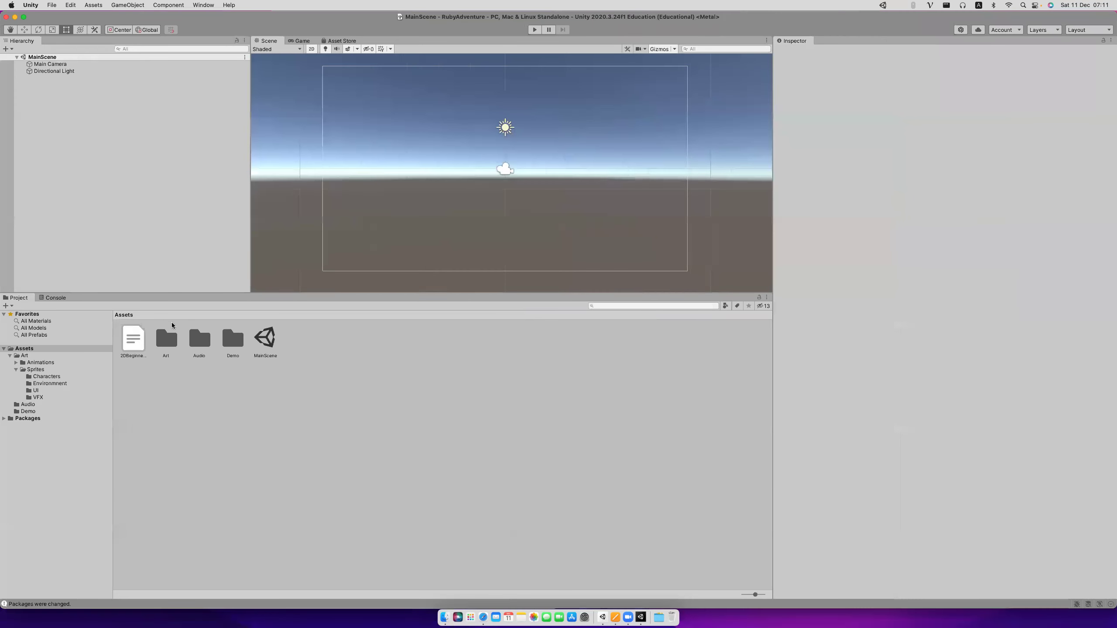
# Browse the Art, Sprites, Animations and Demo folders, then select the MainScene asset.
pyautogui.click(33, 370)
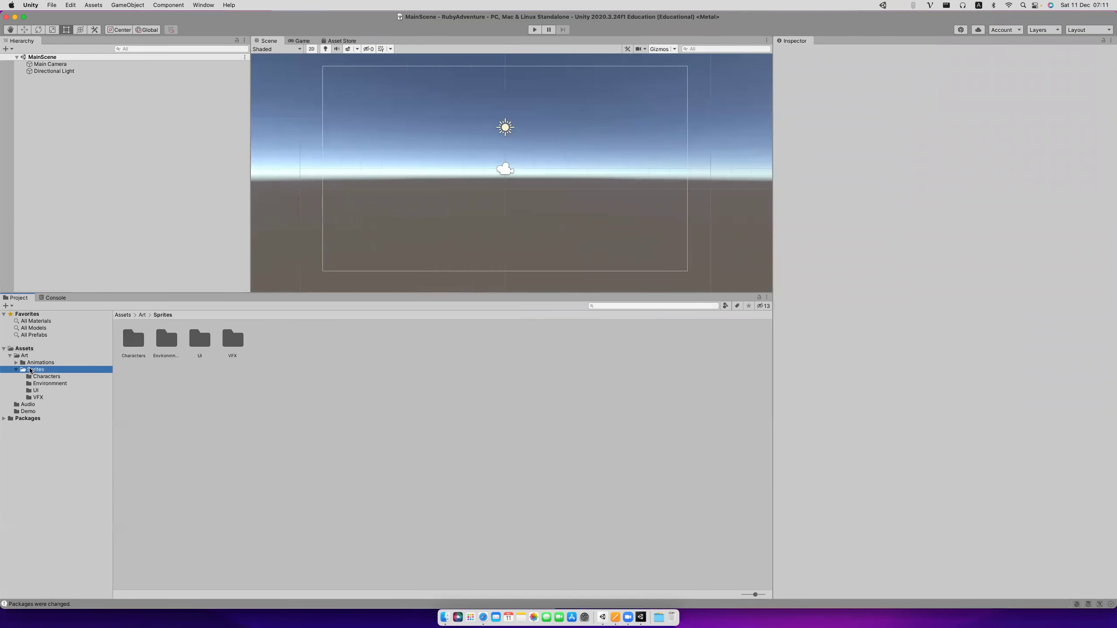
pyautogui.press('Left')
pyautogui.press('Up')
pyautogui.press('Left')
pyautogui.press('Left')
pyautogui.press('Down')
pyautogui.press('Down')
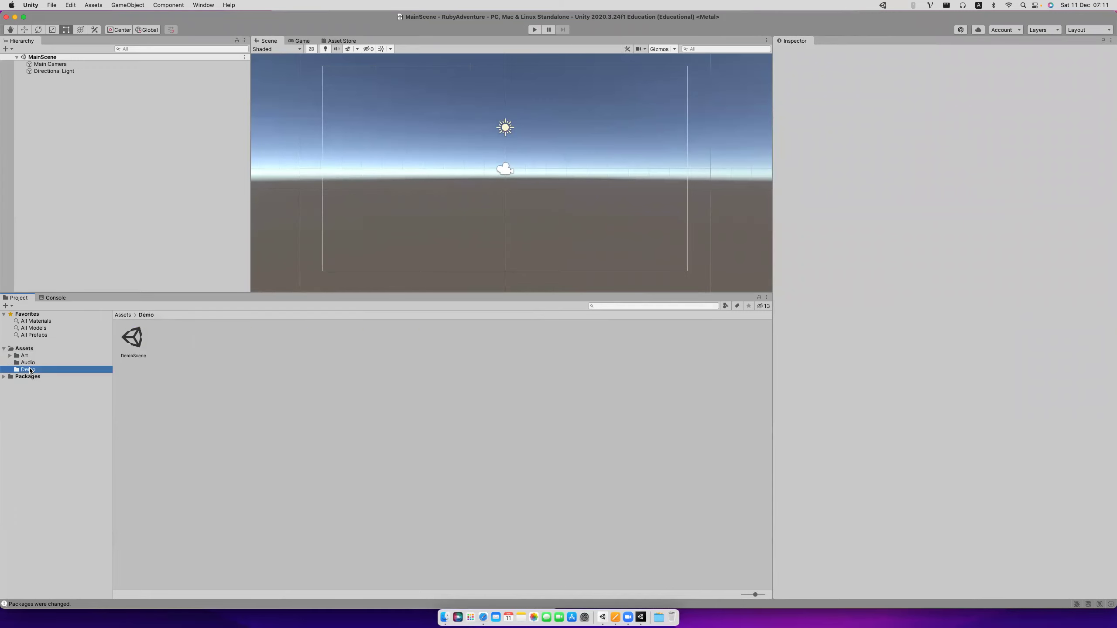
pyautogui.press('Up')
pyautogui.press('Up')
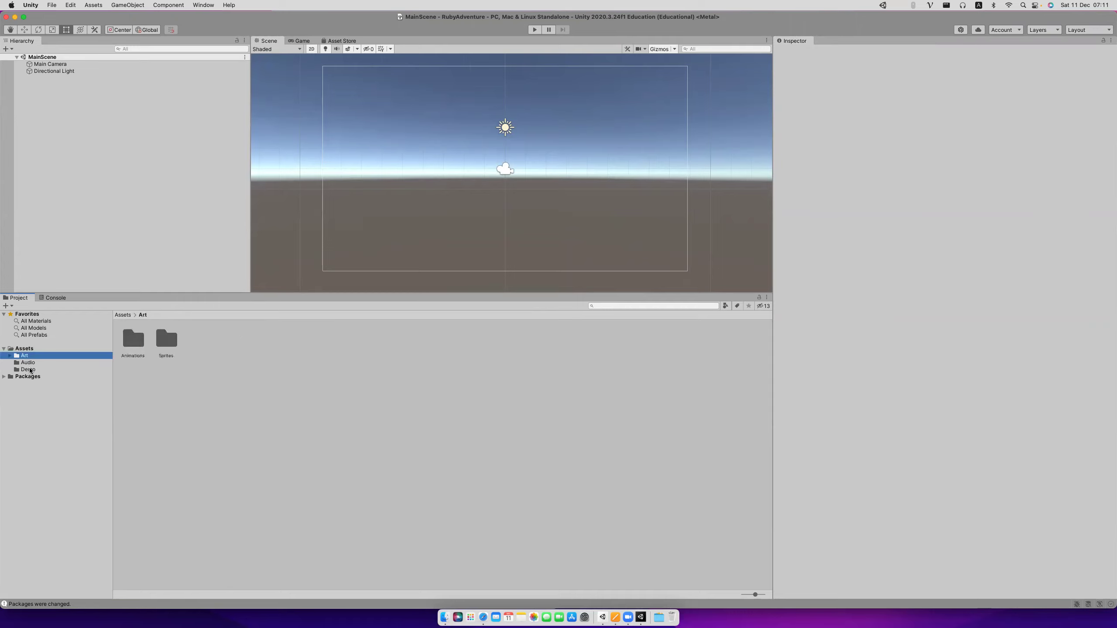
pyautogui.press('Right')
pyautogui.press('Down')
pyautogui.press('Down')
pyautogui.press('Up')
pyautogui.press('Up')
pyautogui.press('Left')
pyautogui.press('Up')
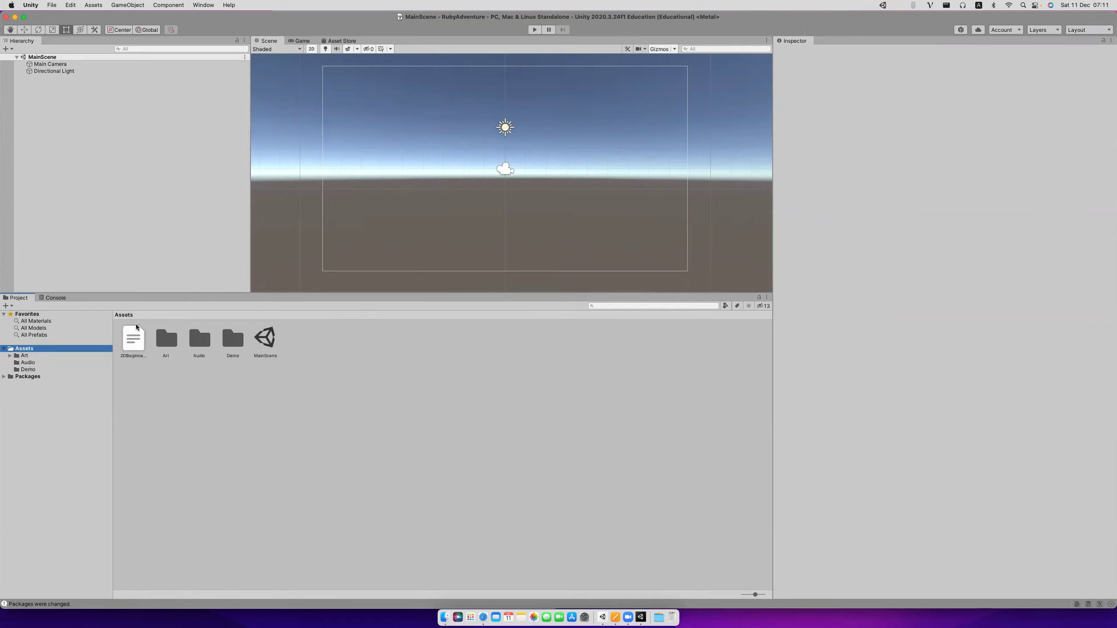
pyautogui.click(268, 342)
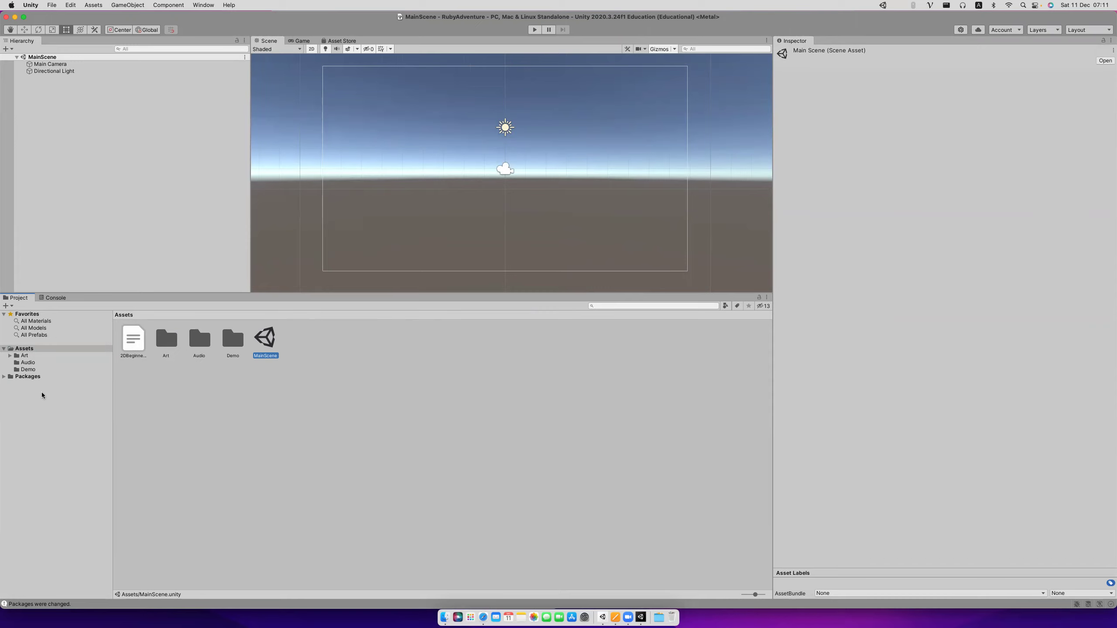
# Open DemoScene from the Demo folder, then reopen MainScene from the Assets root.
pyautogui.click(40, 371)
pyautogui.doubleClick(143, 339)
pyautogui.scroll(-3, 487, 245)
pyautogui.click(25, 349)
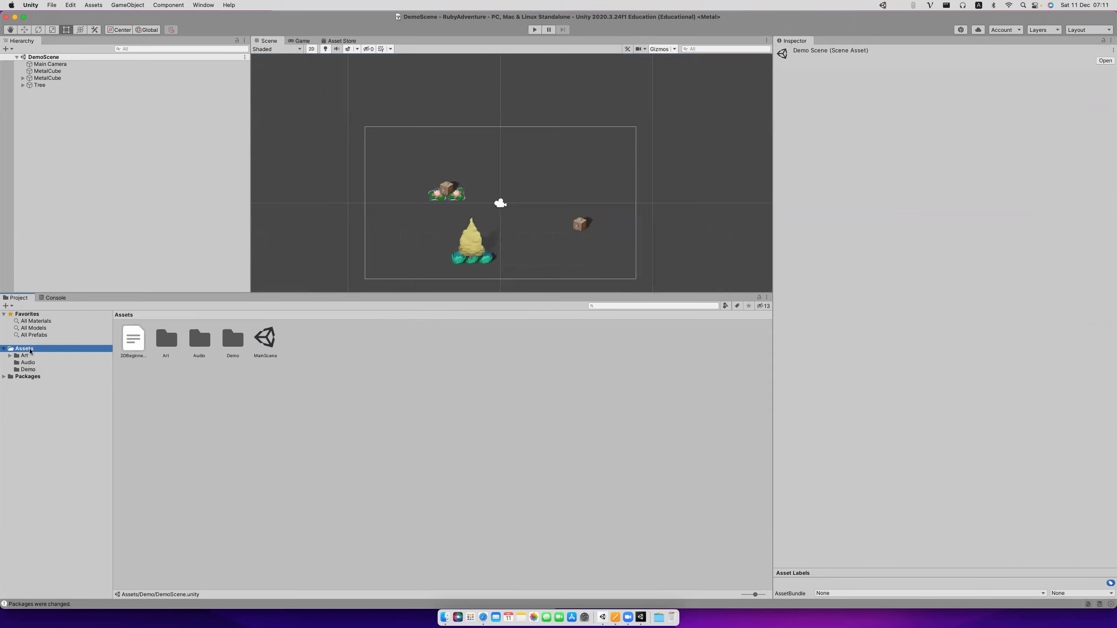
pyautogui.doubleClick(266, 337)
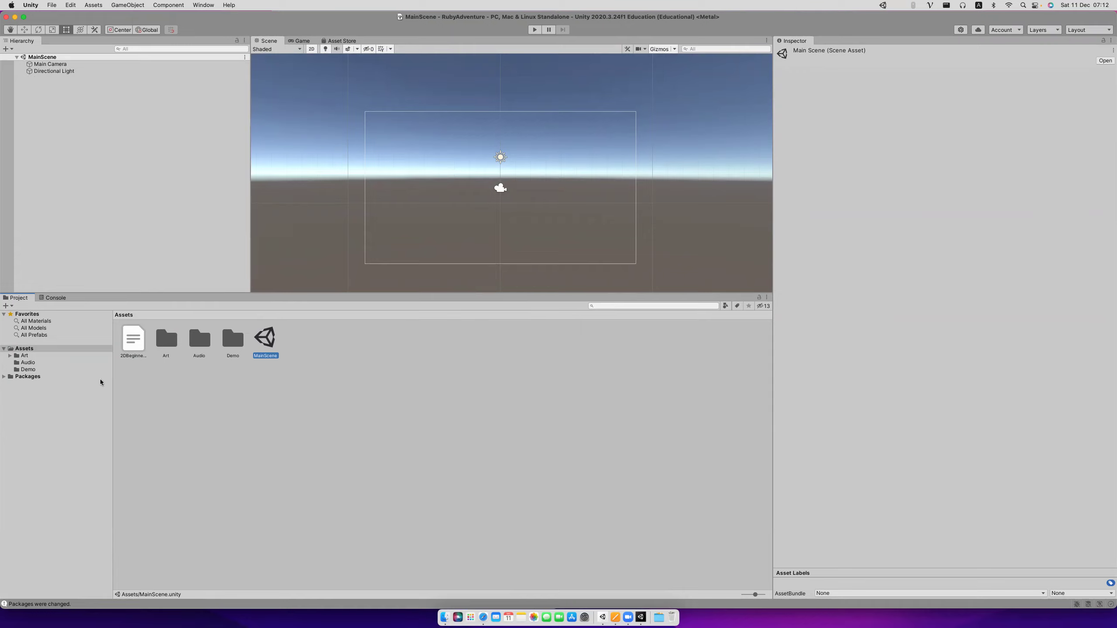
# Reopen DemoScene from the Demo folder and return to the Assets root folder.
pyautogui.click(65, 357)
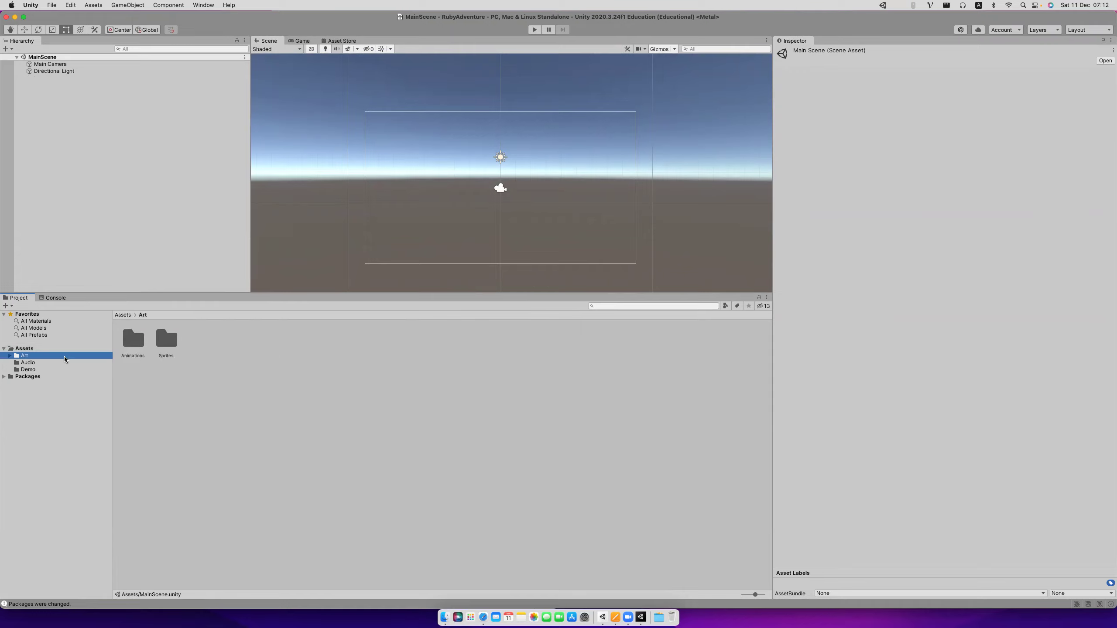
pyautogui.press('Down')
pyautogui.press('Down')
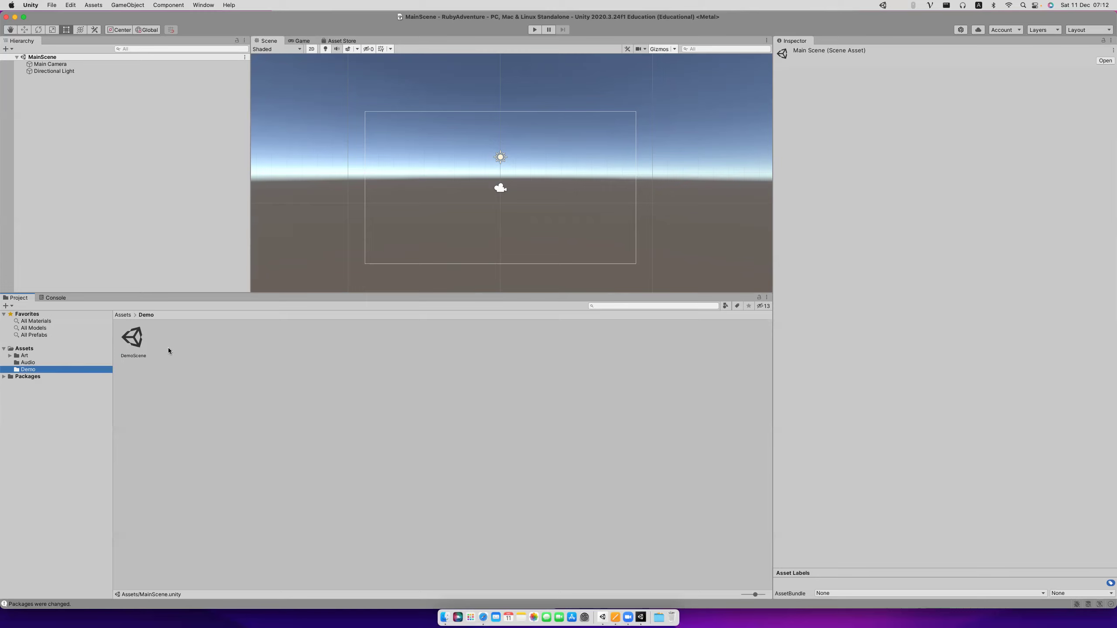
pyautogui.doubleClick(138, 343)
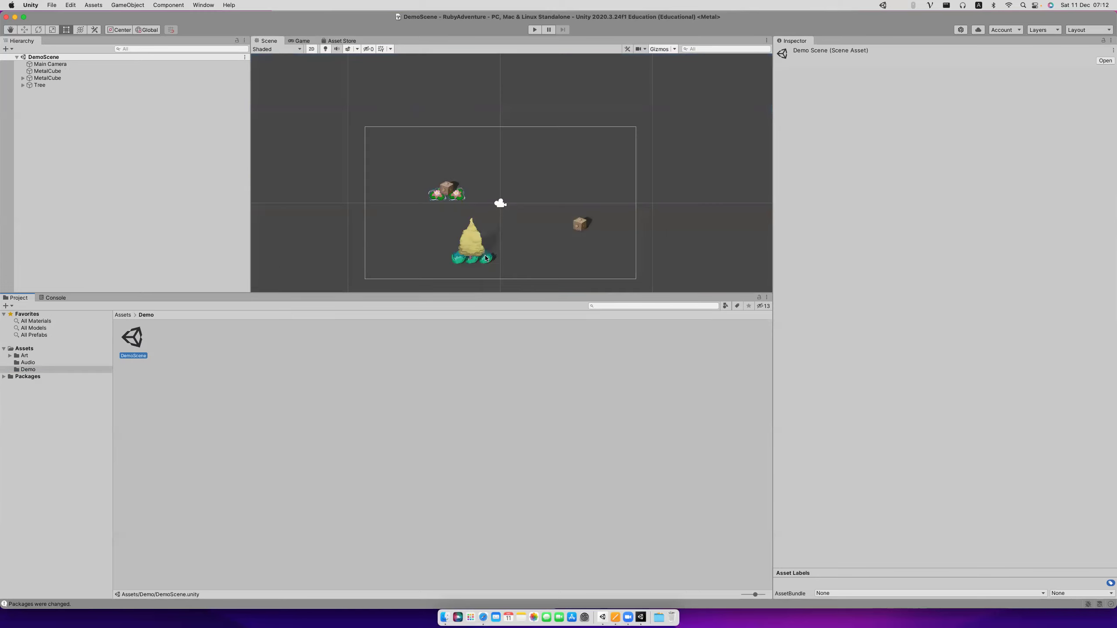
pyautogui.scroll(1, 475, 231)
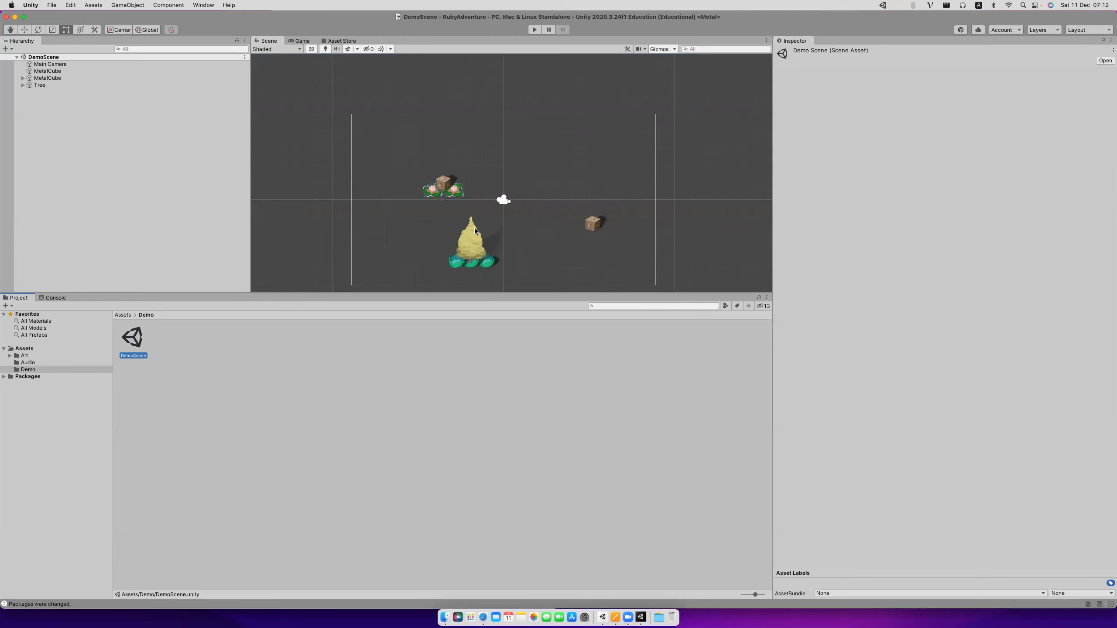
pyautogui.click(57, 363)
pyautogui.click(45, 356)
pyautogui.click(44, 349)
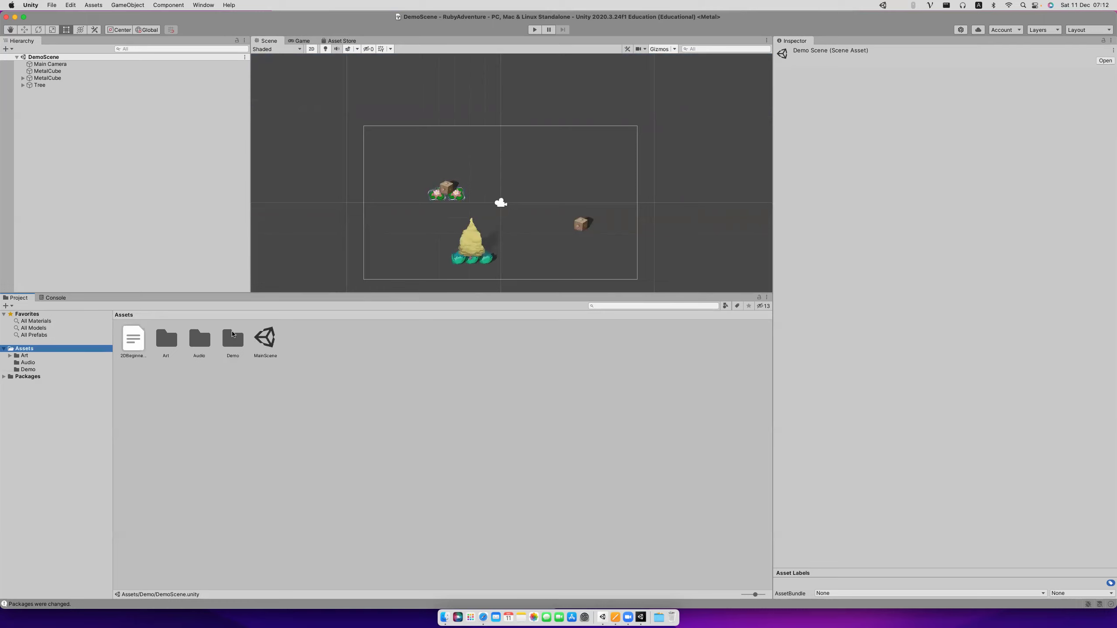
# Expand the Art folder and step between its Animations and Sprites subfolders.
pyautogui.click(29, 355)
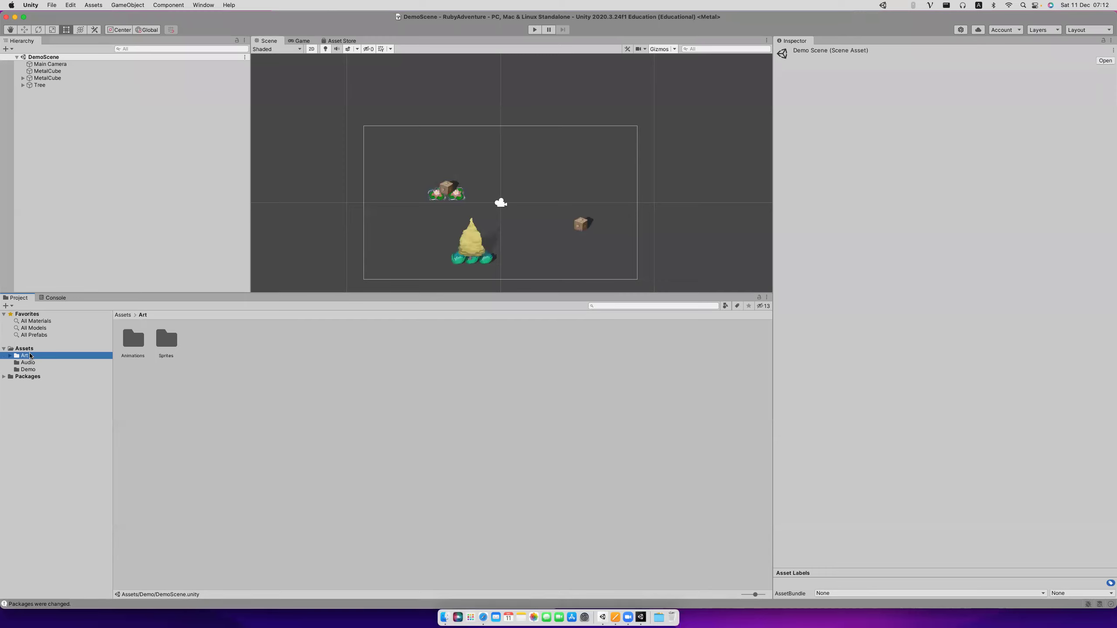
pyautogui.doubleClick(29, 355)
pyautogui.press('Down')
pyautogui.press('Down')
pyautogui.press('Up')
pyautogui.press('Down')
pyautogui.press('Up')
pyautogui.press('Down')
pyautogui.press('Down')
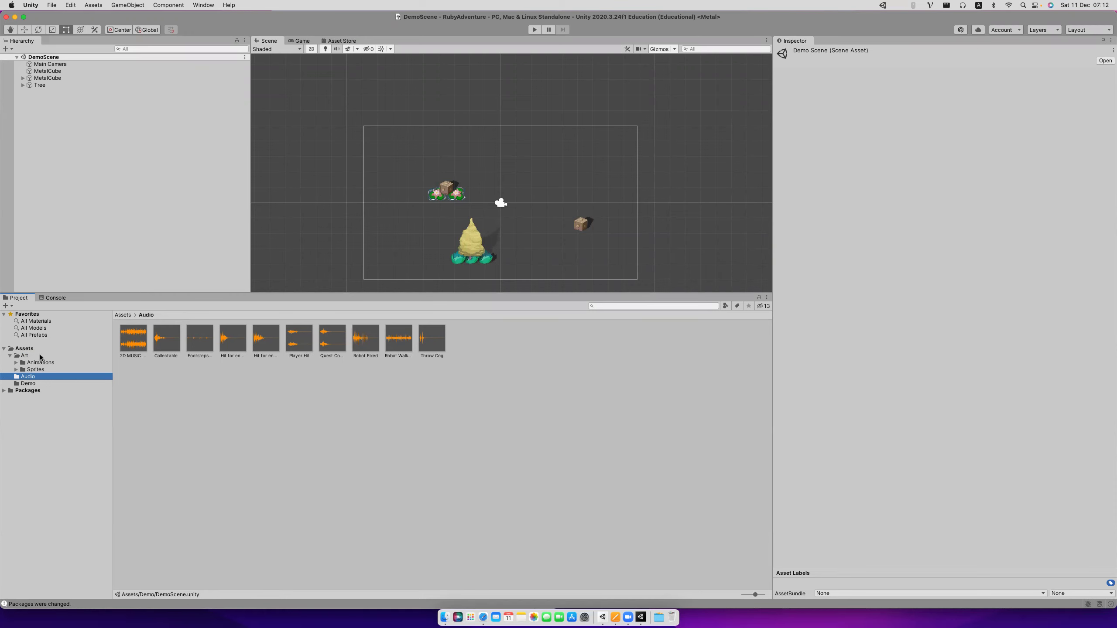
pyautogui.press('super+Tab')
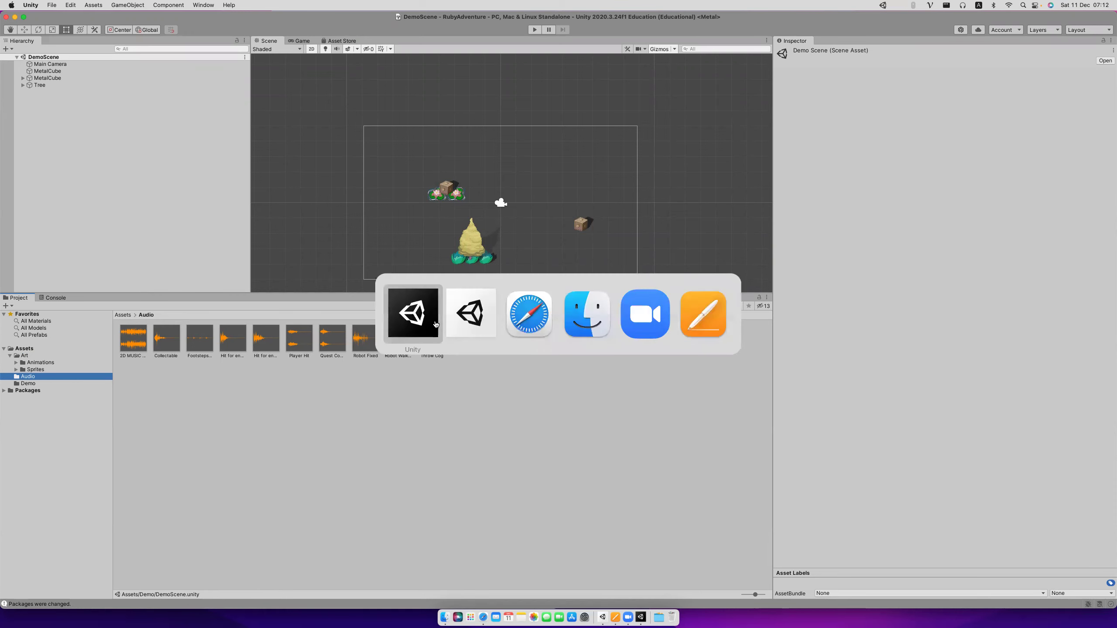
# In Finder, expand the W09 Assets folder to list its images.
pyautogui.click(600, 310)
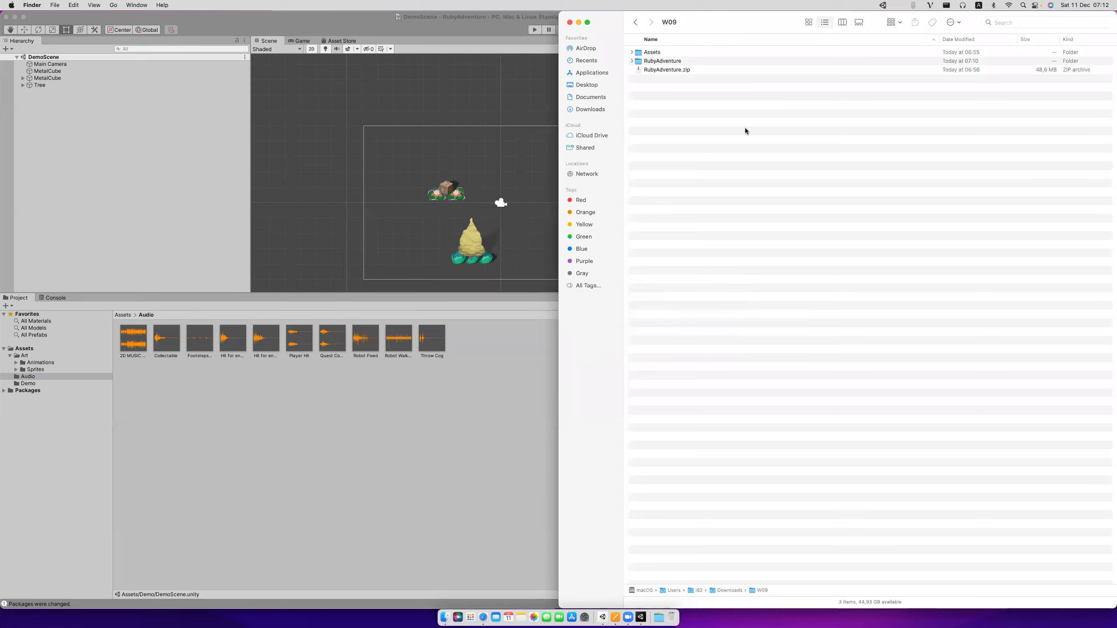
pyautogui.press('Down')
pyautogui.press('Right')
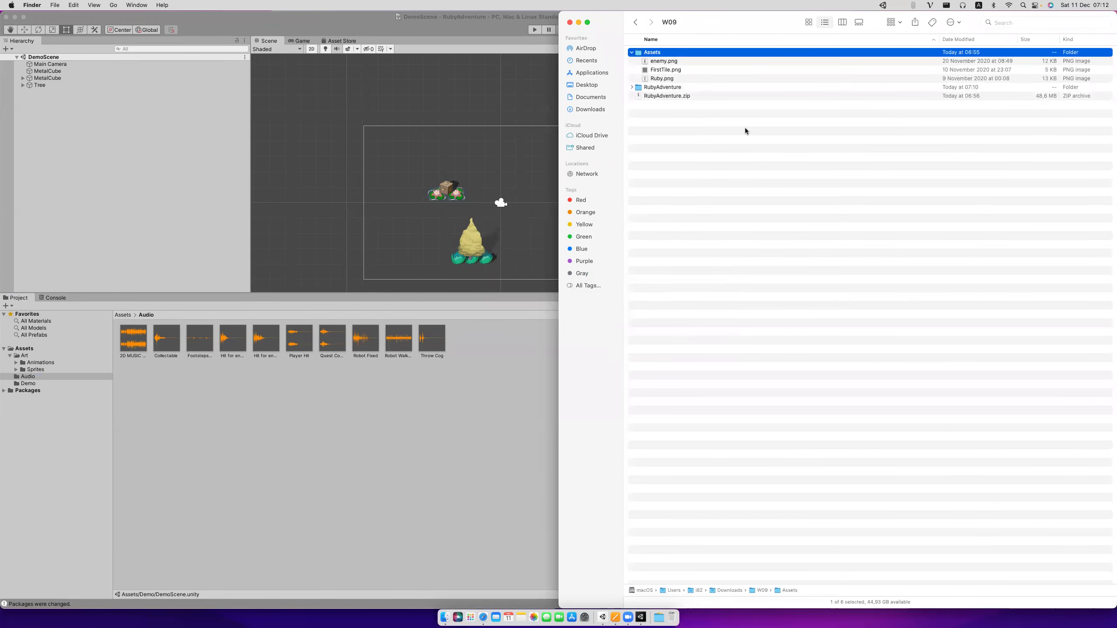
# In Unity, open the Characters folder under Art > Sprites.
pyautogui.click(54, 355)
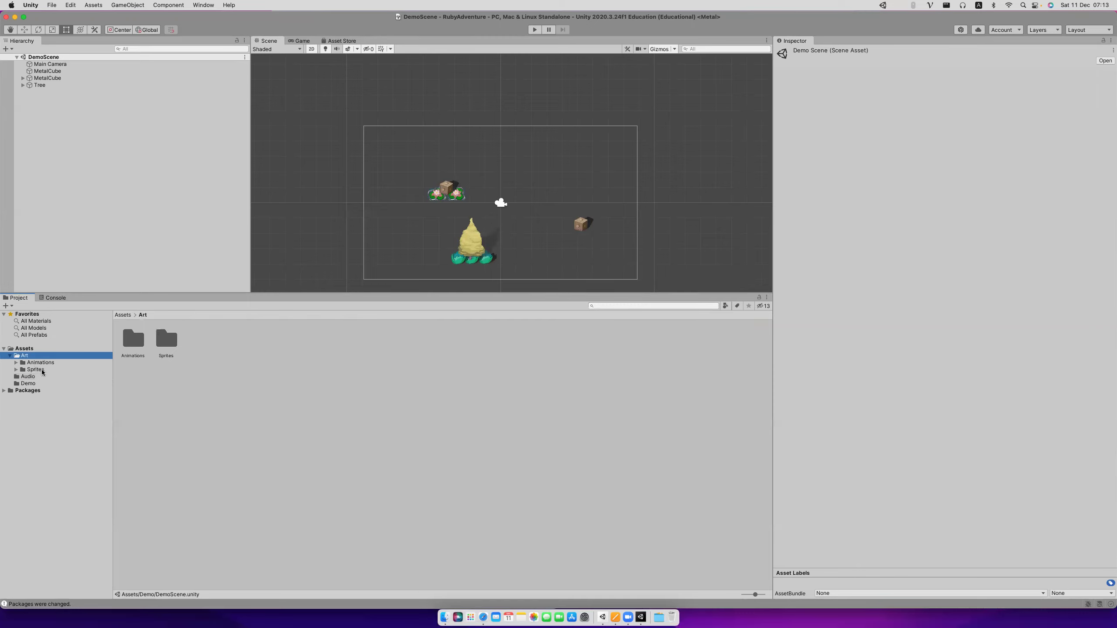
pyautogui.click(35, 369)
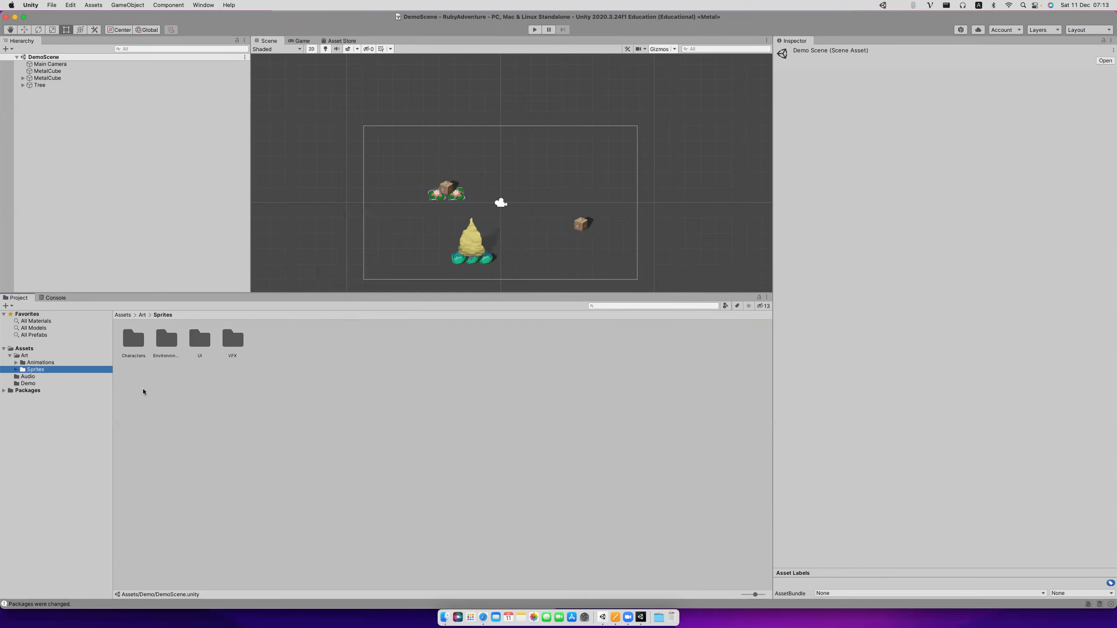
pyautogui.click(16, 370)
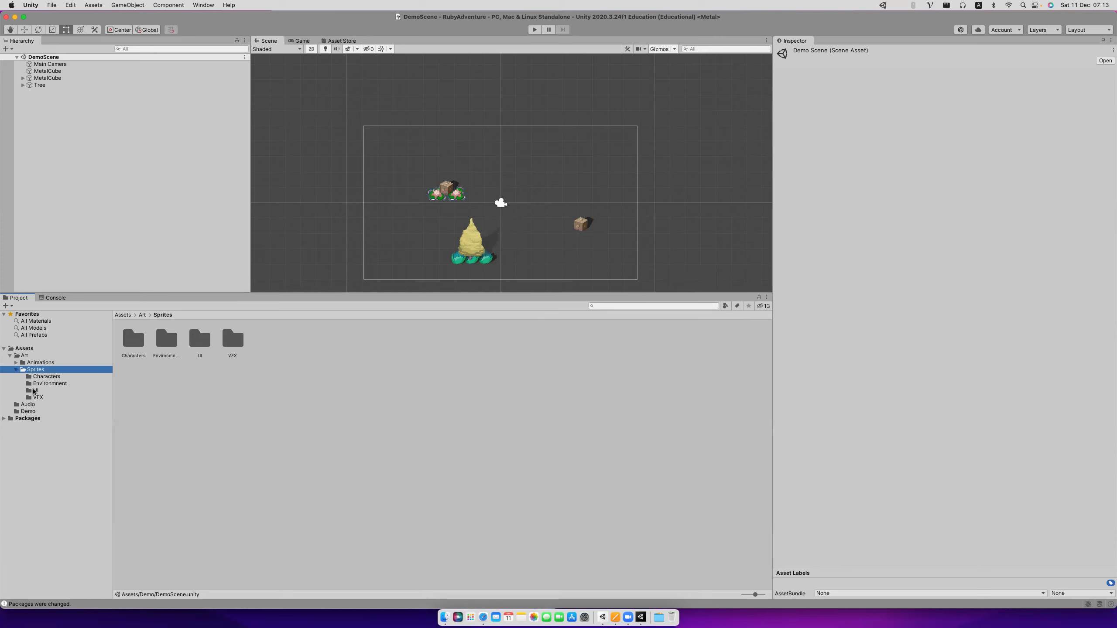
pyautogui.click(42, 377)
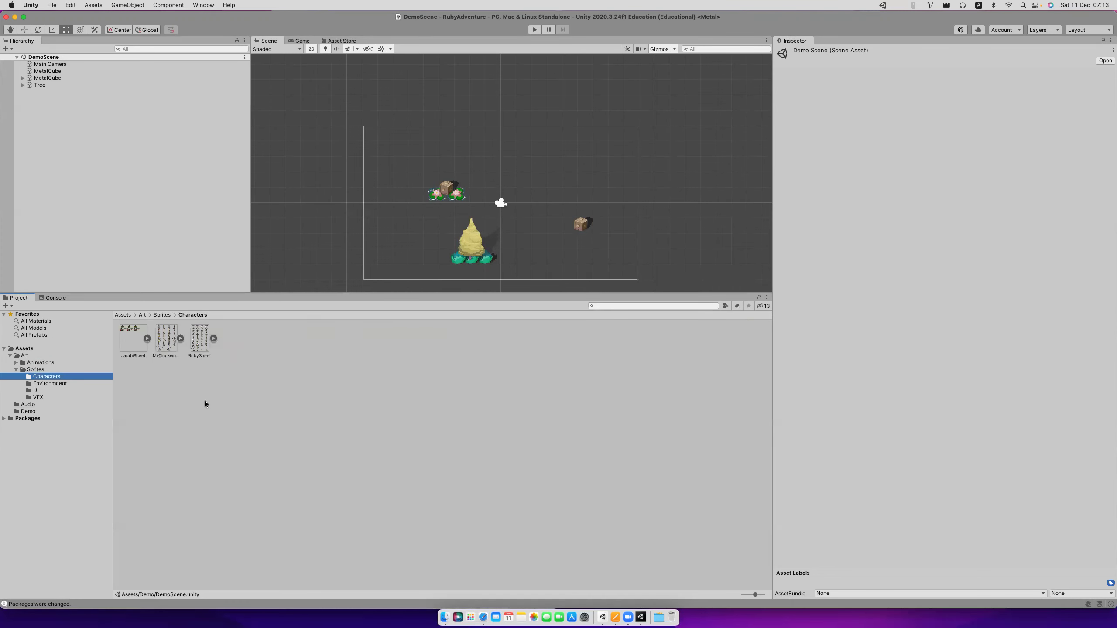
# Preview Ruby.png in Finder and drag it into Unity's Characters folder.
pyautogui.press('super+Tab')
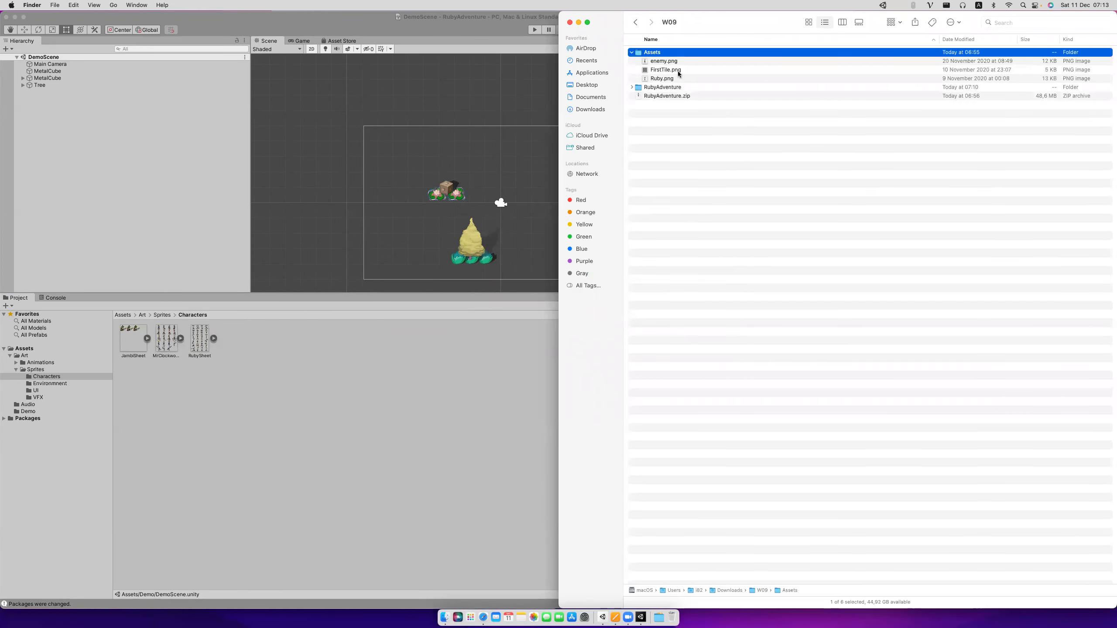
pyautogui.click(660, 62)
pyautogui.click(660, 78)
pyautogui.press('space')
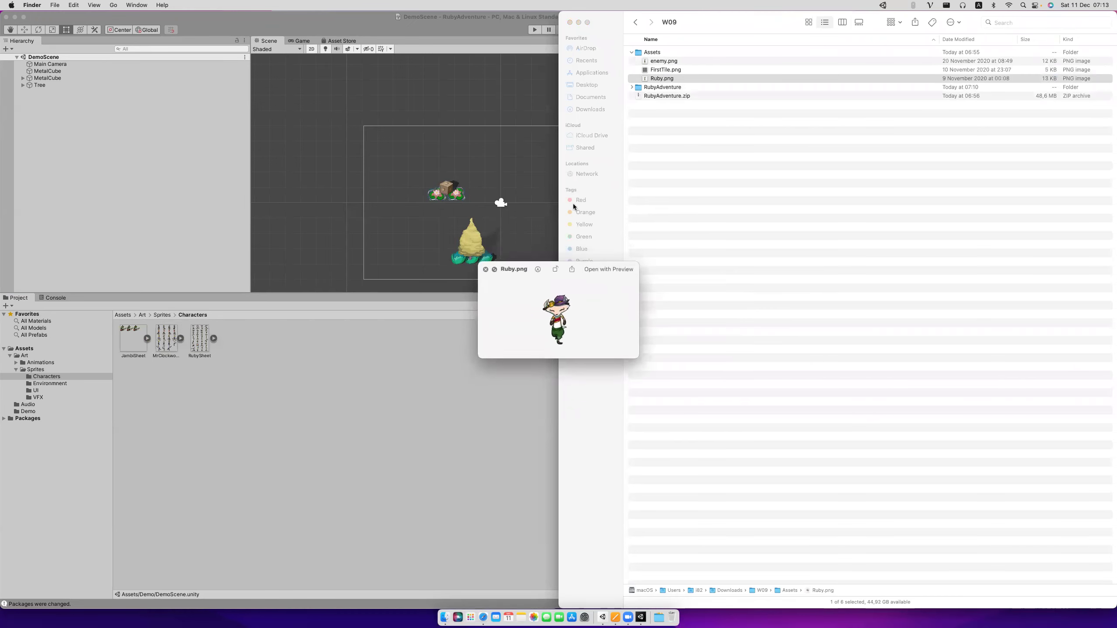
pyautogui.press('space')
pyautogui.moveTo(646, 81); pyautogui.dragTo(371, 351)
# Set the Ruby texture's type to Sprite (2D and UI), apply, and select its Ruby sprite.
pyautogui.click(201, 344)
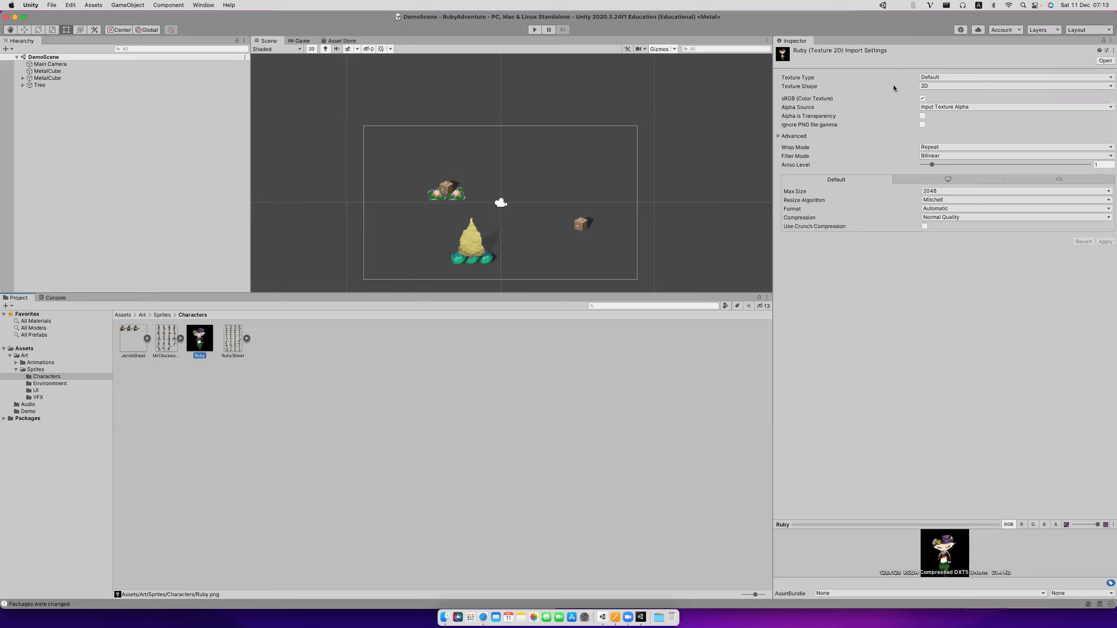
pyautogui.click(941, 77)
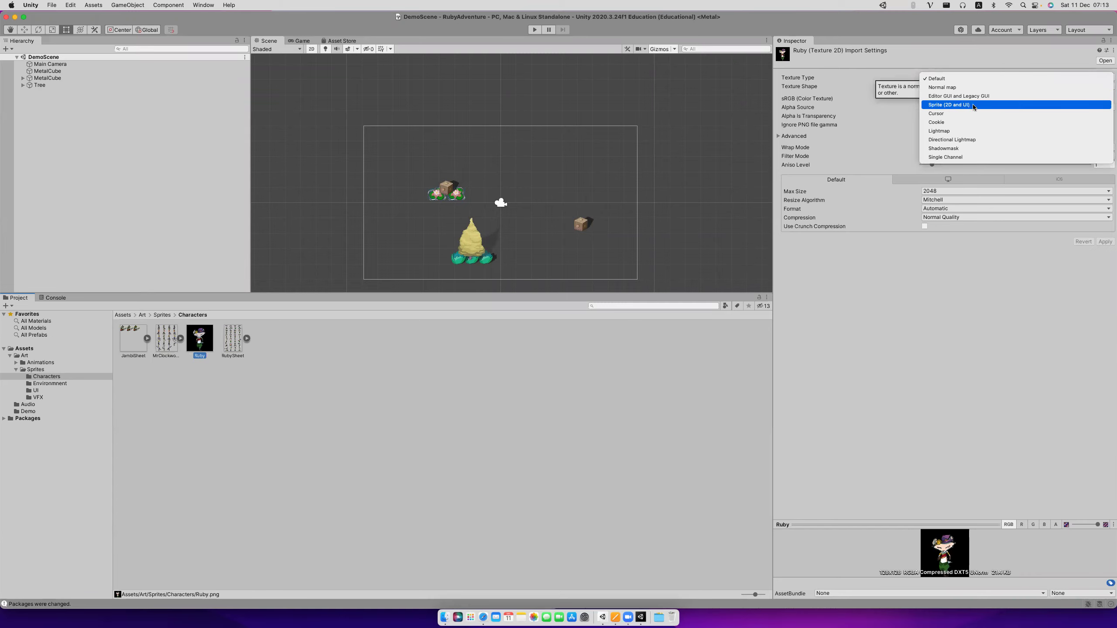
pyautogui.click(990, 104)
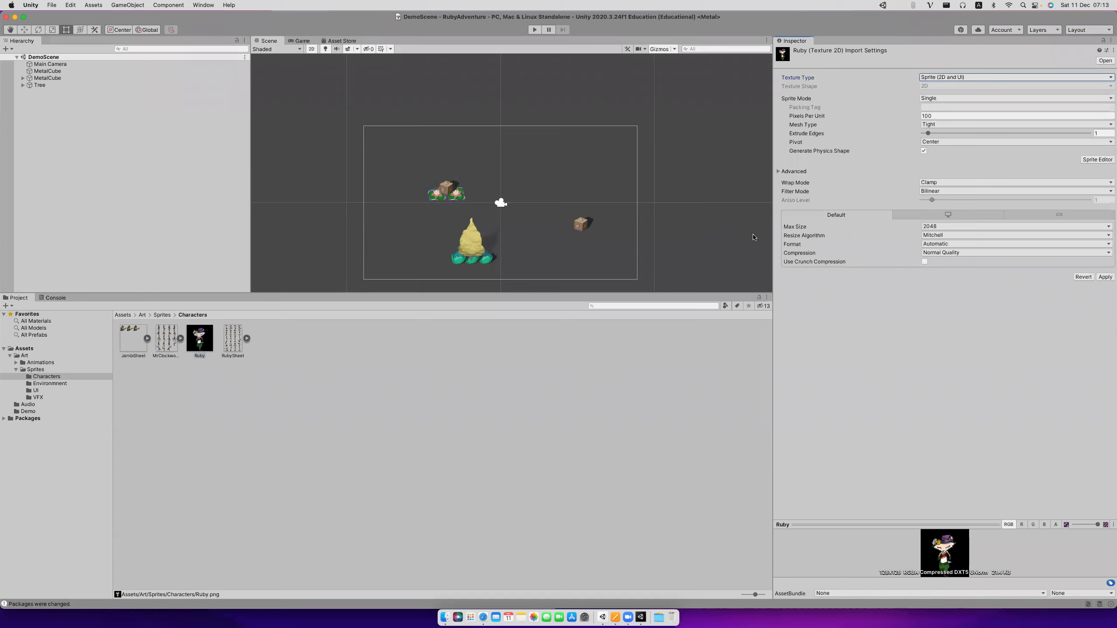
pyautogui.click(1106, 276)
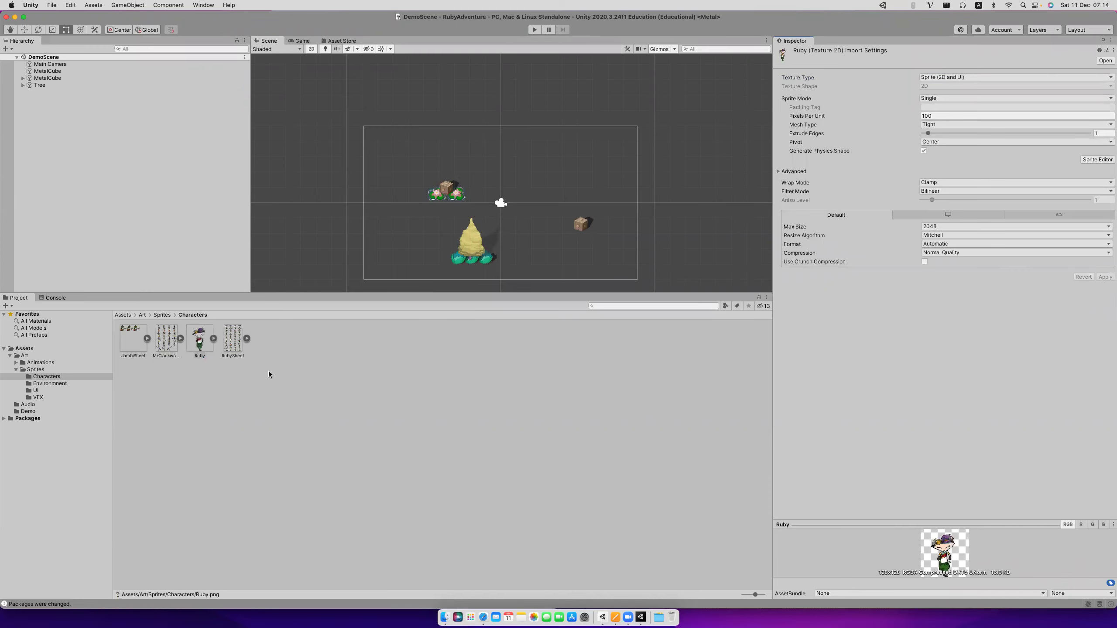
pyautogui.click(215, 339)
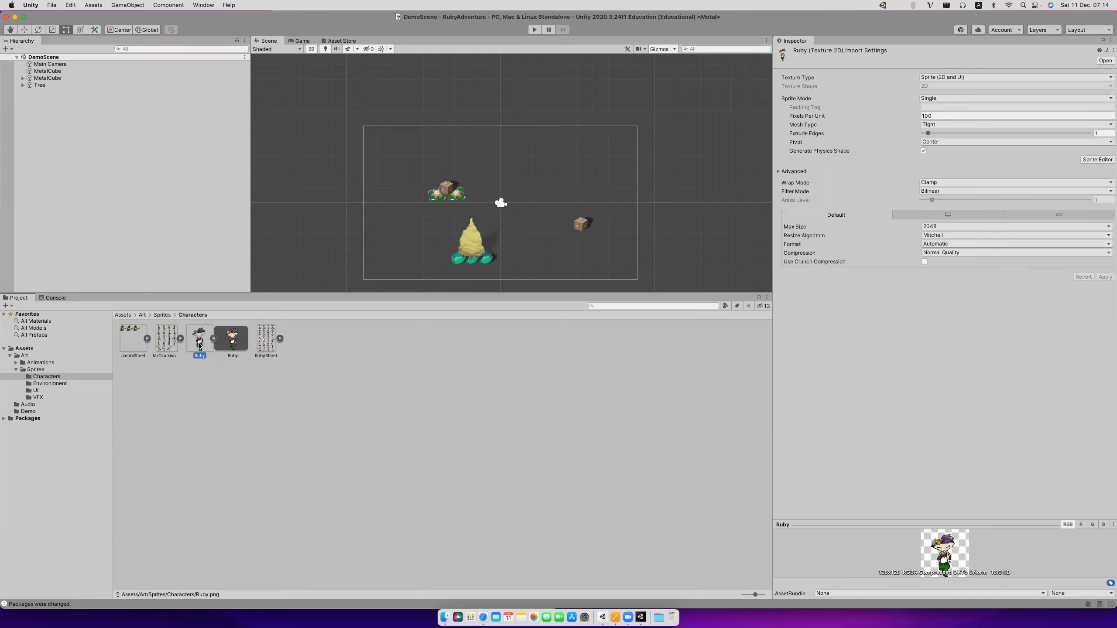
pyautogui.click(232, 346)
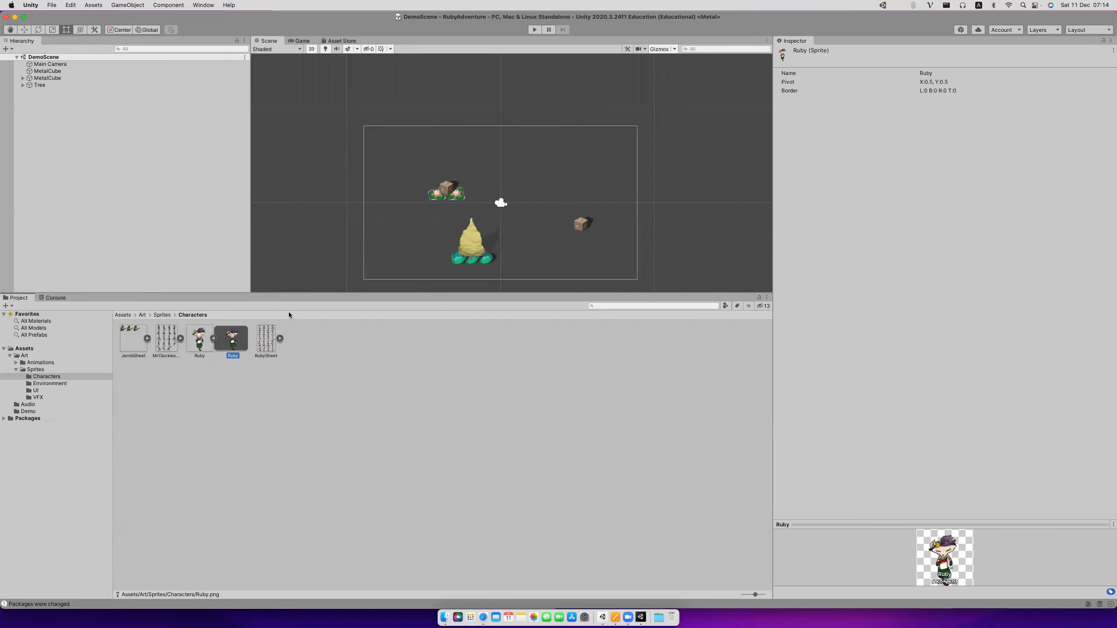
# Open MainScene and drag the Ruby sprite from Characters into the scene.
pyautogui.click(25, 349)
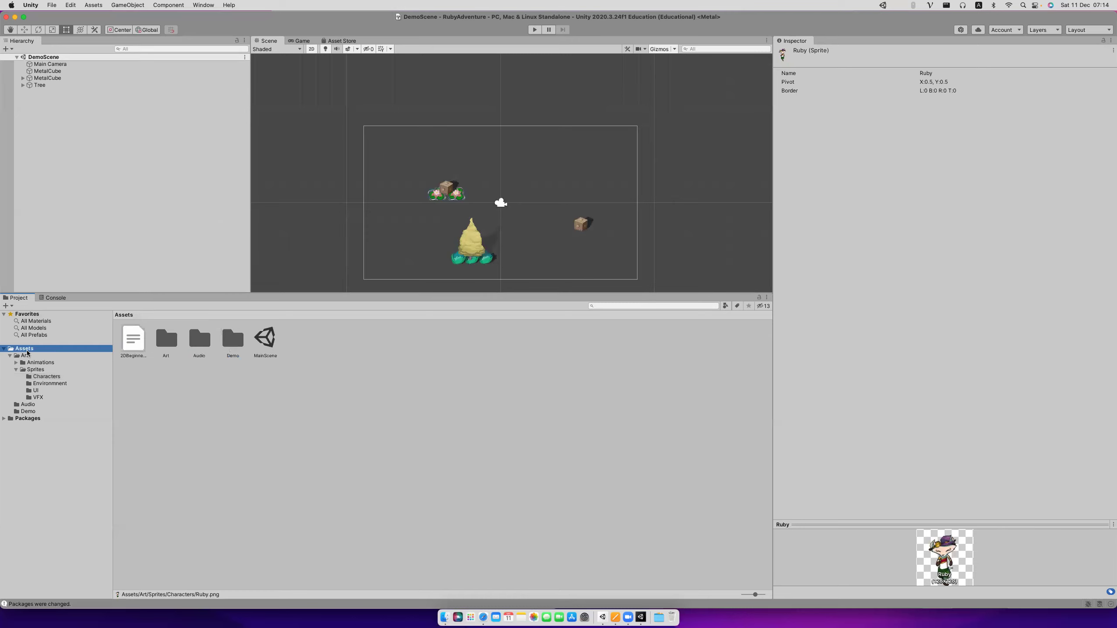
pyautogui.doubleClick(266, 338)
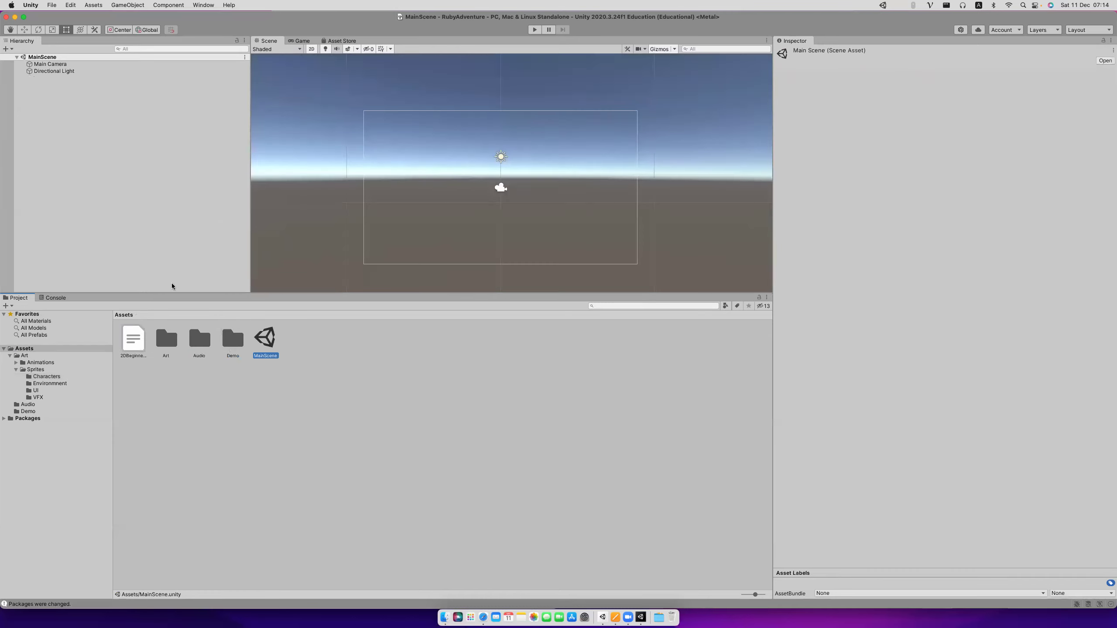
pyautogui.click(47, 377)
pyautogui.moveTo(195, 342); pyautogui.dragTo(444, 204)
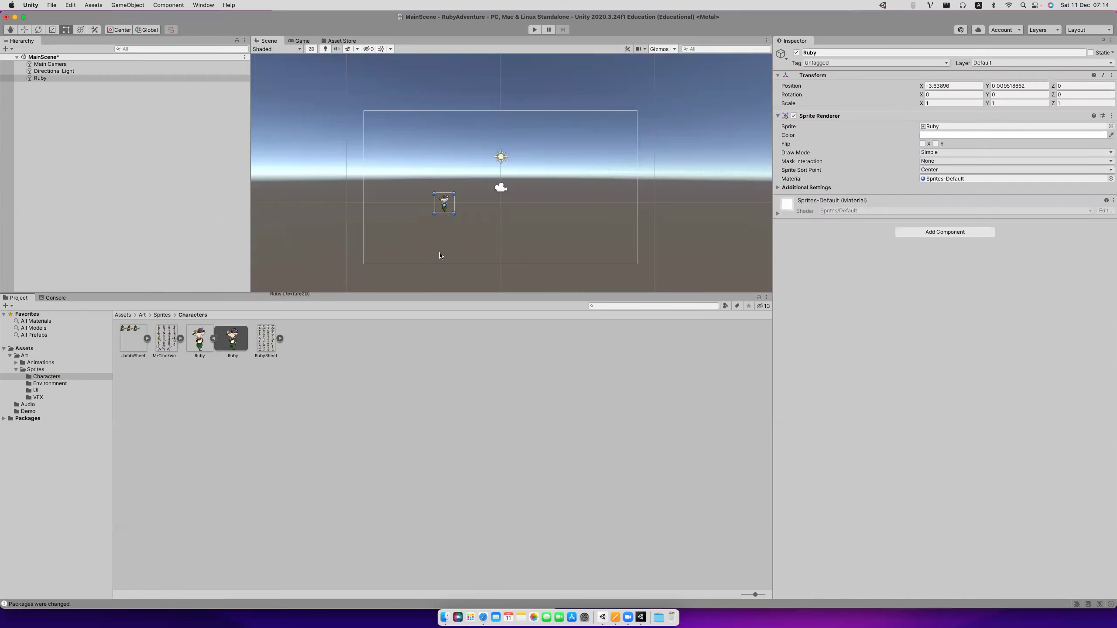
# Zoom the Scene view, then view Ruby through the camera in the Game view.
pyautogui.scroll(3, 448, 248)
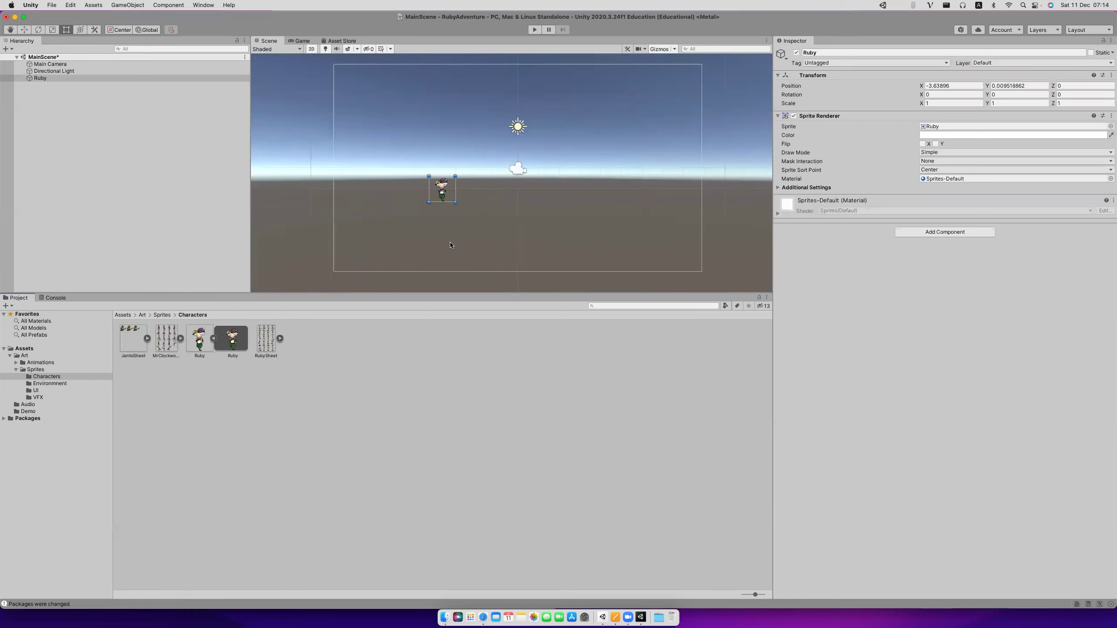
pyautogui.scroll(-2, 450, 253)
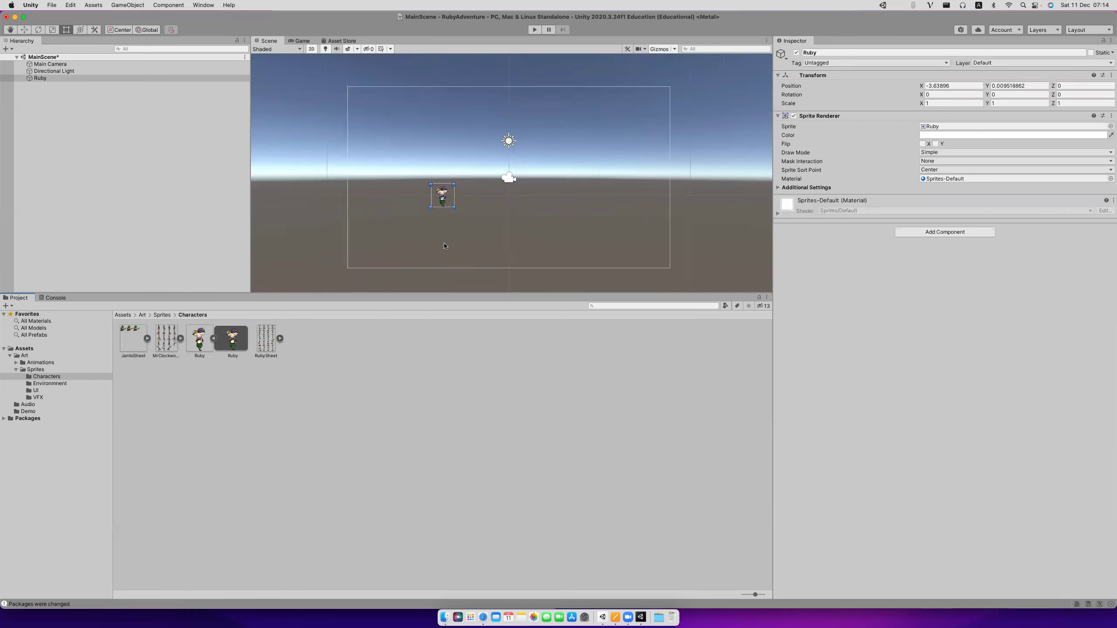
pyautogui.scroll(-1, 452, 256)
pyautogui.scroll(2, 452, 256)
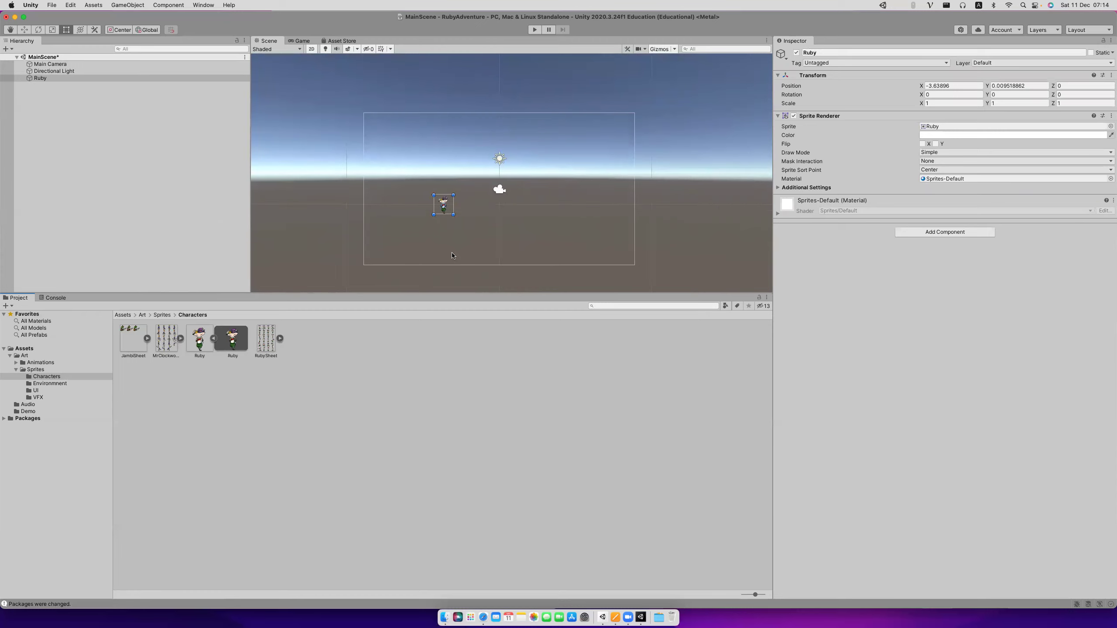
pyautogui.click(301, 41)
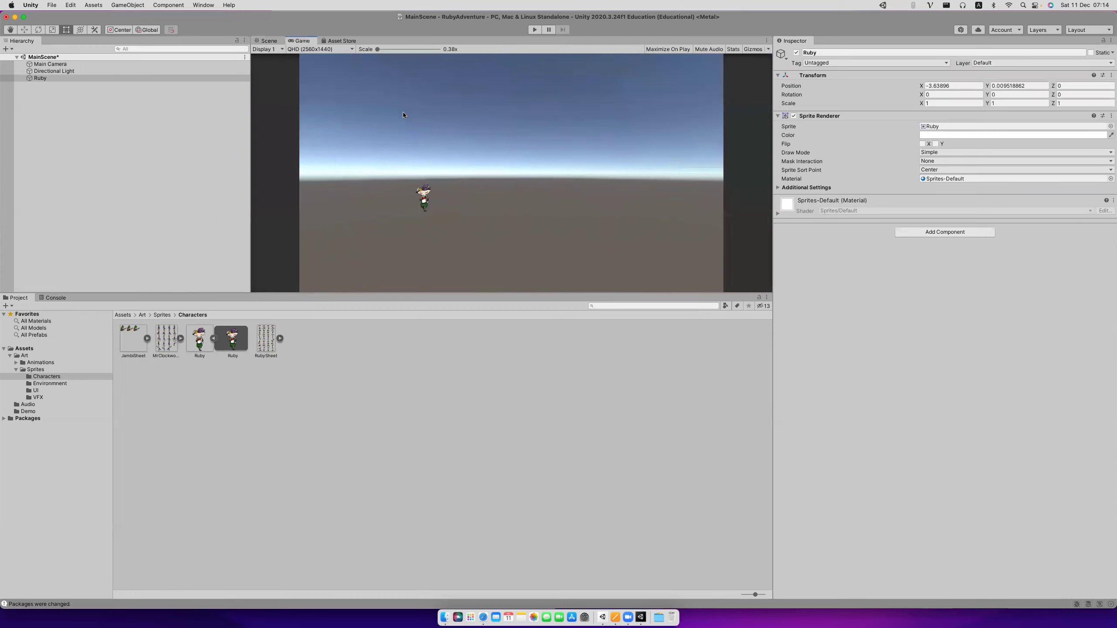
# Back in the Scene view, play-test MainScene with Cmd+P, then stop playback.
pyautogui.click(269, 41)
pyautogui.press('super+p')
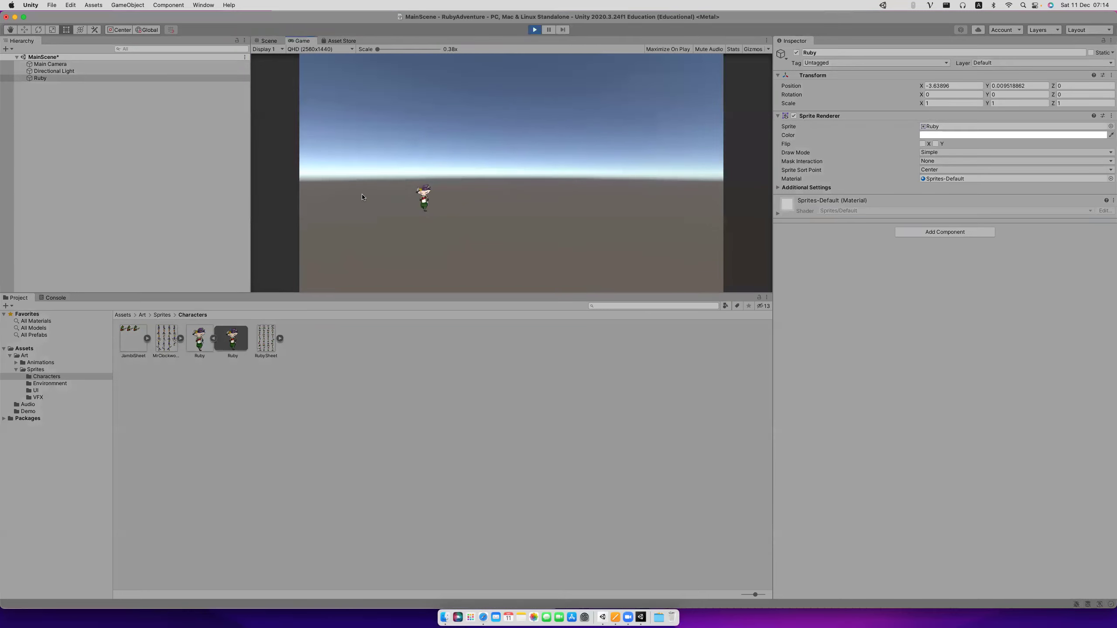
pyautogui.click(534, 32)
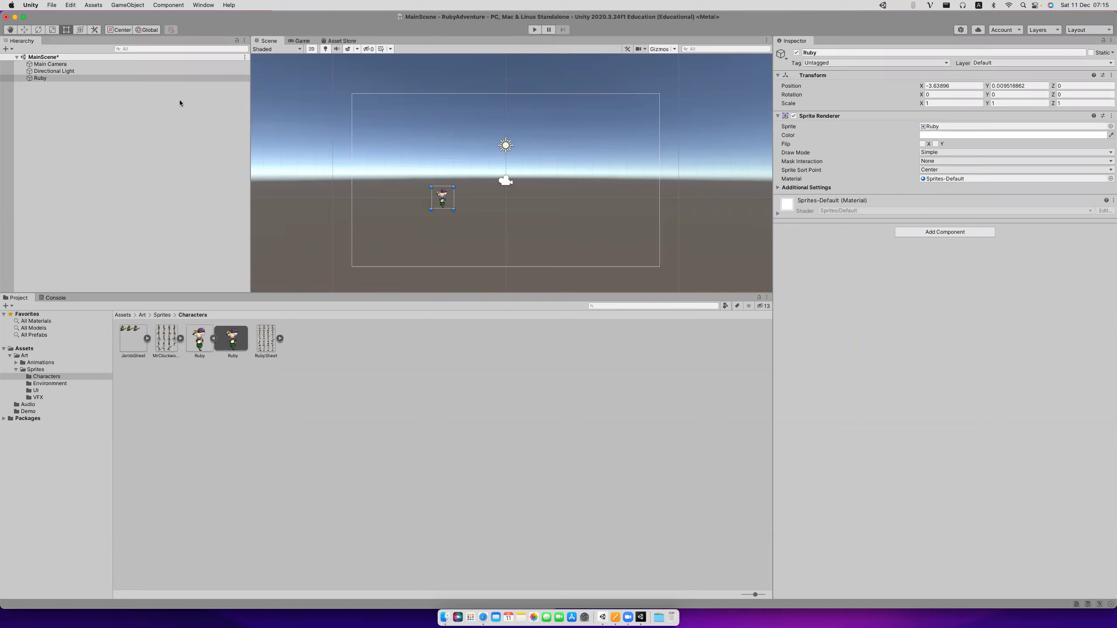
# Drag Ruby right with the Move tool to position 3.31, 0.72, 0.
pyautogui.click(24, 30)
pyautogui.moveTo(476, 198); pyautogui.dragTo(560, 151)
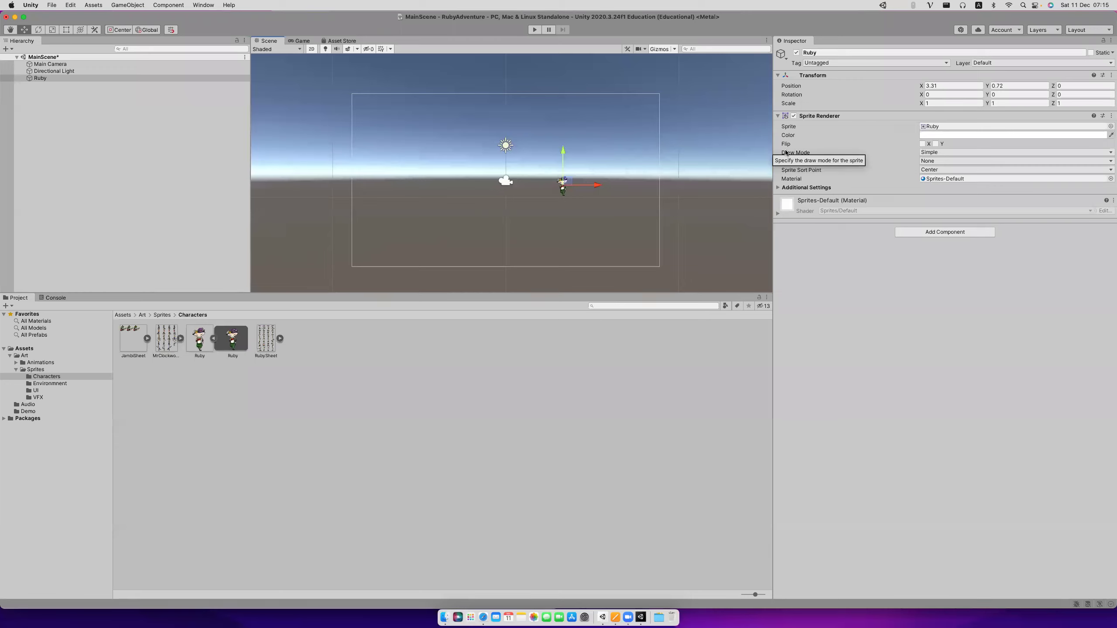
# Navigate from Sprites up to the Assets root and bring up its Create menu.
pyautogui.click(44, 370)
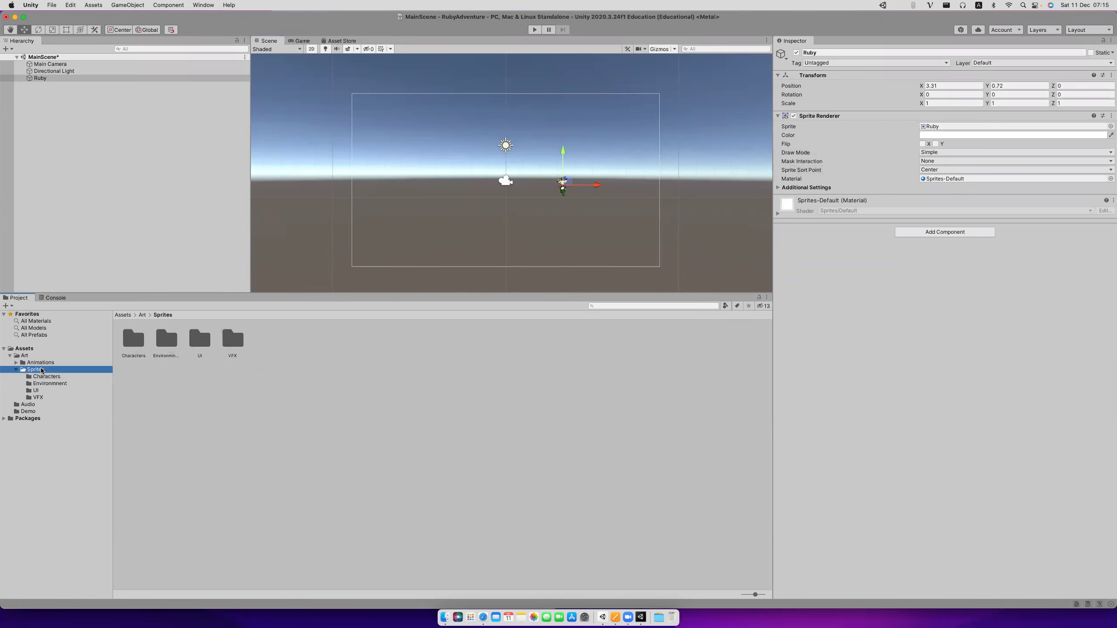
pyautogui.press('Left')
pyautogui.click(26, 356)
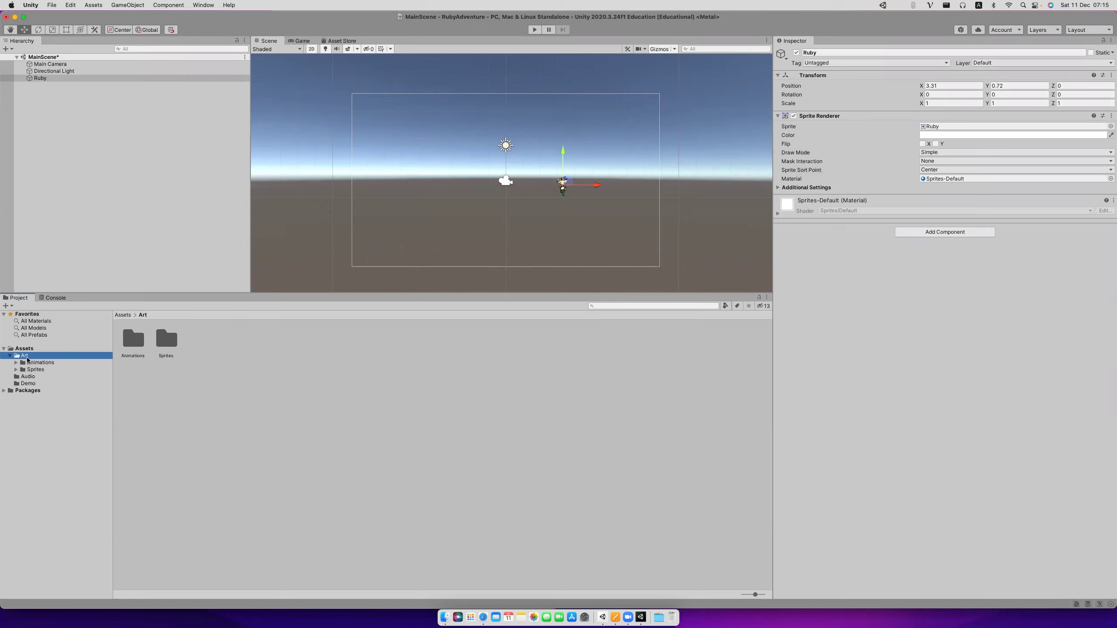
pyautogui.press('Left')
pyautogui.press('Left')
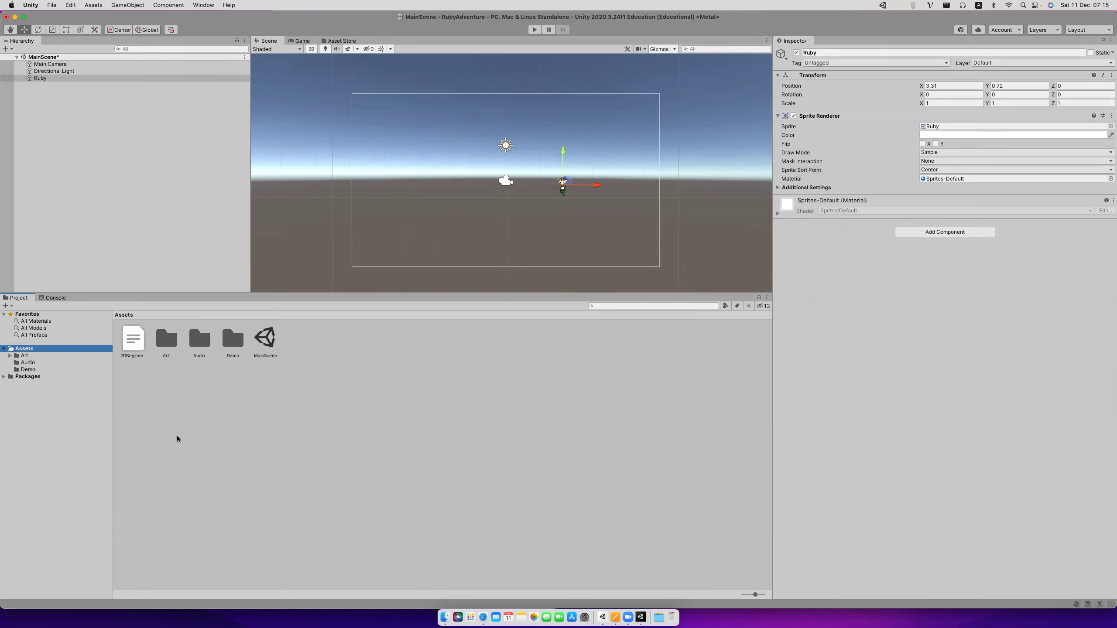
pyautogui.rightClick(177, 438)
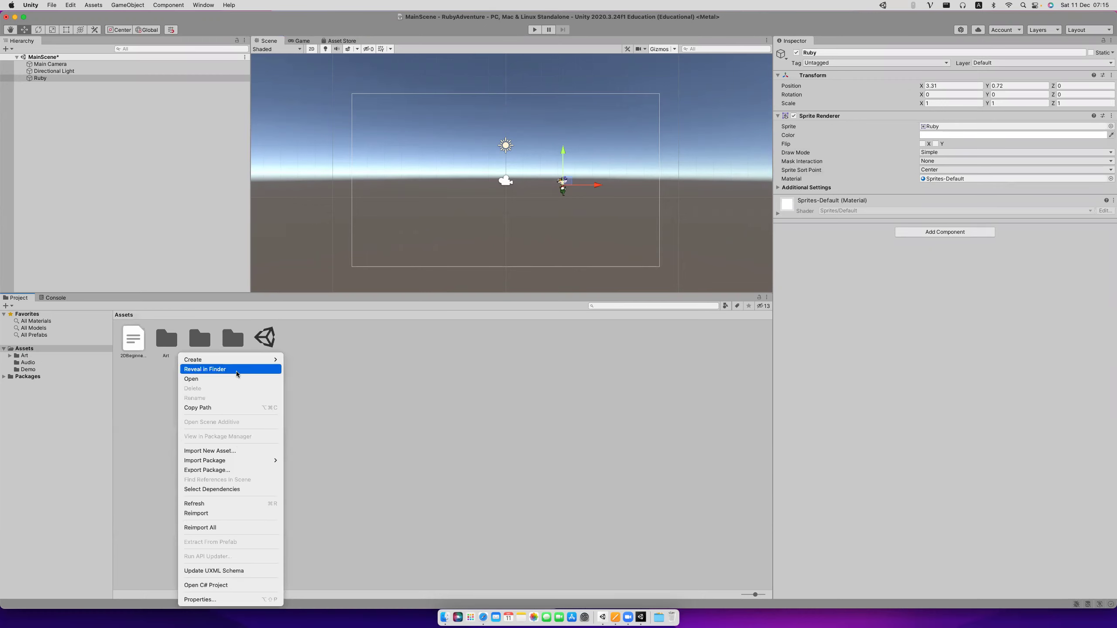
pyautogui.moveTo(242, 361)
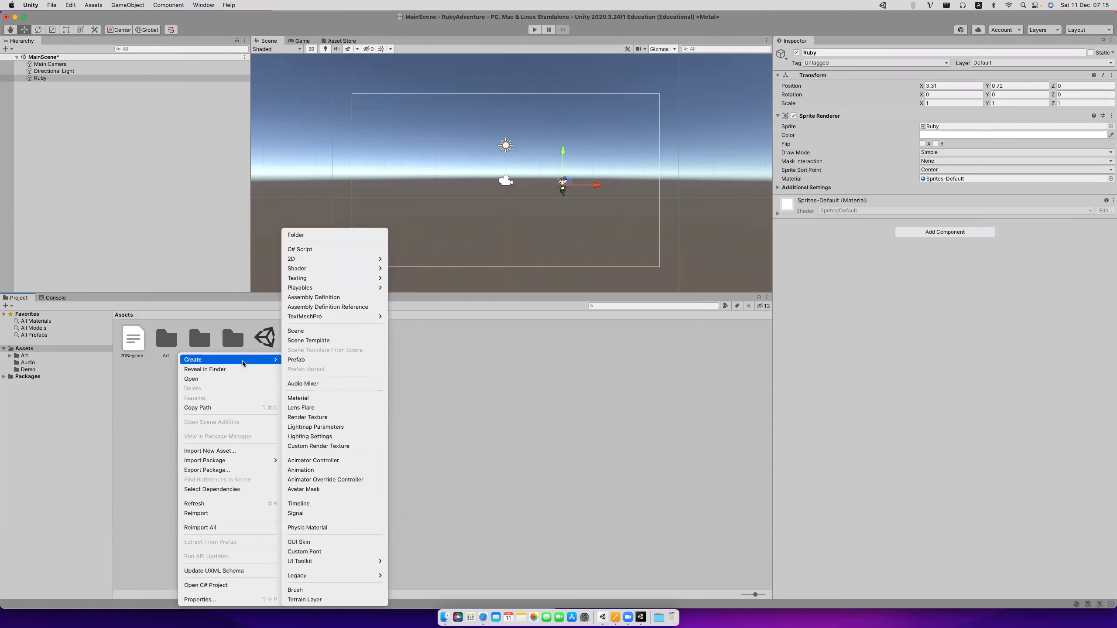
# Create a new folder named Scripts in Assets.
pyautogui.click(310, 236)
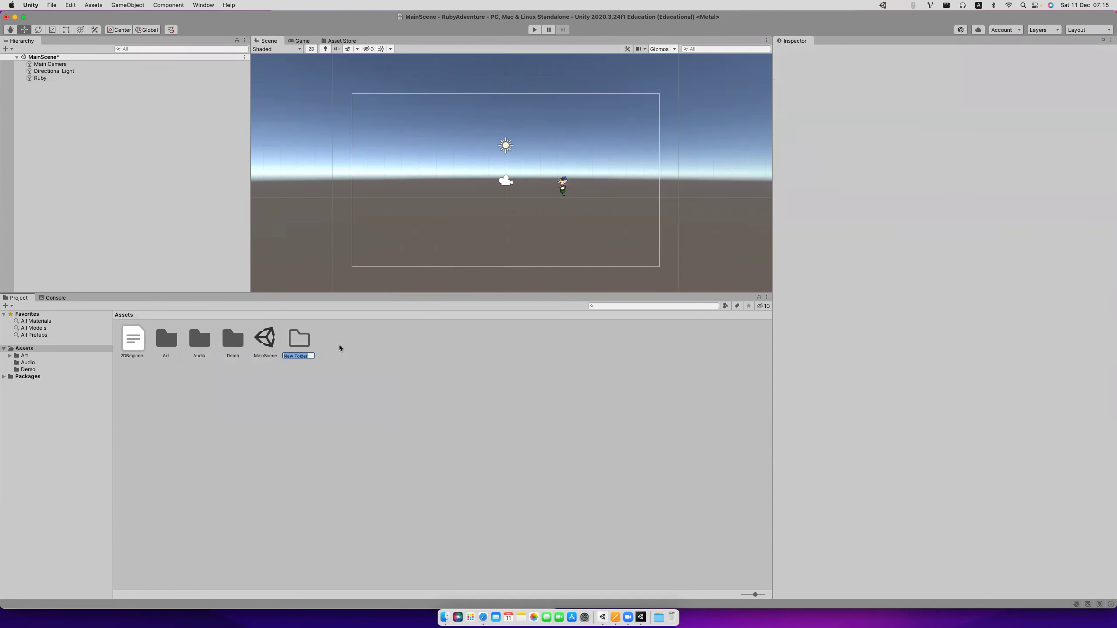
pyautogui.write('cripts')
pyautogui.press('Return')
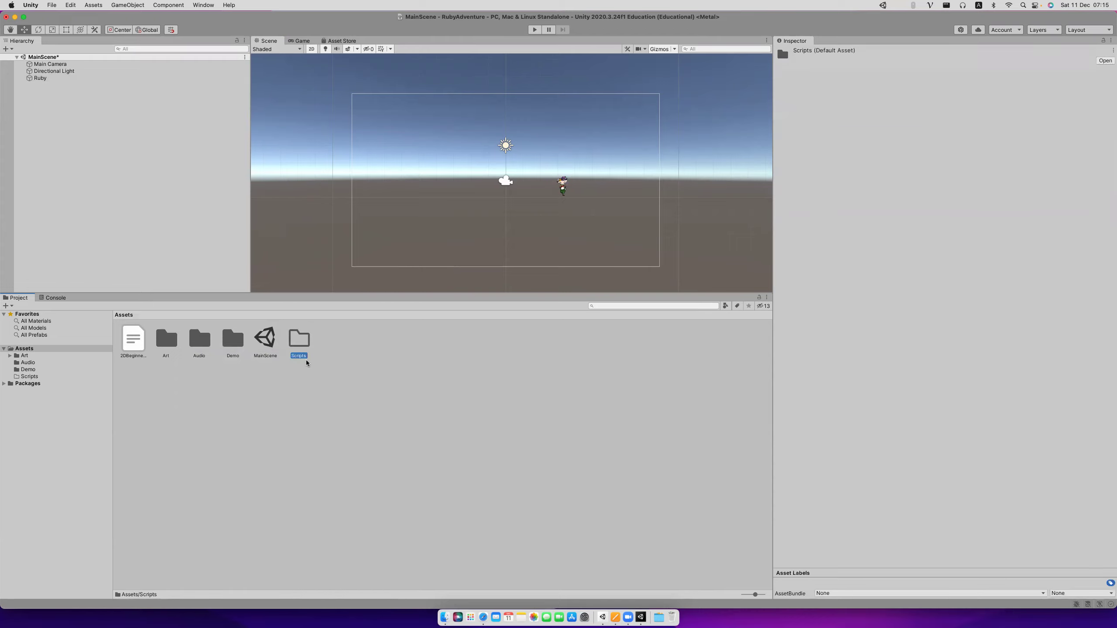
# Inside Scripts, create a C# script named RubyController.
pyautogui.click(59, 374)
pyautogui.rightClick(197, 398)
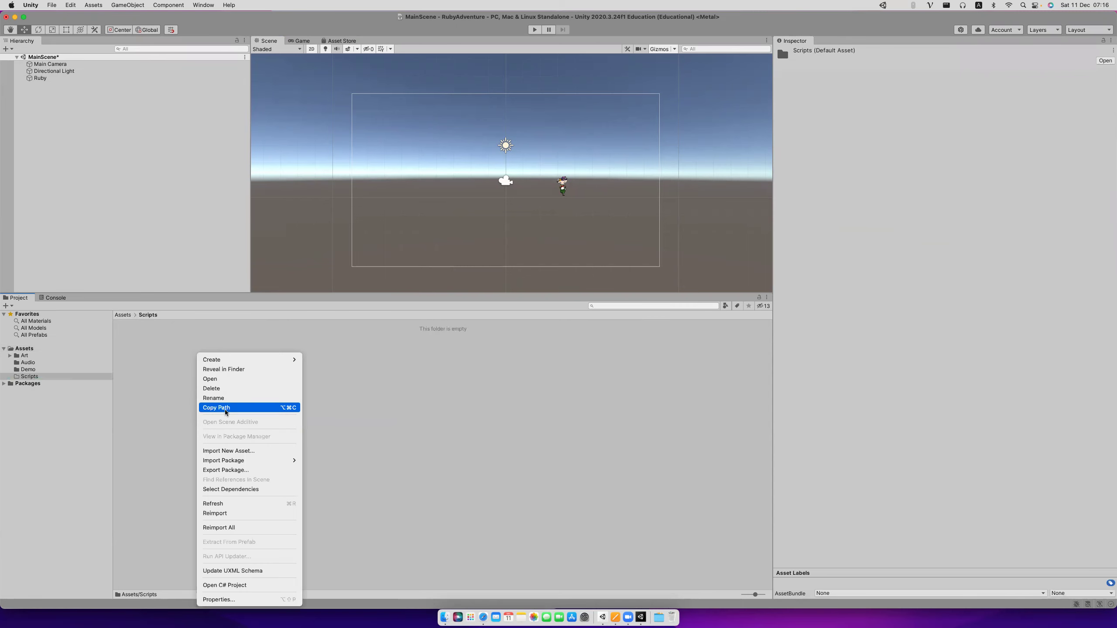
pyautogui.moveTo(248, 360)
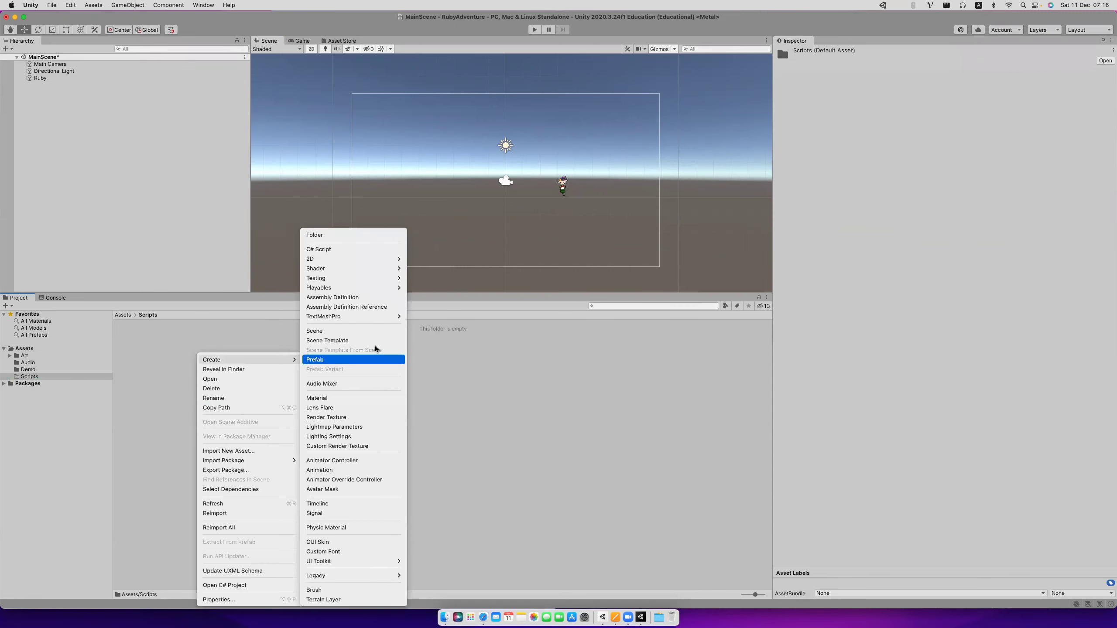
pyautogui.click(370, 250)
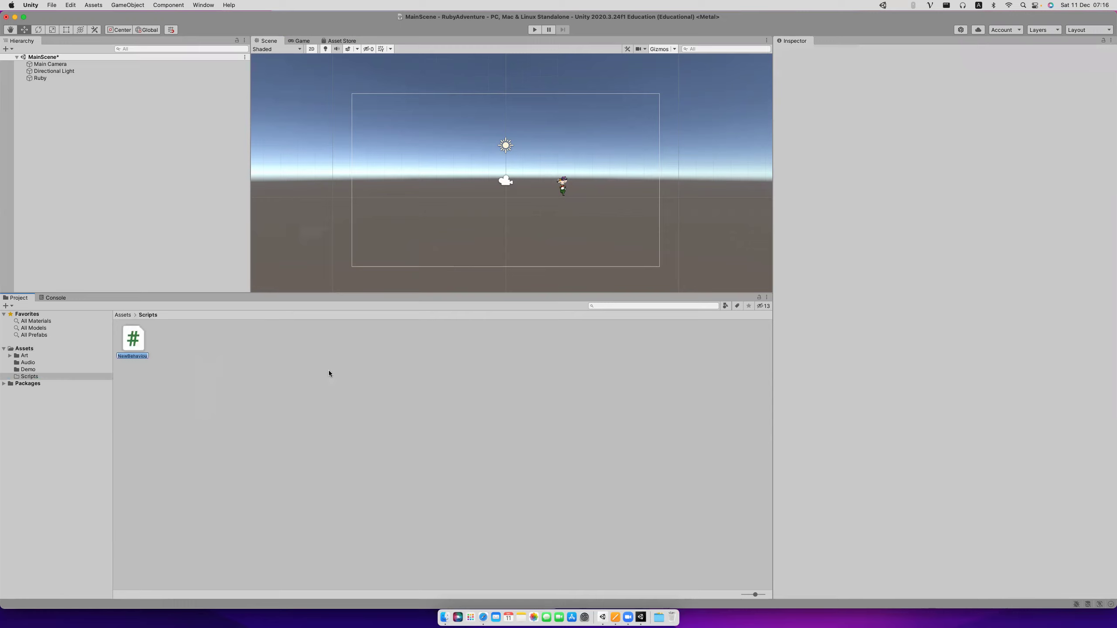
pyautogui.write('RubyController')
pyautogui.press('Return')
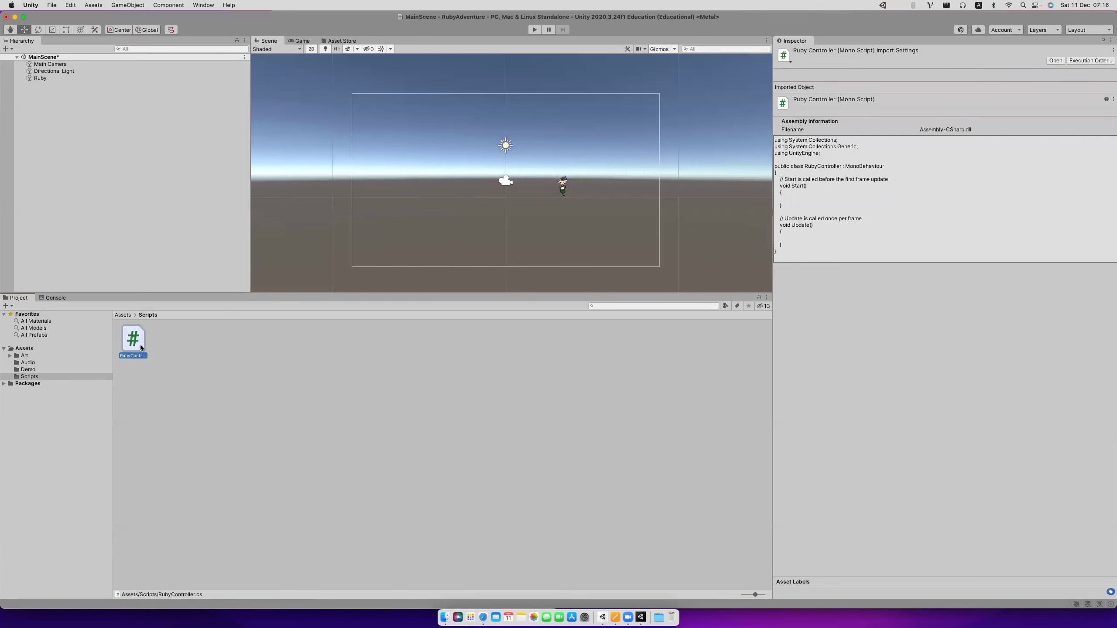
# Attach the RubyController script to Ruby as a component.
pyautogui.click(45, 78)
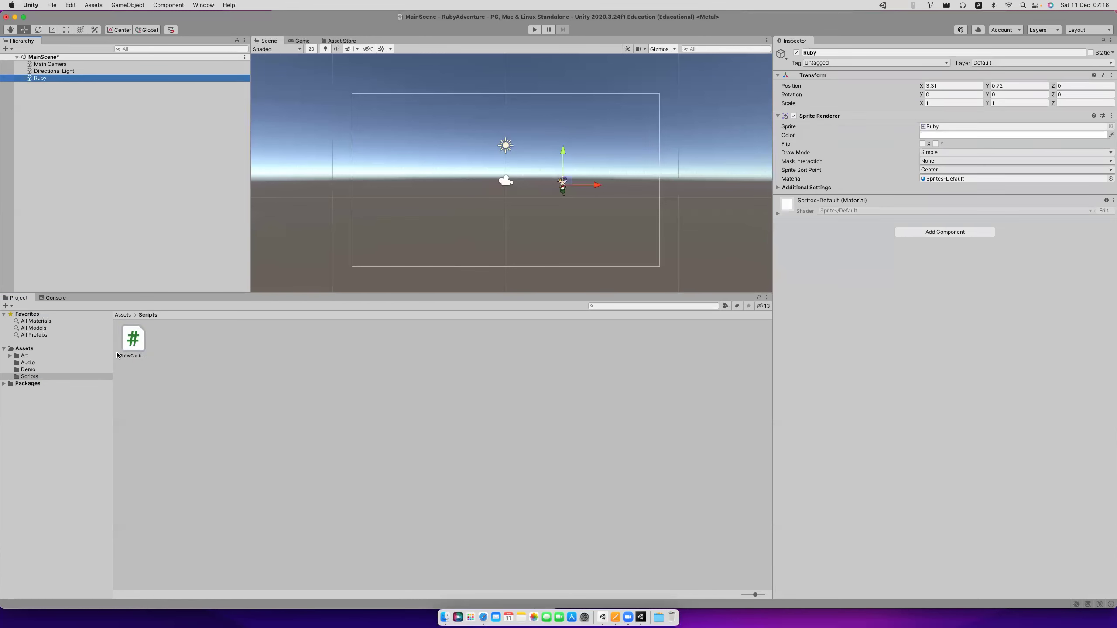
pyautogui.moveTo(130, 345); pyautogui.dragTo(950, 296)
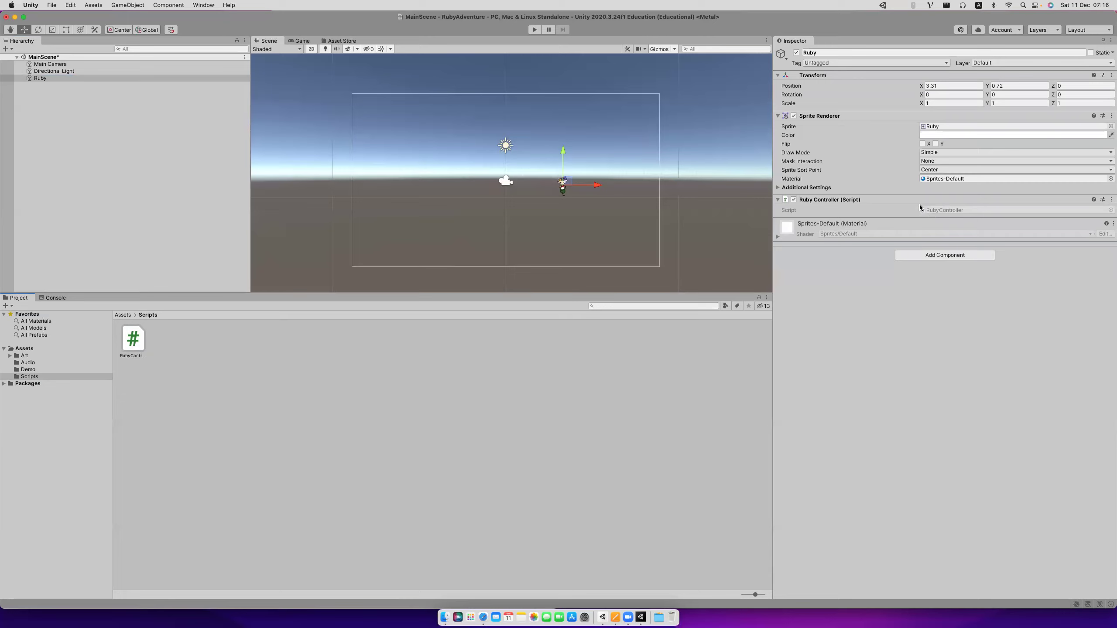
pyautogui.press('super+Tab')
# Open the C# project in Visual Studio Code and trust the project folder.
pyautogui.rightClick(12, 348)
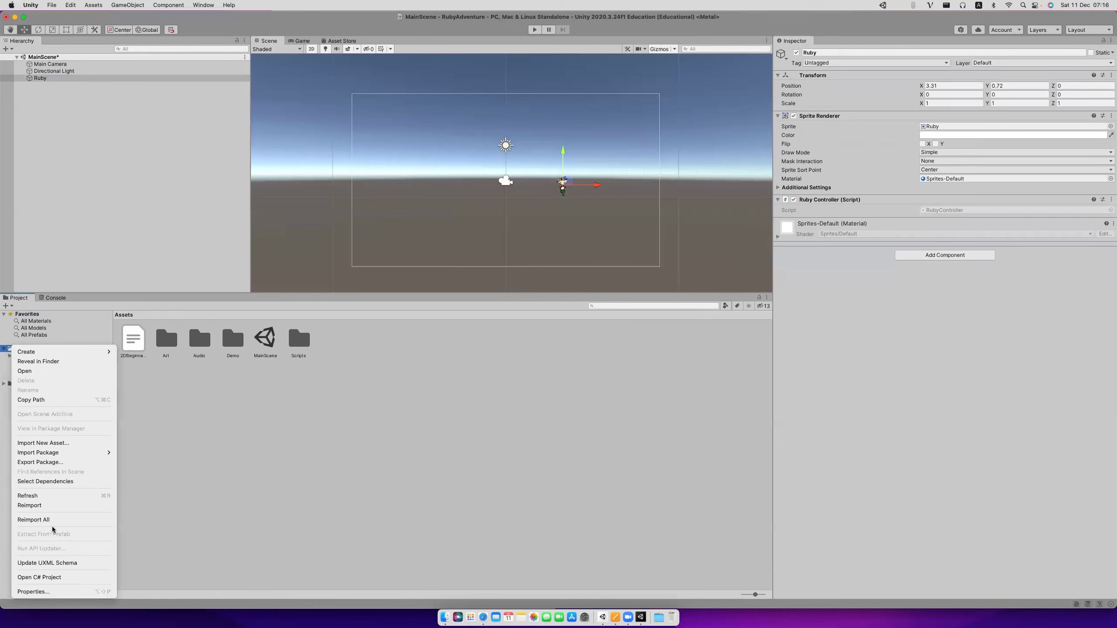
pyautogui.click(46, 577)
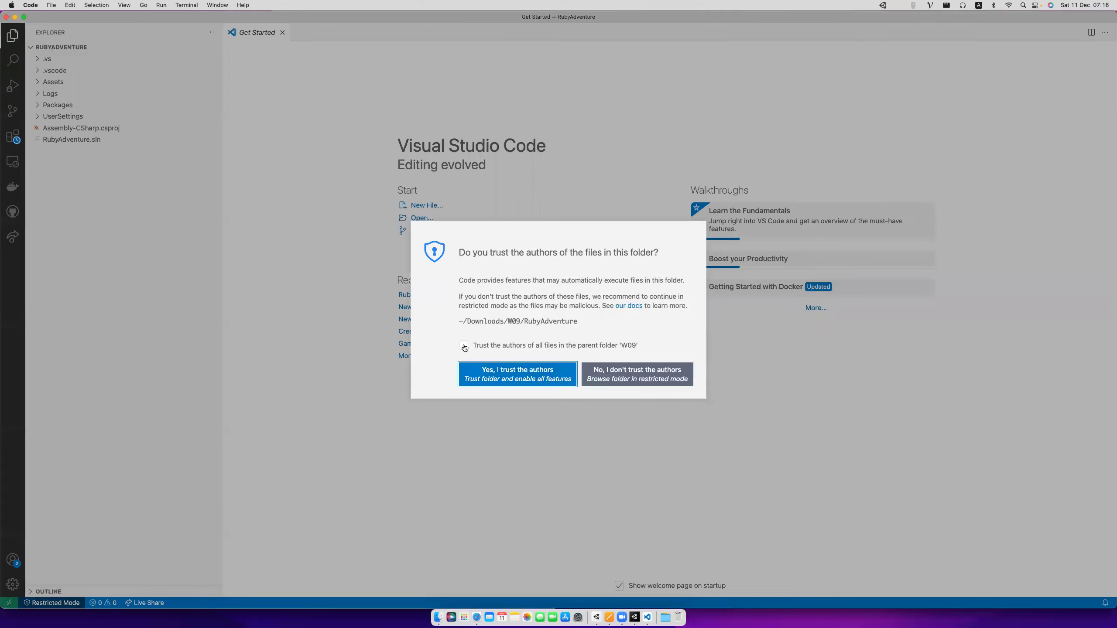
pyautogui.click(506, 375)
# Open Assets > Scripts > RubyController.cs and place the cursor in the Start method.
pyautogui.click(79, 91)
pyautogui.click(74, 83)
pyautogui.click(66, 127)
pyautogui.click(112, 140)
pyautogui.click(314, 156)
pyautogui.click(329, 141)
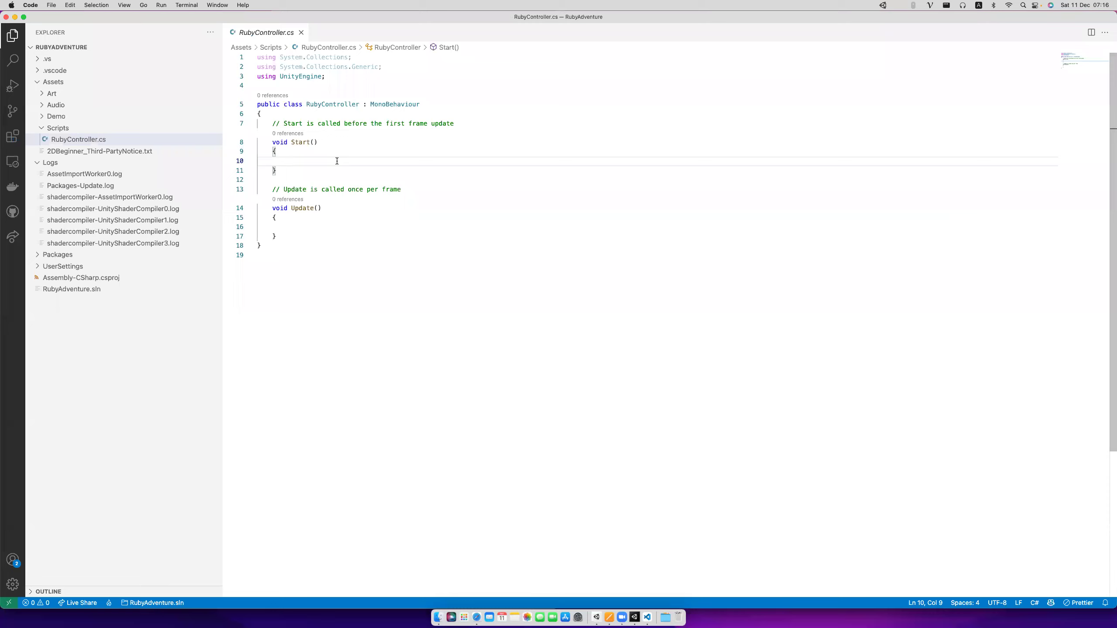
# Add a Vector2 position = transform.position line inside Update().
pyautogui.click(333, 225)
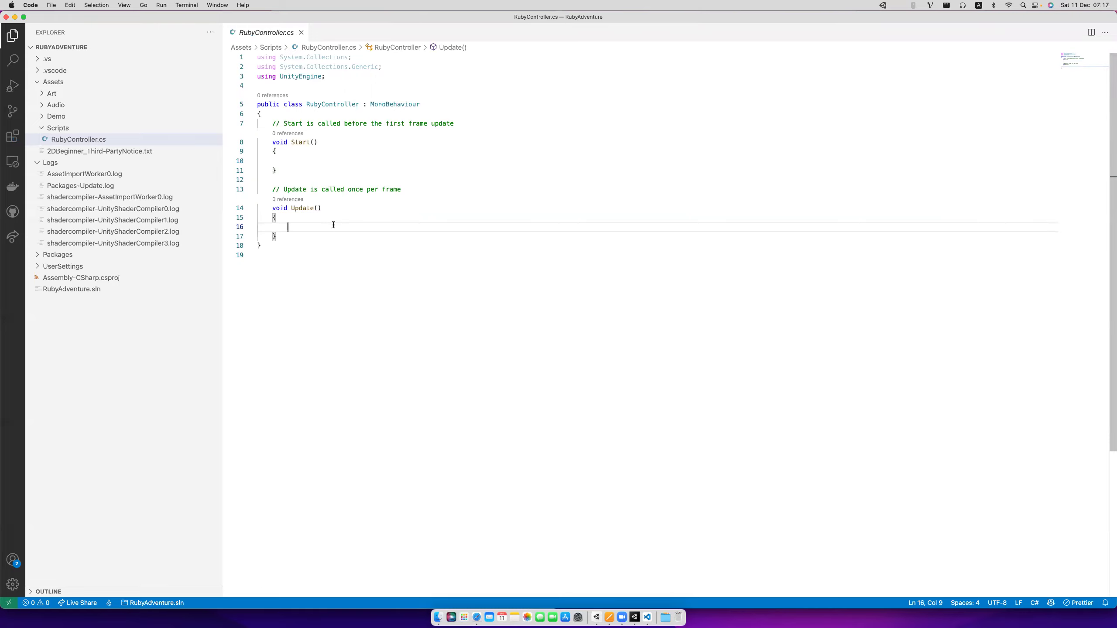
pyautogui.write('Ec')
pyautogui.press('BackSpace')
pyautogui.press('BackSpace')
pyautogui.write('Vector2')
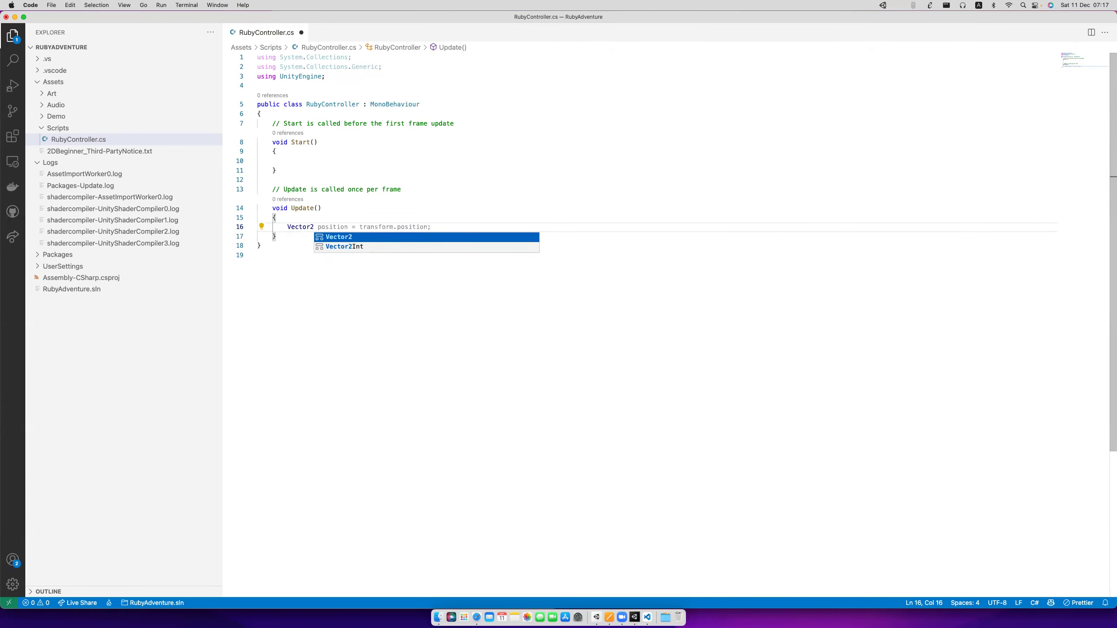
pyautogui.write(' pos')
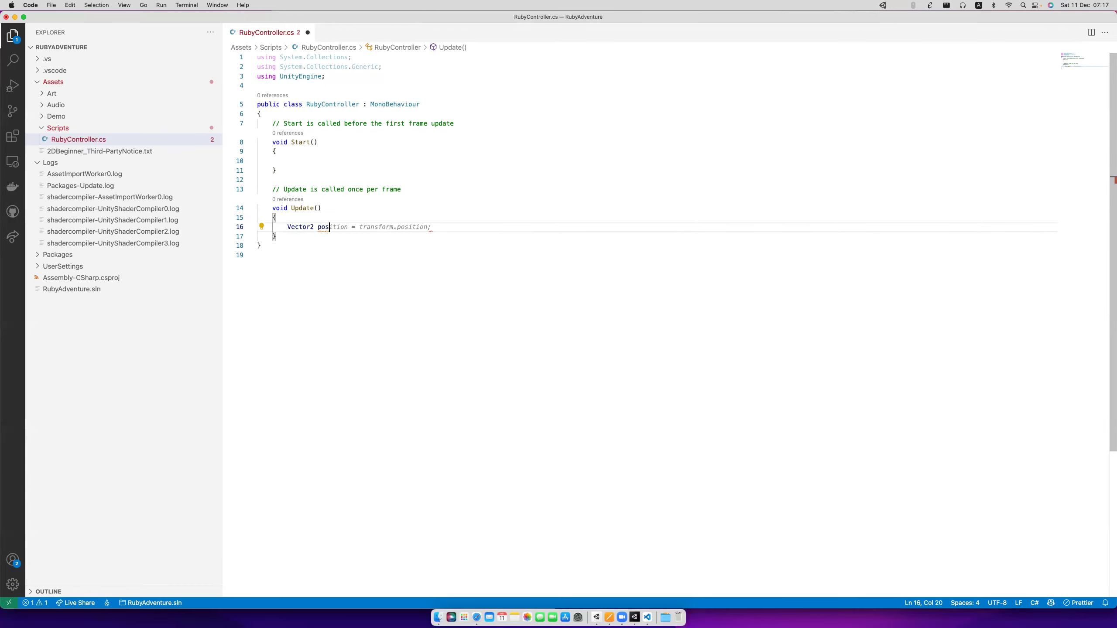
pyautogui.press('Tab')
pyautogui.press('Return')
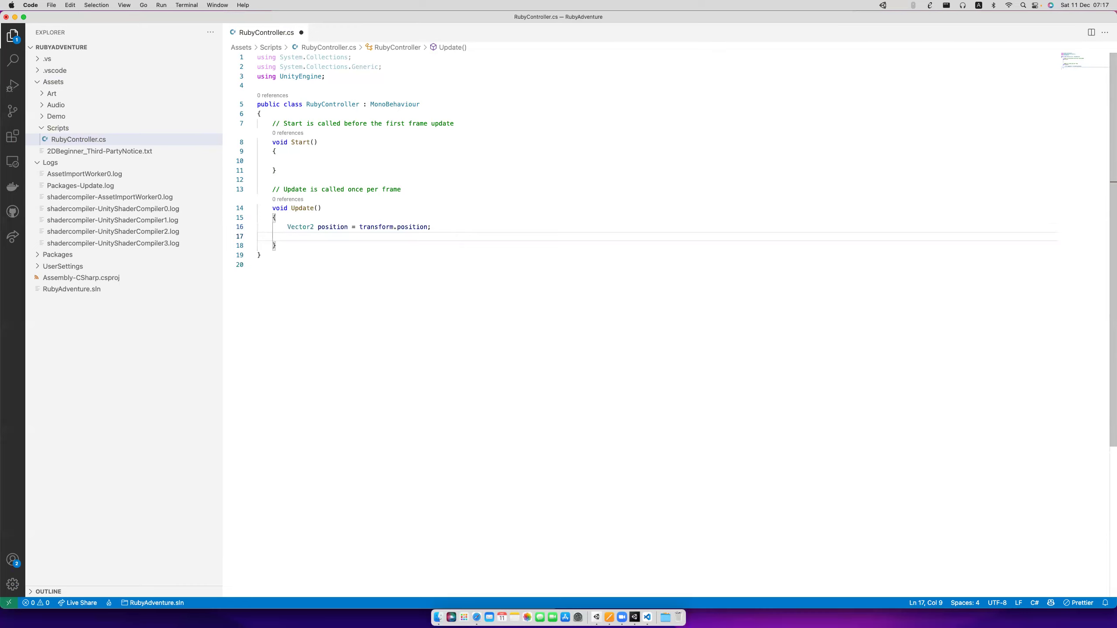
# Add 0.01f to position.x, write it back with transform.position = position, and save.
pyautogui.write('position.x')
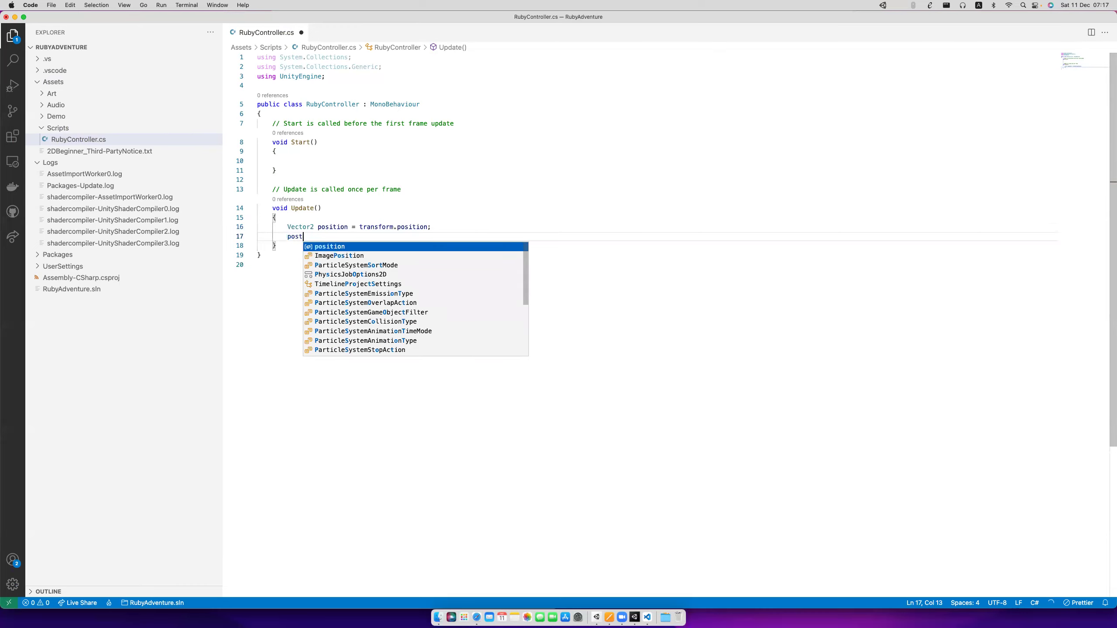
pyautogui.write(' +=')
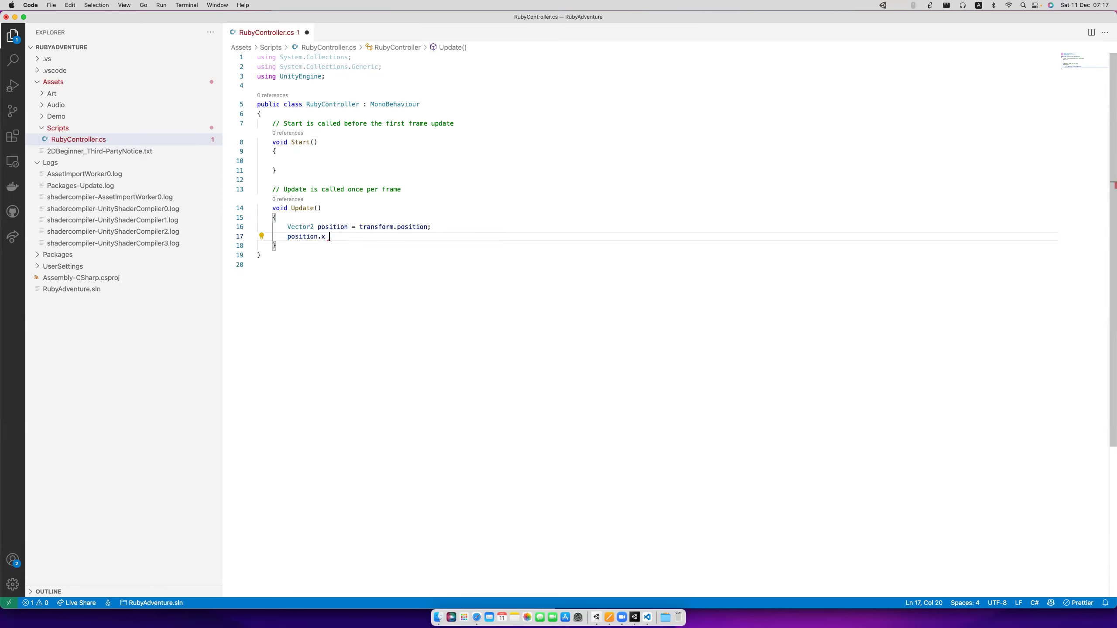
pyautogui.write(' 0.01f;')
pyautogui.press('Return')
pyautogui.write('tran')
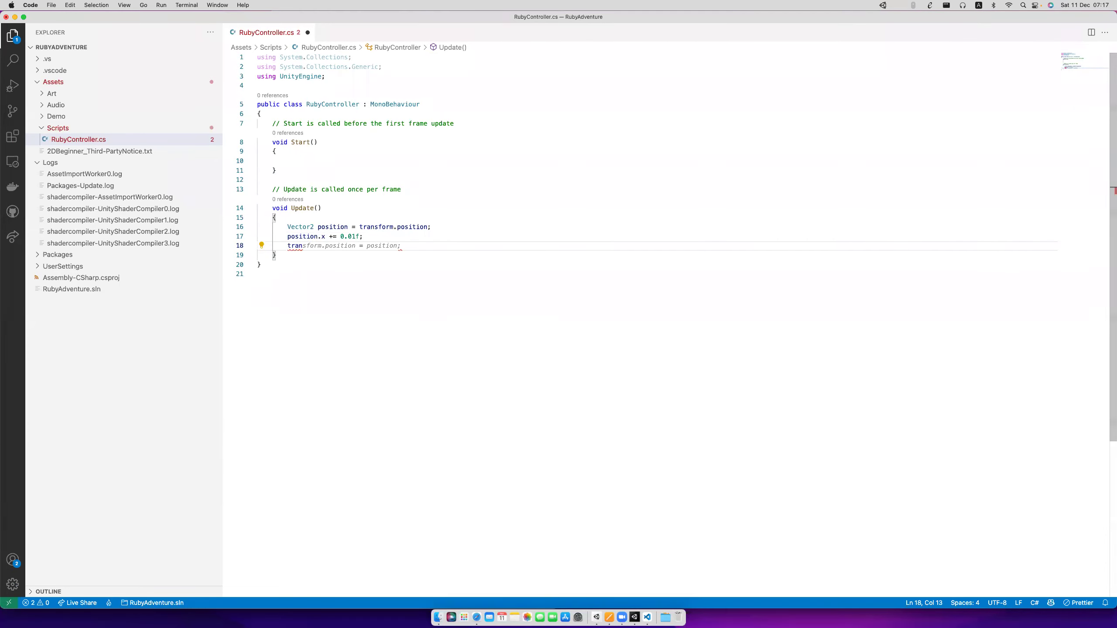
pyautogui.write('sform.p')
pyautogui.write('osi')
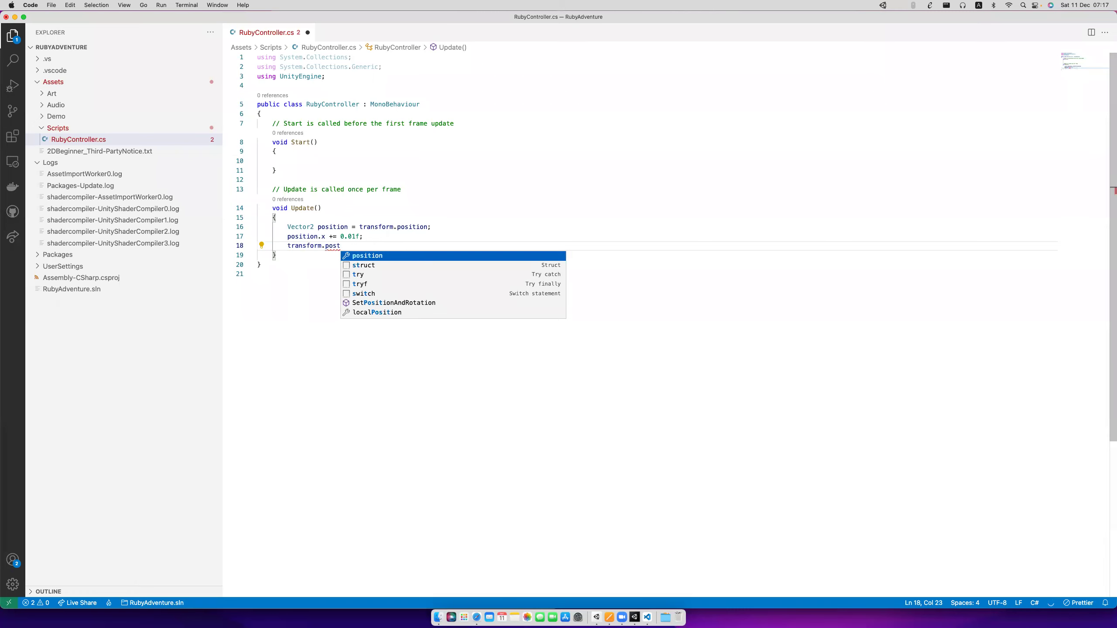
pyautogui.write('tio')
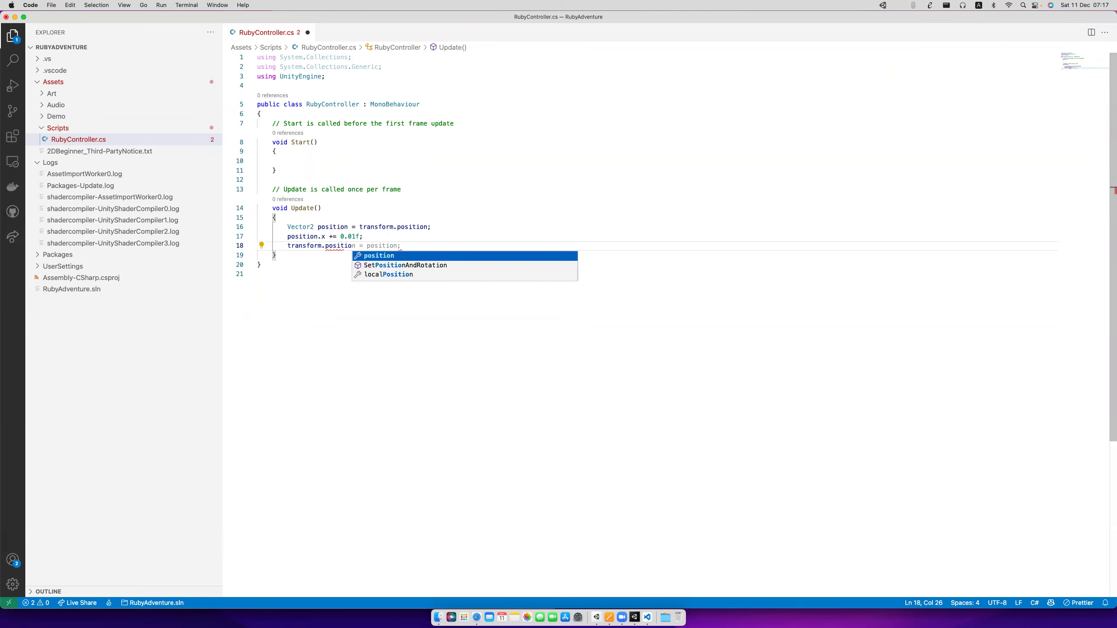
pyautogui.press('Tab')
pyautogui.press('Tab')
pyautogui.press('super+s')
pyautogui.press('super+Tab')
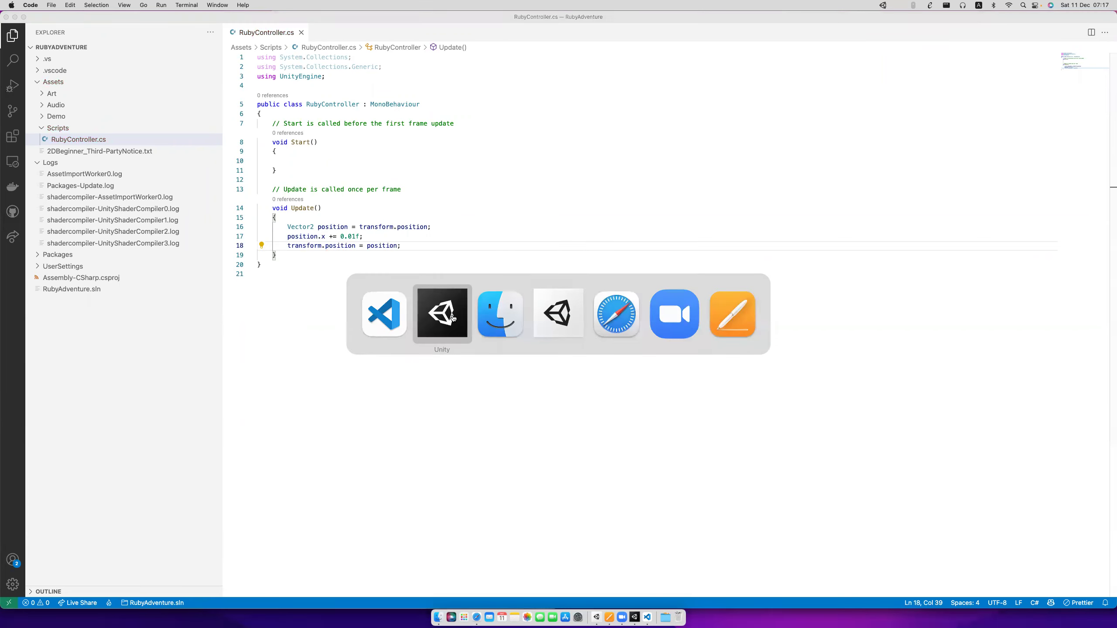
# Drag Ruby to the left of the scene, then play briefly to watch her slide right.
pyautogui.click(453, 317)
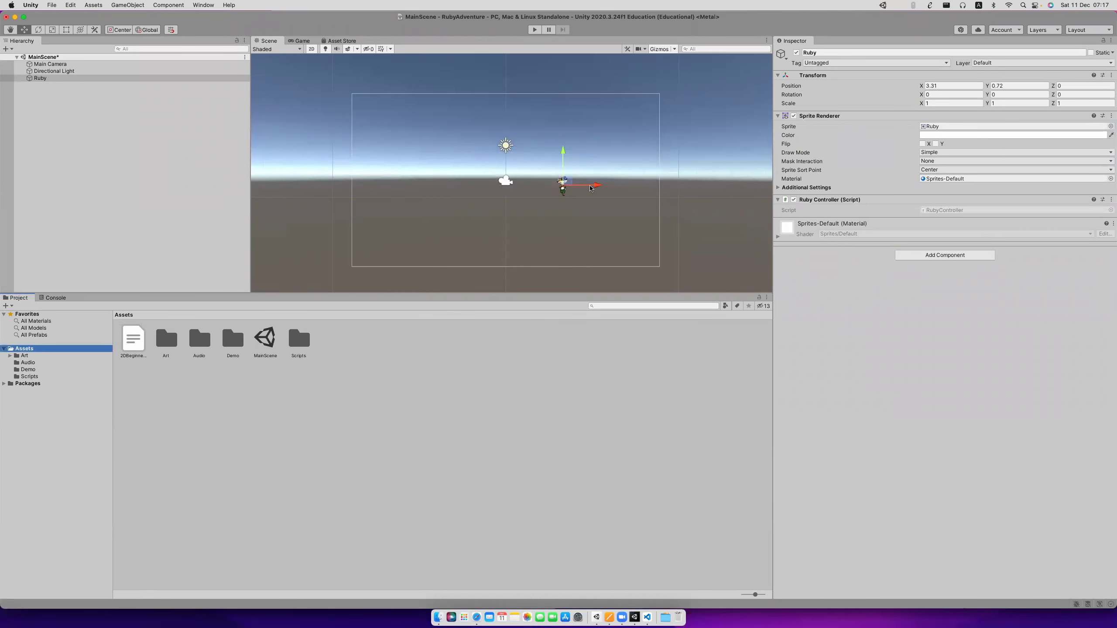
pyautogui.moveTo(595, 186); pyautogui.dragTo(437, 188)
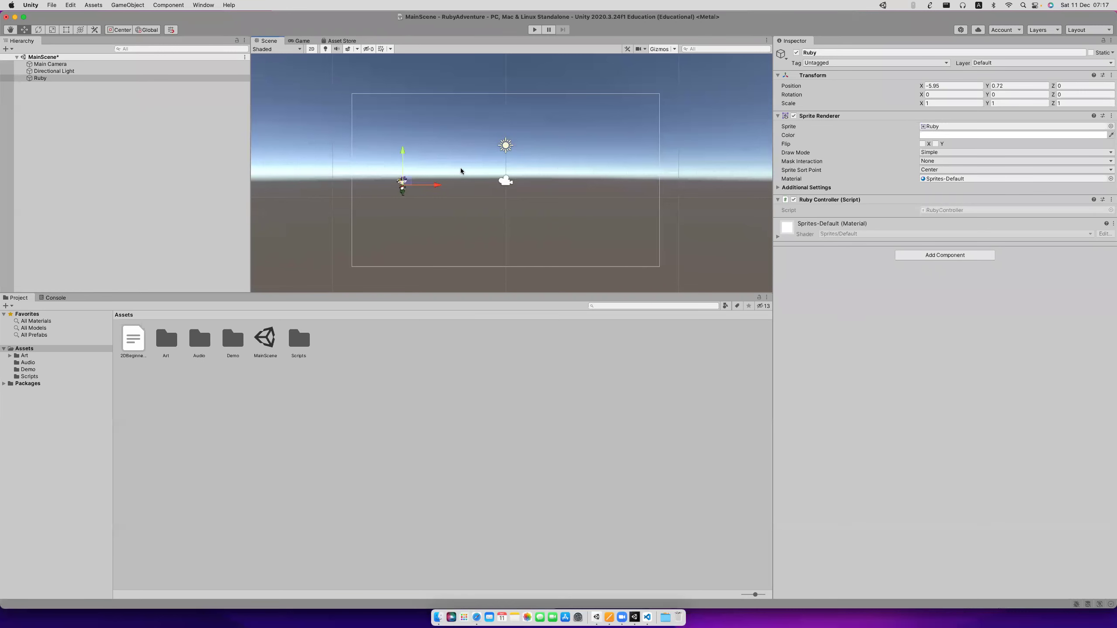
pyautogui.click(533, 30)
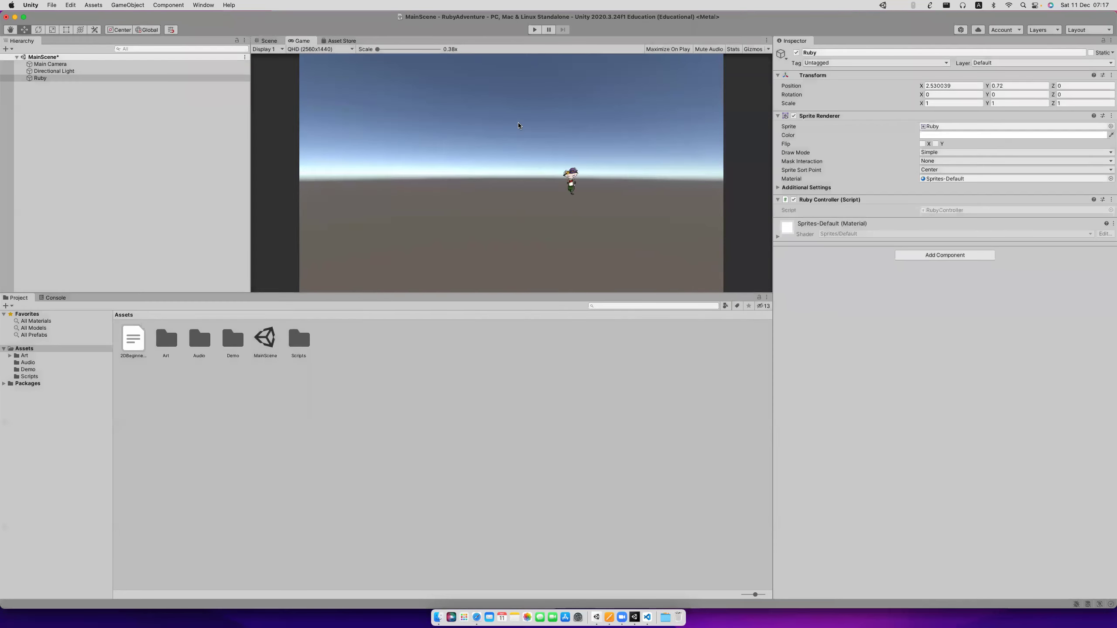
pyautogui.click(534, 30)
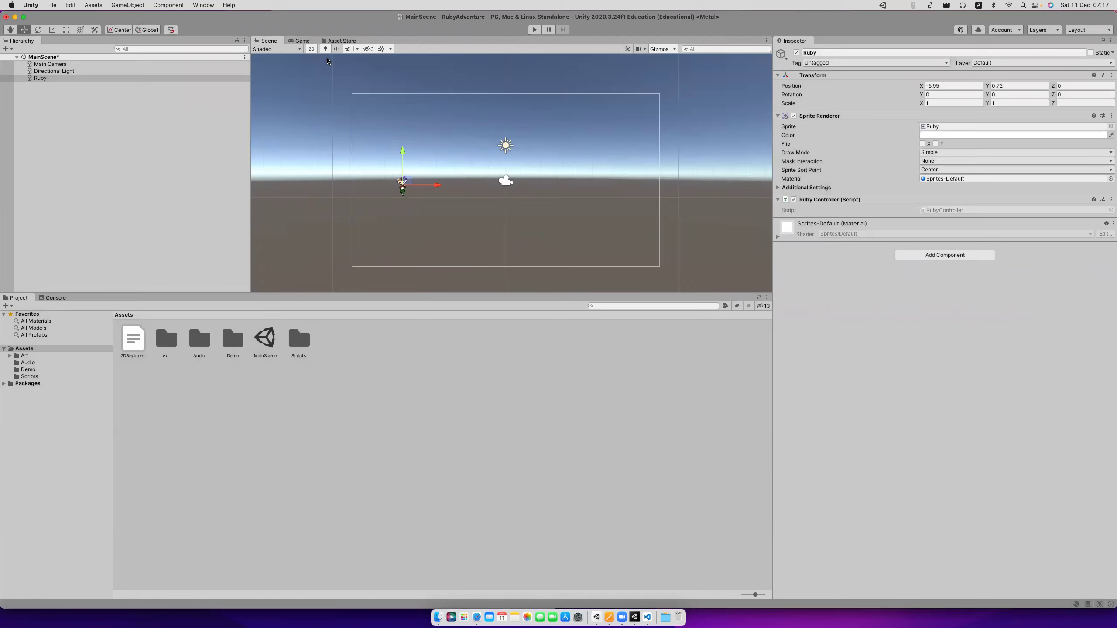
# Open Project Settings, enlarge it, and expand Input Manager's Axes and Horizontal entries.
pyautogui.click(58, 5)
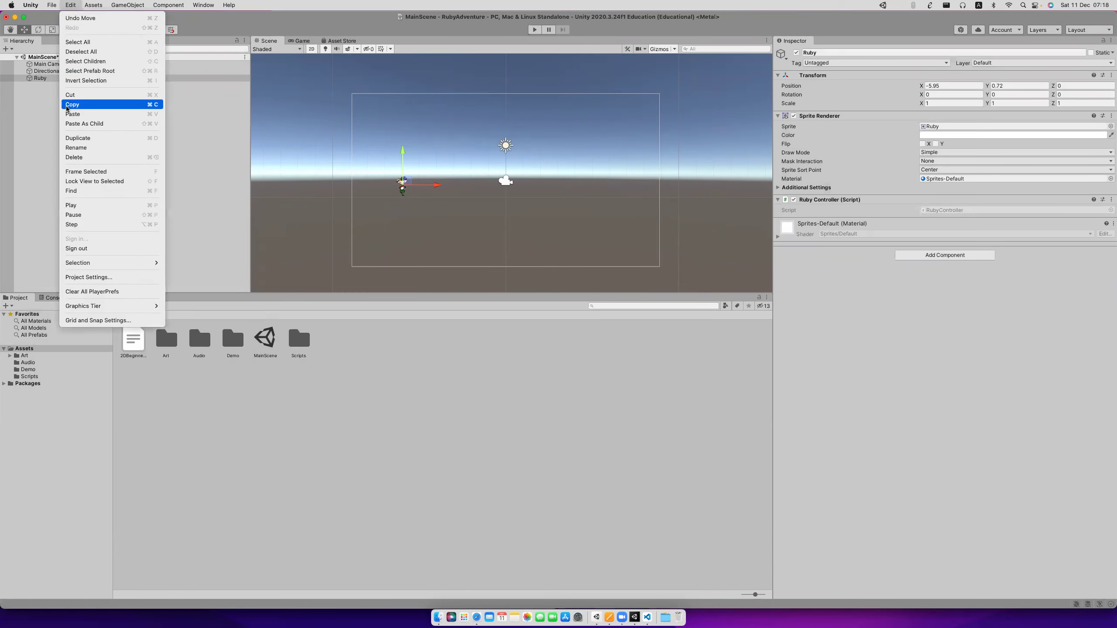
pyautogui.click(76, 277)
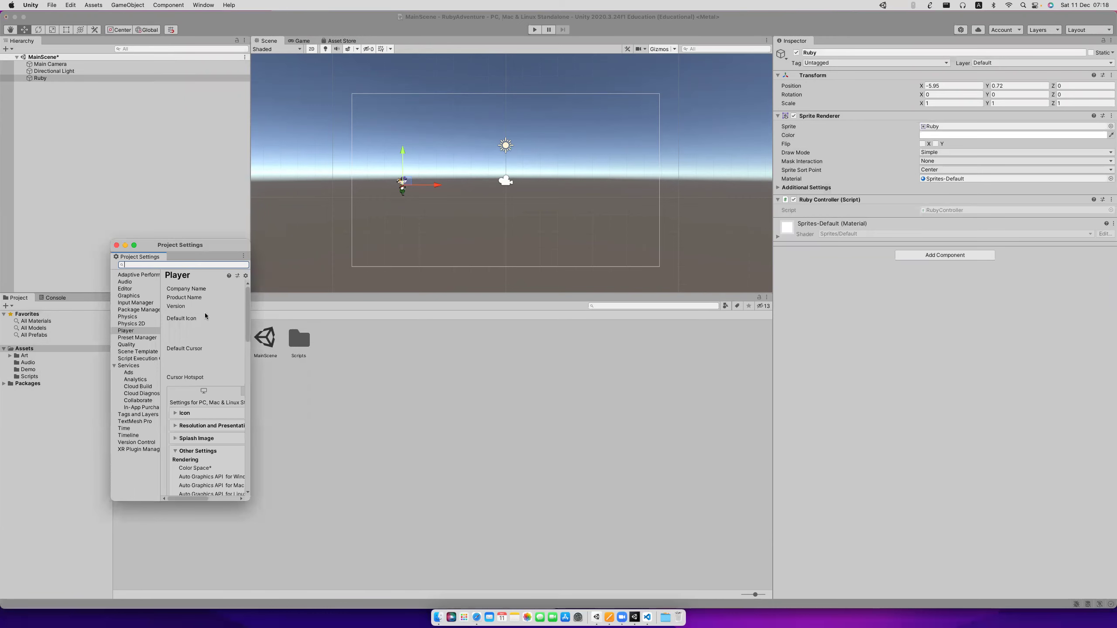
pyautogui.moveTo(196, 245); pyautogui.dragTo(215, 65)
pyautogui.moveTo(267, 321); pyautogui.dragTo(521, 486)
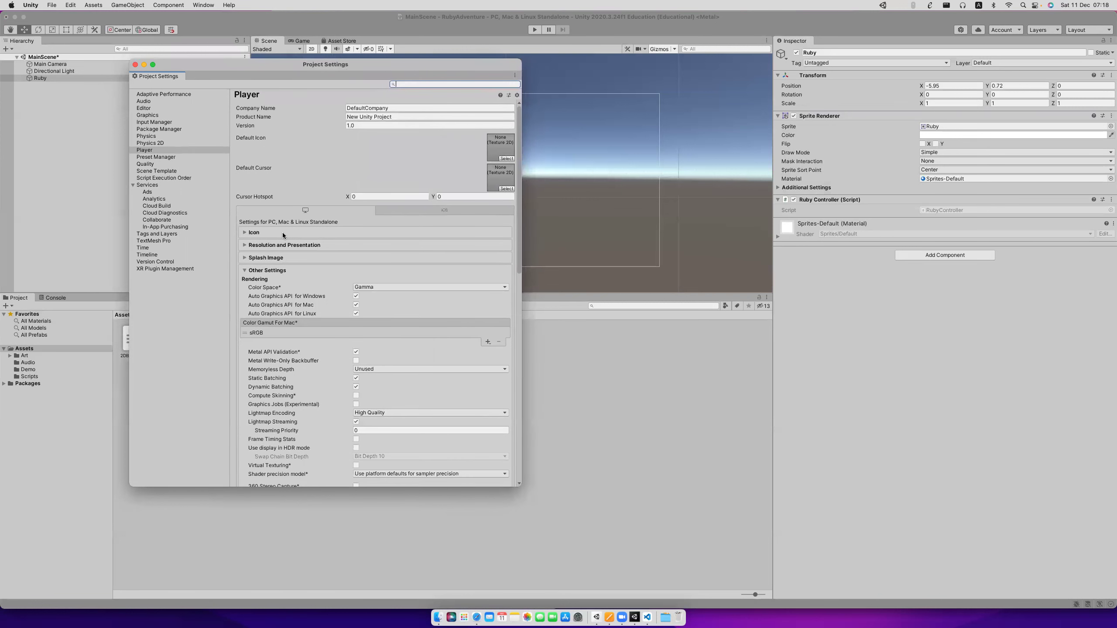
pyautogui.click(159, 122)
pyautogui.click(239, 126)
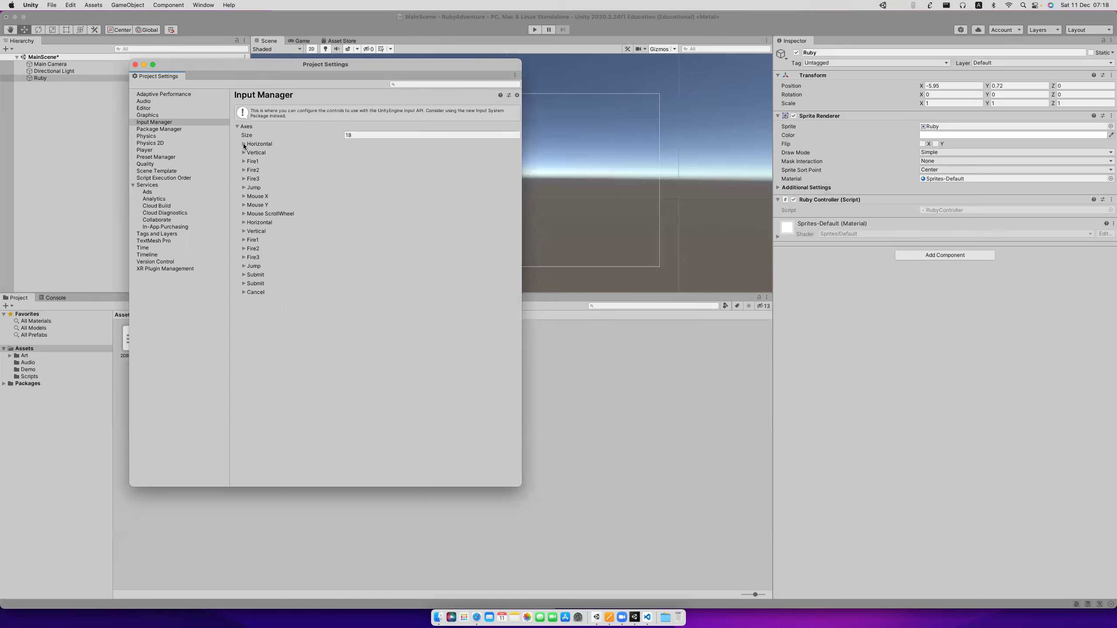
pyautogui.click(243, 145)
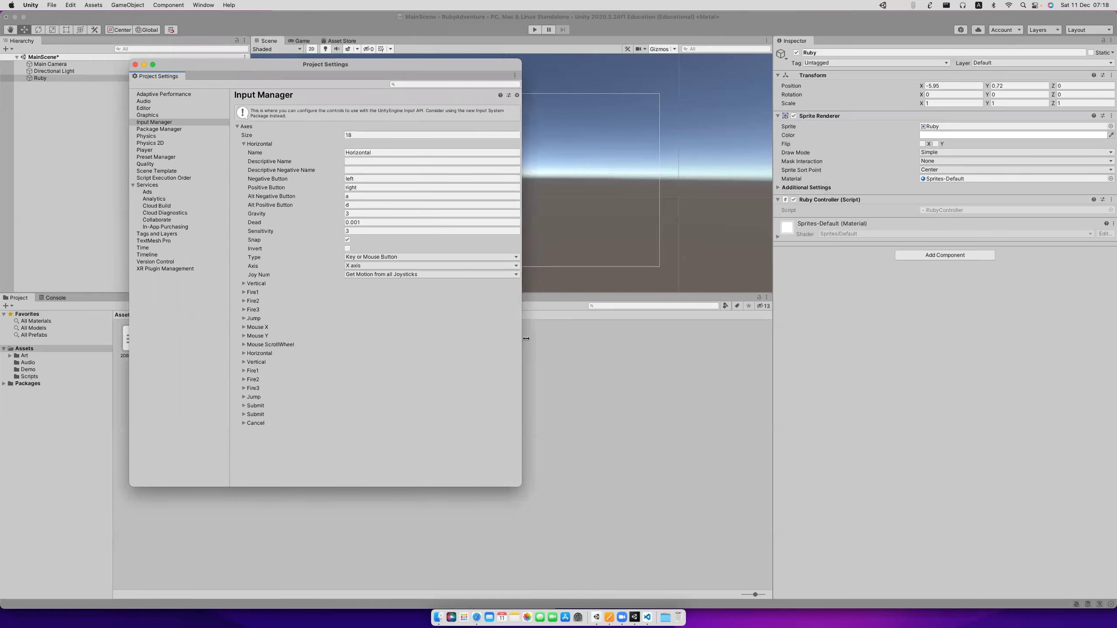
# Inspect the Horizontal axis: 18 axes, keys left/right with alternates a and d.
pyautogui.moveTo(521, 336); pyautogui.dragTo(653, 330)
pyautogui.click(386, 136)
pyautogui.doubleClick(386, 136)
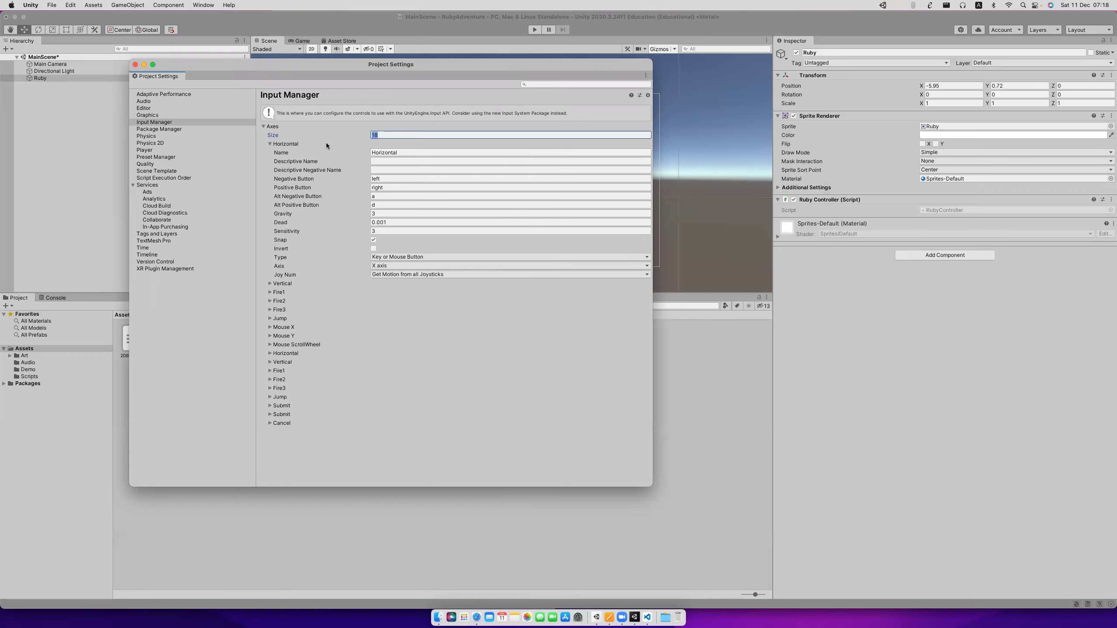
pyautogui.press('Tab')
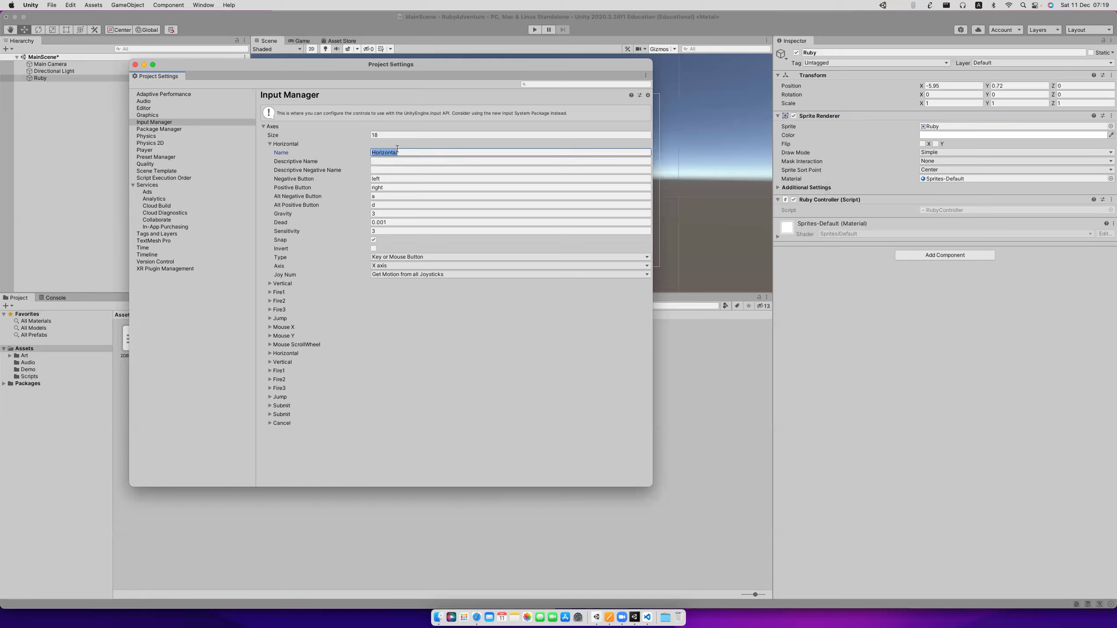
pyautogui.click(387, 179)
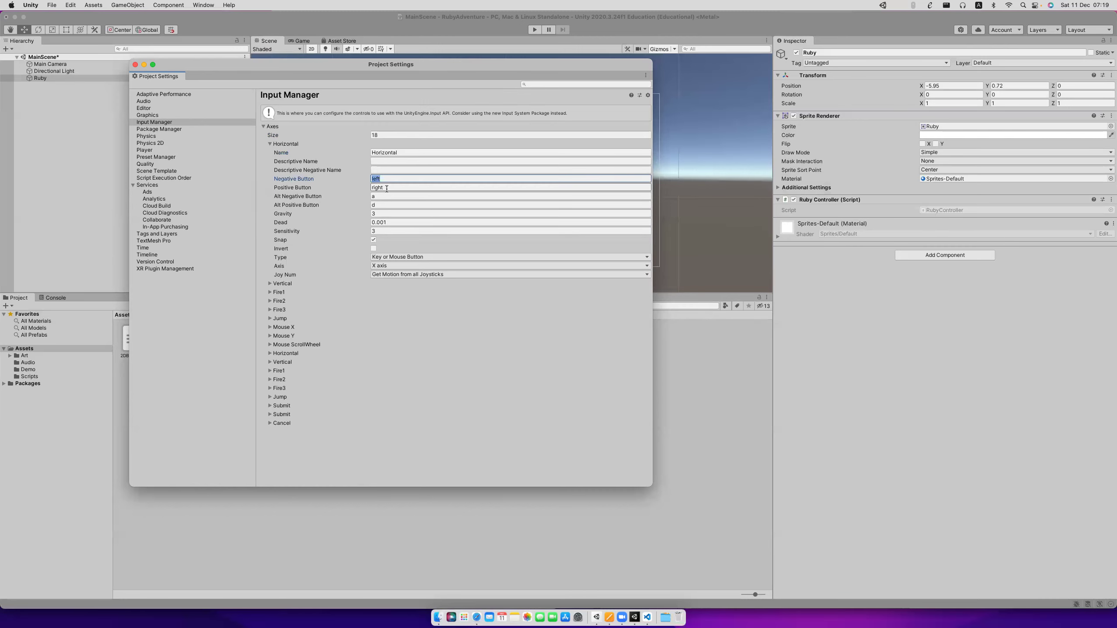
pyautogui.click(370, 187)
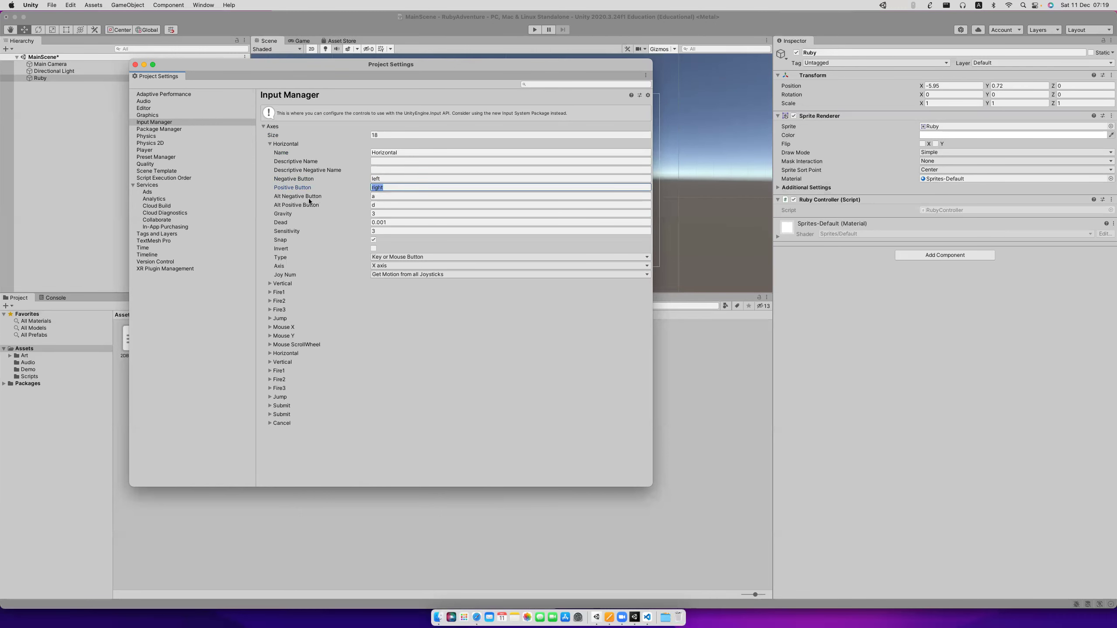
pyautogui.press('Tab')
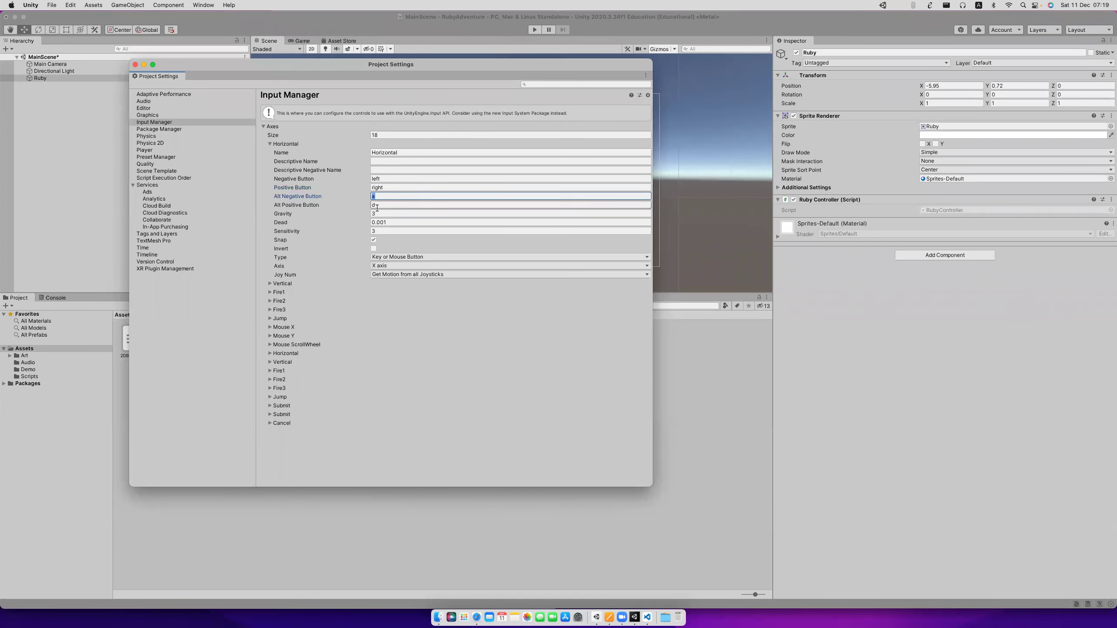
pyautogui.click(371, 205)
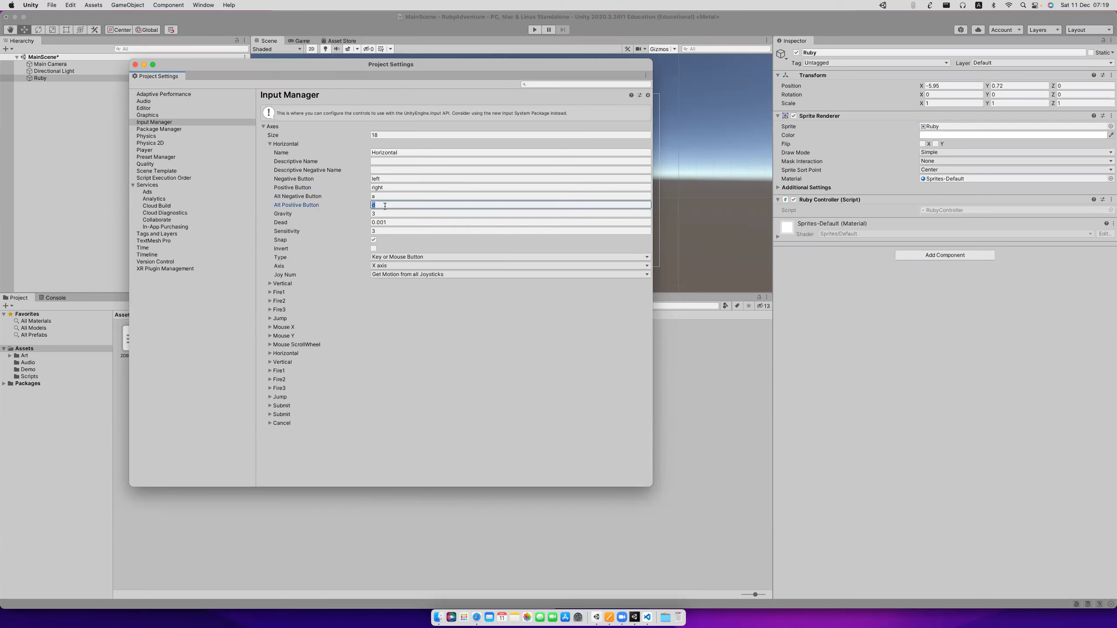
pyautogui.press('Tab')
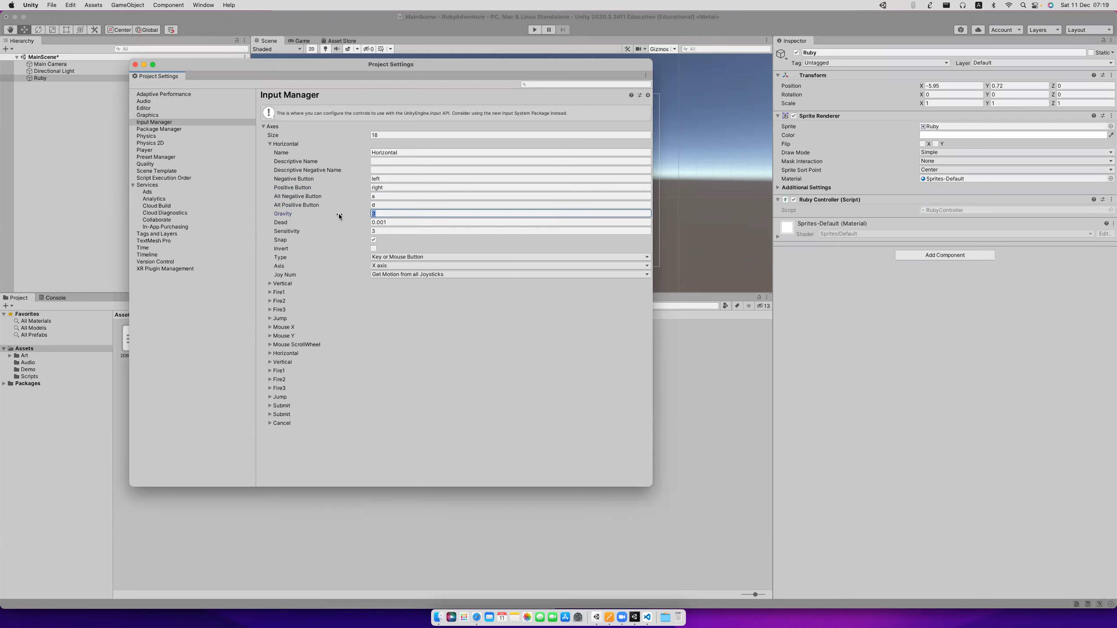
pyautogui.click(390, 213)
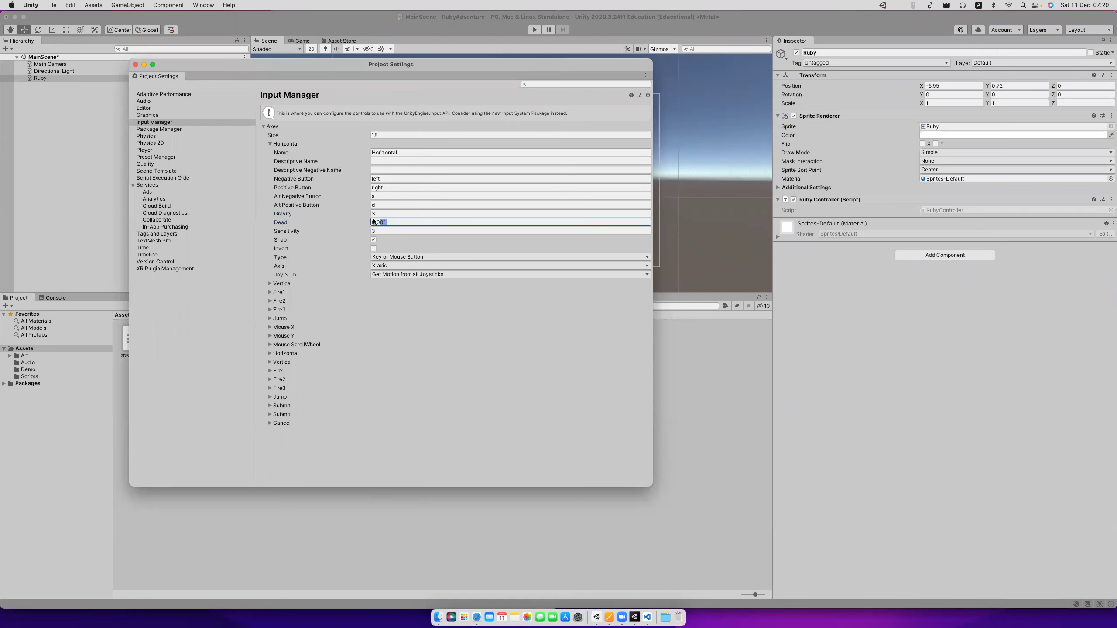
pyautogui.click(401, 223)
pyautogui.click(401, 222)
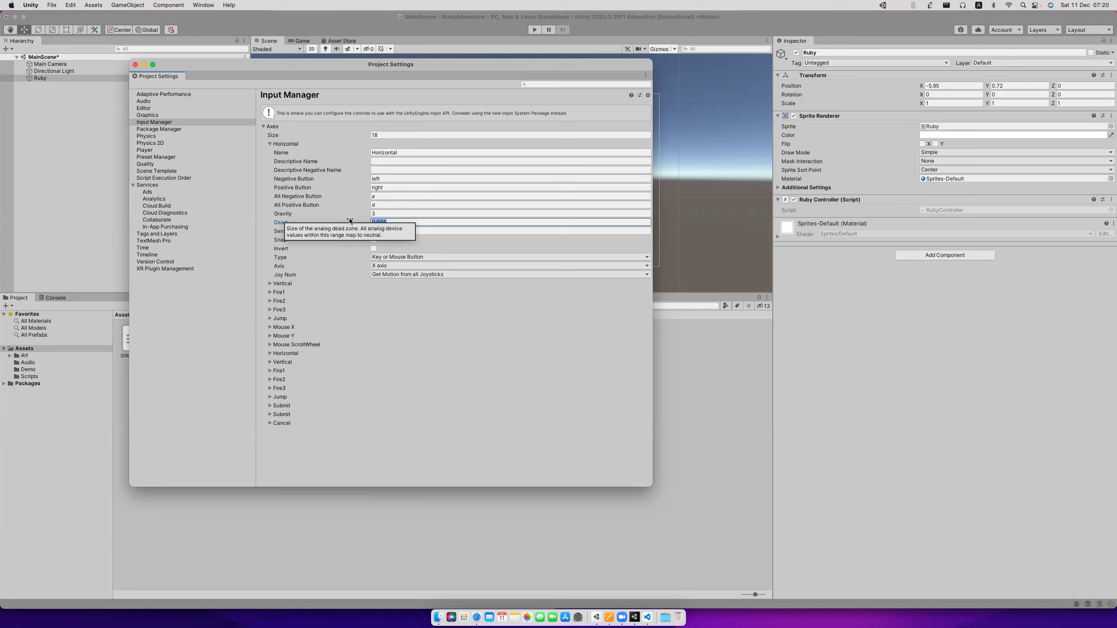
pyautogui.click(408, 223)
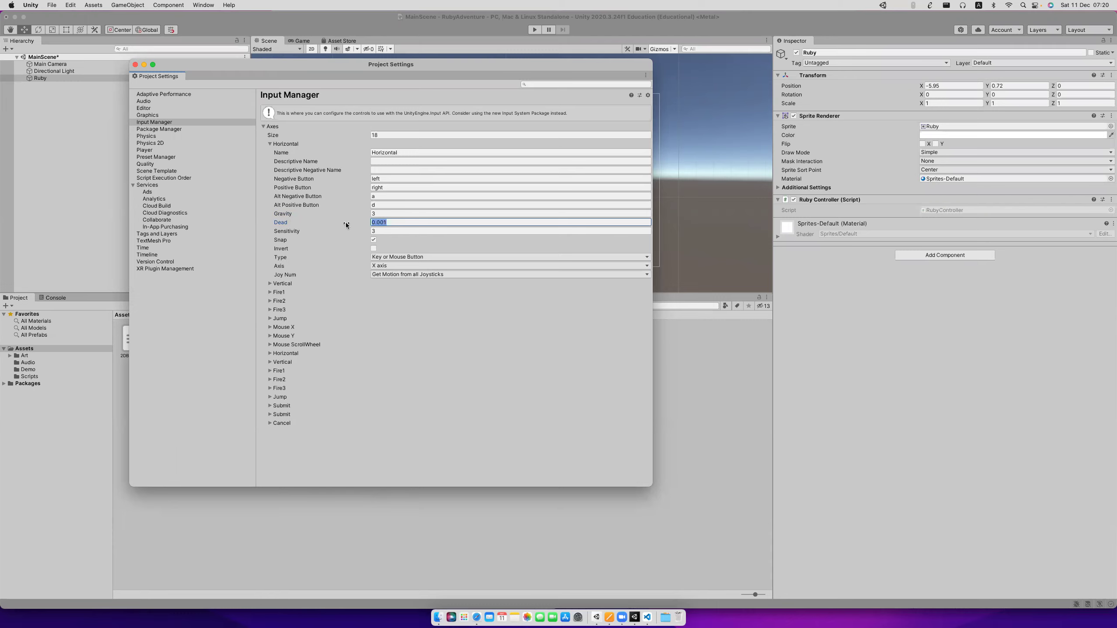
pyautogui.click(390, 222)
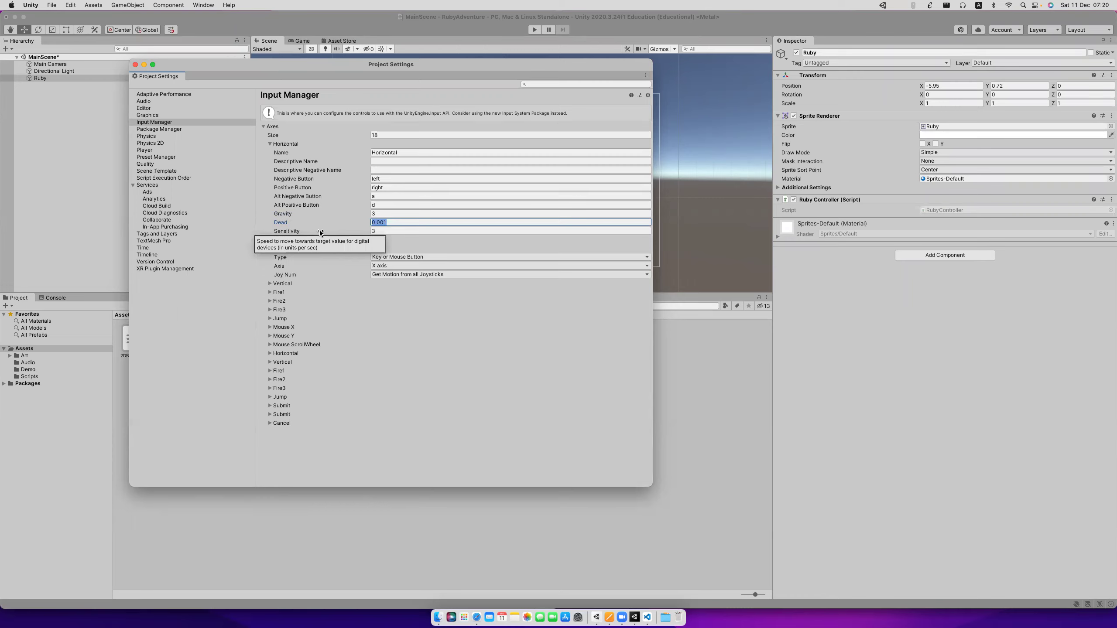
pyautogui.click(381, 231)
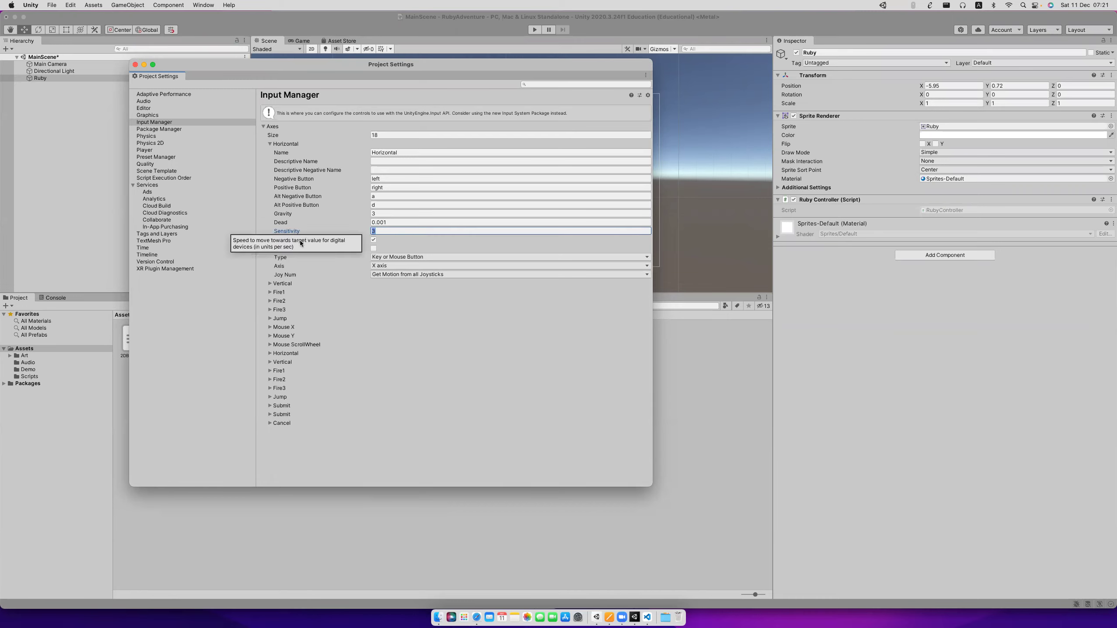
pyautogui.click(345, 222)
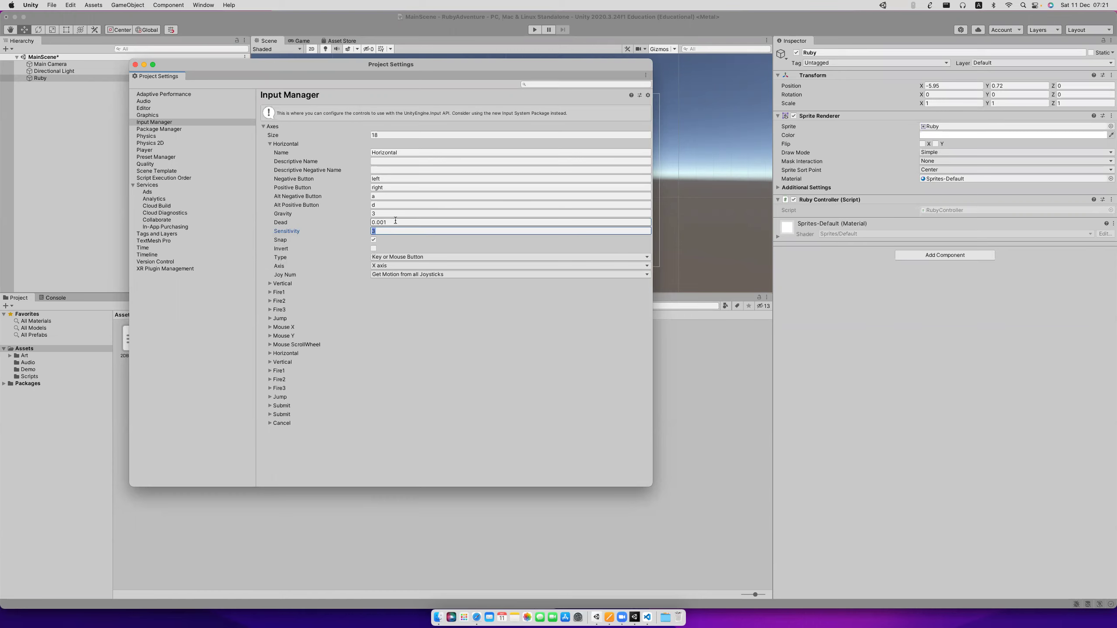
pyautogui.click(357, 222)
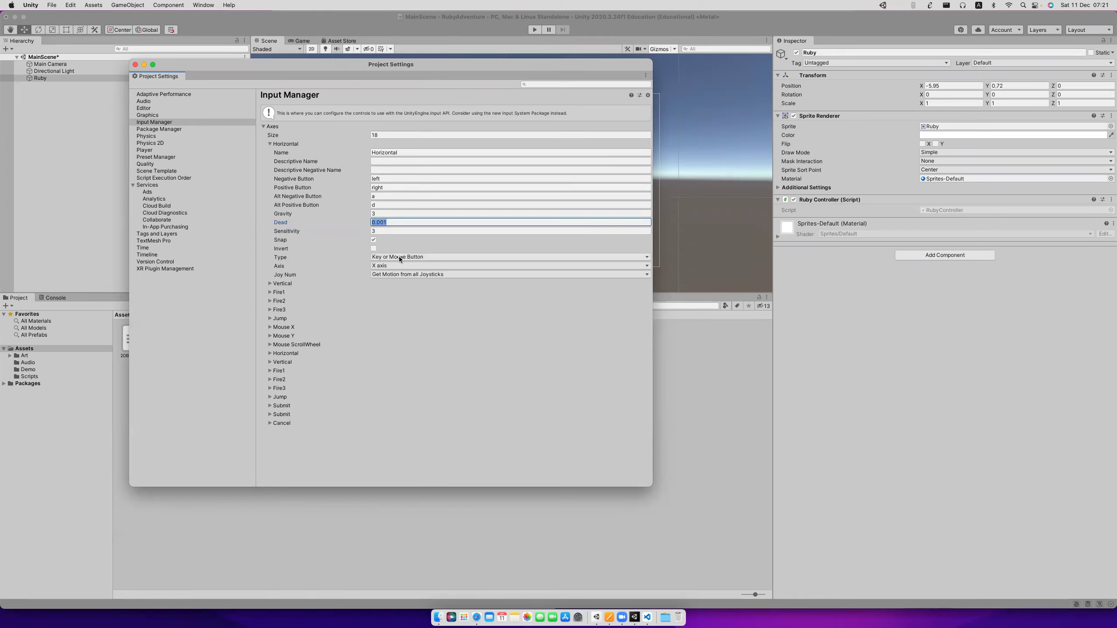
pyautogui.click(420, 257)
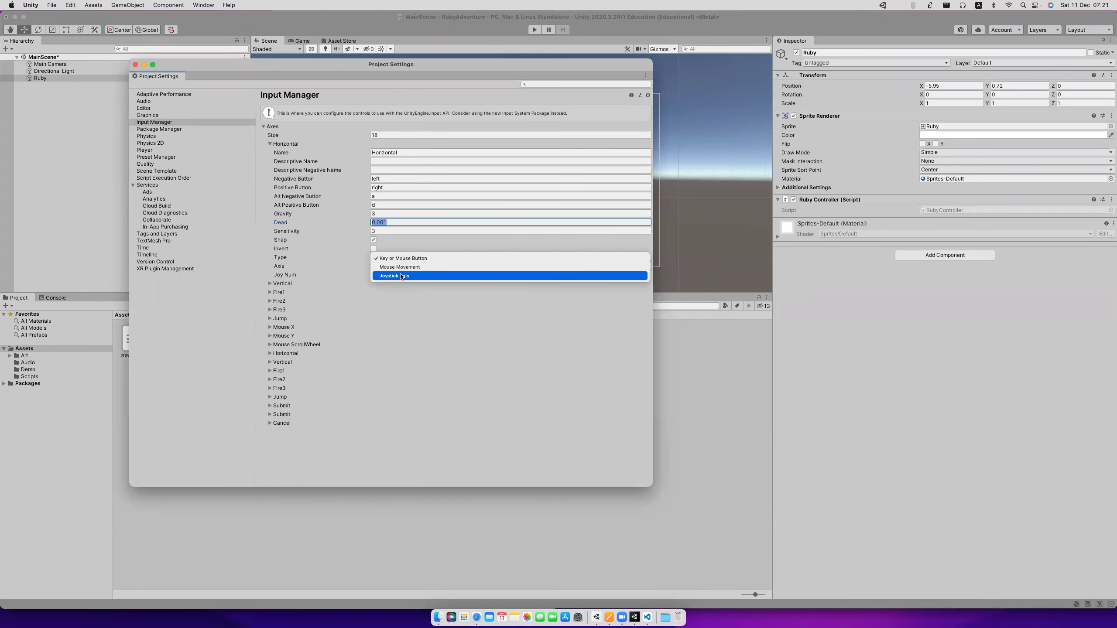
pyautogui.click(345, 273)
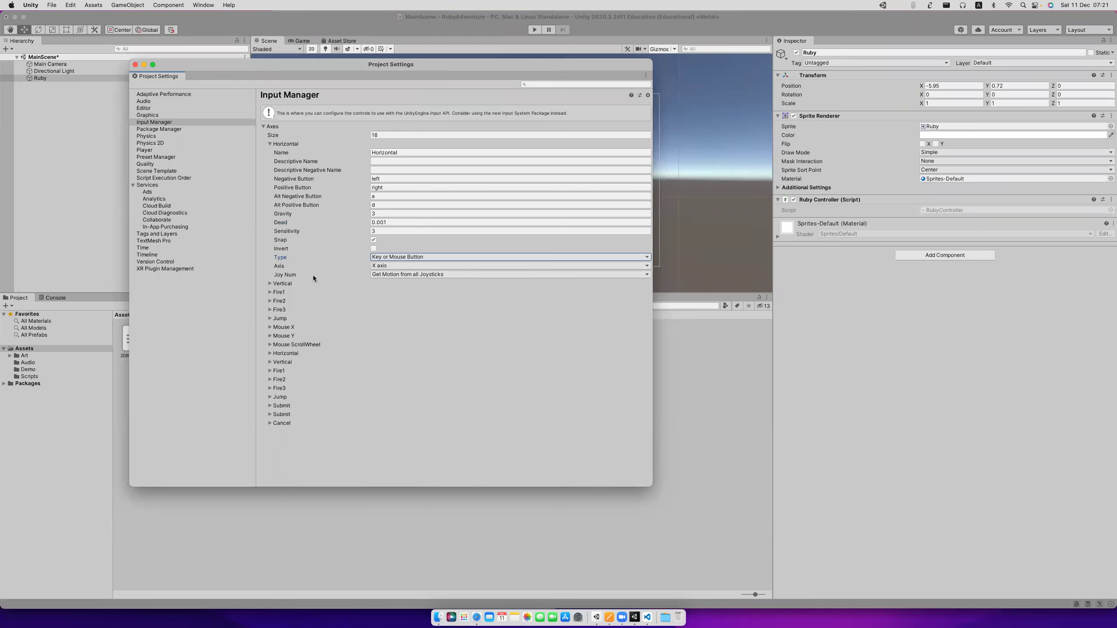
pyautogui.click(403, 274)
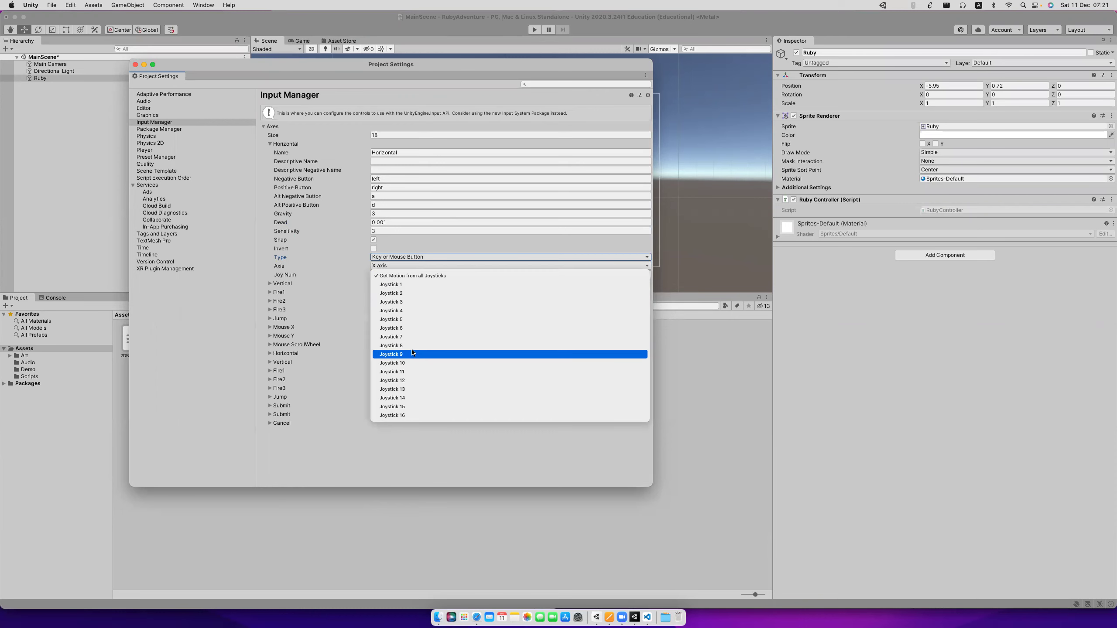
pyautogui.press('Escape')
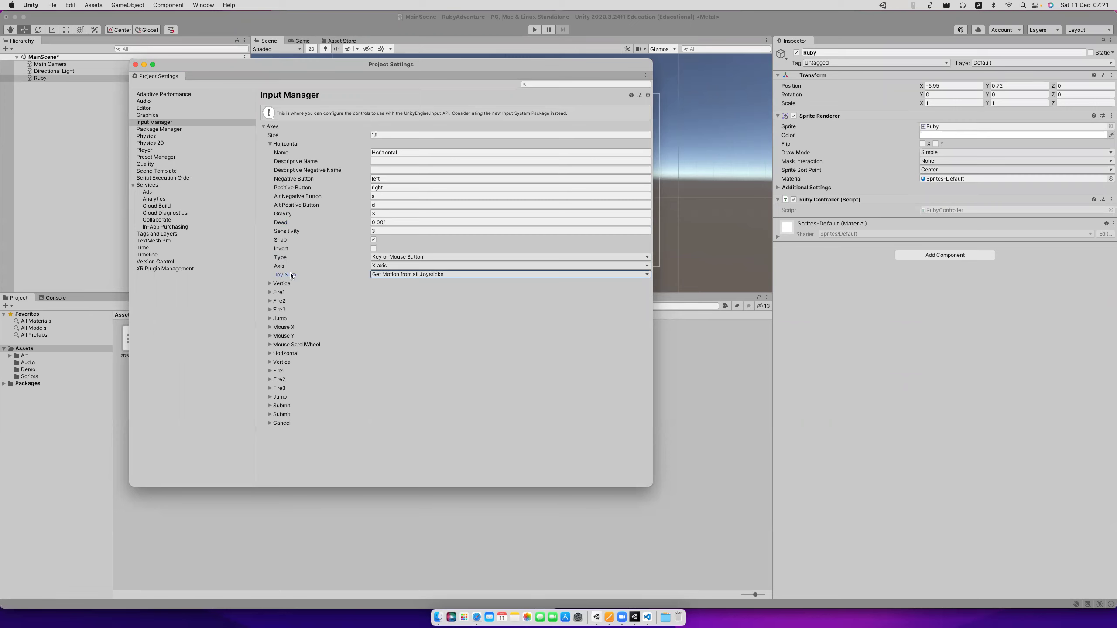
pyautogui.click(269, 284)
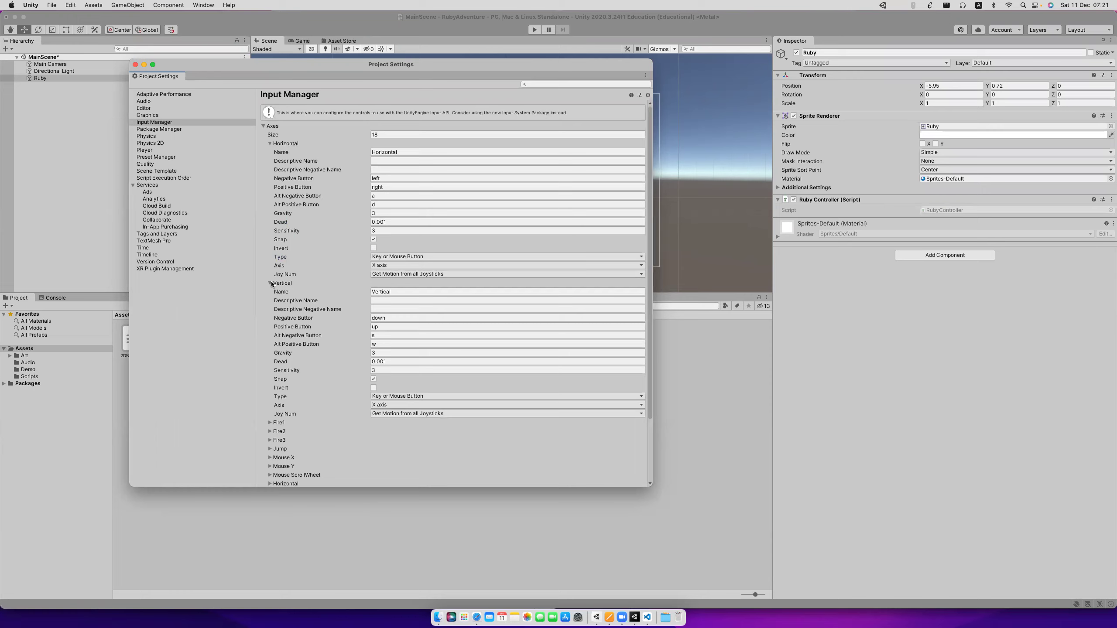
pyautogui.click(270, 283)
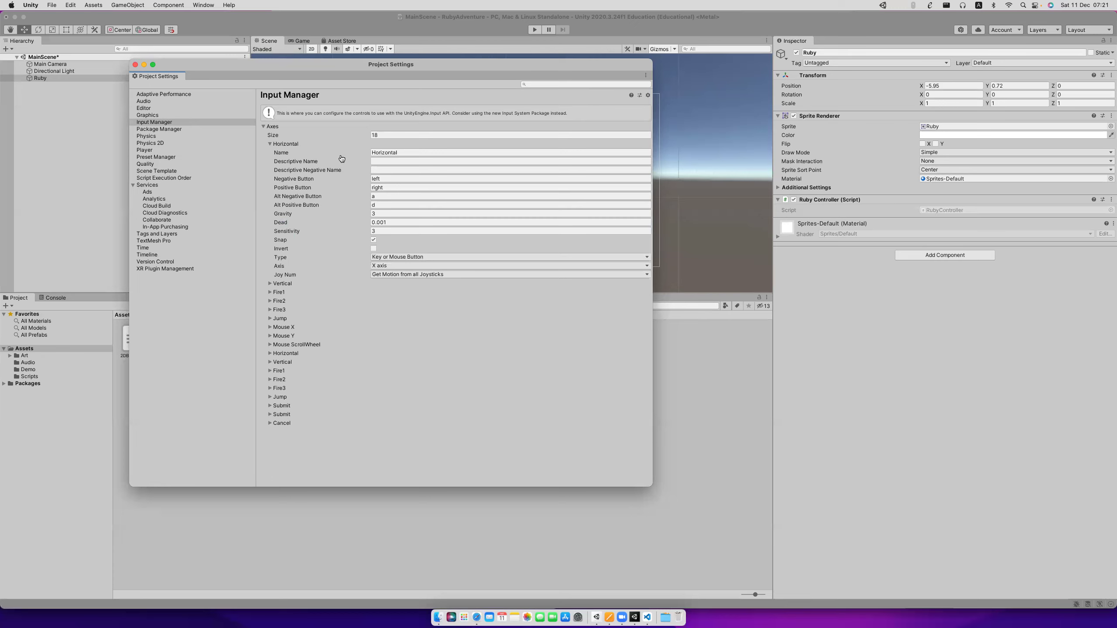
pyautogui.press('super+Tab')
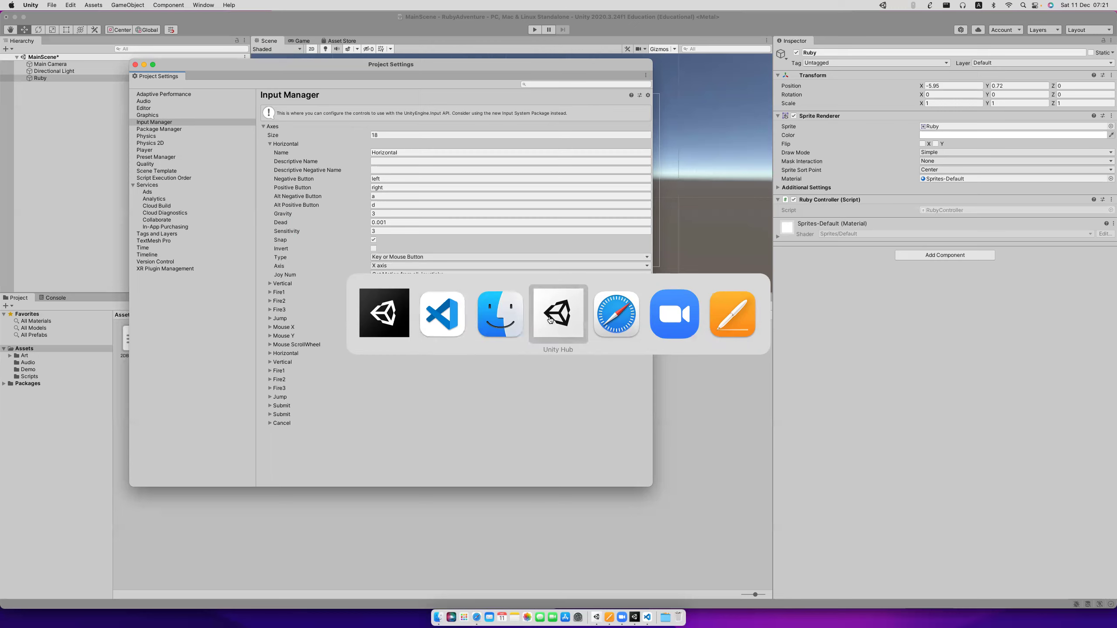
# Add float horizontal = Input.GetAxis("Horizontal"); at the top of Update() and save.
pyautogui.click(454, 319)
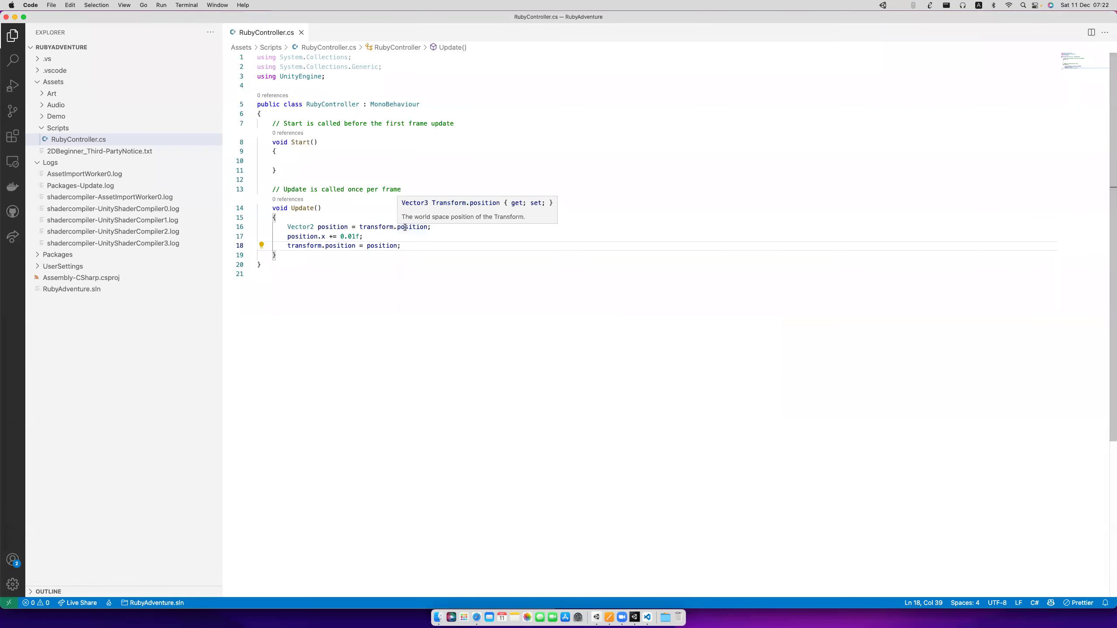
pyautogui.click(357, 217)
pyautogui.press('Return')
pyautogui.write('float ho')
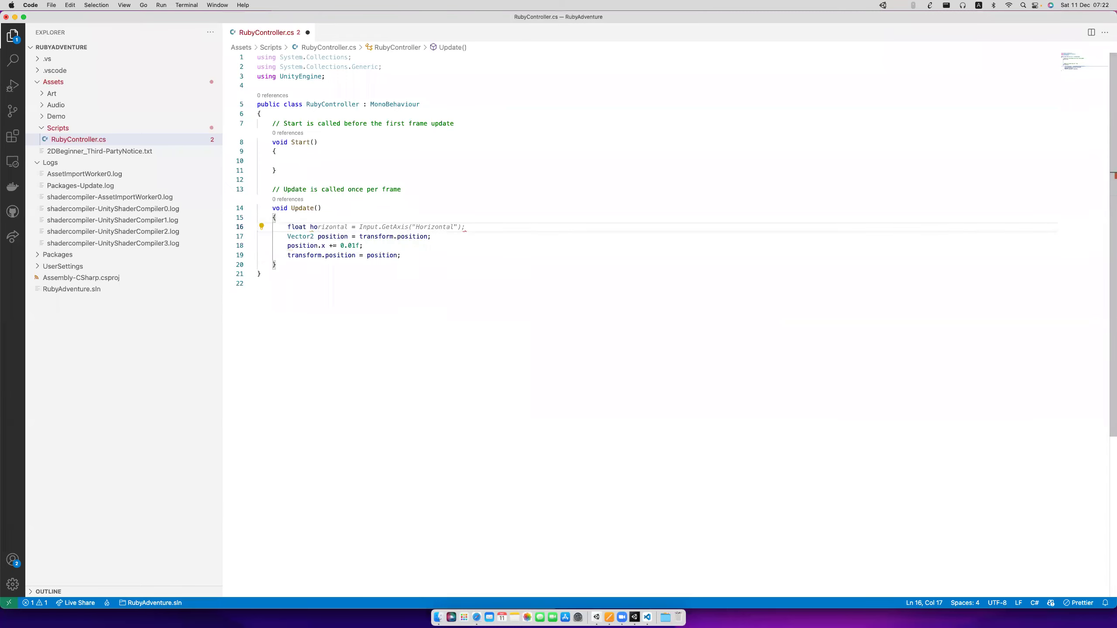
pyautogui.write('rizontal =')
pyautogui.press('Tab')
pyautogui.press('super+s')
pyautogui.doubleClick(423, 226)
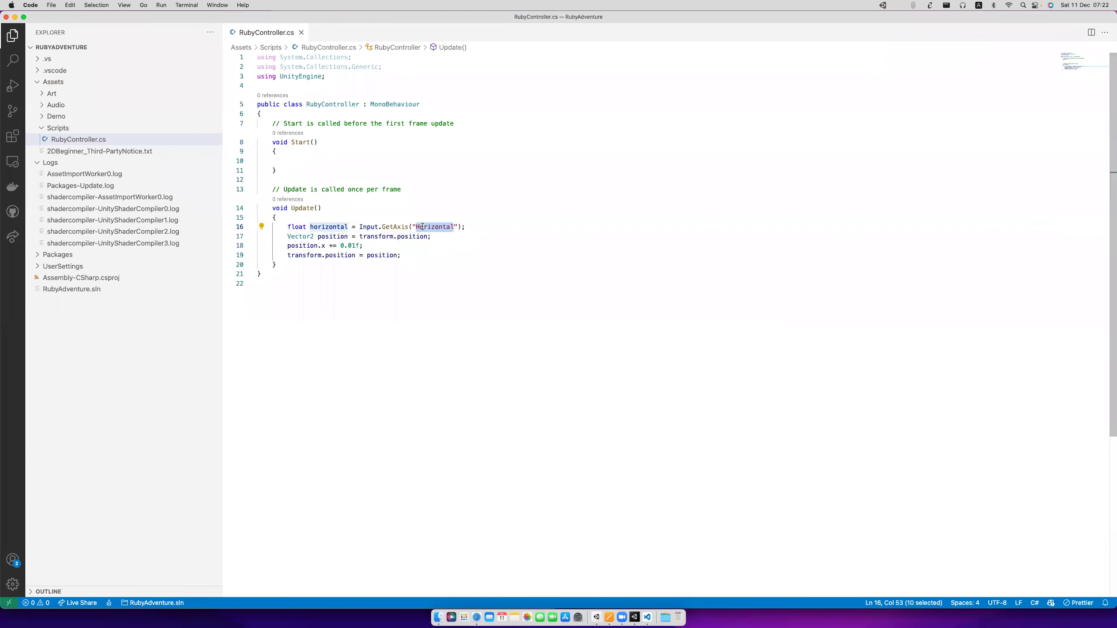
pyautogui.click(477, 226)
# Log the axis value with Debug.Log(horizontal); on the next line.
pyautogui.press('Return')
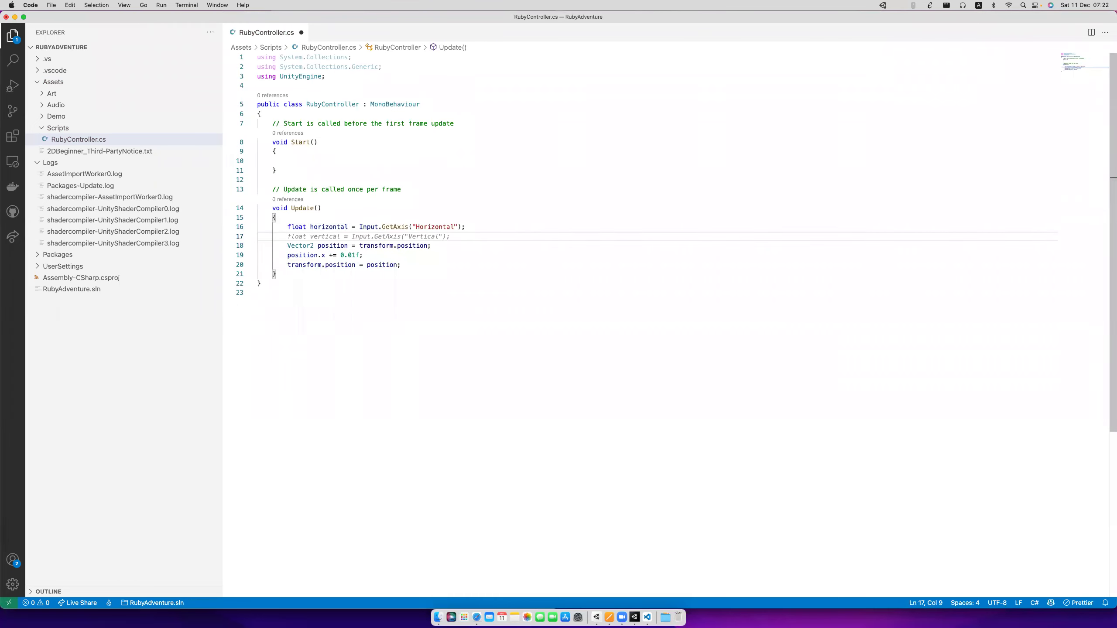
pyautogui.write('Debug')
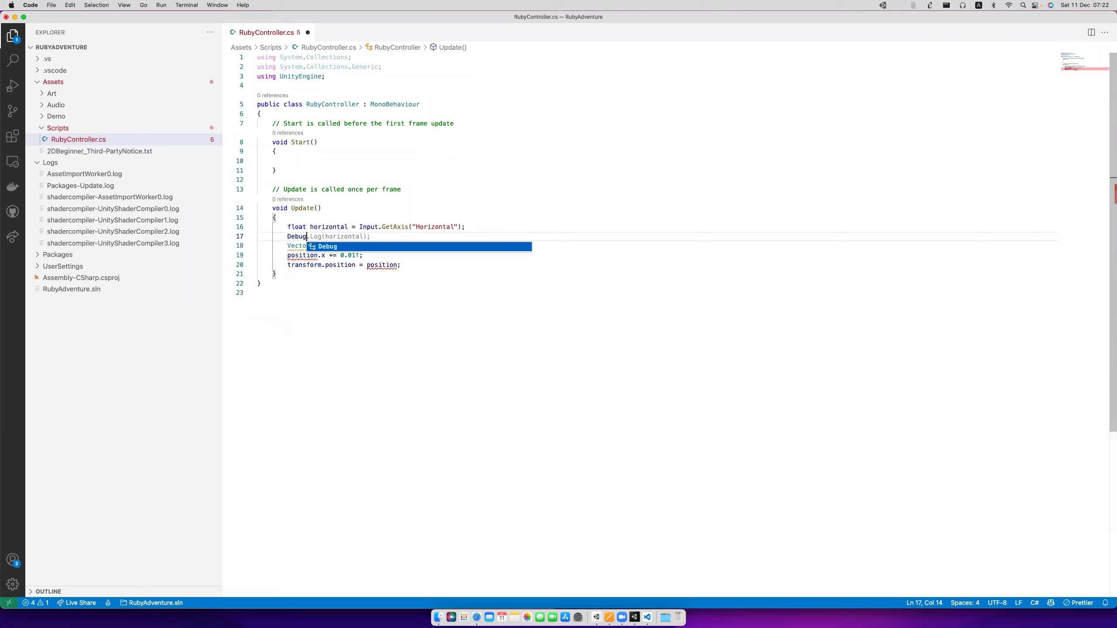
pyautogui.write('.Log')
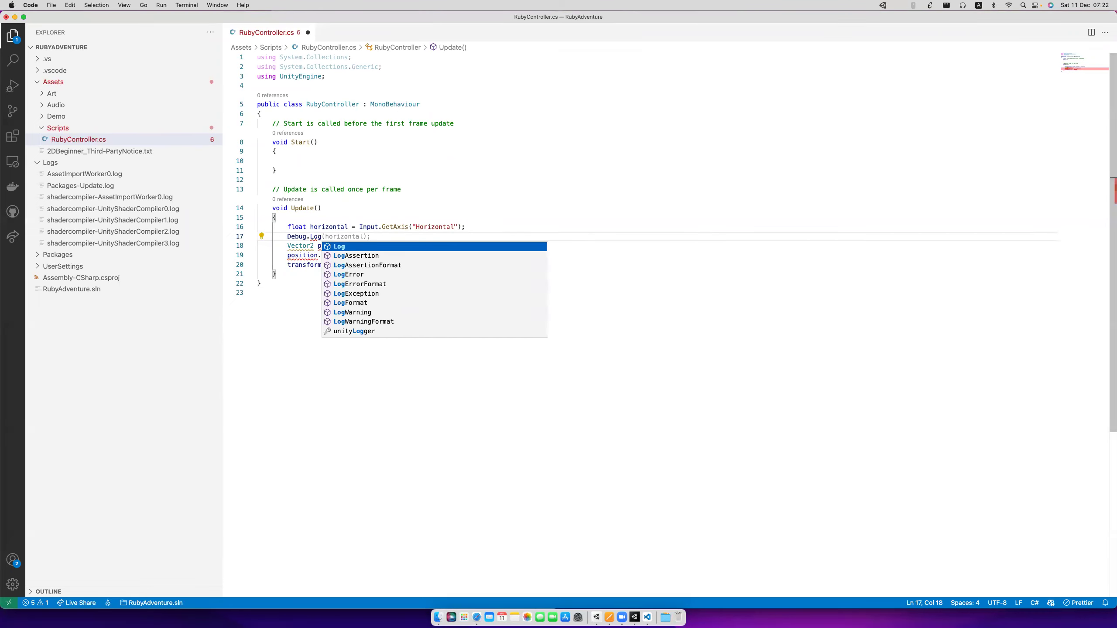
pyautogui.press('Escape')
pyautogui.press('Tab')
pyautogui.press('Return')
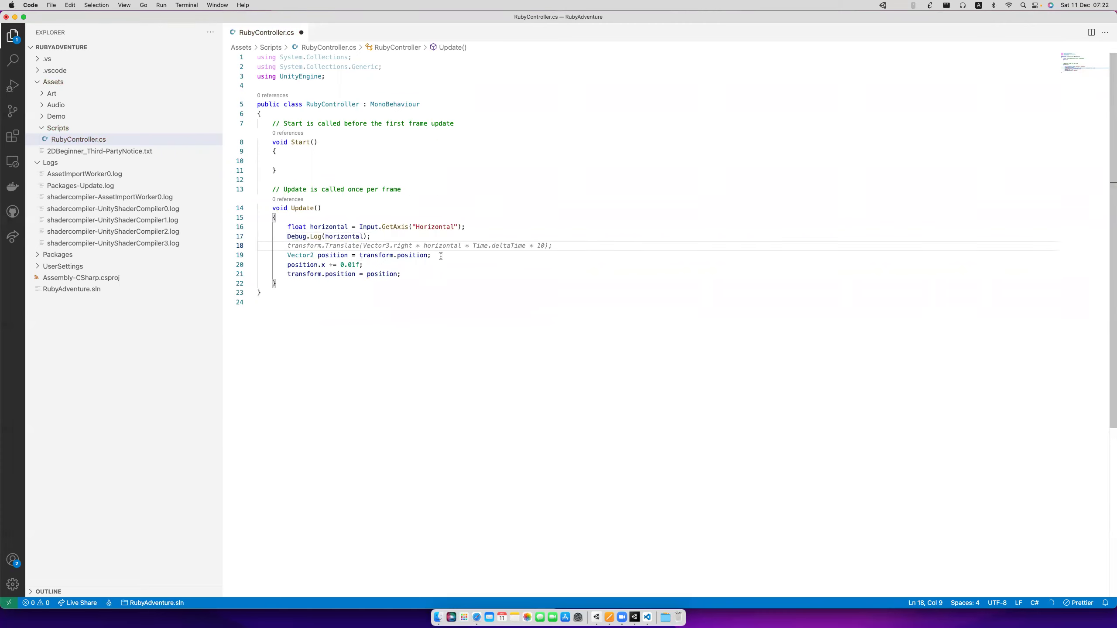
# Change the x movement to (0.01f * horizontal) and save the script.
pyautogui.press('Down')
pyautogui.press('Down')
pyautogui.press('End')
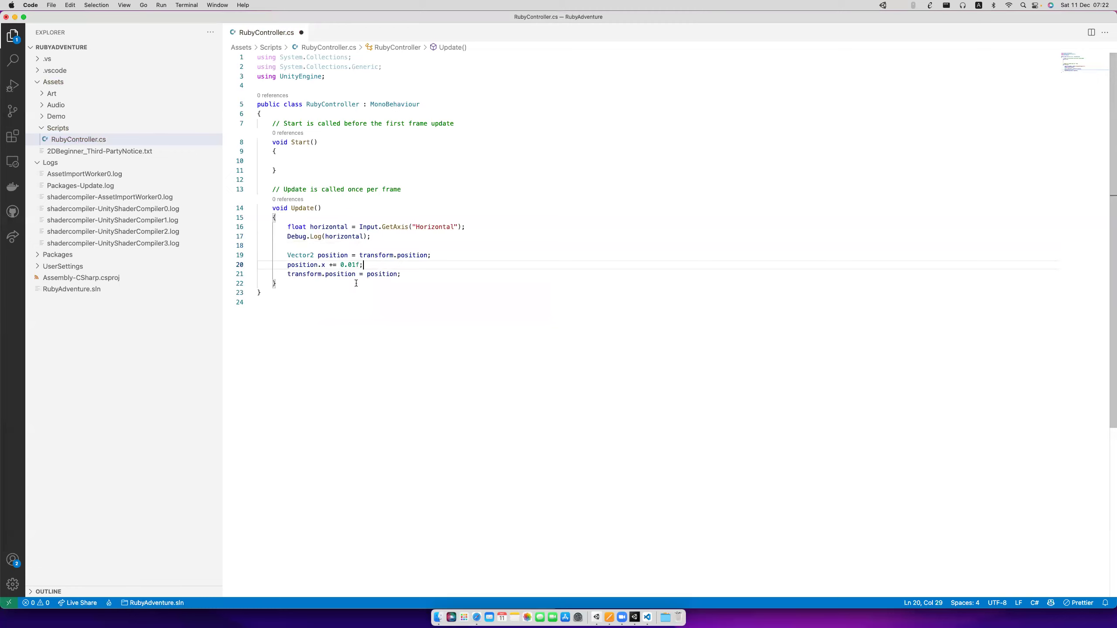
pyautogui.click(340, 264)
pyautogui.write('(')
pyautogui.click(366, 264)
pyautogui.write('*')
pyautogui.press('Tab')
pyautogui.press('super+s')
pyautogui.click(374, 274)
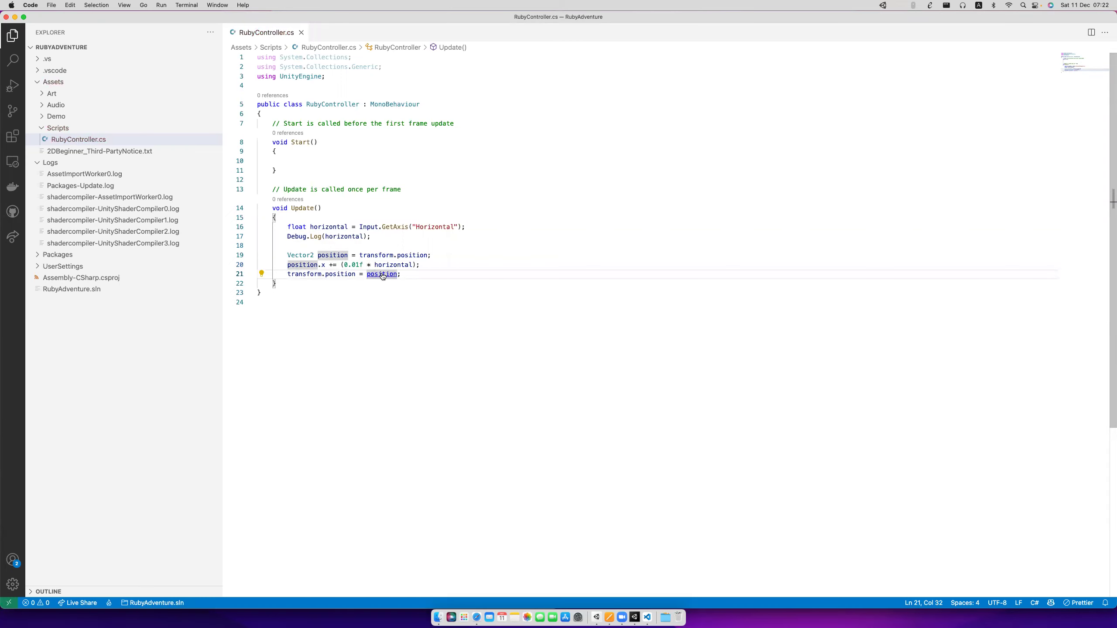
pyautogui.press('super+Tab')
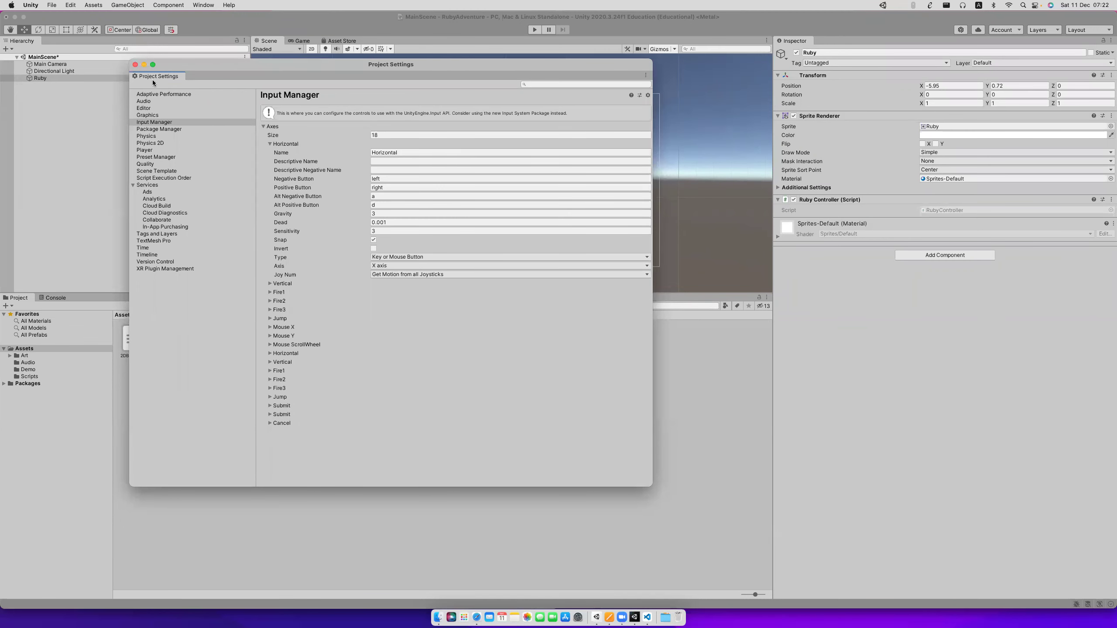
# Add a float vertical = Input.GetAxis("Vertical"); line below the horizontal one and save.
pyautogui.click(135, 64)
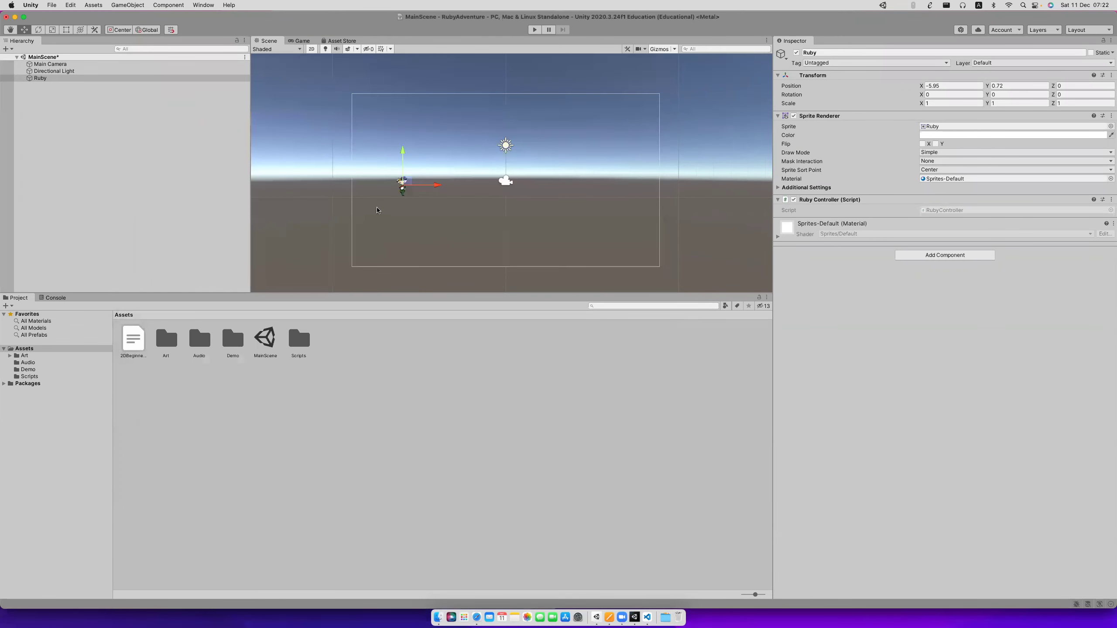
pyautogui.press('super+Tab')
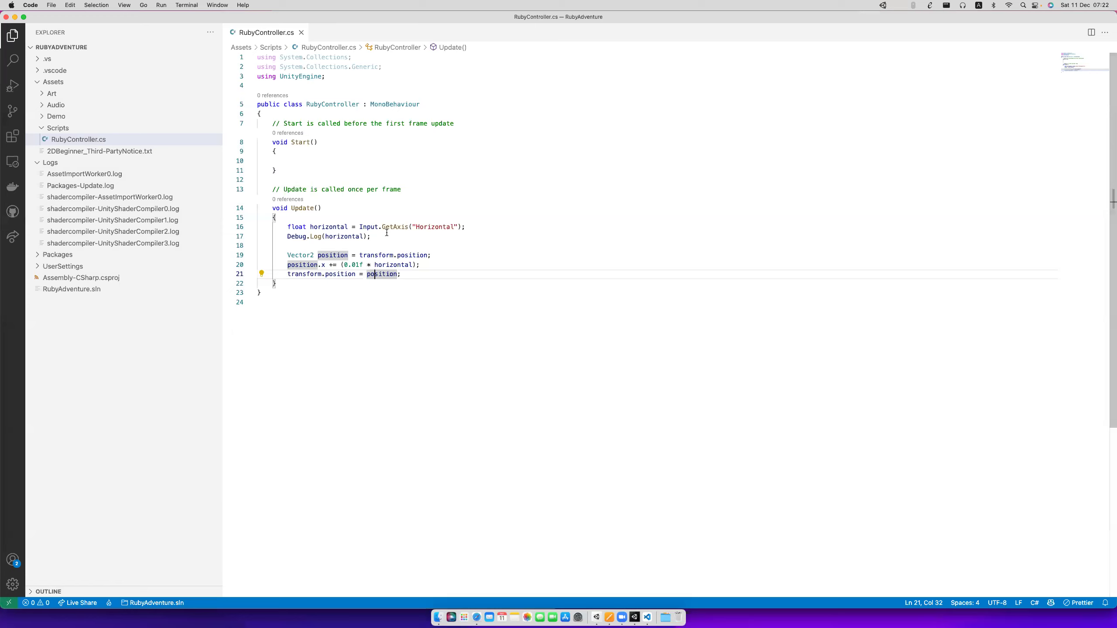
pyautogui.click(416, 273)
pyautogui.click(401, 227)
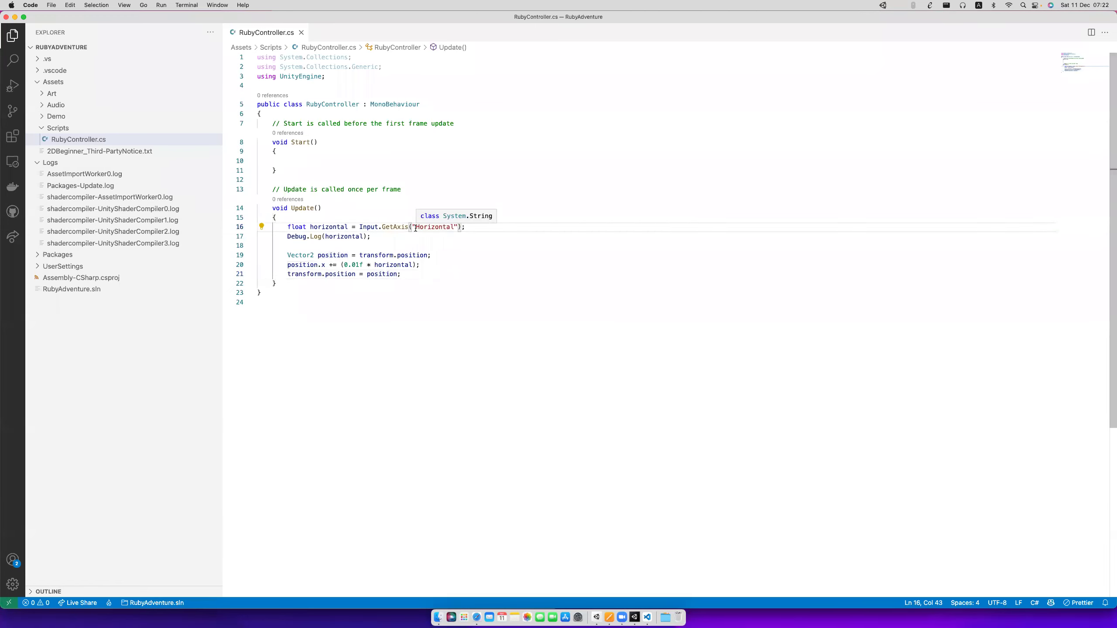
pyautogui.press('End')
pyautogui.press('Return')
pyautogui.press('Tab')
pyautogui.press('super+s')
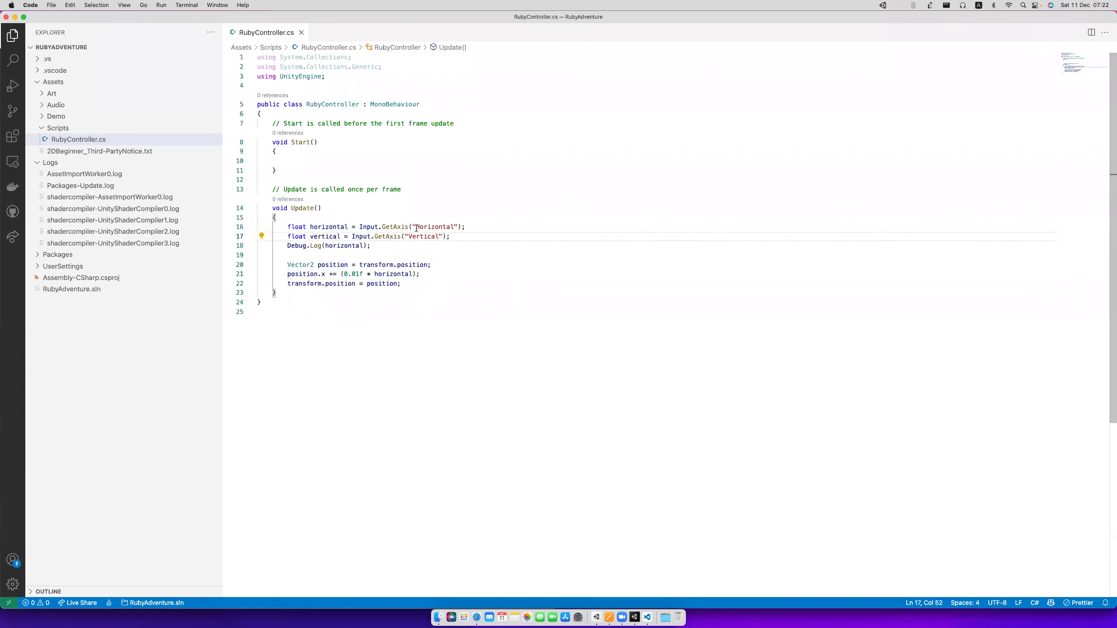
# Duplicate the log line as Debug.Log(vertical); and save.
pyautogui.click(364, 246)
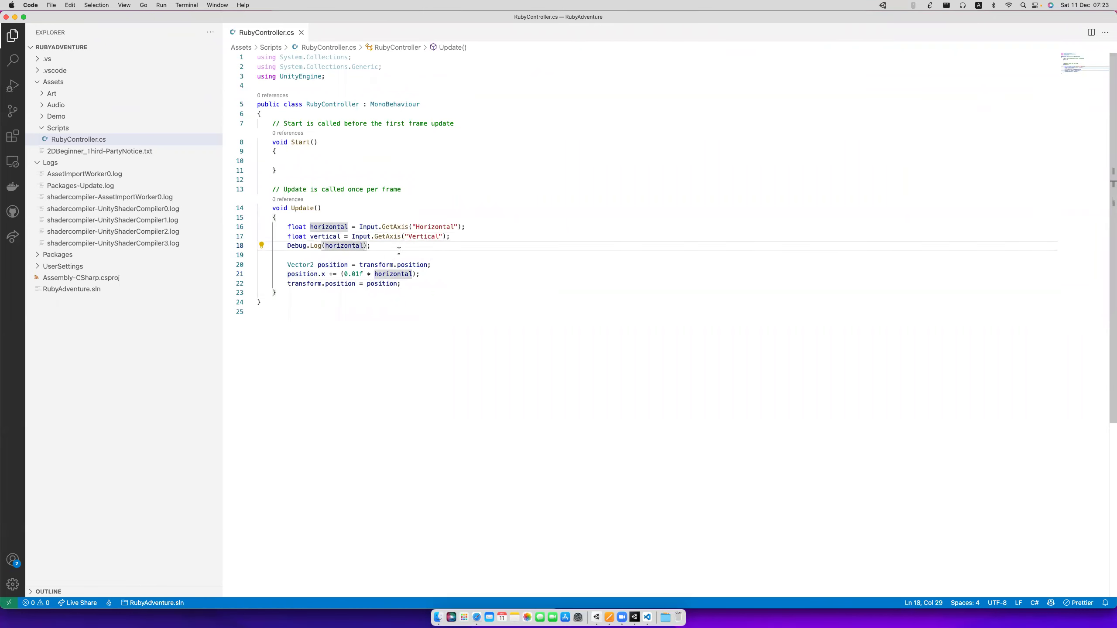
pyautogui.press('End')
pyautogui.hotkey('shift', 'Home')
pyautogui.press('super+c')
pyautogui.press('End')
pyautogui.press('Return')
pyautogui.press('super+v')
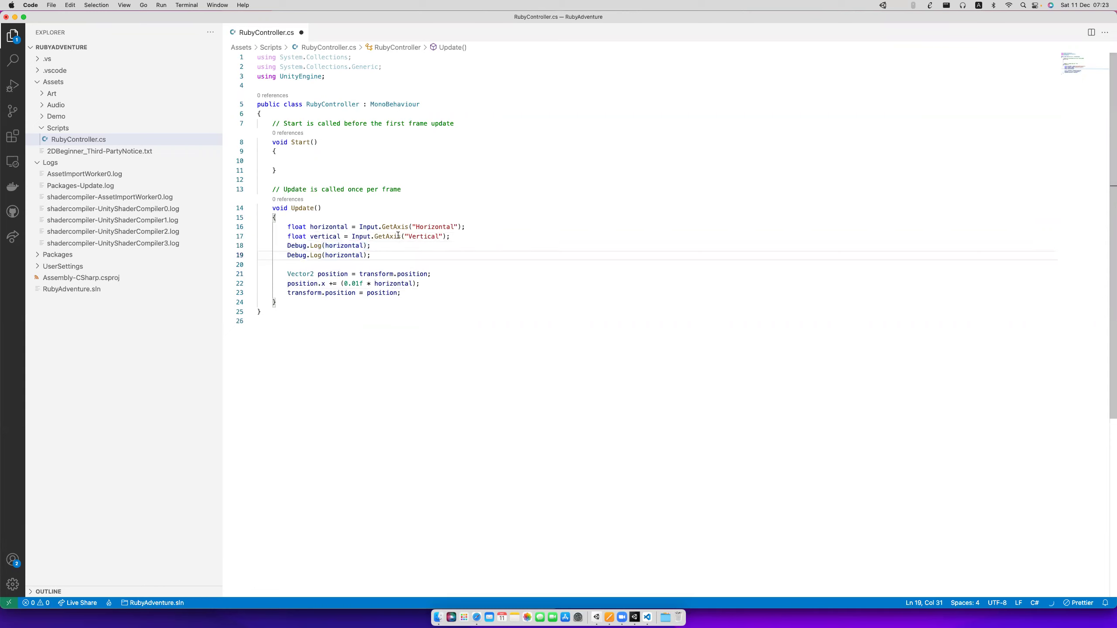
pyautogui.doubleClick(346, 256)
pyautogui.write('ve')
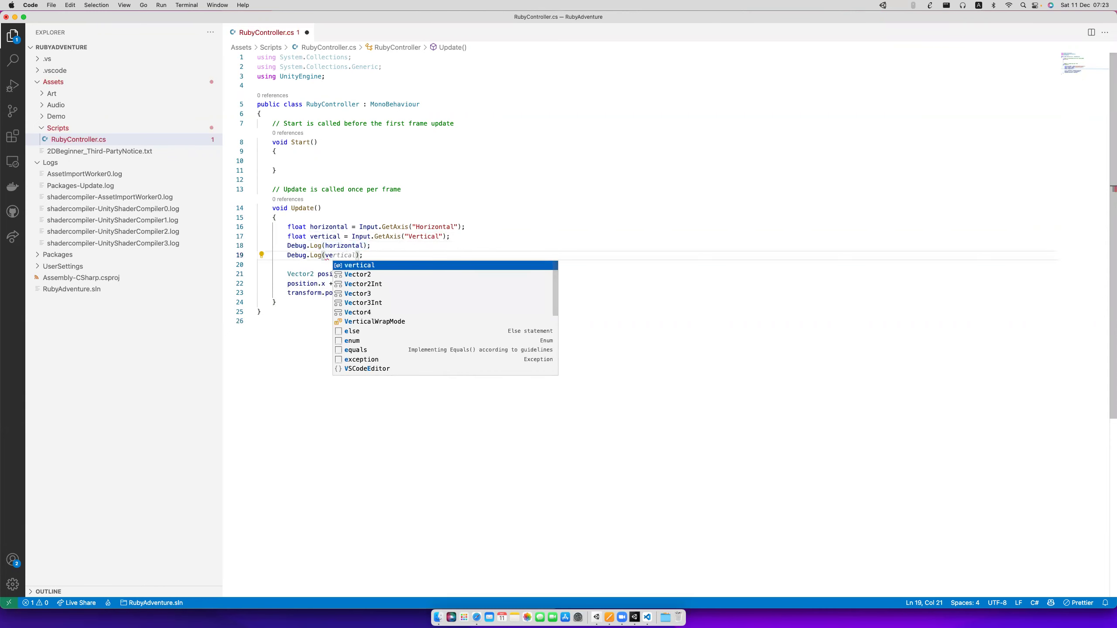
pyautogui.press('Return')
pyautogui.press('super+s')
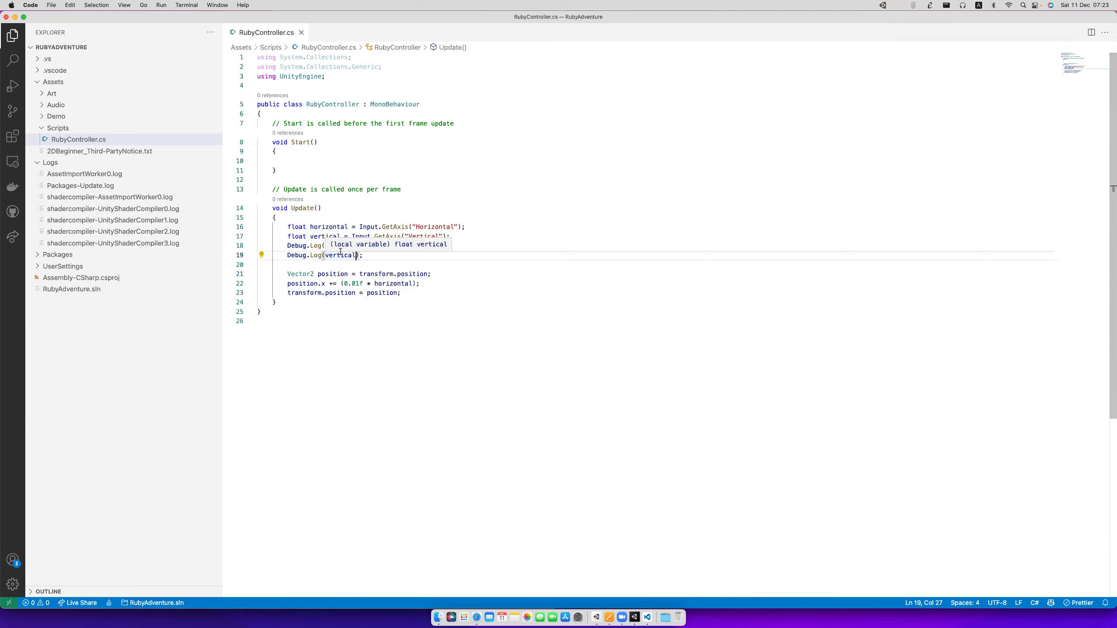
# Duplicate the x line into position.y += (0.01f * vertical); and save.
pyautogui.click(418, 284)
pyautogui.hotkey('shift', 'Home')
pyautogui.press('super+c')
pyautogui.press('End')
pyautogui.press('Return')
pyautogui.press('super+v')
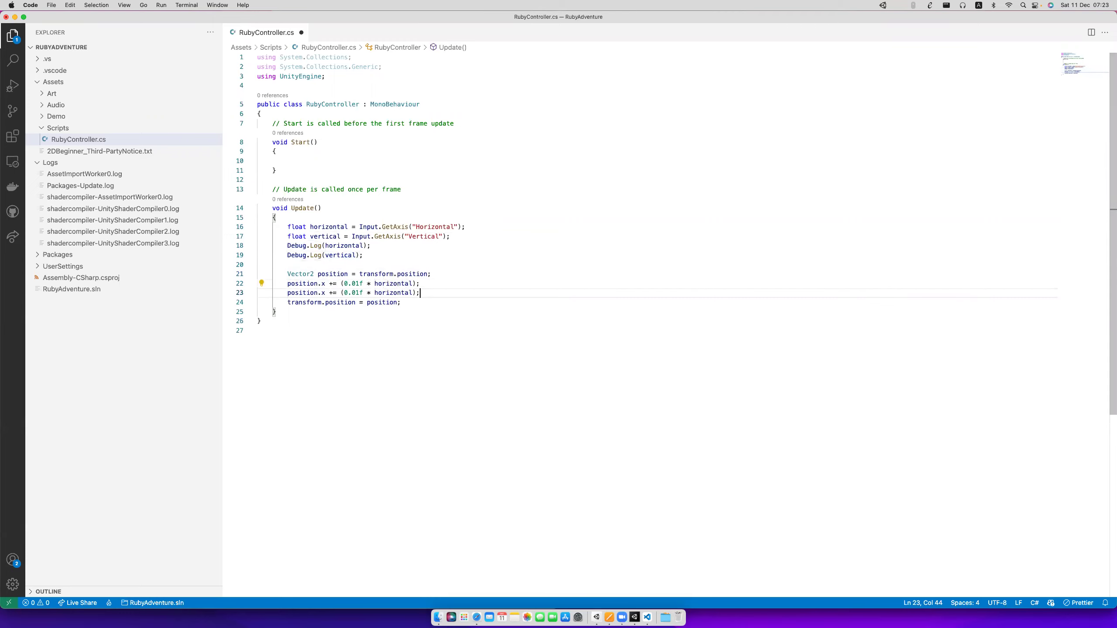
pyautogui.doubleClick(323, 293)
pyautogui.write('y')
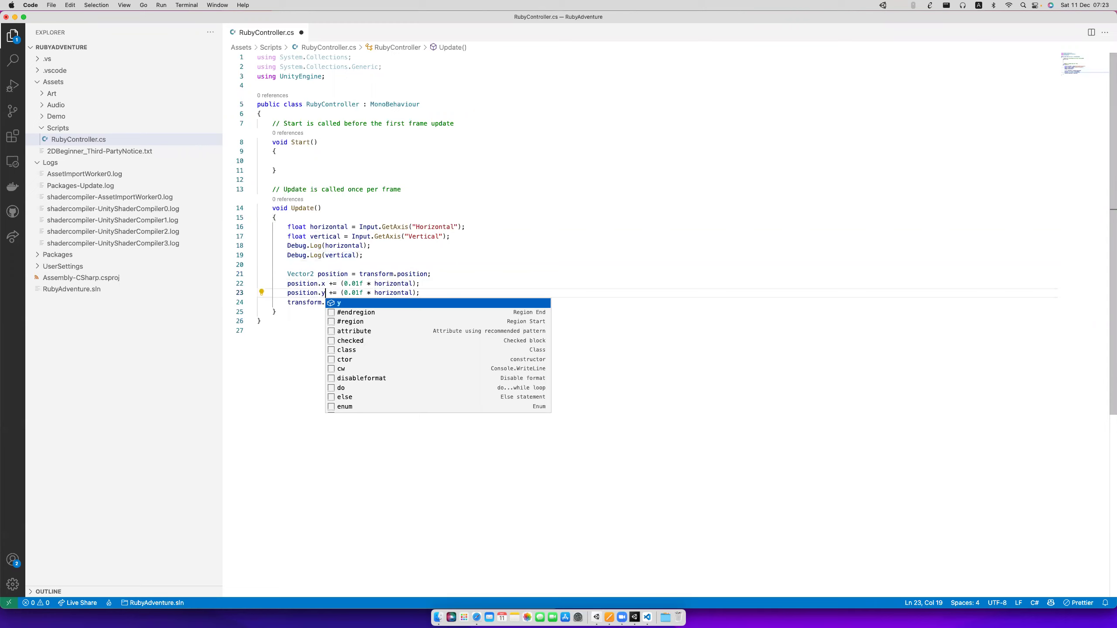
pyautogui.click(397, 293)
pyautogui.doubleClick(397, 293)
pyautogui.write('vertical')
pyautogui.press('super+s')
pyautogui.click(419, 294)
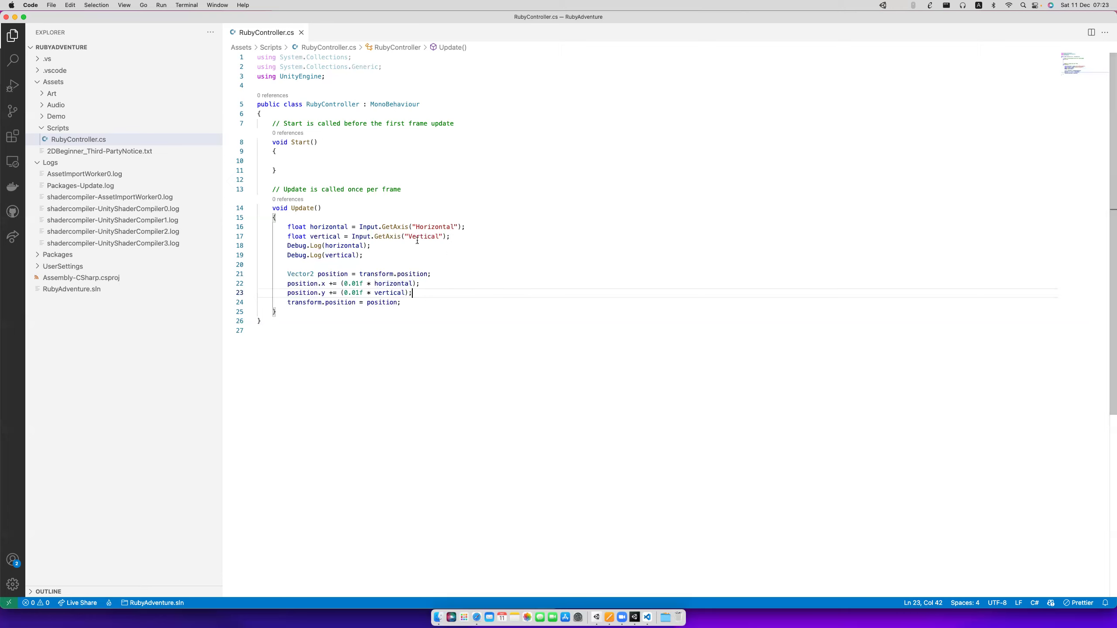
pyautogui.press('super+Tab')
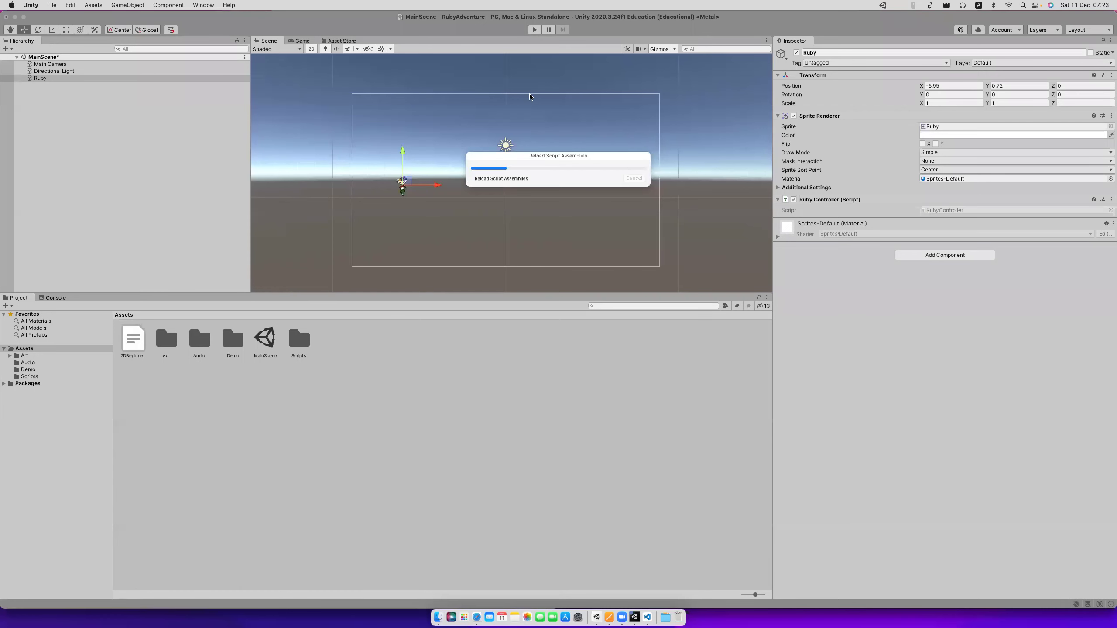
# Play the game with the Console shown and steer Ruby right, up and down.
pyautogui.click(534, 30)
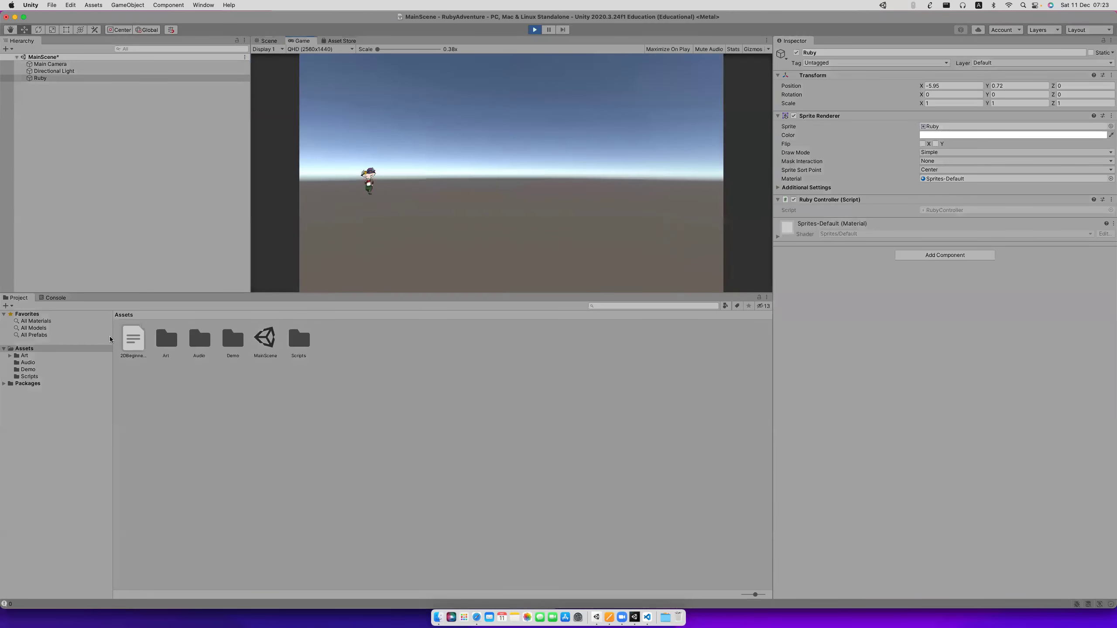
pyautogui.click(57, 298)
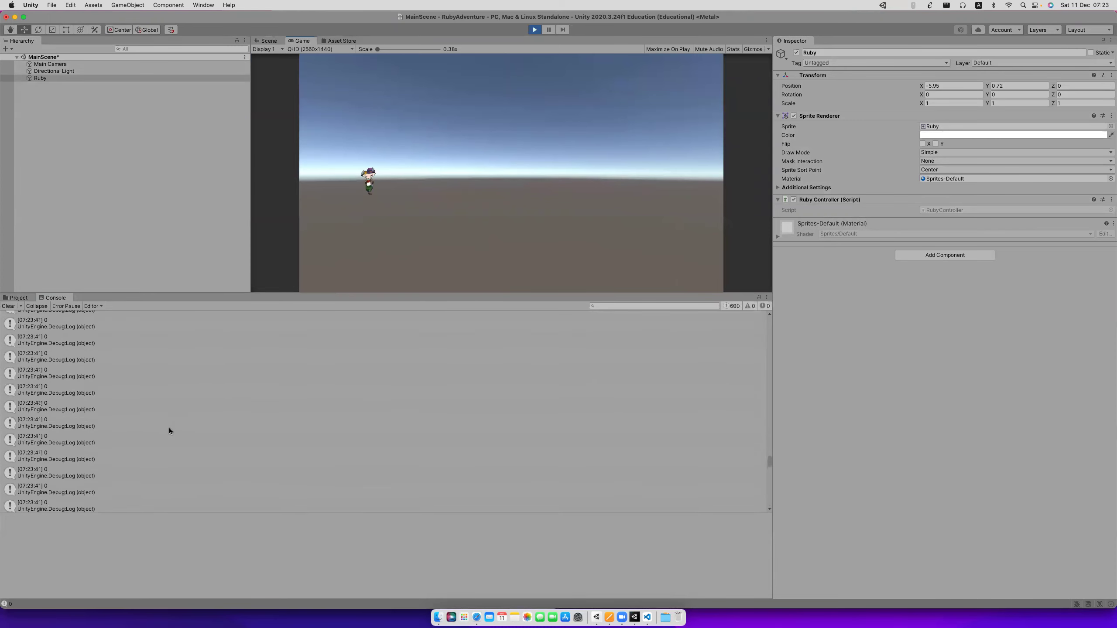
pyautogui.press('Right')
pyautogui.press('Right')
pyautogui.press('Right')
pyautogui.press('Right')
pyautogui.press('Right')
pyautogui.press('Up')
pyautogui.press('Up')
pyautogui.press('Down')
pyautogui.press('Down')
pyautogui.press('Down')
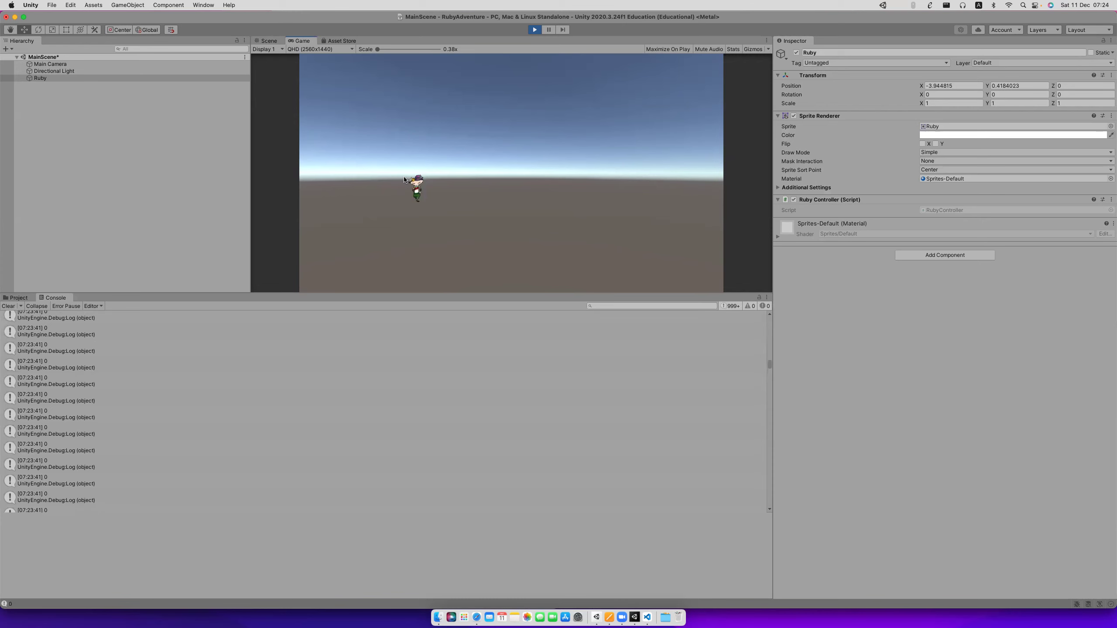
pyautogui.press('super+Tab')
pyautogui.click(457, 308)
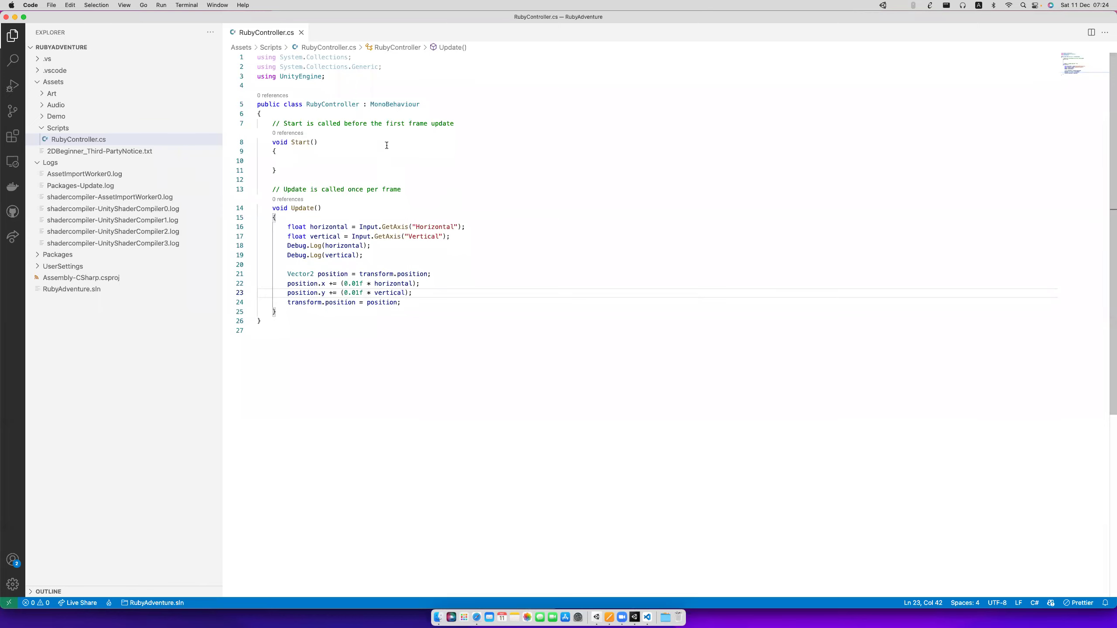
# Add Application.targetFrameRate = 20; inside Start() and save the script.
pyautogui.click(362, 160)
pyautogui.press('Tab')
pyautogui.press('Tab')
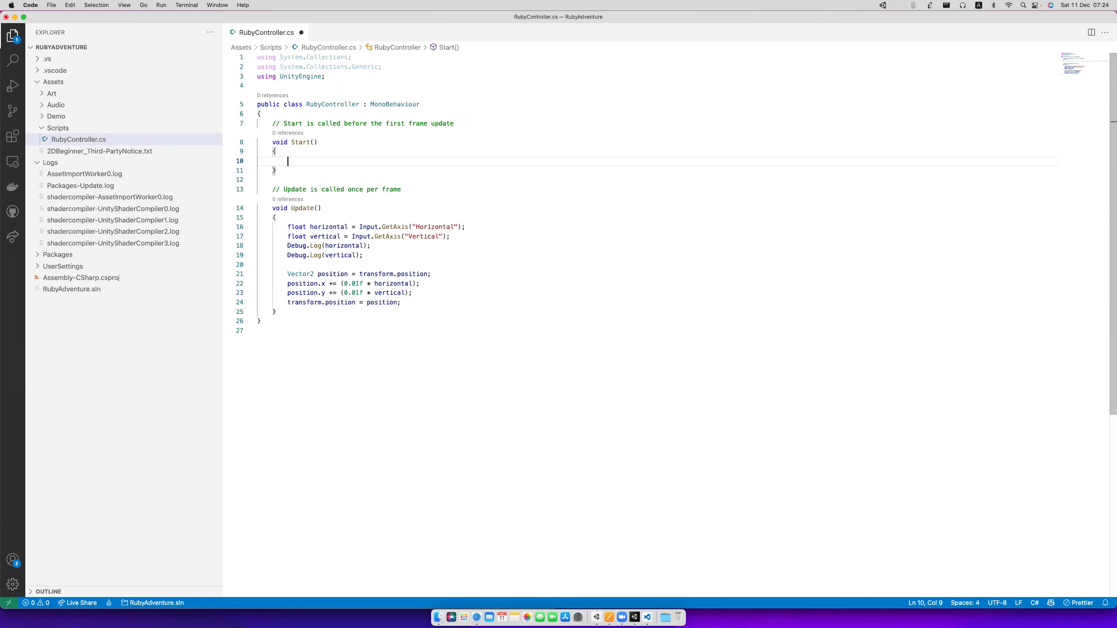
pyautogui.write('Application[p')
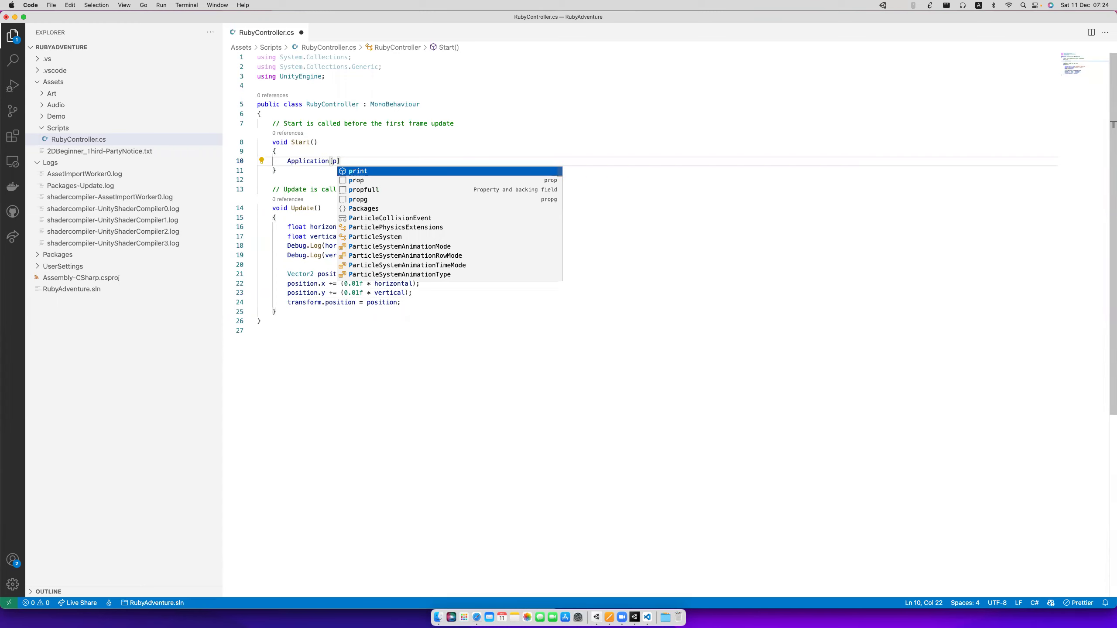
pyautogui.press('BackSpace')
pyautogui.press('BackSpace')
pyautogui.write('.')
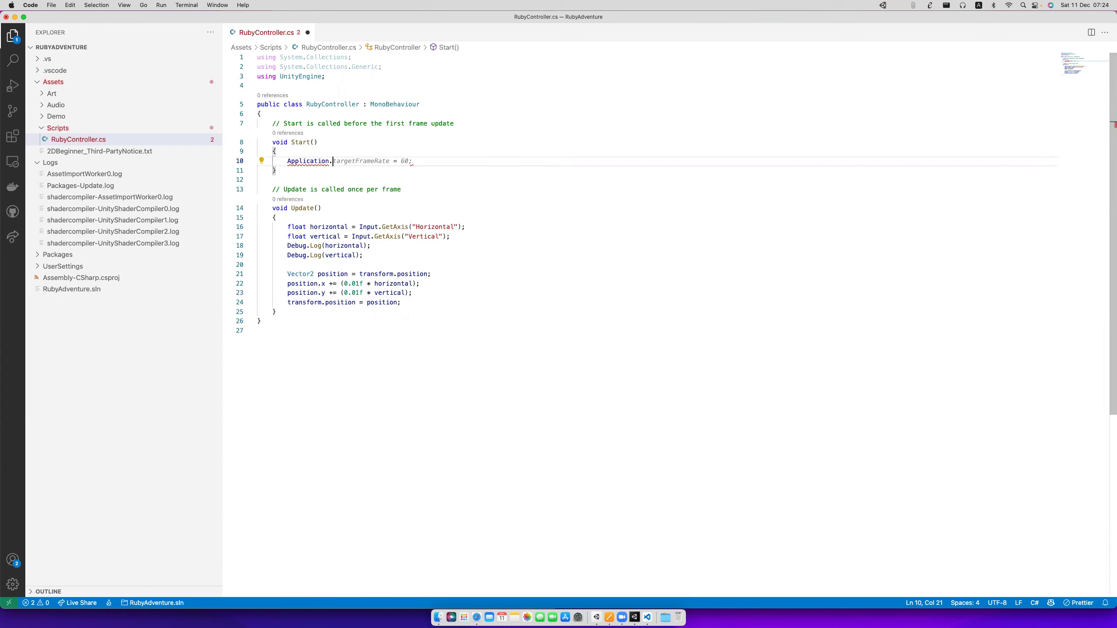
pyautogui.press('Tab')
pyautogui.press('Left')
pyautogui.press('Left')
pyautogui.press('super+s')
pyautogui.hotkey('shift', 'Left')
pyautogui.write('2')
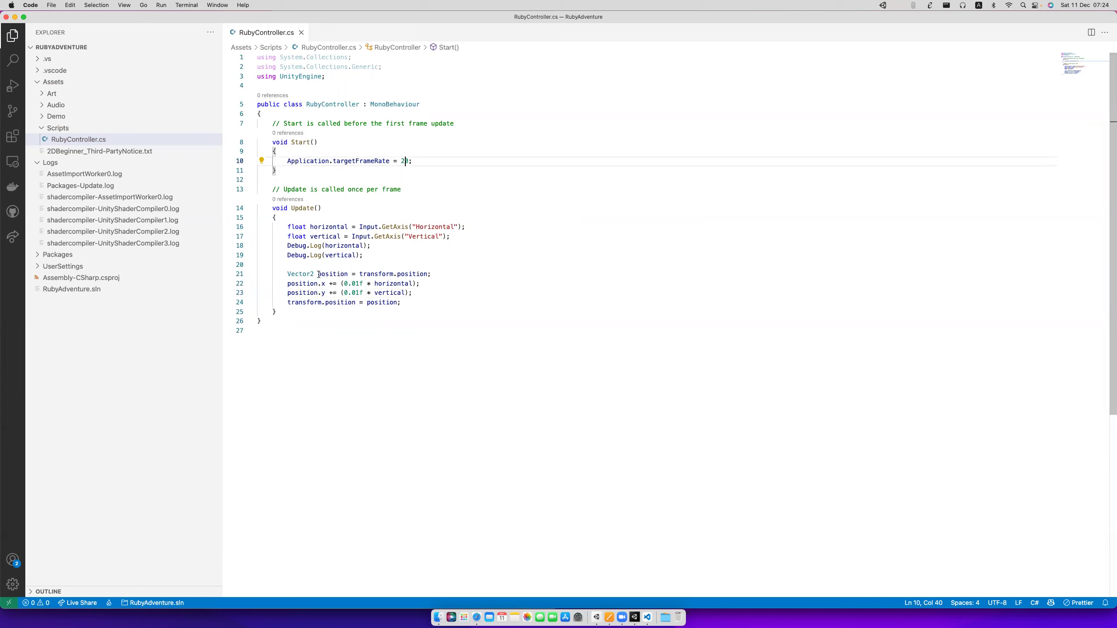
pyautogui.click(348, 244)
pyautogui.press('super+Tab')
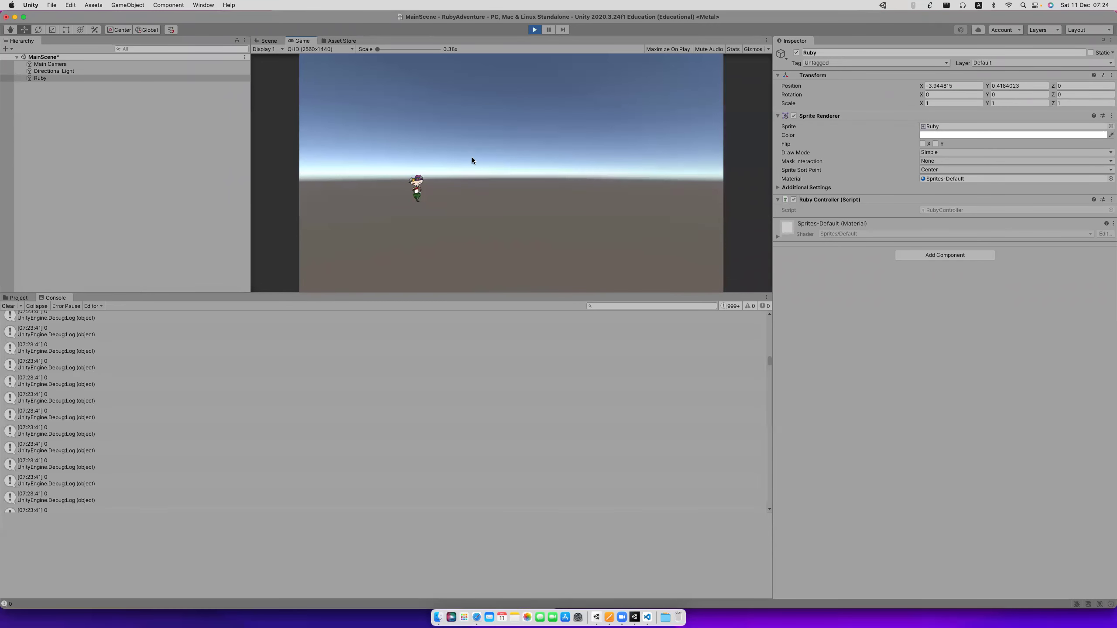
pyautogui.click(534, 30)
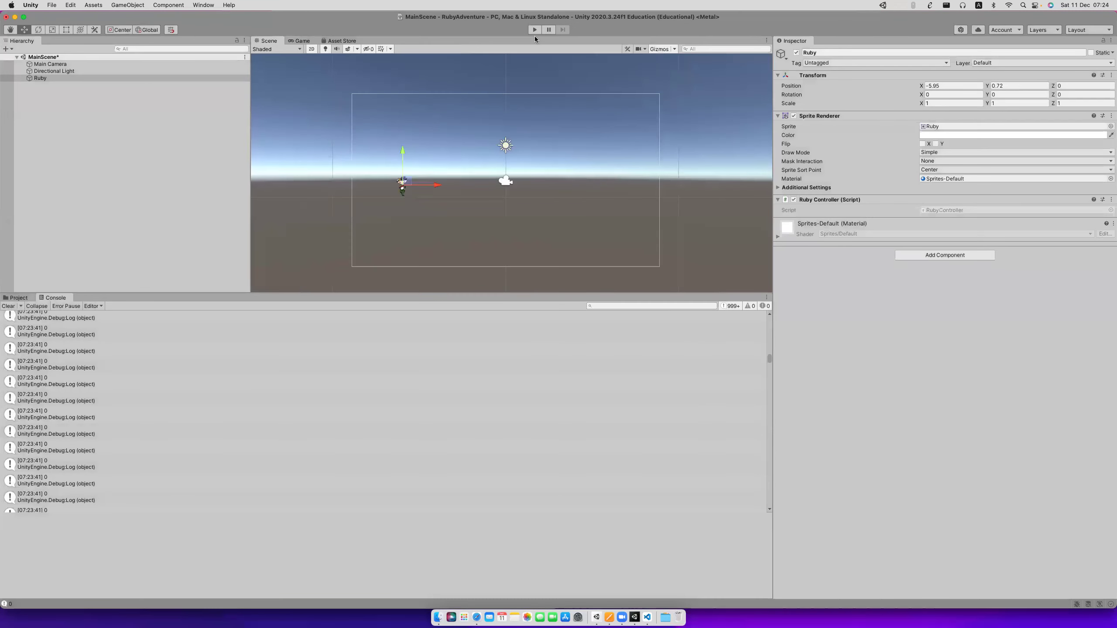
pyautogui.click(535, 31)
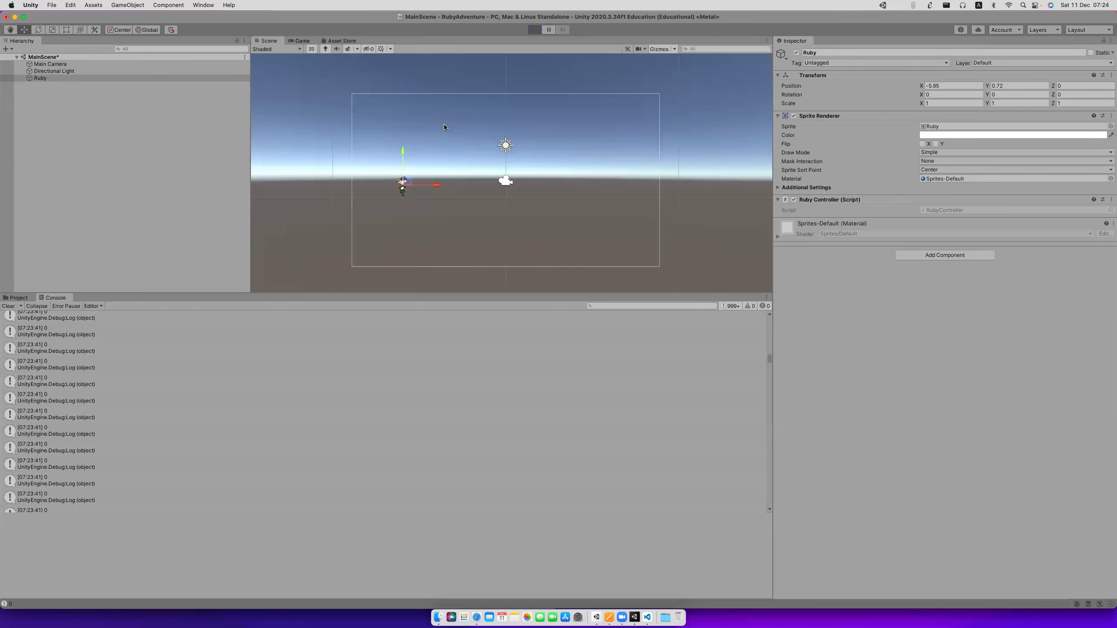
pyautogui.press('Right')
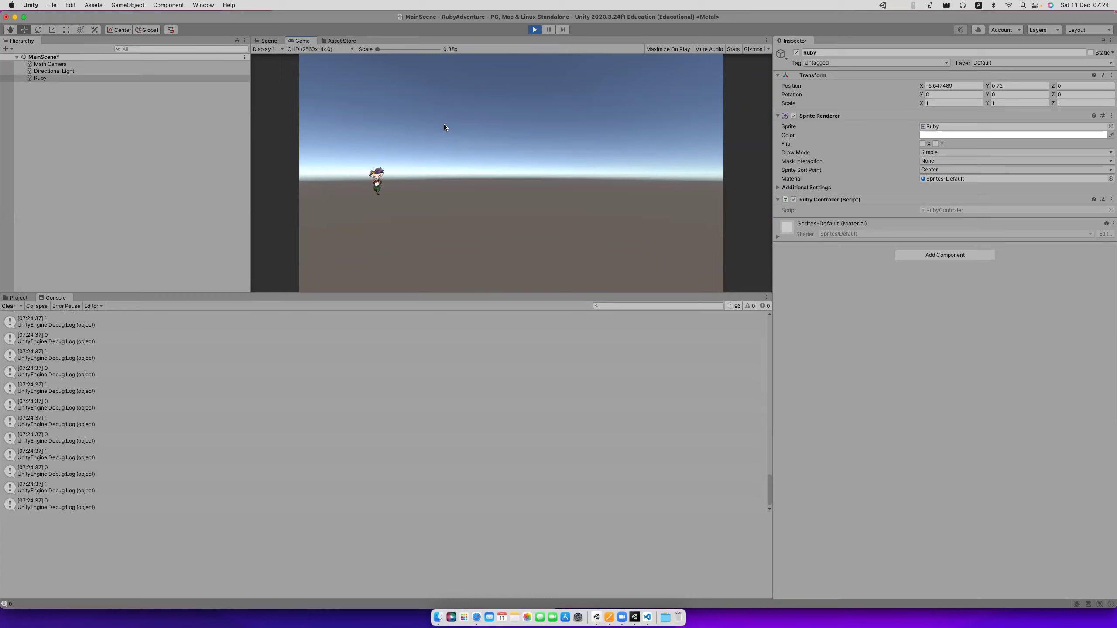
pyautogui.press('Right')
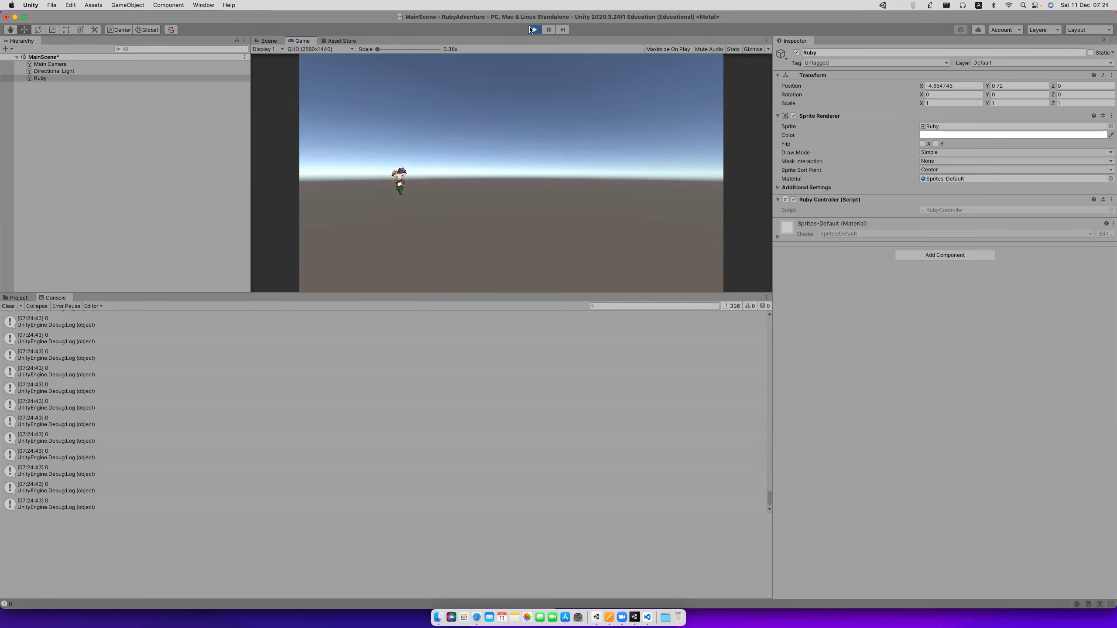
pyautogui.press('super+p')
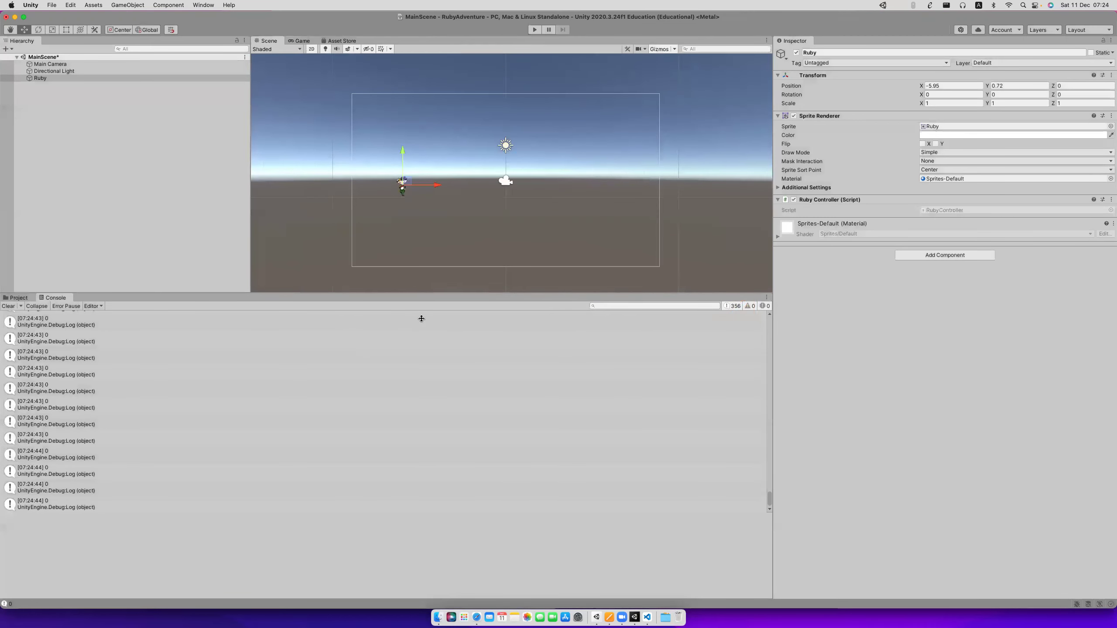
# Enter QualitySettings.vSyncCount = 0 inside Start() using the IntelliSense suggestions.
pyautogui.press('super+Tab')
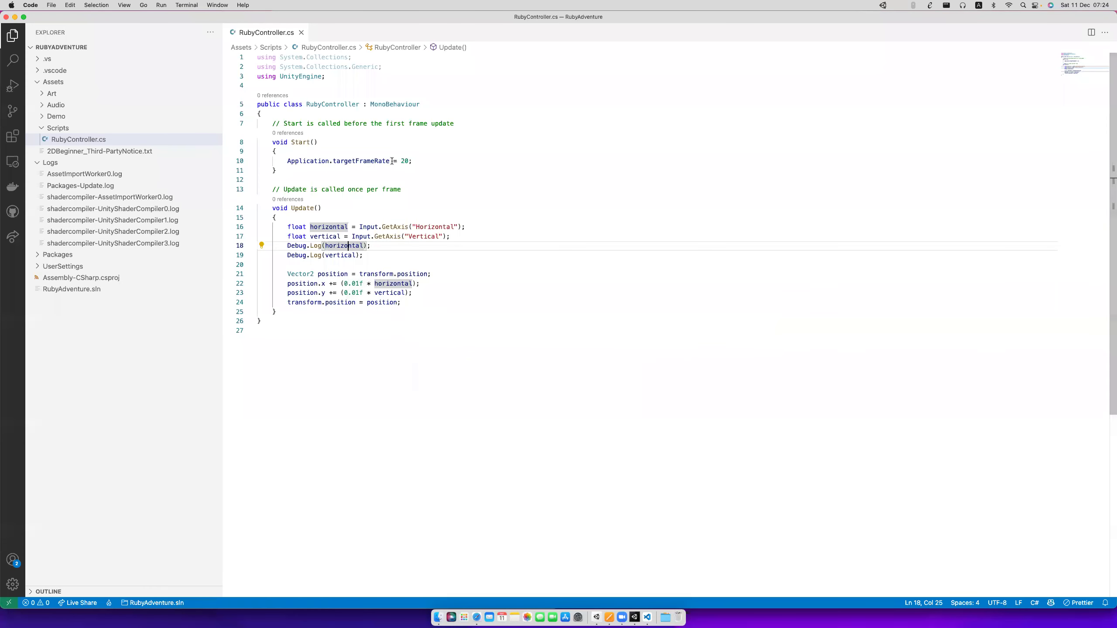
pyautogui.click(323, 153)
pyautogui.press('Return')
pyautogui.press('Up')
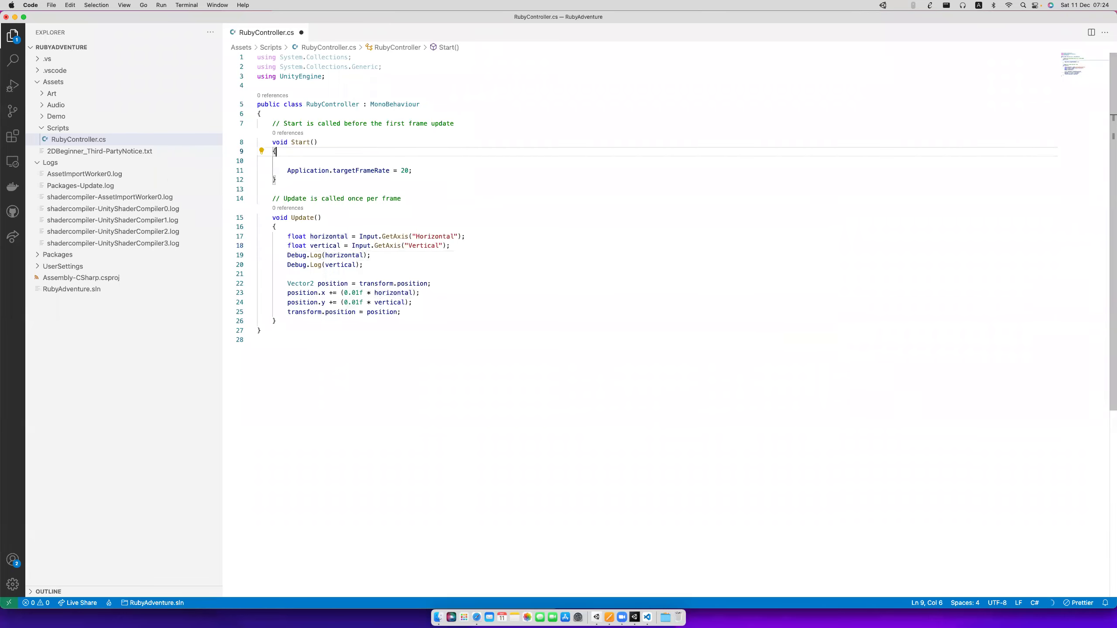
pyautogui.write('Qu')
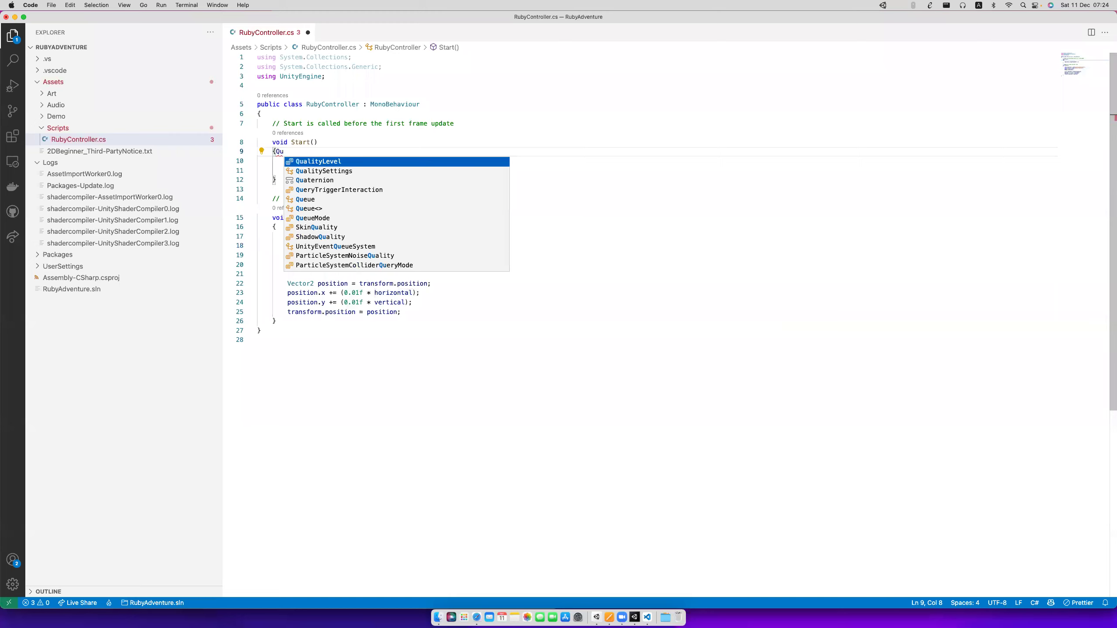
pyautogui.press('Down')
pyautogui.press('Return')
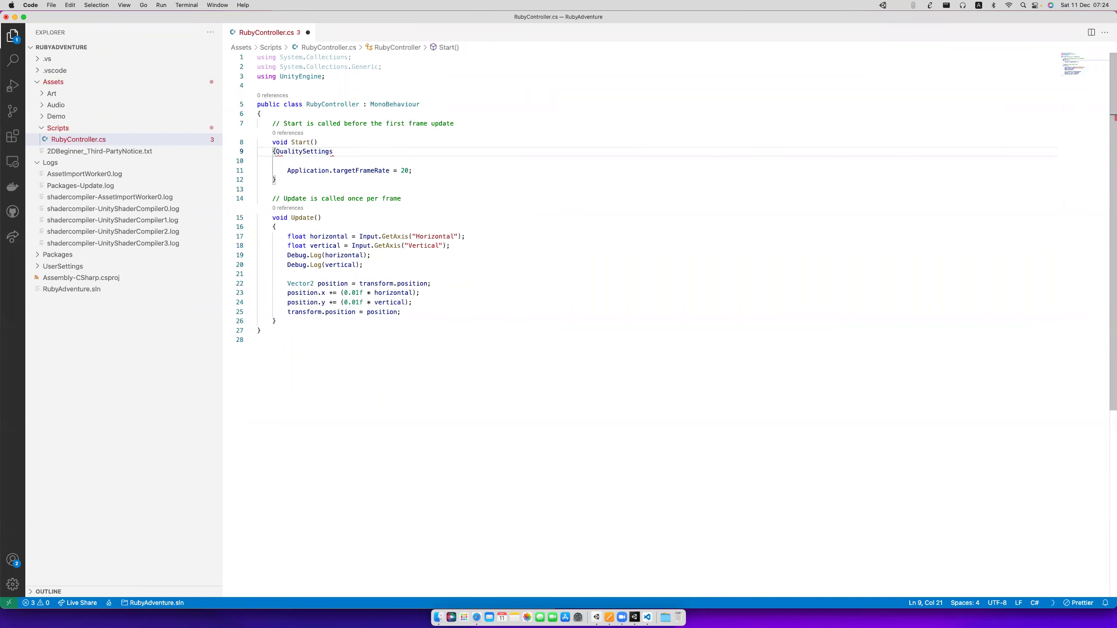
pyautogui.press('Tab')
# Put the vSyncCount statement on its own line above the frame-rate line and save.
pyautogui.click(276, 152)
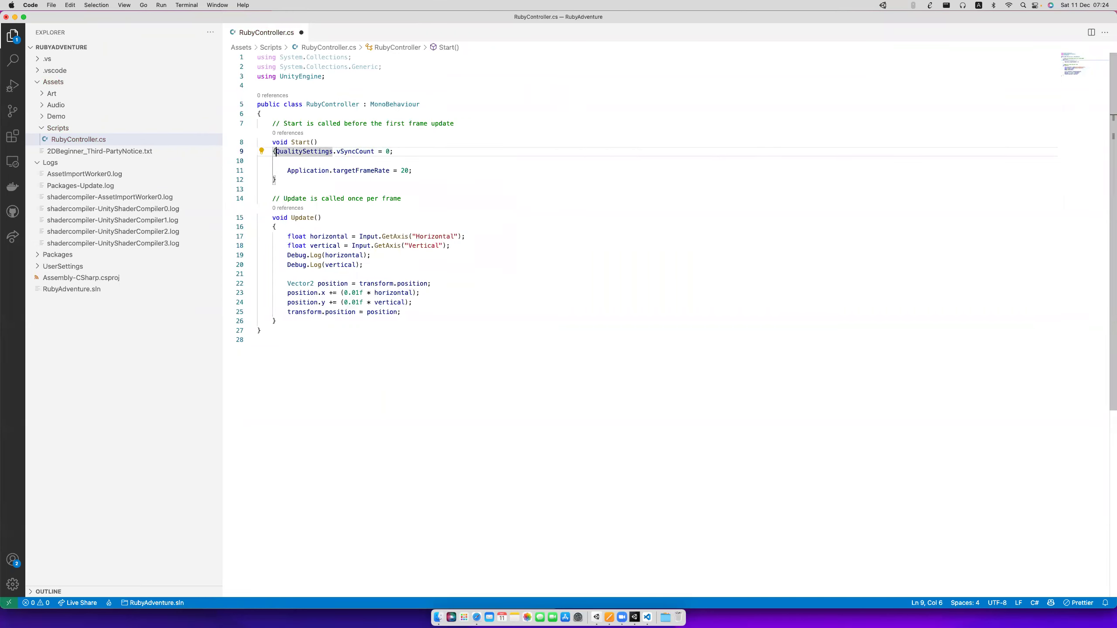
pyautogui.press('Return')
pyautogui.press('Down')
pyautogui.press('BackSpace')
pyautogui.press('super+s')
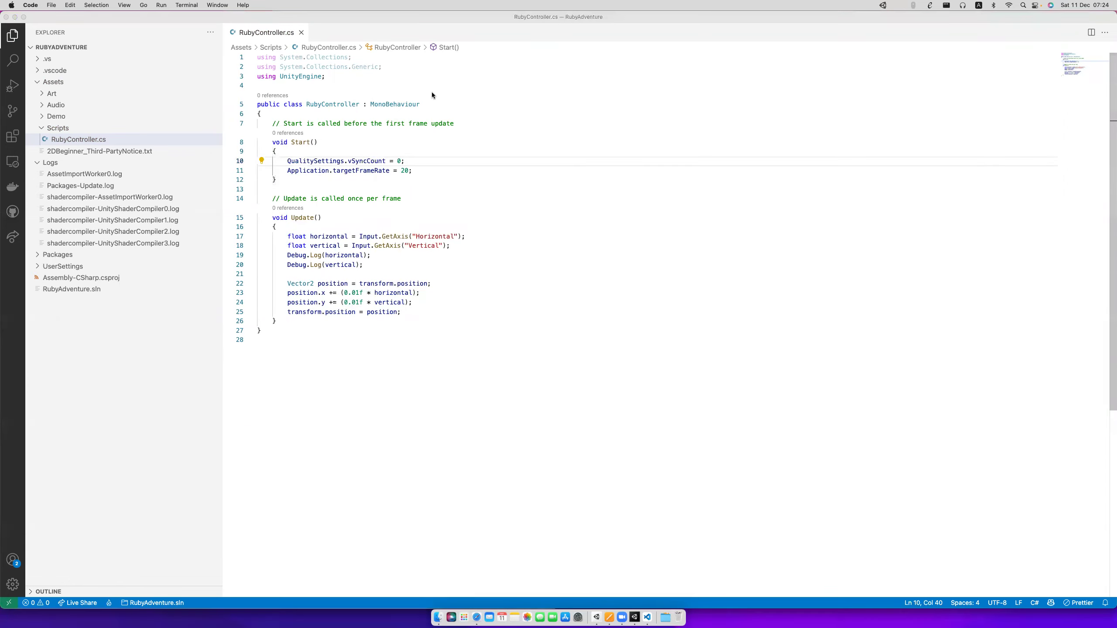
pyautogui.press('super+Tab')
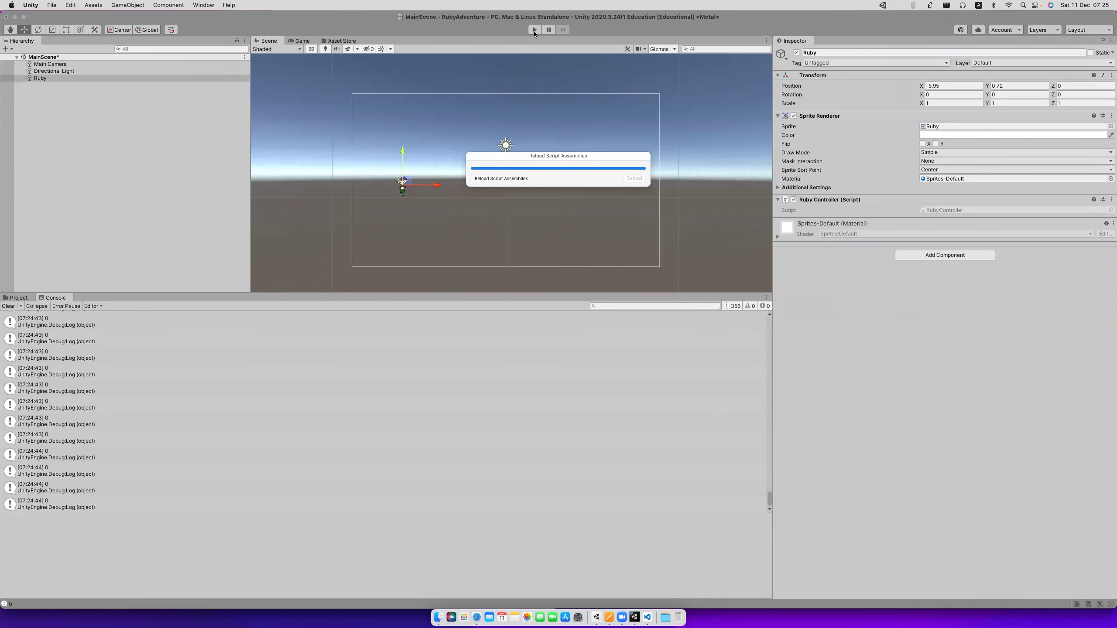
# Play the game, walk Ruby right and up with the arrow keys, then stop.
pyautogui.click(534, 30)
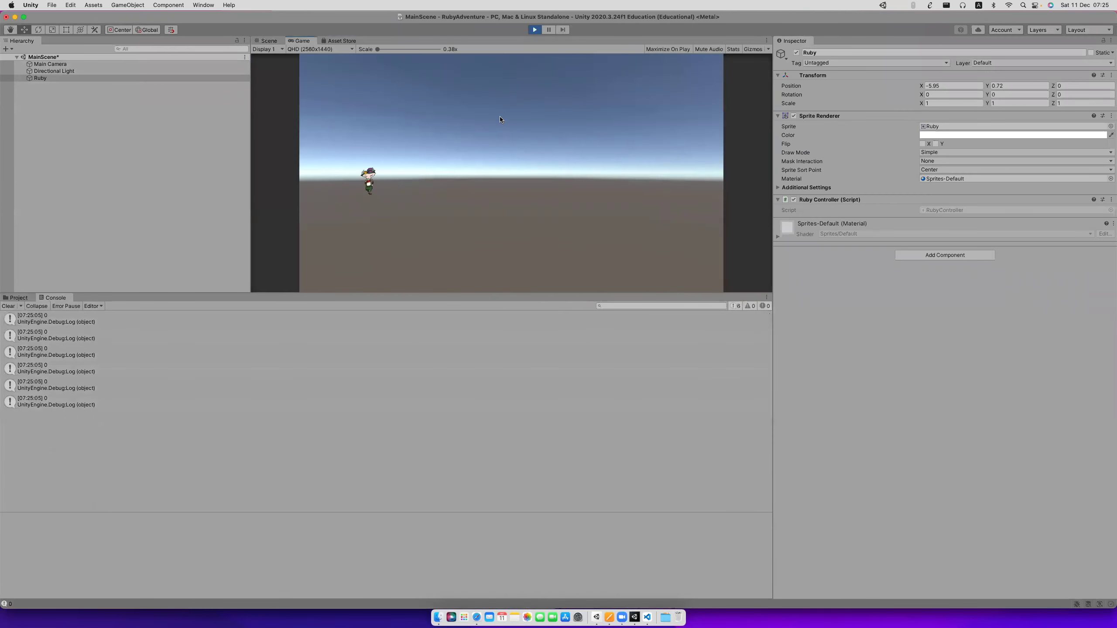
pyautogui.press('Right')
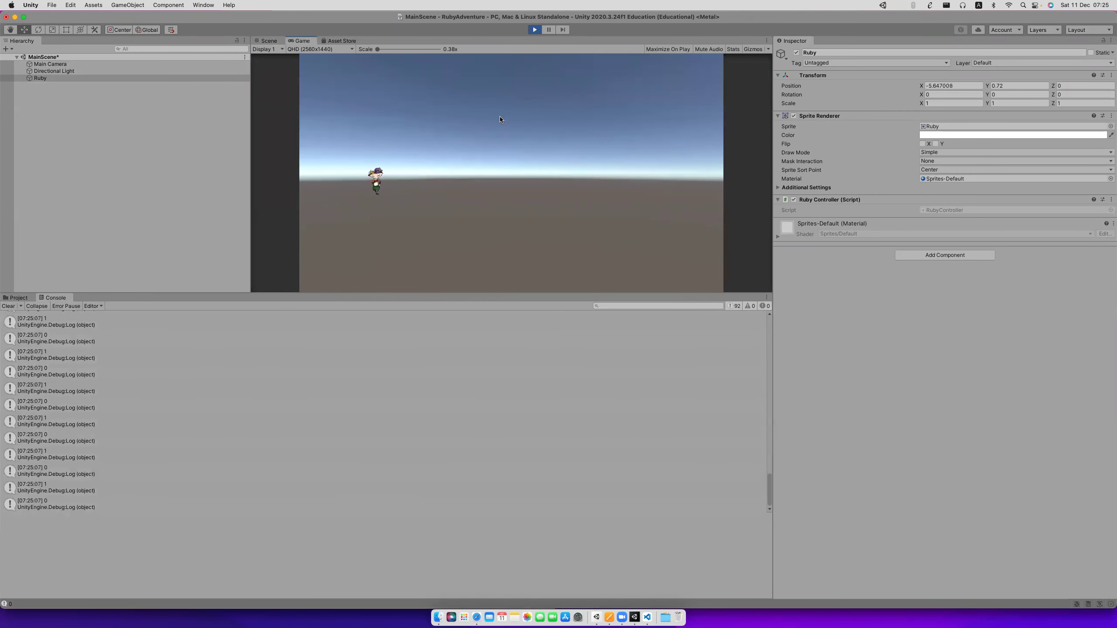
pyautogui.press('Right')
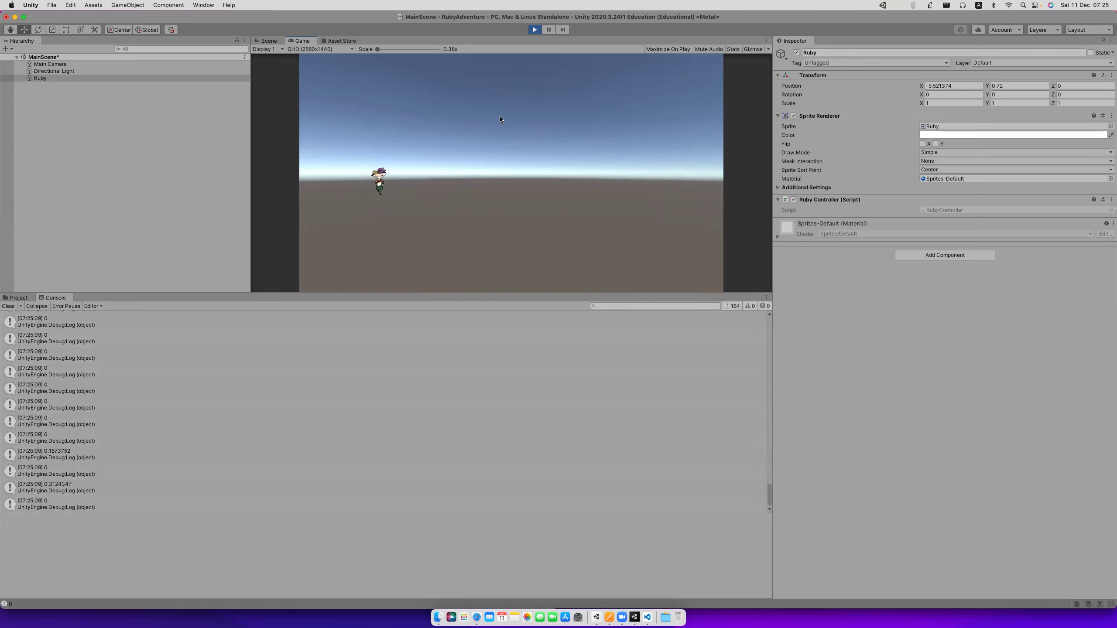
pyautogui.press('Right')
pyautogui.press('Up')
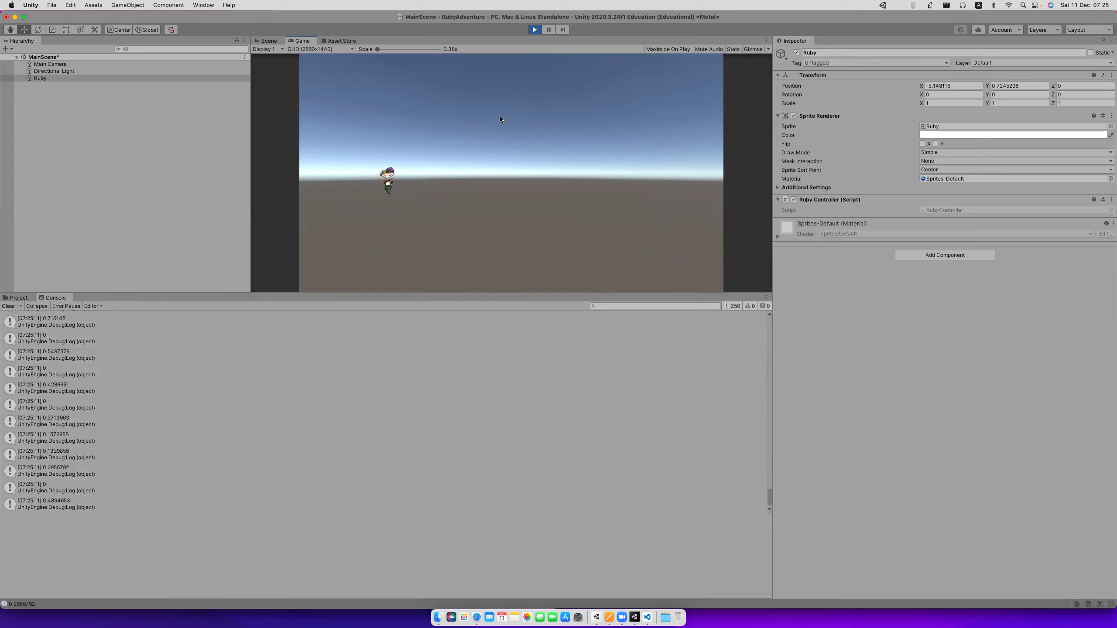
pyautogui.press('Up')
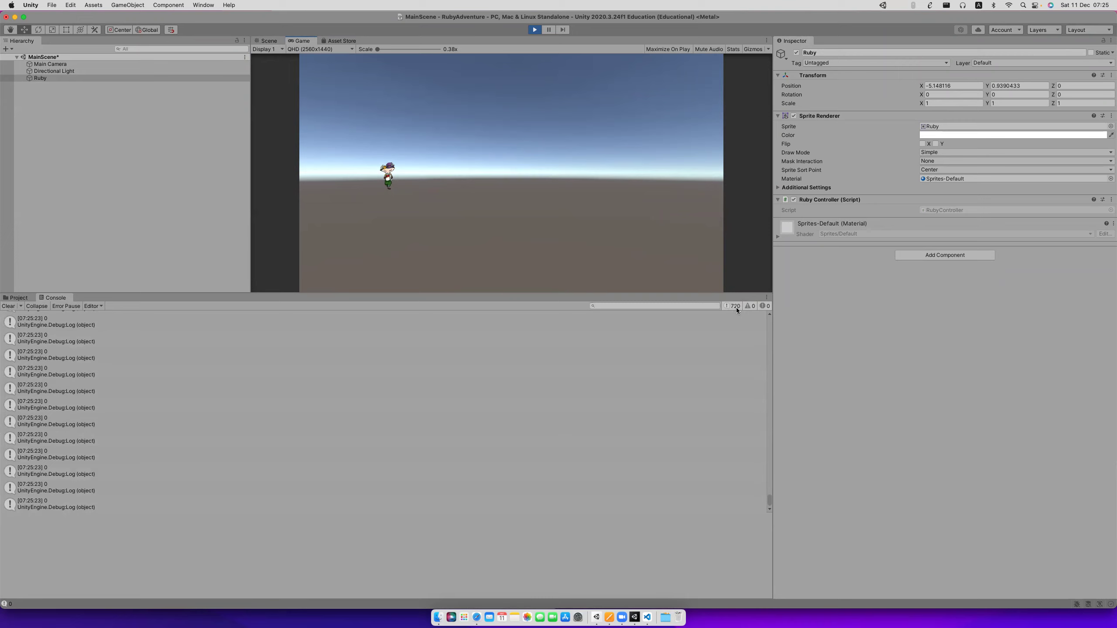
pyautogui.press('super+p')
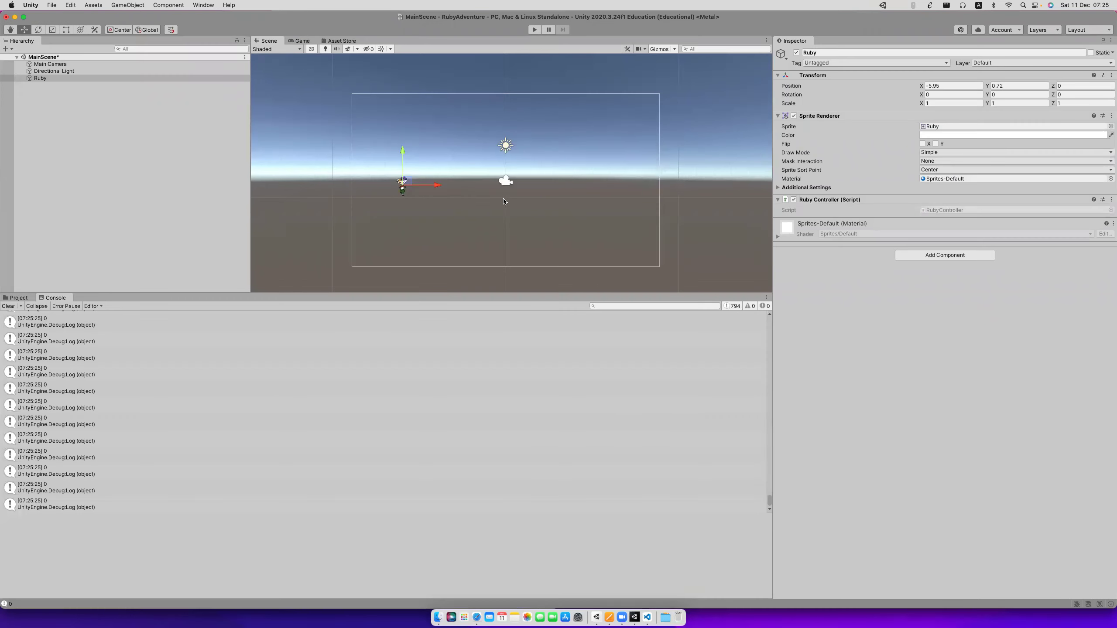
# Comment out the vSyncCount and targetFrameRate lines, save, and play the game again.
pyautogui.press('super+Tab')
pyautogui.press('Down')
pyautogui.press('End')
pyautogui.hotkey('shift', 'Up')
pyautogui.hotkey('shift', 'Home')
pyautogui.press('super+slash')
pyautogui.press('super+Tab')
pyautogui.click(533, 29)
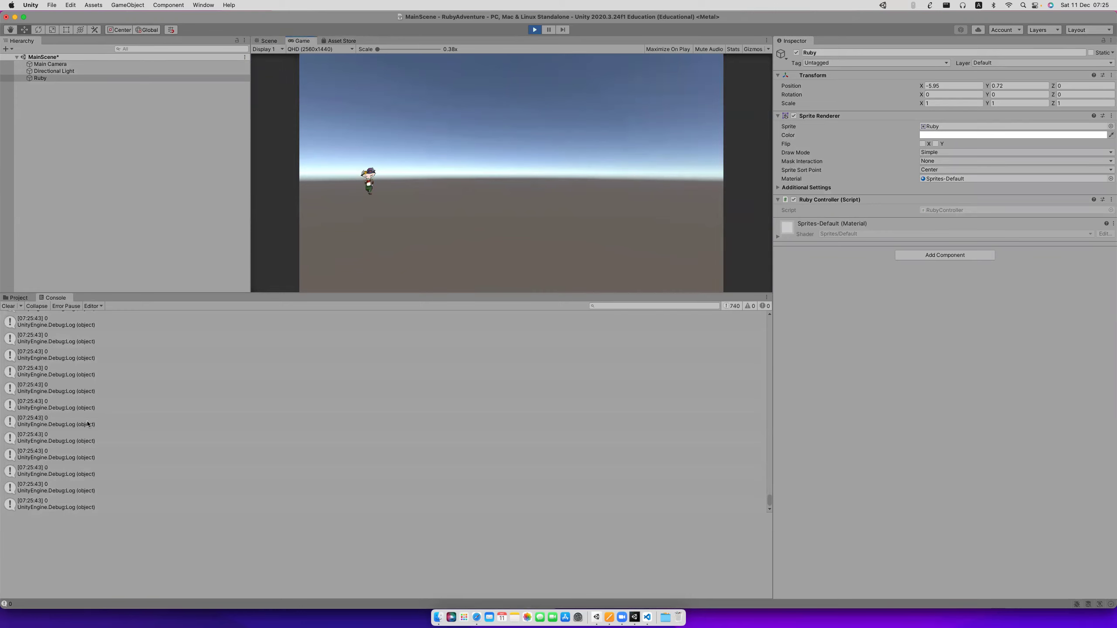
# Confirm the vSyncCount and targetFrameRate lines 10–11 in Start() are commented out, then return to Unity.
pyautogui.press('super+Tab')
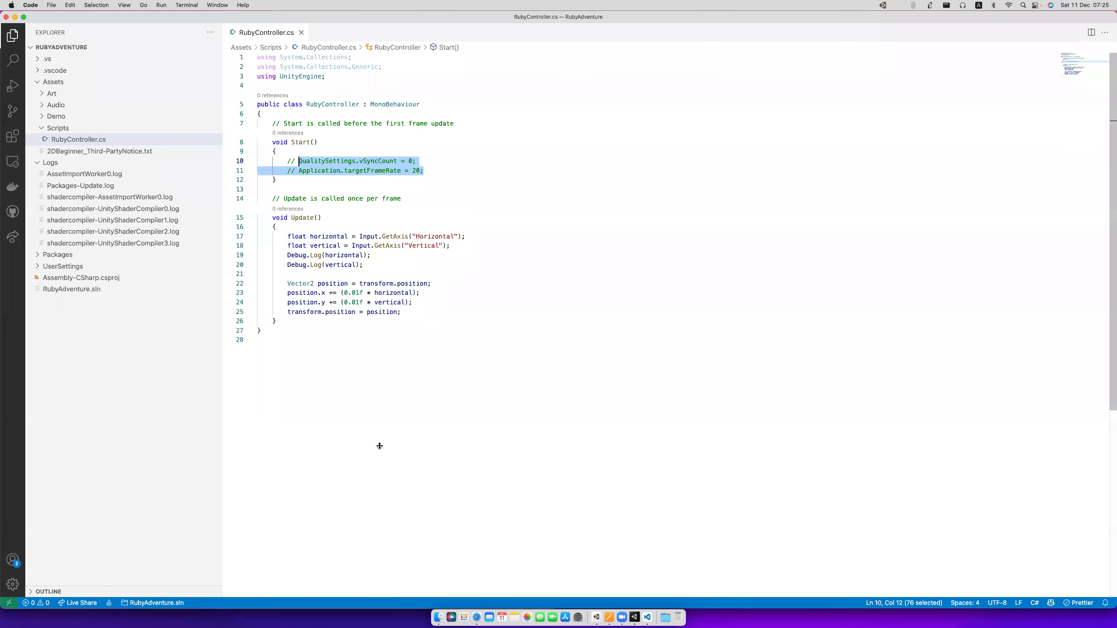
pyautogui.press('super+slash')
pyautogui.click(291, 217)
pyautogui.click(292, 236)
pyautogui.moveTo(291, 237); pyautogui.dragTo(401, 275)
pyautogui.click(400, 275)
pyautogui.click(354, 152)
pyautogui.click(452, 171)
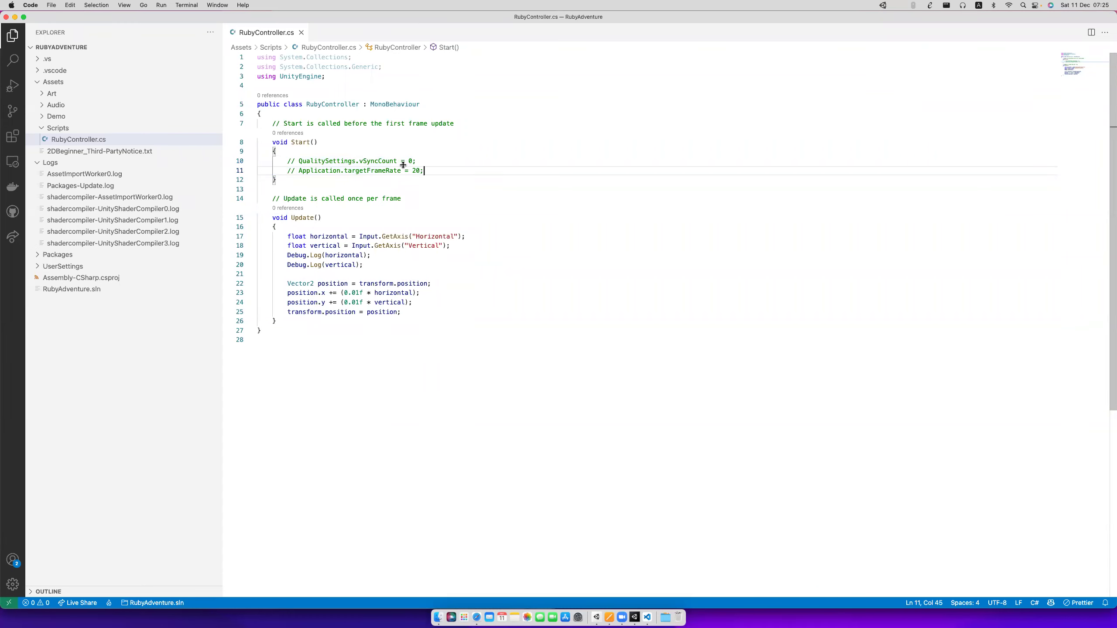
pyautogui.press('super+Tab')
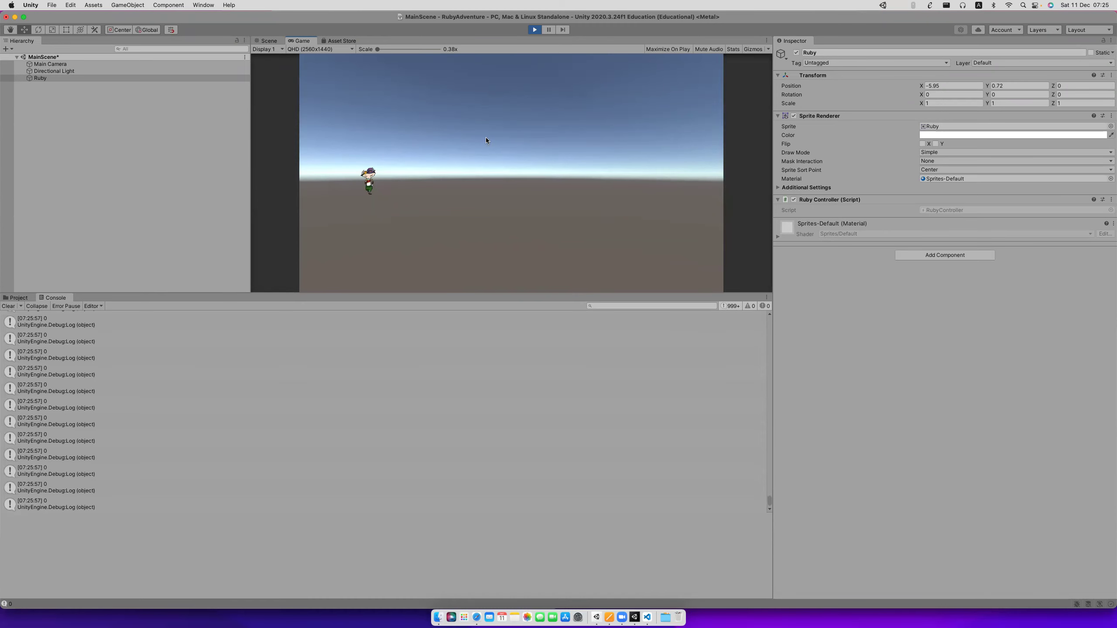
# Switch from the running game back to RubyController.cs in Visual Studio Code.
pyautogui.press('super+Tab')
pyautogui.press('super+Tab')
pyautogui.press('super+Tab')
pyautogui.press('super+Tab')
pyautogui.press('super+Tab')
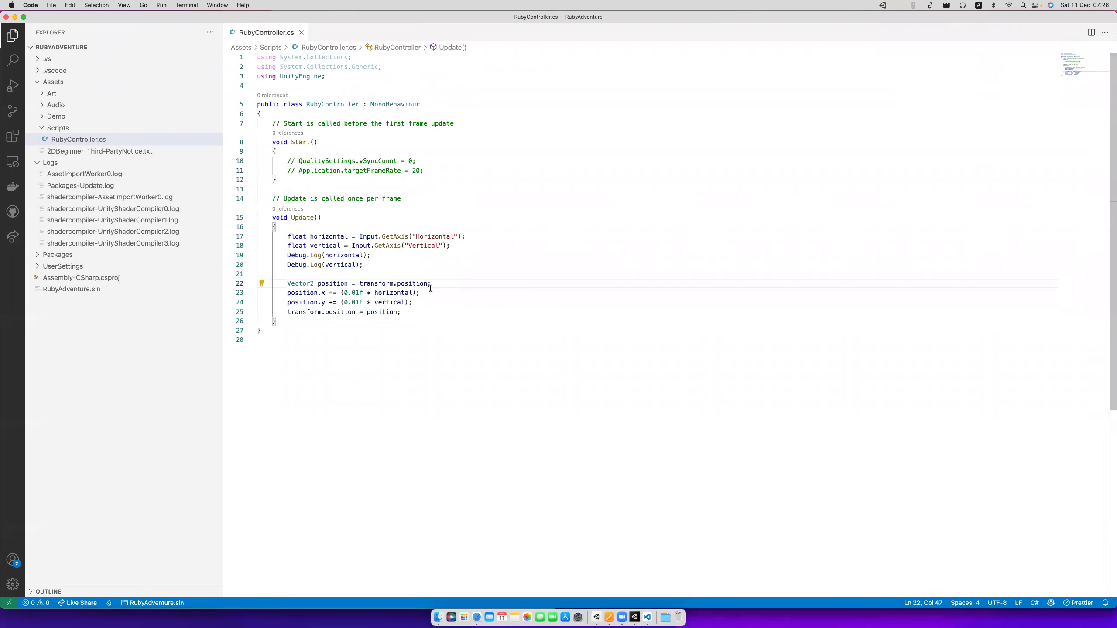
# Multiply horizontal by Time.deltaTime on line 23, paste Time.deltaTime onto line 24, and save.
pyautogui.click(416, 293)
pyautogui.write('*')
pyautogui.press('Tab')
pyautogui.keyDown('shift'); pyautogui.click(426, 294); pyautogui.keyUp('shift')
pyautogui.moveTo(425, 294); pyautogui.dragTo(477, 293)
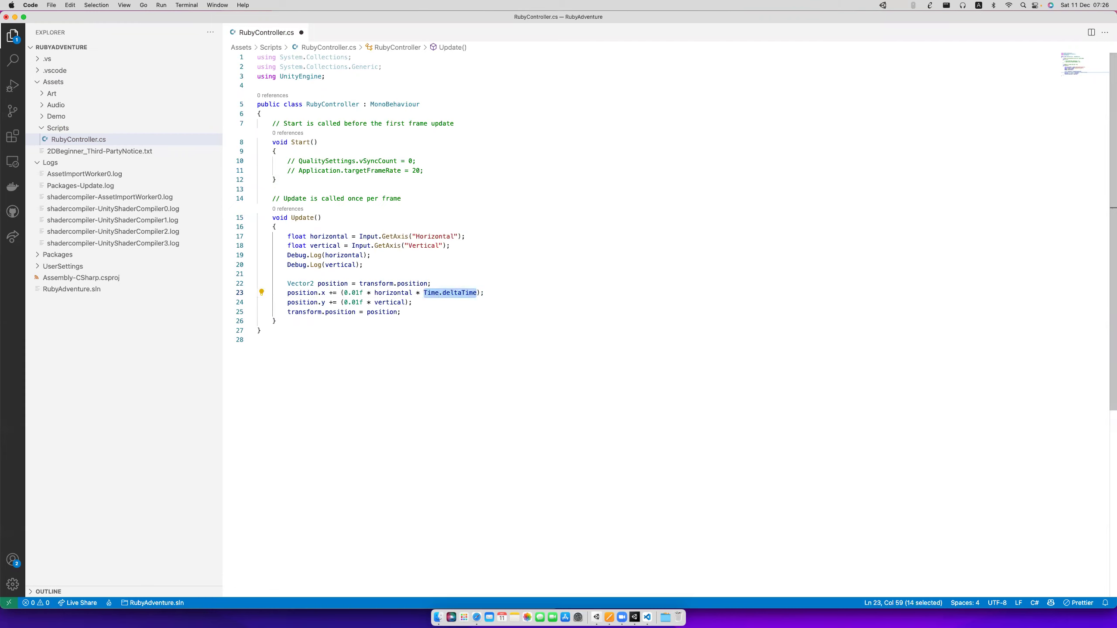
pyautogui.press('super+c')
pyautogui.click(405, 303)
pyautogui.press('super+v')
pyautogui.press('super+s')
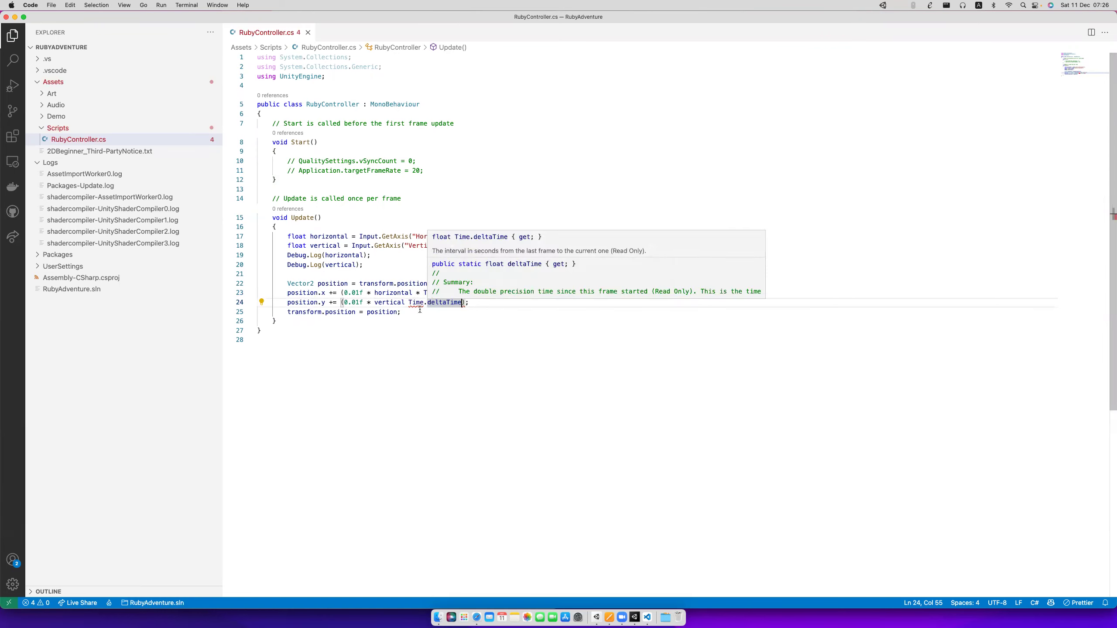
# Insert the missing * between vertical and Time.deltaTime on line 24 and return to Unity.
pyautogui.click(408, 303)
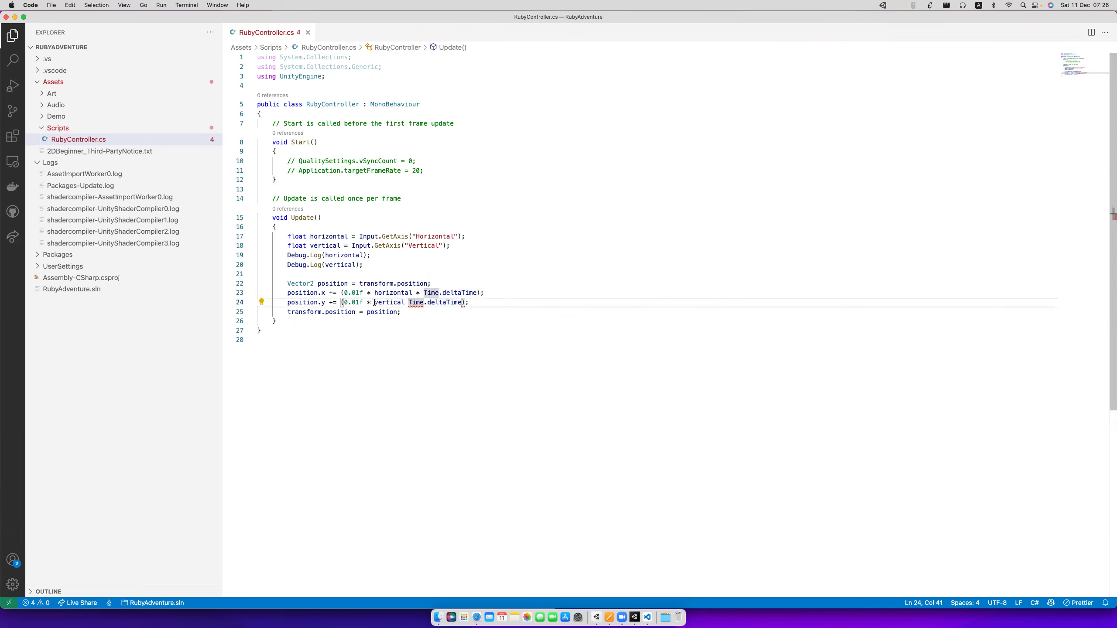
pyautogui.click(386, 302)
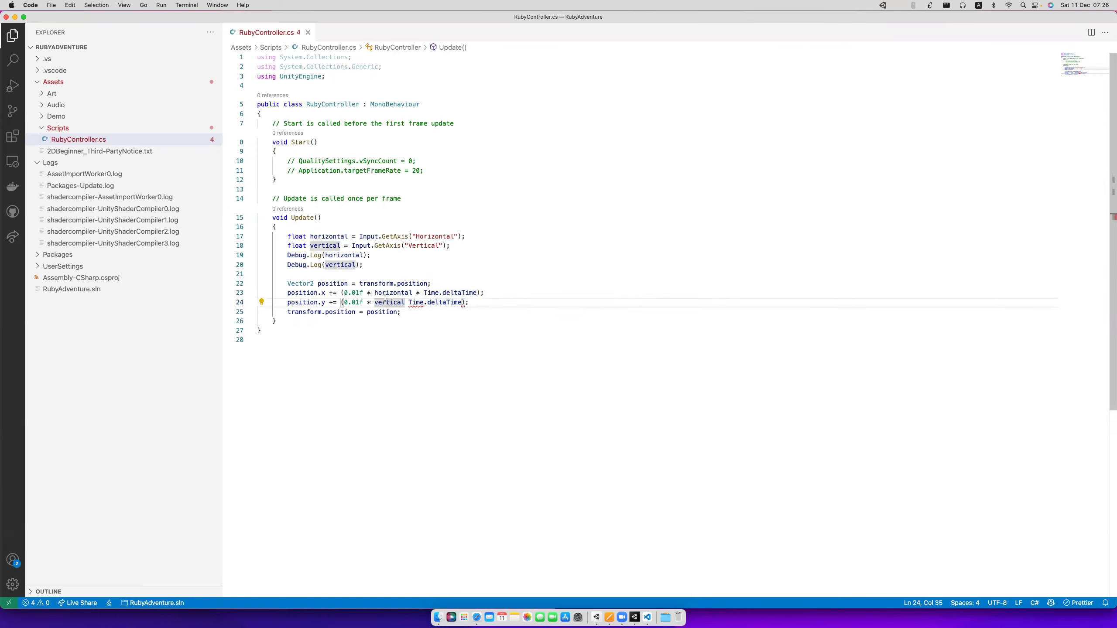
pyautogui.press('super+Tab')
pyautogui.press('super+Tab')
pyautogui.click(446, 302)
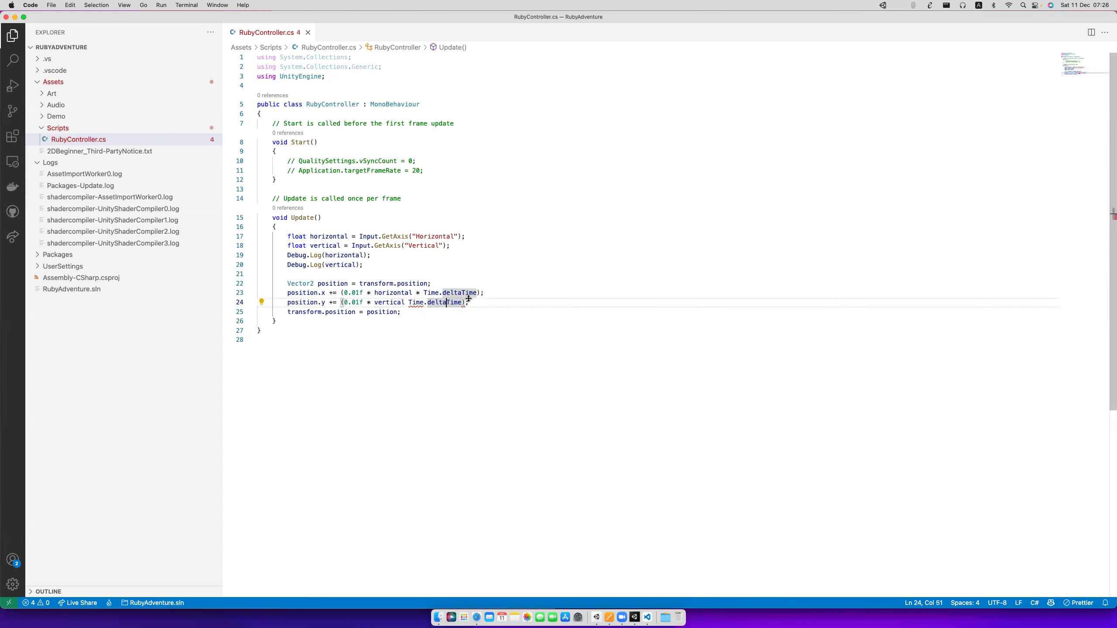
pyautogui.click(406, 302)
pyautogui.write('*')
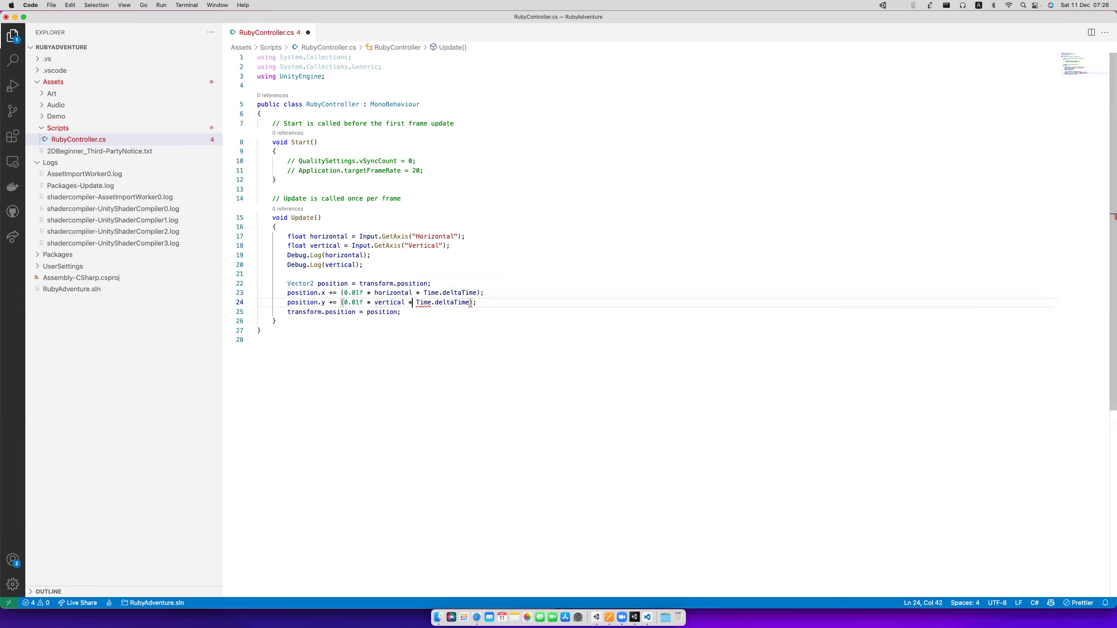
pyautogui.click(465, 303)
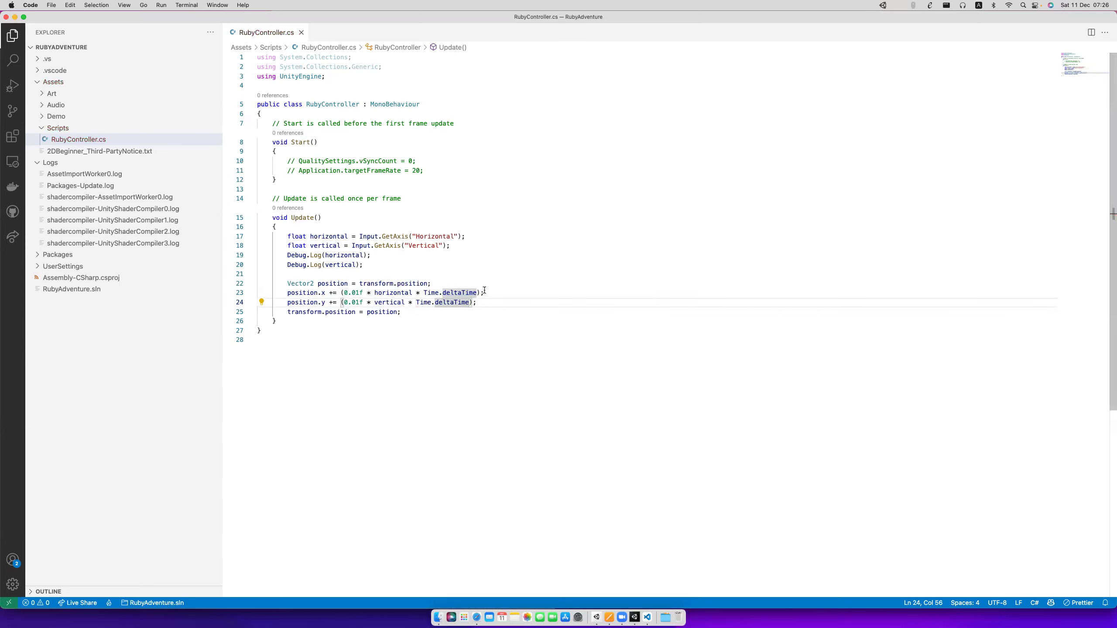
pyautogui.press('super+Tab')
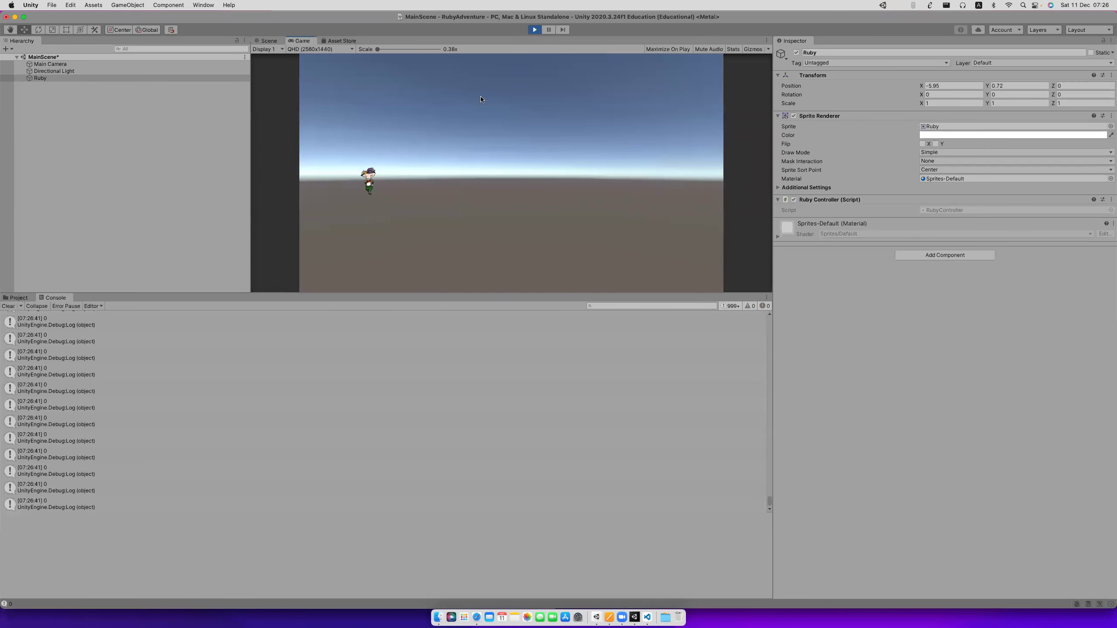
# Restart play mode, walk Ruby right to test the deltaTime change, then return to RubyController.cs.
pyautogui.click(535, 30)
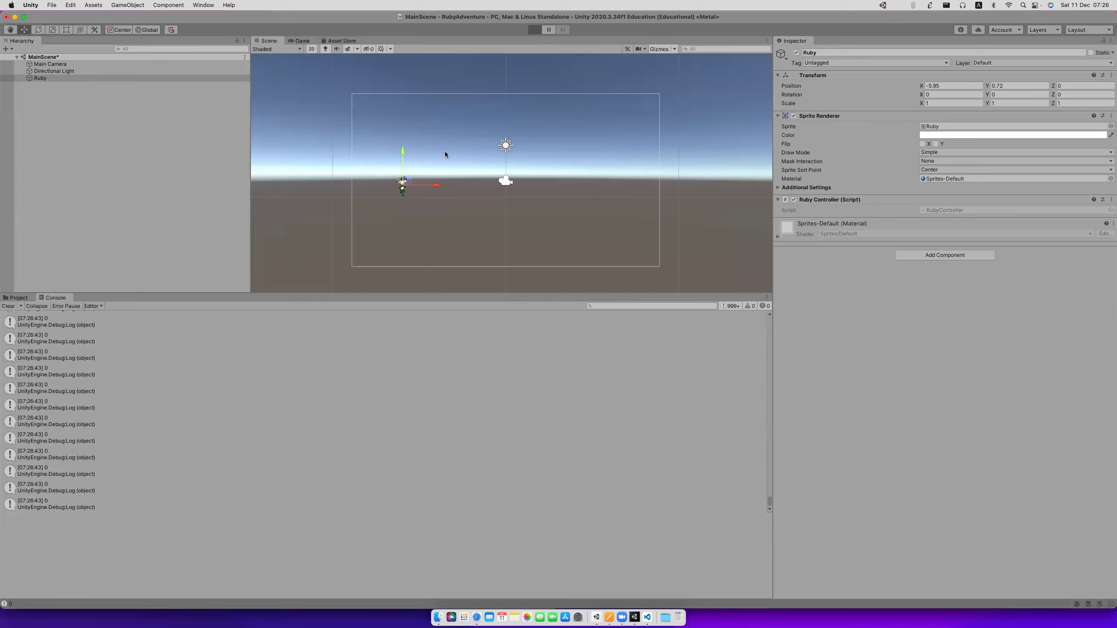
pyautogui.press('super+p')
pyautogui.press('Right')
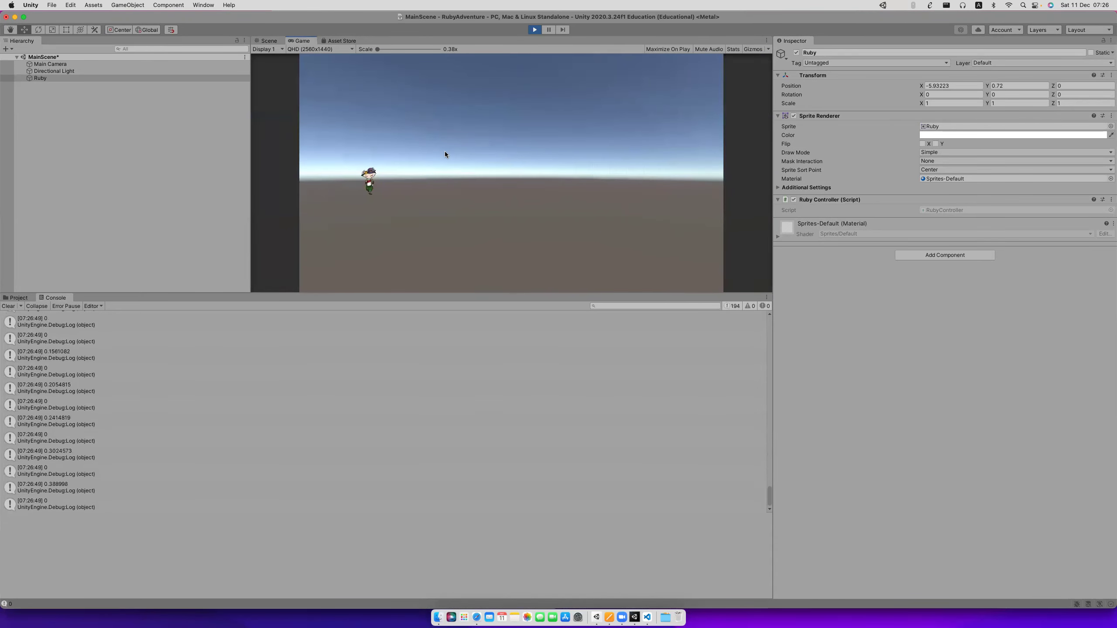
pyautogui.press('super+Tab')
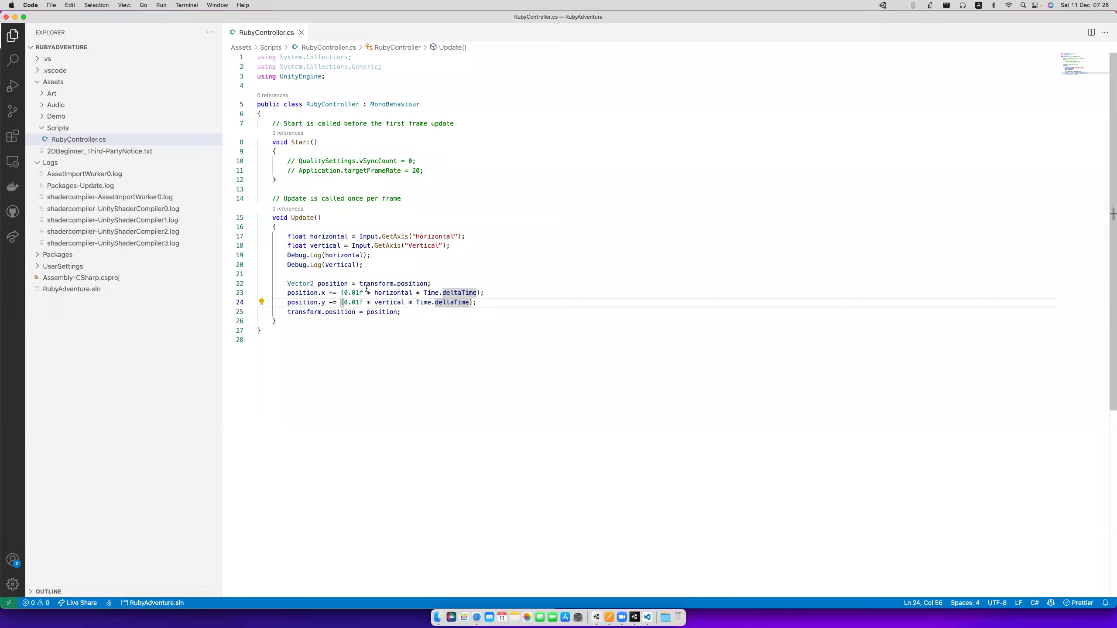
# Delete the extra zero from 0.01f on lines 23 and 24, making both 0.1f, and switch to Unity.
pyautogui.moveTo(356, 293); pyautogui.dragTo(352, 293)
pyautogui.press('Delete')
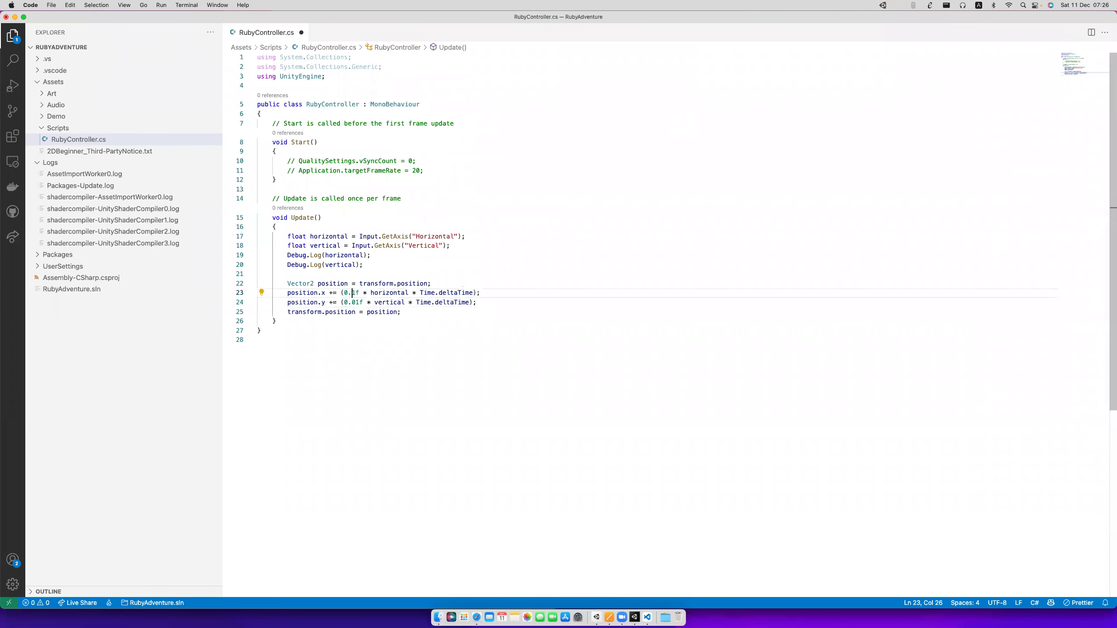
pyautogui.press('Down')
pyautogui.press('Delete')
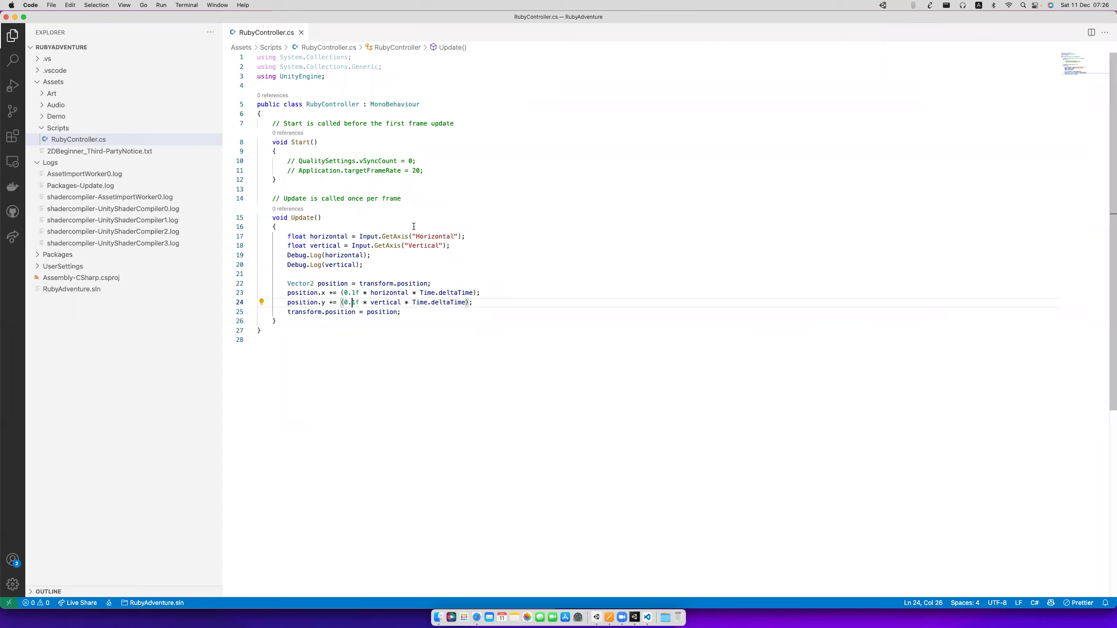
pyautogui.press('super+Tab')
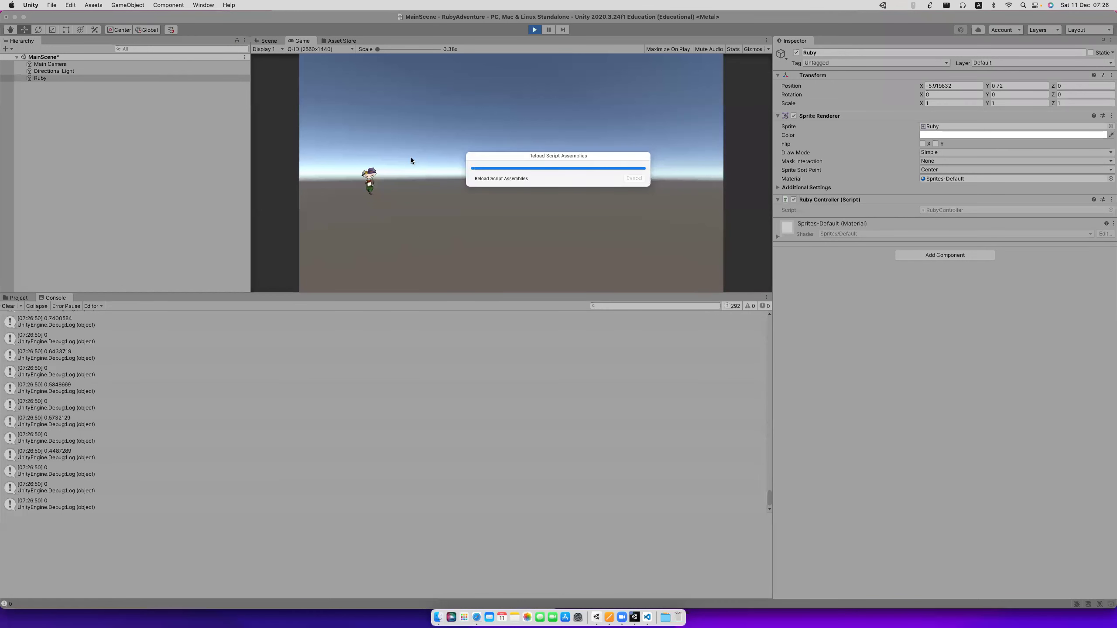
# Restart play mode and walk Ruby right to test the 0.1f speed.
pyautogui.click(535, 30)
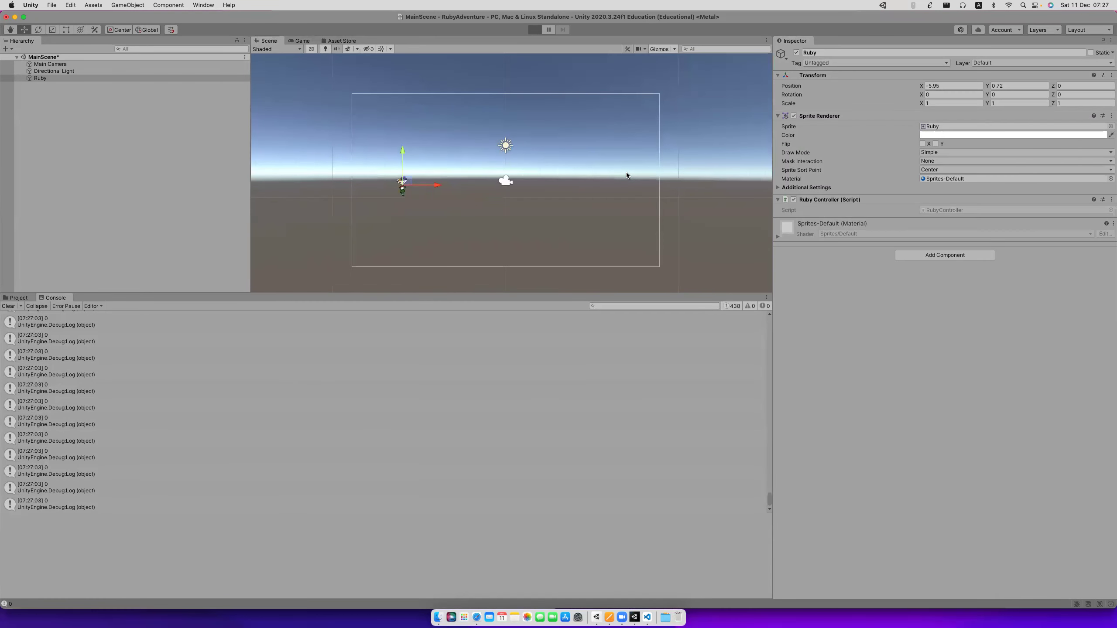
pyautogui.press('super+p')
pyautogui.press('Right')
pyautogui.press('Right')
pyautogui.press('Right')
pyautogui.press('Right')
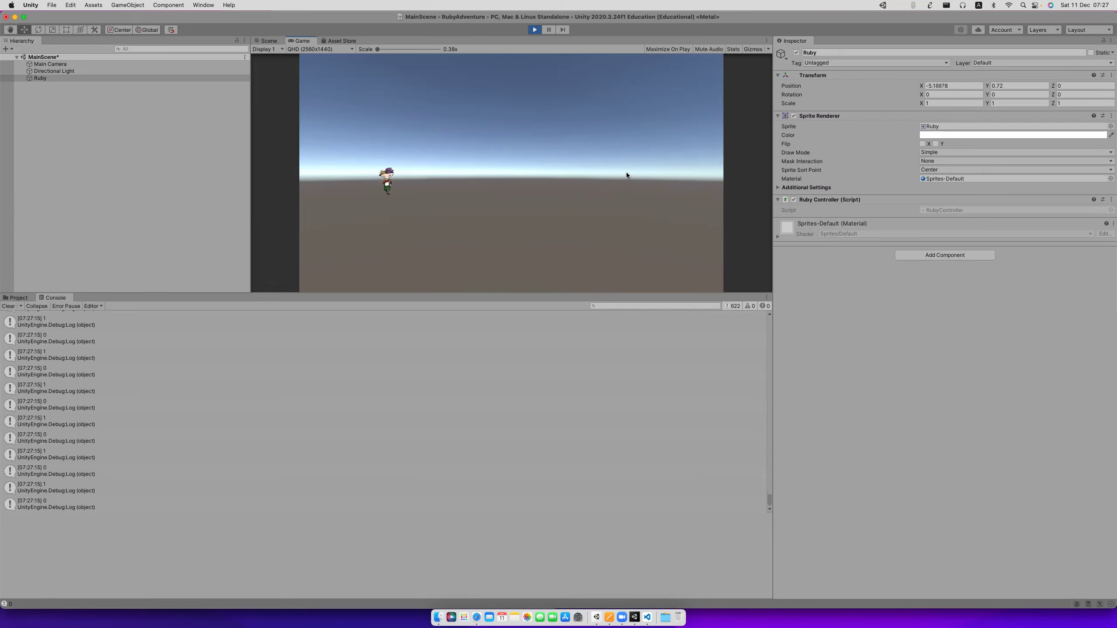
pyautogui.press('super+Tab')
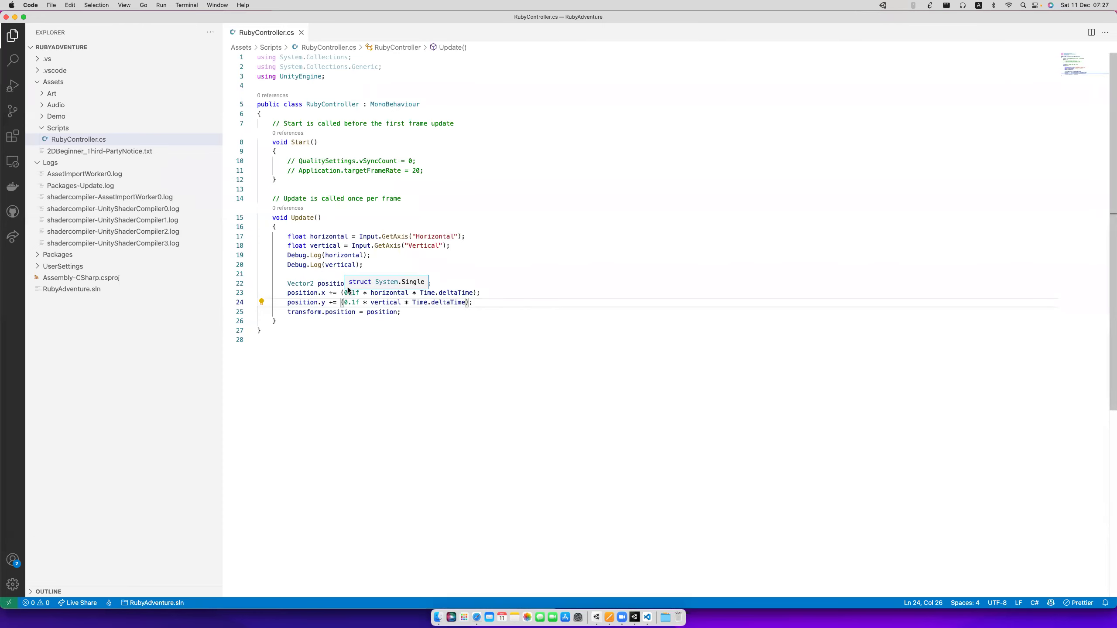
# Replace 0.1 with 2 in the speed factors on lines 23 and 24 and save the script.
pyautogui.moveTo(344, 292); pyautogui.dragTo(357, 293)
pyautogui.write('2')
pyautogui.press('Down')
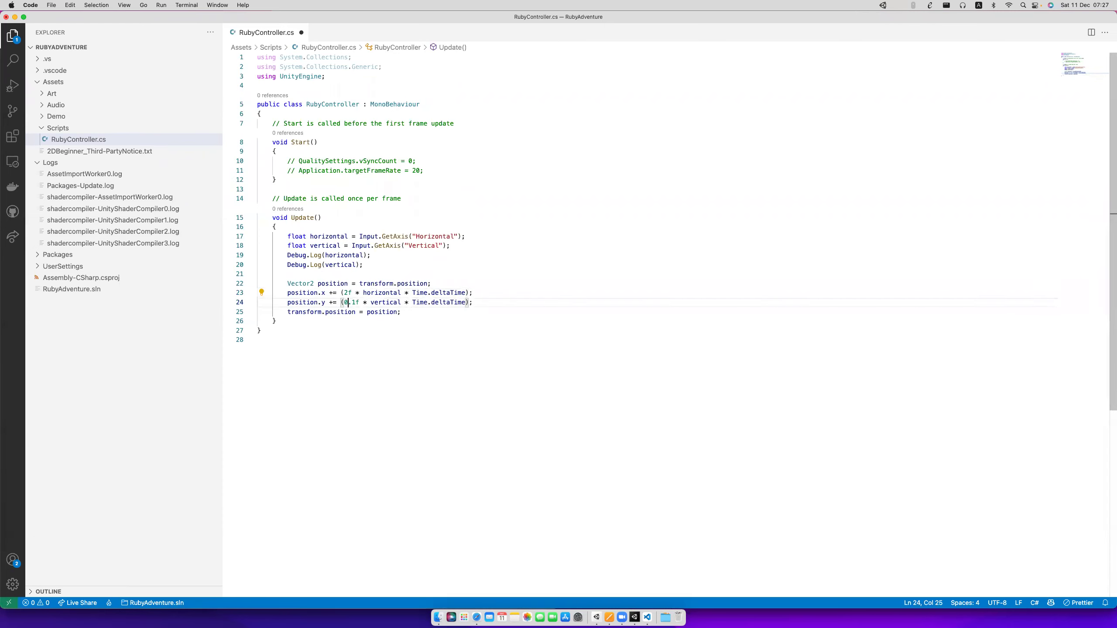
pyautogui.press('Left')
pyautogui.hotkey('shift', 'Right')
pyautogui.hotkey('shift', 'Right')
pyautogui.hotkey('shift', 'Right')
pyautogui.write('2')
pyautogui.press('super+s')
pyautogui.press('super+Tab')
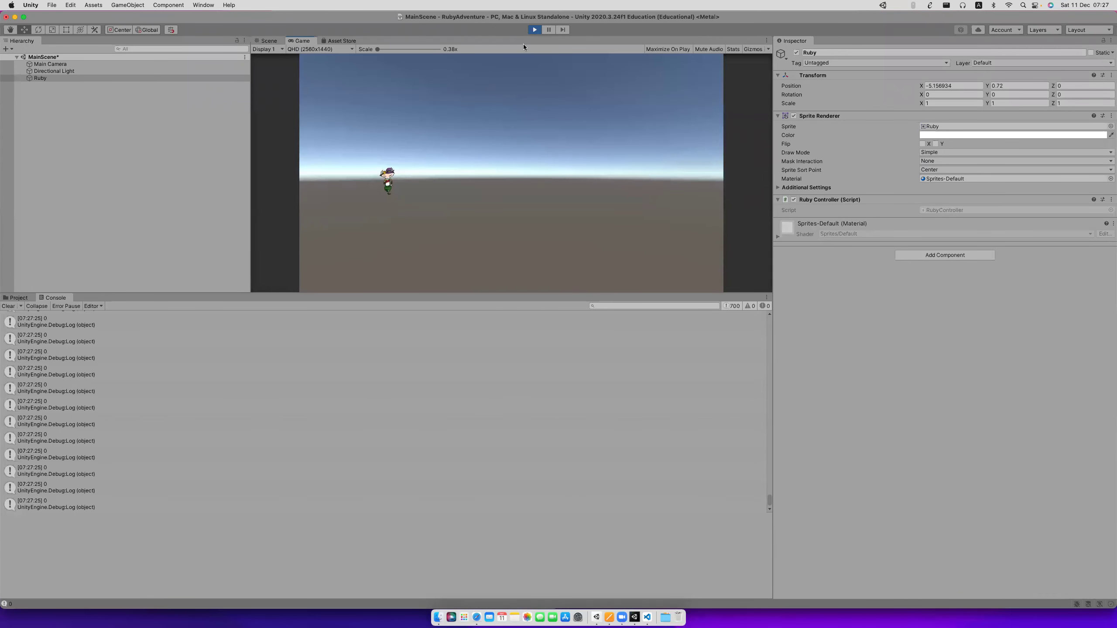
# Restart play mode, walk Ruby right, up, left and down at 2f speed, then stop the game.
pyautogui.click(534, 30)
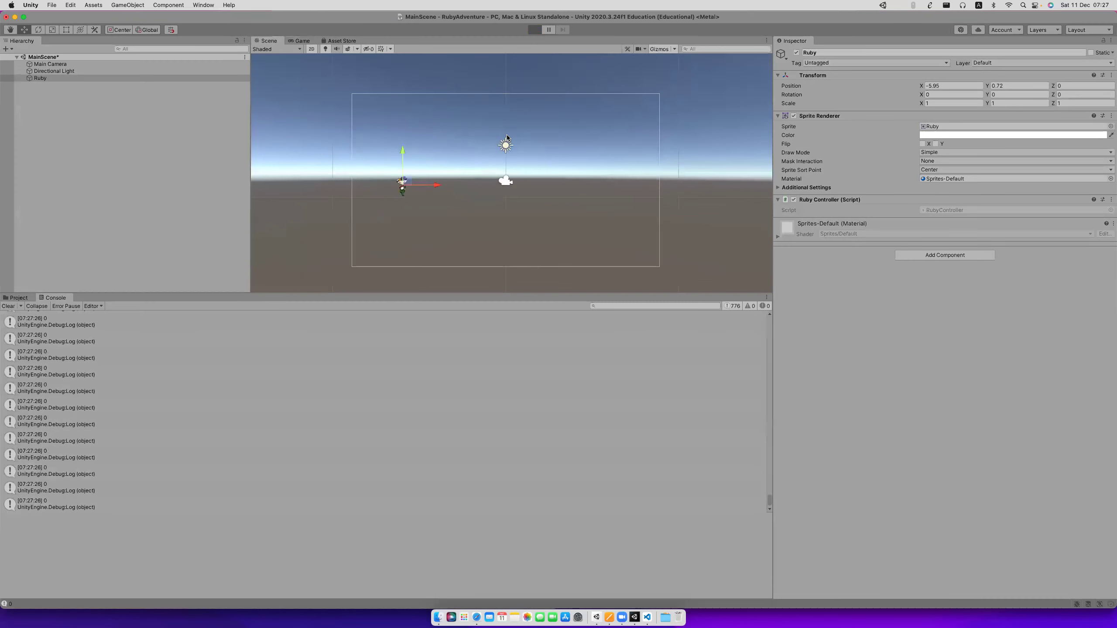
pyautogui.press('super+p')
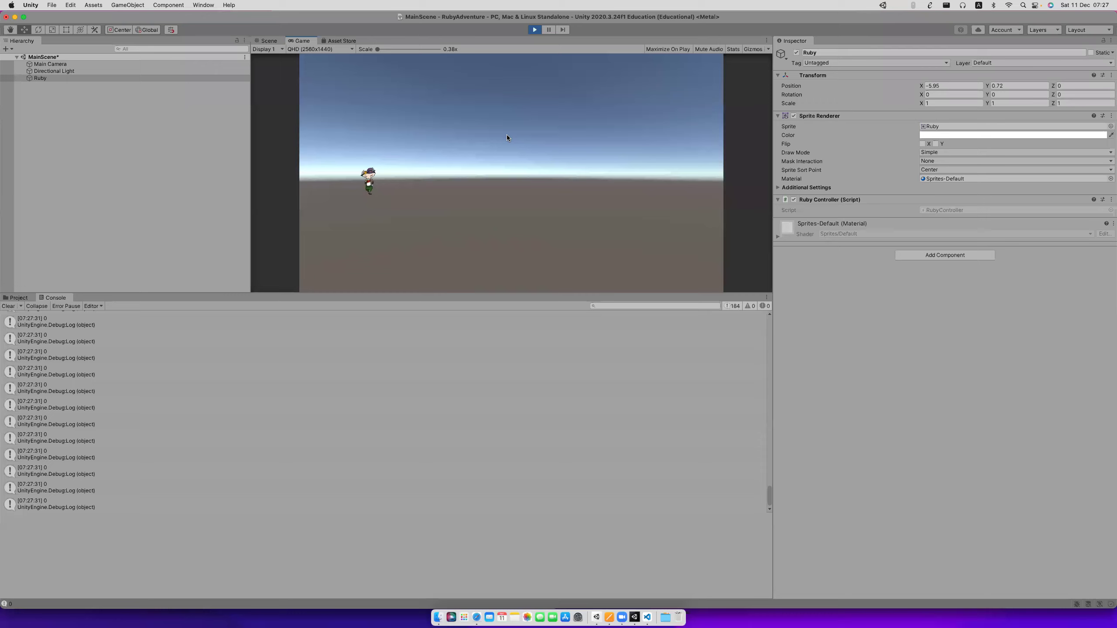
pyautogui.press('Right')
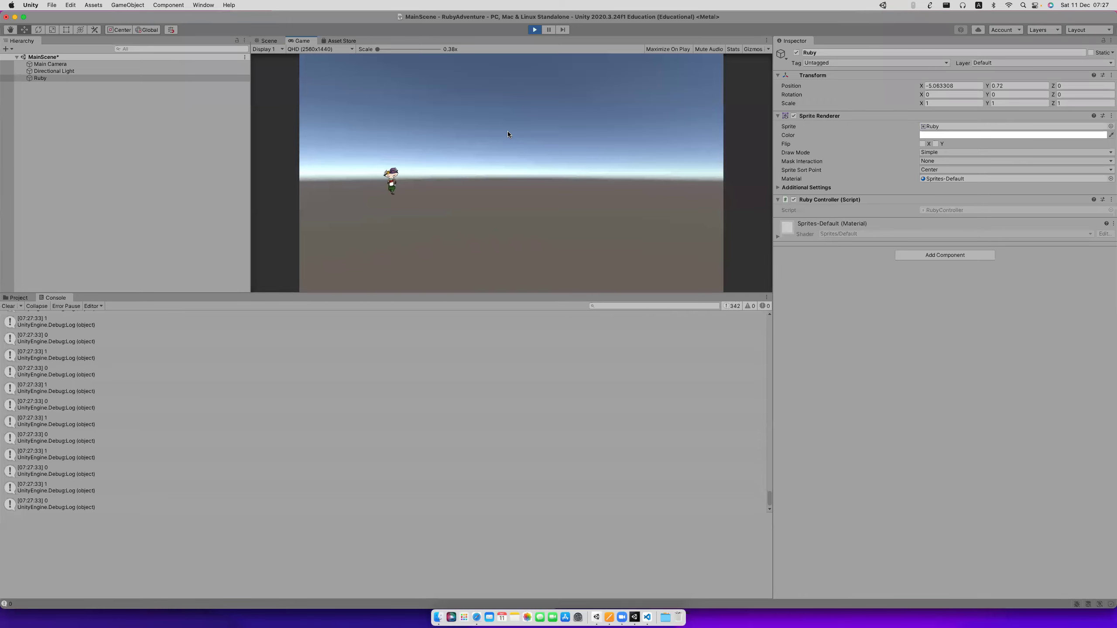
pyautogui.press('Up')
pyautogui.press('Left')
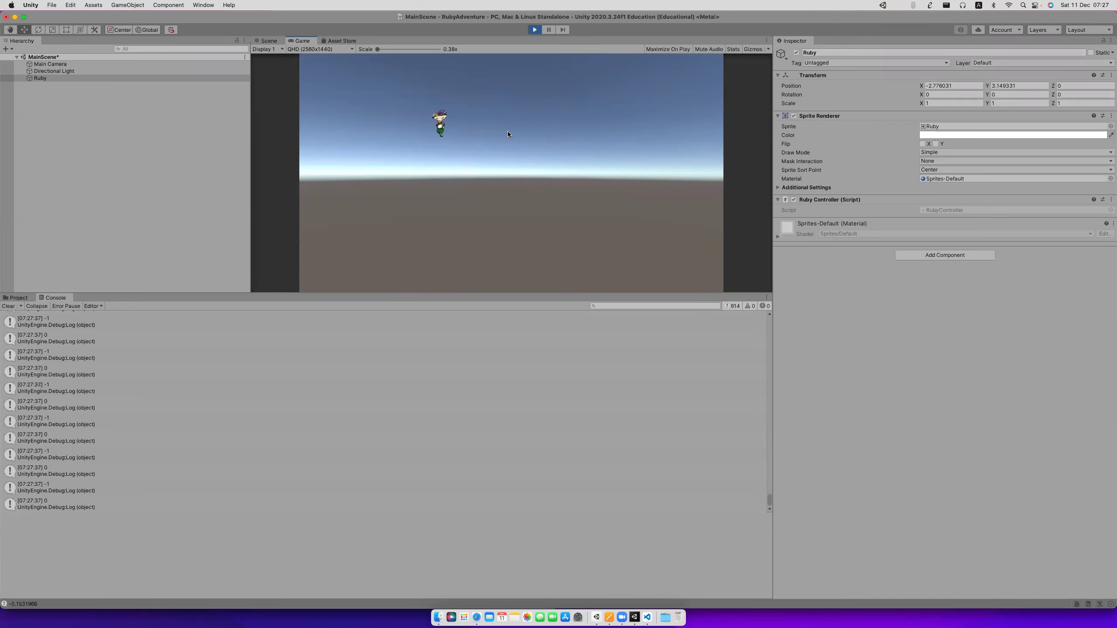
pyautogui.press('Down')
pyautogui.click(535, 30)
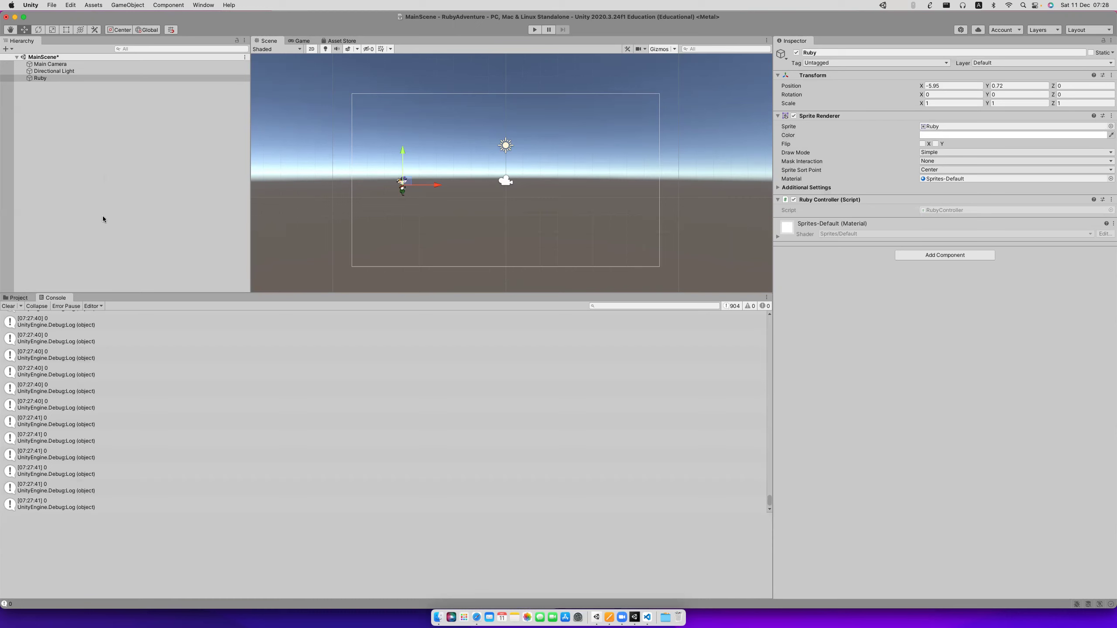
# Launch Dictionary through Spotlight and look up 'tilemap'.
pyautogui.press('super+space')
pyautogui.write('dictionary')
pyautogui.press('Return')
pyautogui.write('tile')
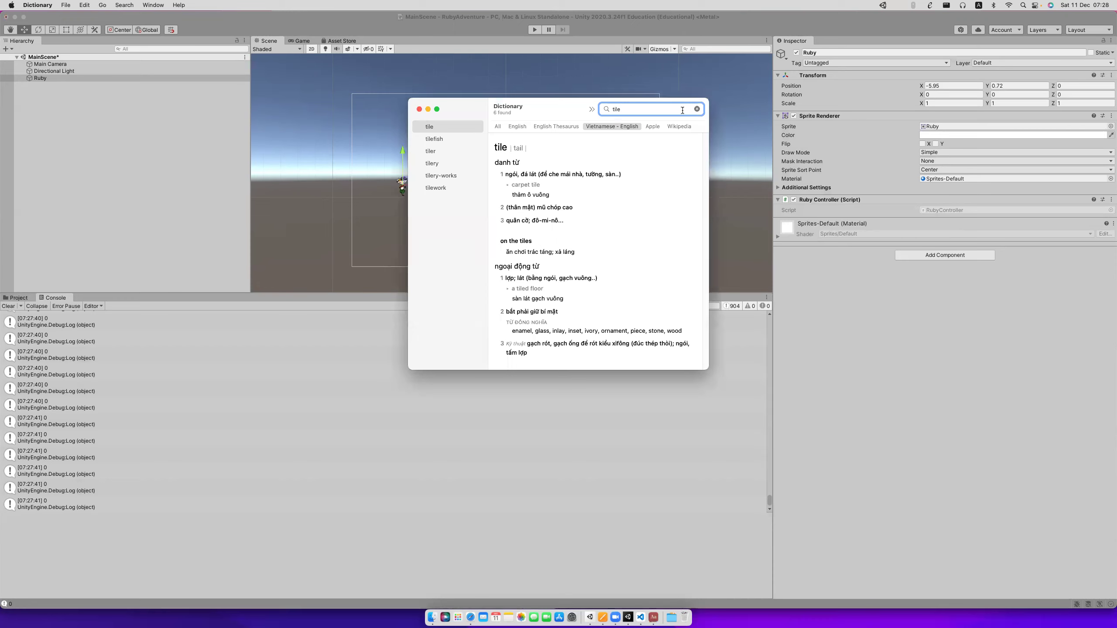
pyautogui.write('map')
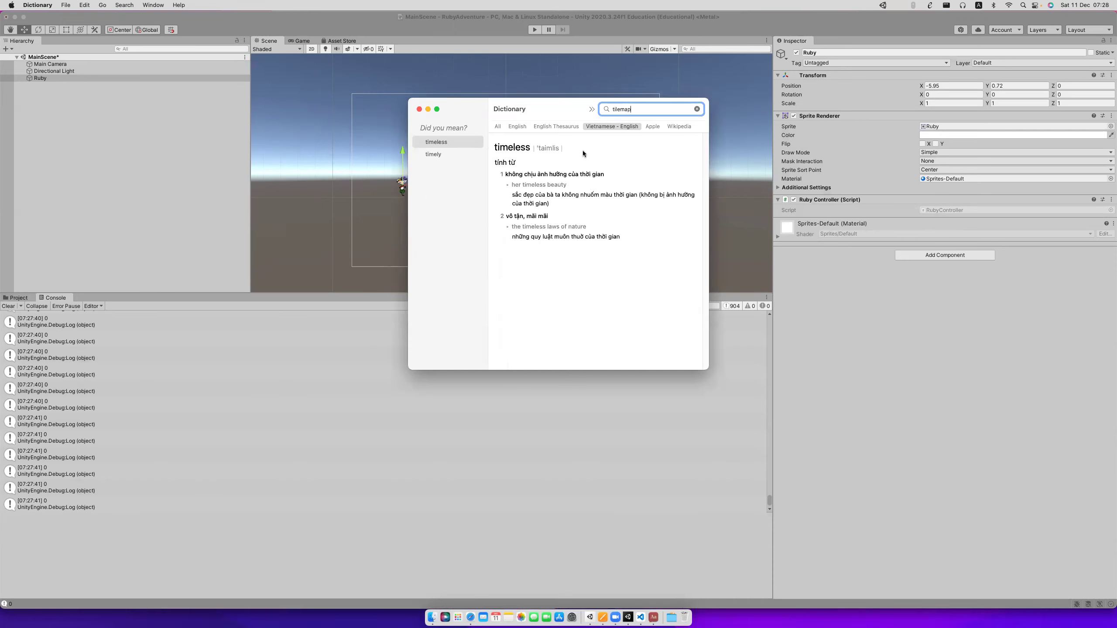
pyautogui.moveTo(632, 113); pyautogui.dragTo(543, 112)
# Quit Dictionary and add a 2D Object > Tilemap > Rectangular from the Hierarchy, keeping the default name.
pyautogui.press('super+q')
pyautogui.rightClick(72, 179)
pyautogui.moveTo(120, 303)
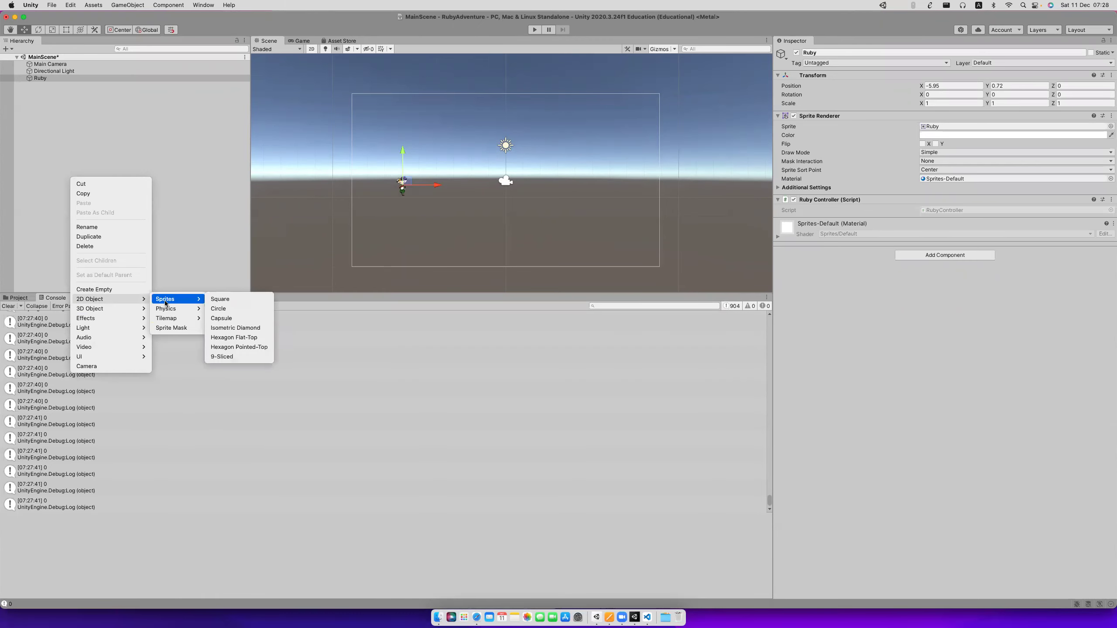
pyautogui.moveTo(167, 317)
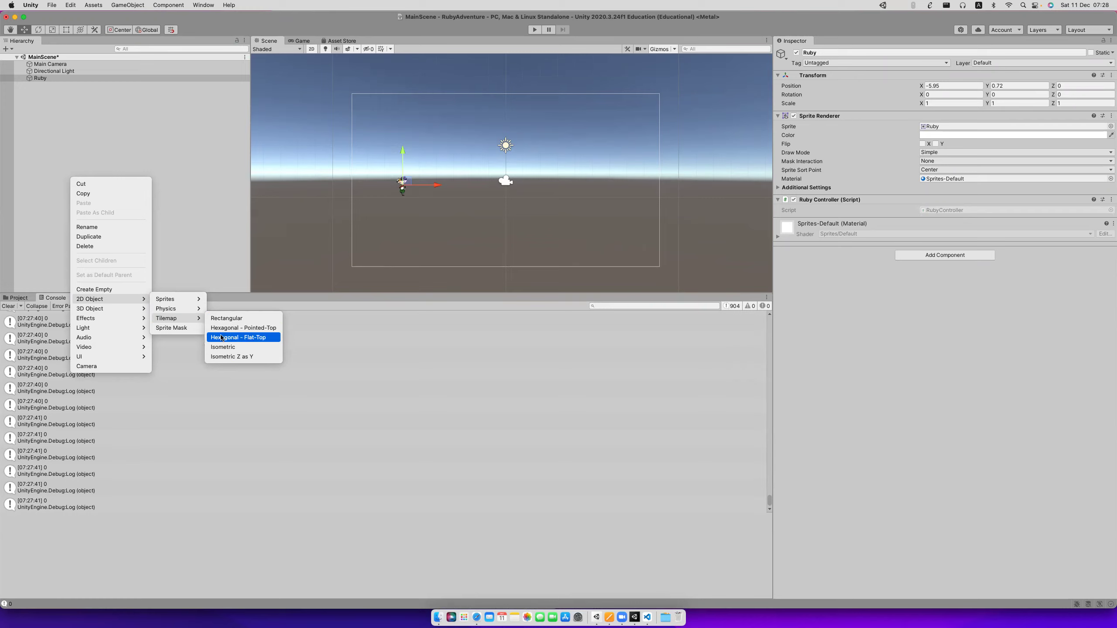
pyautogui.click(206, 298)
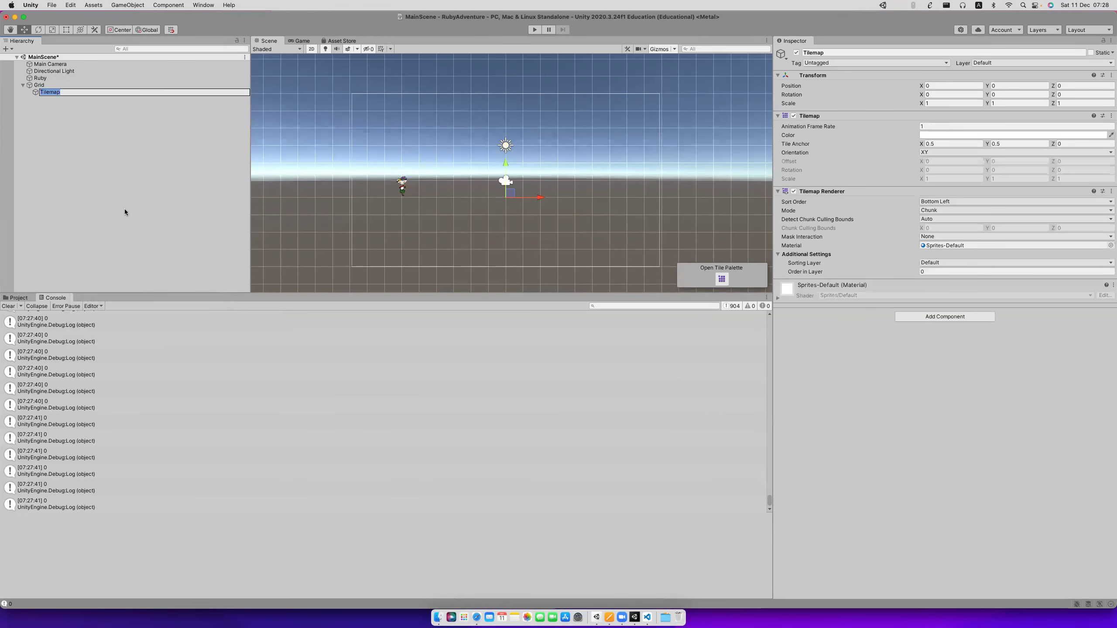
pyautogui.press('Return')
pyautogui.scroll(-3, 510, 205)
pyautogui.scroll(2, 510, 205)
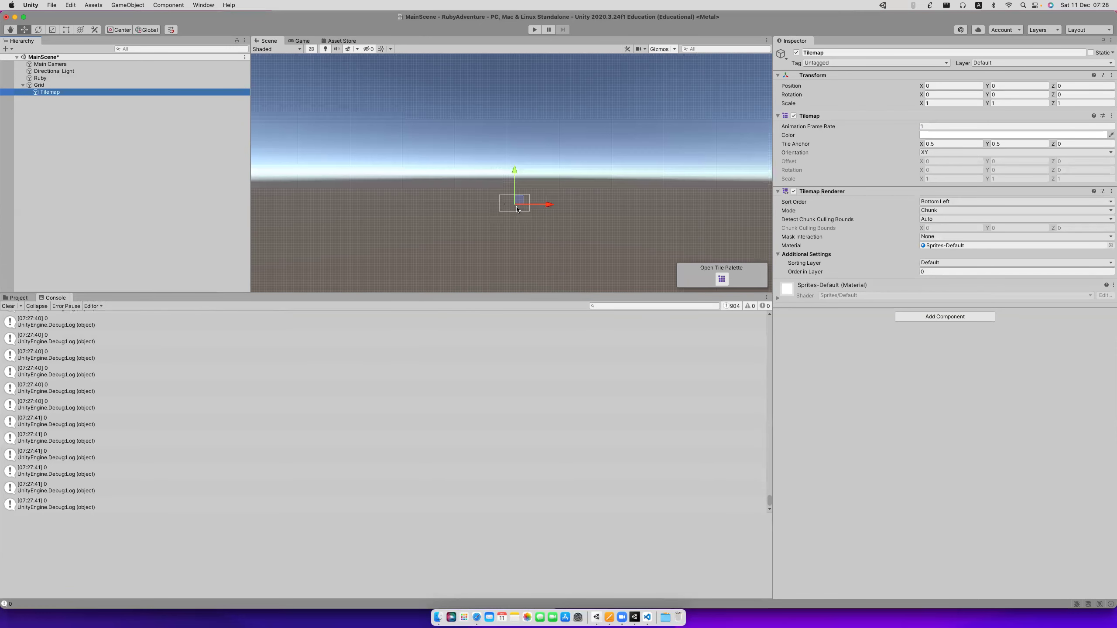
pyautogui.scroll(2, 517, 209)
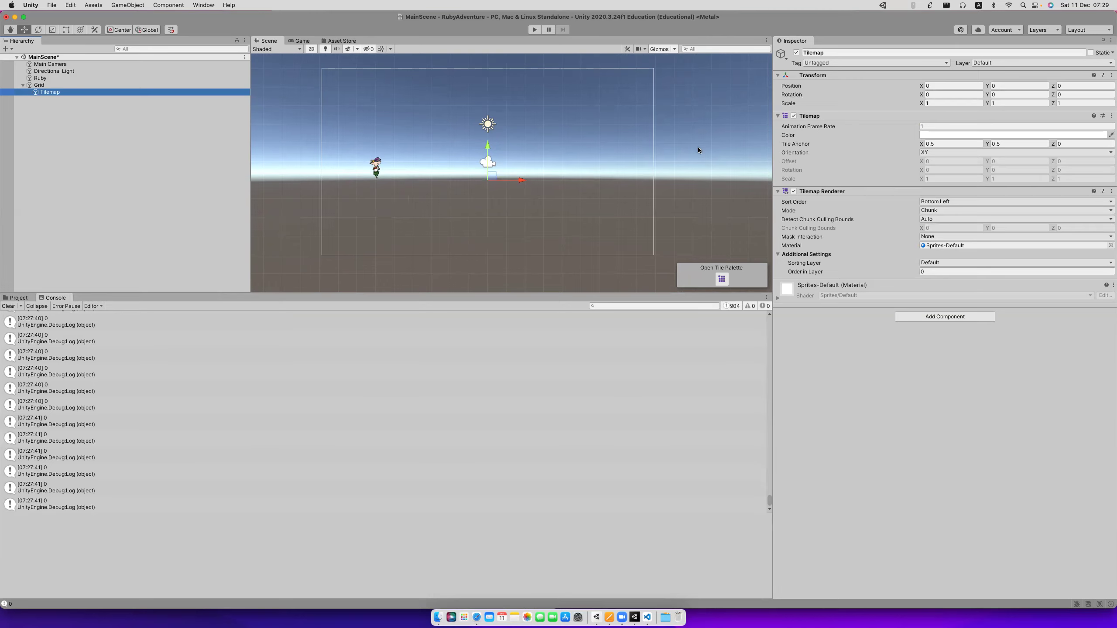
# Browse the Project window to the Assets/Art/Sprites/Environment folder.
pyautogui.press('super+5')
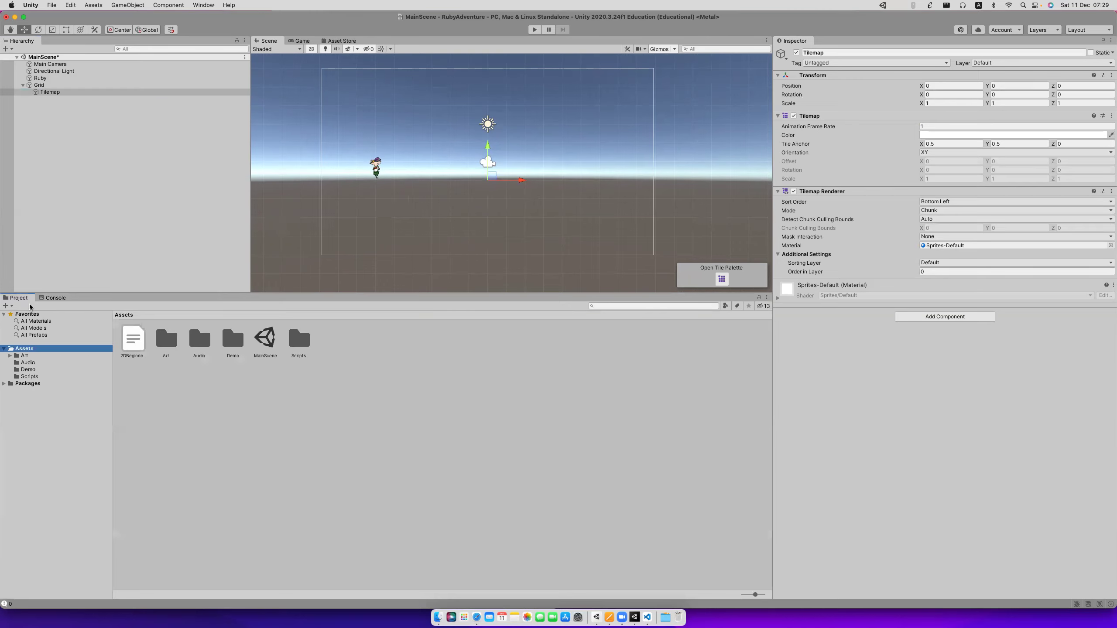
pyautogui.click(24, 355)
pyautogui.doubleClick(25, 355)
pyautogui.click(30, 362)
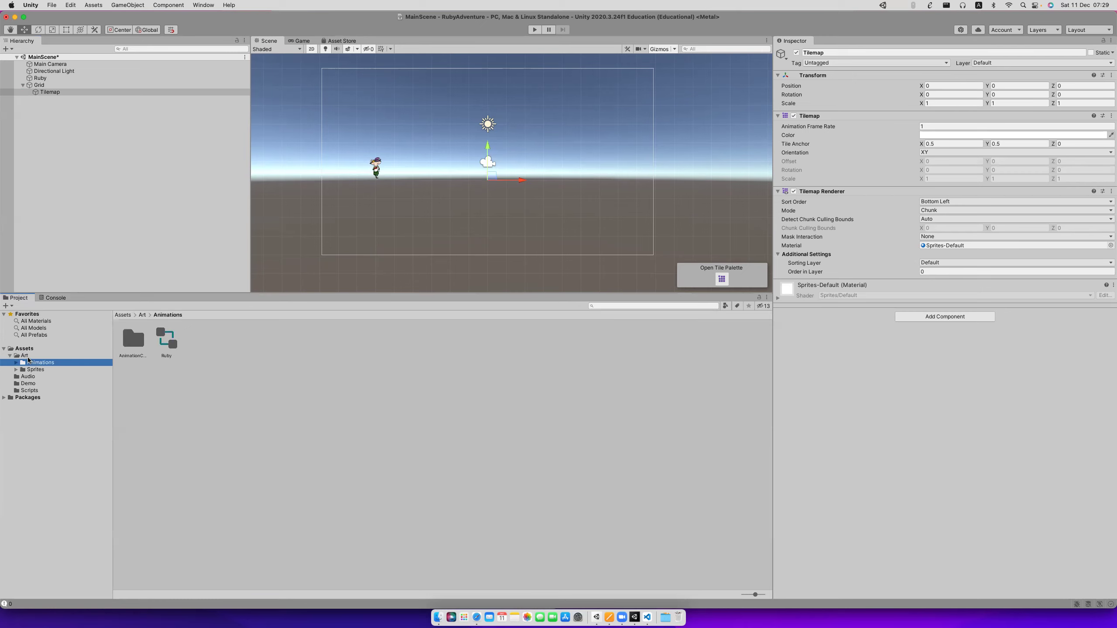
pyautogui.doubleClick(29, 361)
pyautogui.press('Down')
pyautogui.press('Left')
pyautogui.press('Down')
pyautogui.press('Right')
pyautogui.press('Down')
pyautogui.press('Down')
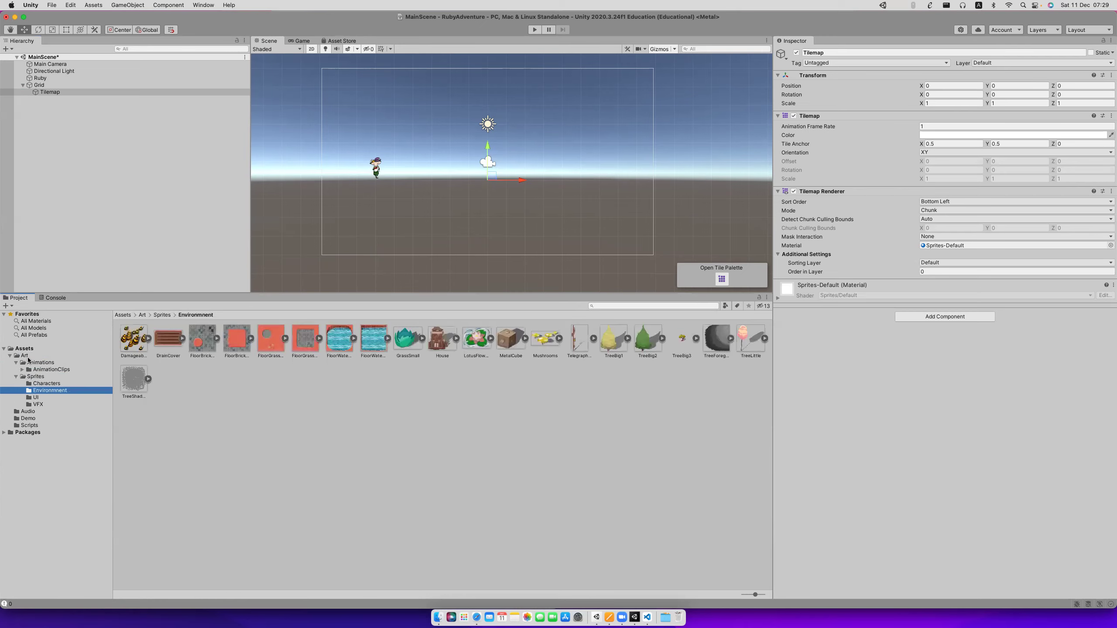
pyautogui.press('End')
pyautogui.press('Up')
pyautogui.press('Up')
pyautogui.press('Up')
pyautogui.press('Up')
pyautogui.press('Up')
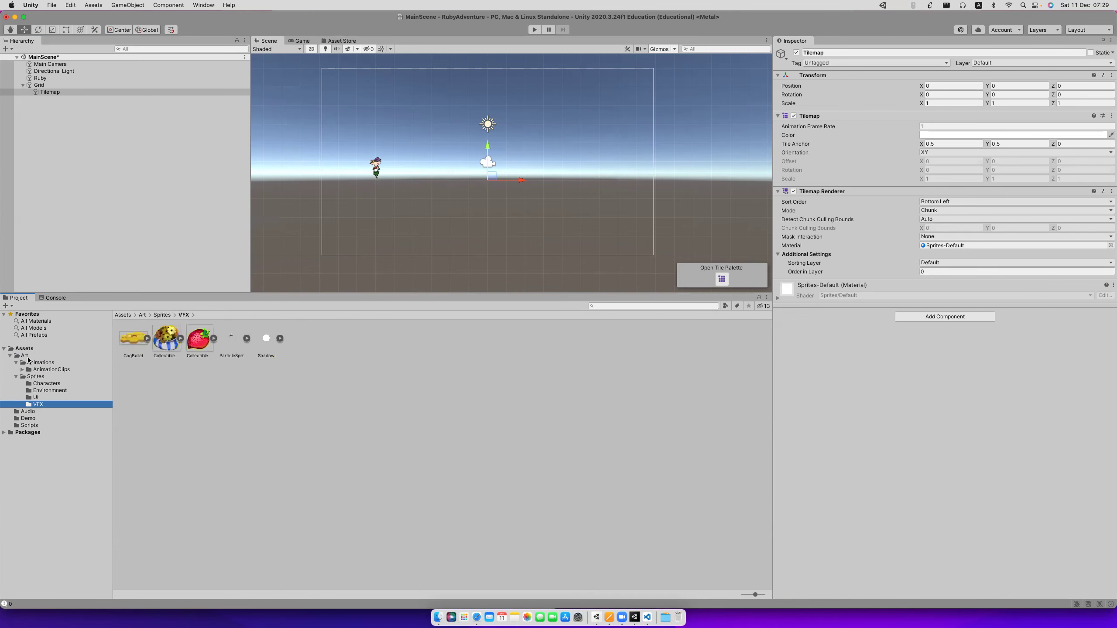
pyautogui.press('Up')
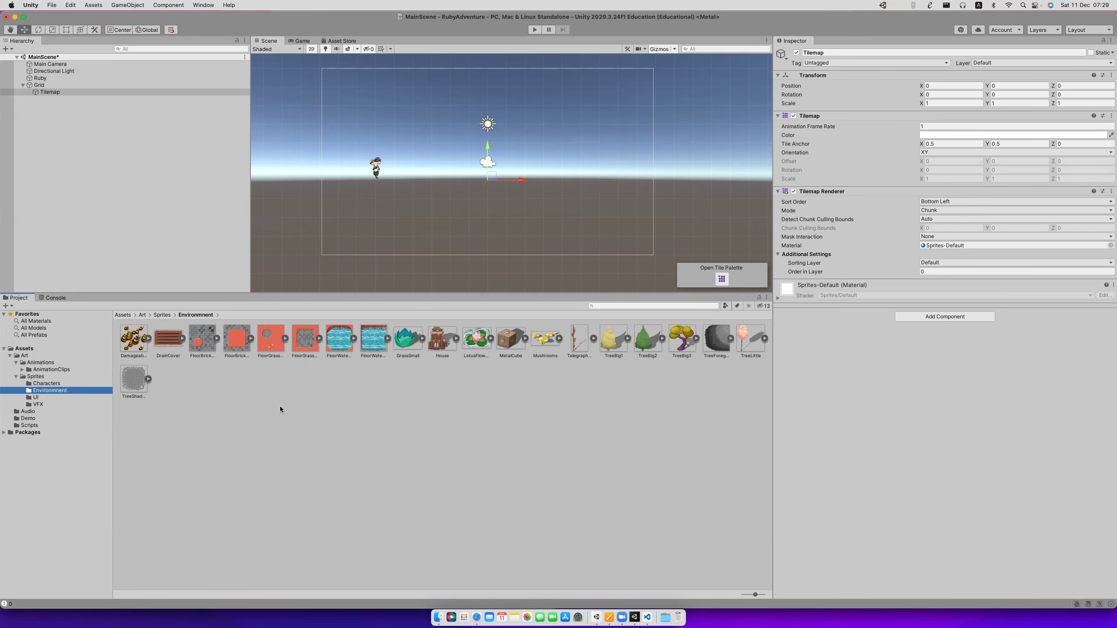
# Drag FirstTile.png from Finder into the Environment folder and select the imported asset.
pyautogui.press('super+Tab')
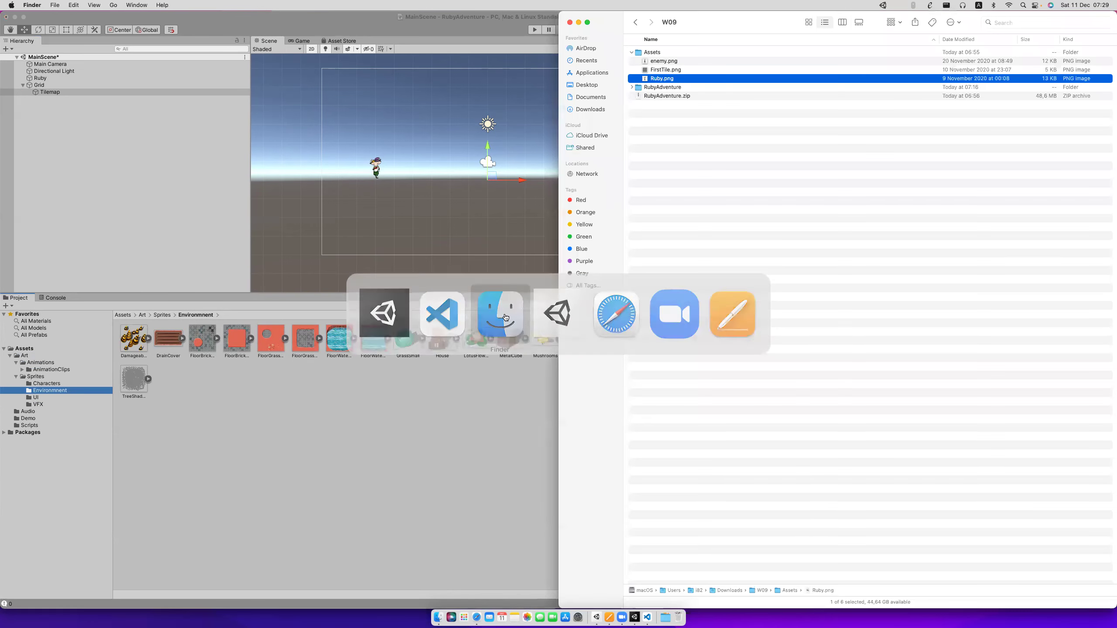
pyautogui.click(671, 71)
pyautogui.press('space')
pyautogui.press('space')
pyautogui.moveTo(671, 71); pyautogui.dragTo(293, 380)
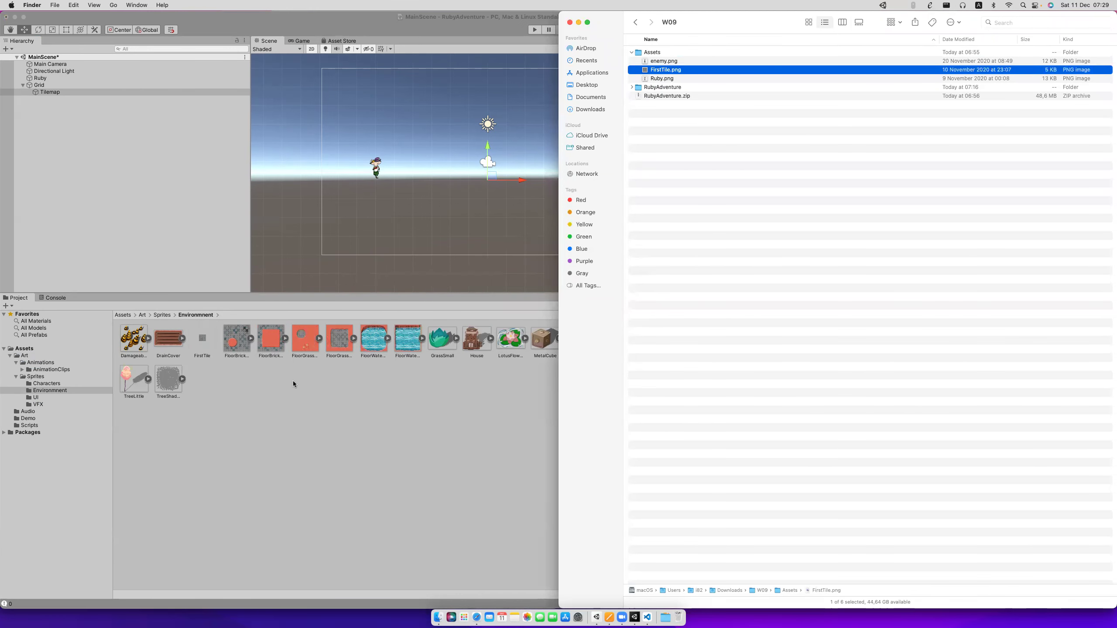
pyautogui.click(288, 374)
pyautogui.click(214, 345)
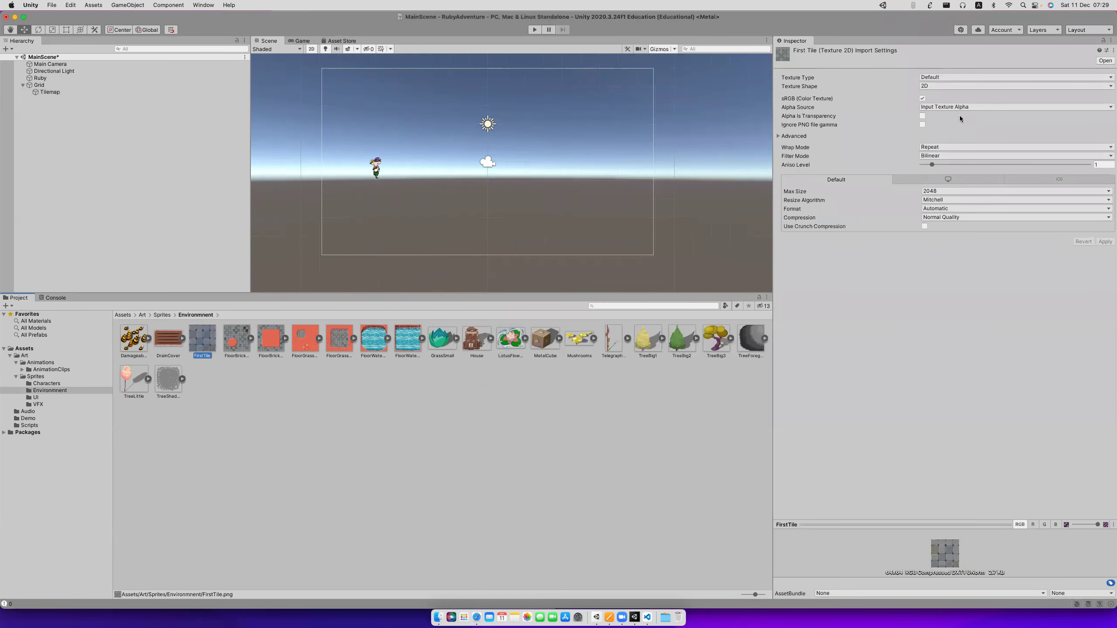
# Apply Sprite (2D and UI) as FirstTile's texture type, then select the Tilemap object.
pyautogui.click(938, 86)
pyautogui.click(938, 78)
pyautogui.click(938, 77)
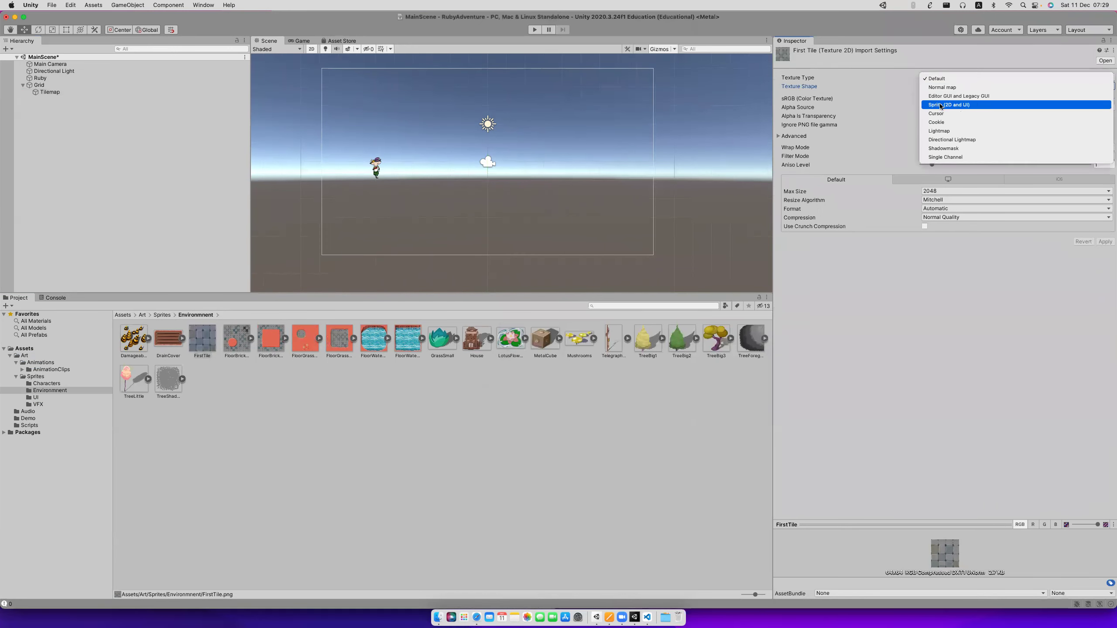
pyautogui.click(941, 105)
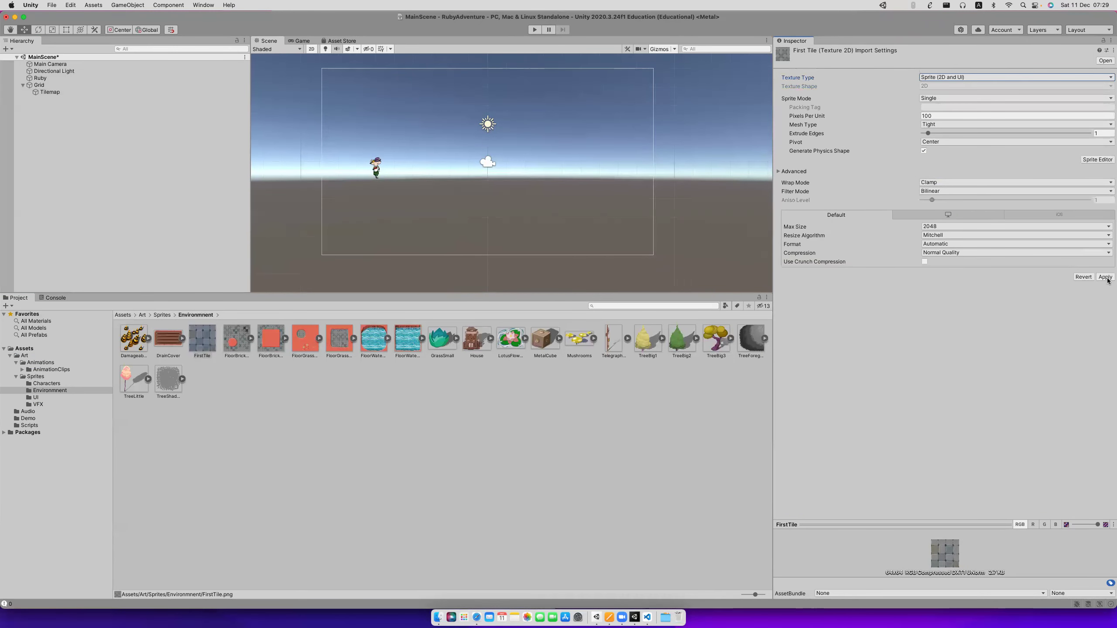
pyautogui.click(208, 344)
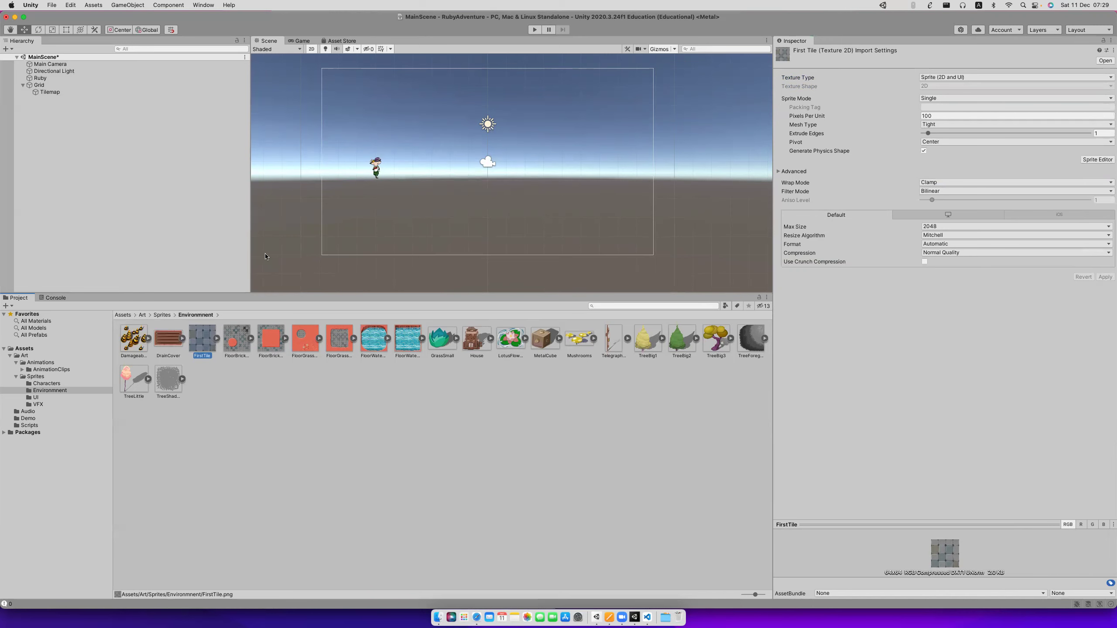
pyautogui.click(52, 93)
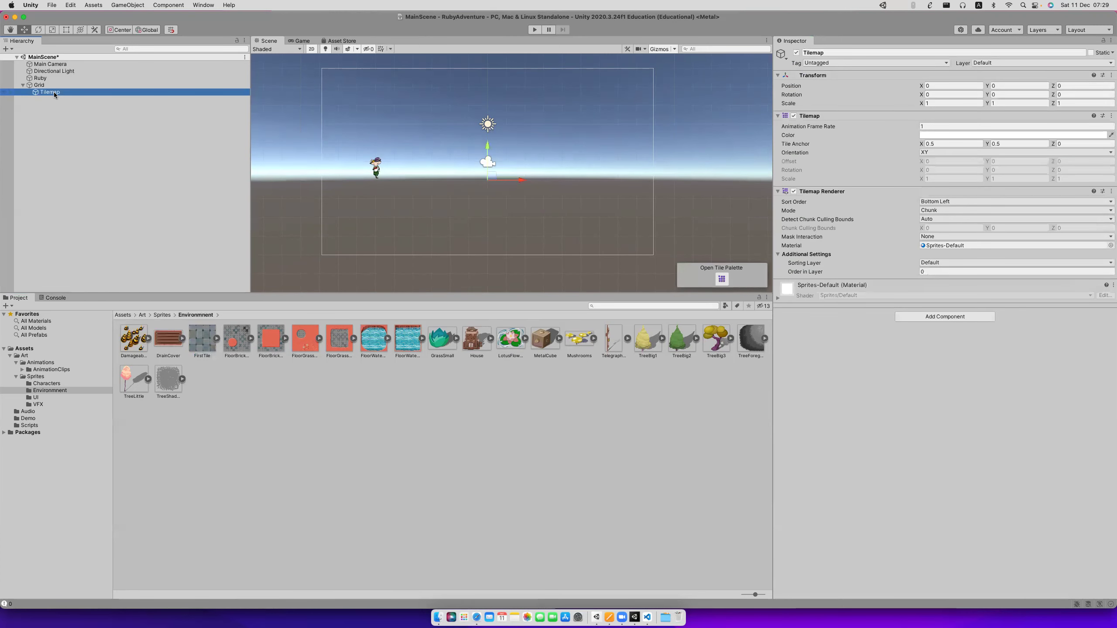
# Open the Tile Palette window via Window > 2D and dock it beside the Inspector.
pyautogui.doubleClick(54, 92)
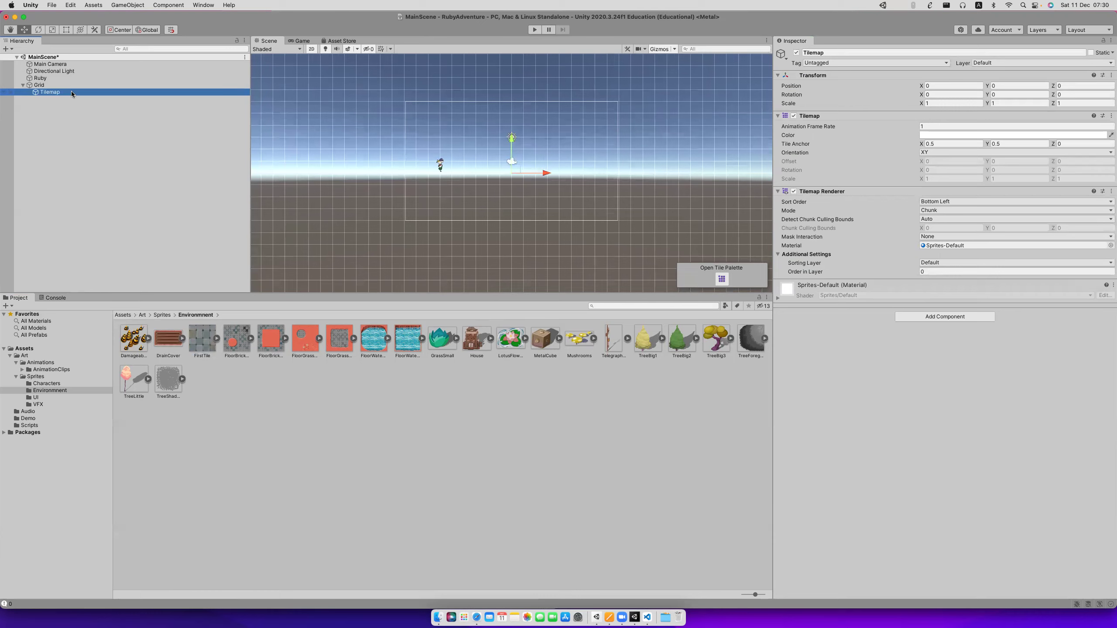
pyautogui.click(206, 5)
pyautogui.click(51, 103)
pyautogui.click(203, 5)
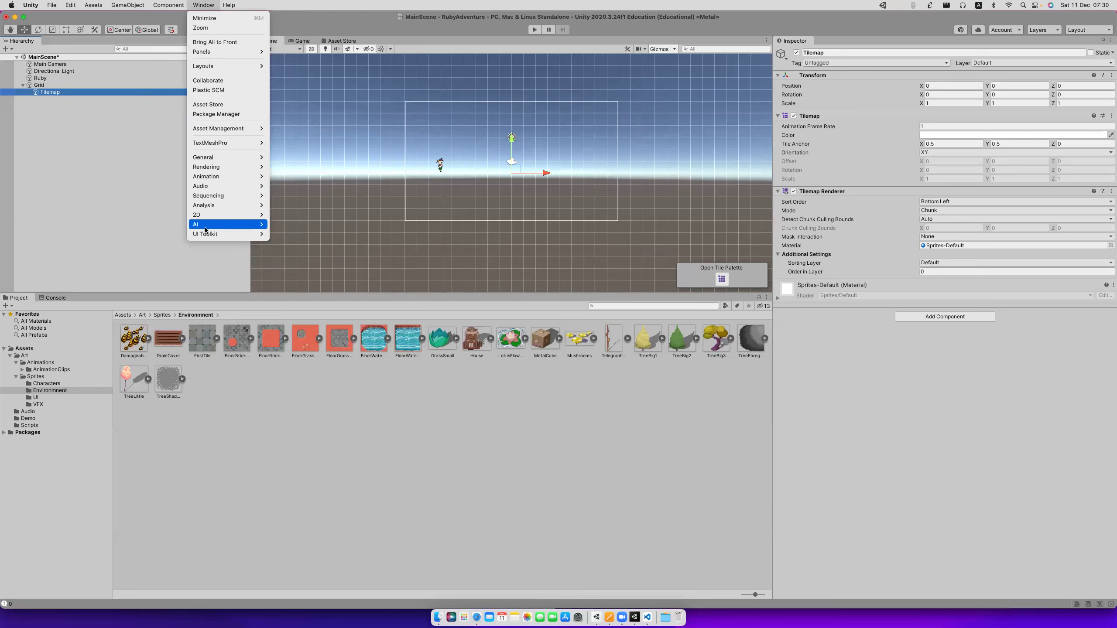
pyautogui.moveTo(216, 217)
pyautogui.click(288, 224)
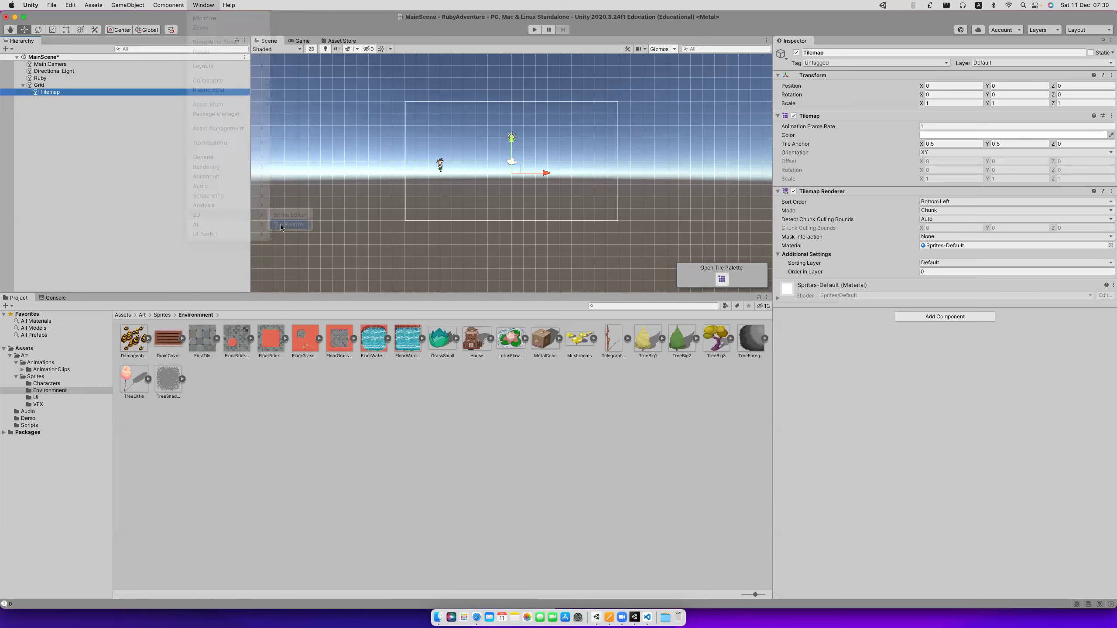
pyautogui.moveTo(310, 230); pyautogui.dragTo(841, 39)
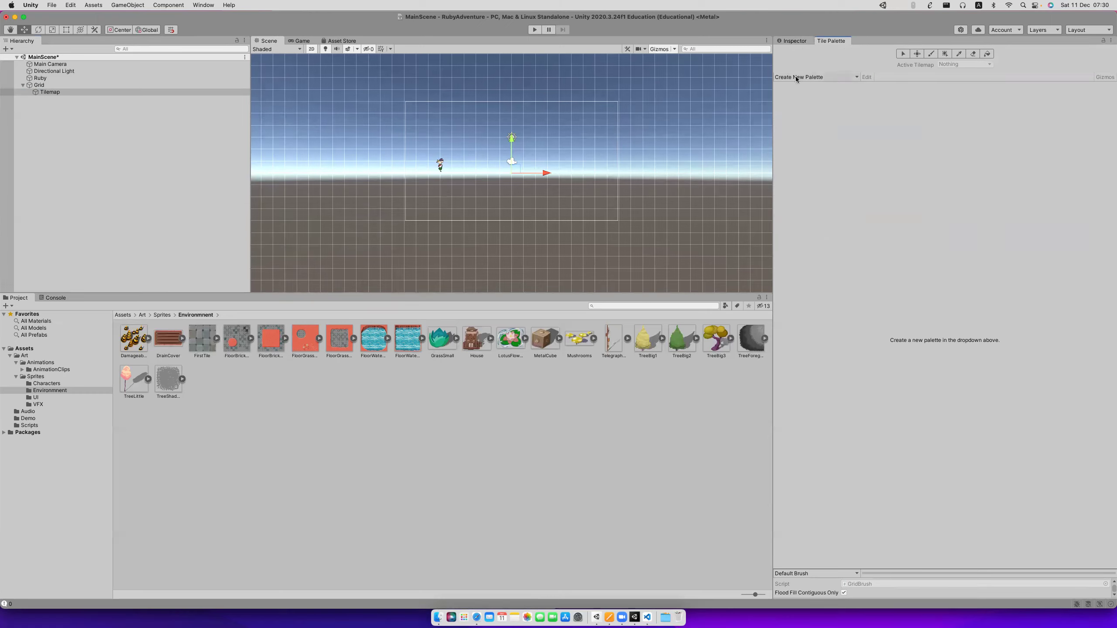
# Create a new tile palette named GamePalette.
pyautogui.click(817, 76)
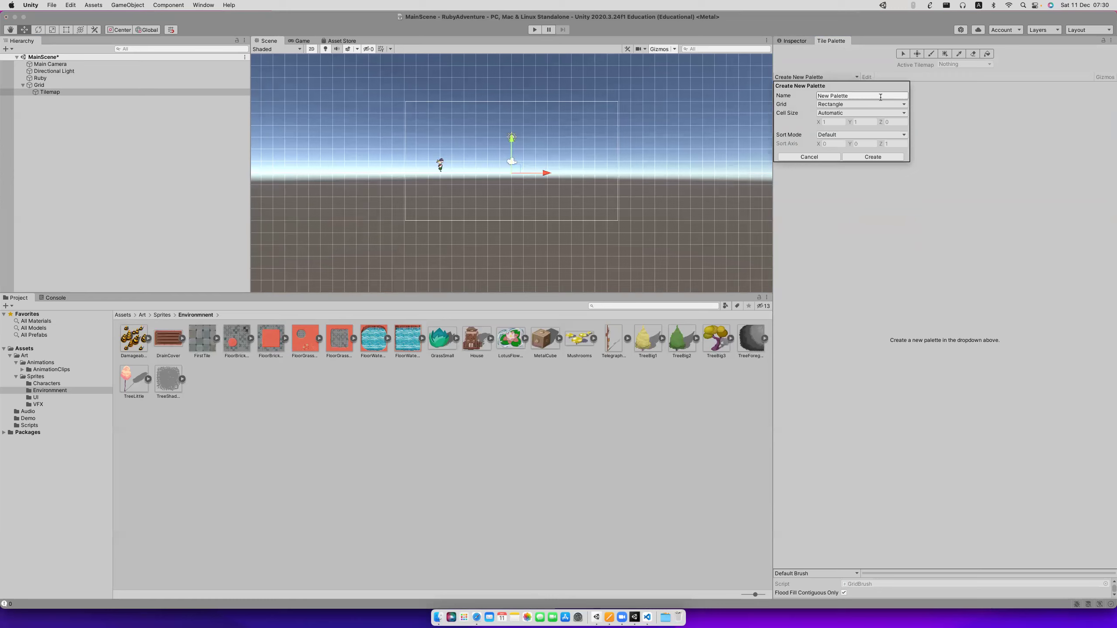
pyautogui.click(840, 96)
pyautogui.write('Game')
pyautogui.press('BackSpace')
pyautogui.press('BackSpace')
pyautogui.click(881, 161)
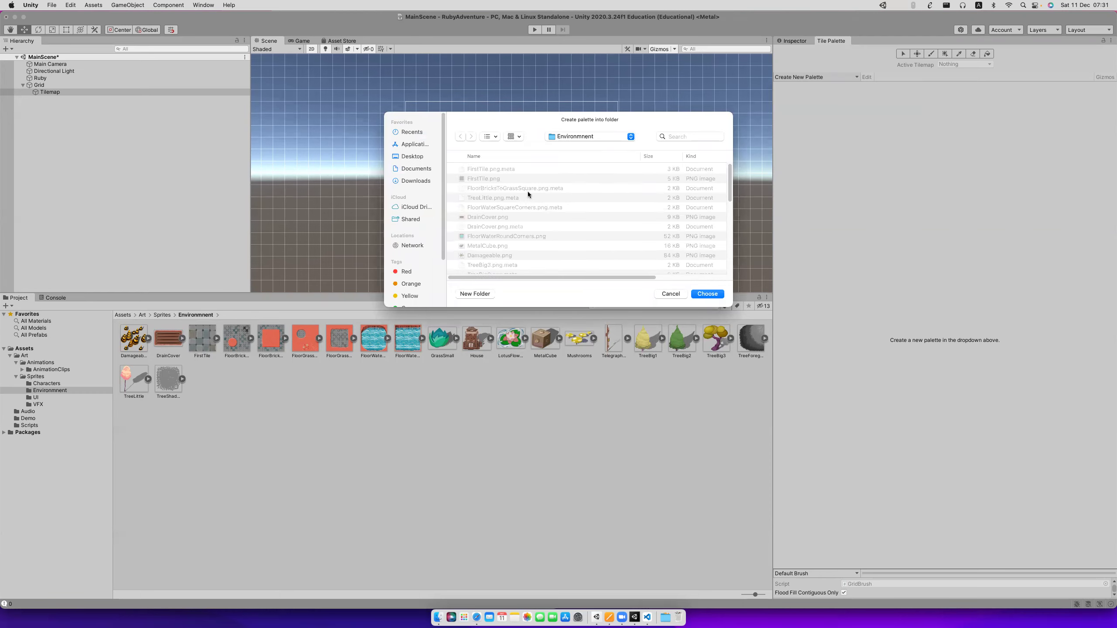
# Save GamePalette into a new Tiles folder created inside Art.
pyautogui.click(572, 137)
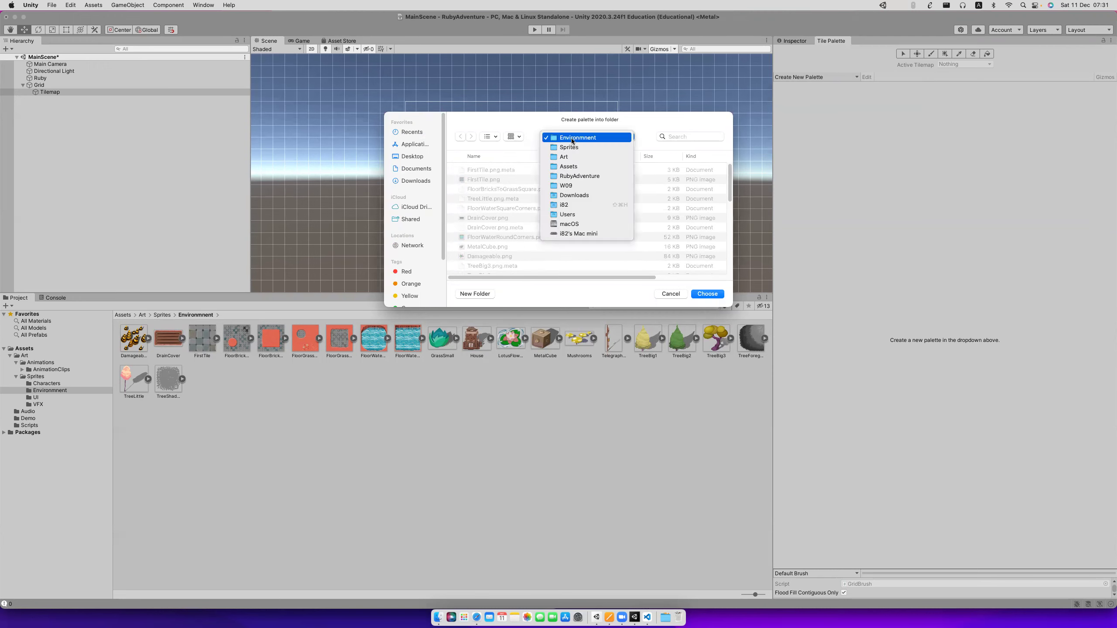
pyautogui.click(568, 156)
pyautogui.click(475, 293)
pyautogui.write('Tiles')
pyautogui.press('Return')
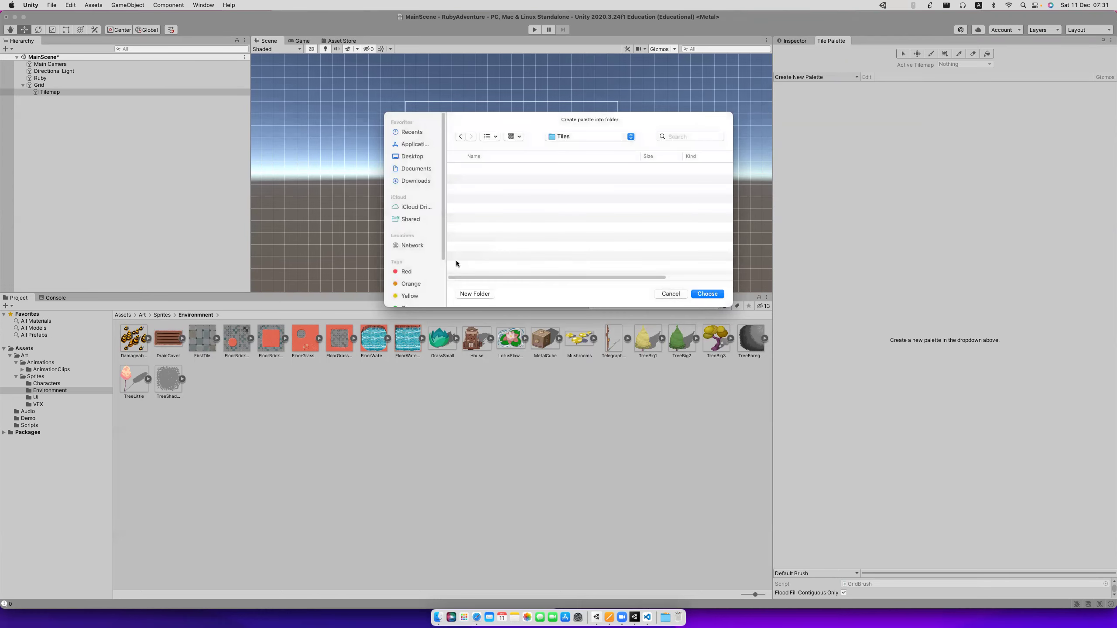
pyautogui.click(694, 295)
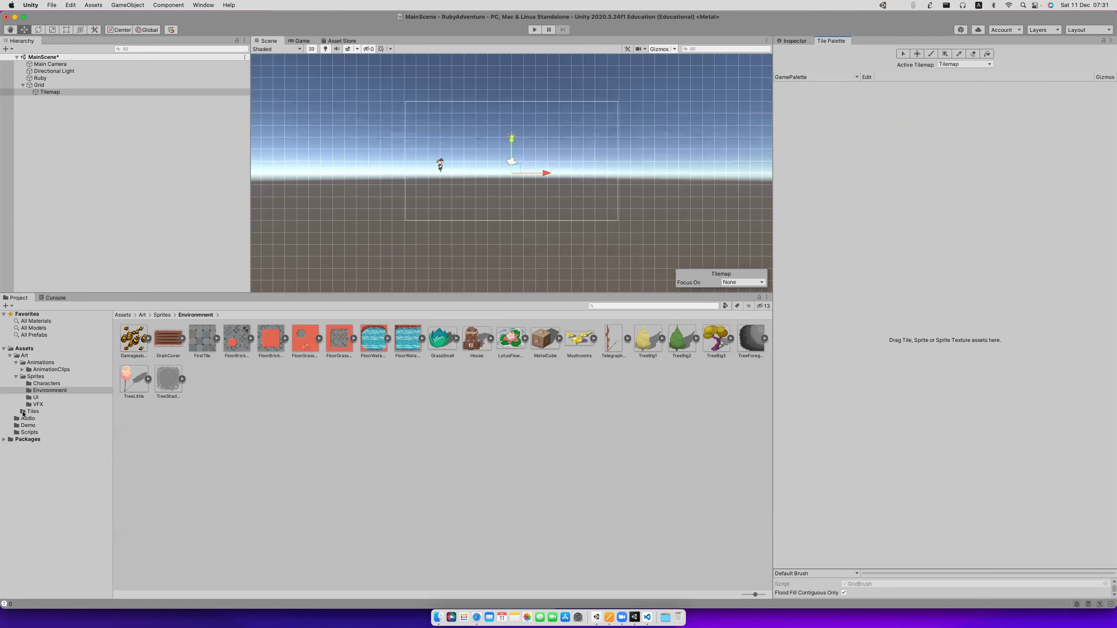
pyautogui.click(36, 413)
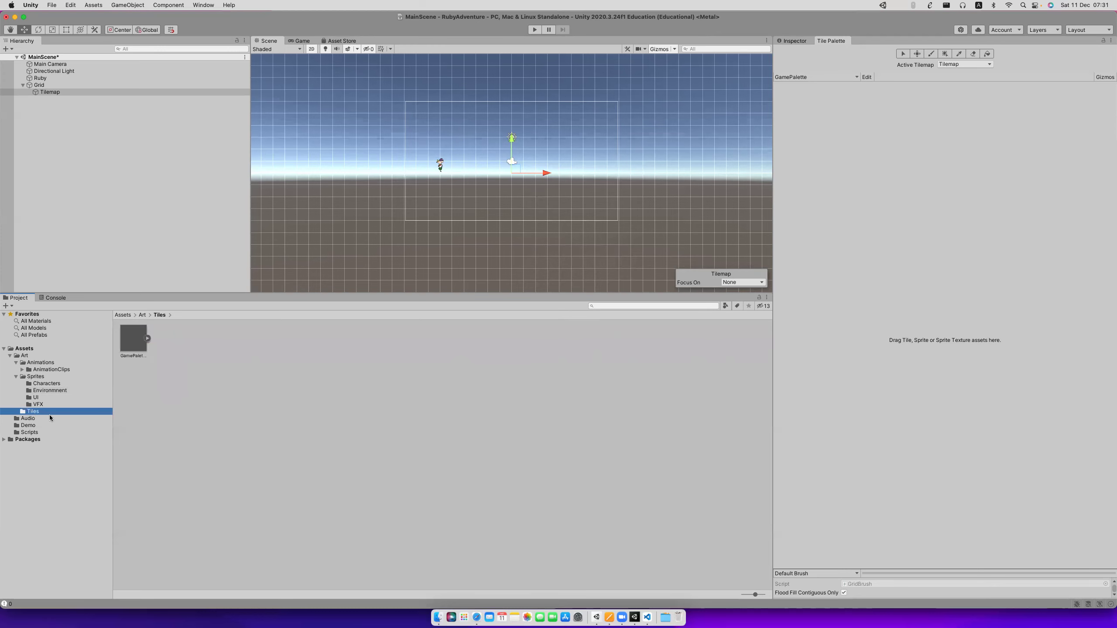
# Open GamePalette and drag the FirstTile sprite from Environment into the Tile Palette.
pyautogui.doubleClick(133, 337)
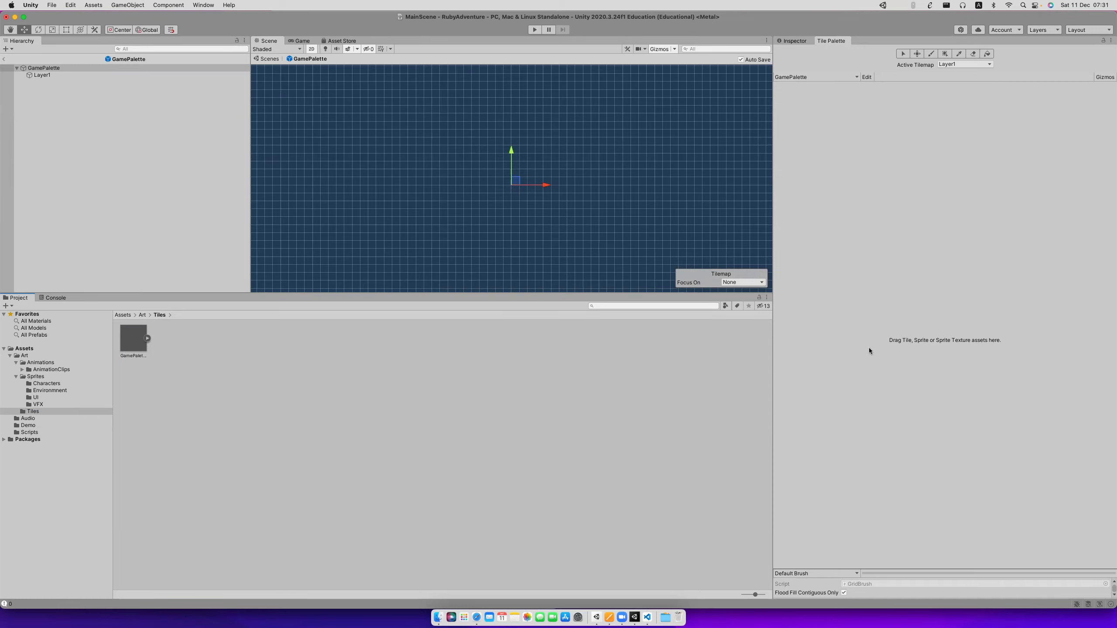
pyautogui.click(45, 390)
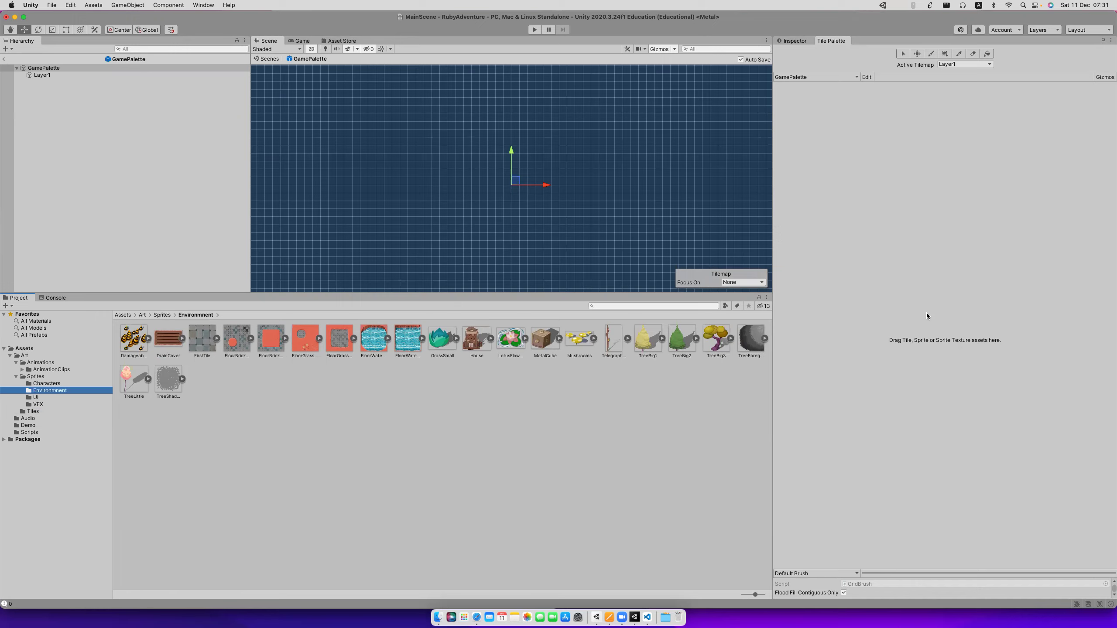
pyautogui.moveTo(205, 350); pyautogui.dragTo(996, 296)
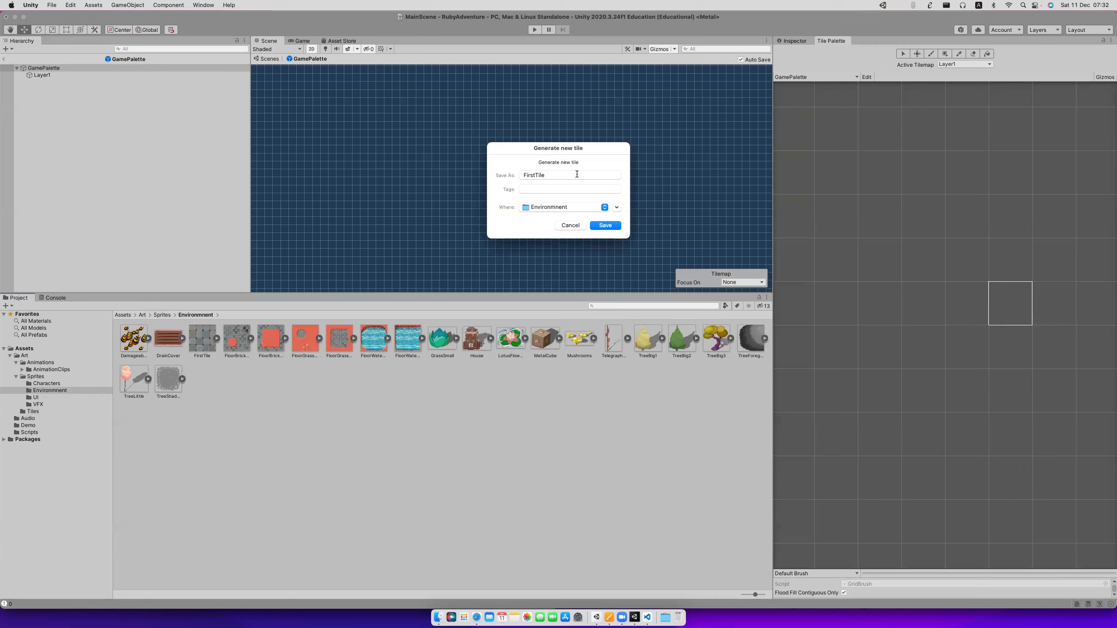
# Set the generated FirstTile tile's save location to Assets.
pyautogui.click(560, 174)
pyautogui.click(550, 207)
pyautogui.click(547, 227)
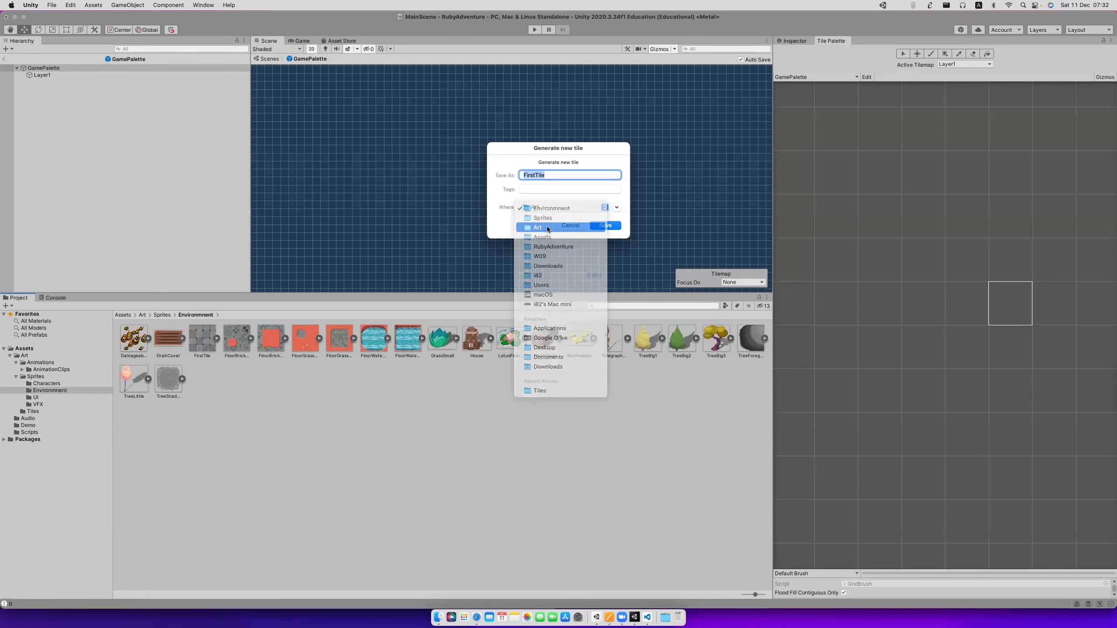
pyautogui.click(546, 210)
pyautogui.click(543, 216)
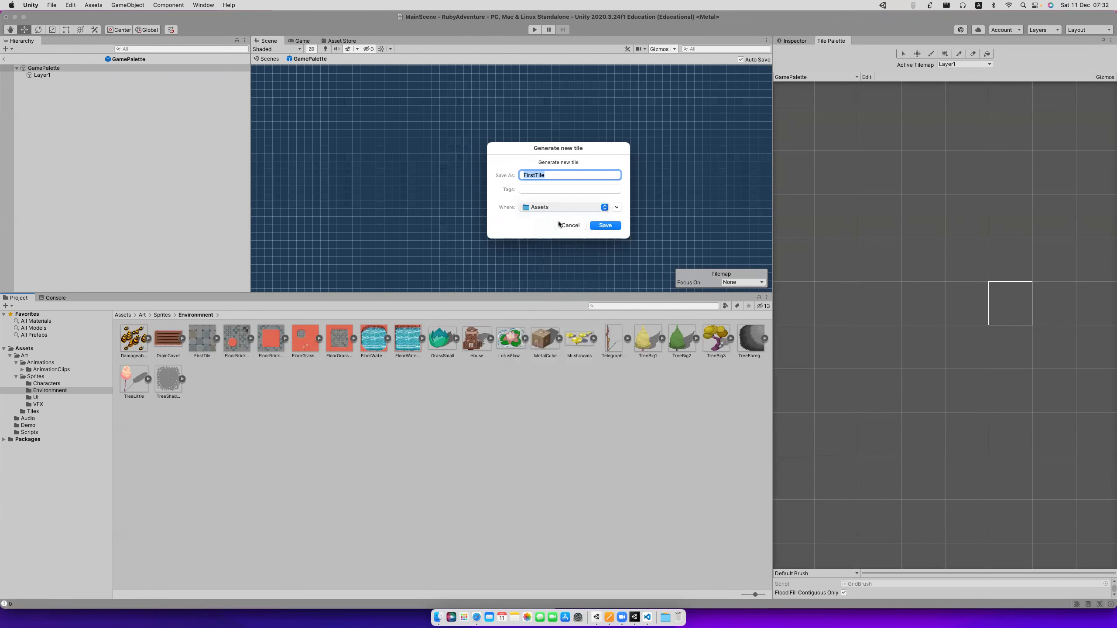
# Expand the save dialog and browse its folder columns.
pyautogui.click(616, 208)
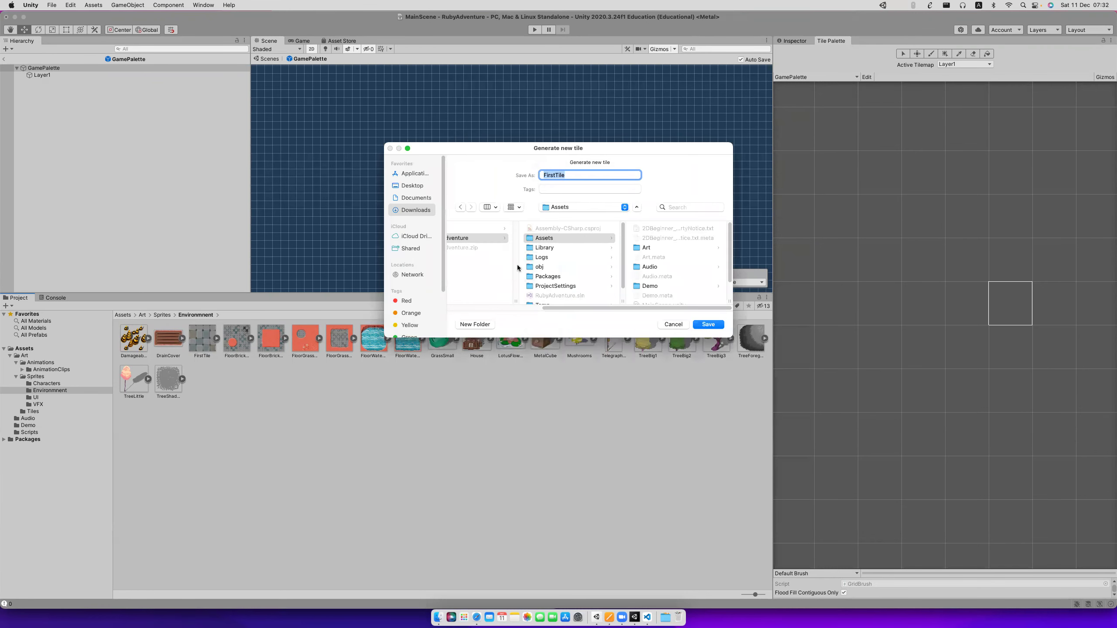
pyautogui.scroll(-2, 645, 281)
pyautogui.scroll(2, 646, 286)
pyautogui.scroll(-3, 645, 286)
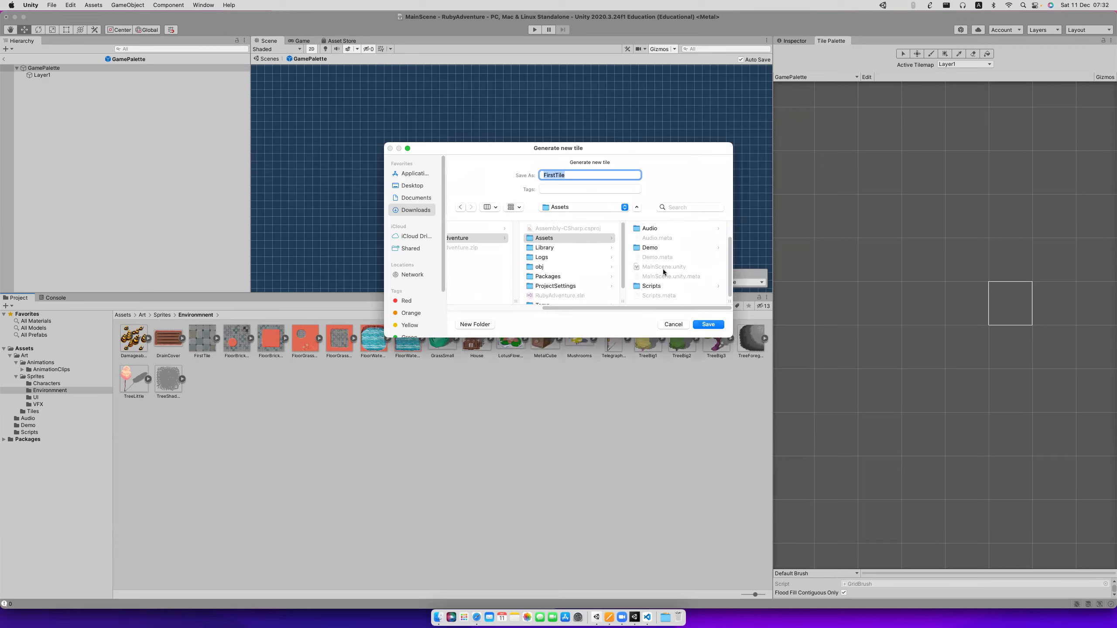
pyautogui.scroll(3, 663, 270)
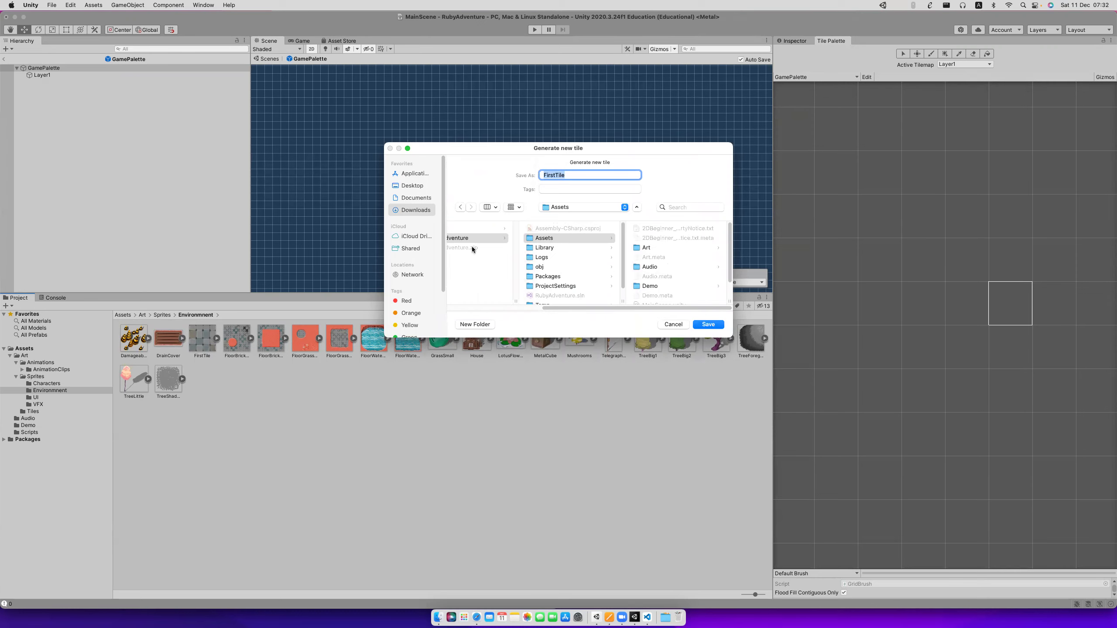
pyautogui.scroll(-2, 547, 266)
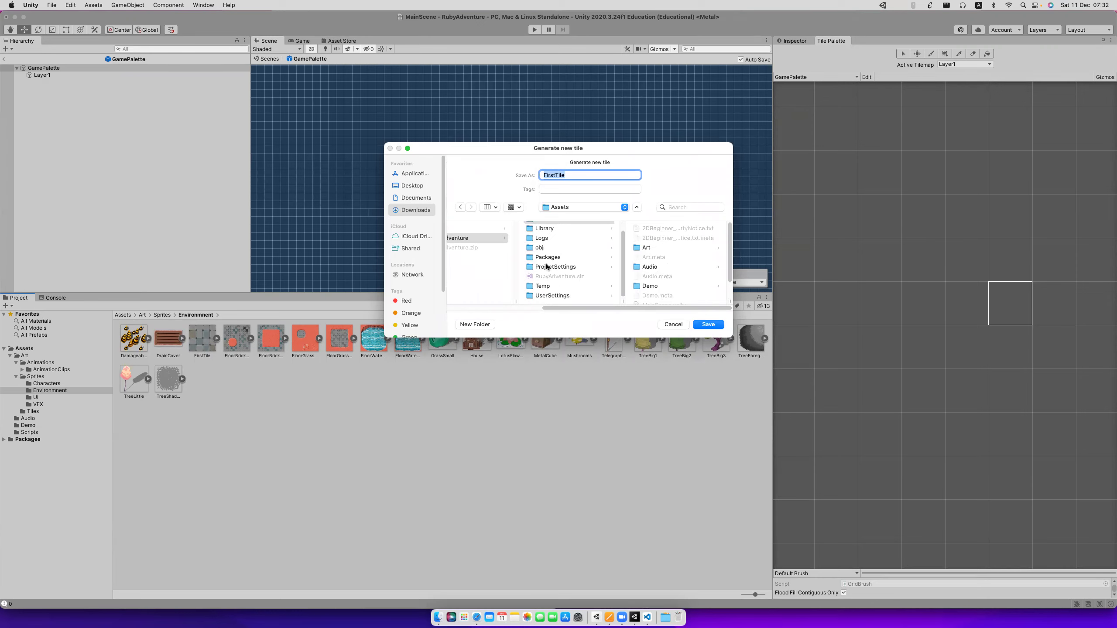
pyautogui.scroll(2, 558, 273)
pyautogui.scroll(-2, 572, 281)
# Save the FirstTile tile and move FirstTile.asset from Assets into Art/Tiles.
pyautogui.click(707, 326)
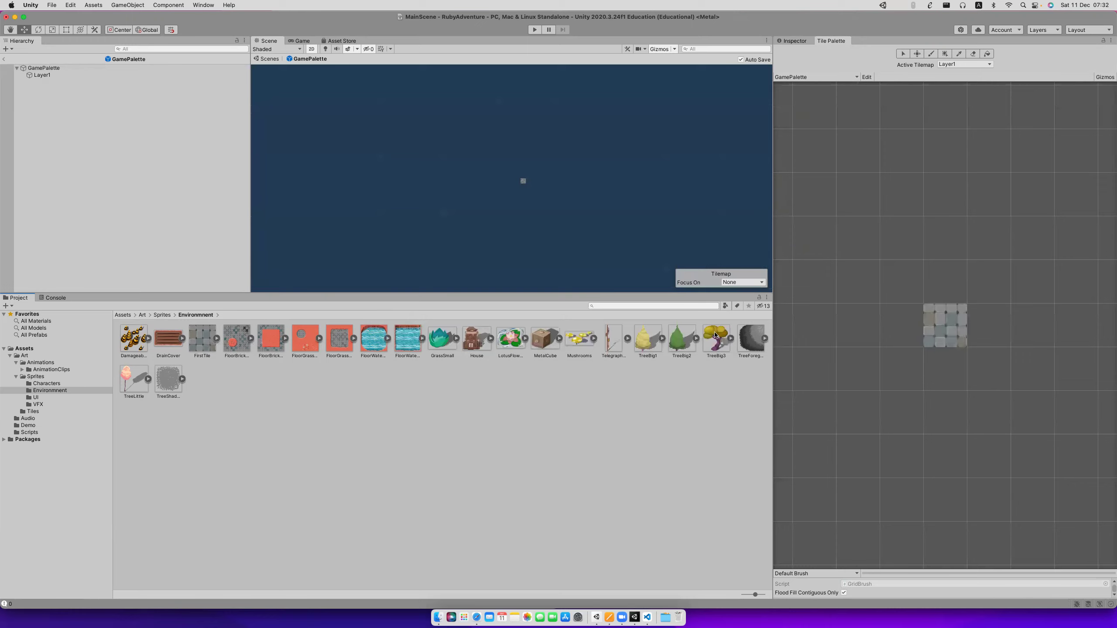
pyautogui.click(43, 377)
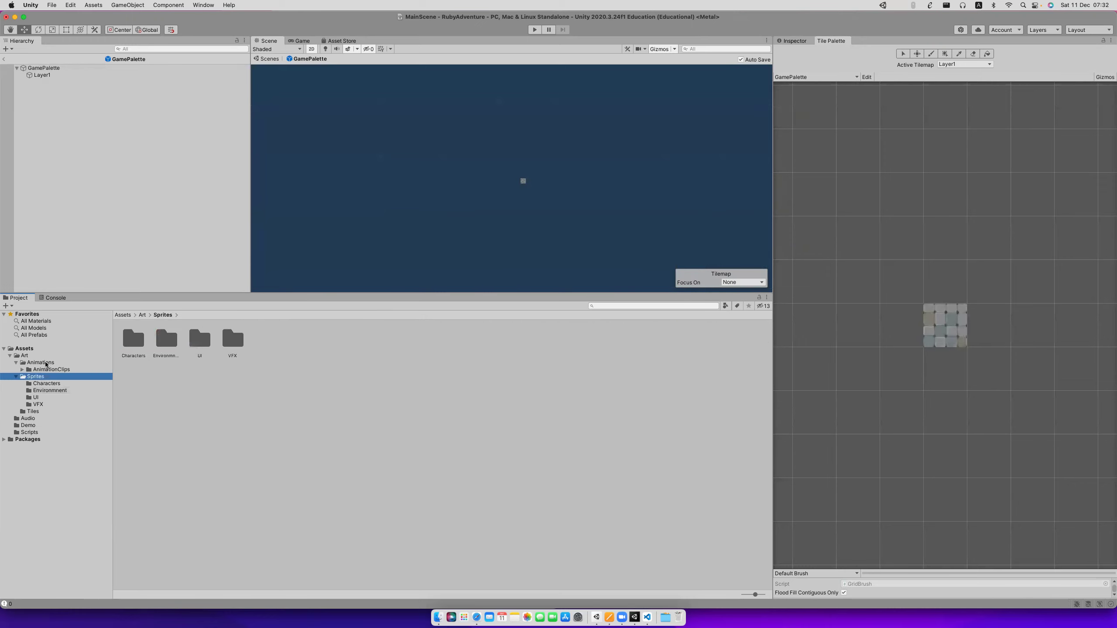
pyautogui.click(36, 356)
pyautogui.click(24, 349)
pyautogui.click(267, 340)
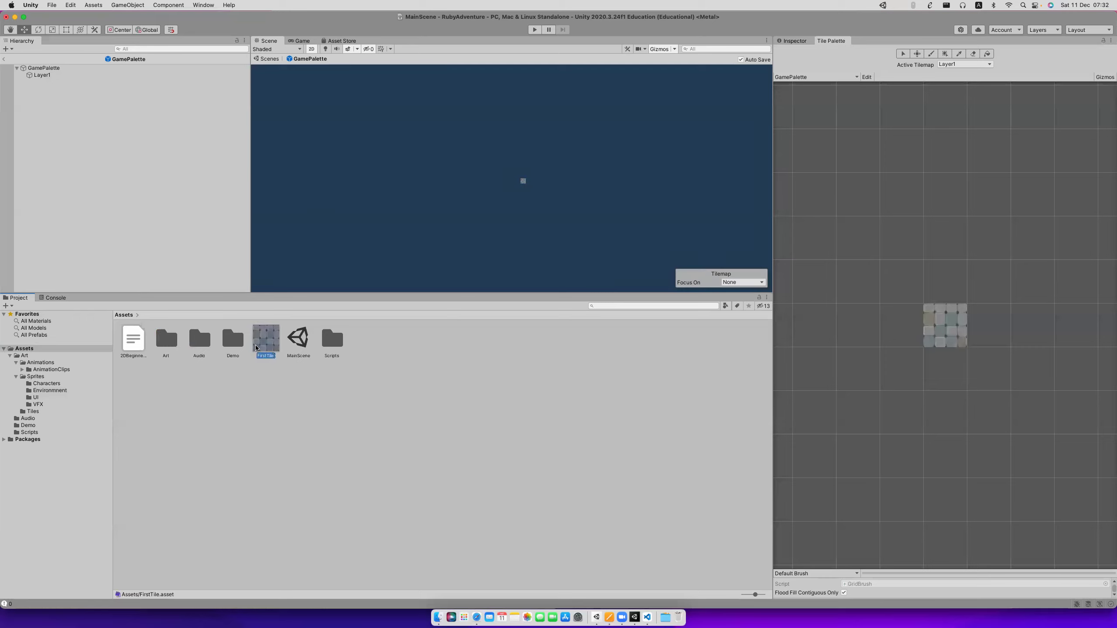
pyautogui.moveTo(264, 337); pyautogui.dragTo(32, 414)
pyautogui.click(33, 412)
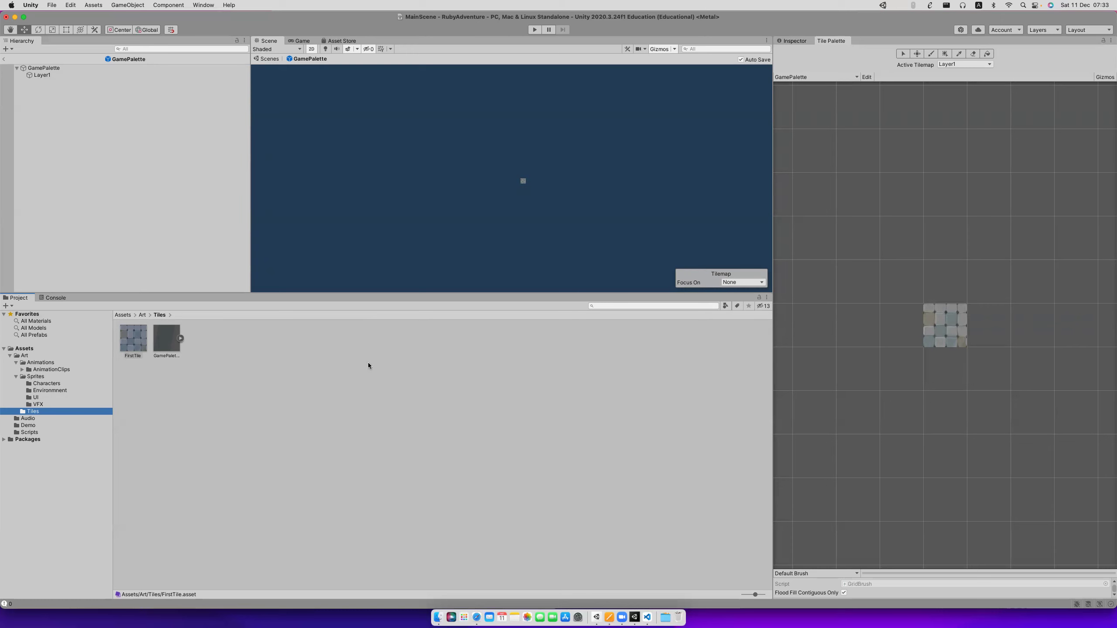
# Open GamePalette and zoom in on the FirstTile tile.
pyautogui.doubleClick(159, 347)
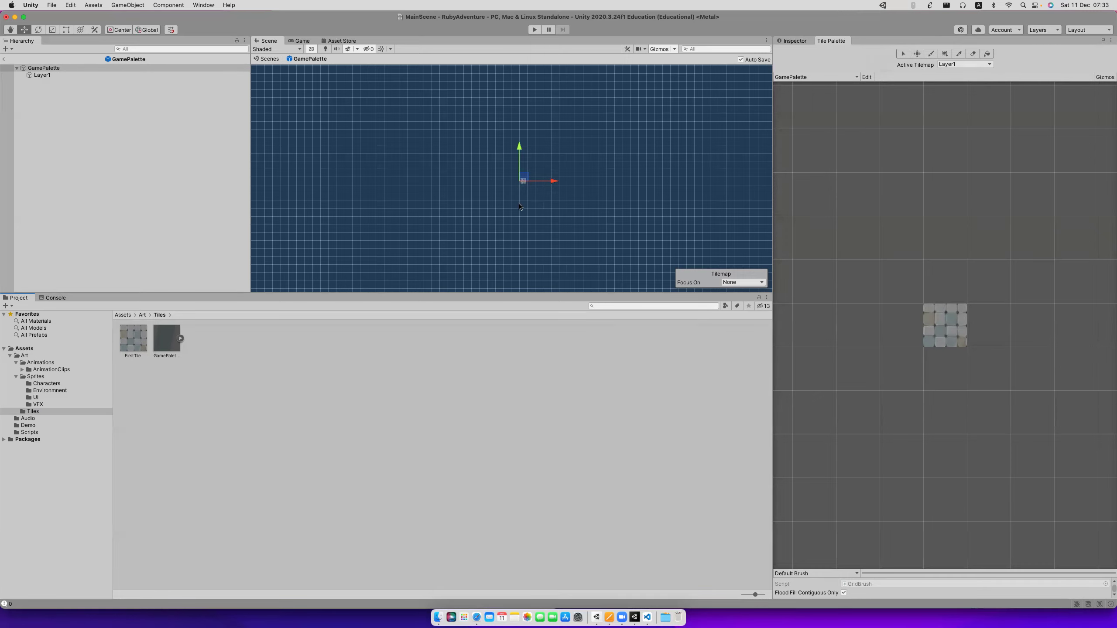
pyautogui.scroll(3, 540, 184)
pyautogui.scroll(3, 541, 184)
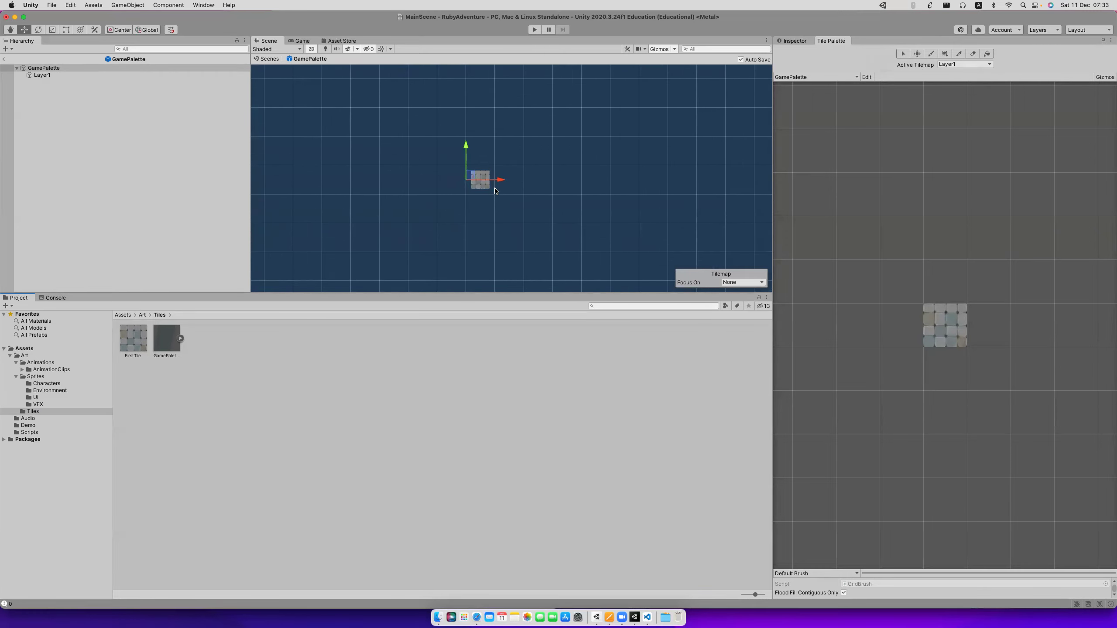
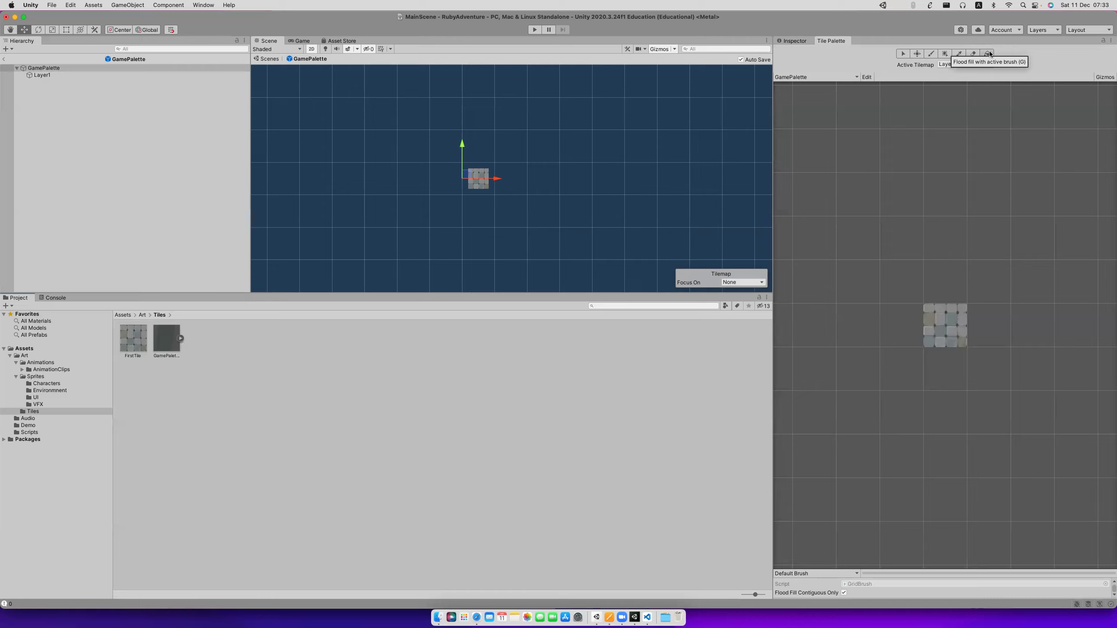
# Paint FirstTile tiles on Layer1: a square outline, a column above it, and a larger surrounding outline.
pyautogui.click(951, 328)
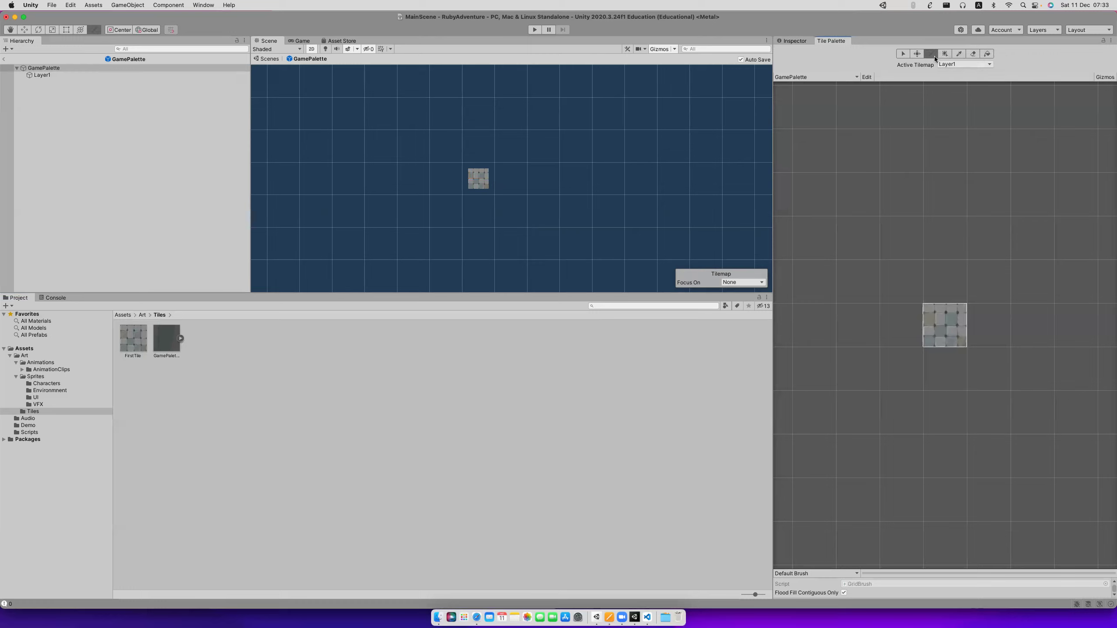
pyautogui.moveTo(413, 147)
pyautogui.mouseDown()
pyautogui.moveTo(576, 244)
pyautogui.moveTo(543, 146)
pyautogui.moveTo(576, 146)
pyautogui.moveTo(468, 178)
pyautogui.moveTo(446, 211)
pyautogui.mouseUp()
pyautogui.scroll(-5, 462, 203)
pyautogui.scroll(-3, 462, 204)
pyautogui.moveTo(430, 160); pyautogui.dragTo(430, 135)
pyautogui.moveTo(428, 181)
pyautogui.mouseDown()
pyautogui.moveTo(577, 259)
pyautogui.moveTo(537, 128)
pyautogui.moveTo(433, 129)
pyautogui.moveTo(440, 240)
pyautogui.moveTo(506, 247)
pyautogui.moveTo(466, 242)
pyautogui.moveTo(505, 229)
pyautogui.moveTo(482, 216)
pyautogui.moveTo(557, 226)
pyautogui.moveTo(571, 210)
pyautogui.moveTo(546, 245)
pyautogui.moveTo(558, 251)
pyautogui.moveTo(452, 233)
pyautogui.moveTo(448, 248)
pyautogui.moveTo(436, 134)
pyautogui.moveTo(442, 154)
pyautogui.mouseUp()
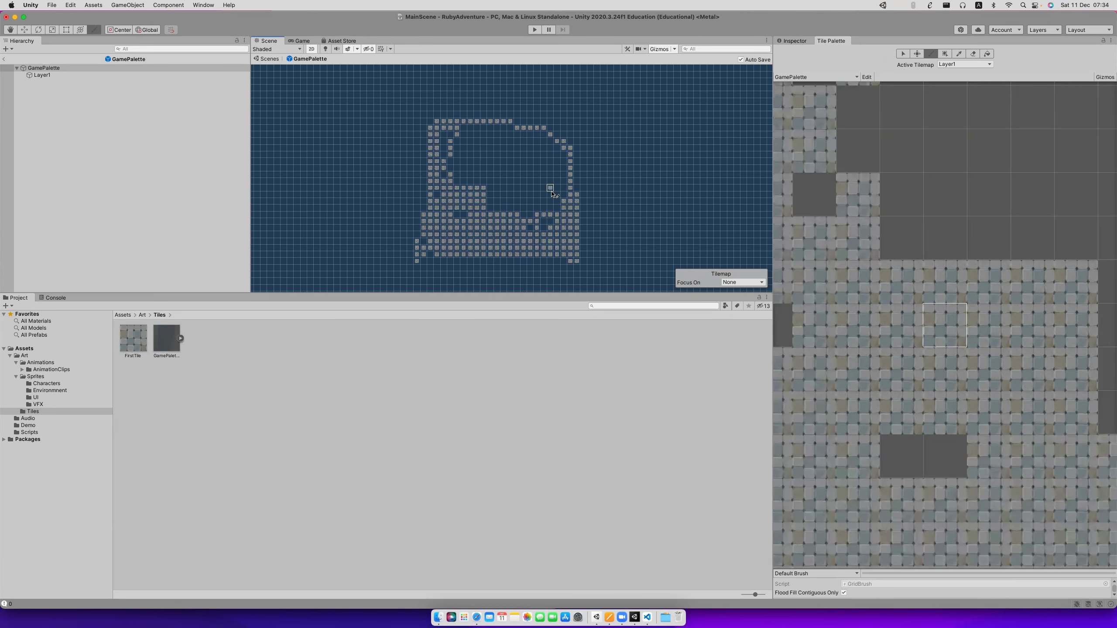
# Select the grid cells covering the painted tile outline.
pyautogui.click(902, 53)
pyautogui.moveTo(414, 118)
pyautogui.mouseDown()
pyautogui.moveTo(555, 218)
pyautogui.moveTo(583, 263)
pyautogui.mouseUp()
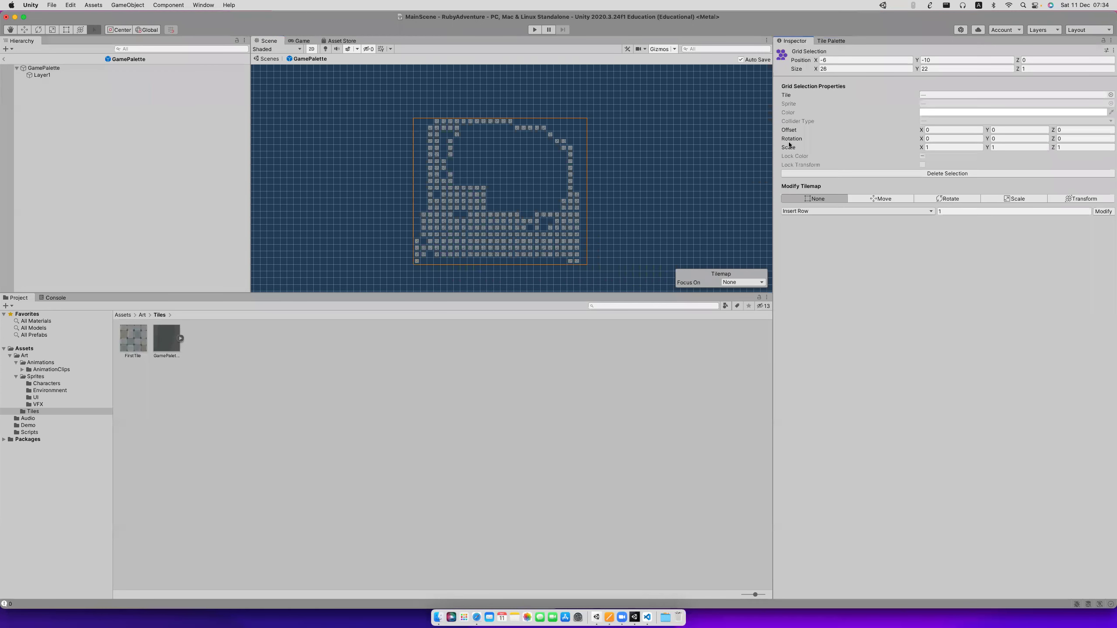
pyautogui.click(828, 41)
# Flood-fill each empty gap inside the outline until the block is solid FirstTile.
pyautogui.click(986, 53)
pyautogui.click(497, 156)
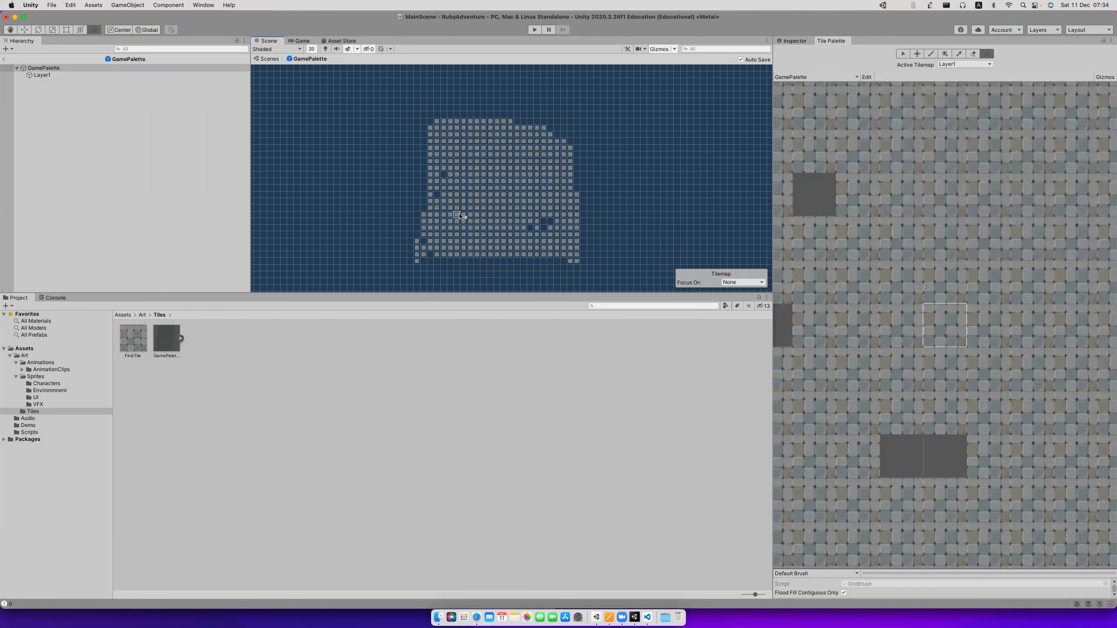
pyautogui.click(536, 224)
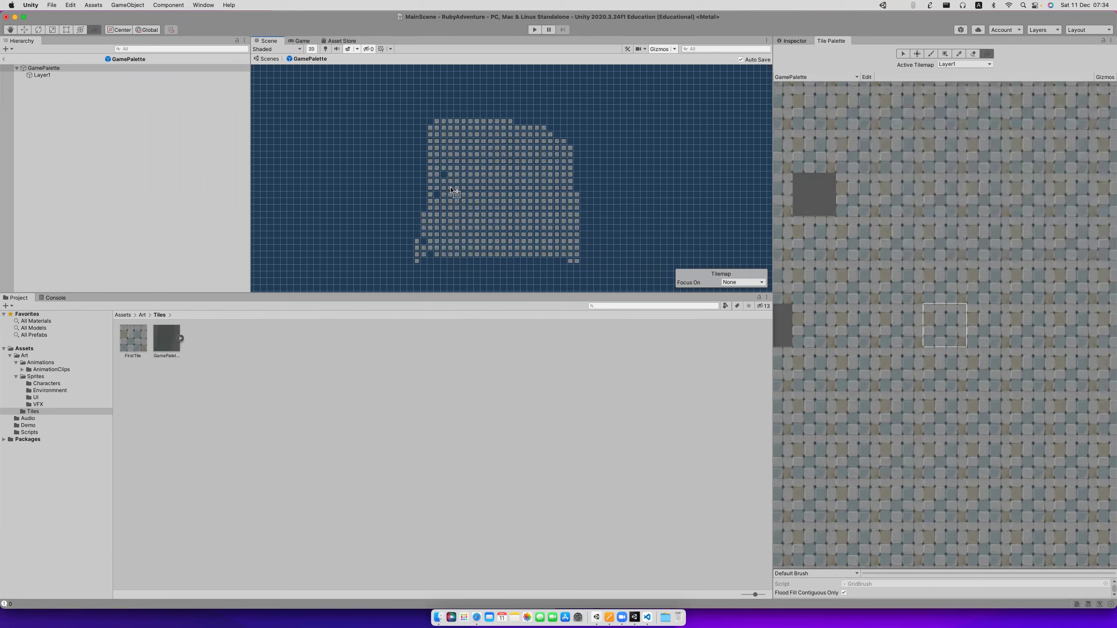
pyautogui.click(439, 195)
pyautogui.click(577, 191)
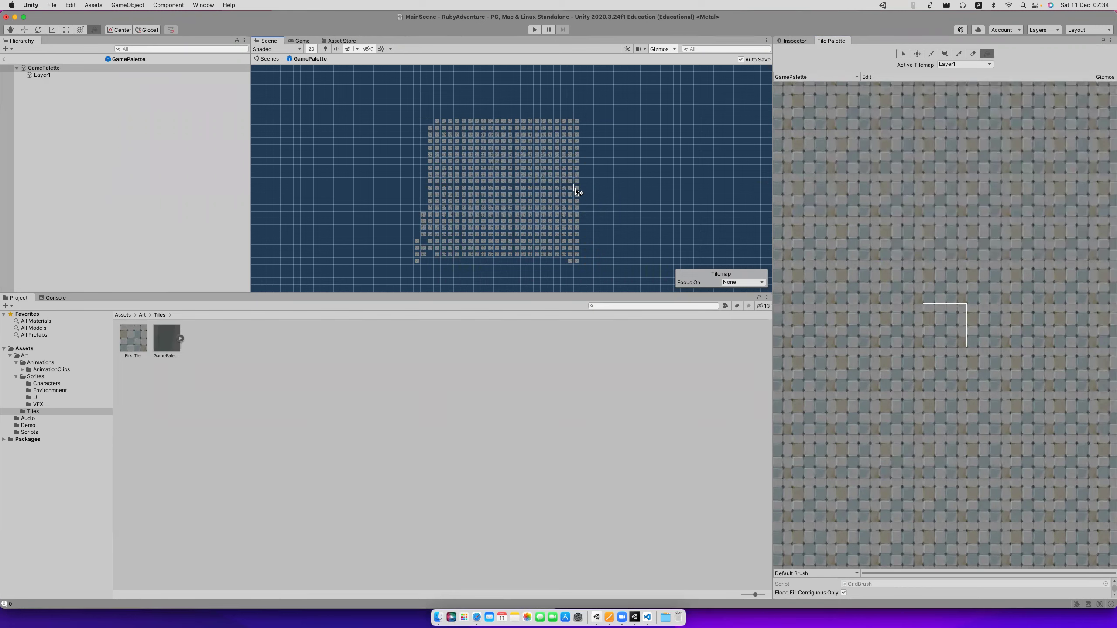
pyautogui.click(424, 122)
pyautogui.click(429, 255)
pyautogui.click(426, 247)
pyautogui.scroll(3, 579, 215)
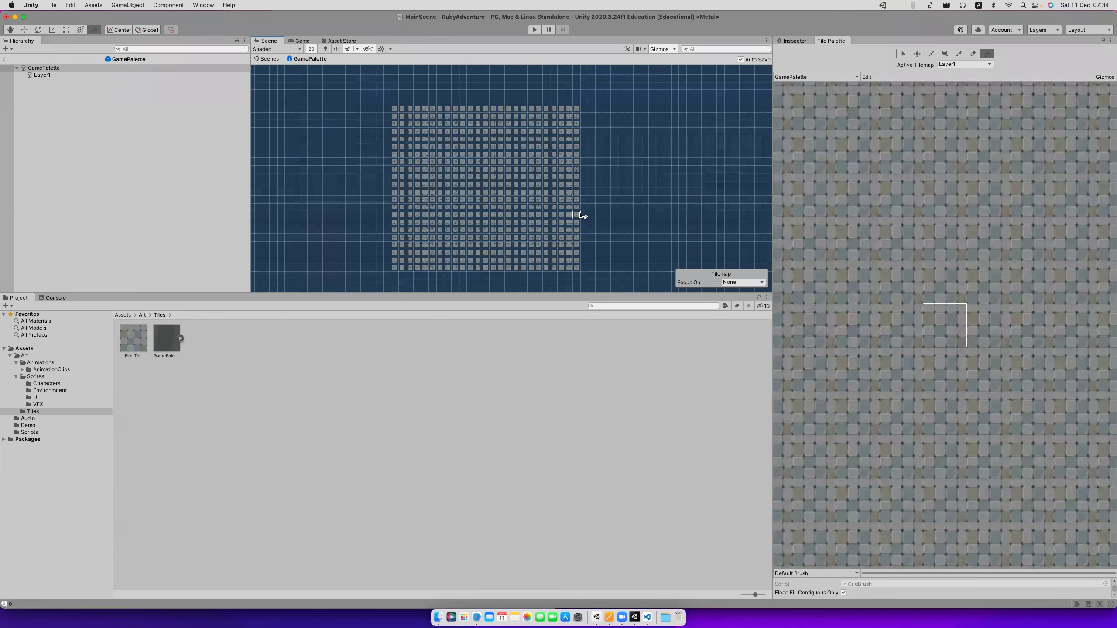
pyautogui.scroll(-5, 922, 207)
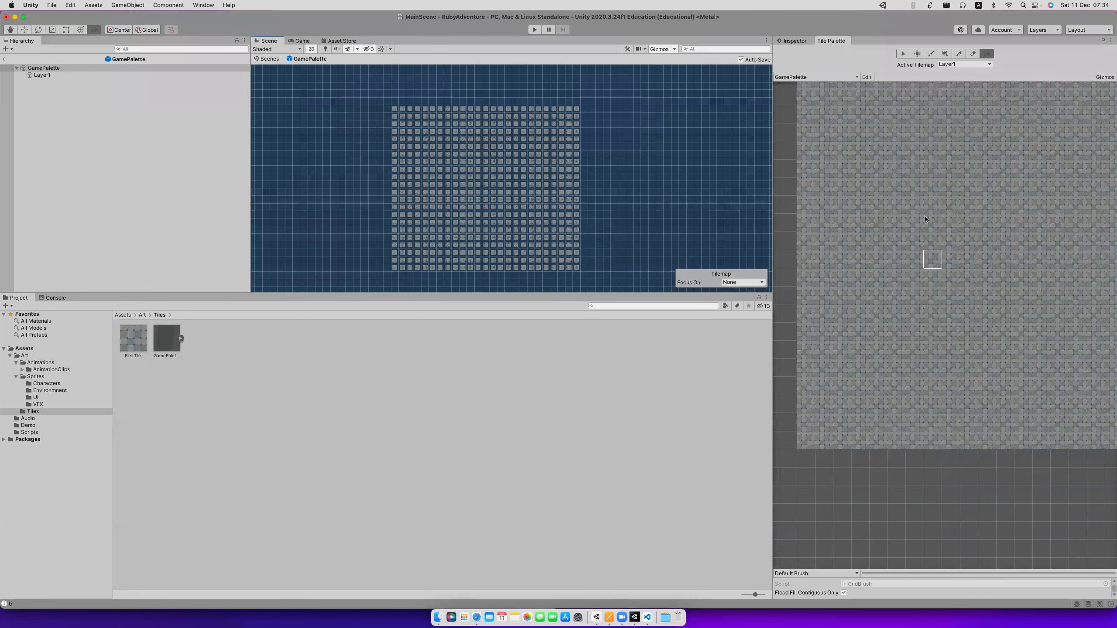
pyautogui.scroll(-3, 926, 216)
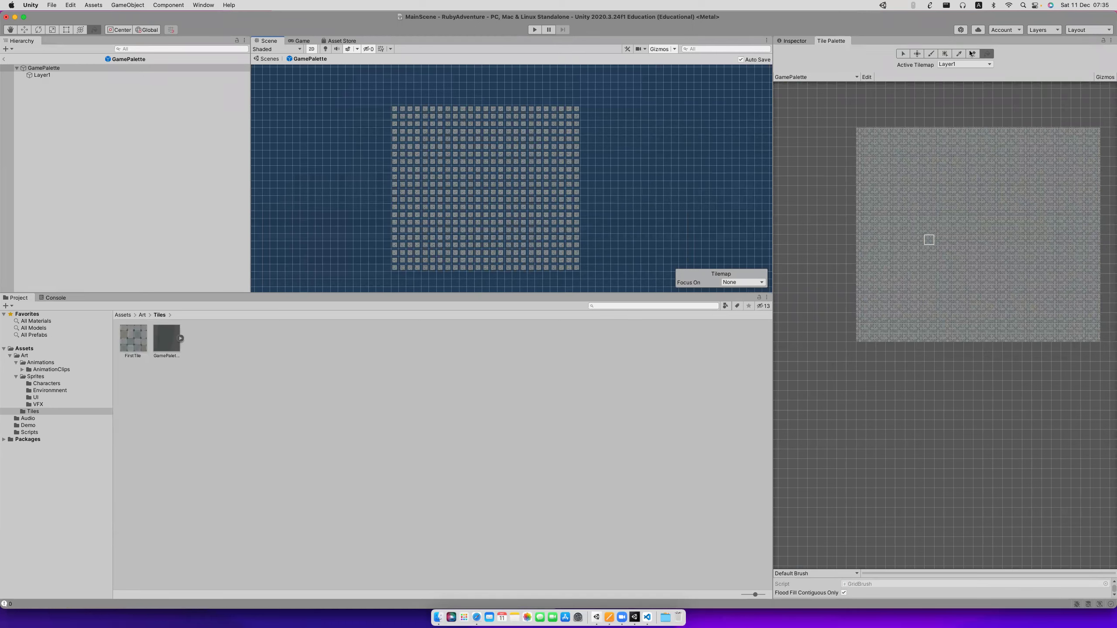
pyautogui.click(333, 264)
pyautogui.press('super+z')
pyautogui.press('super+z')
# Erase the left column and a diagonal path of tiles, then select the left tile columns.
pyautogui.click(973, 53)
pyautogui.moveTo(395, 109)
pyautogui.mouseDown()
pyautogui.moveTo(433, 262)
pyautogui.moveTo(418, 269)
pyautogui.moveTo(486, 276)
pyautogui.mouseUp()
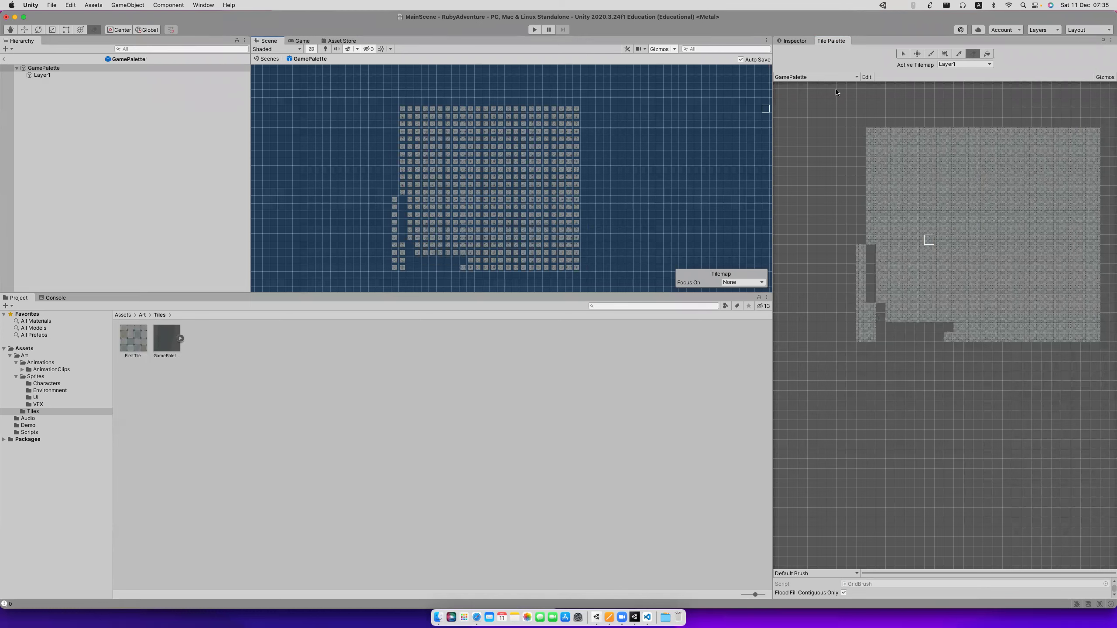
pyautogui.click(903, 53)
pyautogui.moveTo(395, 109)
pyautogui.mouseDown()
pyautogui.moveTo(441, 275)
pyautogui.moveTo(549, 271)
pyautogui.mouseUp()
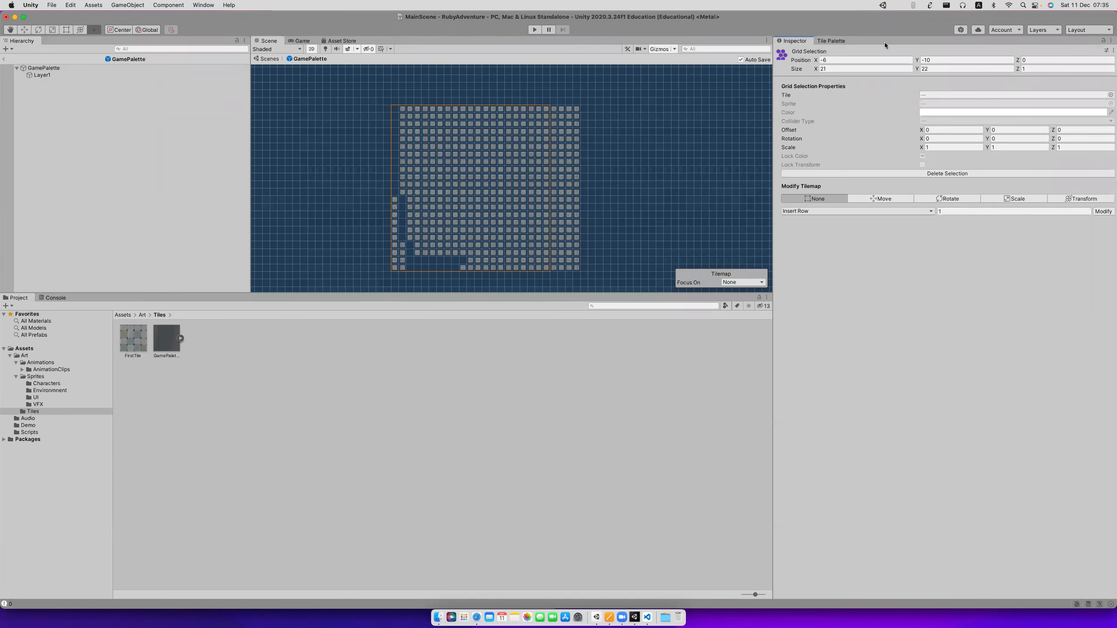
pyautogui.click(830, 41)
# Erase the remaining curve and stray tiles, then flood-fill with an empty brush to clear the grid.
pyautogui.click(972, 53)
pyautogui.moveTo(533, 162)
pyautogui.mouseDown()
pyautogui.moveTo(435, 124)
pyautogui.moveTo(396, 266)
pyautogui.mouseUp()
pyautogui.moveTo(403, 218)
pyautogui.mouseDown()
pyautogui.moveTo(394, 200)
pyautogui.moveTo(390, 260)
pyautogui.moveTo(571, 275)
pyautogui.moveTo(577, 264)
pyautogui.moveTo(499, 266)
pyautogui.moveTo(536, 267)
pyautogui.mouseUp()
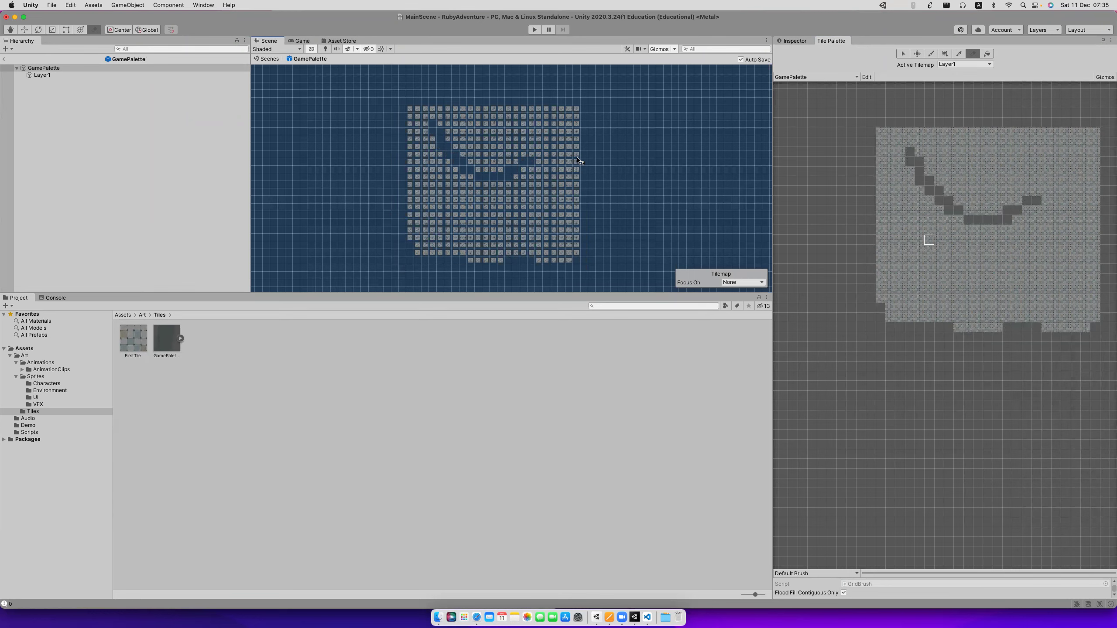
pyautogui.press('b')
pyautogui.click(987, 54)
pyautogui.click(555, 261)
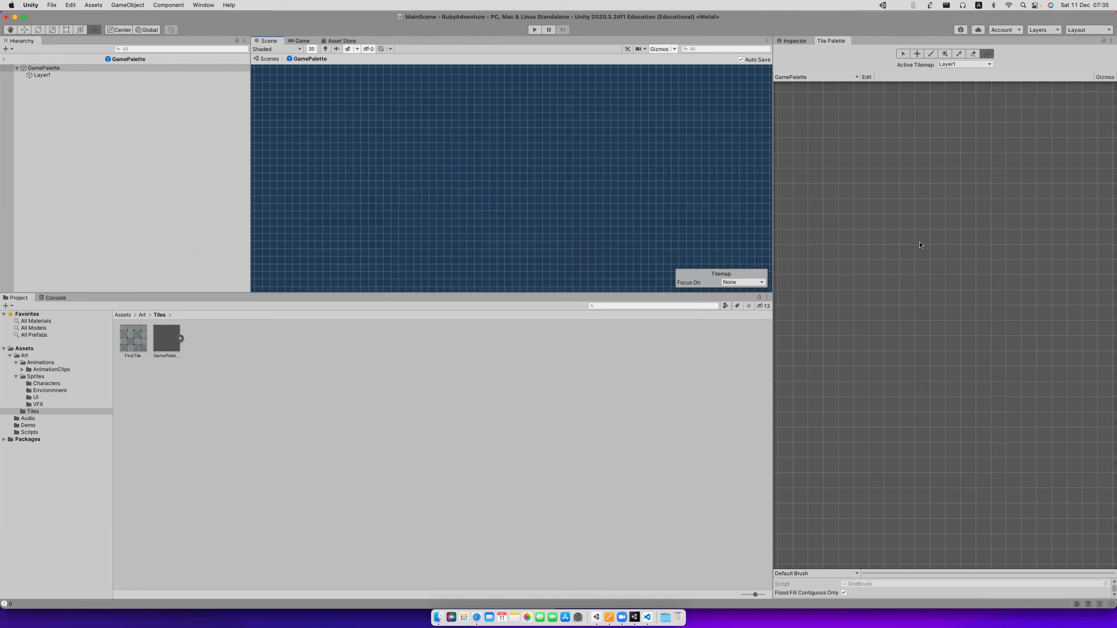
# Add FirstTile to the tile palette, return to MainScene, and target its Tilemap with the Paint Brush.
pyautogui.moveTo(133, 339); pyautogui.dragTo(913, 191)
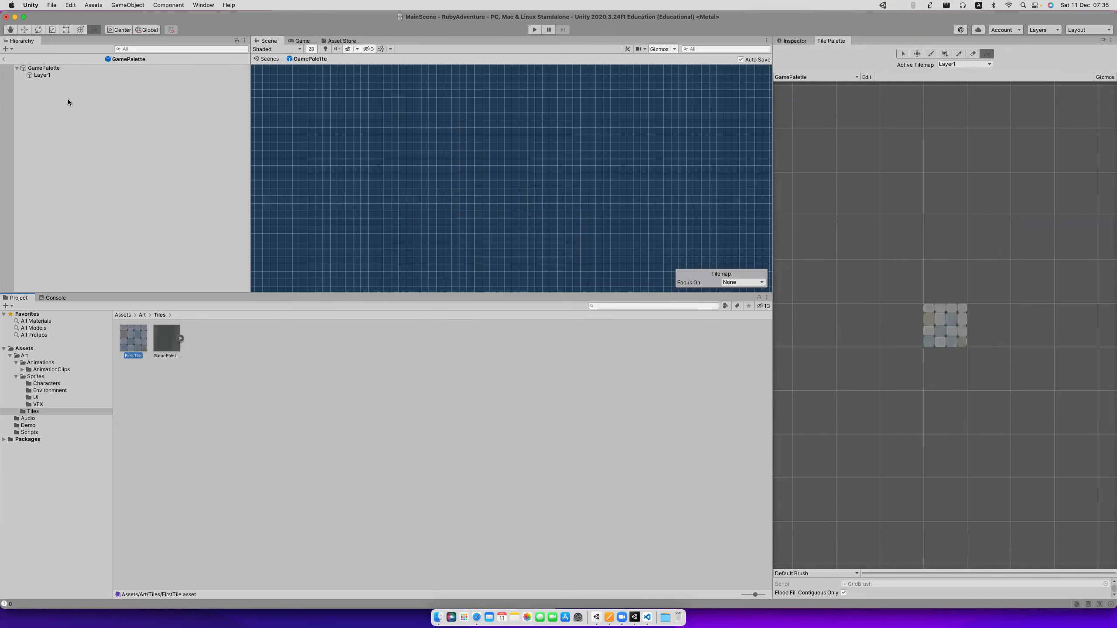
pyautogui.click(4, 59)
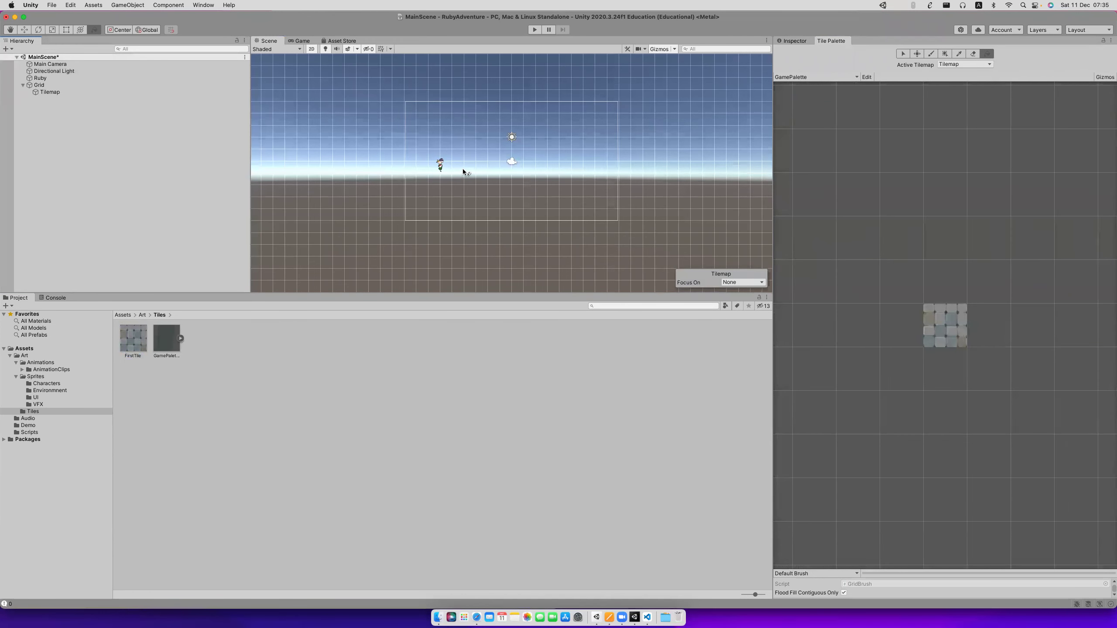
pyautogui.click(66, 94)
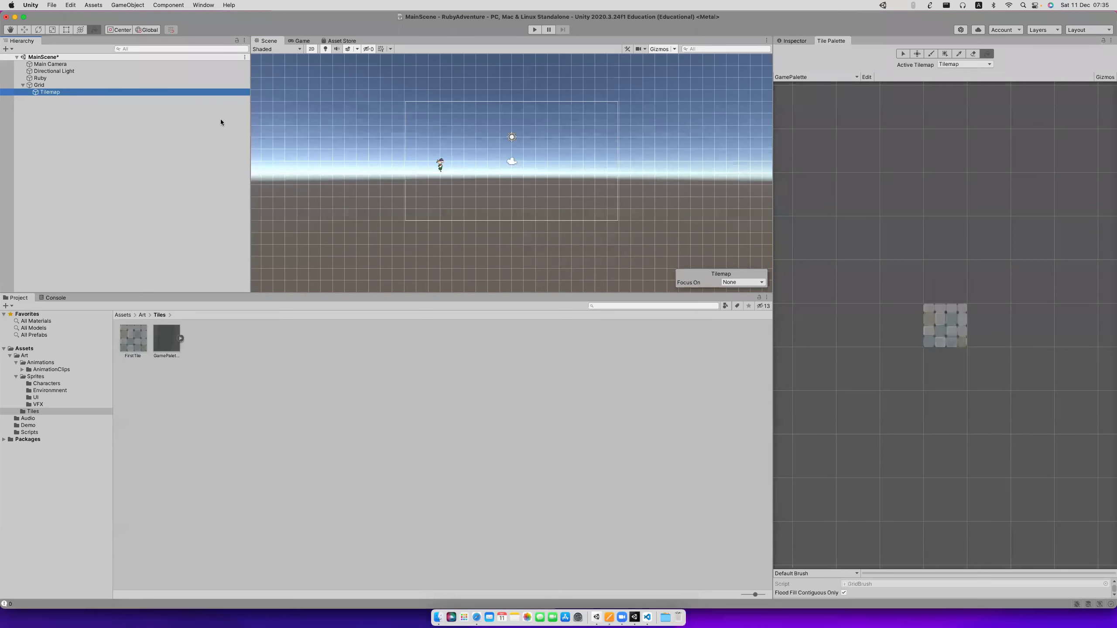
pyautogui.click(932, 54)
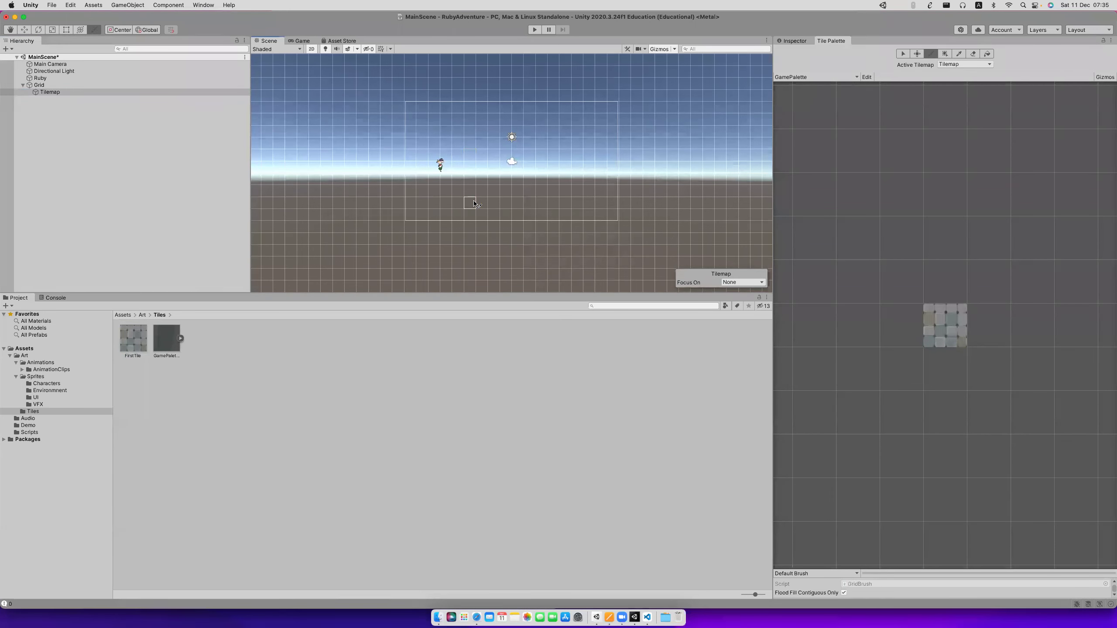
pyautogui.scroll(5, 435, 196)
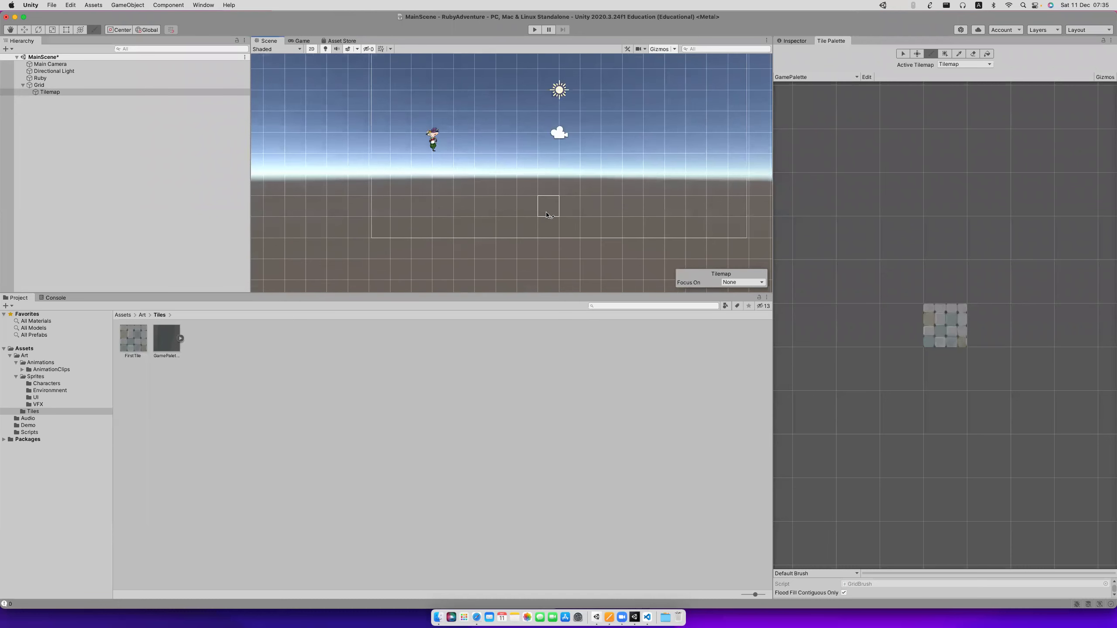
pyautogui.press('q')
pyautogui.scroll(-10, 506, 211)
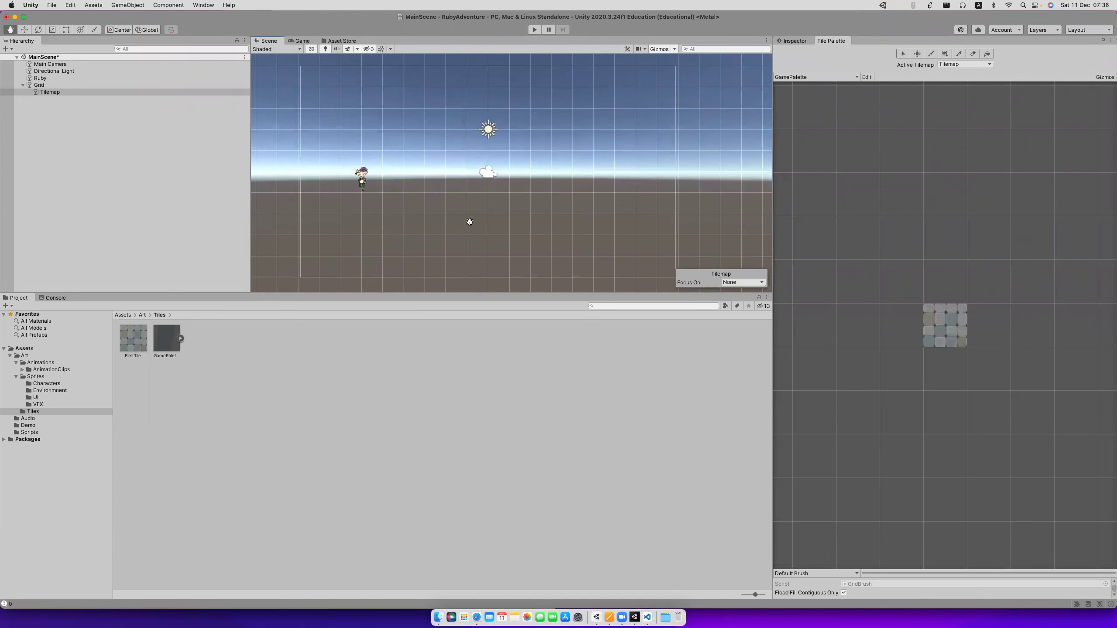
pyautogui.scroll(4, 469, 221)
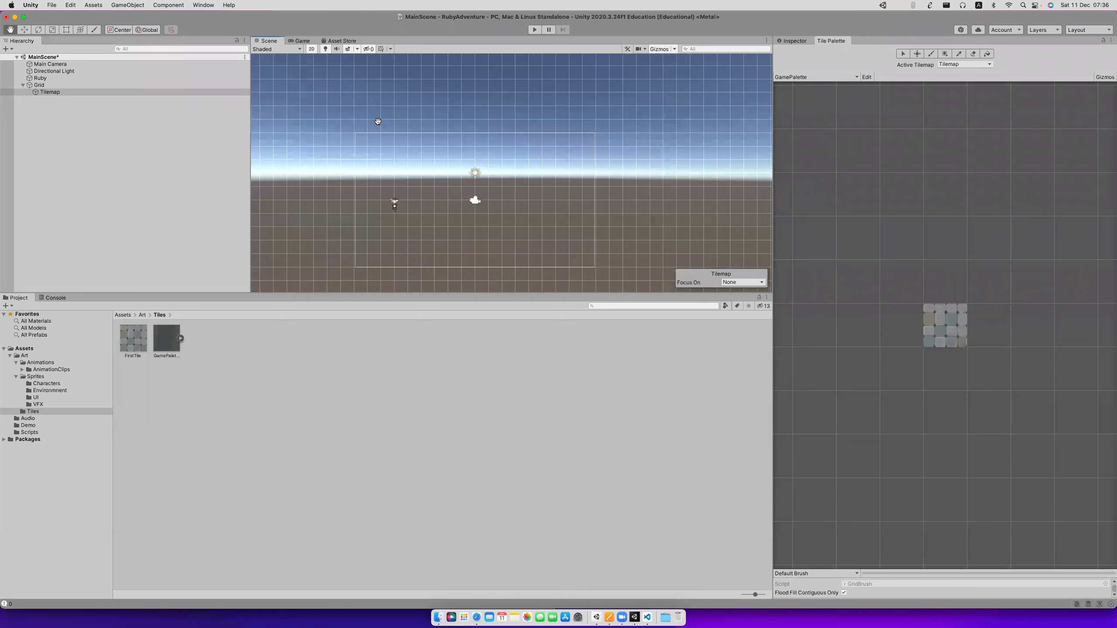
# Paint an L-shaped run and tile columns around the block with FirstTile.
pyautogui.click(956, 348)
pyautogui.moveTo(521, 220)
pyautogui.mouseDown()
pyautogui.moveTo(521, 247)
pyautogui.moveTo(574, 212)
pyautogui.moveTo(558, 232)
pyautogui.moveTo(523, 207)
pyautogui.moveTo(546, 198)
pyautogui.moveTo(564, 222)
pyautogui.moveTo(547, 220)
pyautogui.moveTo(564, 210)
pyautogui.mouseUp()
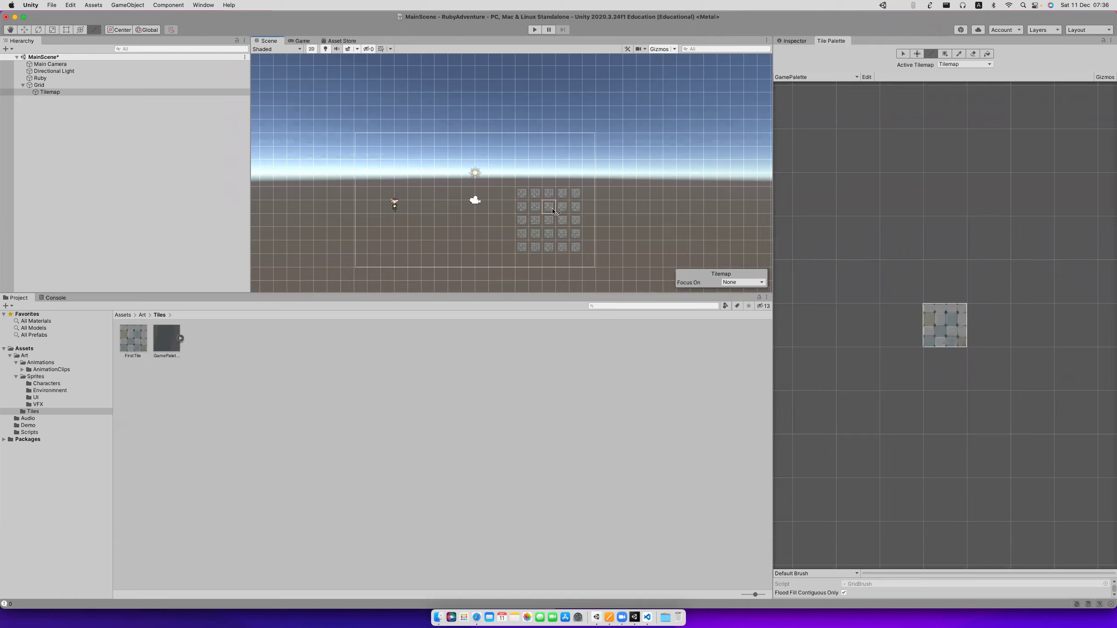
pyautogui.moveTo(517, 164)
pyautogui.mouseDown()
pyautogui.moveTo(522, 264)
pyautogui.moveTo(590, 273)
pyautogui.moveTo(585, 149)
pyautogui.mouseUp()
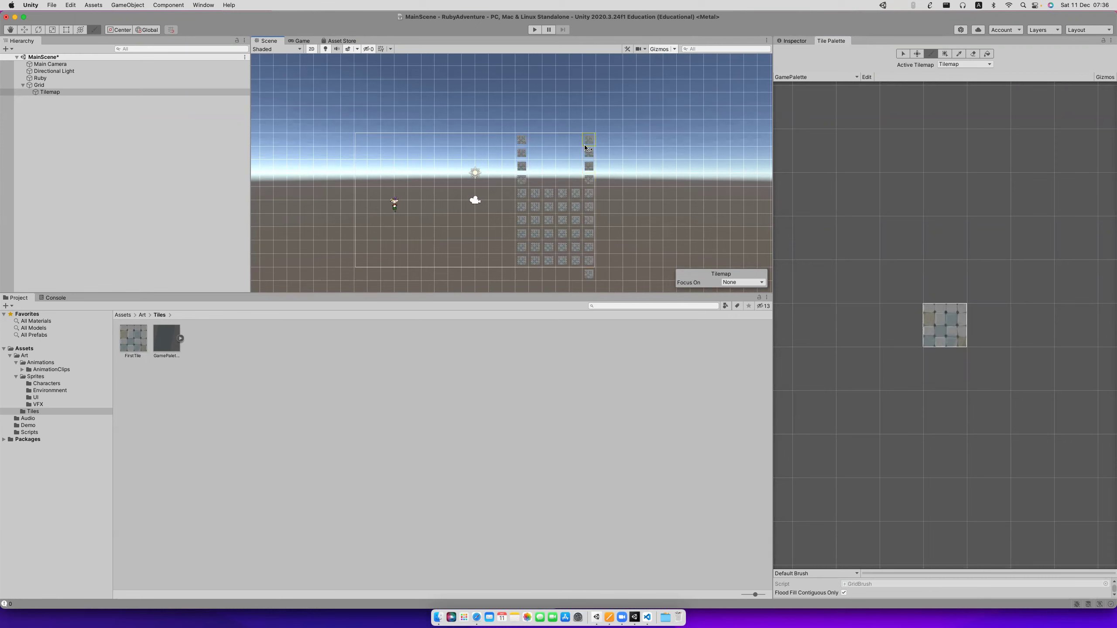
# Flood-fill the interior and the left and top edges, then preview the map in the Game view.
pyautogui.click(988, 54)
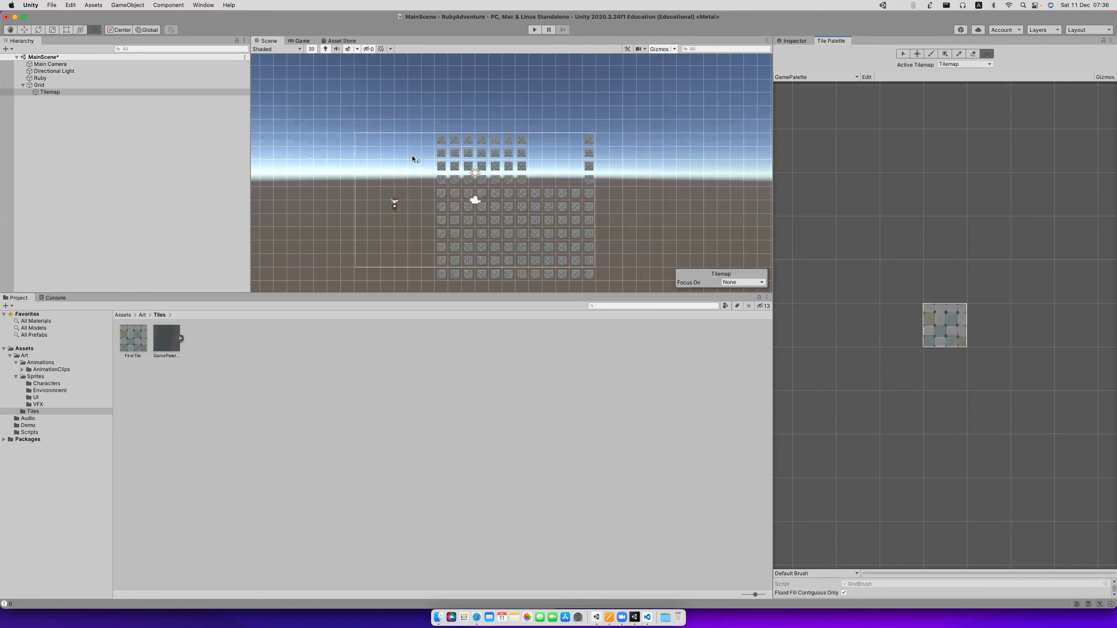
pyautogui.click(536, 161)
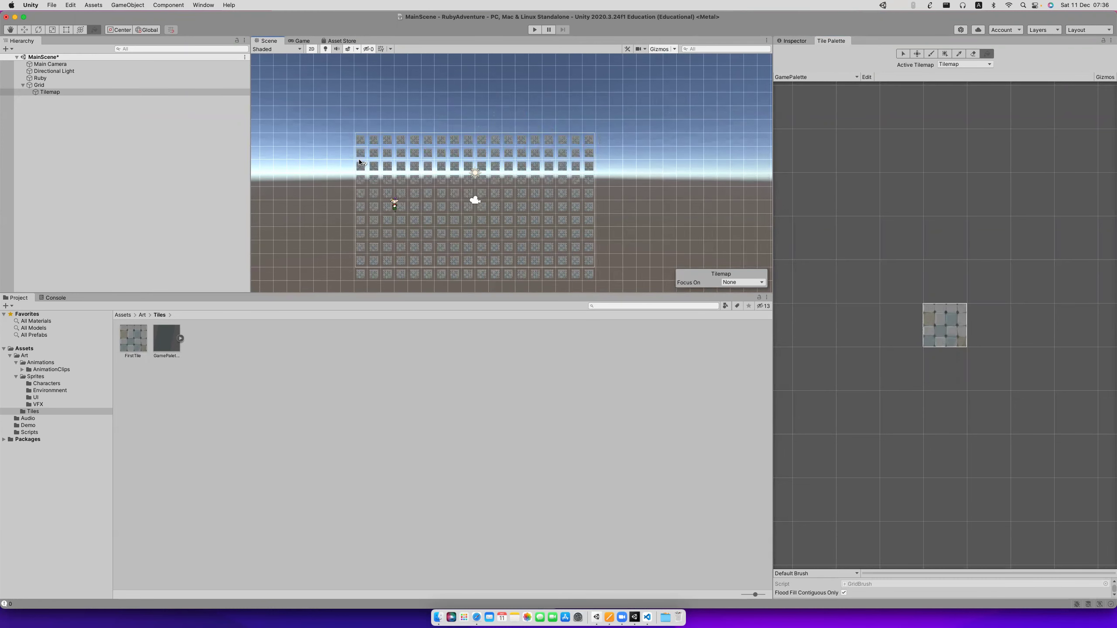
pyautogui.click(343, 145)
pyautogui.click(347, 127)
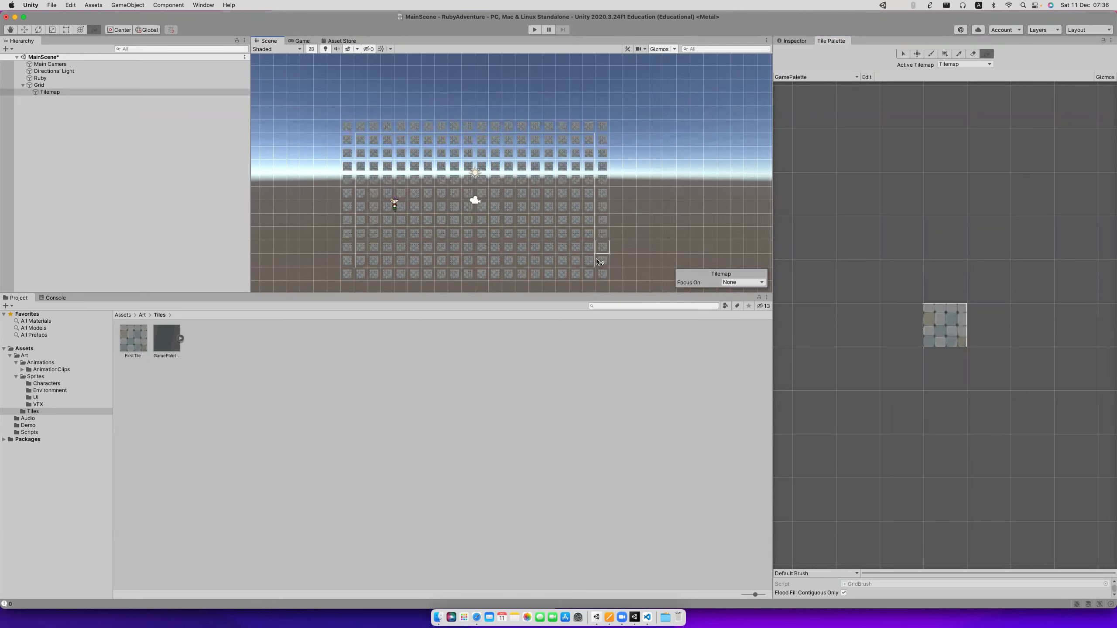
pyautogui.click(302, 41)
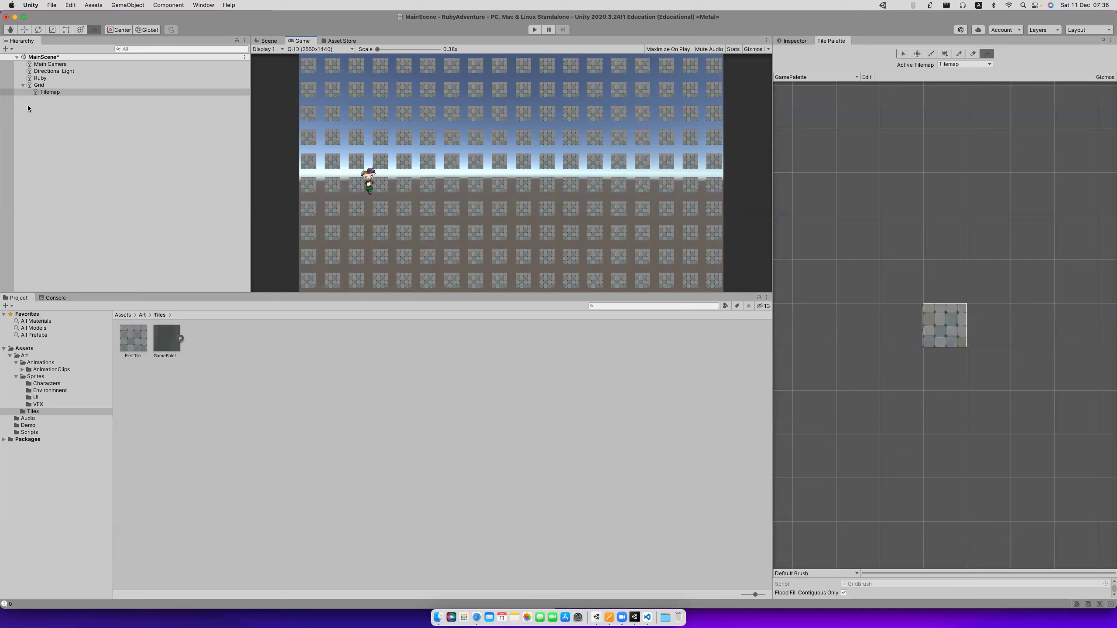
# Inspect the Tilemap's component properties and the FirstTile tile asset.
pyautogui.click(56, 91)
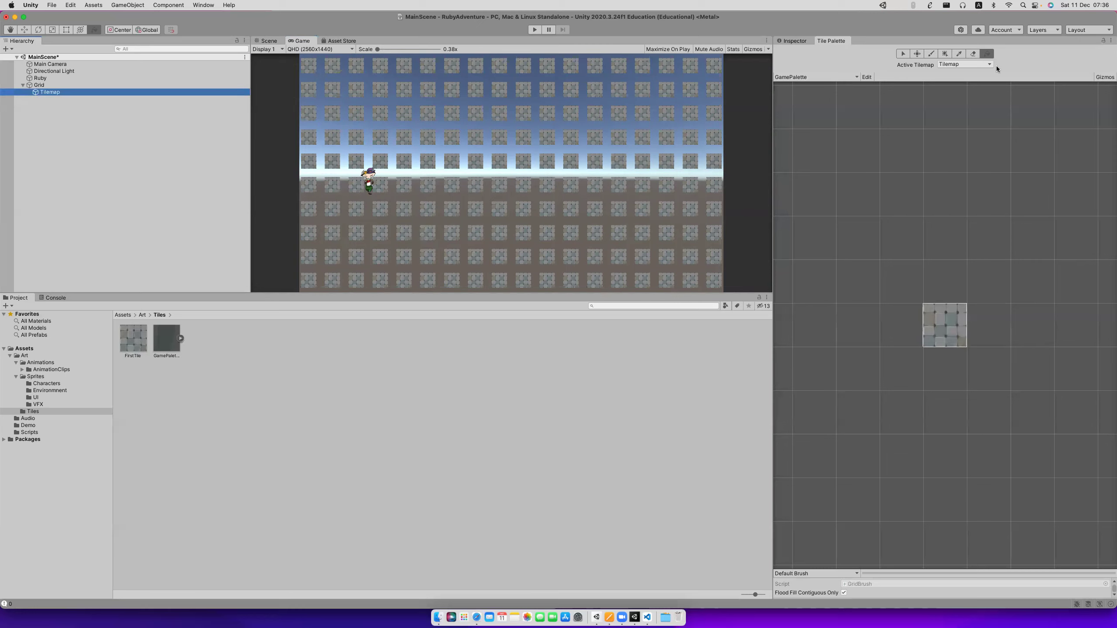
pyautogui.click(789, 41)
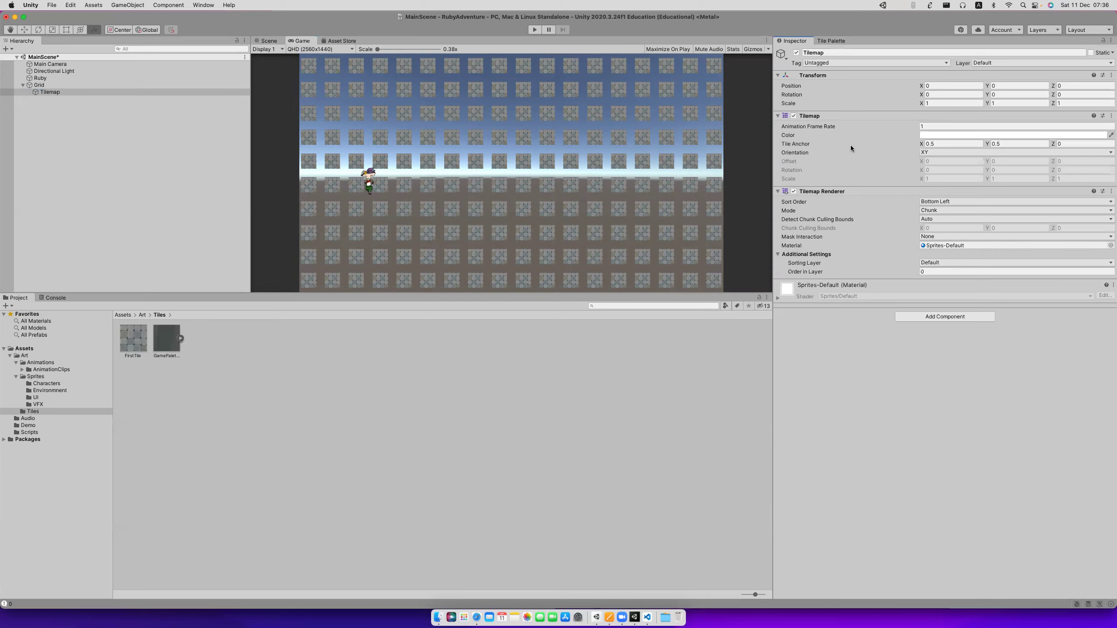
pyautogui.click(143, 343)
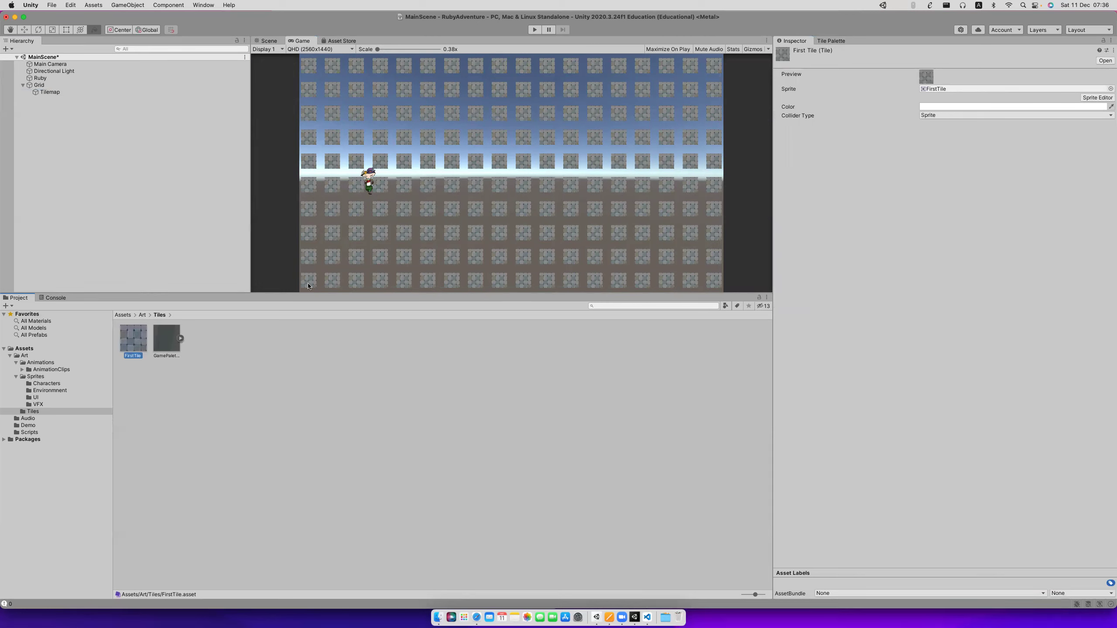
# In Sprites > Environment, select FirstTile's Pixels Per Unit value, then select Grid.
pyautogui.click(53, 385)
pyautogui.click(41, 391)
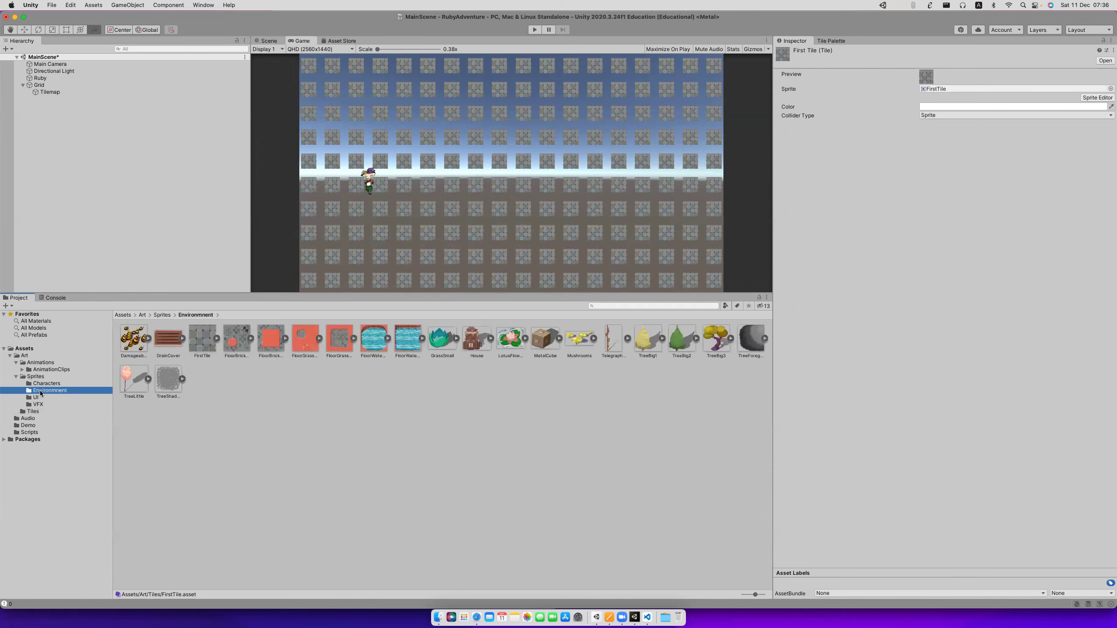
pyautogui.click(199, 344)
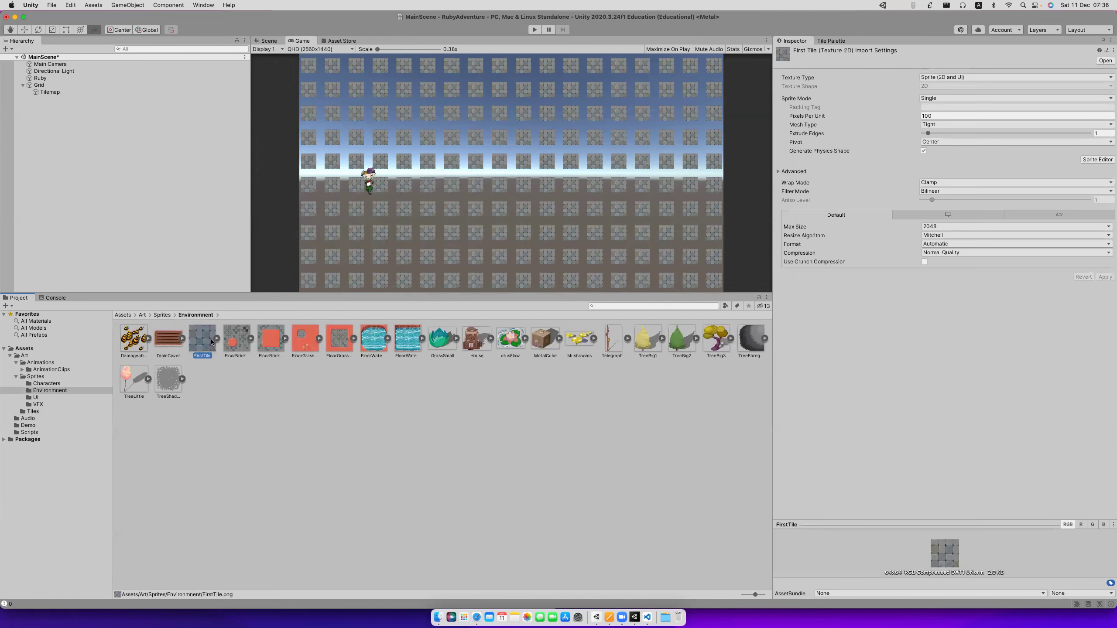
pyautogui.click(955, 115)
pyautogui.click(956, 117)
pyautogui.press('super+a')
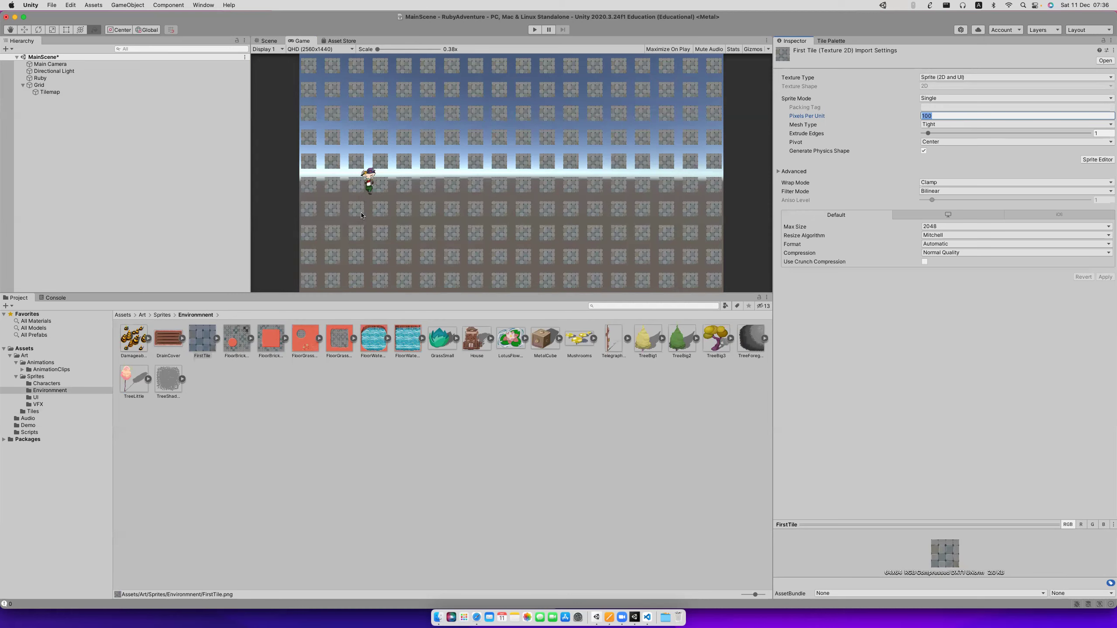
pyautogui.click(42, 86)
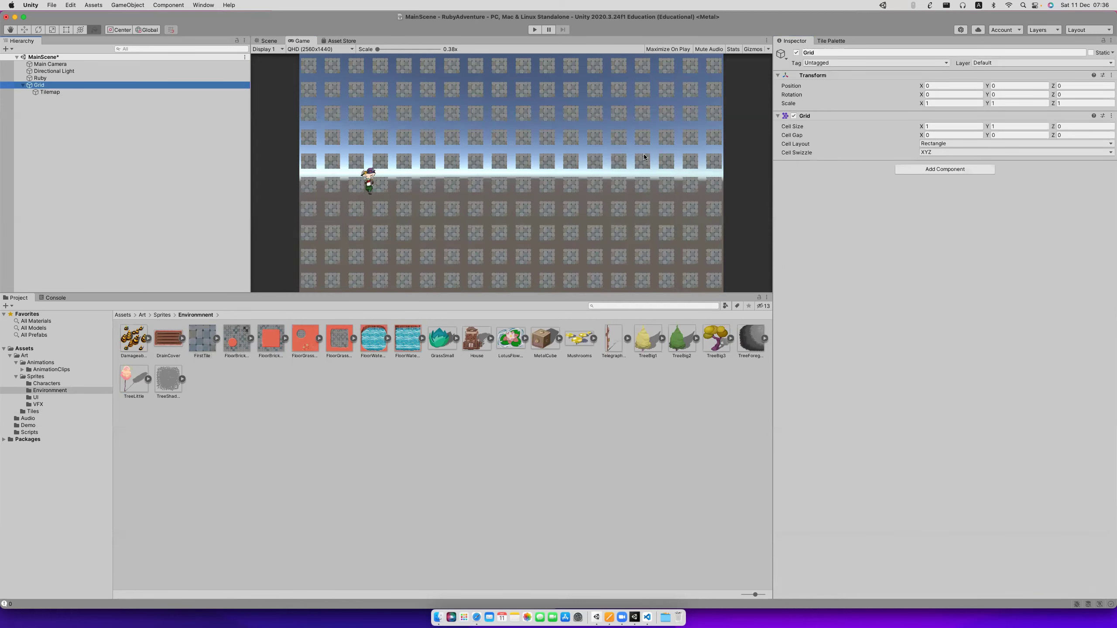
pyautogui.click(952, 126)
pyautogui.click(1011, 126)
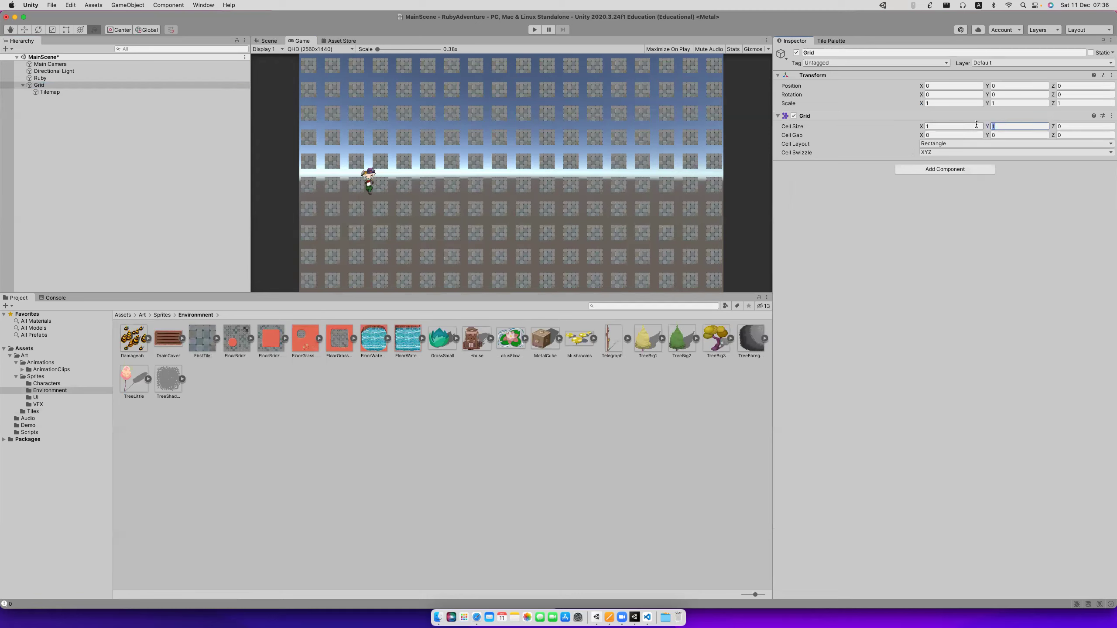
pyautogui.click(926, 127)
pyautogui.write('0.64')
pyautogui.press('Tab')
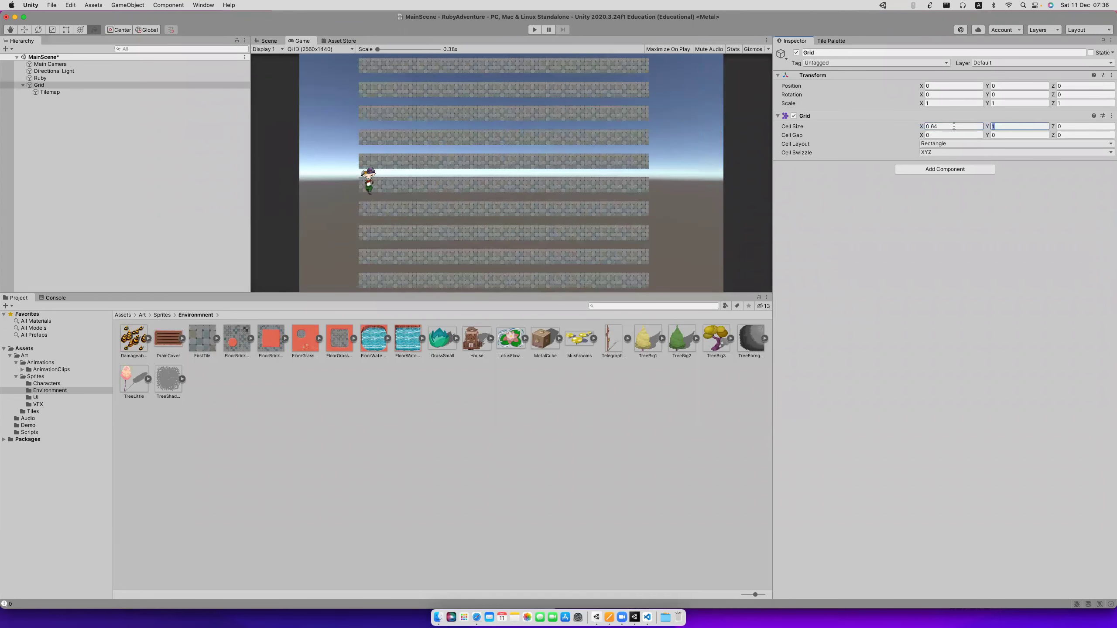
pyautogui.write('0.')
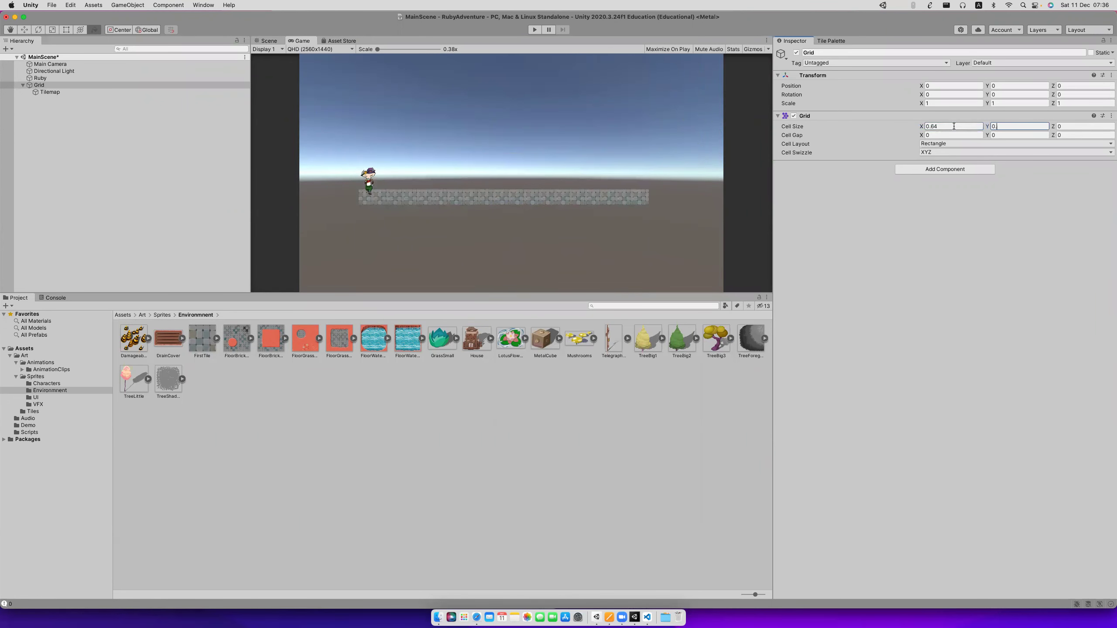
pyautogui.write('64')
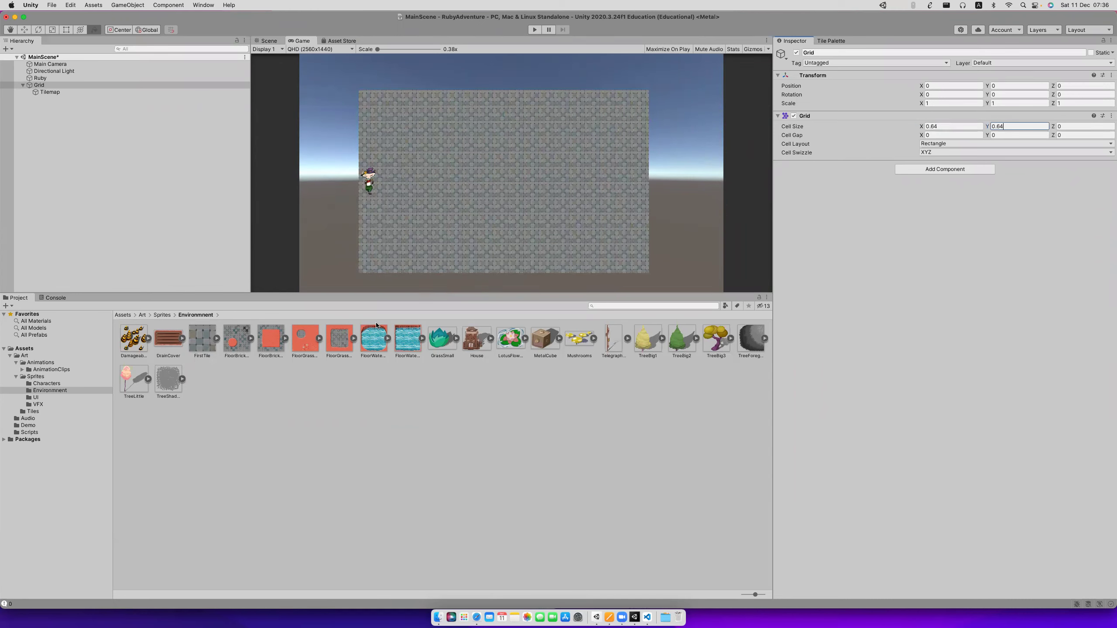
pyautogui.click(204, 343)
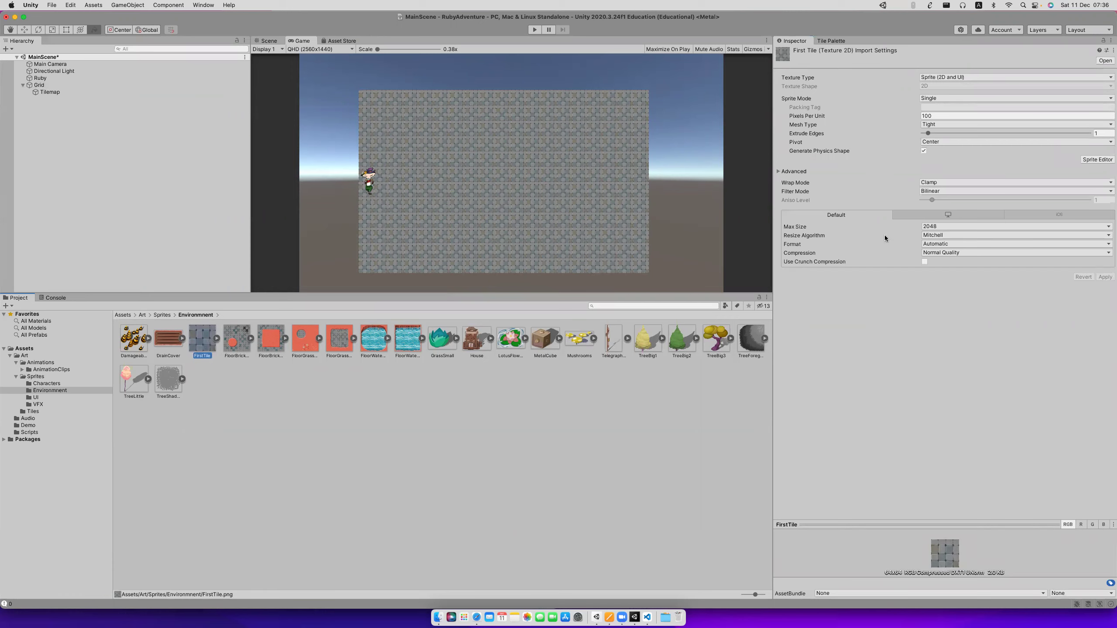
pyautogui.click(53, 87)
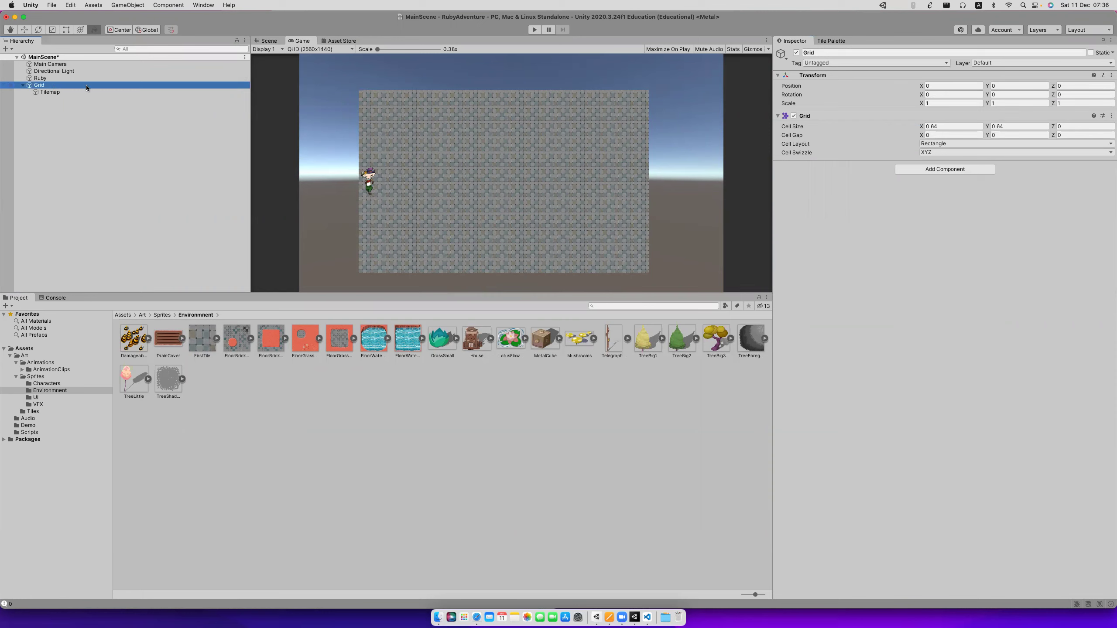
pyautogui.click(942, 127)
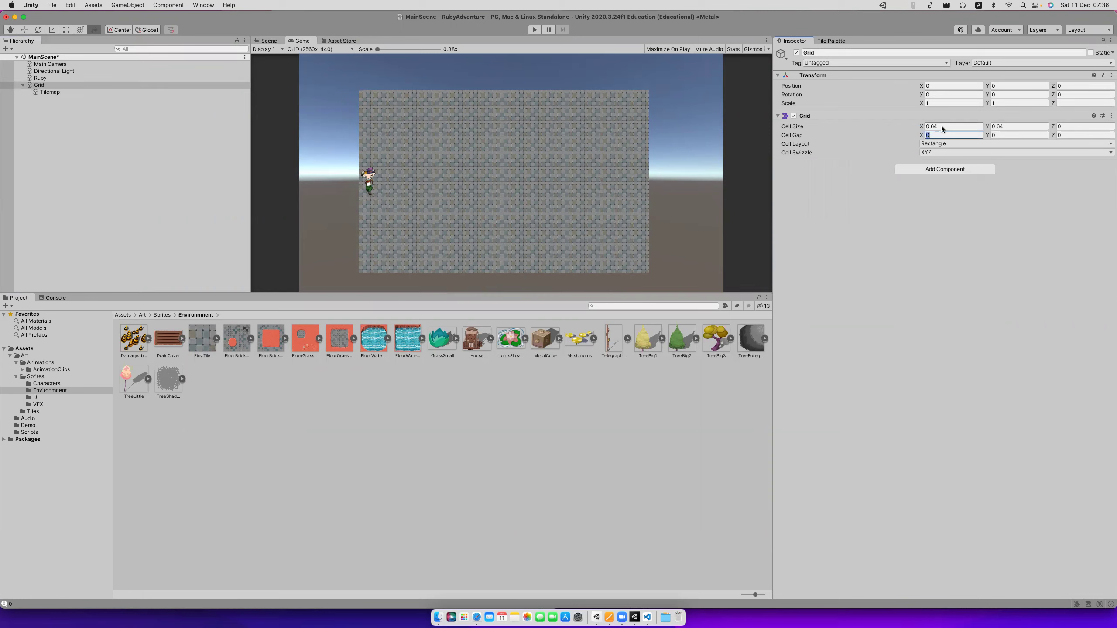
pyautogui.write('1')
pyautogui.press('Tab')
pyautogui.write('1')
pyautogui.press('Tab')
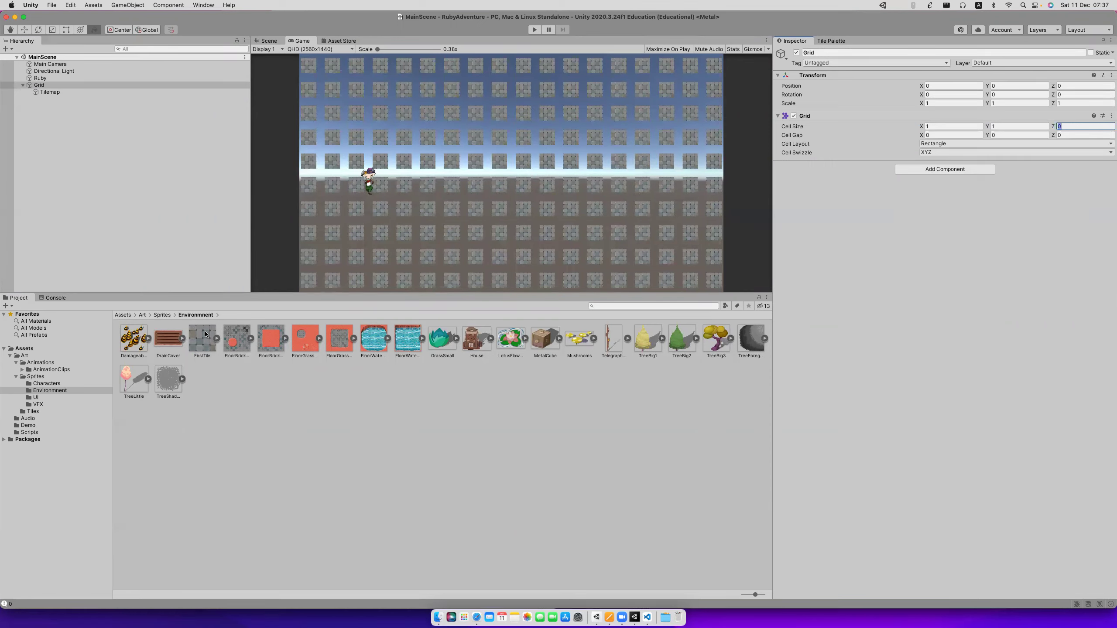
# Set FirstTile's Pixels Per Unit to 64 and apply it.
pyautogui.click(203, 337)
pyautogui.click(960, 116)
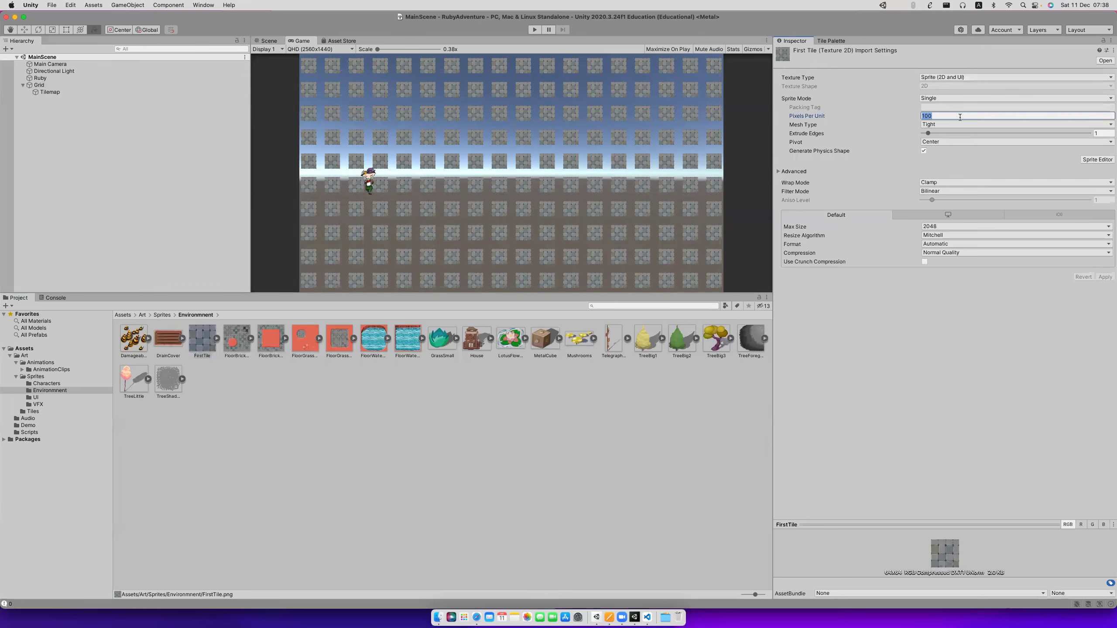
pyautogui.write('64')
pyautogui.press('Tab')
pyautogui.press('Tab')
pyautogui.press('Tab')
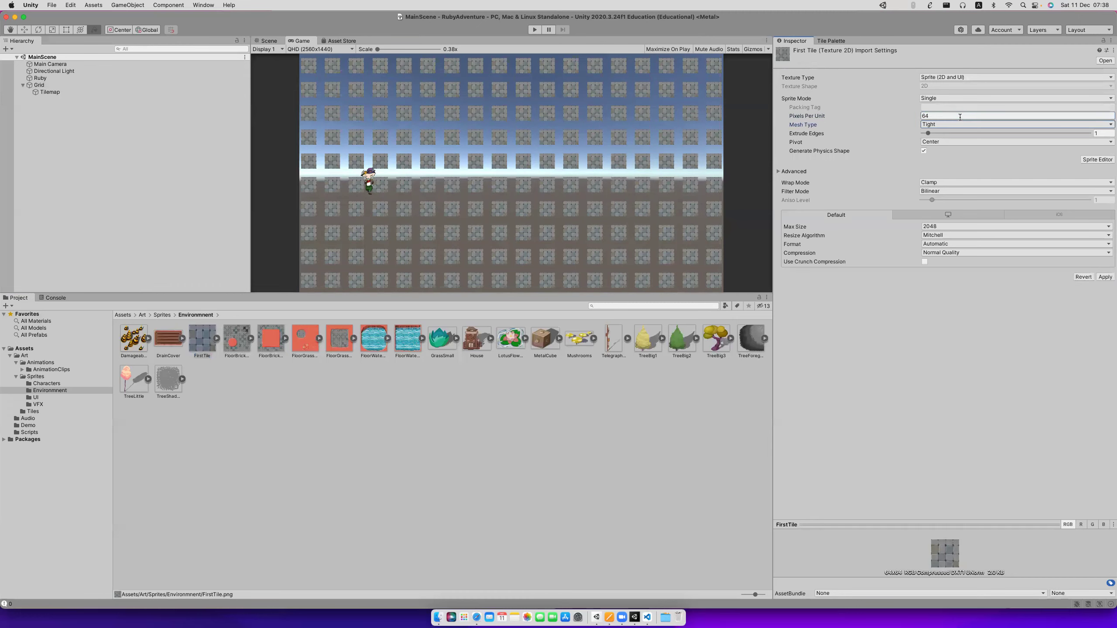
pyautogui.click(1107, 277)
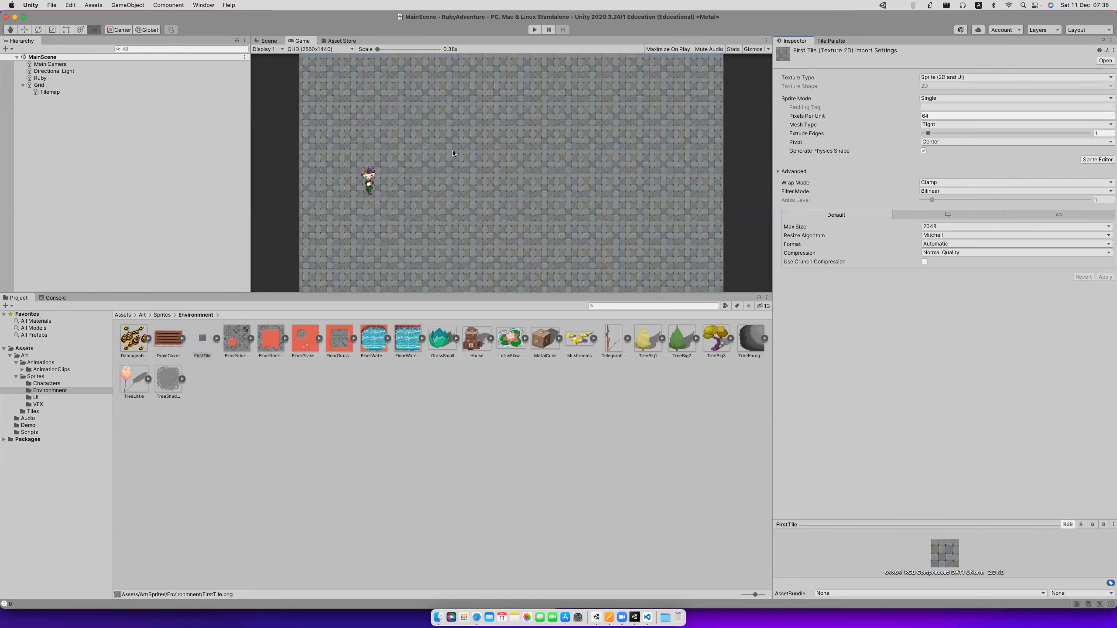
# Preview the Game view at WXGA 1366x768, return to QHD 2560x1440, and start Play mode.
pyautogui.click(431, 155)
pyautogui.click(300, 49)
pyautogui.click(316, 110)
pyautogui.click(308, 52)
pyautogui.click(302, 117)
pyautogui.click(535, 29)
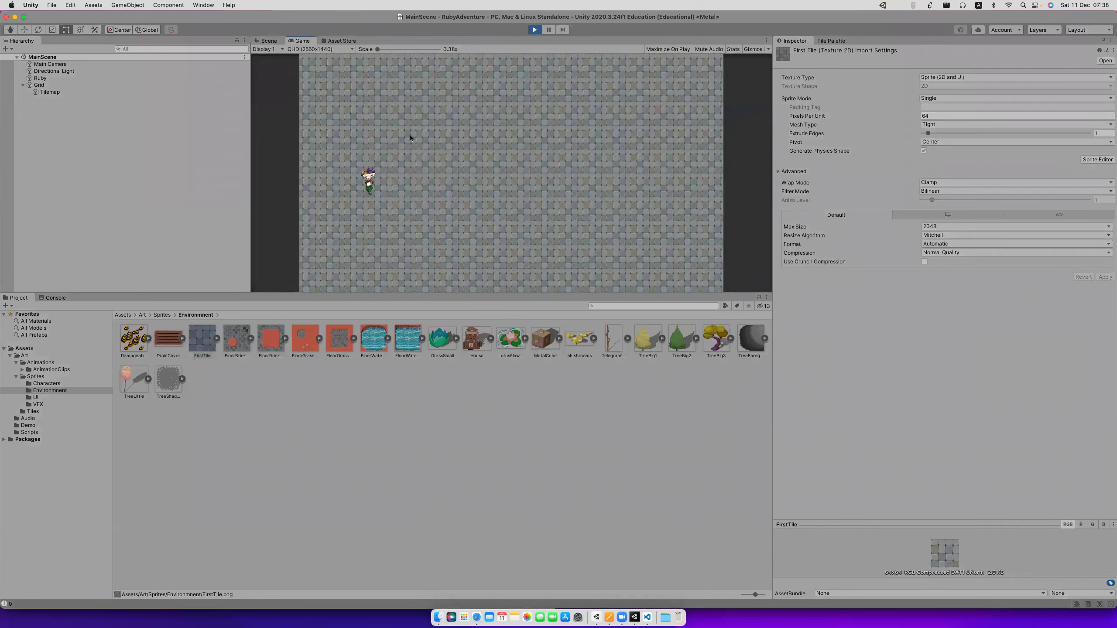
# Make the Game view taller and wider, then walk Ruby right, up, and down to the bottom edge.
pyautogui.moveTo(405, 294); pyautogui.dragTo(418, 413)
pyautogui.moveTo(251, 305); pyautogui.dragTo(227, 306)
pyautogui.press('Right')
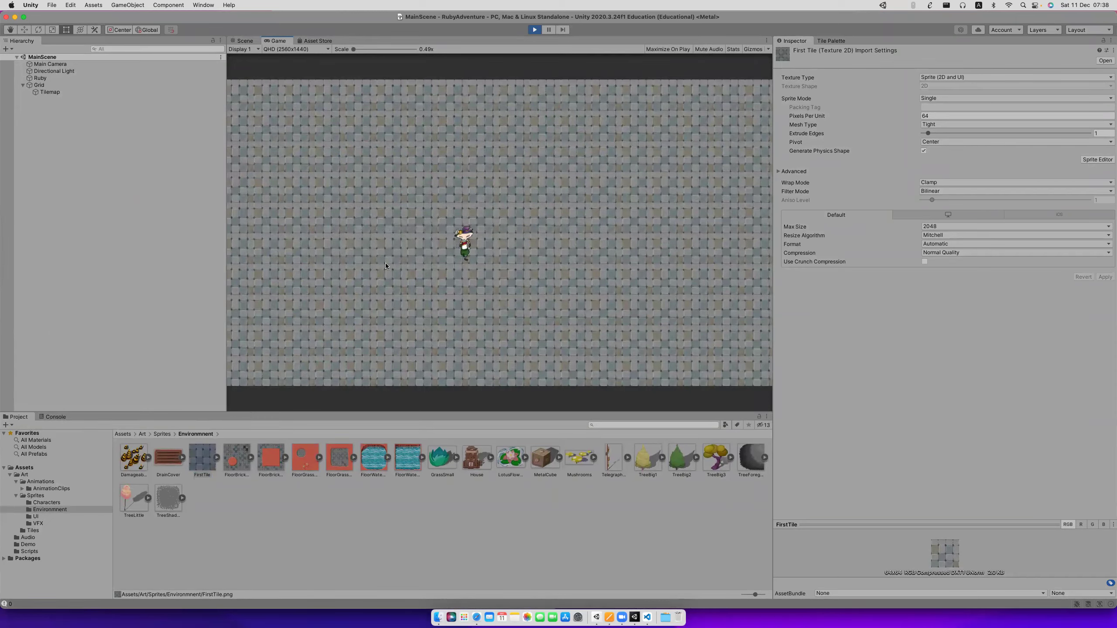
pyautogui.press('Up')
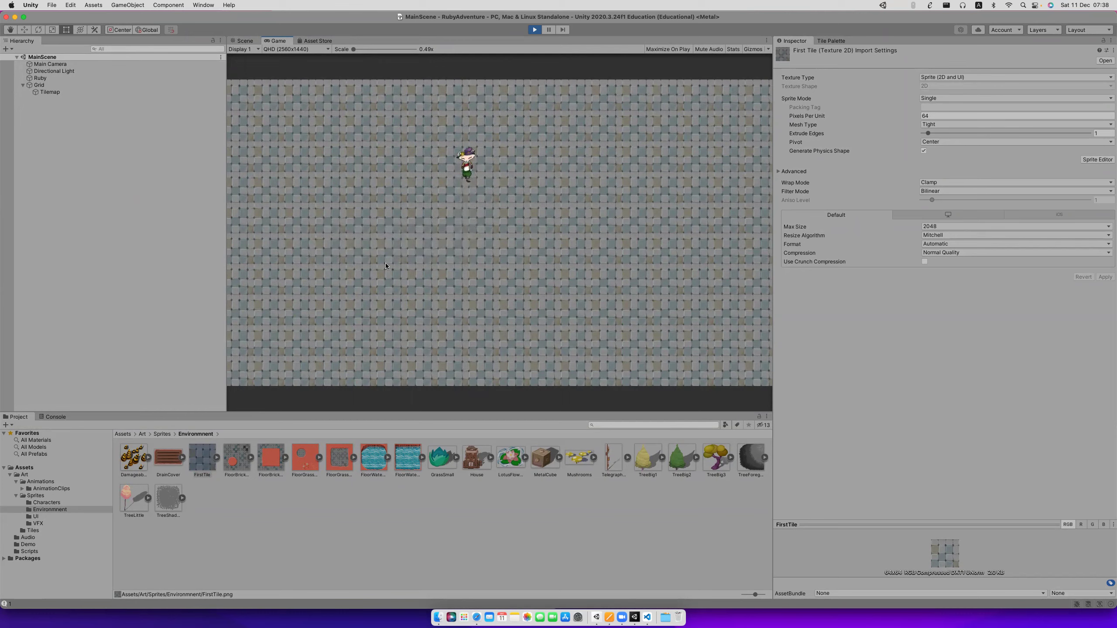
pyautogui.press('Down')
pyautogui.press('Down')
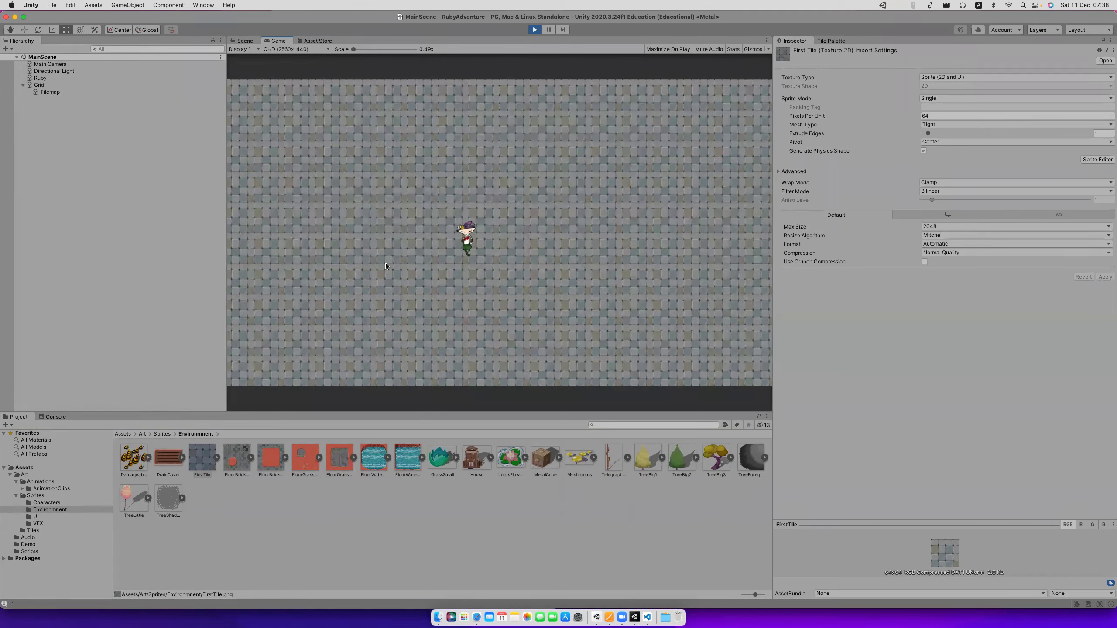
pyautogui.press('Down')
pyautogui.click(208, 461)
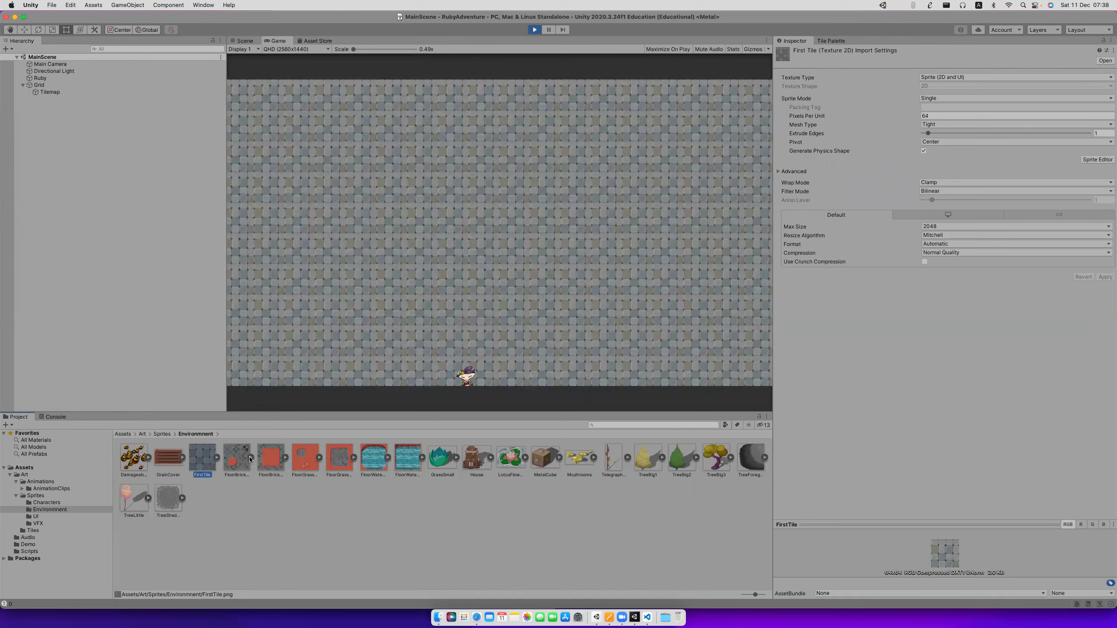
# Inspect FloorWaterRoundCorners and its sub-sprite, then open its Sprite Mode dropdown.
pyautogui.click(378, 466)
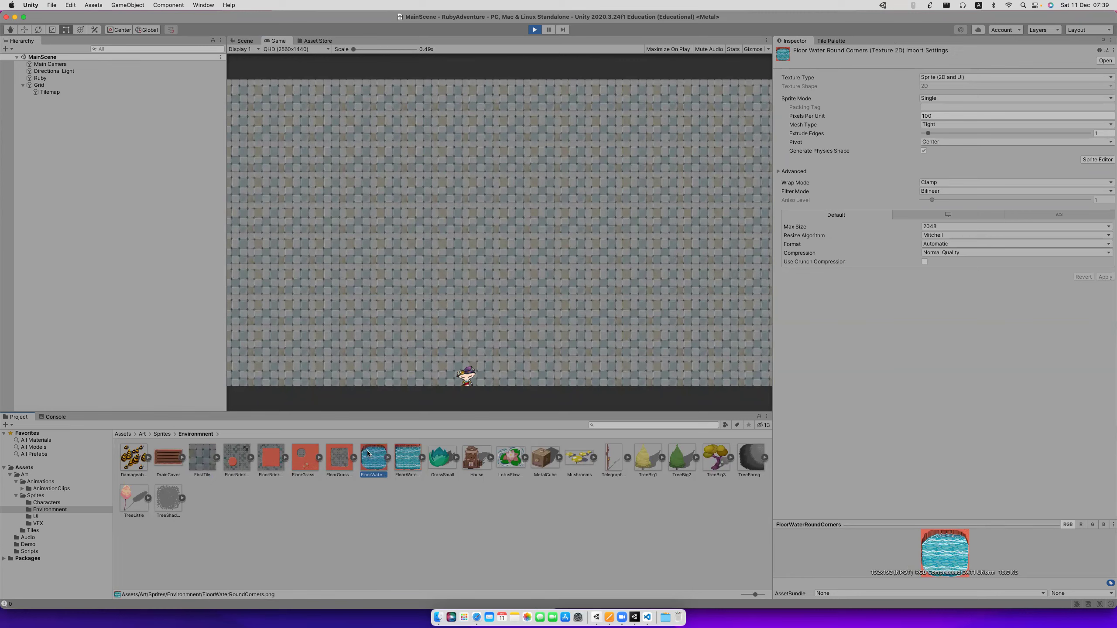
pyautogui.click(389, 459)
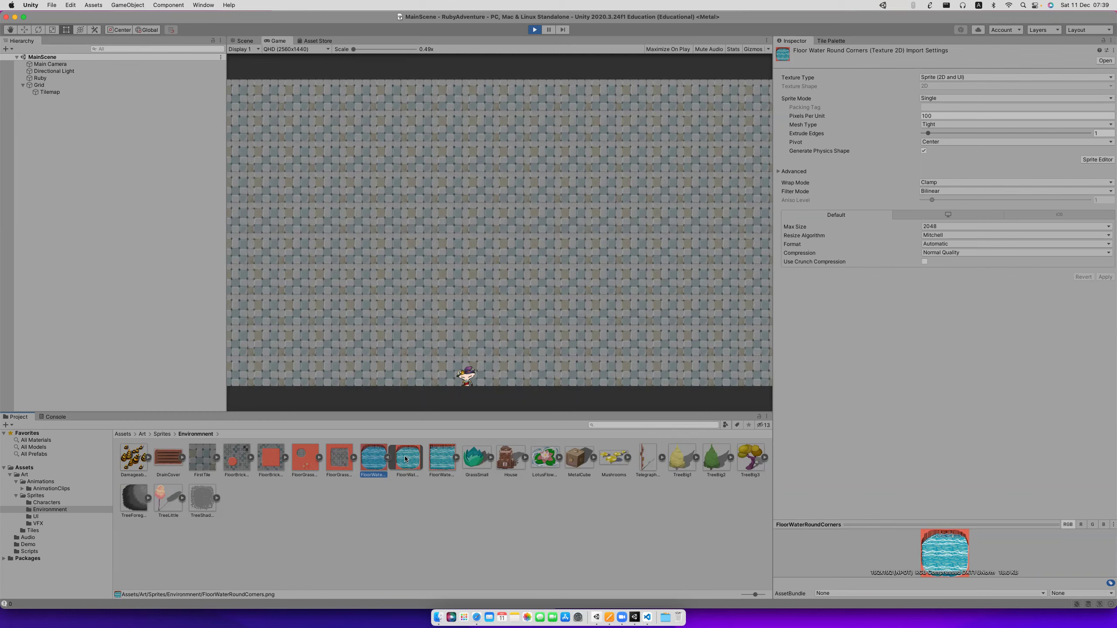
pyautogui.click(405, 459)
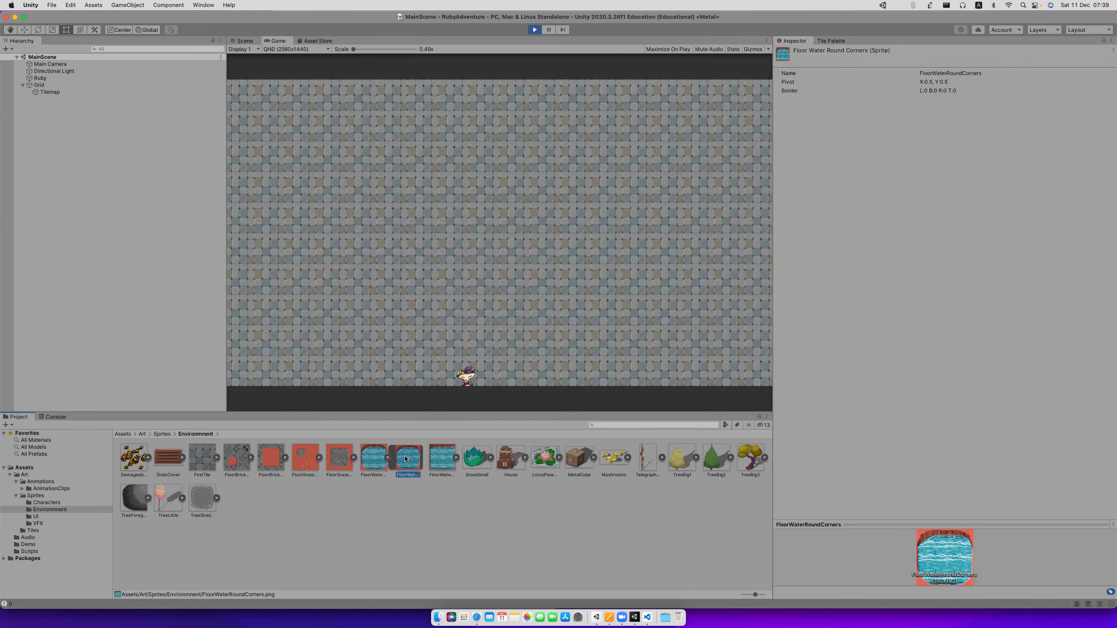
pyautogui.click(376, 459)
pyautogui.click(941, 97)
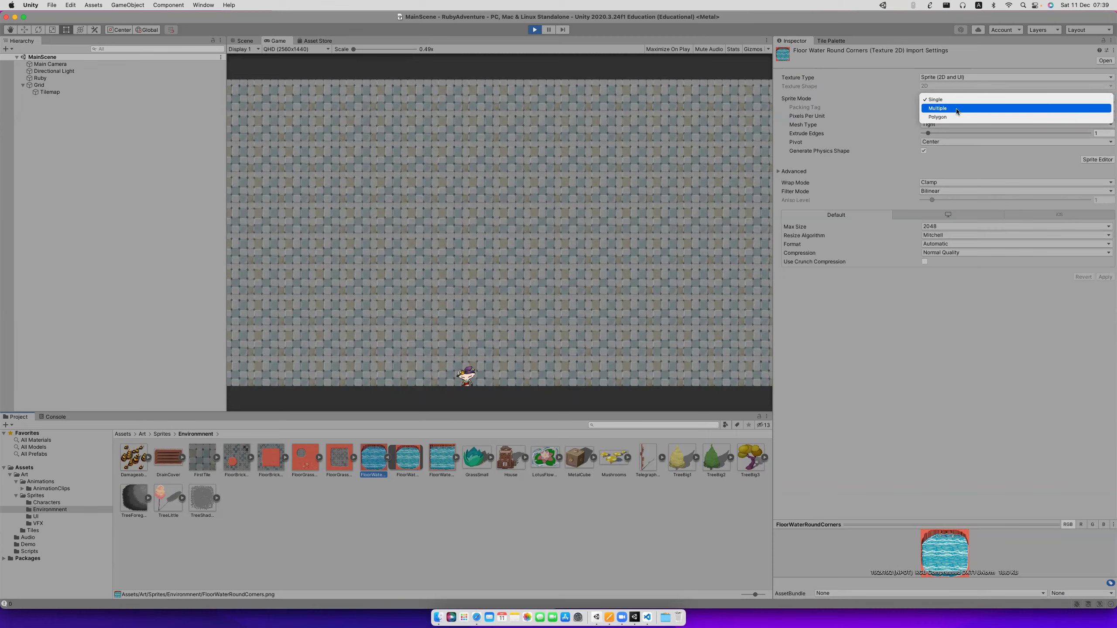
# Set FloorWaterRoundCorners to Multiple sprite mode and apply, then open and close the Sprite Editor.
pyautogui.click(956, 108)
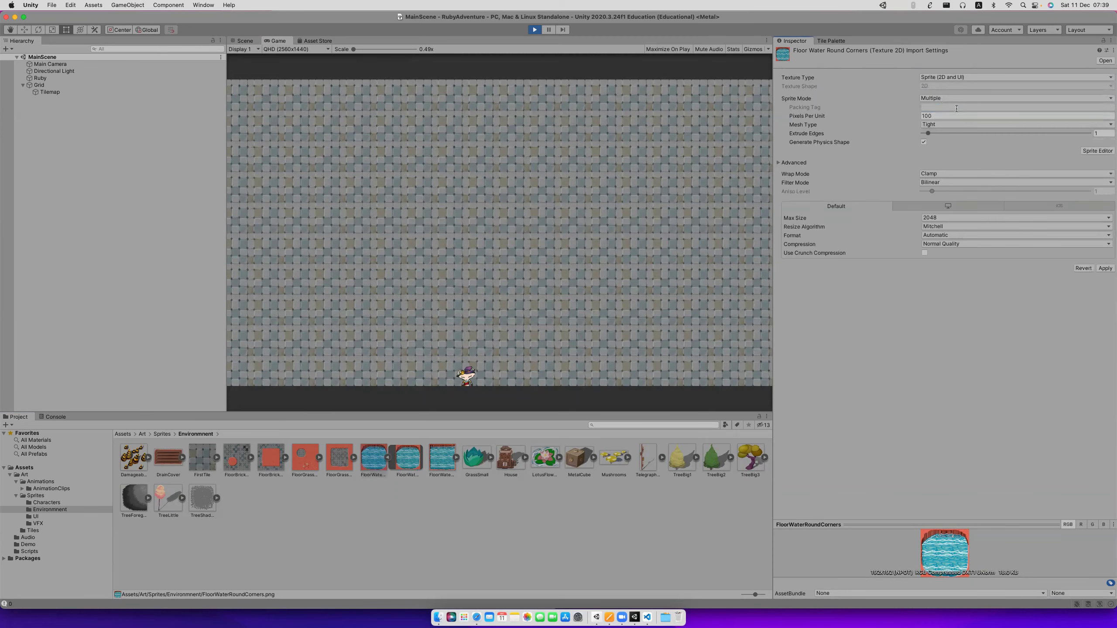
pyautogui.click(1105, 268)
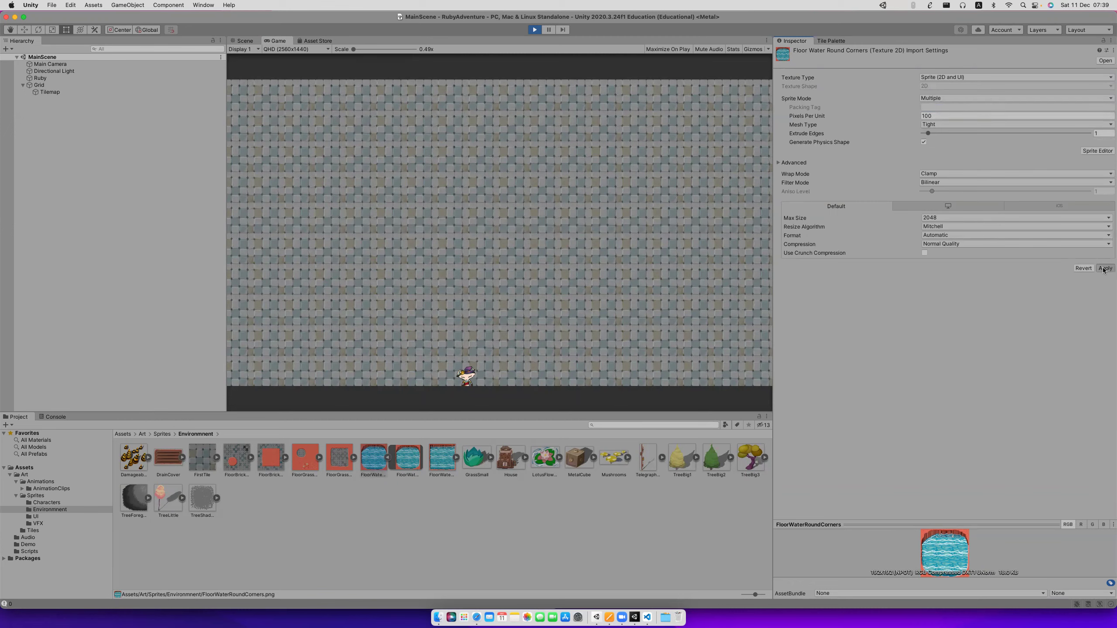
pyautogui.click(375, 463)
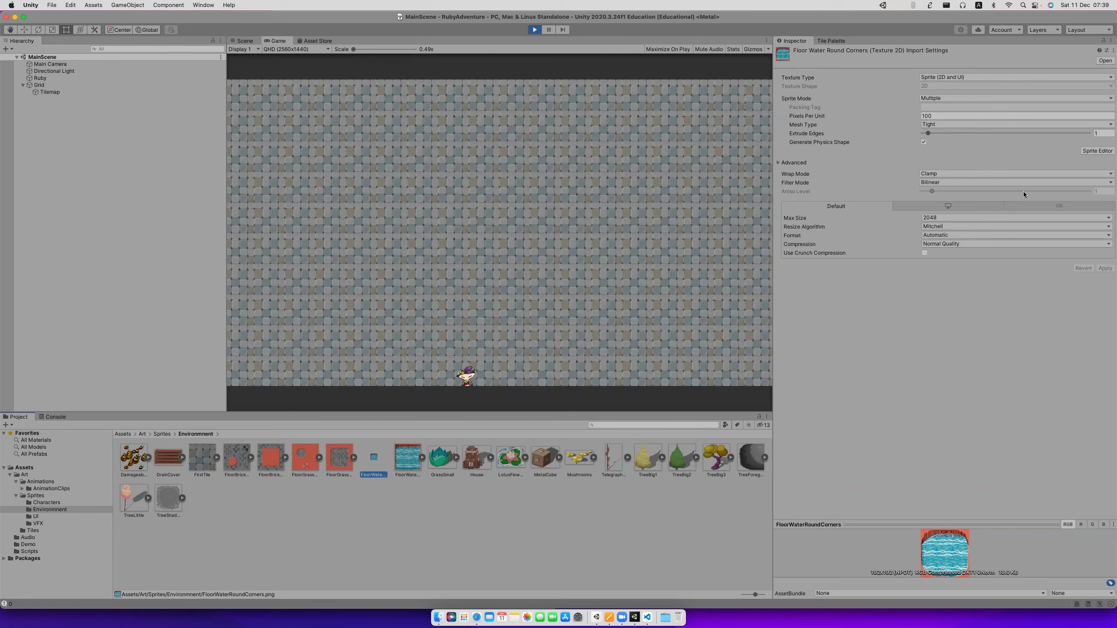
pyautogui.click(1094, 151)
pyautogui.moveTo(1026, 152); pyautogui.dragTo(369, 149)
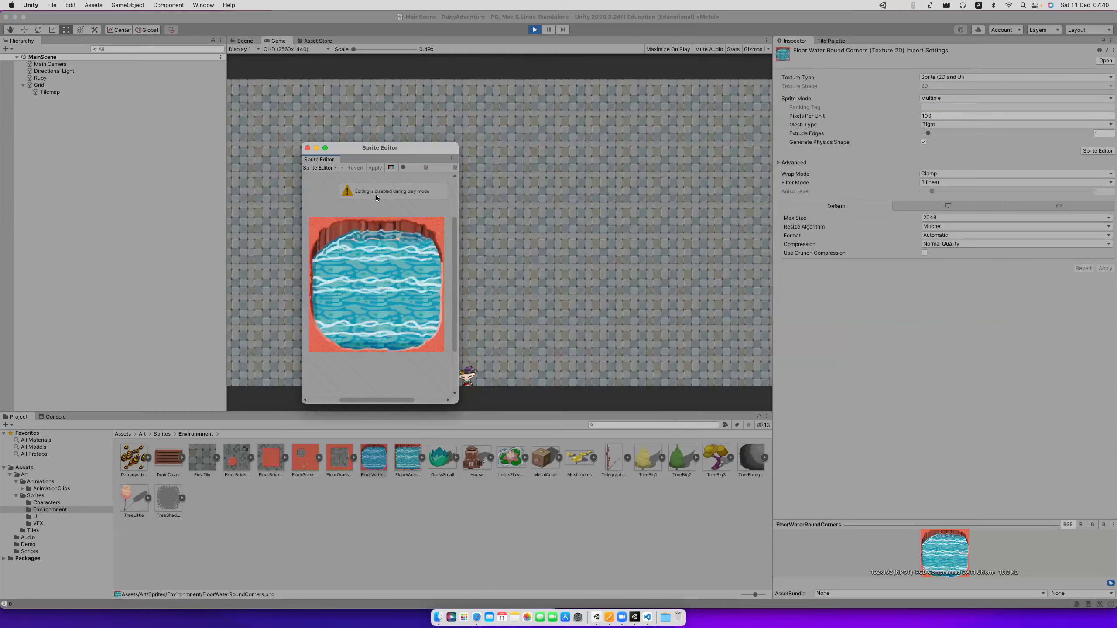
pyautogui.click(308, 148)
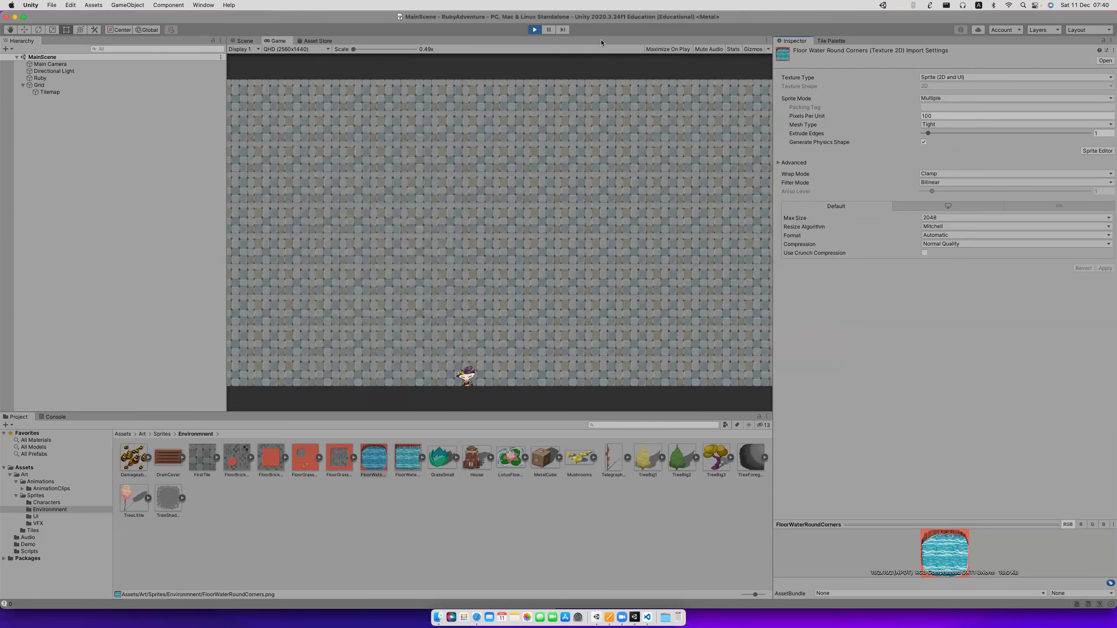
# Stop play mode and open the FloorWaterRoundCorners texture in the Sprite Editor.
pyautogui.click(535, 30)
pyautogui.click(376, 458)
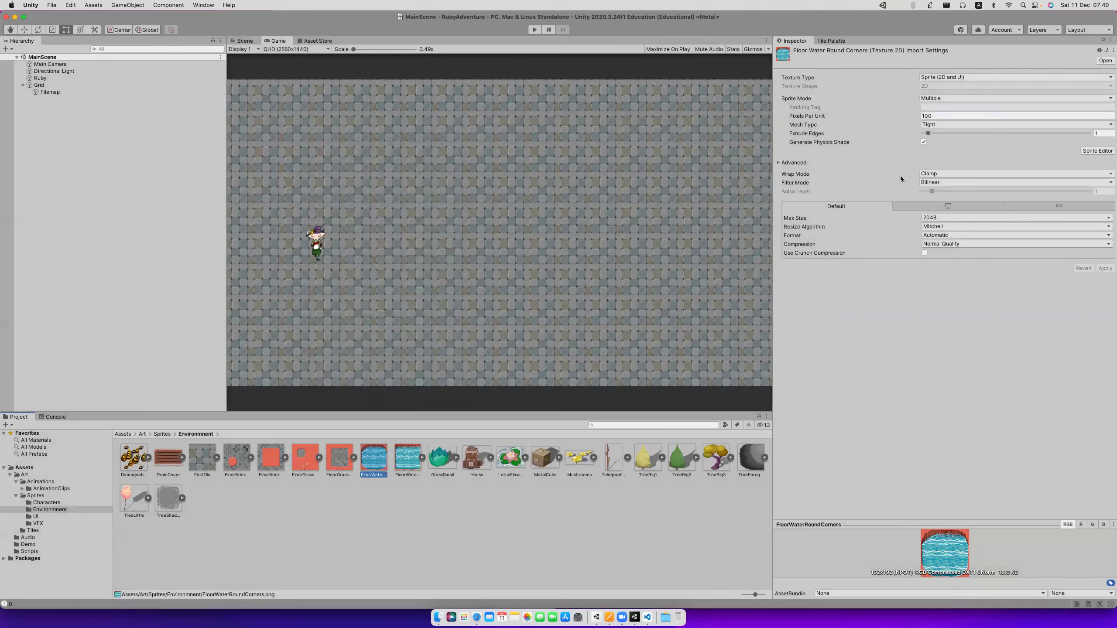
pyautogui.click(1090, 152)
# Move the Sprite Editor window up and widen it so the Slice options are reachable.
pyautogui.click(320, 168)
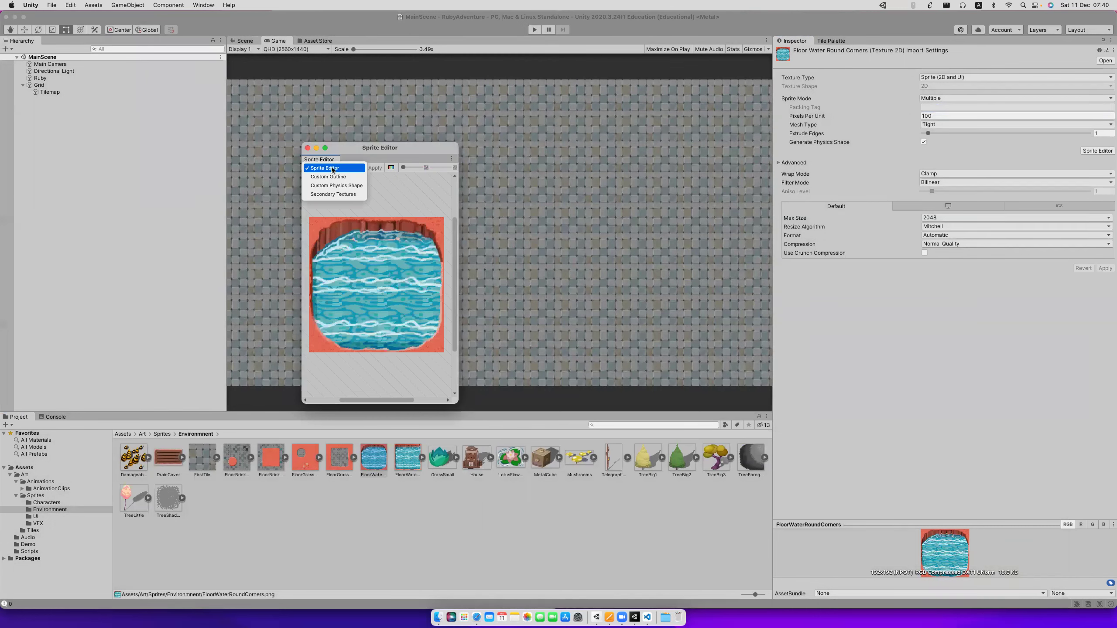
pyautogui.click(405, 185)
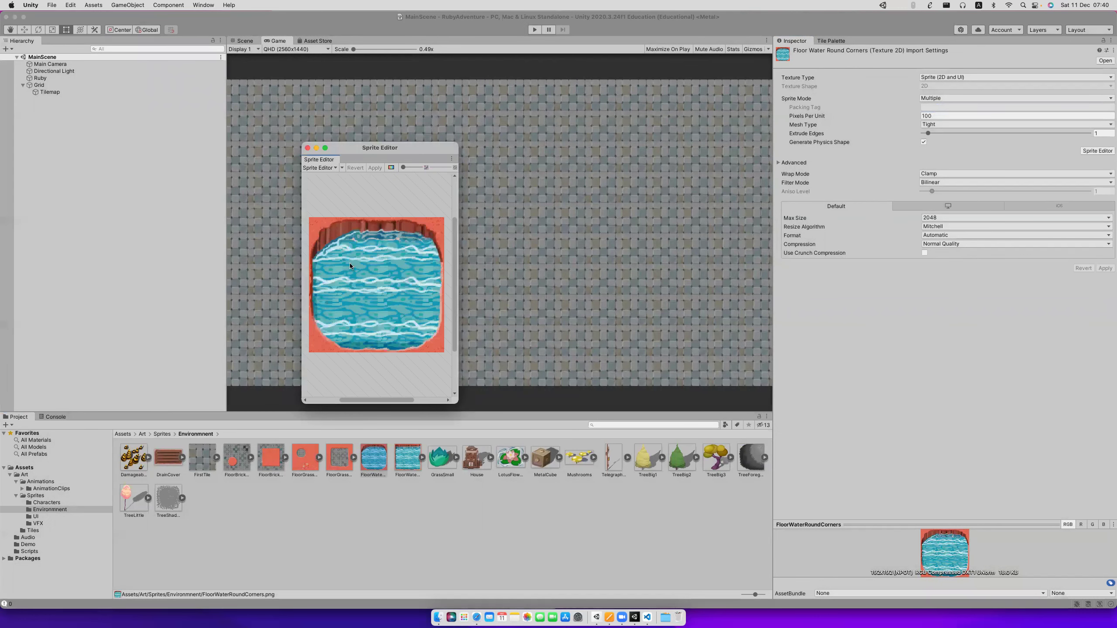
pyautogui.click(328, 168)
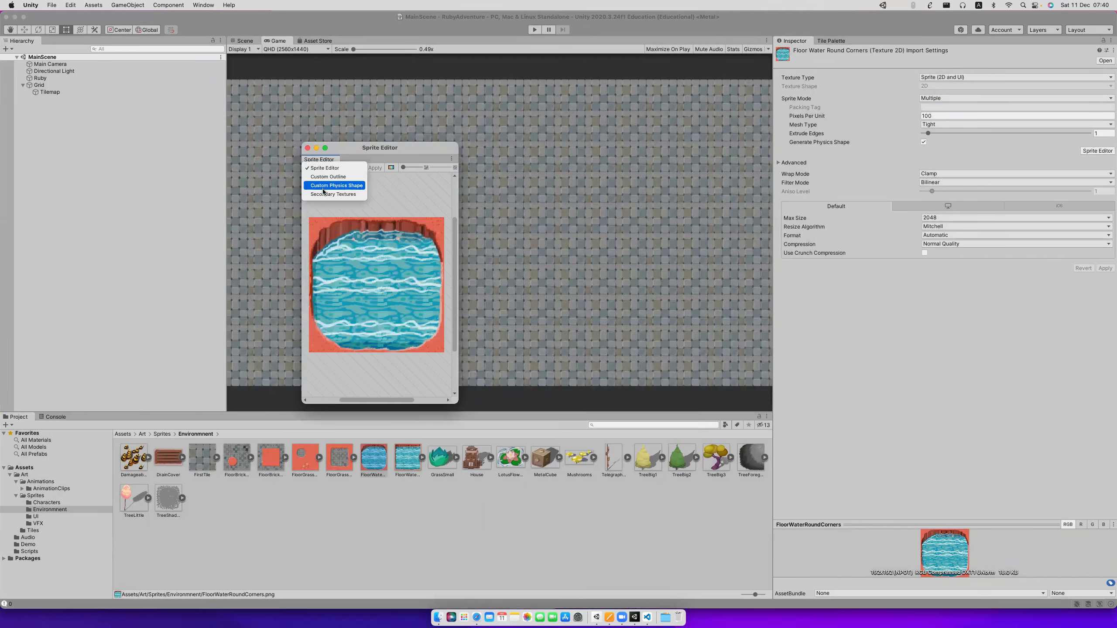
pyautogui.click(421, 142)
pyautogui.moveTo(421, 142); pyautogui.dragTo(422, 122)
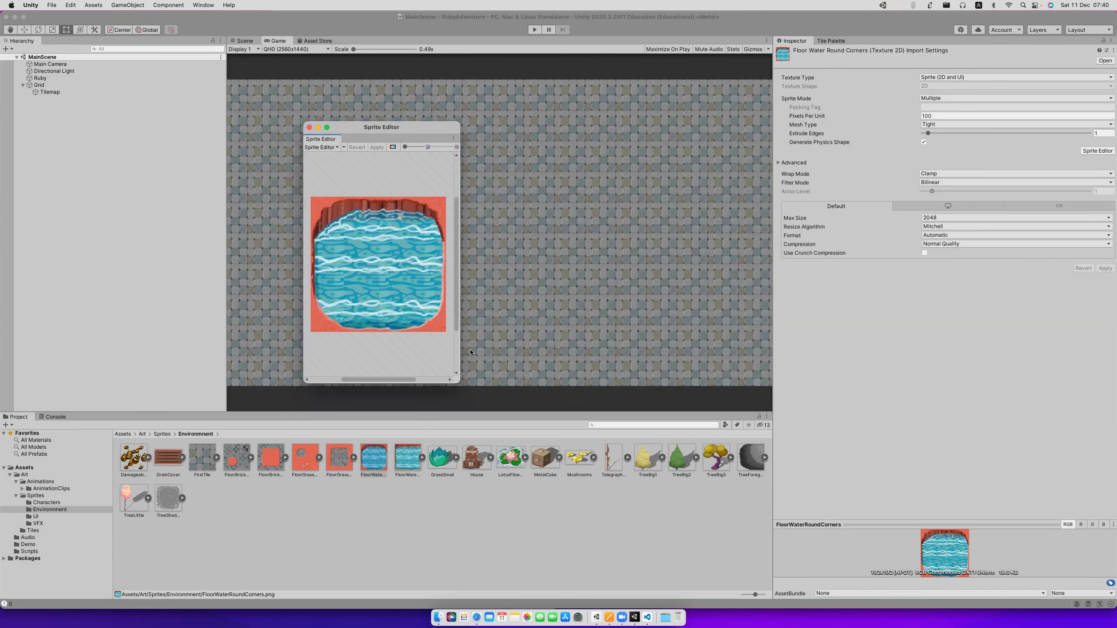
pyautogui.moveTo(455, 382); pyautogui.dragTo(607, 382)
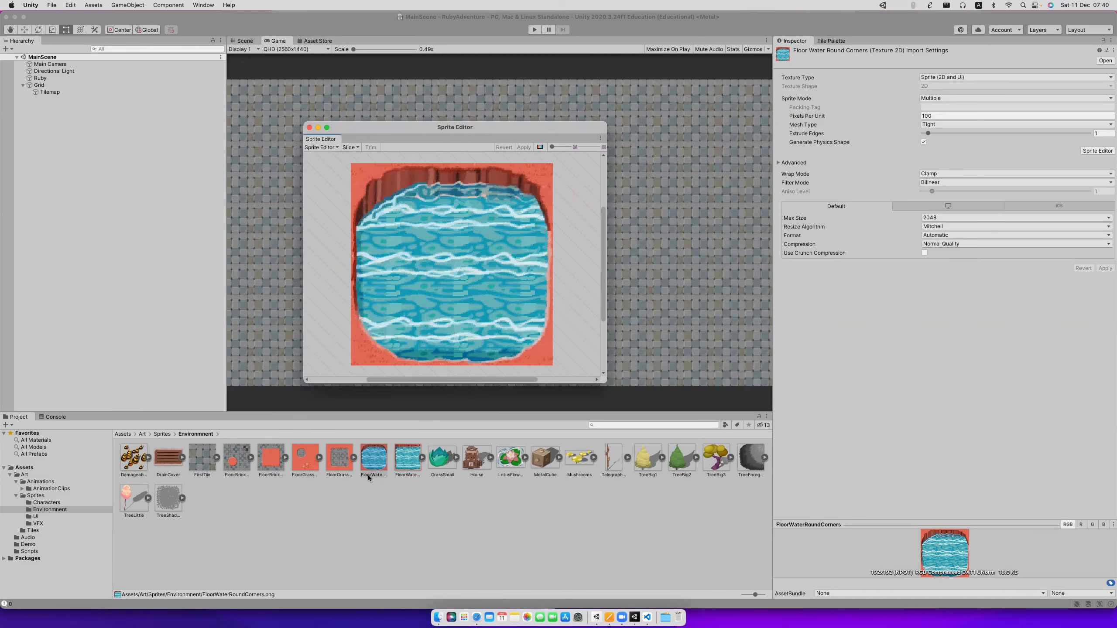
# Set the Slice type to Grid By Cell Count.
pyautogui.click(351, 148)
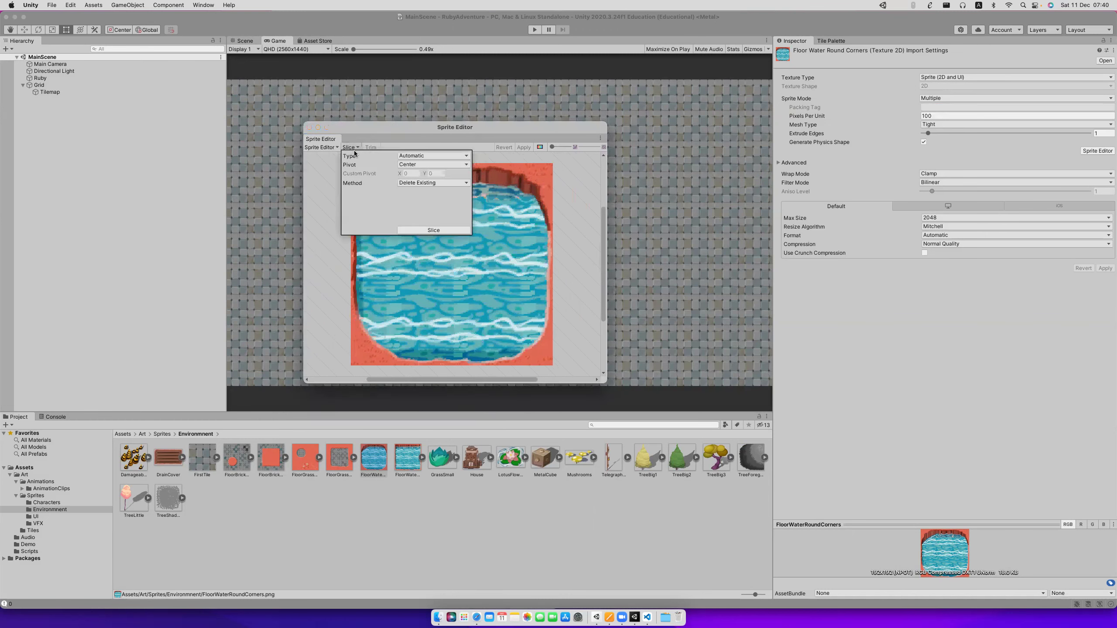
pyautogui.click(421, 156)
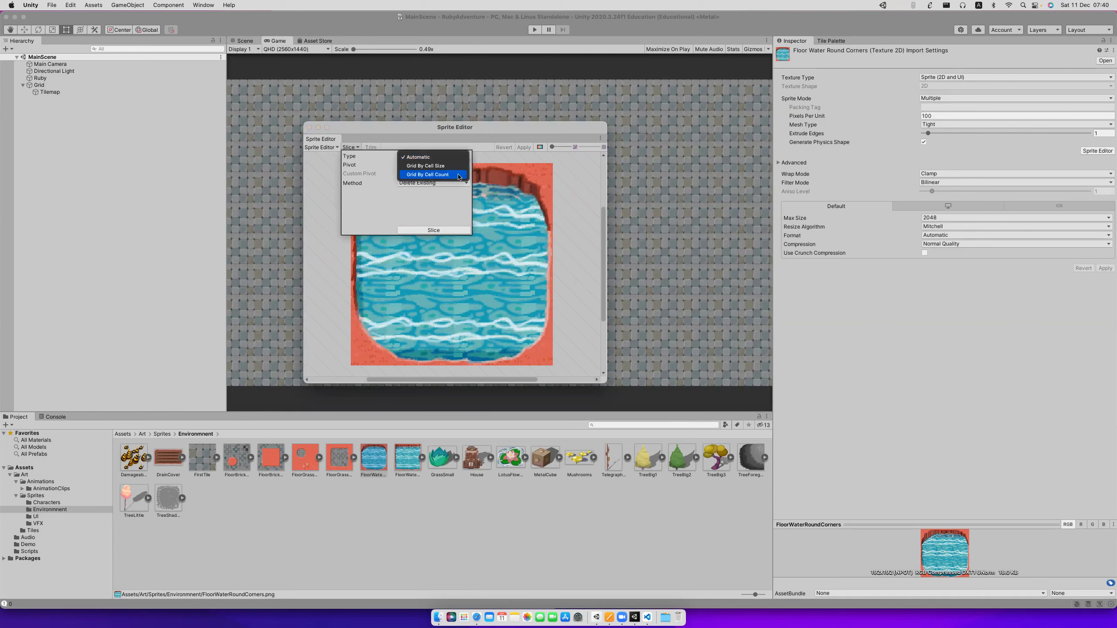
pyautogui.click(425, 166)
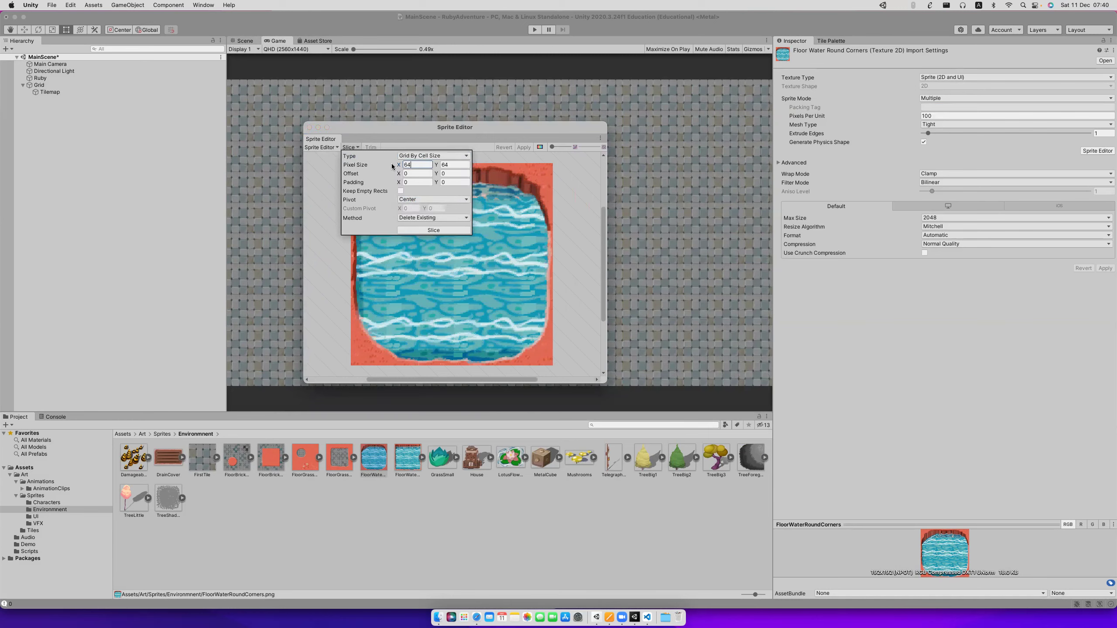
pyautogui.click(422, 156)
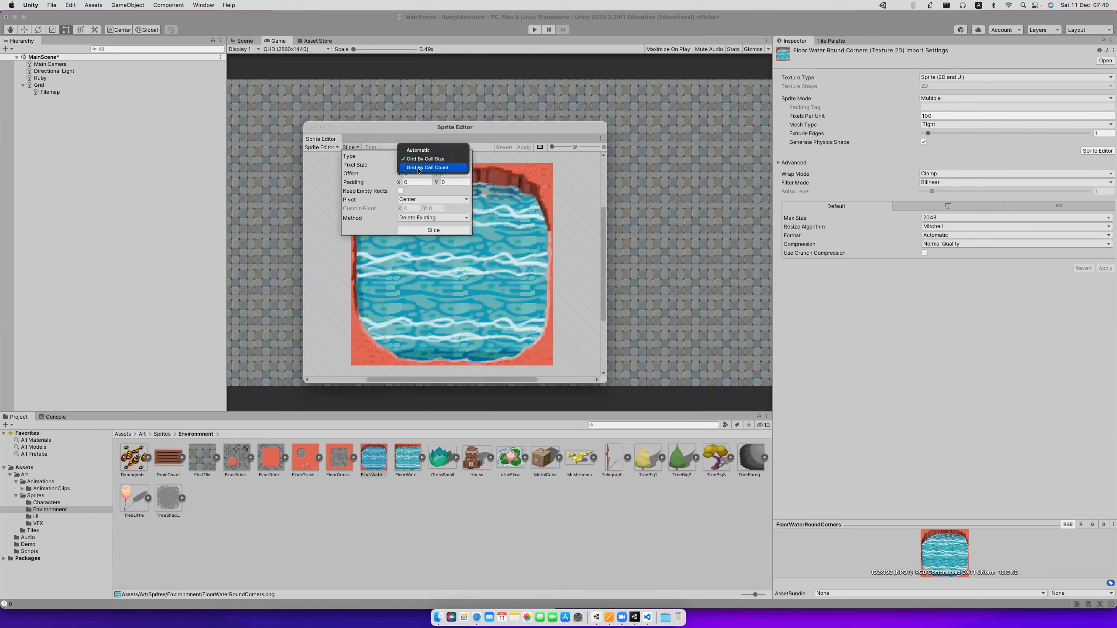
pyautogui.click(418, 168)
# Slice the texture into 3 columns by 3 rows and save the changes on closing.
pyautogui.click(452, 165)
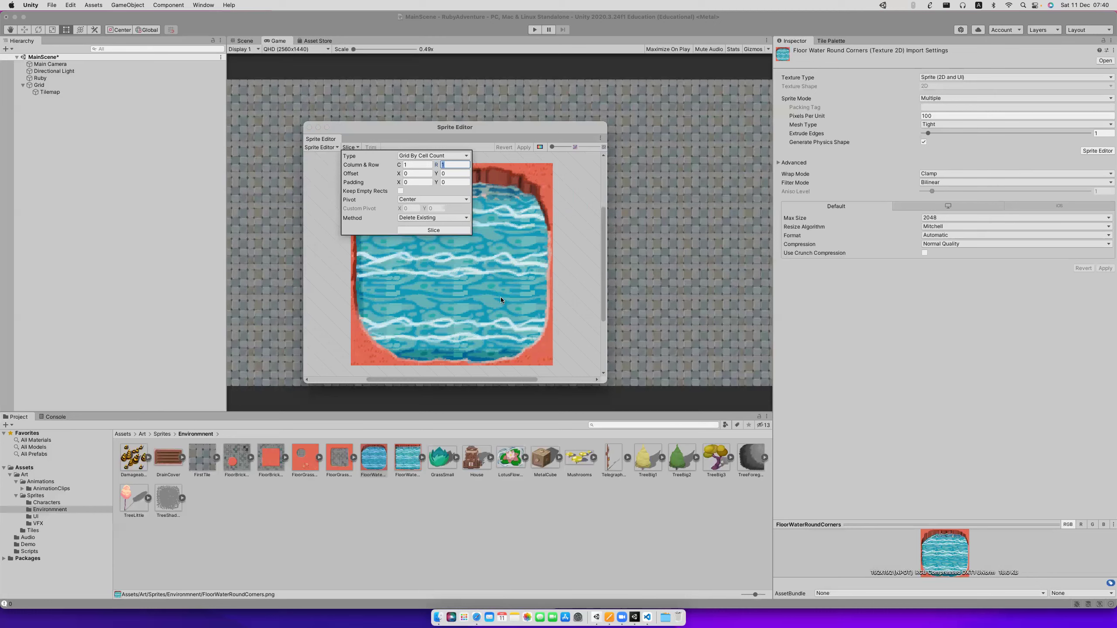
pyautogui.click(418, 165)
pyautogui.write('3')
pyautogui.press('Tab')
pyautogui.write('3')
pyautogui.click(454, 232)
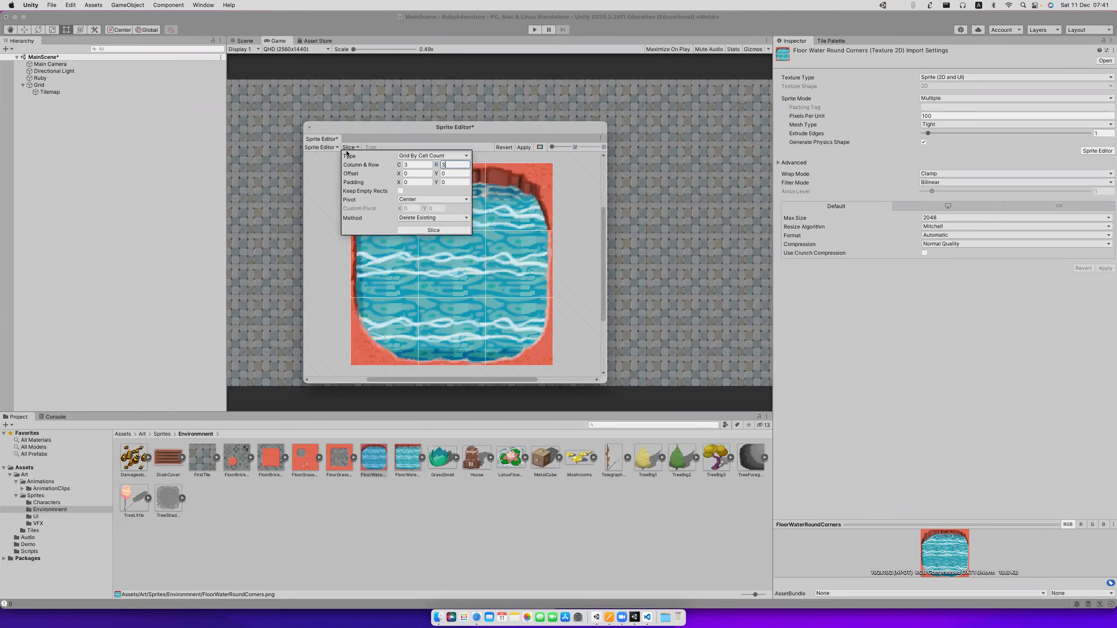
pyautogui.click(310, 127)
pyautogui.click(550, 211)
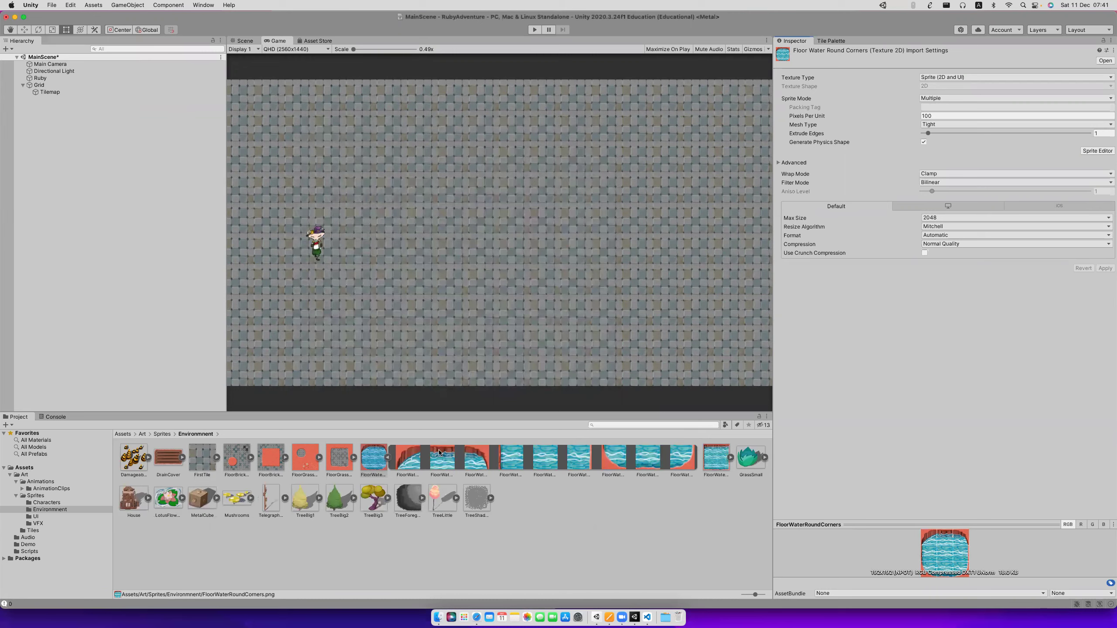
# Step through the nine sliced water sprites down to FloorWaterRoundCorners_8.
pyautogui.press('Right')
pyautogui.press('Right')
pyautogui.press('Right')
pyautogui.press('Right')
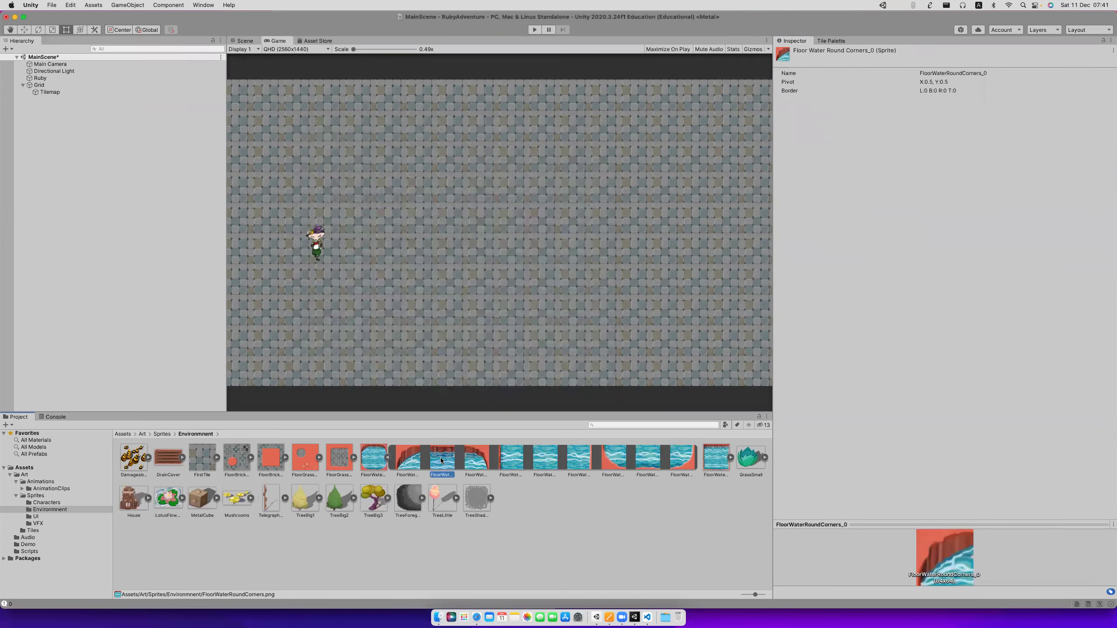
pyautogui.press('Right')
pyautogui.press('Right')
pyautogui.press('Right')
pyautogui.press('Right')
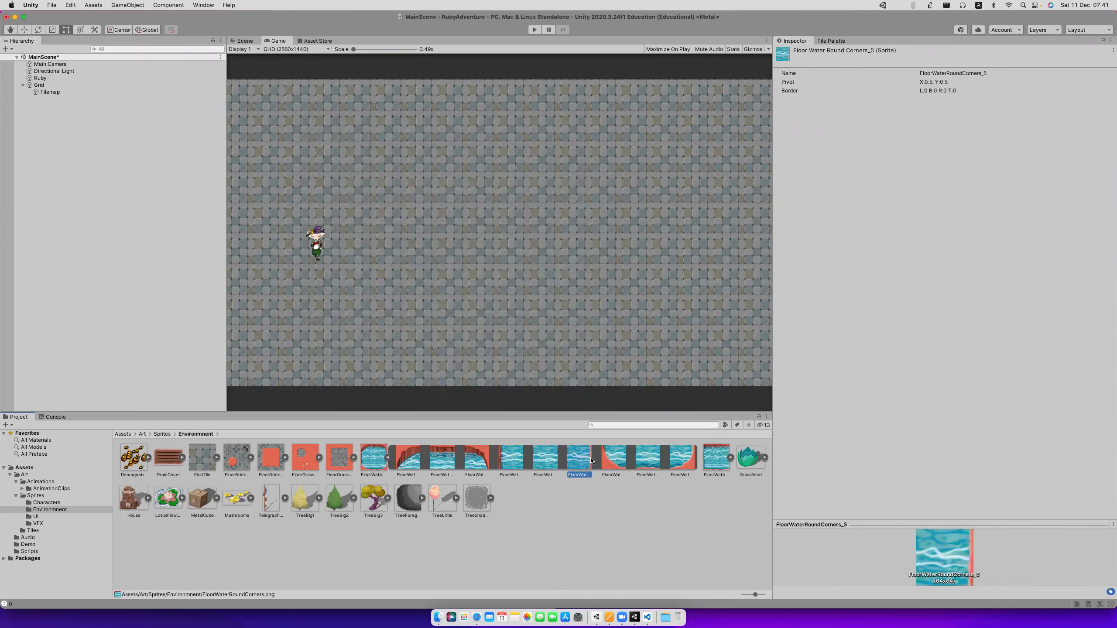
pyautogui.click(683, 461)
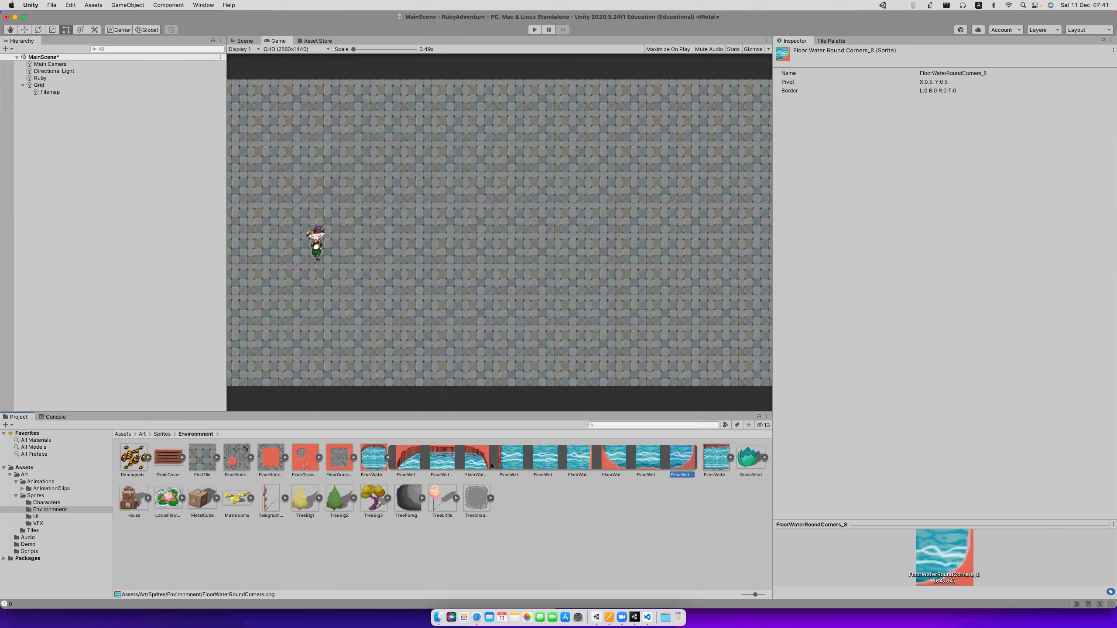
pyautogui.click(389, 458)
pyautogui.click(388, 459)
# Set FloorWaterRoundCorners's Pixels Per Unit to 64 and apply.
pyautogui.click(373, 458)
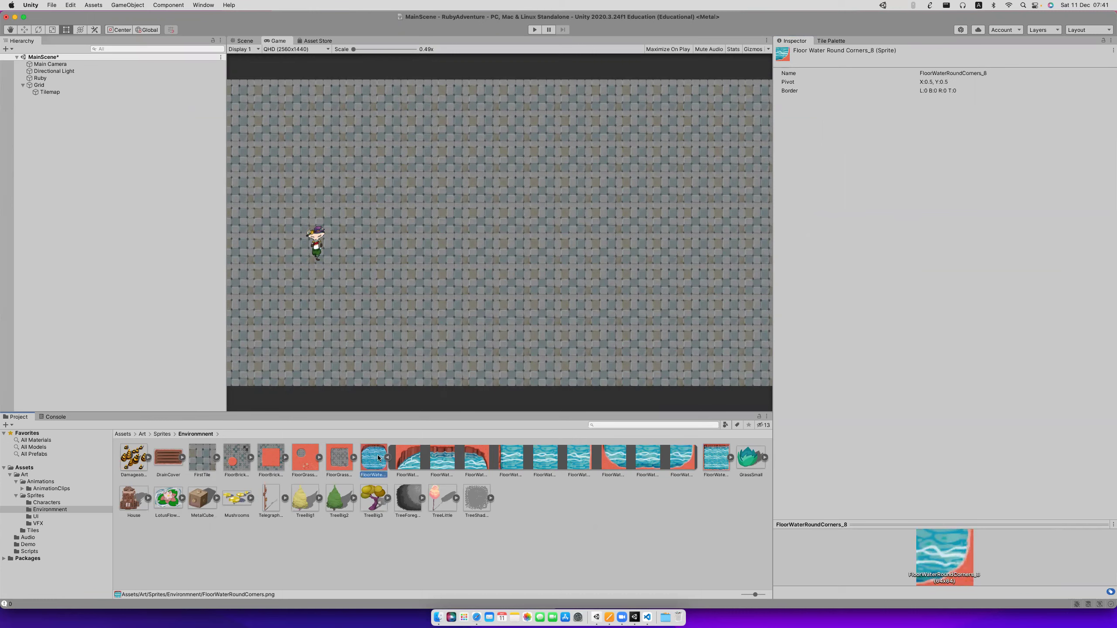
pyautogui.click(936, 115)
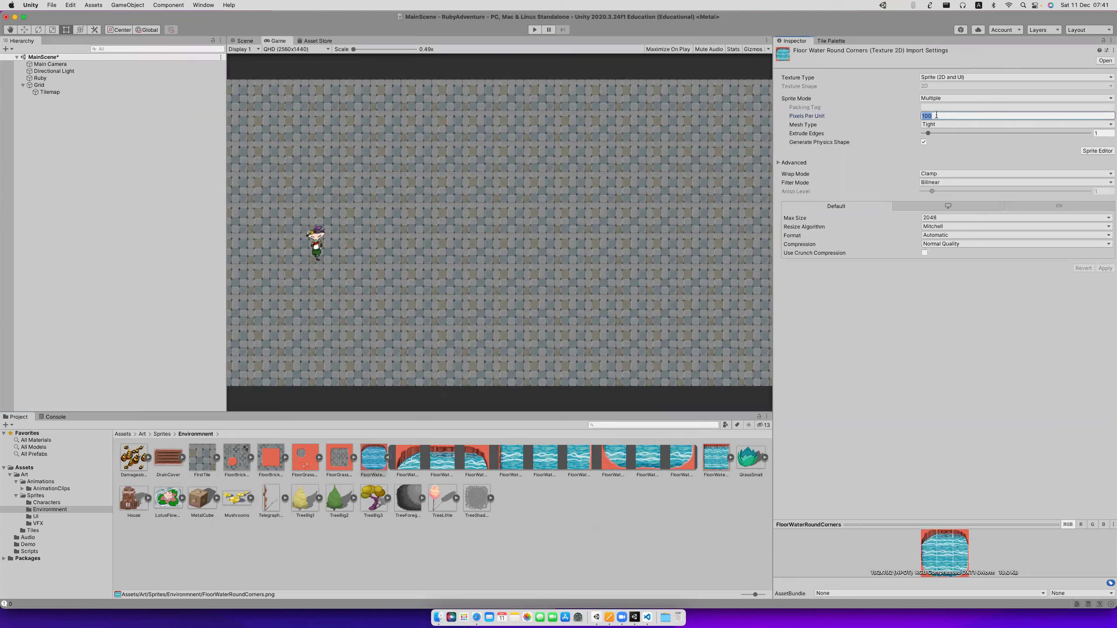
pyautogui.write('64')
pyautogui.press('Tab')
pyautogui.click(1104, 269)
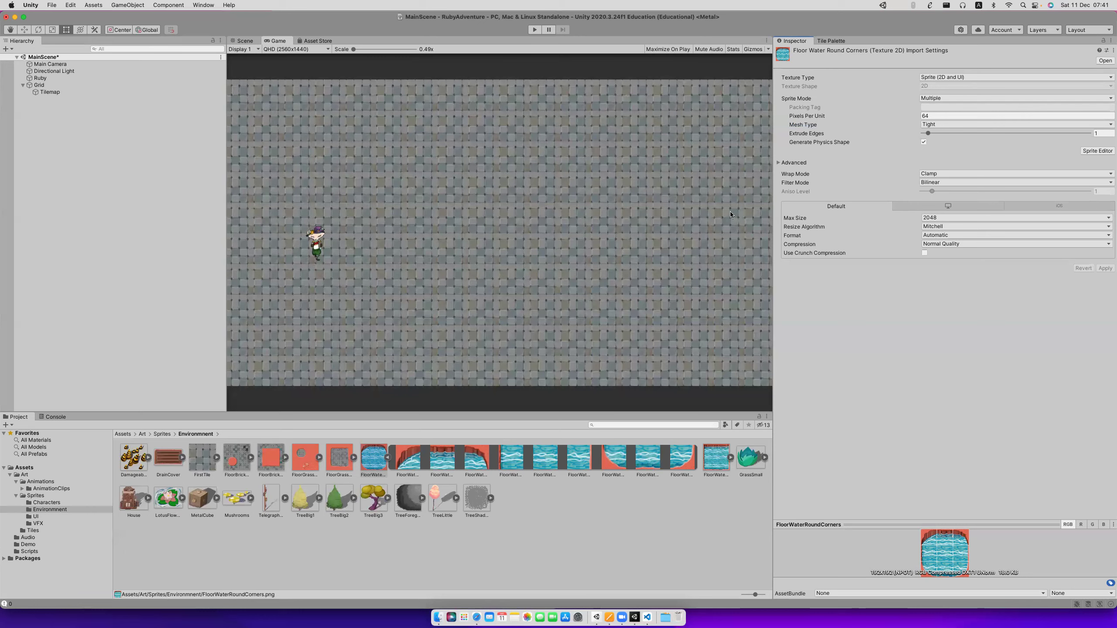
# Drag FloorWaterRoundCorners into the GamePalette, generating its tiles into Assets/Art/Tiles.
pyautogui.click(830, 41)
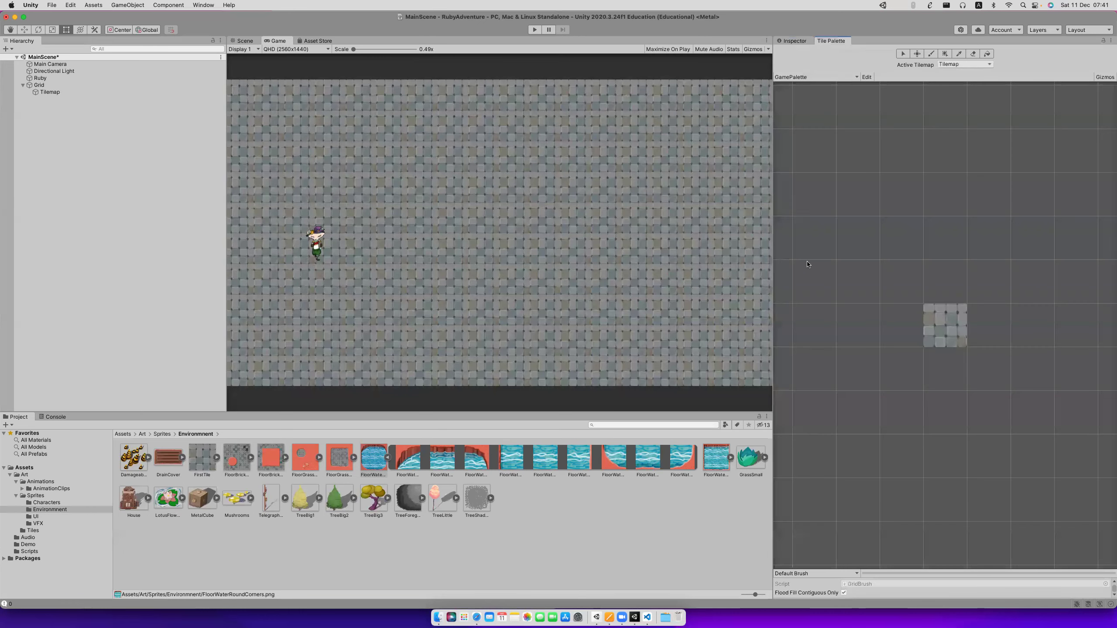
pyautogui.moveTo(375, 462); pyautogui.dragTo(861, 210)
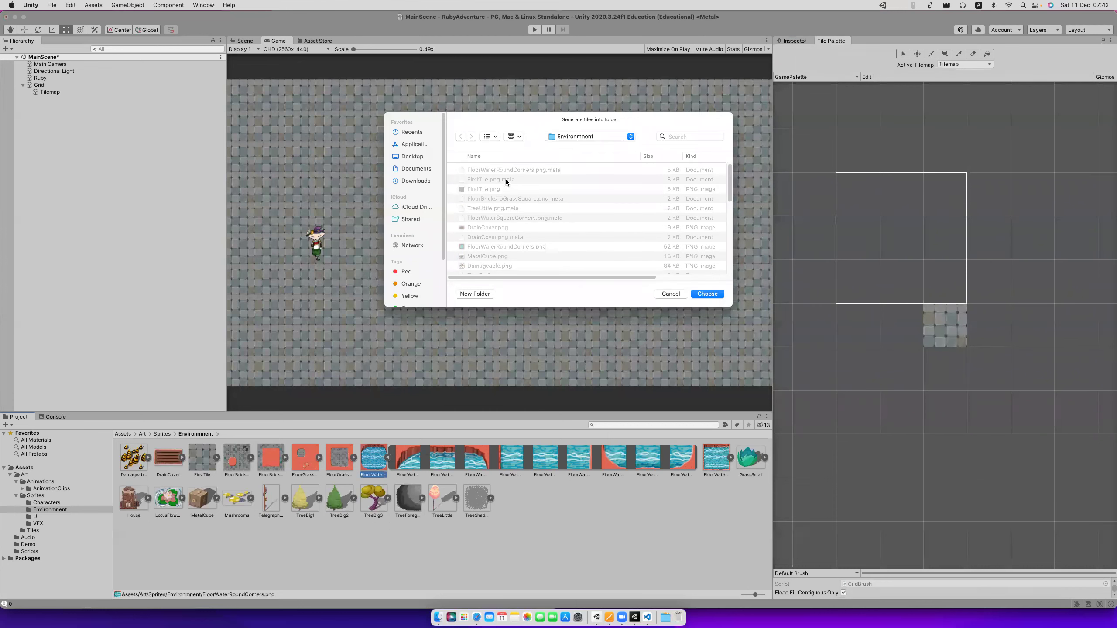
pyautogui.click(565, 137)
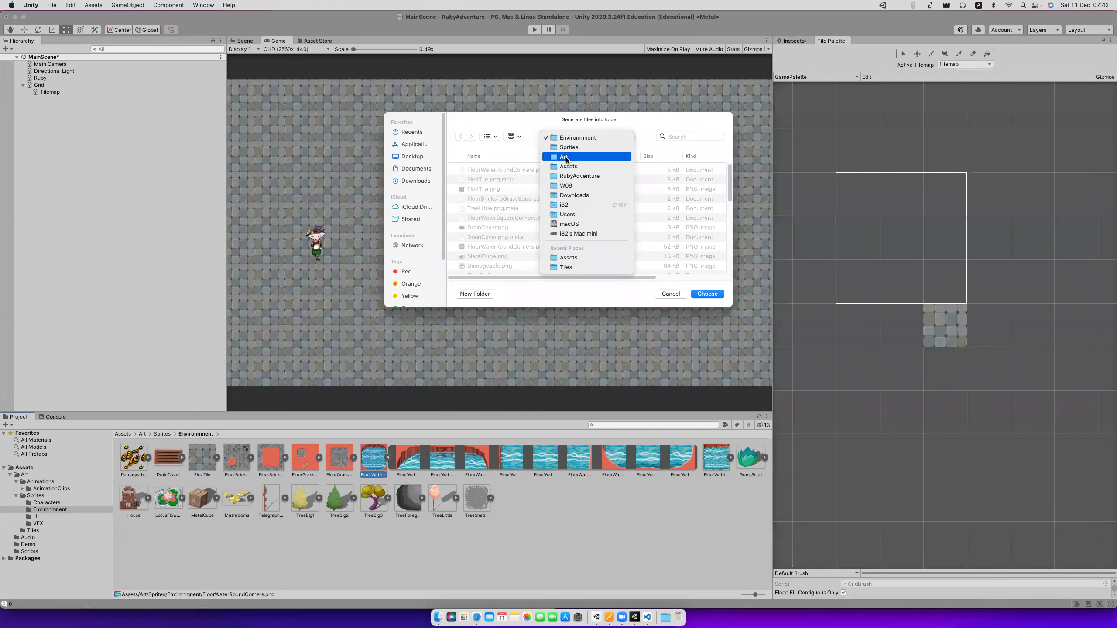
pyautogui.click(567, 157)
pyautogui.click(608, 137)
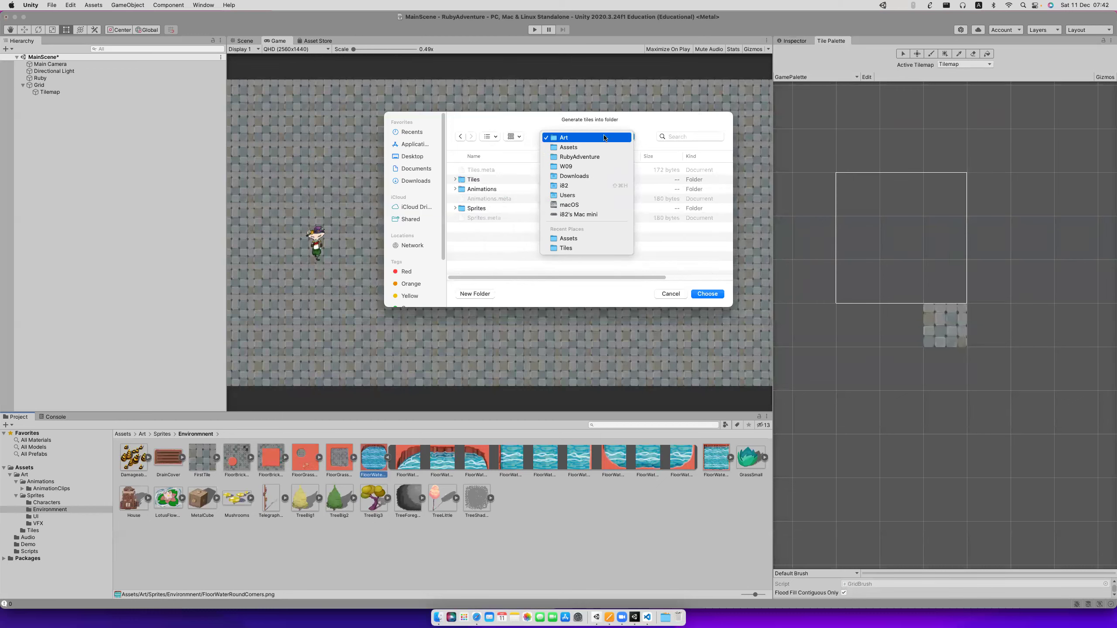
pyautogui.click(582, 149)
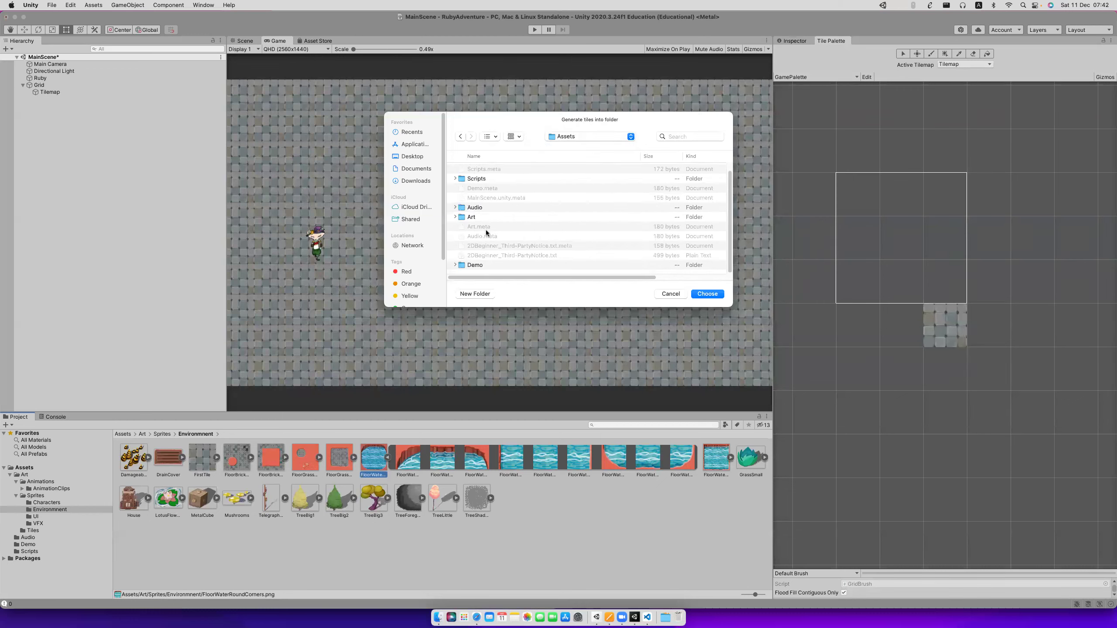
pyautogui.click(455, 228)
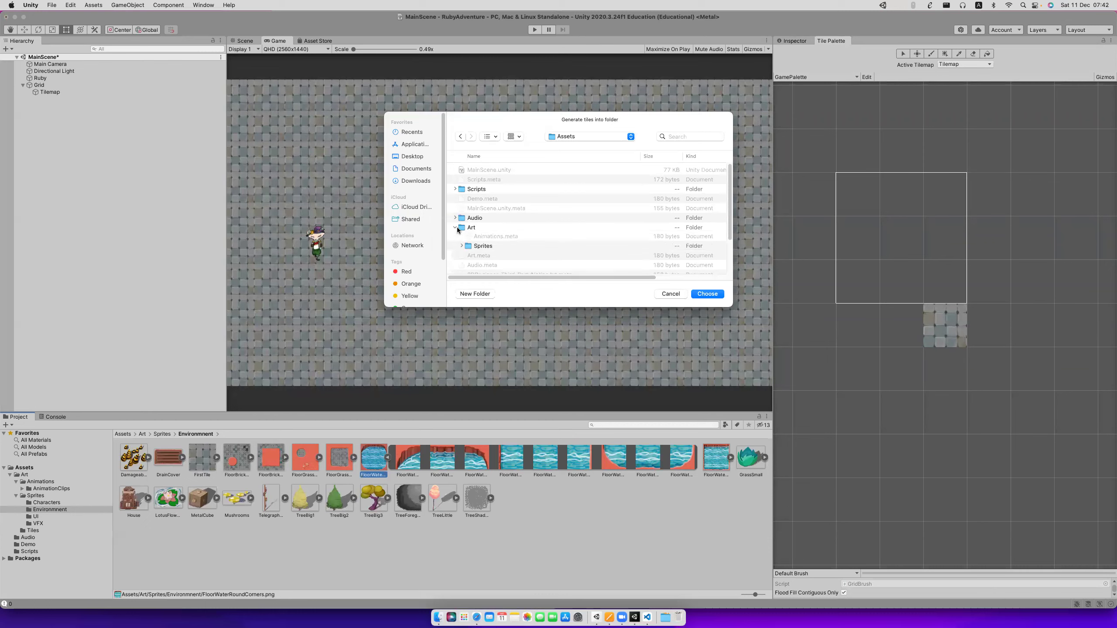
pyautogui.doubleClick(478, 247)
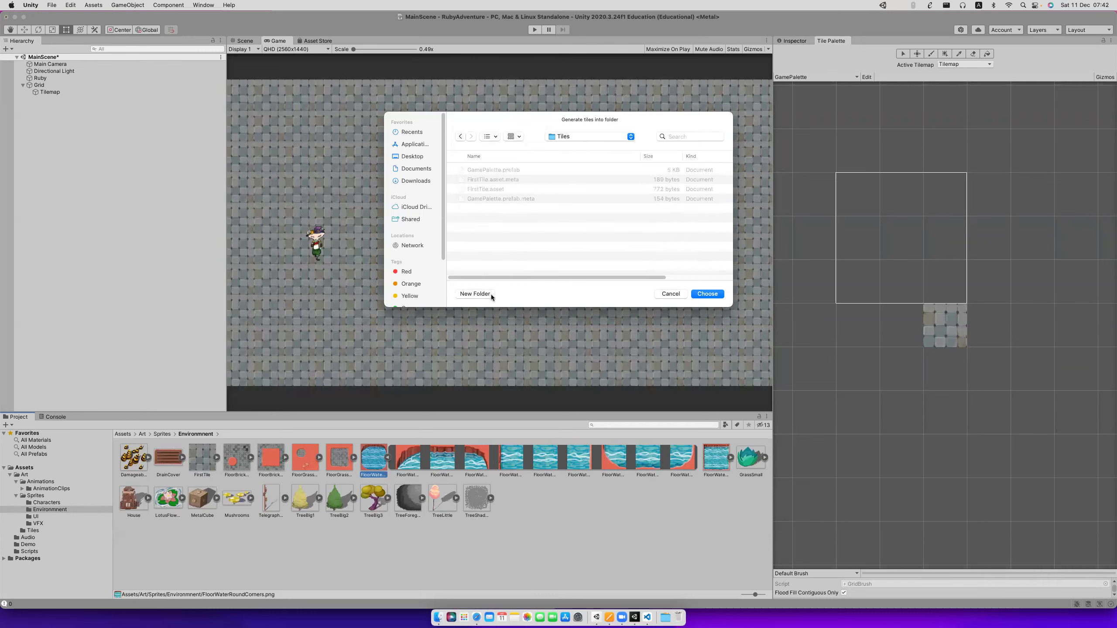
pyautogui.click(707, 294)
pyautogui.click(856, 231)
pyautogui.click(862, 200)
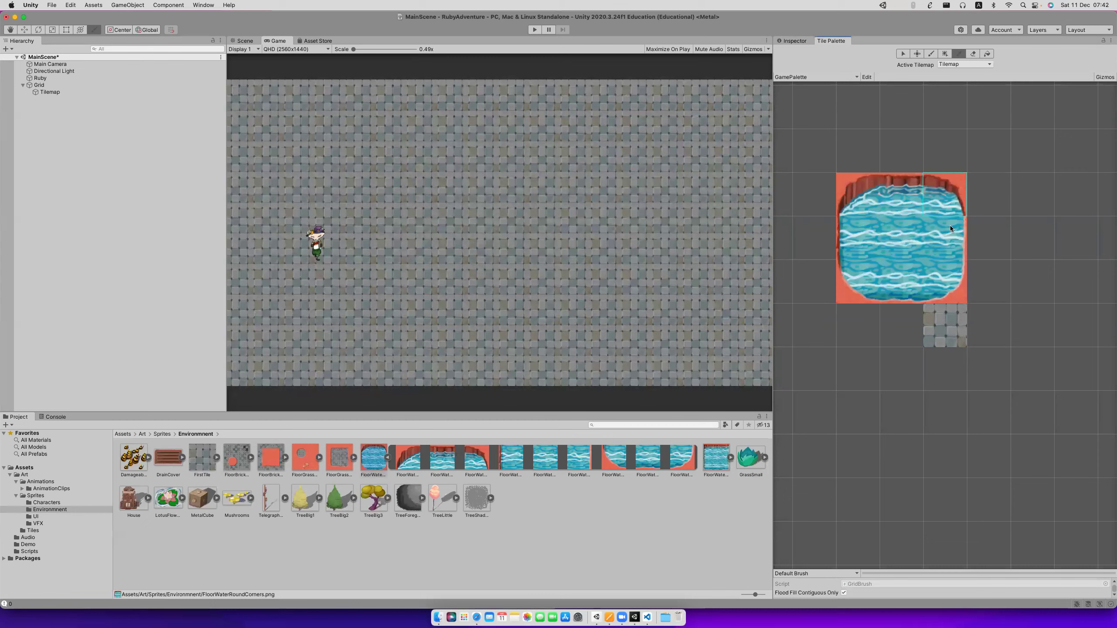
# Pick the top-left corner water tile and make the Tilemap the painting target.
pyautogui.press('i')
pyautogui.click(857, 249)
pyautogui.click(901, 296)
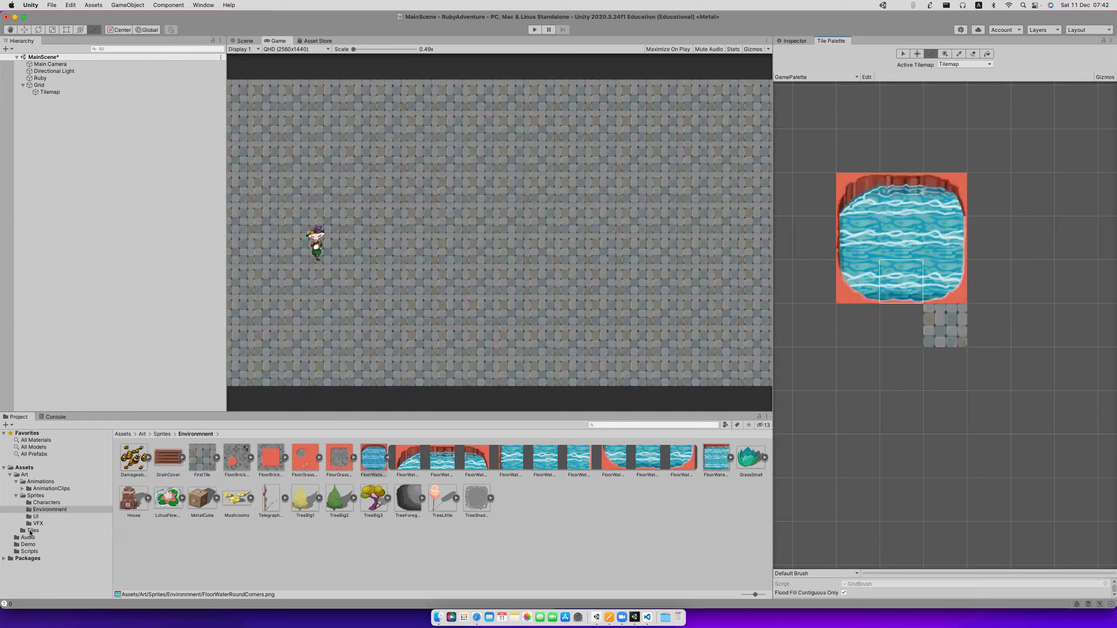
pyautogui.click(16, 496)
pyautogui.click(16, 482)
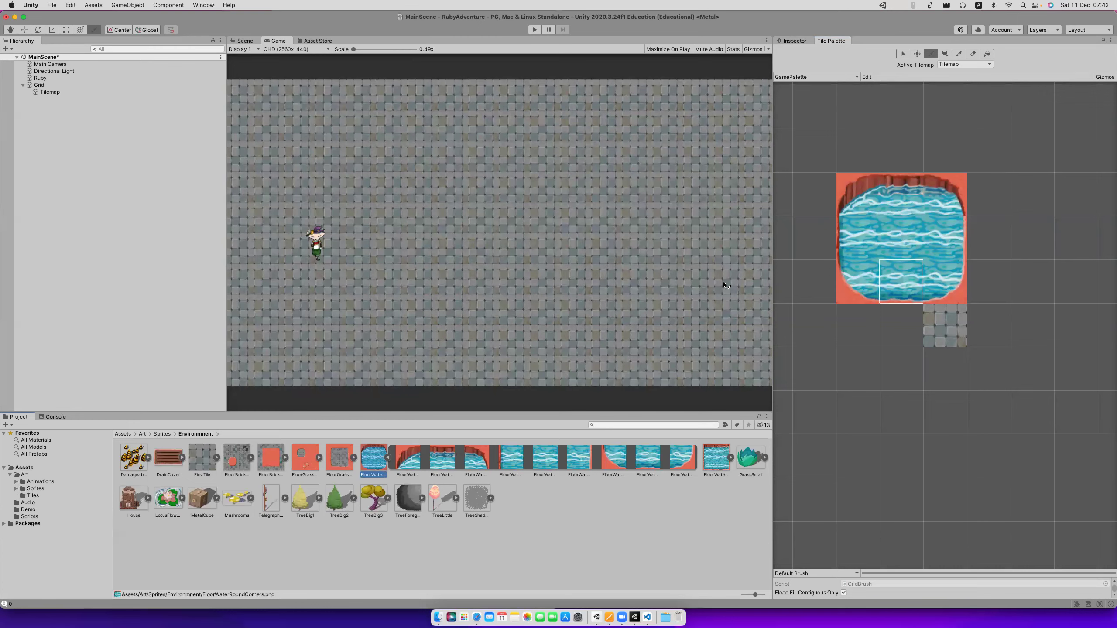
pyautogui.click(854, 196)
pyautogui.click(951, 299)
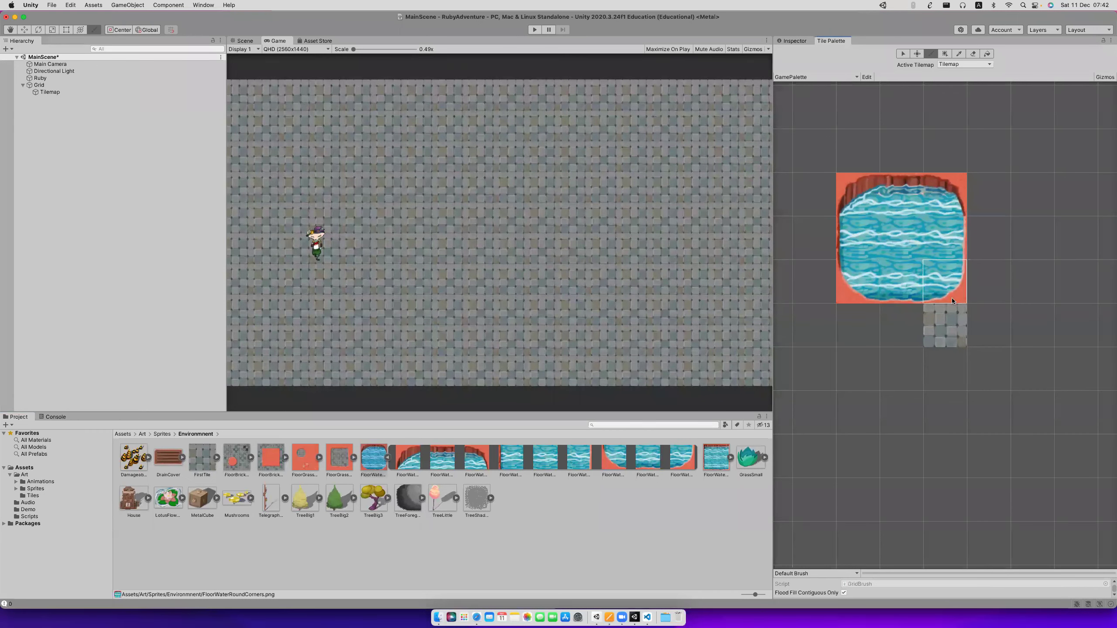
pyautogui.click(860, 201)
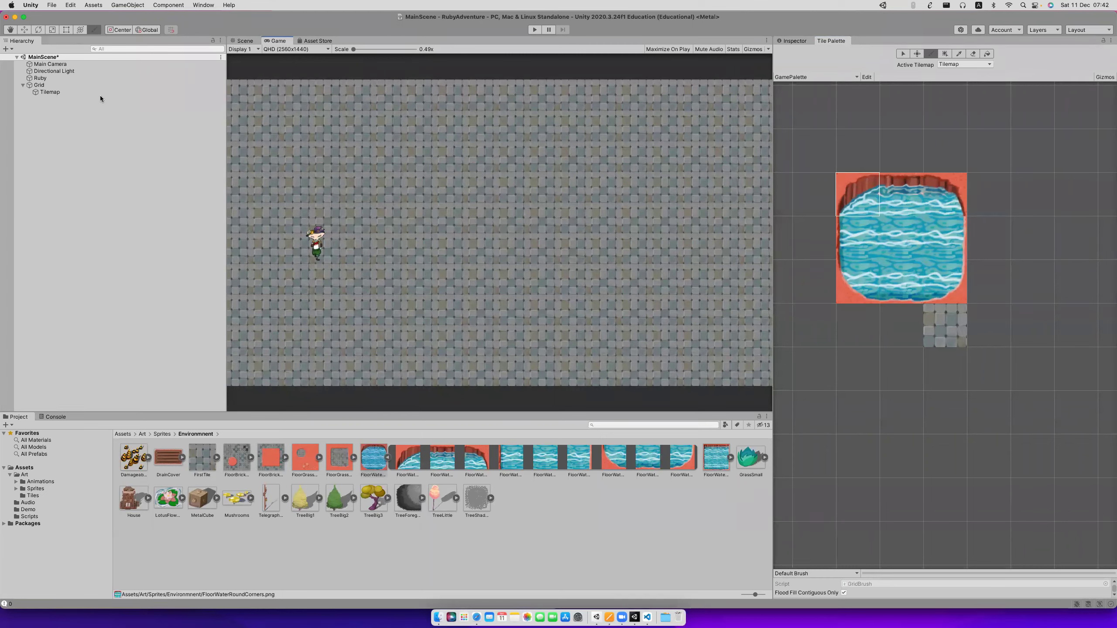
pyautogui.click(50, 92)
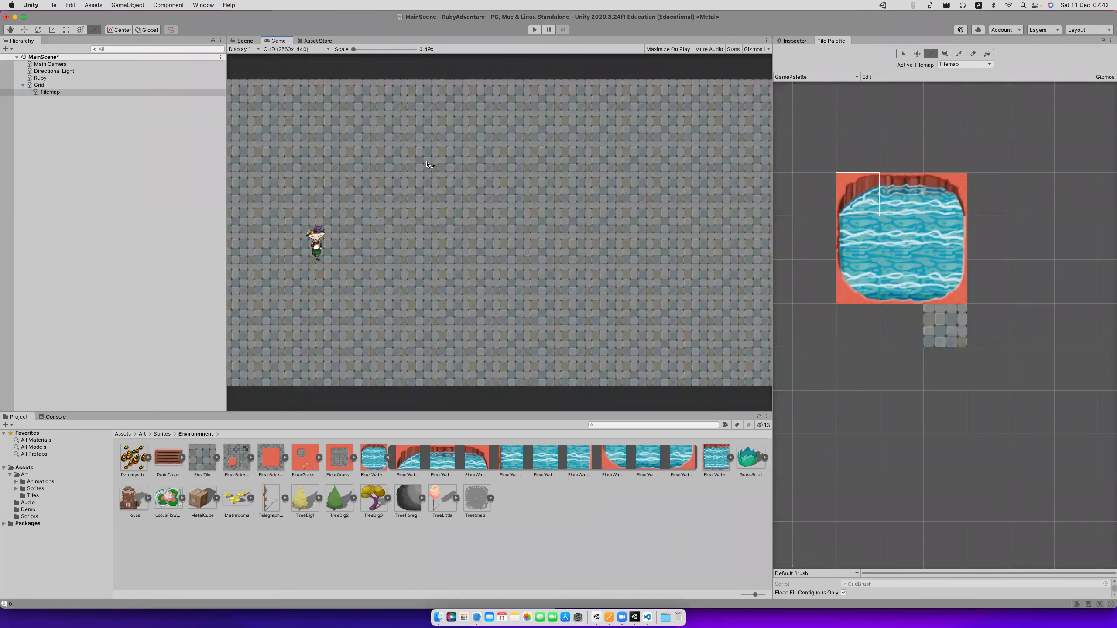
# Paint the top-left water corner tile onto the floor above Ruby in the Scene view.
pyautogui.click(245, 40)
pyautogui.moveTo(390, 207); pyautogui.dragTo(409, 206)
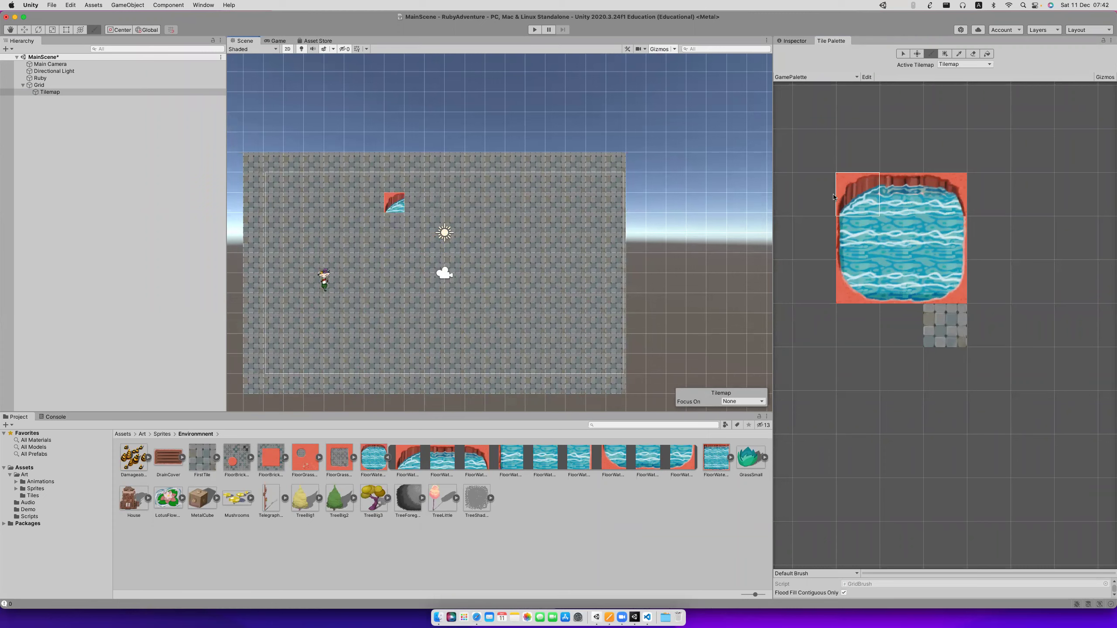
pyautogui.press('s')
pyautogui.click(916, 273)
pyautogui.click(830, 41)
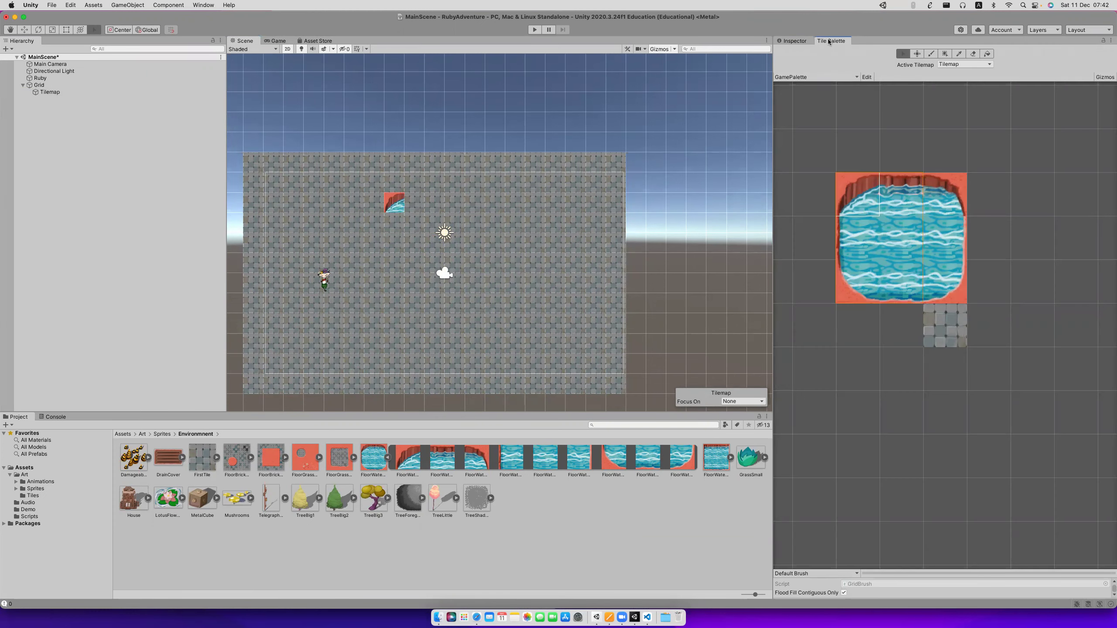
pyautogui.click(925, 250)
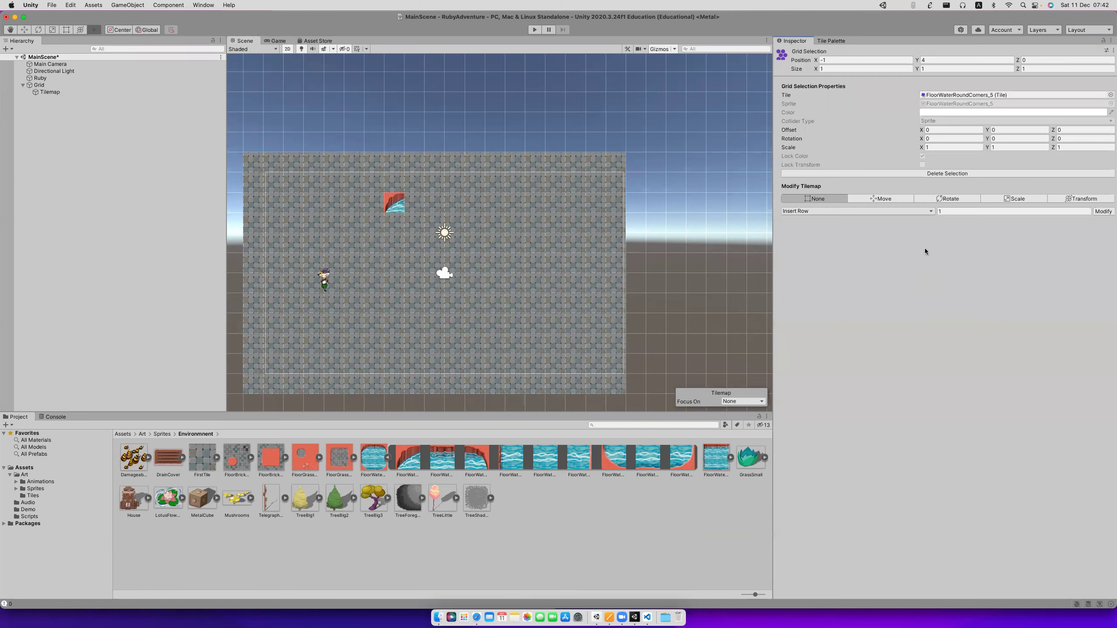
pyautogui.click(840, 39)
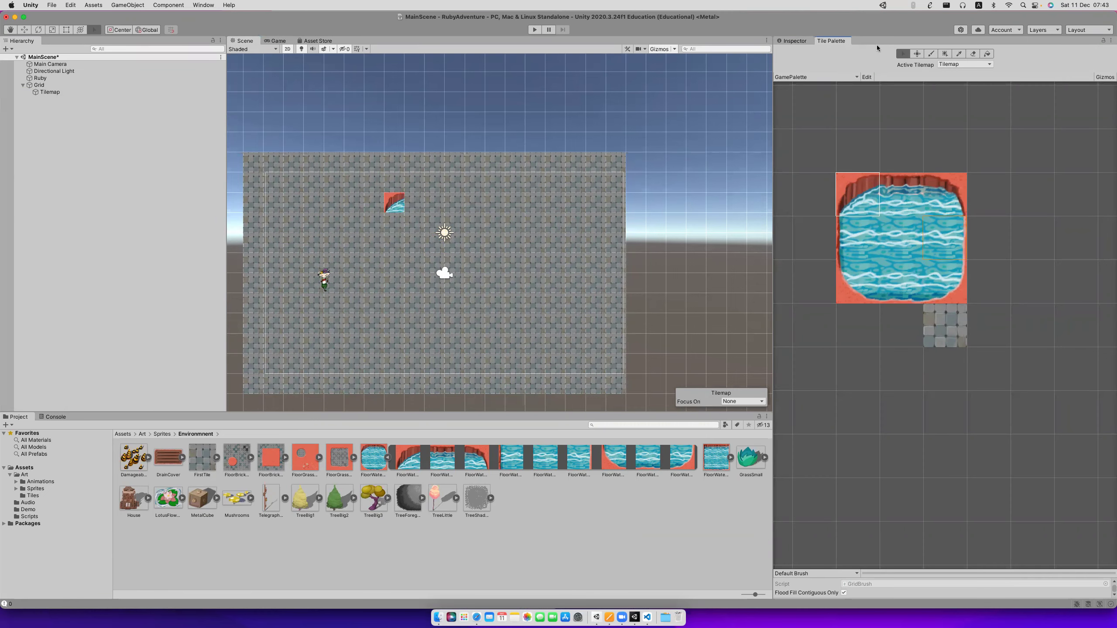
pyautogui.click(928, 54)
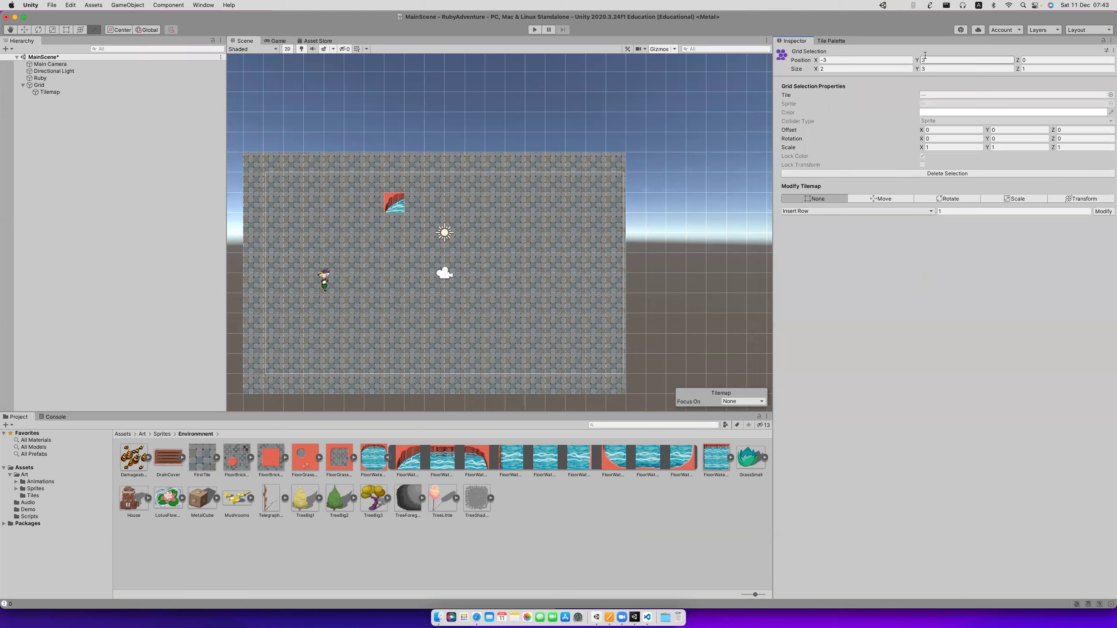
pyautogui.click(831, 40)
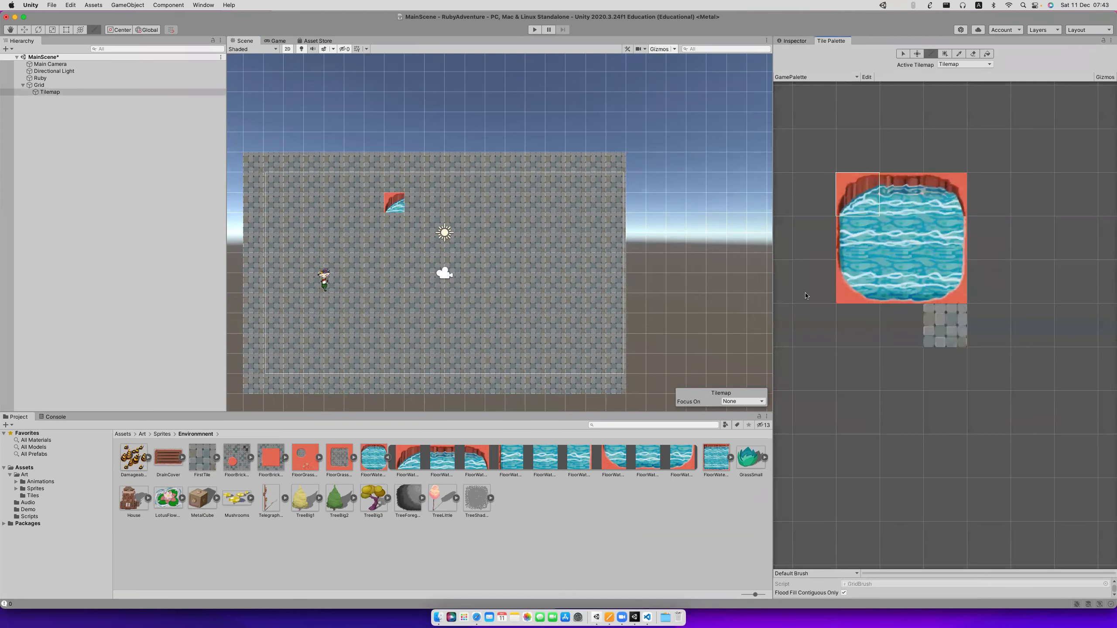
# Paint the pond's top edge, top-right corner, left edge and bottom-left corner.
pyautogui.click(887, 202)
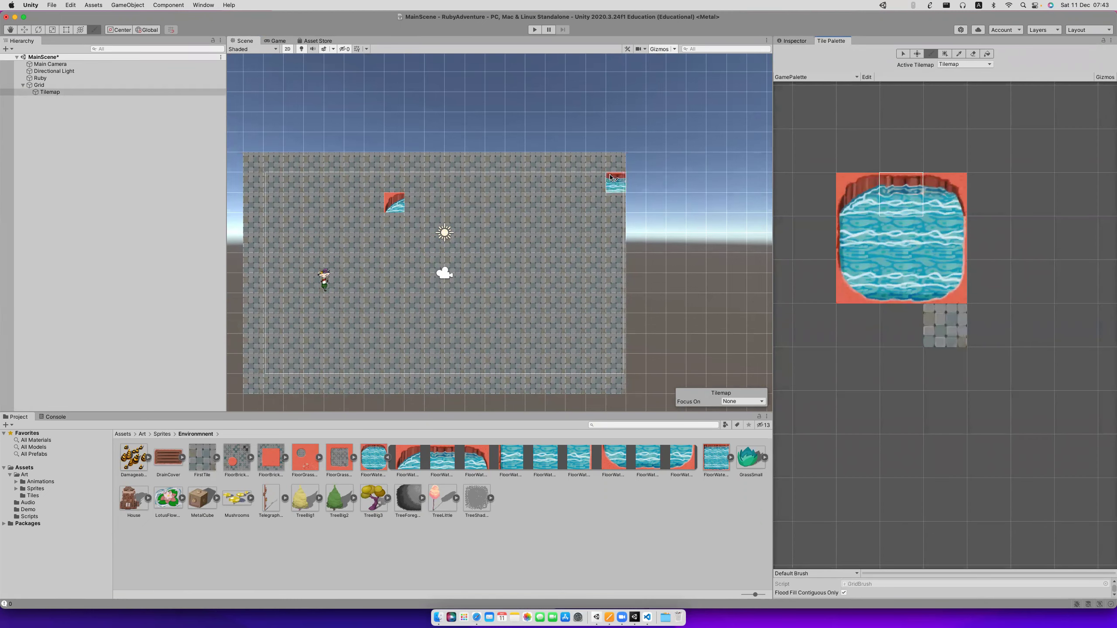
pyautogui.click(414, 202)
pyautogui.click(454, 202)
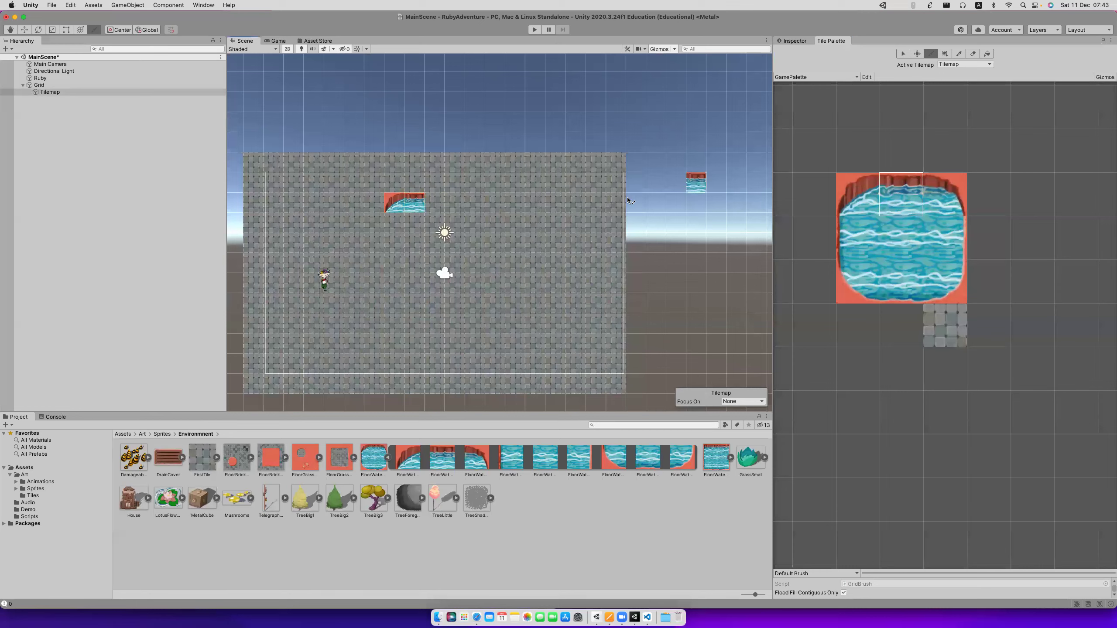
pyautogui.moveTo(454, 202)
pyautogui.mouseDown()
pyautogui.moveTo(435, 204)
pyautogui.moveTo(478, 210)
pyautogui.mouseUp()
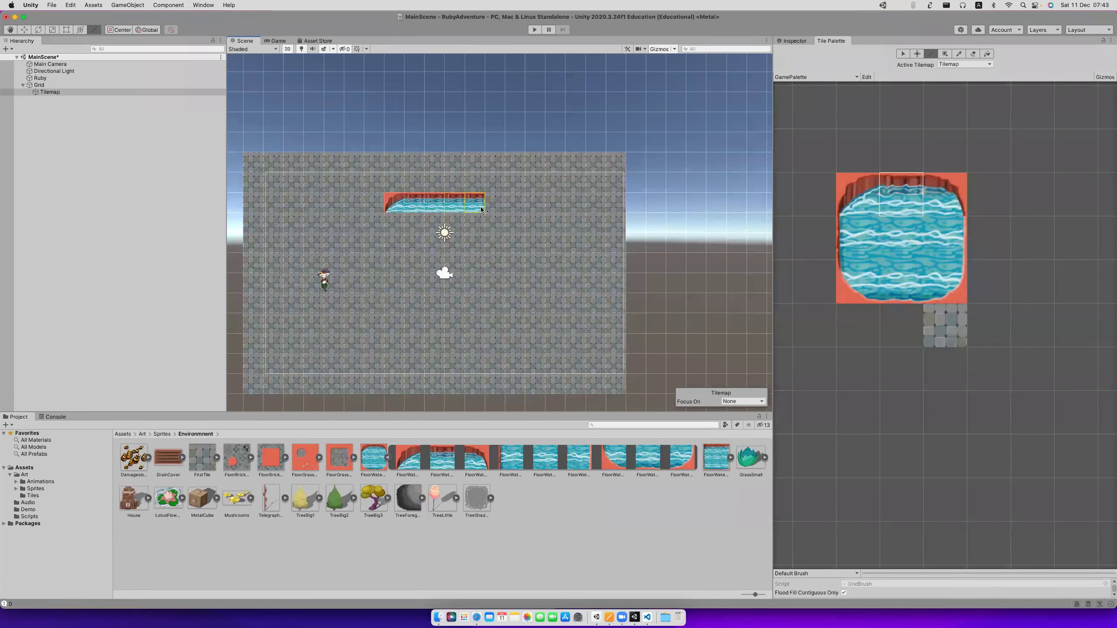
pyautogui.click(945, 193)
pyautogui.click(487, 204)
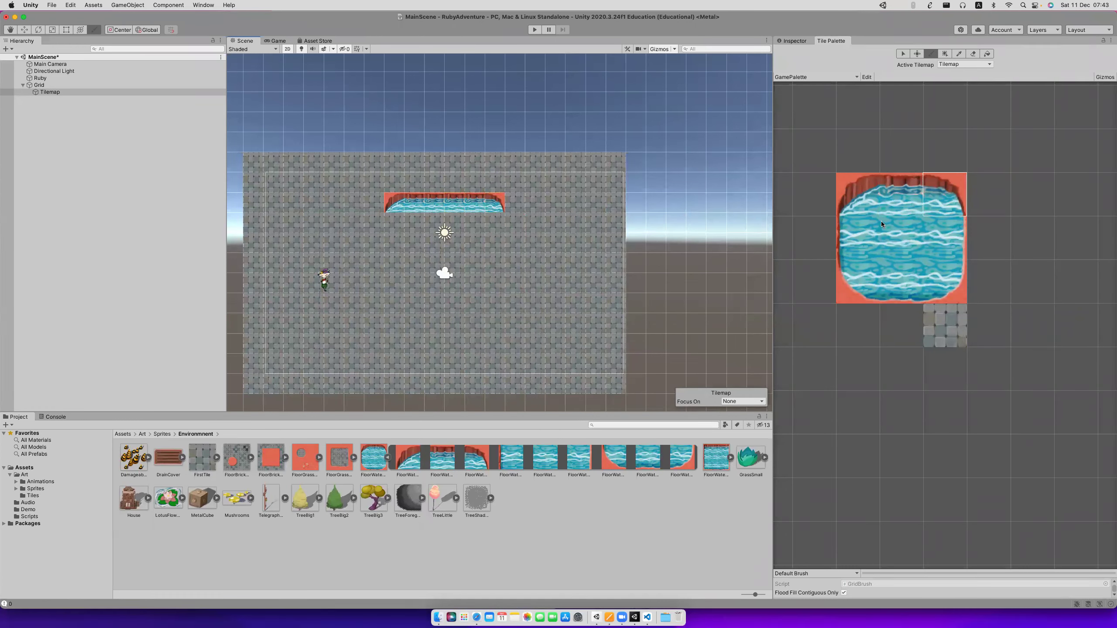
pyautogui.click(842, 226)
pyautogui.click(394, 222)
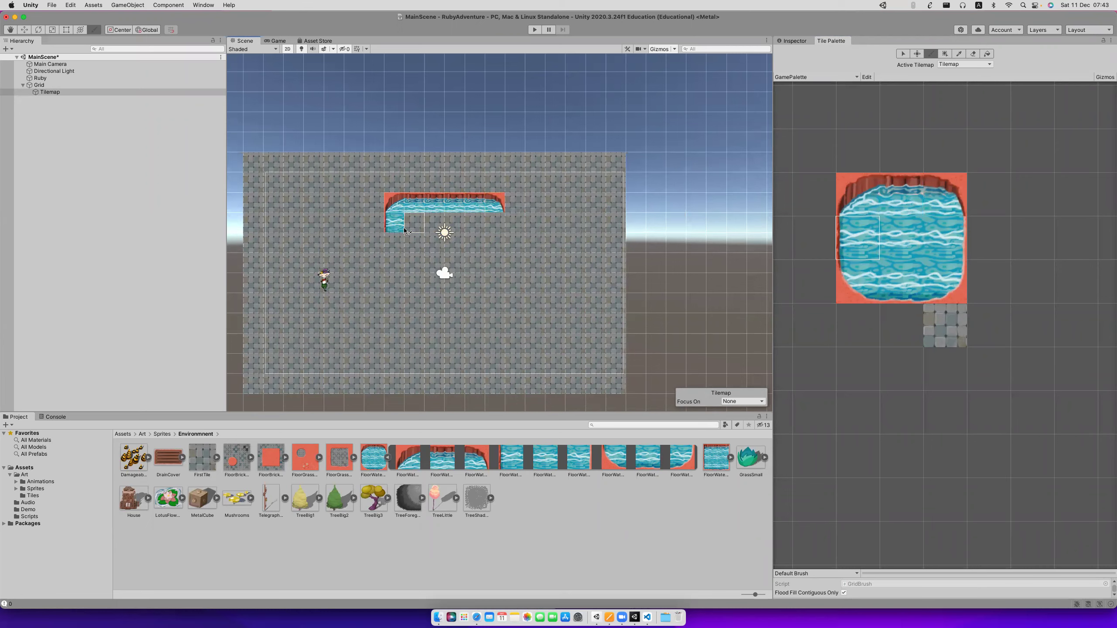
pyautogui.click(394, 242)
pyautogui.click(849, 277)
pyautogui.click(394, 263)
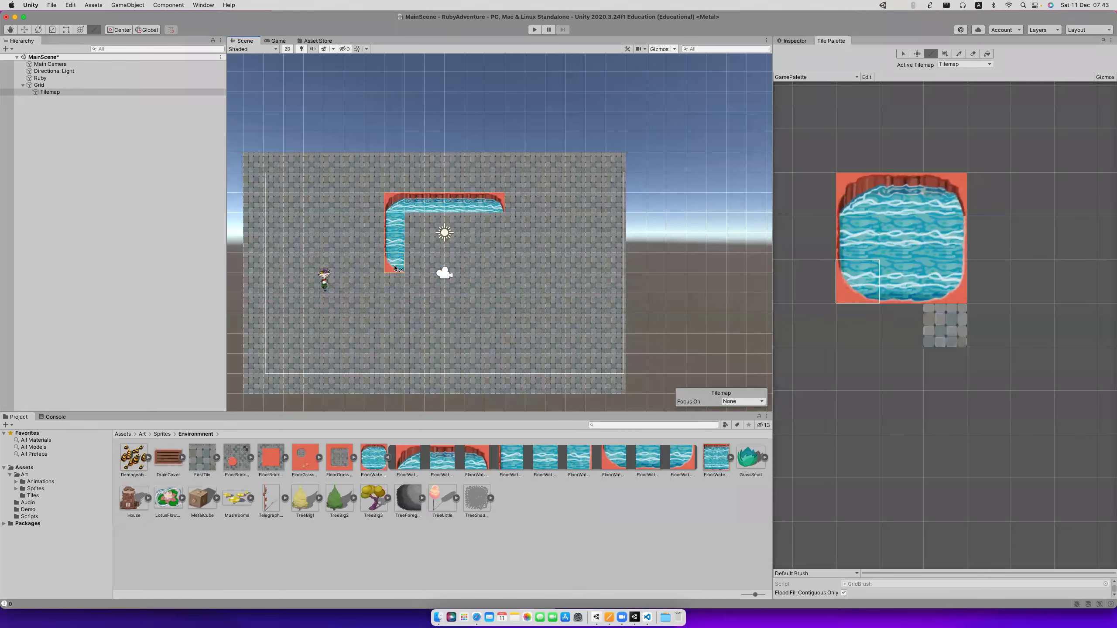
# Add the bottom-right corner, right and bottom edges, and fill the pond's interior with water.
pyautogui.click(945, 282)
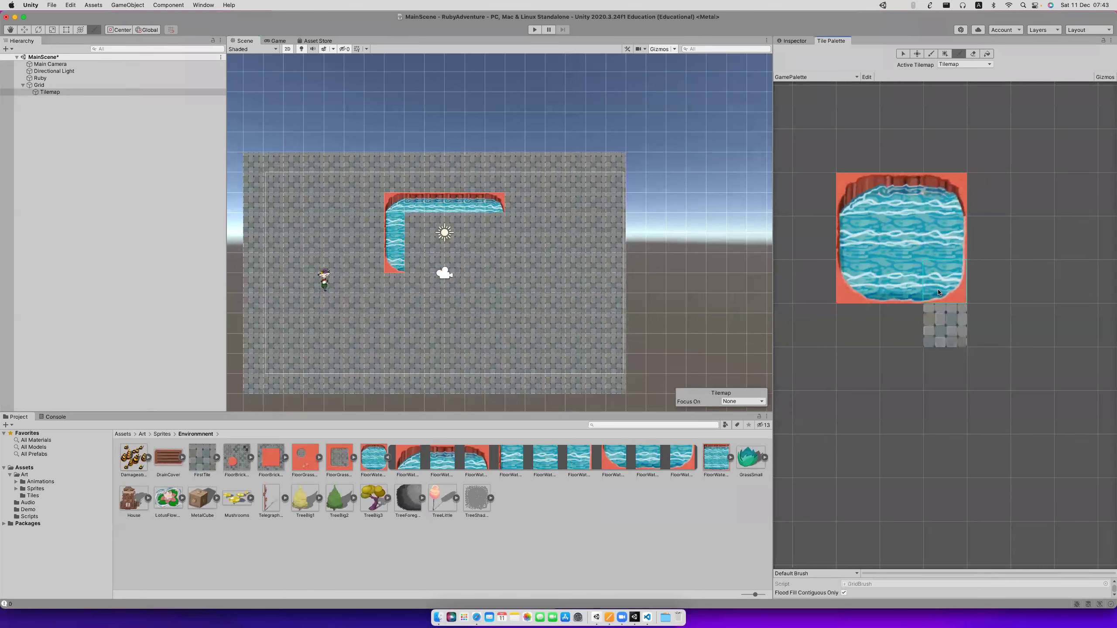
pyautogui.click(504, 265)
pyautogui.click(944, 238)
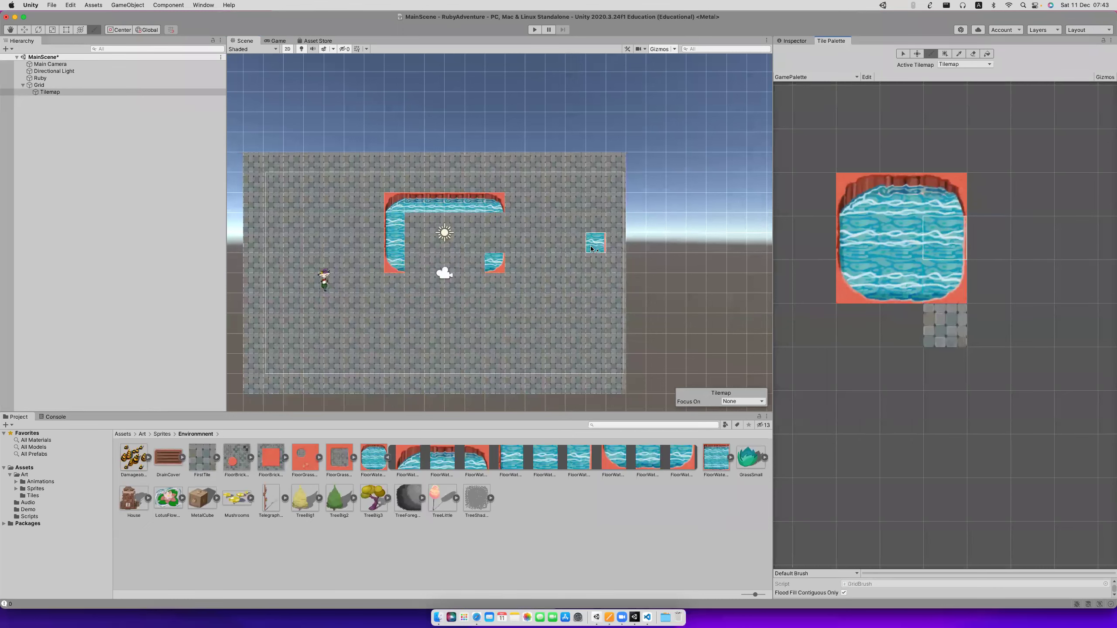
pyautogui.click(495, 243)
pyautogui.click(495, 222)
pyautogui.click(878, 294)
pyautogui.moveTo(418, 269)
pyautogui.mouseDown()
pyautogui.moveTo(475, 266)
pyautogui.moveTo(415, 243)
pyautogui.moveTo(476, 230)
pyautogui.moveTo(387, 225)
pyautogui.mouseUp()
pyautogui.click(884, 240)
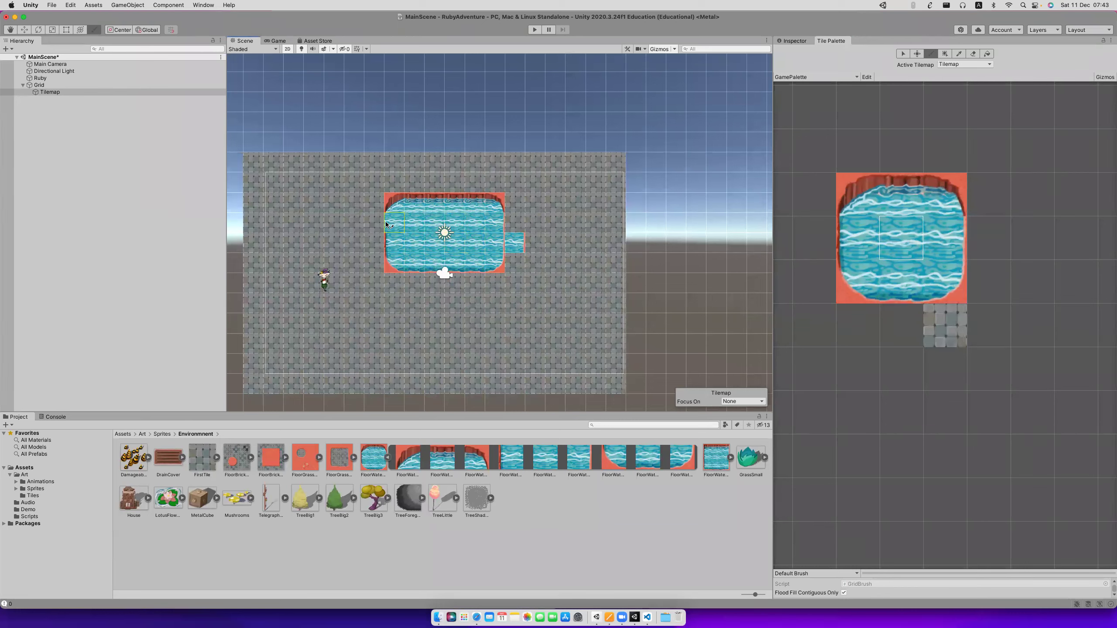
pyautogui.press('super+z')
pyautogui.moveTo(495, 226)
pyautogui.mouseDown()
pyautogui.moveTo(411, 222)
pyautogui.moveTo(475, 243)
pyautogui.moveTo(410, 247)
pyautogui.mouseUp()
pyautogui.click(414, 243)
pyautogui.click(950, 342)
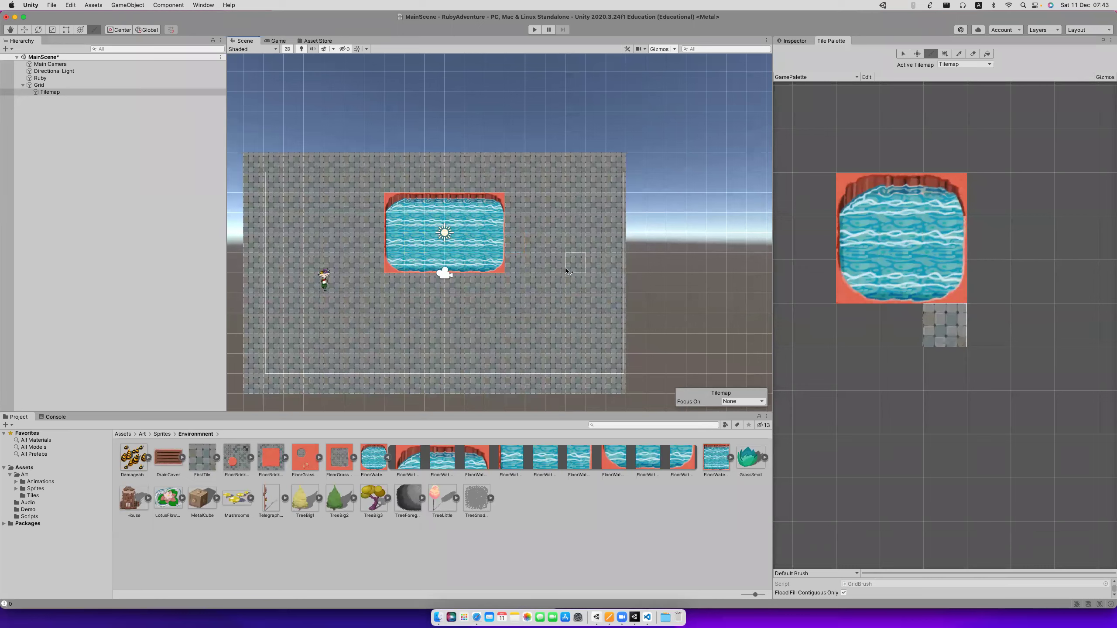
# Select the pond's right-hand block of tiles and move it one cell left.
pyautogui.scroll(-3, 527, 271)
pyautogui.scroll(-3, 528, 272)
pyautogui.scroll(3, 527, 272)
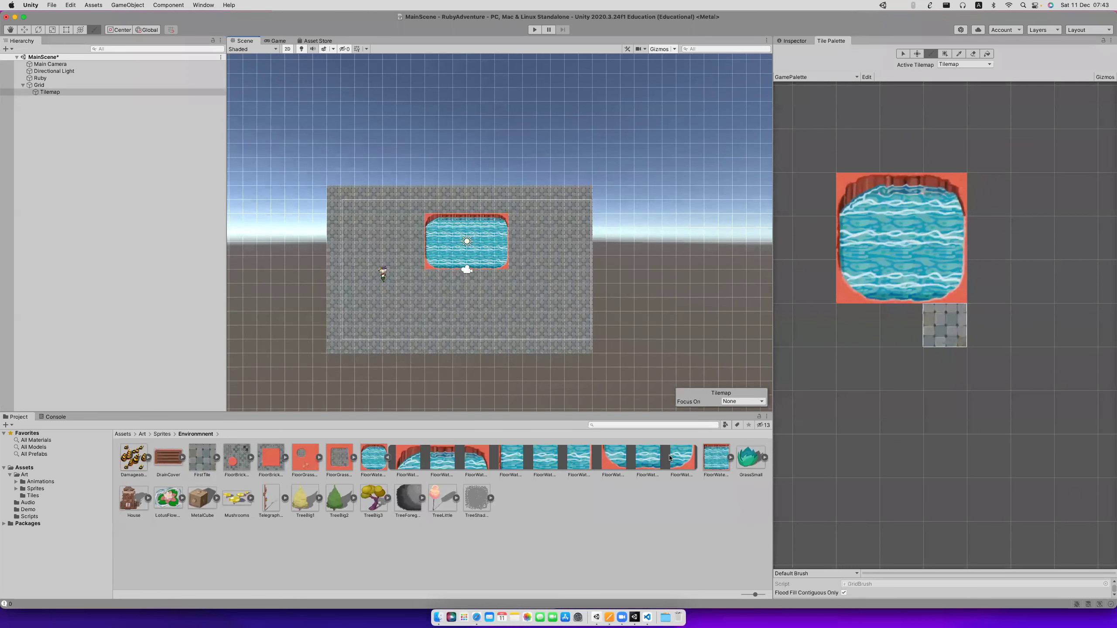
pyautogui.click(460, 263)
pyautogui.scroll(3, 460, 289)
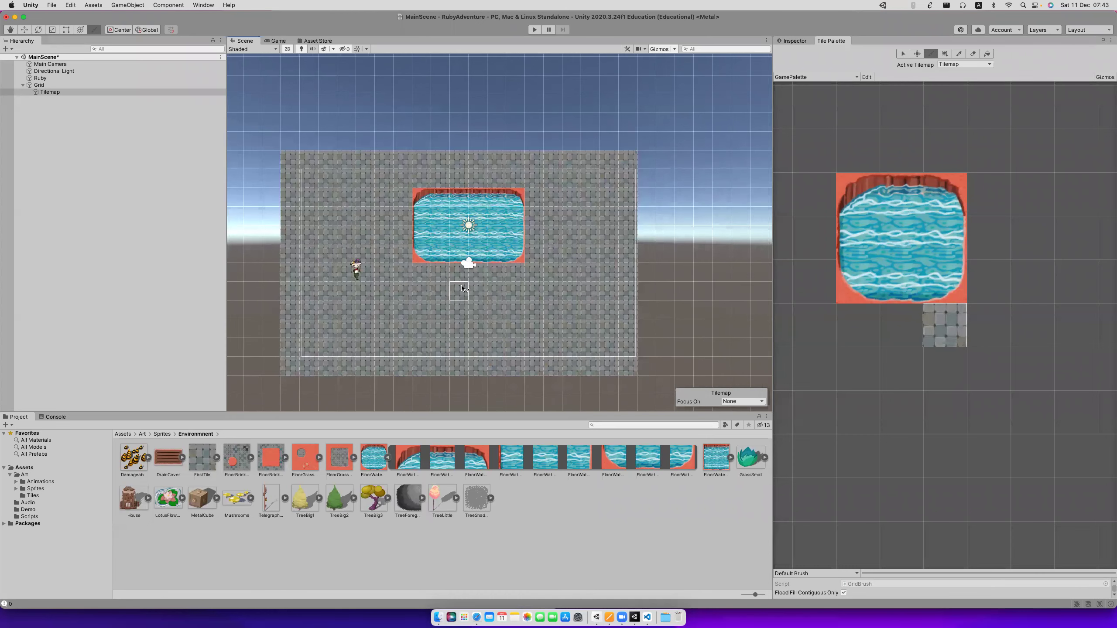
pyautogui.scroll(3, 505, 246)
pyautogui.press('super+z')
pyautogui.click(903, 54)
pyautogui.moveTo(534, 262); pyautogui.dragTo(540, 259)
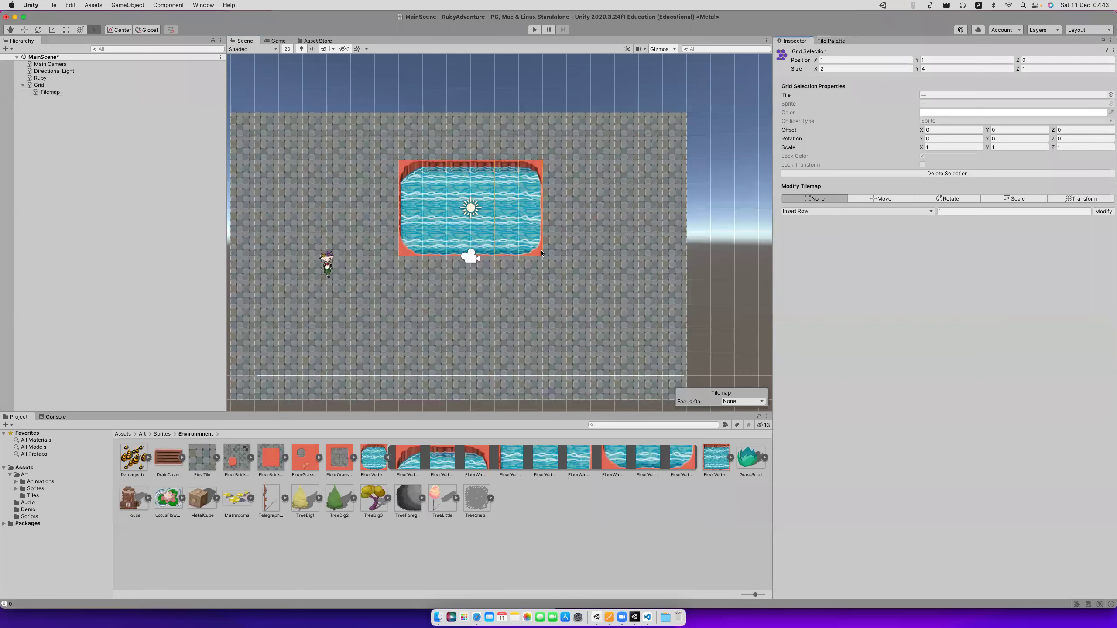
pyautogui.click(841, 41)
pyautogui.click(917, 53)
pyautogui.moveTo(527, 205); pyautogui.dragTo(484, 204)
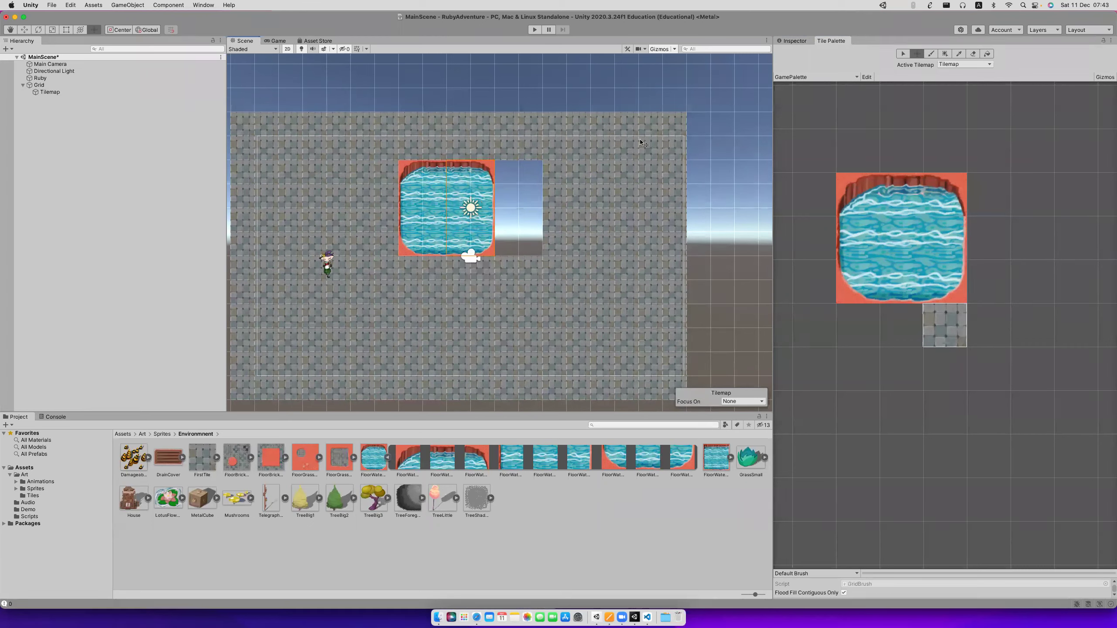
# Paint stone floor tiles into the empty cells beside the pond.
pyautogui.click(943, 332)
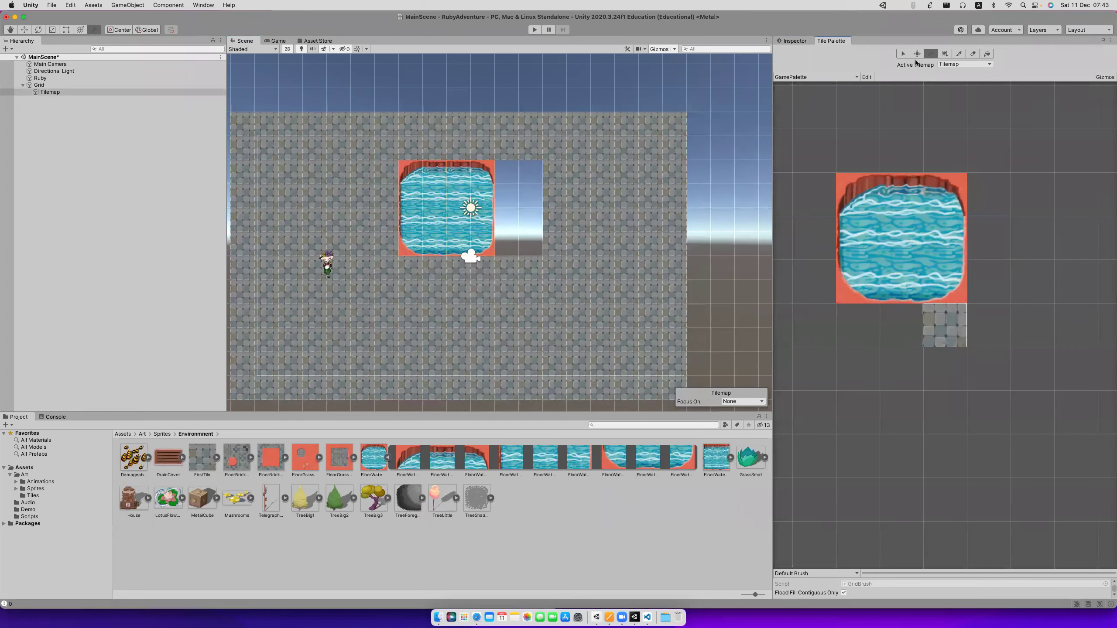
pyautogui.moveTo(507, 172); pyautogui.dragTo(531, 172)
pyautogui.moveTo(523, 221)
pyautogui.mouseDown()
pyautogui.moveTo(506, 244)
pyautogui.moveTo(507, 196)
pyautogui.mouseUp()
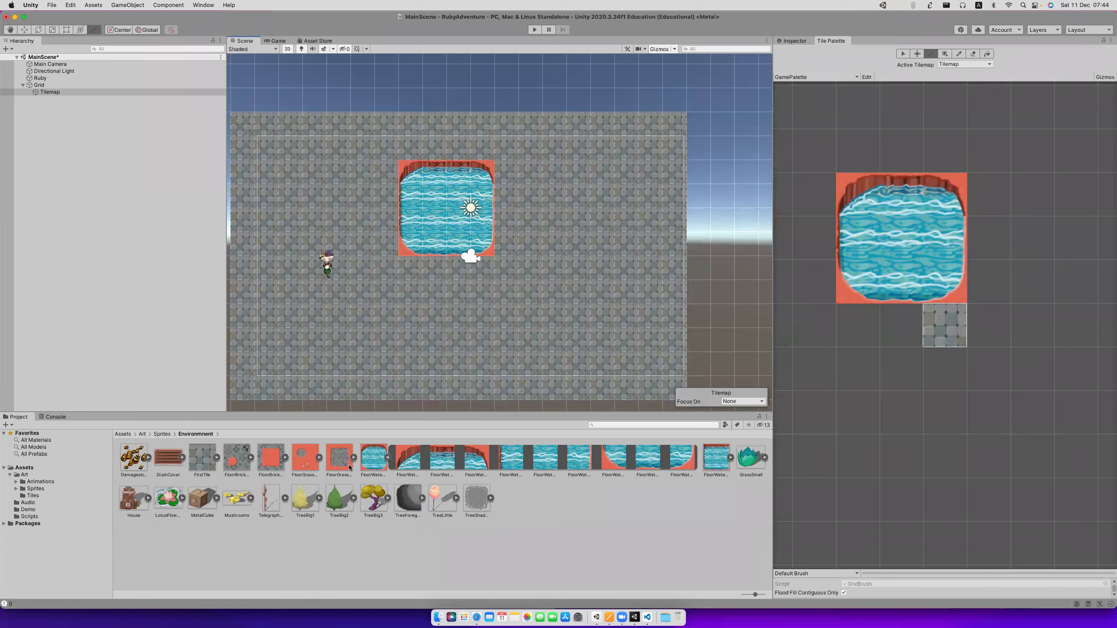
# Select the FloorGrassToBricksSquare texture and show its import settings in the Inspector.
pyautogui.click(388, 458)
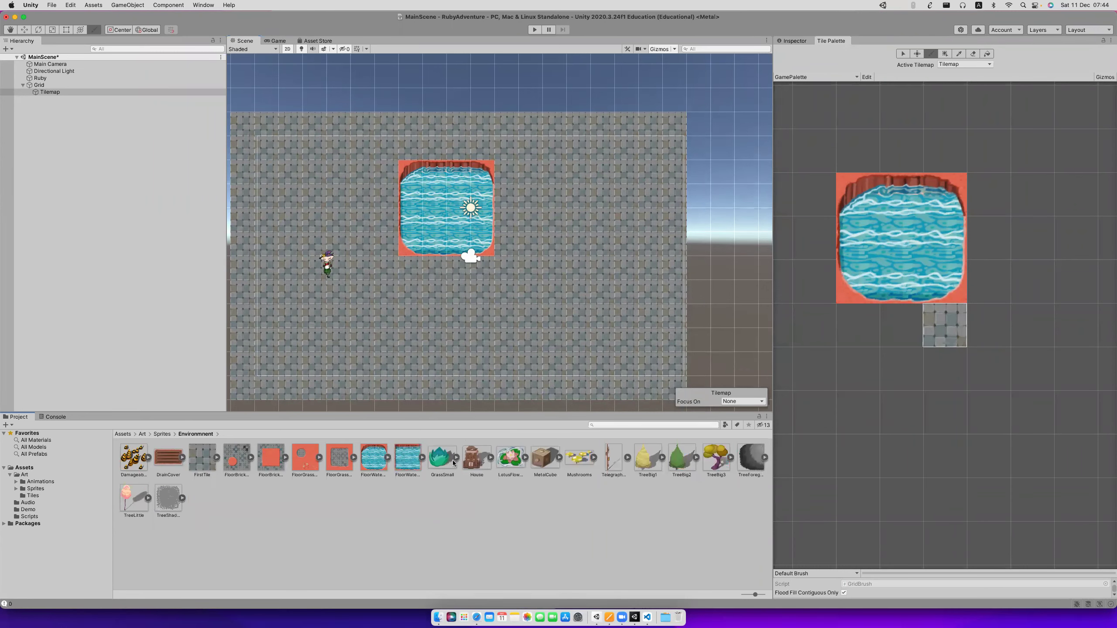
pyautogui.click(346, 461)
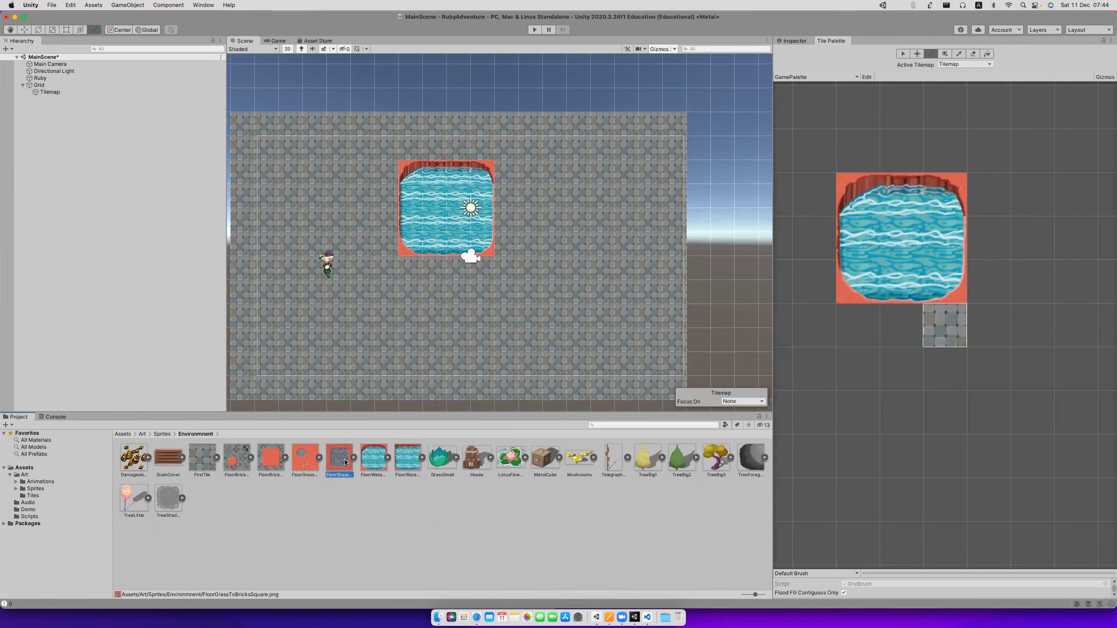
pyautogui.click(303, 461)
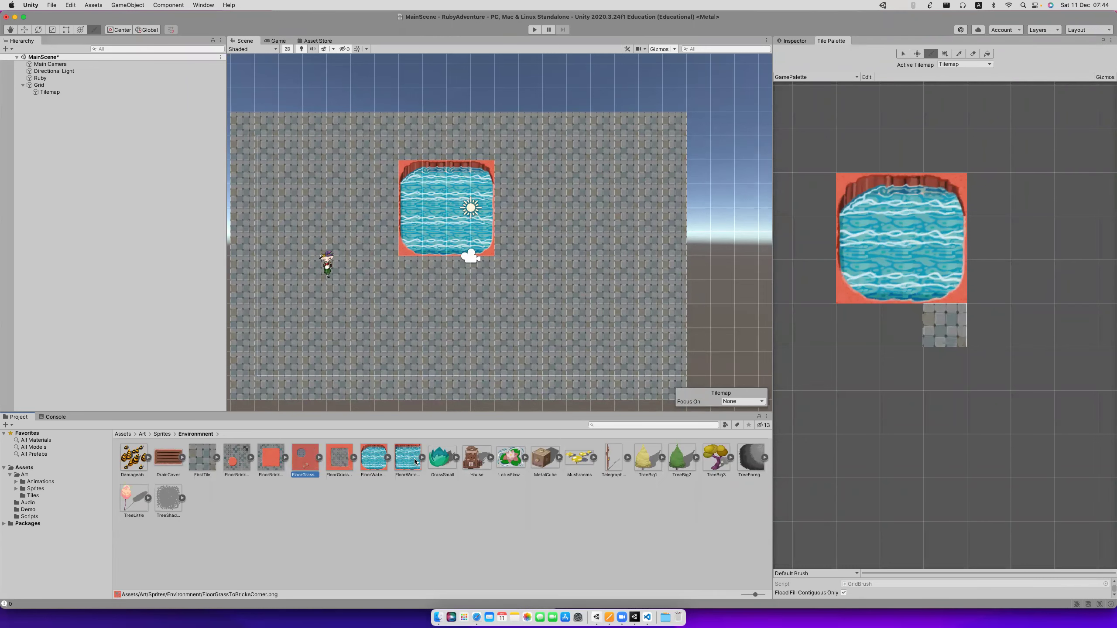
pyautogui.click(347, 463)
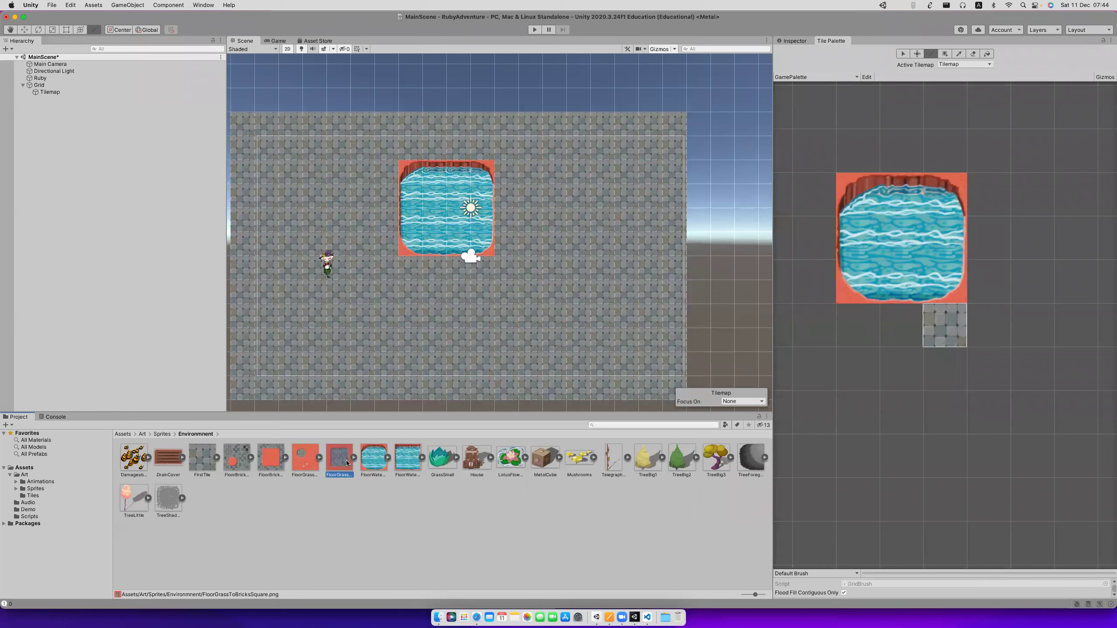
pyautogui.click(321, 458)
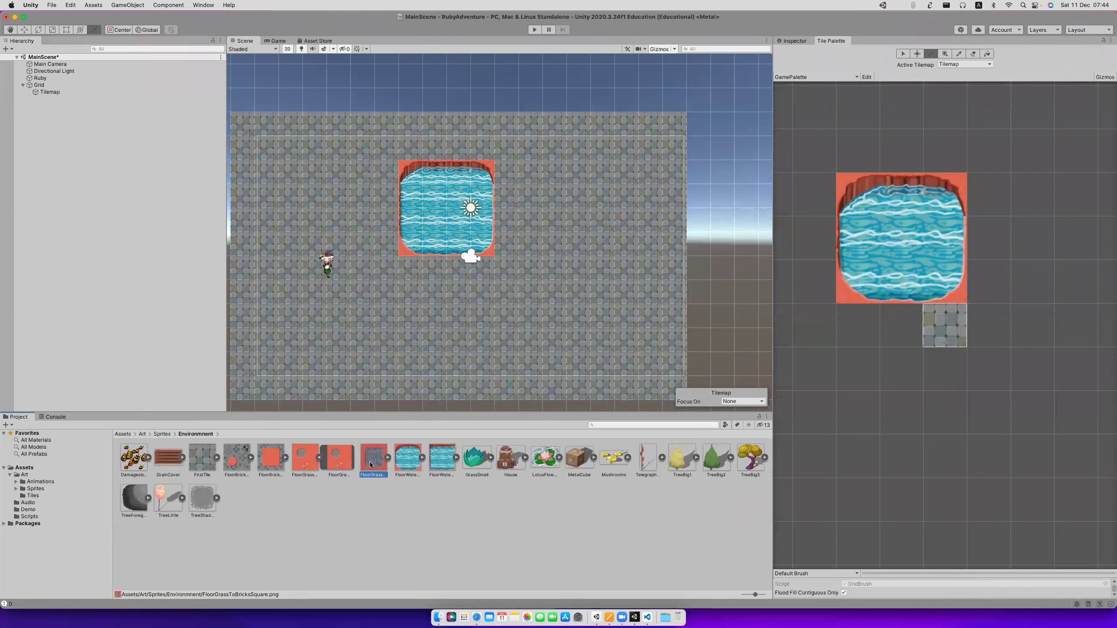
pyautogui.click(388, 457)
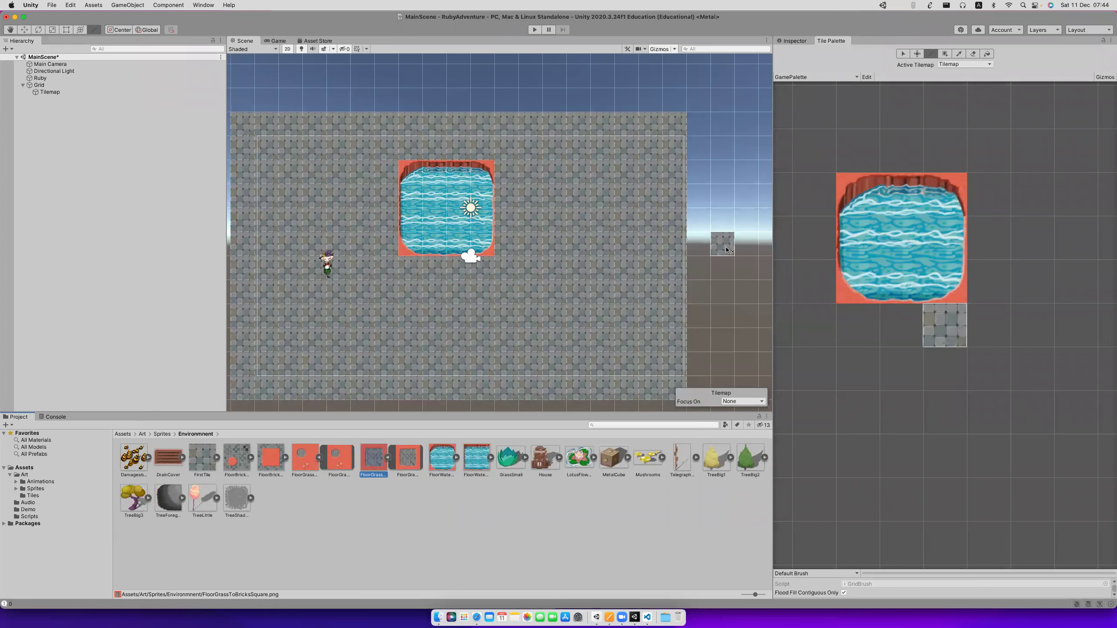
pyautogui.click(790, 40)
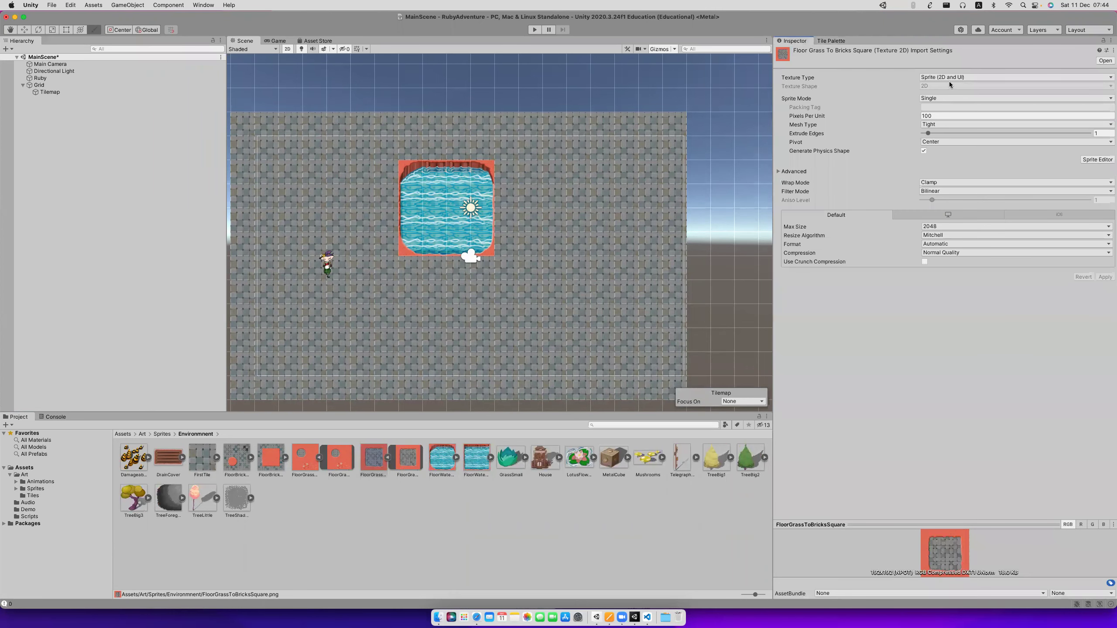
# Set the texture's Sprite Mode to Multiple and apply.
pyautogui.click(950, 98)
pyautogui.click(945, 106)
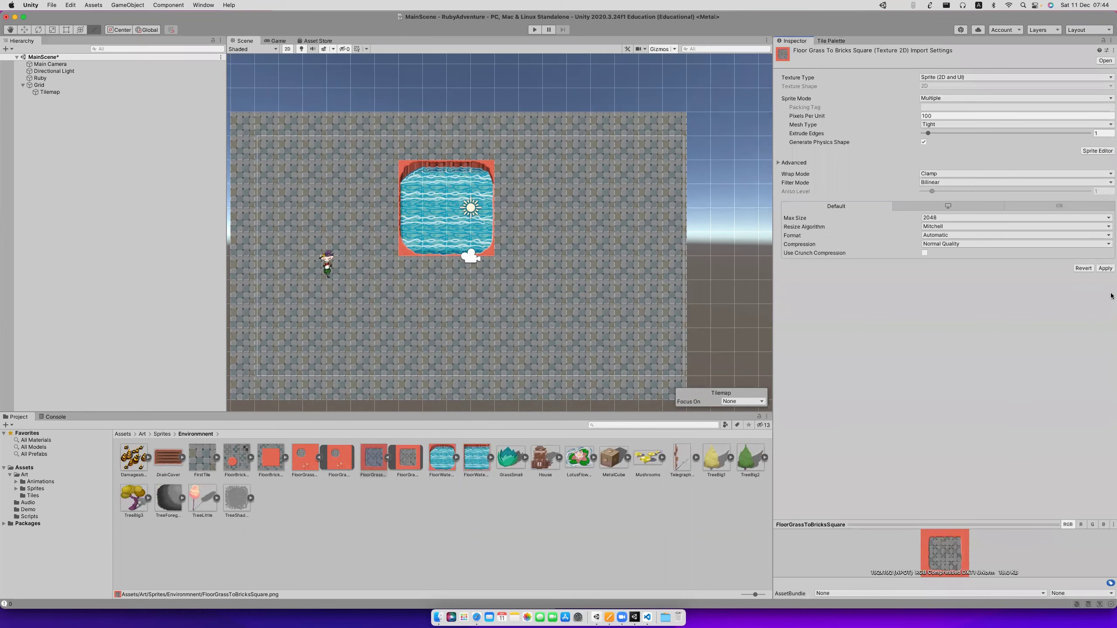
pyautogui.click(1106, 268)
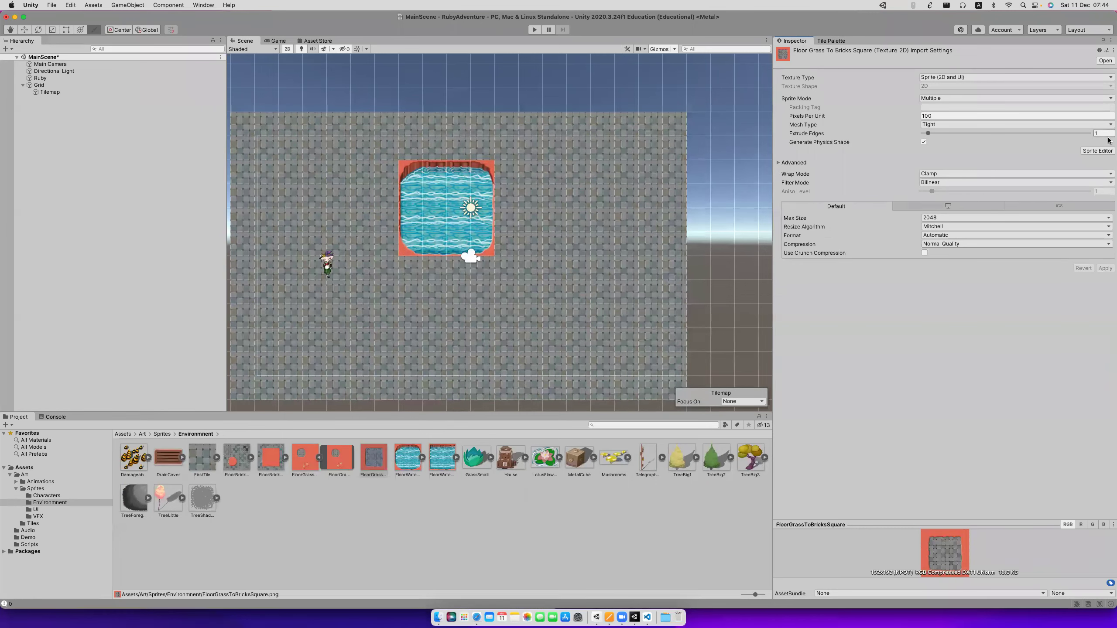
# Slice it into a 3 by 3 grid in the Sprite Editor and apply the slices.
pyautogui.click(1102, 151)
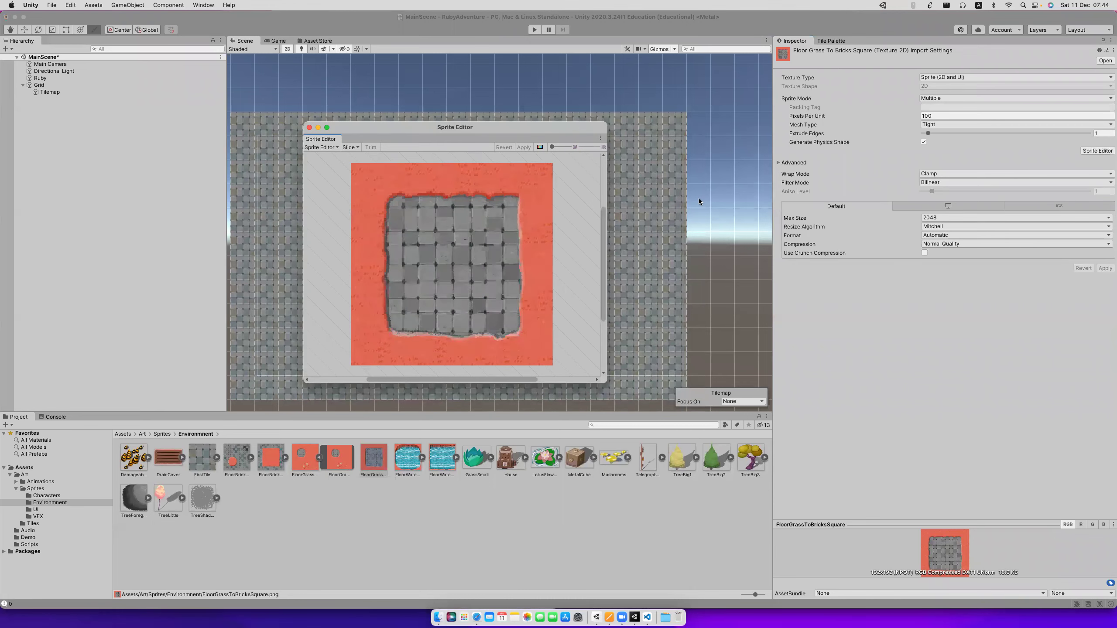
pyautogui.click(350, 147)
pyautogui.click(423, 230)
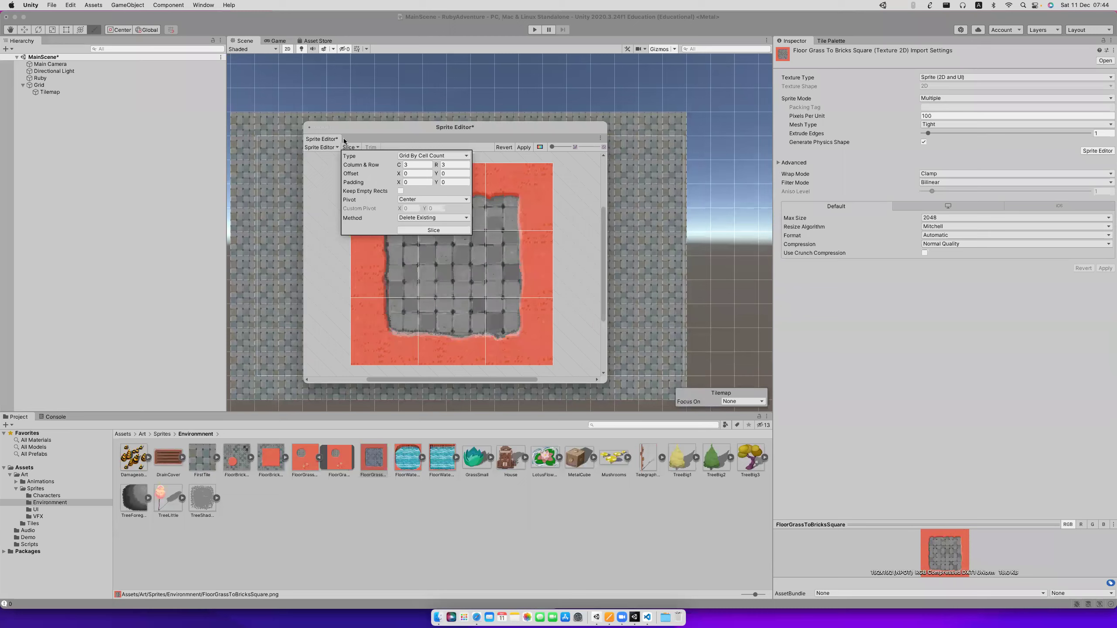
pyautogui.click(309, 127)
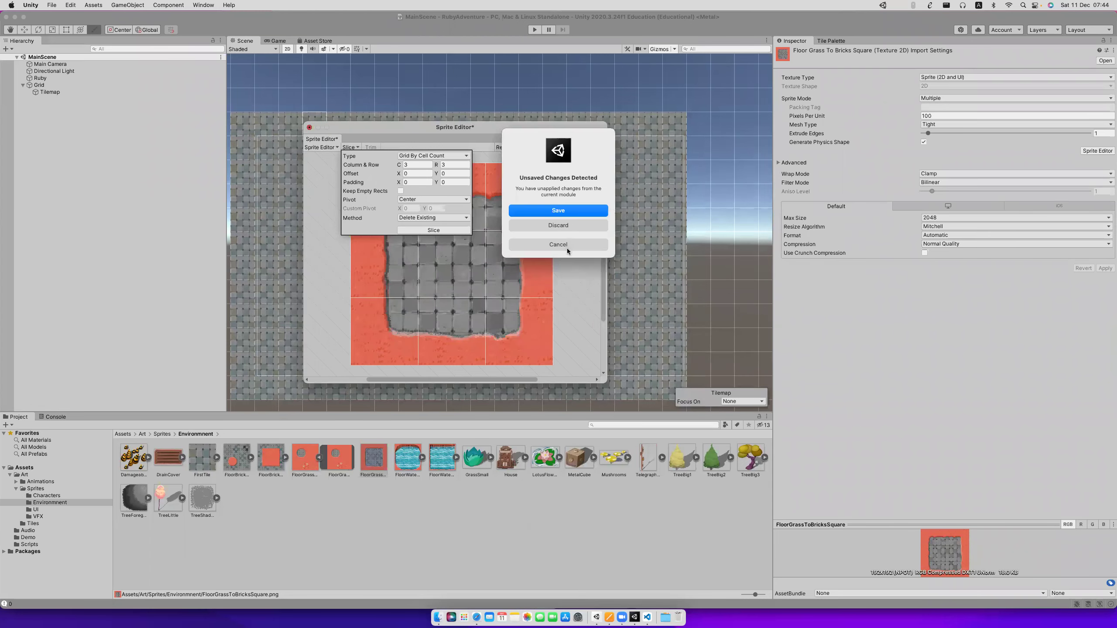
pyautogui.click(572, 212)
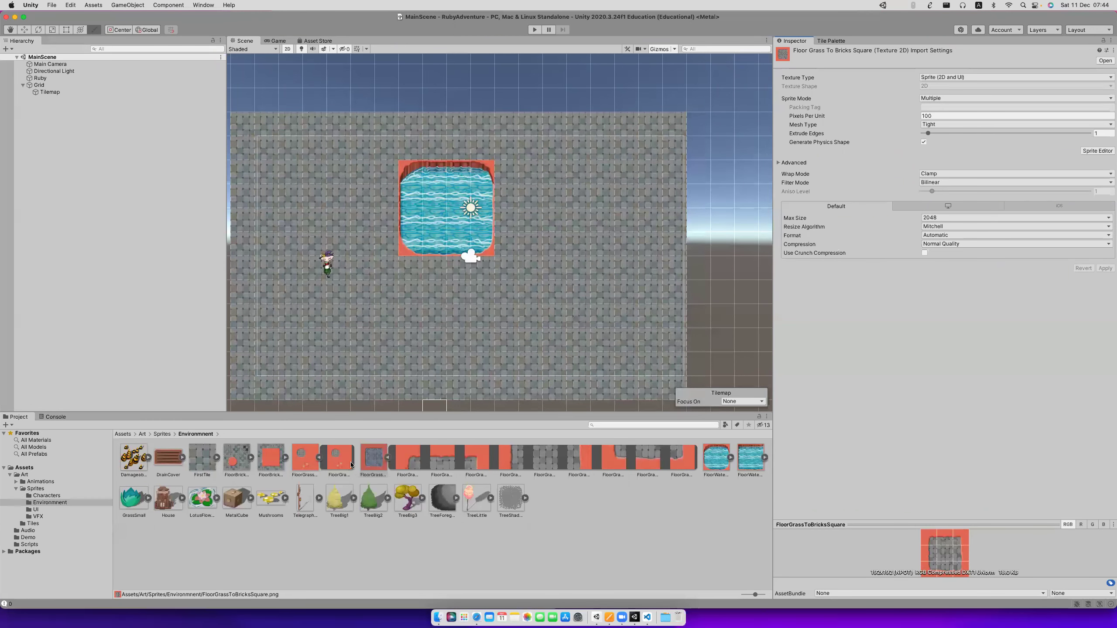
# Drag the sliced FloorGrassToBricksSquare sprites into GamePalette, generating the tiles into the Tiles folder.
pyautogui.click(830, 41)
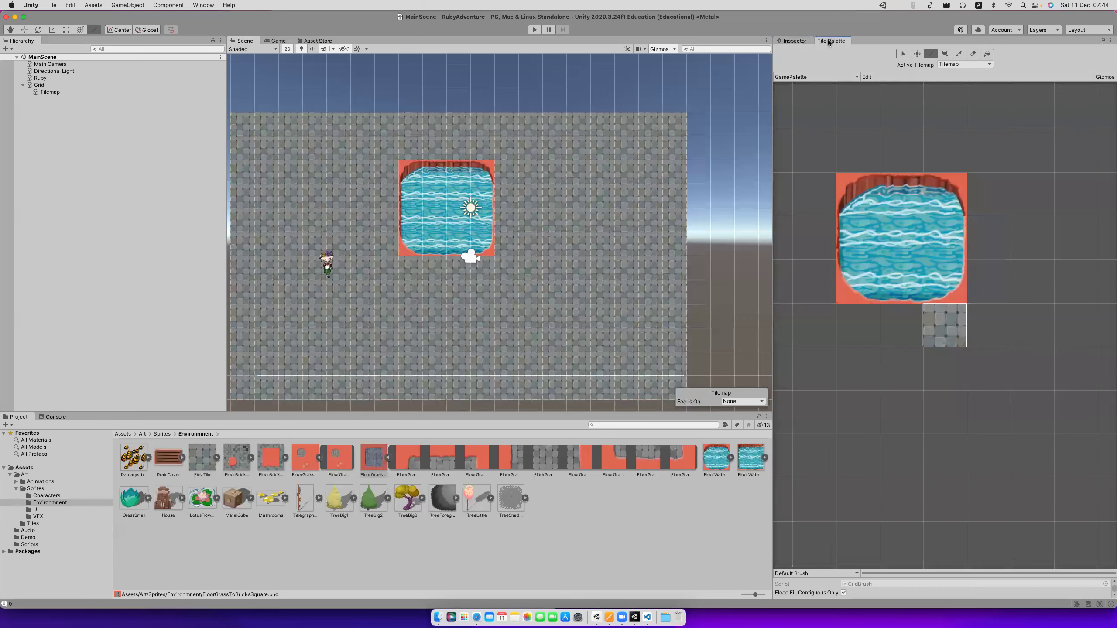
pyautogui.click(389, 460)
pyautogui.click(389, 460)
pyautogui.moveTo(560, 407); pyautogui.dragTo(873, 395)
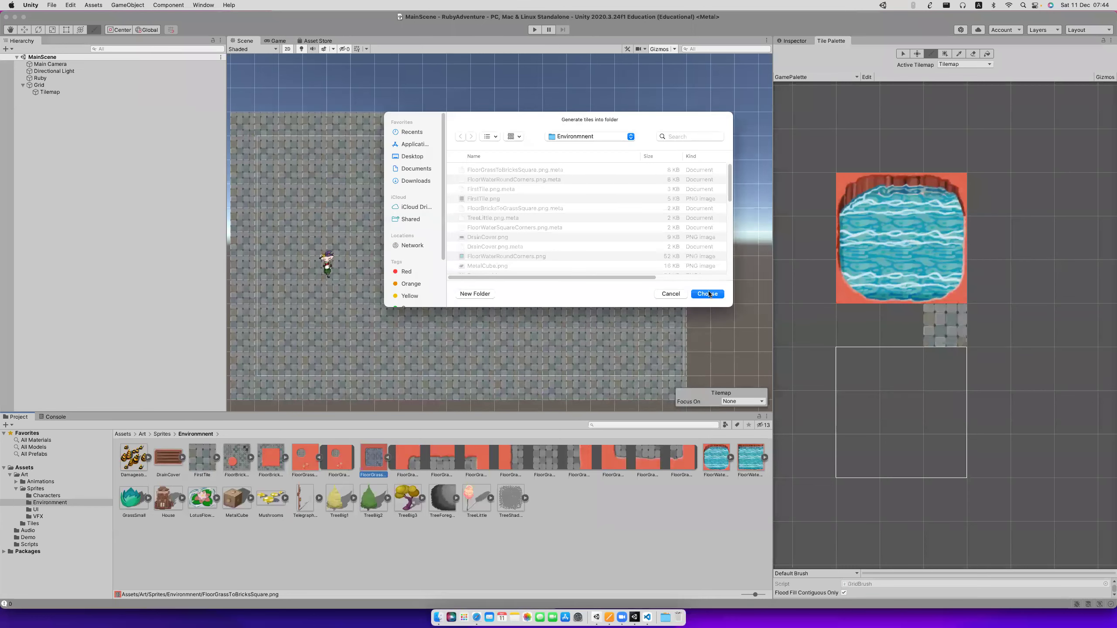
pyautogui.click(574, 137)
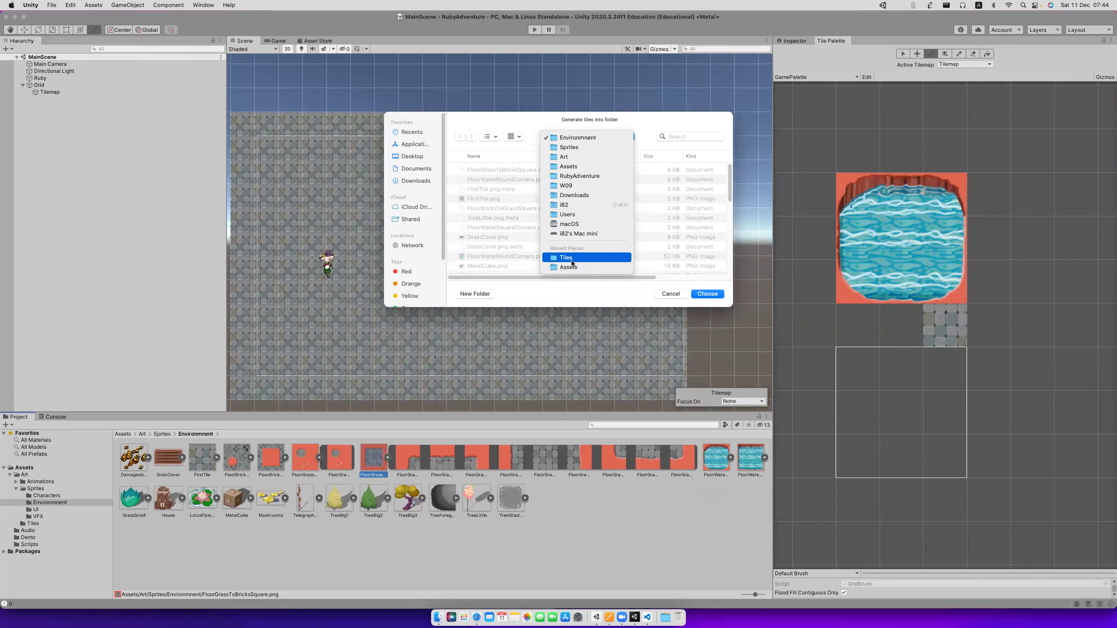
pyautogui.click(576, 258)
pyautogui.click(708, 294)
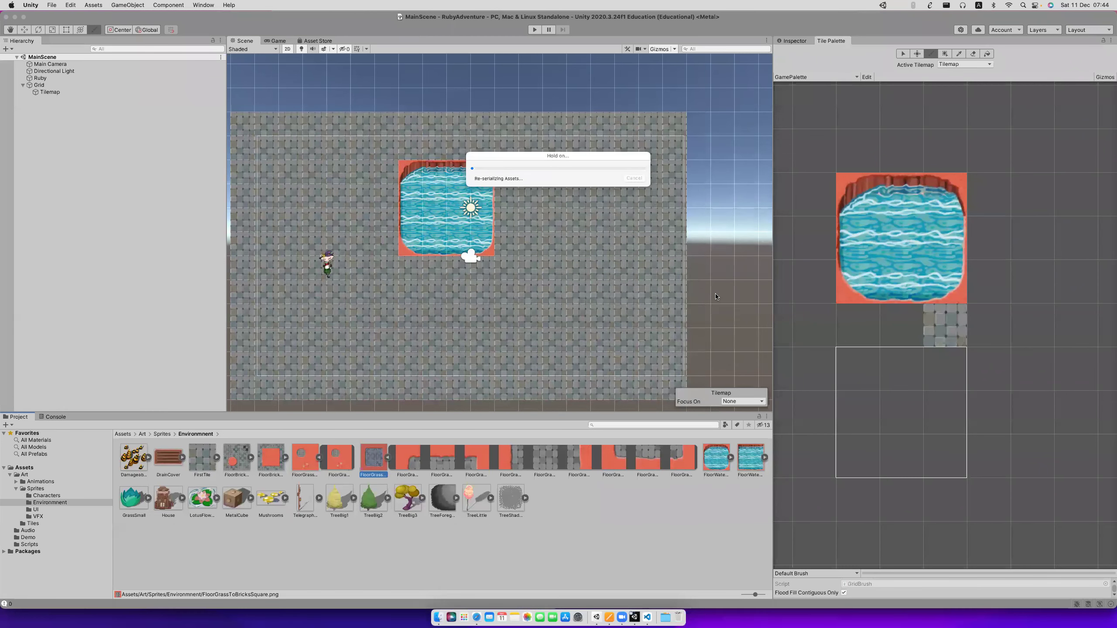
pyautogui.click(44, 522)
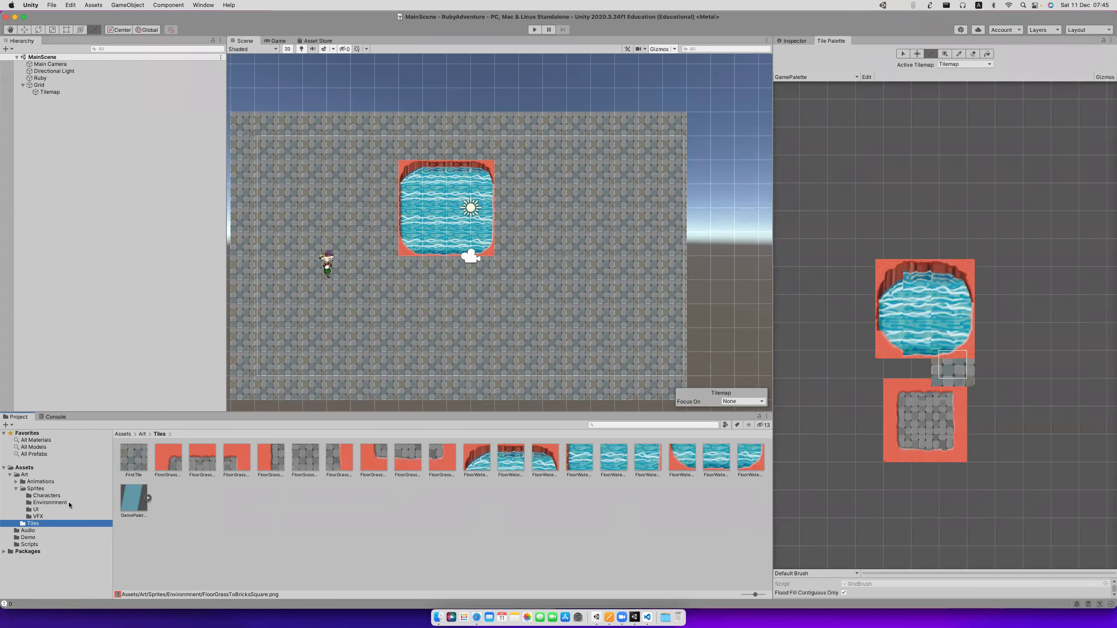
pyautogui.click(51, 504)
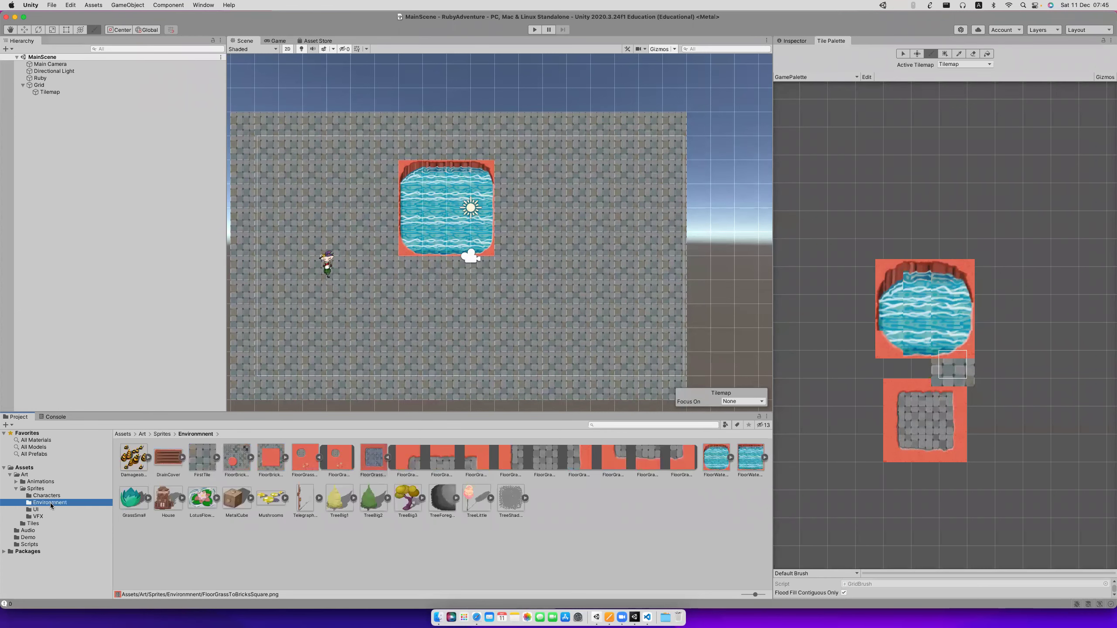
# Set the FloorGrassToBricksSquare sprite's Pixels Per Unit to 64 and apply it.
pyautogui.click(319, 459)
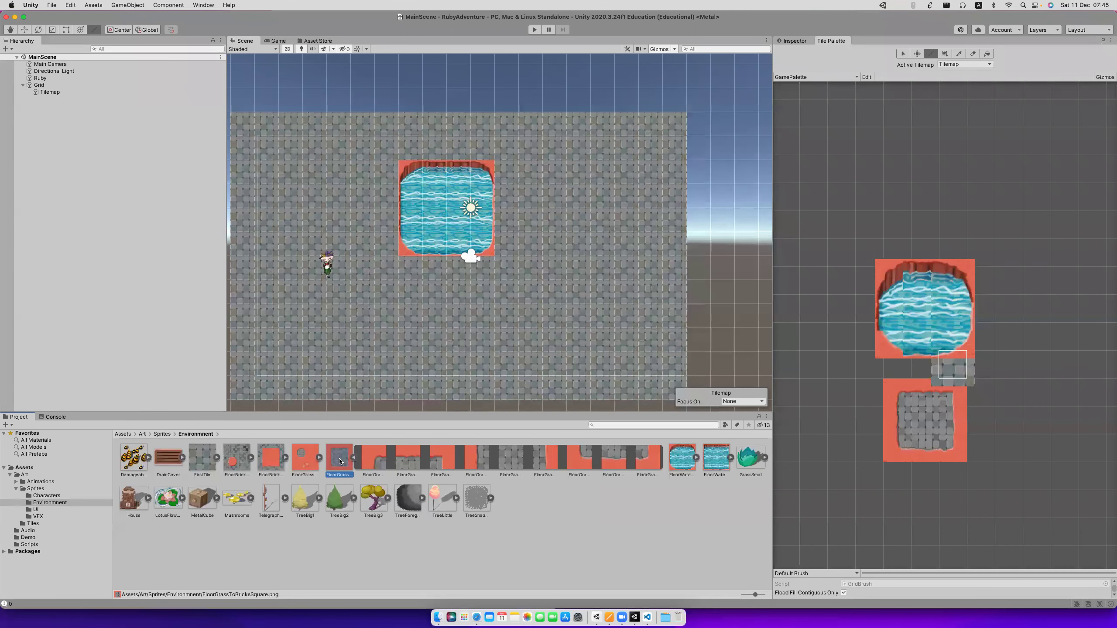
pyautogui.click(796, 41)
pyautogui.click(946, 114)
pyautogui.write('64')
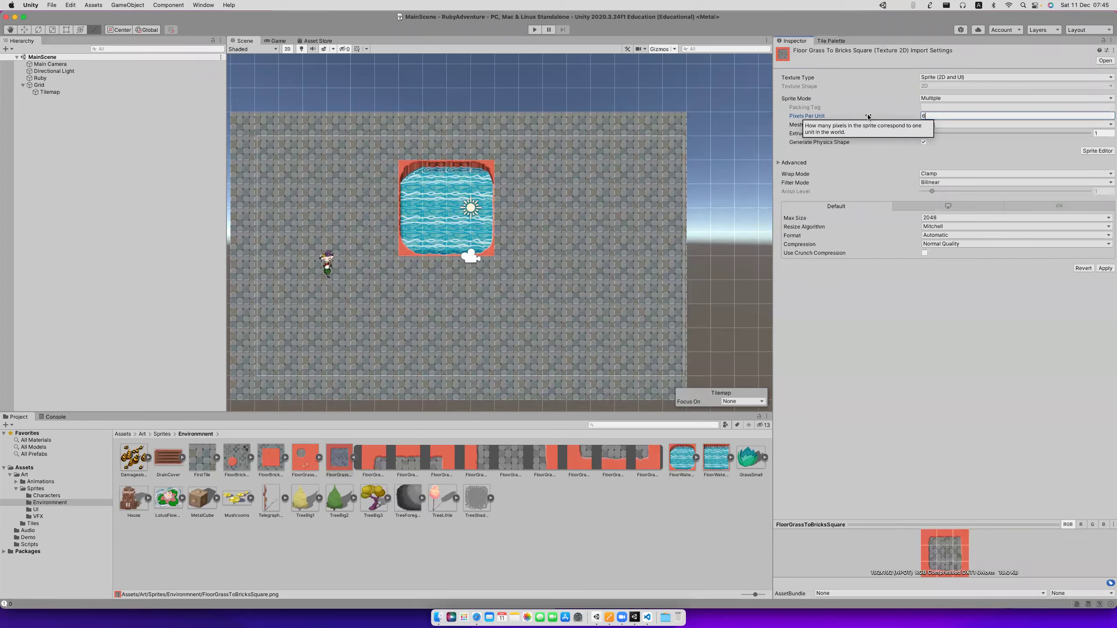
pyautogui.click(1105, 268)
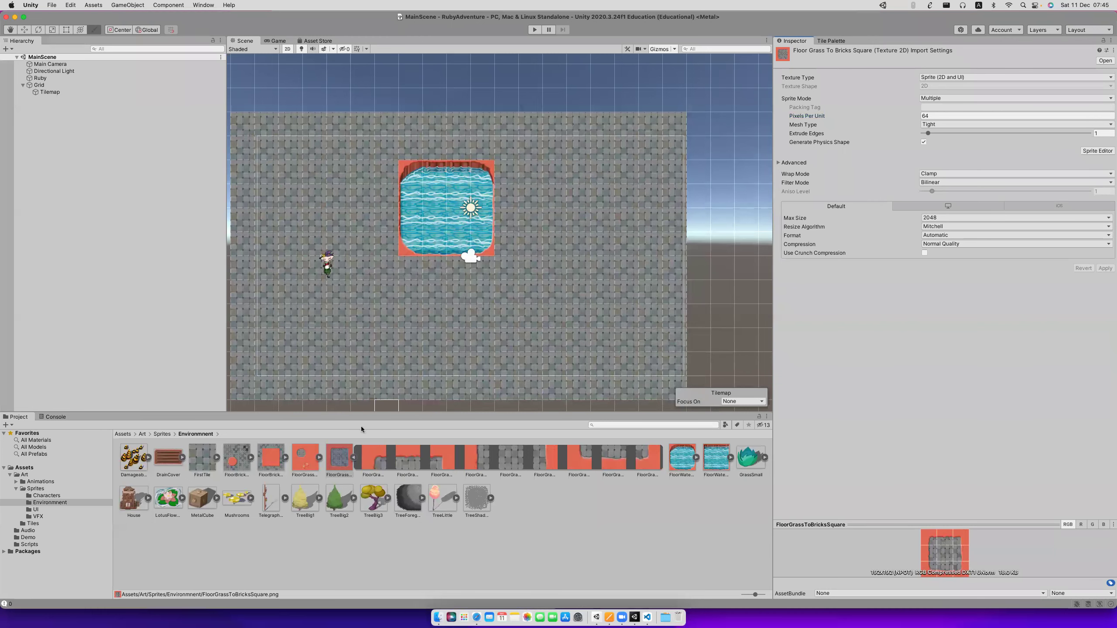
# Paint the brick patch's top-left corner, left edge, bottom-left corner and bottom edge lower-left.
pyautogui.click(823, 41)
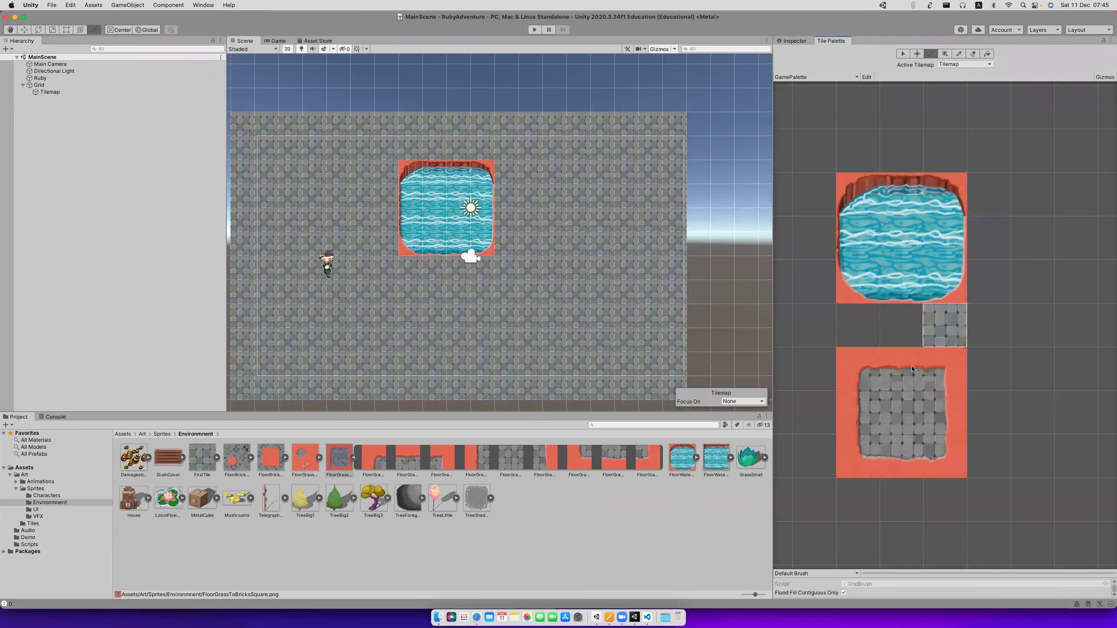
pyautogui.click(863, 372)
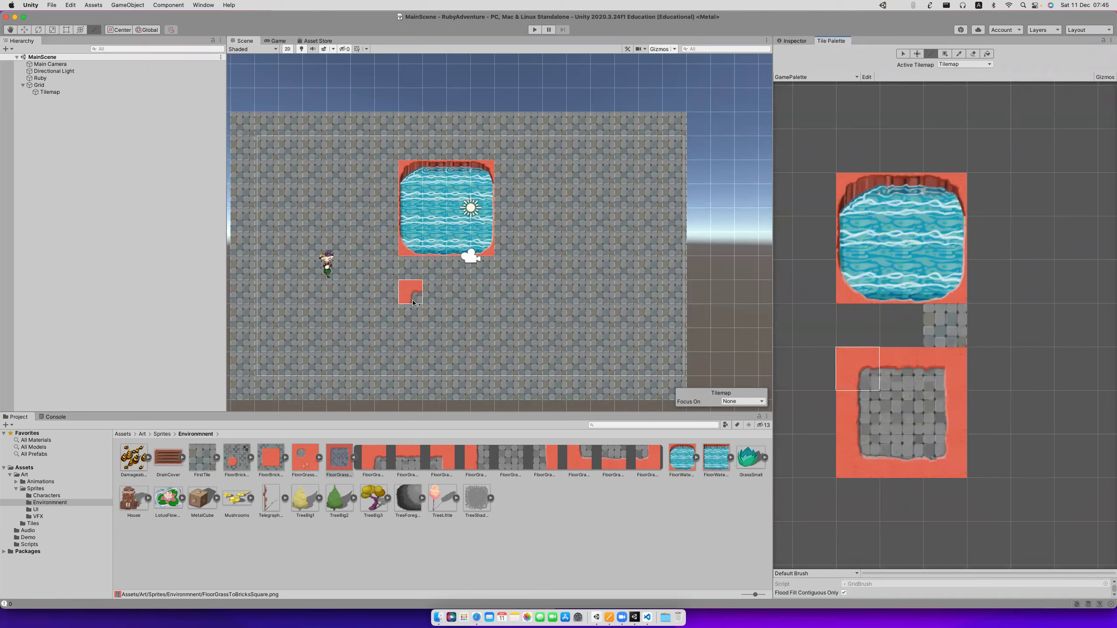
pyautogui.click(306, 316)
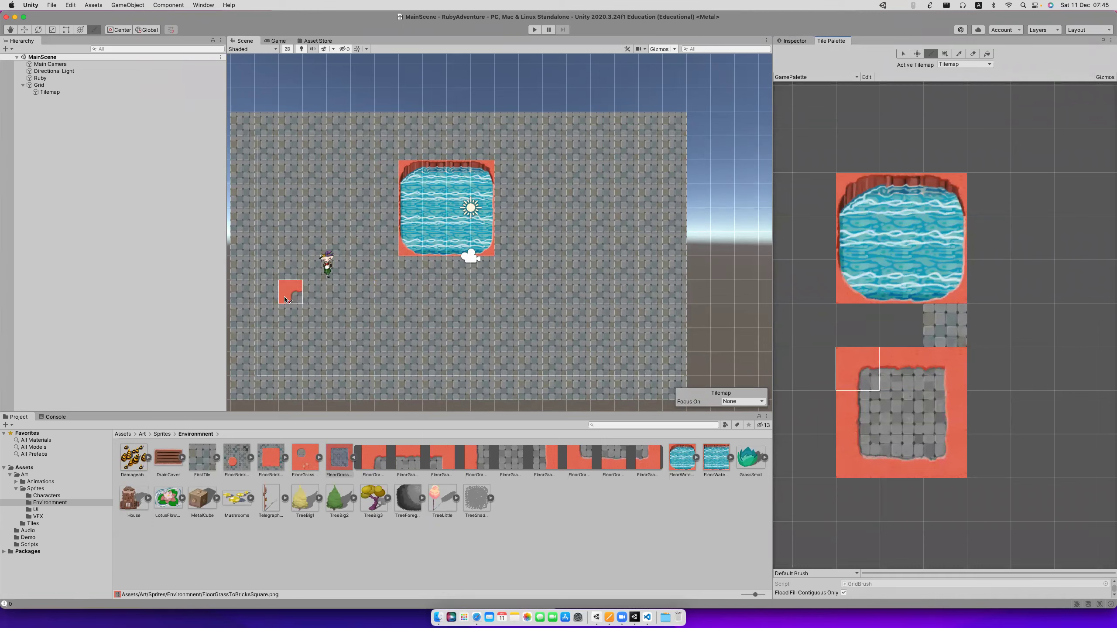
pyautogui.click(287, 322)
pyautogui.click(857, 412)
pyautogui.click(291, 340)
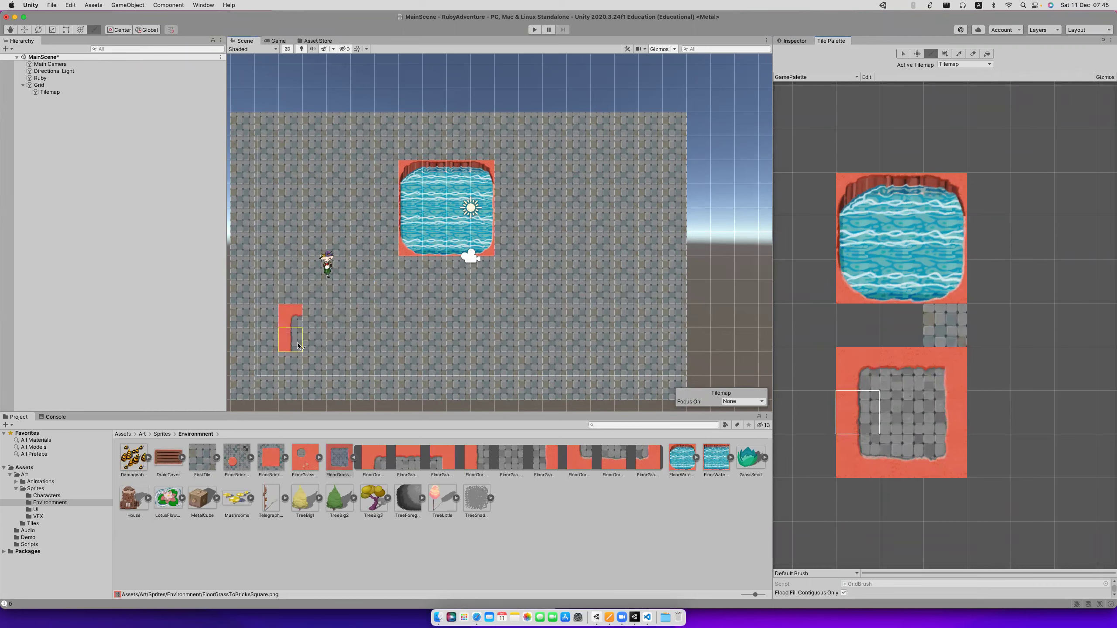
pyautogui.click(844, 460)
pyautogui.click(290, 364)
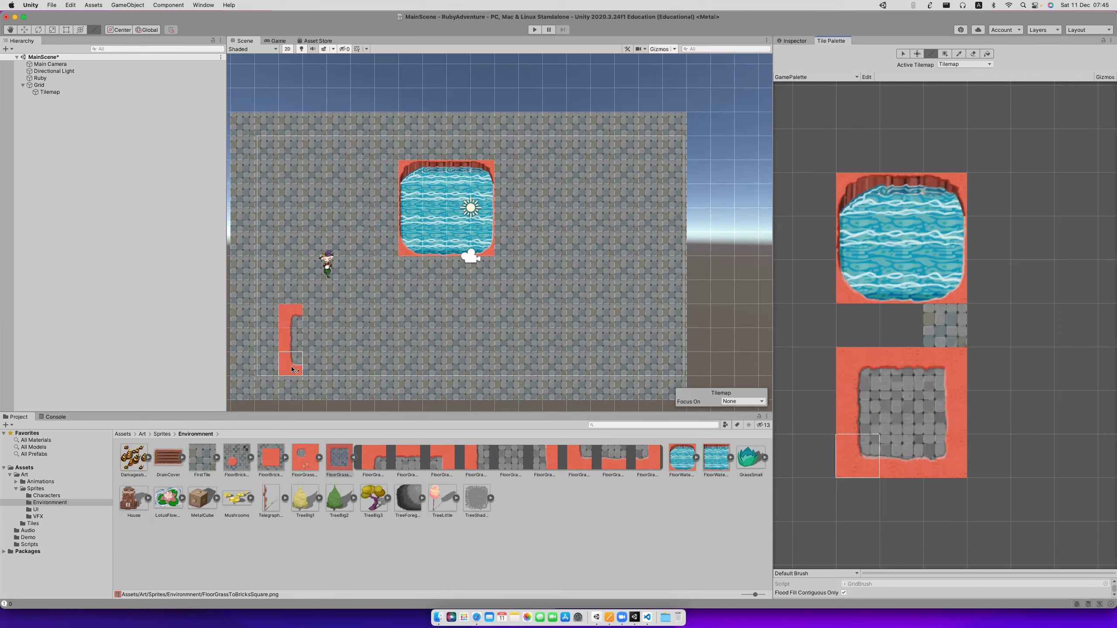
pyautogui.click(902, 457)
pyautogui.click(315, 364)
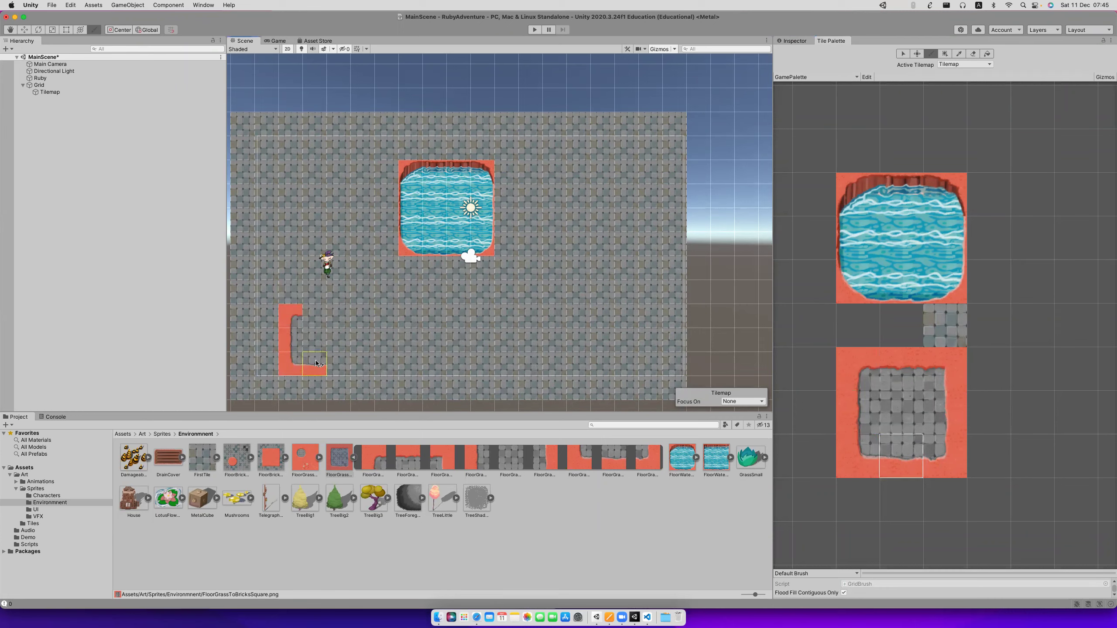
# Close the square with the bottom-right corner, right edge, top-right corner and top edge, then play.
pyautogui.click(937, 465)
pyautogui.click(338, 364)
pyautogui.click(955, 429)
pyautogui.click(341, 335)
pyautogui.click(945, 369)
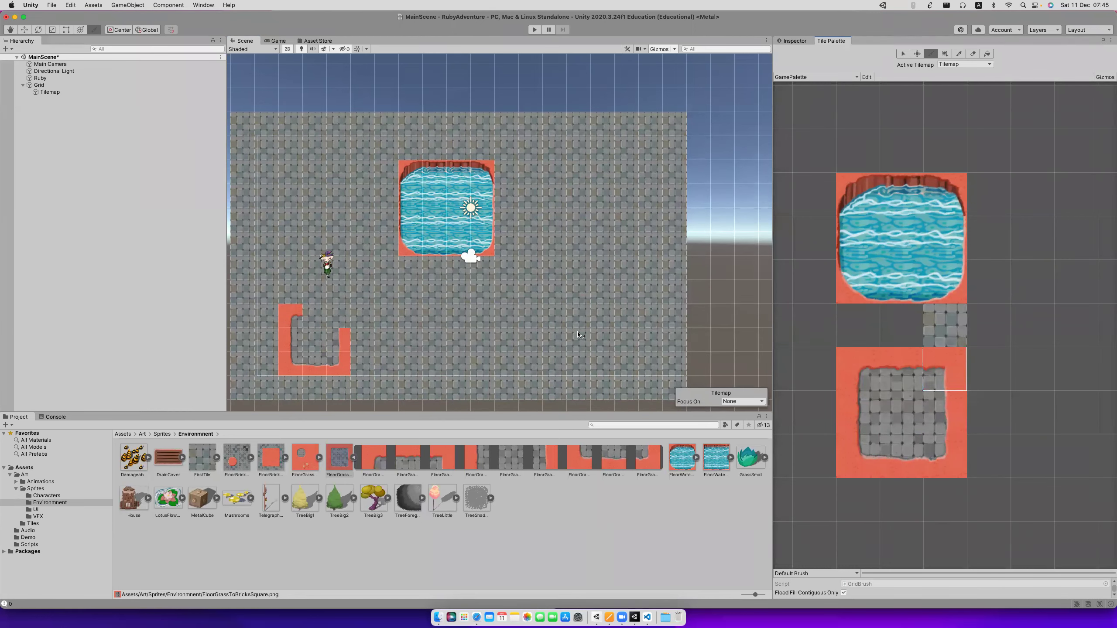
pyautogui.click(338, 316)
pyautogui.click(900, 369)
pyautogui.click(315, 316)
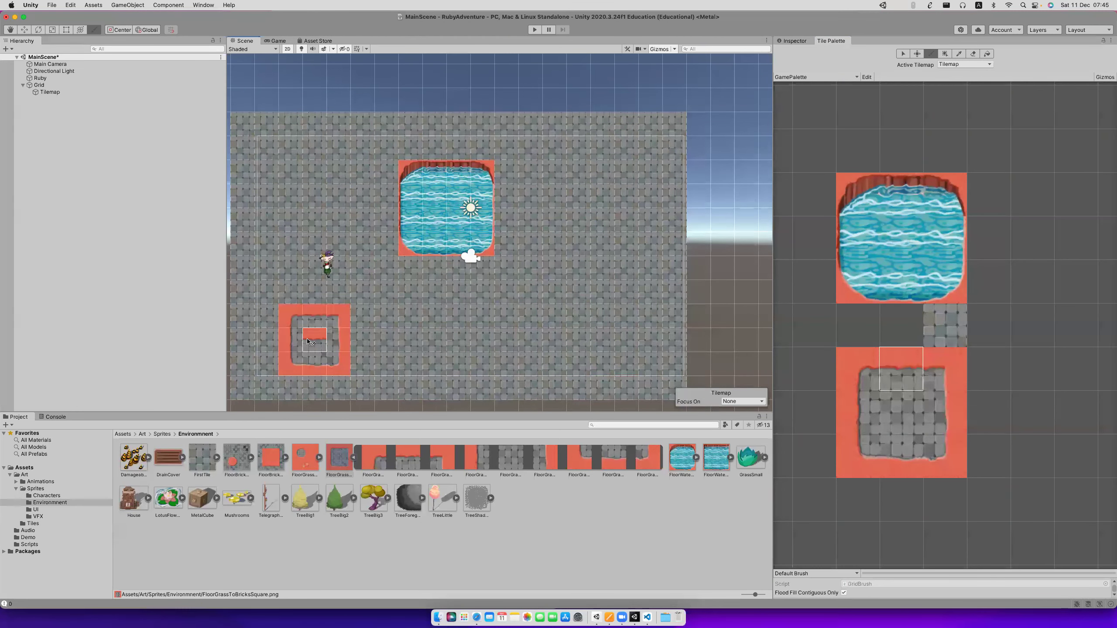
pyautogui.click(901, 414)
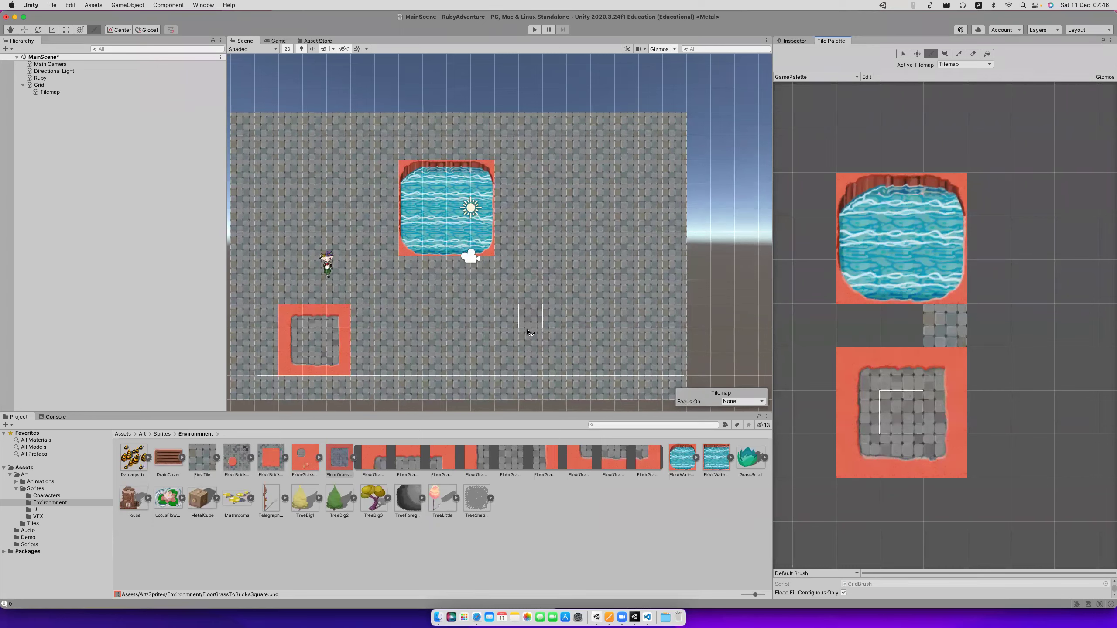
pyautogui.click(533, 32)
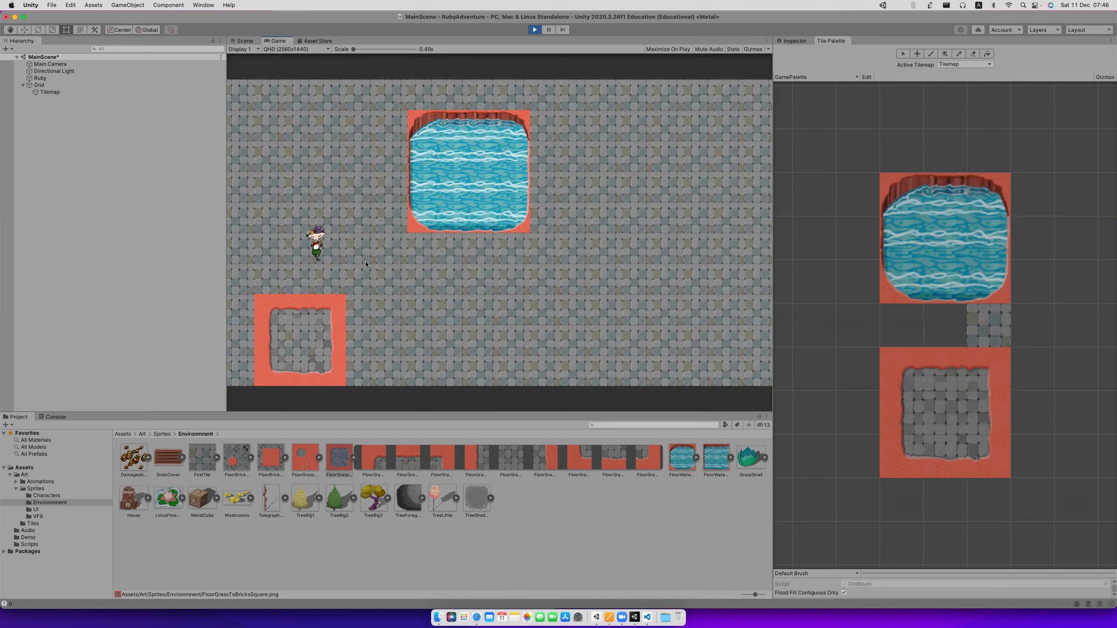
# Walk Ruby in and out over the brick square's edges with the arrow keys.
pyautogui.press('Down')
pyautogui.press('Right')
pyautogui.press('Up')
pyautogui.press('Left')
pyautogui.press('Up')
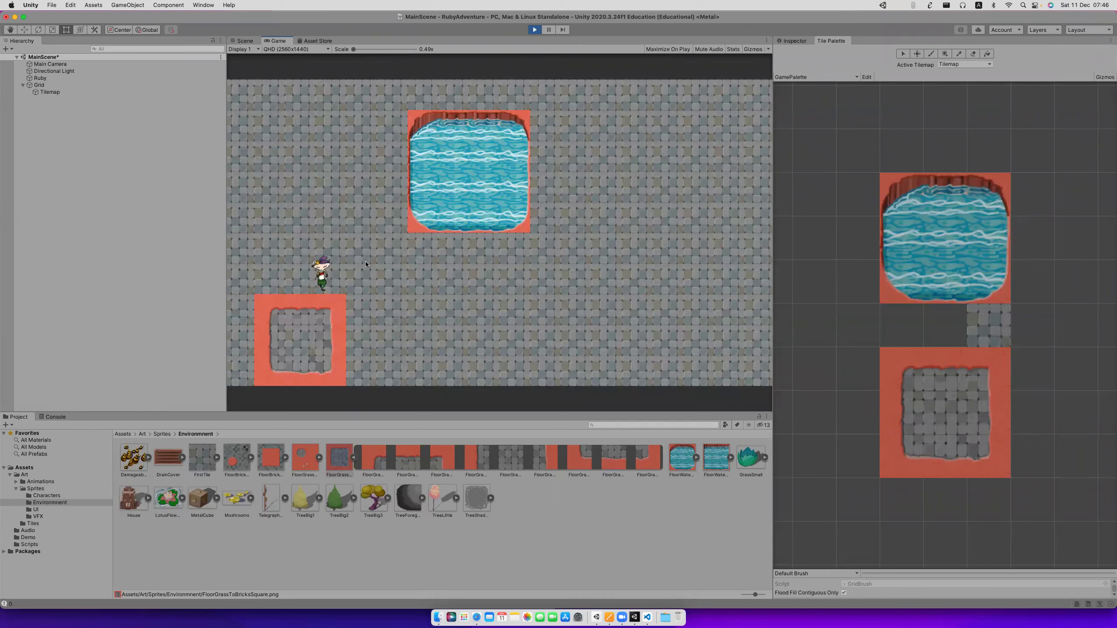
pyautogui.press('Down')
pyautogui.press('Right')
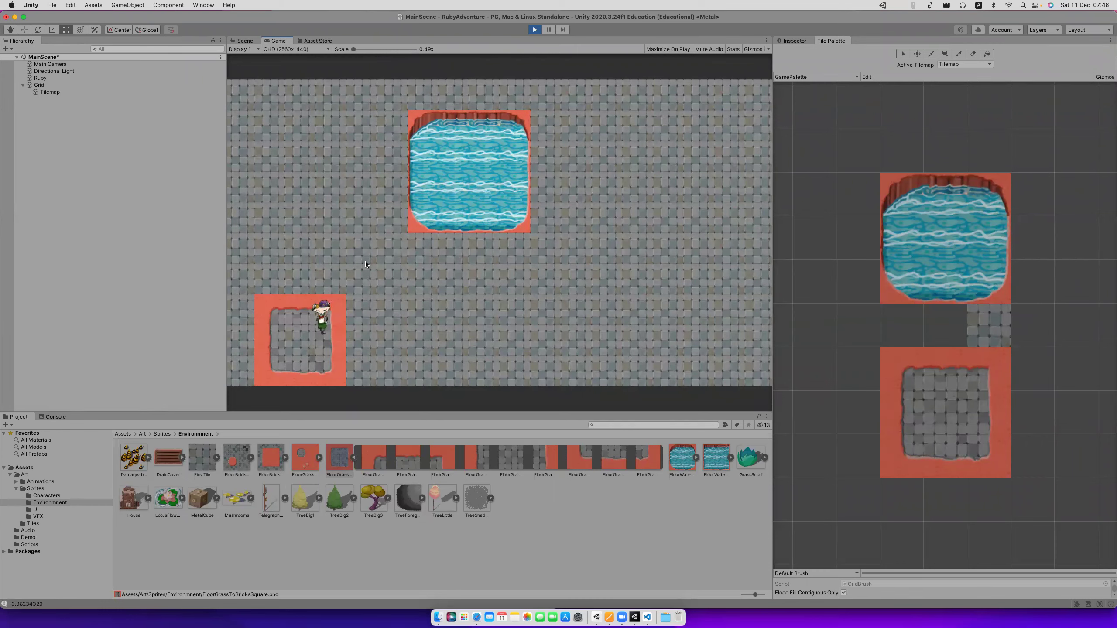
# Step Ruby back left, then stop the game and save MainScene.
pyautogui.press('Left')
pyautogui.press('Left')
pyautogui.click(535, 30)
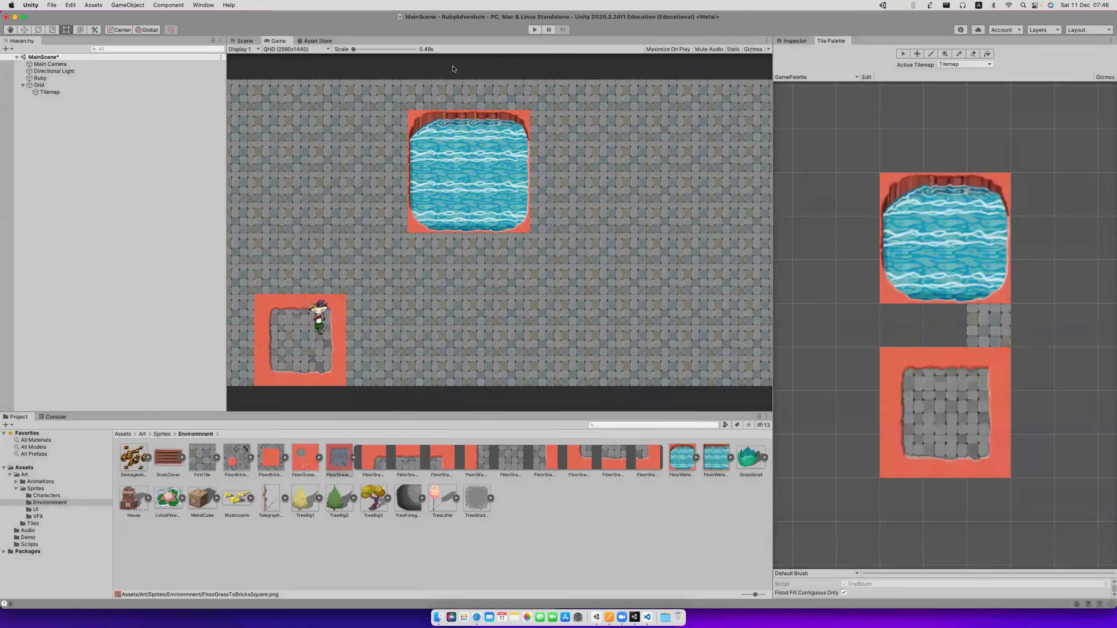
pyautogui.press('super+s')
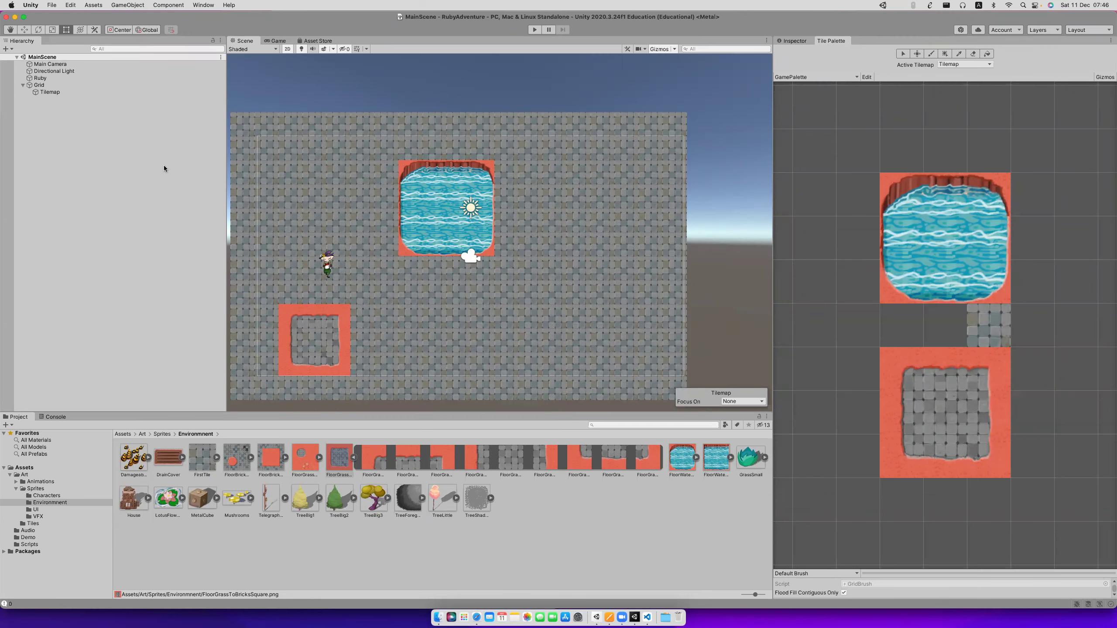
# Give the Tilemap Renderer an Order in Layer of -10, then collapse the Grid.
pyautogui.click(62, 92)
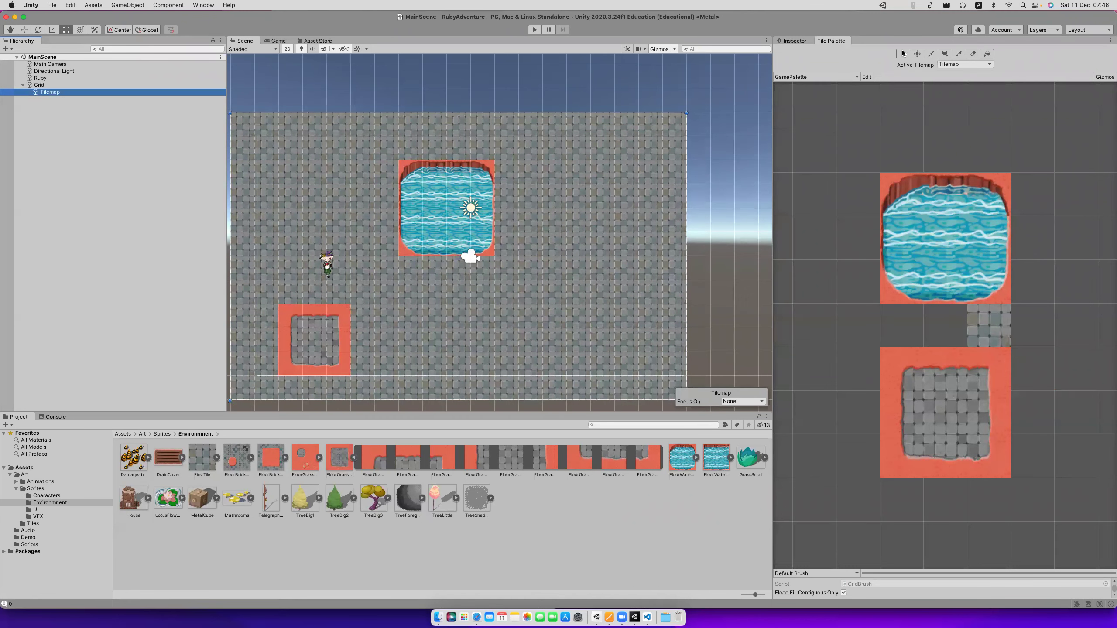
pyautogui.click(795, 40)
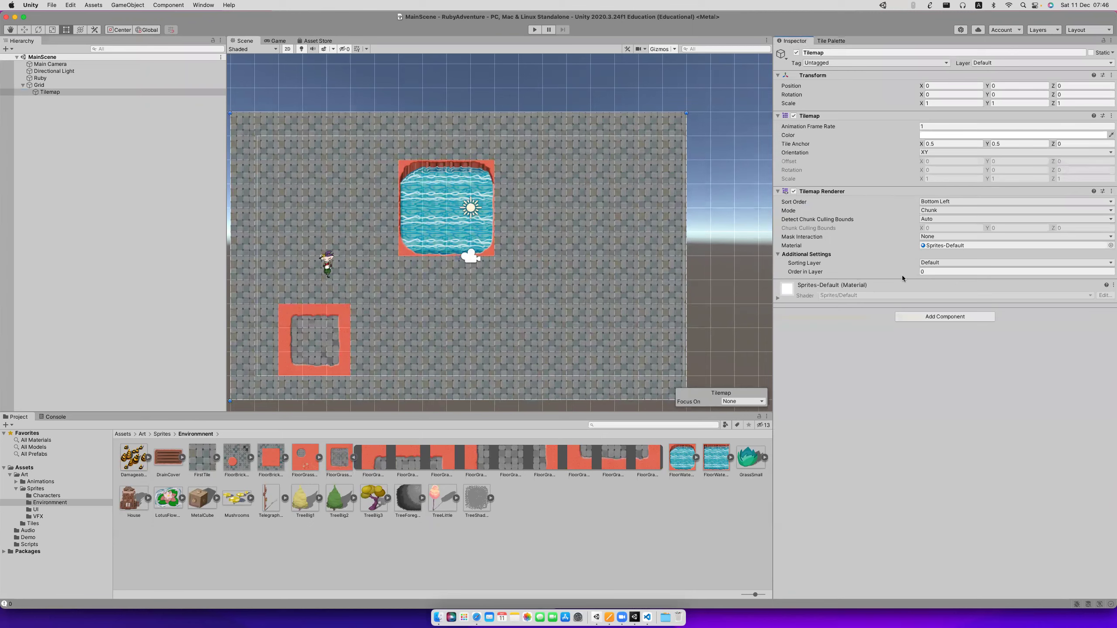
pyautogui.click(948, 272)
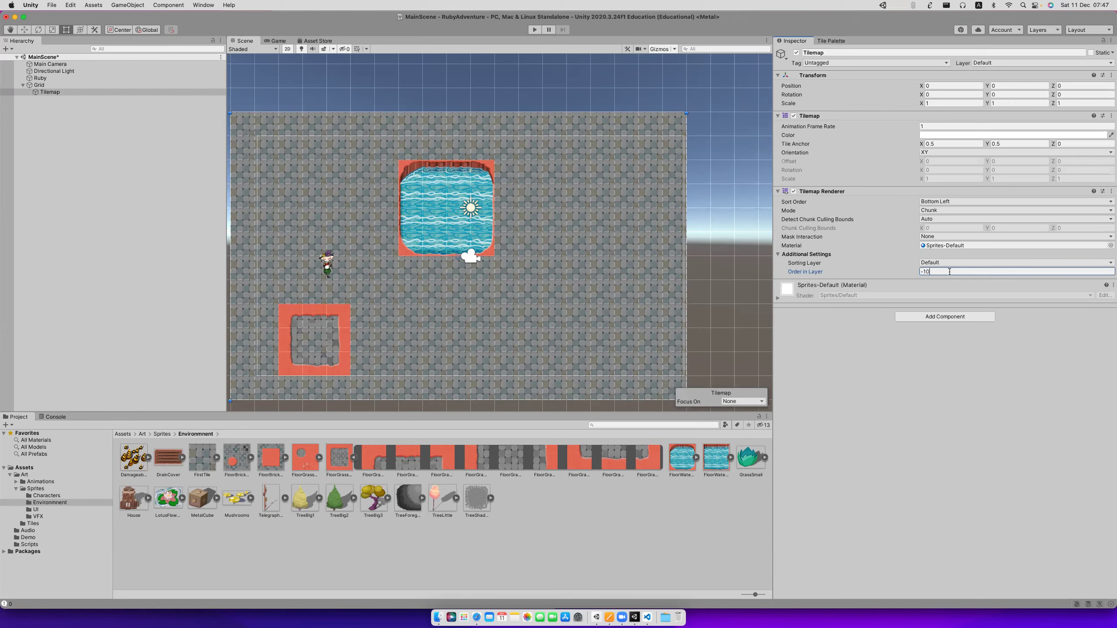
pyautogui.doubleClick(950, 271)
pyautogui.click(830, 303)
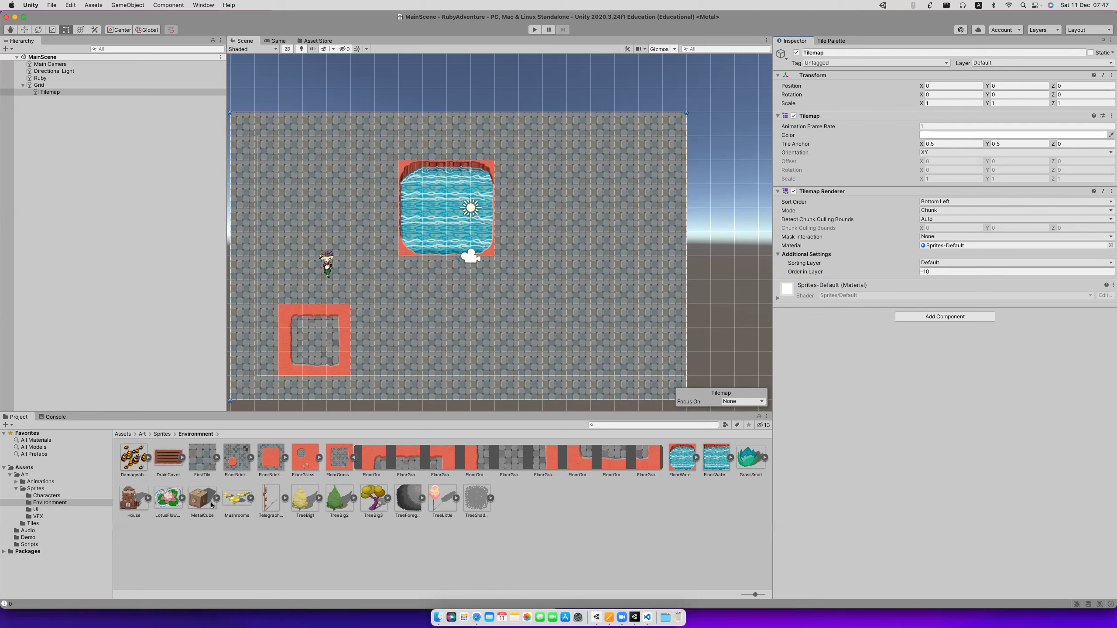
pyautogui.click(22, 85)
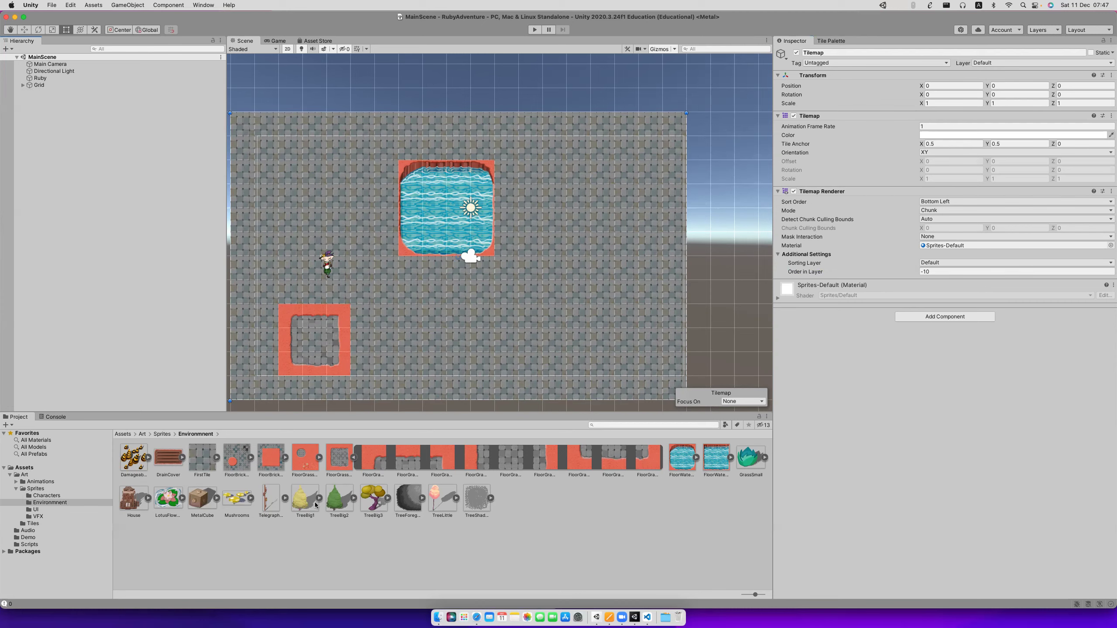
# Drop MetalCube on the tilemap, inspect its material options, then undo back to Sprites-Default.
pyautogui.moveTo(201, 501); pyautogui.dragTo(439, 339)
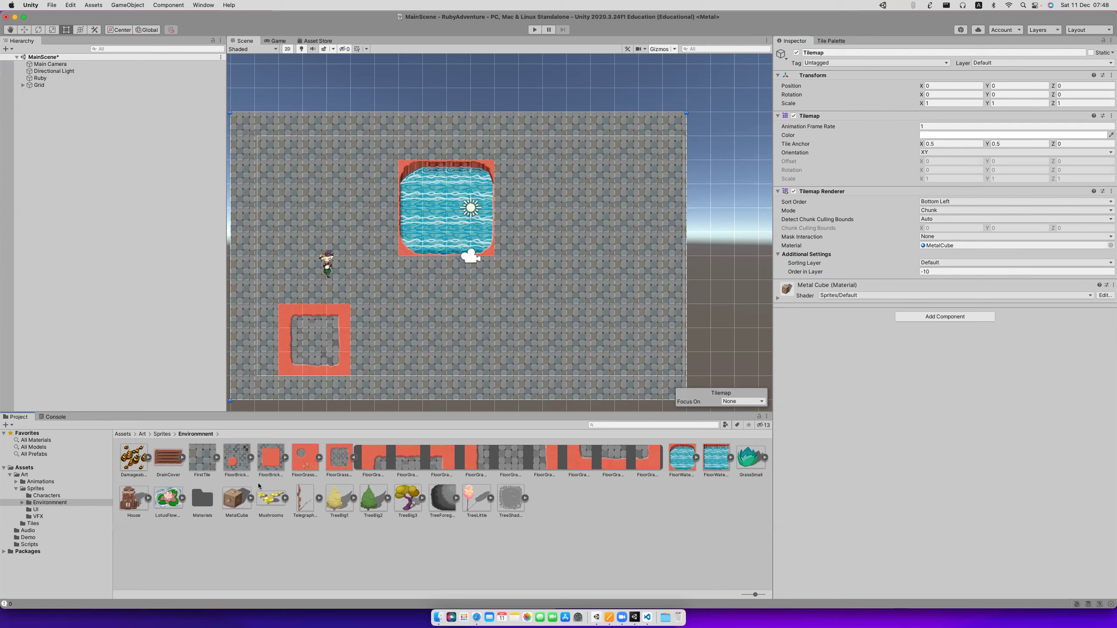
pyautogui.click(807, 291)
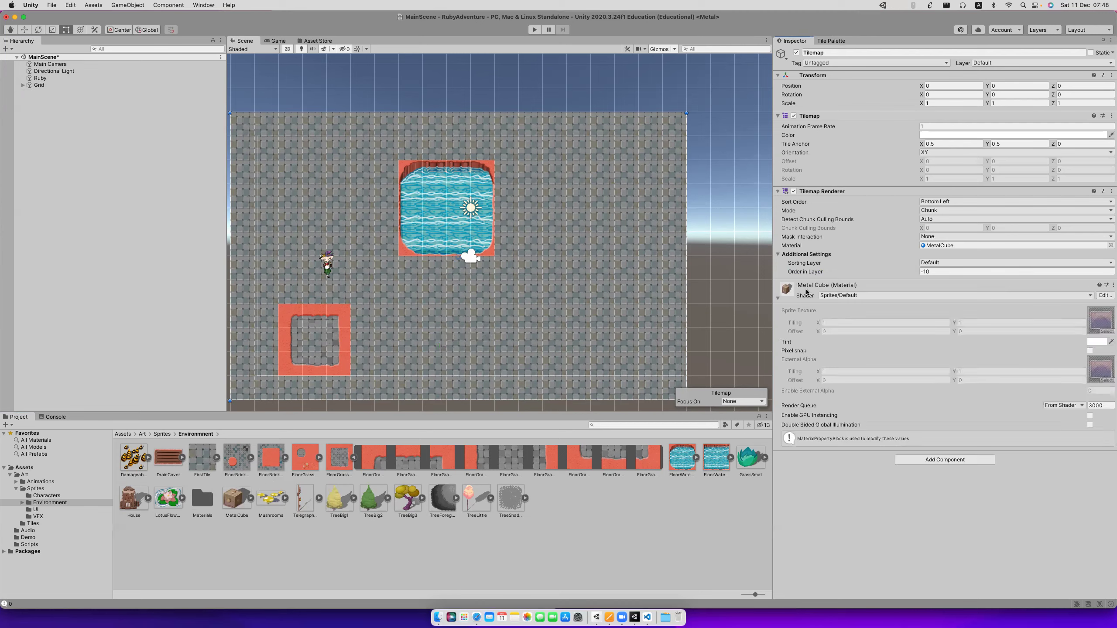
pyautogui.rightClick(811, 288)
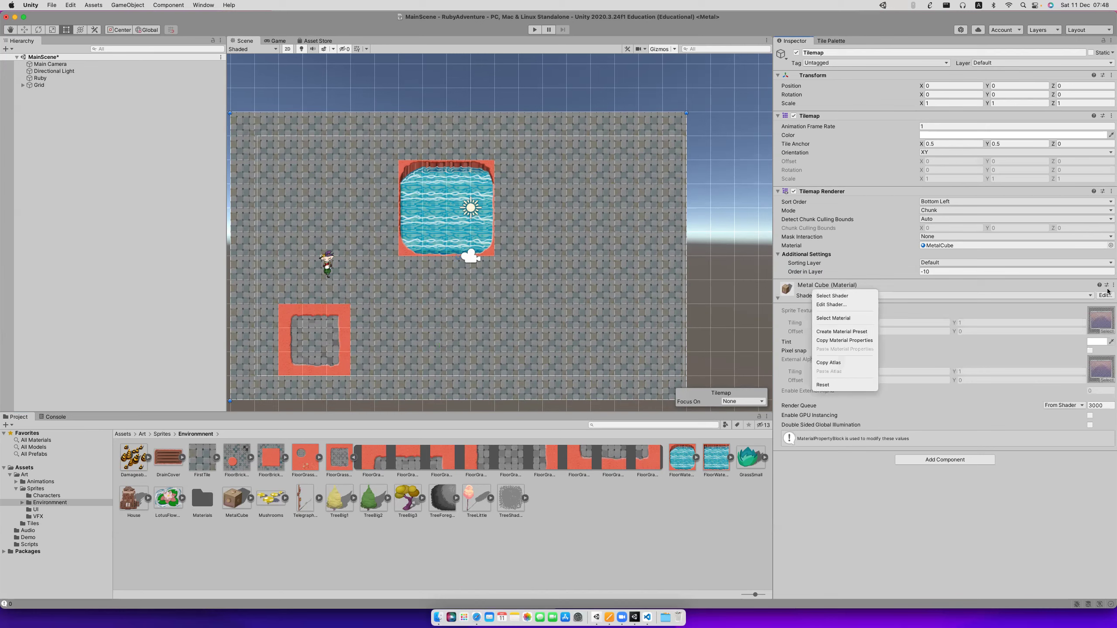
pyautogui.click(1109, 291)
pyautogui.click(1113, 285)
pyautogui.click(1073, 339)
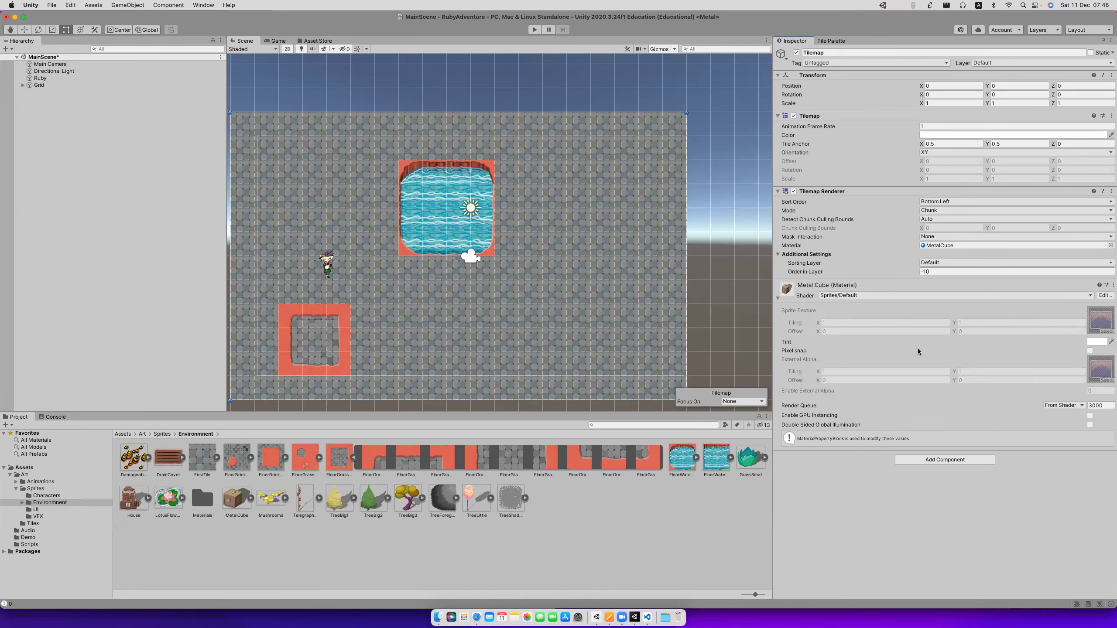
pyautogui.press('super+z')
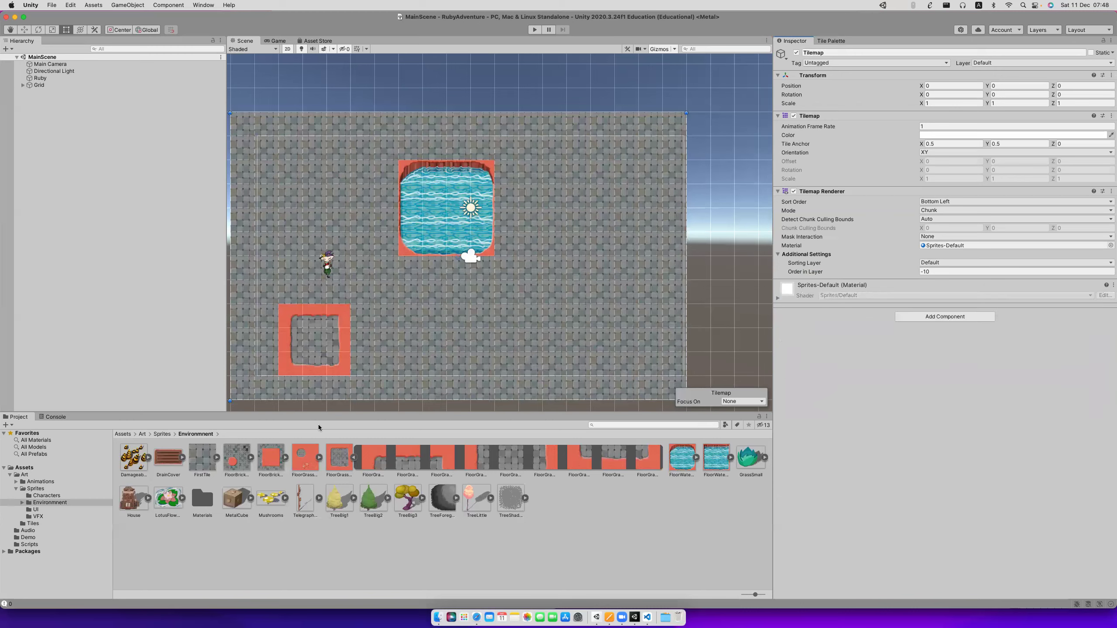
# Add a MetalCube crate to the scene and move it right of the pond.
pyautogui.moveTo(234, 498); pyautogui.dragTo(70, 215)
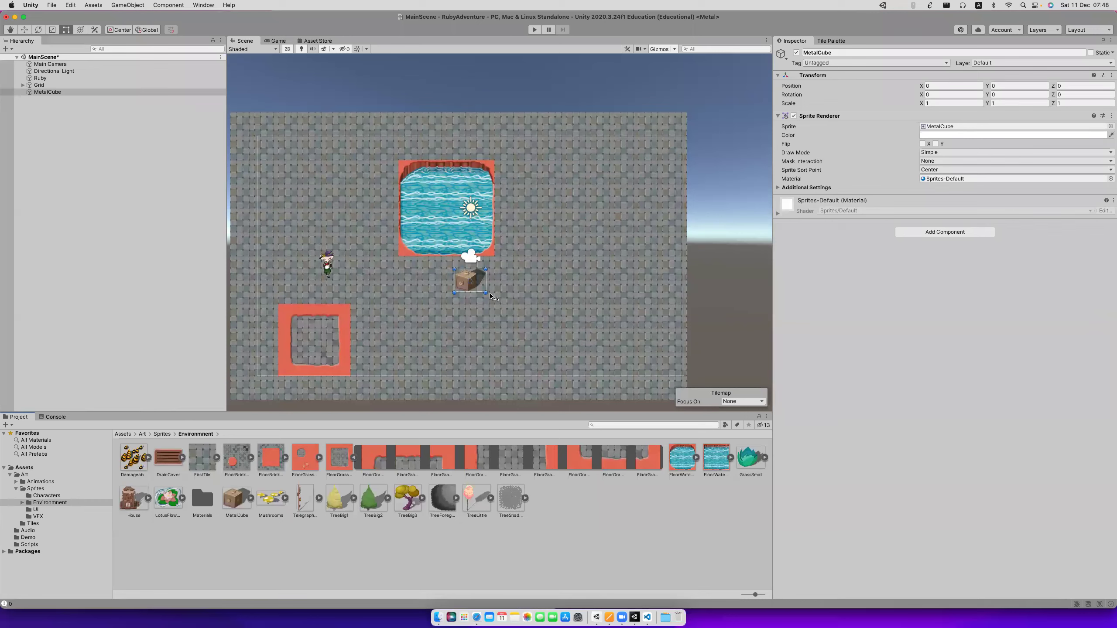
pyautogui.moveTo(465, 285); pyautogui.dragTo(582, 216)
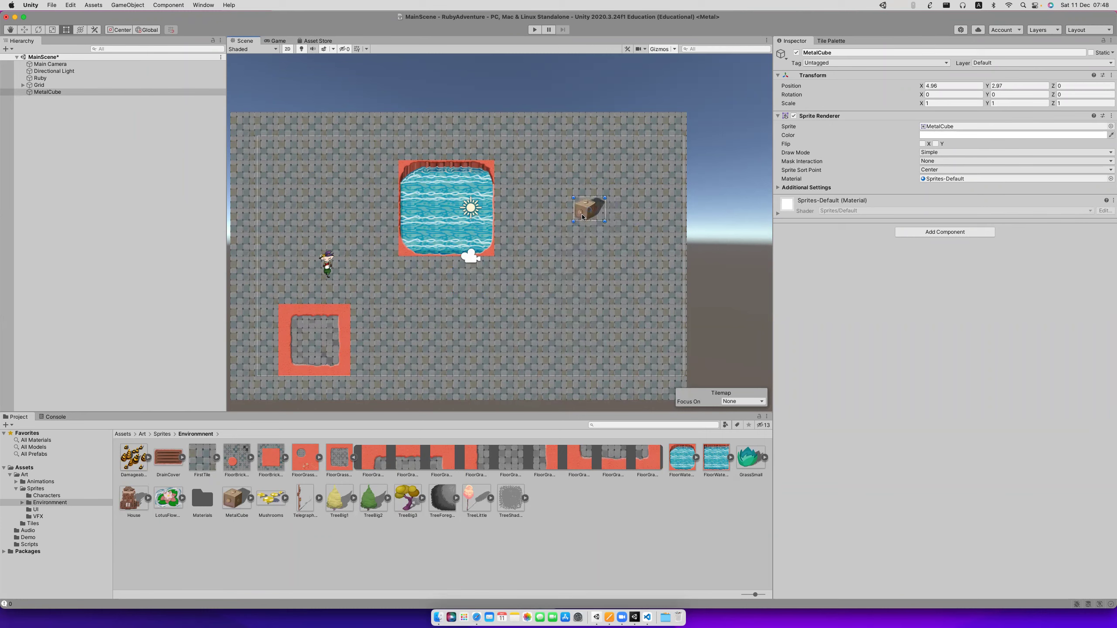
pyautogui.moveTo(237, 498)
pyautogui.mouseDown()
pyautogui.moveTo(453, 288)
pyautogui.moveTo(176, 308)
pyautogui.moveTo(246, 488)
pyautogui.moveTo(236, 498)
pyautogui.mouseUp()
pyautogui.click(47, 92)
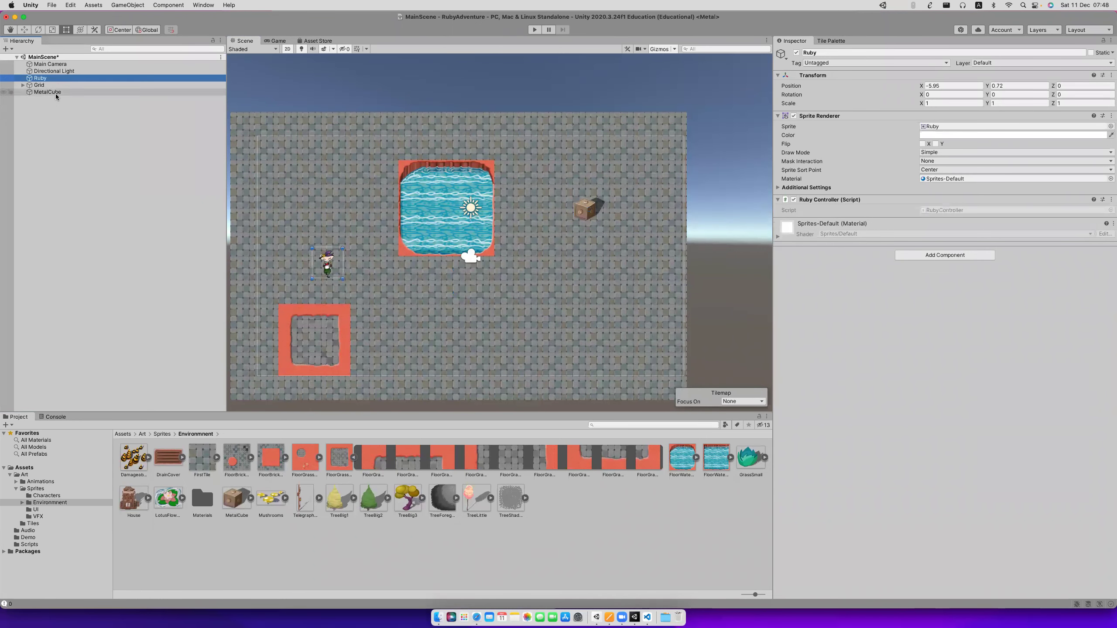
# Create an empty object named Boxes and parent MetalCube under it.
pyautogui.rightClick(62, 168)
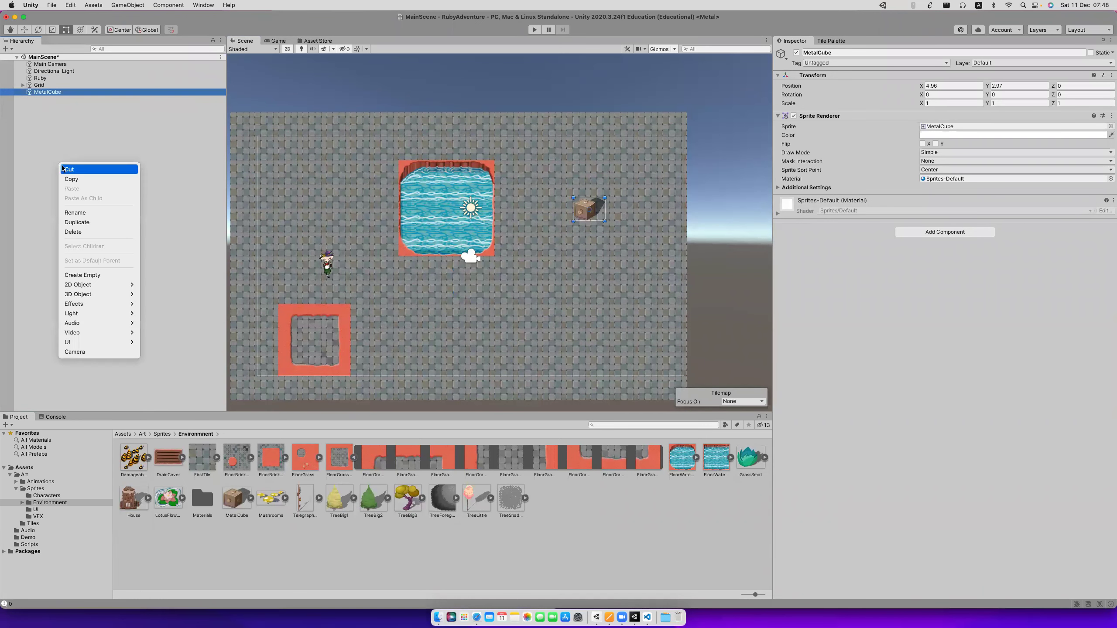
pyautogui.click(96, 275)
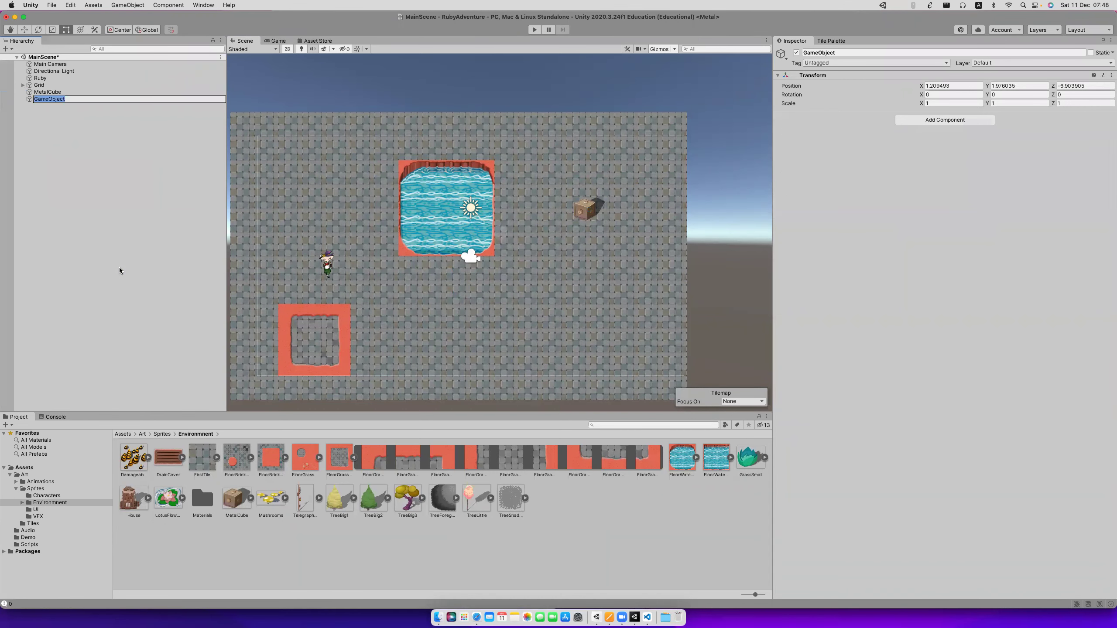
pyautogui.write('M')
pyautogui.press('BackSpace')
pyautogui.write('Boxes')
pyautogui.press('Return')
pyautogui.moveTo(41, 99); pyautogui.dragTo(48, 100)
# Duplicate the crate and arrange the copies in a column below the first.
pyautogui.press('super+d')
pyautogui.press('super+d')
pyautogui.press('super+d')
pyautogui.press('Up')
pyautogui.press('Up')
pyautogui.moveTo(583, 216); pyautogui.dragTo(583, 267)
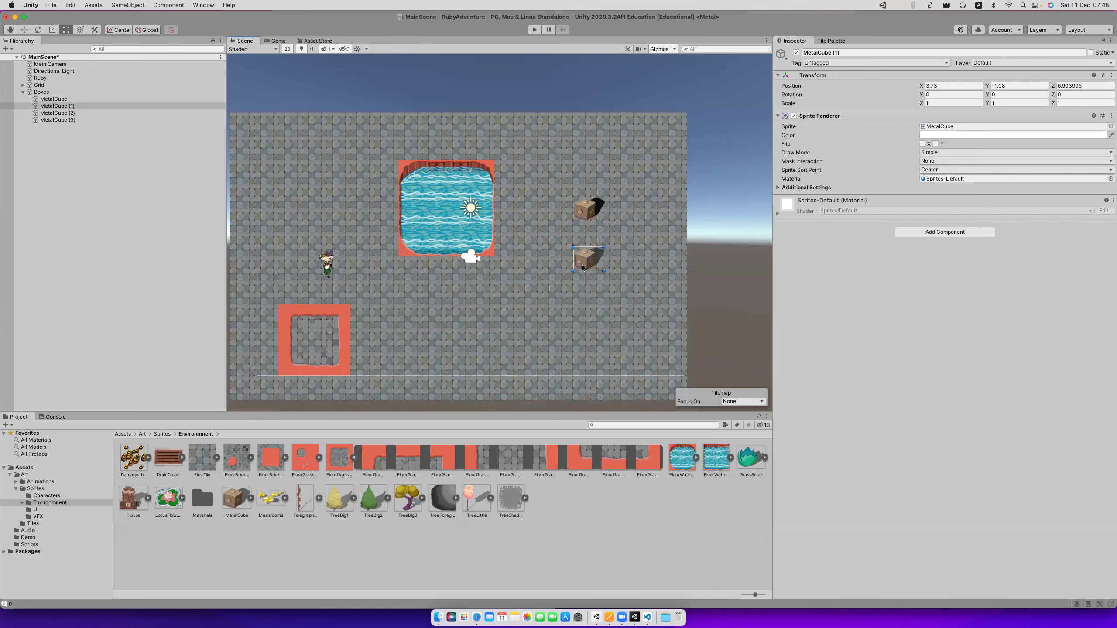
pyautogui.moveTo(587, 212); pyautogui.dragTo(584, 320)
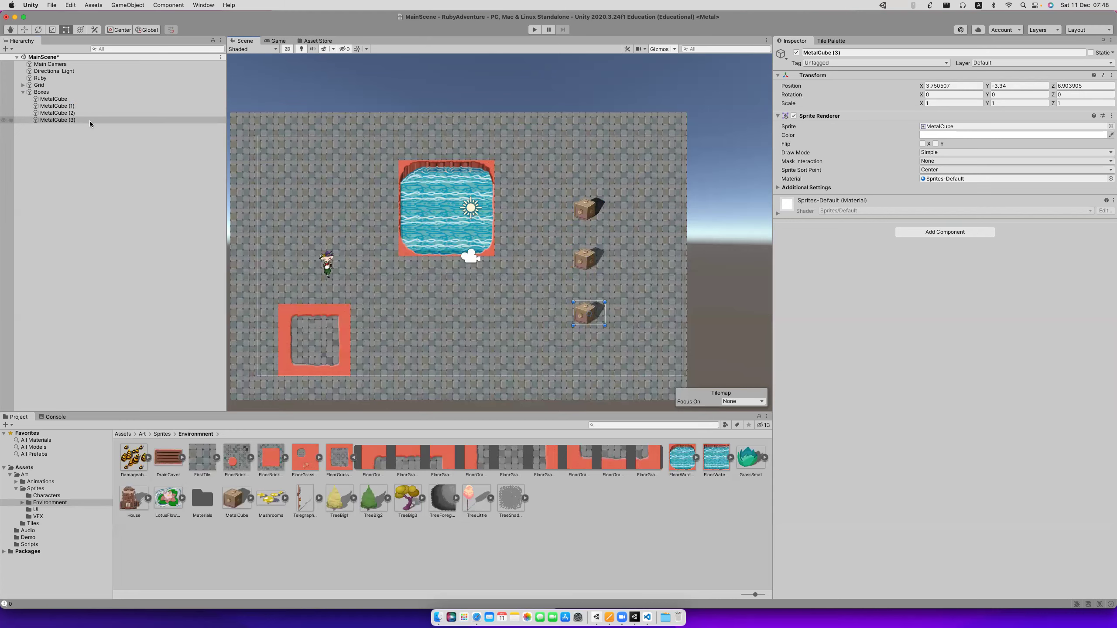
pyautogui.moveTo(584, 212); pyautogui.dragTo(521, 320)
pyautogui.click(584, 212)
pyautogui.click(583, 212)
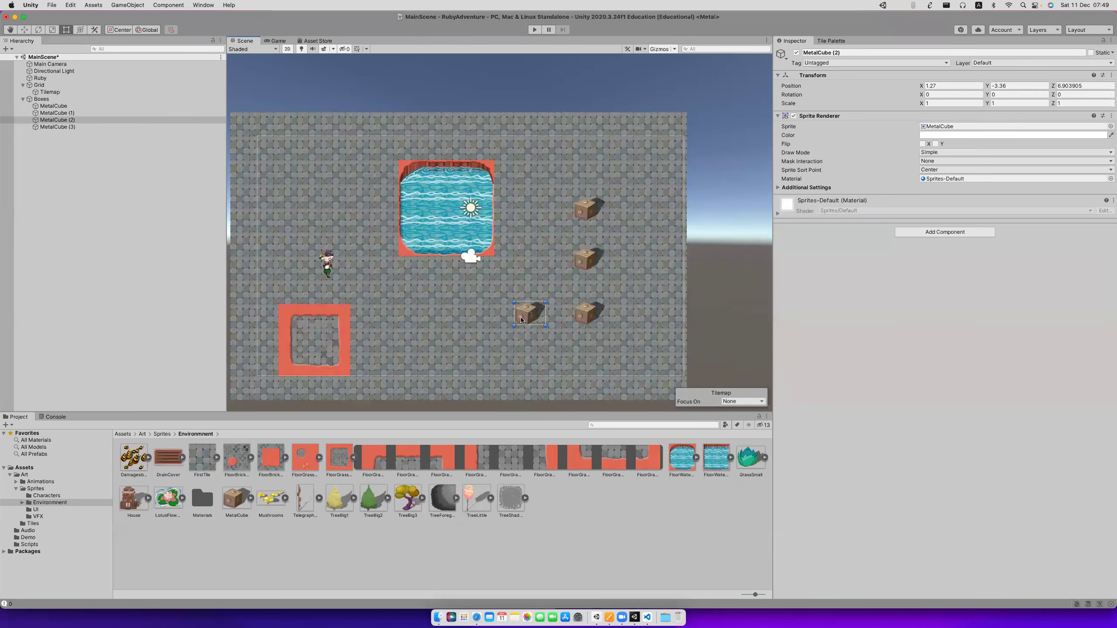
pyautogui.click(552, 314)
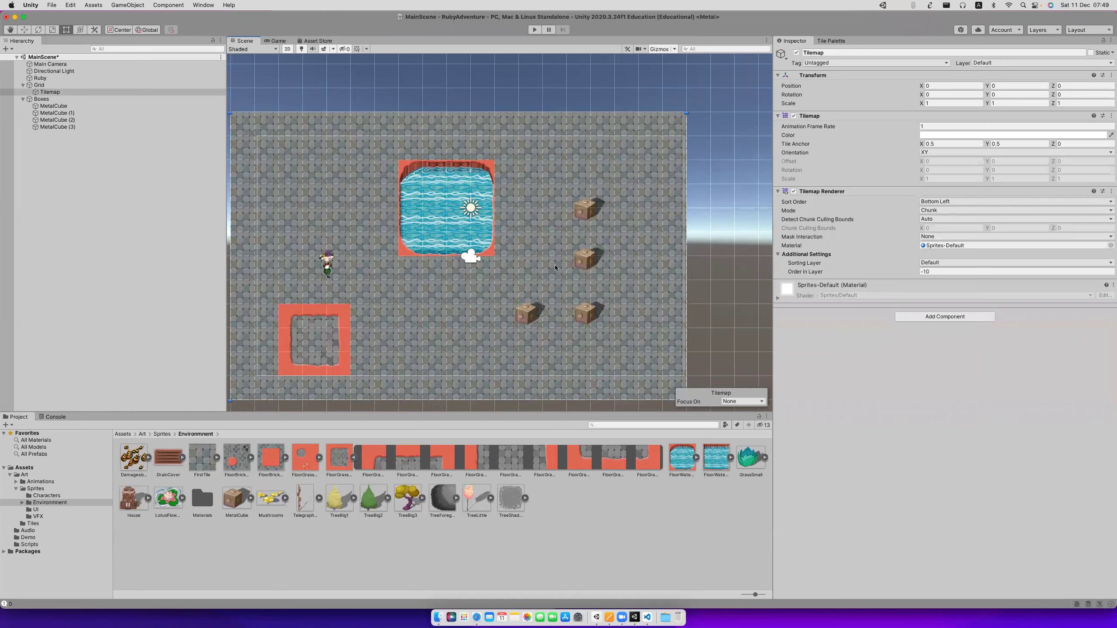
# Start the game and walk Ruby right through the pond area toward the crates.
pyautogui.click(535, 30)
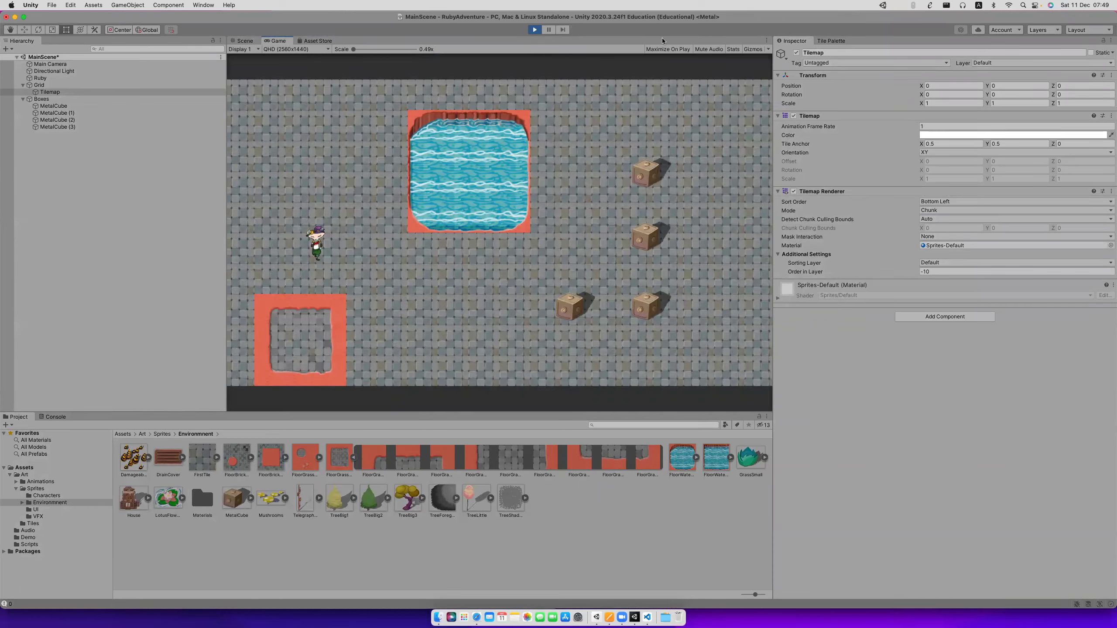
pyautogui.press('Right')
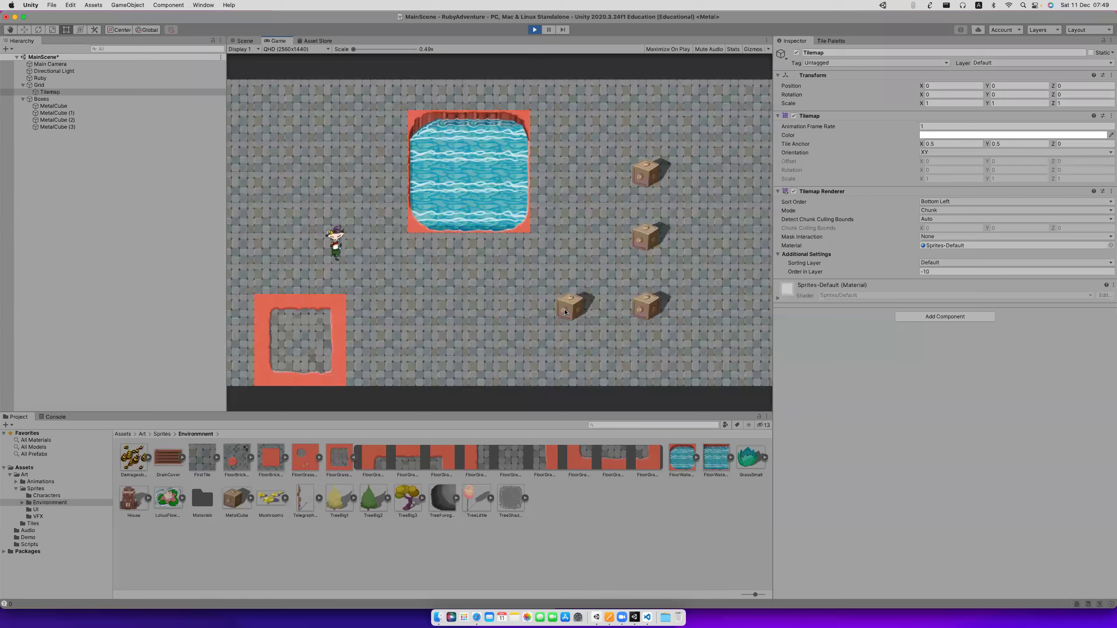
pyautogui.press('Up')
pyautogui.press('Right')
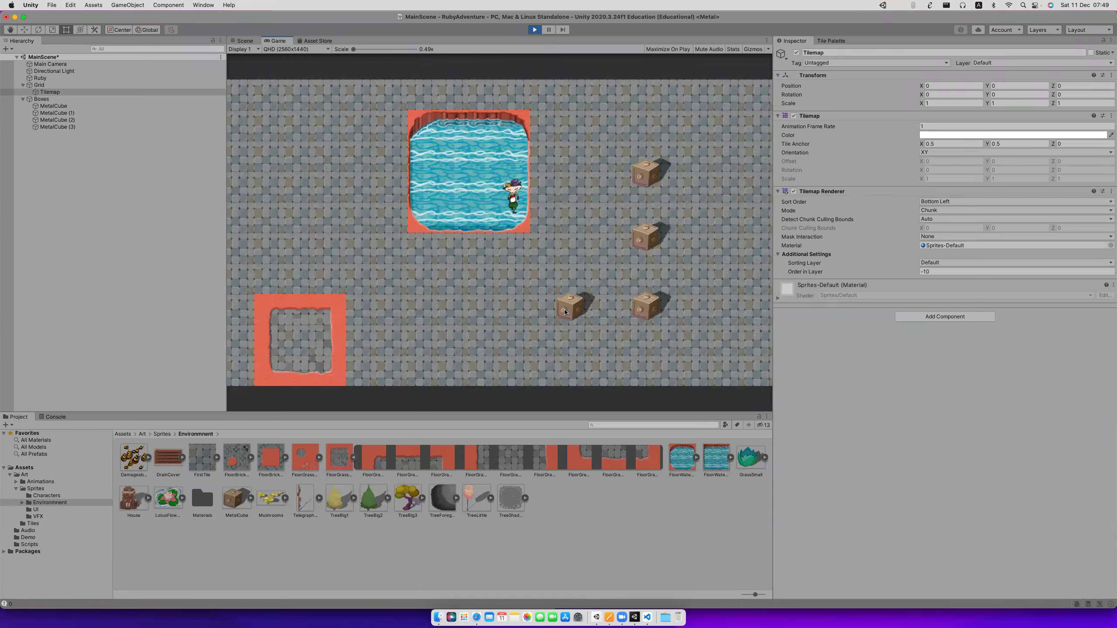
pyautogui.press('Left')
pyautogui.press('Right')
pyautogui.press('Left')
pyautogui.press('Right')
pyautogui.press('Down')
pyautogui.press('Down')
# Walk Ruby around, above and behind the bottom-left crate to test its collision.
pyautogui.press('Up')
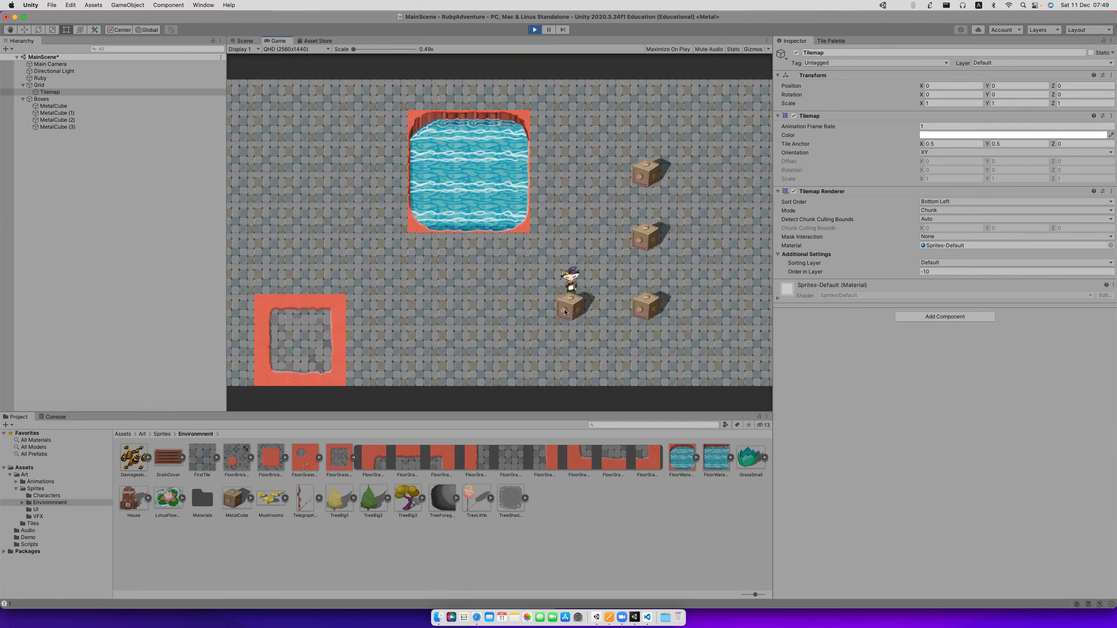
pyautogui.press('Left')
pyautogui.press('Down')
pyautogui.press('Right')
pyautogui.press('Up')
pyautogui.press('Left')
pyautogui.press('Down')
pyautogui.press('Right')
pyautogui.press('Left')
pyautogui.press('Right')
pyautogui.press('Right')
pyautogui.press('Left')
pyautogui.press('Left')
pyautogui.press('Right')
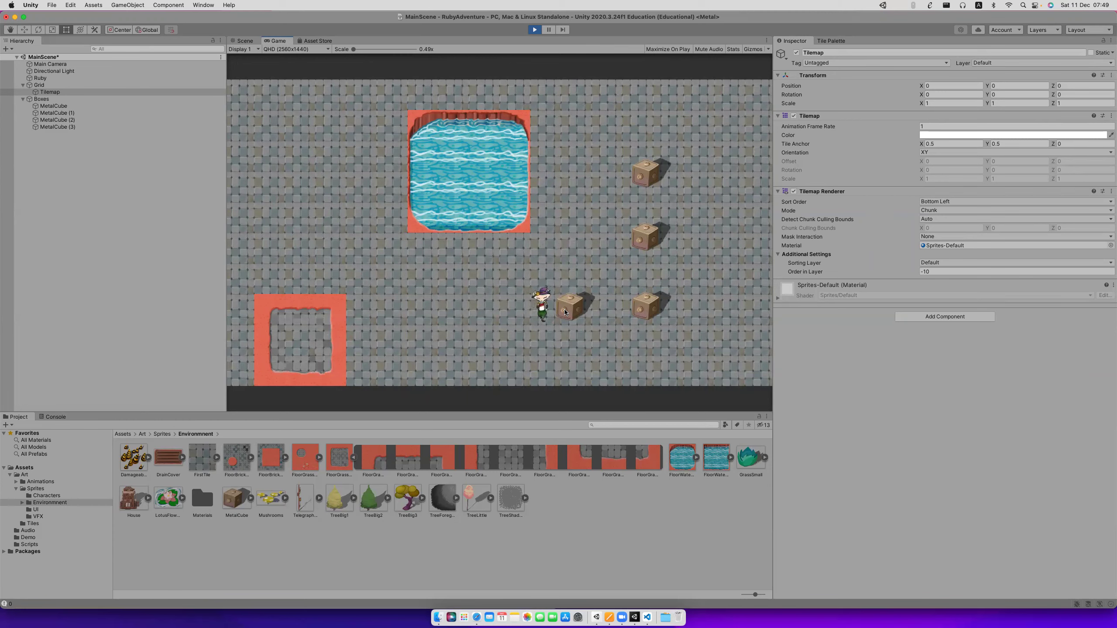
pyautogui.press('Right')
pyautogui.press('Left')
pyautogui.press('Down')
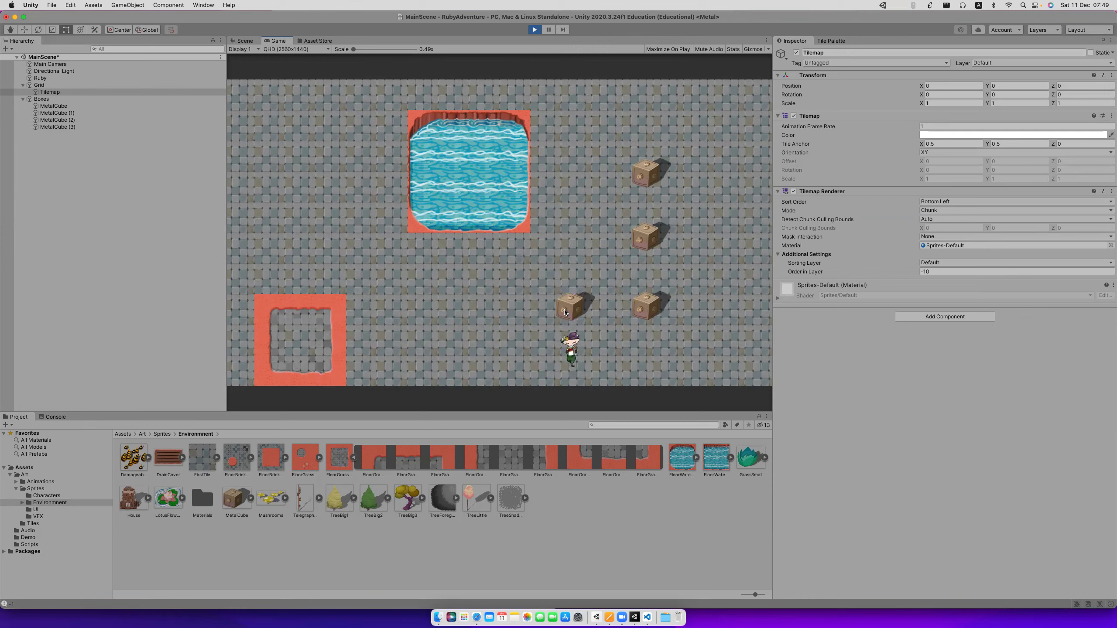
pyautogui.press('Up')
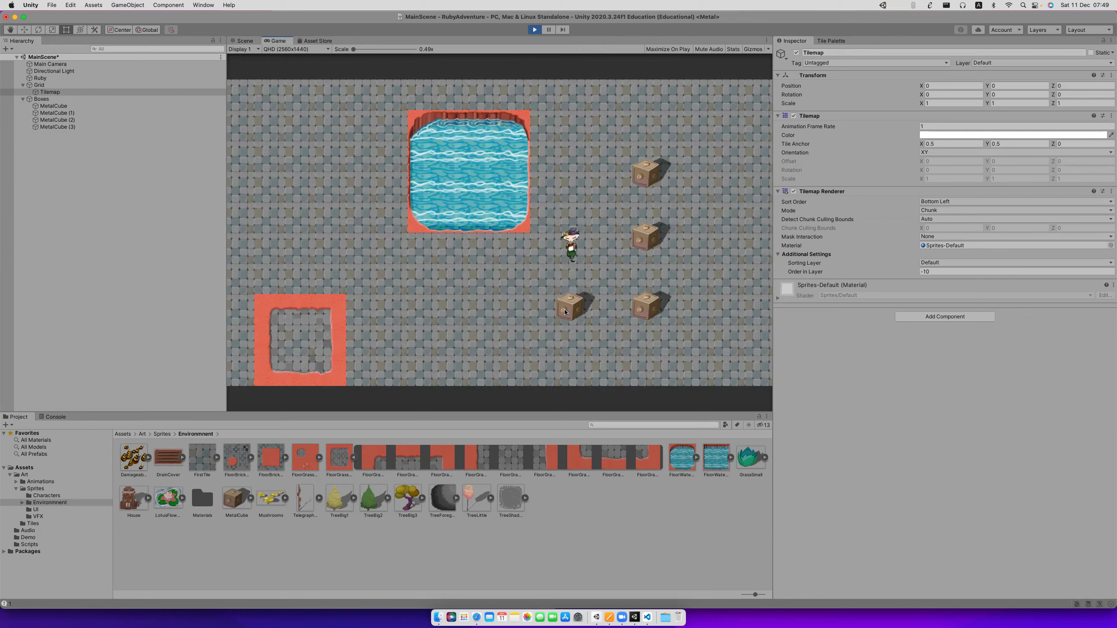
pyautogui.press('Down')
pyautogui.press('Down')
pyautogui.press('Down')
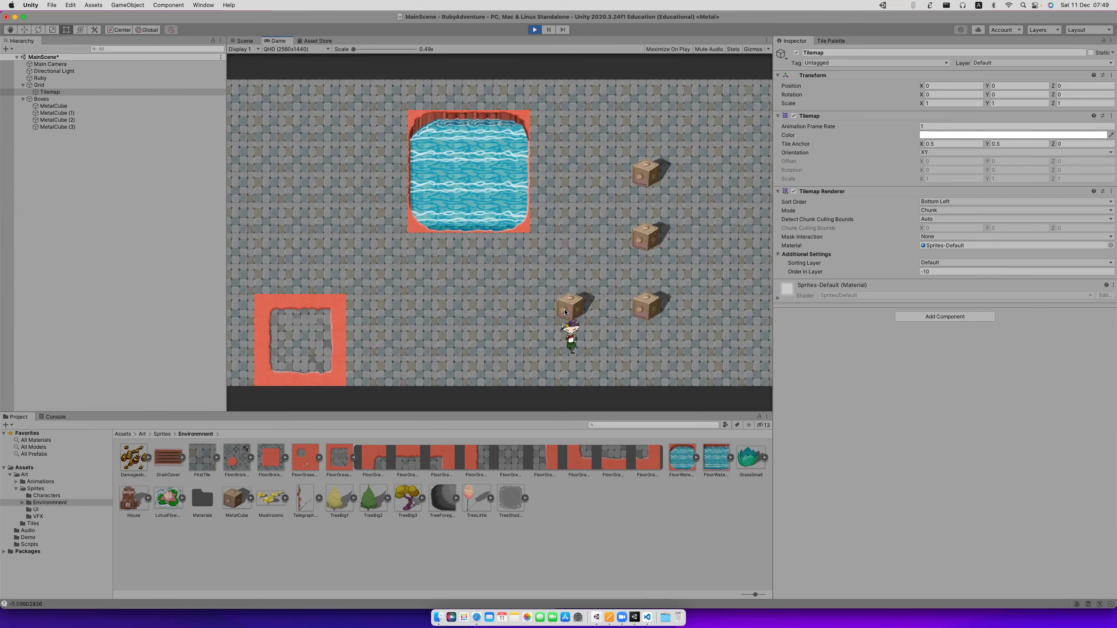
pyautogui.press('Up')
pyautogui.press('Left')
pyautogui.press('Down')
pyautogui.press('Right')
# Create a Prefabs folder inside Art and move it up to the Assets root.
pyautogui.click(24, 475)
pyautogui.press('Left')
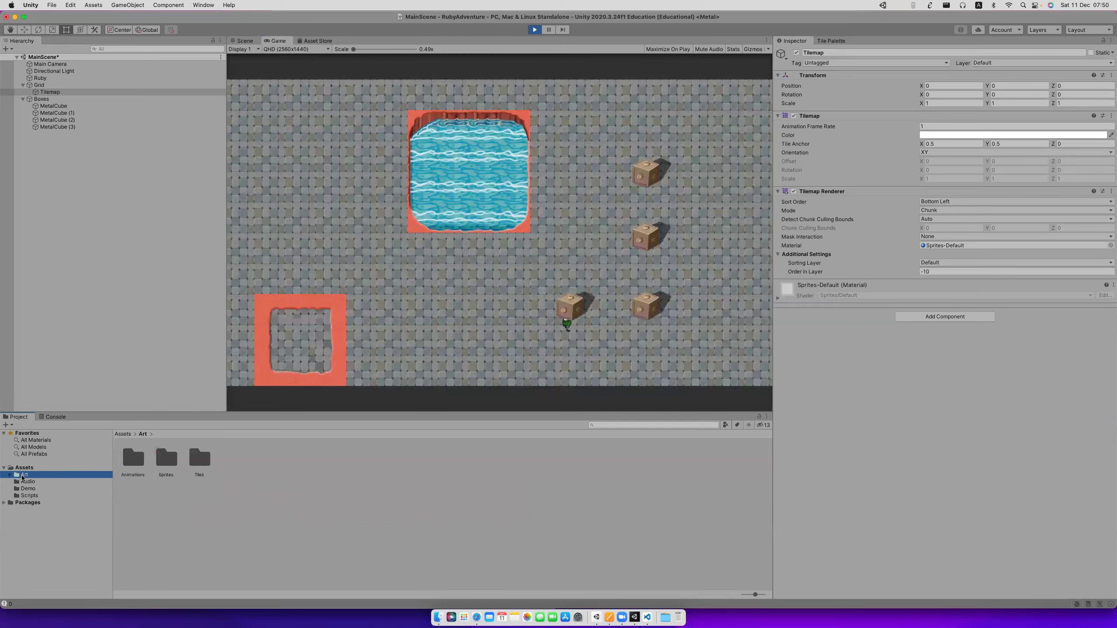
pyautogui.rightClick(323, 503)
pyautogui.moveTo(398, 362)
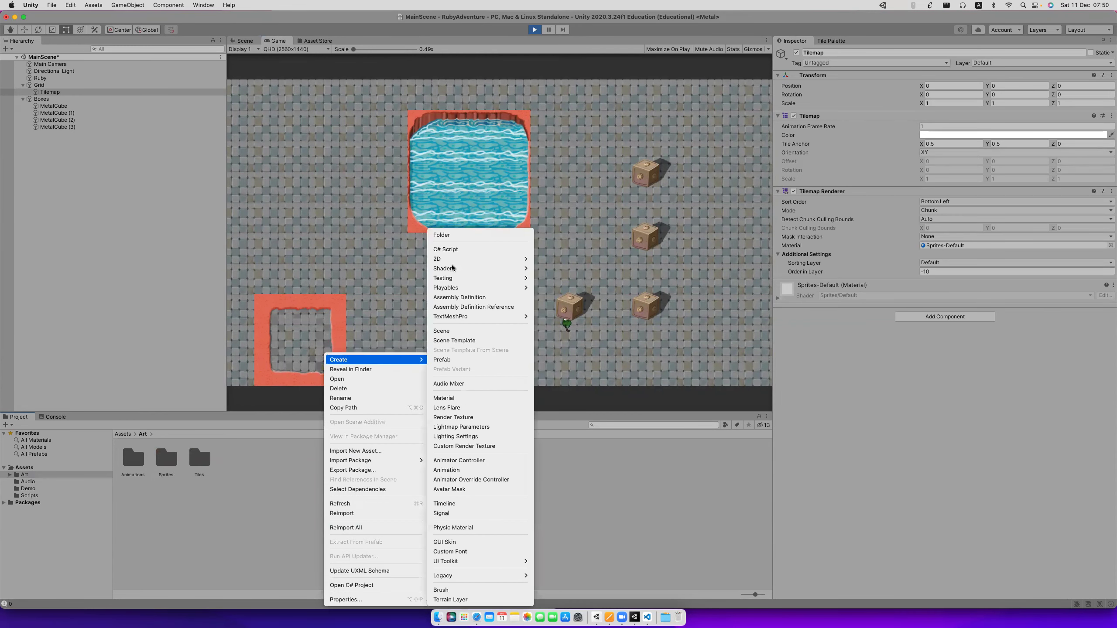
pyautogui.click(442, 235)
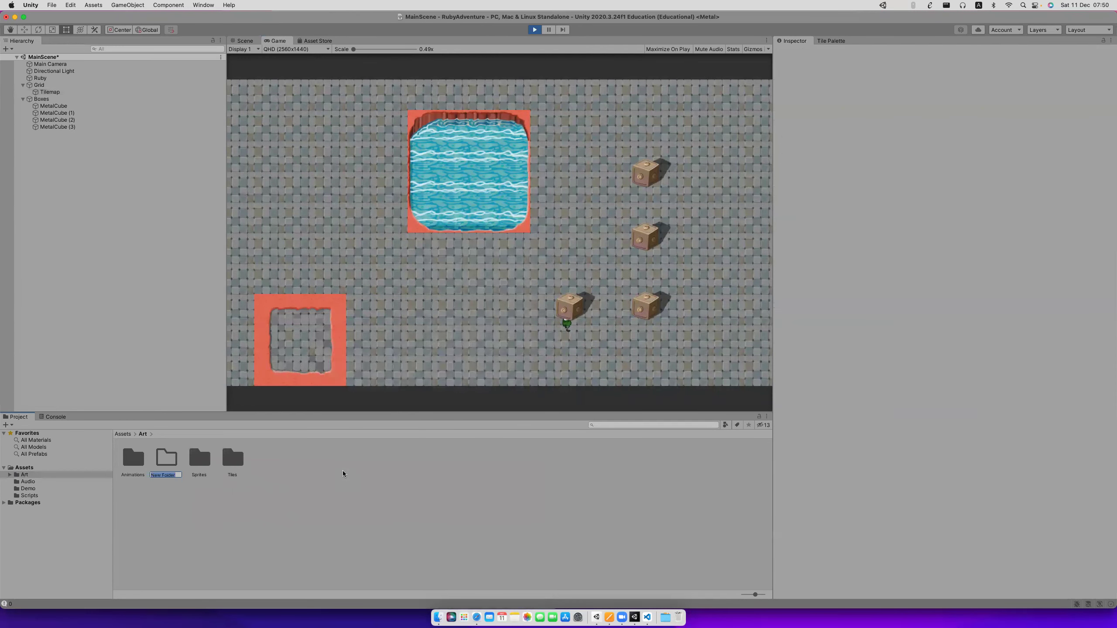
pyautogui.write('Prefabs')
pyautogui.press('Return')
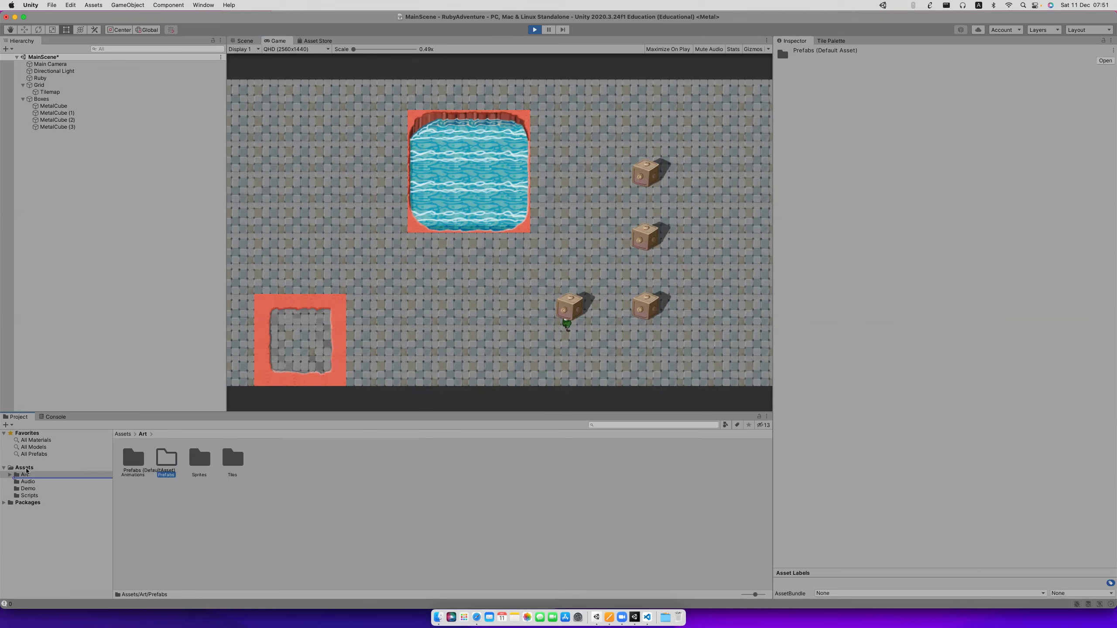
pyautogui.moveTo(26, 471); pyautogui.dragTo(25, 468)
pyautogui.click(47, 495)
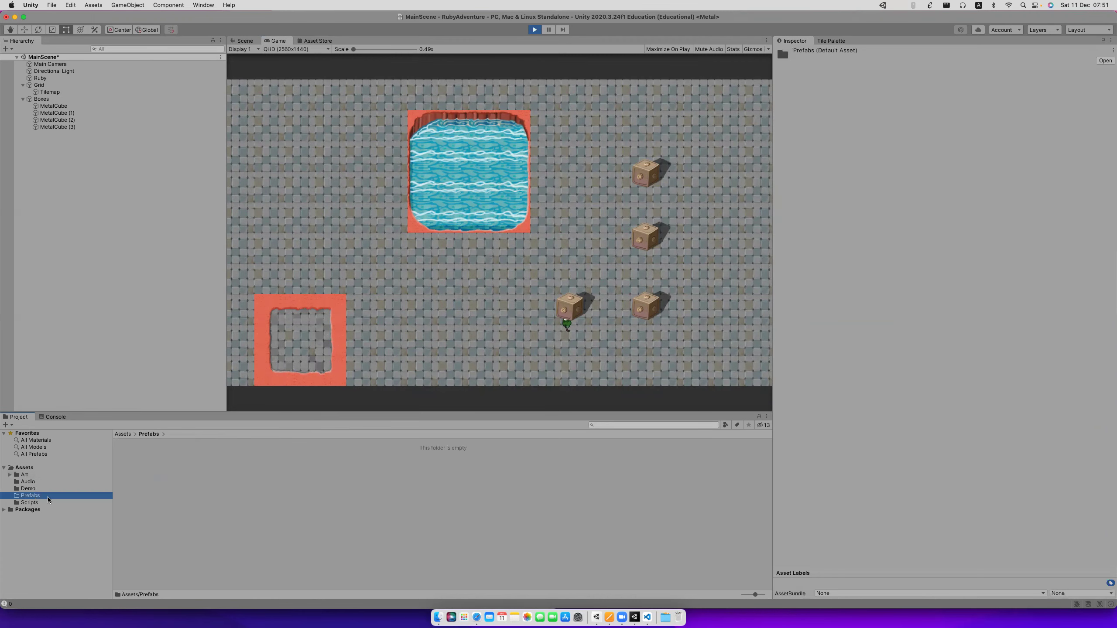
pyautogui.doubleClick(39, 475)
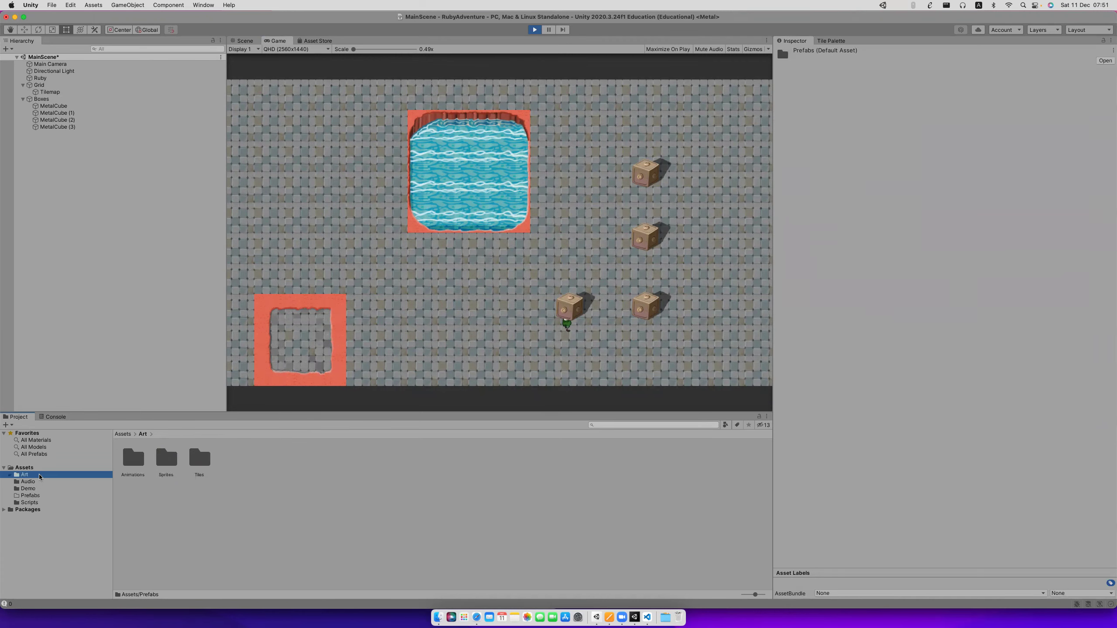
pyautogui.click(17, 488)
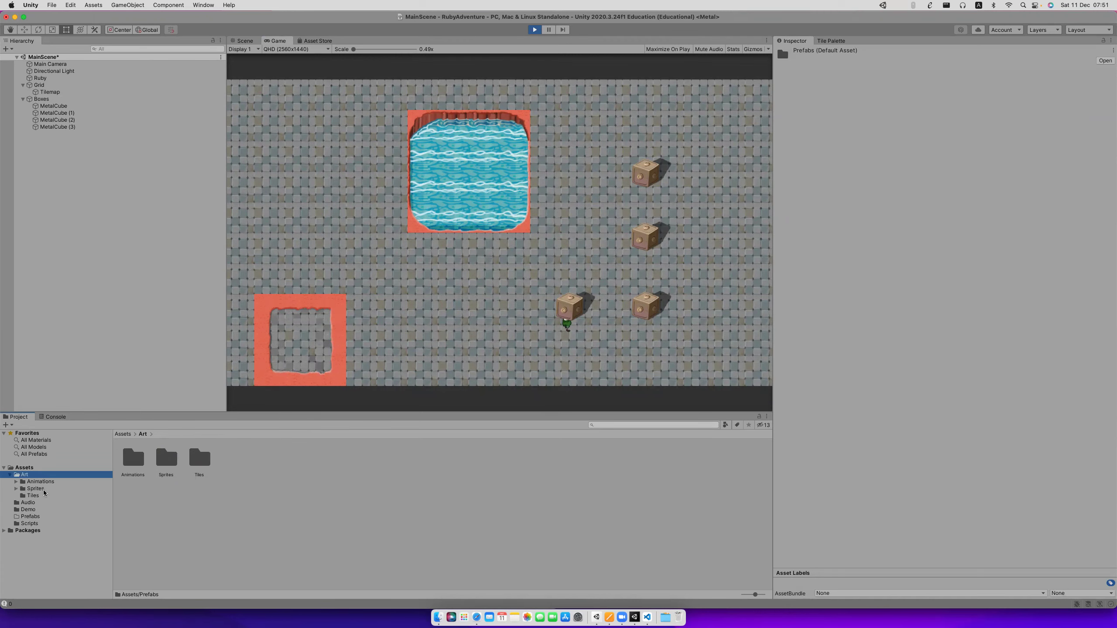
# Drag Ruby from the Hierarchy into Prefabs to create Ruby.prefab.
pyautogui.click(29, 516)
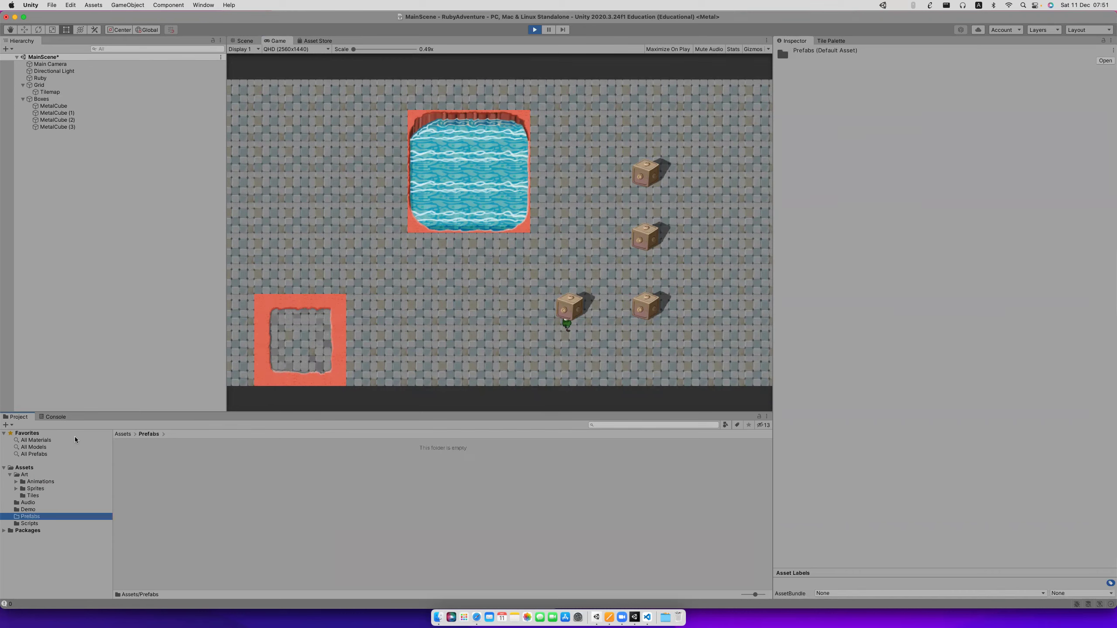
pyautogui.click(22, 99)
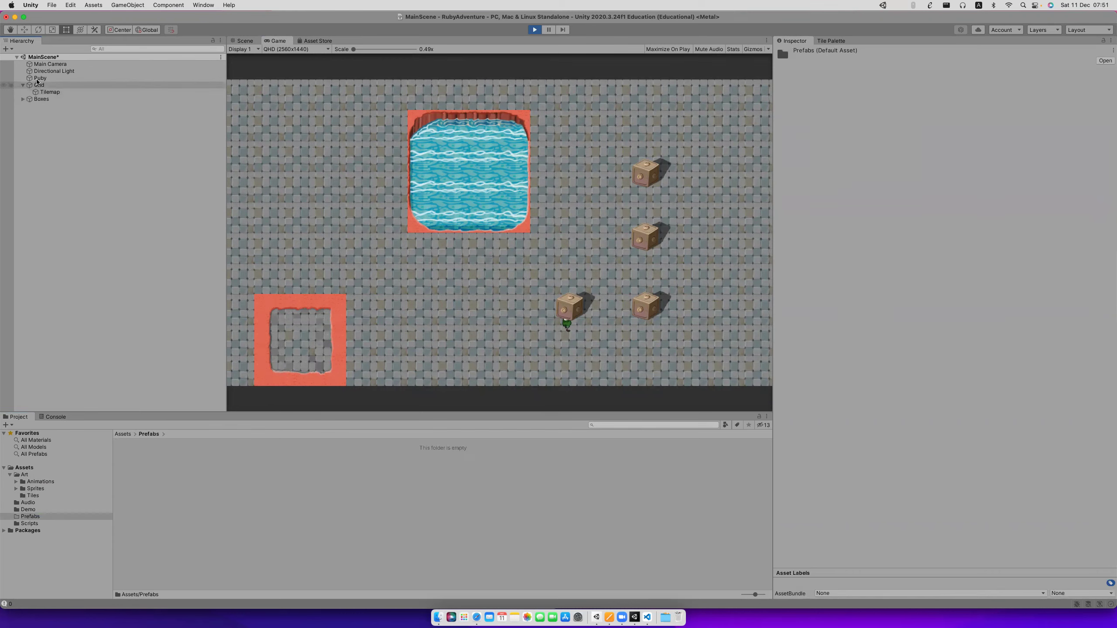
pyautogui.moveTo(37, 79); pyautogui.dragTo(213, 480)
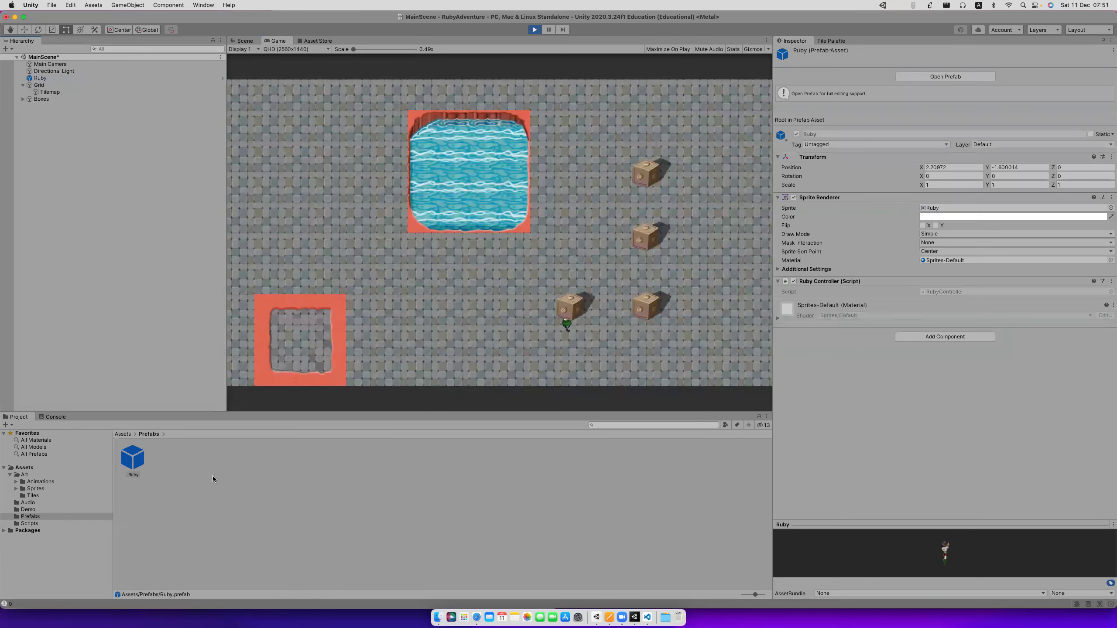
pyautogui.click(132, 460)
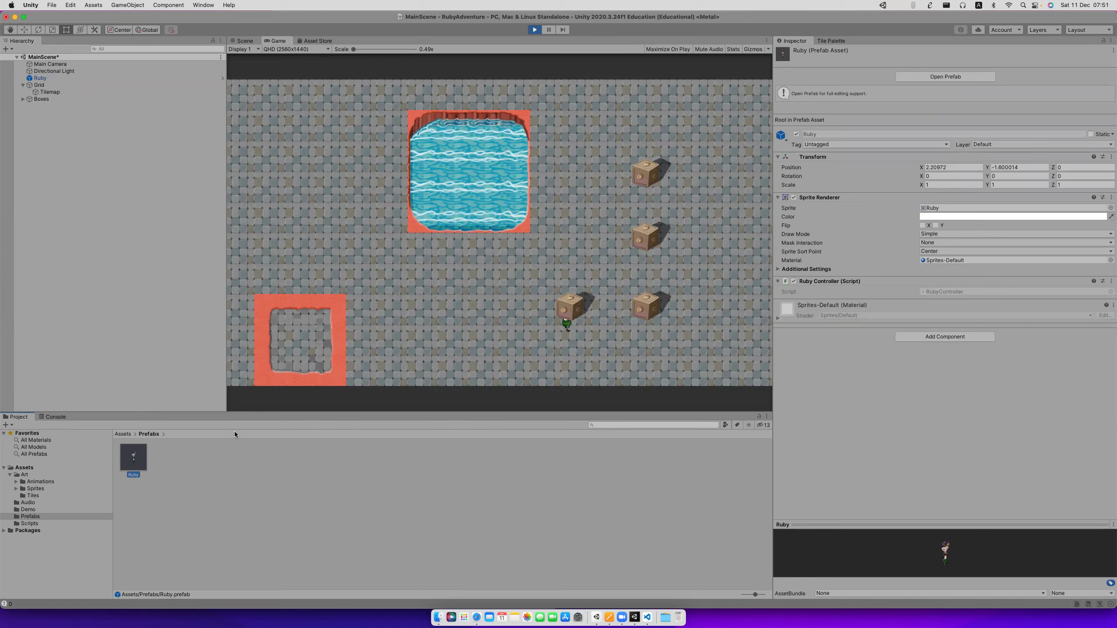
# Browse the Art subfolders and open Sprites > Environment.
pyautogui.click(44, 482)
pyautogui.click(63, 489)
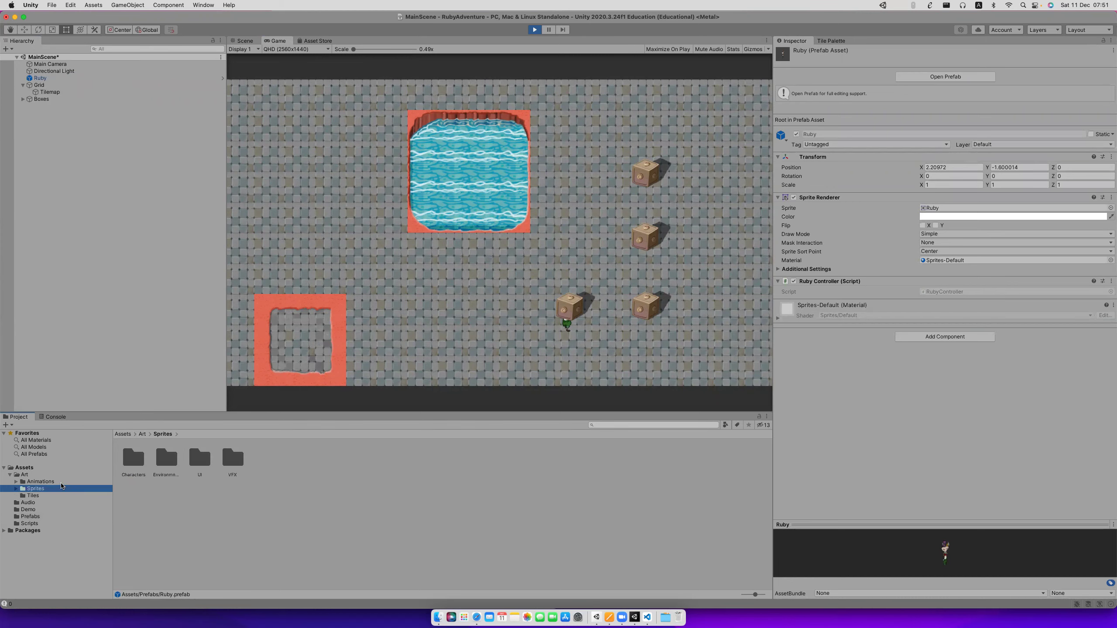
pyautogui.click(53, 496)
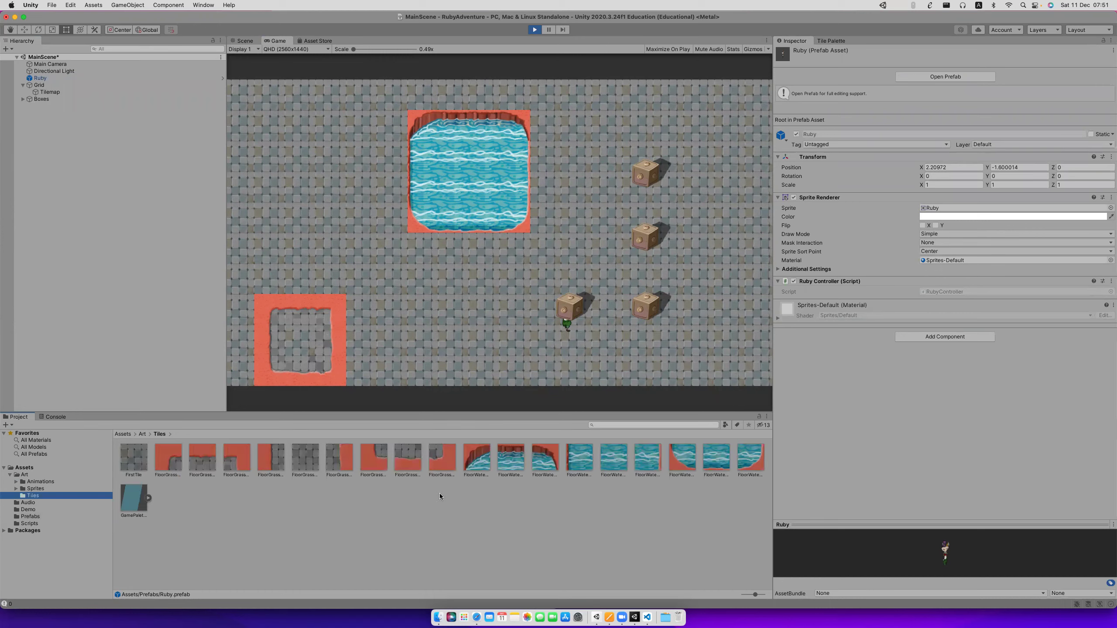
pyautogui.click(16, 488)
pyautogui.click(16, 482)
pyautogui.click(48, 510)
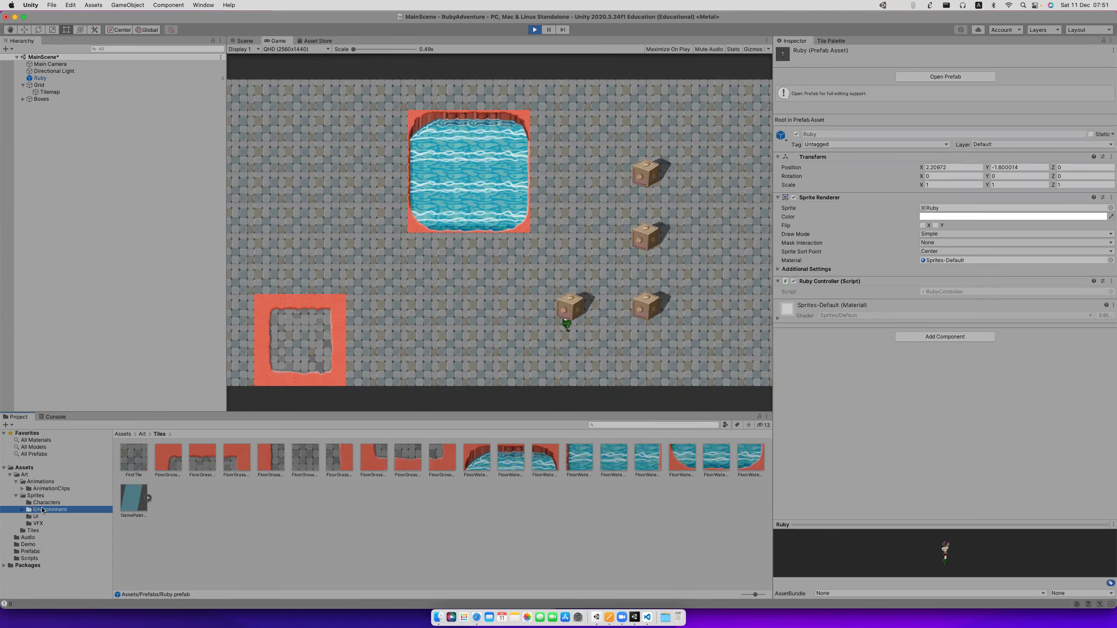
# Place TreeBig2, TreeBig1, the House, GrassSmall and TreeLittle sprites into the scene.
pyautogui.moveTo(373, 499); pyautogui.dragTo(136, 250)
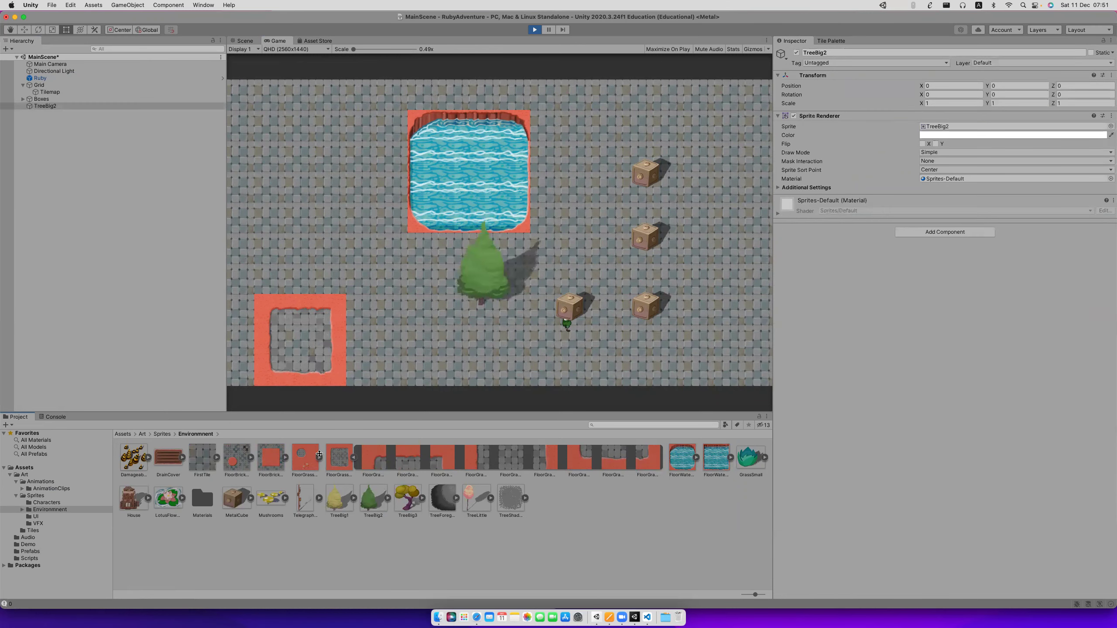
pyautogui.moveTo(339, 502); pyautogui.dragTo(91, 284)
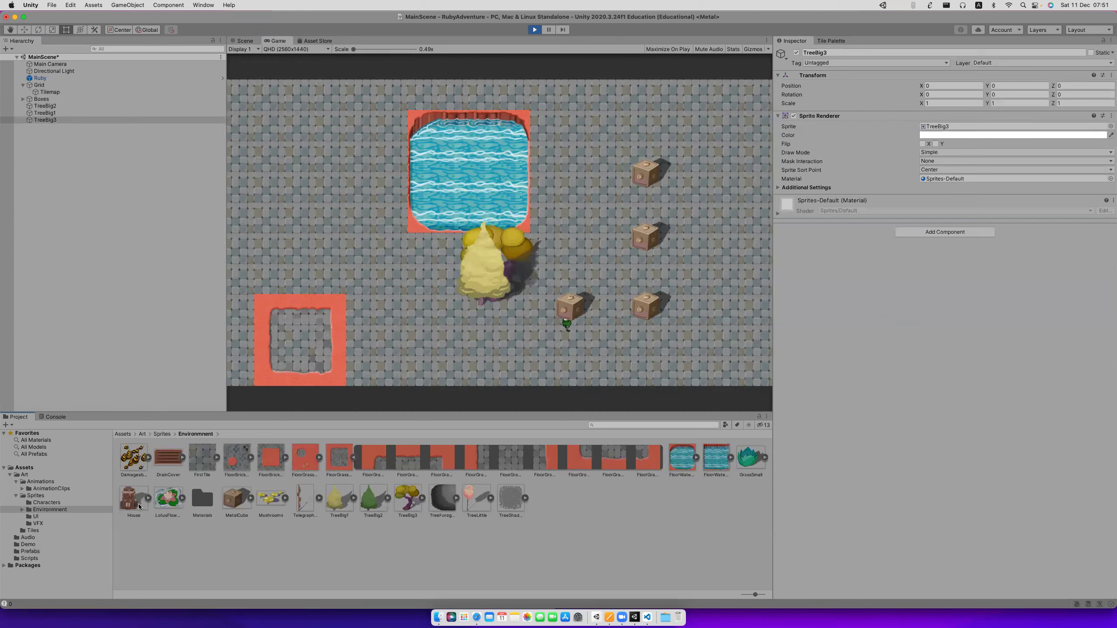
pyautogui.moveTo(132, 499); pyautogui.dragTo(88, 132)
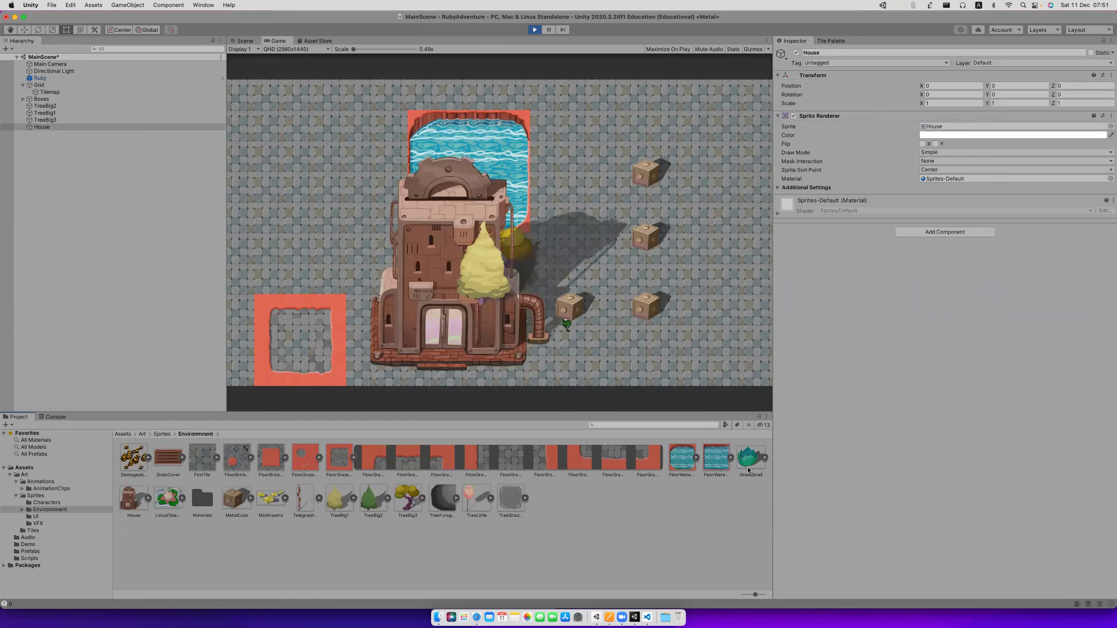
pyautogui.moveTo(177, 375); pyautogui.dragTo(177, 375)
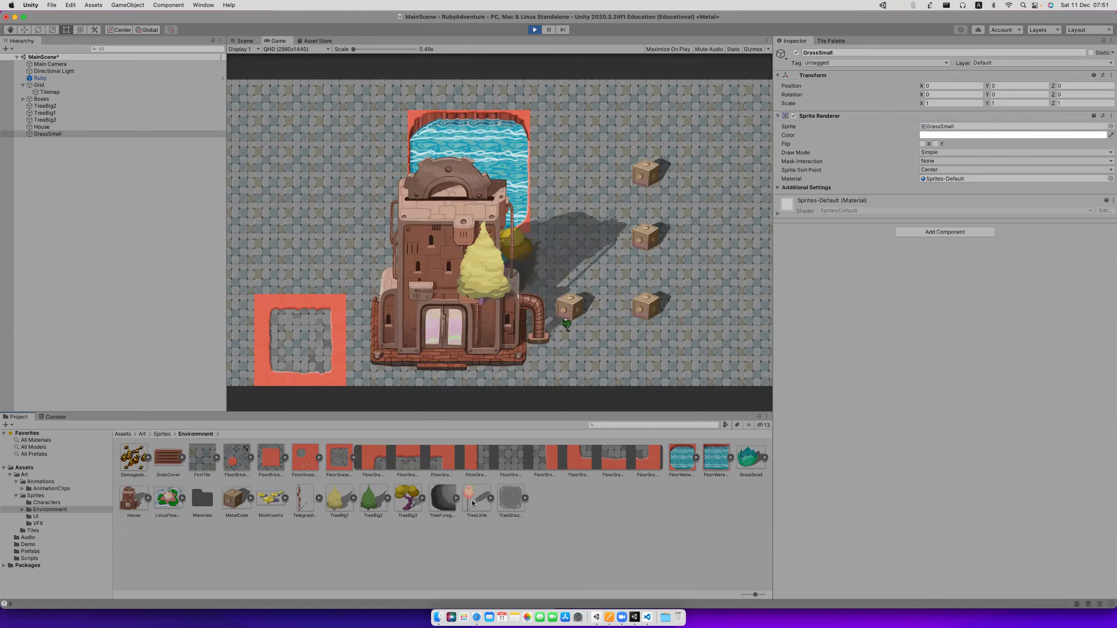
pyautogui.moveTo(477, 502); pyautogui.dragTo(105, 281)
# Create an empty Deco object and make the six decoration objects its children.
pyautogui.rightClick(61, 178)
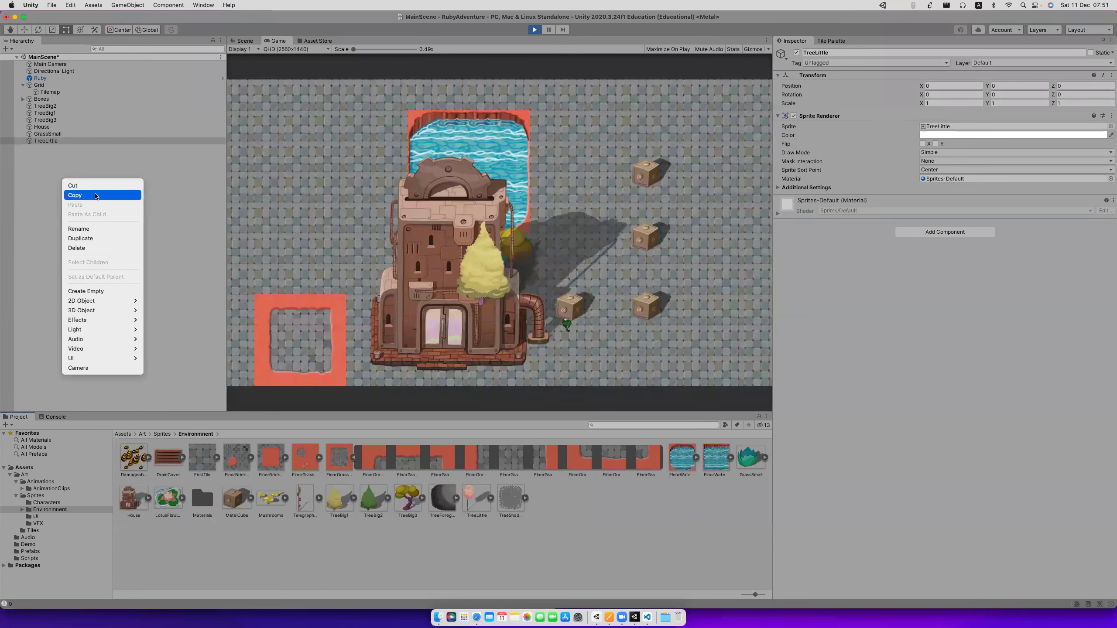
pyautogui.click(132, 292)
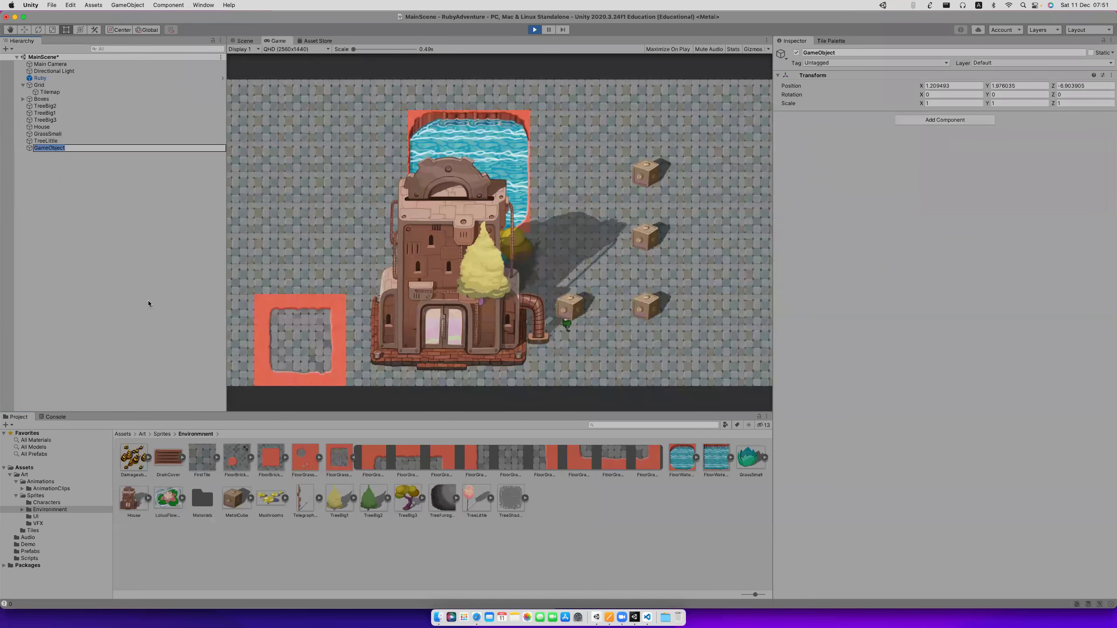
pyautogui.write('Deco')
pyautogui.press('Return')
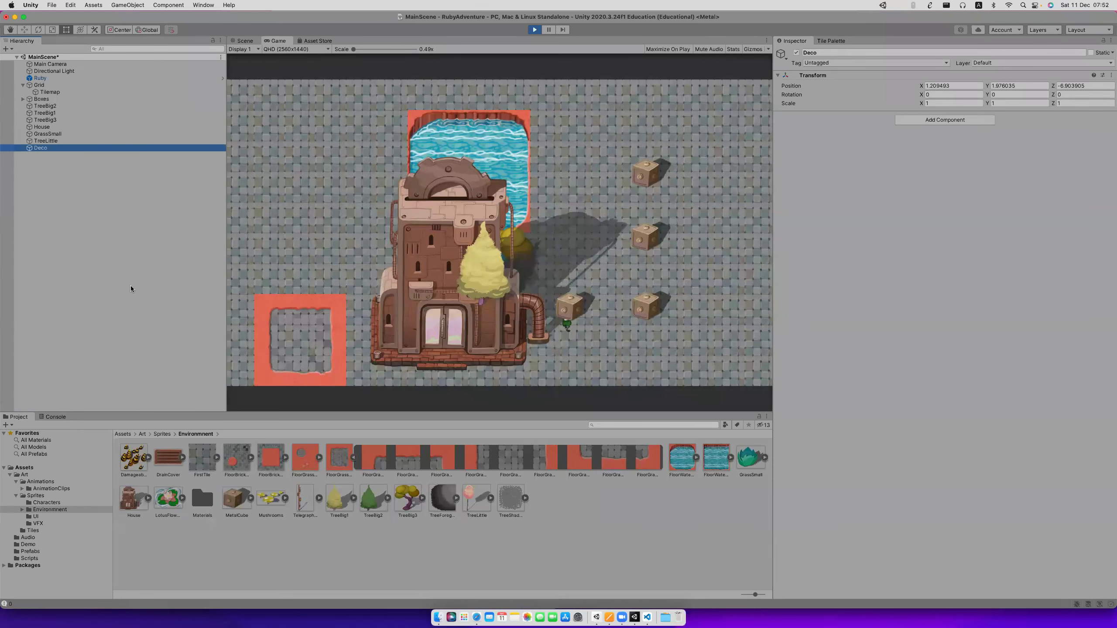
pyautogui.click(45, 141)
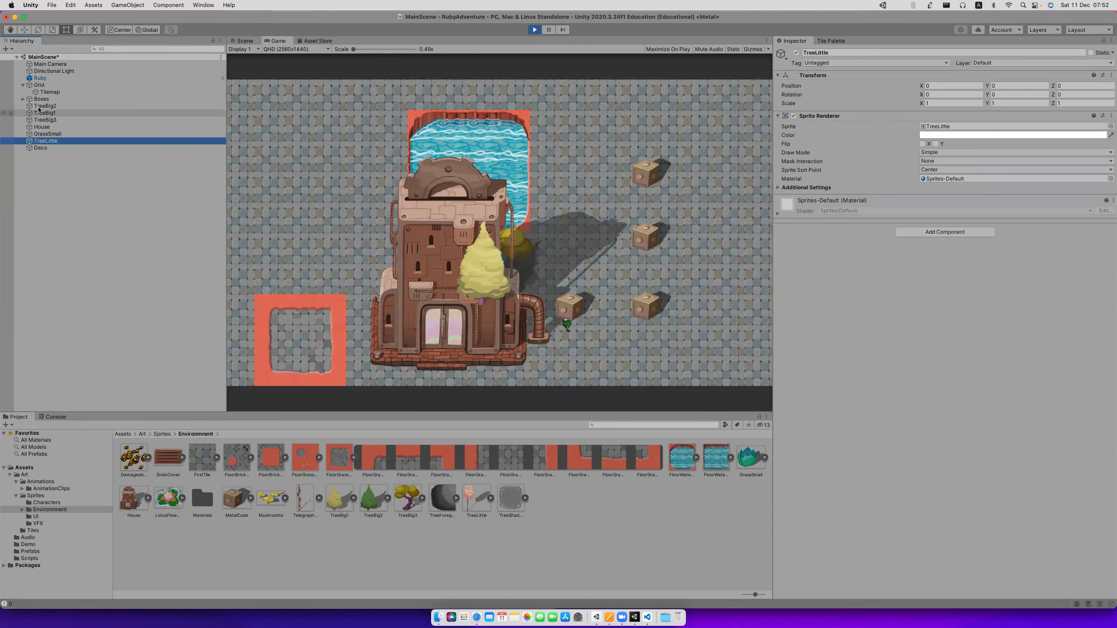
pyautogui.keyDown('shift'); pyautogui.click(44, 106); pyautogui.keyUp('shift')
pyautogui.moveTo(39, 139); pyautogui.dragTo(47, 150)
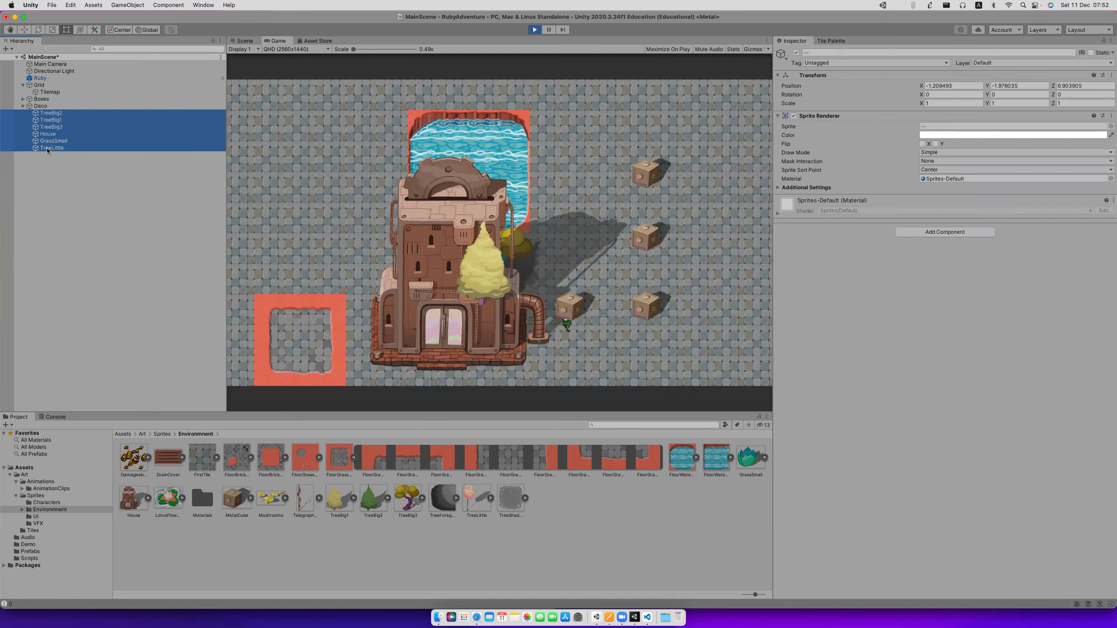
pyautogui.click(462, 222)
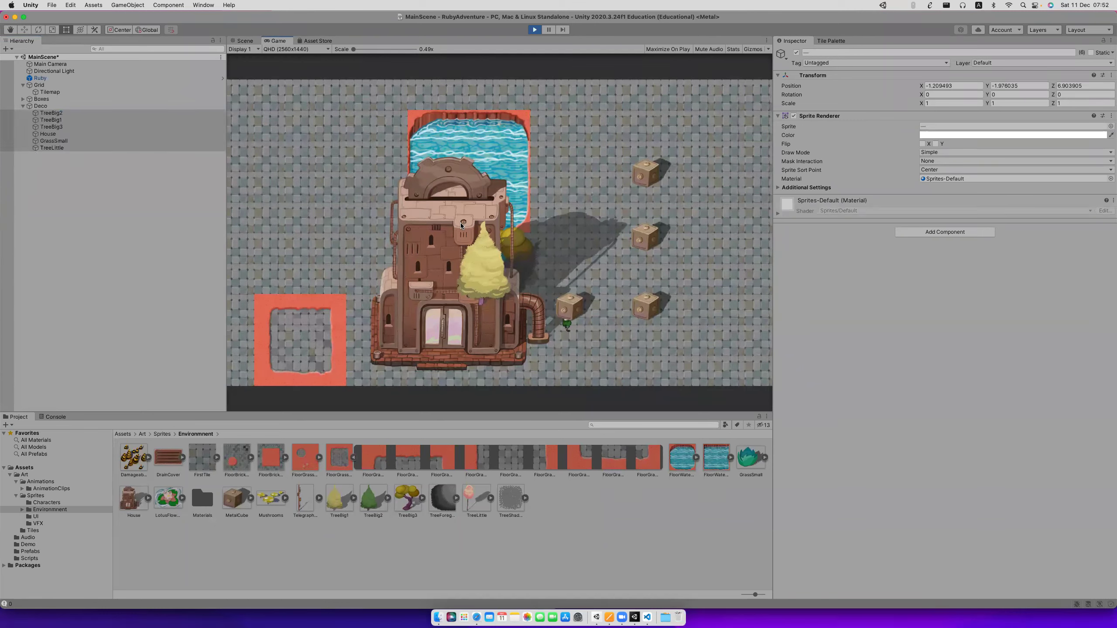
pyautogui.click(253, 41)
pyautogui.scroll(-2, 392, 192)
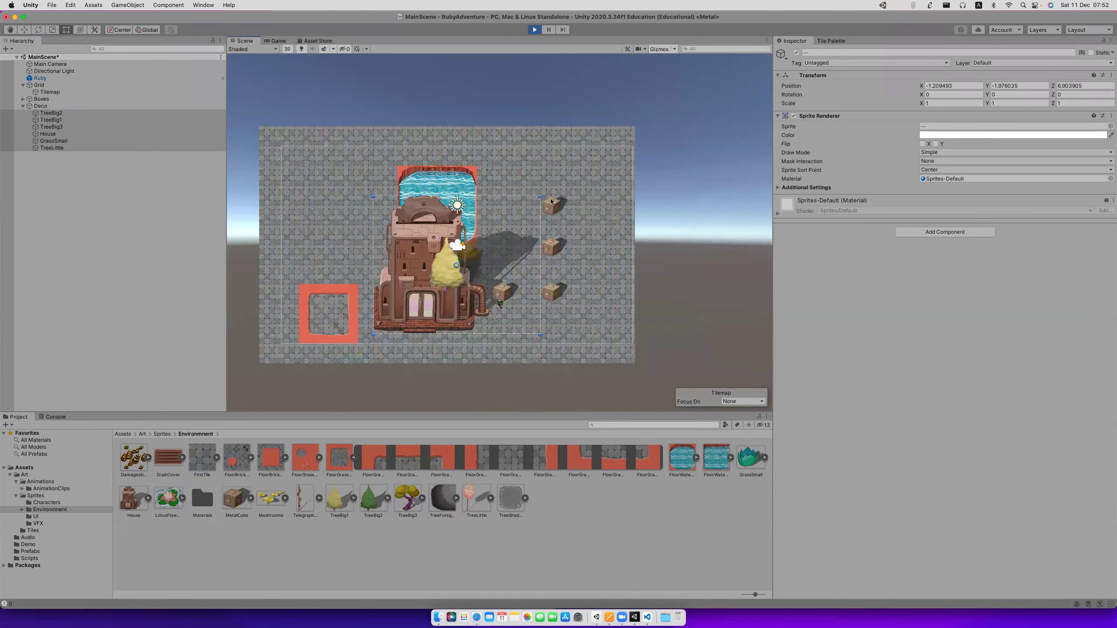
# Shrink the house and trees to about two-thirds, then place TreeBig2 upper left, TreeBig1 lower right, TreeBig3 away from the house.
pyautogui.moveTo(540, 196); pyautogui.dragTo(463, 251)
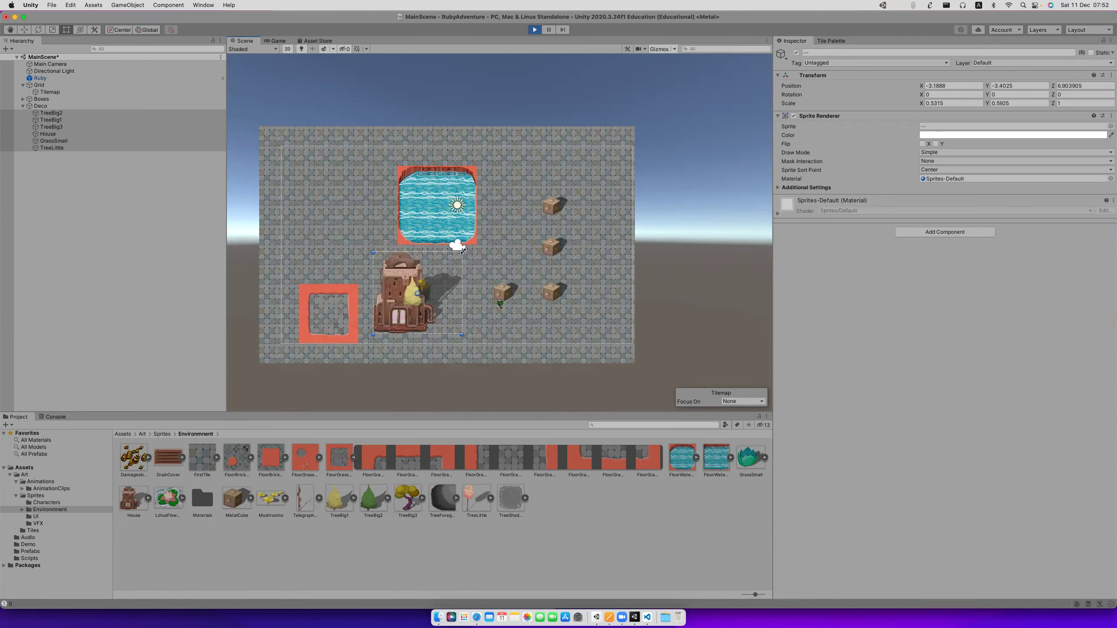
pyautogui.moveTo(408, 313); pyautogui.dragTo(595, 200)
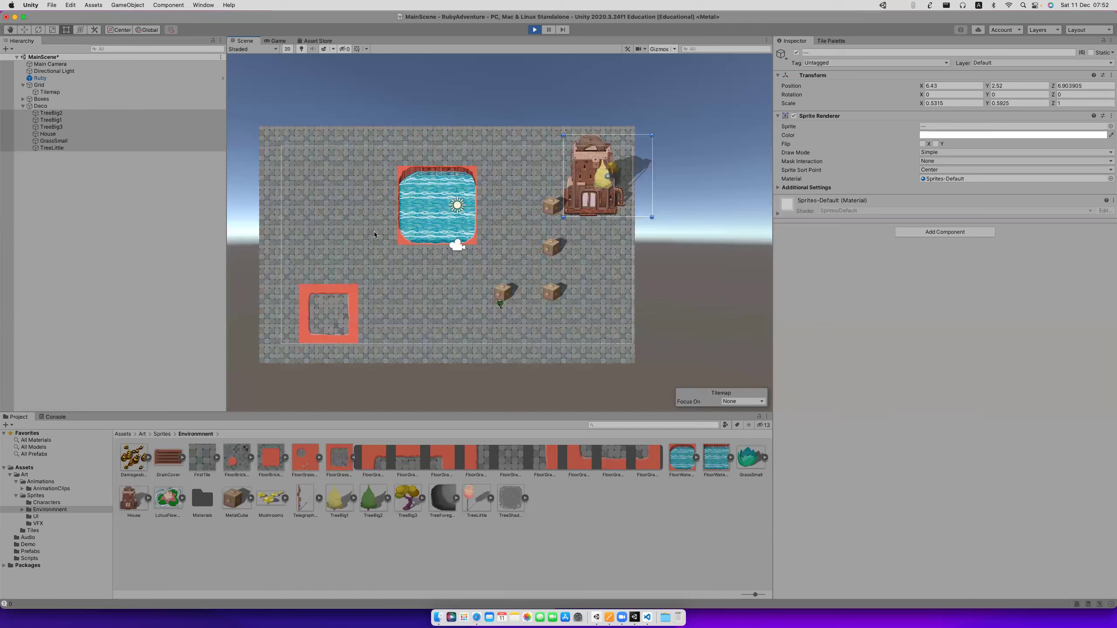
pyautogui.click(79, 114)
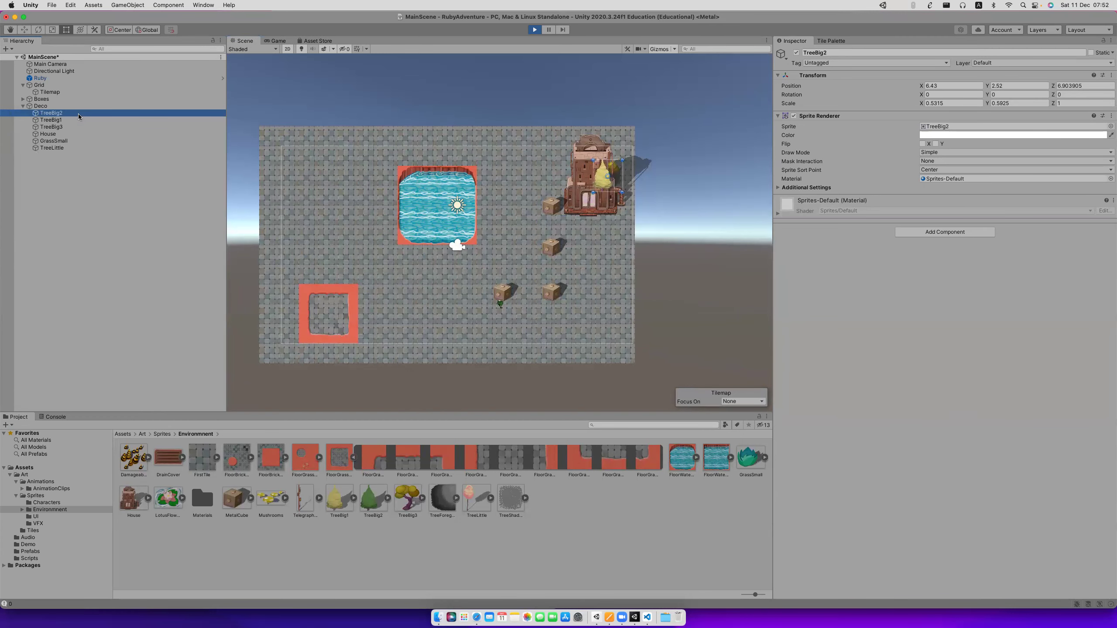
pyautogui.moveTo(598, 181); pyautogui.dragTo(291, 172)
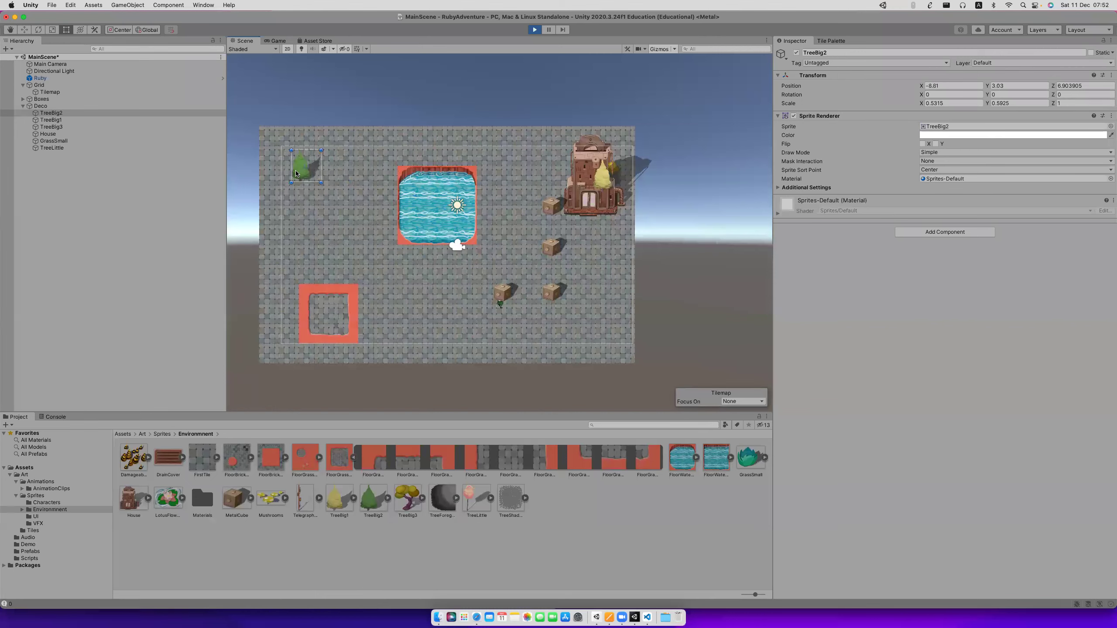
pyautogui.click(70, 120)
pyautogui.moveTo(609, 189); pyautogui.dragTo(615, 339)
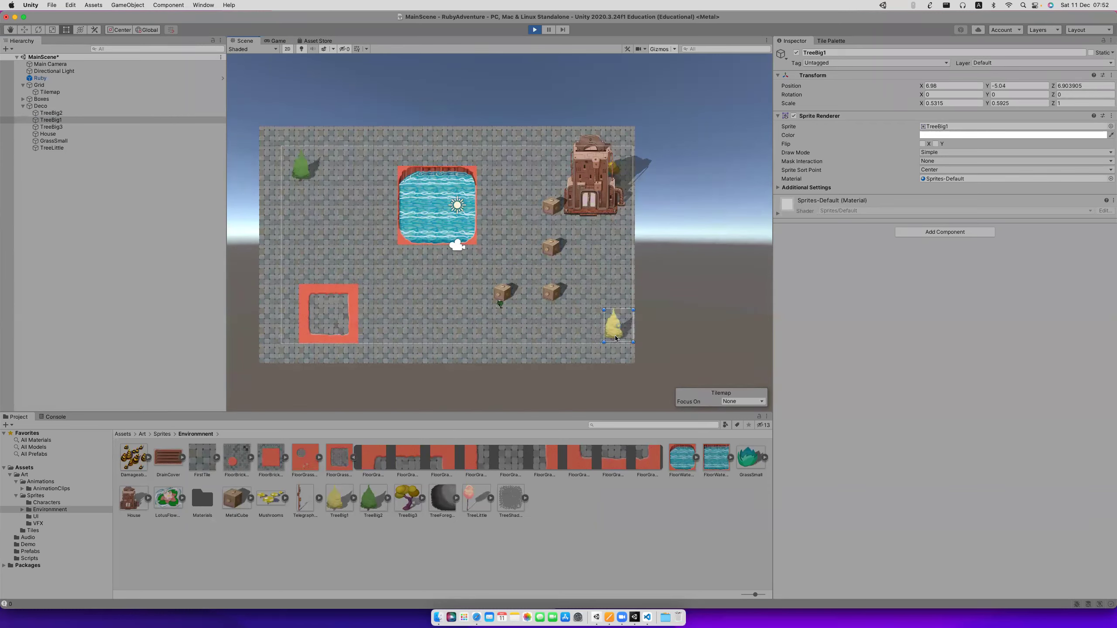
pyautogui.click(60, 127)
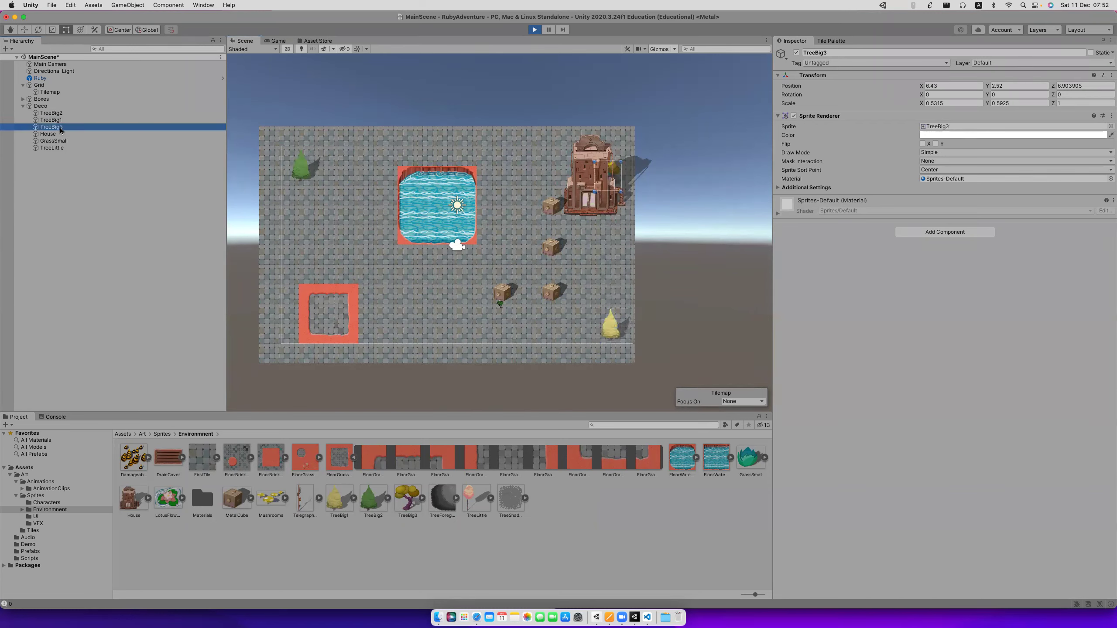
pyautogui.moveTo(606, 185); pyautogui.dragTo(485, 239)
# Place the GrassSmall tuft near the map's bottom and TreeLittle beside the brick patch.
pyautogui.click(66, 134)
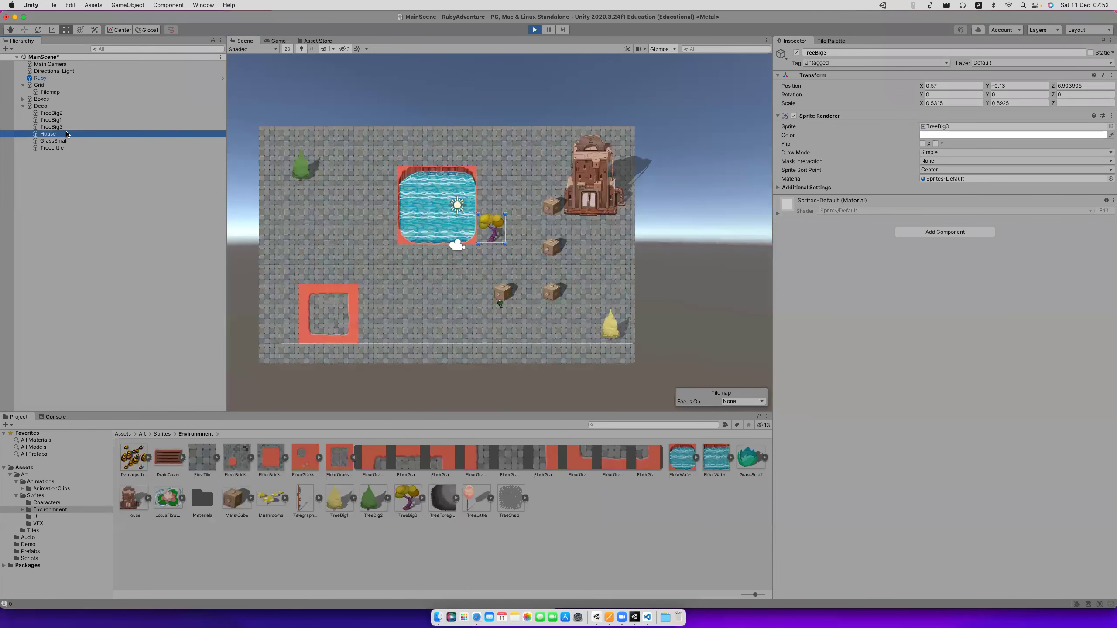
pyautogui.click(64, 142)
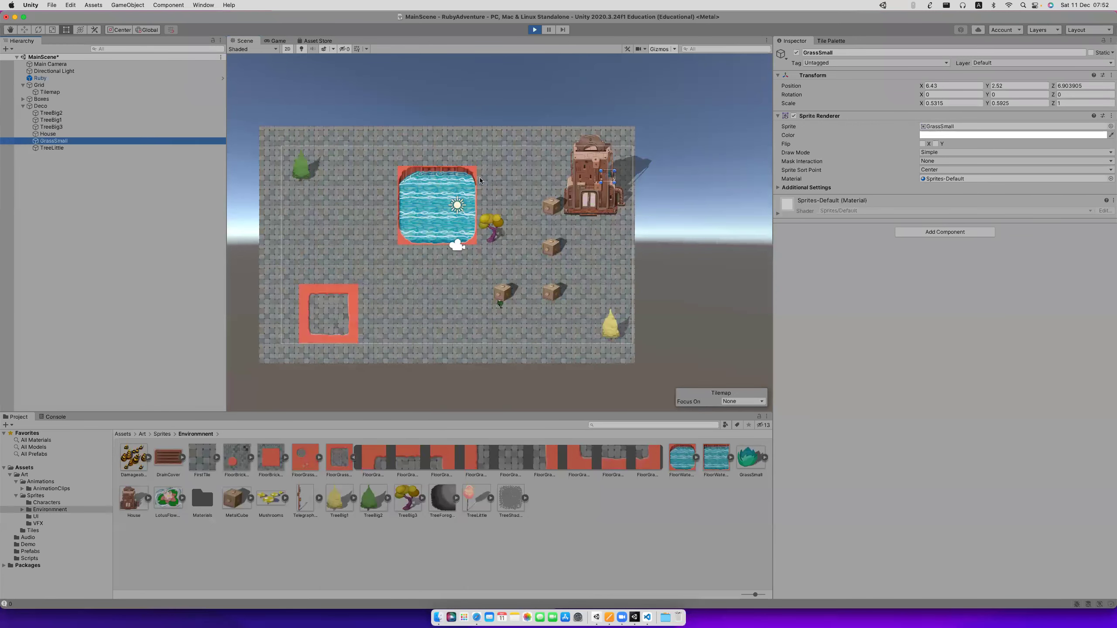
pyautogui.moveTo(603, 180); pyautogui.dragTo(380, 321)
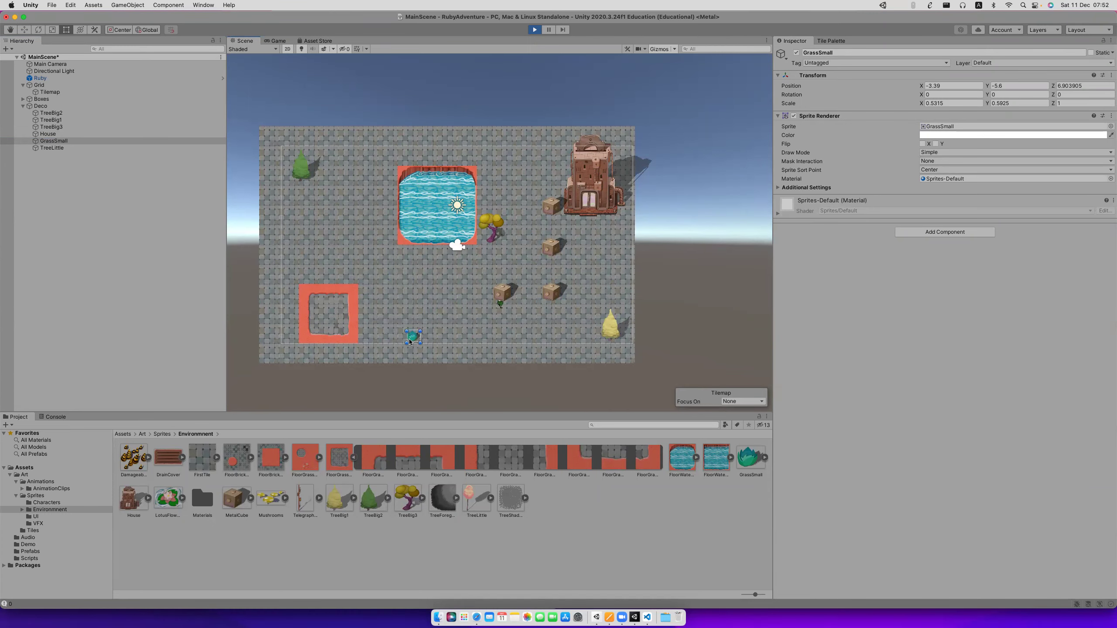
pyautogui.click(136, 148)
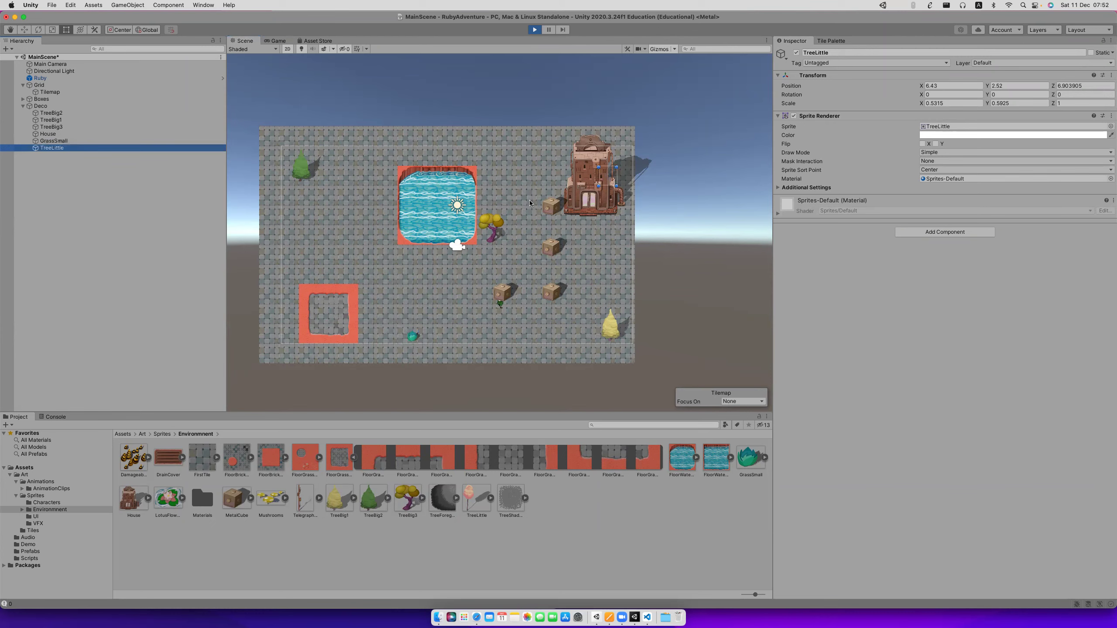
pyautogui.moveTo(611, 184); pyautogui.dragTo(369, 331)
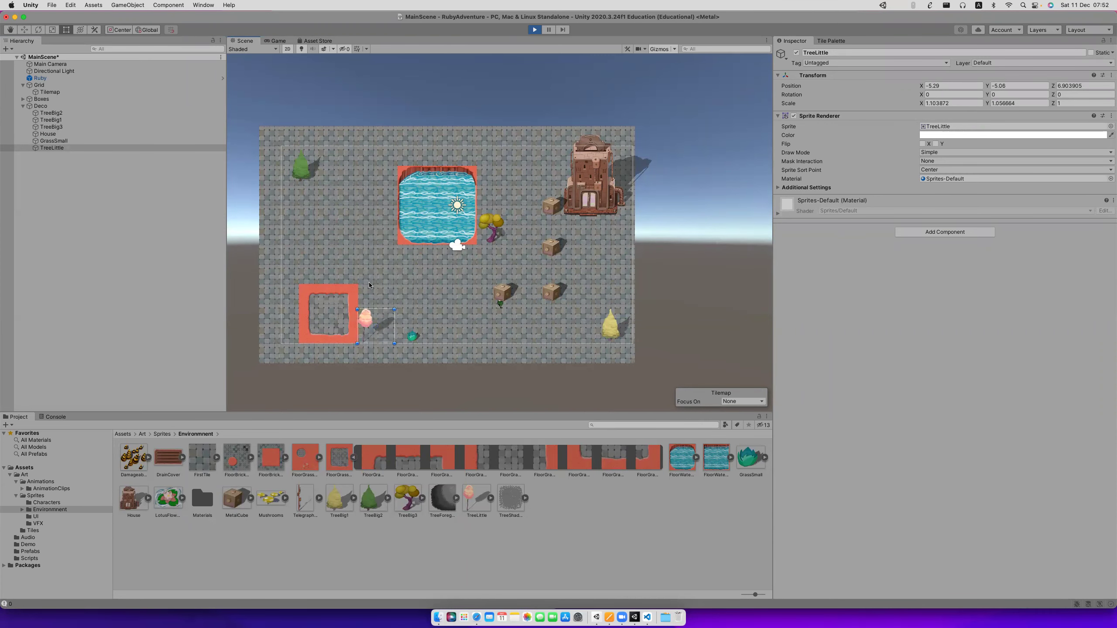
# Duplicate TreeLittle and GrassSmall with Ctrl+D, lining the copies up in rows beside the brick patch.
pyautogui.press('super+d')
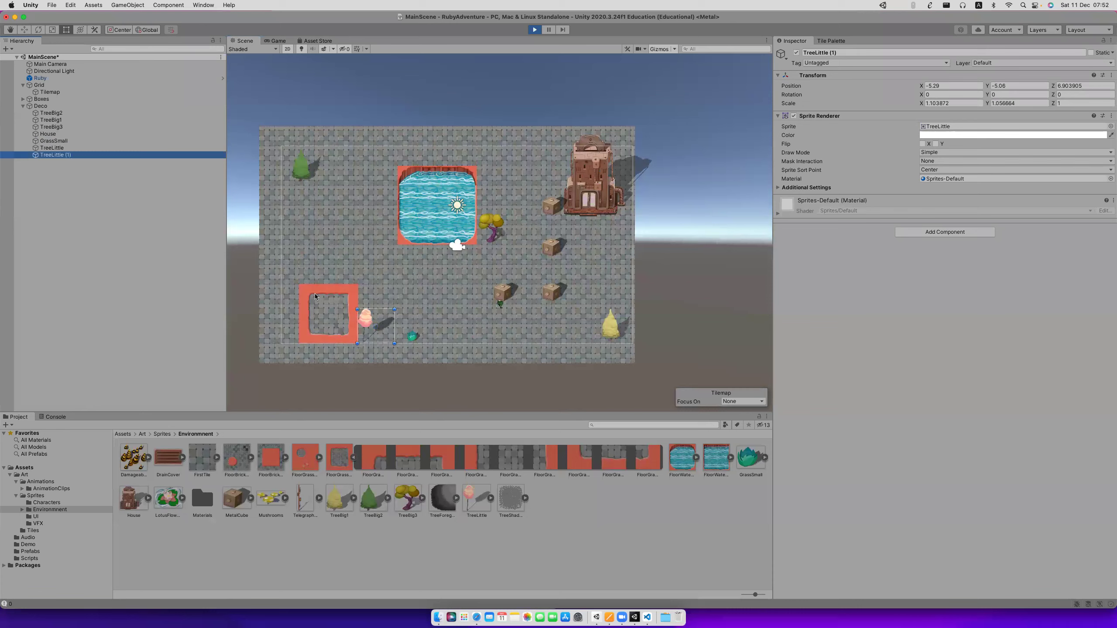
pyautogui.moveTo(381, 321); pyautogui.dragTo(409, 322)
pyautogui.press('super+d')
pyautogui.click(413, 337)
pyautogui.press('super+d')
pyautogui.moveTo(414, 337); pyautogui.dragTo(454, 340)
pyautogui.press('super+d')
pyautogui.press('super+d')
pyautogui.click(442, 301)
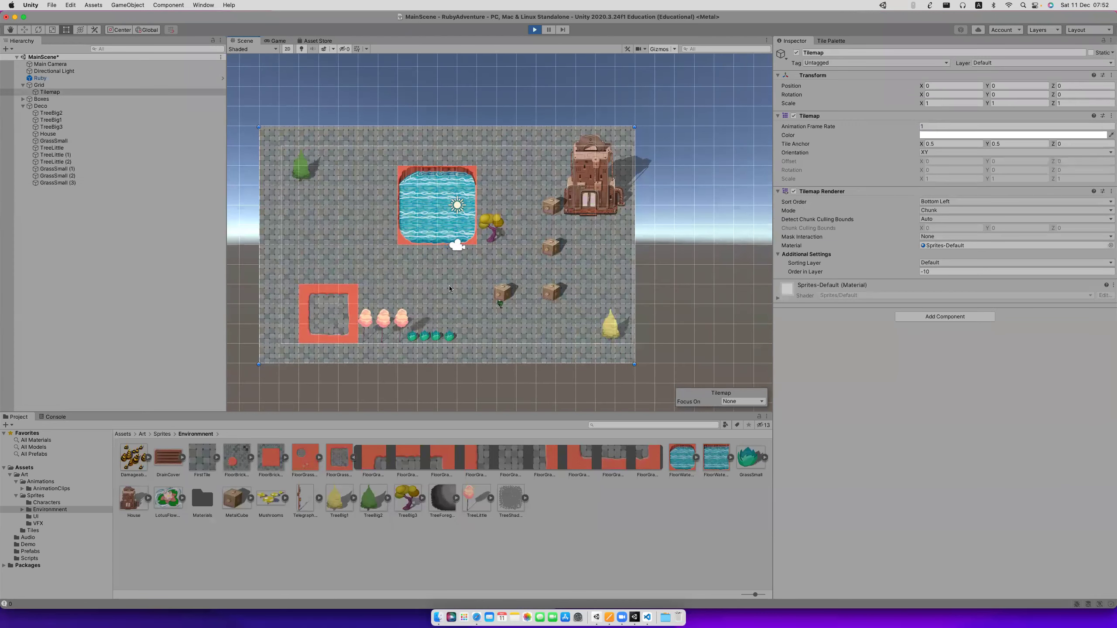
# Delete the top-right metal crate and save the scene.
pyautogui.click(675, 218)
pyautogui.click(496, 236)
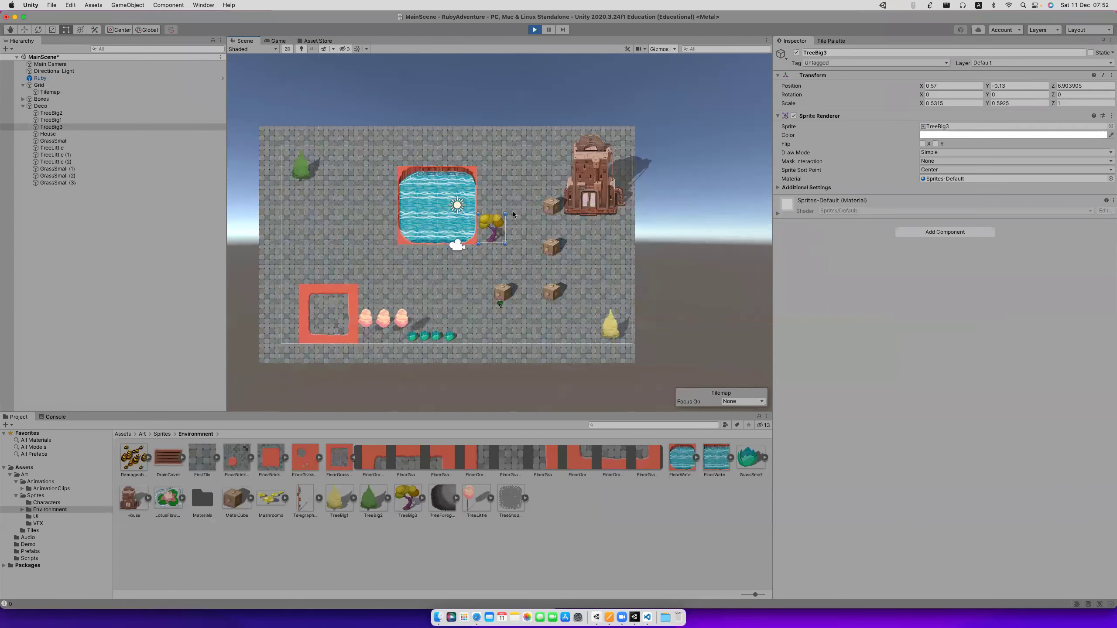
pyautogui.click(552, 209)
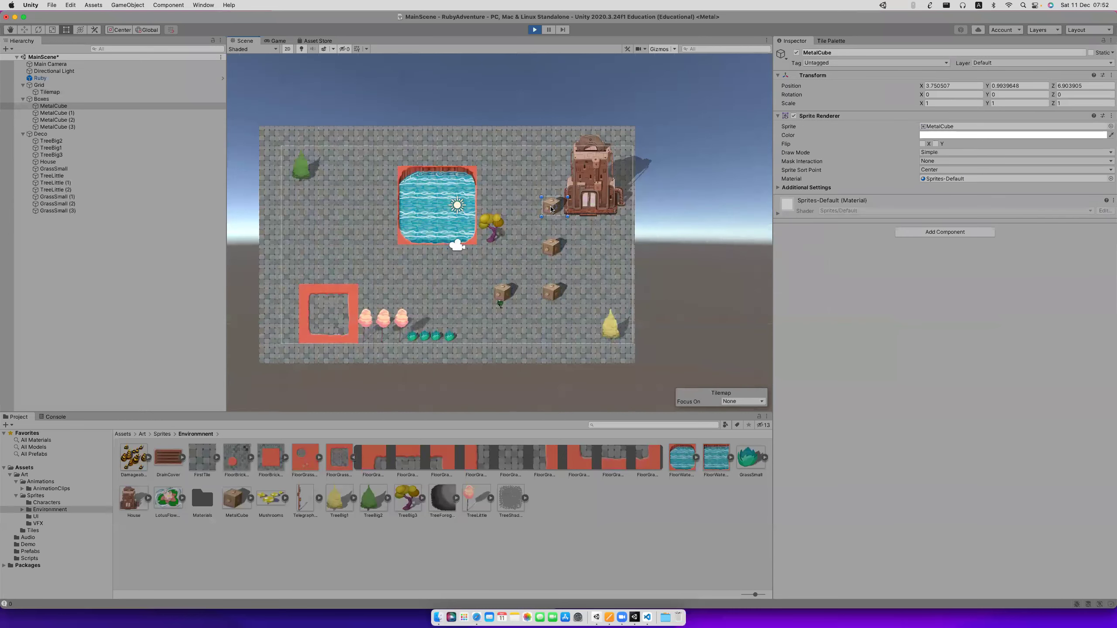
pyautogui.press('Delete')
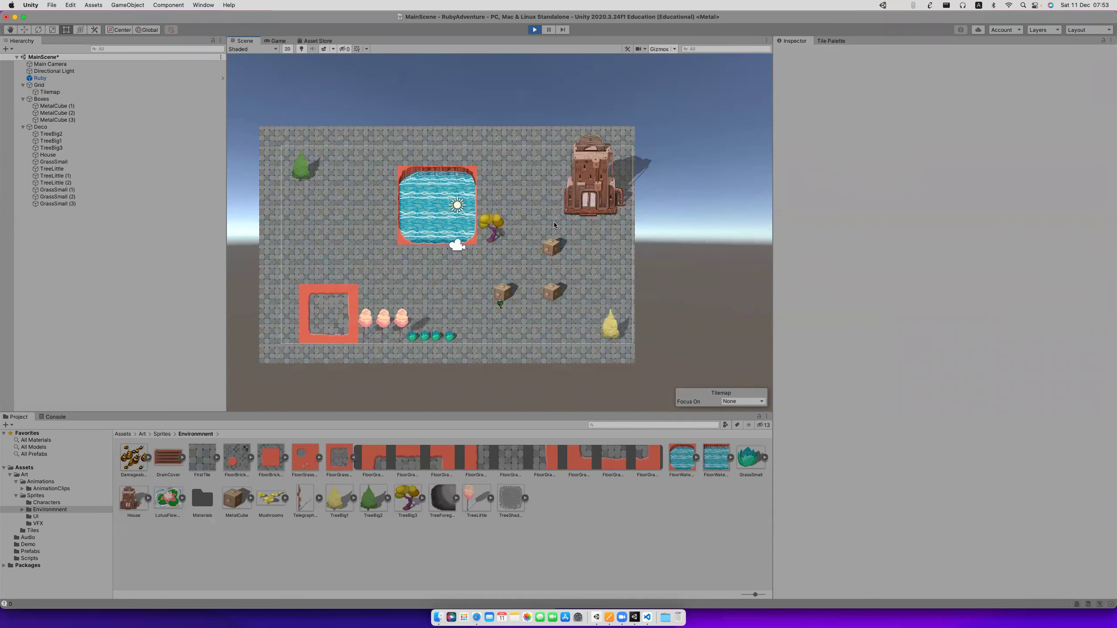
pyautogui.press('super+s')
# Exit play mode and delete the top-right MetalCube crate again.
pyautogui.click(533, 30)
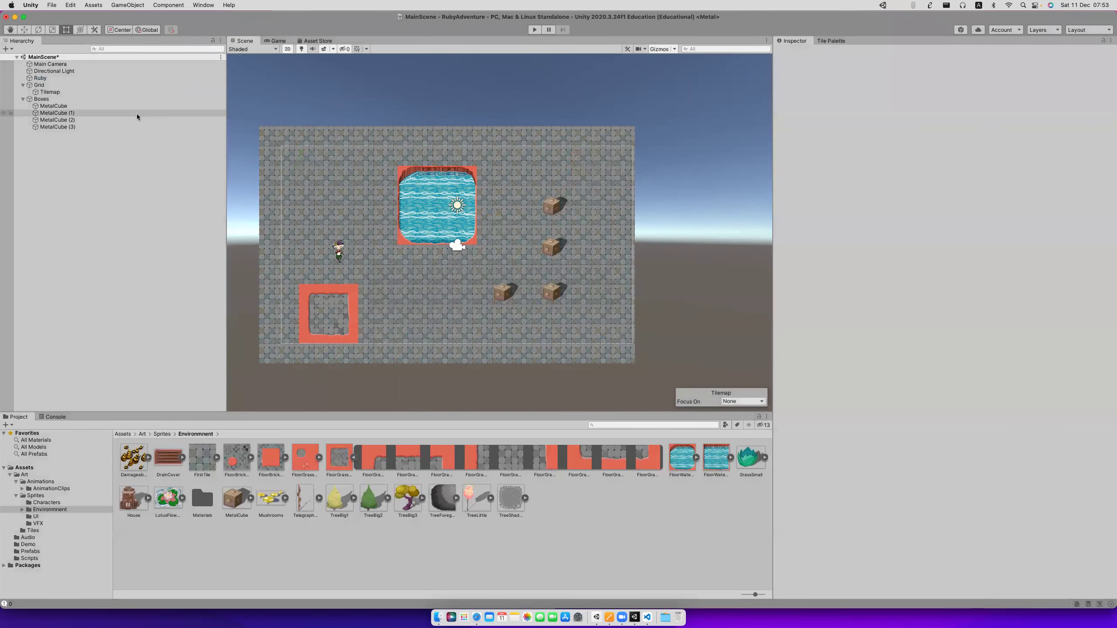
pyautogui.click(68, 107)
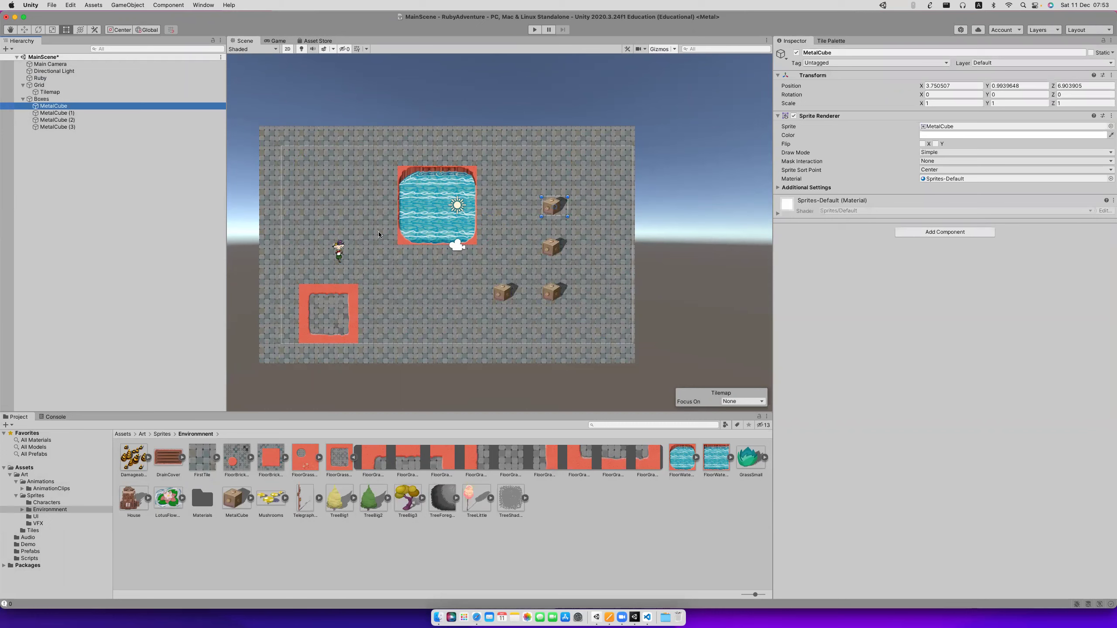
pyautogui.press('Delete')
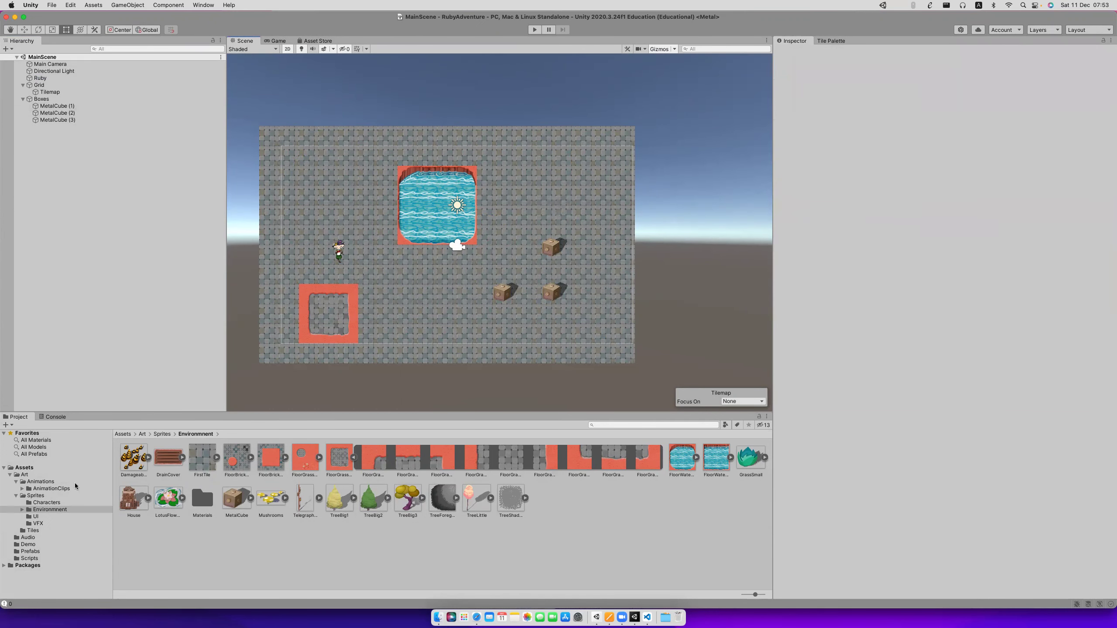
# Create an empty object named Deco and put a shrunk House sprite in it at the map's top right.
pyautogui.rightClick(96, 216)
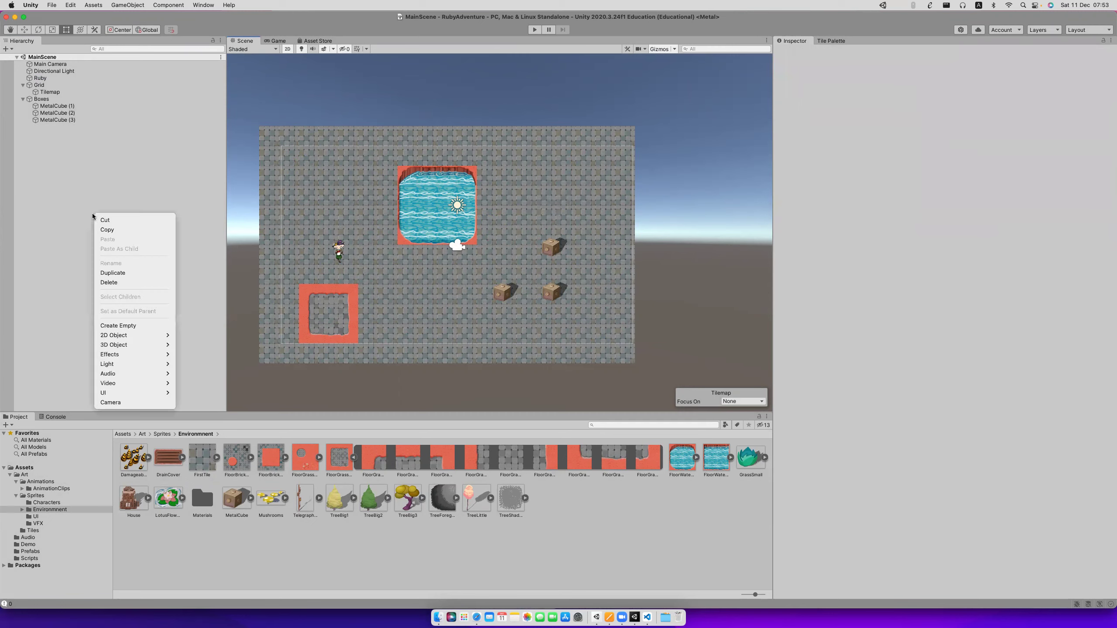
pyautogui.click(131, 320)
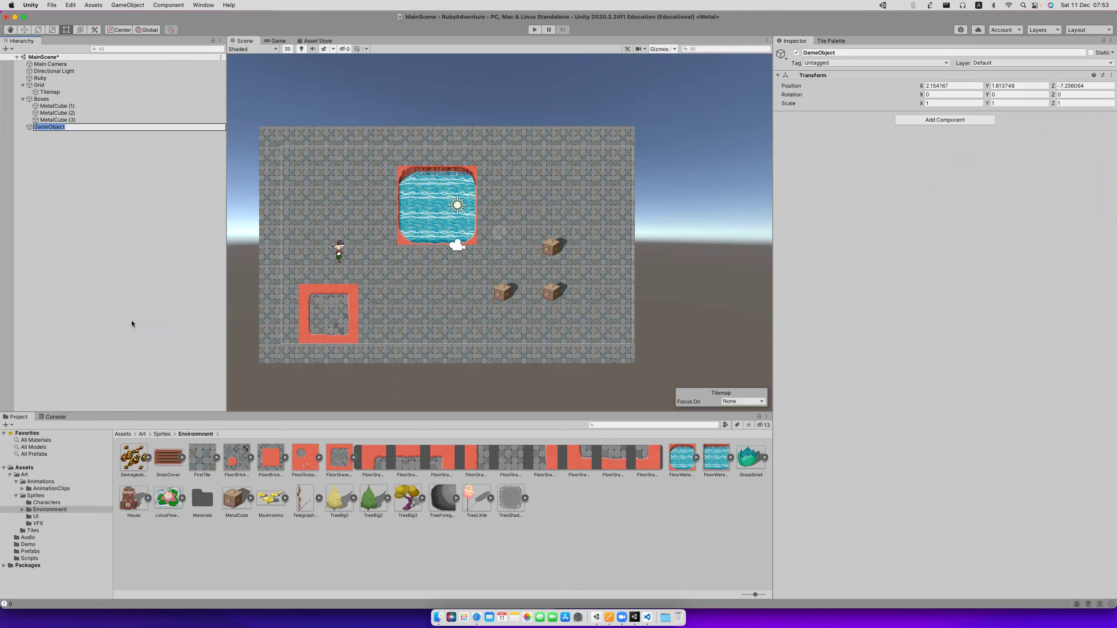
pyautogui.write('Deco')
pyautogui.press('Return')
pyautogui.moveTo(133, 499); pyautogui.dragTo(81, 157)
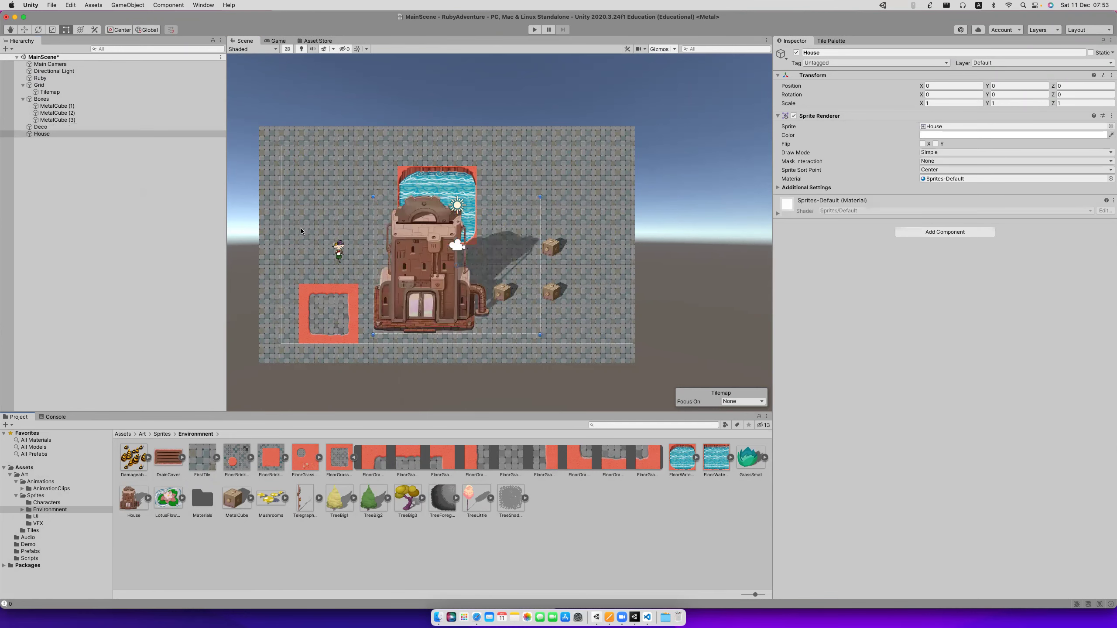
pyautogui.moveTo(540, 197); pyautogui.dragTo(470, 252)
pyautogui.moveTo(415, 292); pyautogui.dragTo(598, 176)
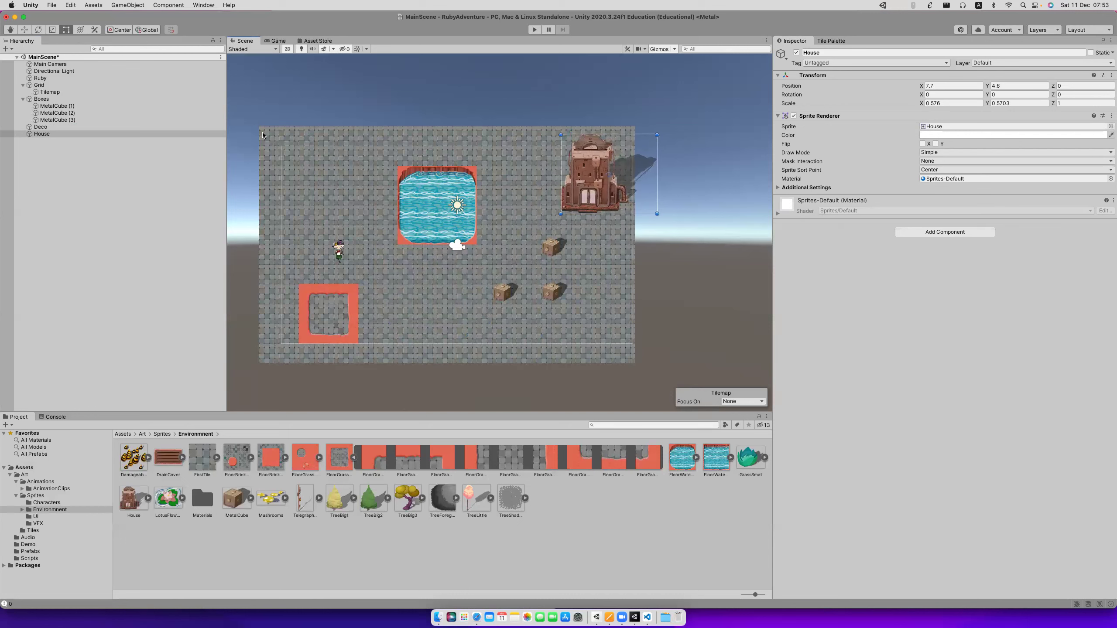
pyautogui.moveTo(42, 134); pyautogui.dragTo(41, 127)
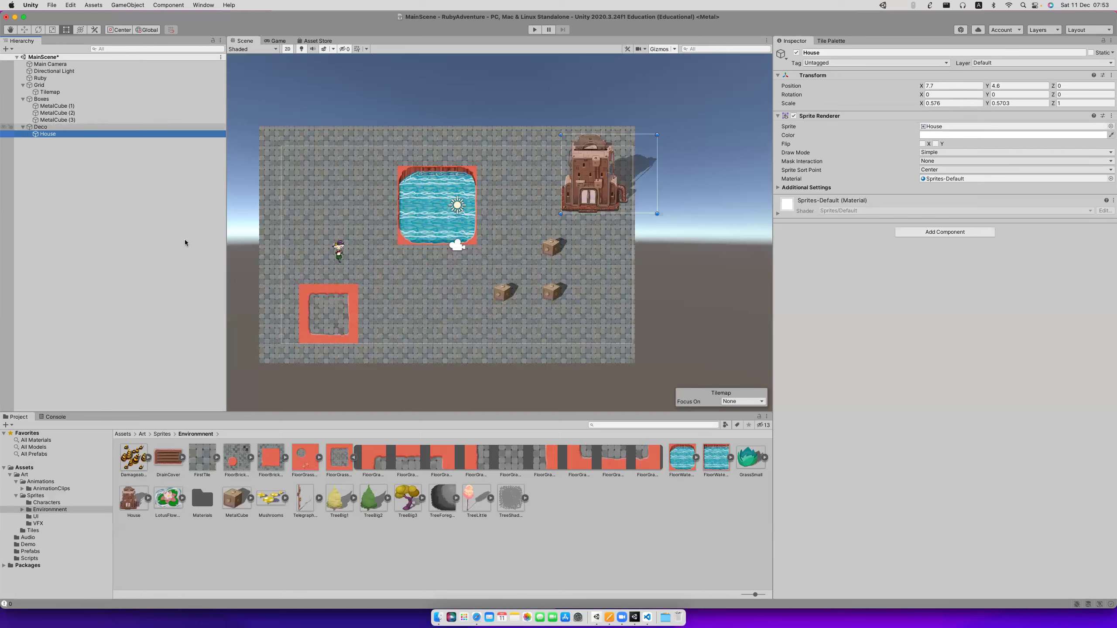
# Add a shrunk TreeBig2 and its duplicate beside the brick patch, and TreeBig3 in the top-left corner.
pyautogui.moveTo(378, 489); pyautogui.dragTo(450, 282)
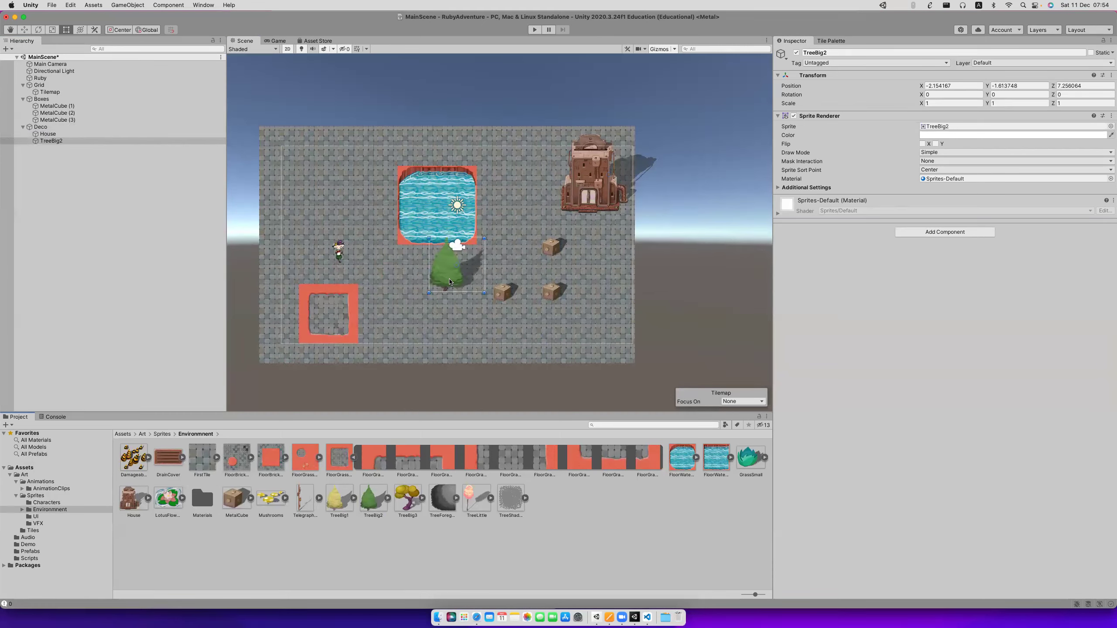
pyautogui.moveTo(486, 240); pyautogui.dragTo(436, 333)
pyautogui.press('super+d')
pyautogui.press('super+d')
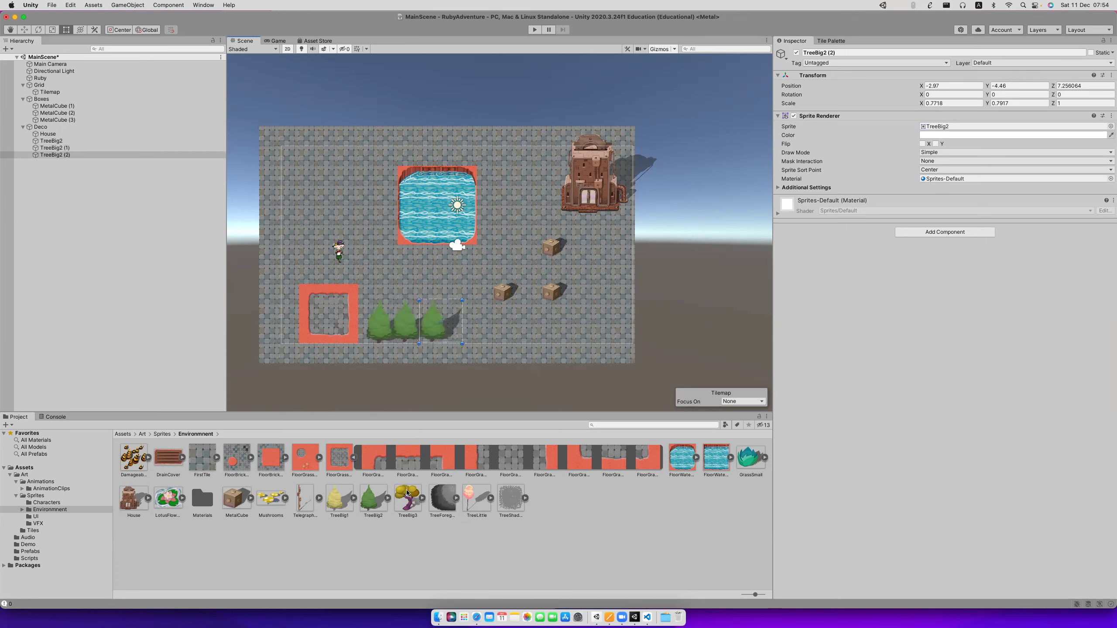
pyautogui.moveTo(407, 492); pyautogui.dragTo(88, 127)
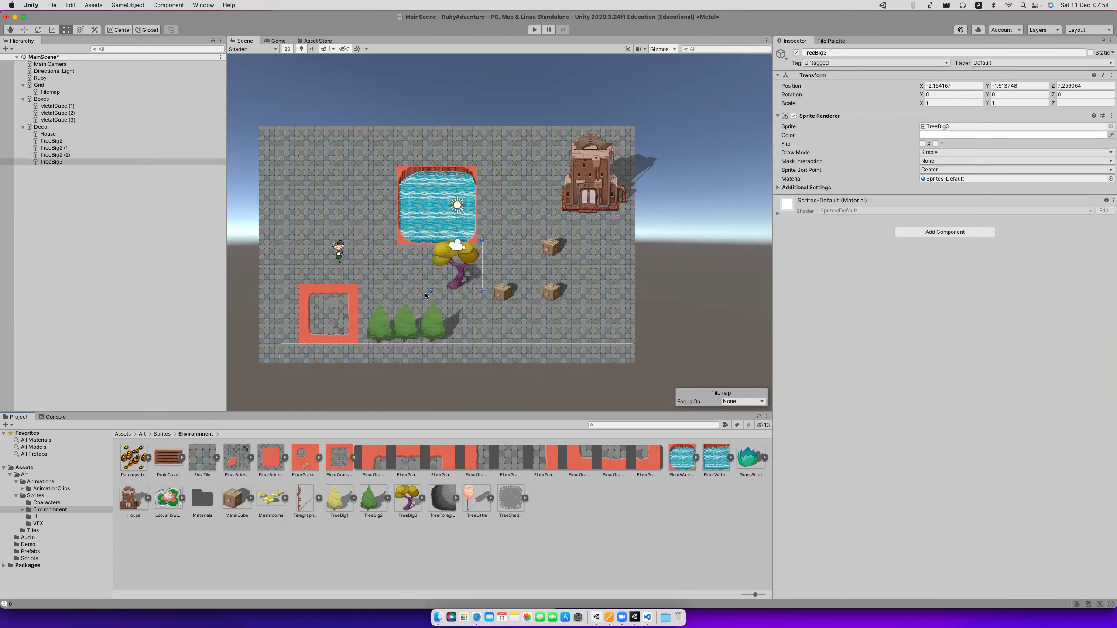
pyautogui.moveTo(445, 283); pyautogui.dragTo(294, 185)
pyautogui.click(363, 189)
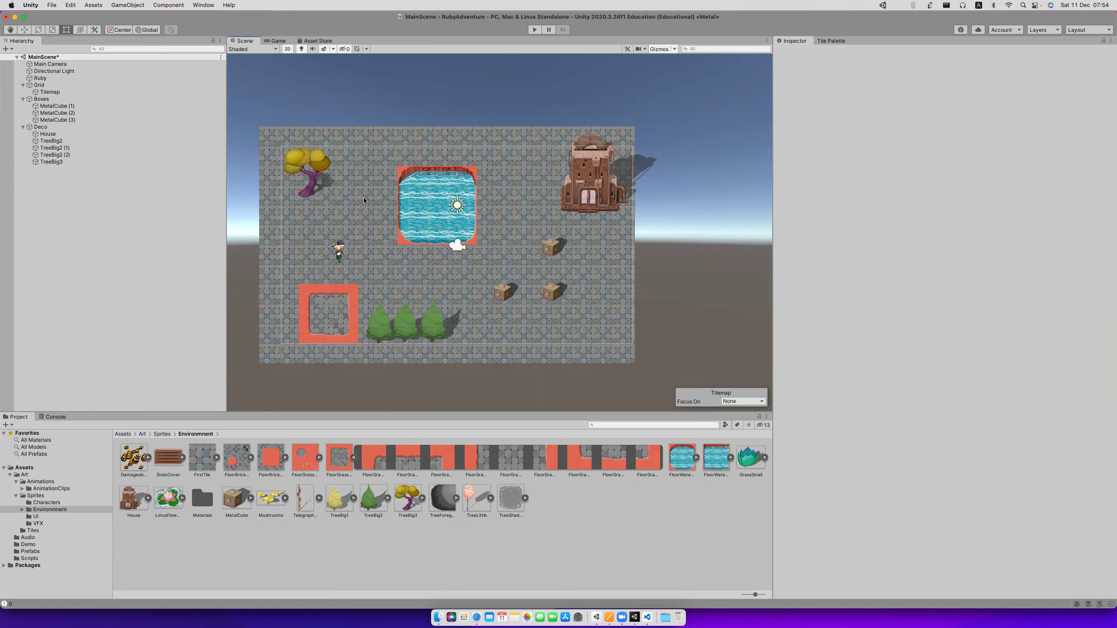
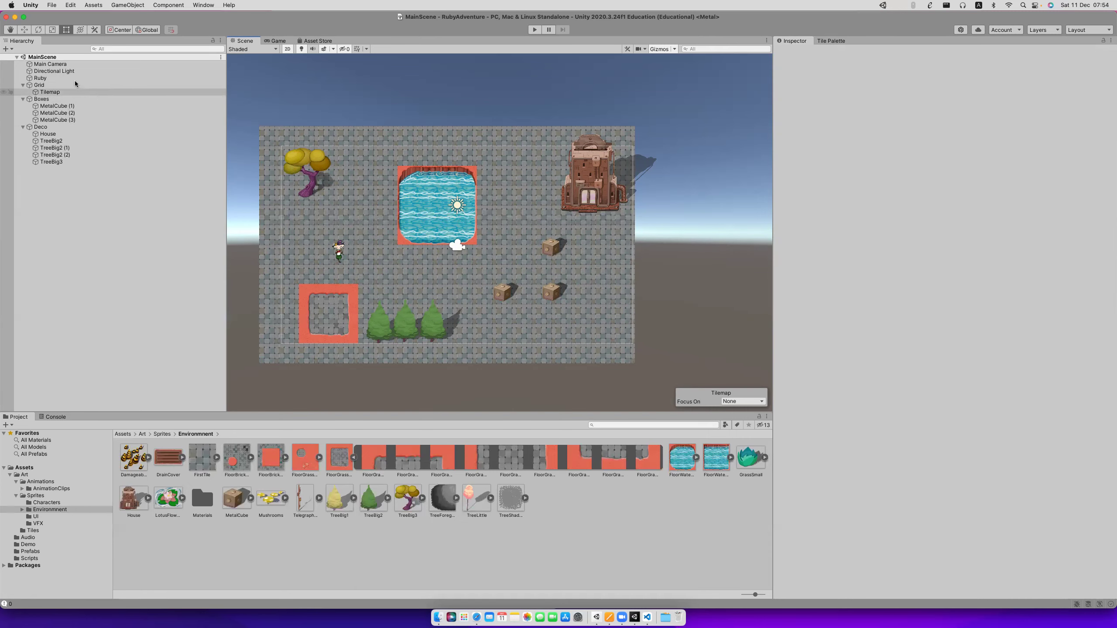
# Add a Rigidbody 2D component to Ruby.
pyautogui.click(41, 78)
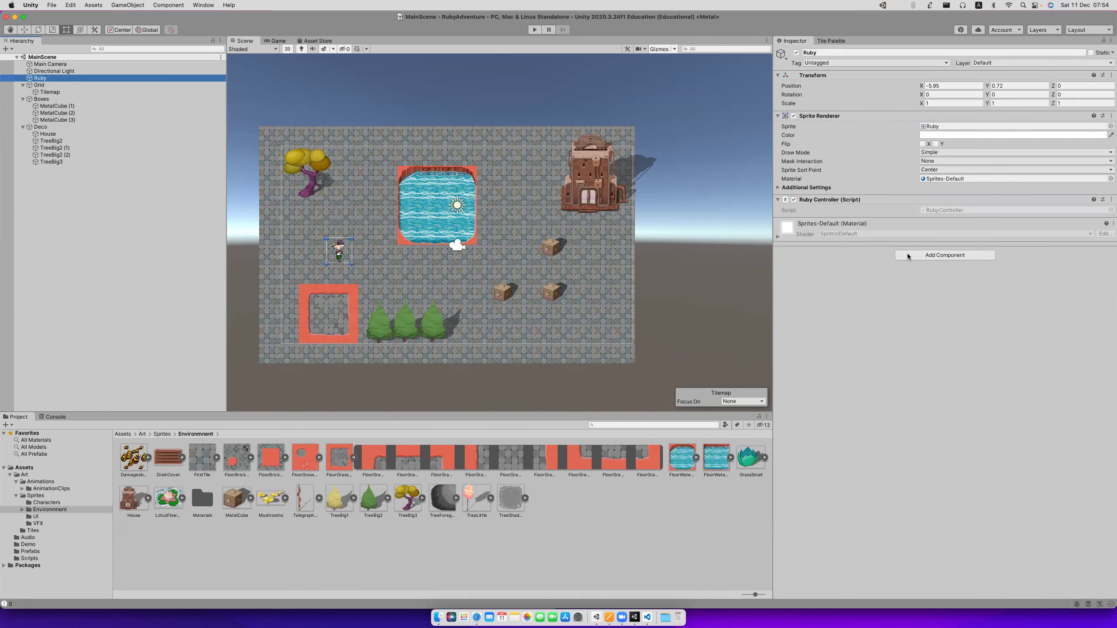
pyautogui.click(944, 255)
pyautogui.write('r')
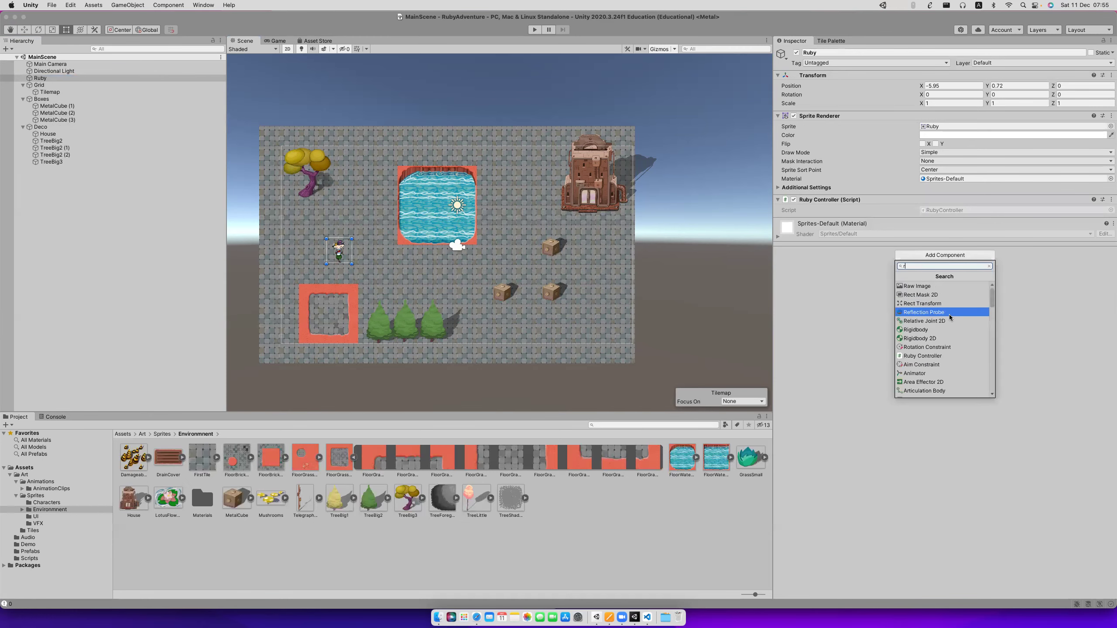
pyautogui.write('igi')
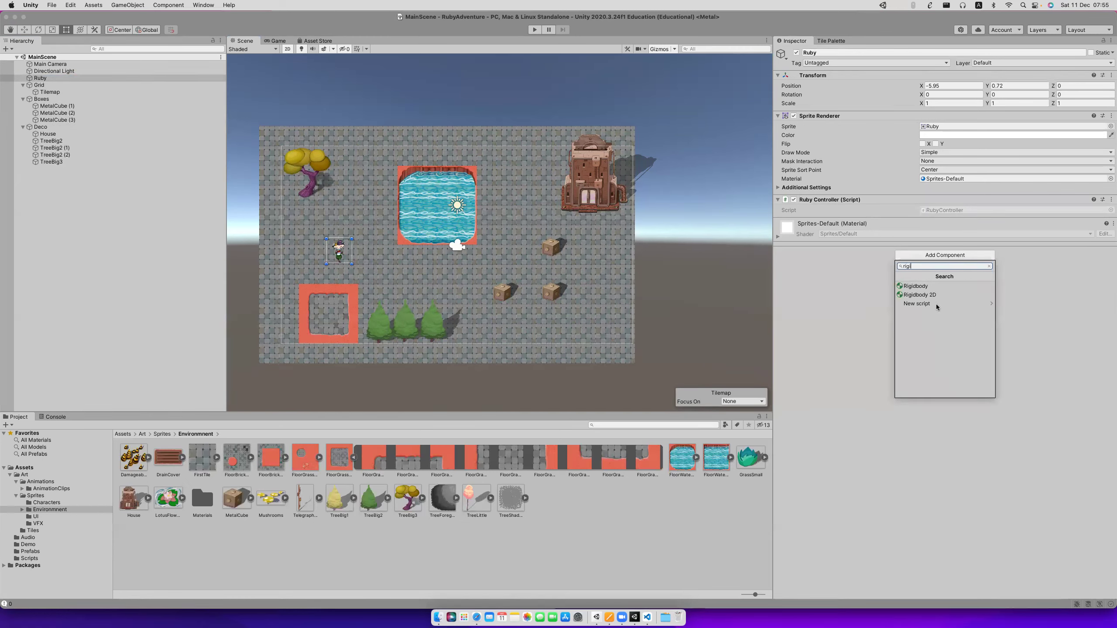
pyautogui.click(928, 295)
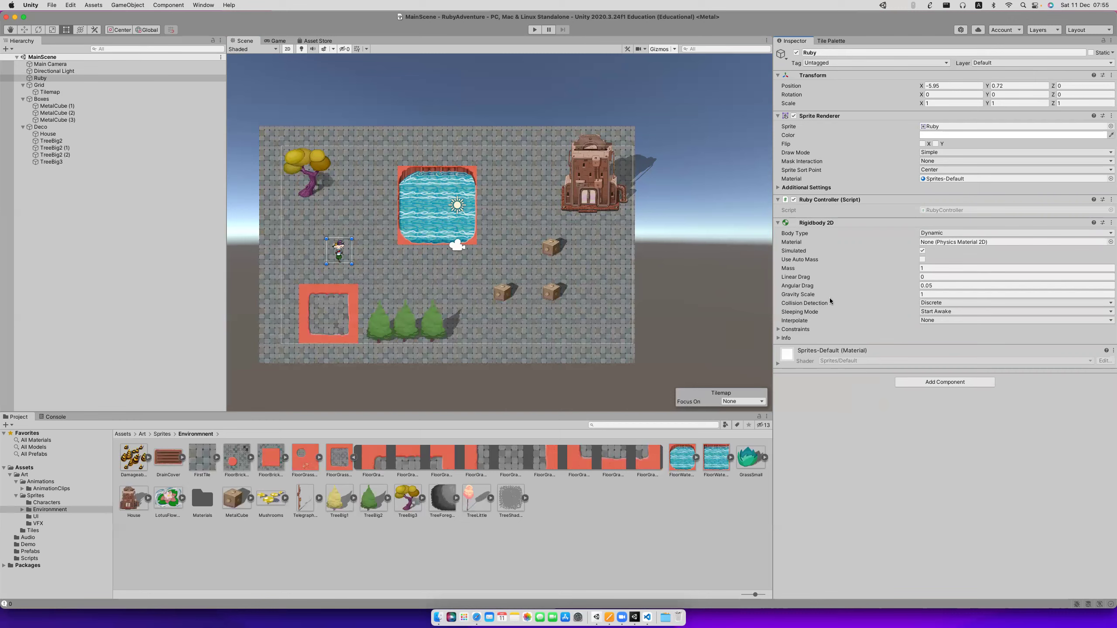
# Set Ruby's Gravity Scale to 0 and save the scene.
pyautogui.click(940, 294)
pyautogui.write('0')
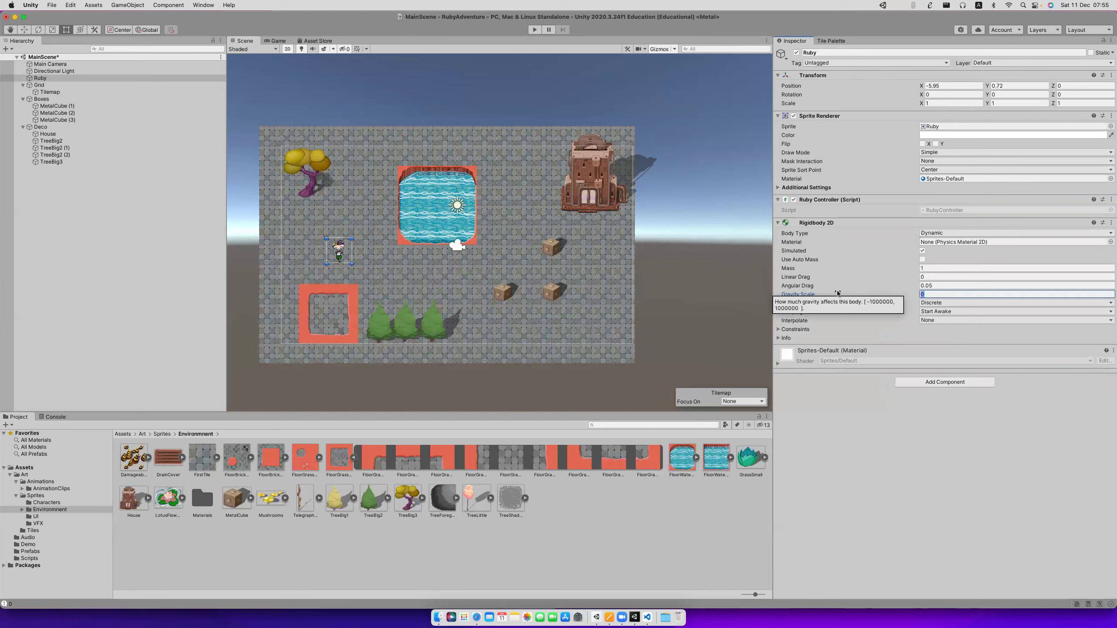
pyautogui.press('super+s')
pyautogui.click(340, 257)
pyautogui.click(340, 257)
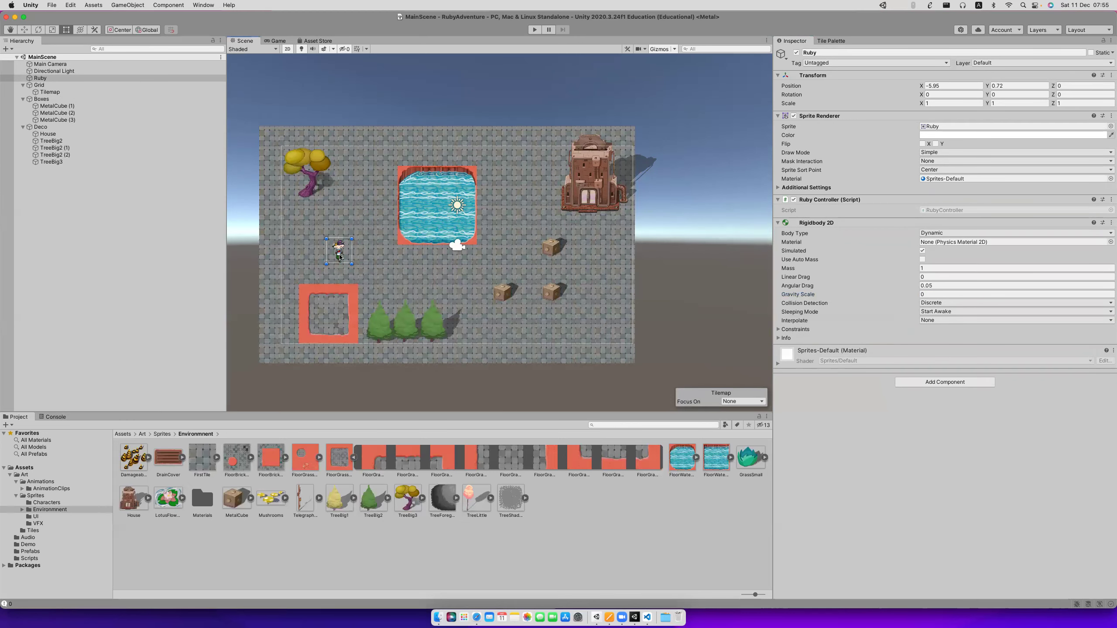
pyautogui.scroll(2, 340, 258)
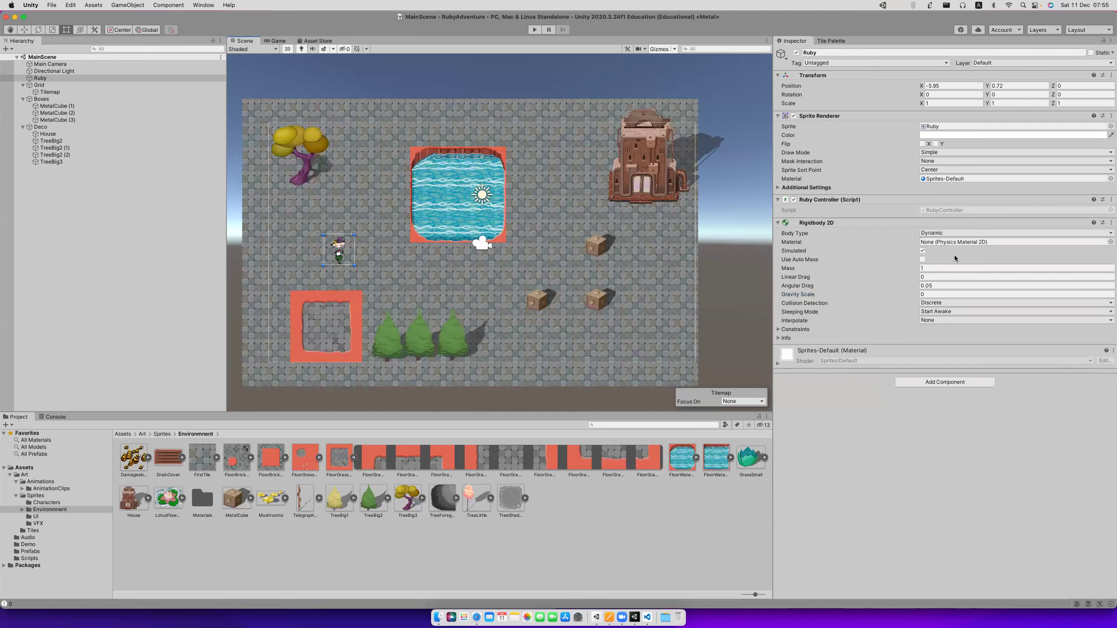
# Check Ruby's static and layer settings, keeping her on the Default layer.
pyautogui.click(112, 81)
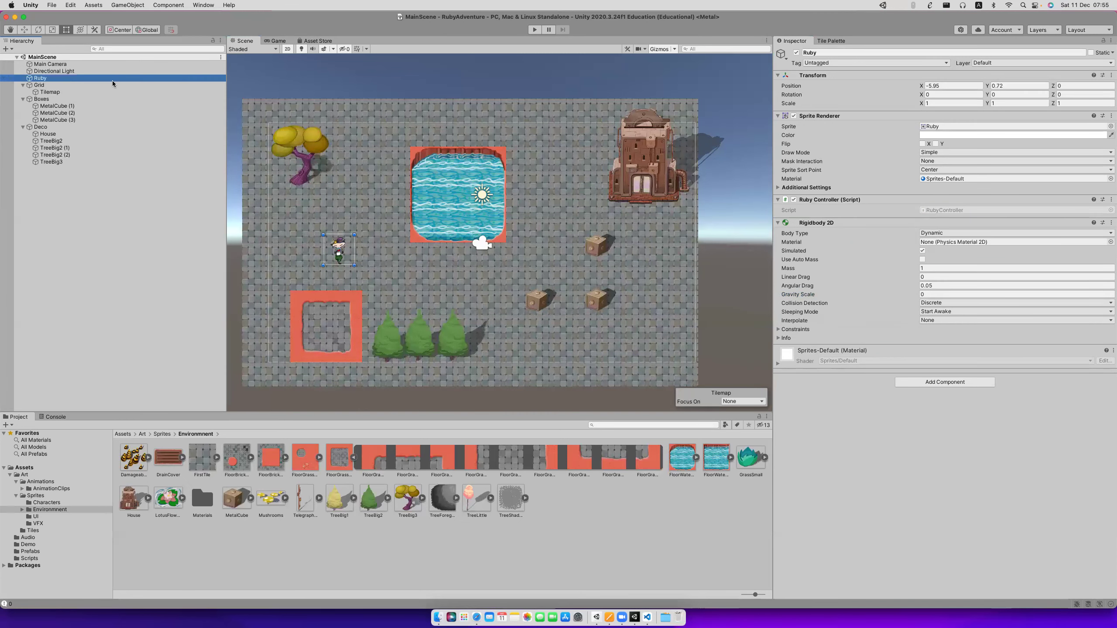
pyautogui.click(1101, 54)
pyautogui.click(1007, 61)
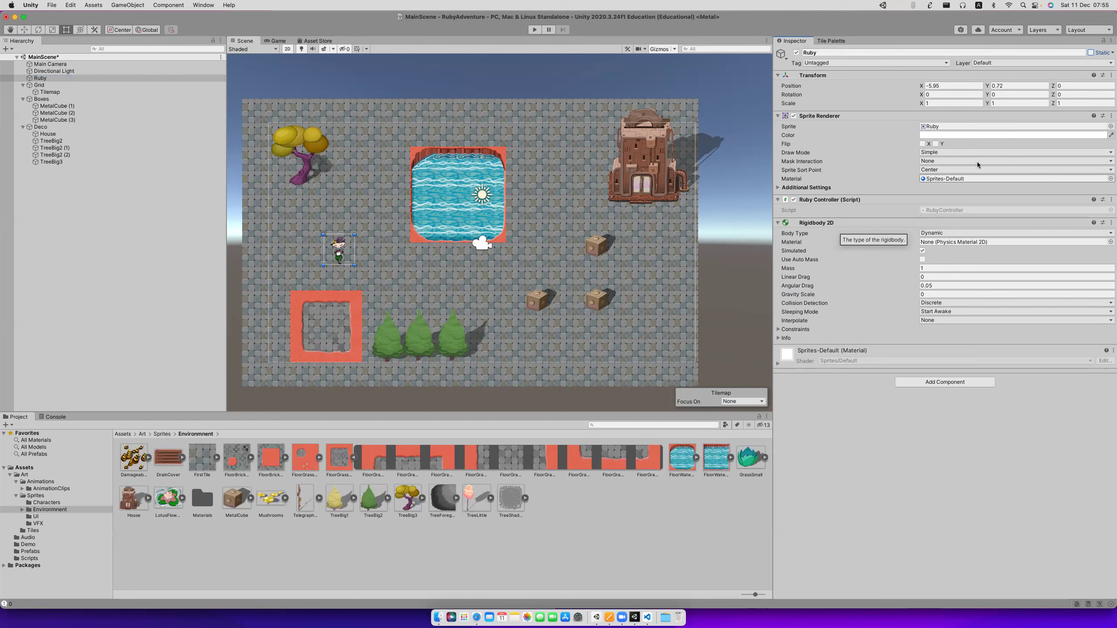
pyautogui.click(994, 64)
pyautogui.click(993, 63)
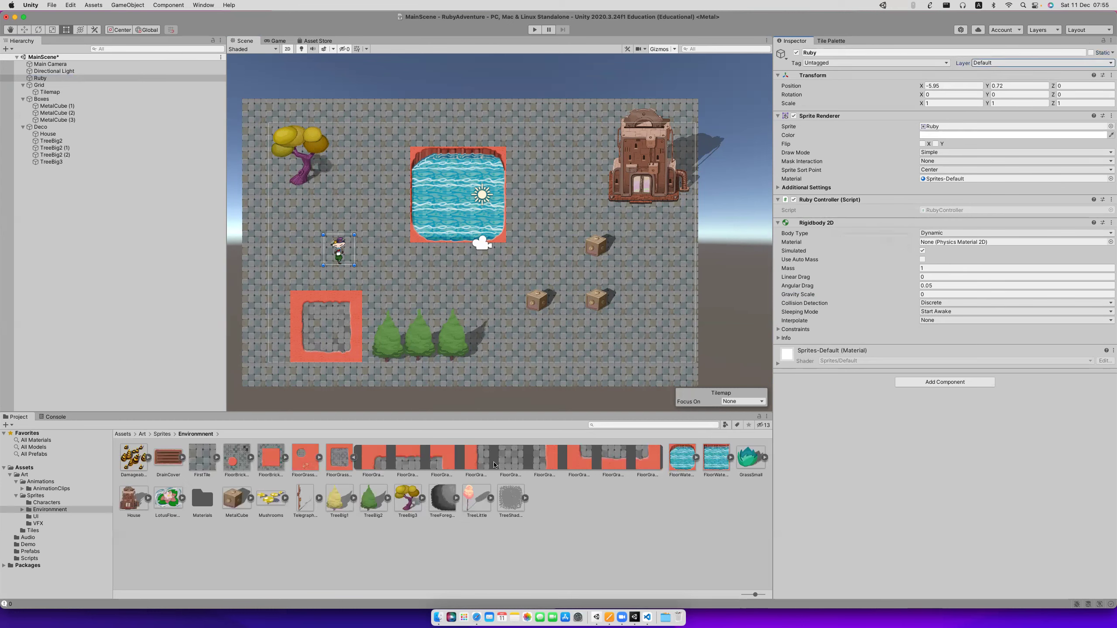
# Open the Ruby prefab from Prefabs, add a Rigidbody 2D, and return to MainScene.
pyautogui.click(31, 552)
pyautogui.doubleClick(131, 453)
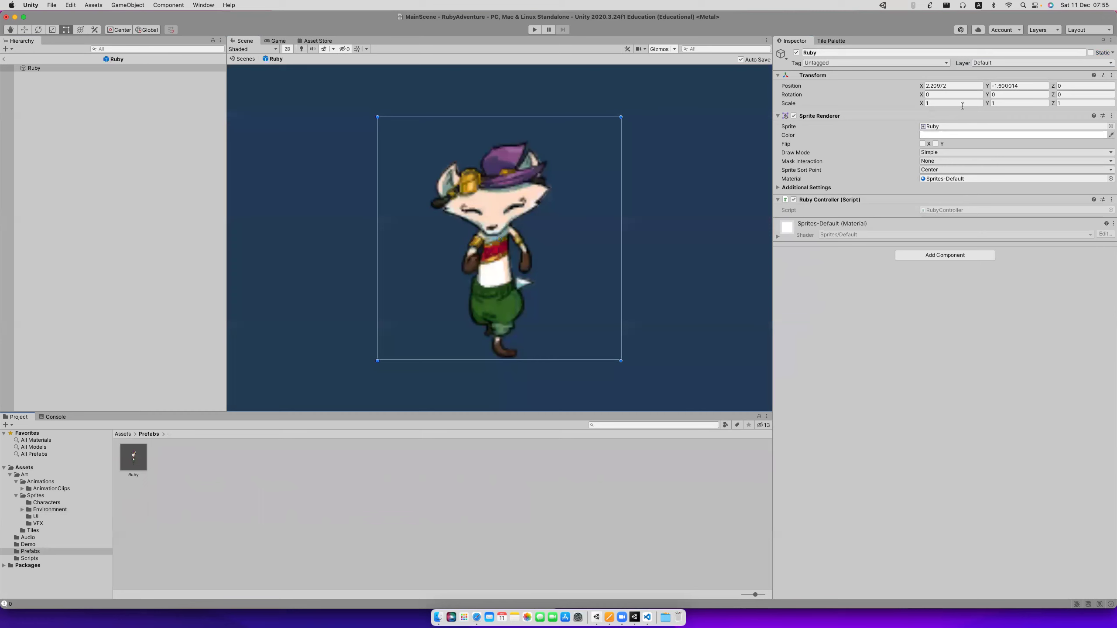
pyautogui.click(6, 59)
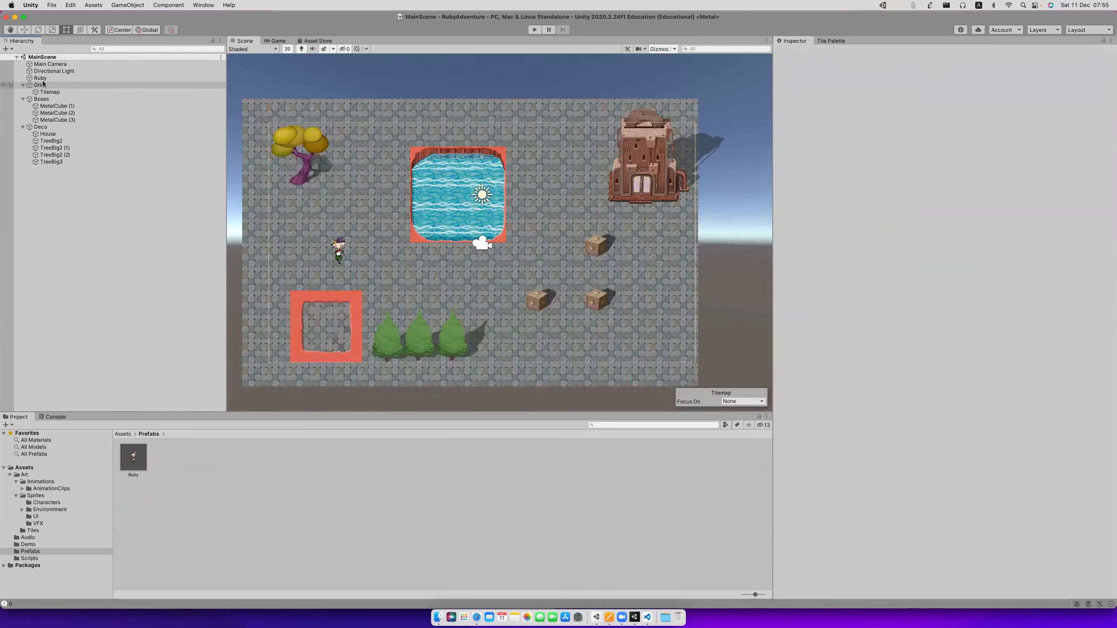
pyautogui.click(41, 78)
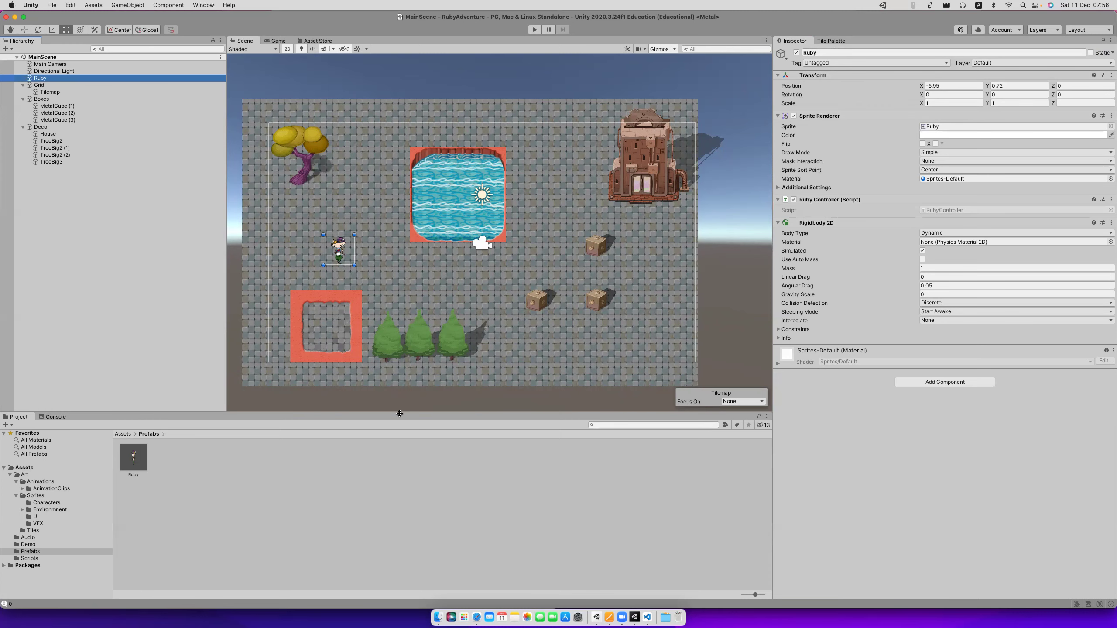
pyautogui.doubleClick(133, 457)
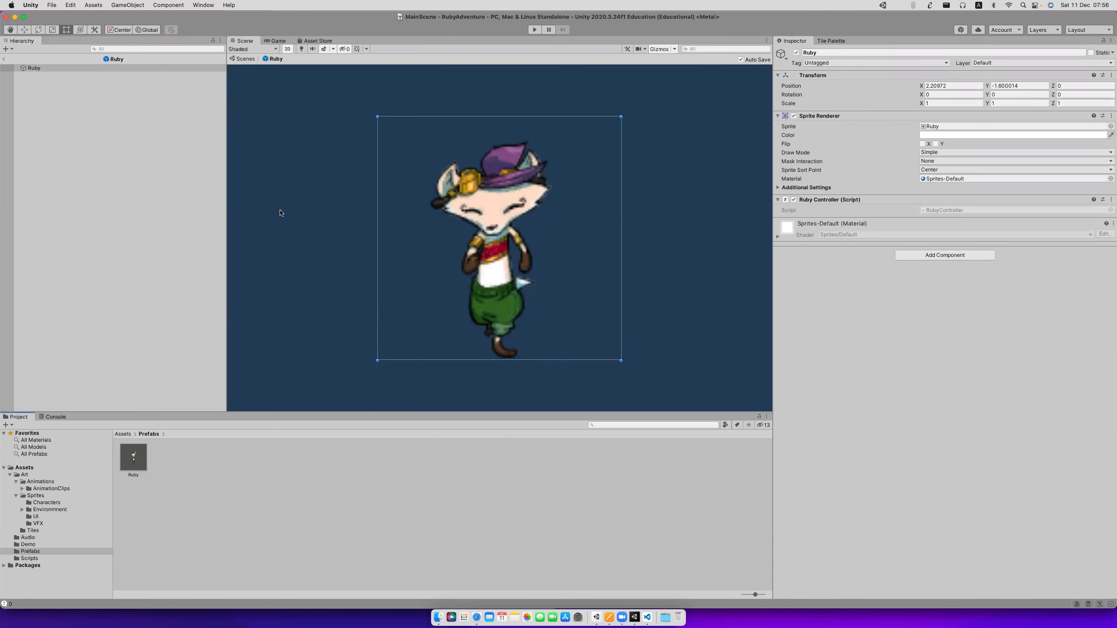
pyautogui.doubleClick(129, 464)
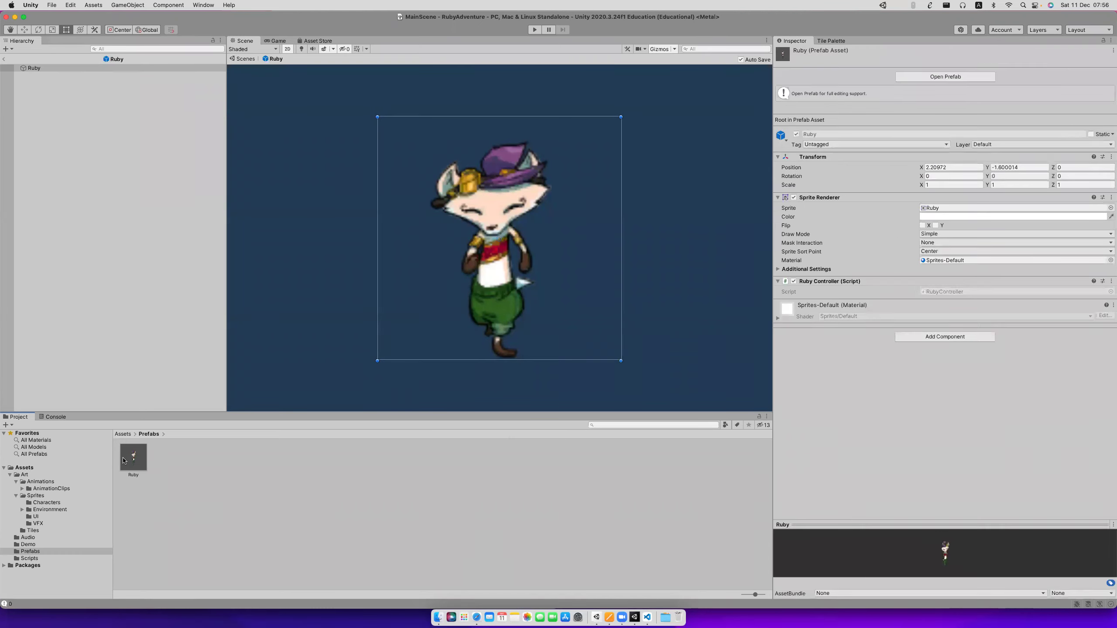
pyautogui.click(945, 255)
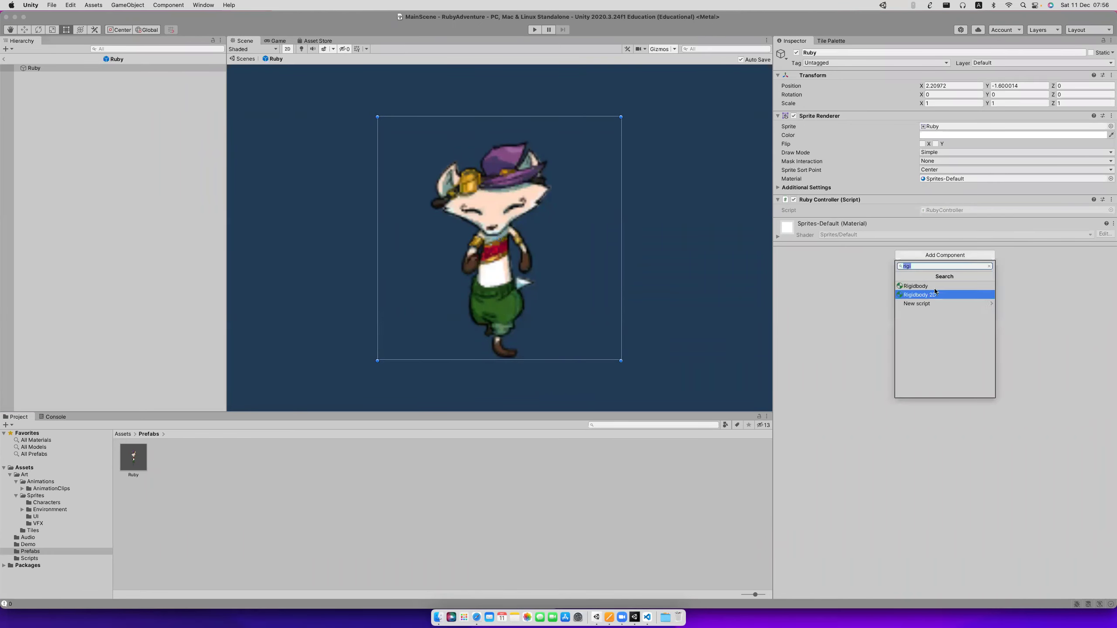
pyautogui.click(947, 304)
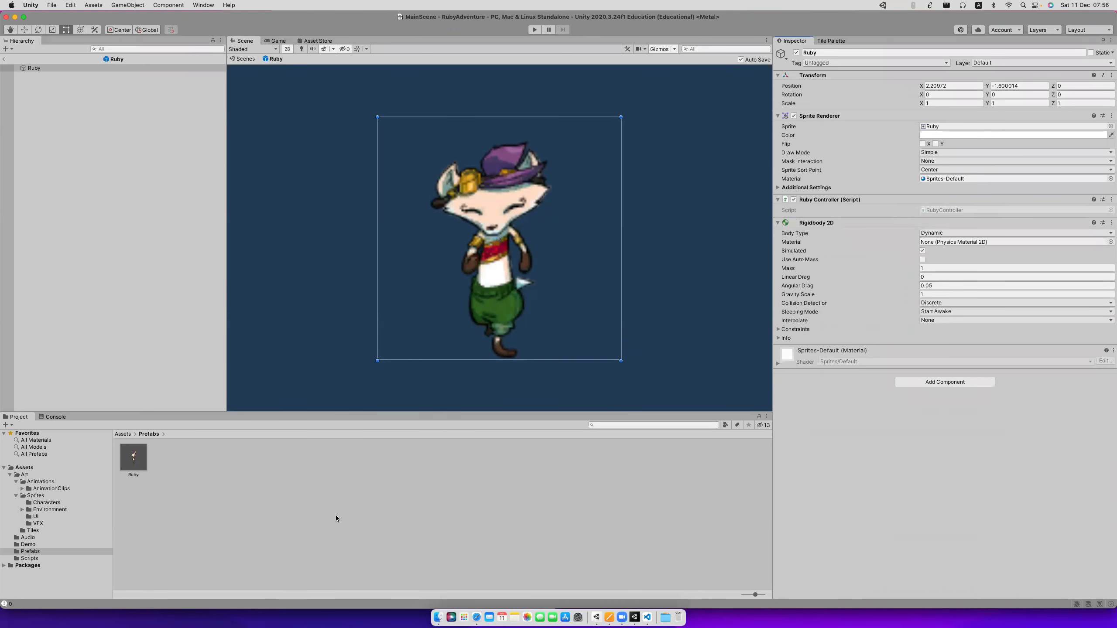
pyautogui.click(4, 59)
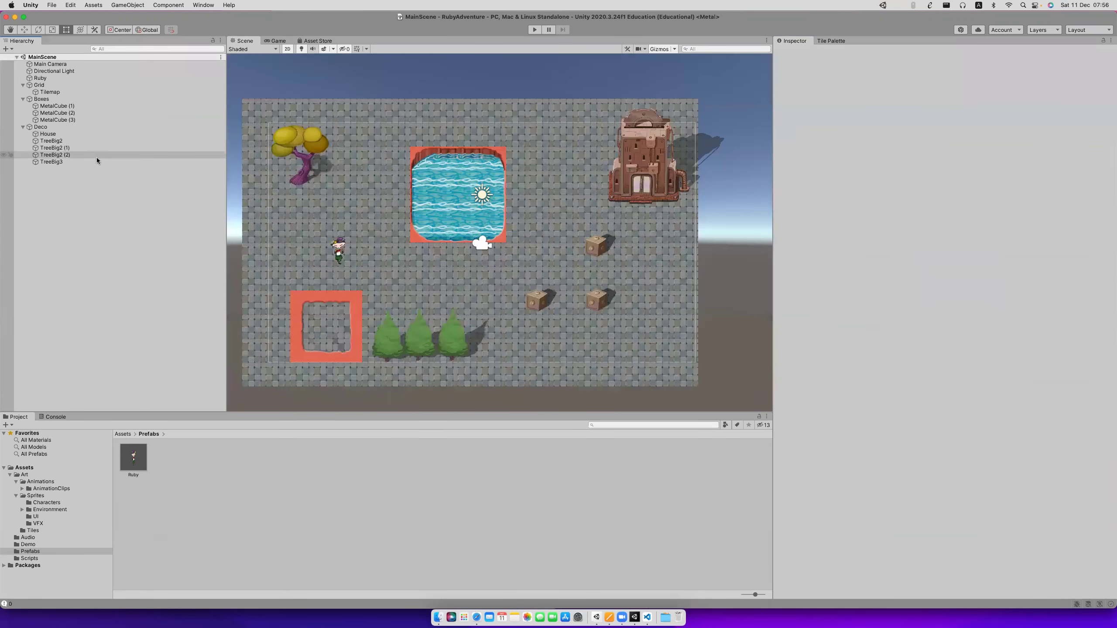
# Give Ruby a 1.28 × 1.28 Box Collider 2D, then delete the Ruby object from MainScene.
pyautogui.click(54, 79)
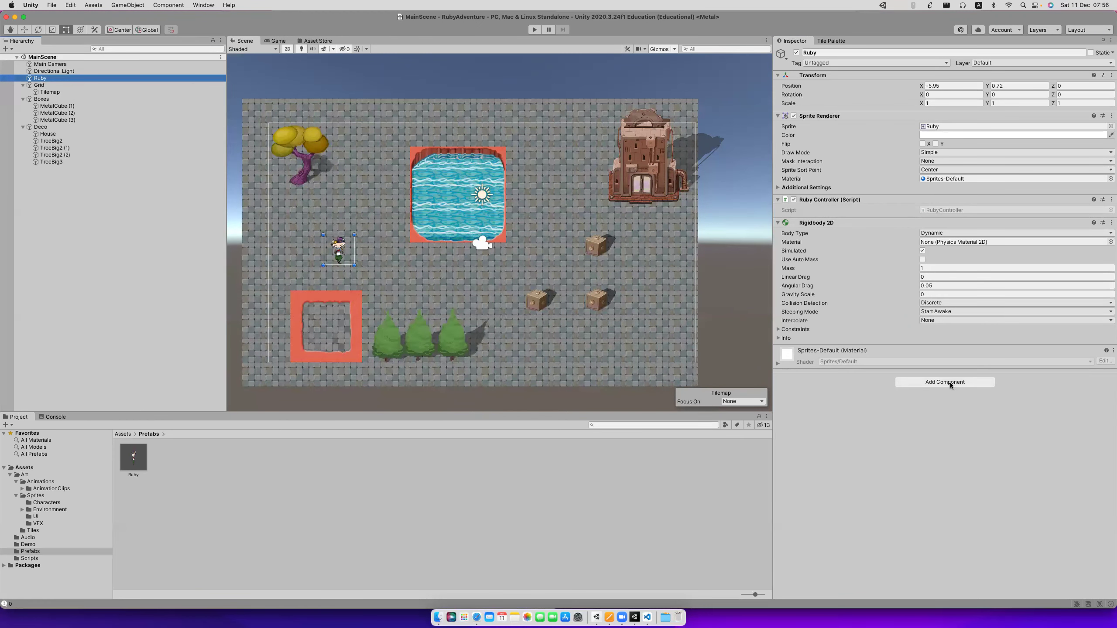
pyautogui.press('Return')
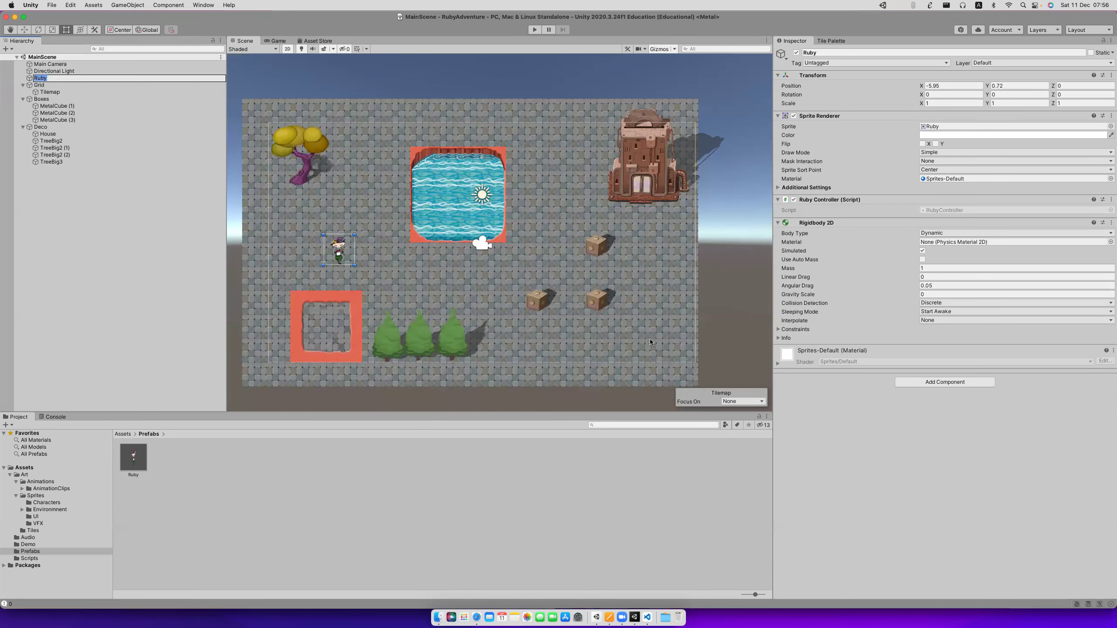
pyautogui.click(895, 385)
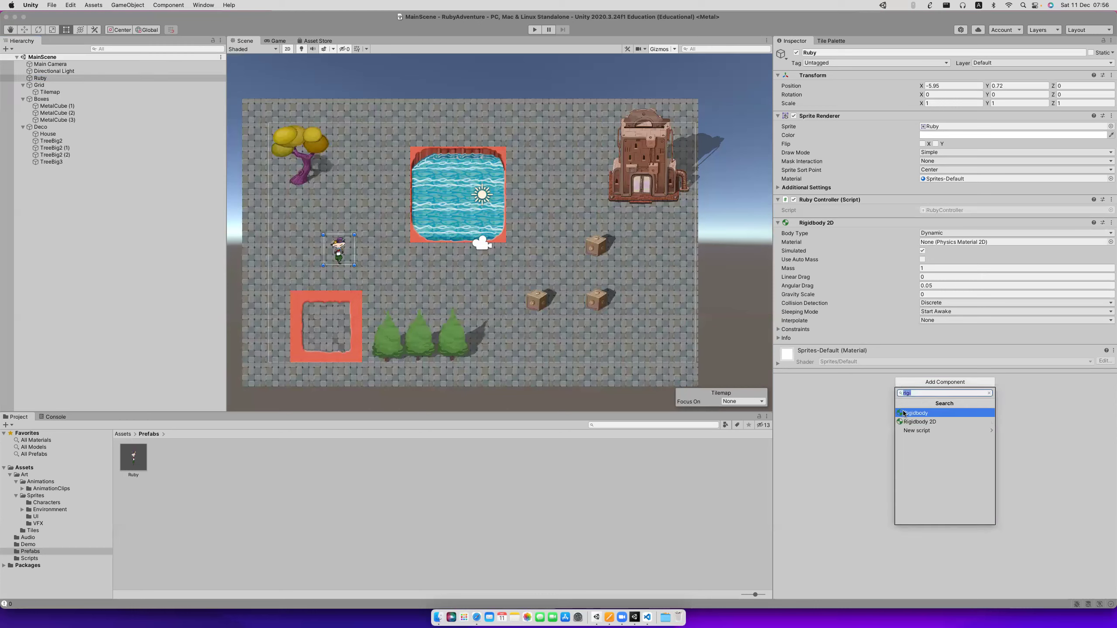
pyautogui.write('Boxx')
pyautogui.press('BackSpace')
pyautogui.click(963, 422)
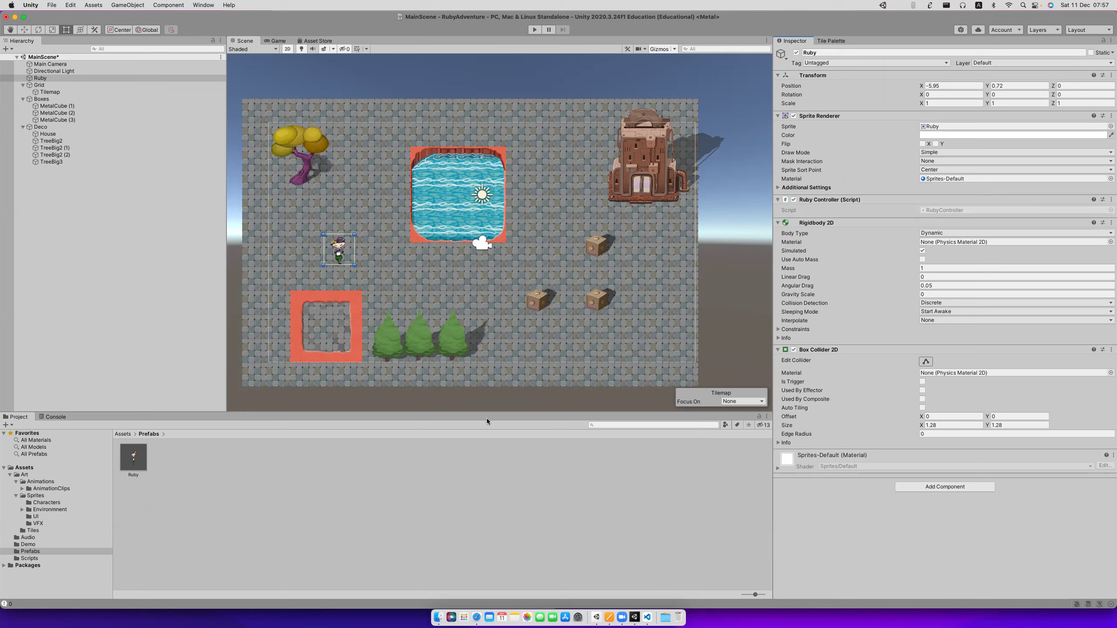
pyautogui.click(40, 78)
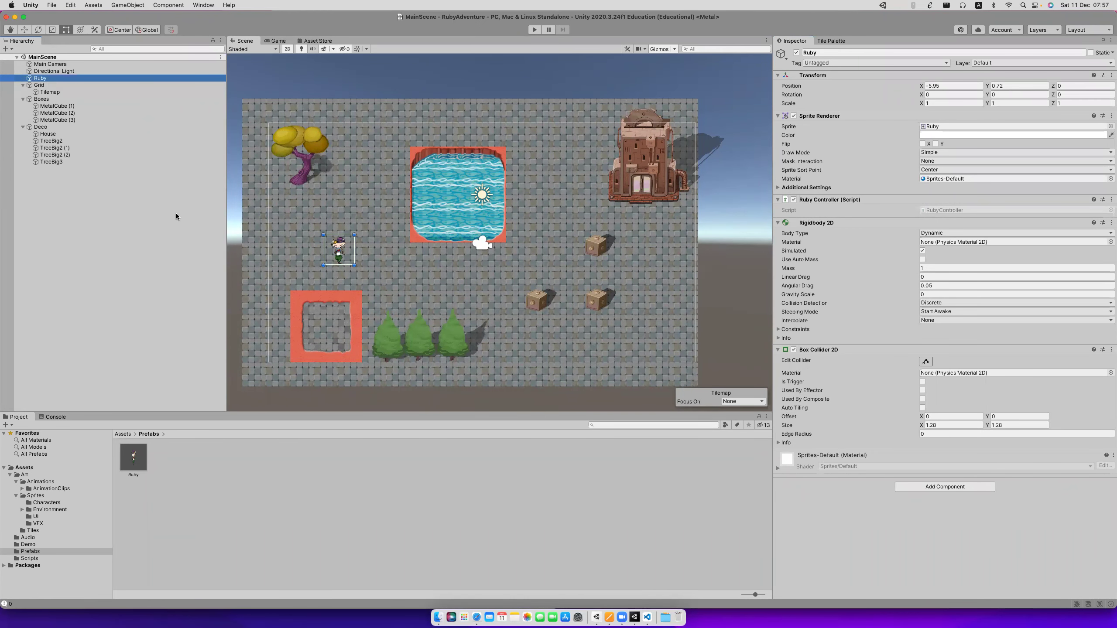
pyautogui.press('Delete')
# Drag a new Ruby prefab instance into the scene and add a Box Collider 2D.
pyautogui.moveTo(141, 446); pyautogui.dragTo(335, 240)
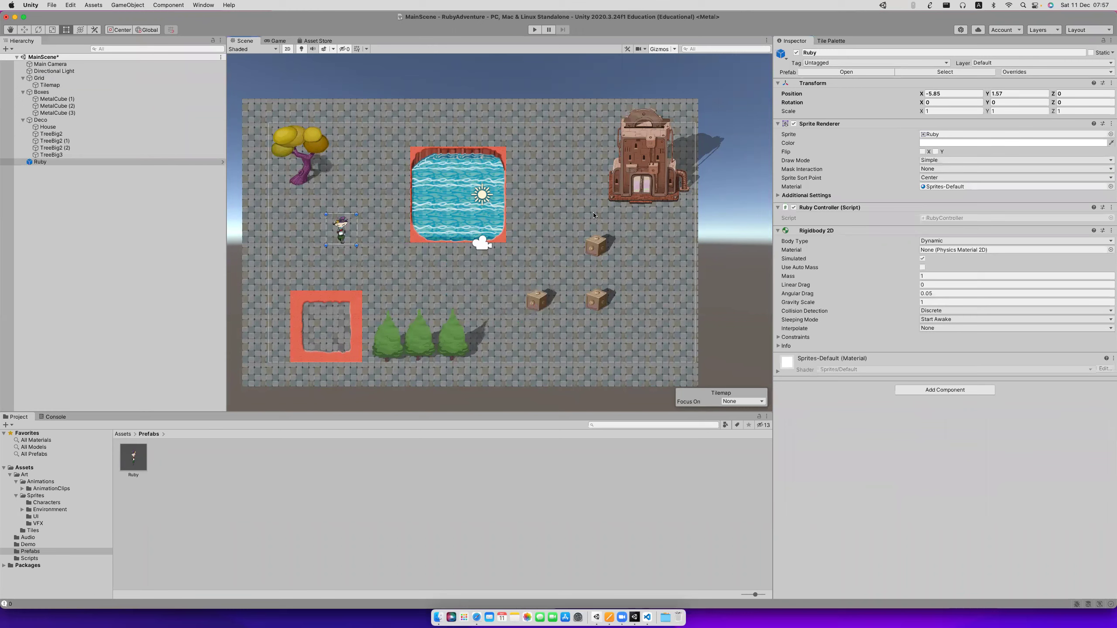
pyautogui.click(945, 389)
pyautogui.write('box')
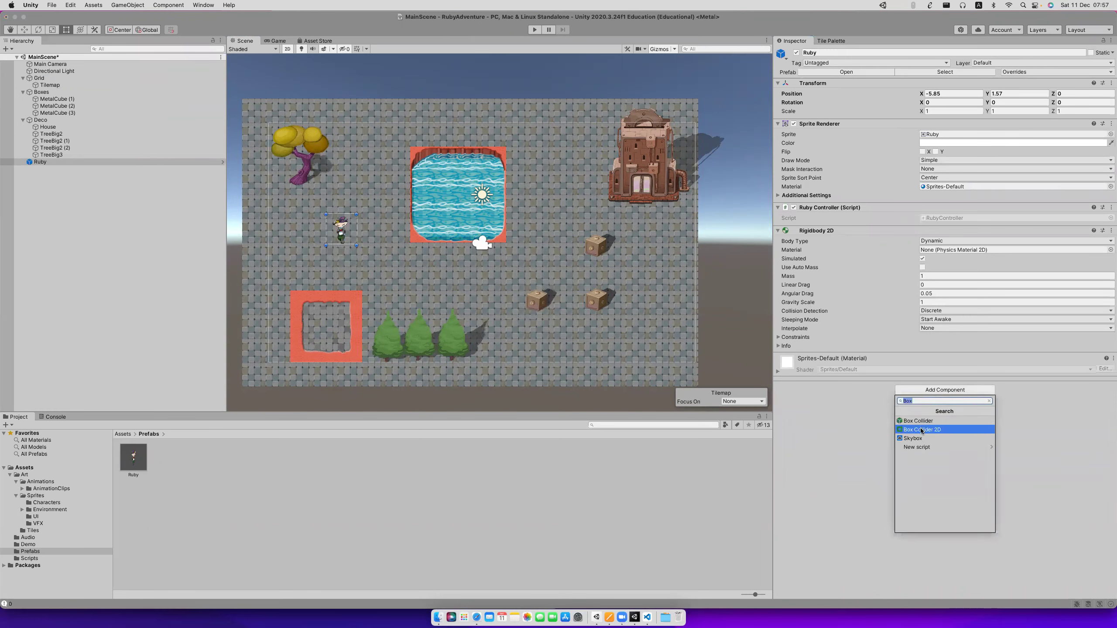
pyautogui.click(941, 428)
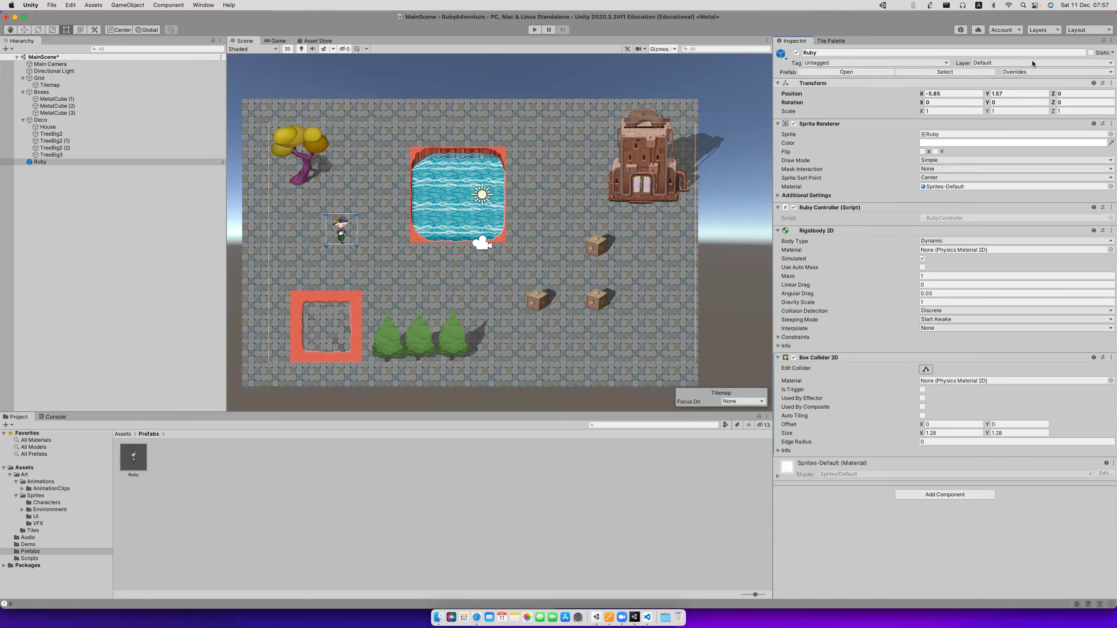
# Apply all overrides to the Ruby prefab so the instance shows No Overrides.
pyautogui.click(1056, 72)
pyautogui.click(1086, 141)
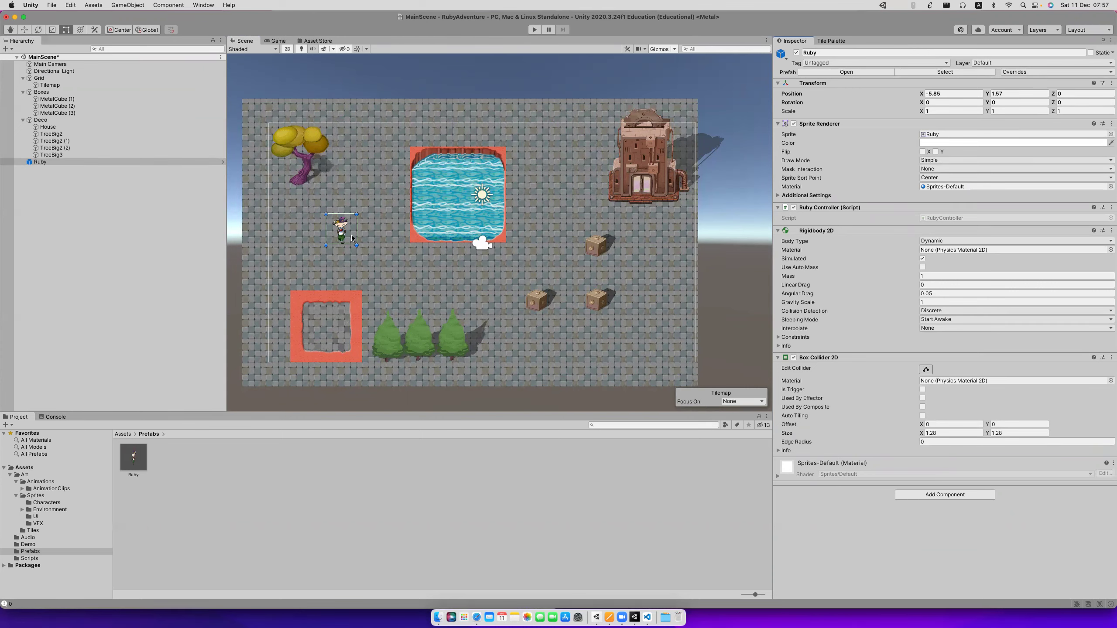
pyautogui.click(1011, 72)
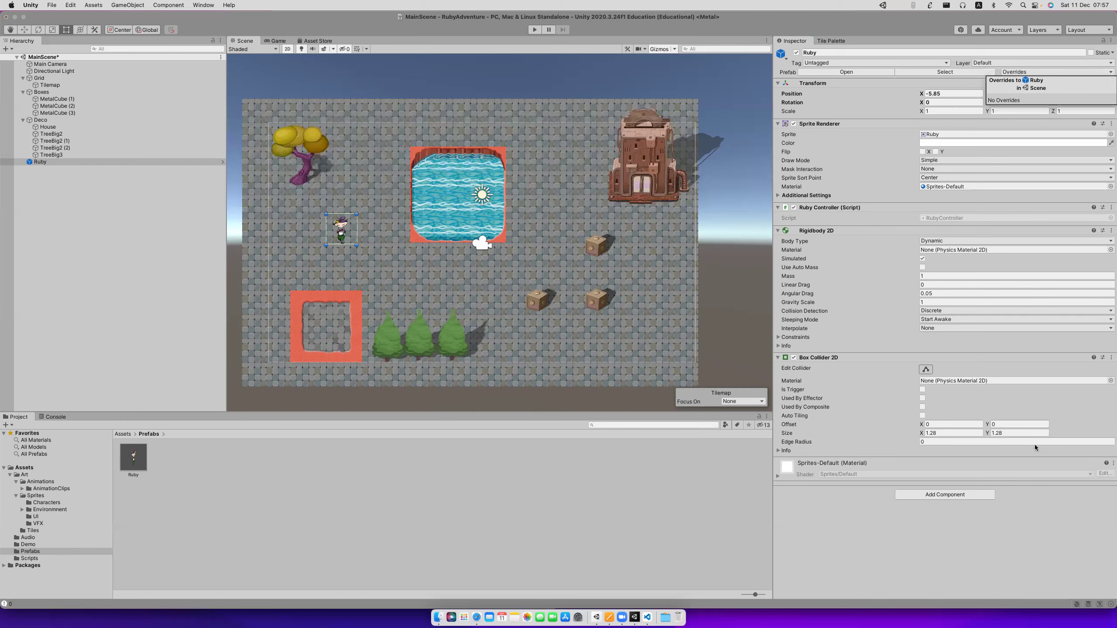
# Trim Ruby's collider by pulling its left edge inward to about 0.68 × 1.15.
pyautogui.click(817, 353)
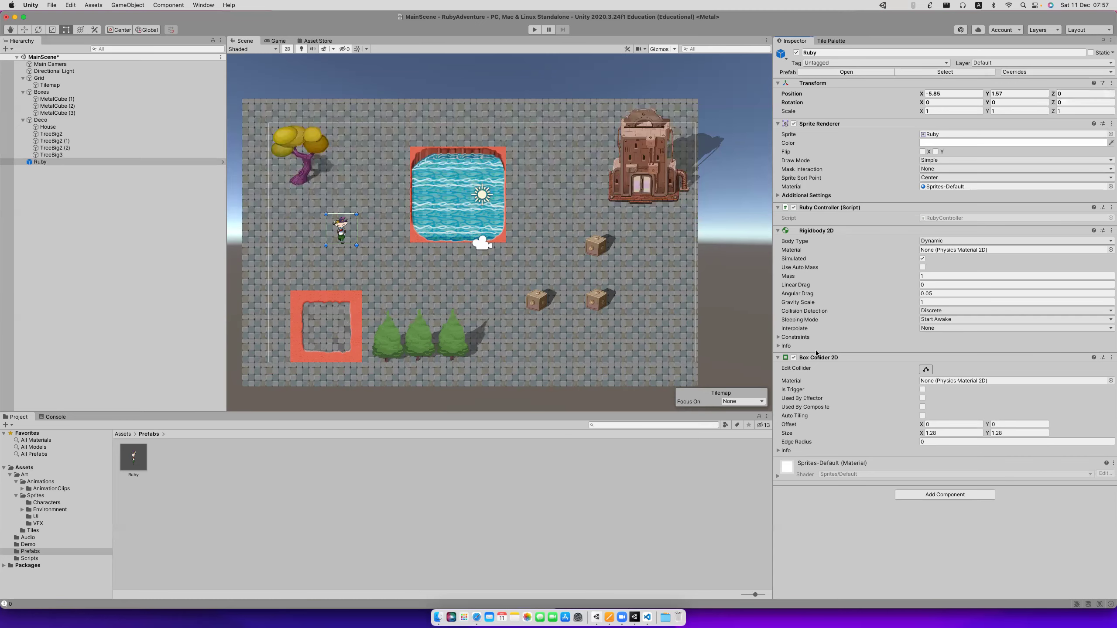
pyautogui.scroll(2, 307, 258)
pyautogui.scroll(5, 342, 235)
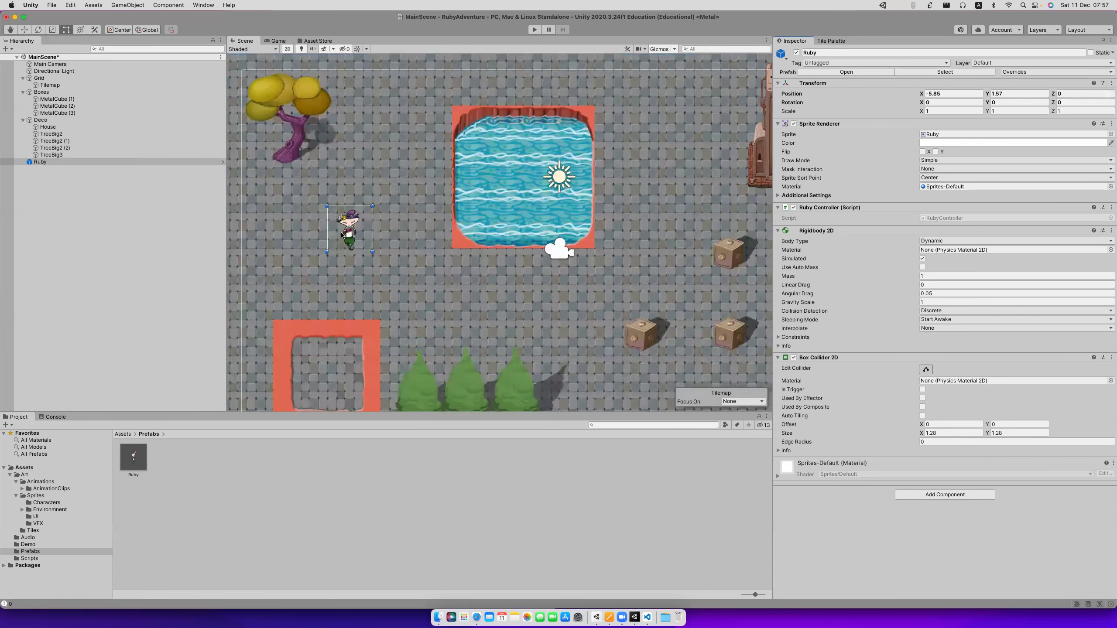
pyautogui.scroll(1, 356, 232)
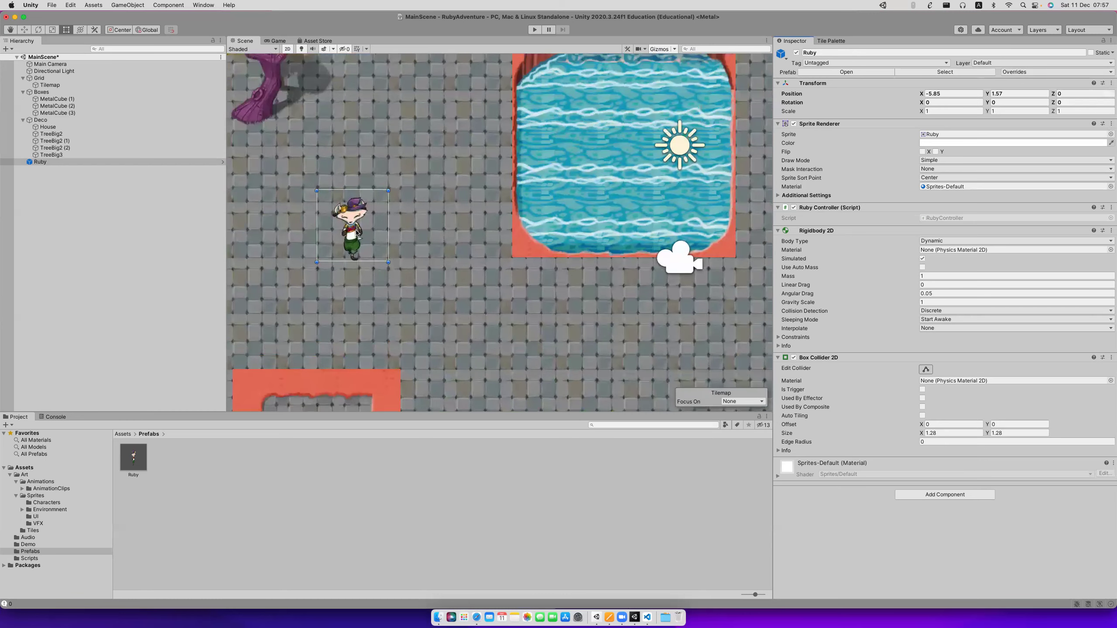
pyautogui.click(926, 370)
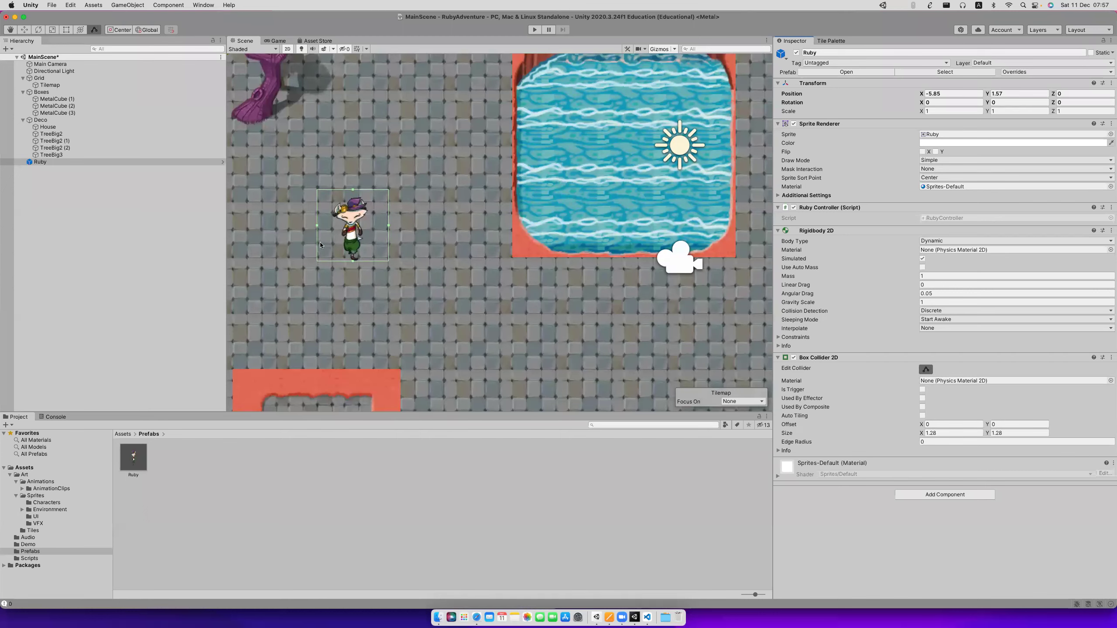
pyautogui.moveTo(319, 228); pyautogui.dragTo(350, 197)
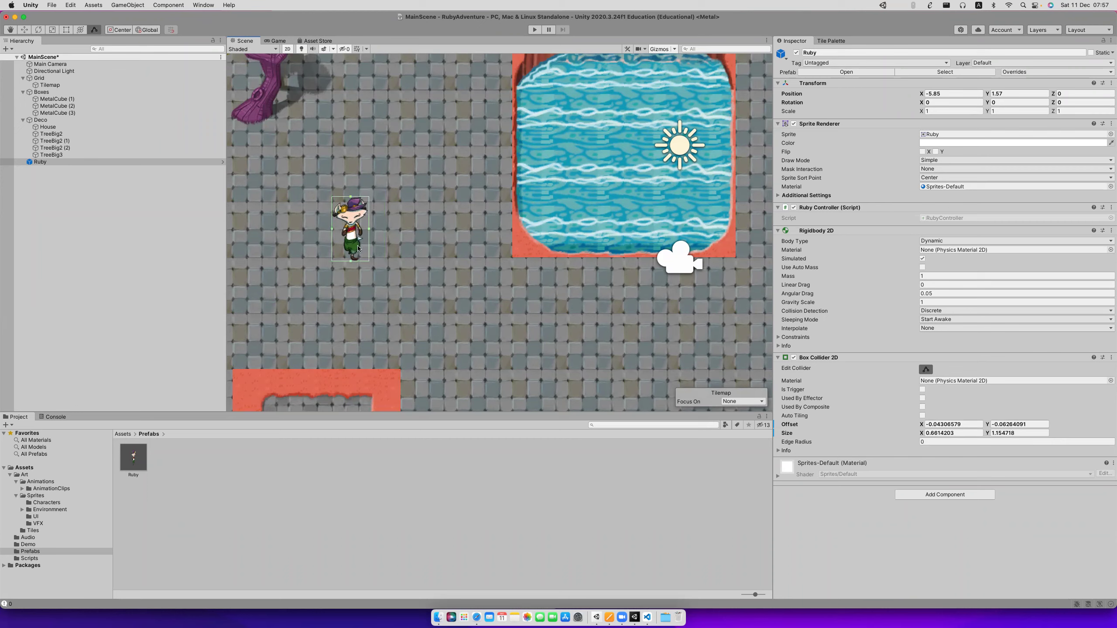
pyautogui.click(926, 369)
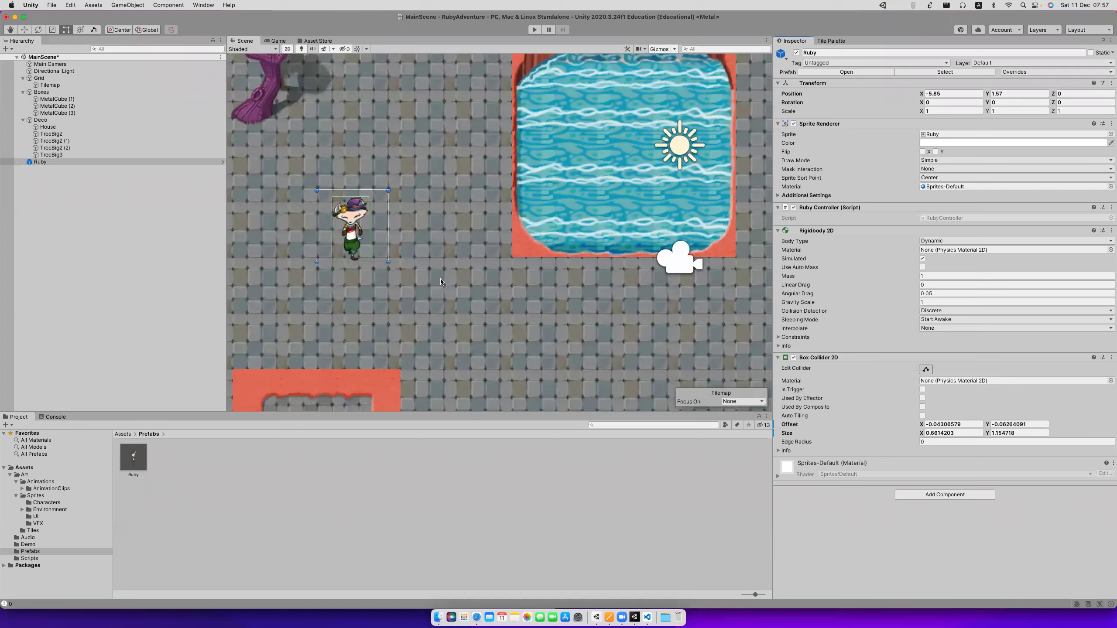
# Apply Ruby's resized collider to her prefab with Overrides > Apply All.
pyautogui.click(416, 259)
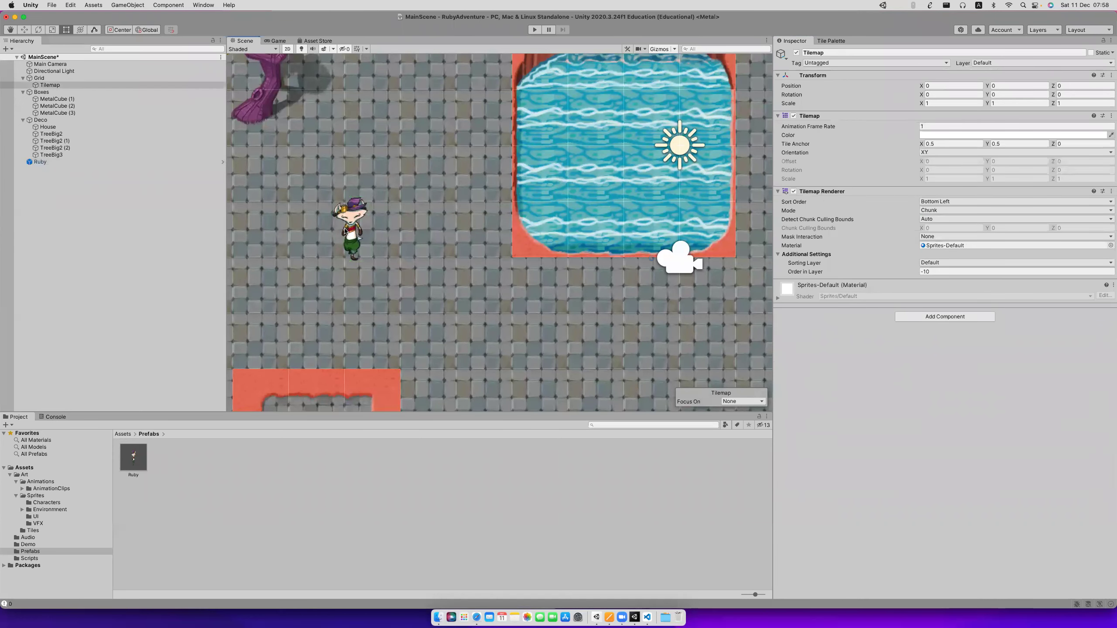
pyautogui.click(345, 230)
pyautogui.scroll(-10, 379, 243)
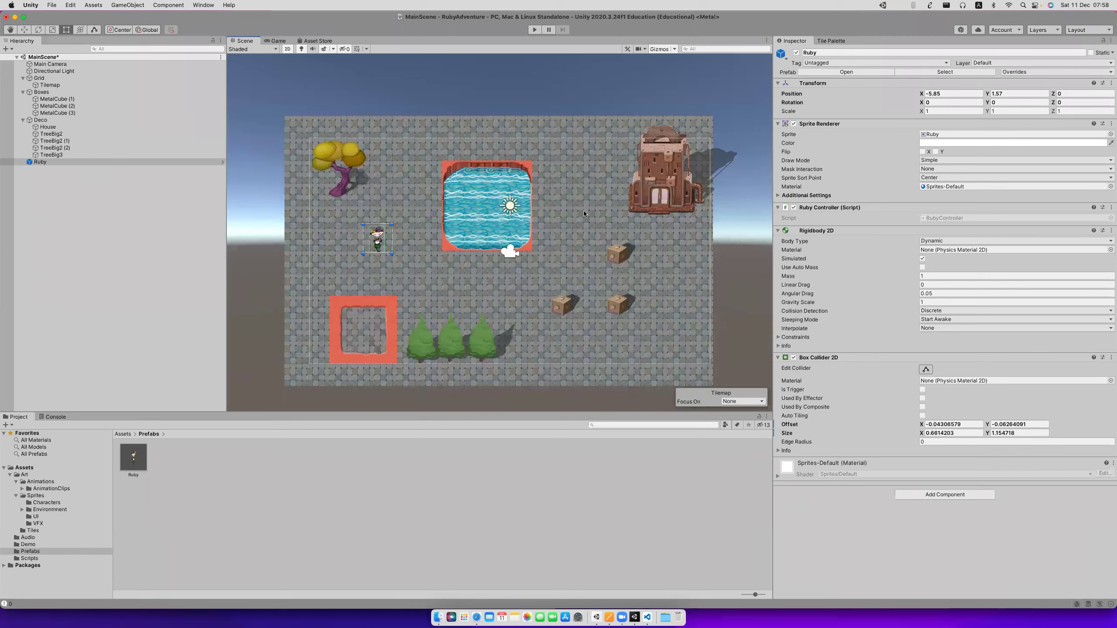
pyautogui.click(1036, 72)
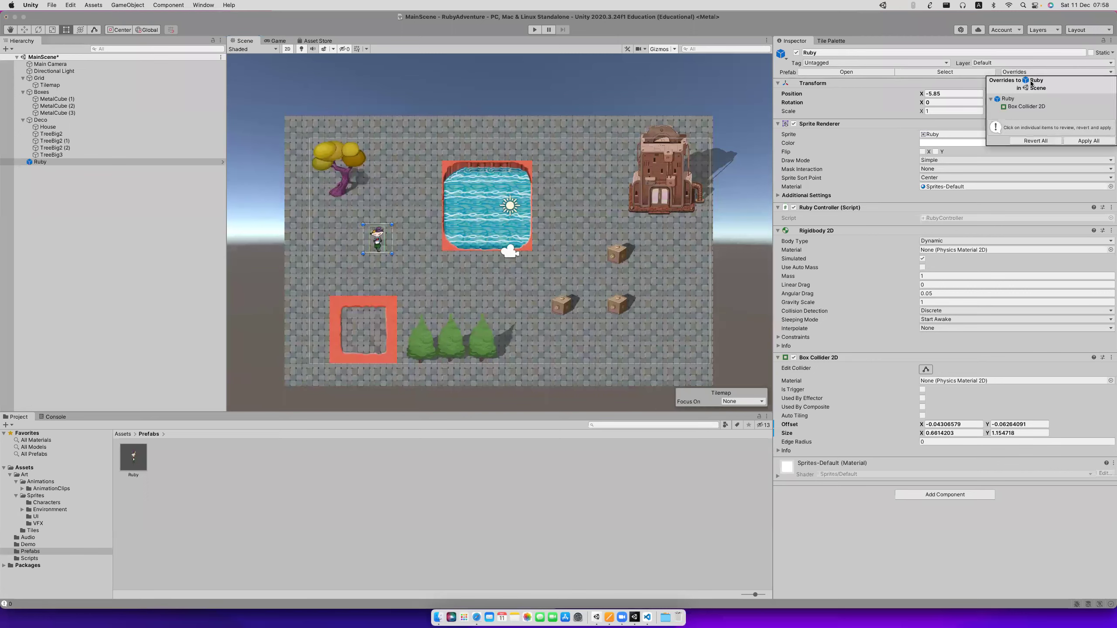
pyautogui.click(1093, 141)
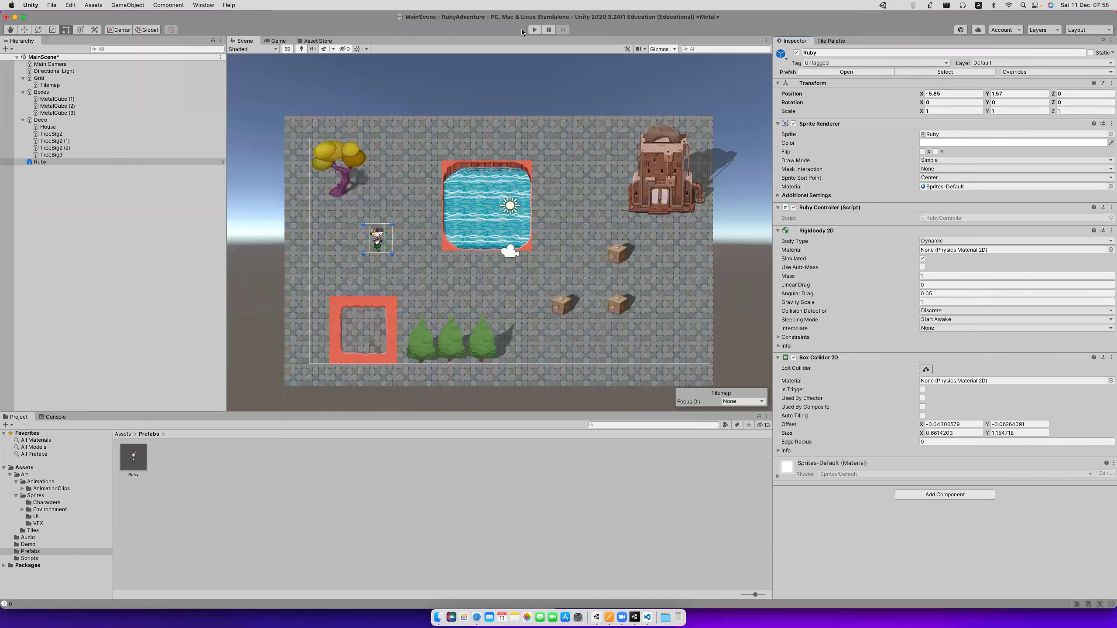
# Add a Box Collider 2D to MetalCube (2).
pyautogui.click(565, 307)
pyautogui.click(928, 232)
pyautogui.click(922, 271)
# Undo an accidental resize, then trim MetalCube (2)'s collider edges inward to 0.78 × 0.79.
pyautogui.scroll(10, 575, 327)
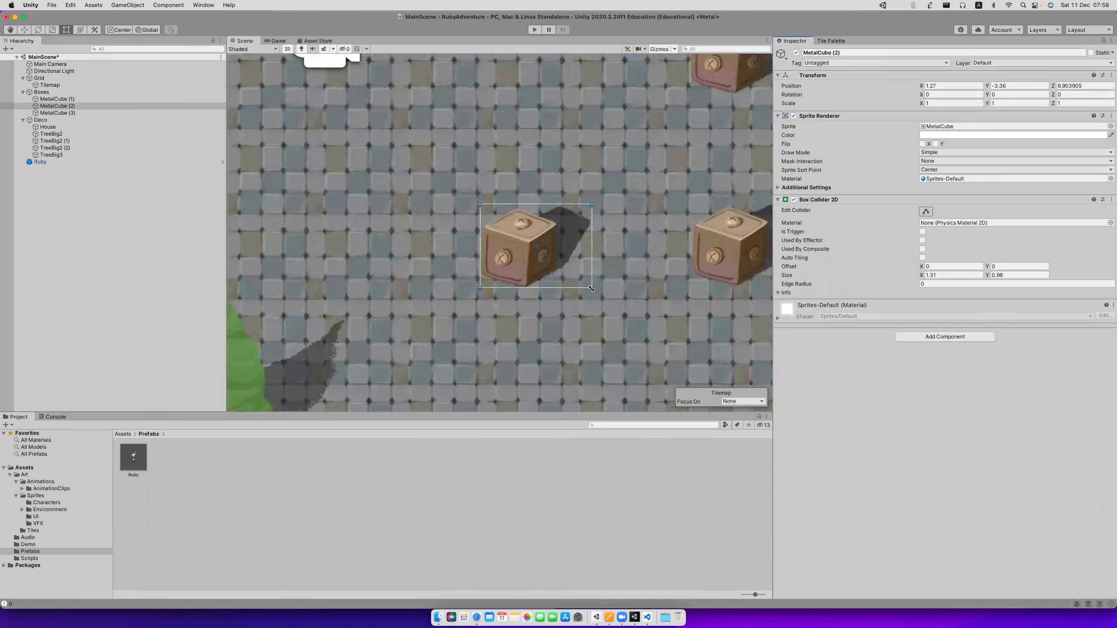
pyautogui.moveTo(592, 289); pyautogui.dragTo(577, 290)
pyautogui.press('super+z')
pyautogui.click(927, 212)
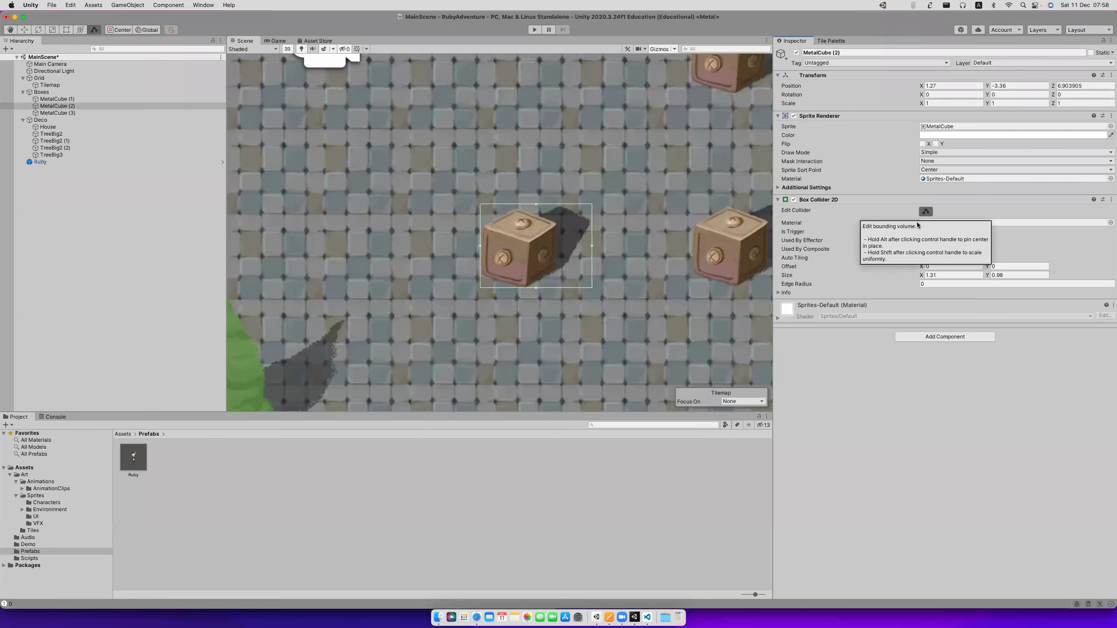
pyautogui.moveTo(592, 246); pyautogui.dragTo(557, 246)
pyautogui.moveTo(518, 204); pyautogui.dragTo(522, 219)
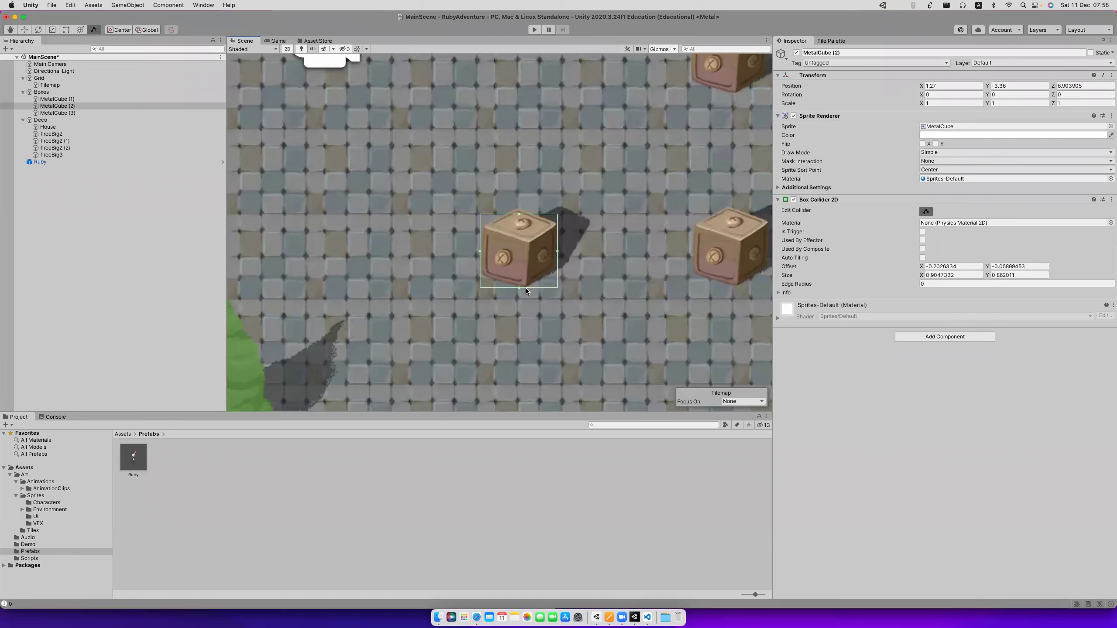
pyautogui.moveTo(519, 289); pyautogui.dragTo(519, 282)
pyautogui.moveTo(481, 248); pyautogui.dragTo(487, 250)
pyautogui.moveTo(558, 248); pyautogui.dragTo(553, 248)
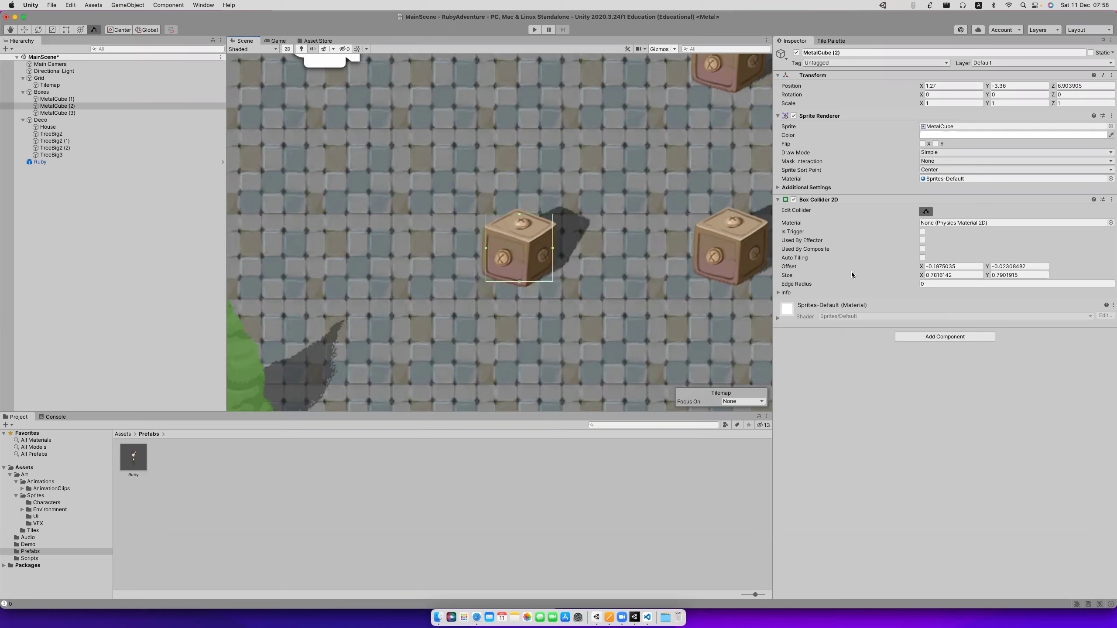
pyautogui.click(926, 211)
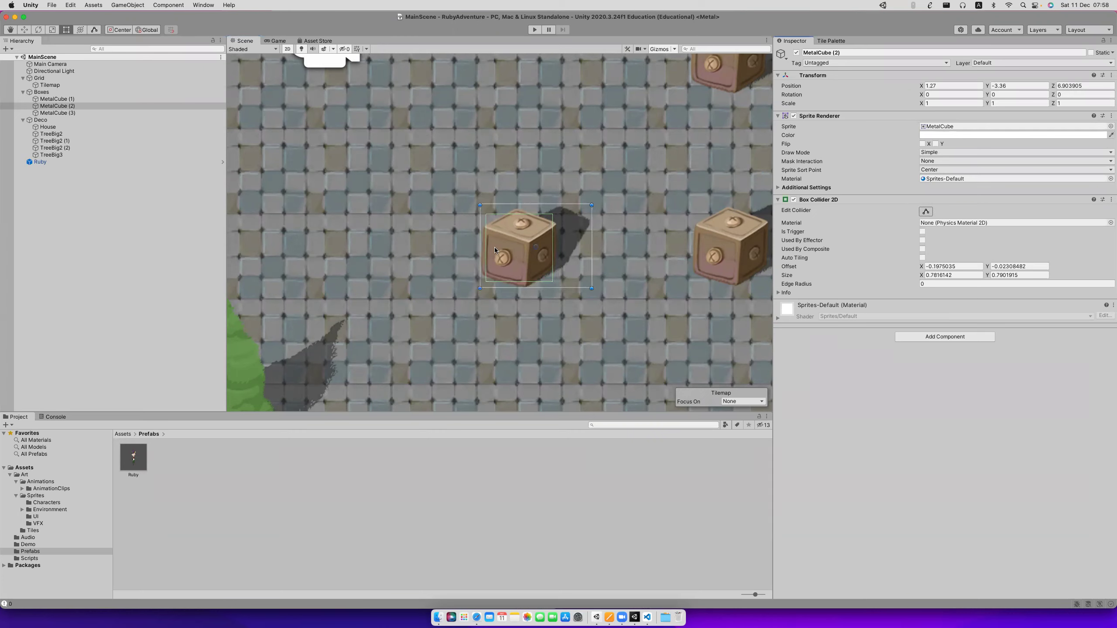
# Save MetalCube (2) as a prefab in the Prefabs folder.
pyautogui.click(61, 107)
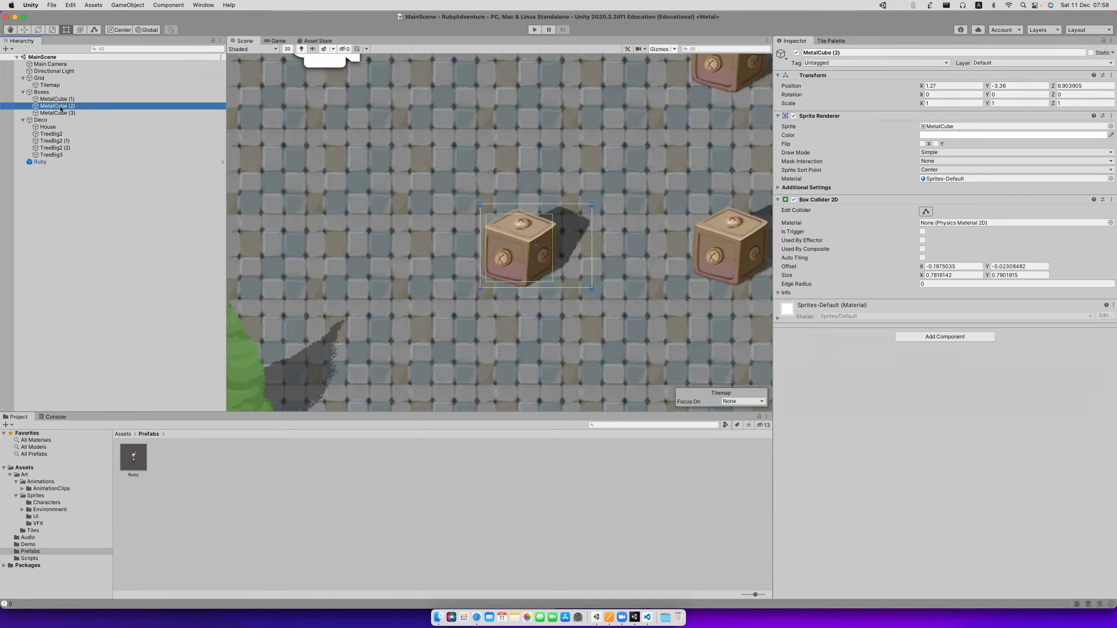
pyautogui.moveTo(61, 107); pyautogui.dragTo(211, 473)
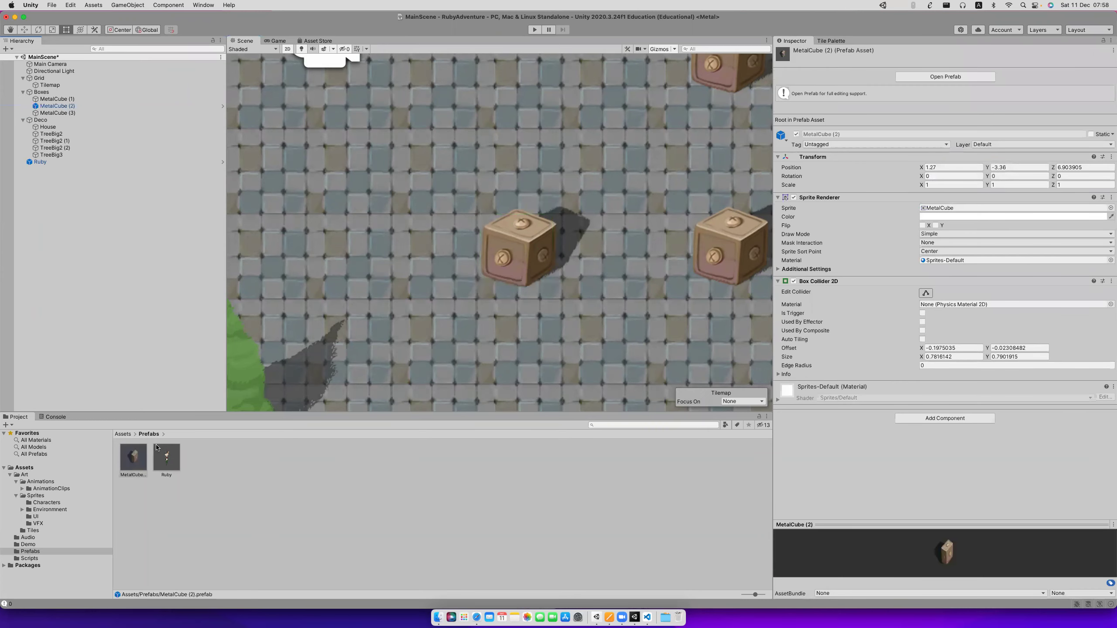
pyautogui.scroll(-5, 542, 339)
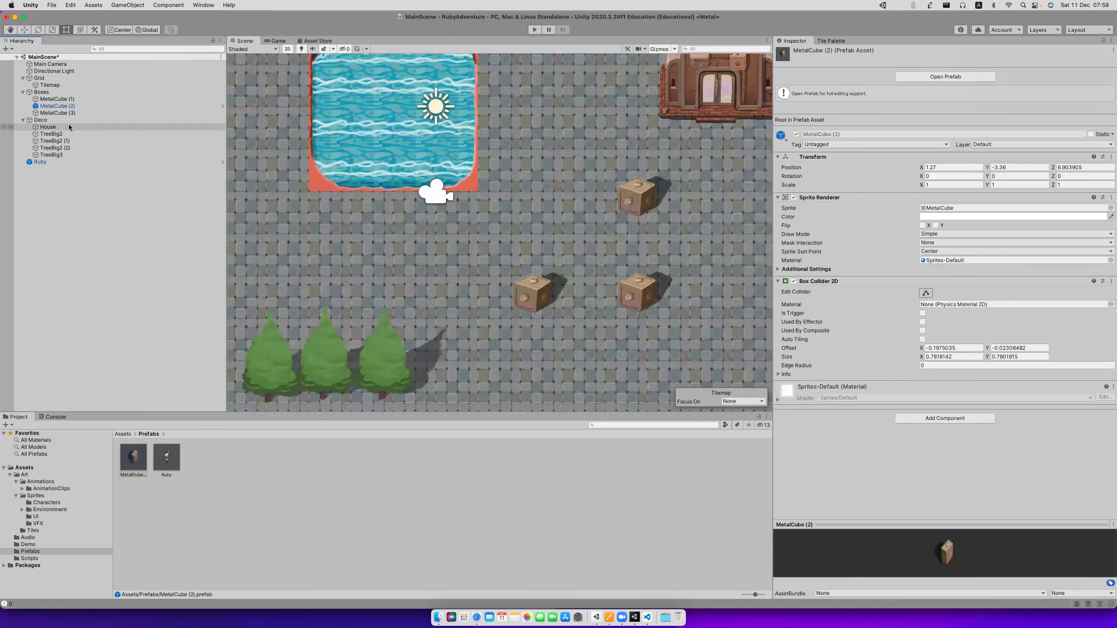
# Delete the three old MetalCube boxes from the scene.
pyautogui.click(61, 113)
pyautogui.keyDown('shift'); pyautogui.click(65, 99); pyautogui.keyUp('shift')
pyautogui.press('super+BackSpace')
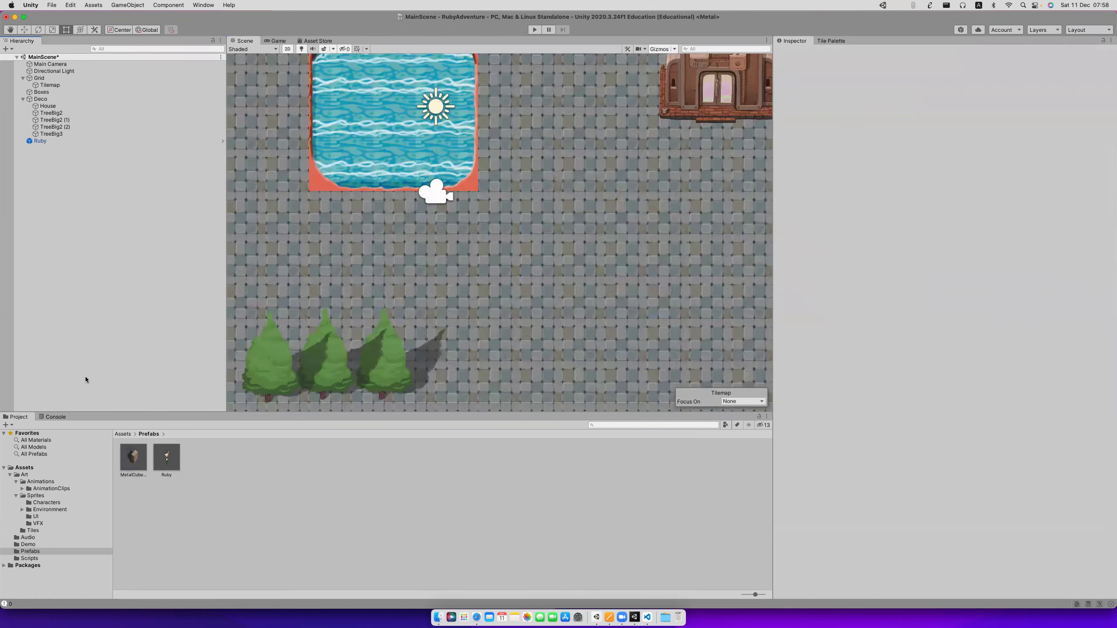
# Place the MetalCube prefab, duplicate it twice across the level, and start the game.
pyautogui.moveTo(122, 469); pyautogui.dragTo(43, 108)
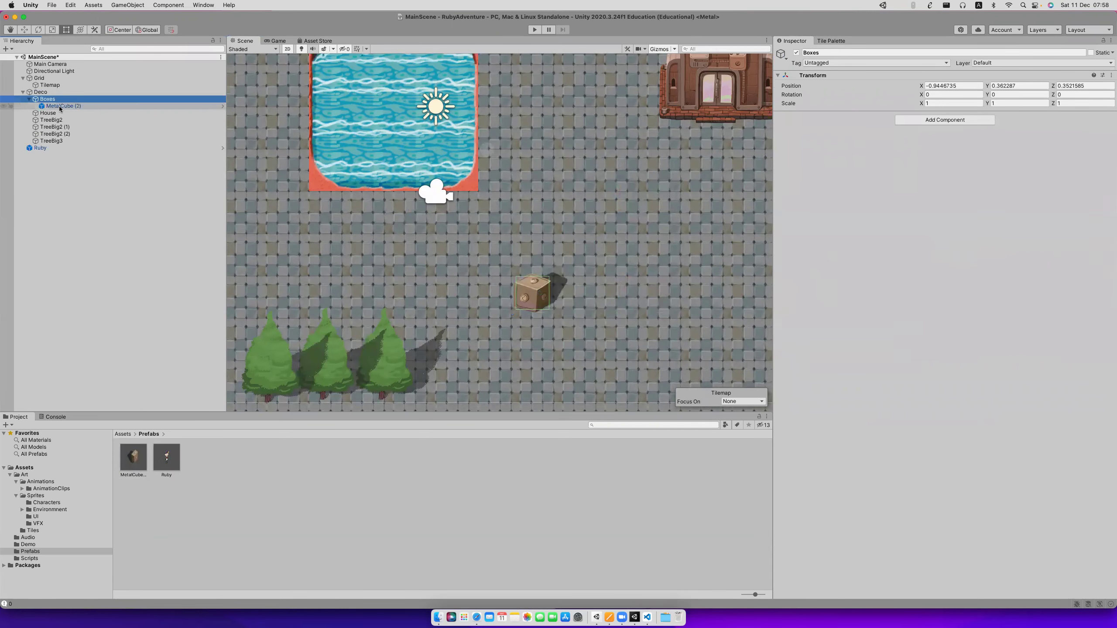
pyautogui.click(62, 106)
pyautogui.click(550, 306)
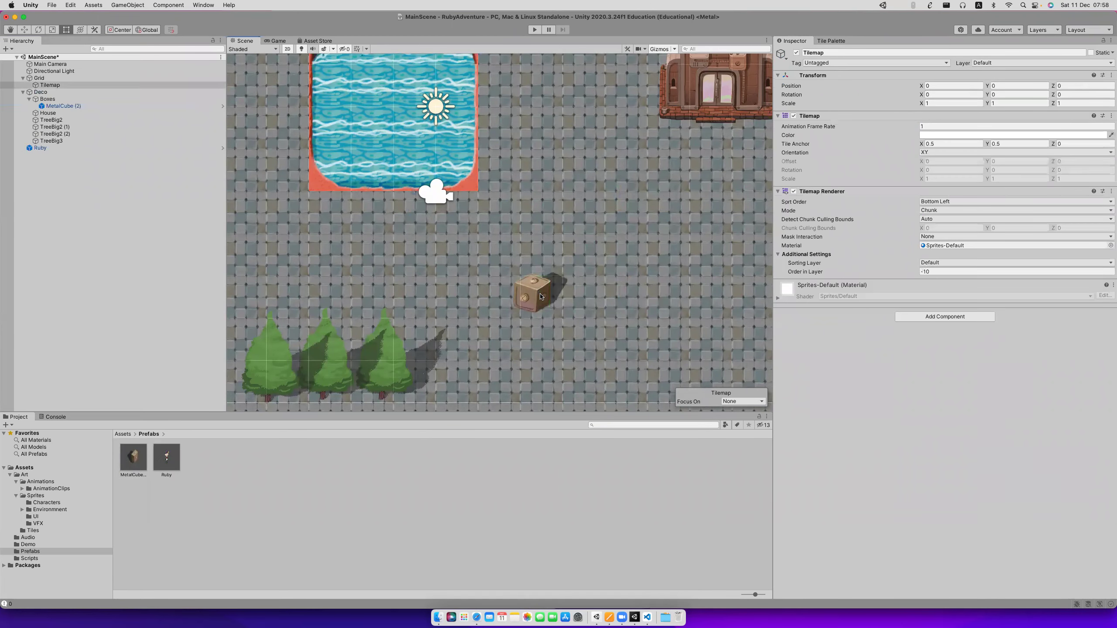
pyautogui.press('super+d')
pyautogui.moveTo(541, 298); pyautogui.dragTo(676, 195)
pyautogui.press('super+d')
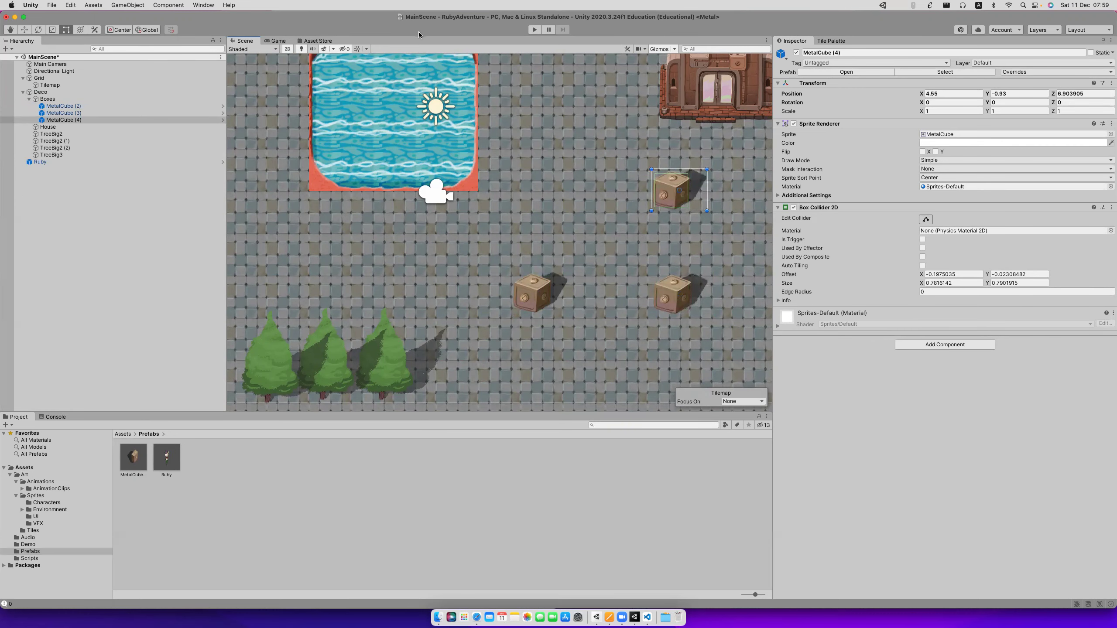
pyautogui.click(531, 30)
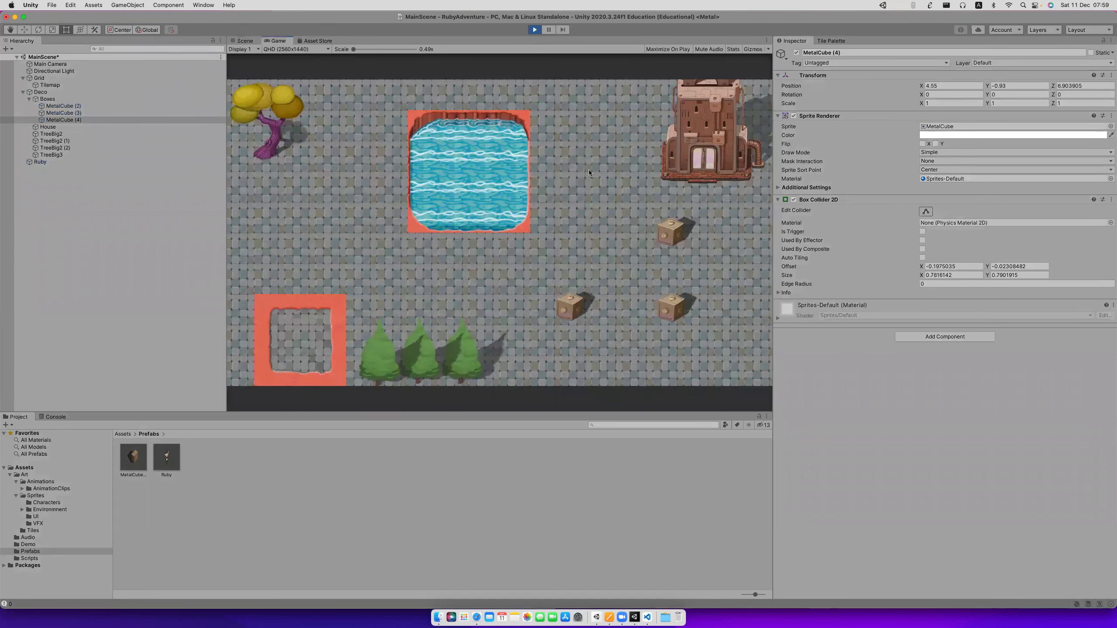
# Stop the game, set Ruby's Rigidbody 2D Gravity Scale to 0, and play again.
pyautogui.click(535, 30)
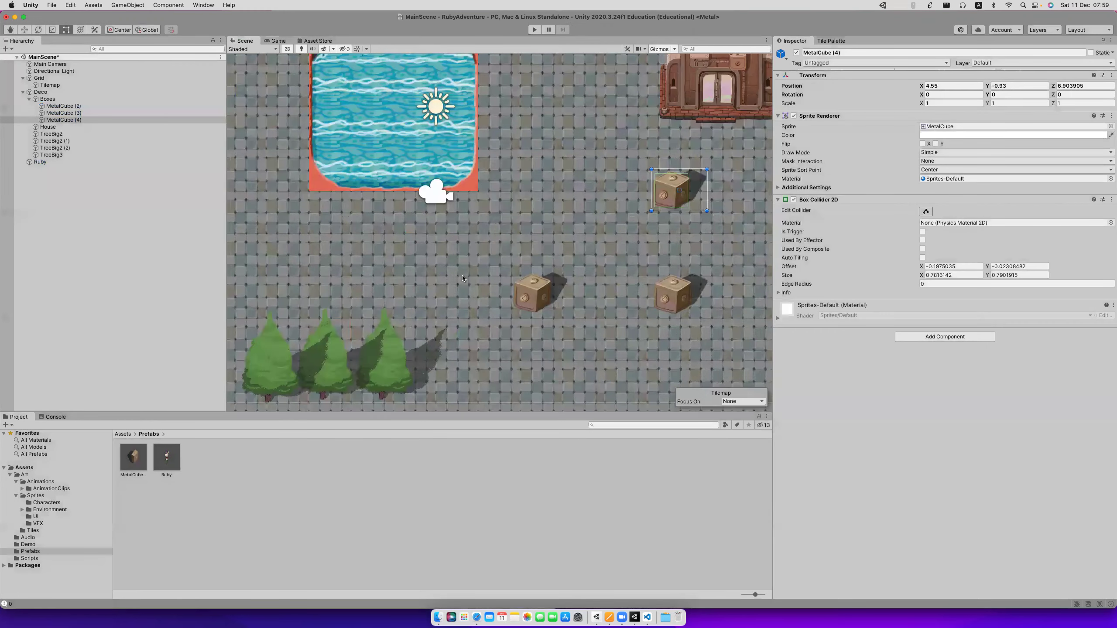
pyautogui.click(172, 471)
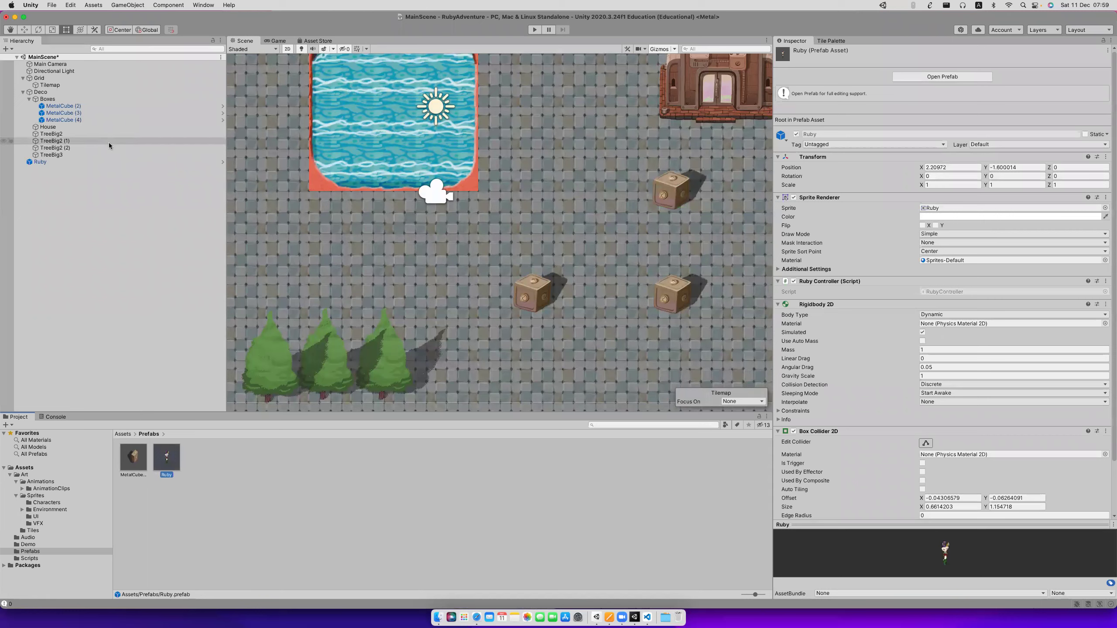
pyautogui.click(106, 162)
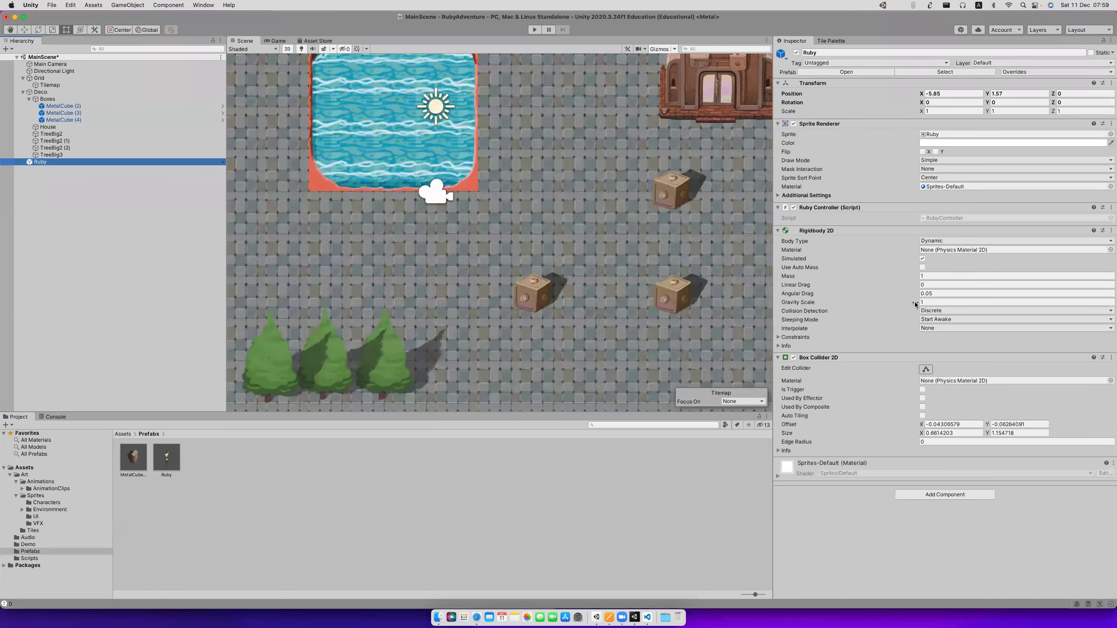
pyautogui.click(942, 302)
pyautogui.write('0')
pyautogui.press('Tab')
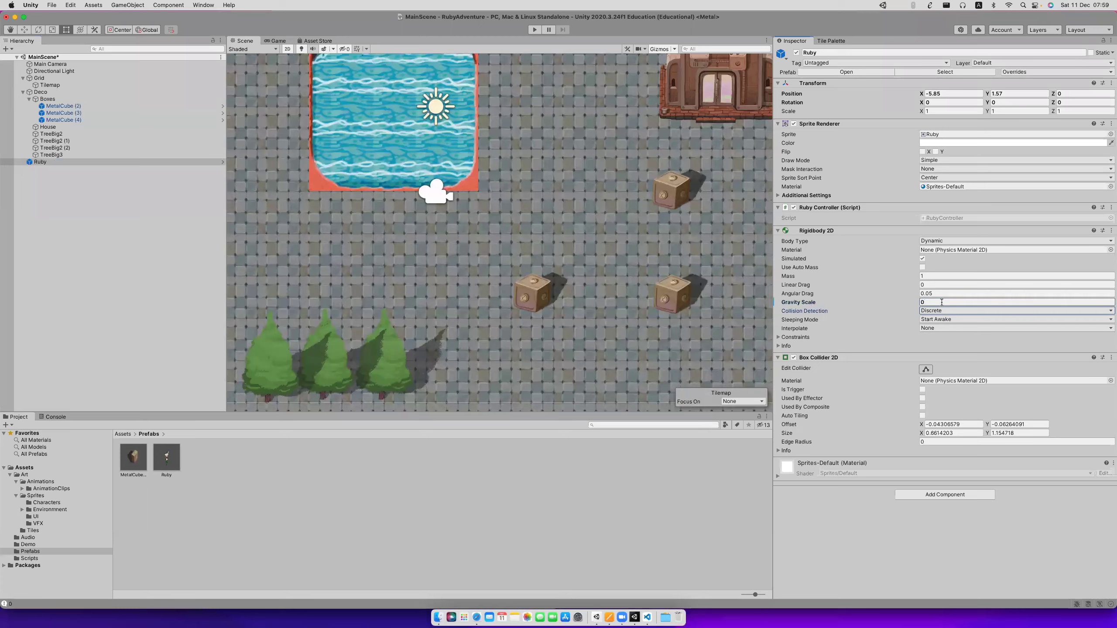
pyautogui.click(535, 30)
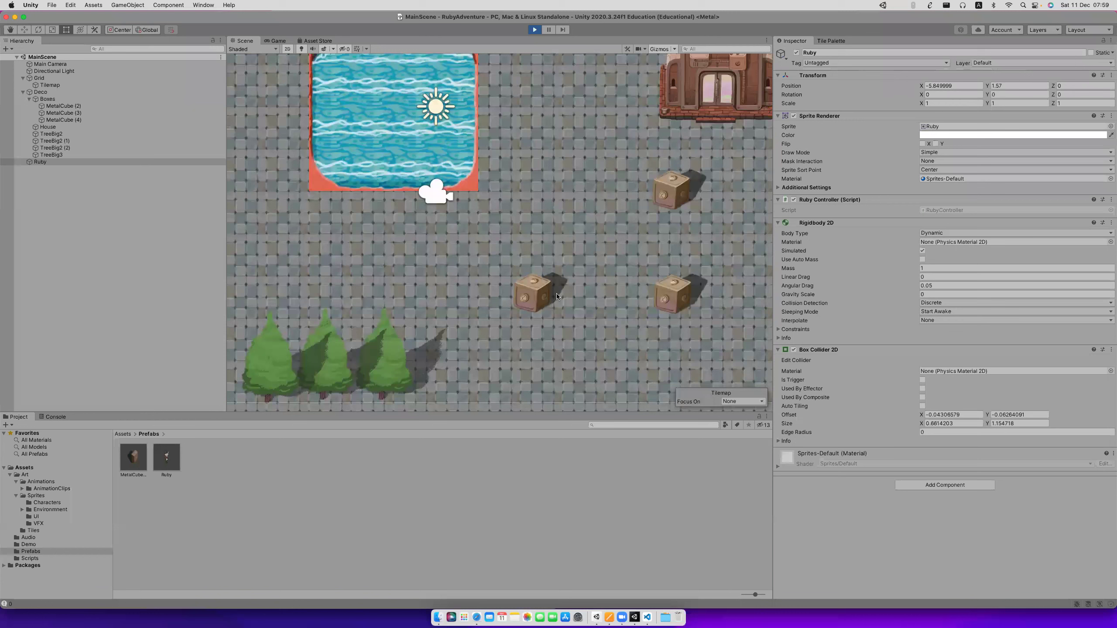
# Walk Ruby into the metal boxes with the arrow keys until she topples, then switch to Finder.
pyautogui.press('Right')
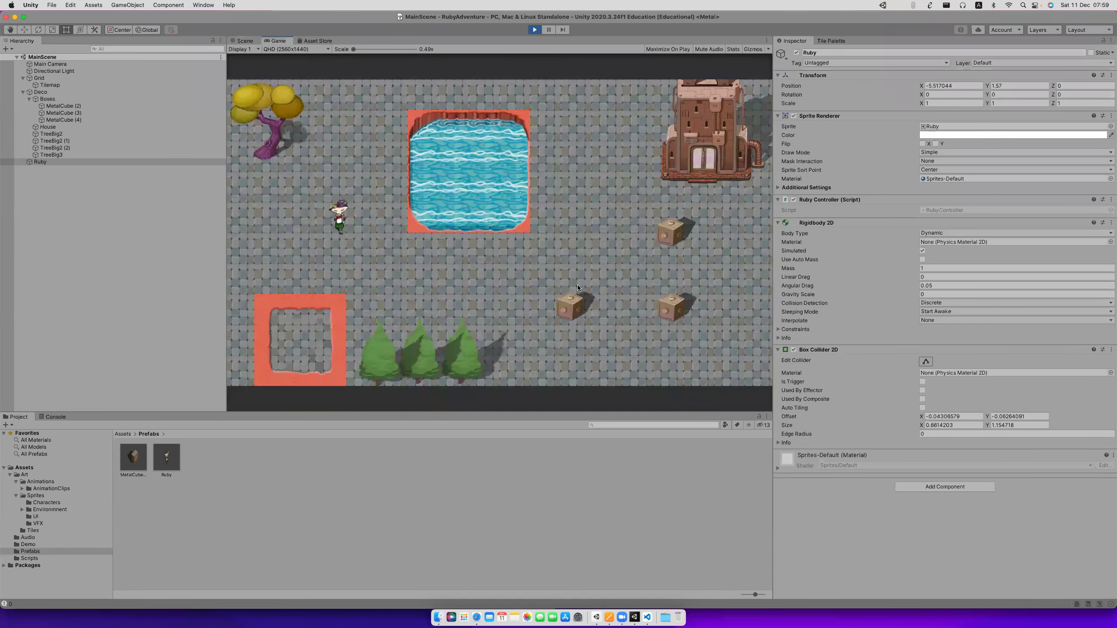
pyautogui.press('Down')
pyautogui.press('Right')
pyautogui.press('Right')
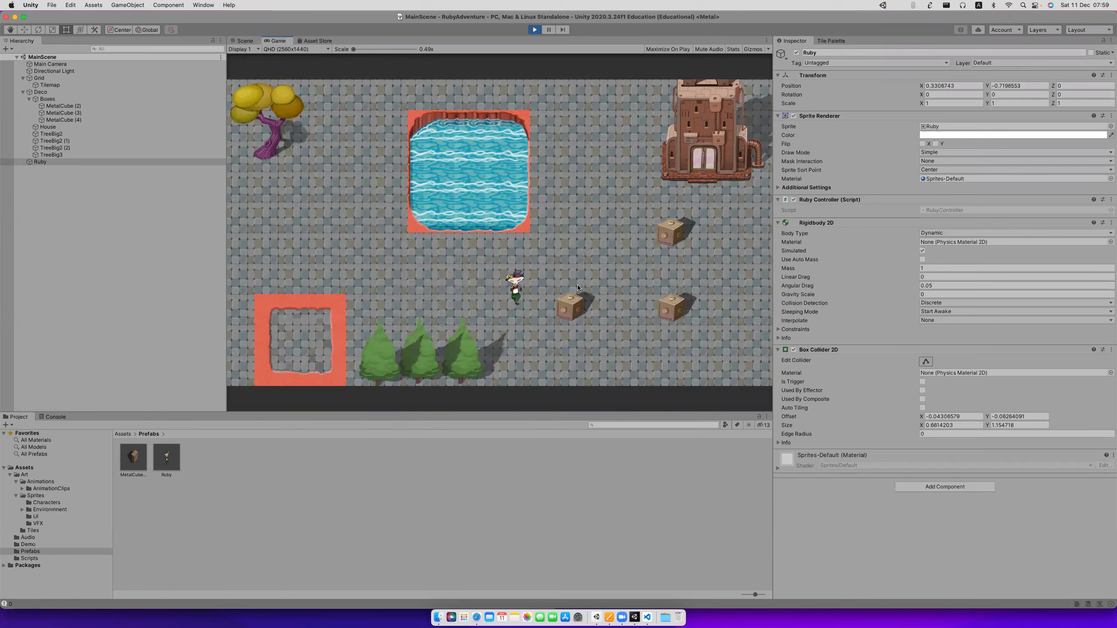
pyautogui.press('Left')
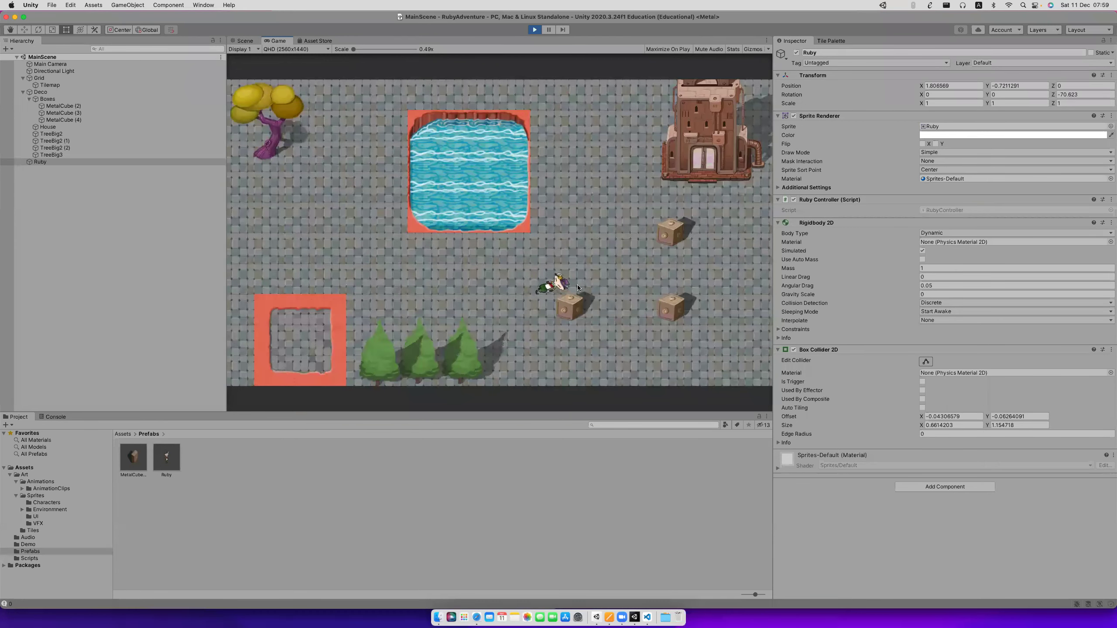
pyautogui.press('Right')
pyautogui.press('Left')
pyautogui.press('Down')
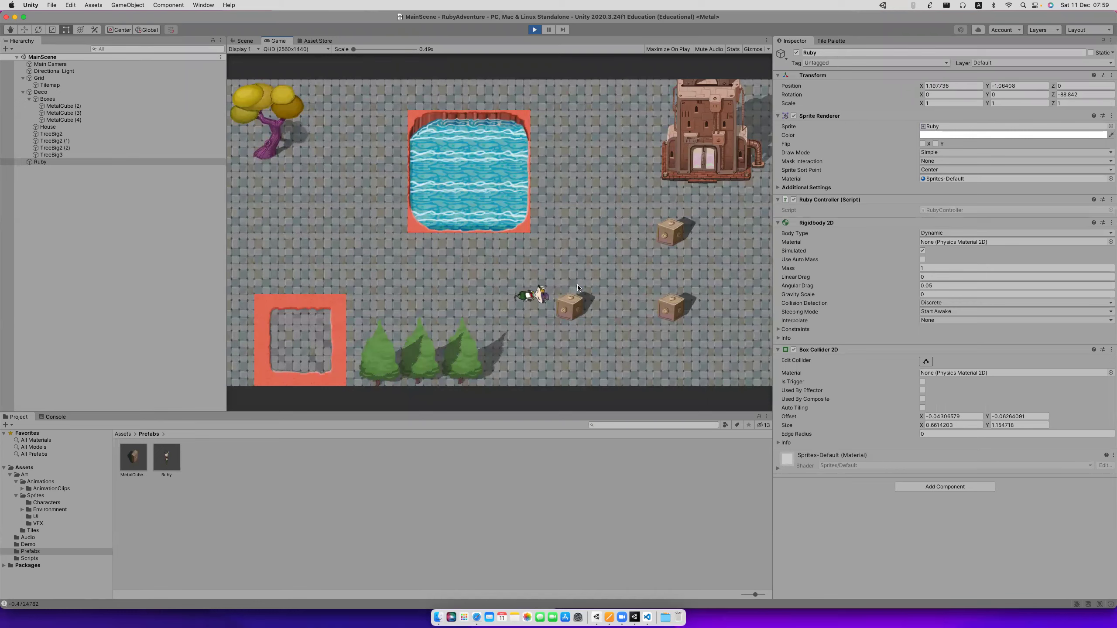
pyautogui.press('Right')
pyautogui.press('Up')
pyautogui.press('Left')
pyautogui.press('Up')
pyautogui.press('Right')
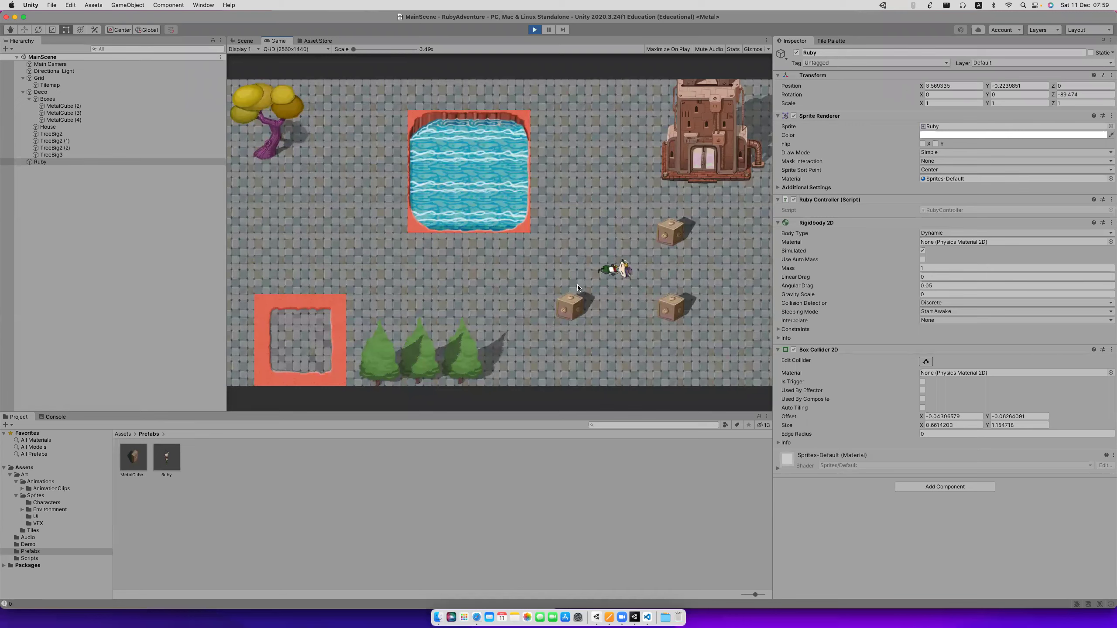
pyautogui.press('Left')
pyautogui.press('Right')
pyautogui.press('Left')
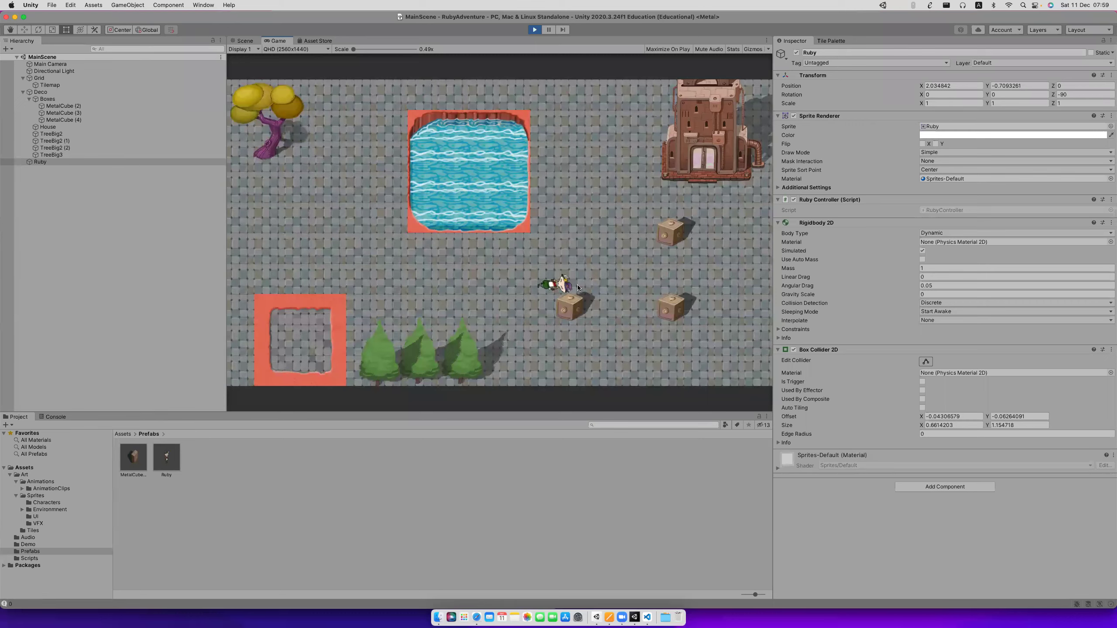
pyautogui.press('Down')
pyautogui.press('Right')
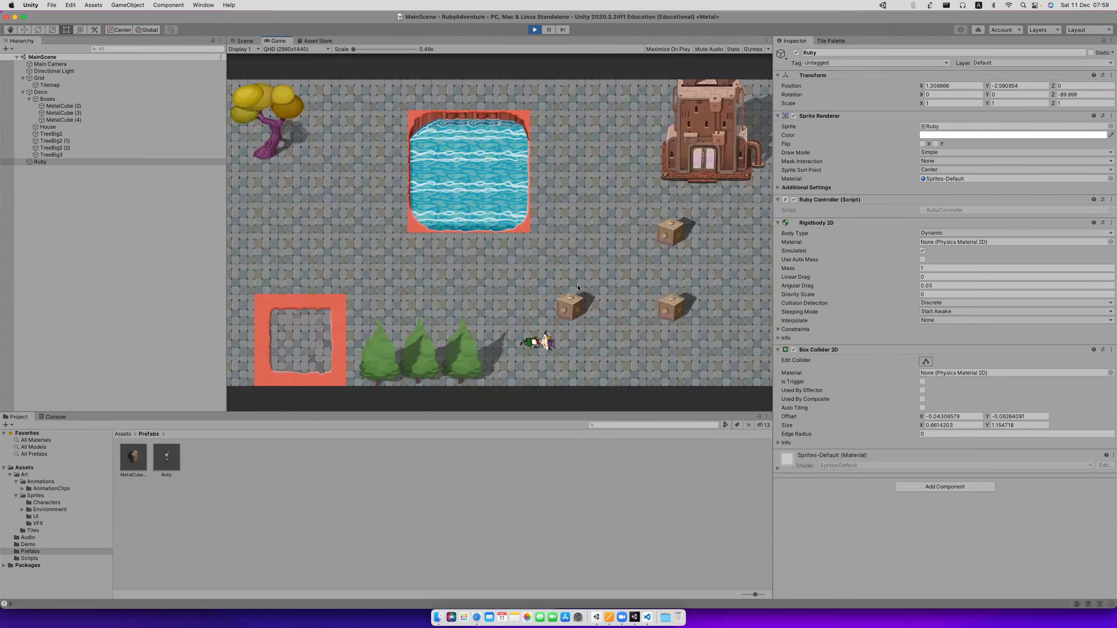
pyautogui.press('super+Tab')
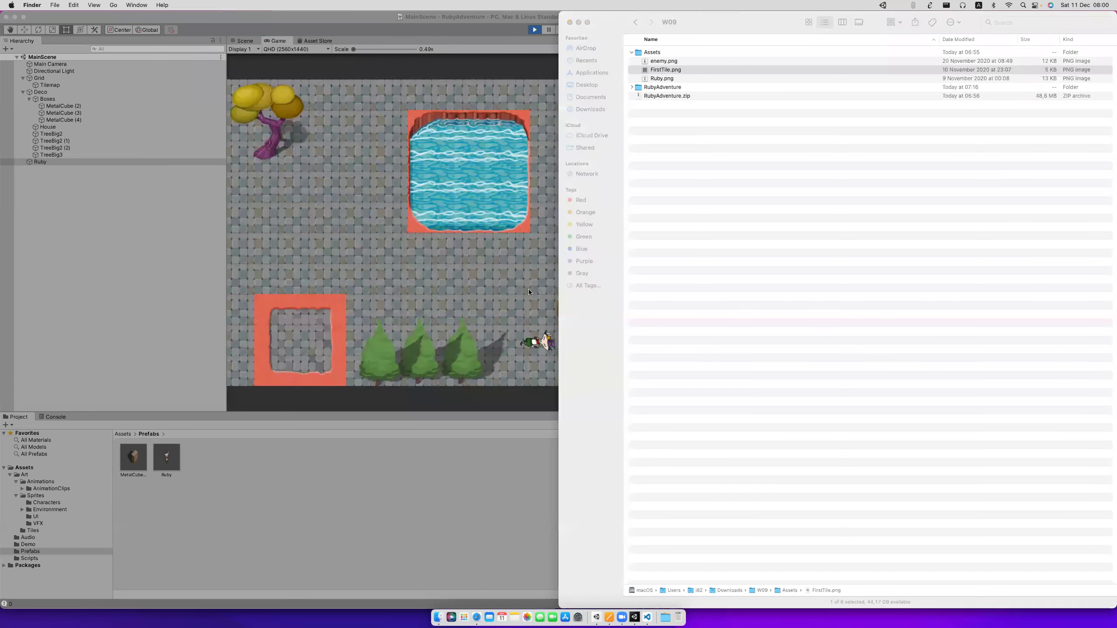
# Select FirstTile.png in Finder, then switch back to Unity's running Game view.
pyautogui.click(529, 289)
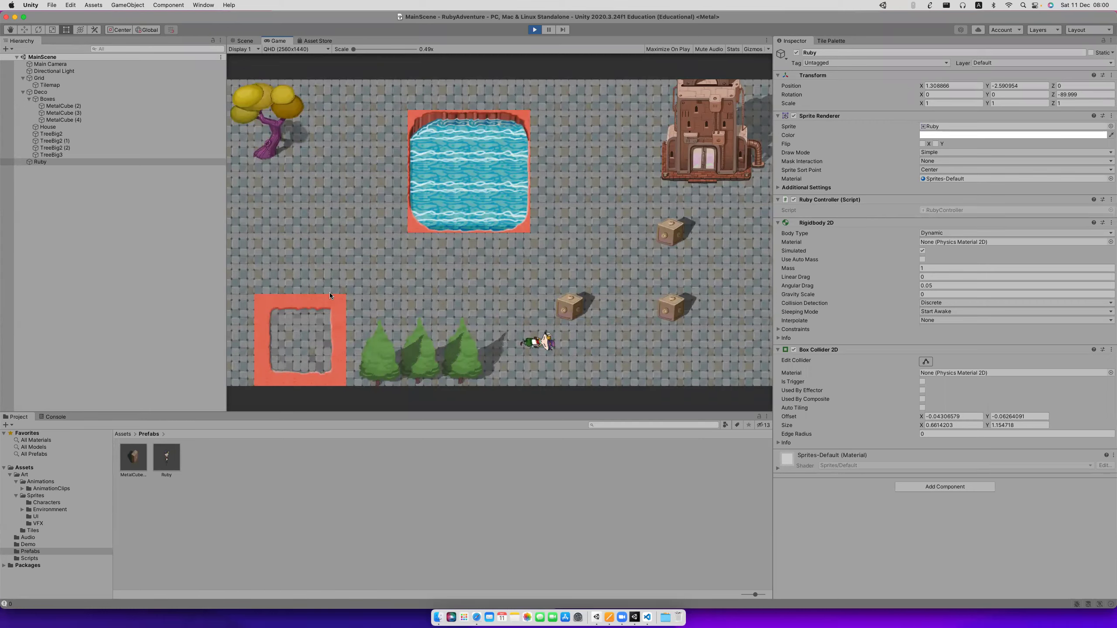
pyautogui.press('super+Tab')
pyautogui.press('super+Tab')
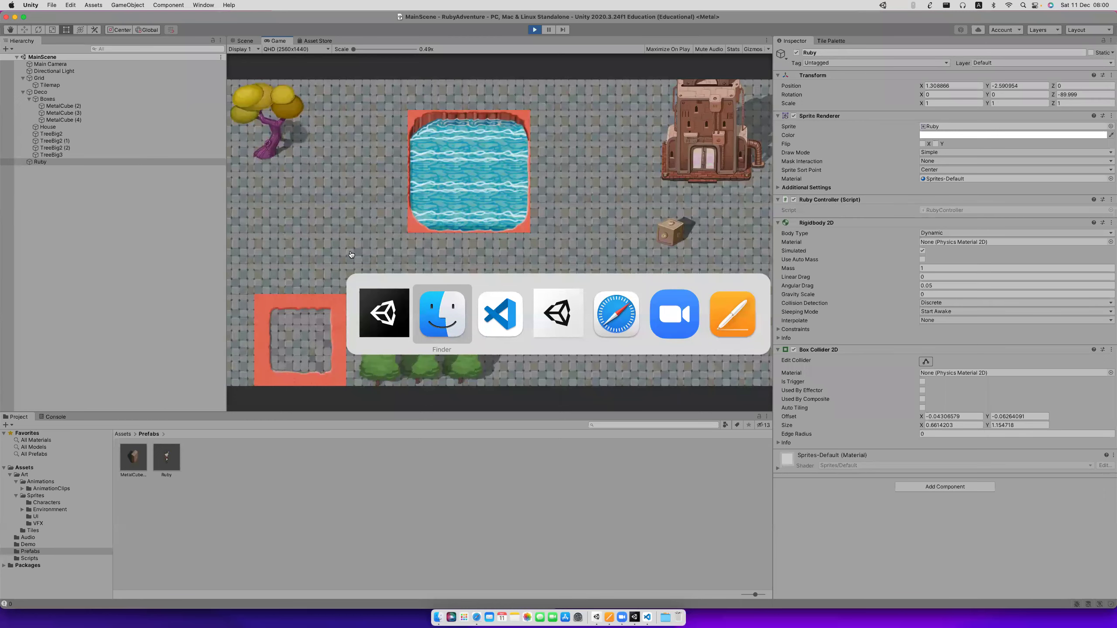
# Add a '//Rigibody property' comment and a private Rigidbody2D rb2d field inside the class.
pyautogui.press('Escape')
pyautogui.press('super+Tab')
pyautogui.press('super+Tab')
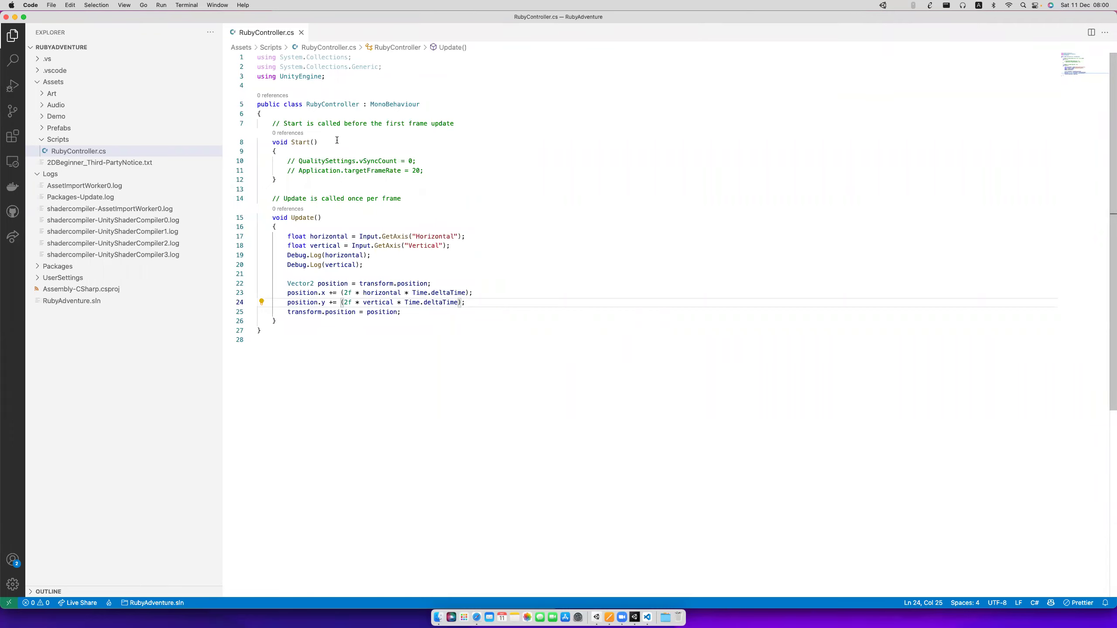
pyautogui.click(324, 115)
pyautogui.press('Return')
pyautogui.write('//')
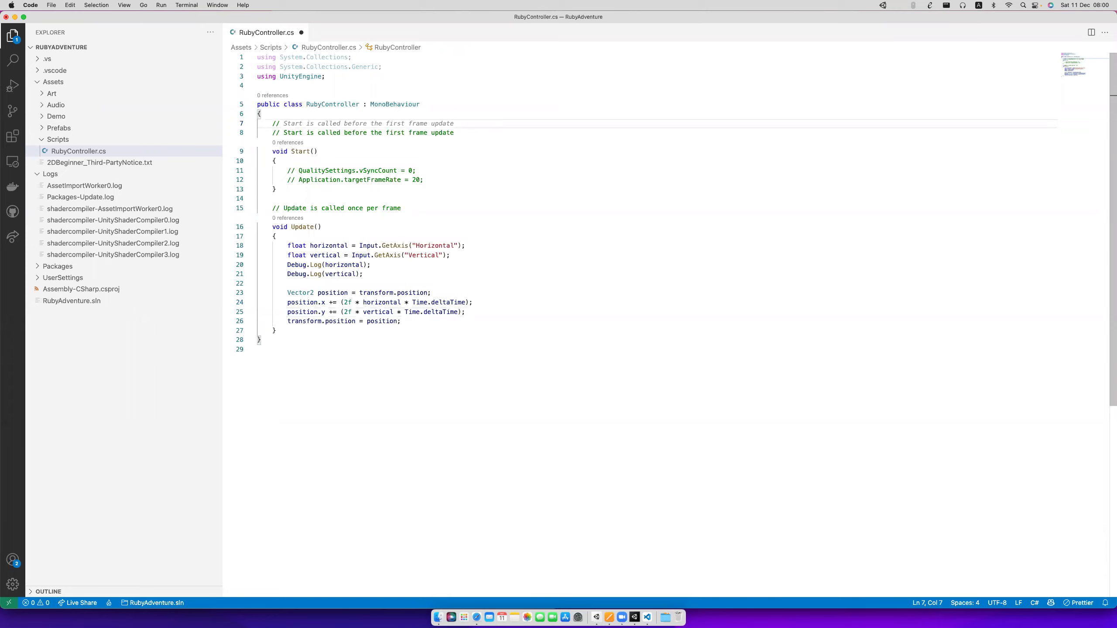
pyautogui.write('Rigi')
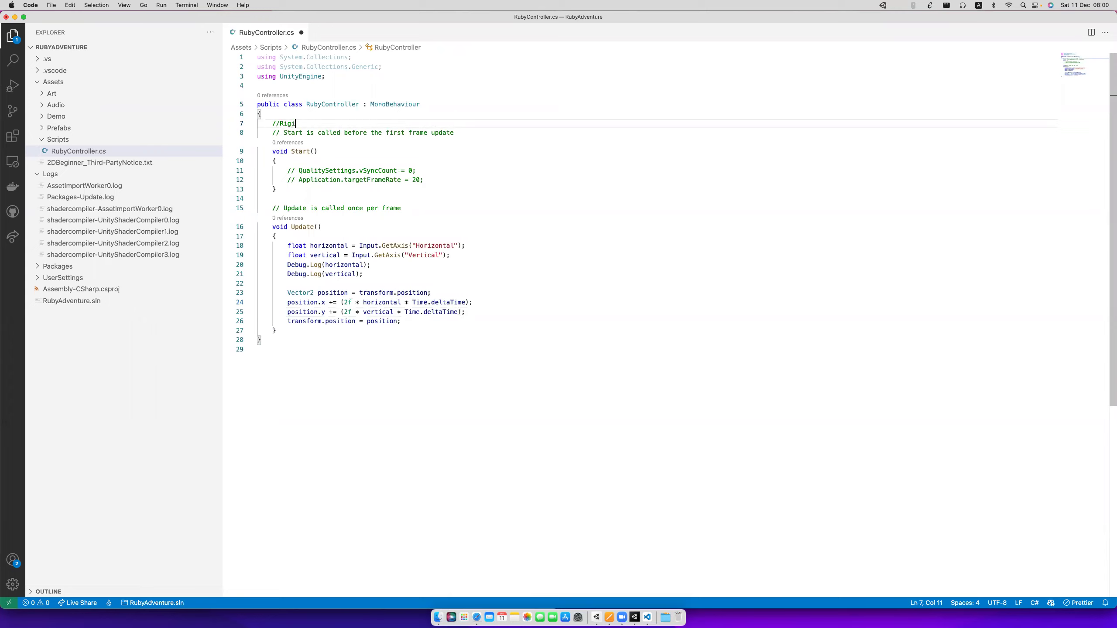
pyautogui.write('body property')
pyautogui.press('Return')
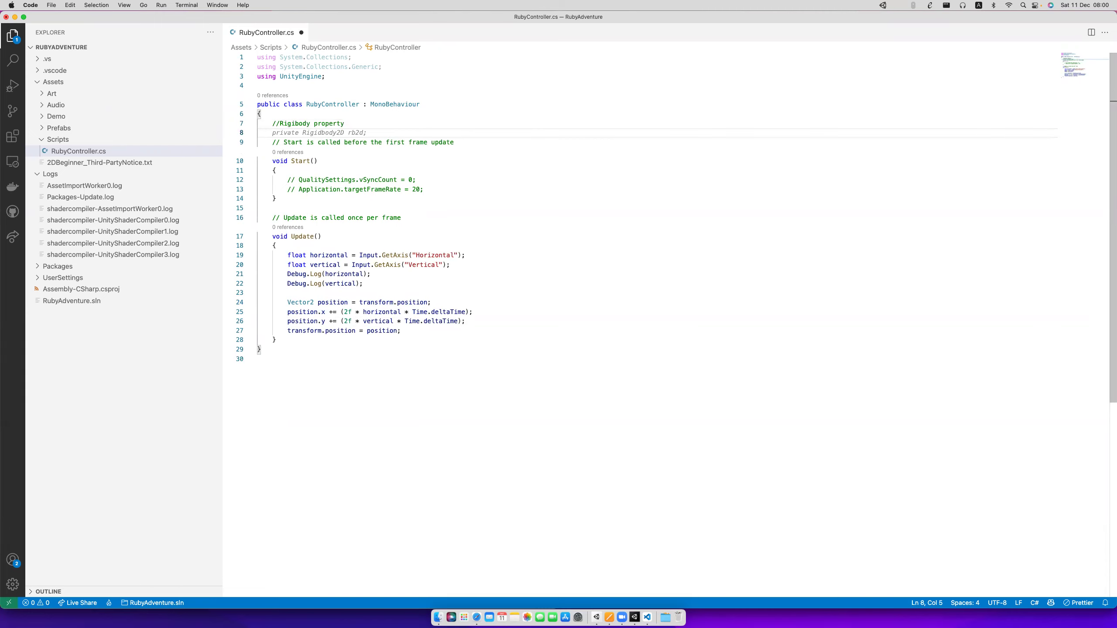
pyautogui.press('Tab')
pyautogui.press('cmd+s')
# Add a blank line after the rb2d field and select the horizontal and vertical input lines in Update.
pyautogui.doubleClick(351, 142)
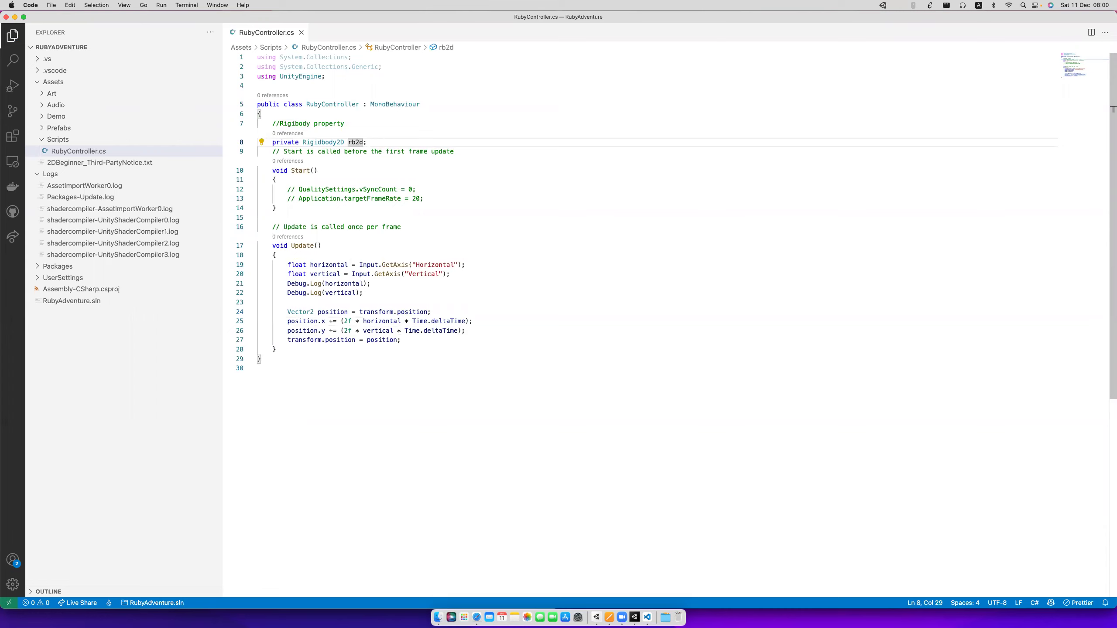
pyautogui.click(377, 142)
pyautogui.press('Return')
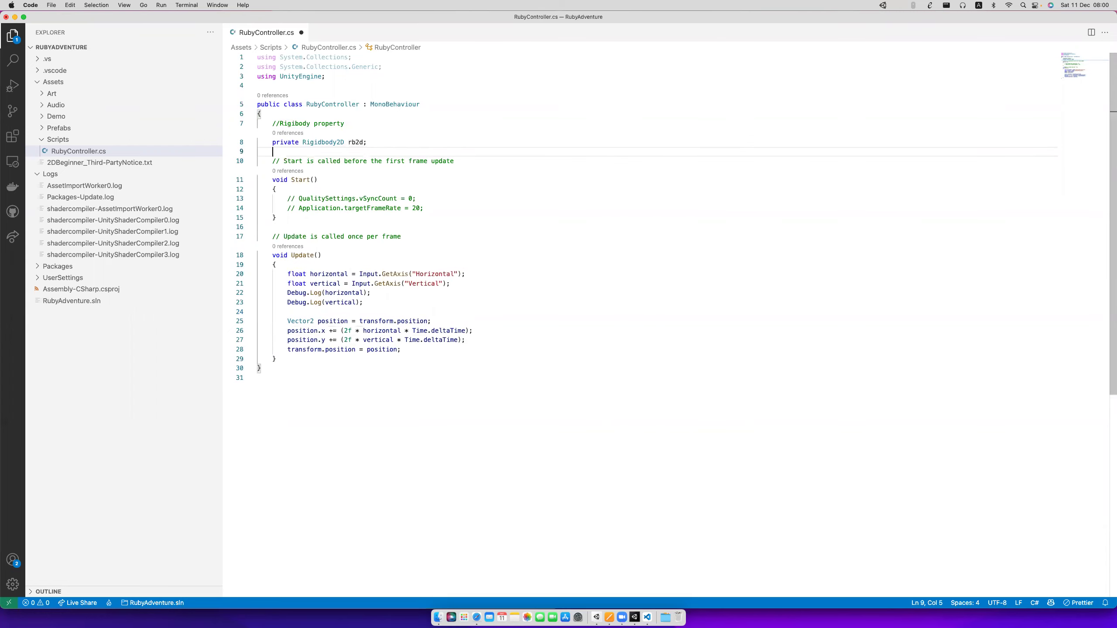
pyautogui.moveTo(470, 283); pyautogui.dragTo(283, 274)
pyautogui.press('super+c')
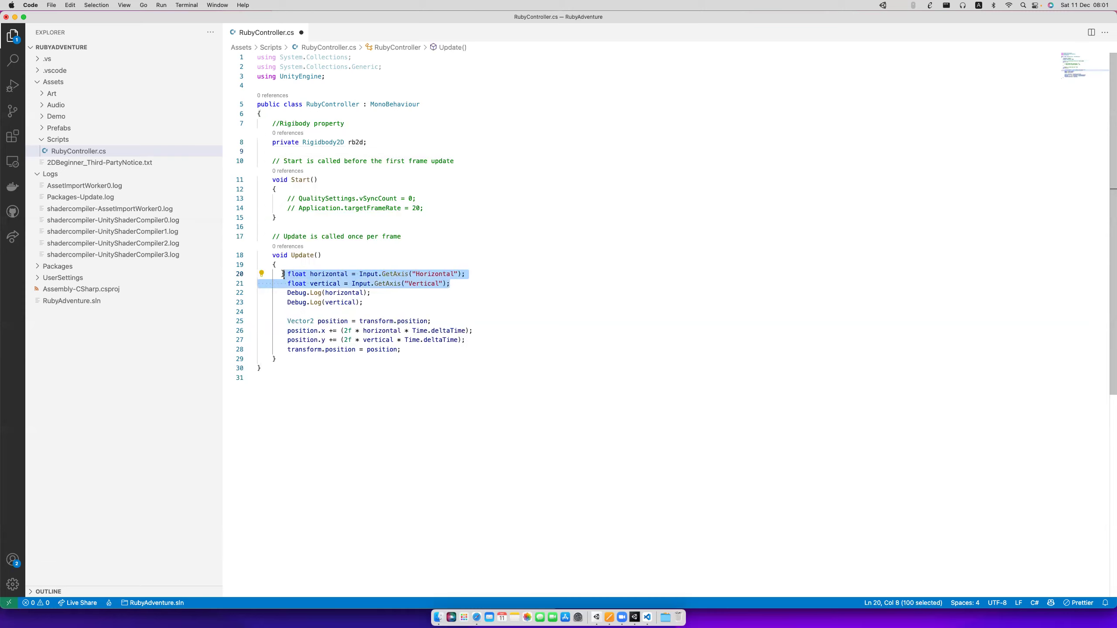
# Paste horizontal and vertical as class fields below rb2d, stripping their input initialisers.
pyautogui.click(383, 143)
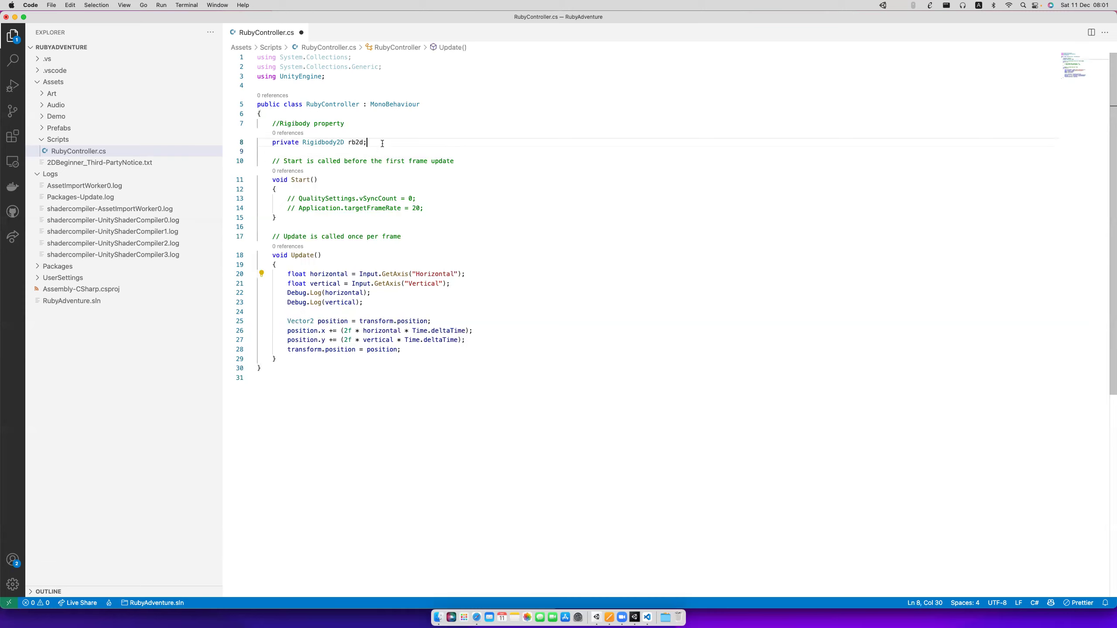
pyautogui.press('Return')
pyautogui.press('super+v')
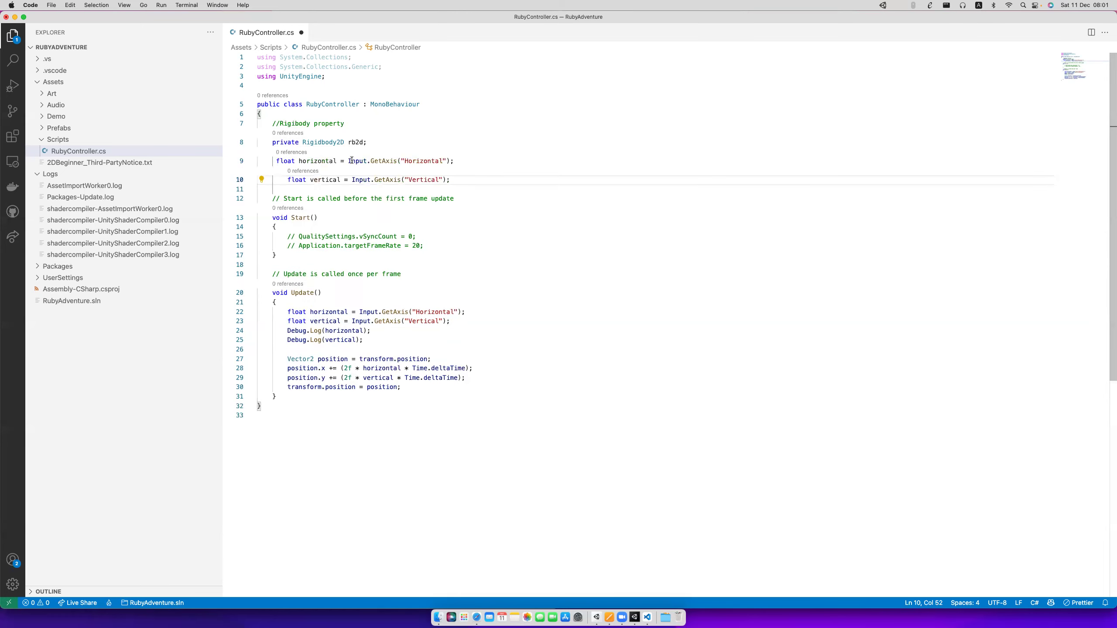
pyautogui.click(340, 161)
pyautogui.press('shift+super+Right')
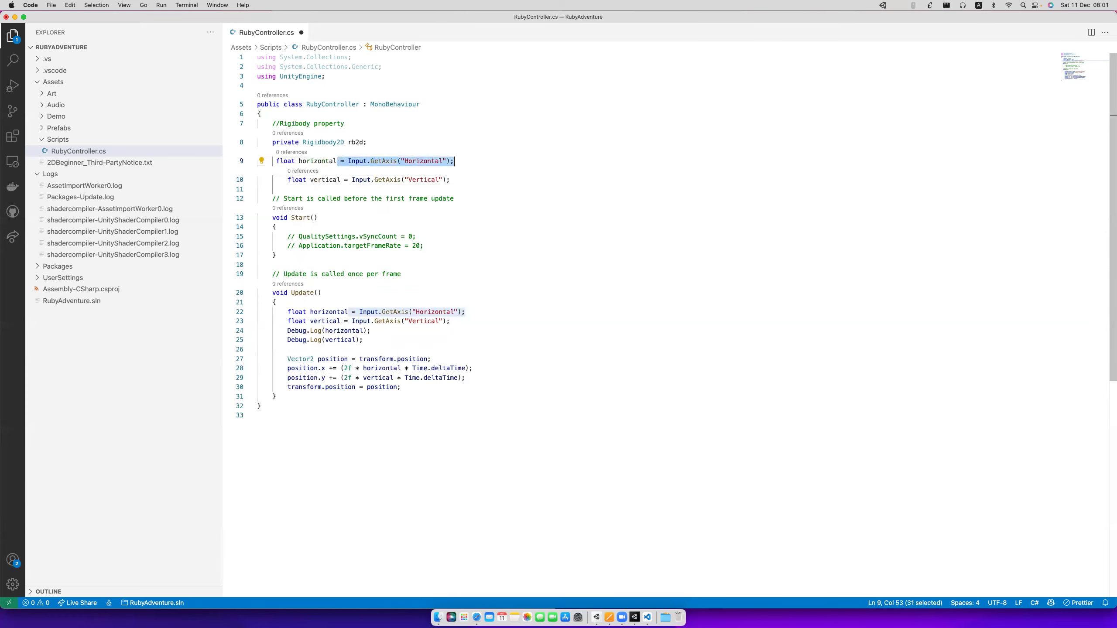
pyautogui.write(';')
pyautogui.press('Down')
pyautogui.press('shift+super+Right')
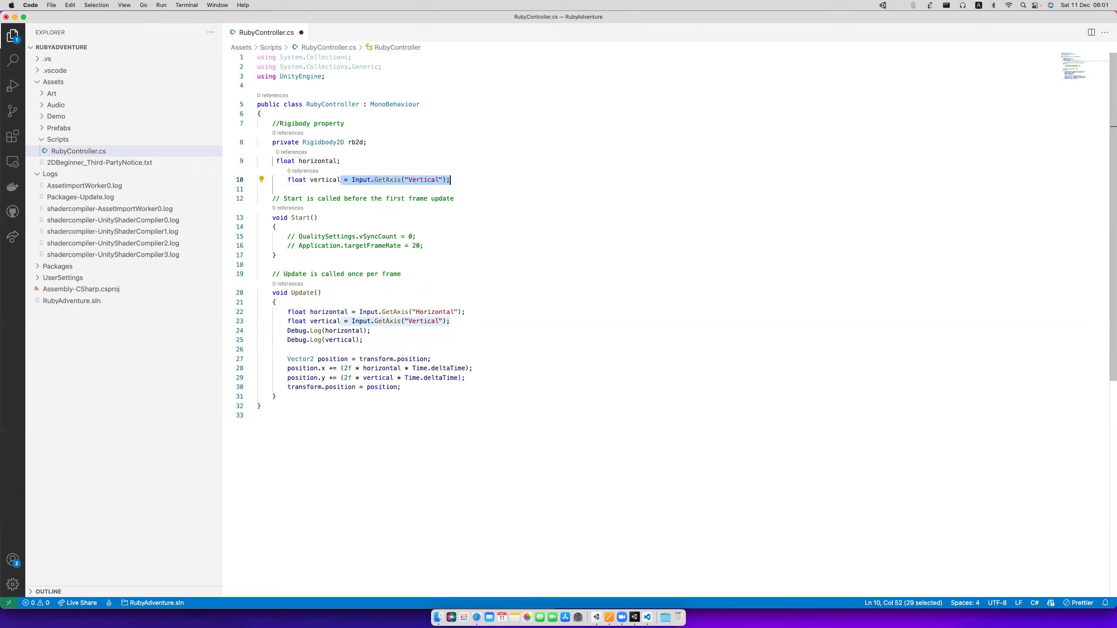
pyautogui.write(';')
pyautogui.press('super+s')
# Remove the float type from the horizontal and vertical assignments in Update and save.
pyautogui.click(346, 314)
pyautogui.hotkey('alt', 'Left')
pyautogui.hotkey('alt', 'BackSpace')
pyautogui.press('Down')
pyautogui.hotkey('shift', 'Right')
pyautogui.hotkey('shift', 'Right')
pyautogui.hotkey('shift', 'Right')
pyautogui.hotkey('shift', 'Right')
pyautogui.hotkey('shift', 'Right')
pyautogui.hotkey('shift', 'Right')
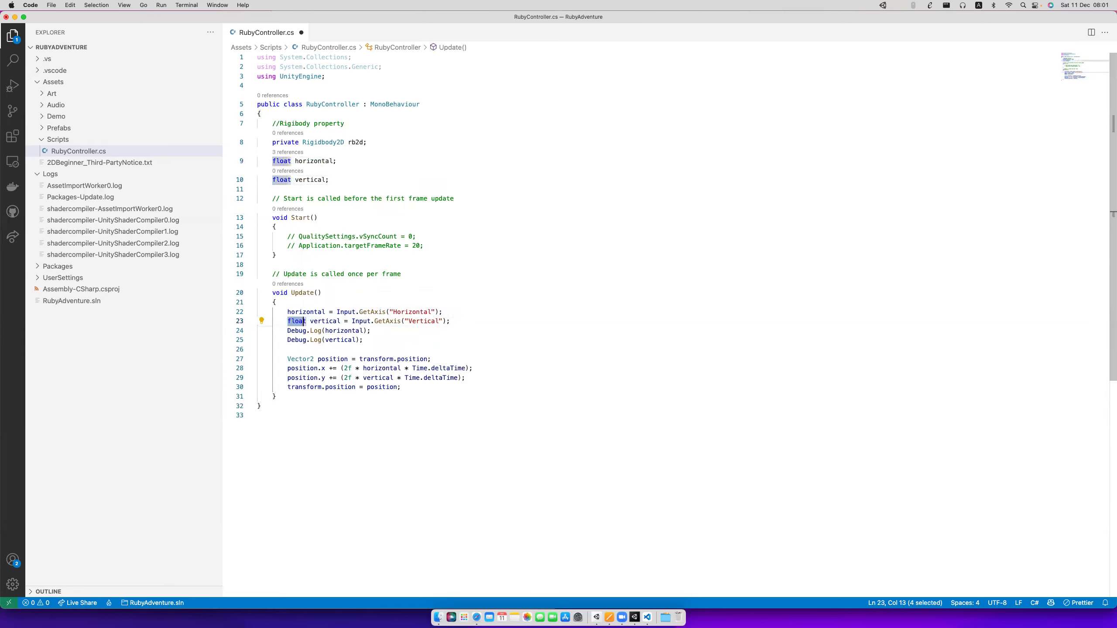
pyautogui.press('BackSpace')
pyautogui.press('super+s')
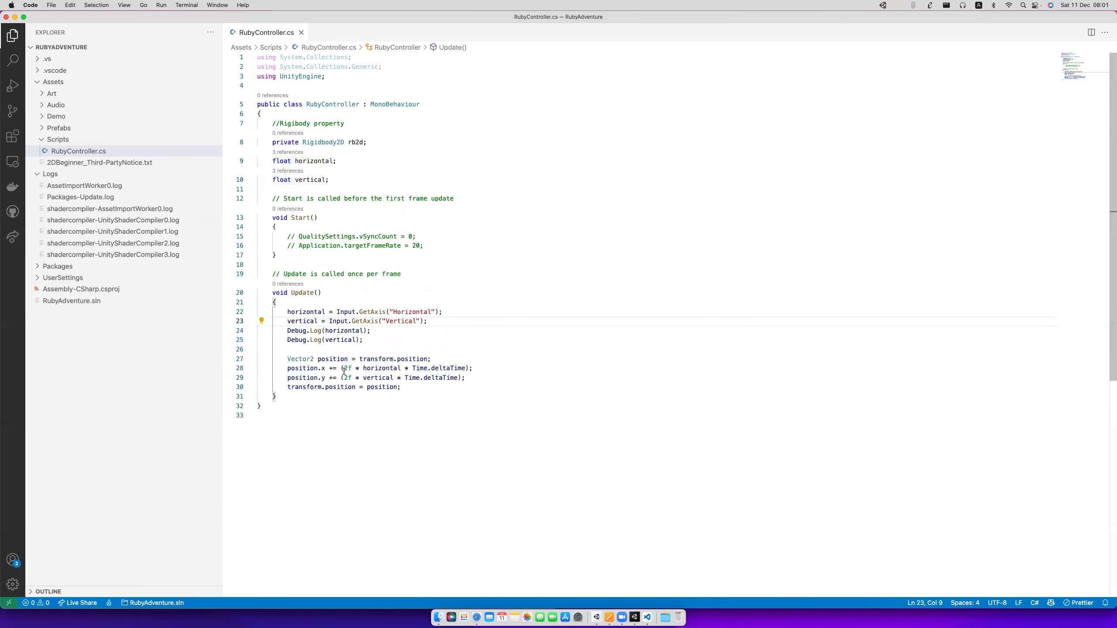
# Add 'rb2d = GetComponent<Rigidbody2D>();' inside Start and save.
pyautogui.click(360, 246)
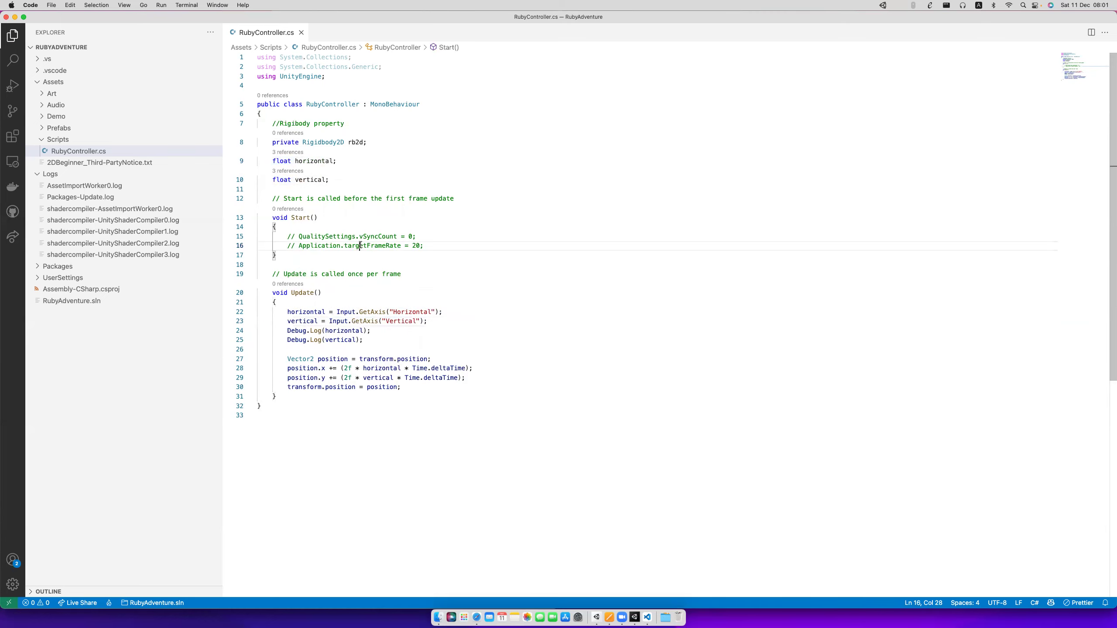
pyautogui.press('Return')
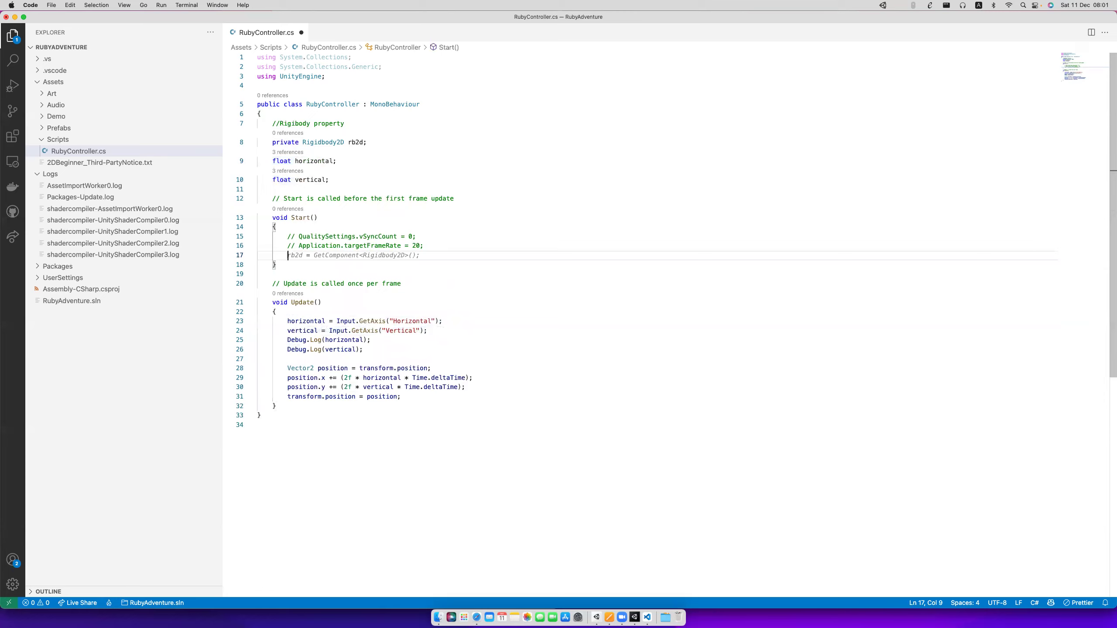
pyautogui.write('rb2d')
pyautogui.press('Tab')
pyautogui.press('super+s')
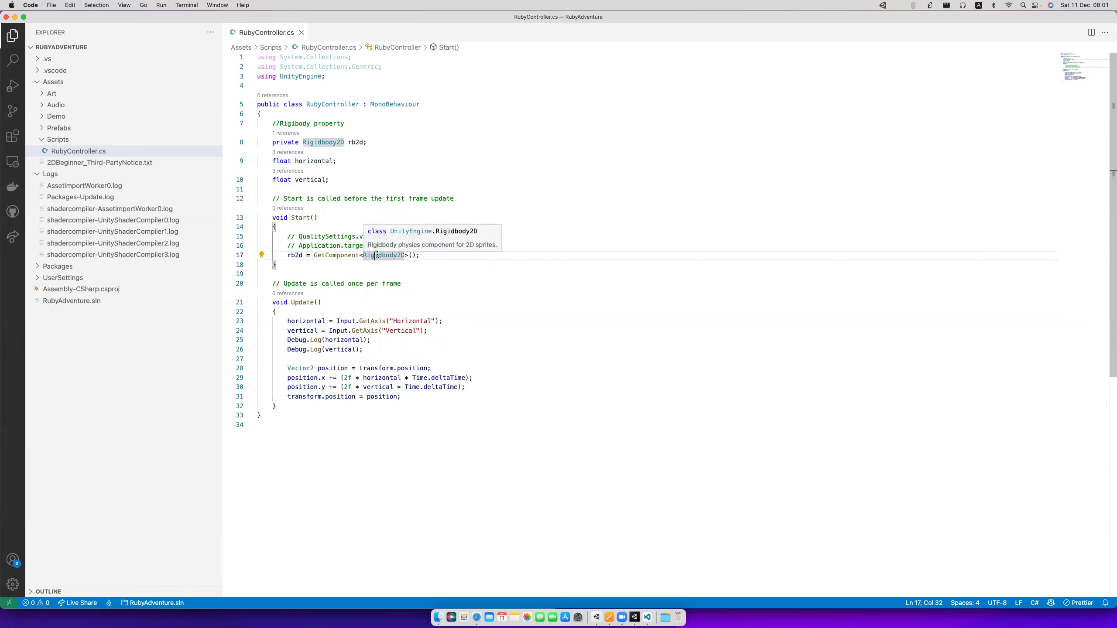
pyautogui.moveTo(391, 255)
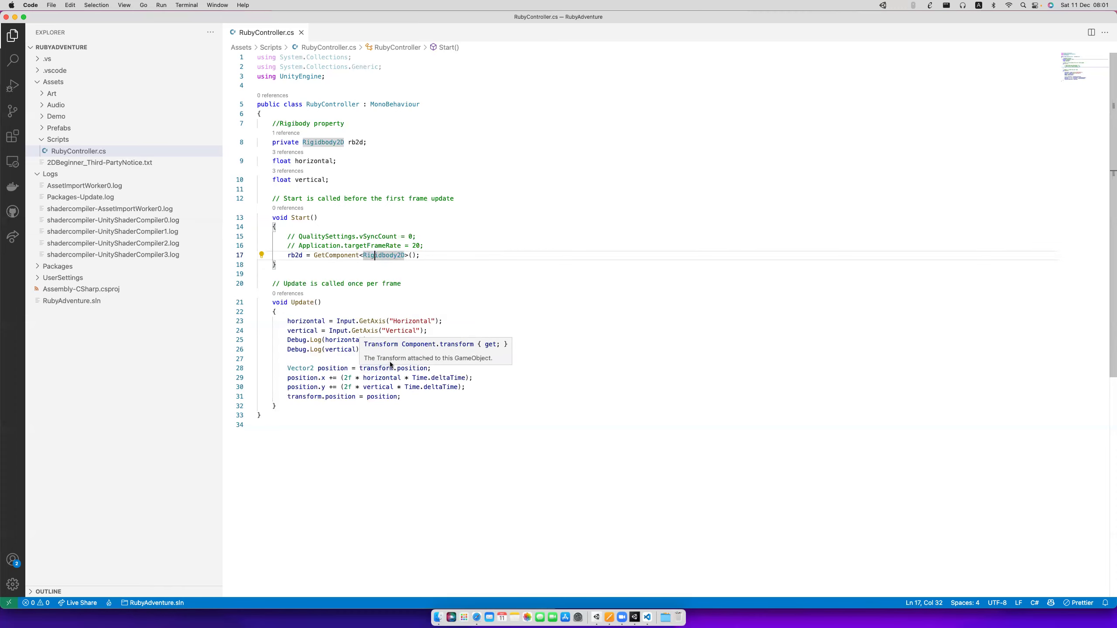
pyautogui.scroll(-3, 334, 290)
# Delete the two Debug.Log lines and cut the position-update block out of Update.
pyautogui.click(289, 268)
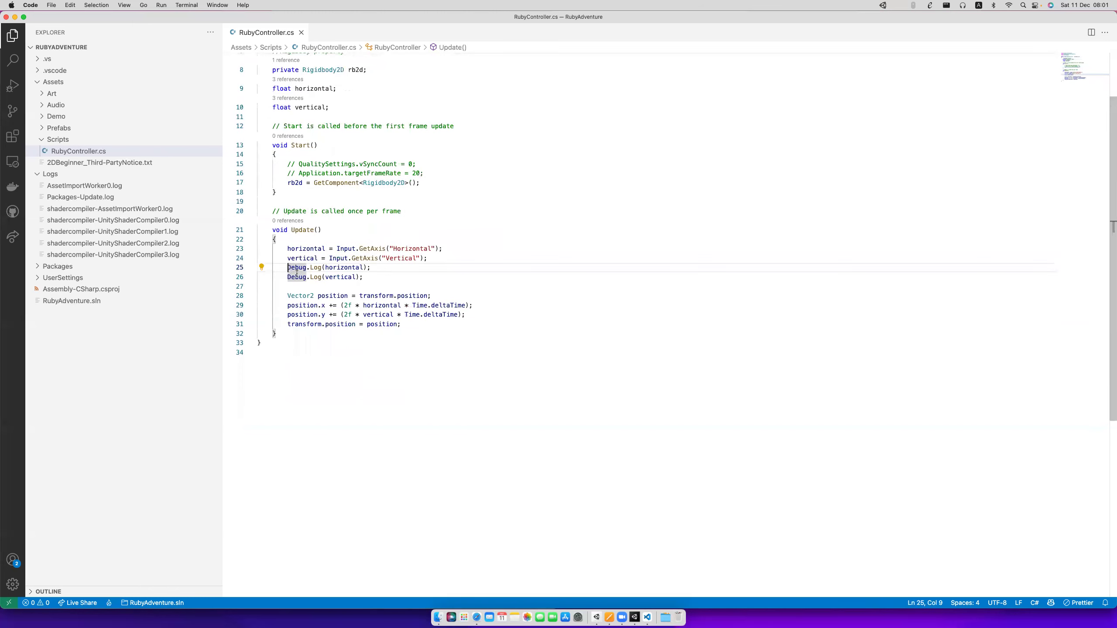
pyautogui.hotkey('shift', 'Down')
pyautogui.hotkey('shift', 'Down')
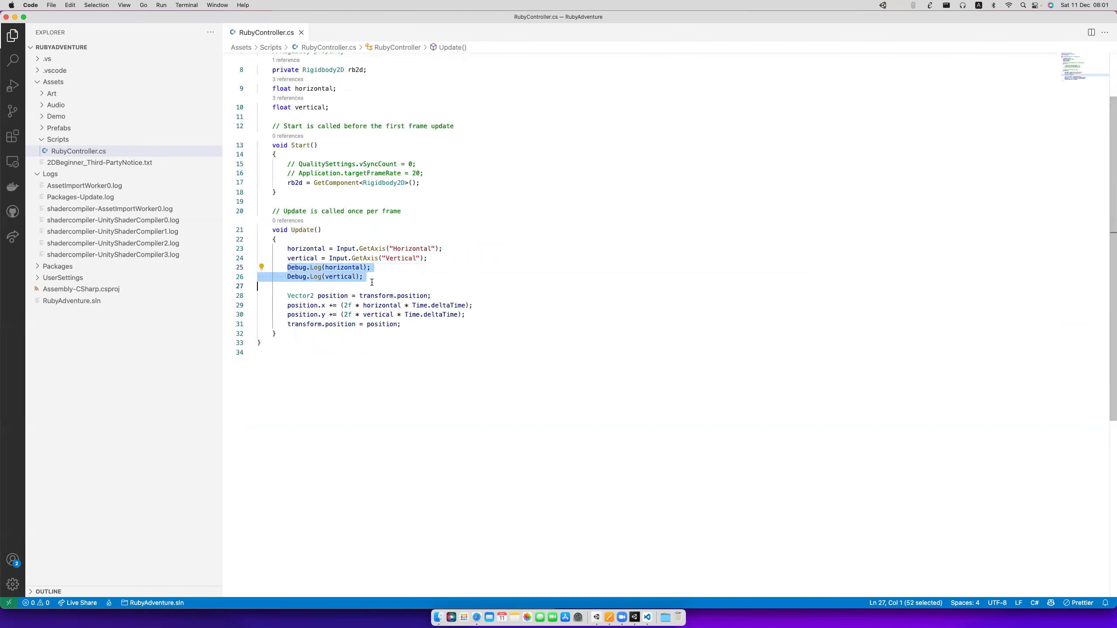
pyautogui.press('BackSpace')
pyautogui.press('BackSpace')
pyautogui.press('BackSpace')
pyautogui.press('BackSpace')
pyautogui.press('Return')
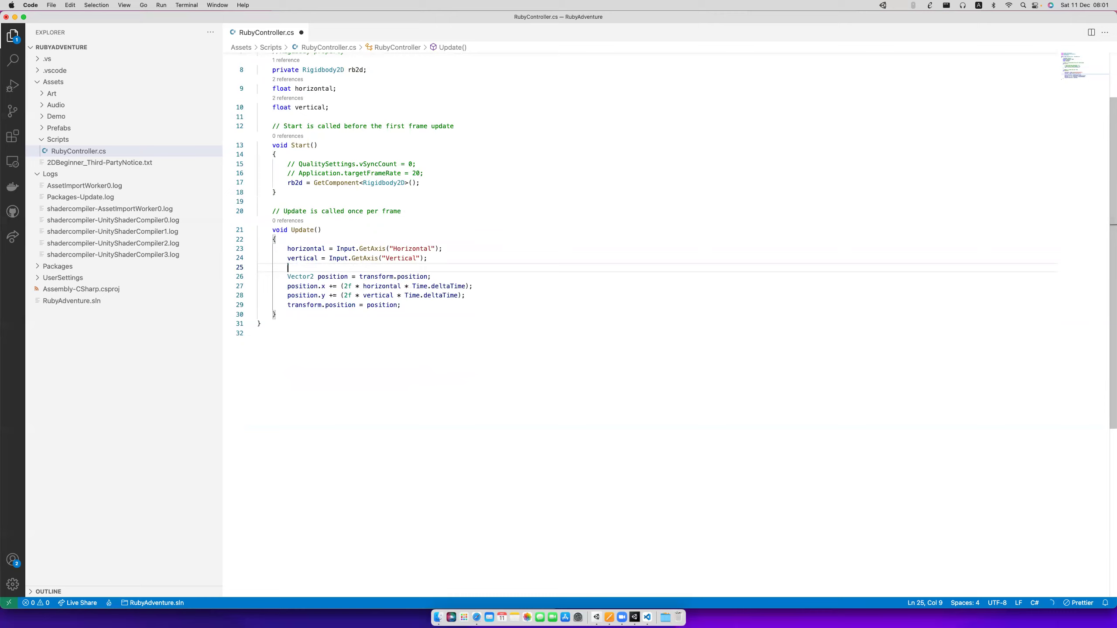
pyautogui.moveTo(286, 278); pyautogui.dragTo(409, 305)
pyautogui.press('super+c')
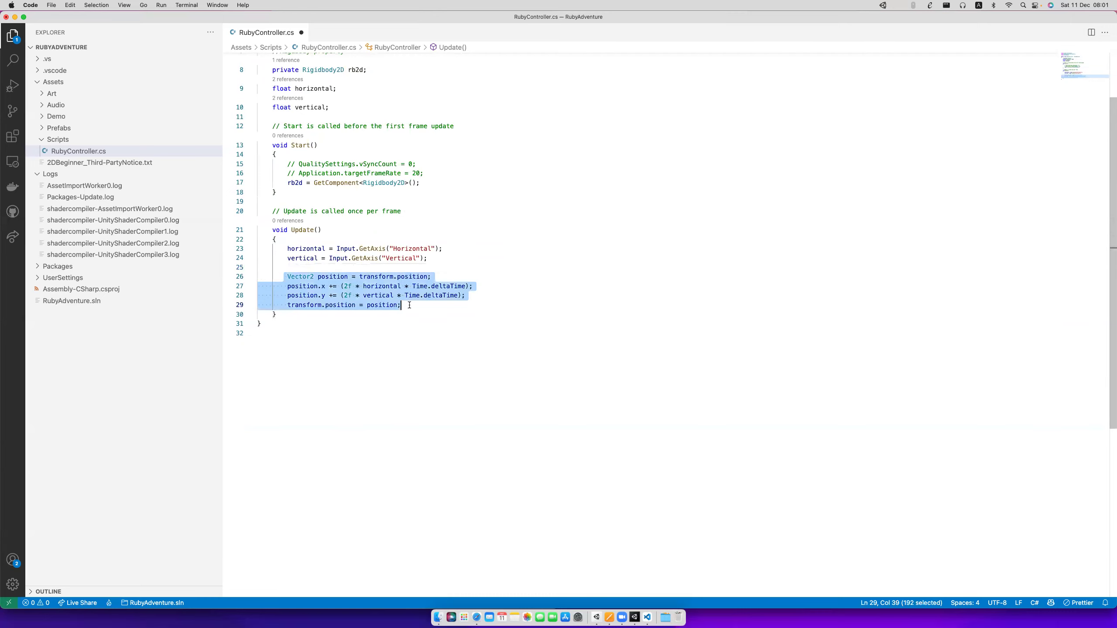
pyautogui.press('BackSpace')
pyautogui.press('BackSpace')
pyautogui.press('BackSpace')
pyautogui.press('BackSpace')
pyautogui.press('BackSpace')
pyautogui.press('super+s')
# Add a void FixedUpdate method below Update and save.
pyautogui.click(299, 267)
pyautogui.press('Return')
pyautogui.press('Return')
pyautogui.write('fi')
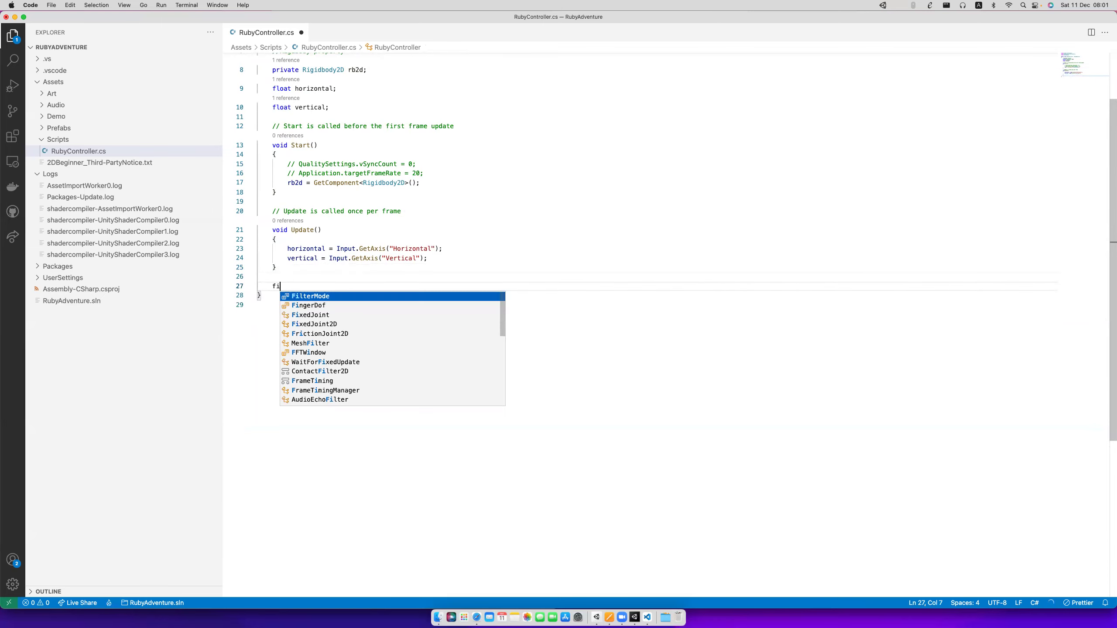
pyautogui.write('xed')
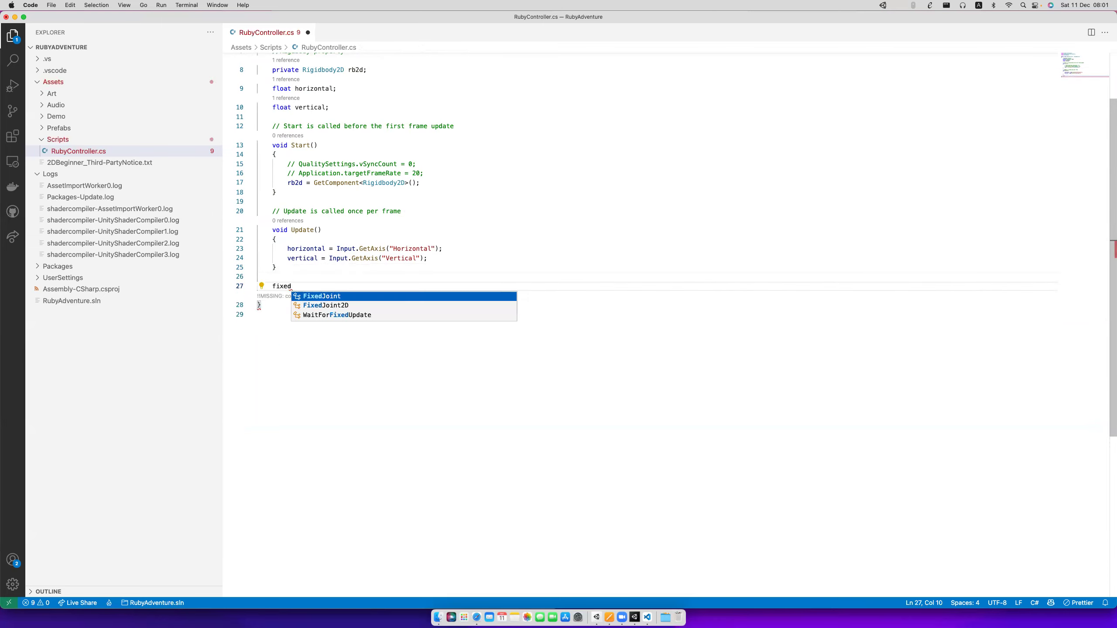
pyautogui.hotkey('alt', 'shift', 'Left')
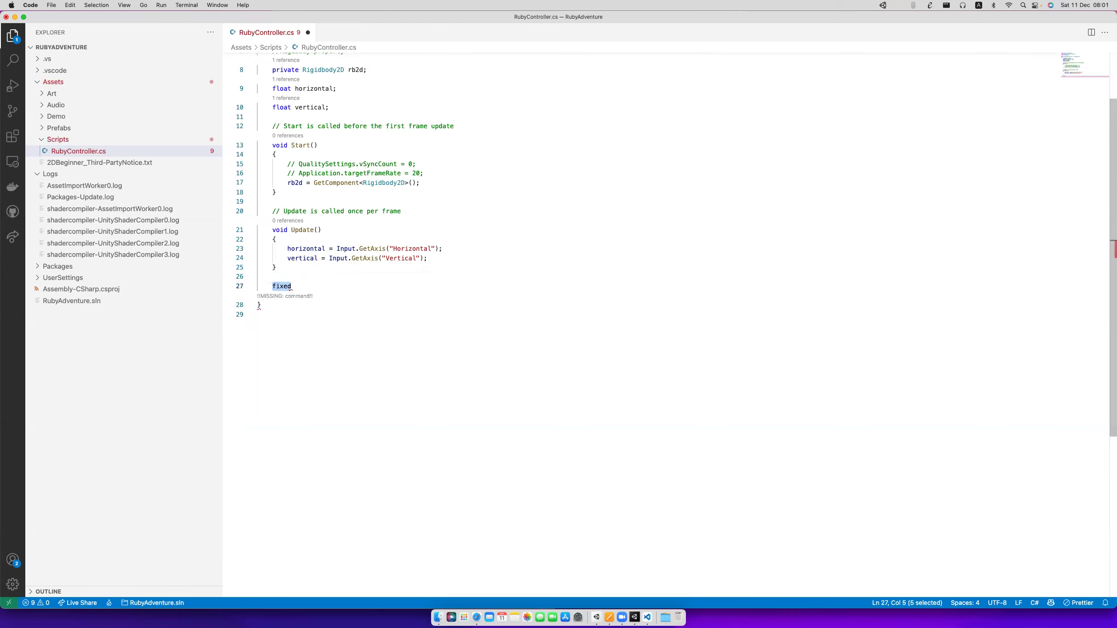
pyautogui.write('void')
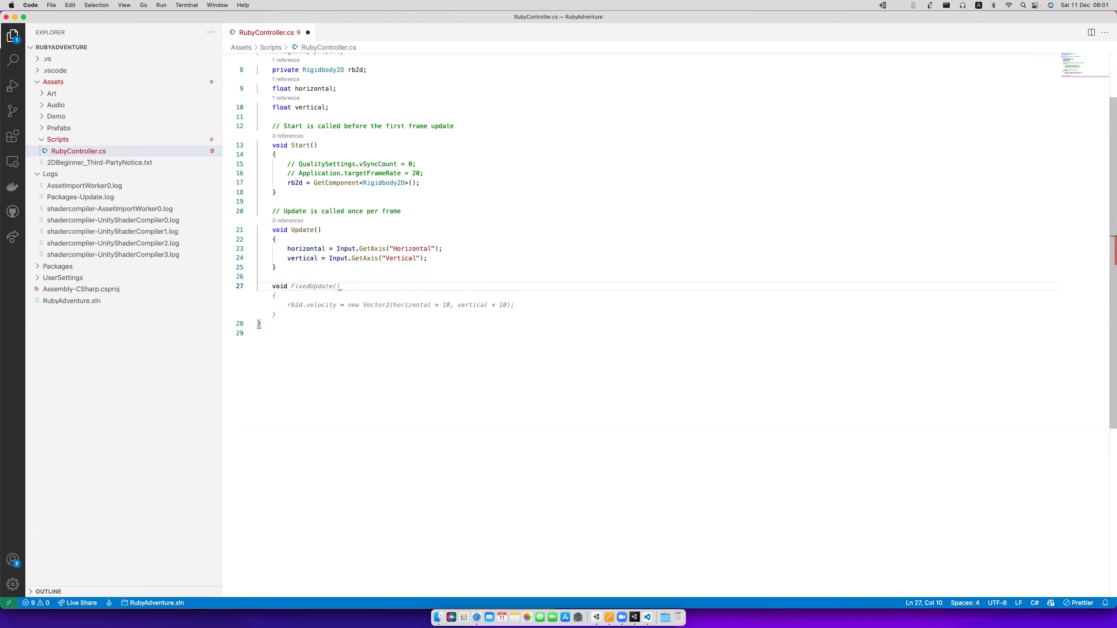
pyautogui.press('Tab')
pyautogui.press('super+s')
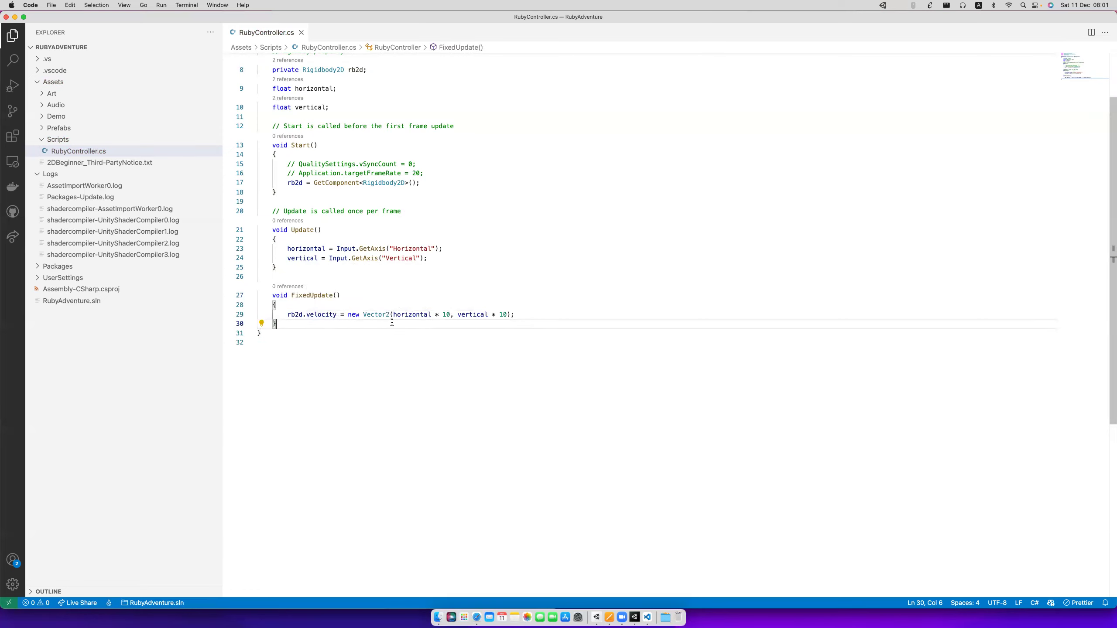
# Paste the position block into FixedUpdate, replacing transform.position with rb2d.MovePosition(position);.
pyautogui.click(514, 314)
pyautogui.hotkey('shift', 'Home')
pyautogui.press('super+v')
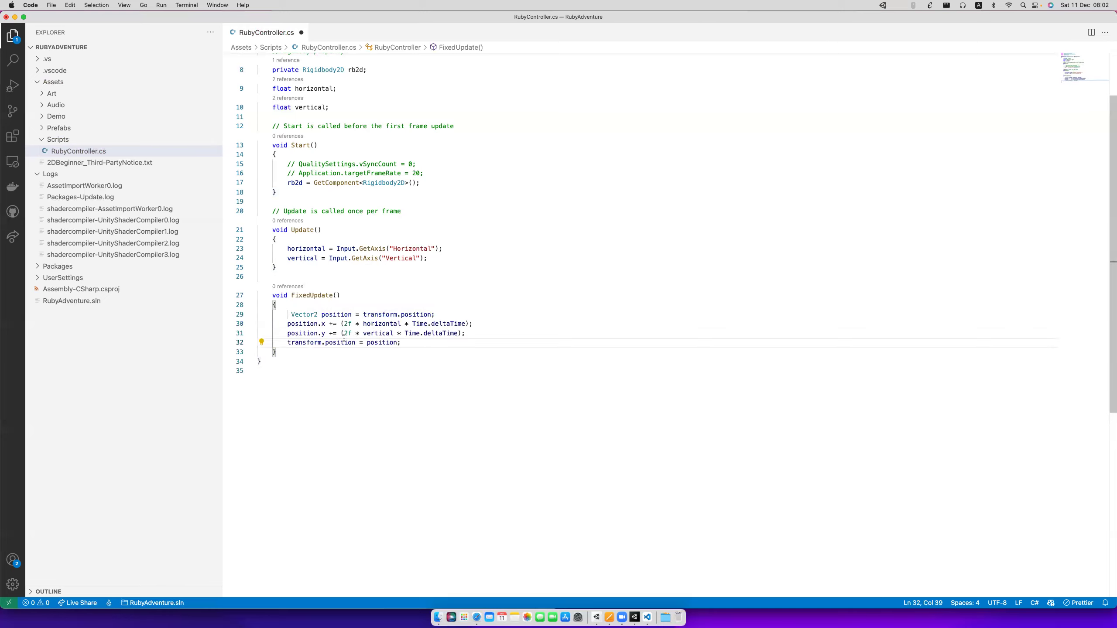
pyautogui.click(292, 315)
pyautogui.press('super+s')
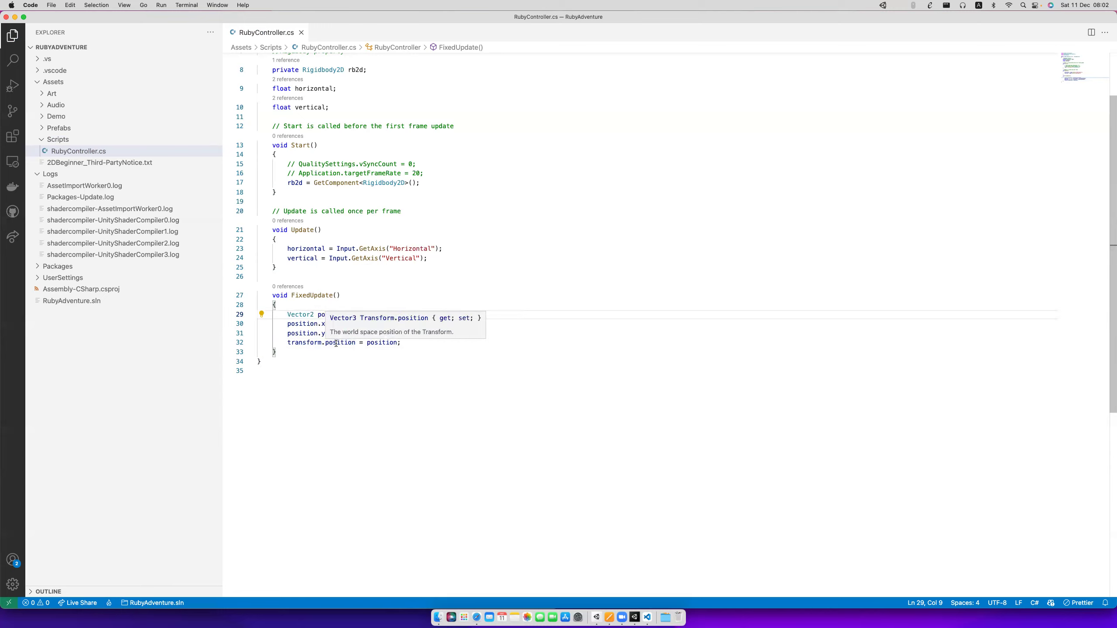
pyautogui.click(410, 345)
pyautogui.press('super+shift+Left')
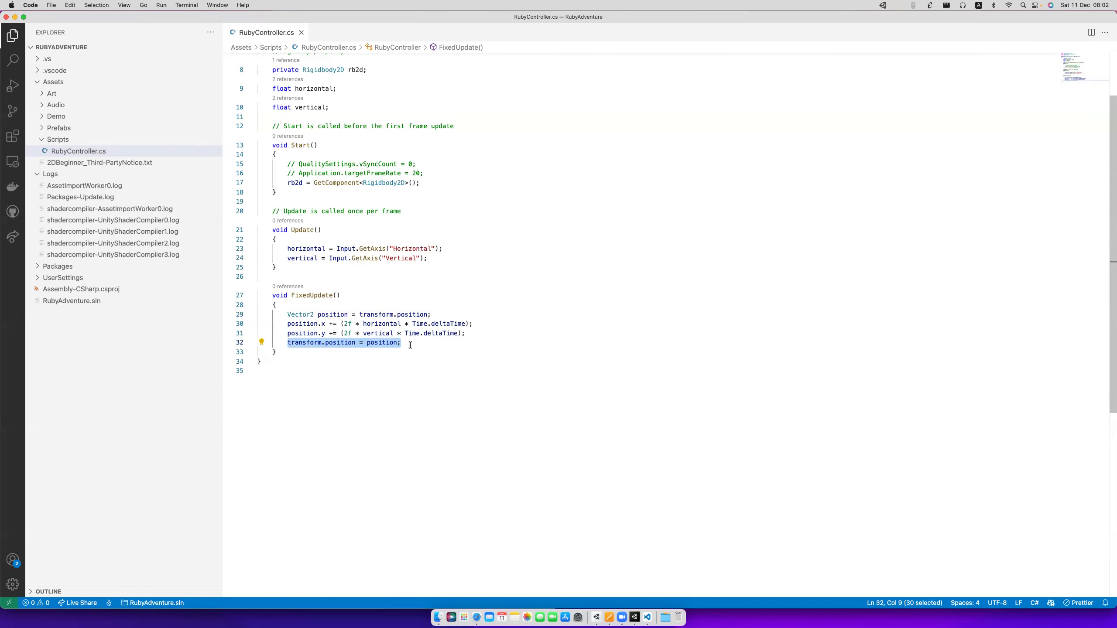
pyautogui.write('rb2d.MovePosition(position);')
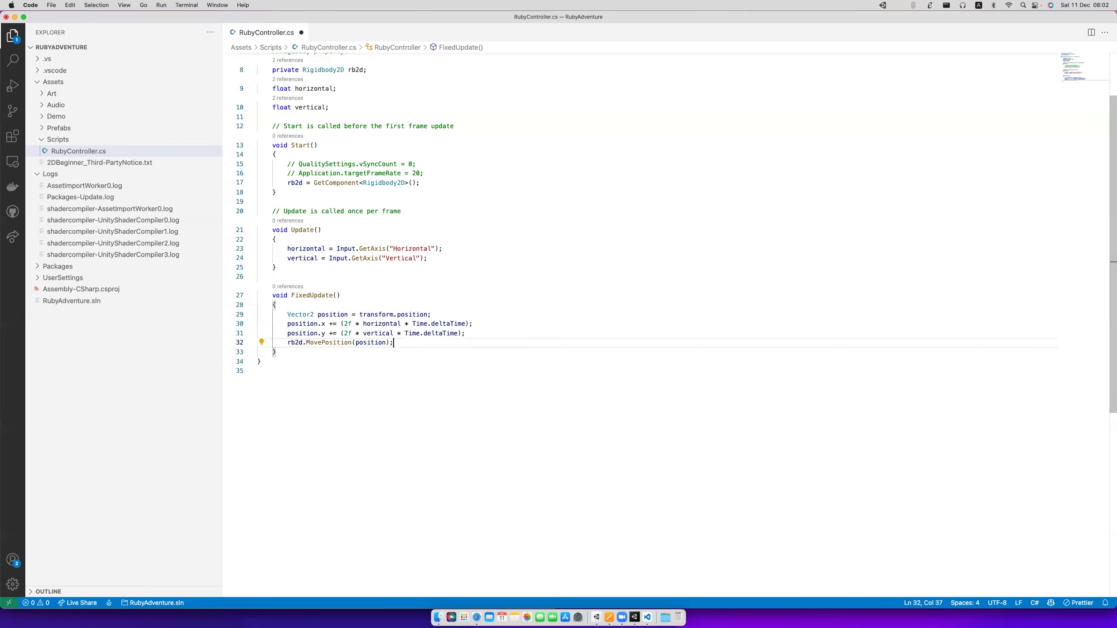
pyautogui.press('super+s')
pyautogui.press('super+Tab')
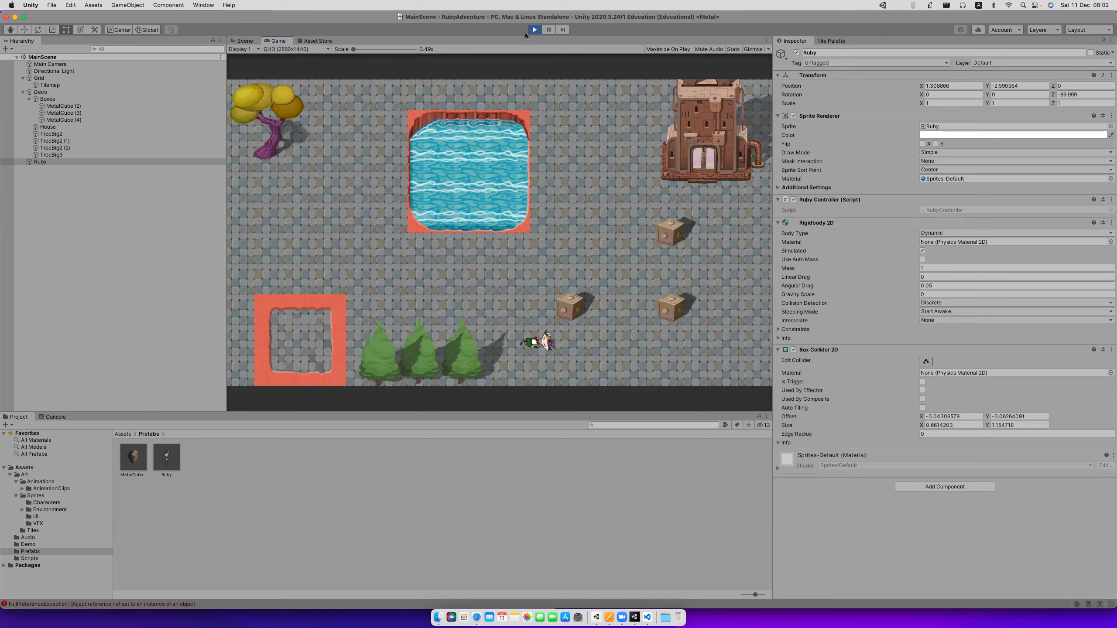
# Restart Play mode and walk Ruby down and right into a crate, then select Ruby.
pyautogui.click(534, 30)
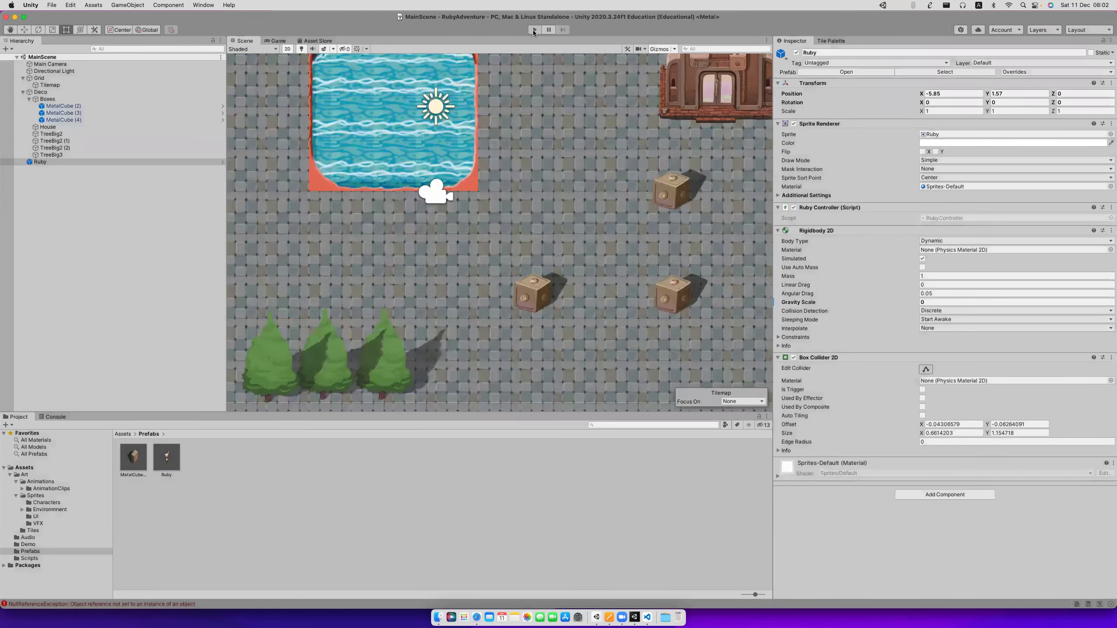
pyautogui.click(534, 32)
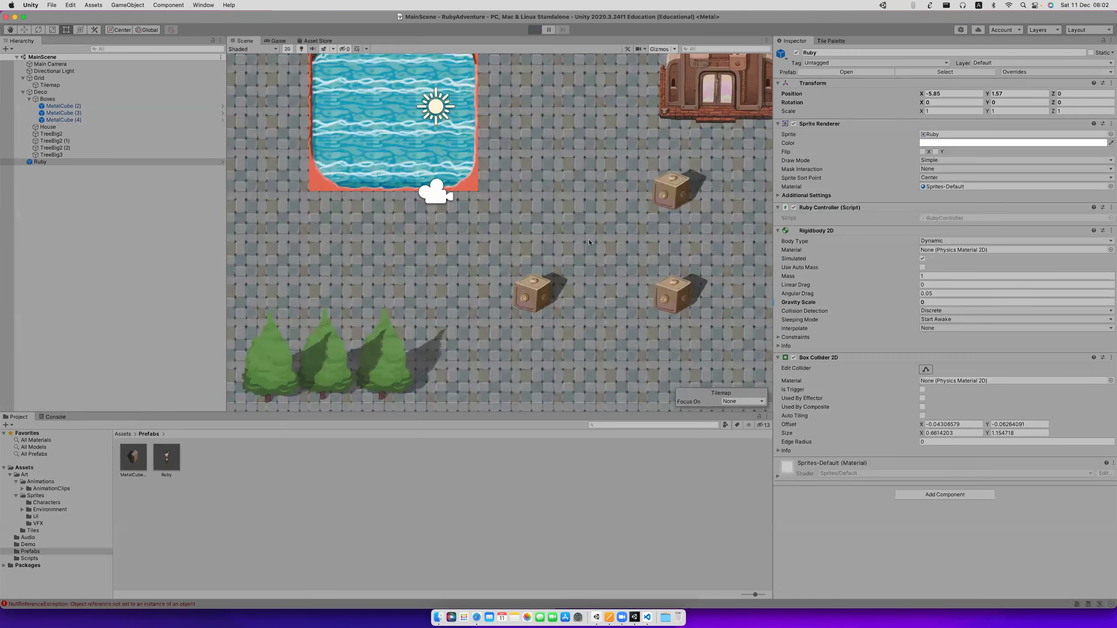
pyautogui.press('Down')
pyautogui.press('Right')
pyautogui.press('Right')
pyautogui.press('Down')
pyautogui.press('Right')
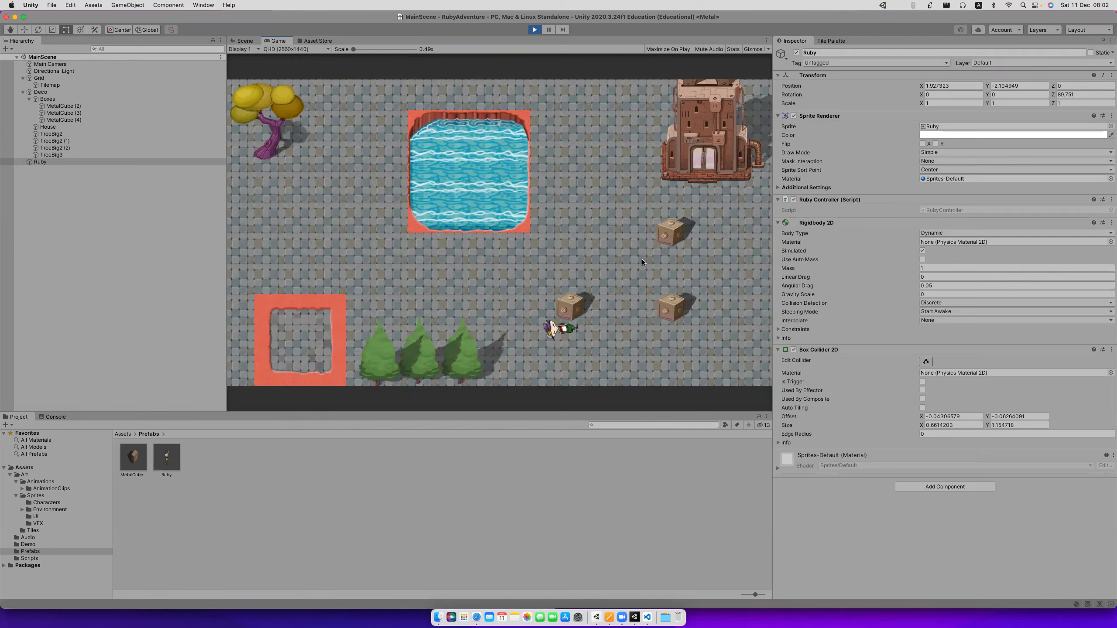
pyautogui.click(57, 161)
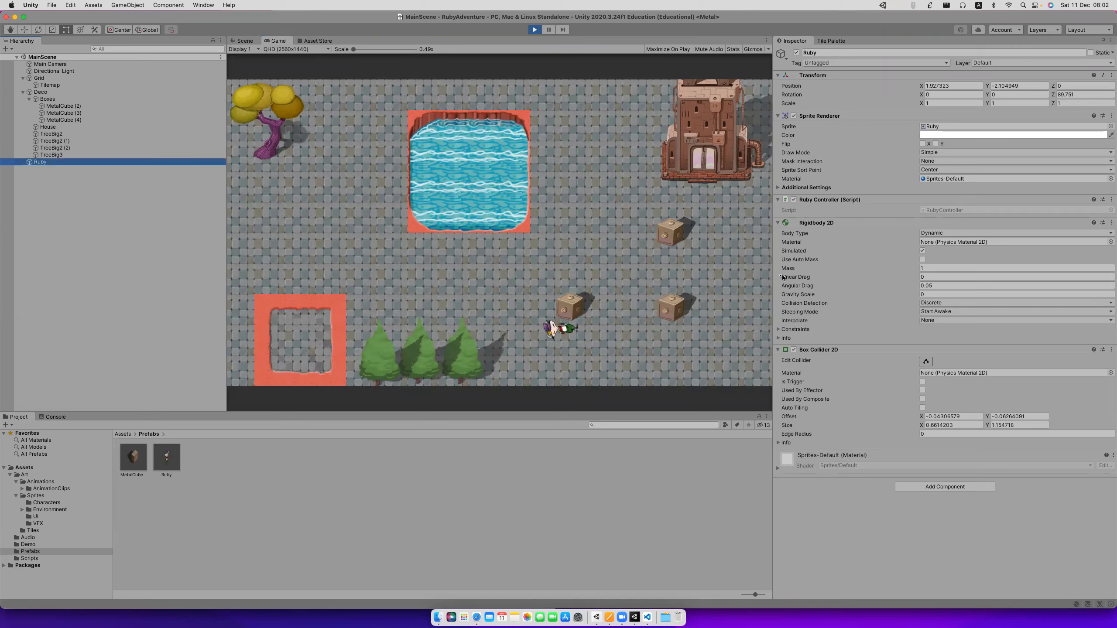
# Tick Freeze Rotation Z on Ruby's Rigidbody 2D and Apply All overrides to her prefab.
pyautogui.click(24, 92)
pyautogui.click(22, 92)
pyautogui.click(23, 78)
pyautogui.click(40, 92)
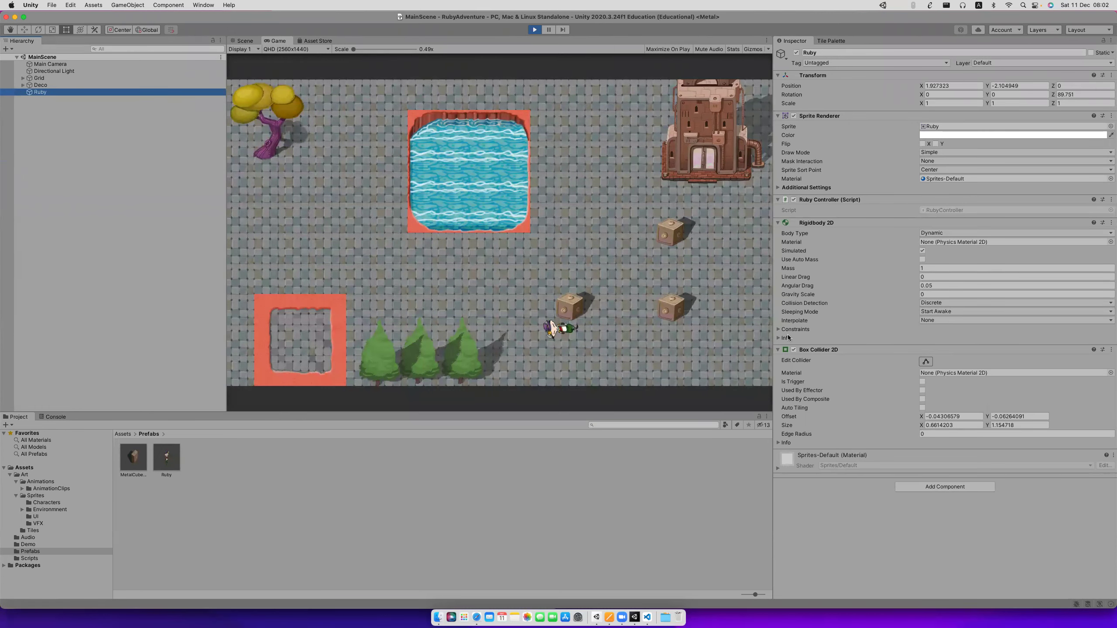
pyautogui.click(778, 328)
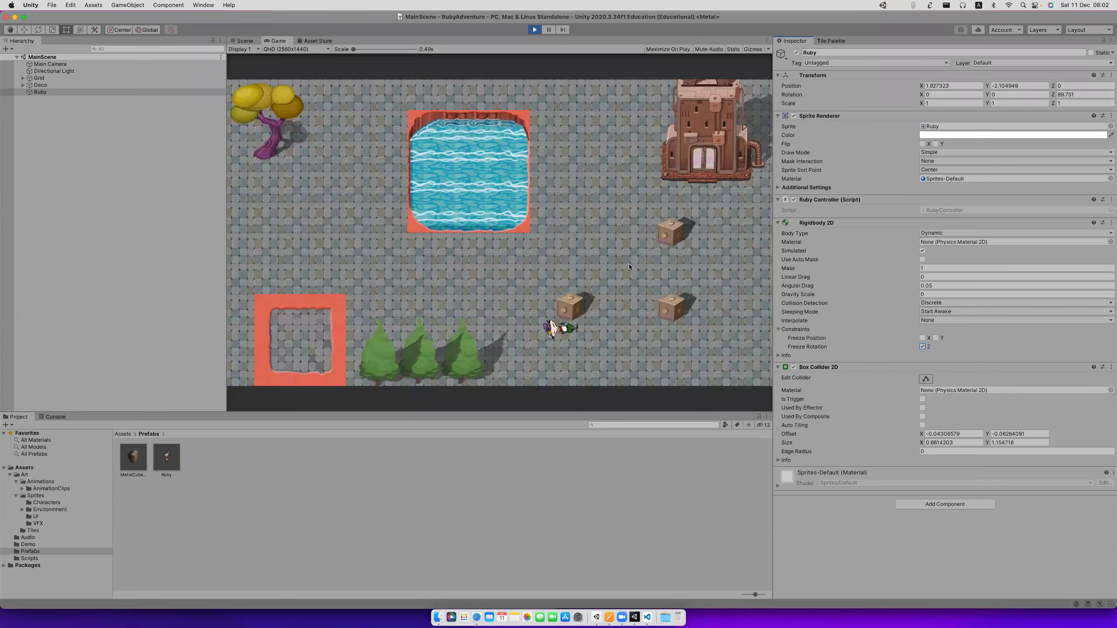
pyautogui.click(535, 30)
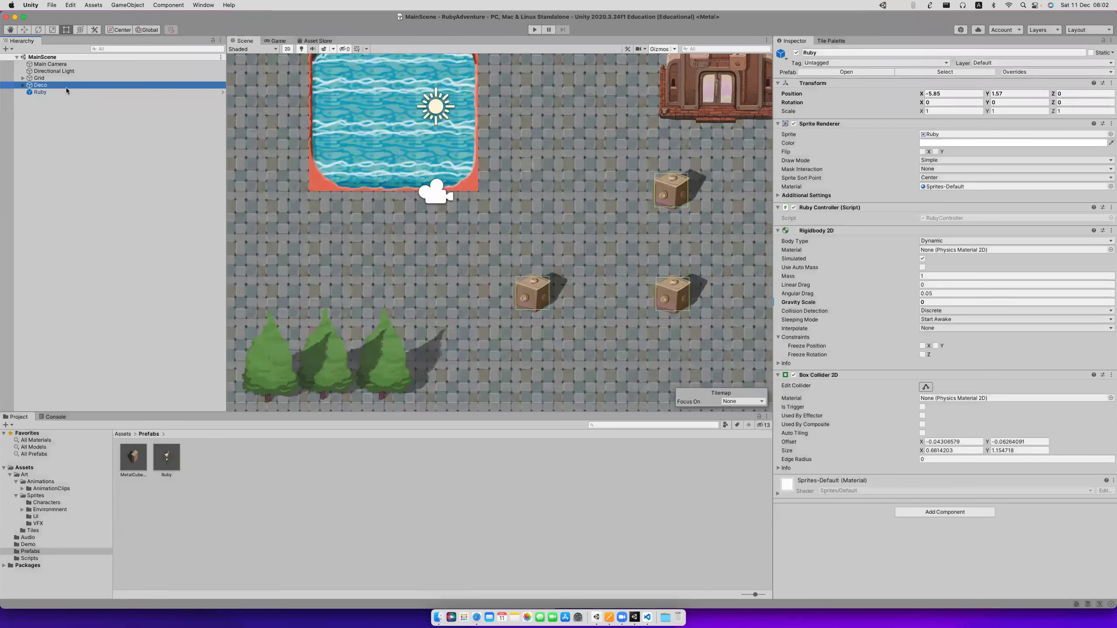
pyautogui.click(923, 355)
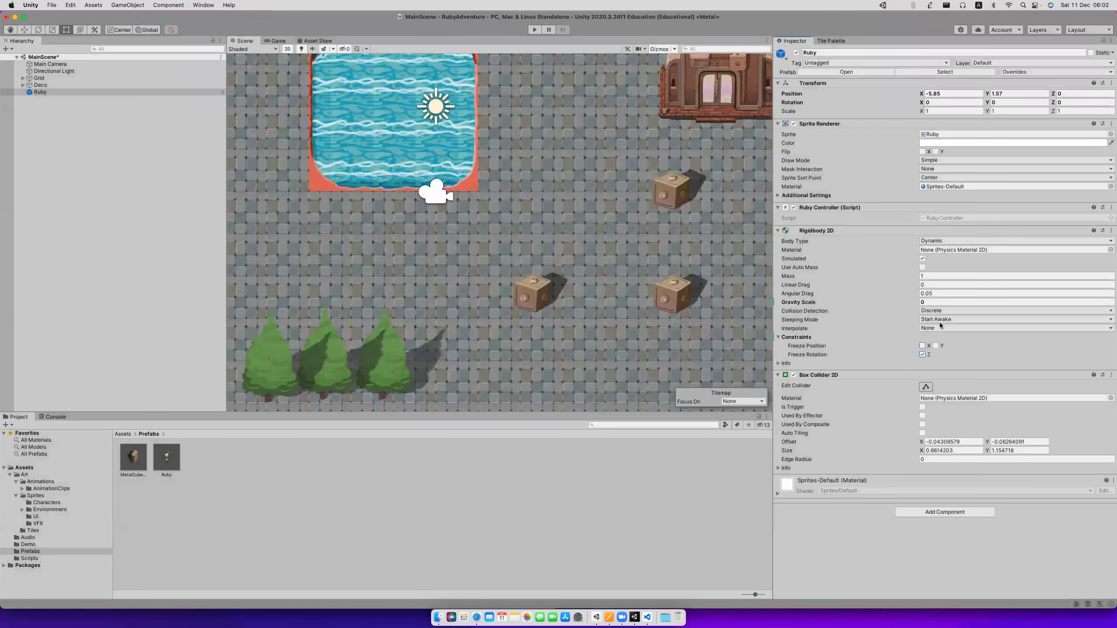
pyautogui.click(1024, 71)
pyautogui.click(1076, 142)
# Play again and walk Ruby around the crates to confirm she stays upright.
pyautogui.click(533, 29)
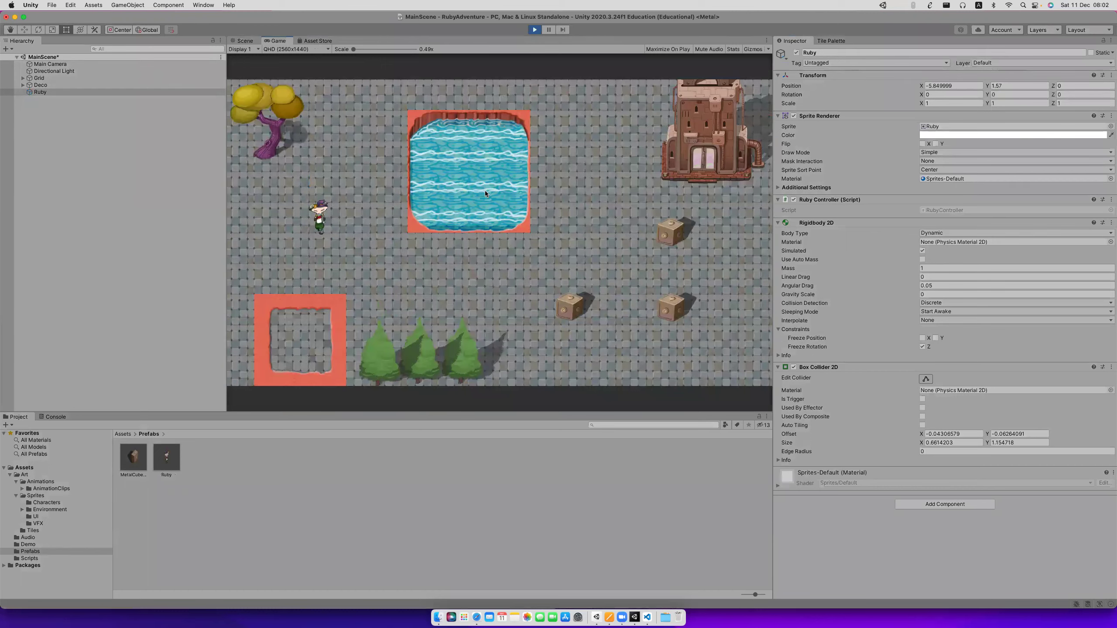
pyautogui.press('Right')
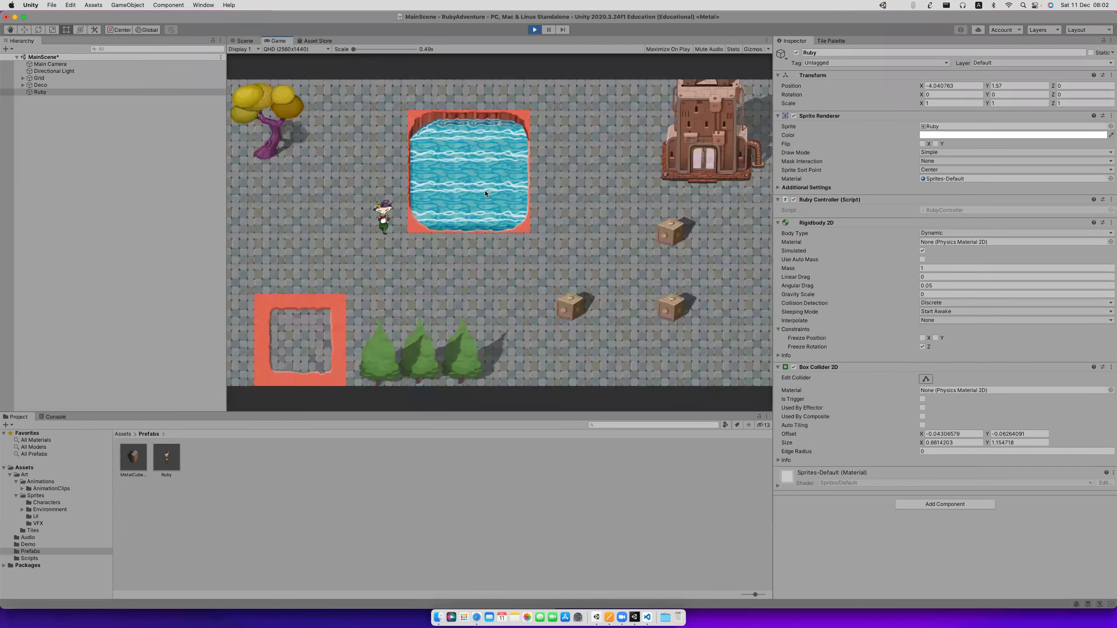
pyautogui.press('Right')
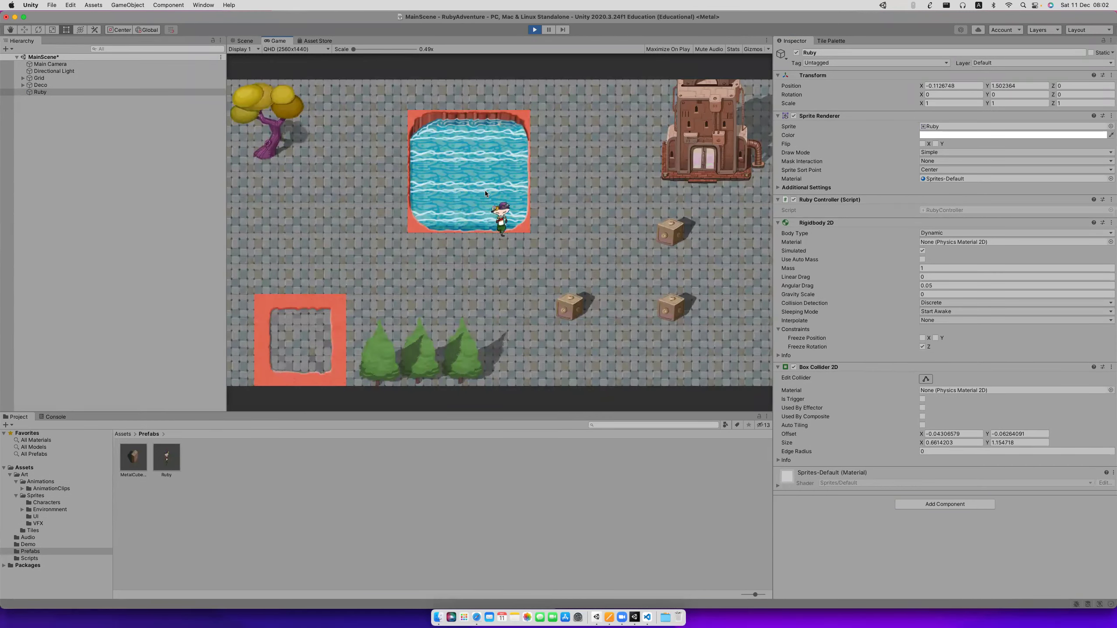
pyautogui.press('Down')
pyautogui.press('Right')
pyautogui.press('Down')
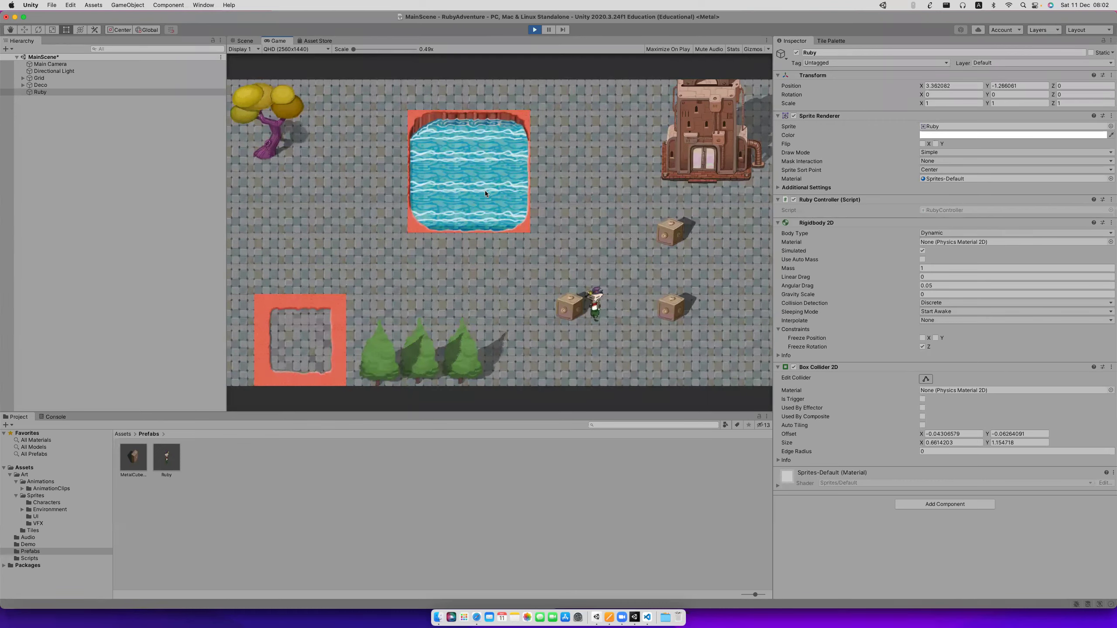
pyautogui.press('Left')
pyautogui.press('Up')
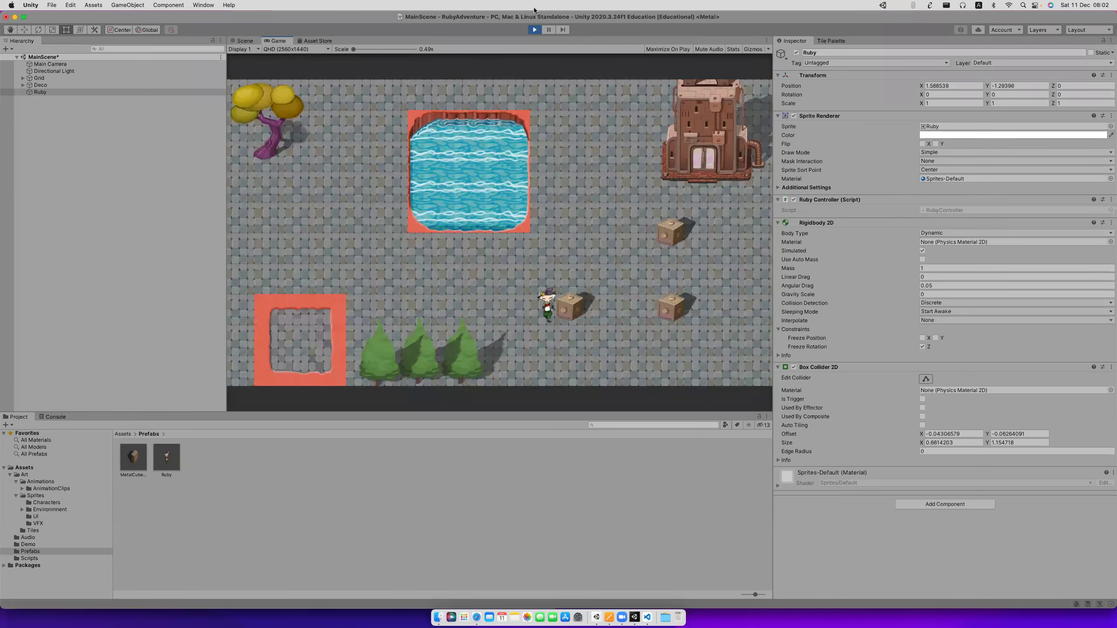
# Stop the game and drag Ruby to the open ground just above the pine trees.
pyautogui.click(535, 29)
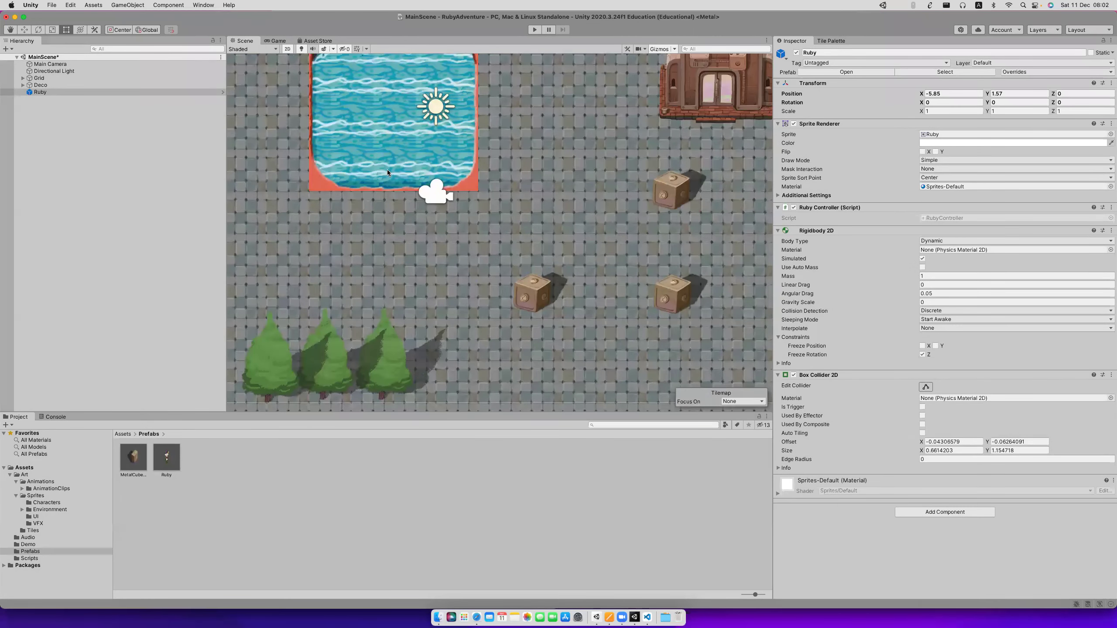
pyautogui.scroll(-3, 417, 253)
pyautogui.scroll(-2, 389, 265)
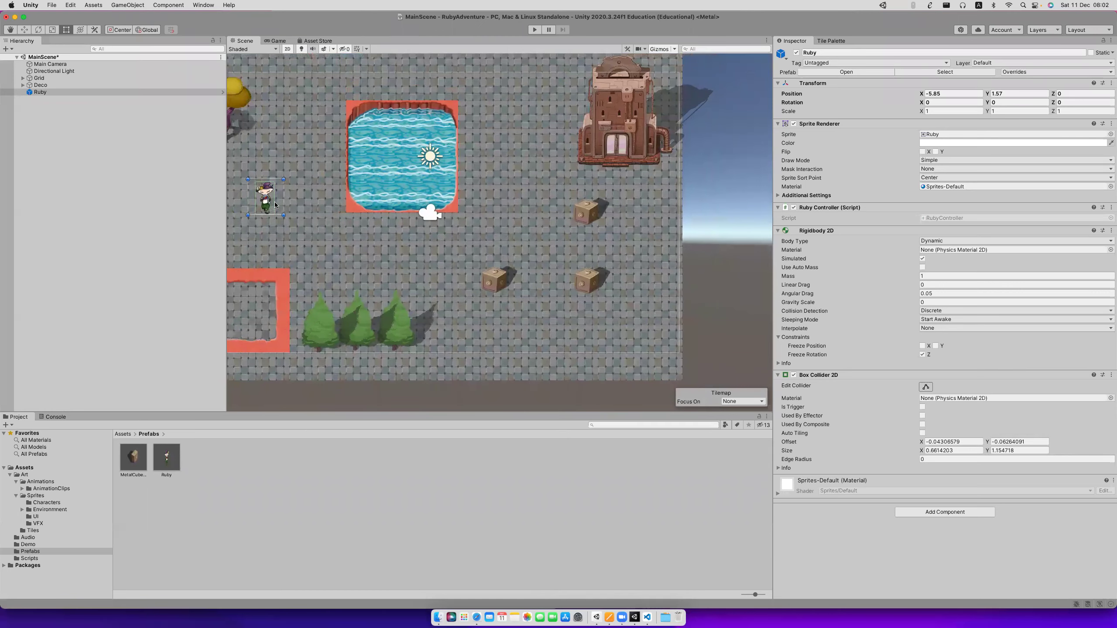
pyautogui.click(71, 113)
pyautogui.click(40, 93)
pyautogui.moveTo(266, 198); pyautogui.dragTo(409, 283)
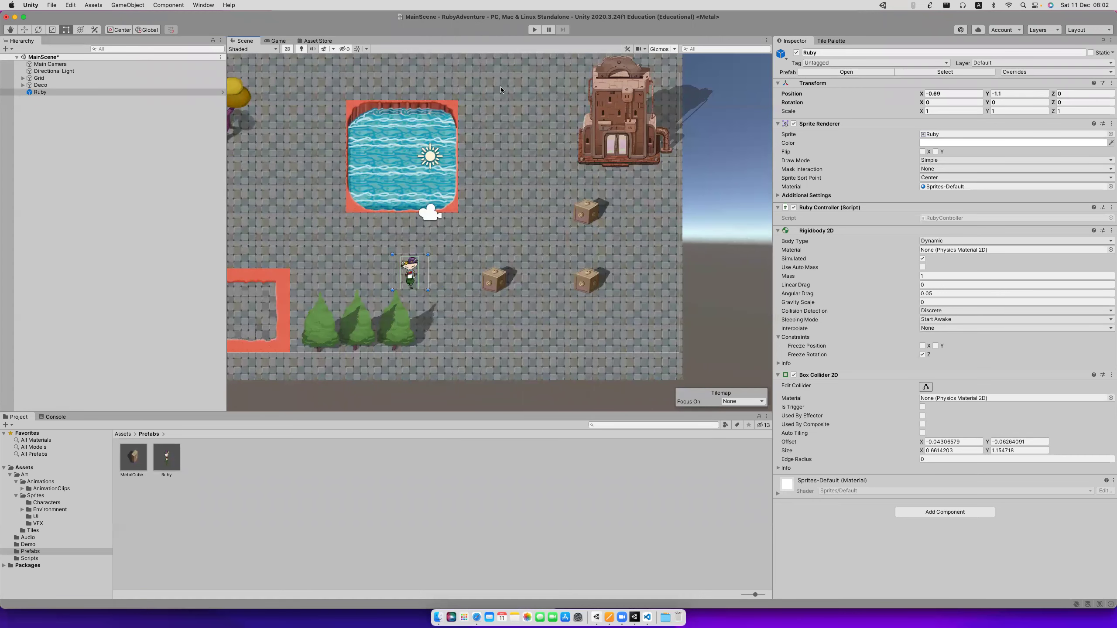
pyautogui.click(342, 152)
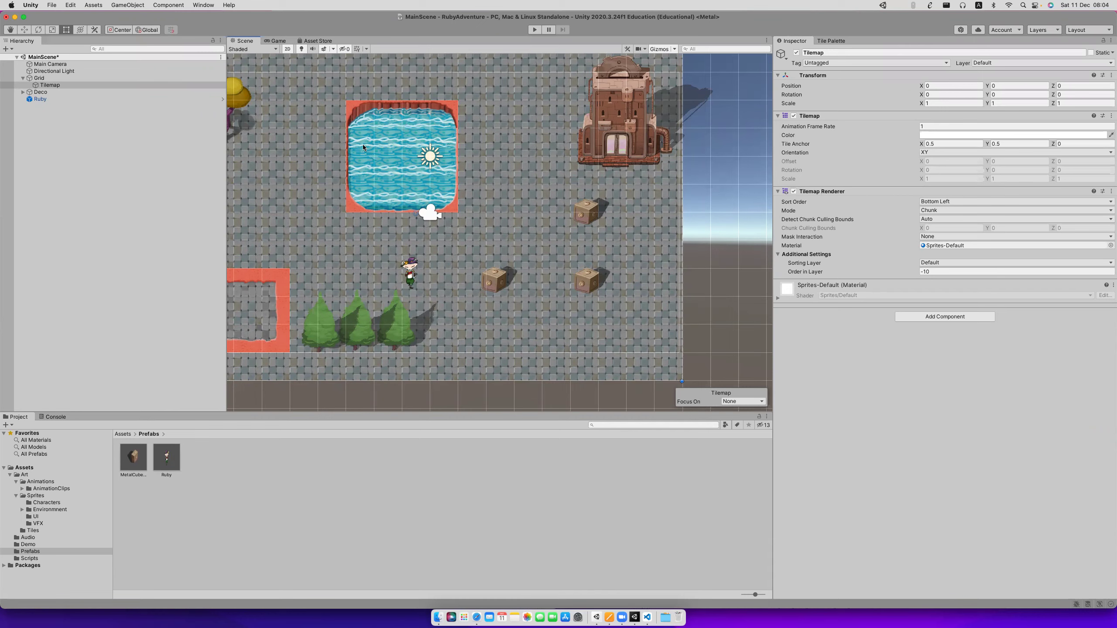
# Create an empty GameObject with the default name and give it a blue label icon.
pyautogui.rightClick(113, 140)
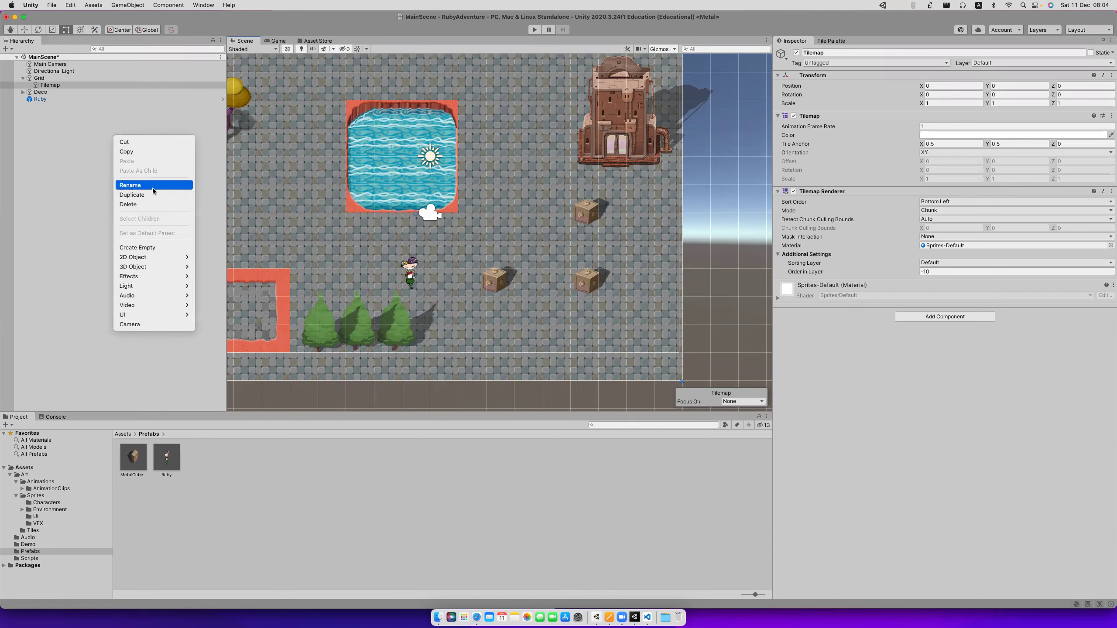
pyautogui.click(152, 248)
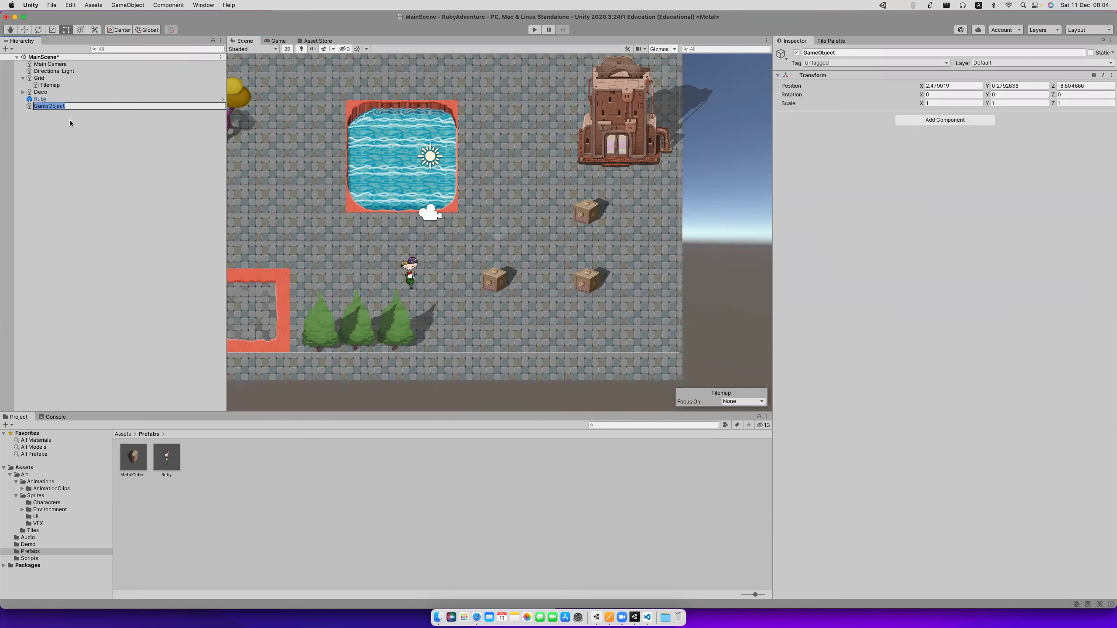
pyautogui.press('Return')
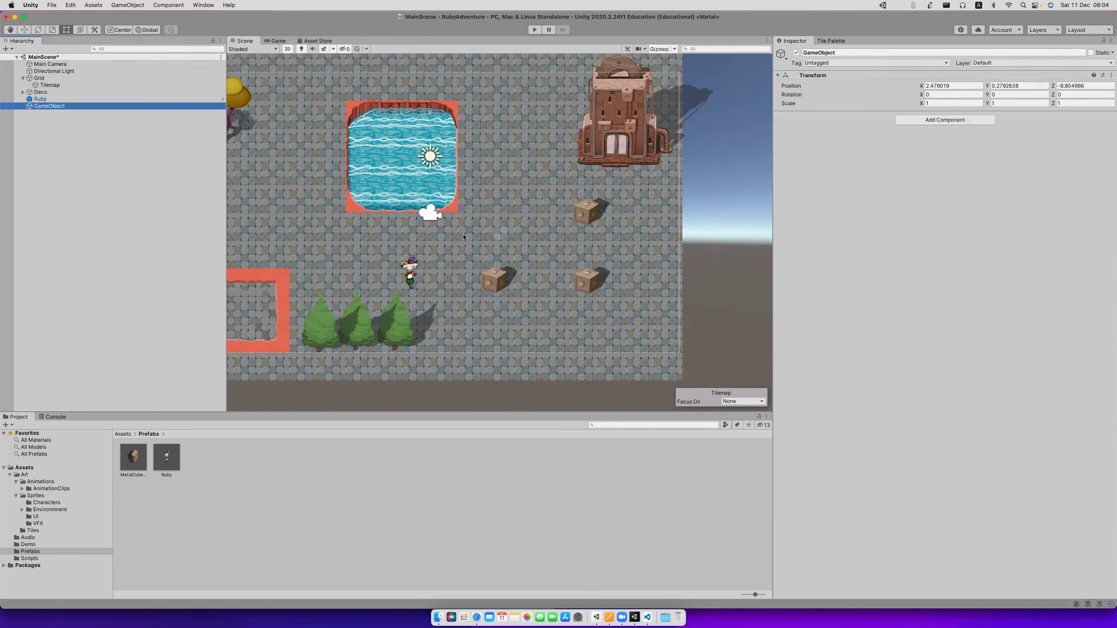
pyautogui.click(782, 54)
pyautogui.click(797, 76)
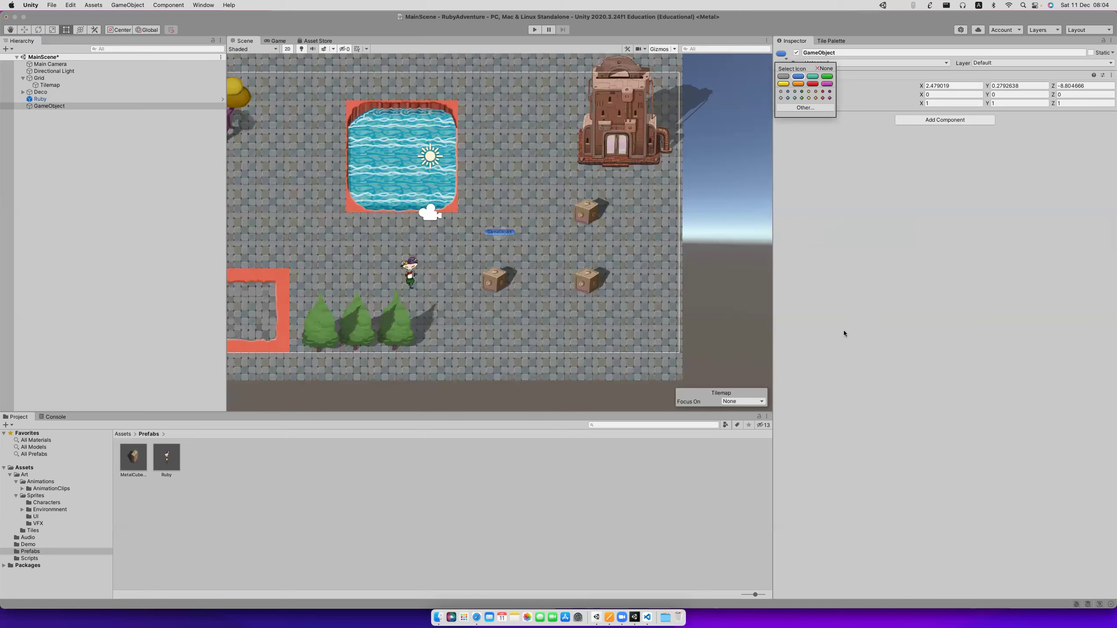
pyautogui.click(890, 141)
# Add a Box Collider 2D component to the new GameObject.
pyautogui.click(944, 120)
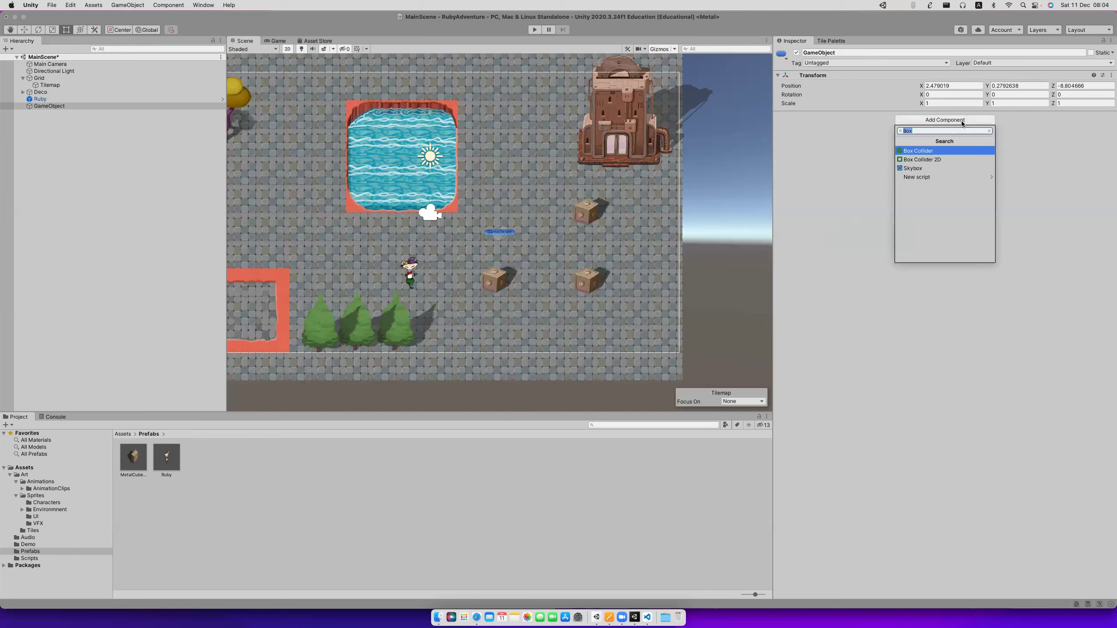
pyautogui.click(919, 159)
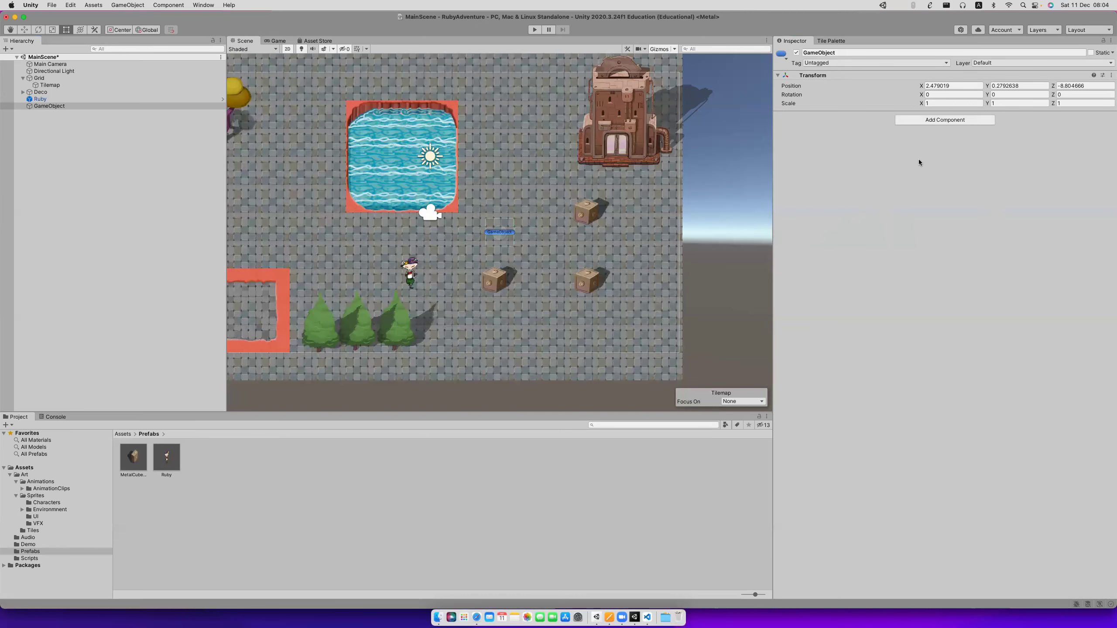
pyautogui.click(502, 233)
pyautogui.click(499, 234)
pyautogui.click(498, 233)
pyautogui.click(477, 236)
# Set the GameObject's Transform scale to 3, 3, 3.
pyautogui.click(497, 234)
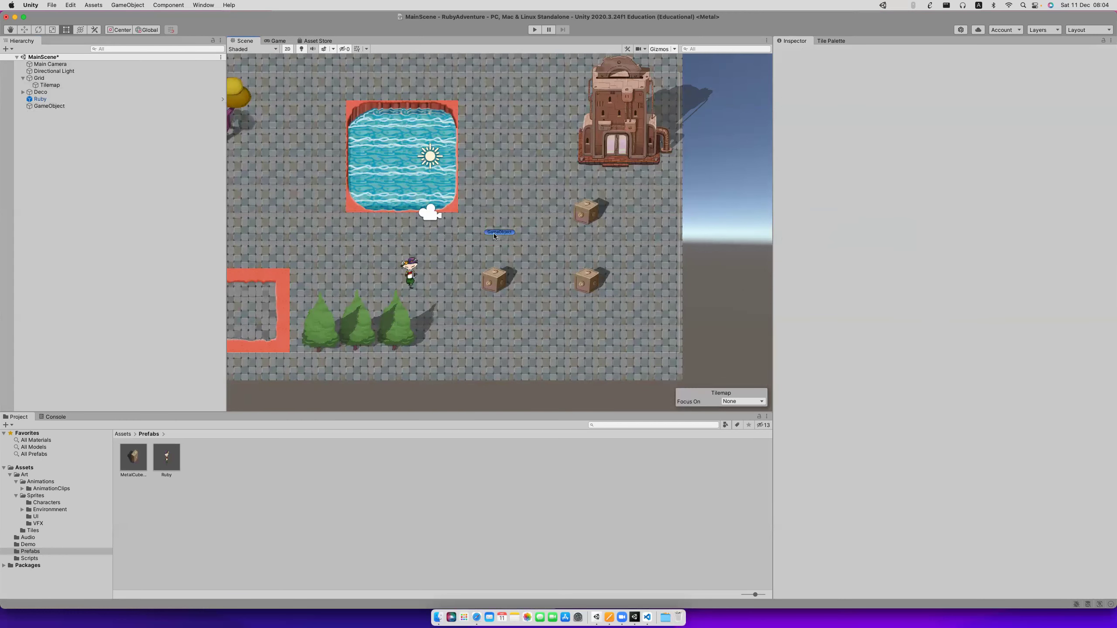
pyautogui.click(955, 104)
pyautogui.write('3')
pyautogui.press('Tab')
pyautogui.write('3')
pyautogui.press('Tab')
pyautogui.write('3')
pyautogui.press('Tab')
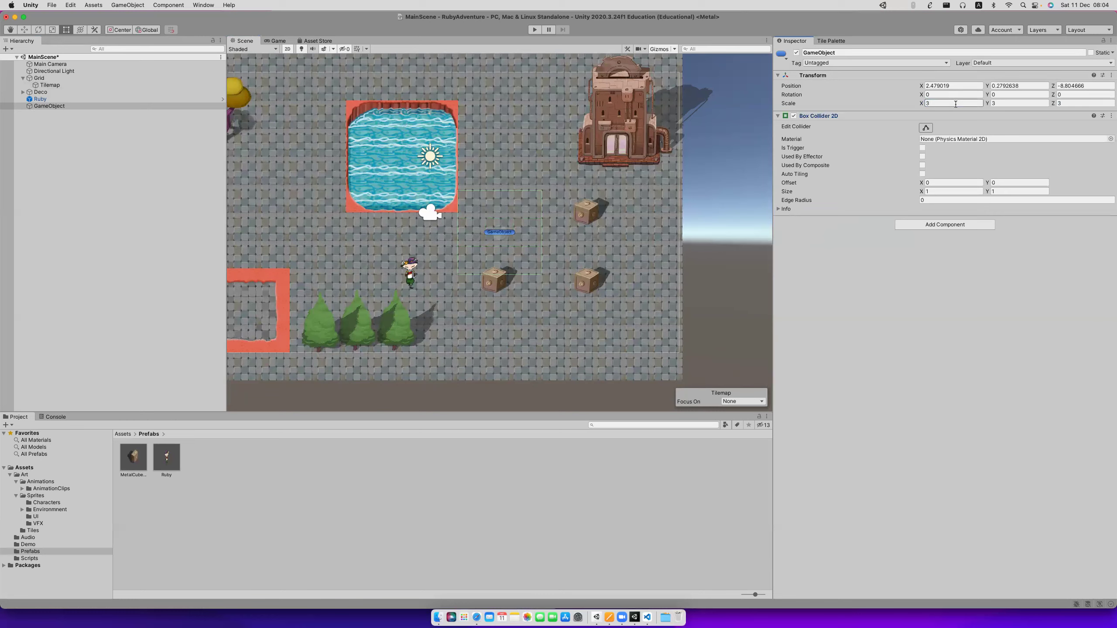
# Move the GameObject onto the pond and stretch its box collider to cover the water.
pyautogui.click(926, 127)
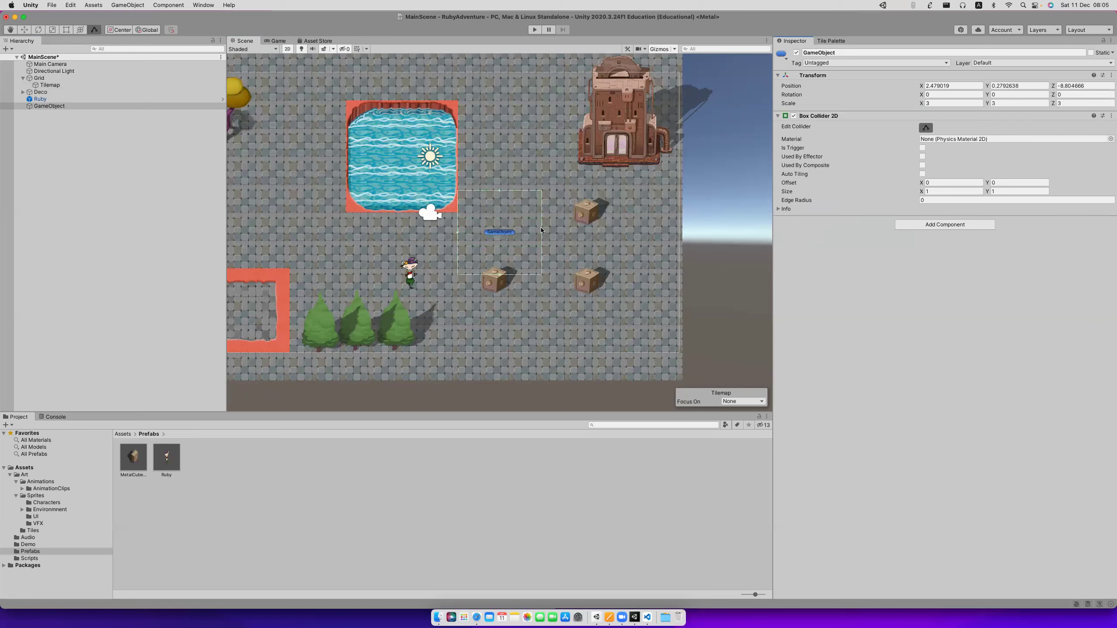
pyautogui.moveTo(541, 232); pyautogui.dragTo(553, 232)
pyautogui.moveTo(505, 190); pyautogui.dragTo(505, 175)
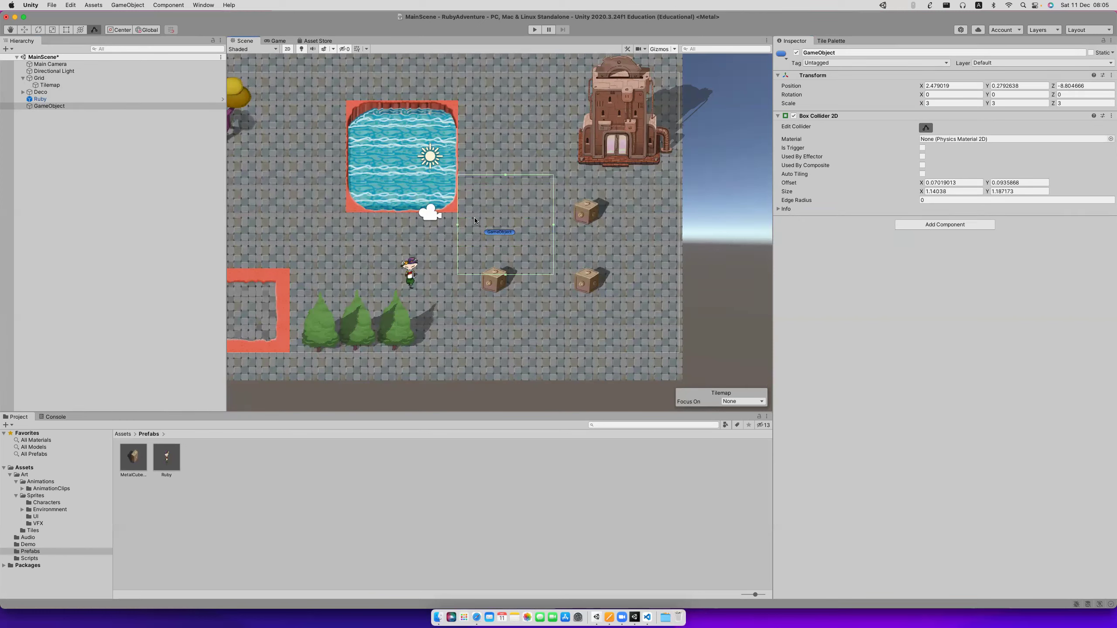
pyautogui.press('w')
pyautogui.moveTo(527, 231); pyautogui.dragTo(400, 118)
pyautogui.moveTo(435, 154); pyautogui.dragTo(431, 152)
pyautogui.click(927, 128)
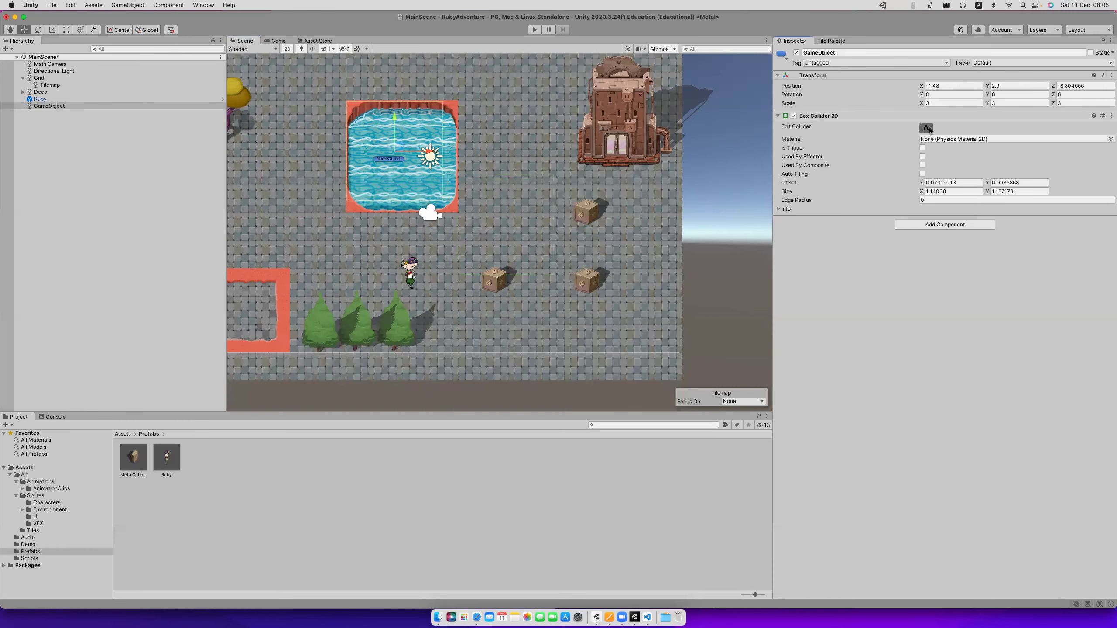
pyautogui.moveTo(442, 156); pyautogui.dragTo(458, 152)
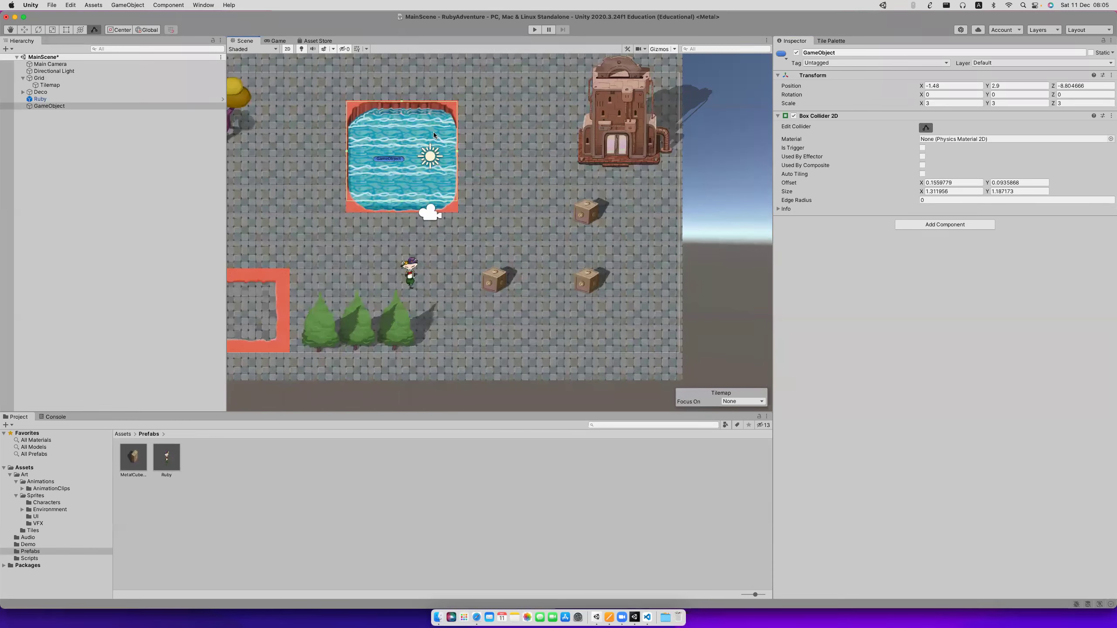
pyautogui.moveTo(402, 105); pyautogui.dragTo(403, 103)
pyautogui.moveTo(403, 202); pyautogui.dragTo(403, 211)
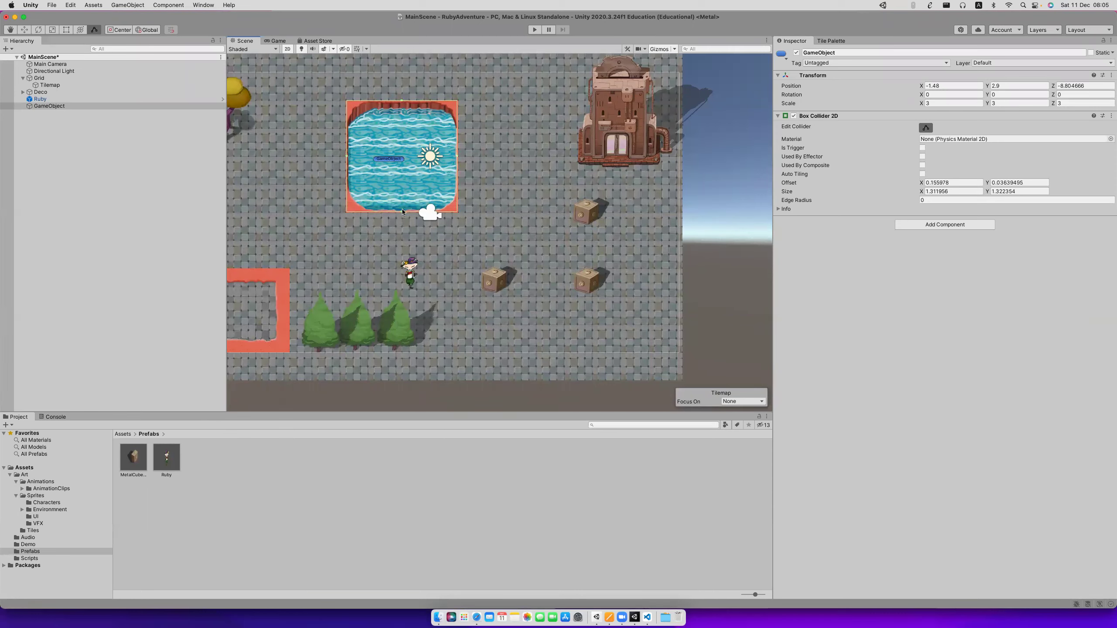
# Play and walk Ruby around the pond's edges, then stop and select the GameObject.
pyautogui.click(533, 30)
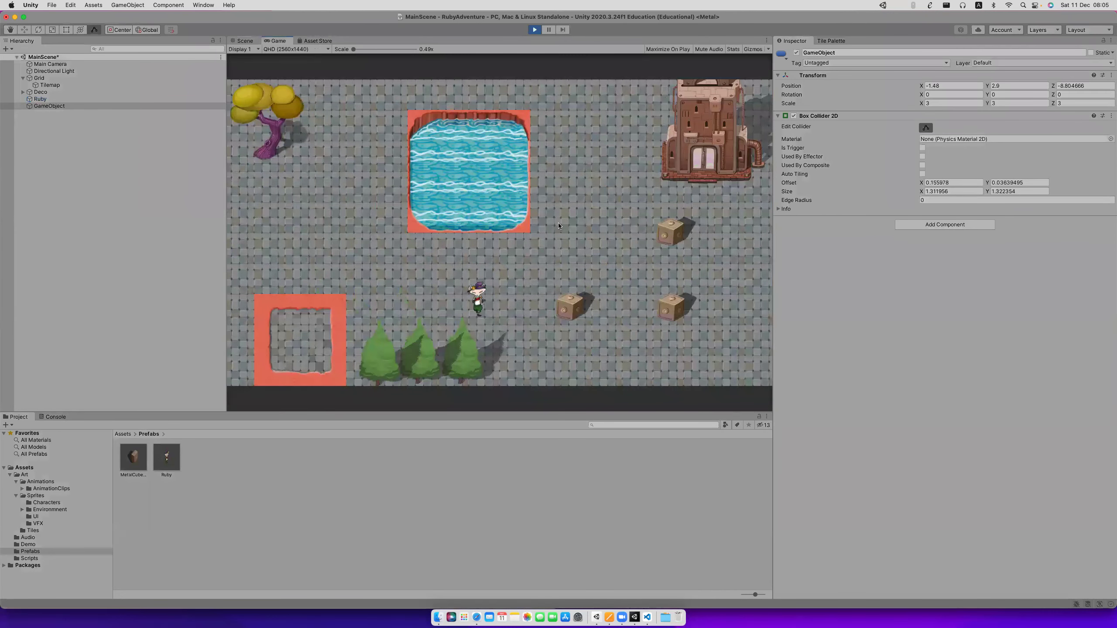
pyautogui.press('Up')
pyautogui.press('Up')
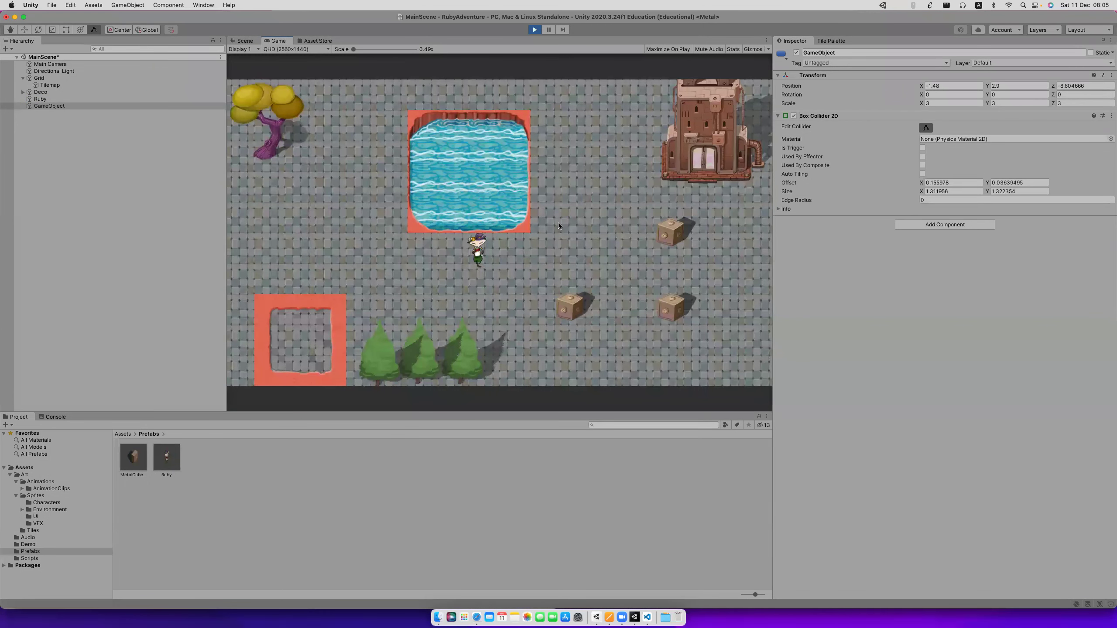
pyautogui.press('Left')
pyautogui.press('Up')
pyautogui.press('Up')
pyautogui.press('Right')
pyautogui.press('Up')
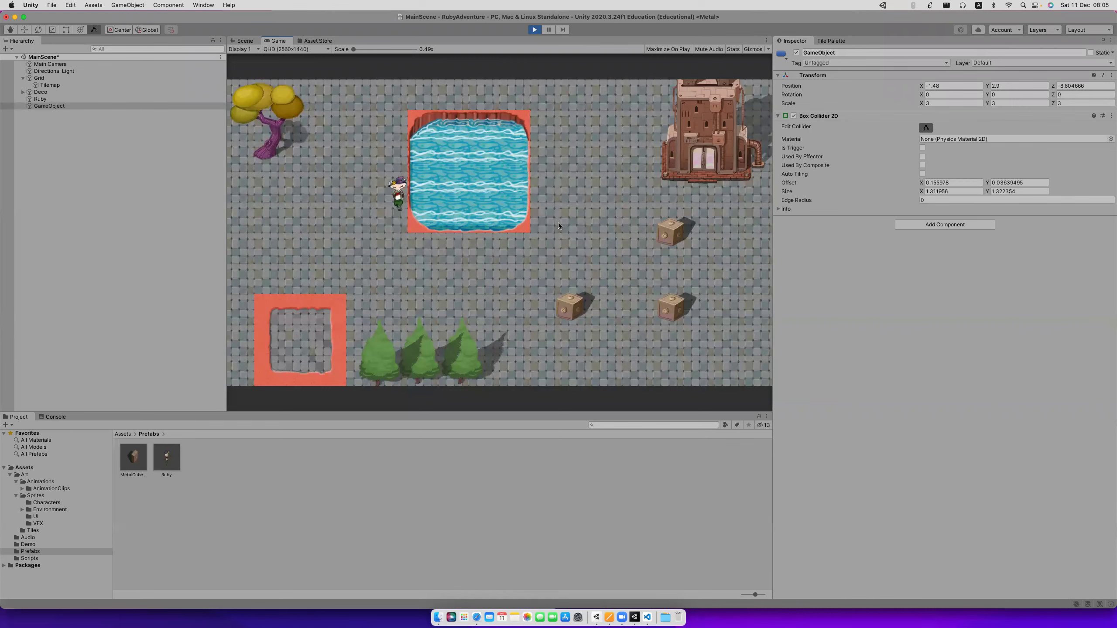
pyautogui.press('Right')
pyautogui.press('Right')
pyautogui.press('Down')
pyautogui.press('Left')
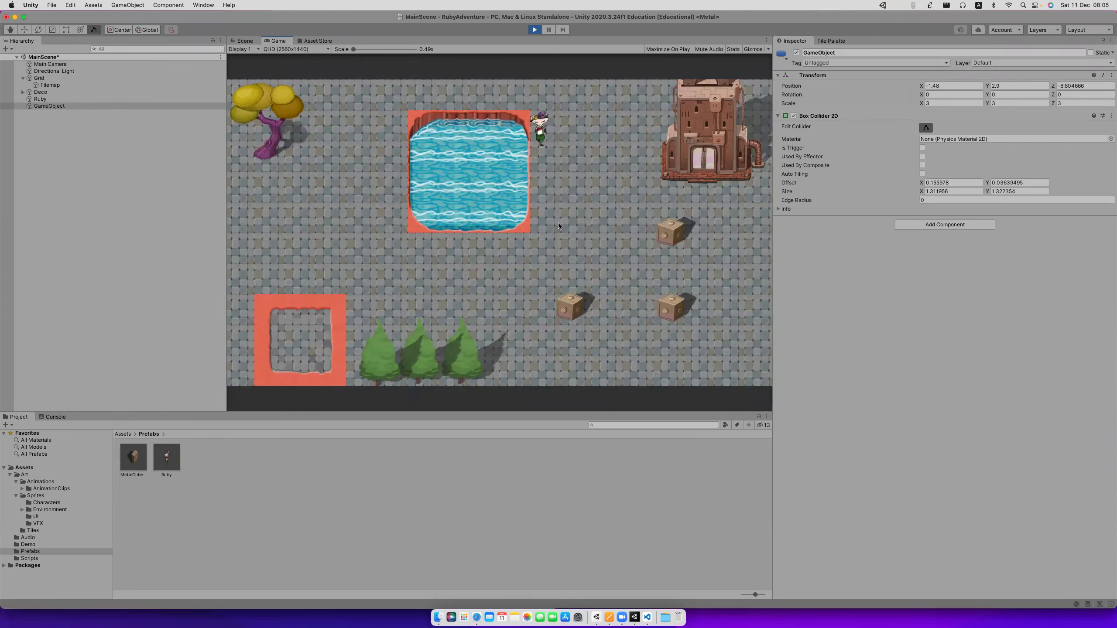
pyautogui.click(530, 30)
pyautogui.moveTo(66, 106); pyautogui.dragTo(77, 105)
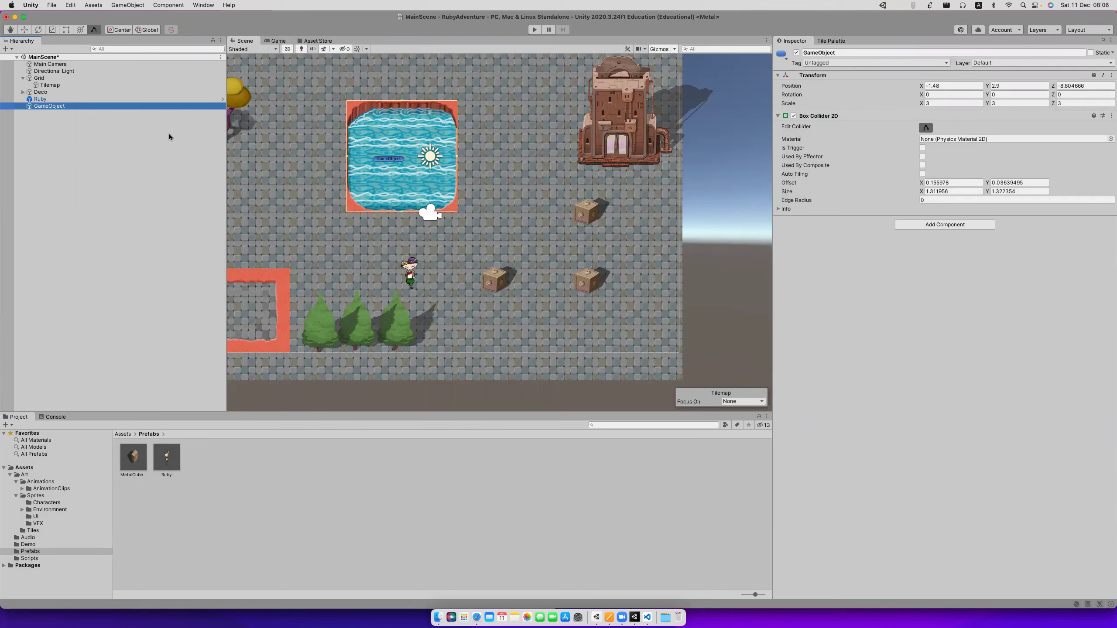
# Delete the GameObject from the scene and select Grid's Tilemap.
pyautogui.press('super+BackSpace')
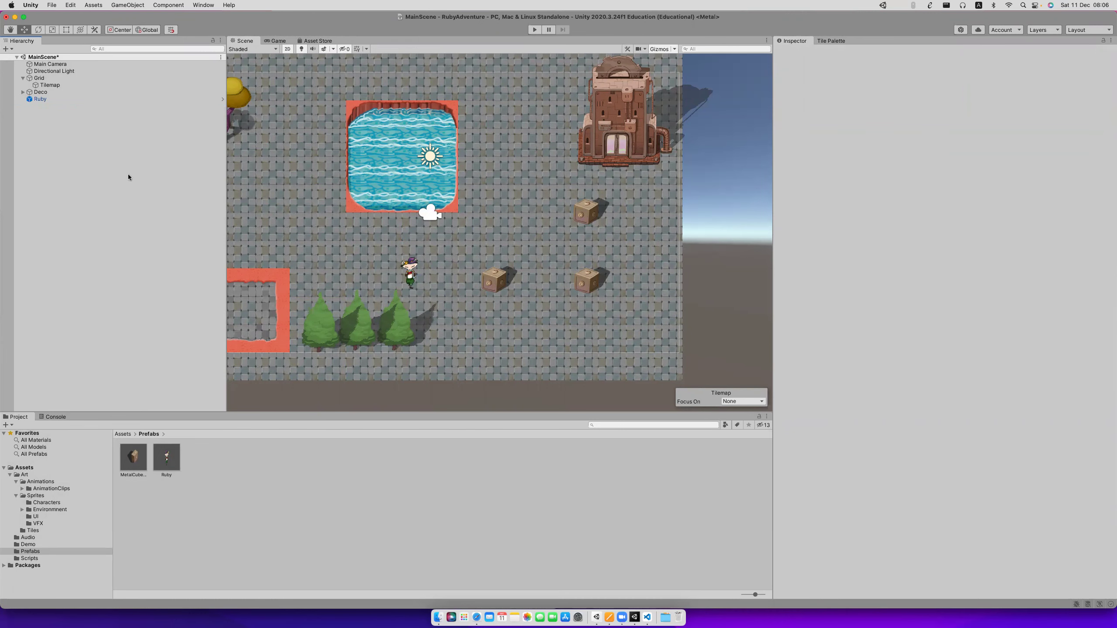
pyautogui.click(48, 85)
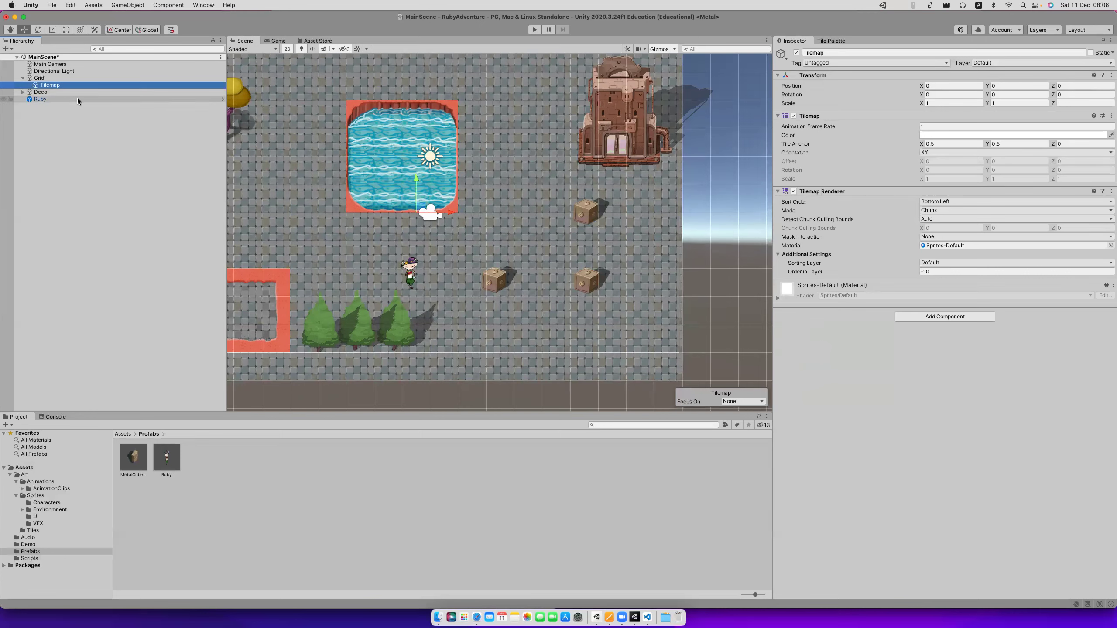
# Add a Tilemap Collider 2D component to the Tilemap by searching 'Tilem'.
pyautogui.click(961, 315)
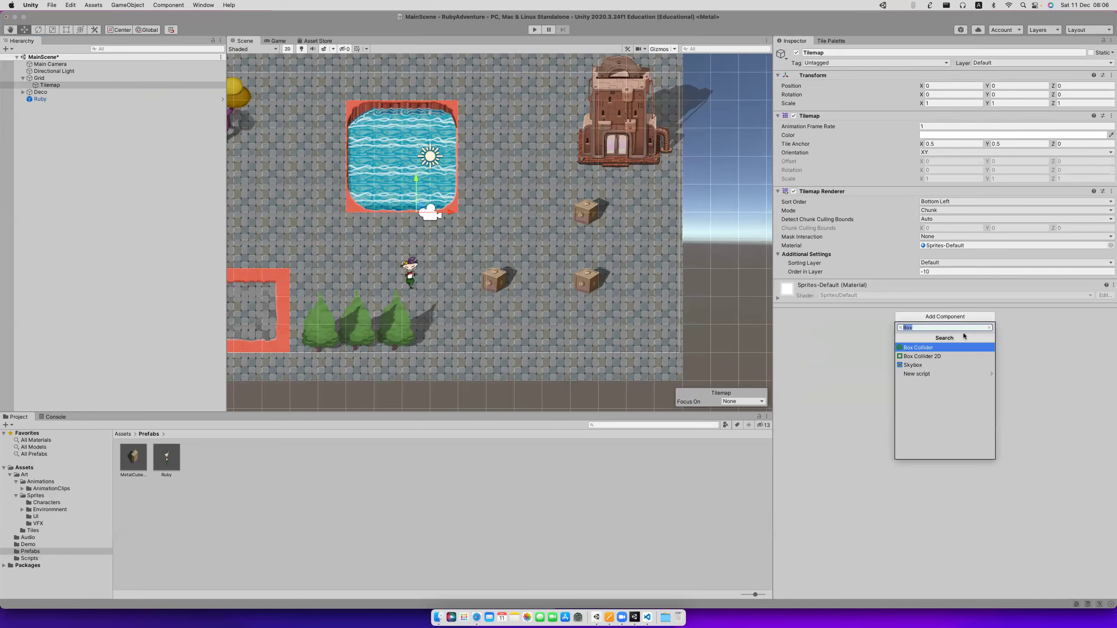
pyautogui.write('Tilem')
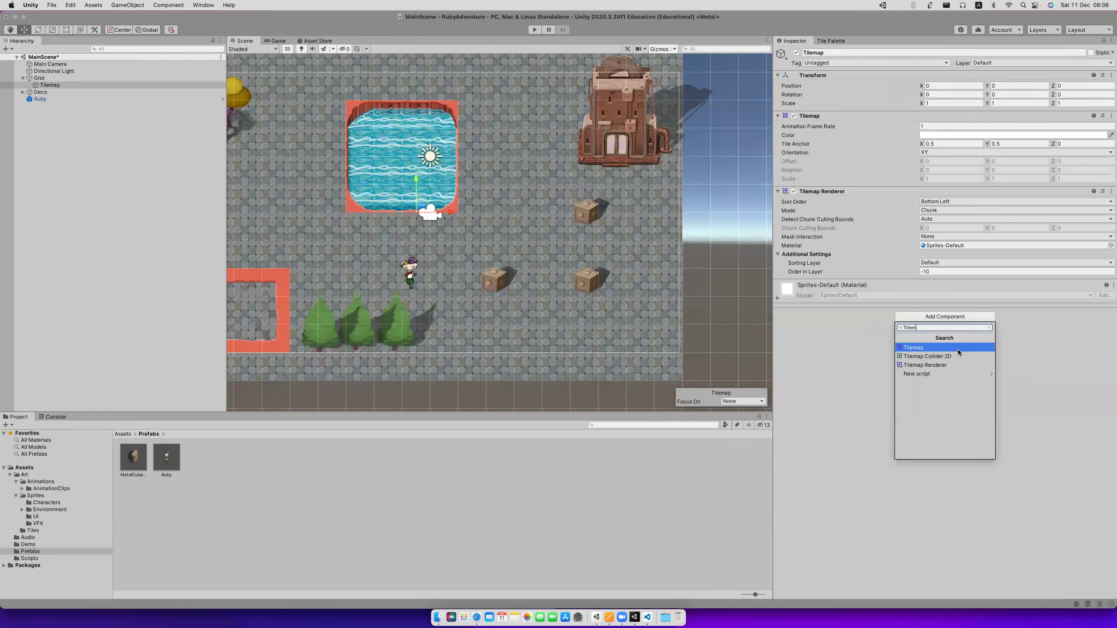
pyautogui.click(957, 356)
pyautogui.scroll(-1, 500, 292)
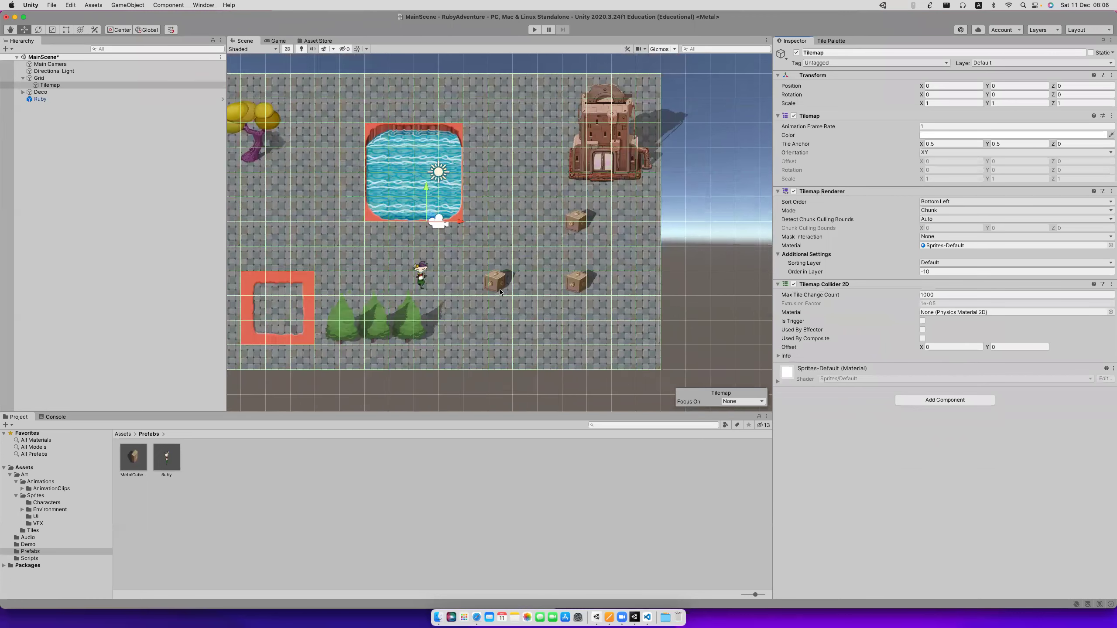
pyautogui.scroll(-1, 500, 292)
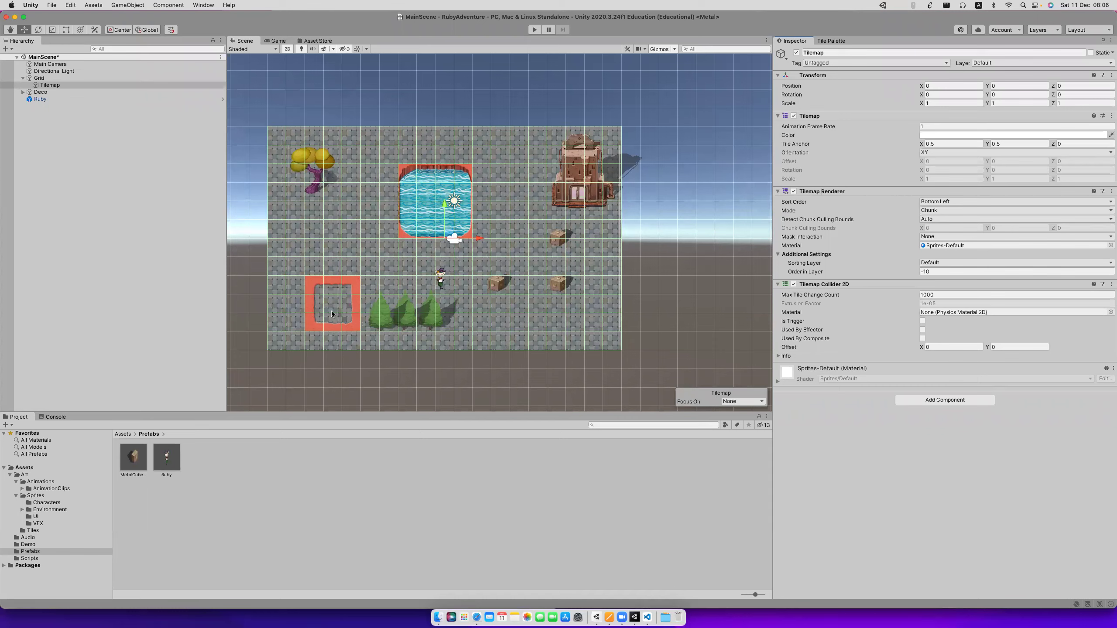
# In Art/Tiles, set Collider Type to None for the ten floor tiles, then reselect Tilemap.
pyautogui.click(44, 530)
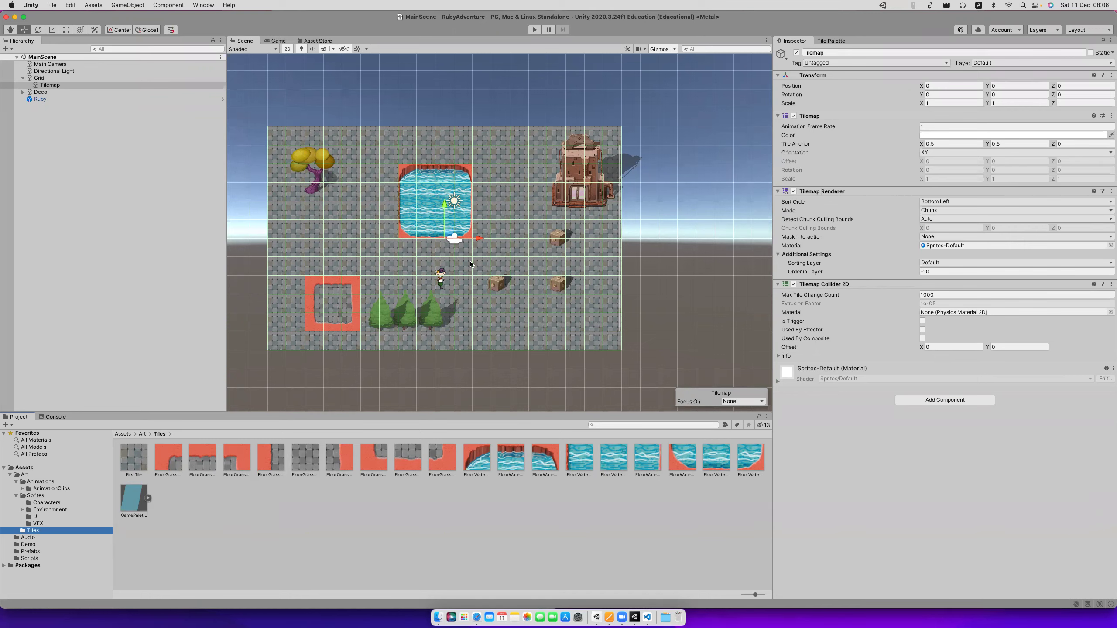
pyautogui.click(442, 453)
pyautogui.keyDown('shift'); pyautogui.click(136, 468); pyautogui.keyUp('shift')
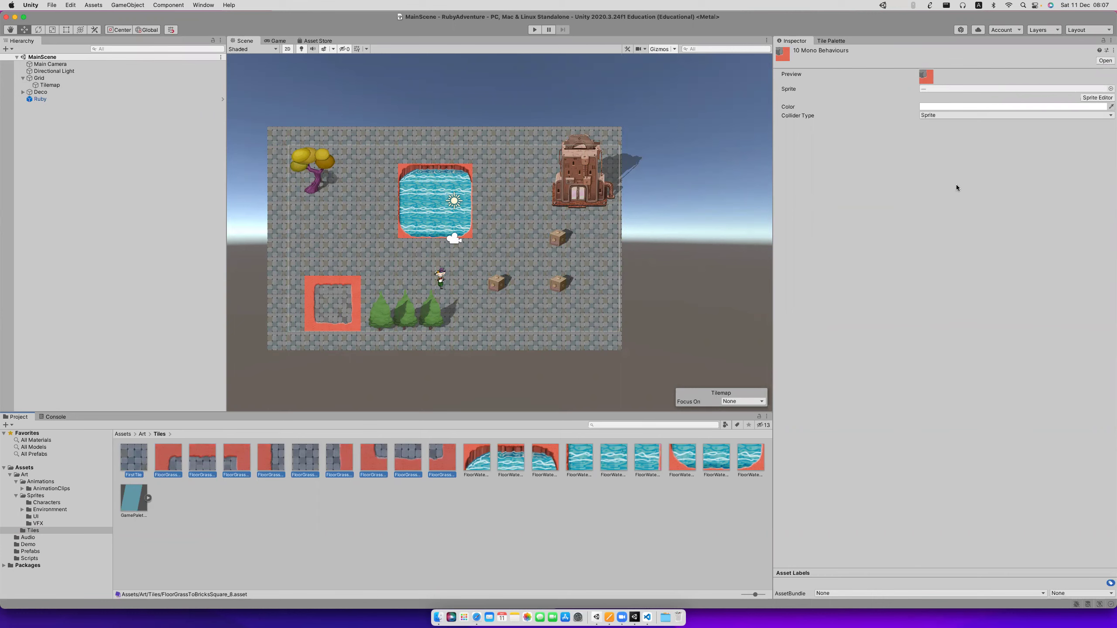
pyautogui.click(946, 116)
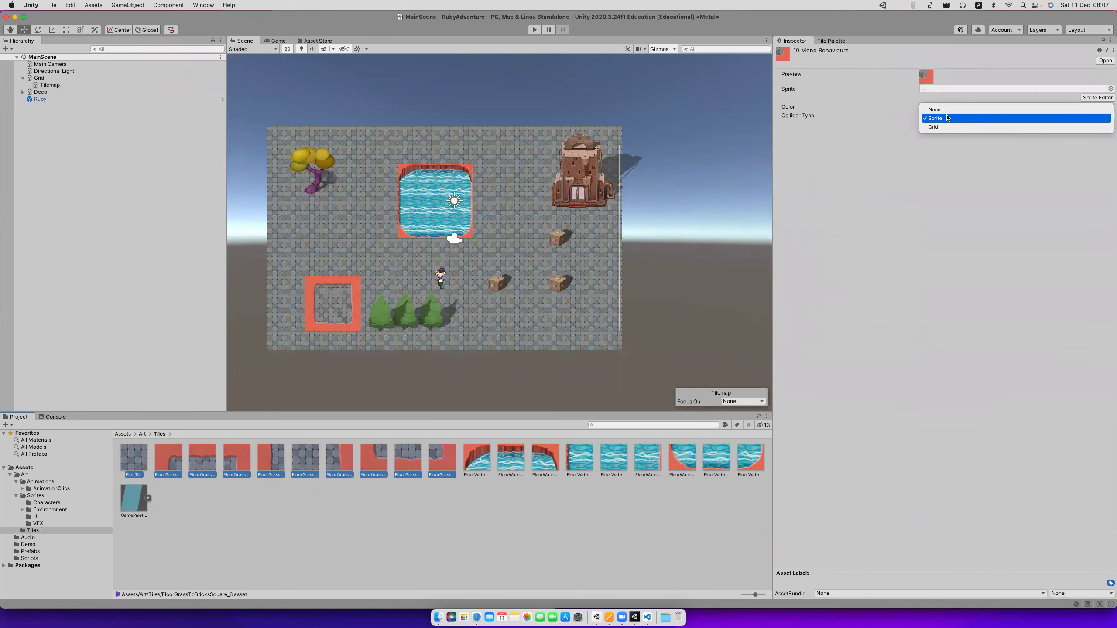
pyautogui.click(942, 112)
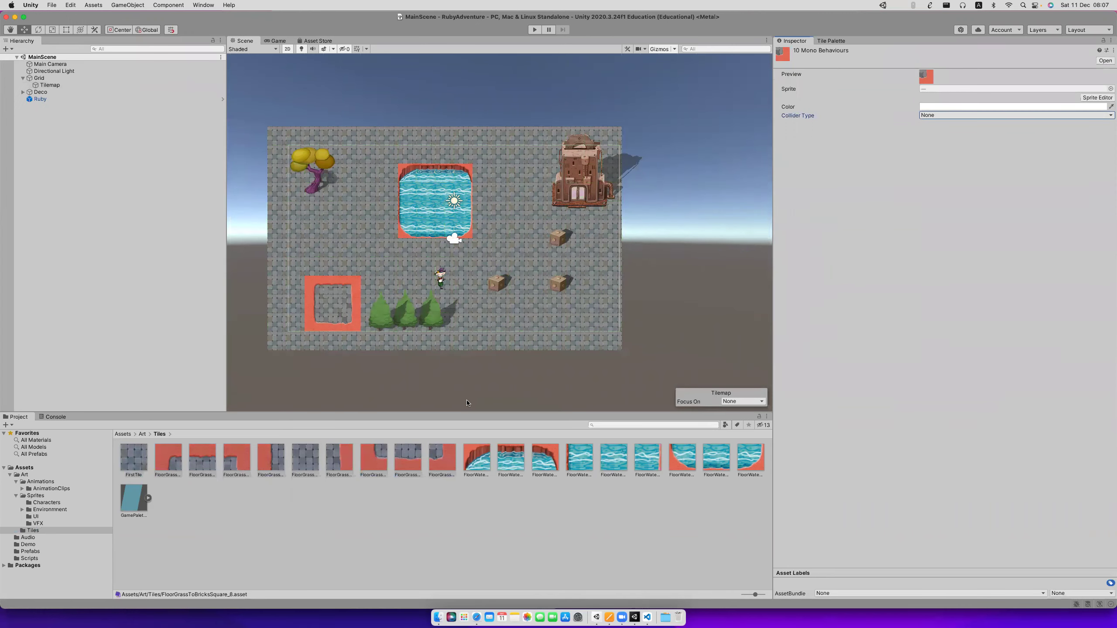
pyautogui.click(44, 86)
pyautogui.scroll(4, 365, 194)
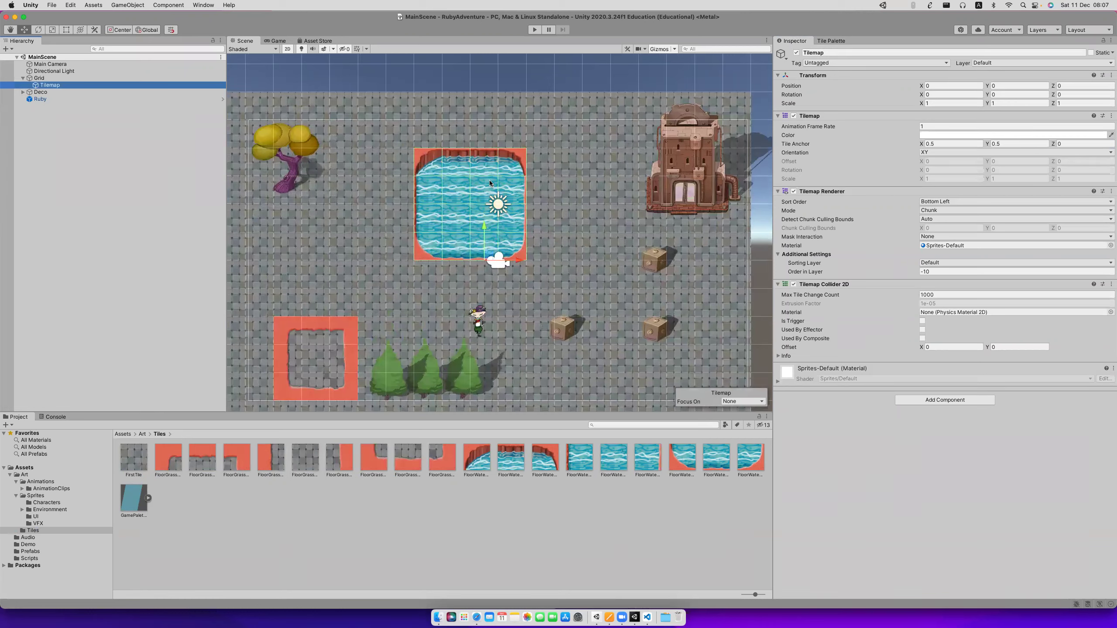
pyautogui.click(534, 30)
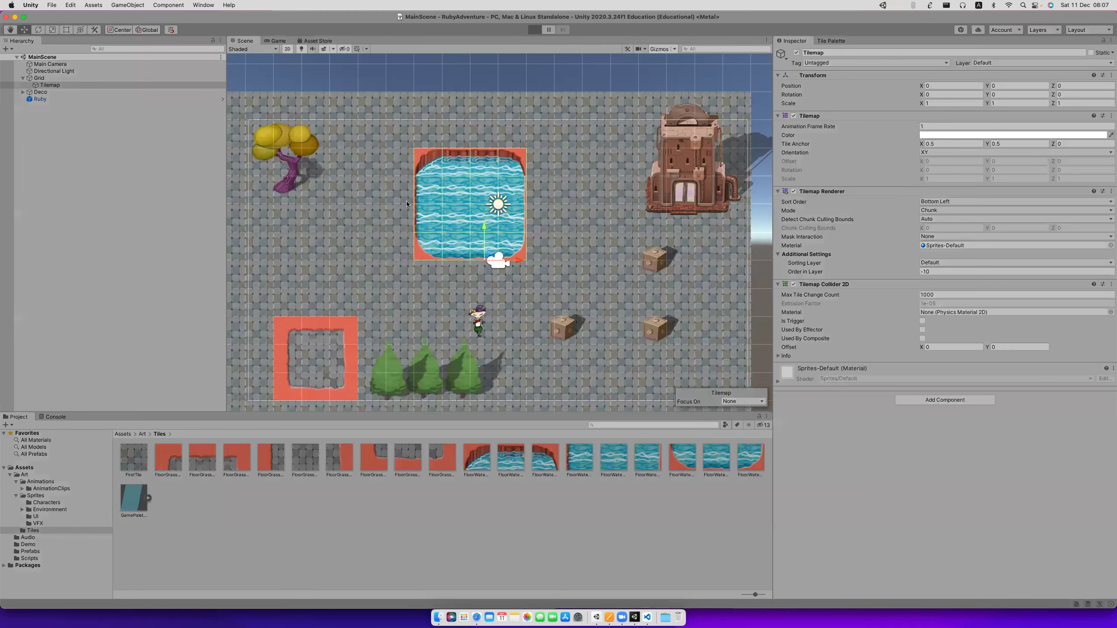
pyautogui.press('Up')
pyautogui.press('Left')
pyautogui.press('Left')
pyautogui.press('Right')
pyautogui.press('Left')
pyautogui.press('Up')
pyautogui.press('Right')
pyautogui.press('Up')
pyautogui.press('Left')
pyautogui.press('Down')
pyautogui.press('Right')
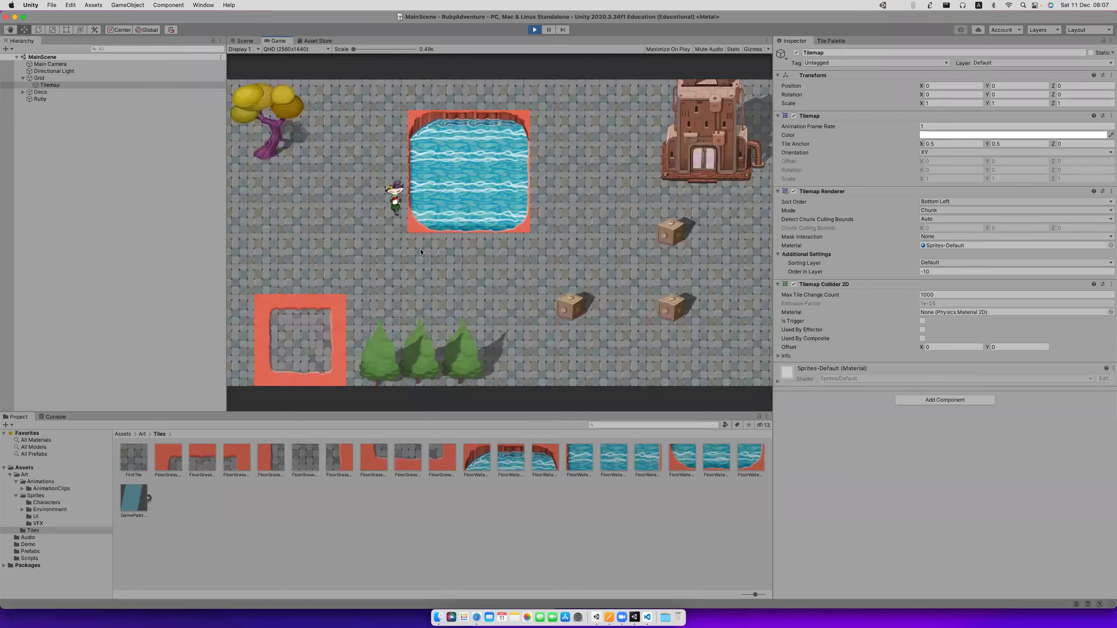
pyautogui.press('Down')
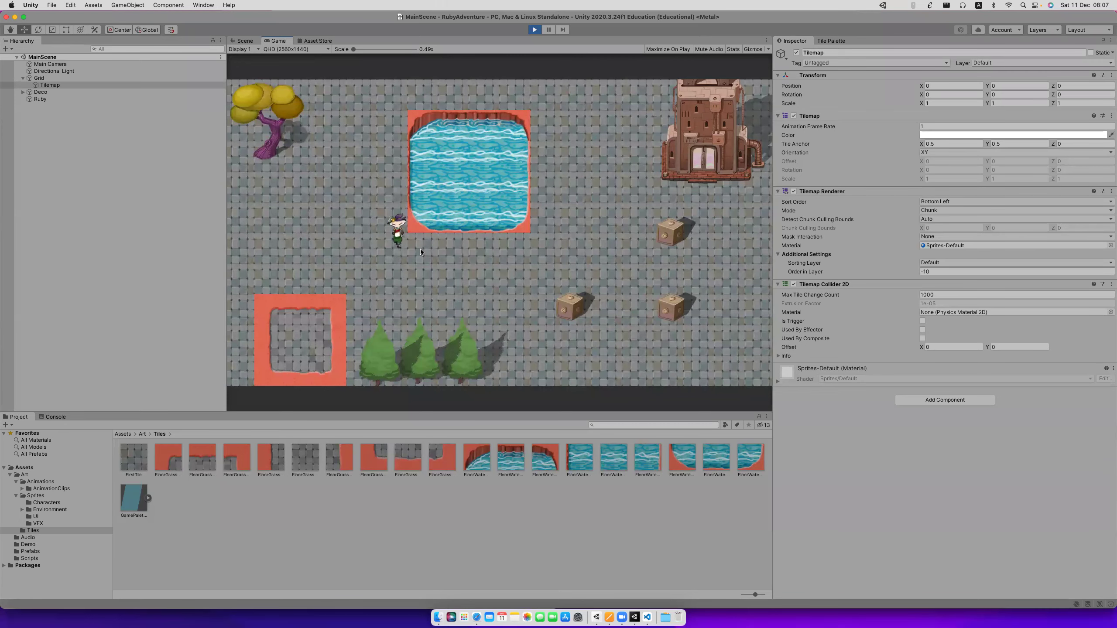
pyautogui.press('Up')
pyautogui.click(531, 31)
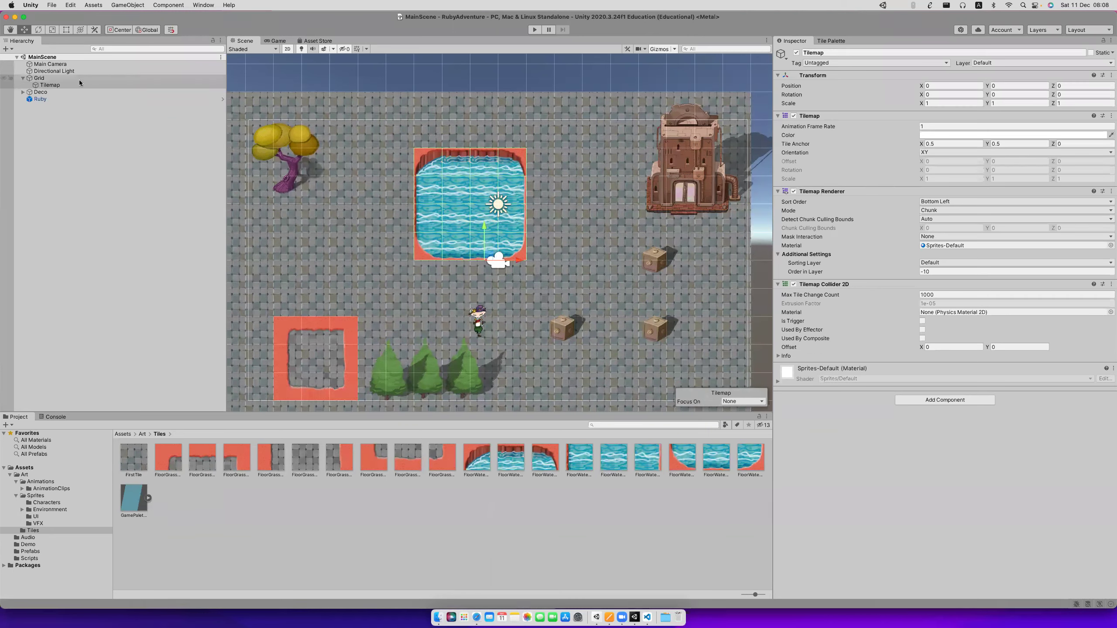
pyautogui.click(68, 84)
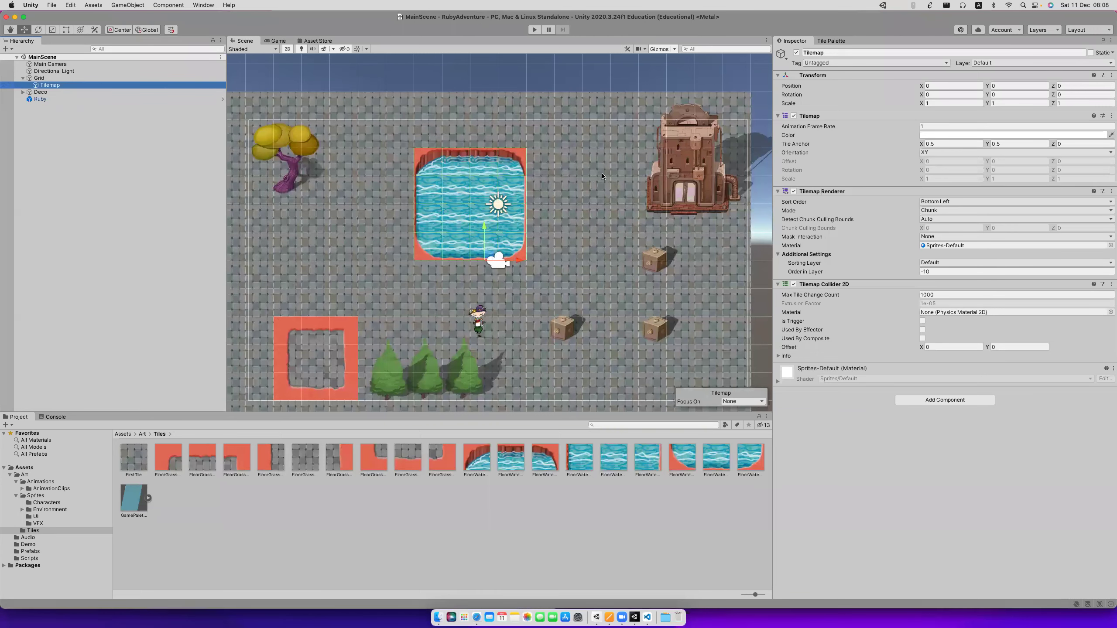
# Add a Composite Collider 2D to the Tilemap by searching 'com'.
pyautogui.click(939, 399)
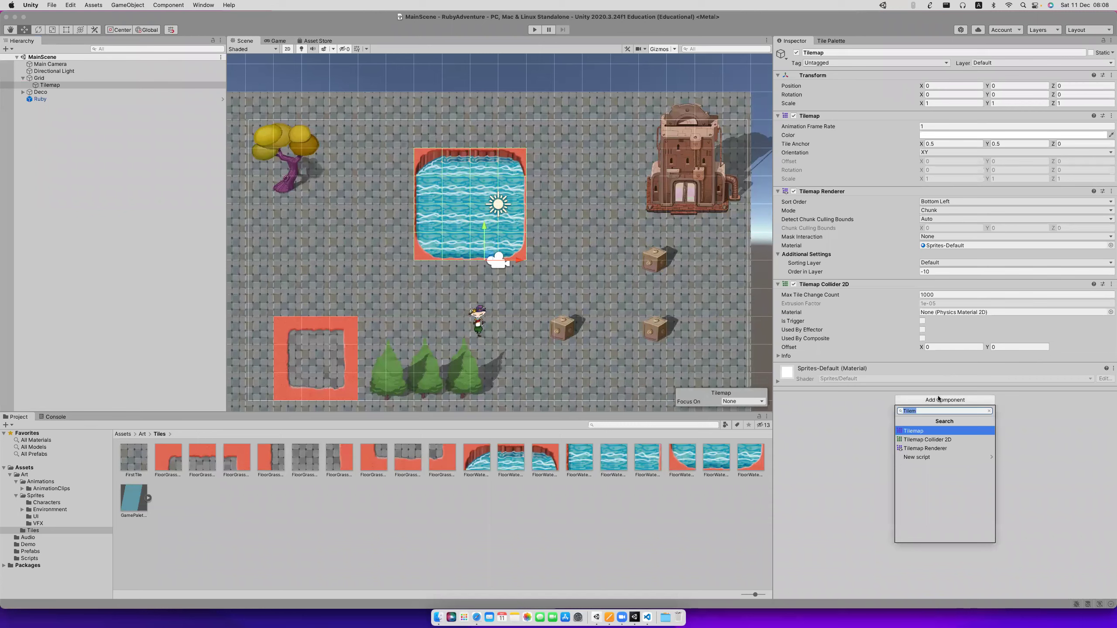
pyautogui.write('com')
pyautogui.click(944, 432)
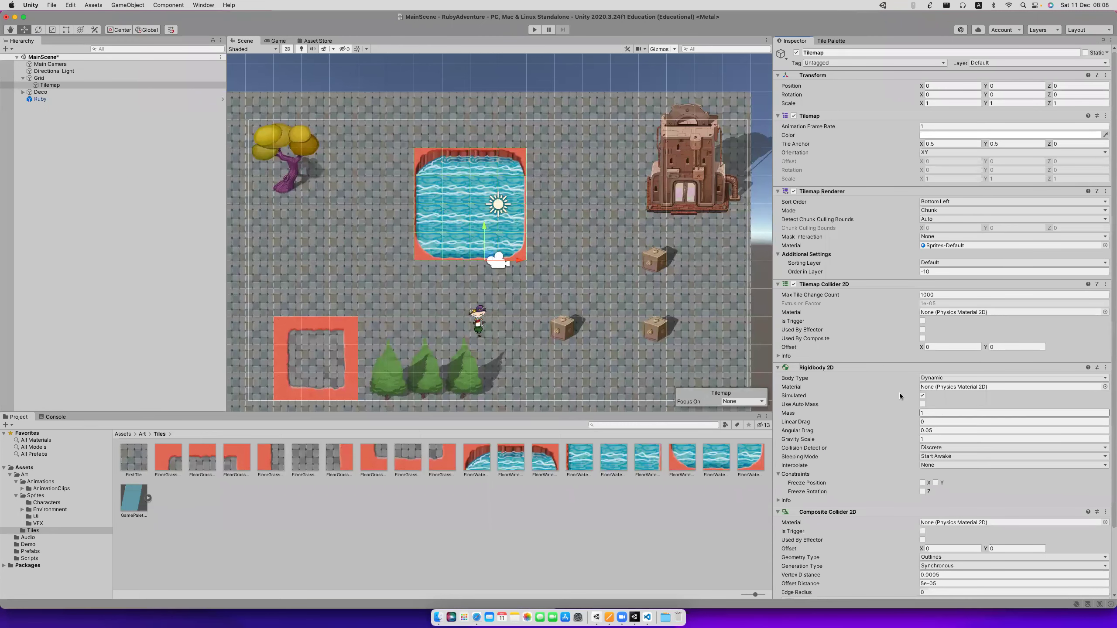
pyautogui.scroll(-3, 869, 377)
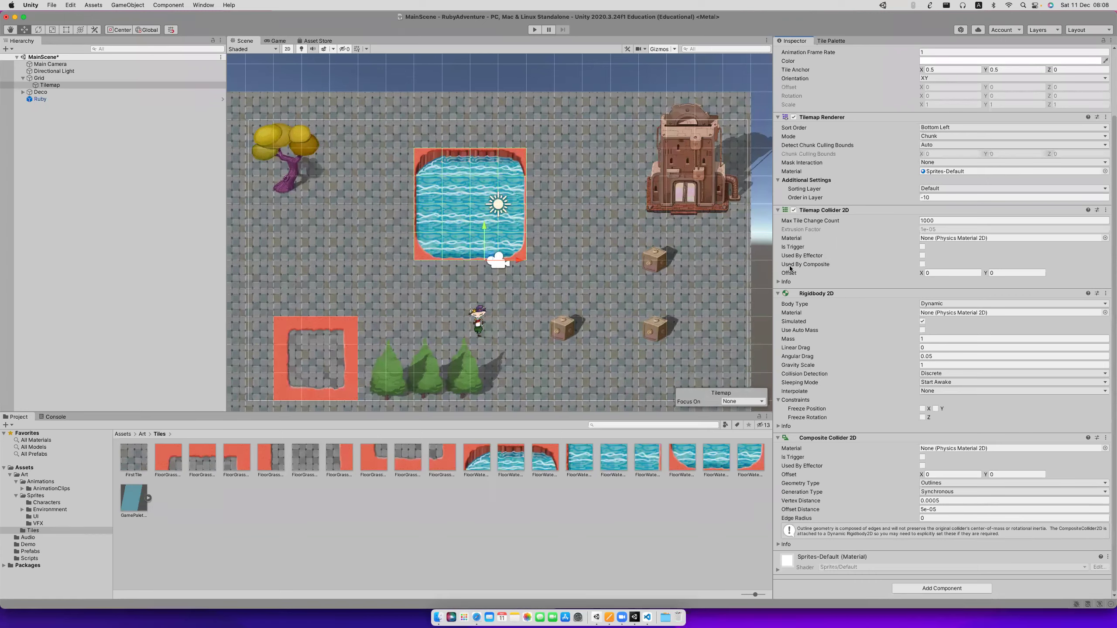
# Tick Used By Composite on the Tilemap Collider 2D.
pyautogui.click(923, 265)
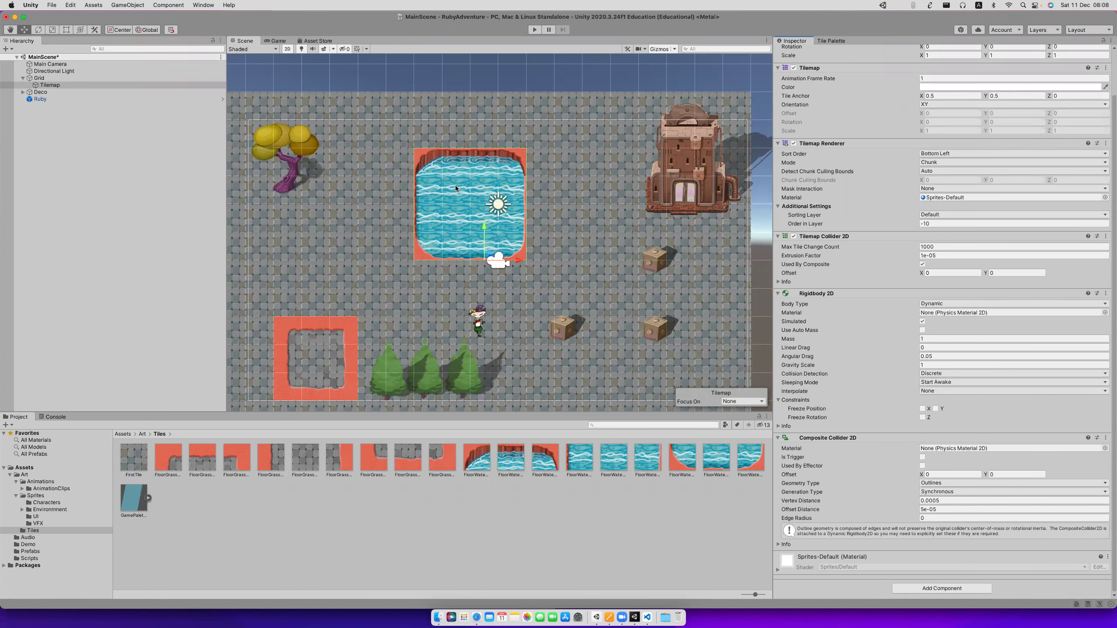
pyautogui.scroll(5, 455, 185)
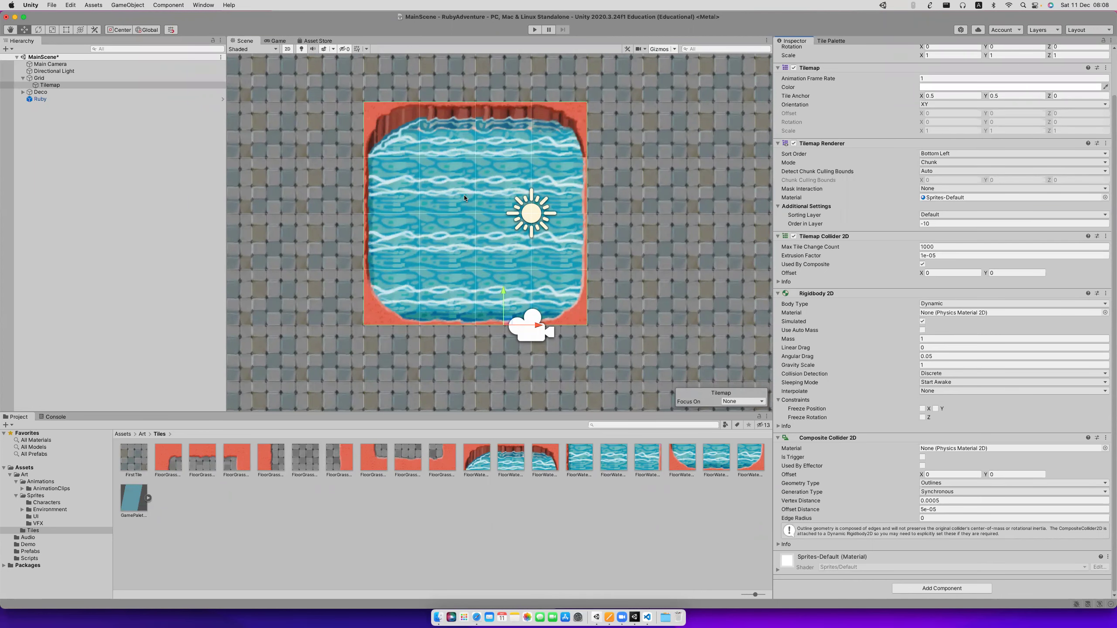
pyautogui.scroll(-5, 464, 198)
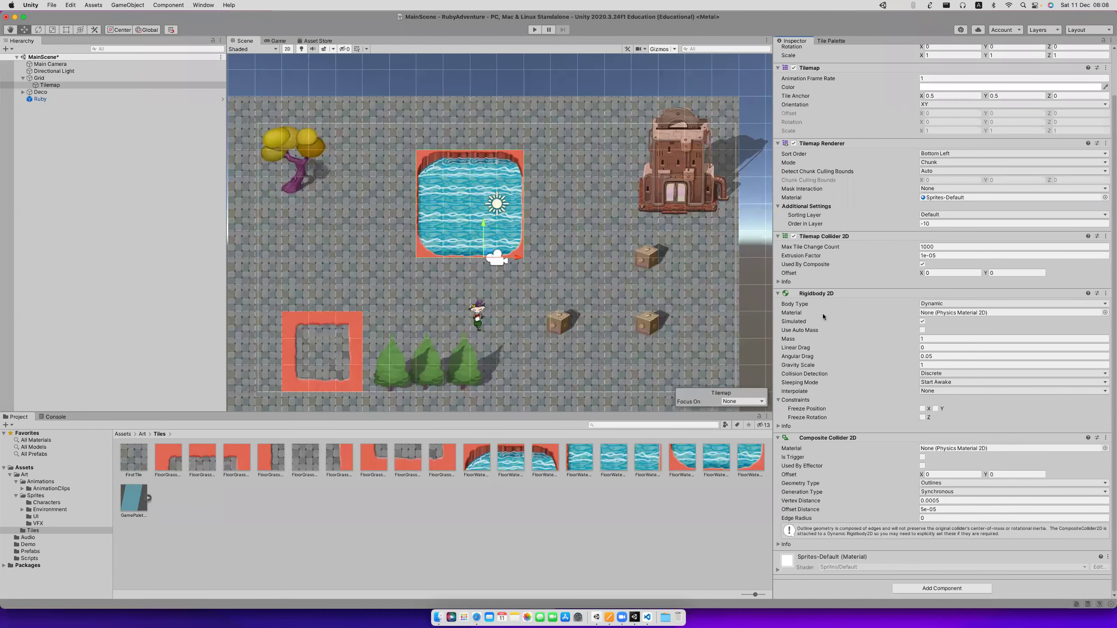
# Collapse the component panels and set the Rigidbody 2D Body Type to Static.
pyautogui.click(778, 293)
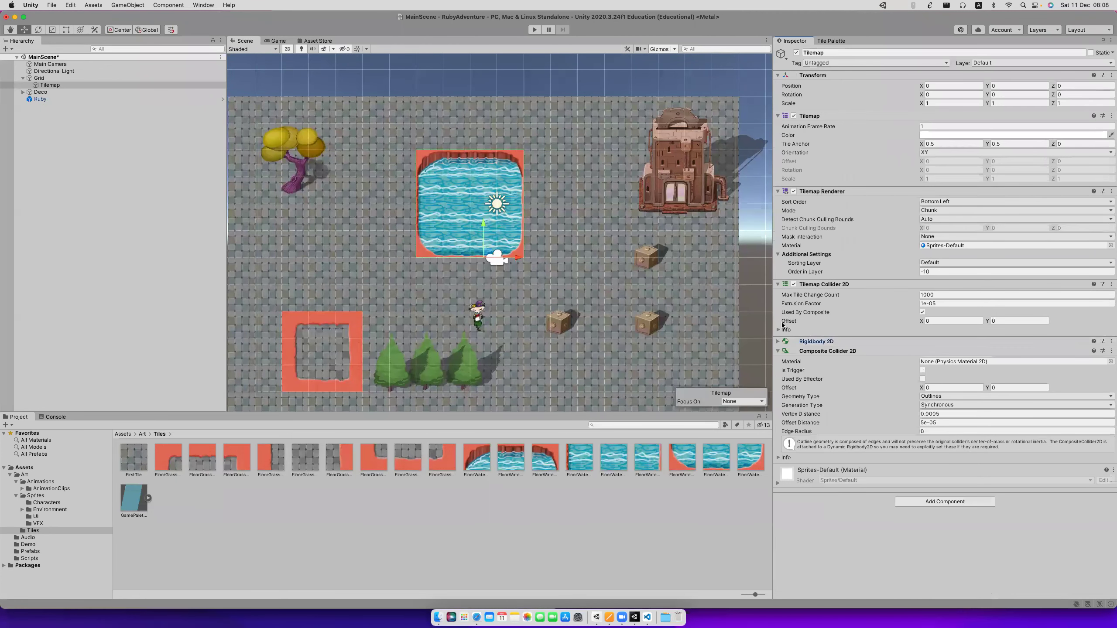
pyautogui.click(778, 352)
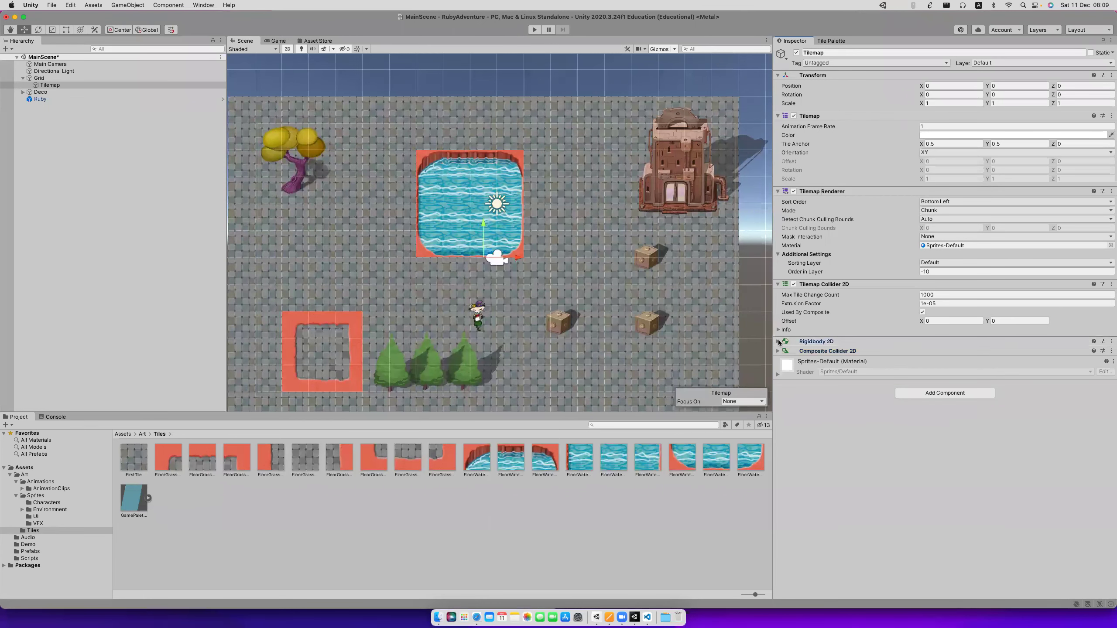
pyautogui.click(778, 342)
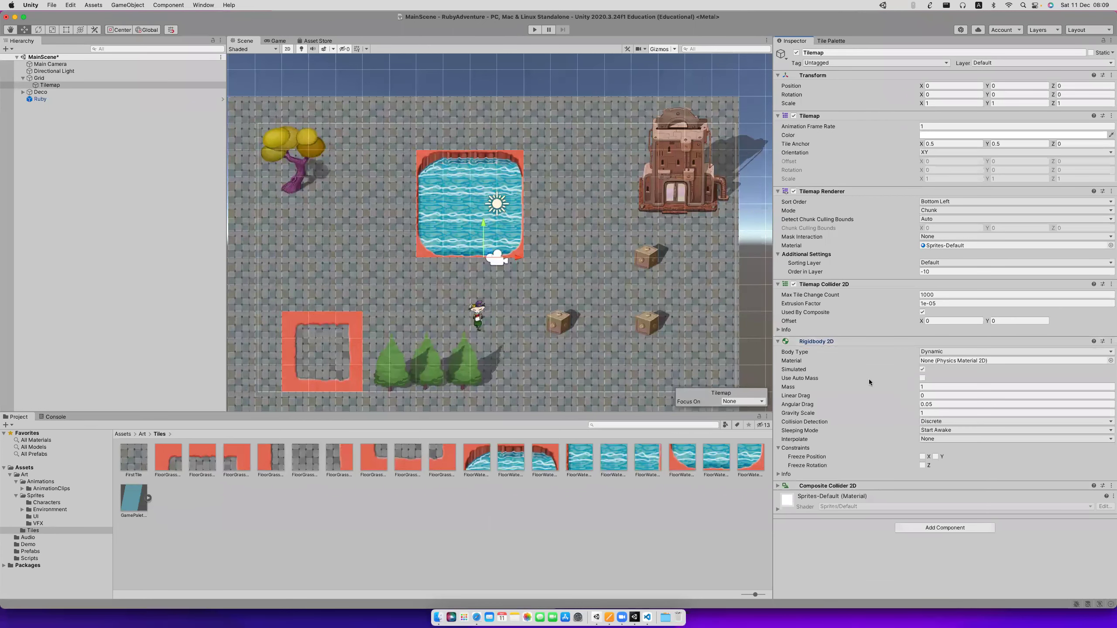
pyautogui.click(932, 353)
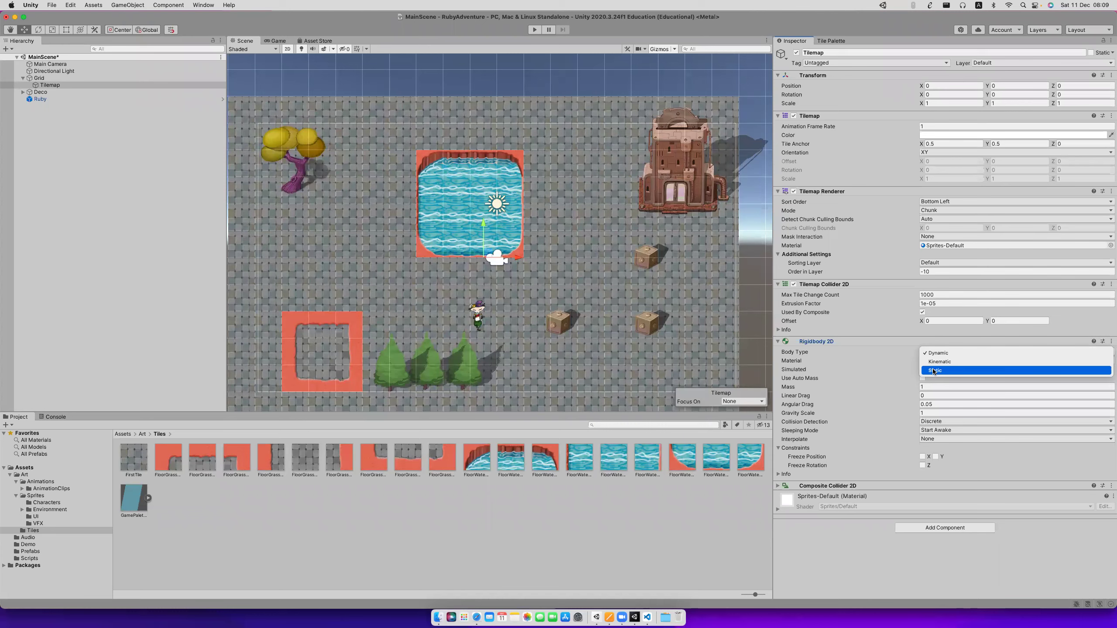
pyautogui.click(935, 371)
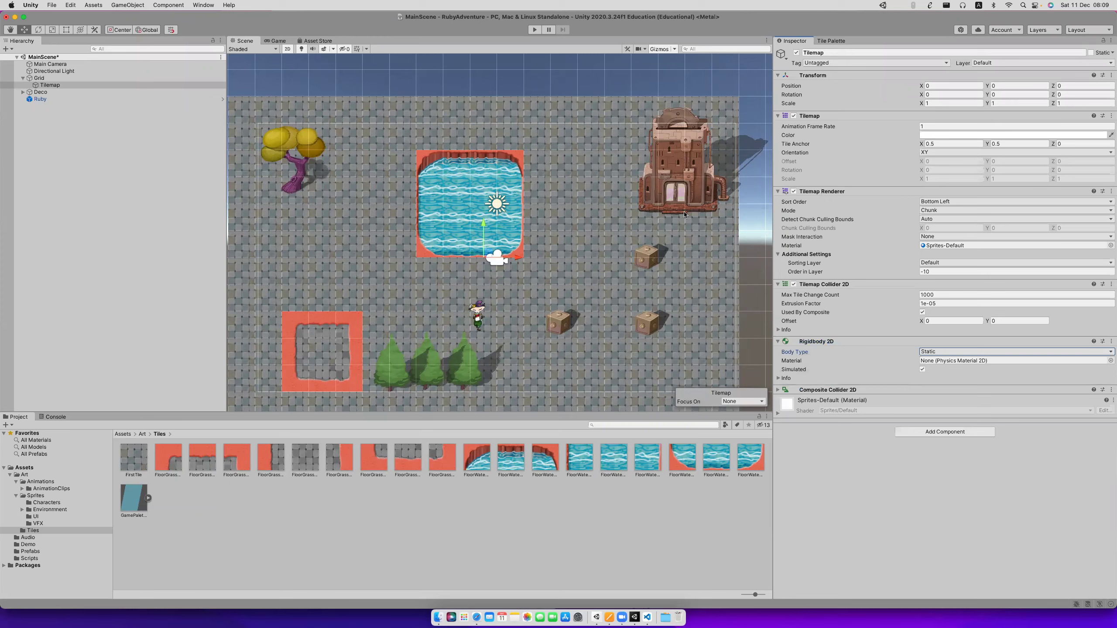
# Enter Play mode and walk Ruby up along the pond's left edge to the top.
pyautogui.press('super+p')
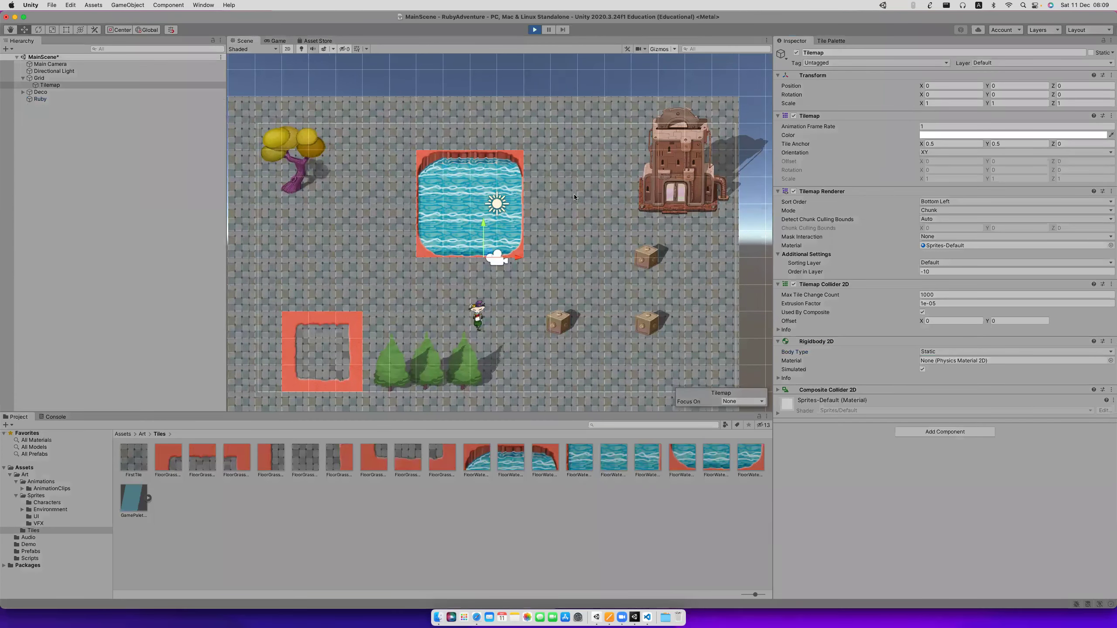
pyautogui.press('Up')
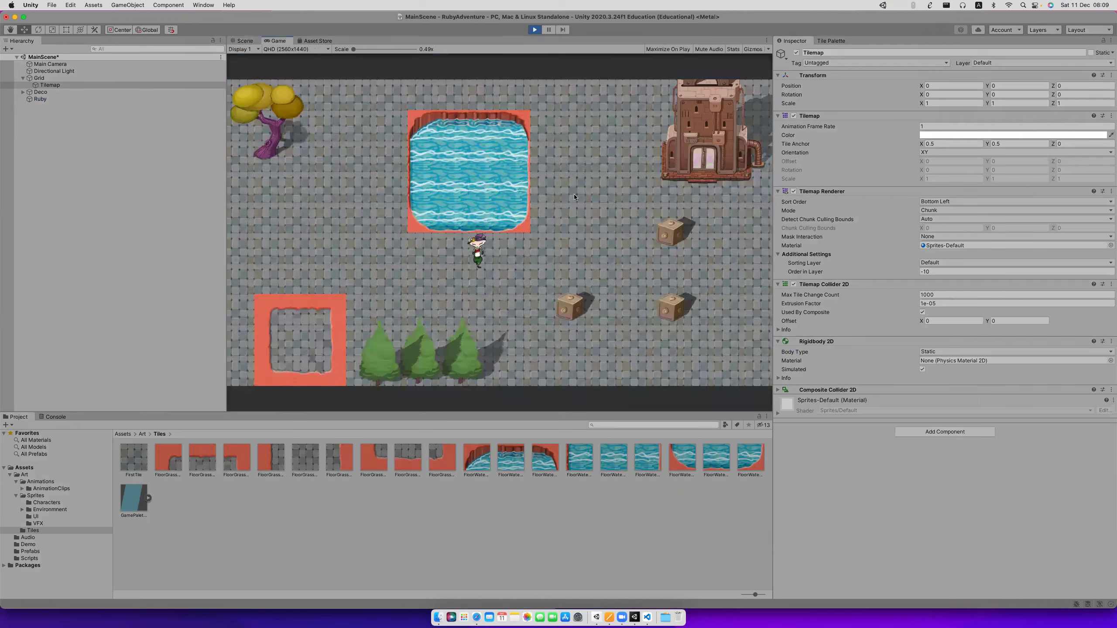
pyautogui.press('Left')
pyautogui.press('Up')
pyautogui.press('Right')
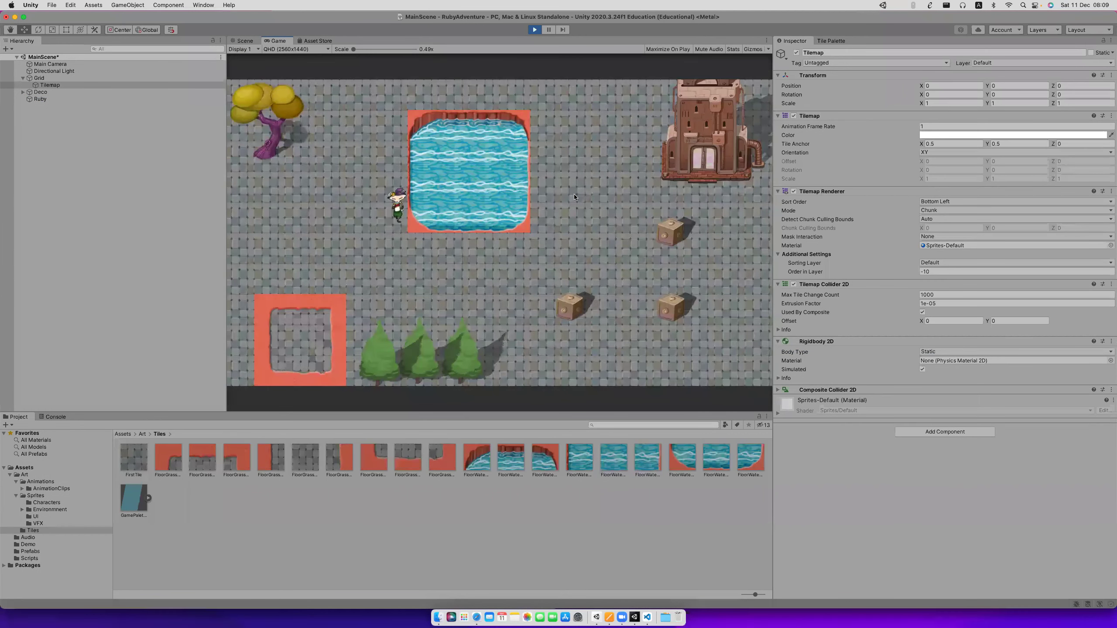
pyautogui.press('Up')
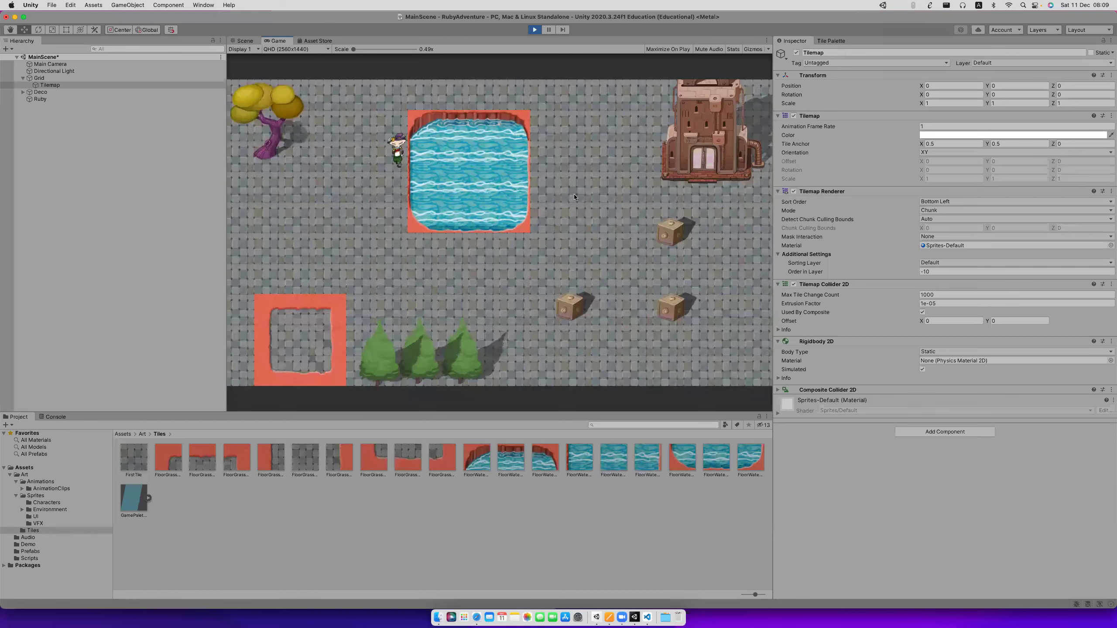
pyautogui.press('Right')
# Walk Ruby back down the left side, stop Play mode and return to VS Code.
pyautogui.press('Left')
pyautogui.press('Down')
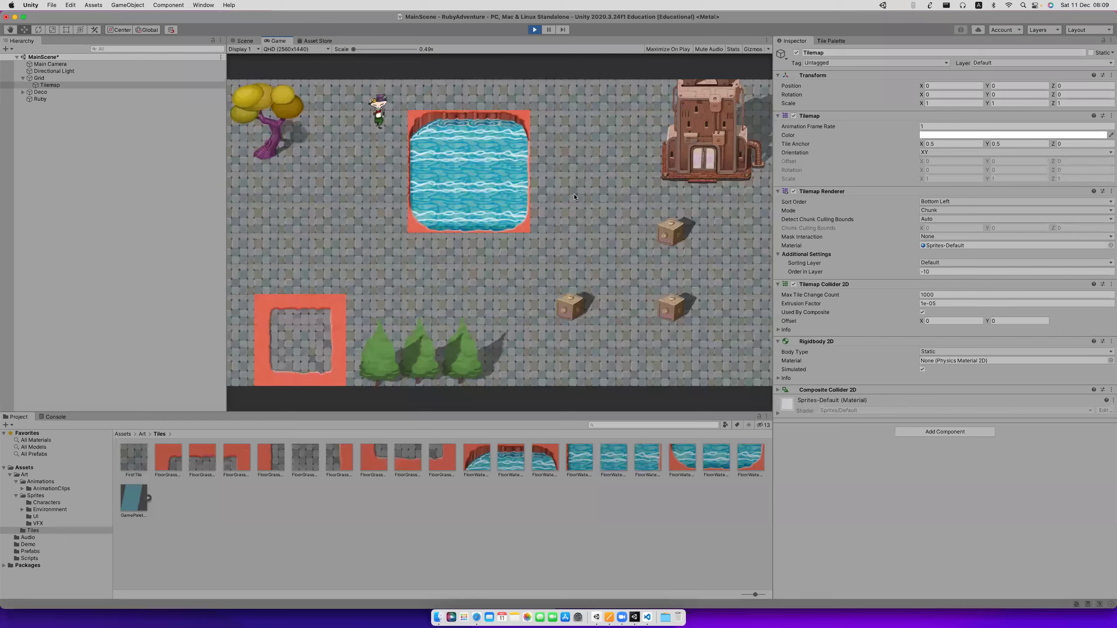
pyautogui.press('Down')
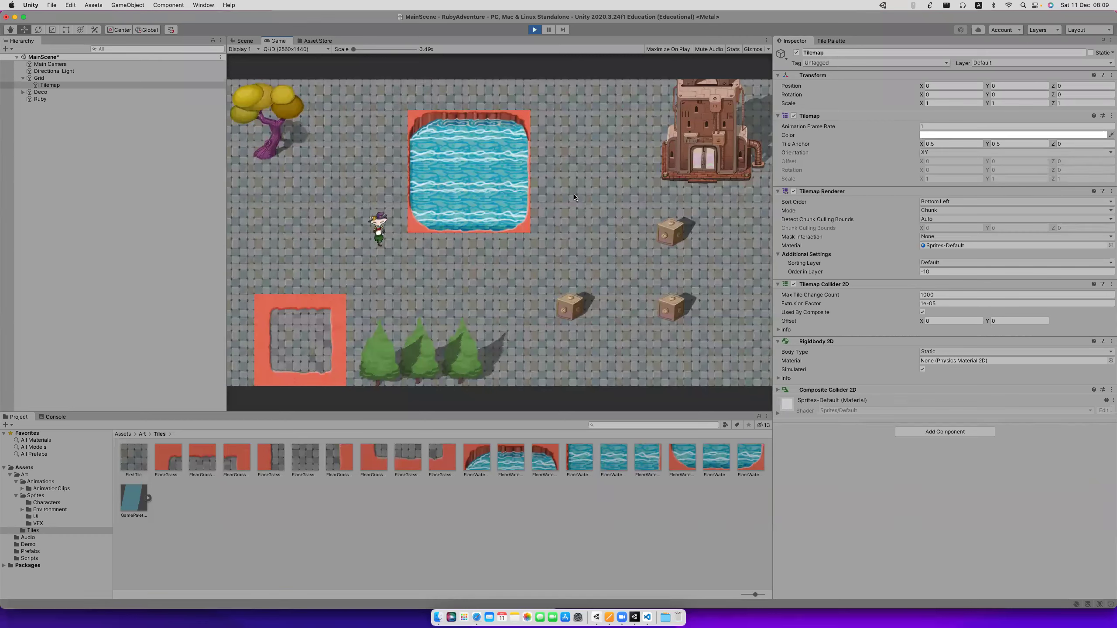
pyautogui.press('Right')
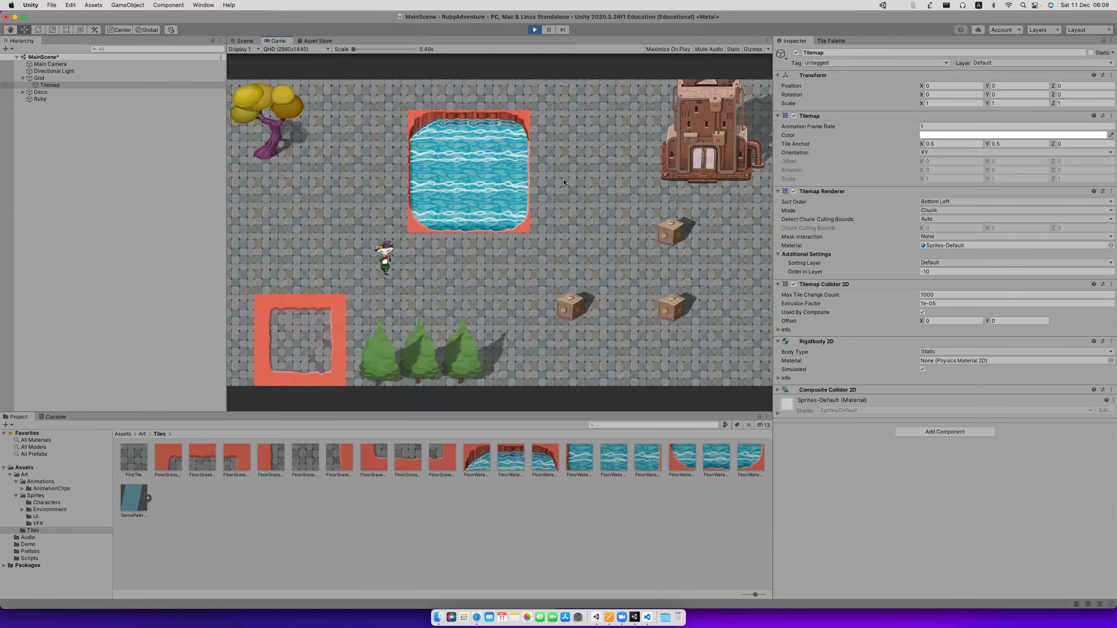
pyautogui.press('super+p')
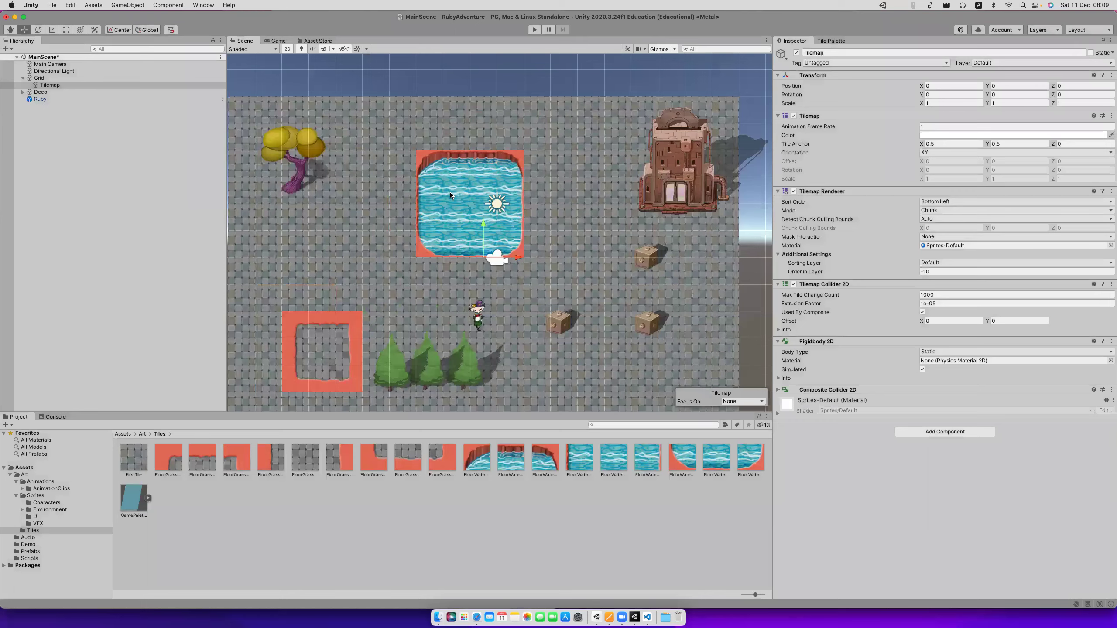
pyautogui.press('super+Tab')
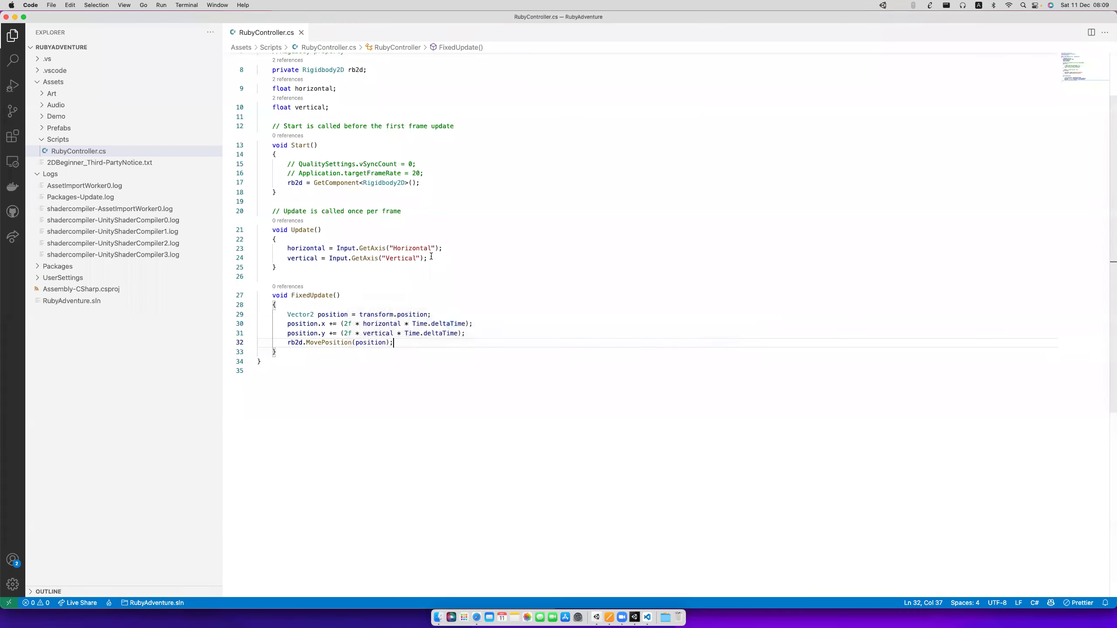
# Insert blank lines after the fields and add a //Health comment.
pyautogui.scroll(3, 319, 180)
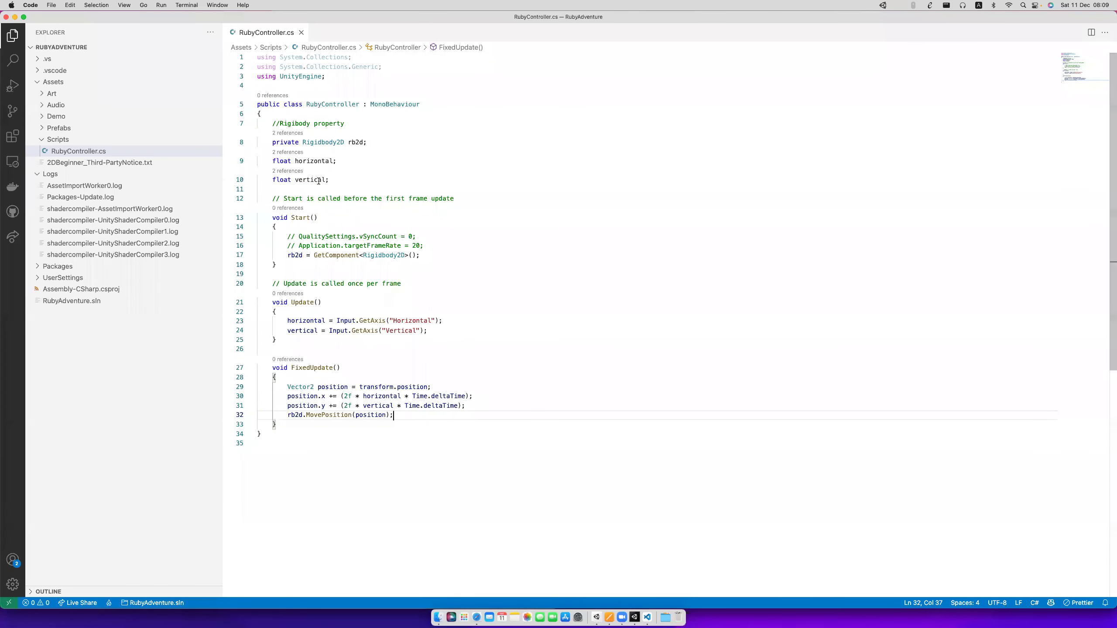
pyautogui.click(365, 189)
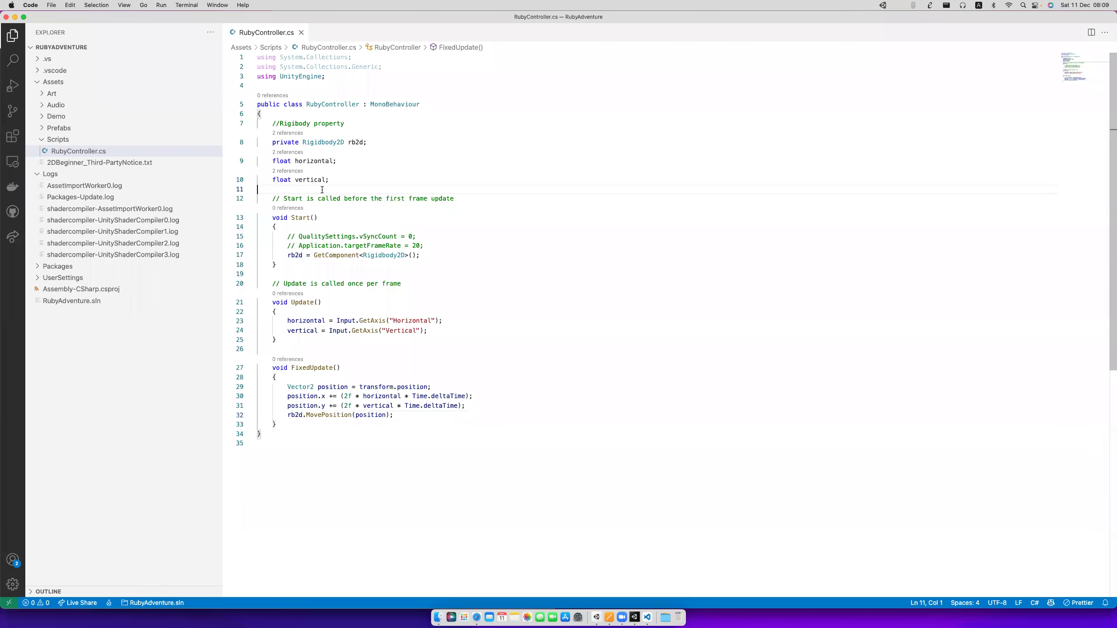
pyautogui.press('Tab')
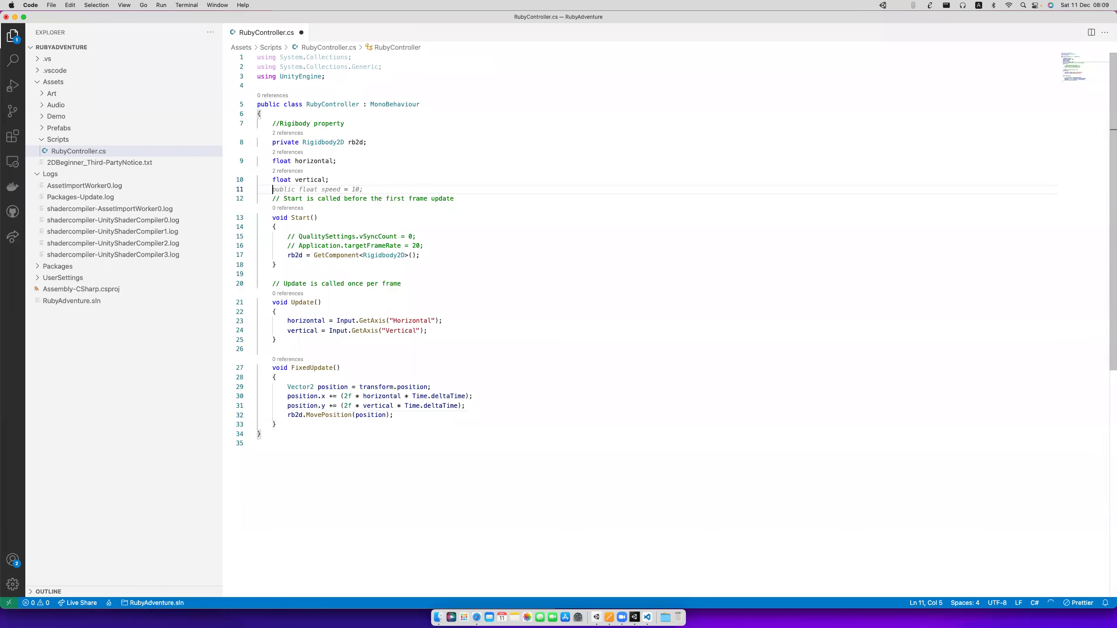
pyautogui.press('Return')
pyautogui.press('Up')
pyautogui.press('Return')
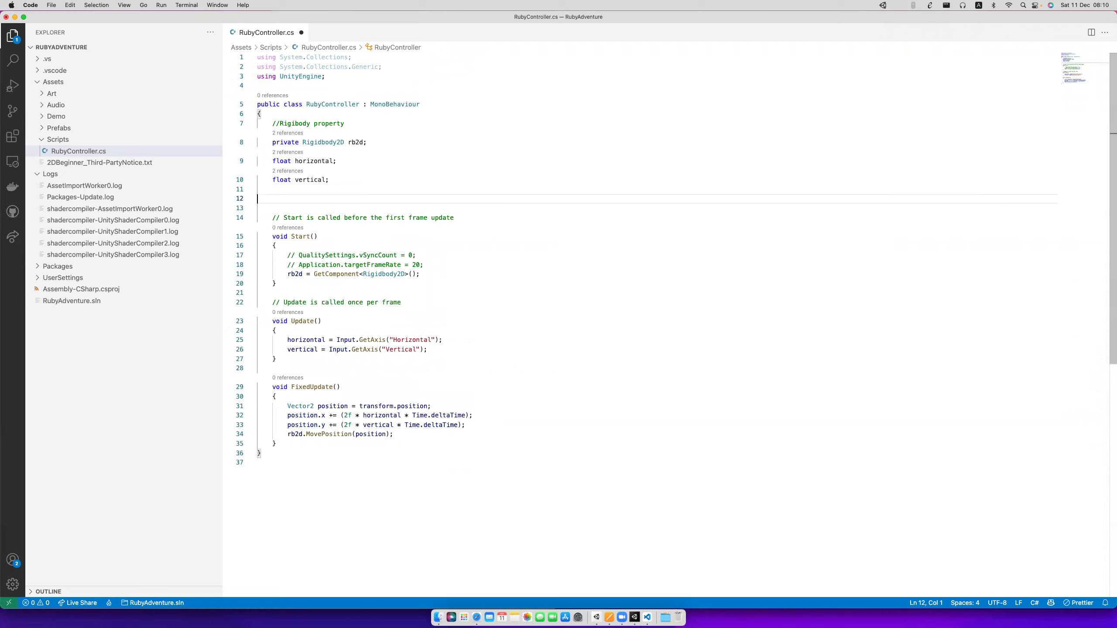
pyautogui.write('//Health')
pyautogui.press('Return')
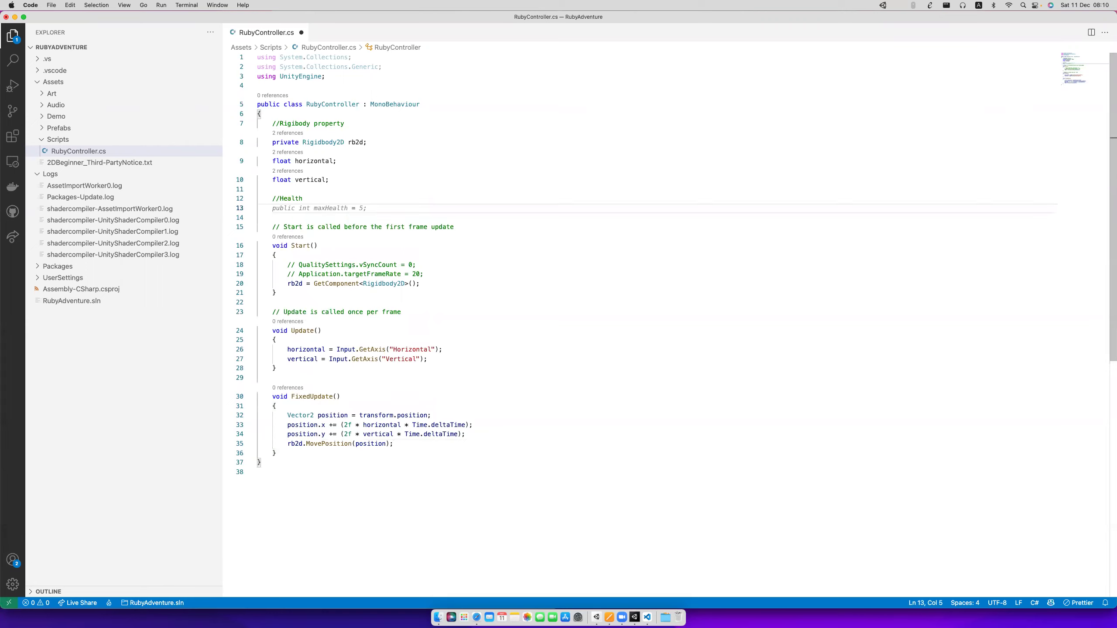
# Declare public int maxHealth = 5 and int currentHealth; then save.
pyautogui.press('Tab')
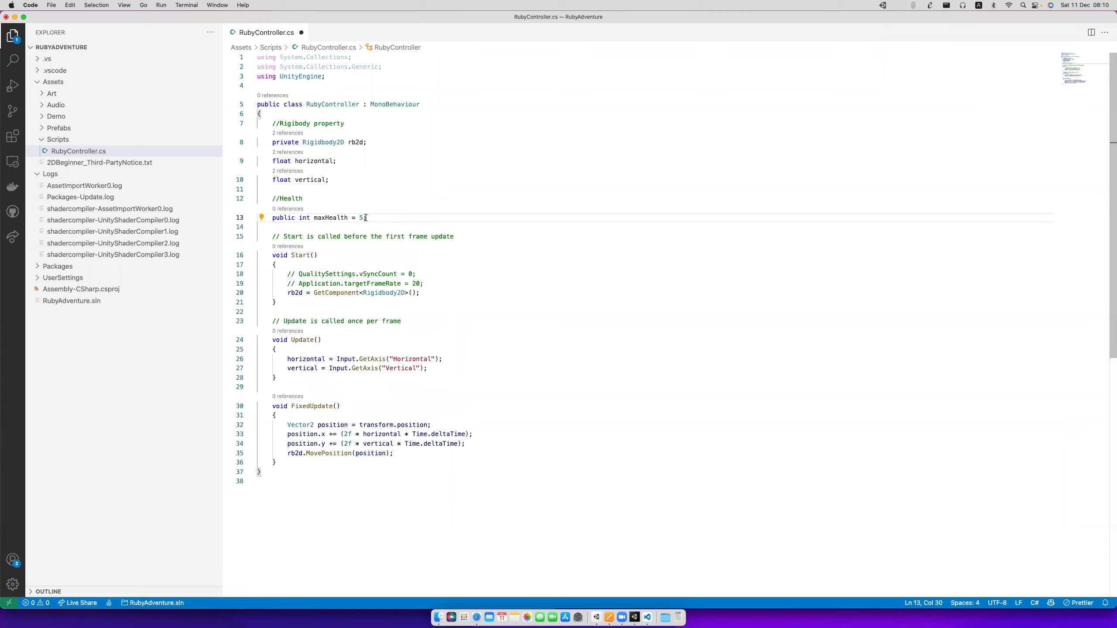
pyautogui.click(329, 217)
pyautogui.click(381, 214)
pyautogui.press('Return')
pyautogui.write('int cur')
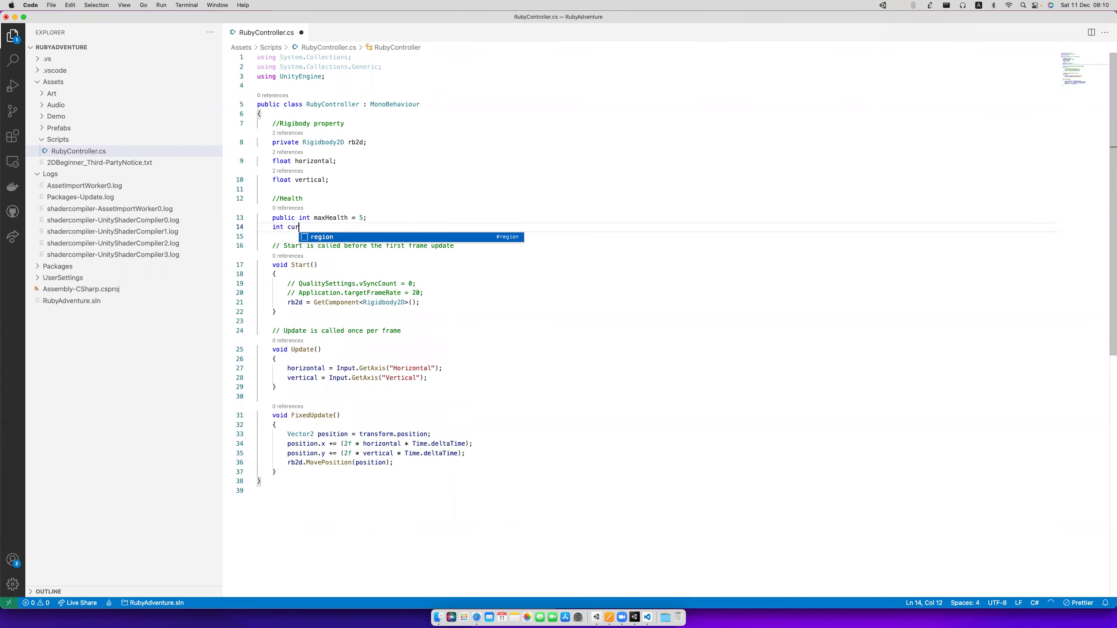
pyautogui.write('rentHealth;')
pyautogui.press('cmd+s')
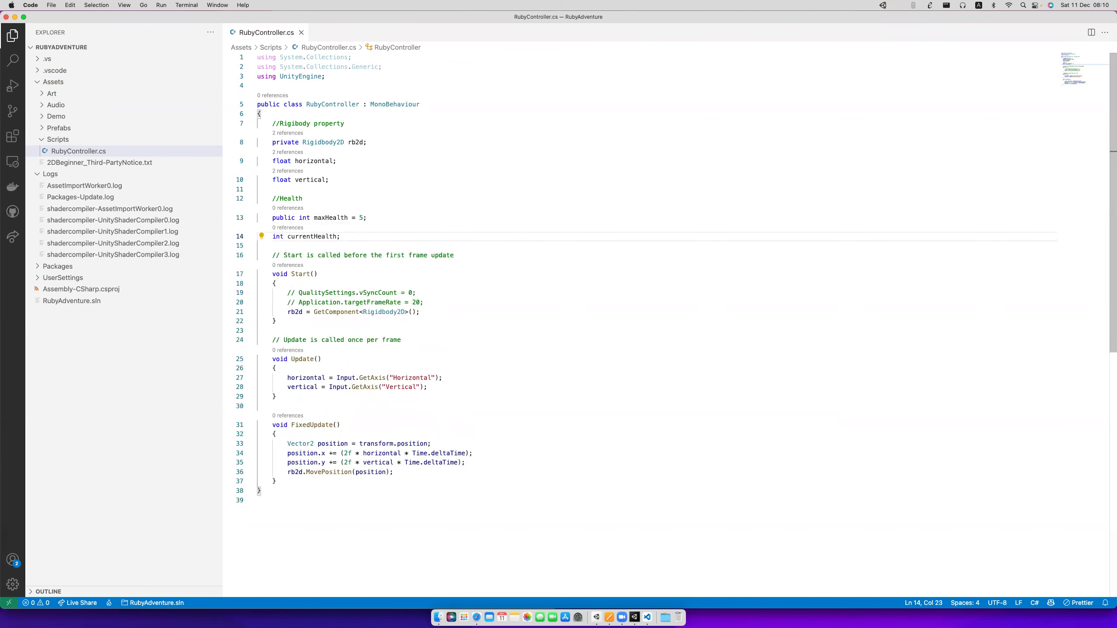
# Review the new health fields and move to the end of FixedUpdate.
pyautogui.click(336, 237)
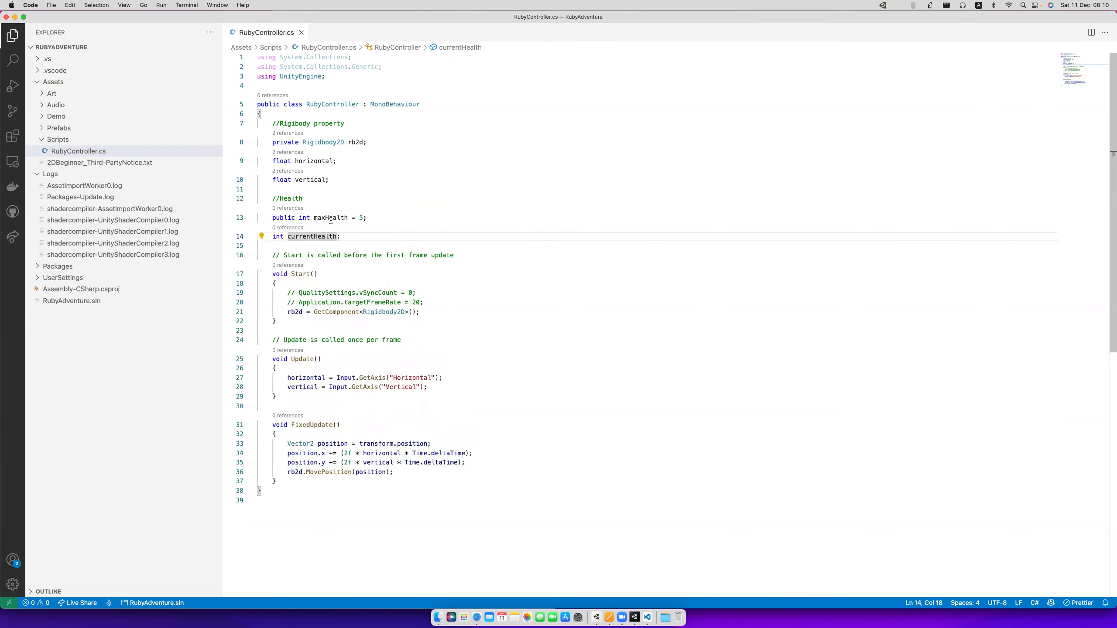
pyautogui.click(332, 217)
pyautogui.click(314, 236)
pyautogui.click(354, 236)
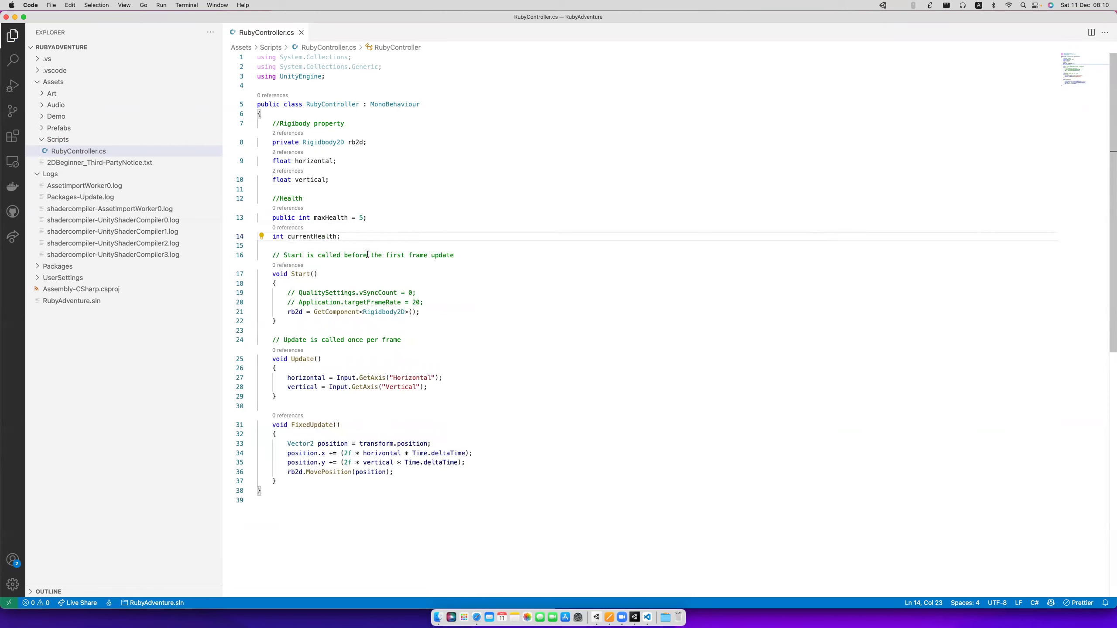
pyautogui.moveTo(357, 310)
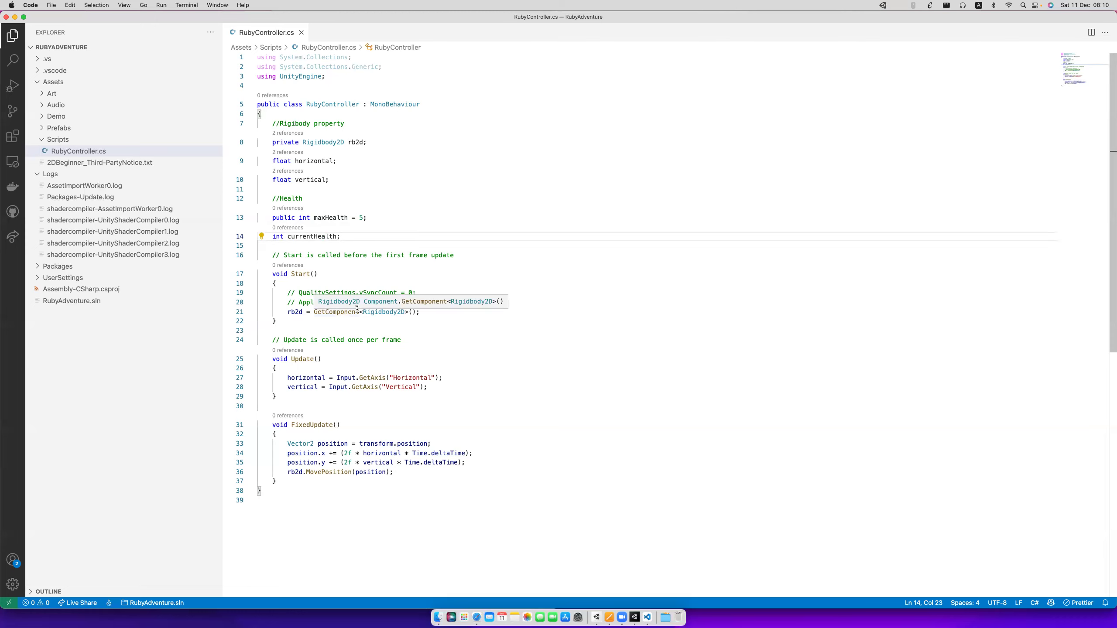
pyautogui.scroll(-7, 331, 312)
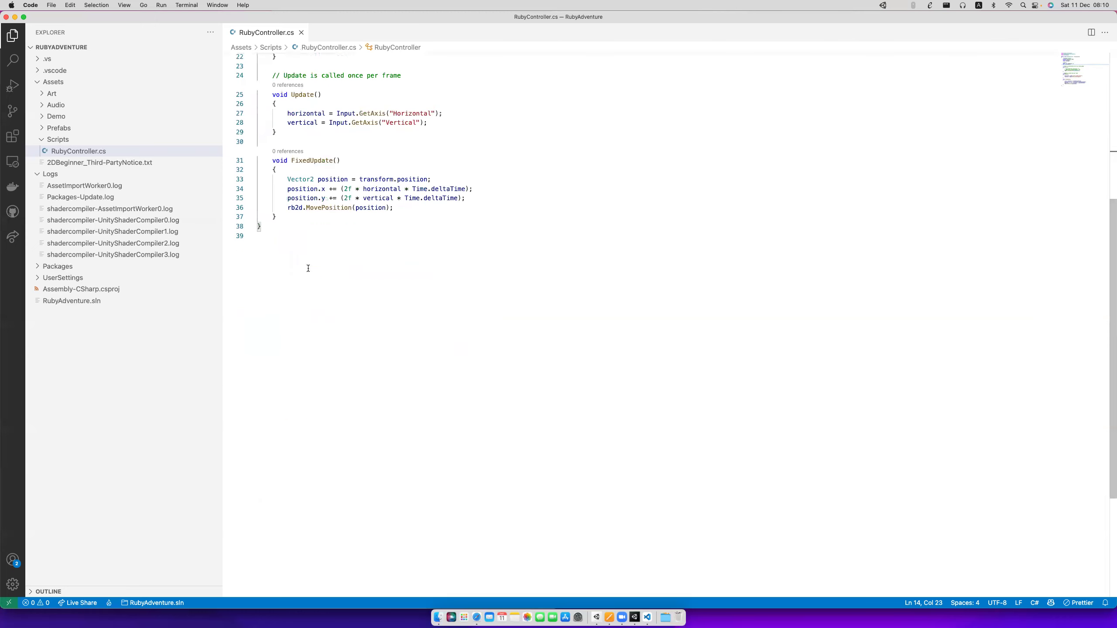
pyautogui.click(277, 217)
pyautogui.scroll(9, 277, 216)
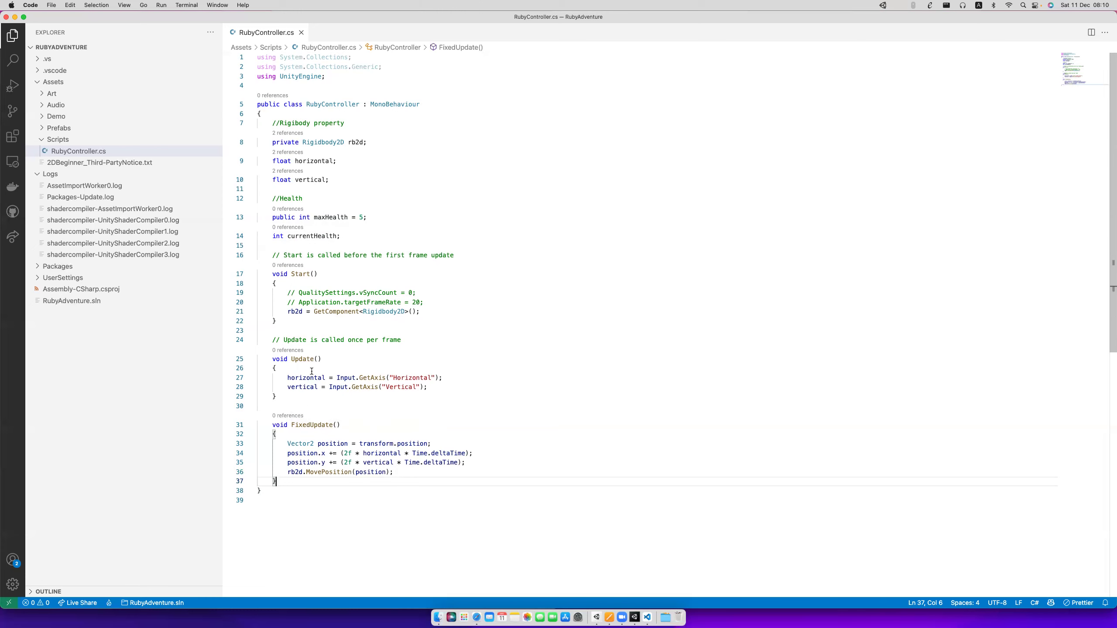
pyautogui.scroll(-3, 308, 418)
pyautogui.scroll(2, 308, 418)
pyautogui.scroll(-5, 305, 490)
# Below FixedUpdate, add a //Change health comment and accept the suggested ChangeHealth method.
pyautogui.press('Return')
pyautogui.press('Return')
pyautogui.write('//Change health')
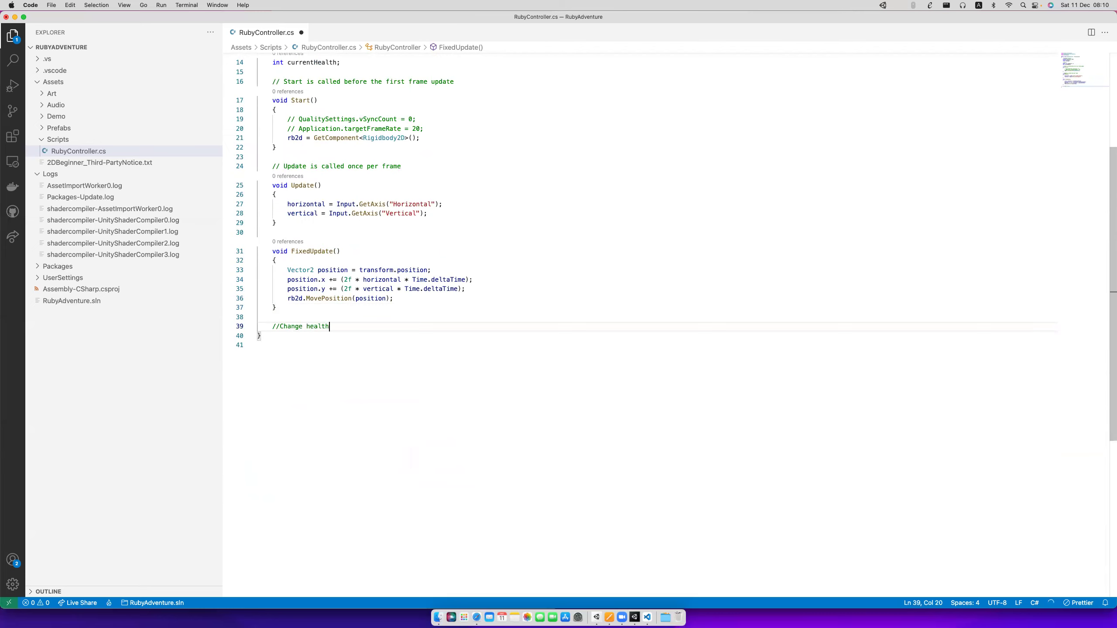
pyautogui.press('Return')
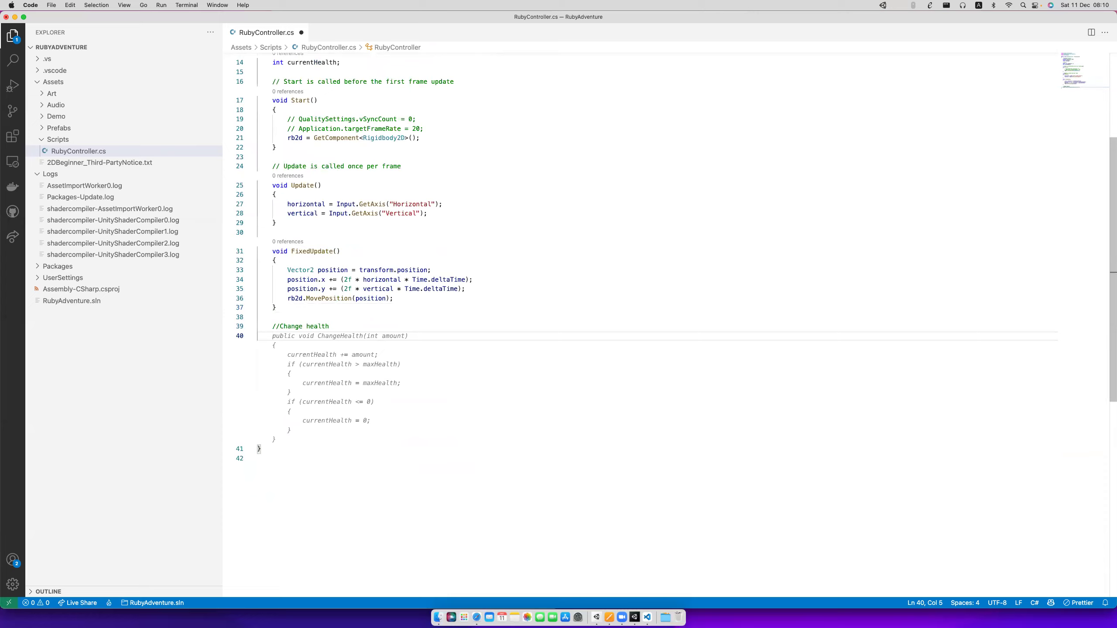
pyautogui.press('Tab')
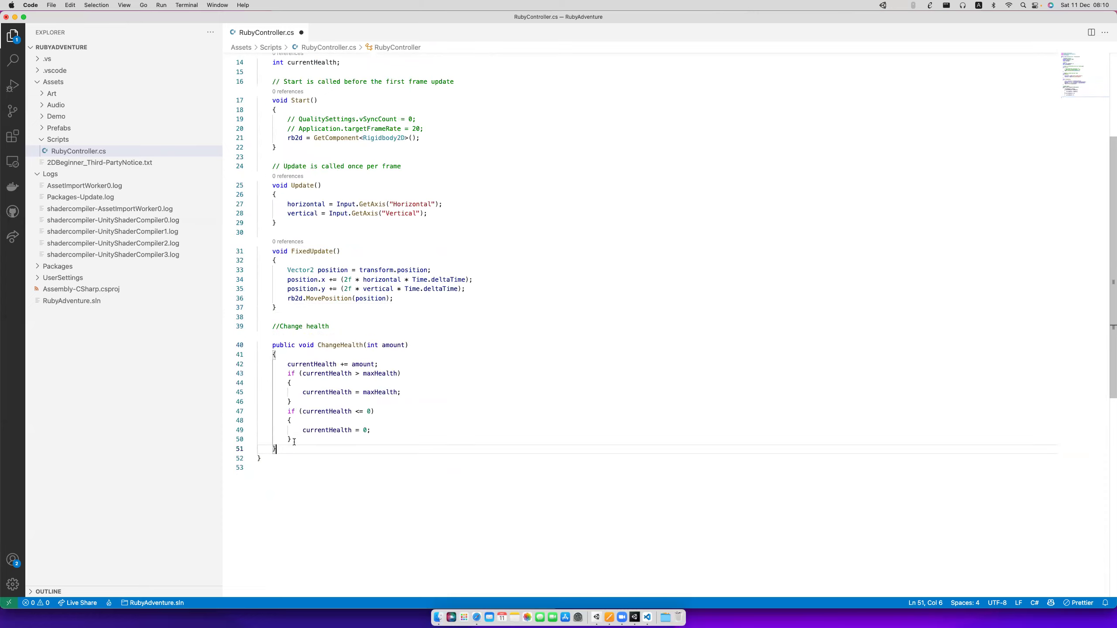
# Remove 'public' from the ChangeHealth(int amount) signature and save.
pyautogui.moveTo(408, 345); pyautogui.dragTo(280, 346)
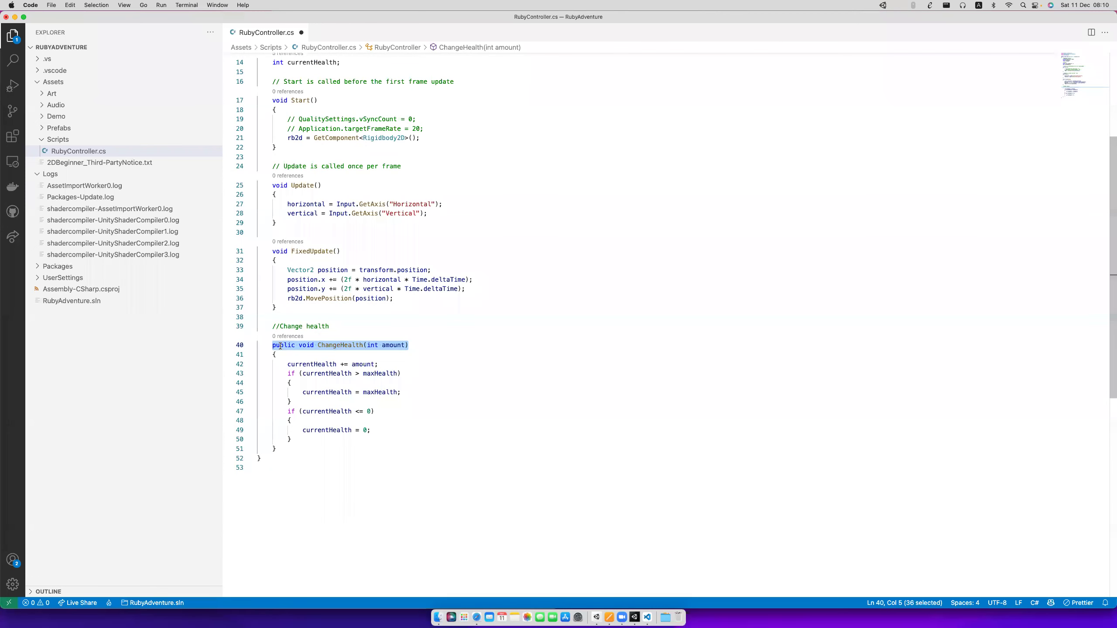
pyautogui.doubleClick(279, 344)
pyautogui.hotkey('shift', 'Right')
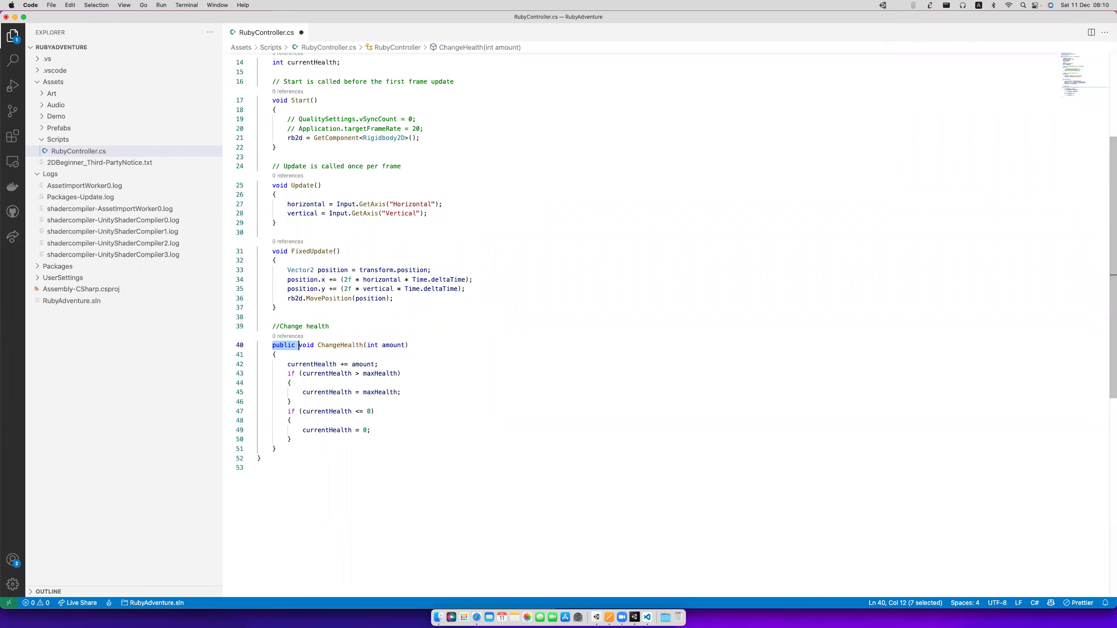
pyautogui.press('BackSpace')
pyautogui.press('End')
pyautogui.press('super+s')
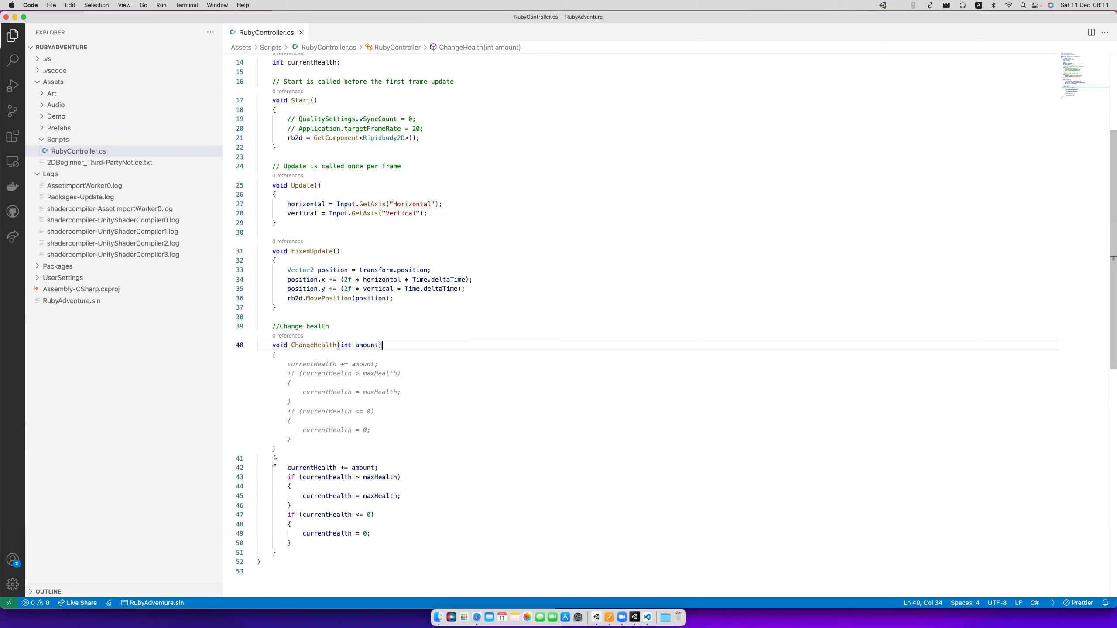
# Dismiss the duplicate suggested body and review how amount updates currentHealth.
pyautogui.click(271, 459)
pyautogui.click(359, 347)
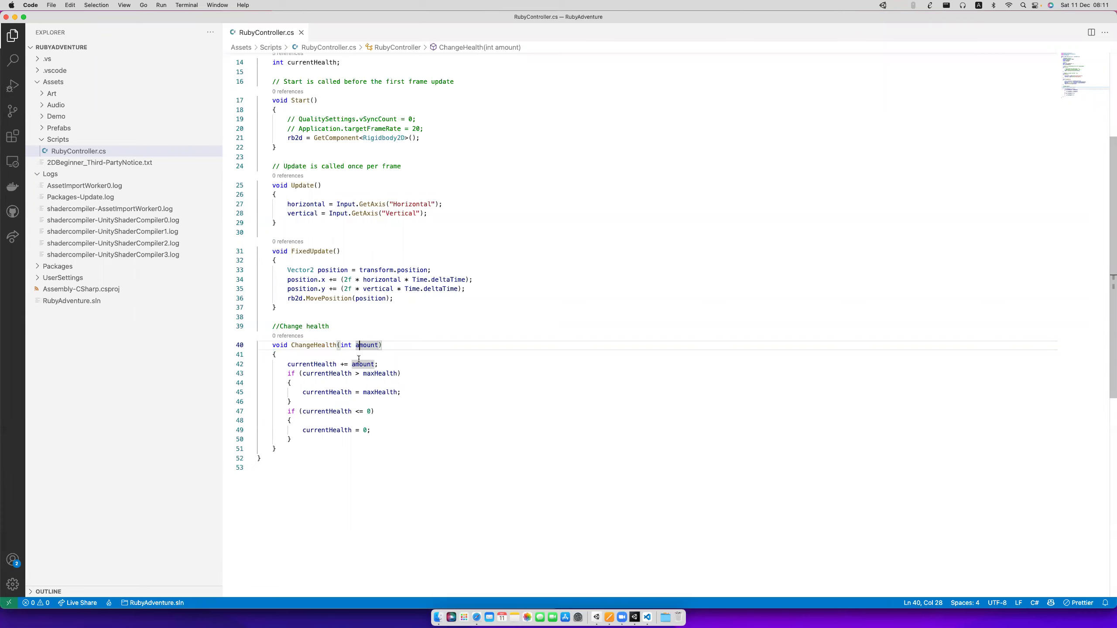
pyautogui.click(302, 364)
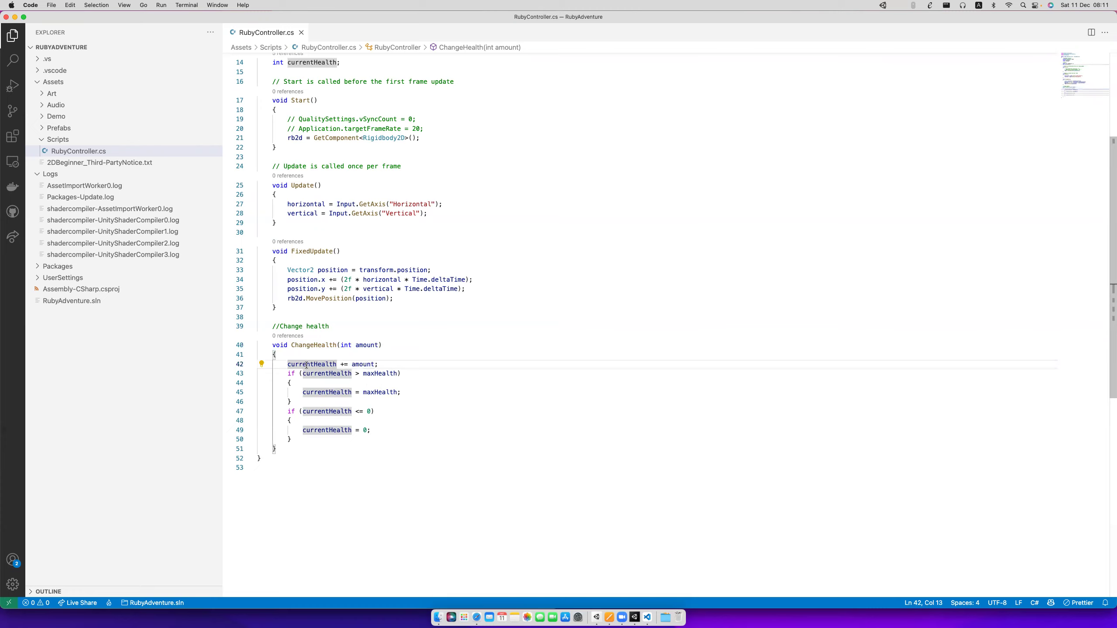
pyautogui.moveTo(356, 365)
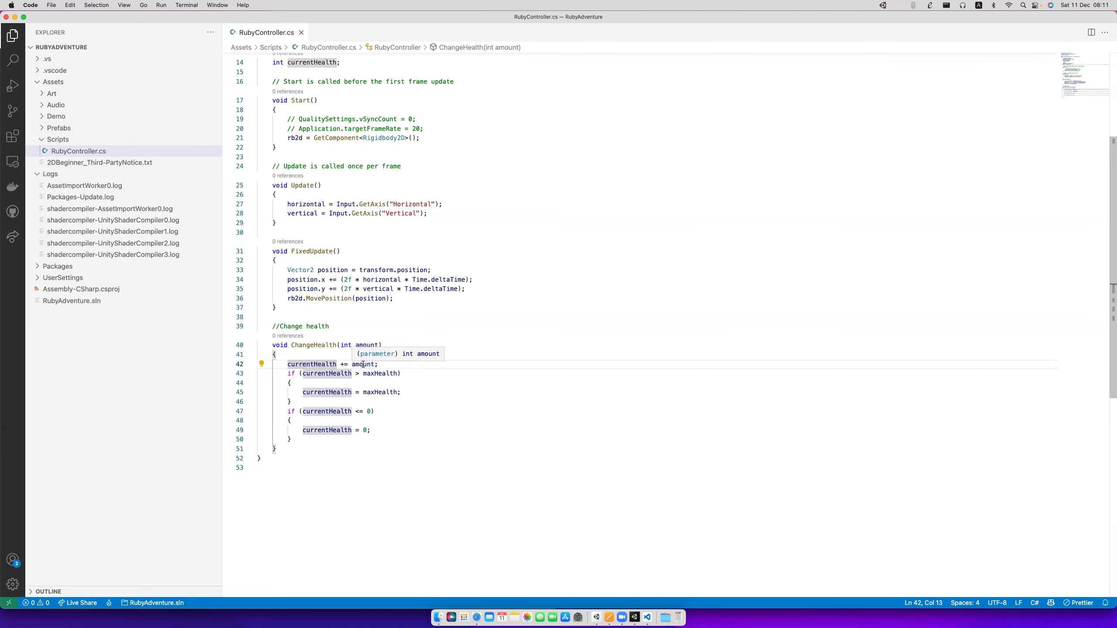
pyautogui.click(364, 364)
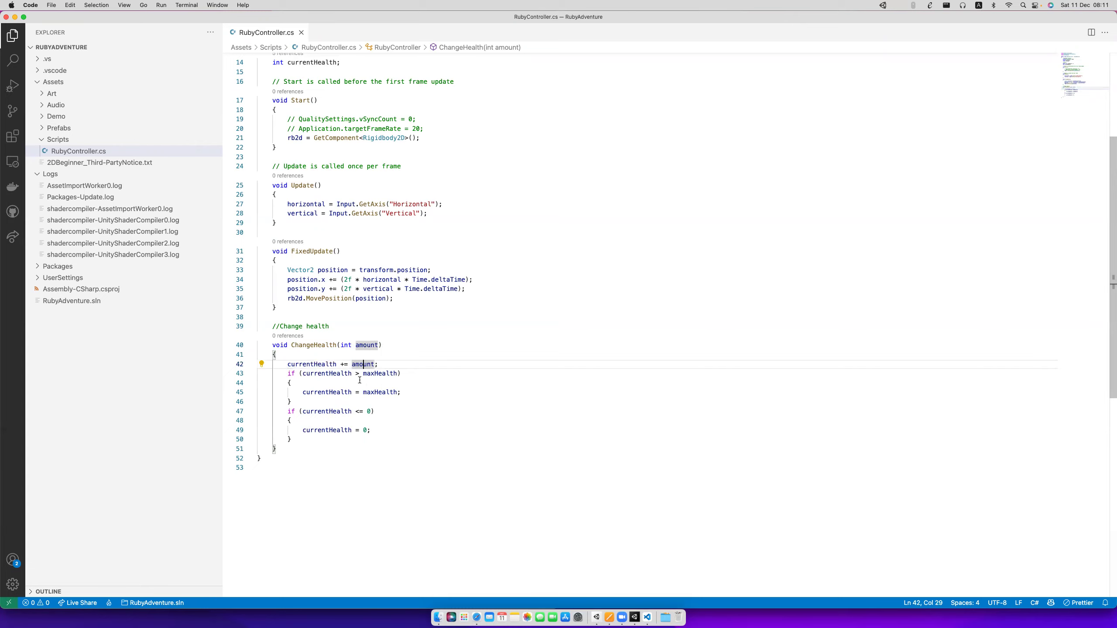
pyautogui.moveTo(350, 427)
# Replace the health update with Mathf.Clamp(currentHealth + amount, 0, maxHealth), delete the if-blocks, and save.
pyautogui.moveTo(341, 364); pyautogui.dragTo(375, 364)
pyautogui.press('BackSpace')
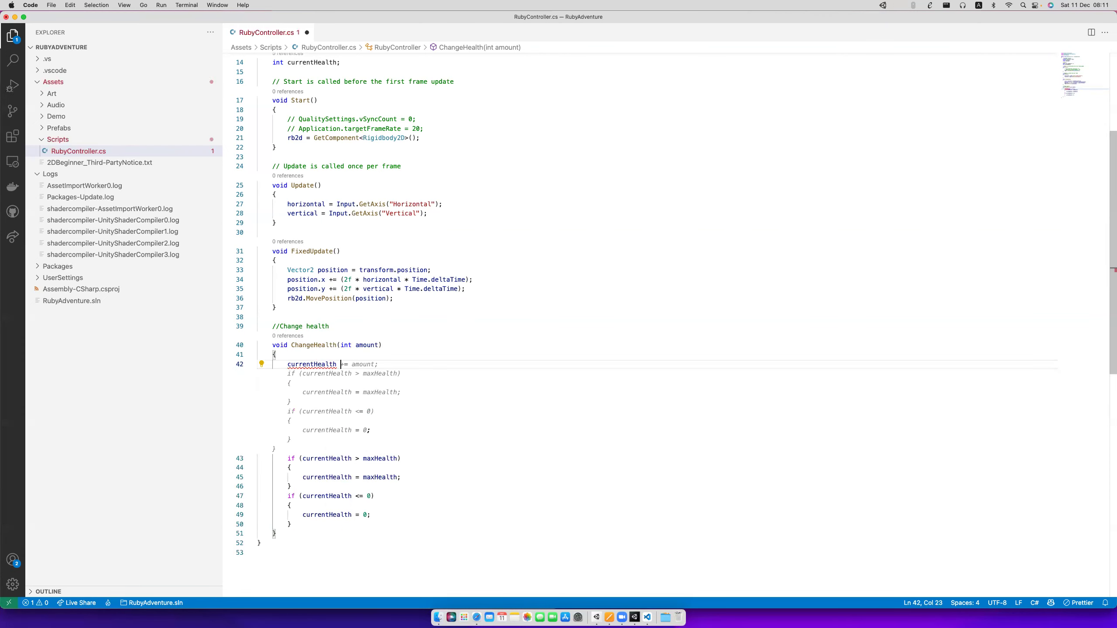
pyautogui.write('= Math')
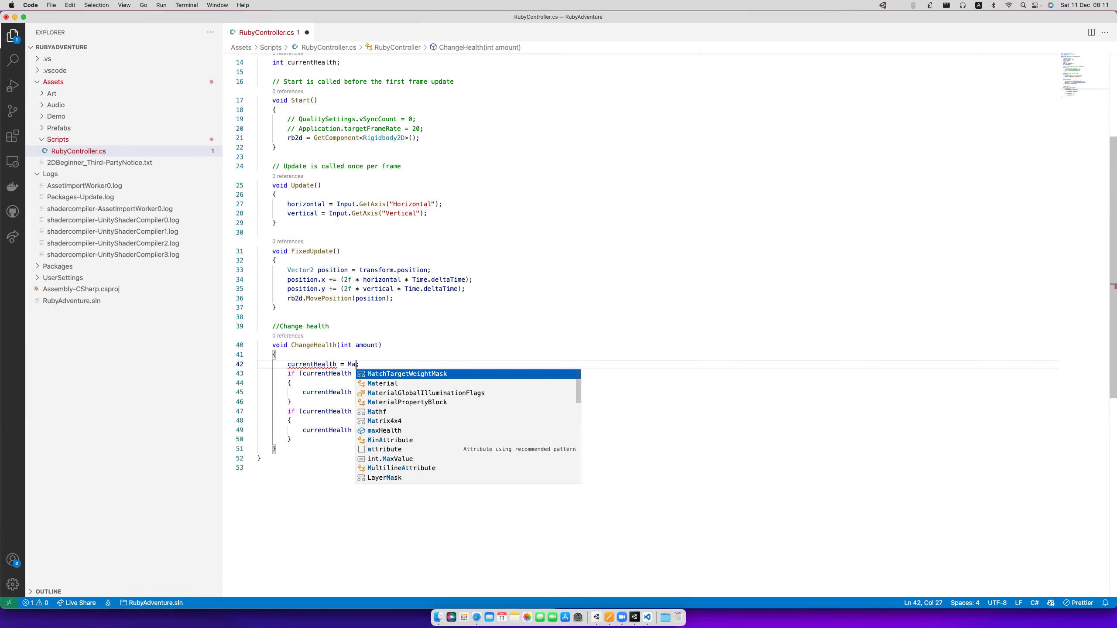
pyautogui.write('f.')
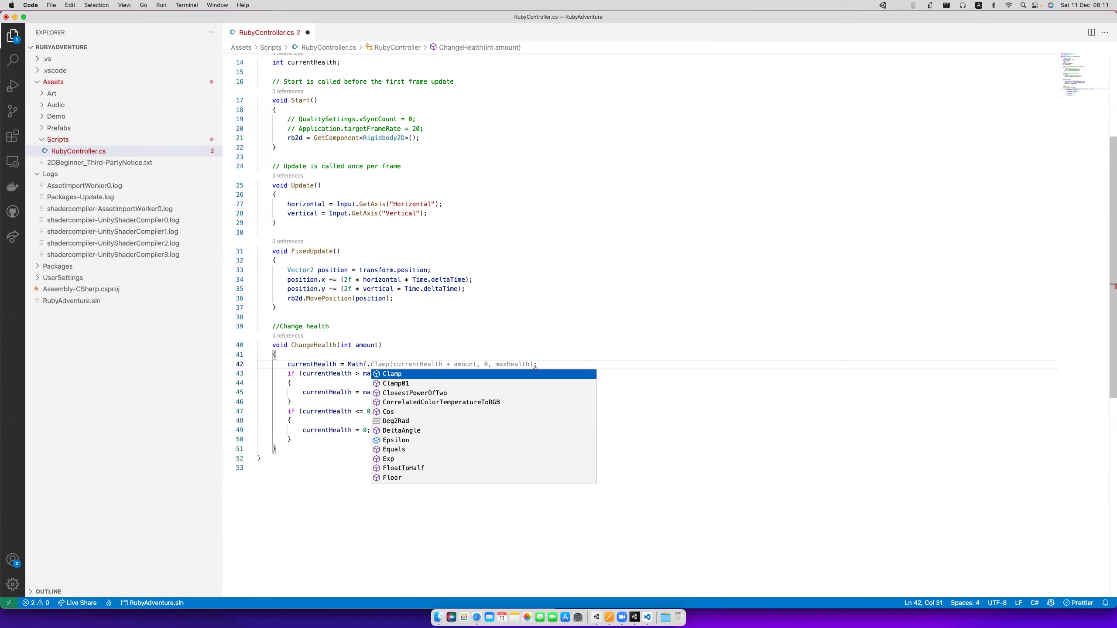
pyautogui.press('Tab')
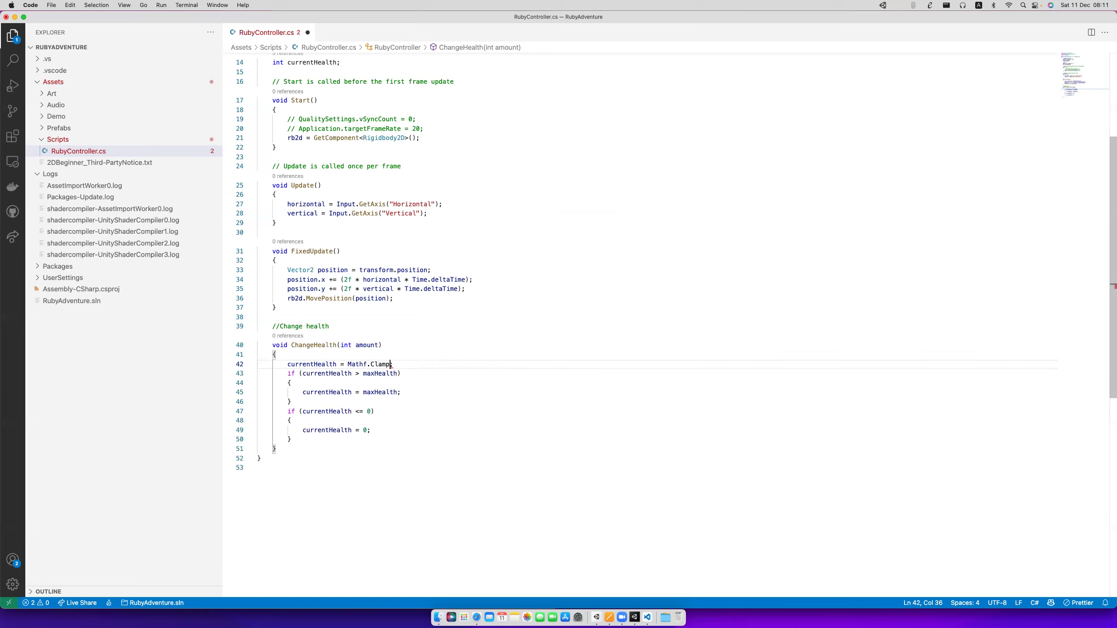
pyautogui.press('Tab')
pyautogui.hotkey('shift', 'Down')
pyautogui.hotkey('shift', 'Down')
pyautogui.hotkey('shift', 'Down')
pyautogui.hotkey('shift', 'Down')
pyautogui.hotkey('shift', 'Down')
pyautogui.hotkey('shift', 'Down')
pyautogui.hotkey('shift', 'Down')
pyautogui.hotkey('shift', 'Down')
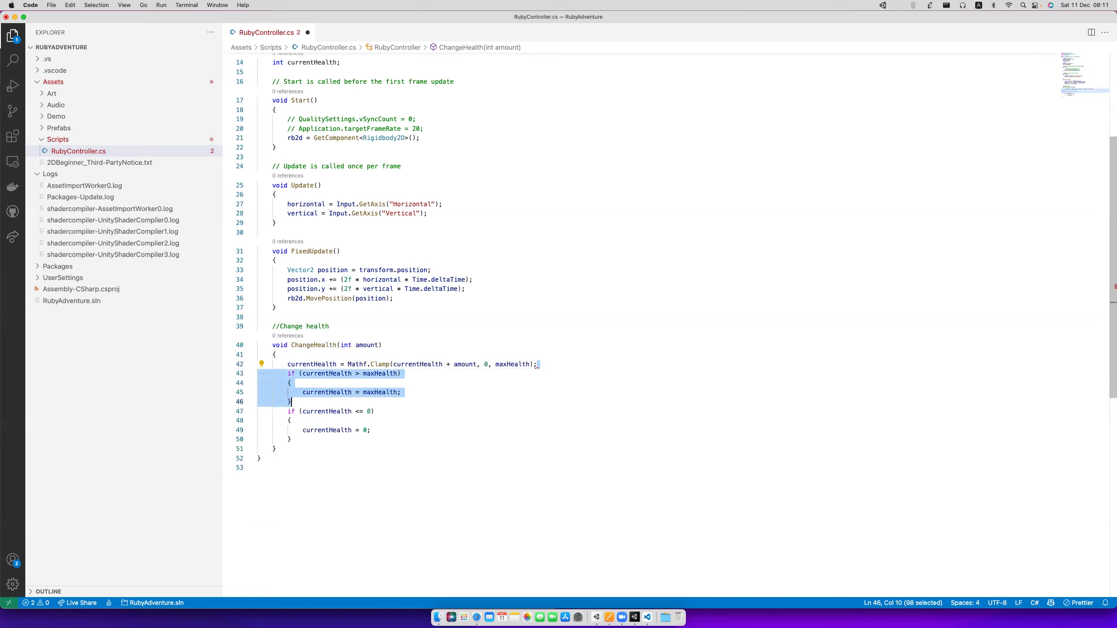
pyautogui.press('BackSpace')
pyautogui.press('super+s')
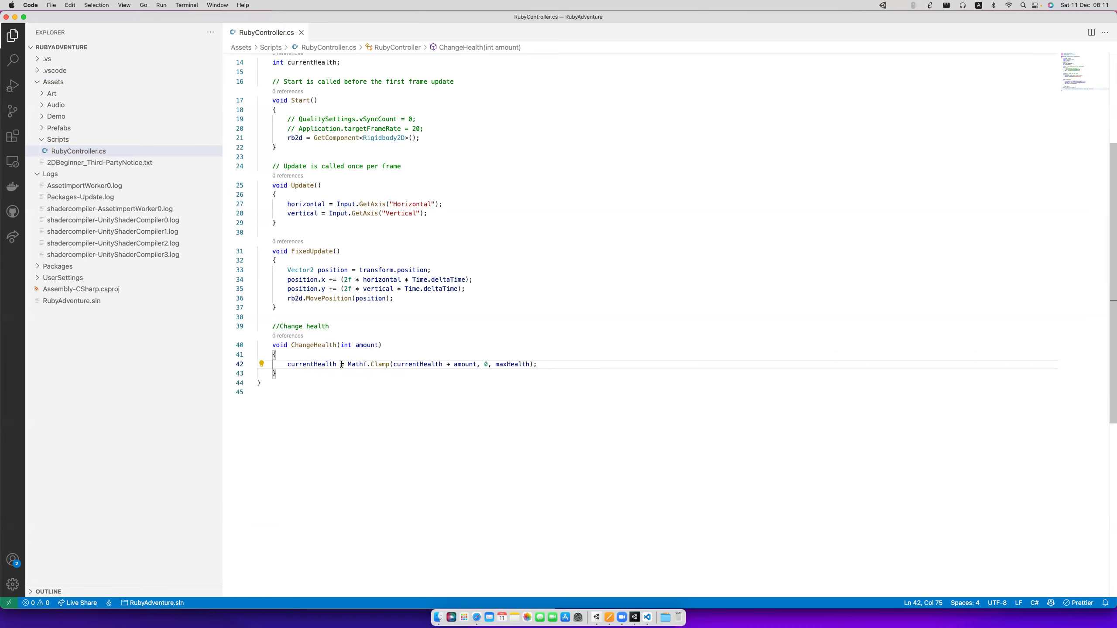
# Add a Debug.Log in ChangeHealth printing health as current/max, and save.
pyautogui.click(503, 364)
pyautogui.press('End')
pyautogui.press('Return')
pyautogui.press('Tab')
pyautogui.press('super+s')
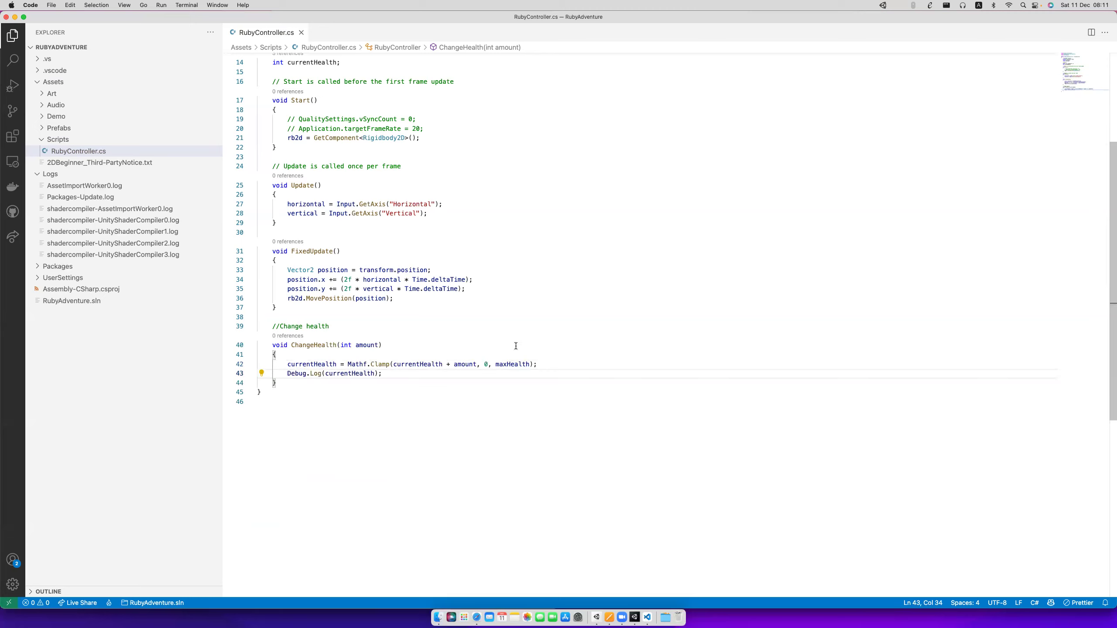
pyautogui.press('Home')
pyautogui.press('End')
pyautogui.press('Left')
pyautogui.press('Left')
pyautogui.press('super+s')
pyautogui.press('Tab')
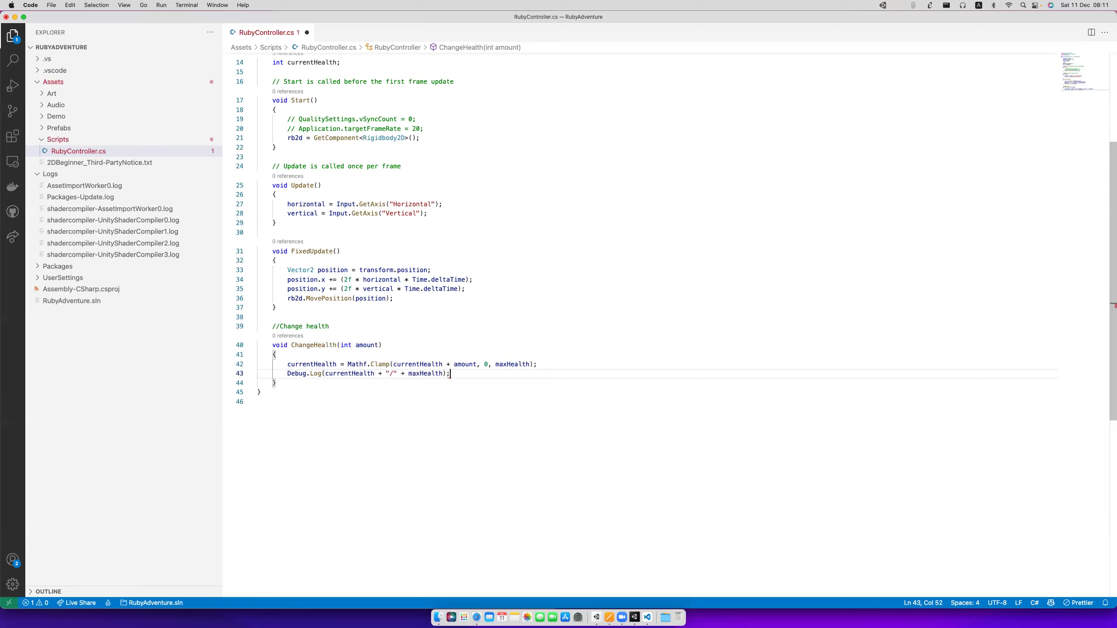
pyautogui.click(427, 373)
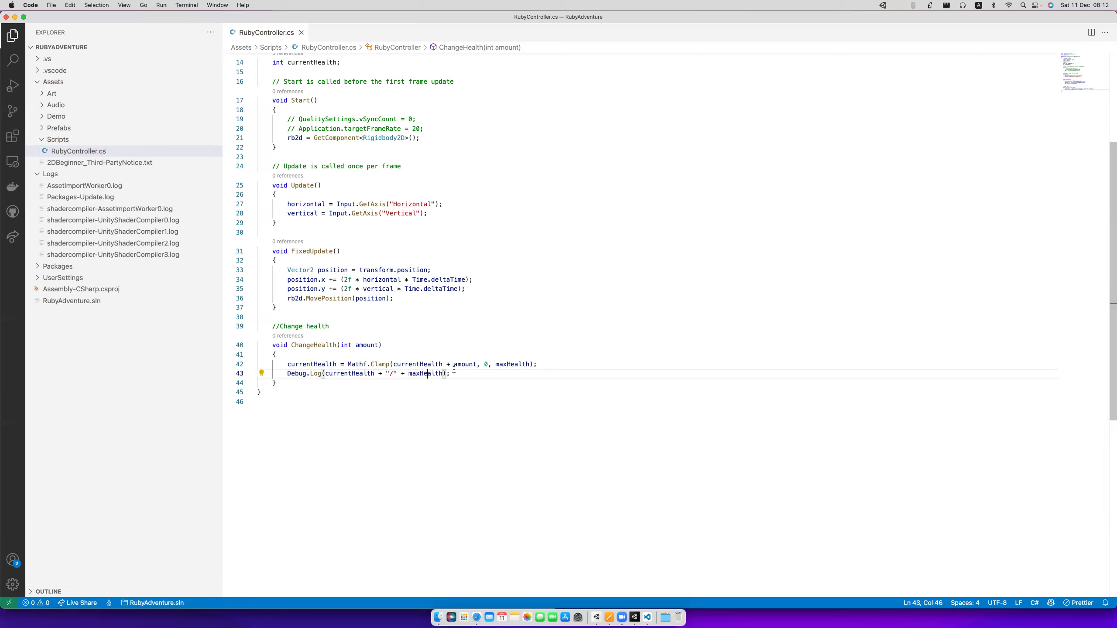
pyautogui.click(302, 345)
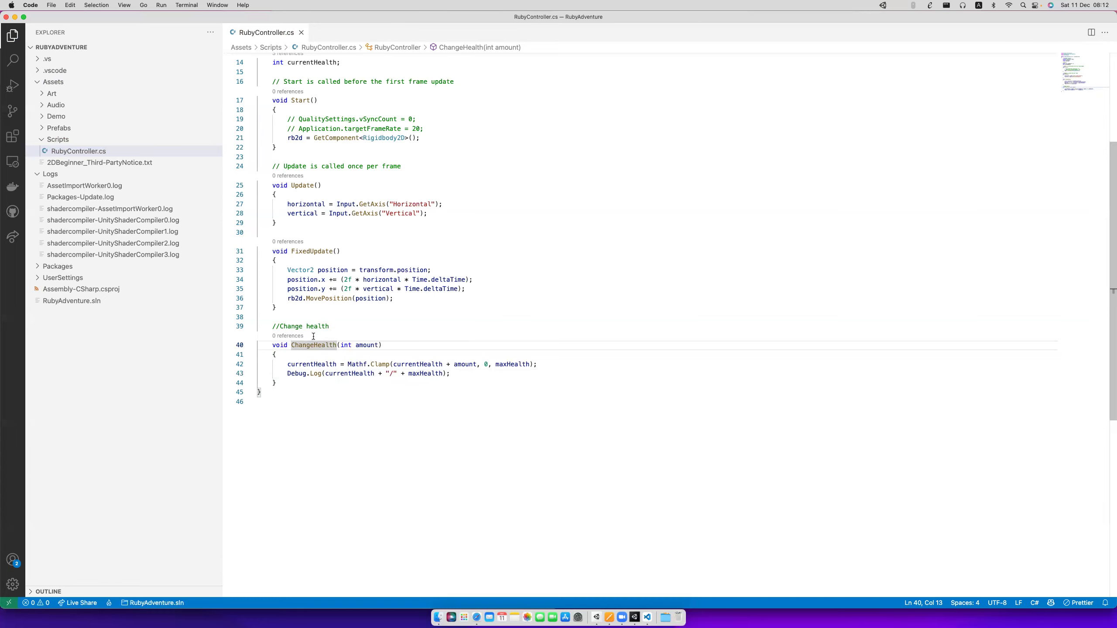
# In Start, add a //Setup health comment with currentHealth = maxHealth and save.
pyautogui.scroll(3, 346, 291)
pyautogui.click(434, 230)
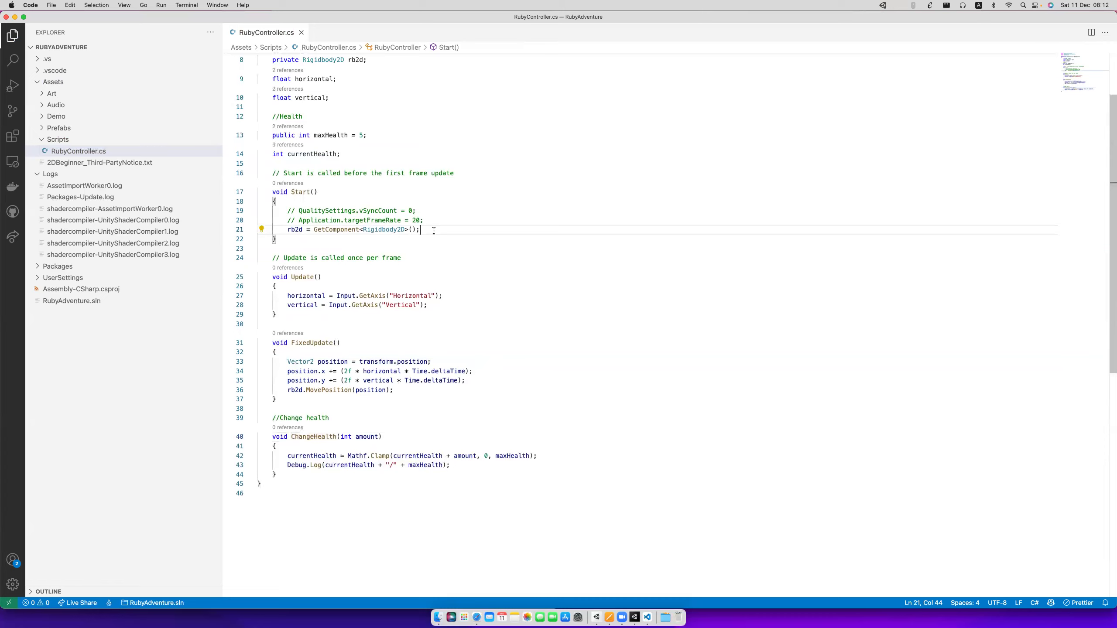
pyautogui.press('Return')
pyautogui.write('//Setup health')
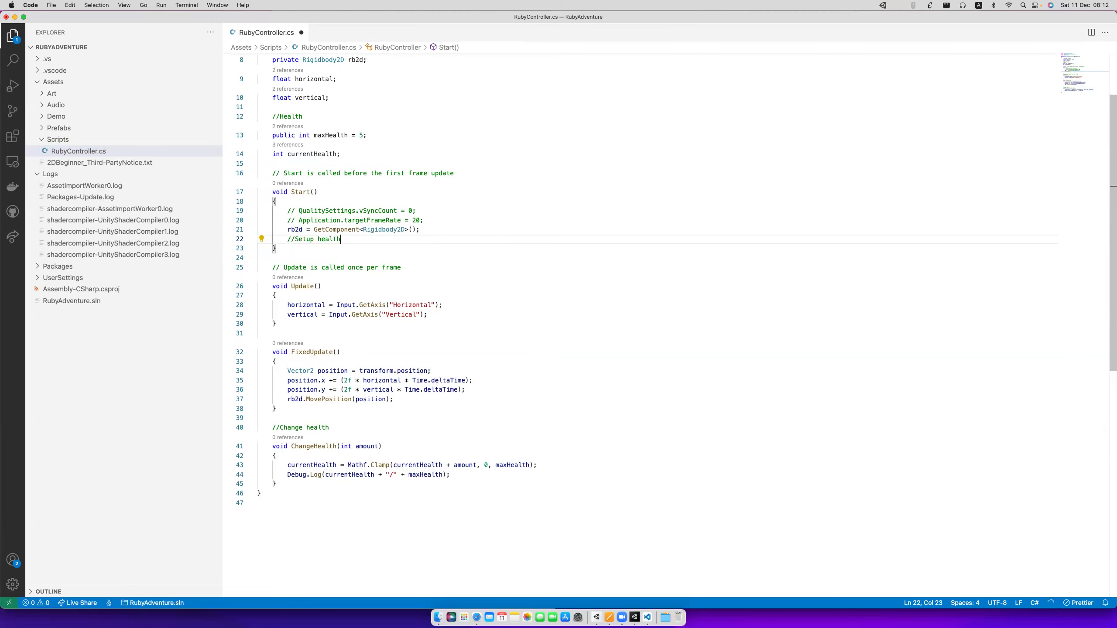
pyautogui.press('Return')
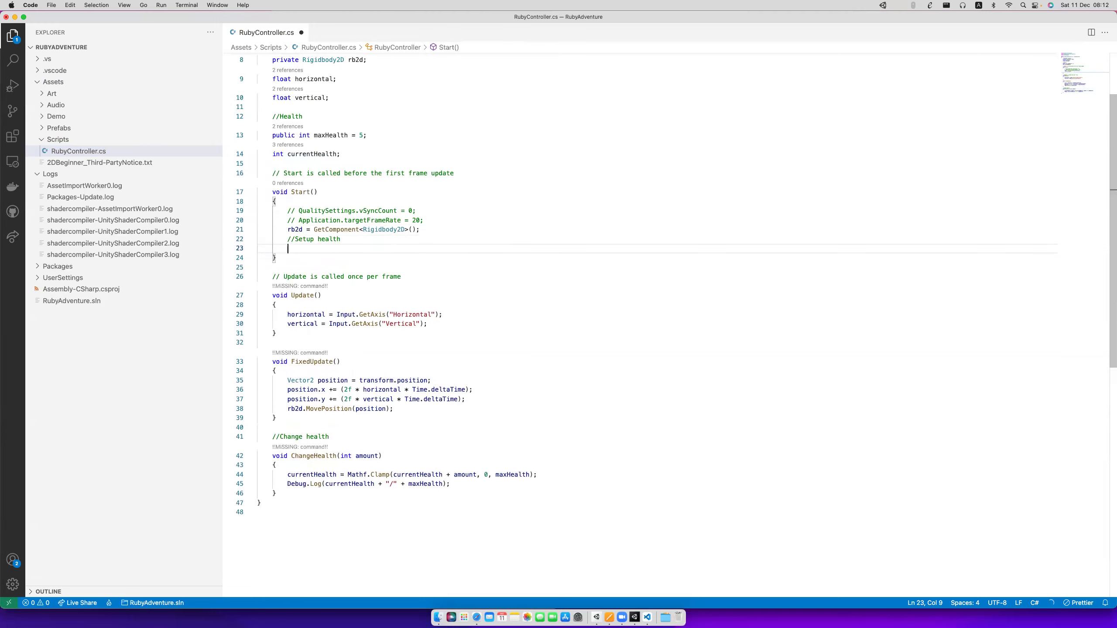
pyautogui.write('c')
pyautogui.press('Tab')
pyautogui.press('super+s')
pyautogui.click(288, 240)
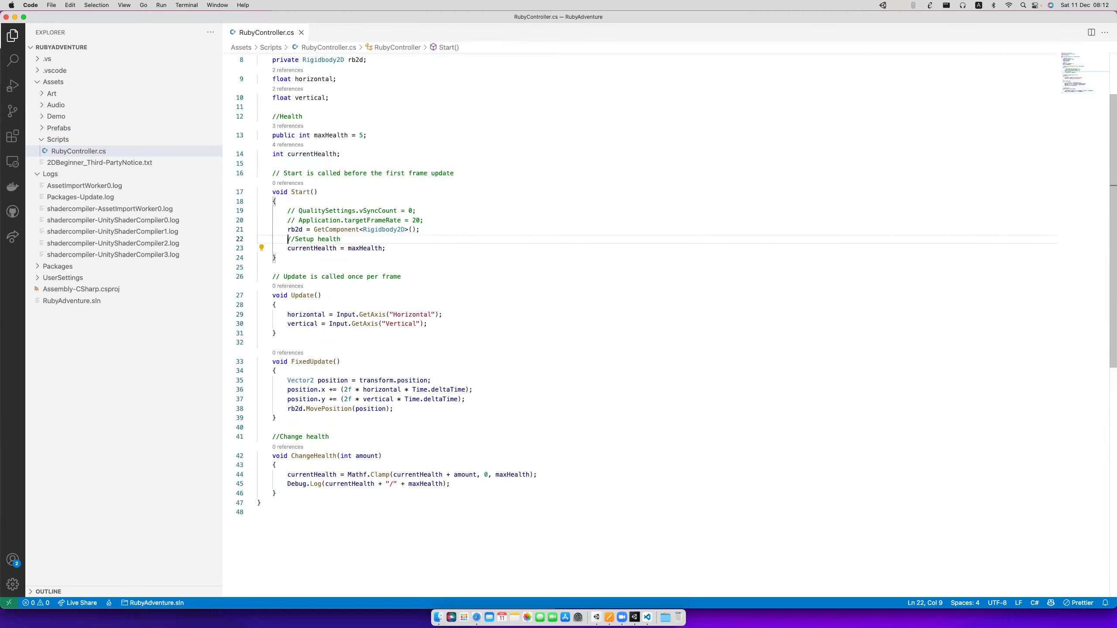
pyautogui.press('Return')
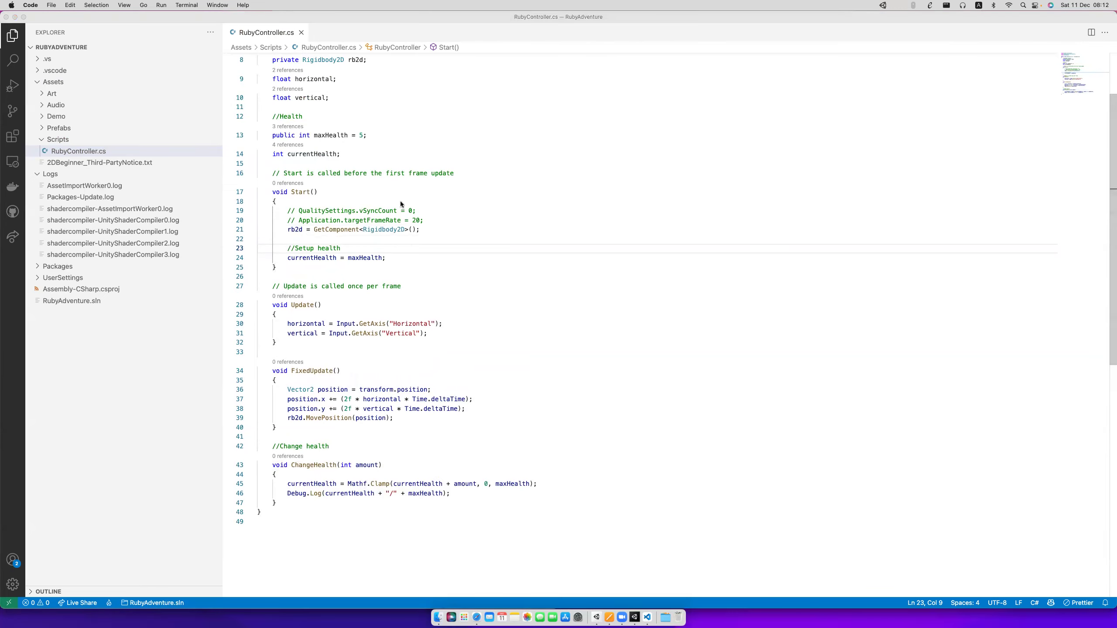
pyautogui.press('super+Tab')
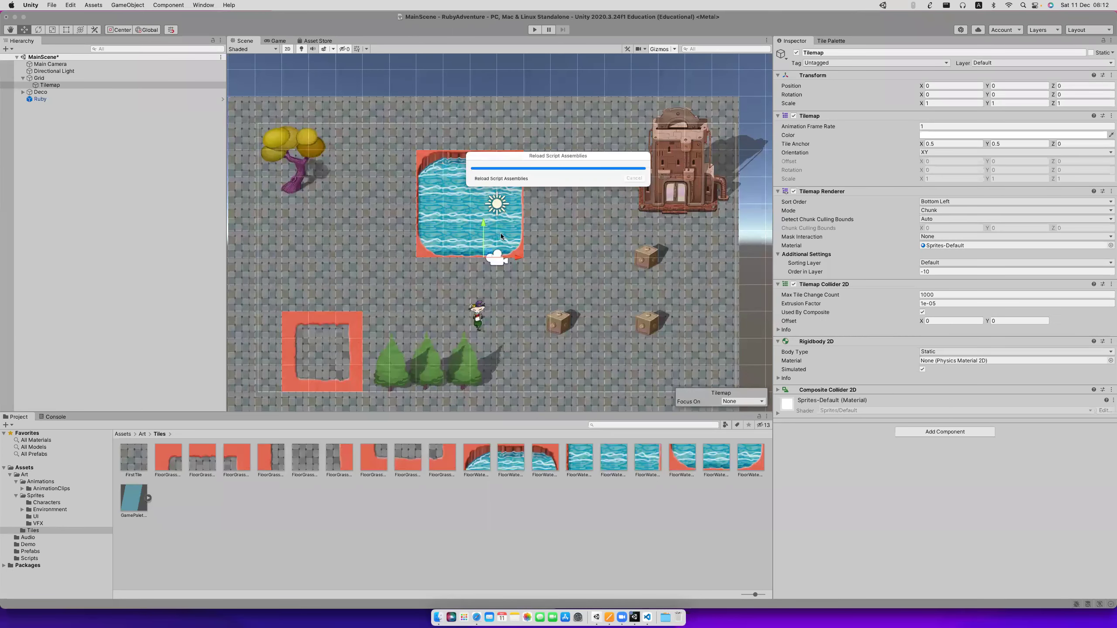
# Select Ruby and confirm Ruby Controller shows Max Health 5, then return to the field declarations.
pyautogui.click(480, 321)
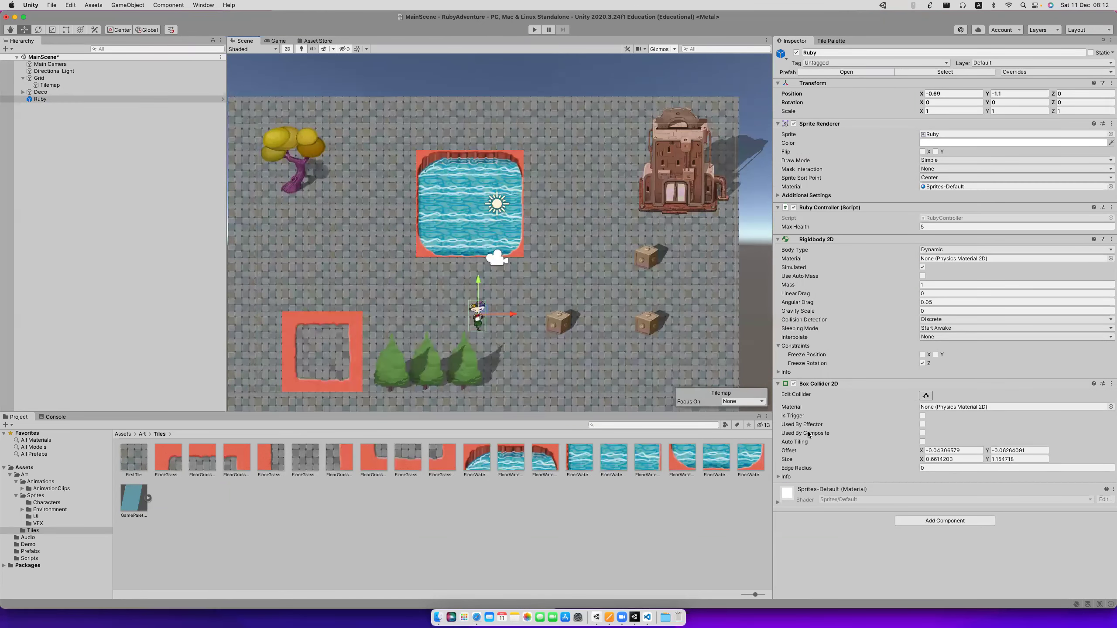
pyautogui.click(952, 227)
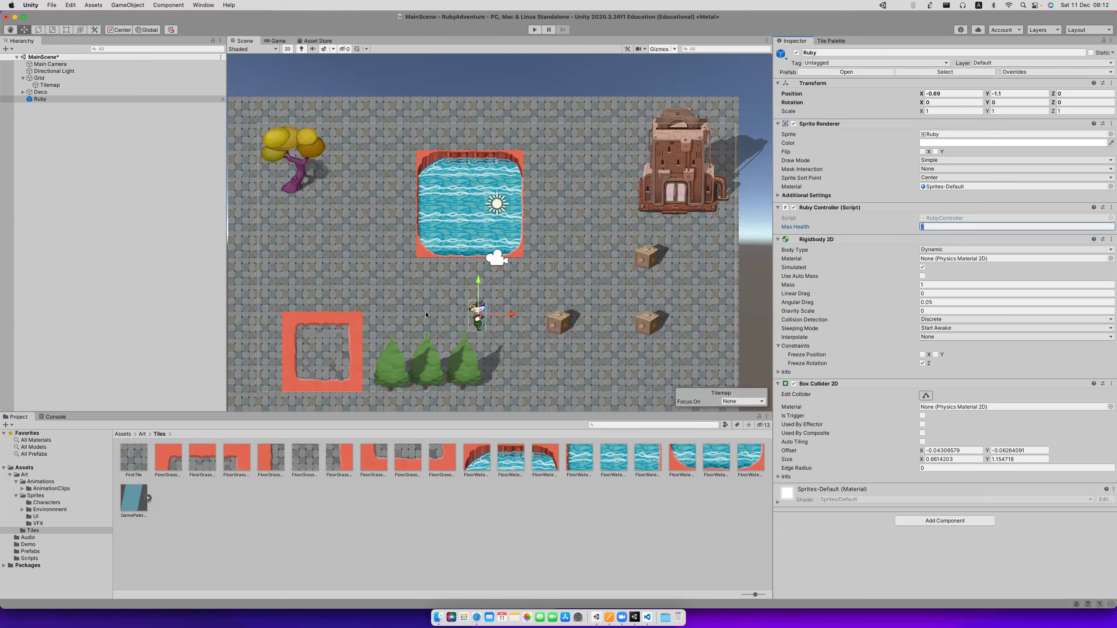
pyautogui.press('super+Tab')
pyautogui.click(374, 142)
pyautogui.click(378, 163)
# Add a public float speed = 2.5f field below the fields and save the script.
pyautogui.click(400, 191)
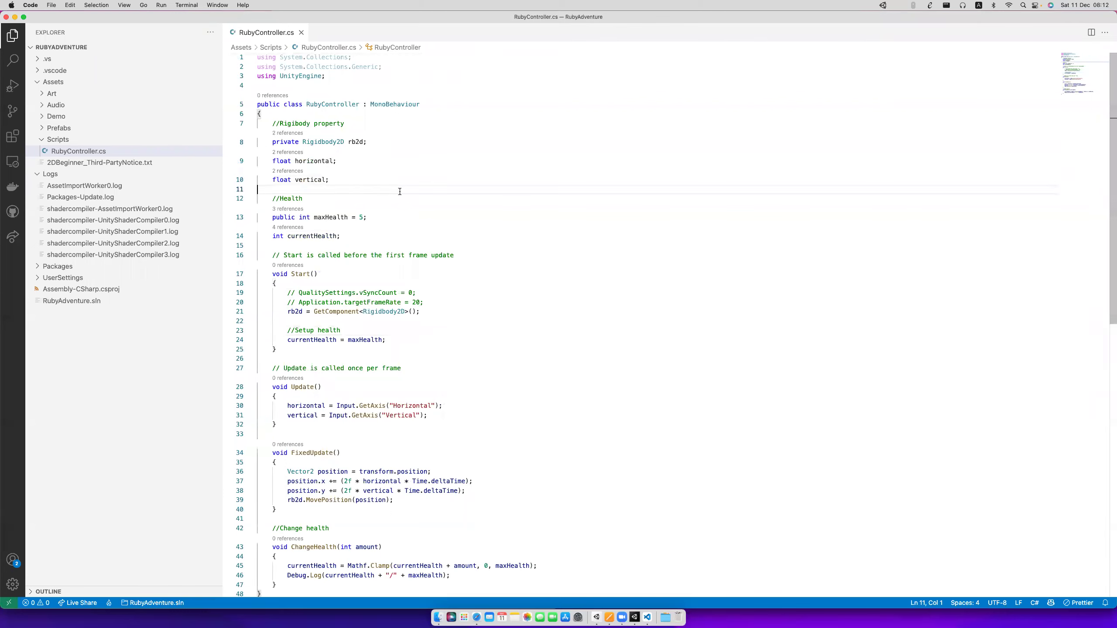
pyautogui.click(348, 180)
pyautogui.press('Return')
pyautogui.write('flo')
pyautogui.press('shift+super+Left')
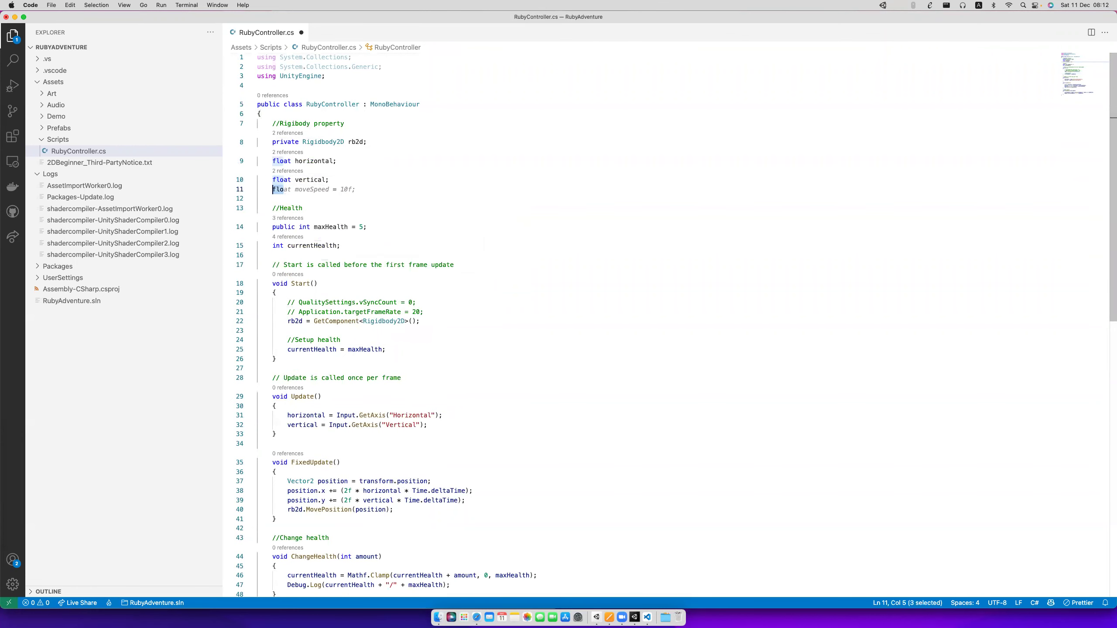
pyautogui.write('public')
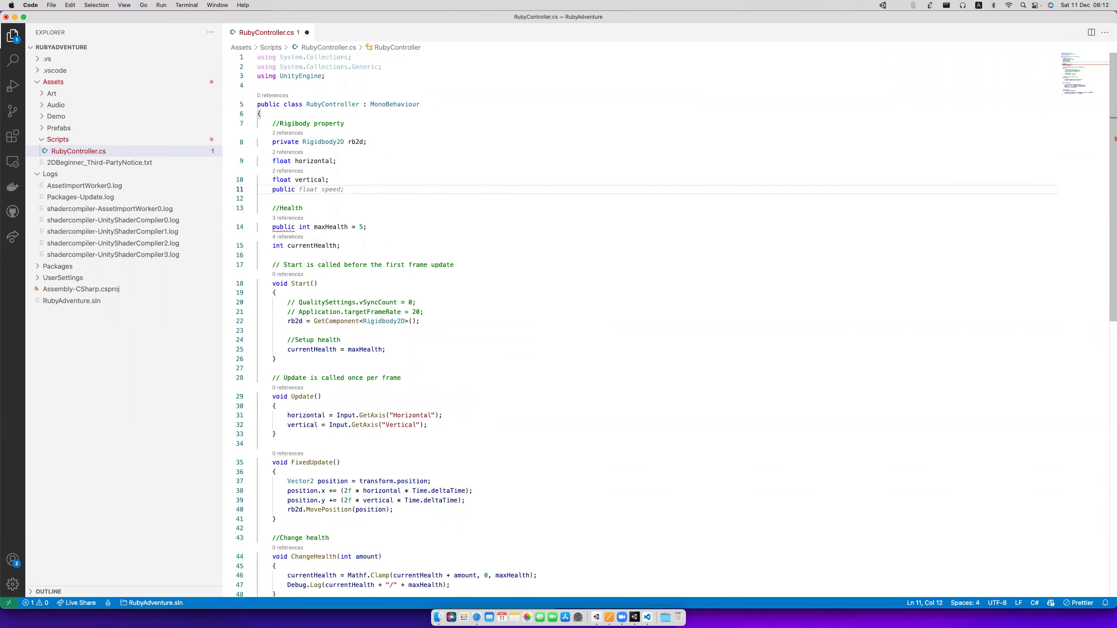
pyautogui.press('Tab')
pyautogui.press('super+s')
pyautogui.write('= 2.5f;')
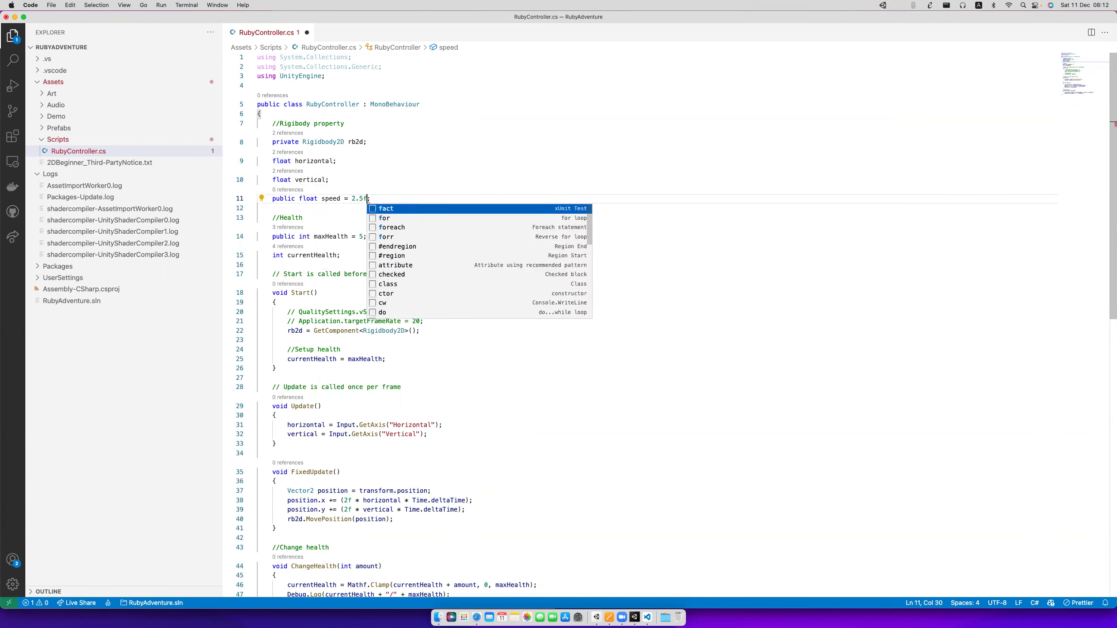
pyautogui.press('Escape')
pyautogui.press('super+s')
pyautogui.press('super+Tab')
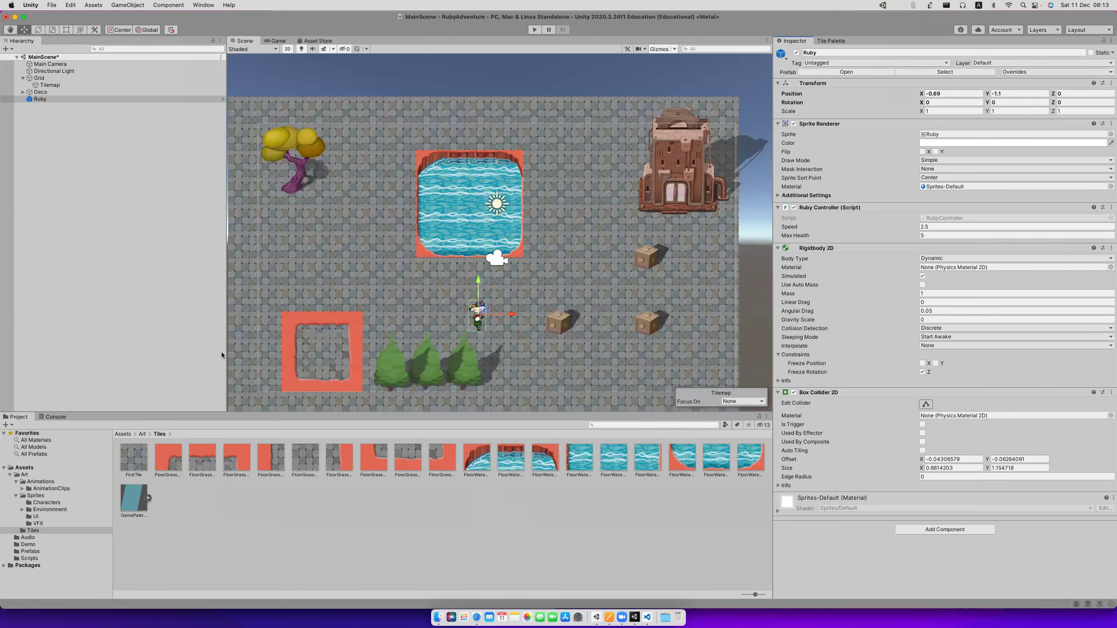
# Add the CollectibleHealth strawberry sprite from Assets/Art/Sprites/VFX to the Hierarchy.
pyautogui.click(48, 510)
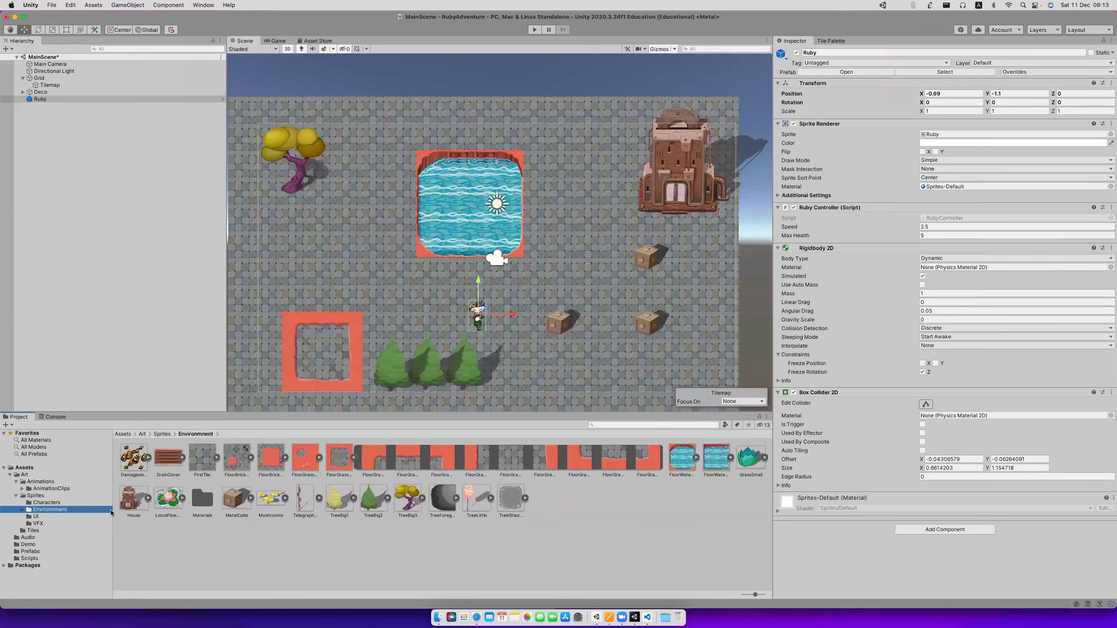
pyautogui.click(46, 503)
pyautogui.click(56, 510)
pyautogui.click(48, 524)
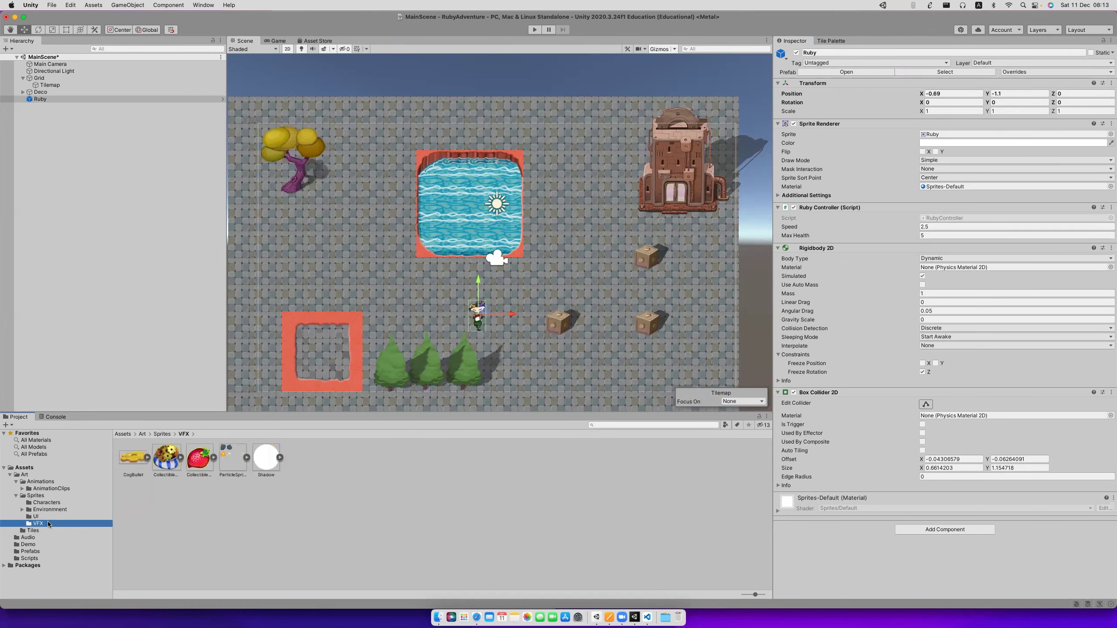
pyautogui.moveTo(198, 461); pyautogui.dragTo(125, 243)
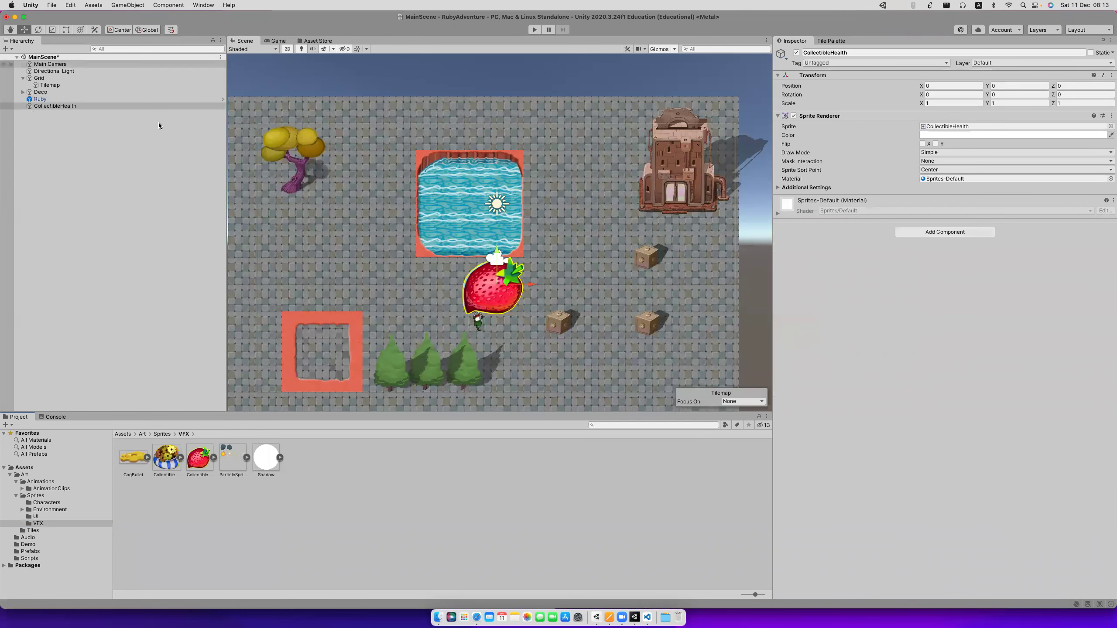
# Shrink the strawberry to about 0.27 scale and place it at -3.91, -1.24 beside Ruby.
pyautogui.click(66, 30)
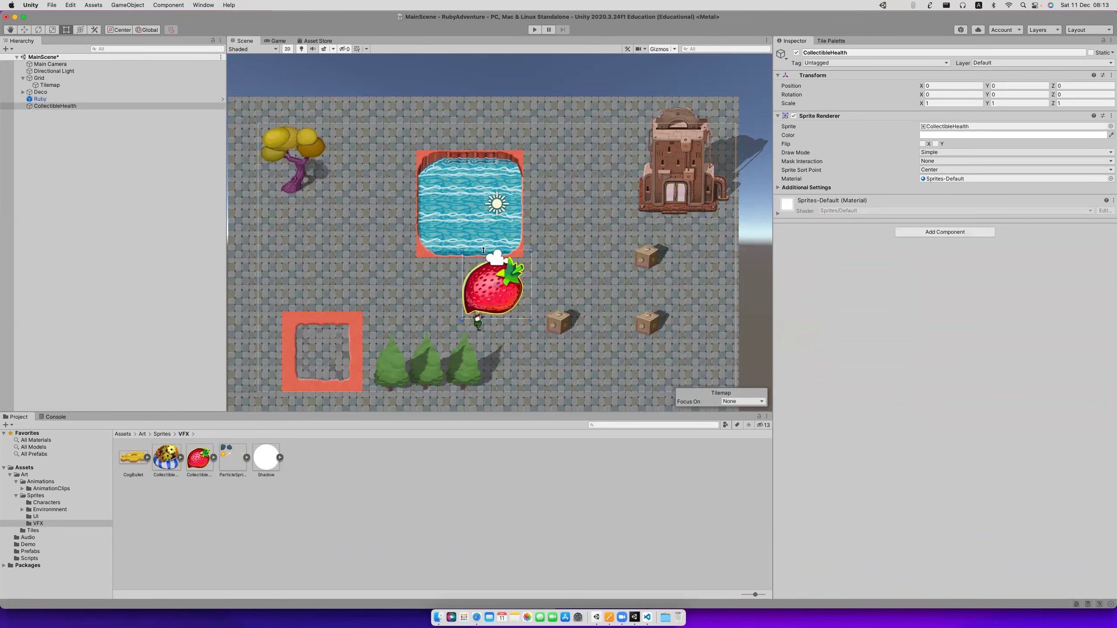
pyautogui.moveTo(530, 252); pyautogui.dragTo(388, 325)
pyautogui.click(395, 320)
pyautogui.click(400, 310)
pyautogui.click(395, 319)
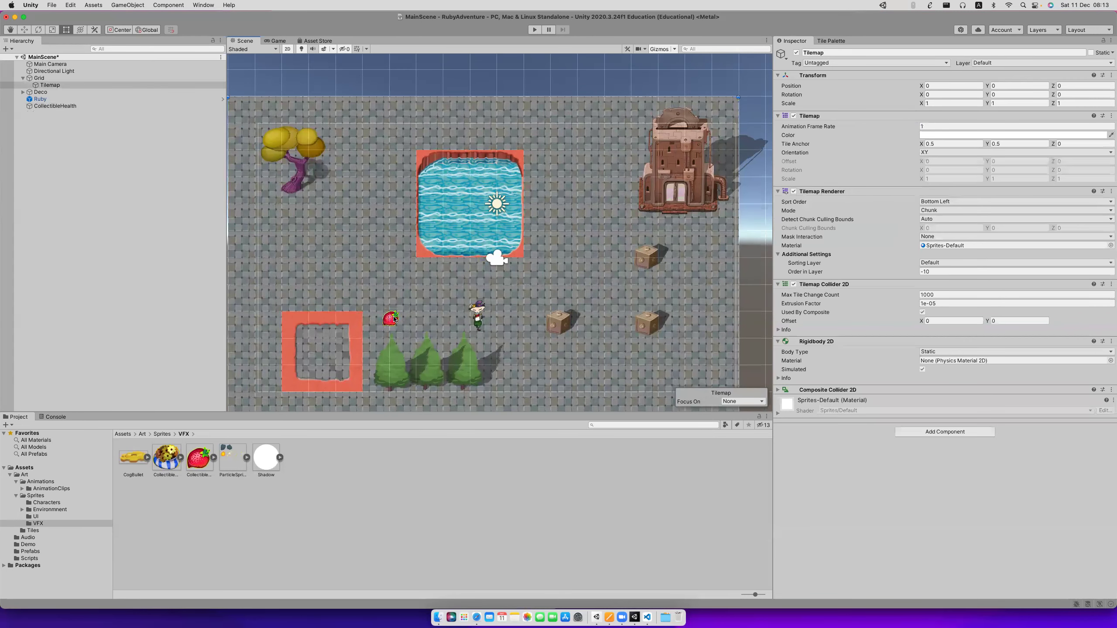
pyautogui.click(393, 322)
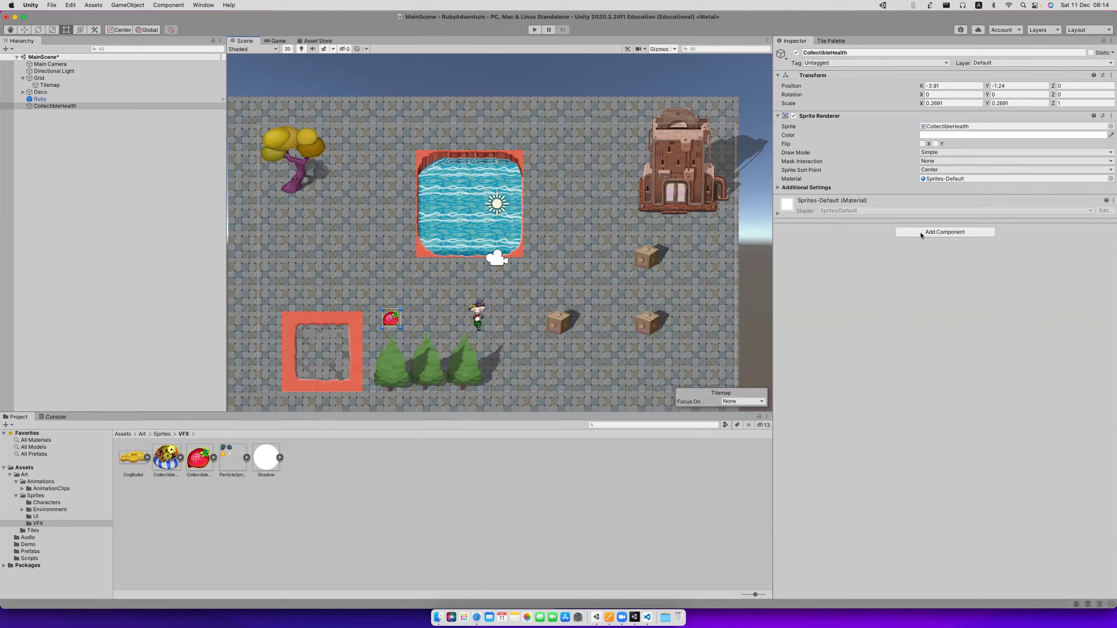
# Add a Box Collider 2D to the CollectibleHealth strawberry and tick Is Trigger.
pyautogui.click(935, 233)
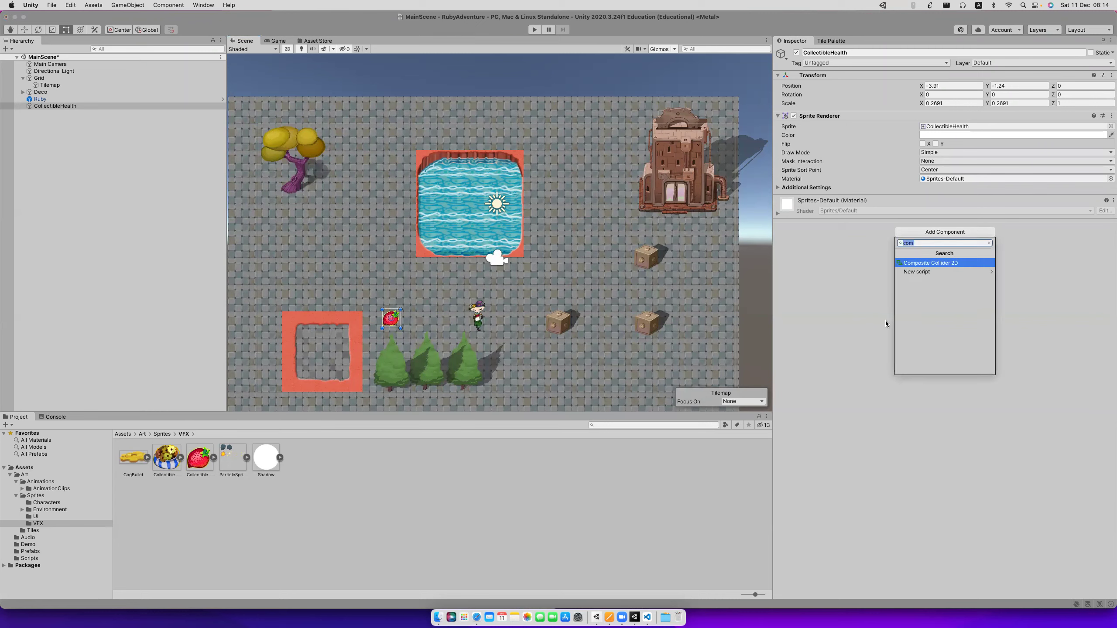
pyautogui.write('box')
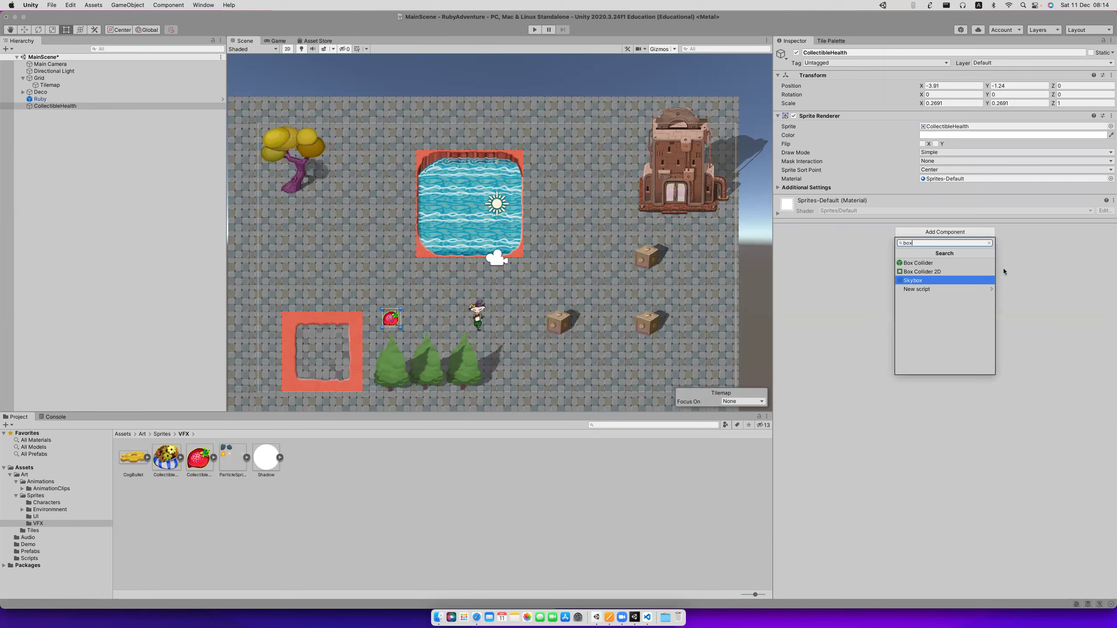
pyautogui.click(963, 272)
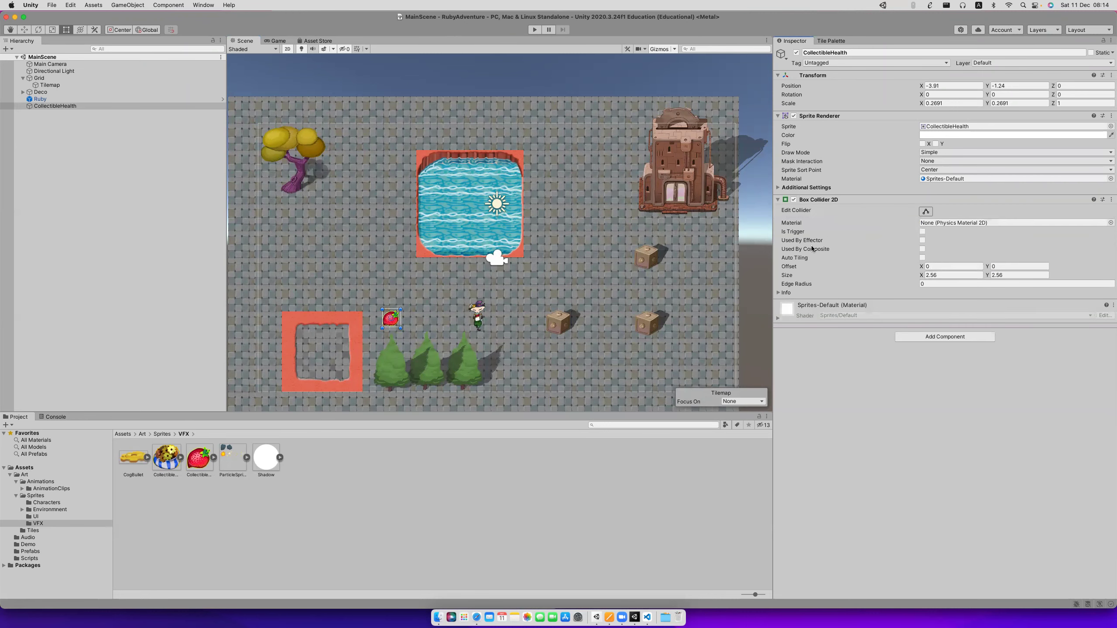
pyautogui.click(923, 232)
pyautogui.click(50, 107)
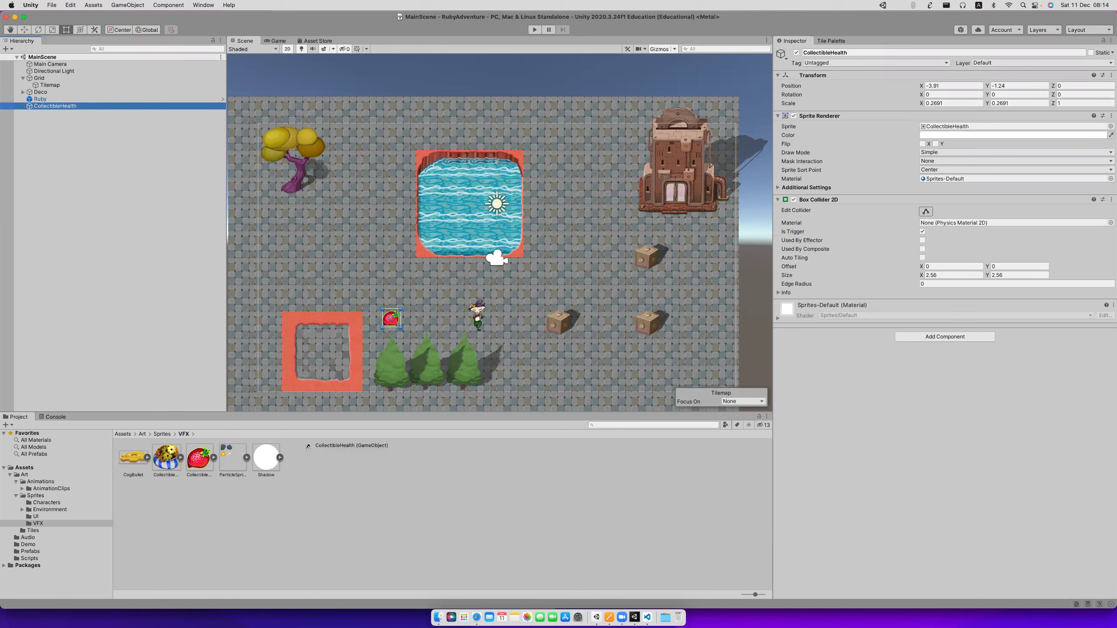
pyautogui.click(30, 551)
# Make CollectibleHealth a prefab, replace the original with an instance beside Ruby, and press Play.
pyautogui.moveTo(49, 106); pyautogui.dragTo(192, 462)
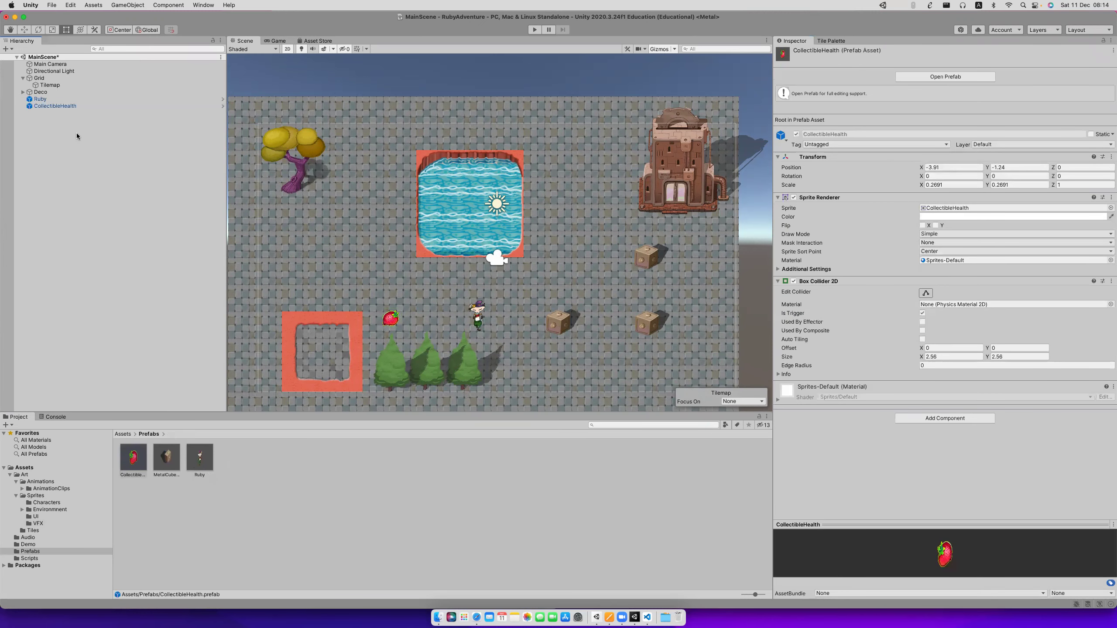
pyautogui.click(56, 106)
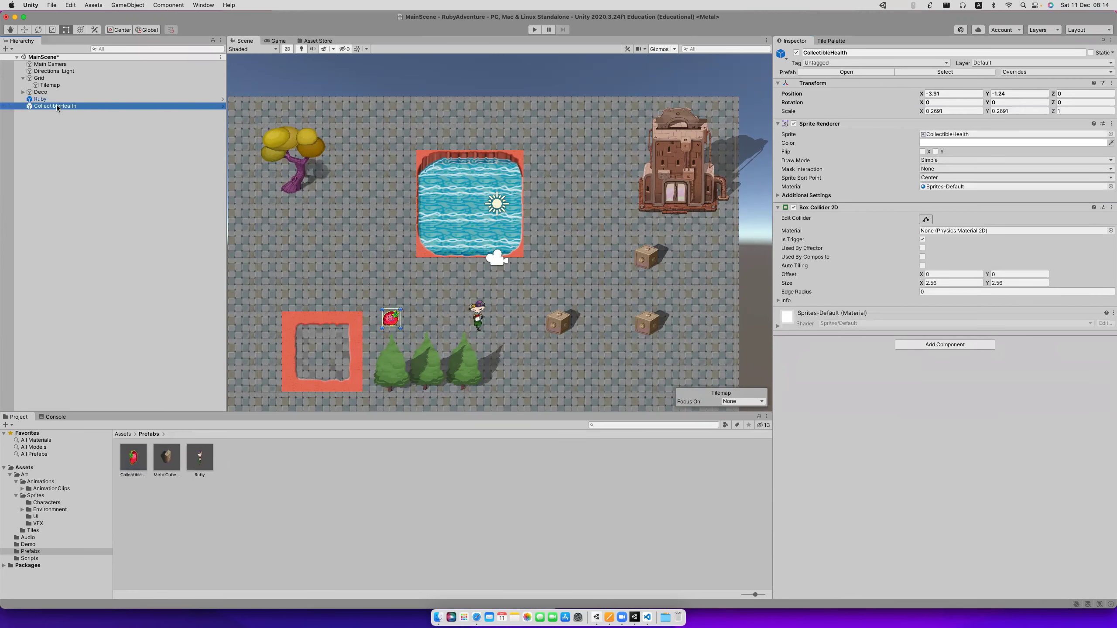
pyautogui.press('super+BackSpace')
pyautogui.moveTo(133, 458); pyautogui.dragTo(391, 318)
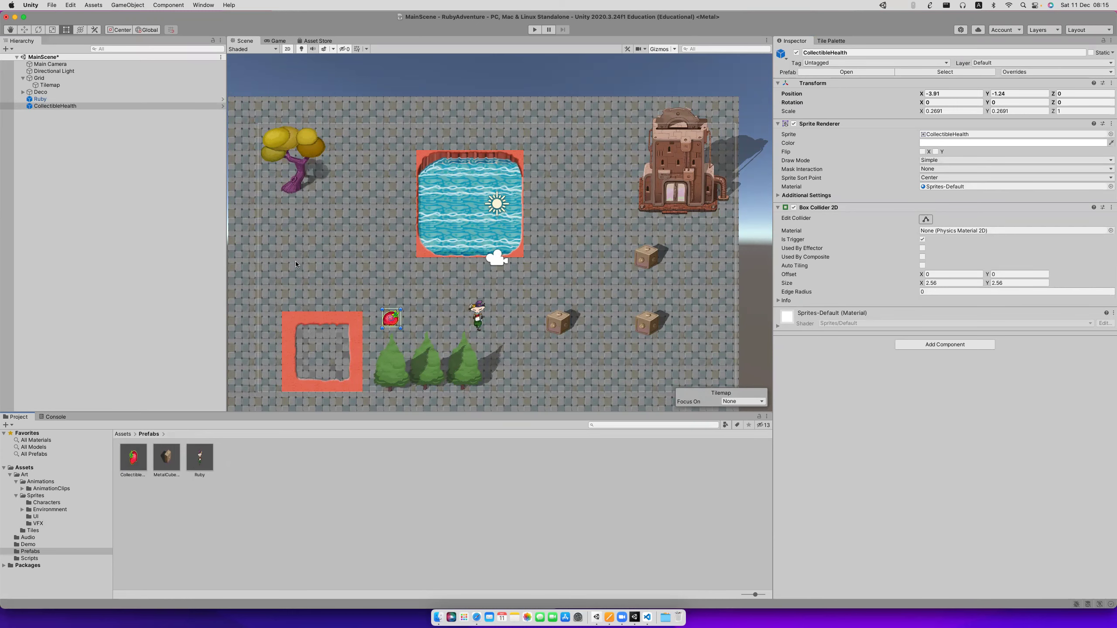
pyautogui.click(534, 30)
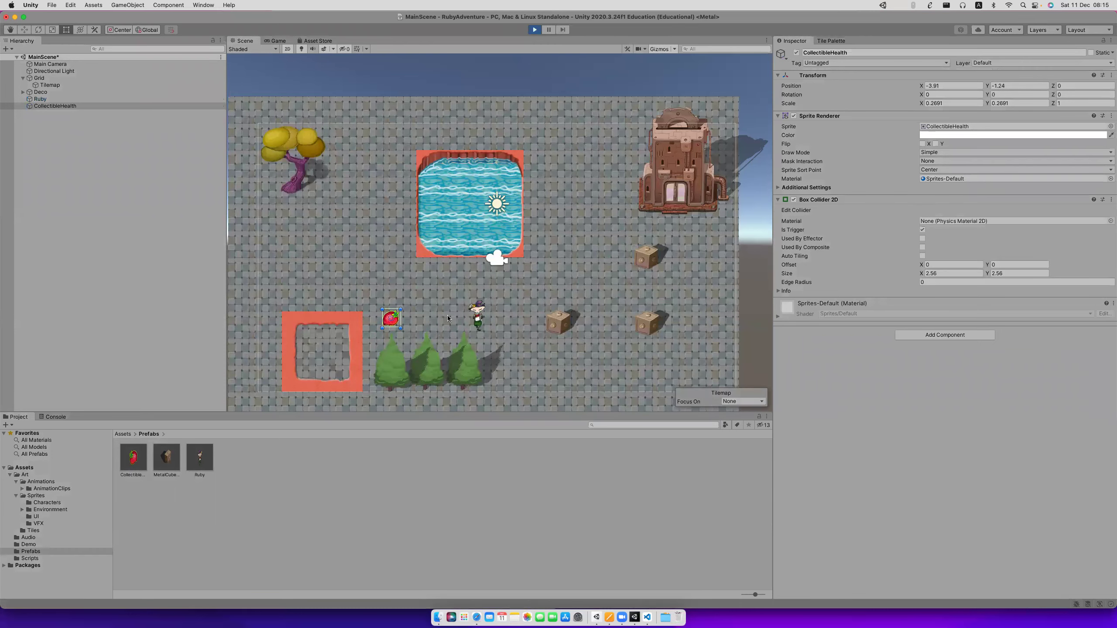
# Walk Ruby left and right across the strawberry several times, then stop Play mode.
pyautogui.press('Left')
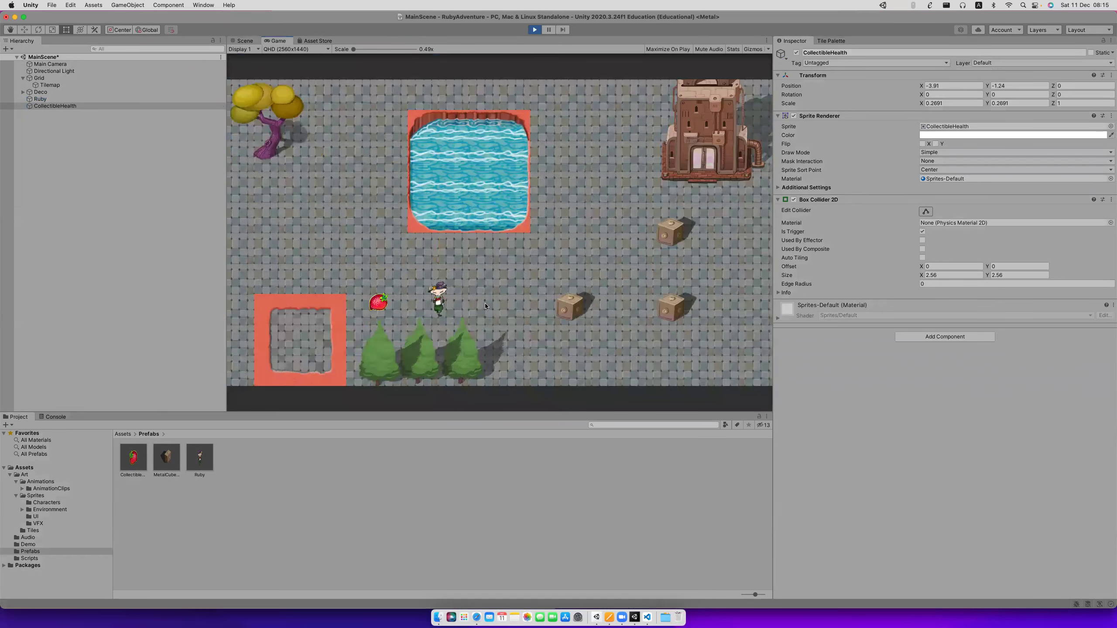
pyautogui.press('Left')
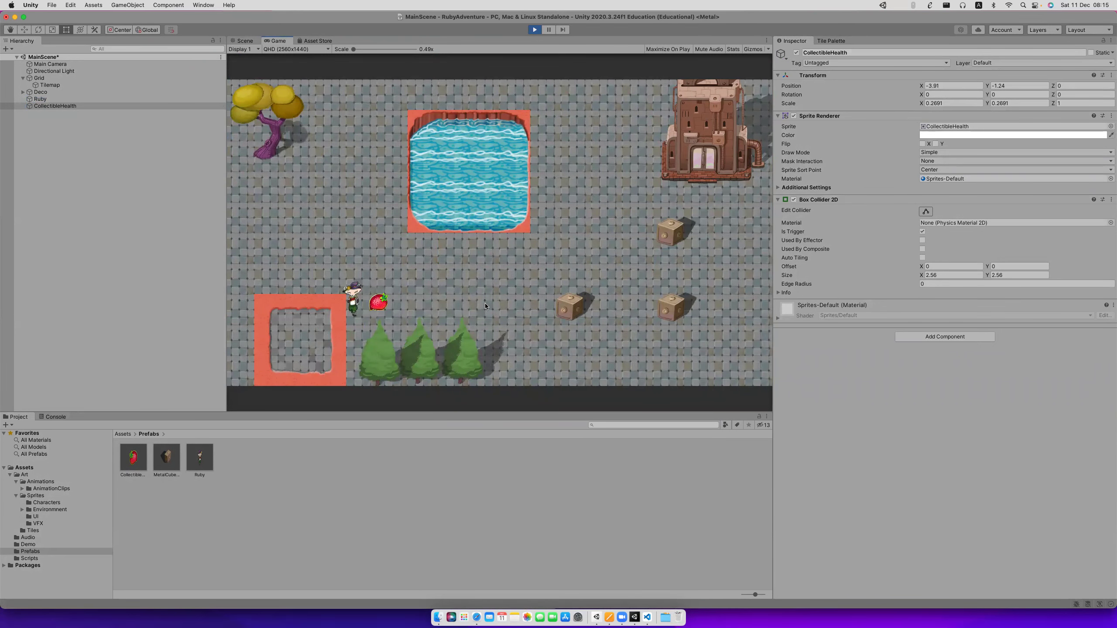
pyautogui.press('Right')
pyautogui.press('Left')
pyautogui.press('Right')
pyautogui.press('Left')
pyautogui.press('Right')
pyautogui.press('Left')
pyautogui.press('Right')
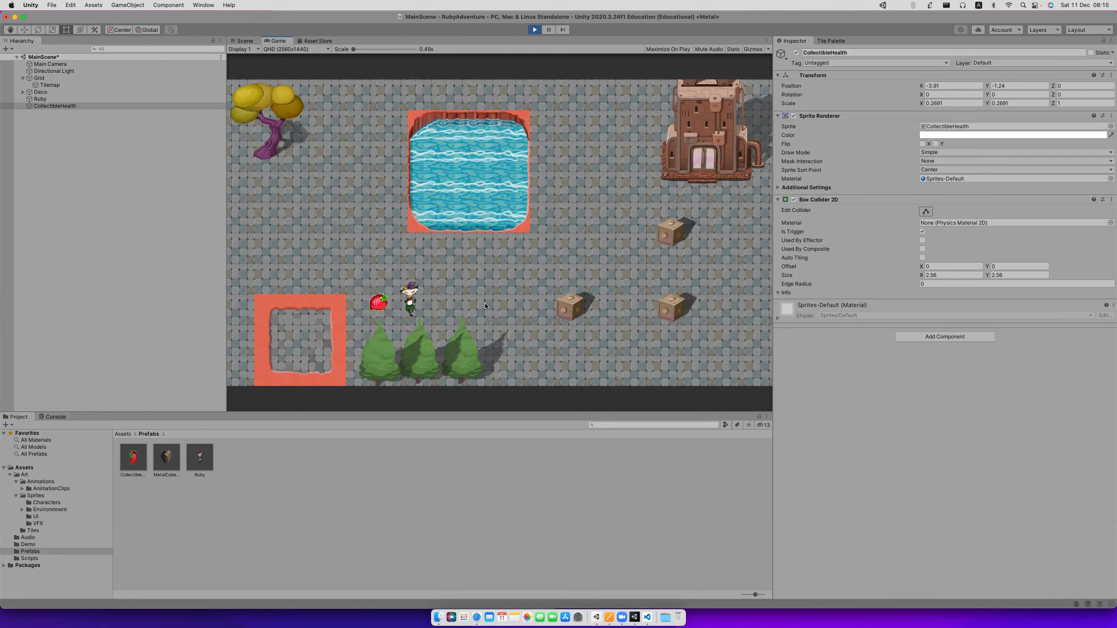
pyautogui.click(533, 31)
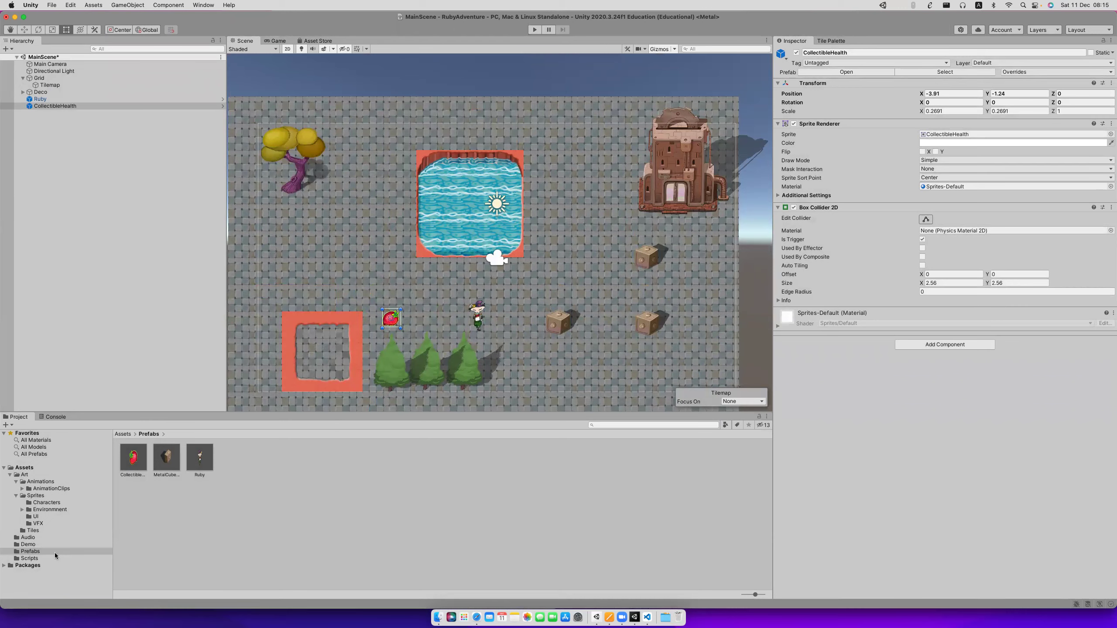
# Create a C# script named HealthCollectible in Scripts and drag it onto CollectibleHealth's Inspector.
pyautogui.click(29, 559)
pyautogui.rightClick(210, 526)
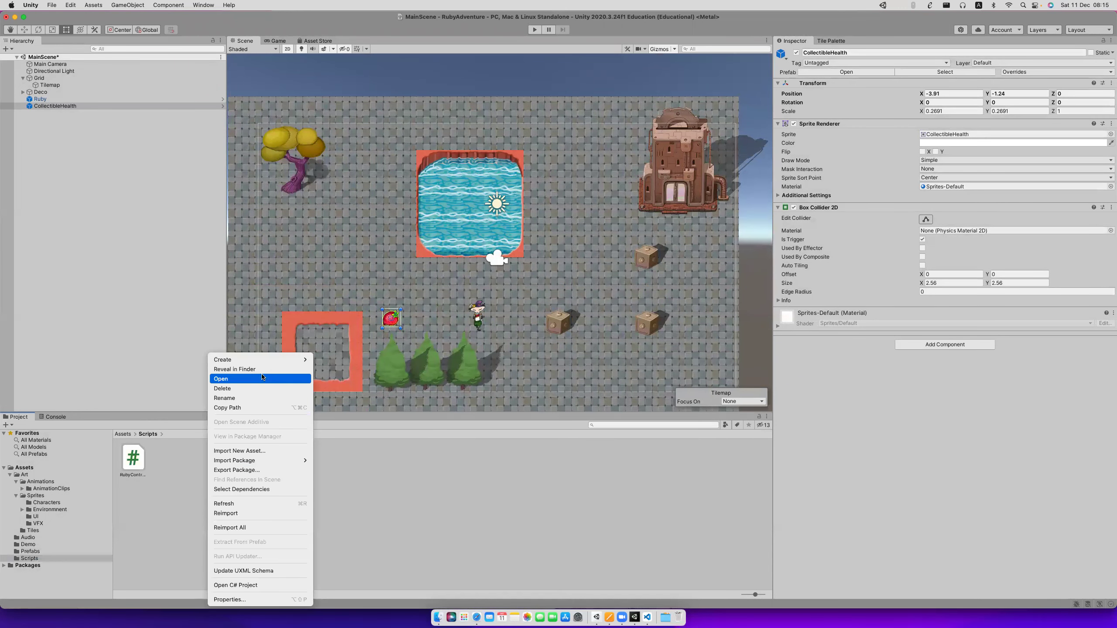
pyautogui.moveTo(264, 360)
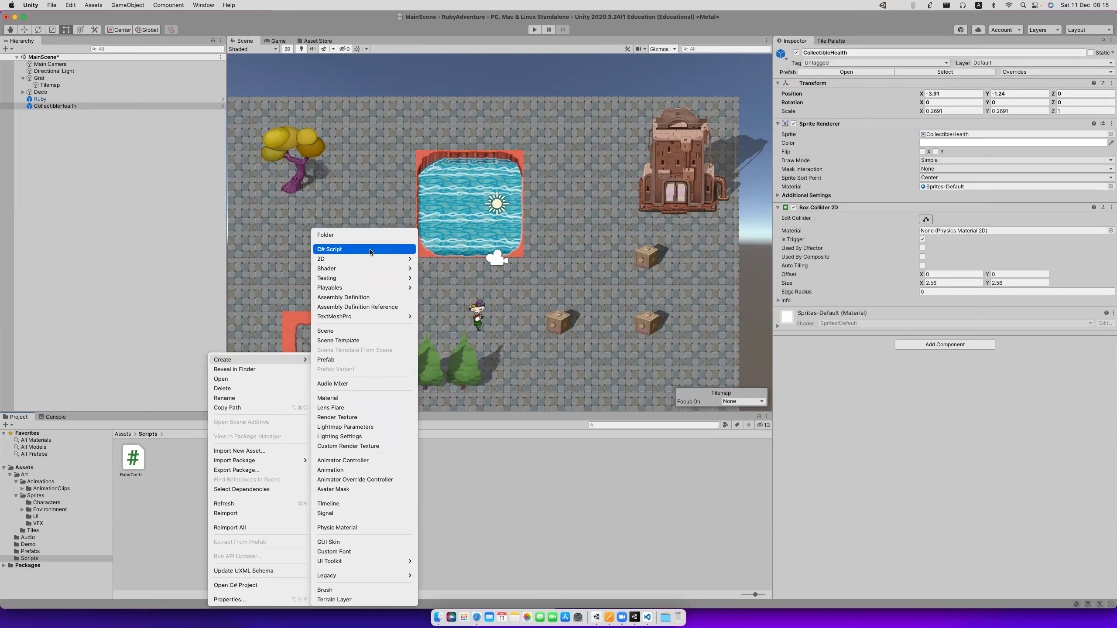
pyautogui.click(247, 467)
pyautogui.rightClick(247, 468)
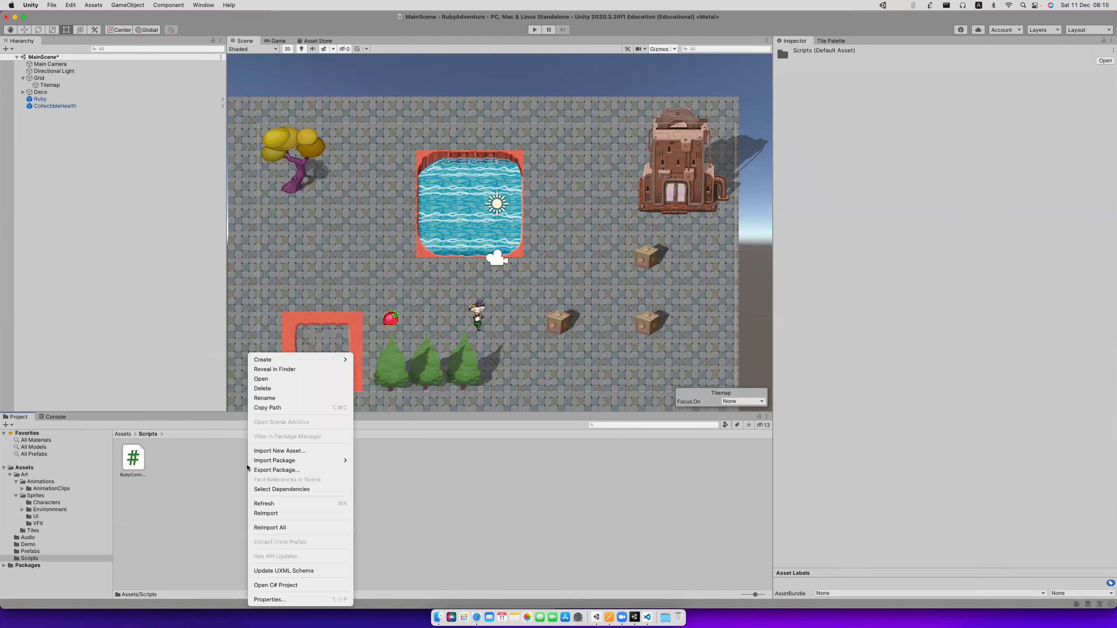
pyautogui.moveTo(320, 361)
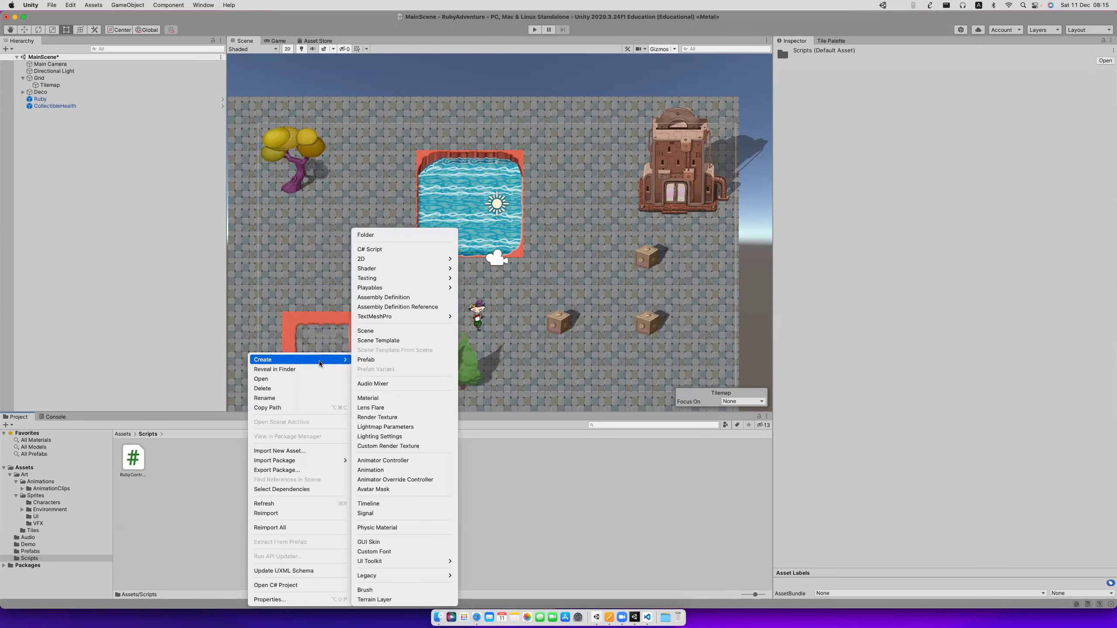
pyautogui.click(384, 250)
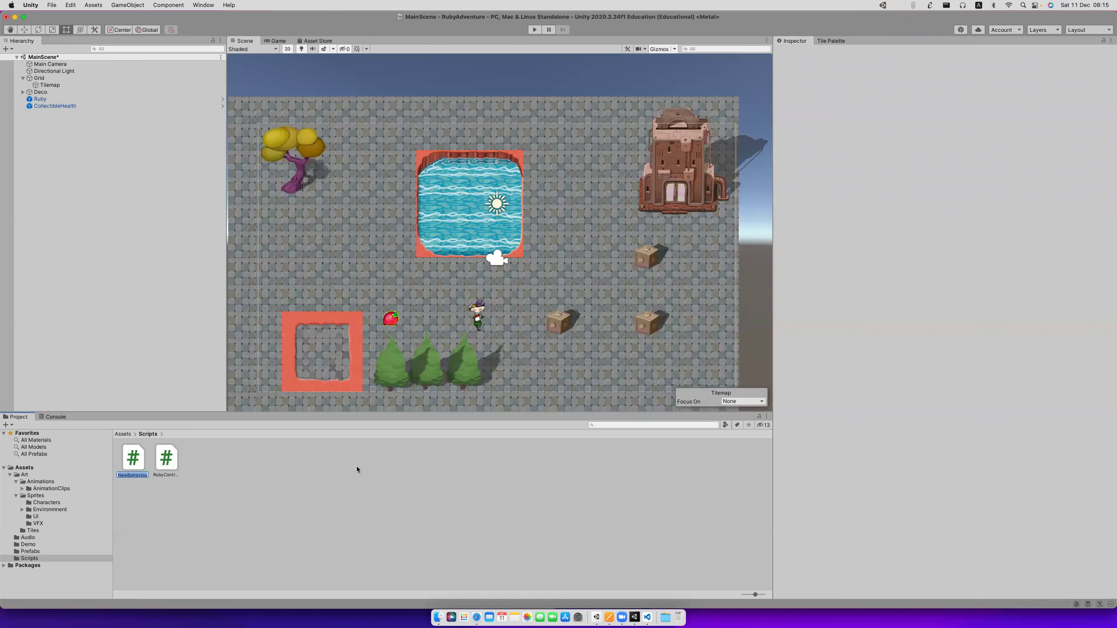
pyautogui.write('HealthCollectiv')
pyautogui.press('BackSpace')
pyautogui.write('ble')
pyautogui.press('Return')
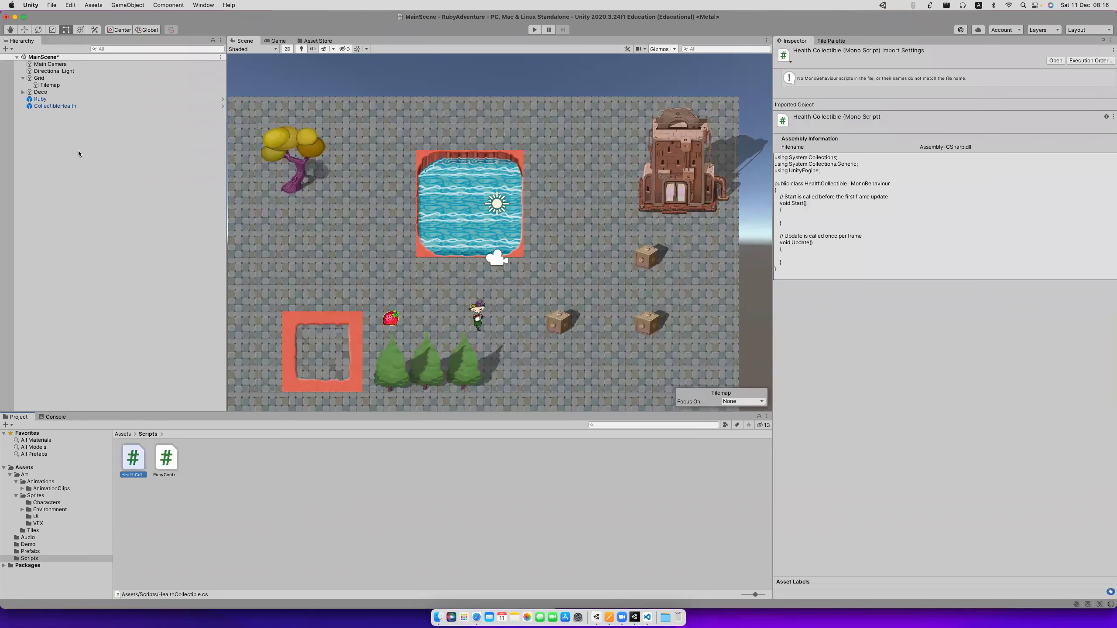
pyautogui.click(72, 107)
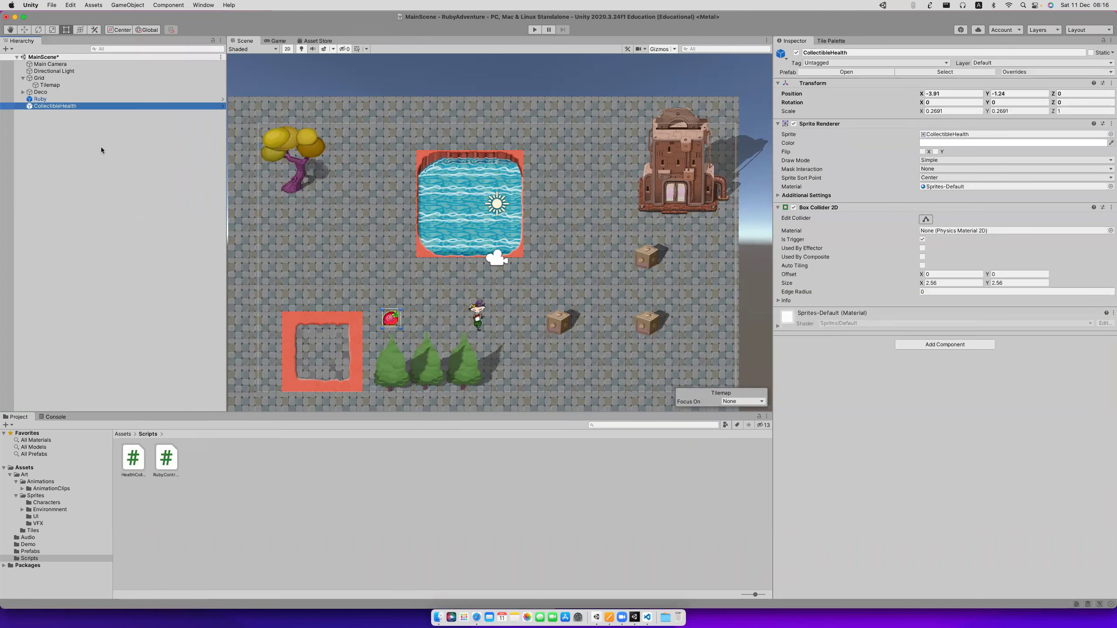
pyautogui.moveTo(143, 456)
pyautogui.mouseDown()
pyautogui.moveTo(901, 439)
pyautogui.moveTo(838, 345)
pyautogui.mouseUp()
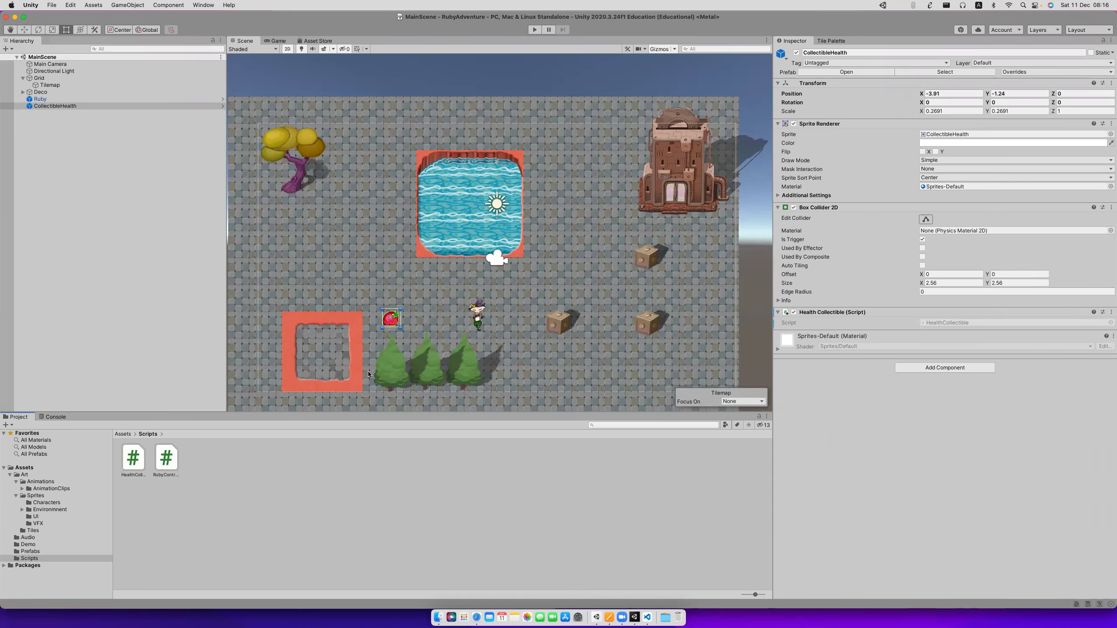
# Open HealthCollectible.cs in VS Code, delete its Start and Update methods, and save.
pyautogui.press('super+Tab')
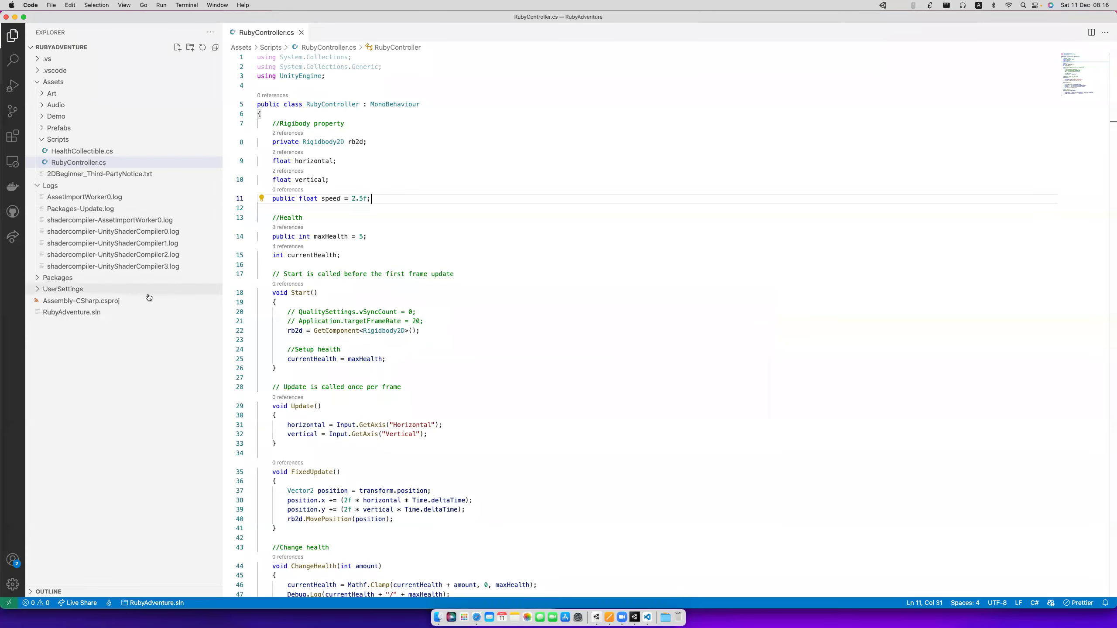
pyautogui.click(82, 151)
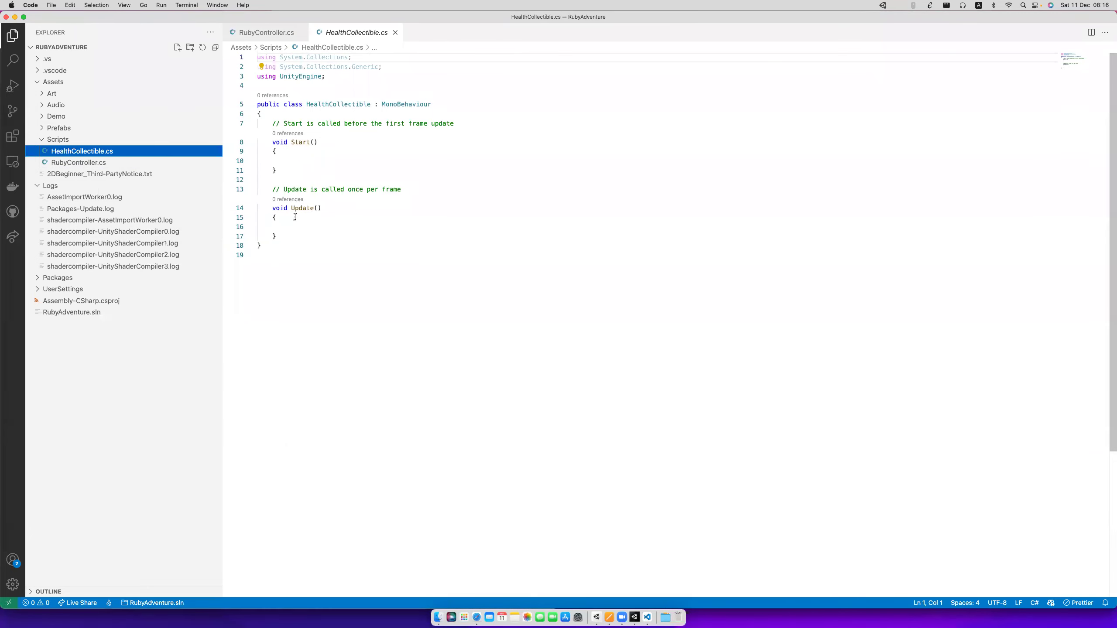
pyautogui.click(279, 142)
pyautogui.click(269, 123)
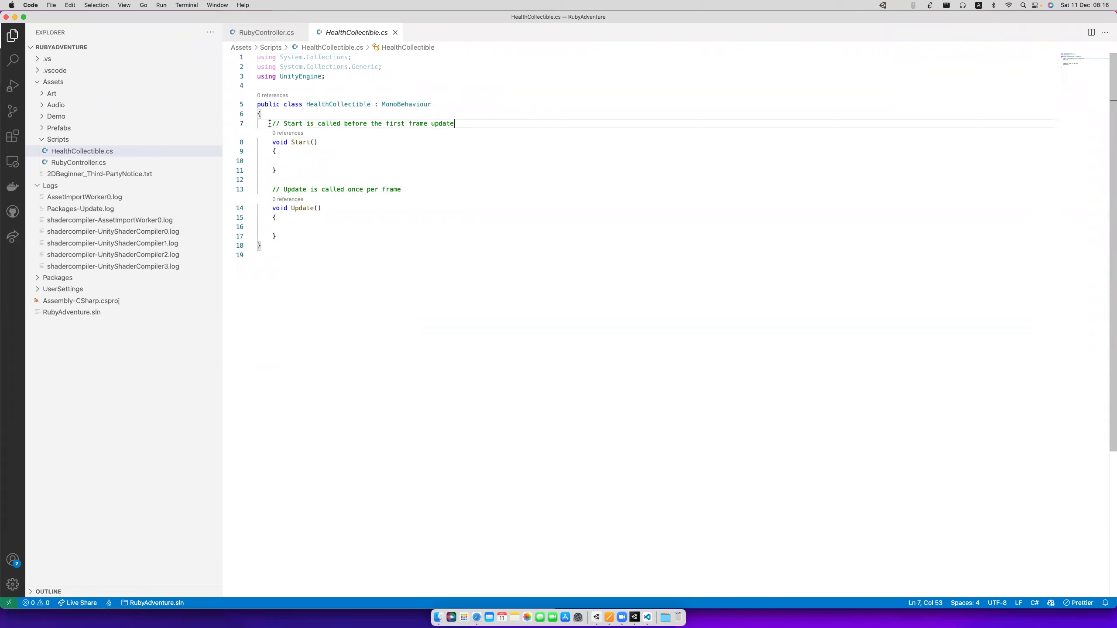
pyautogui.keyDown('shift'); pyautogui.click(283, 234); pyautogui.keyUp('shift')
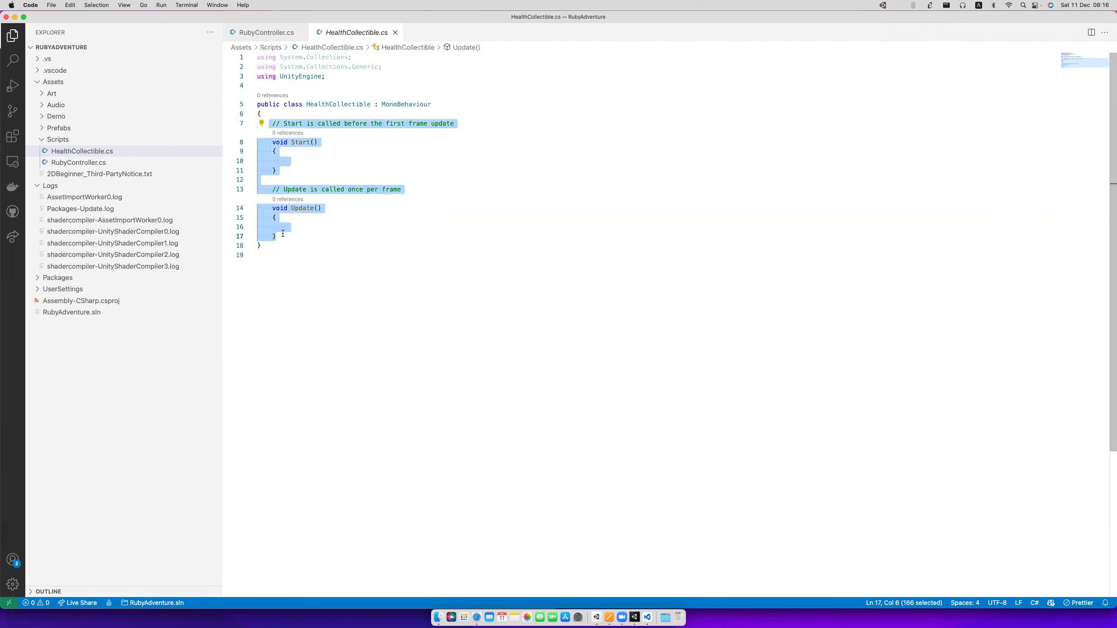
pyautogui.press('BackSpace')
pyautogui.press('BackSpace')
pyautogui.press('BackSpace')
pyautogui.press('Return')
pyautogui.press('super+s')
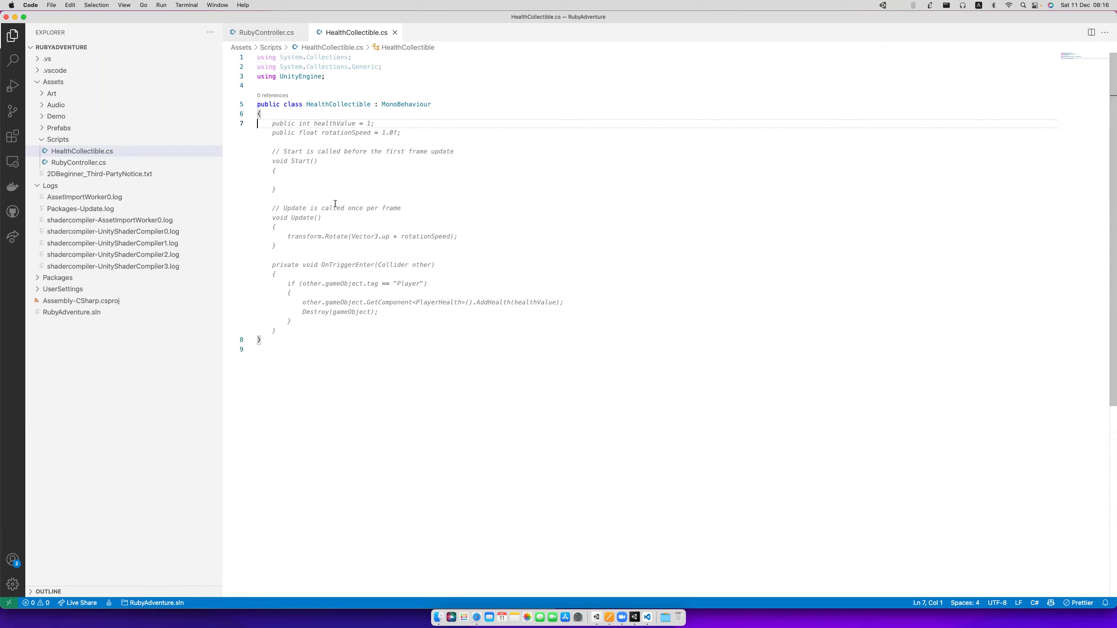
# Under a '//Detect collision trigger' comment, insert the suggested OnTriggerEnter2D(Collider2D collision) method and empty its body.
pyautogui.press('Tab')
pyautogui.write('//De')
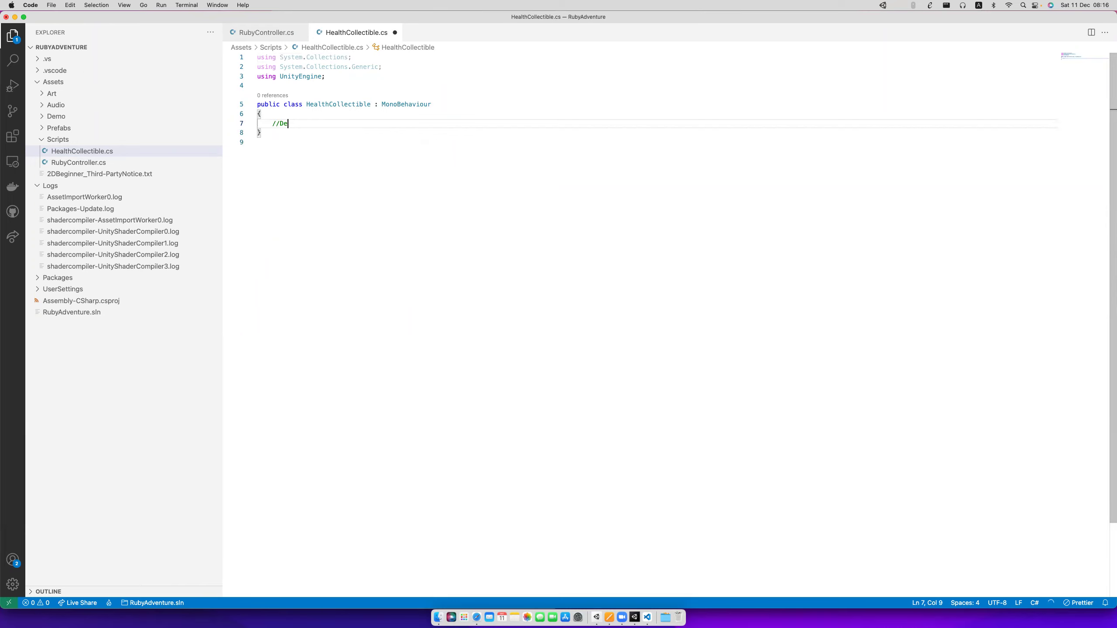
pyautogui.write('tect c')
pyautogui.write('ollision tri')
pyautogui.press('Tab')
pyautogui.press('Return')
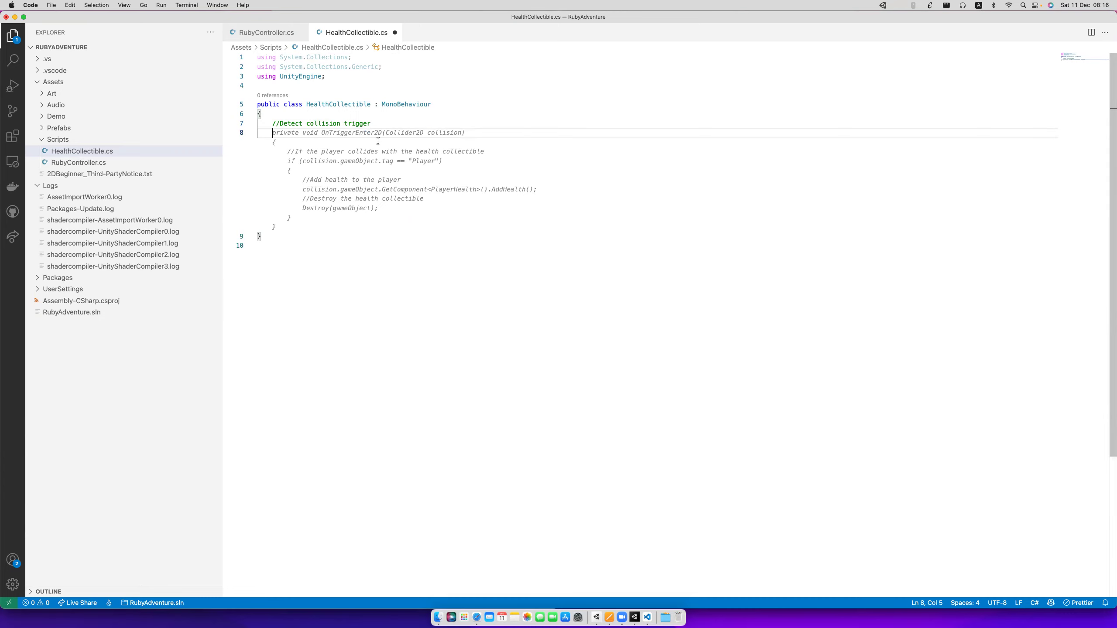
pyautogui.moveTo(381, 142)
pyautogui.press('Tab')
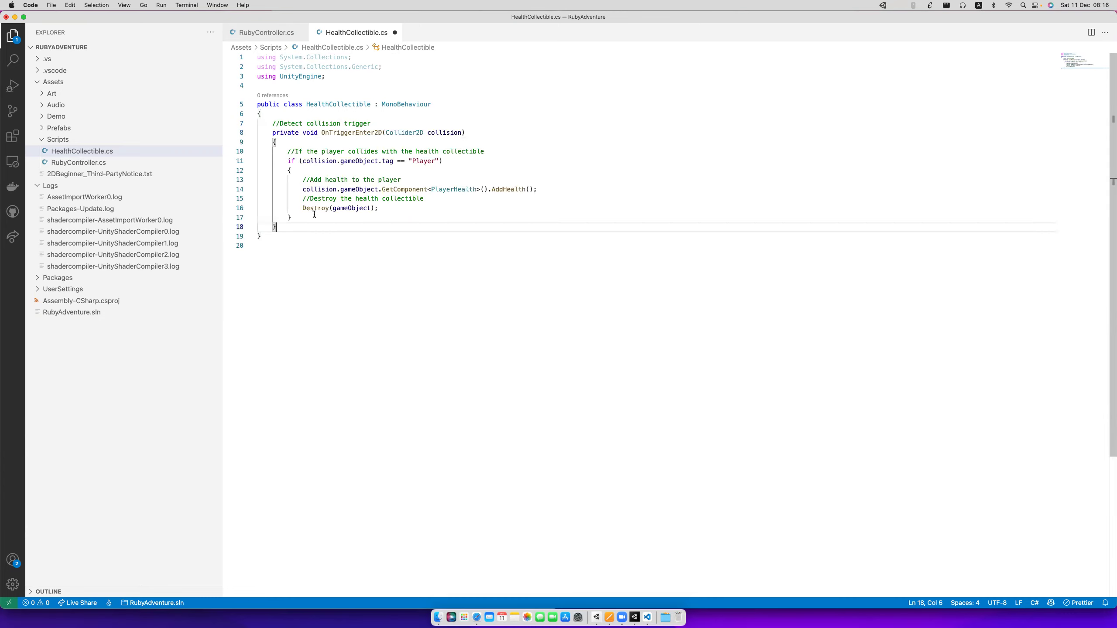
pyautogui.keyDown('shift'); pyautogui.click(288, 161); pyautogui.keyUp('shift')
pyautogui.press('BackSpace')
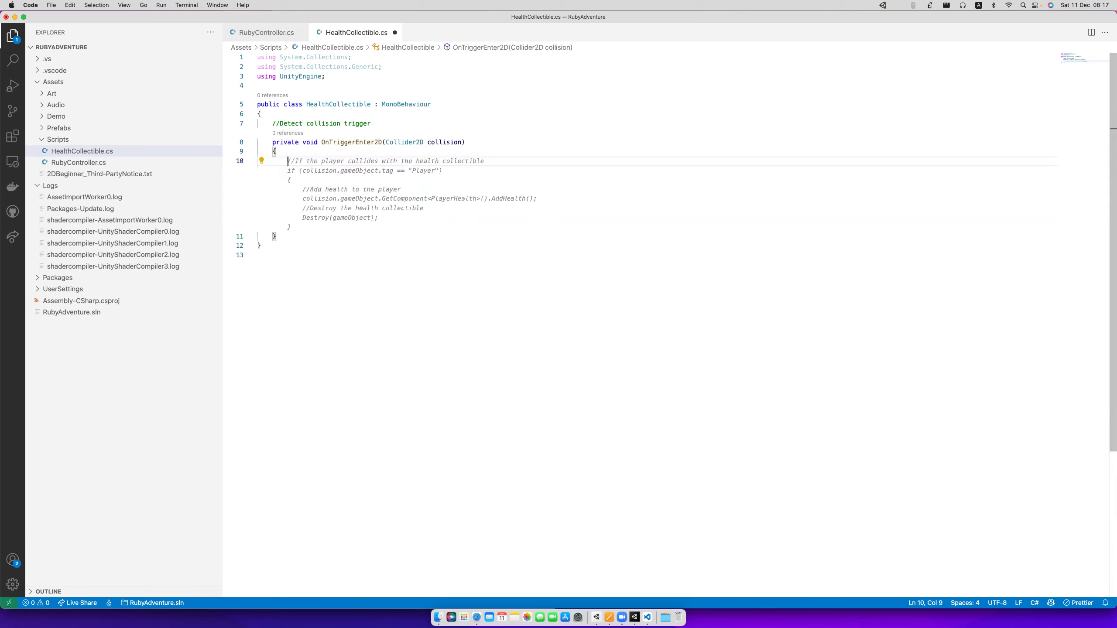
pyautogui.click(416, 153)
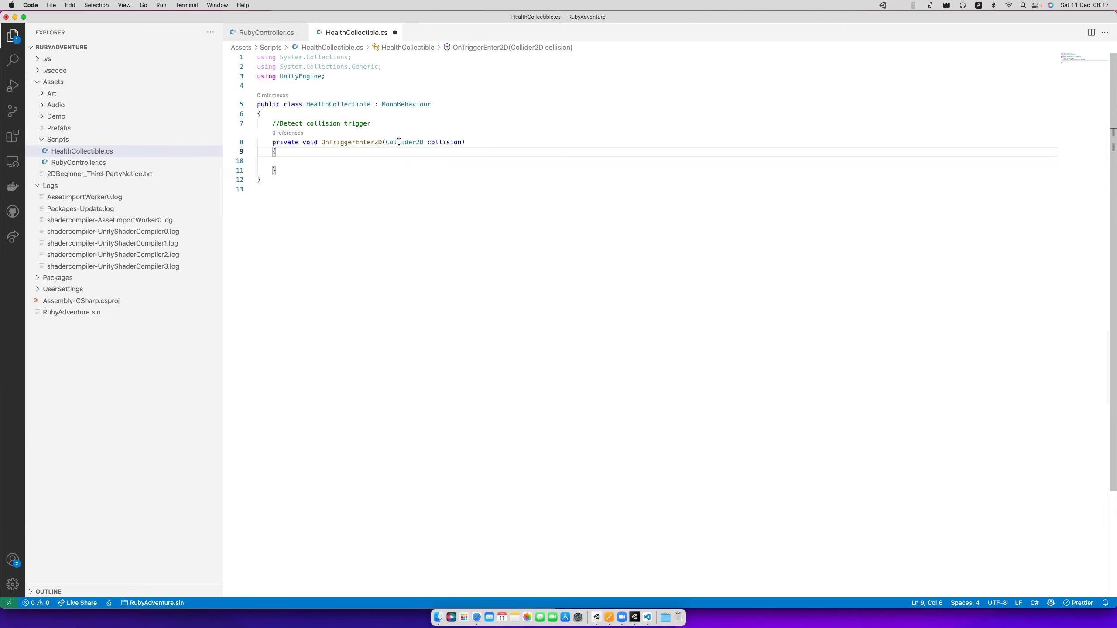
# Write Debug.Log("Collision: " + collision.gameObject.name); inside OnTriggerEnter2D and save the script.
pyautogui.click(324, 160)
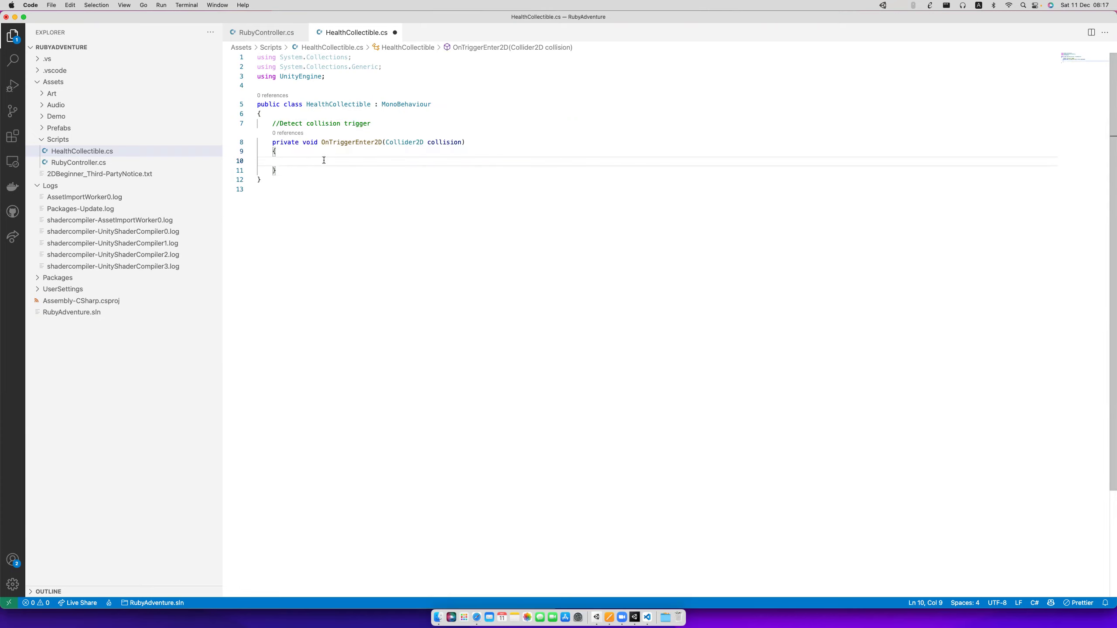
pyautogui.write('Debug')
pyautogui.press('Tab')
pyautogui.click(362, 161)
pyautogui.write(': " + ')
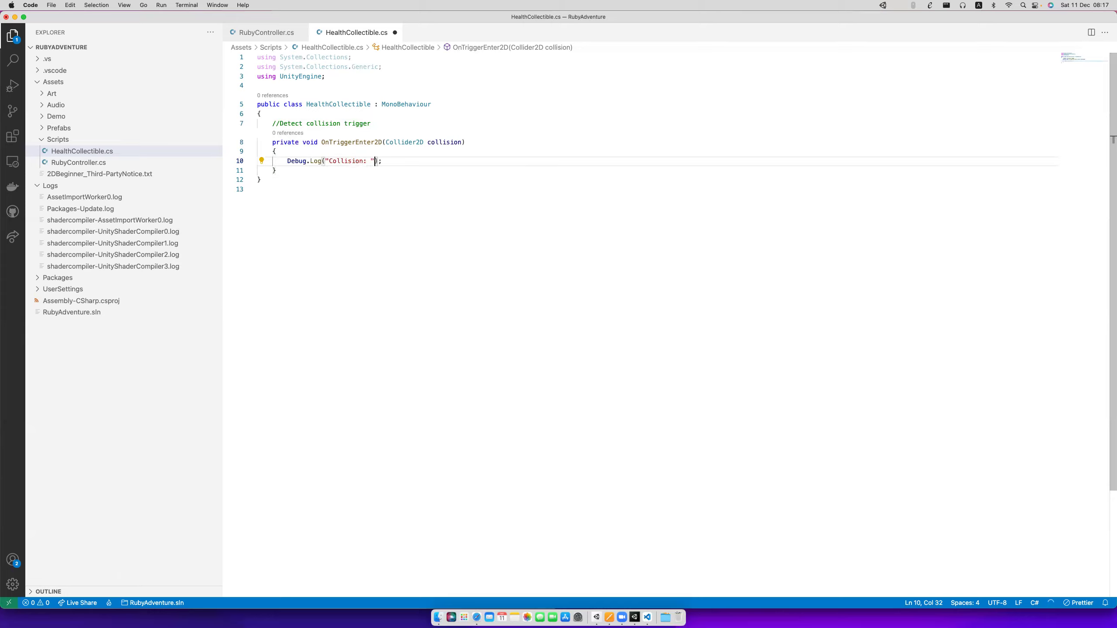
pyautogui.write('ot')
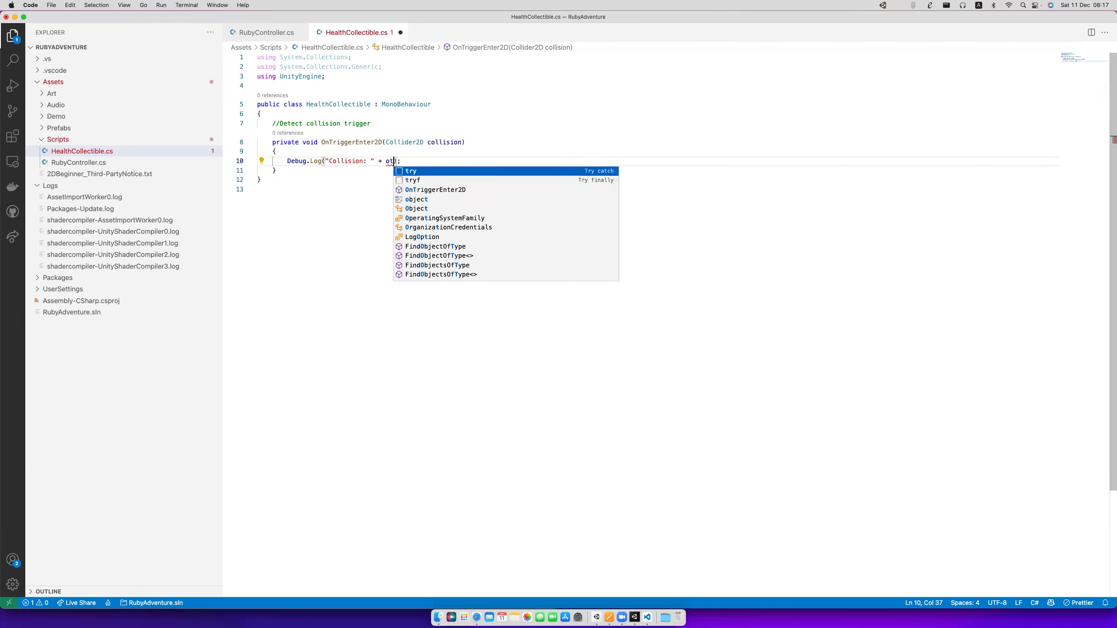
pyautogui.press('BackSpace')
pyautogui.press('BackSpace')
pyautogui.write('s')
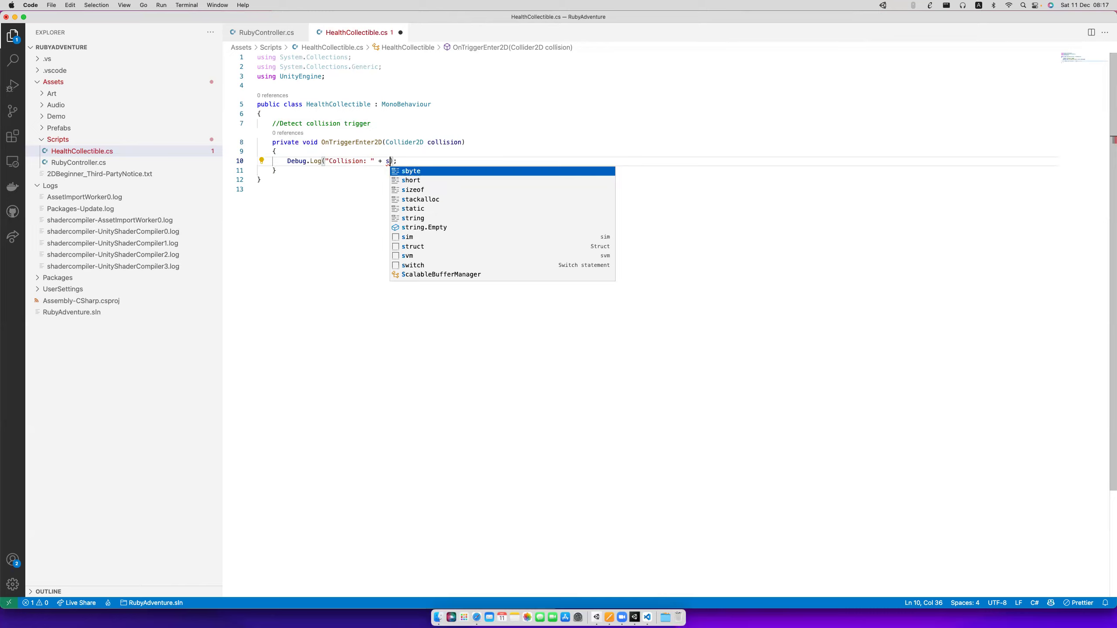
pyautogui.press('Escape')
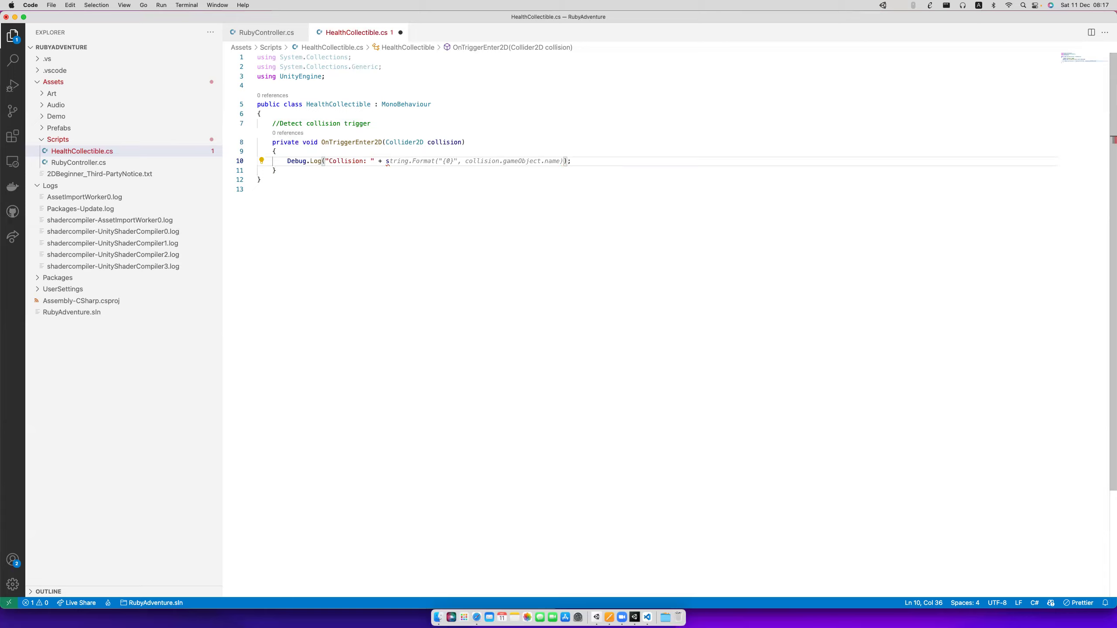
pyautogui.press('BackSpace')
pyautogui.press('Tab')
pyautogui.press('super+s')
# Switch from the code editor back to Unity.
pyautogui.click(365, 171)
pyautogui.press('super+Tab')
pyautogui.press('super+Tab')
pyautogui.press('super+shift+Tab')
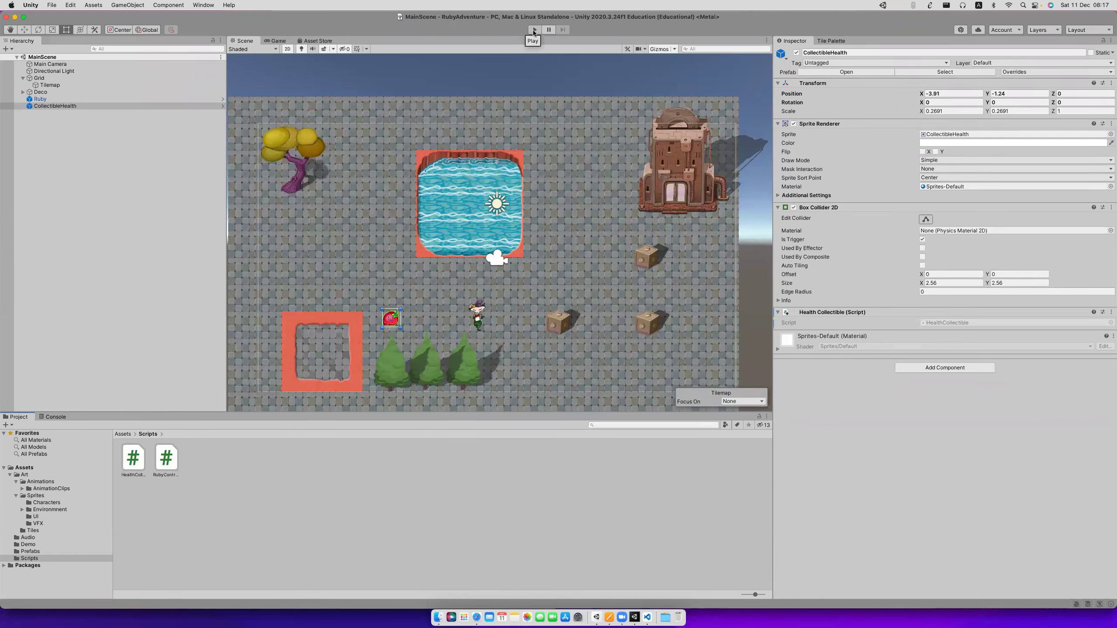
# Play, show the Console, and walk Ruby across the strawberry to log 'Collision: Ruby' three times.
pyautogui.click(534, 30)
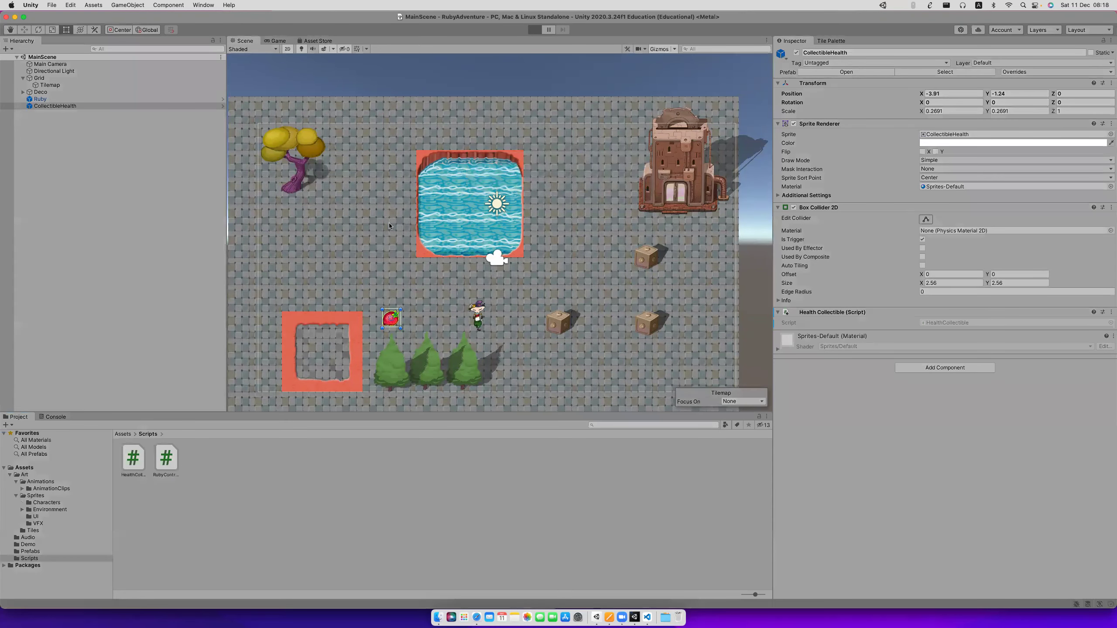
pyautogui.press('Left')
pyautogui.click(55, 417)
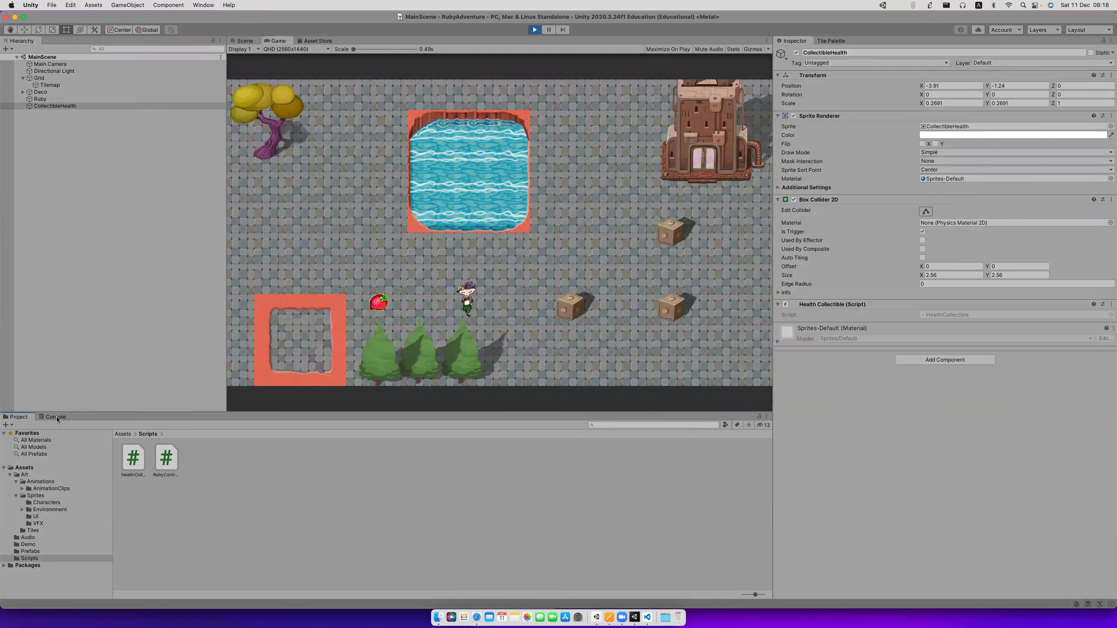
pyautogui.press('Left')
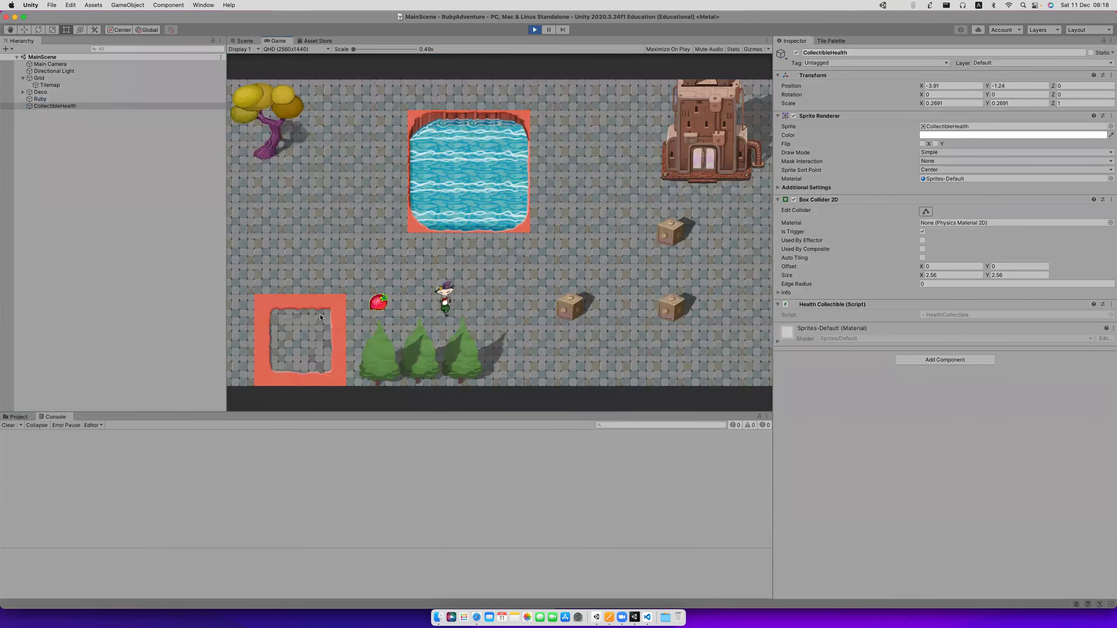
pyautogui.press('Right')
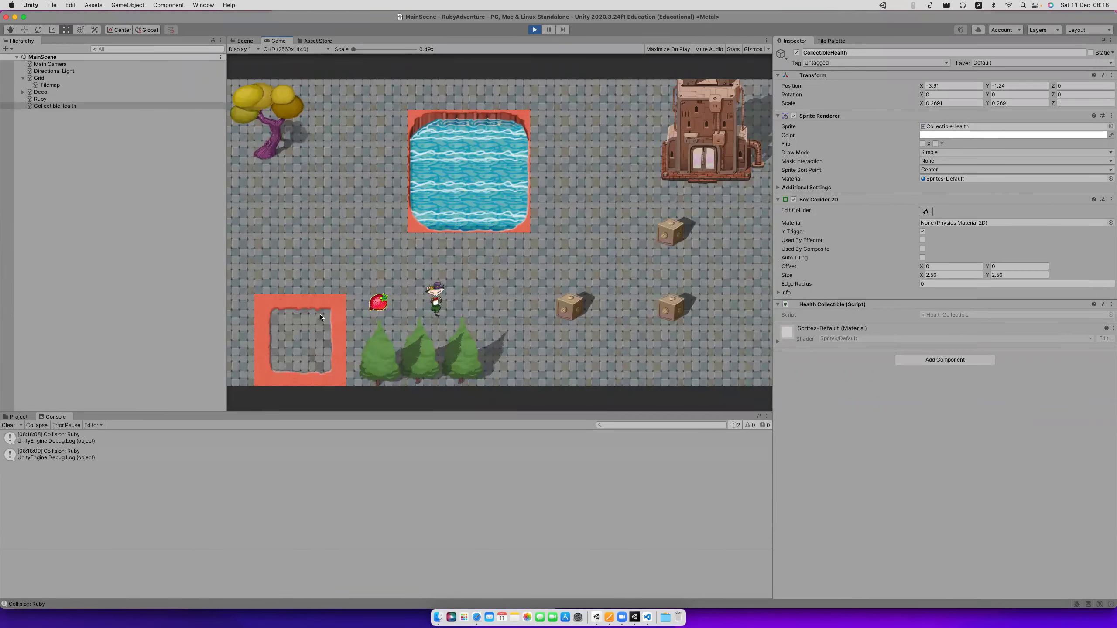
pyautogui.press('Left')
pyautogui.press('Right')
pyautogui.press('Right')
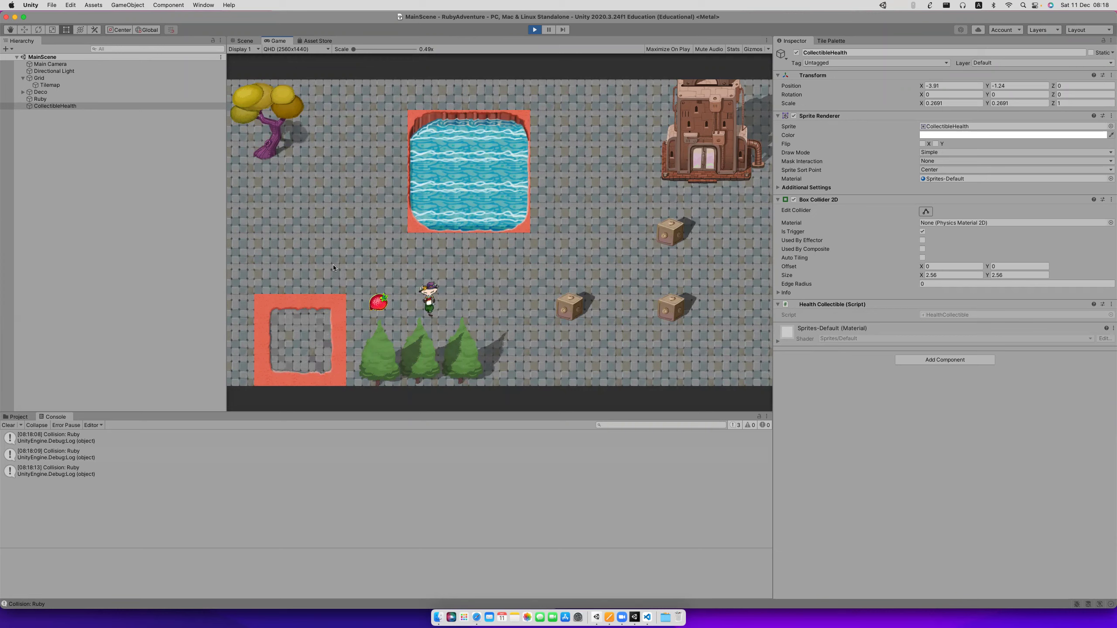
pyautogui.press('super+Tab')
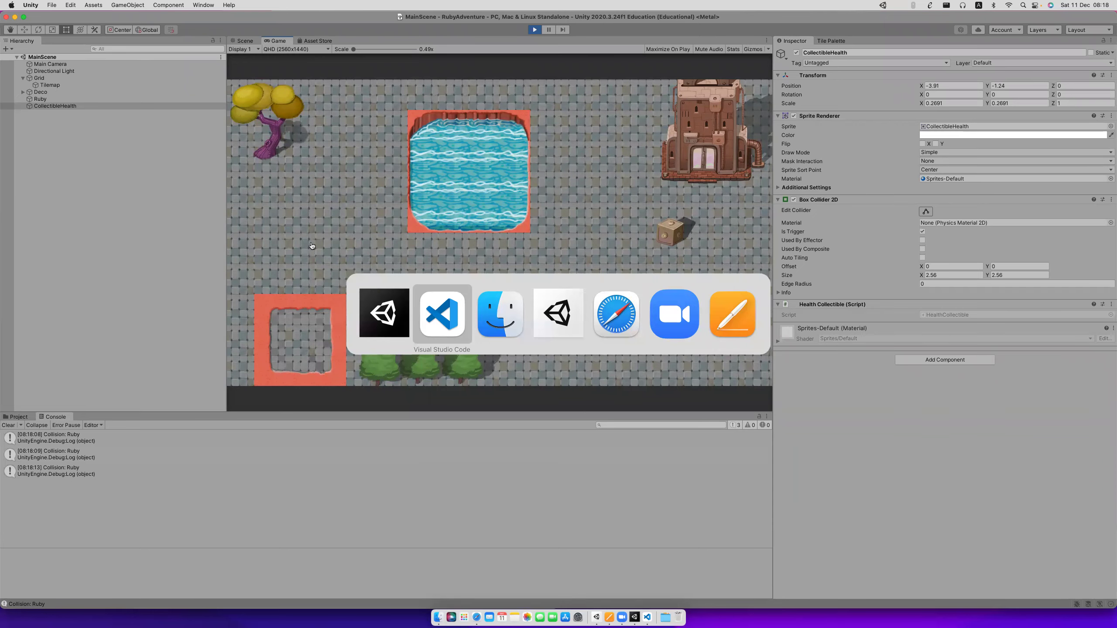
# In RubyController.cs Start(), change the starting health from maxHealth to 1.
pyautogui.click(441, 317)
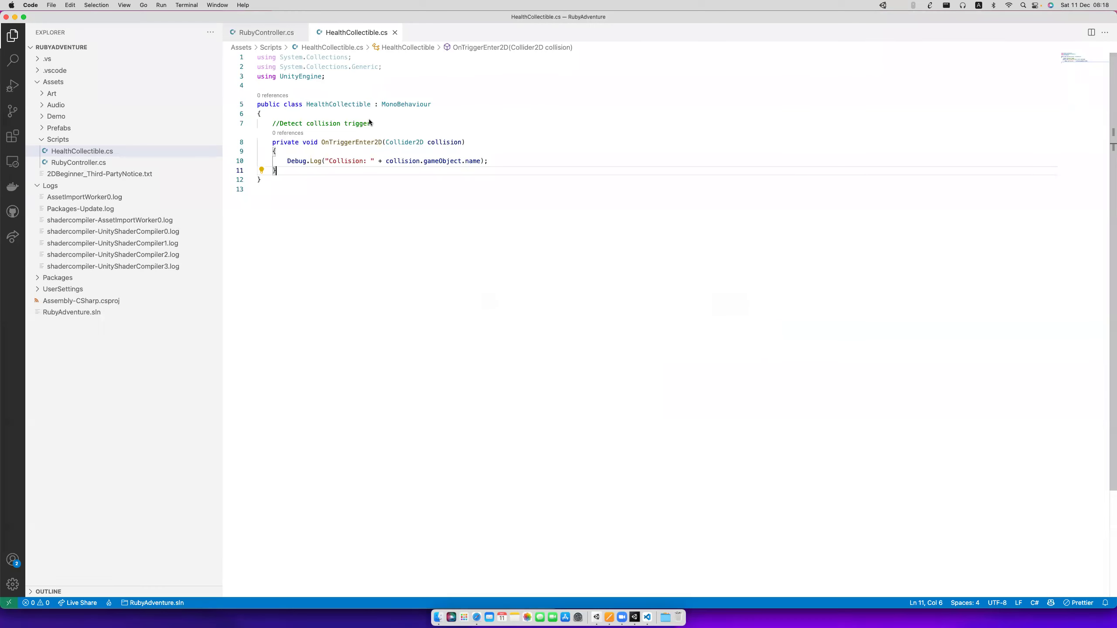
pyautogui.click(275, 33)
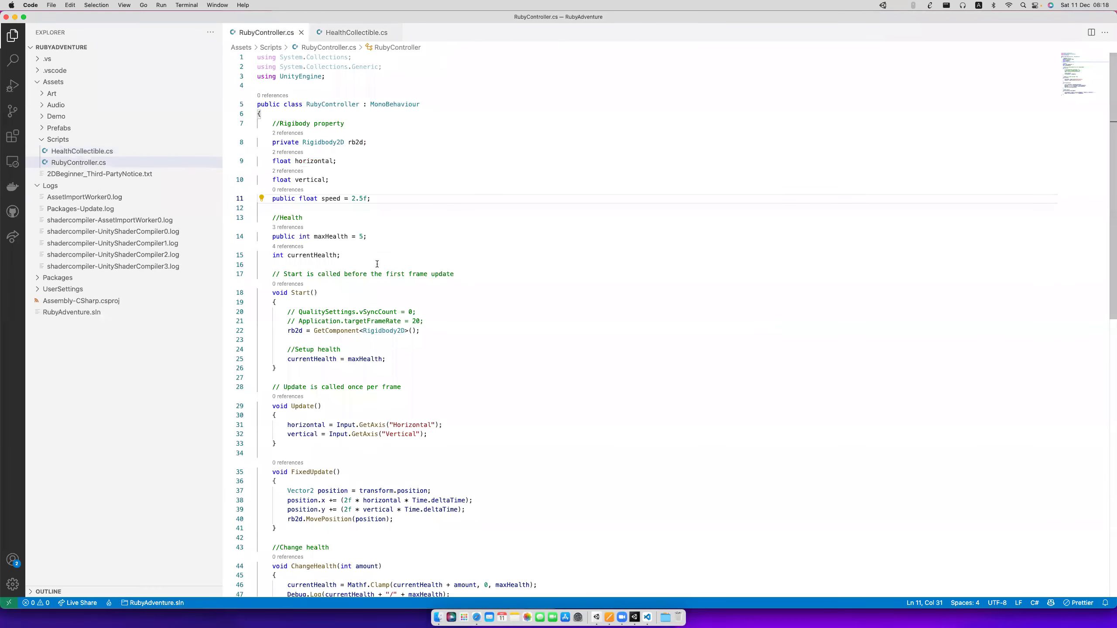
pyautogui.doubleClick(360, 359)
pyautogui.write('1')
pyautogui.moveTo(287, 359); pyautogui.dragTo(380, 365)
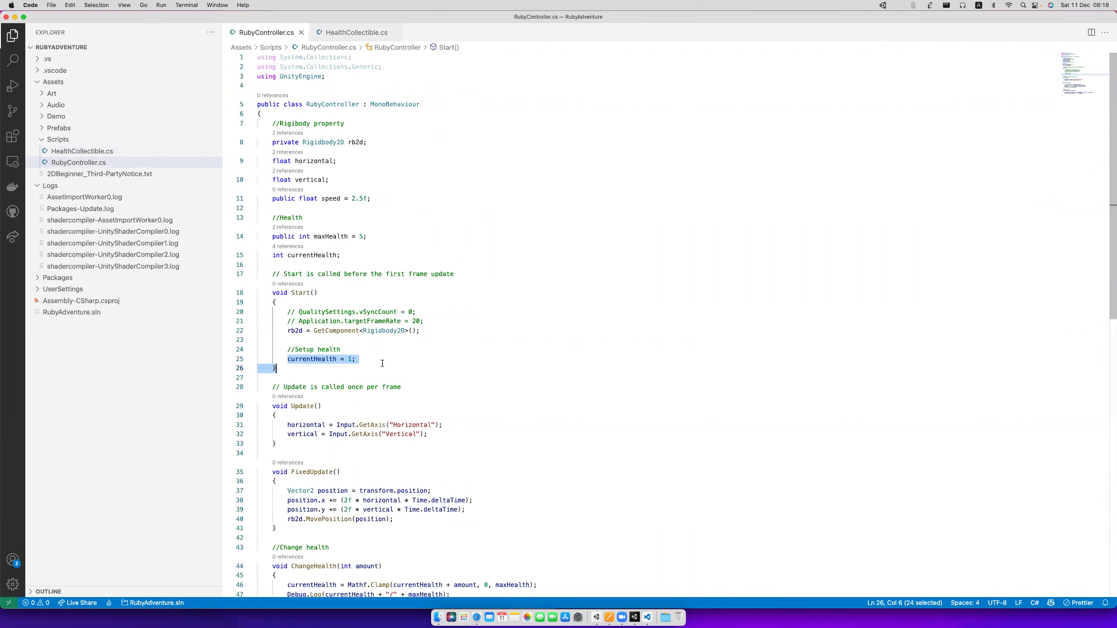
# In HealthCollectible.cs, add a new line after OnTriggerEnter2D's opening brace.
pyautogui.press('super+Tab')
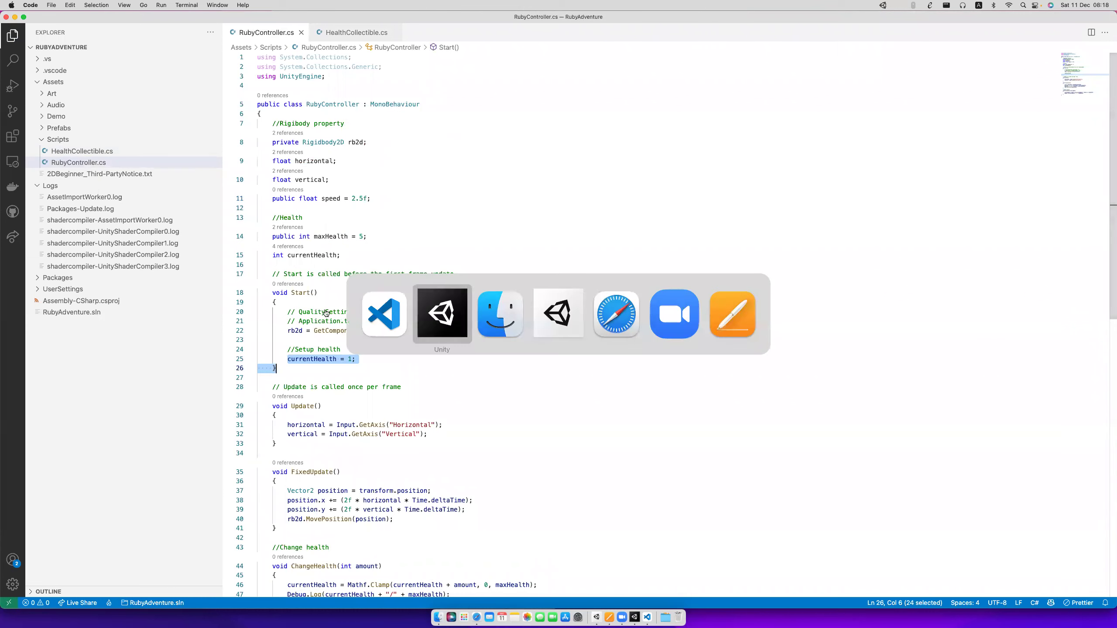
pyautogui.click(340, 36)
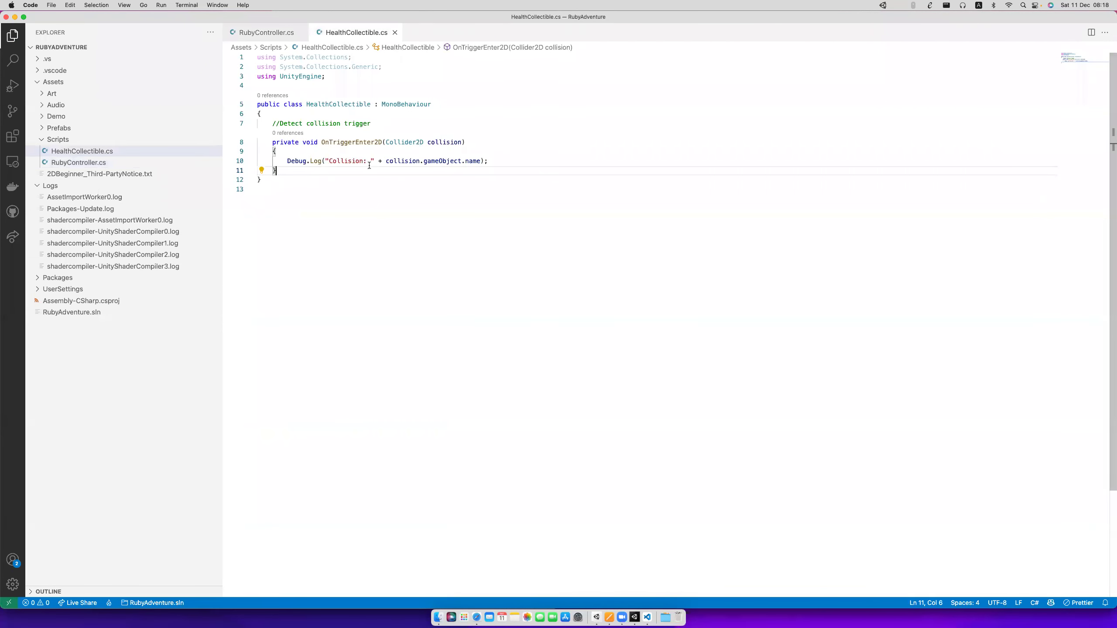
pyautogui.click(317, 150)
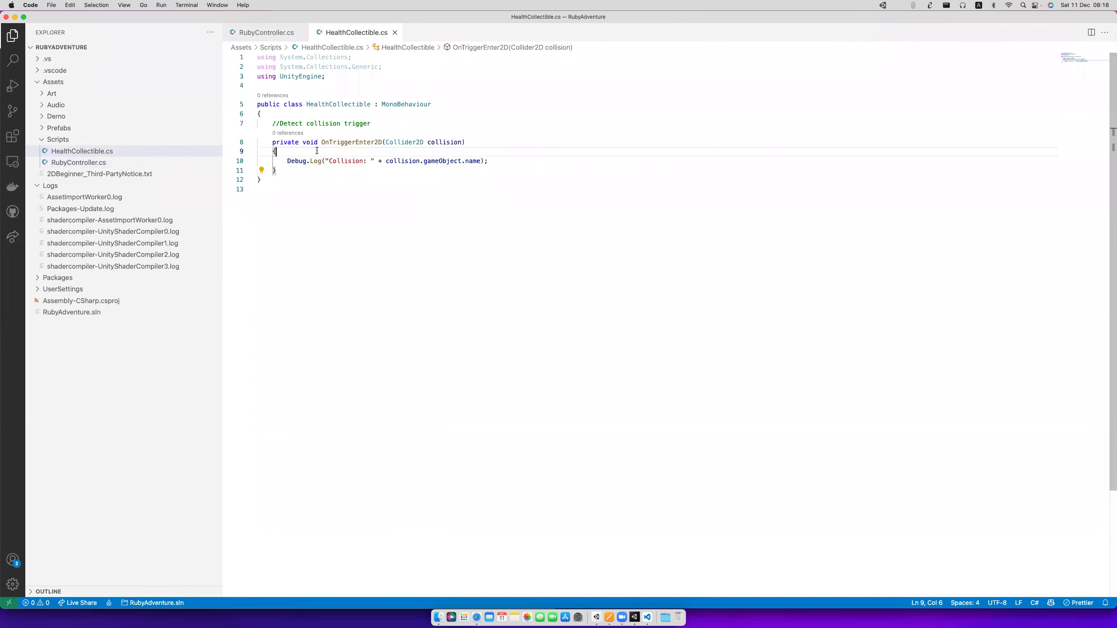
pyautogui.press('Return')
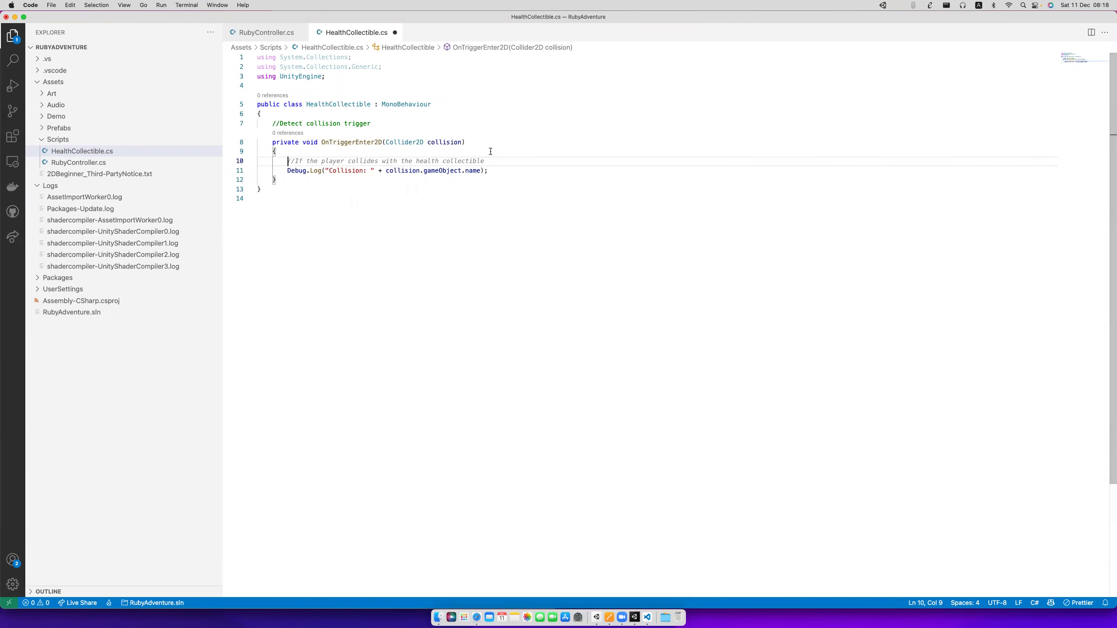
# Add RubyController controller = collision.GetComponent<RubyController>(); to OnTriggerEnter2D.
pyautogui.write('Ru')
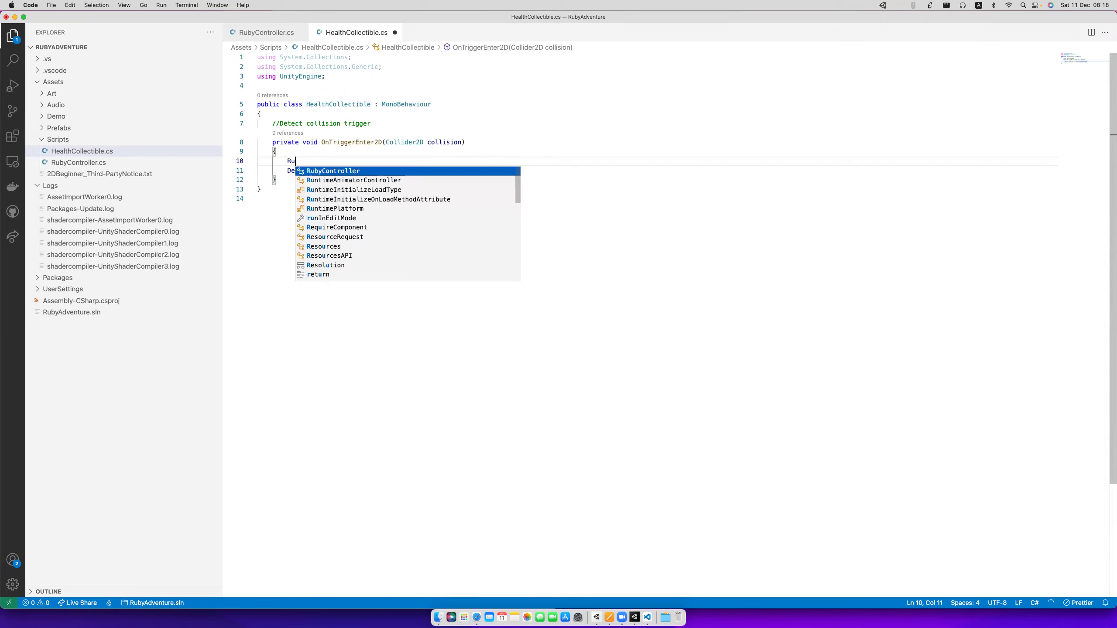
pyautogui.write('byController ')
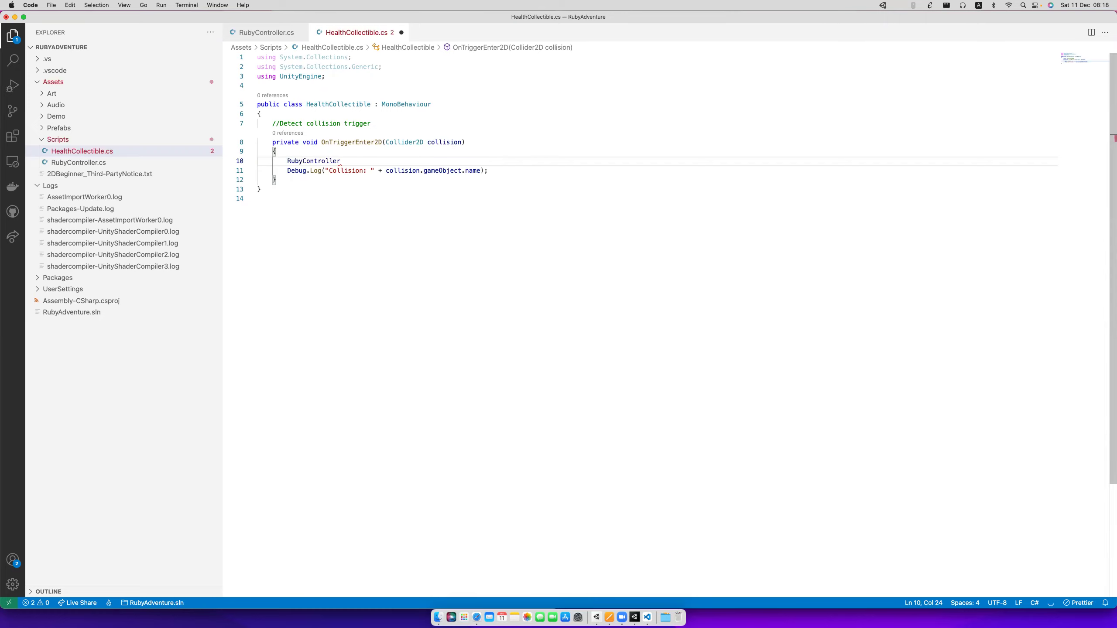
pyautogui.write('control')
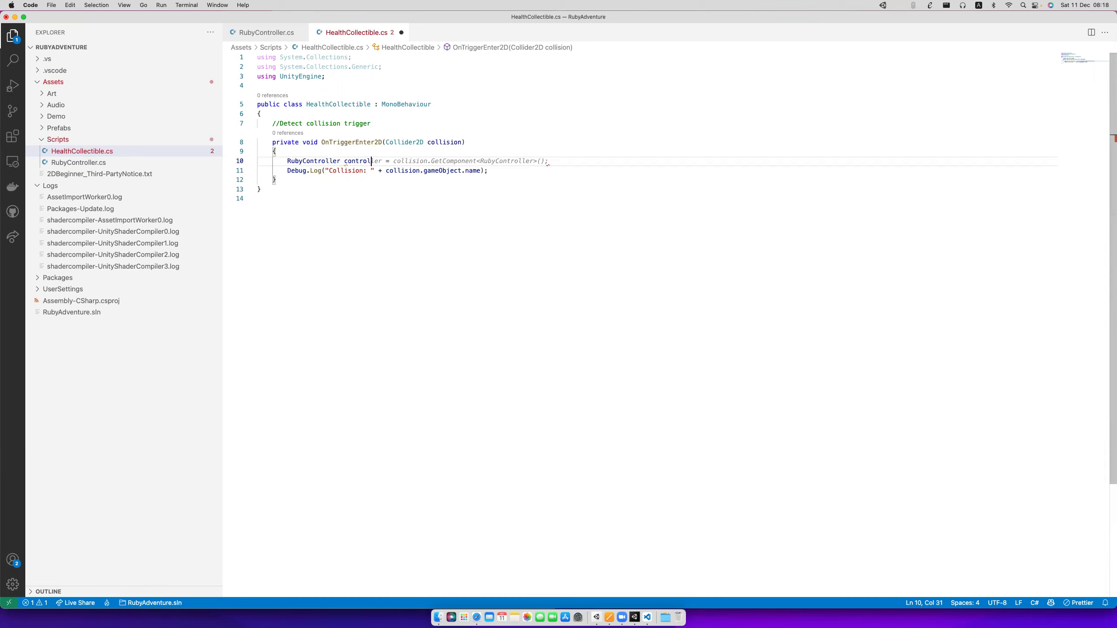
pyautogui.write('ler =')
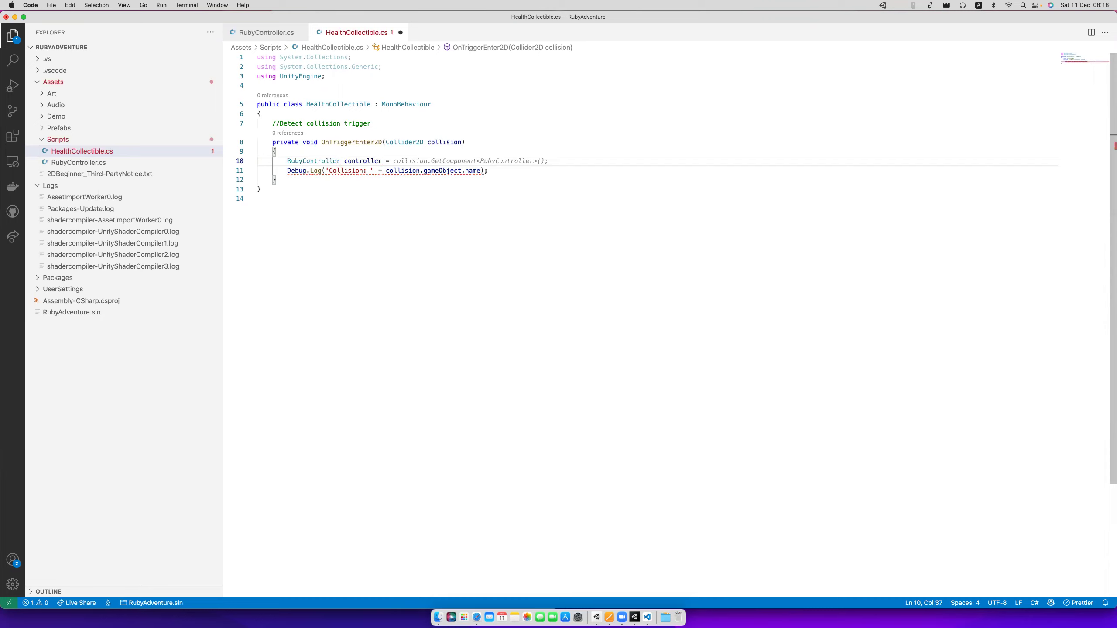
pyautogui.press('Tab')
pyautogui.click(450, 163)
pyautogui.doubleClick(493, 161)
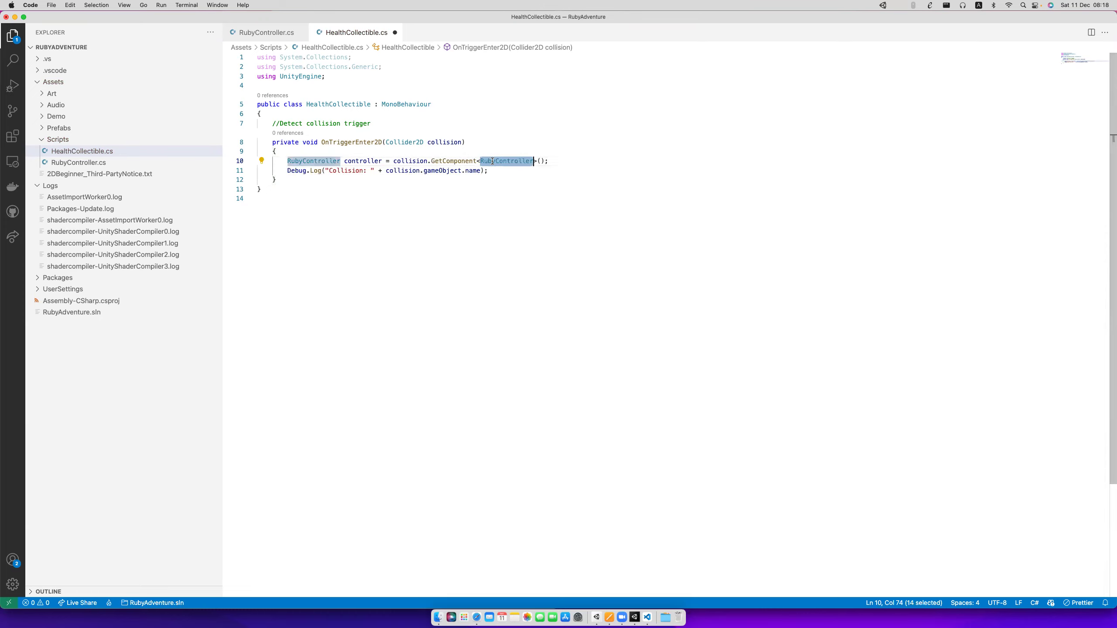
pyautogui.click(569, 159)
# Add an if(controller != null) block below it, removing the suggested ChangeHealth and Destroy lines.
pyautogui.press('Return')
pyautogui.write('if')
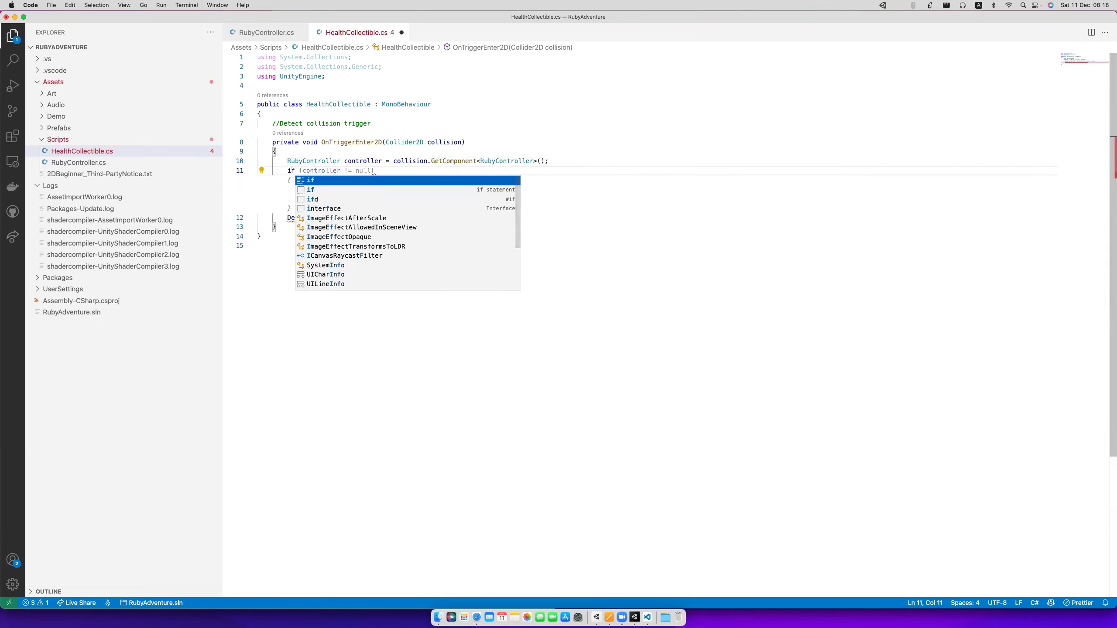
pyautogui.write('(contr')
pyautogui.press('Tab')
pyautogui.press('Up')
pyautogui.press('End')
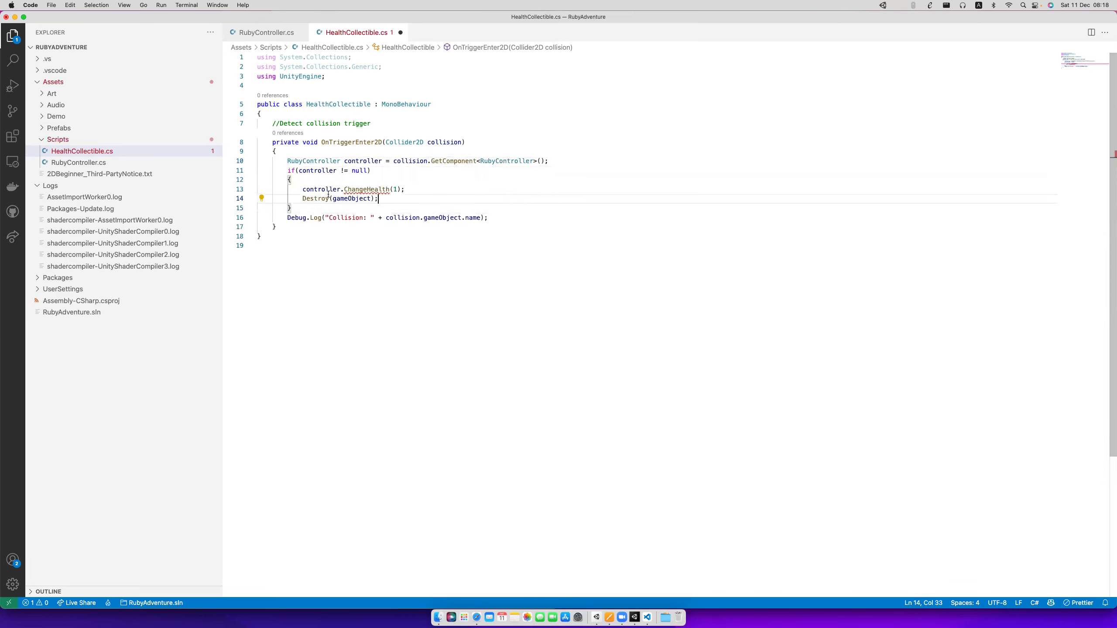
pyautogui.keyDown('shift'); pyautogui.click(303, 191); pyautogui.keyUp('shift')
pyautogui.press('BackSpace')
pyautogui.press('Down')
pyautogui.press('Up')
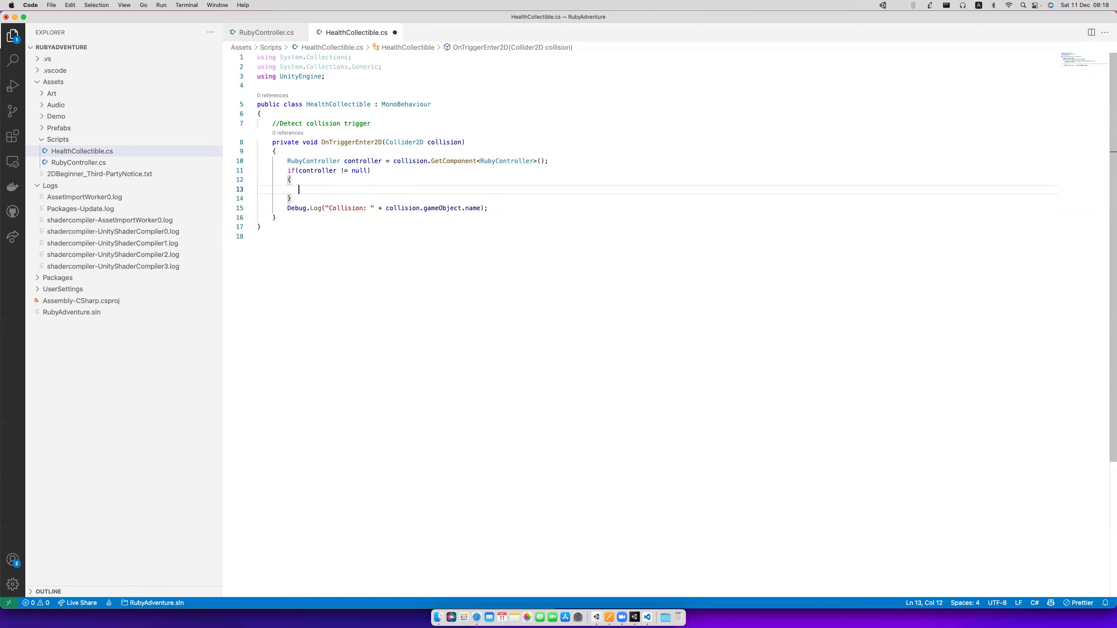
# Wrap the pickup code in an if block checking currentHealth < maxHealth.
pyautogui.write('if()')
pyautogui.press('Left')
pyautogui.press('Tab')
pyautogui.press('super+s')
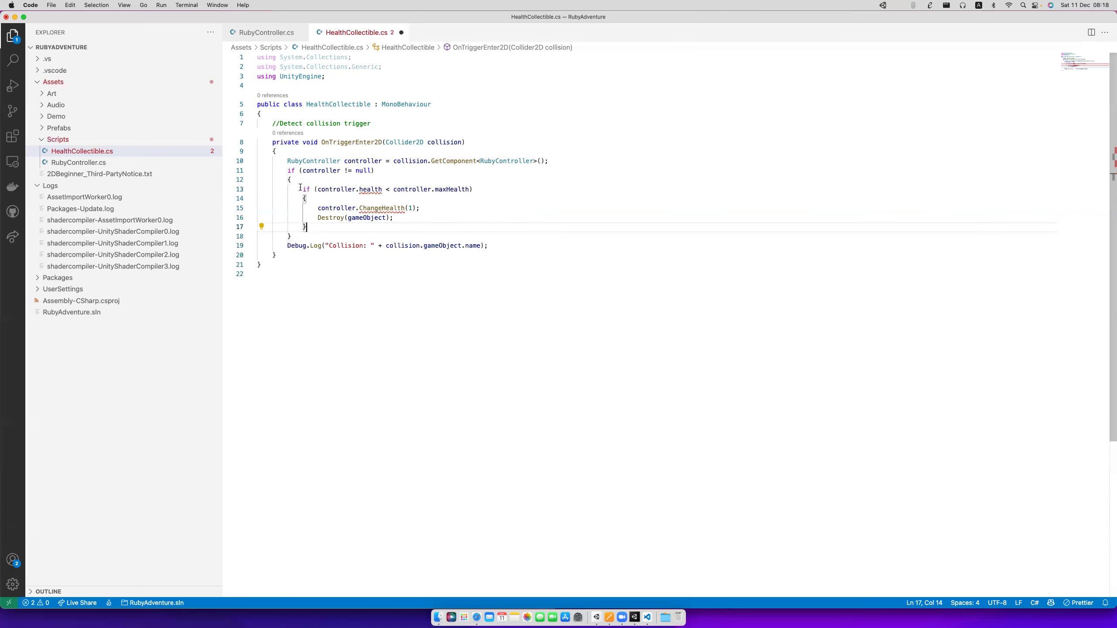
pyautogui.doubleClick(369, 190)
pyautogui.write('cur')
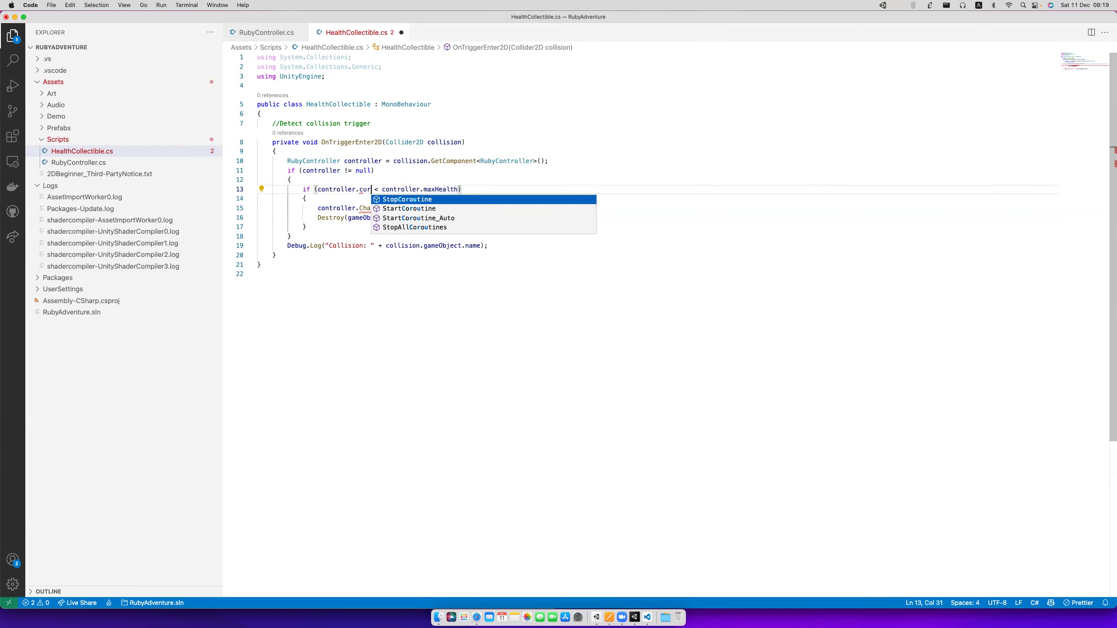
pyautogui.write('re')
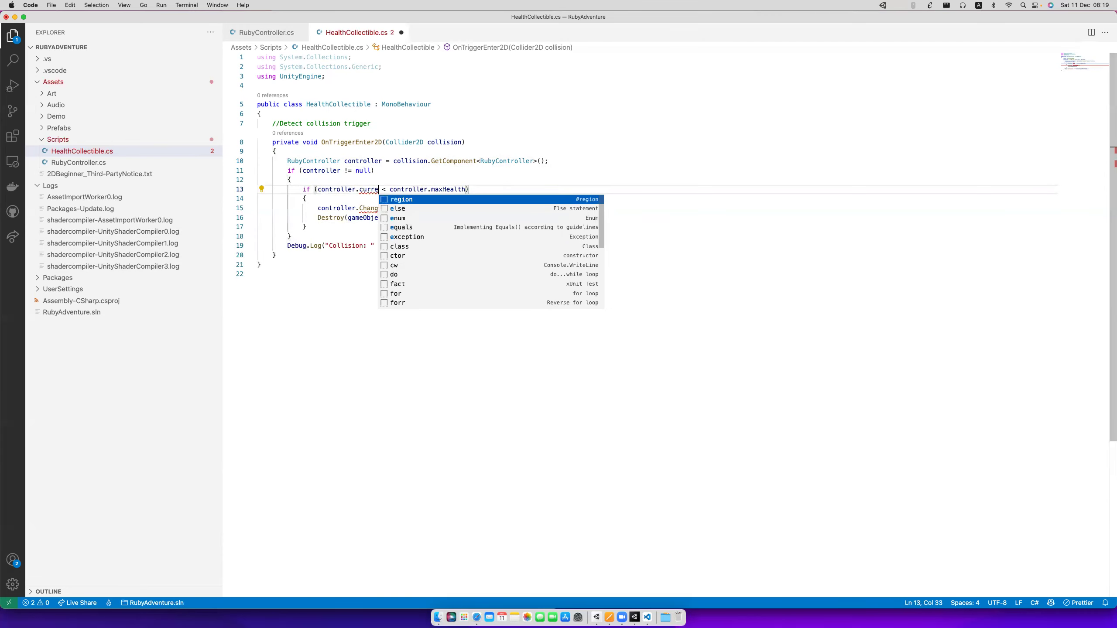
pyautogui.write('nt')
pyautogui.write('Health')
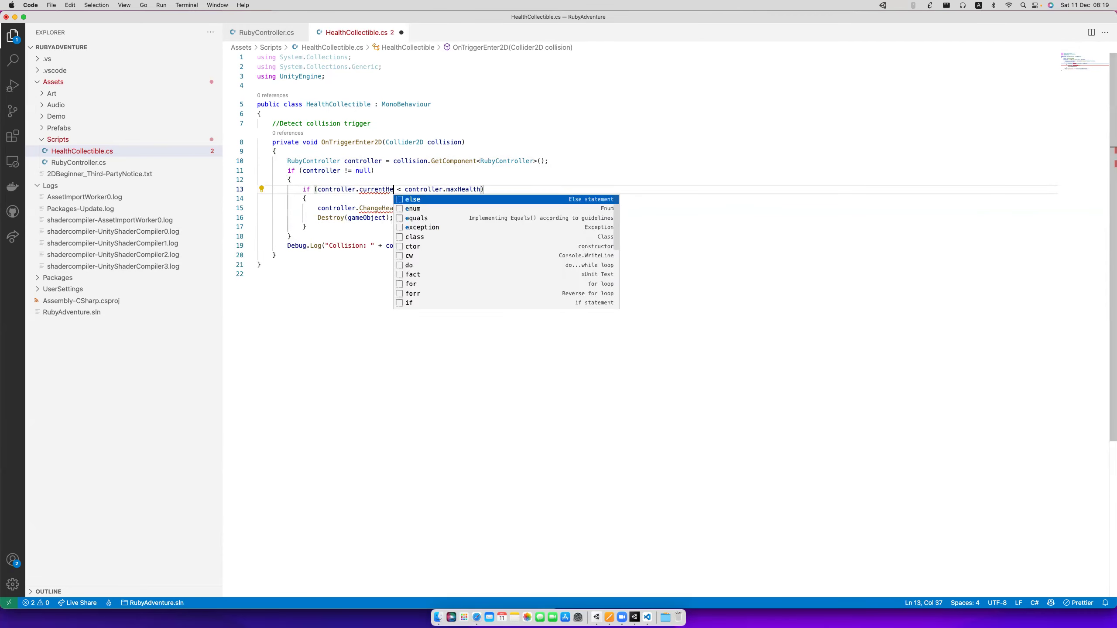
pyautogui.press('super+s')
pyautogui.click(470, 190)
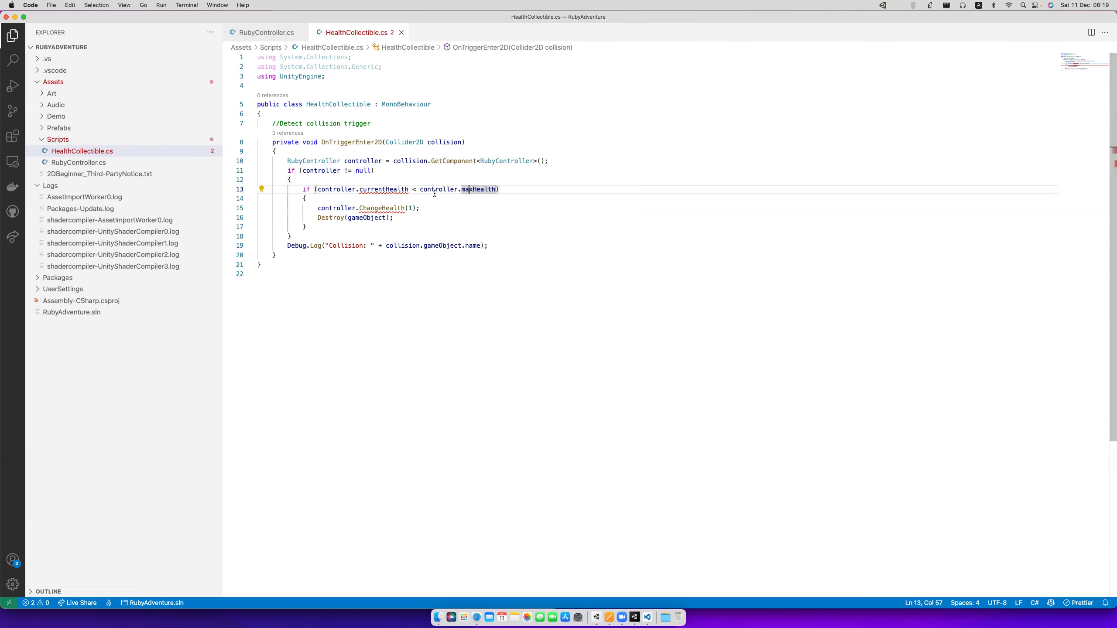
# Delete the collision Debug.Log line below the if block.
pyautogui.click(378, 207)
pyautogui.click(435, 207)
pyautogui.click(415, 218)
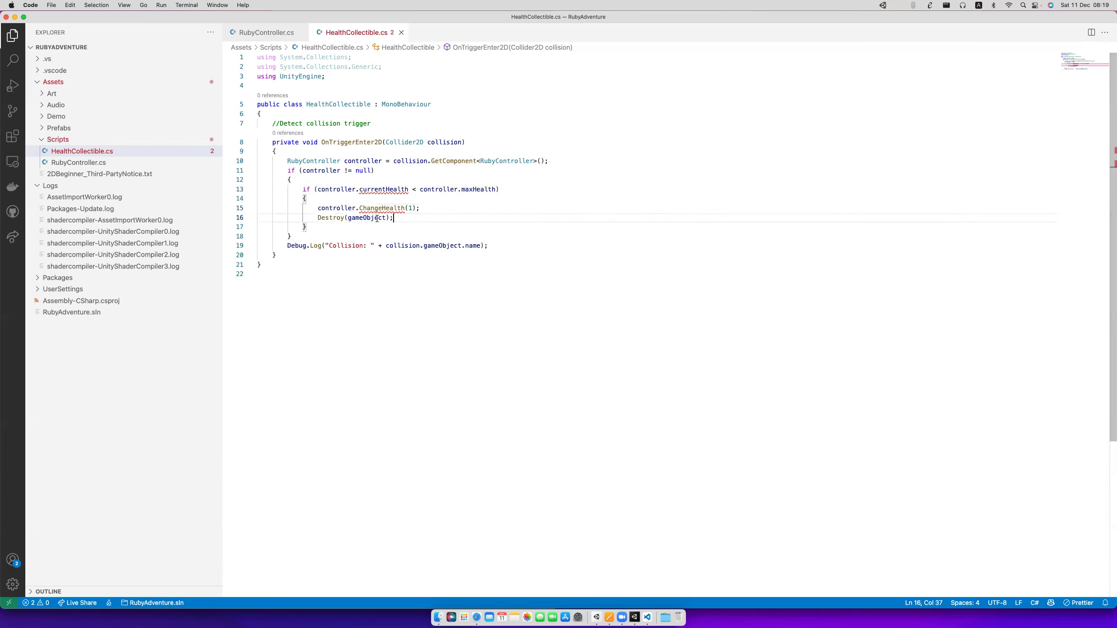
pyautogui.click(300, 237)
pyautogui.tripleClick(300, 245)
pyautogui.press('BackSpace')
# Review the Destroy(gameObject) and ChangeHealth(1) calls, then bring up RubyController.cs.
pyautogui.click(359, 218)
pyautogui.doubleClick(359, 218)
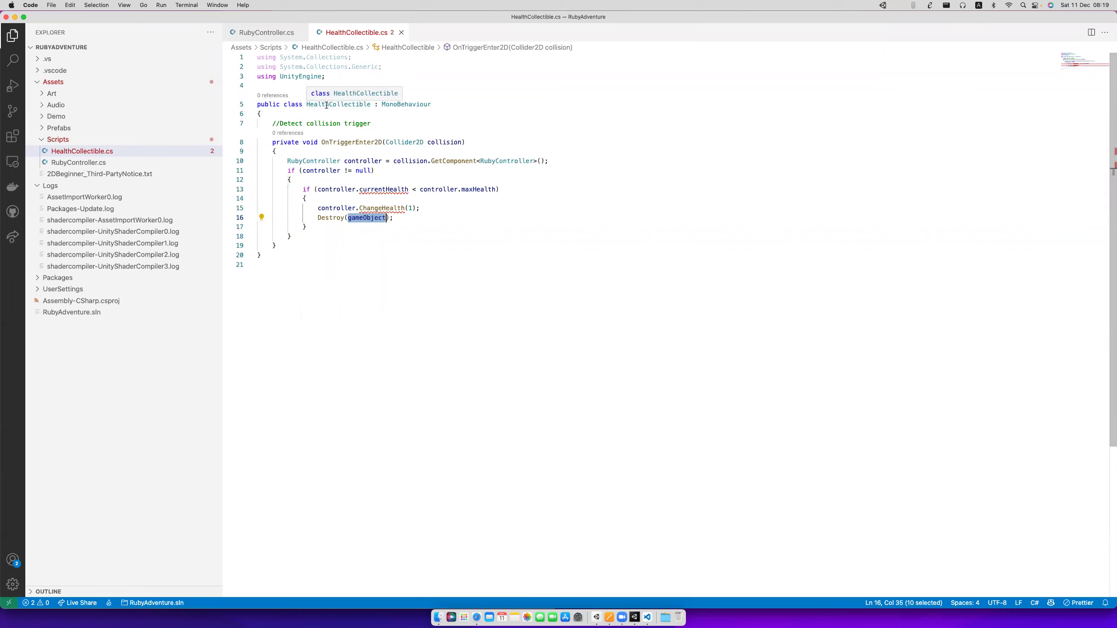
pyautogui.click(333, 218)
pyautogui.click(402, 219)
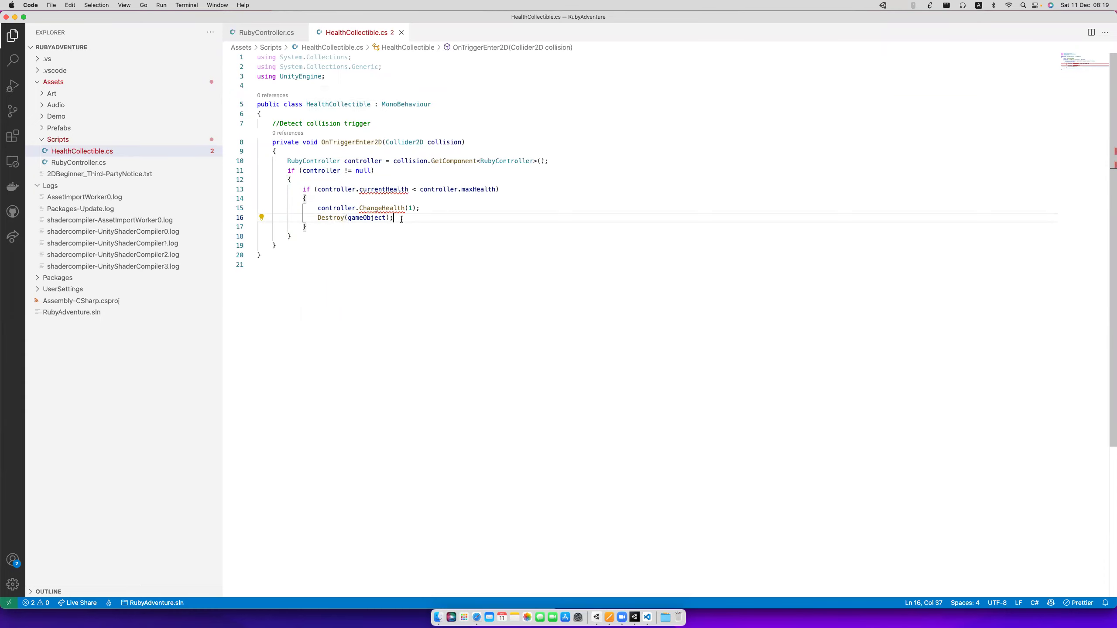
pyautogui.click(361, 208)
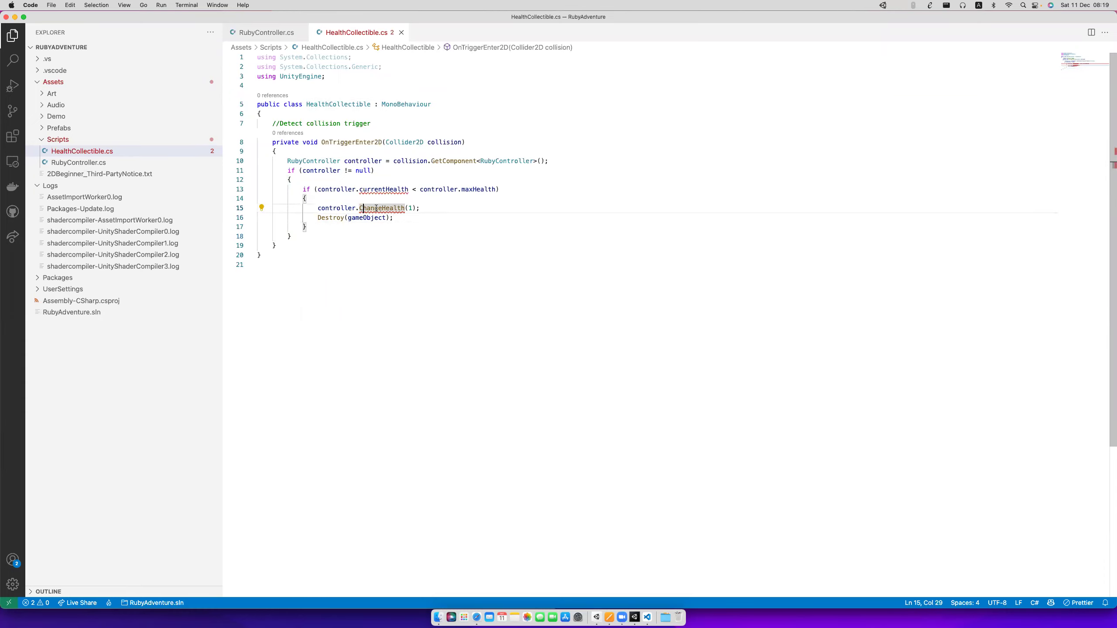
pyautogui.press('super+Tab')
pyautogui.click(263, 33)
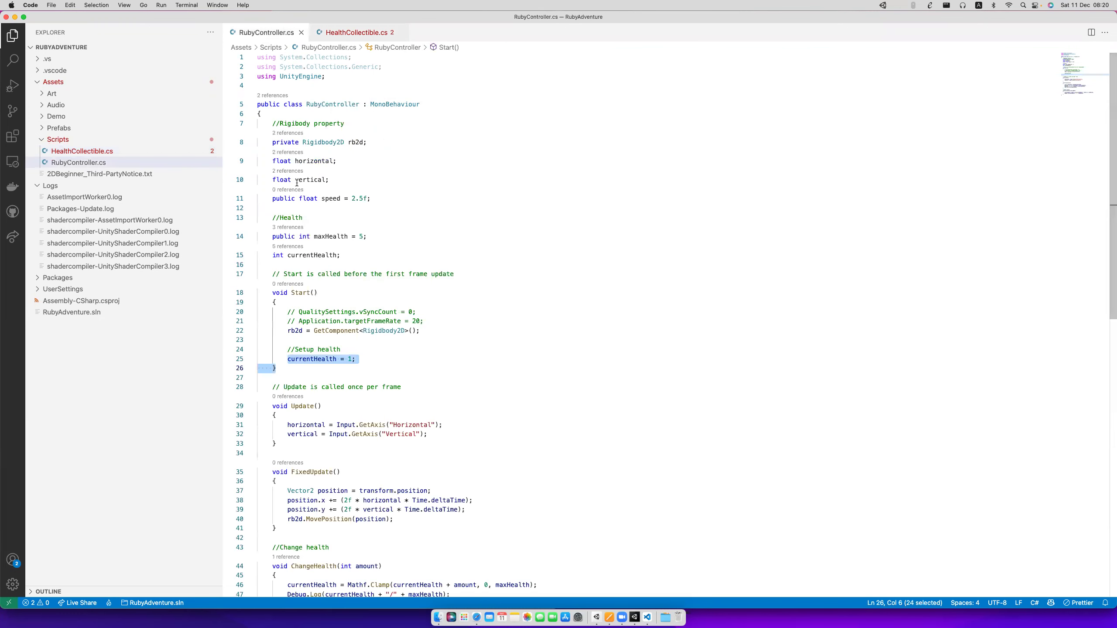
# Add a public int health property that gets and sets currentHealth, and save.
pyautogui.click(278, 256)
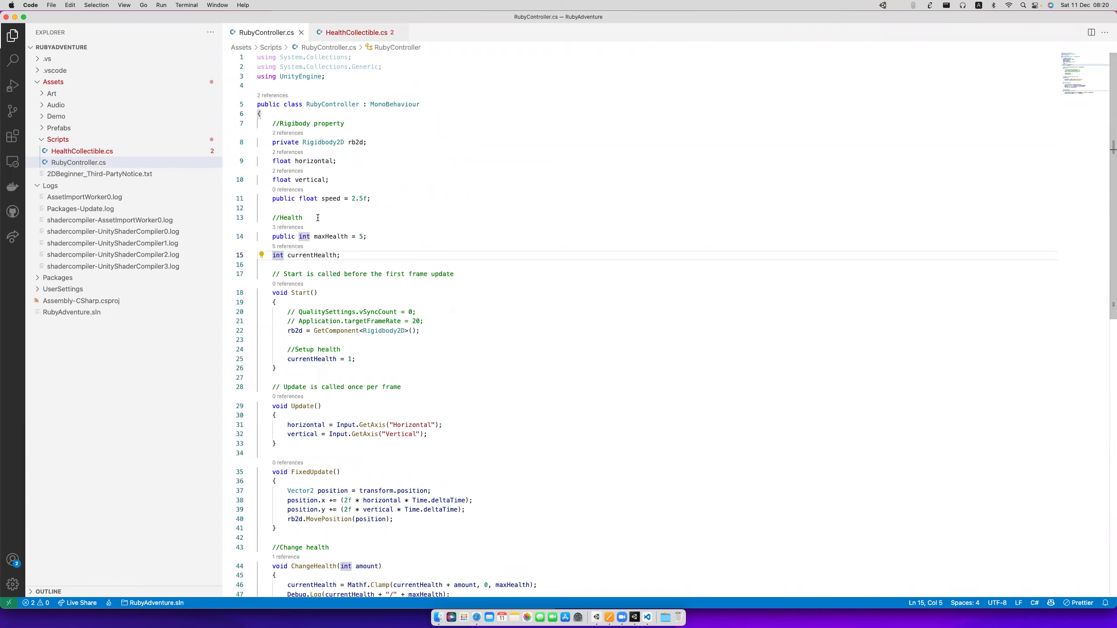
pyautogui.click(362, 258)
pyautogui.press('Return')
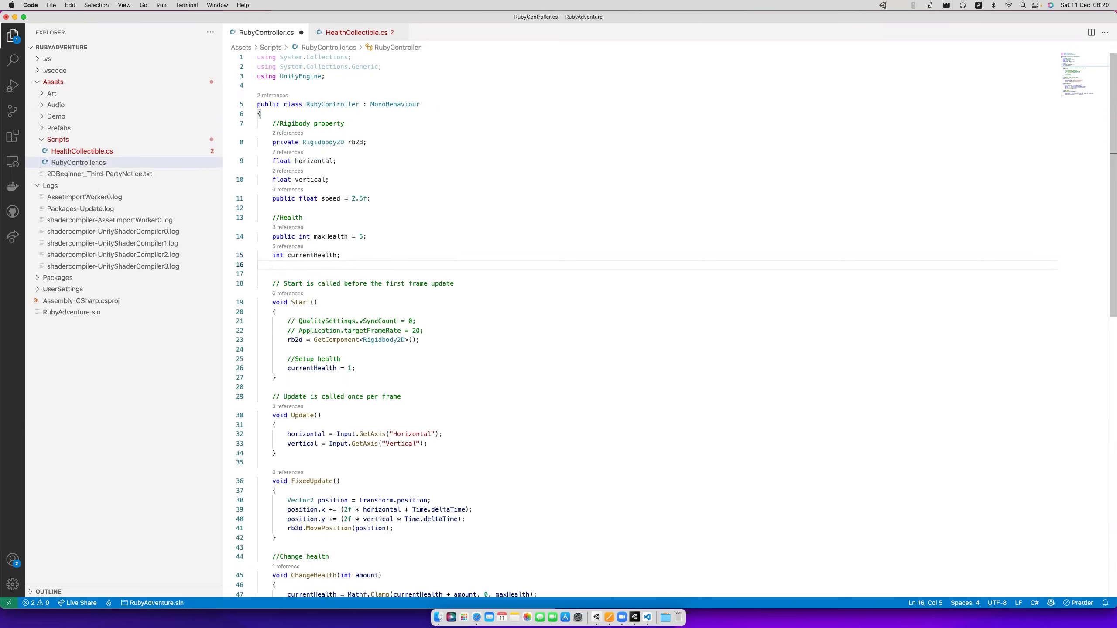
pyautogui.write('public ')
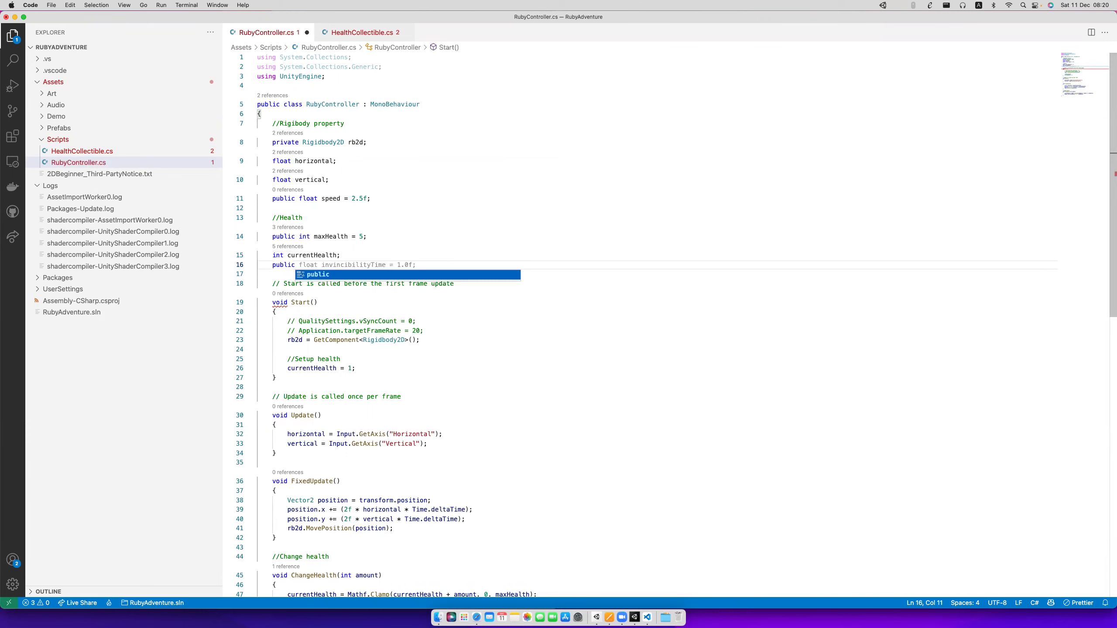
pyautogui.write('int health')
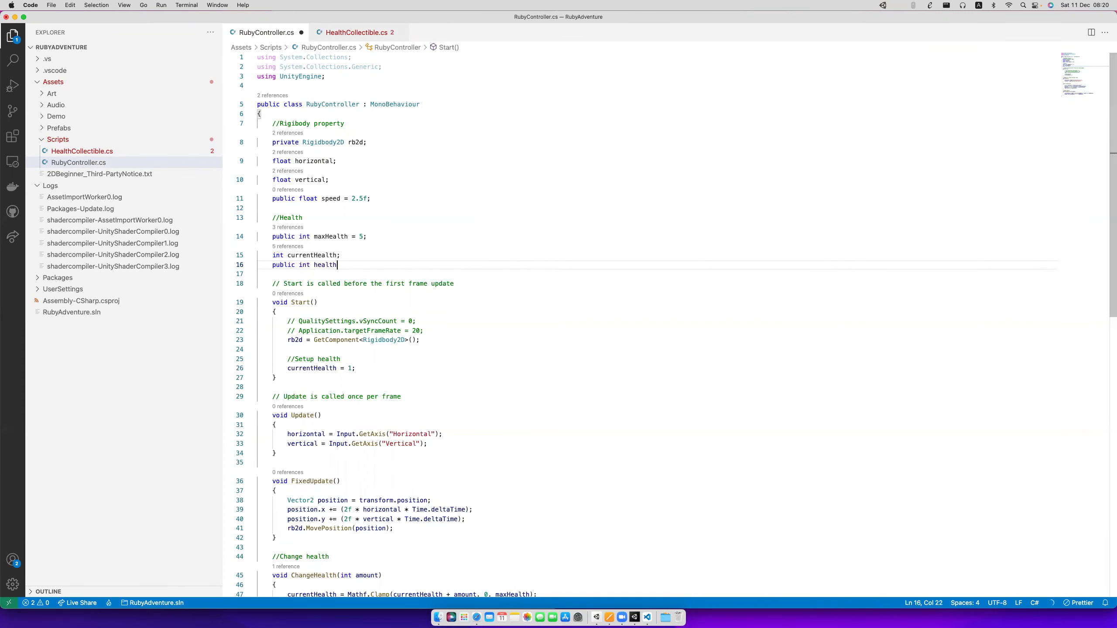
pyautogui.press('Tab')
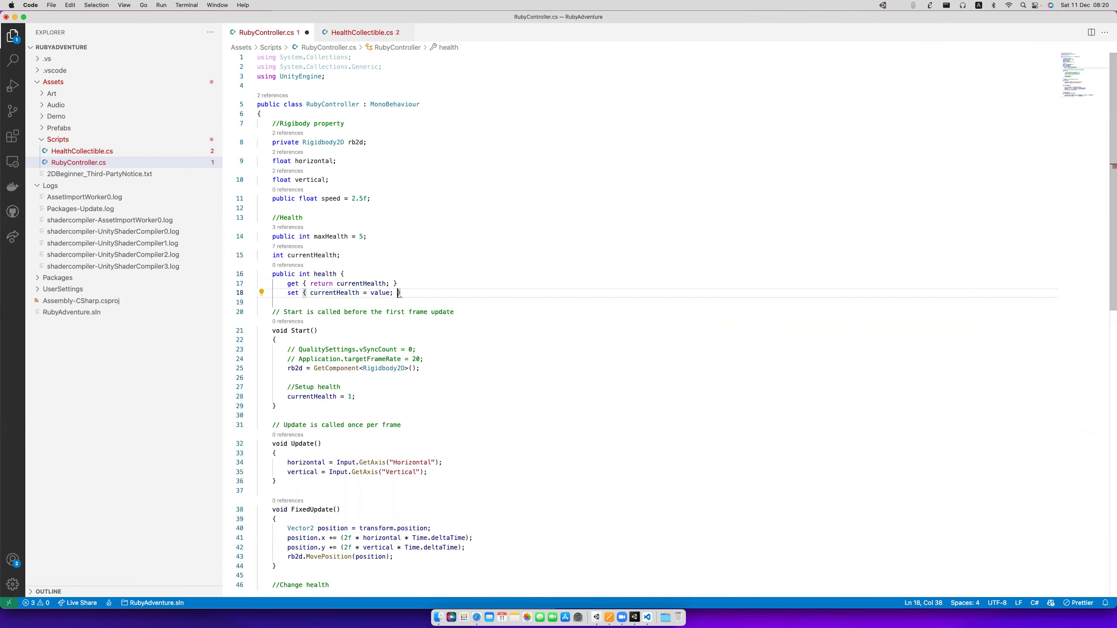
pyautogui.press('Return')
pyautogui.write('}')
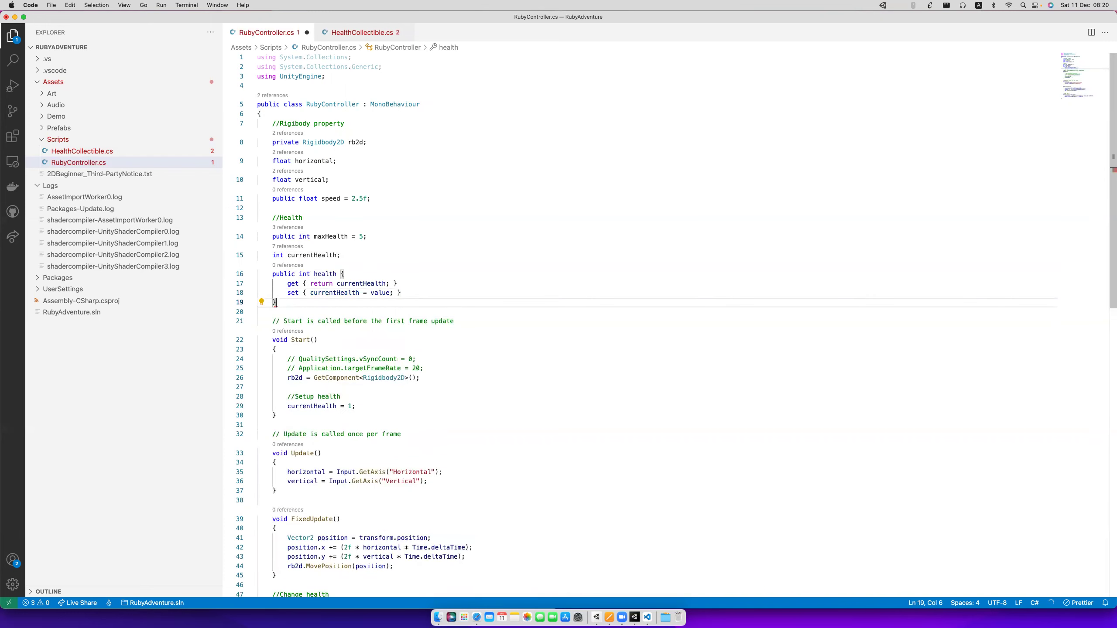
pyautogui.press('super+s')
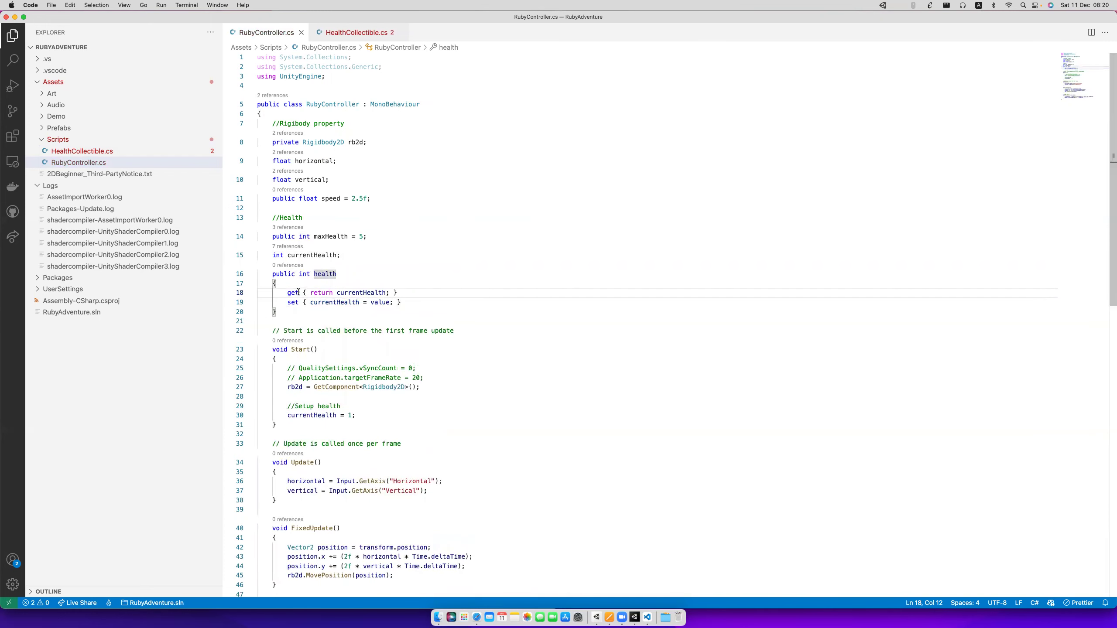
# Check the new property's accessors and braces, then select currentHealth in HealthCollectible's condition.
pyautogui.click(371, 293)
pyautogui.click(305, 302)
pyautogui.click(291, 283)
pyautogui.click(302, 255)
pyautogui.click(321, 287)
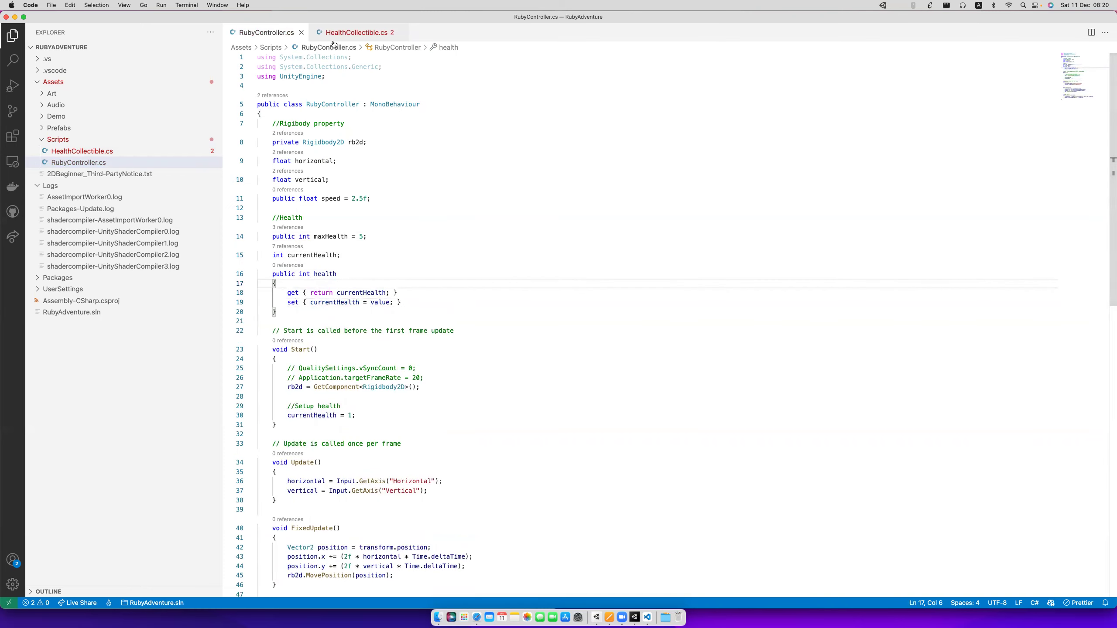
pyautogui.click(352, 33)
pyautogui.doubleClick(384, 190)
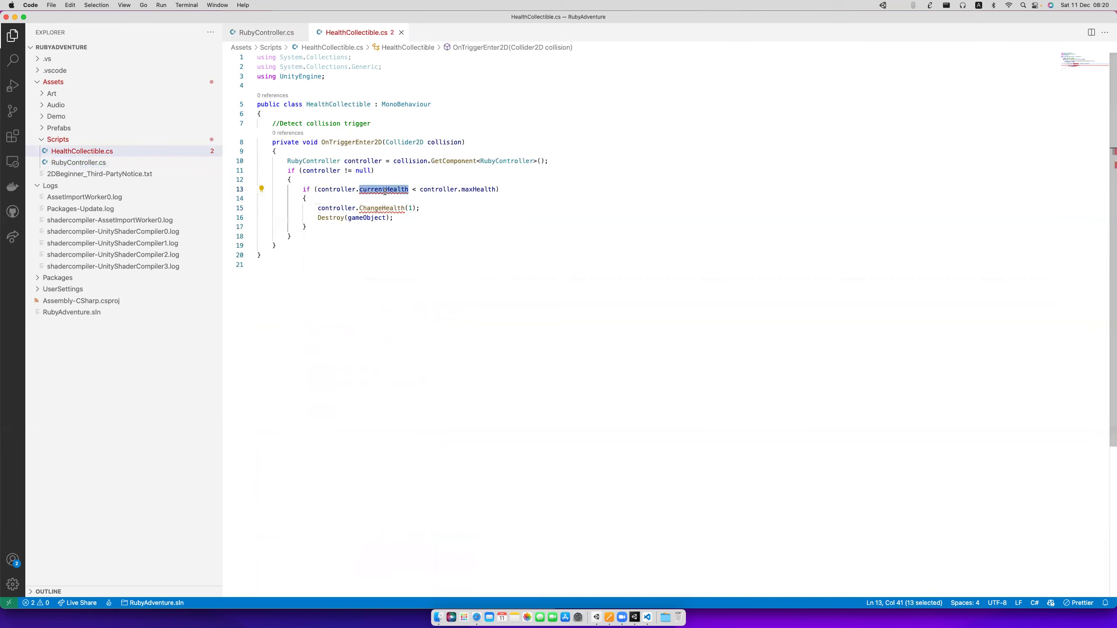
# Change HealthCollectible's condition to compare controller.health against maxHealth.
pyautogui.write('hea')
pyautogui.press('Return')
pyautogui.doubleClick(382, 207)
# Make RubyController's ChangeHealth method public.
pyautogui.click(266, 33)
pyautogui.scroll(-10, 329, 270)
pyautogui.click(275, 315)
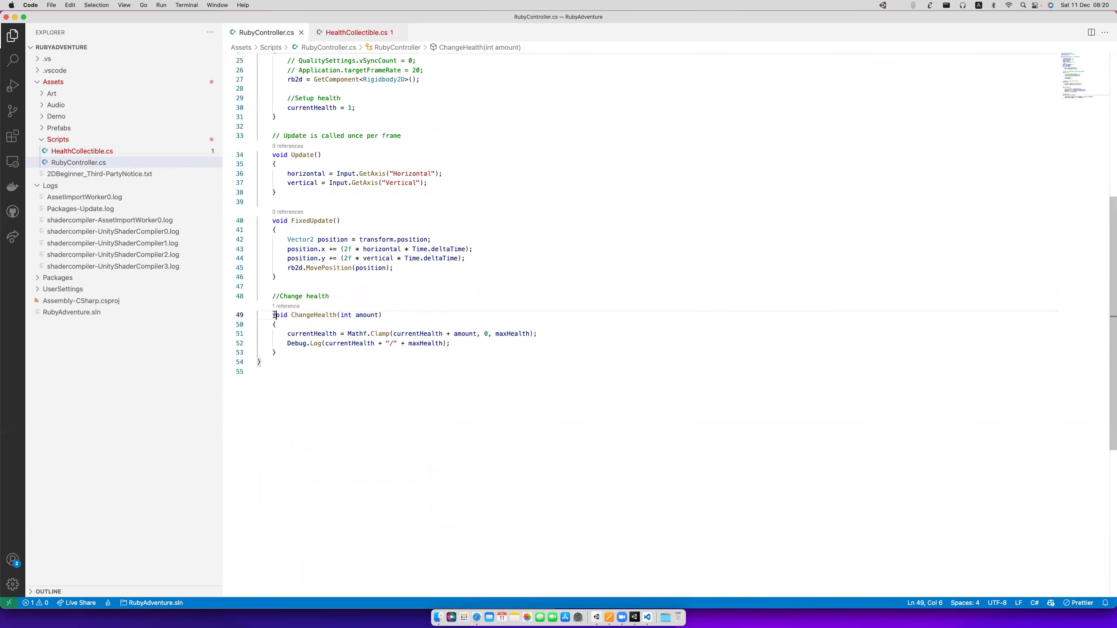
pyautogui.write('public')
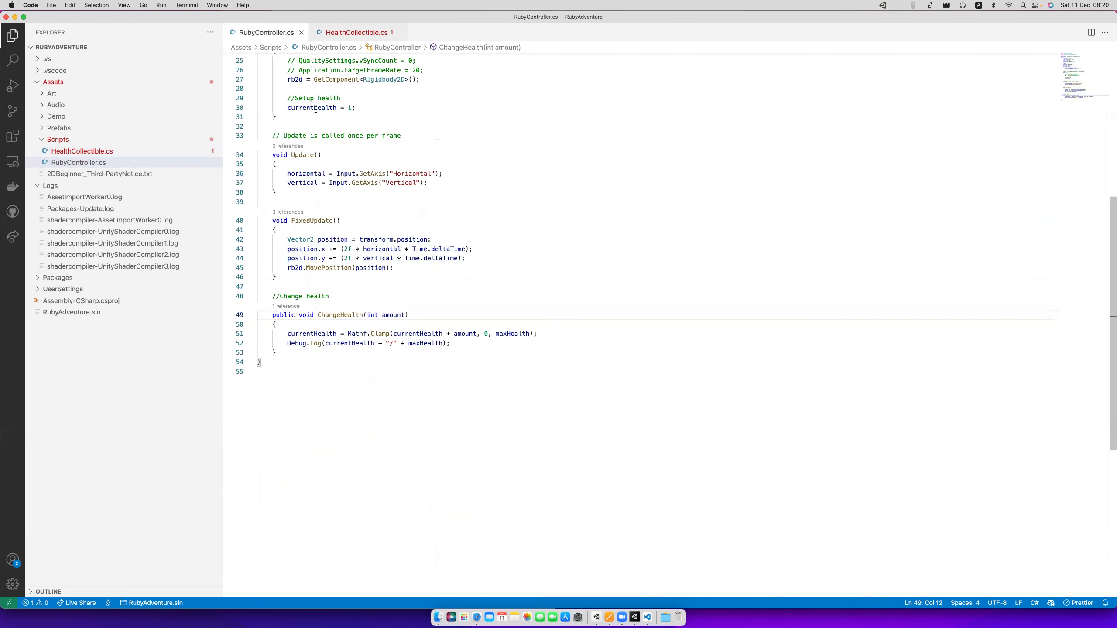
# Review the finished HealthCollectible code and switch to Unity.
pyautogui.click(356, 32)
pyautogui.click(376, 236)
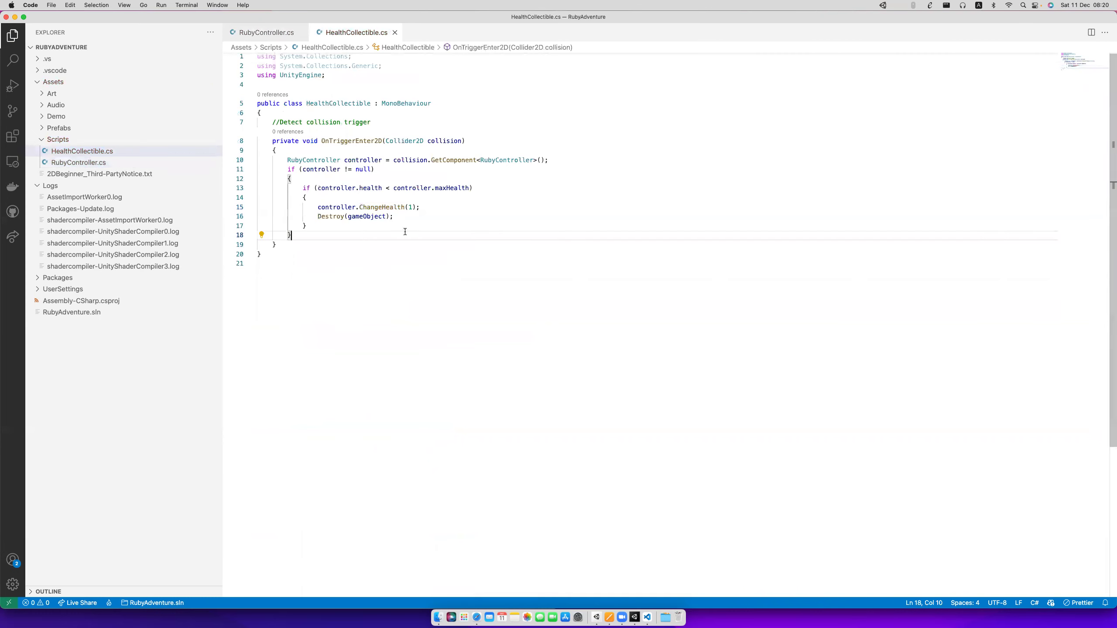
pyautogui.press('super+Tab')
pyautogui.click(442, 317)
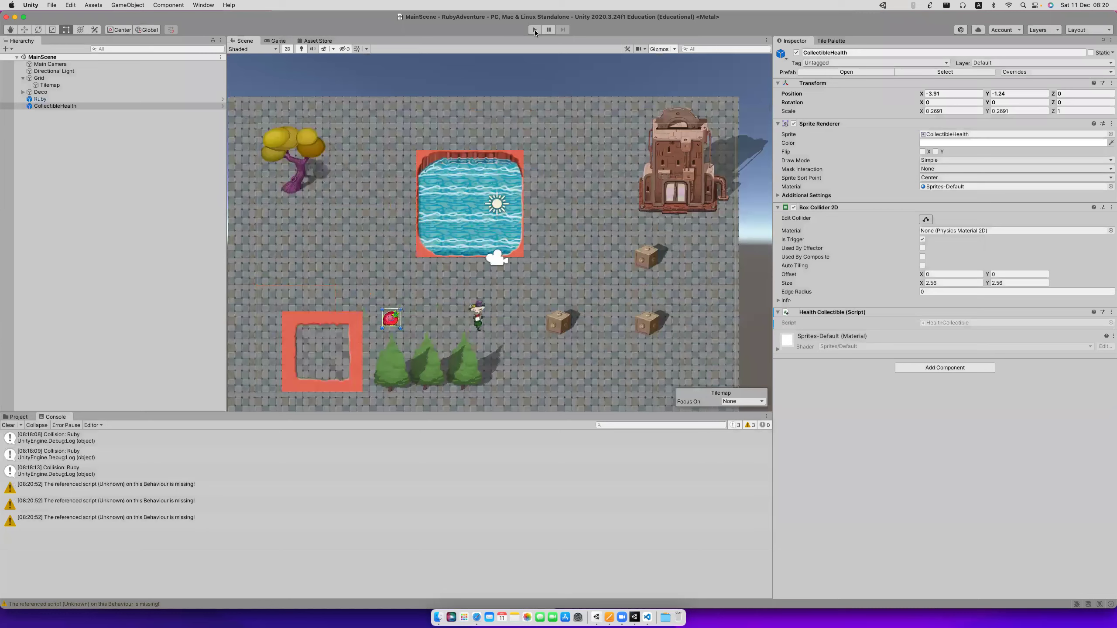
# Enter Play mode and walk Ruby left toward the strawberry pickup.
pyautogui.click(535, 30)
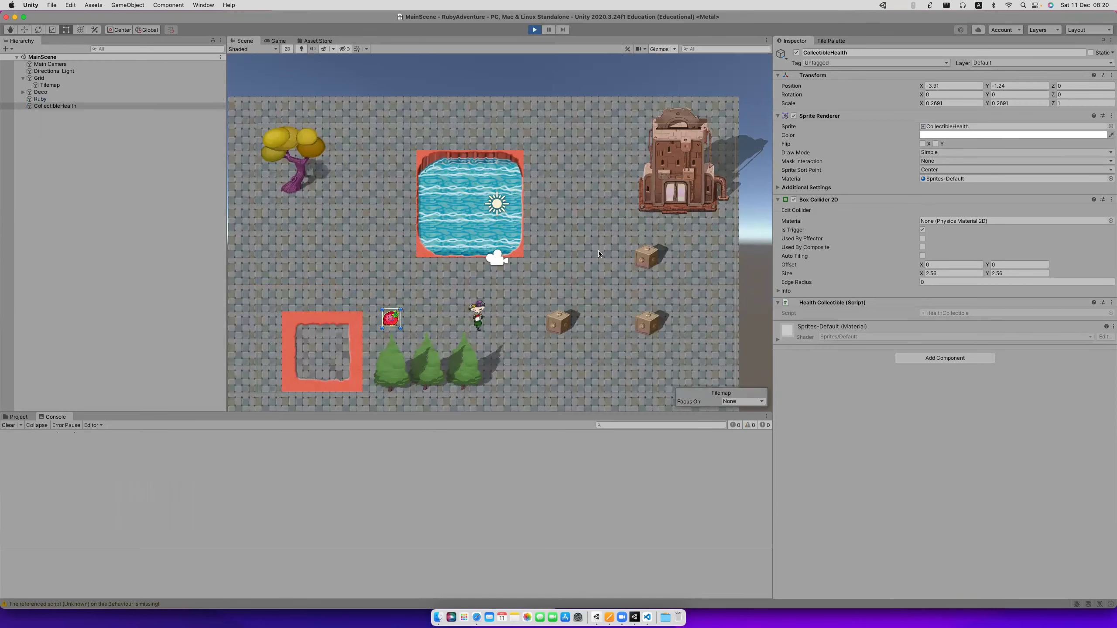
pyautogui.press('Left')
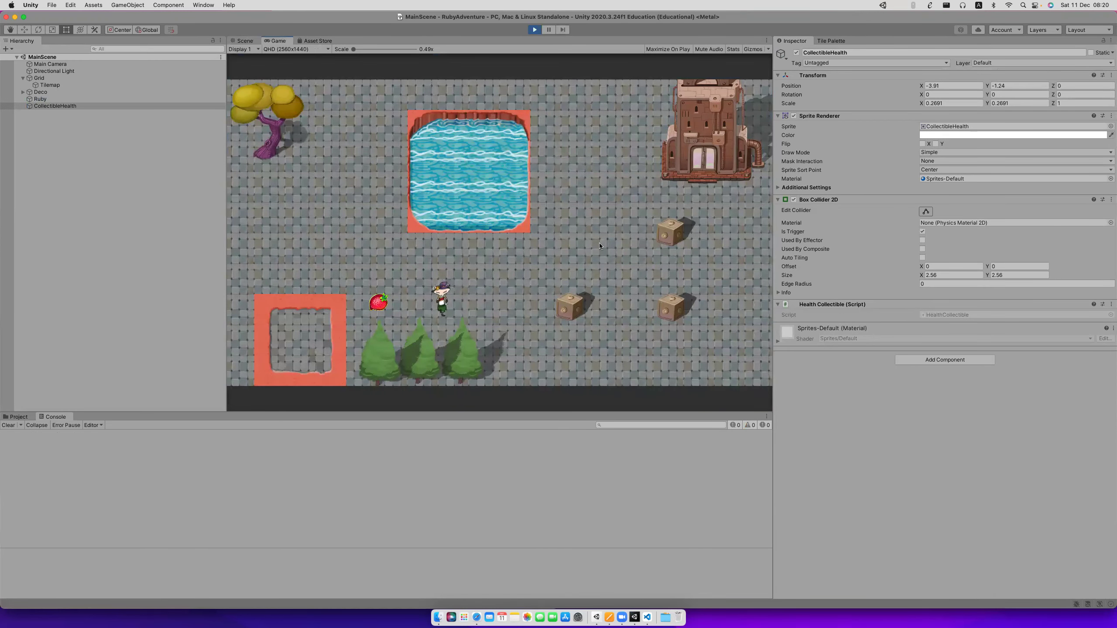
# Walk Ruby onto the strawberry, inspect the 2/5 log's stack trace, and show the Project panel.
pyautogui.press('Left')
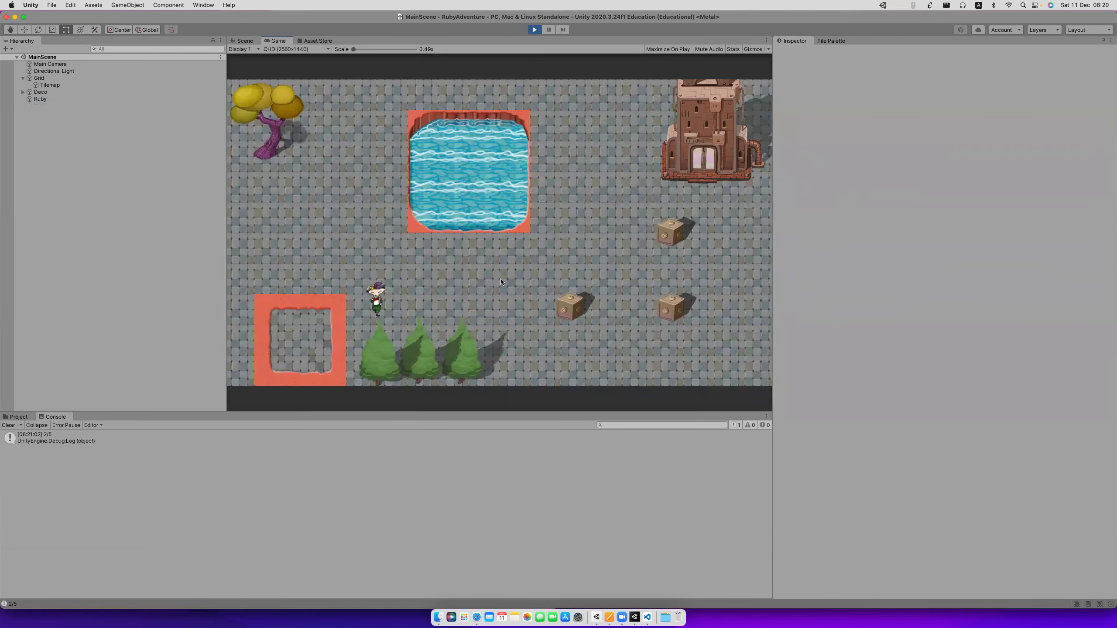
pyautogui.click(47, 438)
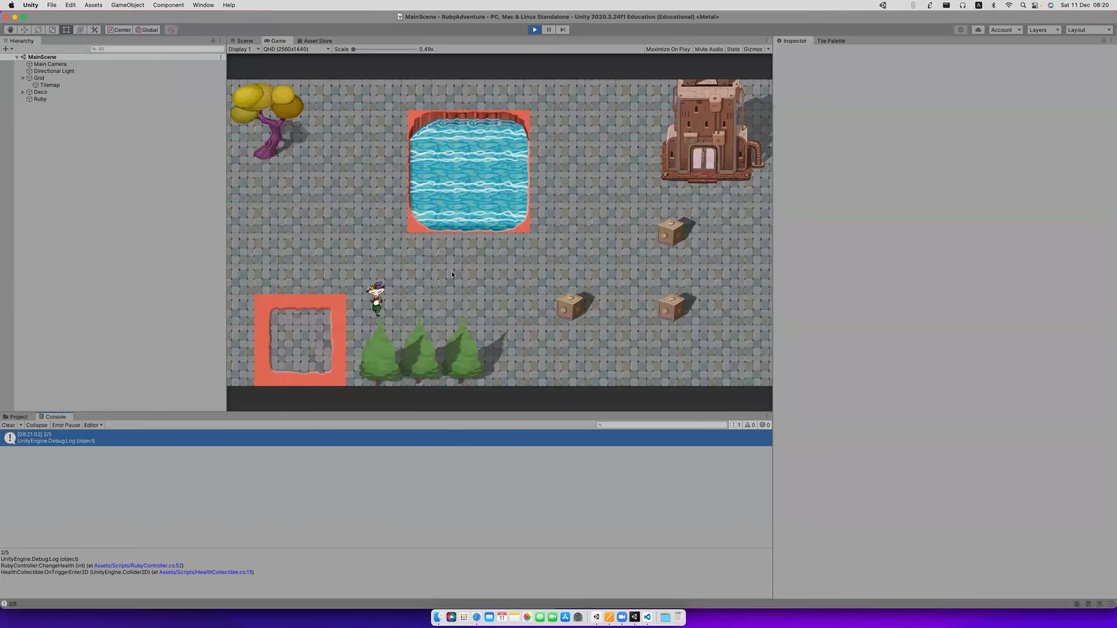
pyautogui.click(20, 416)
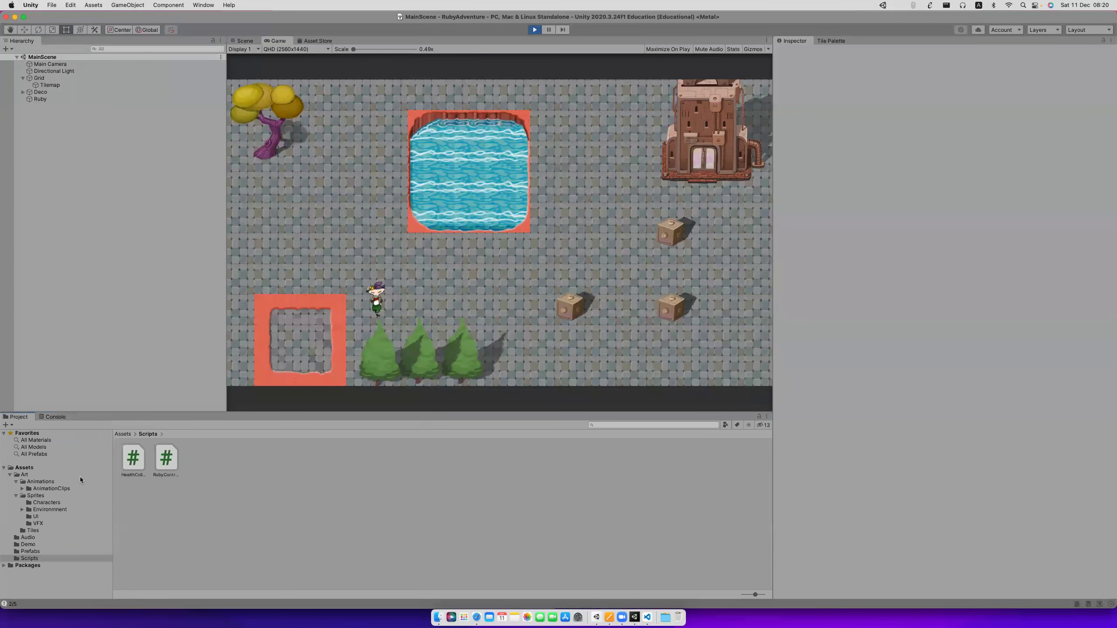
# Browse the sprite folders to Environment and select the Damageable spike sprite.
pyautogui.click(37, 503)
pyautogui.click(43, 510)
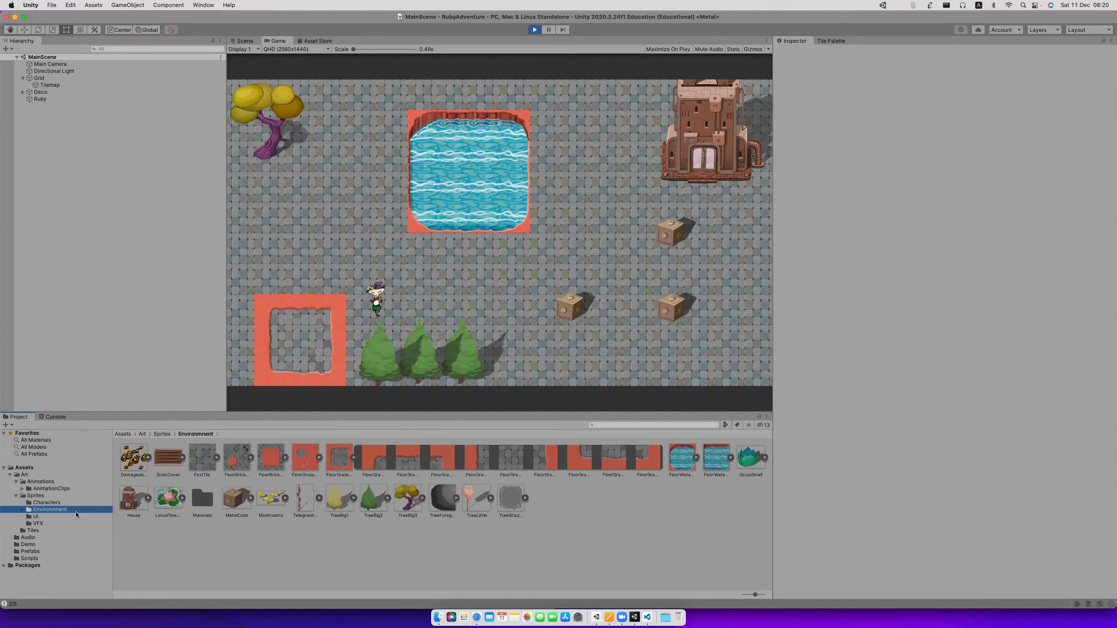
pyautogui.click(44, 523)
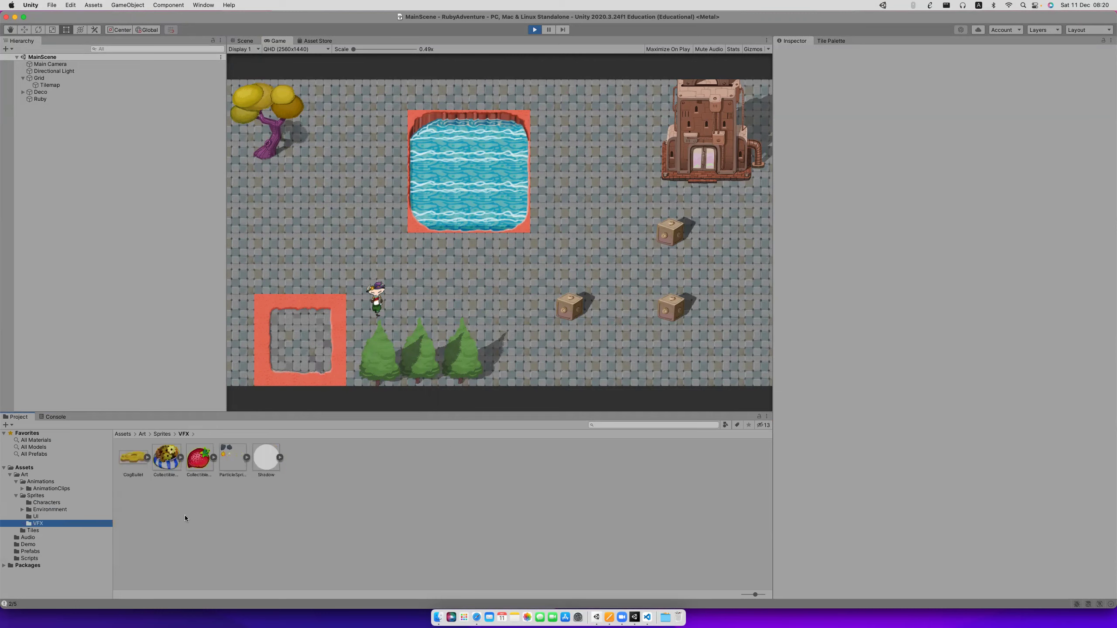
pyautogui.click(54, 517)
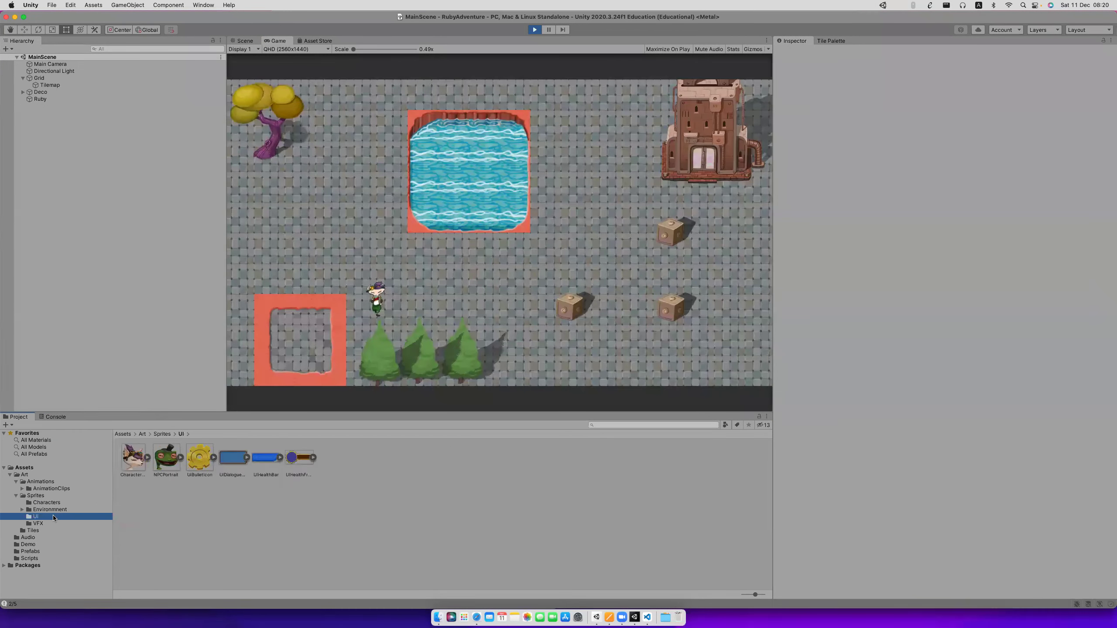
pyautogui.click(41, 503)
pyautogui.click(39, 496)
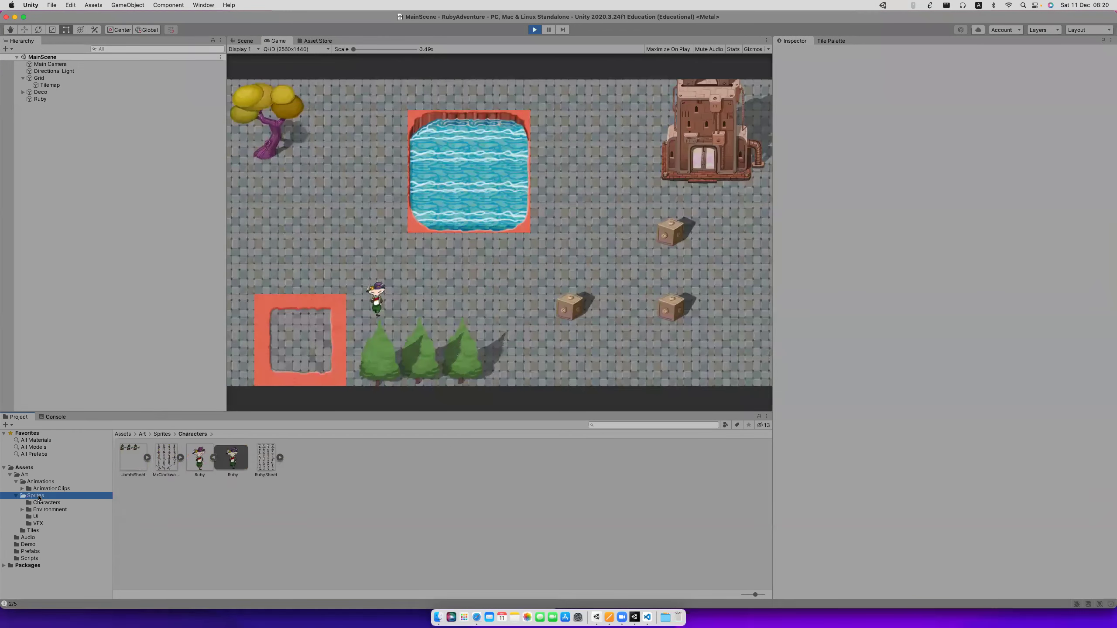
pyautogui.click(42, 503)
pyautogui.click(44, 510)
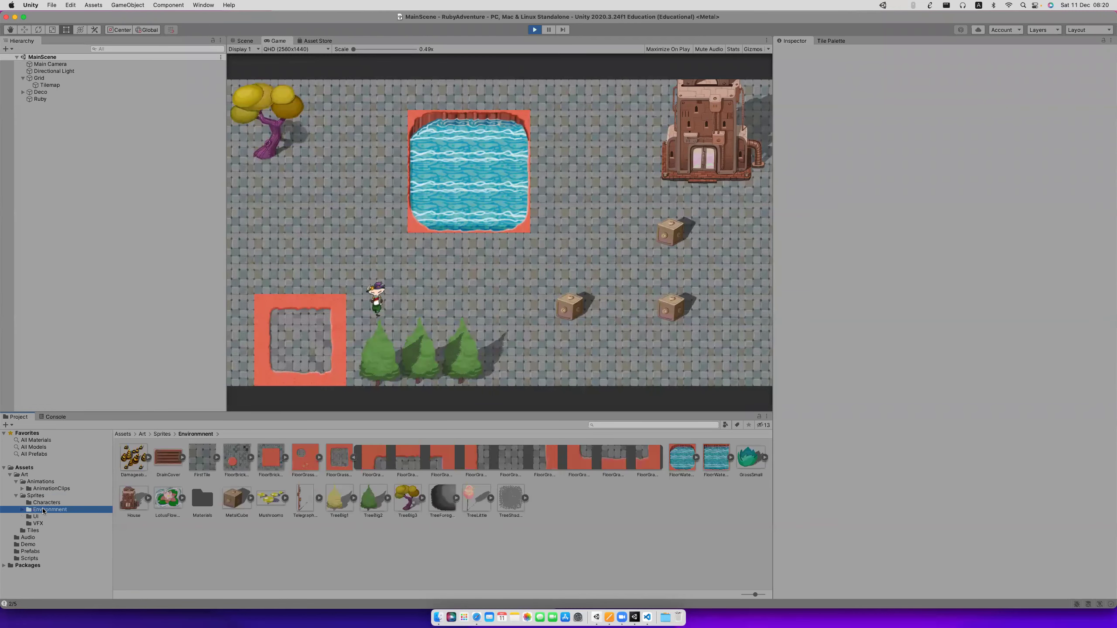
pyautogui.click(127, 469)
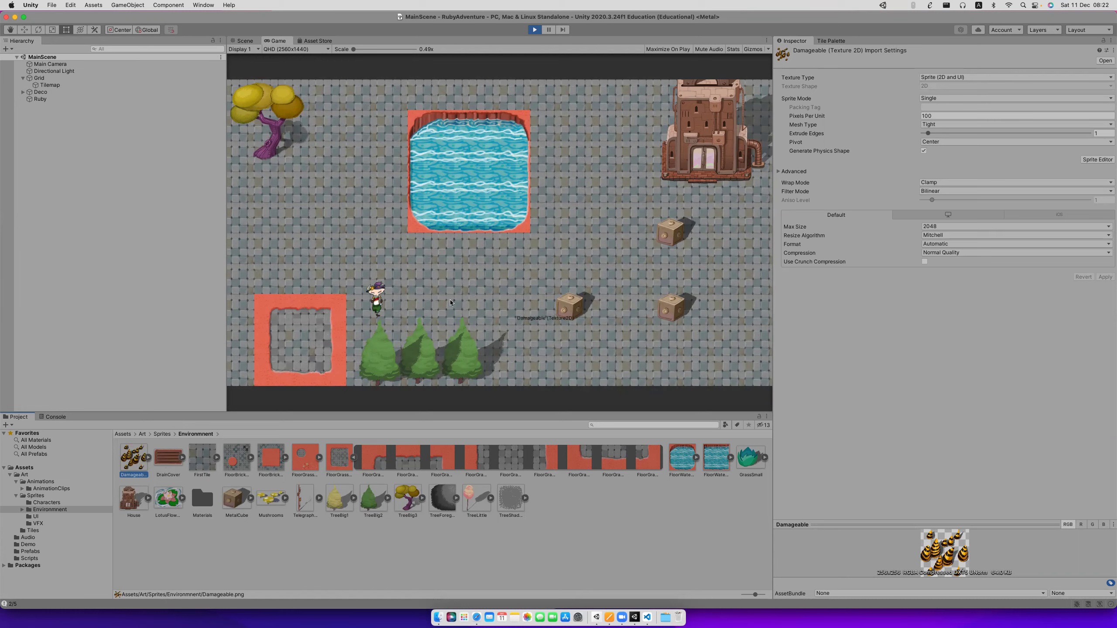
# Drag the Damageable spikes into the scene, shrink them and move them down-right.
pyautogui.moveTo(135, 465); pyautogui.dragTo(82, 169)
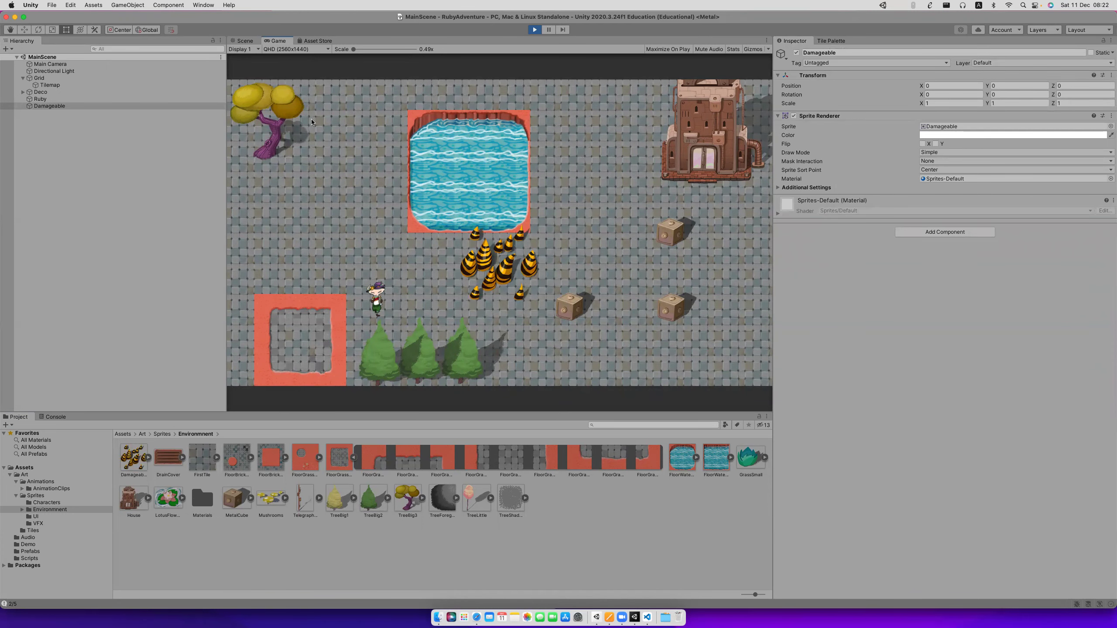
pyautogui.click(246, 41)
pyautogui.moveTo(531, 252); pyautogui.dragTo(653, 384)
pyautogui.click(571, 309)
pyautogui.click(555, 295)
pyautogui.moveTo(555, 295); pyautogui.dragTo(602, 322)
# Shift the MetalCube (3) box right, undo the edits, and exit Play mode.
pyautogui.click(650, 326)
pyautogui.click(650, 326)
pyautogui.moveTo(650, 326); pyautogui.dragTo(703, 326)
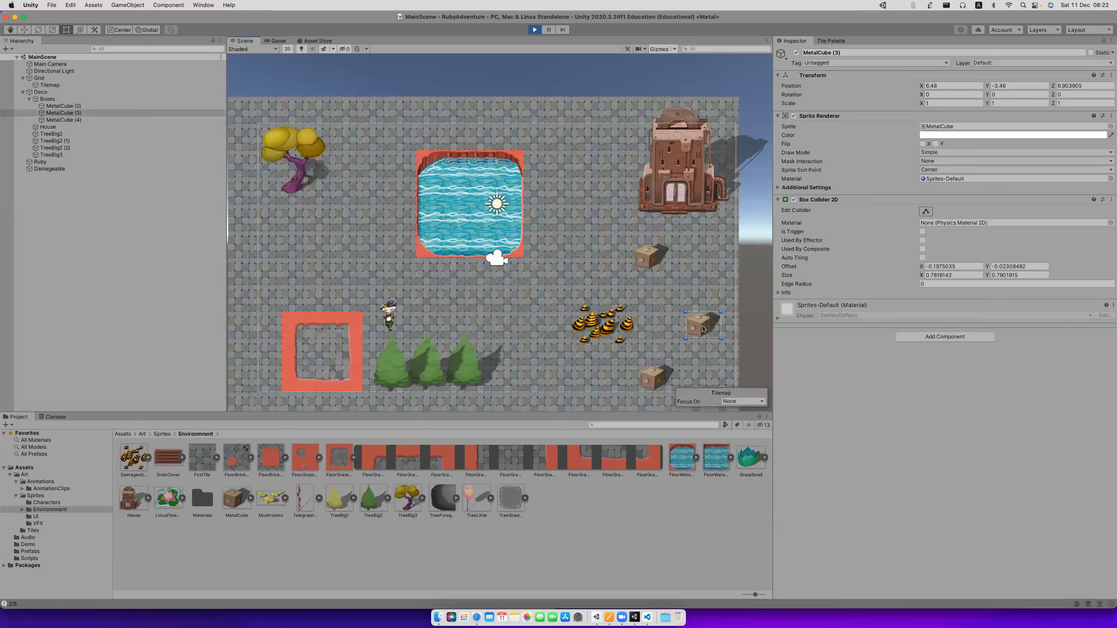
pyautogui.hotkey('ctrl', 'z')
pyautogui.hotkey('ctrl', 'z')
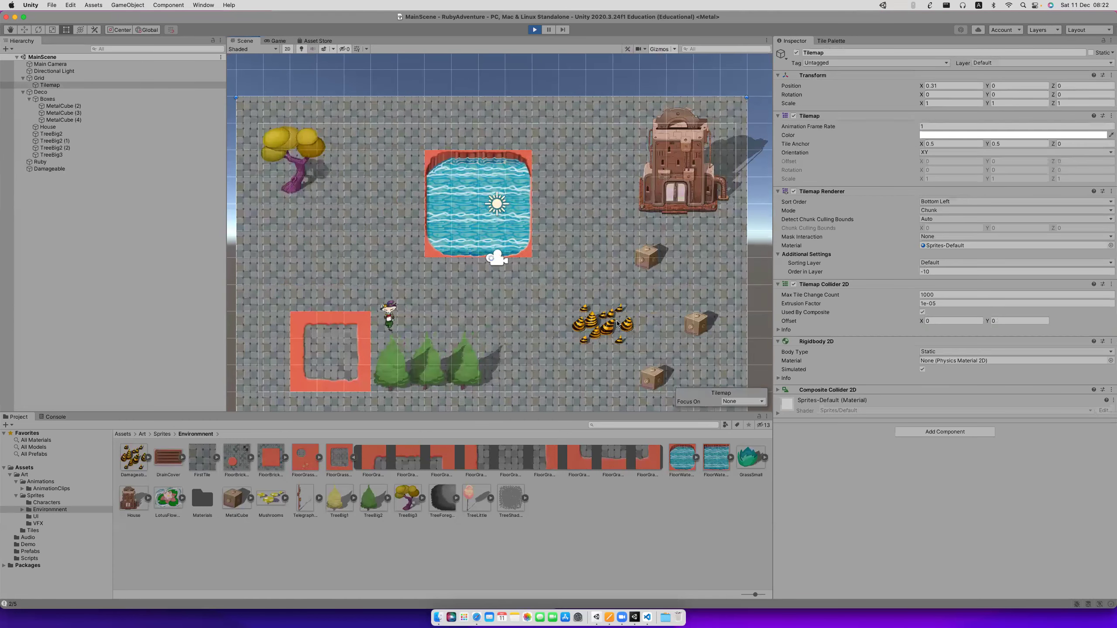
pyautogui.press('super+z')
pyautogui.press('super+z')
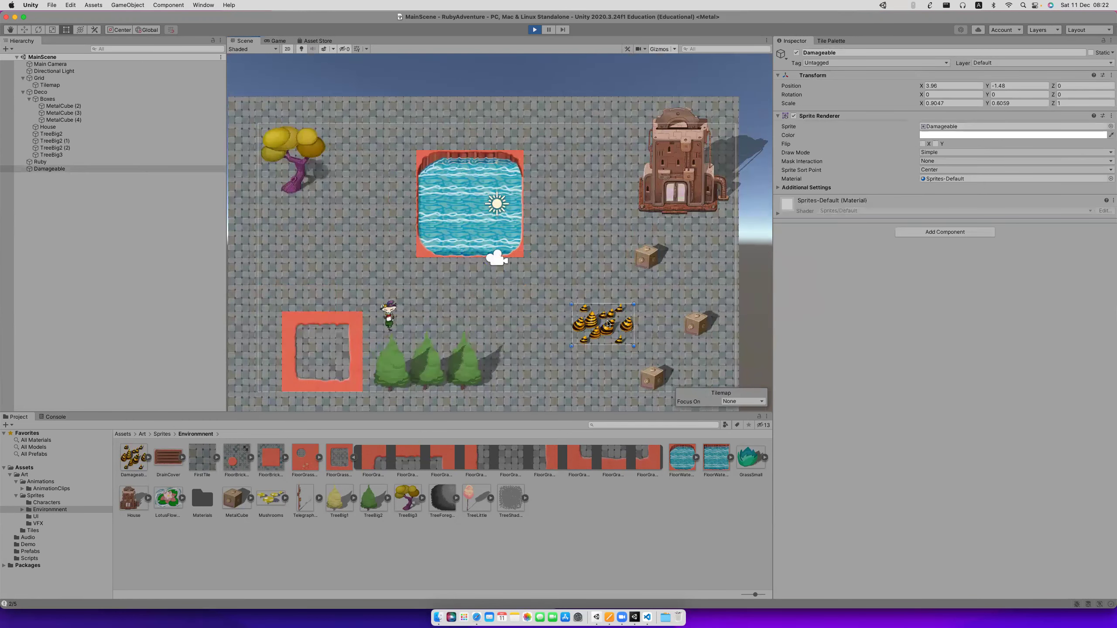
pyautogui.press('super+z')
pyautogui.press('super+s')
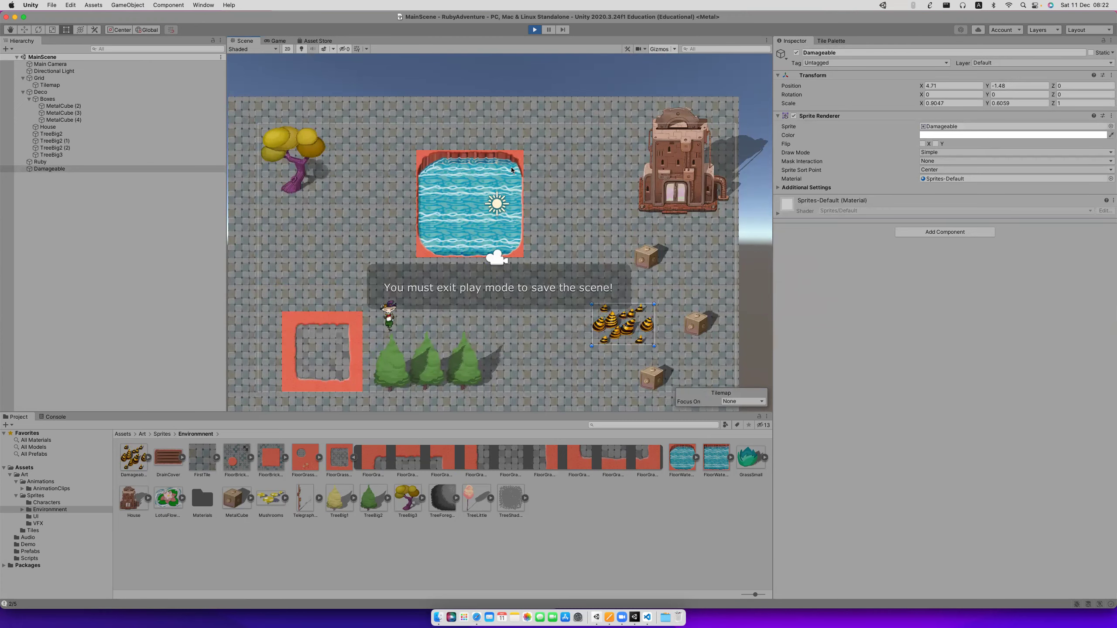
pyautogui.press('super+p')
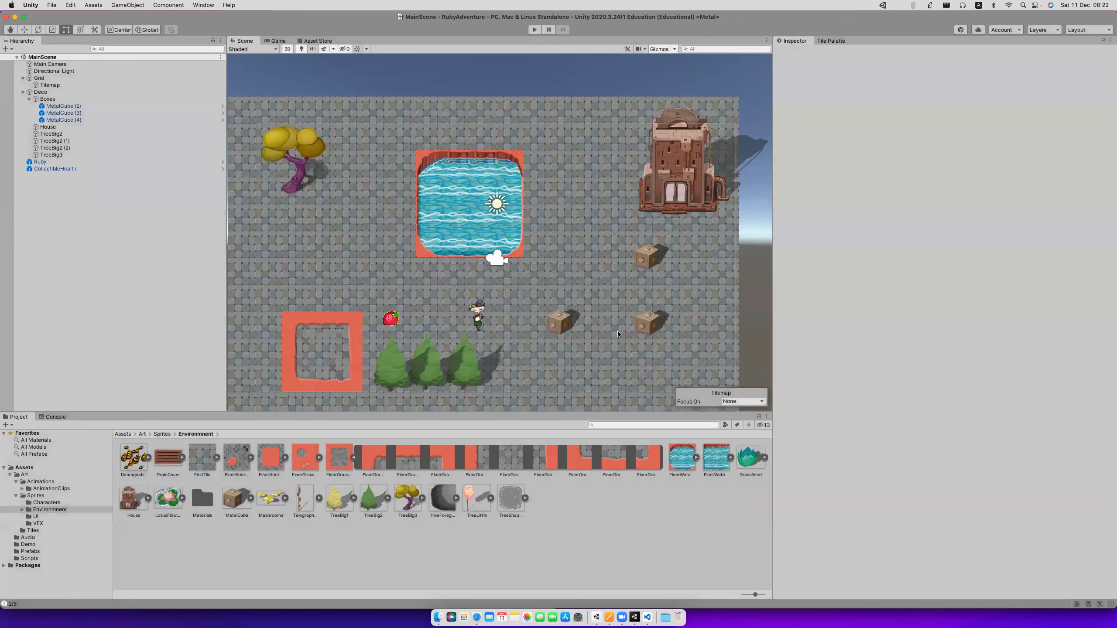
# Move MetalCube (2) to the lower right and MetalCube (3) right and up.
pyautogui.click(567, 335)
pyautogui.click(560, 326)
pyautogui.moveTo(559, 326); pyautogui.dragTo(571, 336)
pyautogui.moveTo(627, 370); pyautogui.dragTo(705, 376)
pyautogui.moveTo(646, 327); pyautogui.dragTo(686, 321)
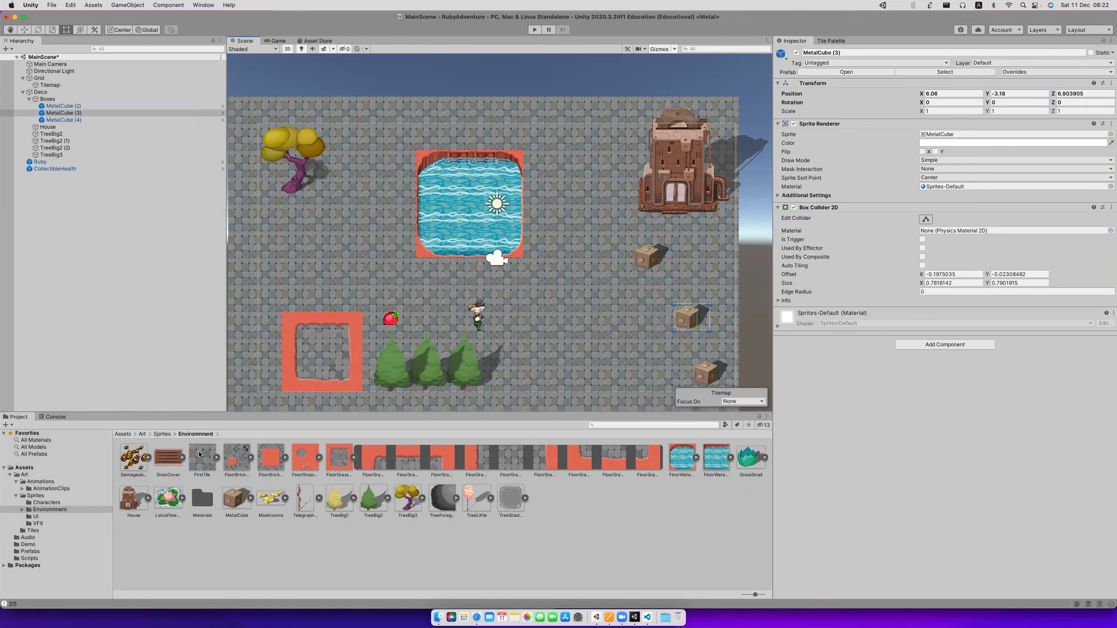
# Place the Damageable spikes at 4.89, -1.33, right of Ruby, and save the scene.
pyautogui.moveTo(138, 461); pyautogui.dragTo(126, 264)
pyautogui.moveTo(505, 289); pyautogui.dragTo(647, 318)
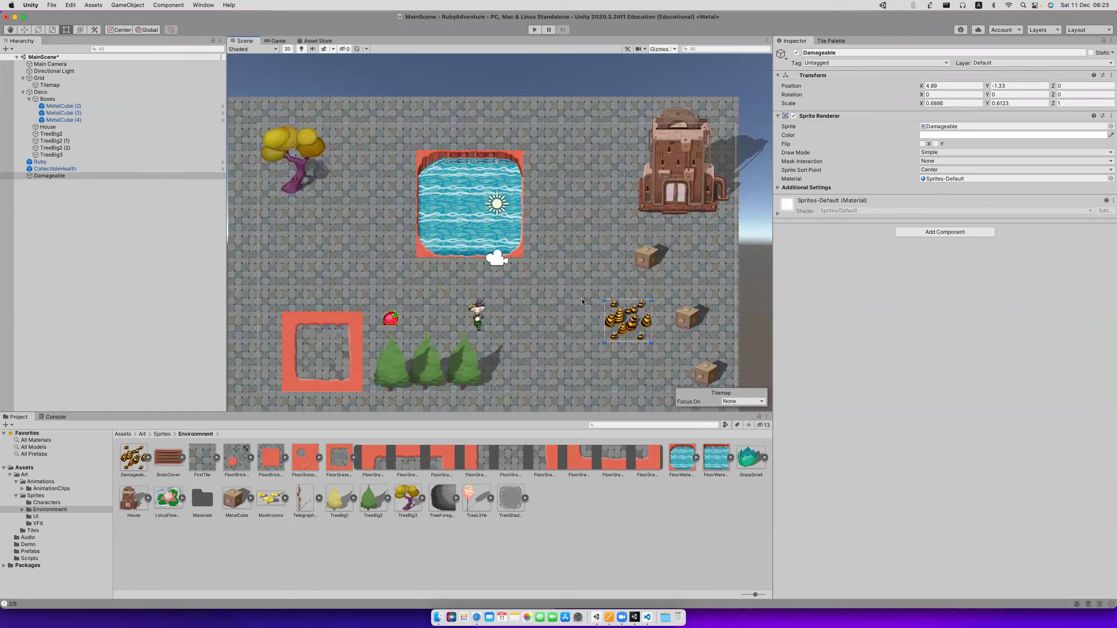
pyautogui.press('super+s')
pyautogui.click(22, 92)
pyautogui.click(43, 105)
pyautogui.click(615, 304)
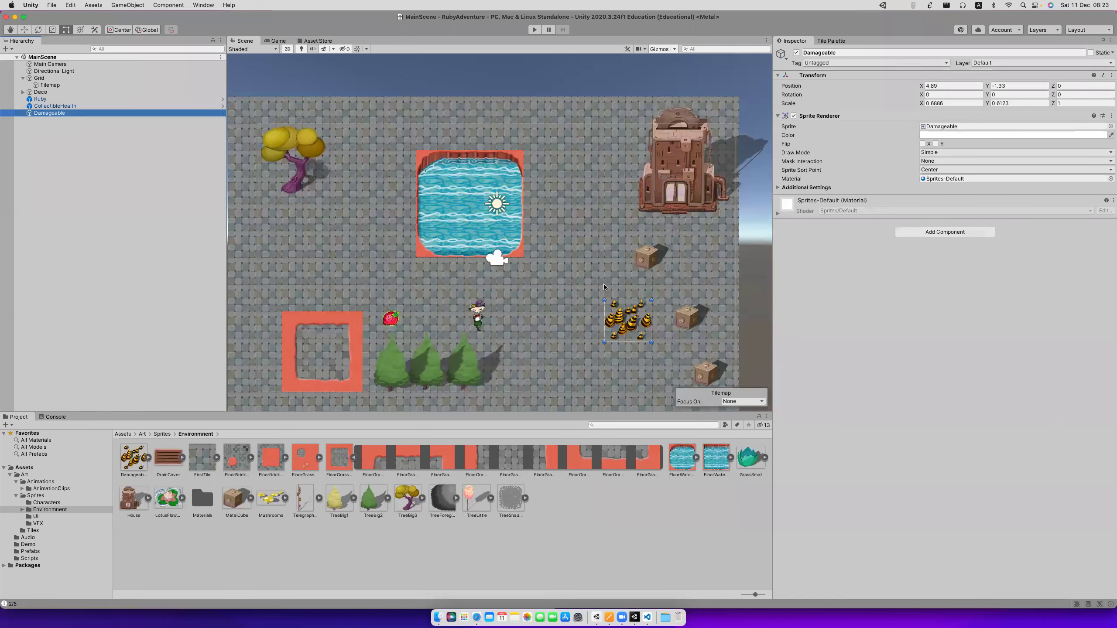
# Add a Box Collider 2D and a new script named DamageZone to the Damageable spikes.
pyautogui.click(944, 232)
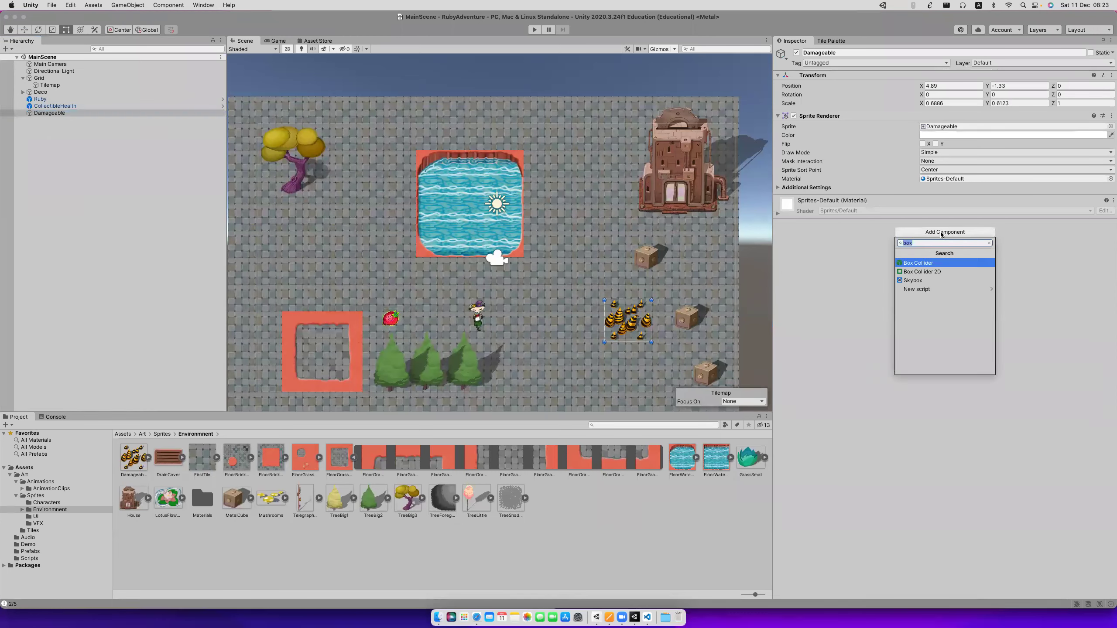
pyautogui.click(948, 279)
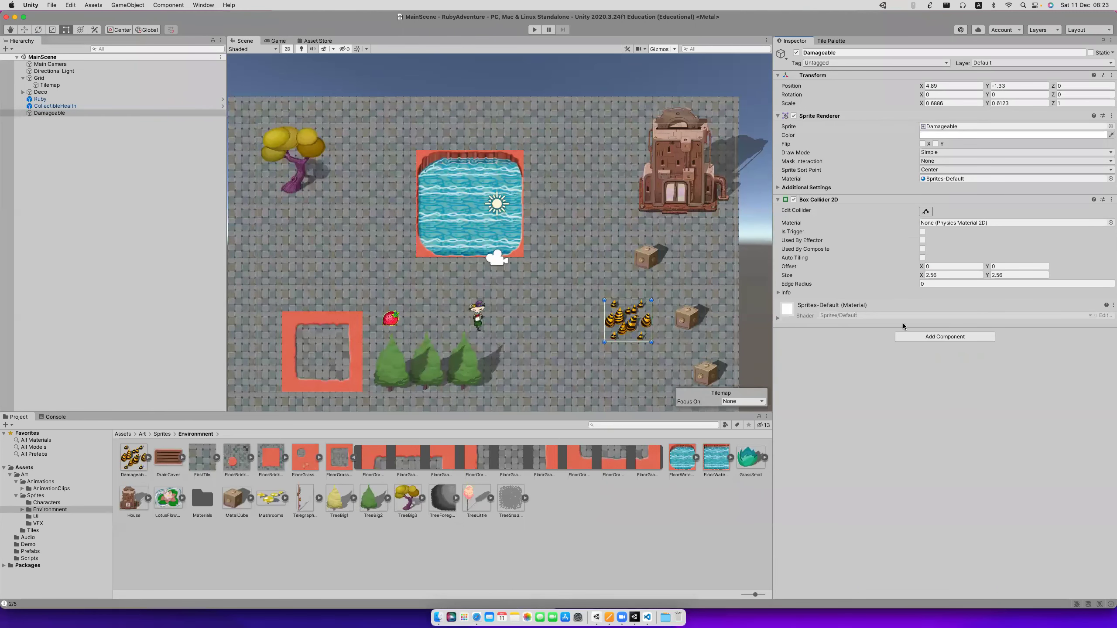
pyautogui.click(911, 337)
pyautogui.click(927, 393)
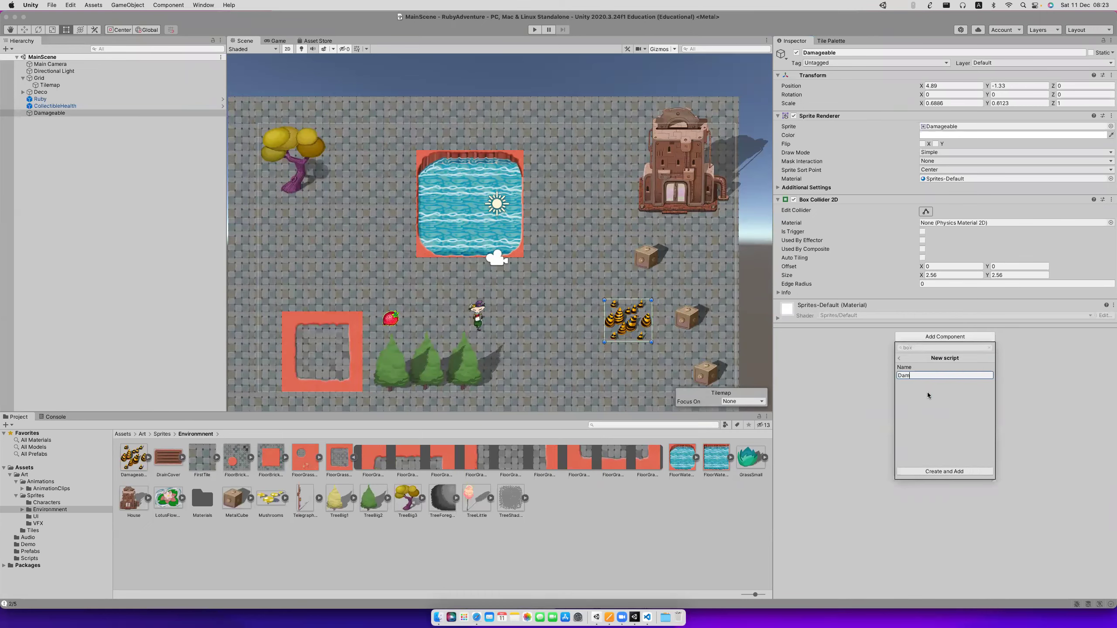
pyautogui.write('DamageZone')
pyautogui.press('Return')
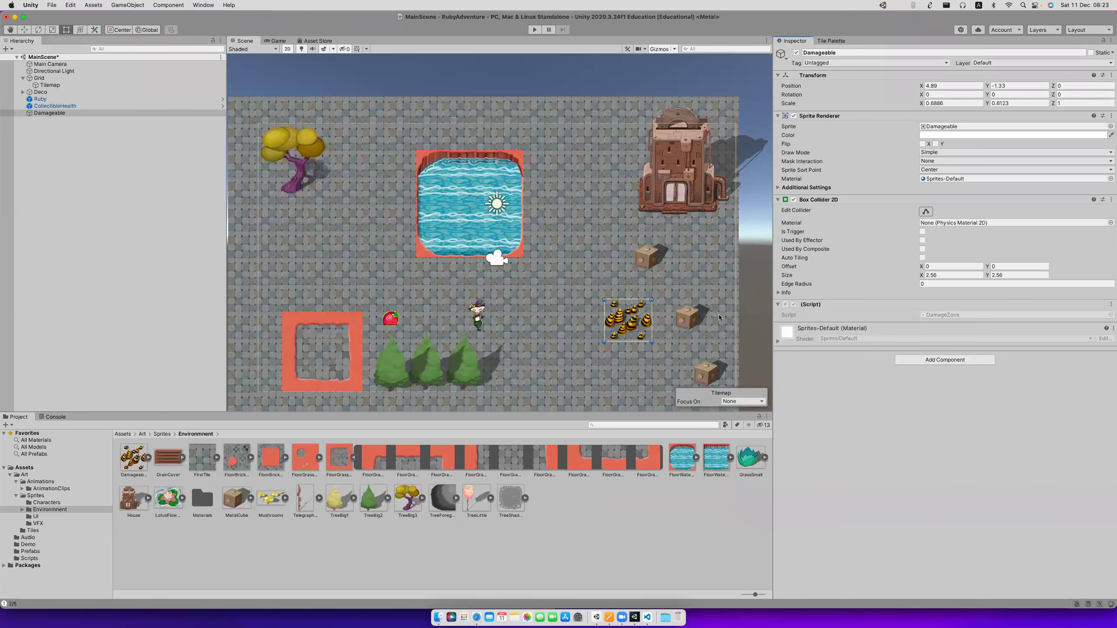
# Move DamageZone into the Scripts folder and save the spikes as a Damageable prefab.
pyautogui.click(22, 468)
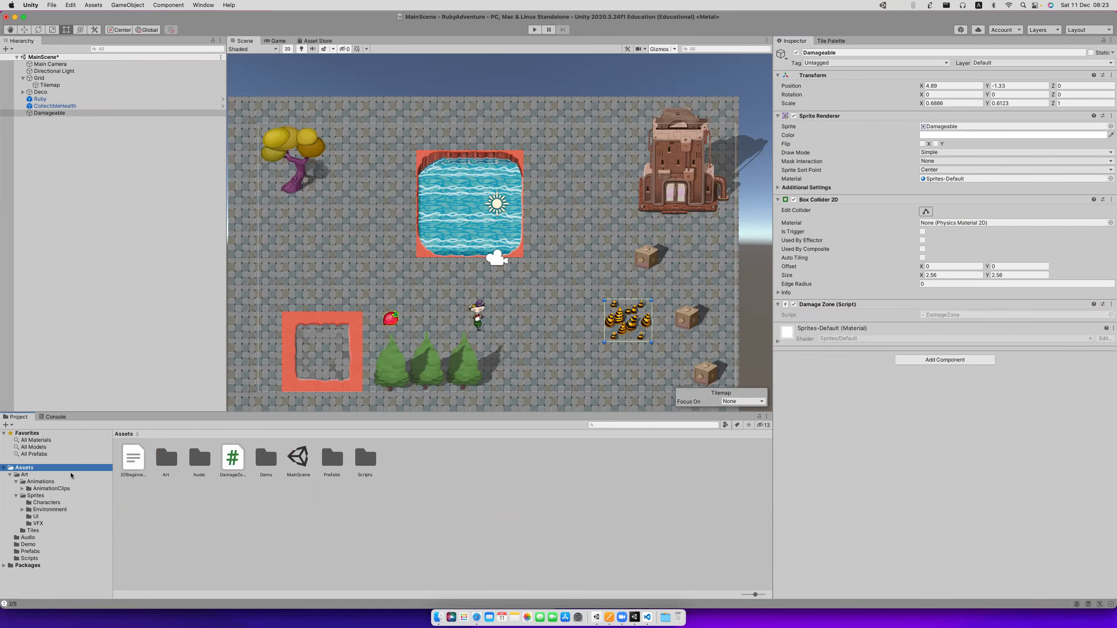
pyautogui.moveTo(225, 465); pyautogui.dragTo(362, 463)
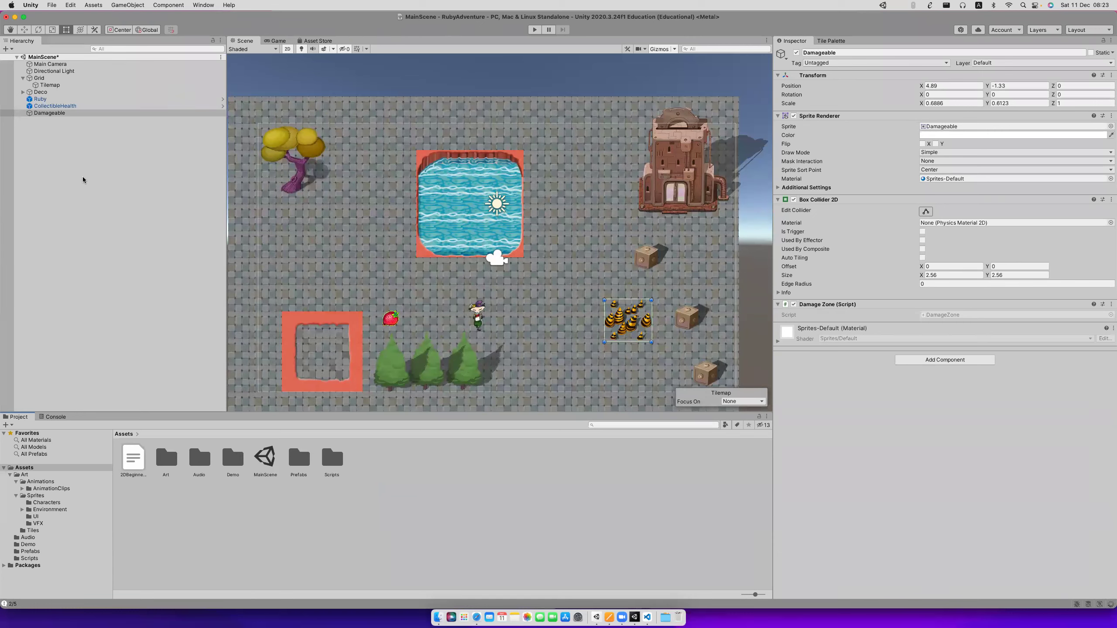
pyautogui.click(38, 552)
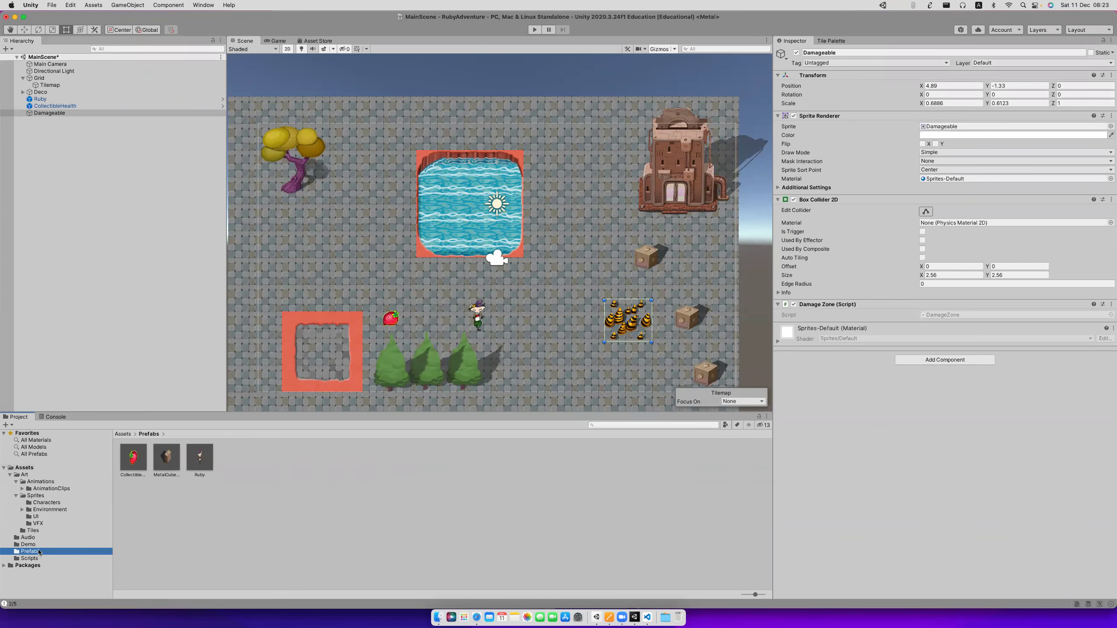
pyautogui.moveTo(41, 114); pyautogui.dragTo(271, 487)
# Replace the scene spikes with a Damageable prefab instance and tick the collider's Is Trigger.
pyautogui.click(627, 327)
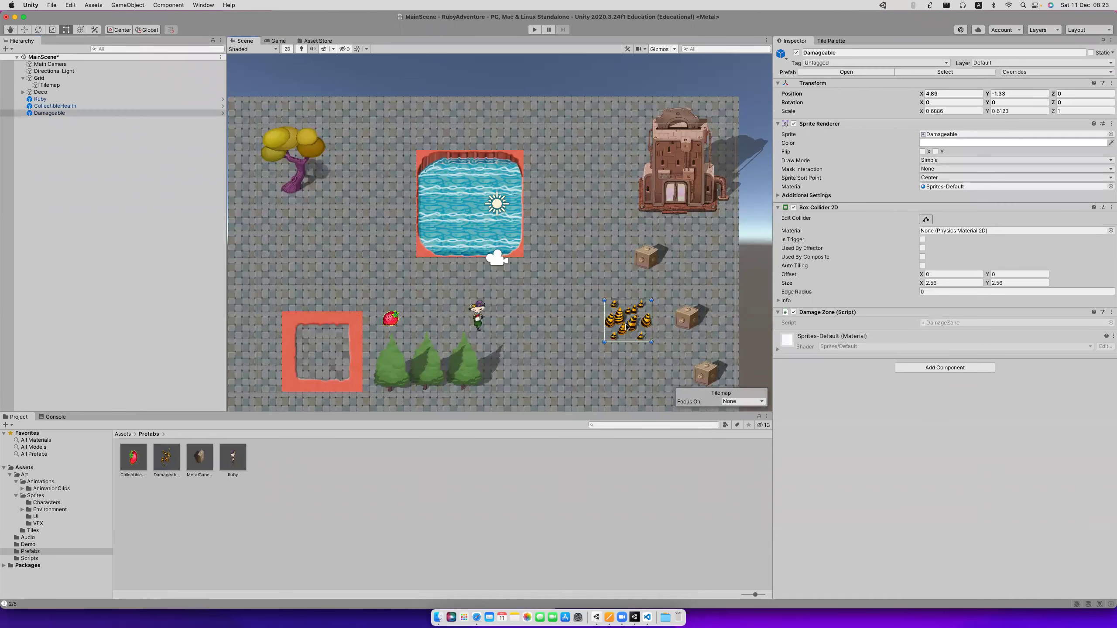
pyautogui.press('super+BackSpace')
pyautogui.moveTo(166, 458); pyautogui.dragTo(621, 322)
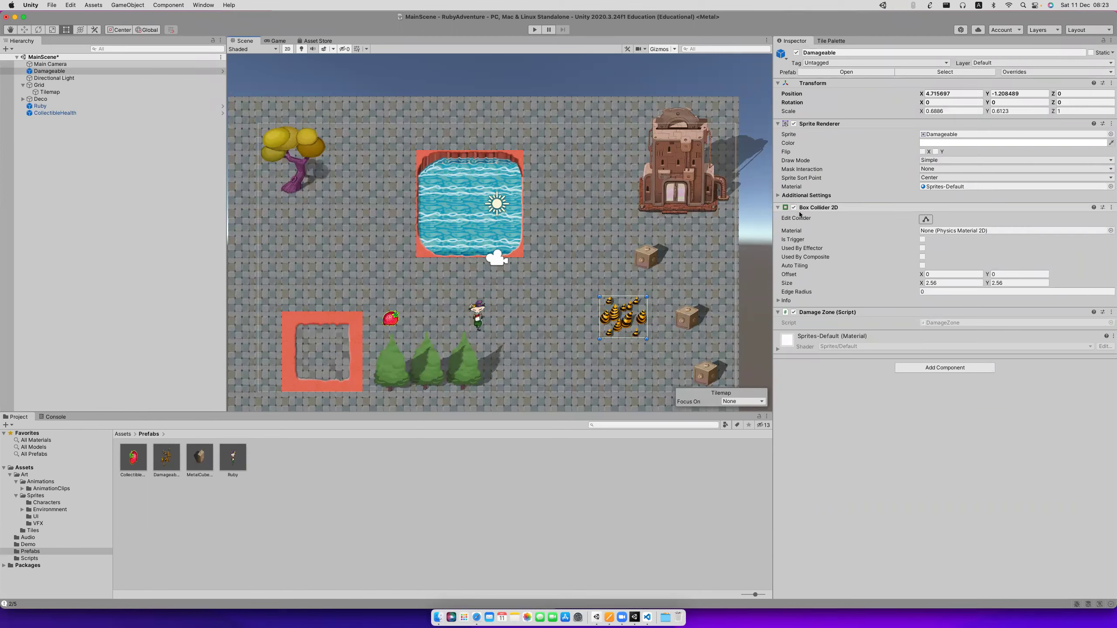
pyautogui.click(923, 240)
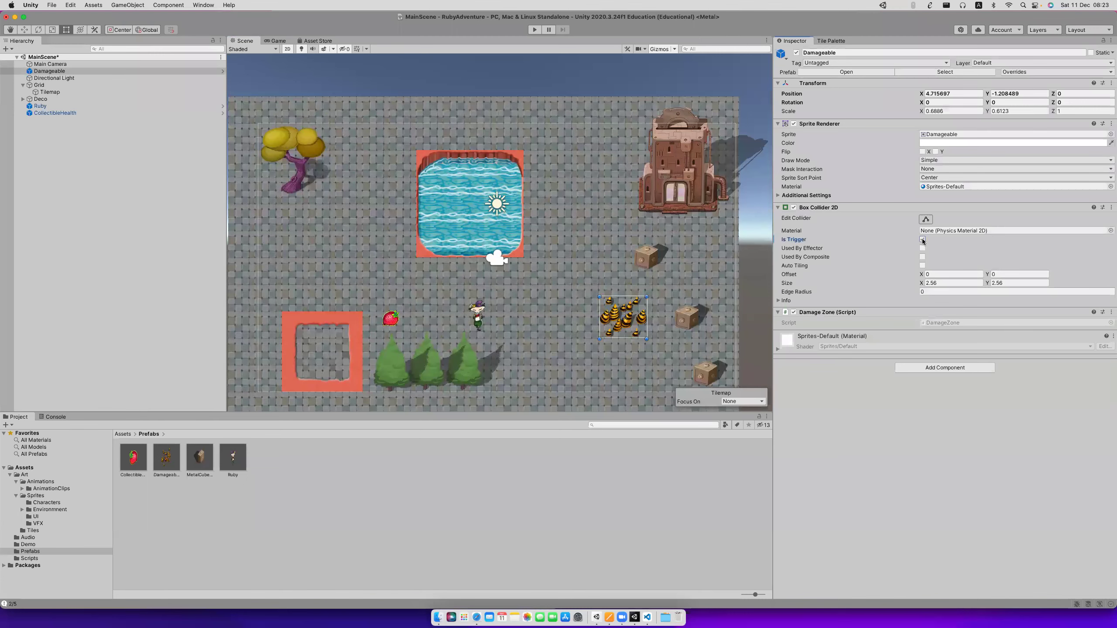
pyautogui.press('super+Tab')
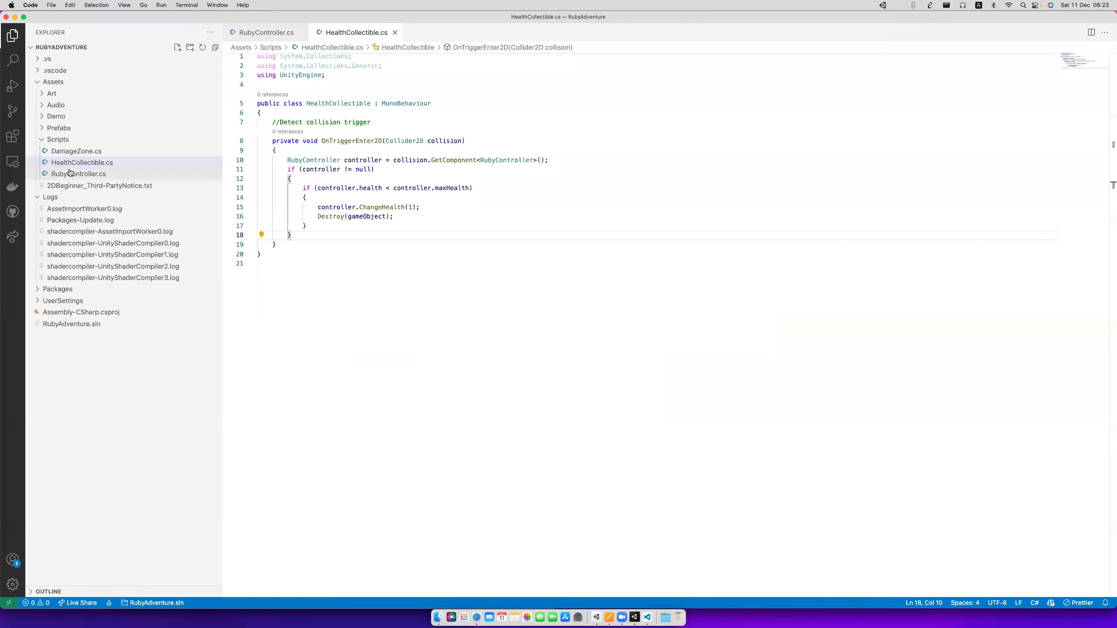
# In DamageZone.cs, replace the Start and Update methods with an empty OnTriggerEnter method and save.
pyautogui.click(75, 151)
pyautogui.click(295, 233)
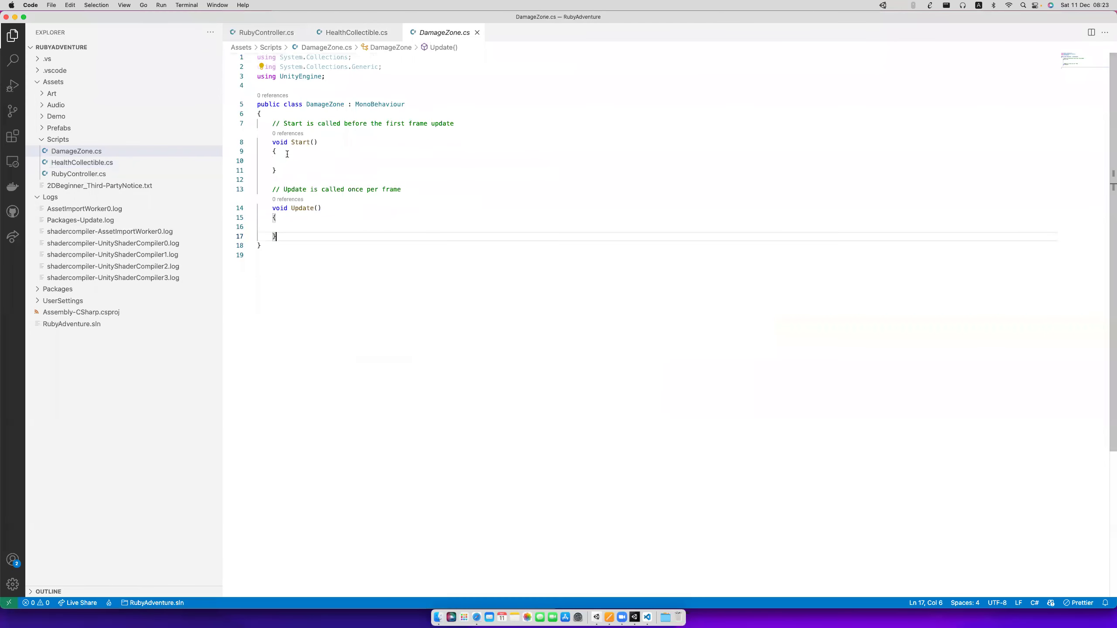
pyautogui.keyDown('shift'); pyautogui.click(272, 123); pyautogui.keyUp('shift')
pyautogui.press('BackSpace')
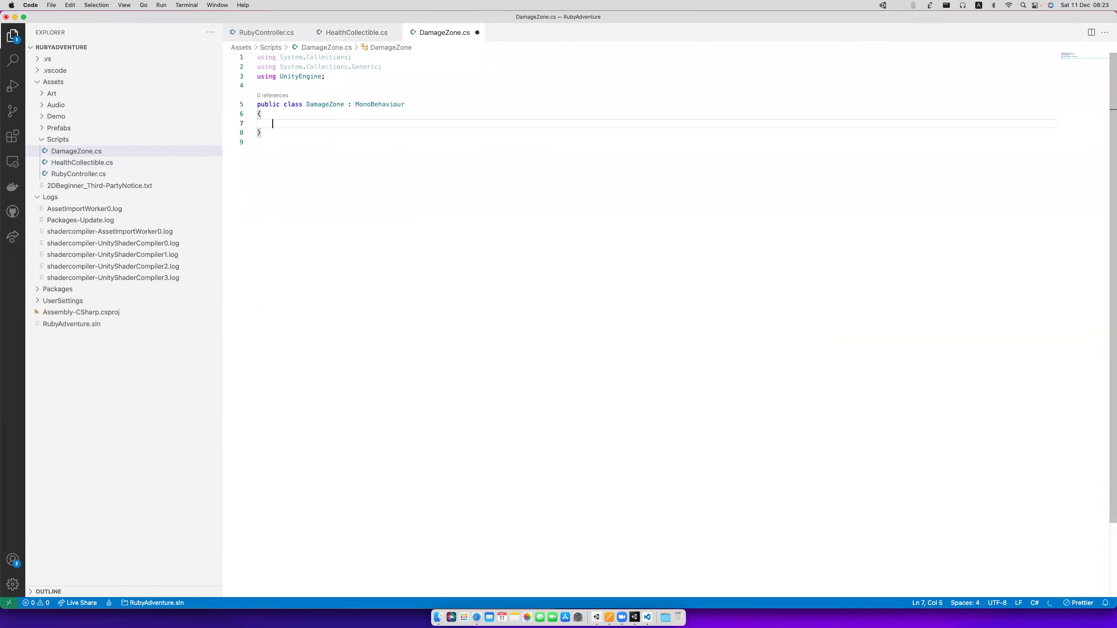
pyautogui.write('void On')
pyautogui.press('Tab')
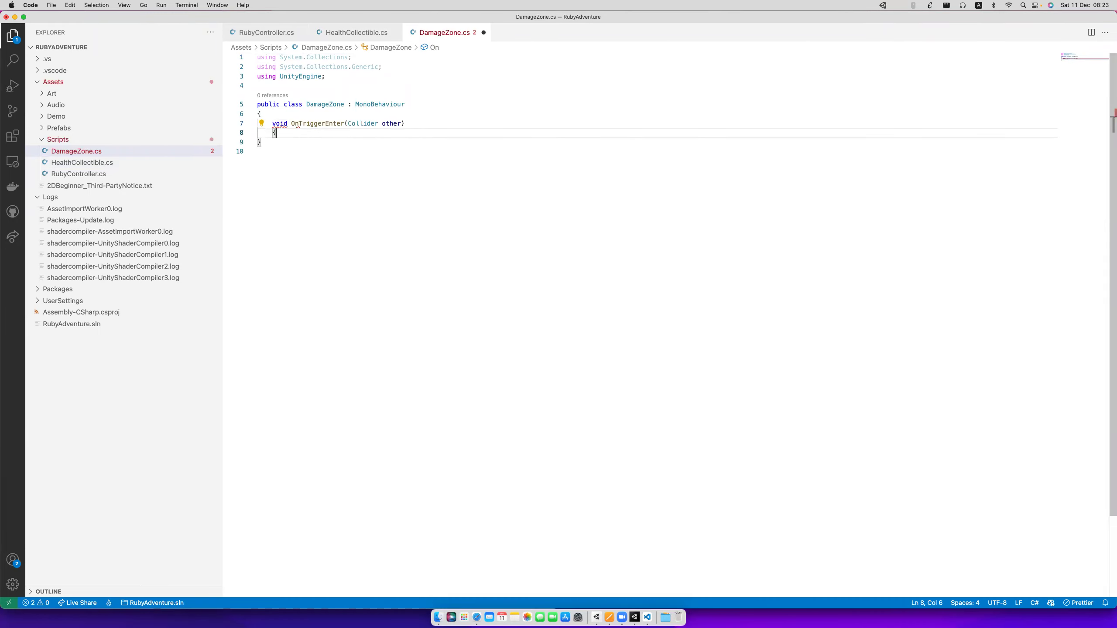
pyautogui.press('Return')
pyautogui.write('}')
pyautogui.press('super+s')
pyautogui.press('Up')
pyautogui.press('Return')
pyautogui.press('super+Left')
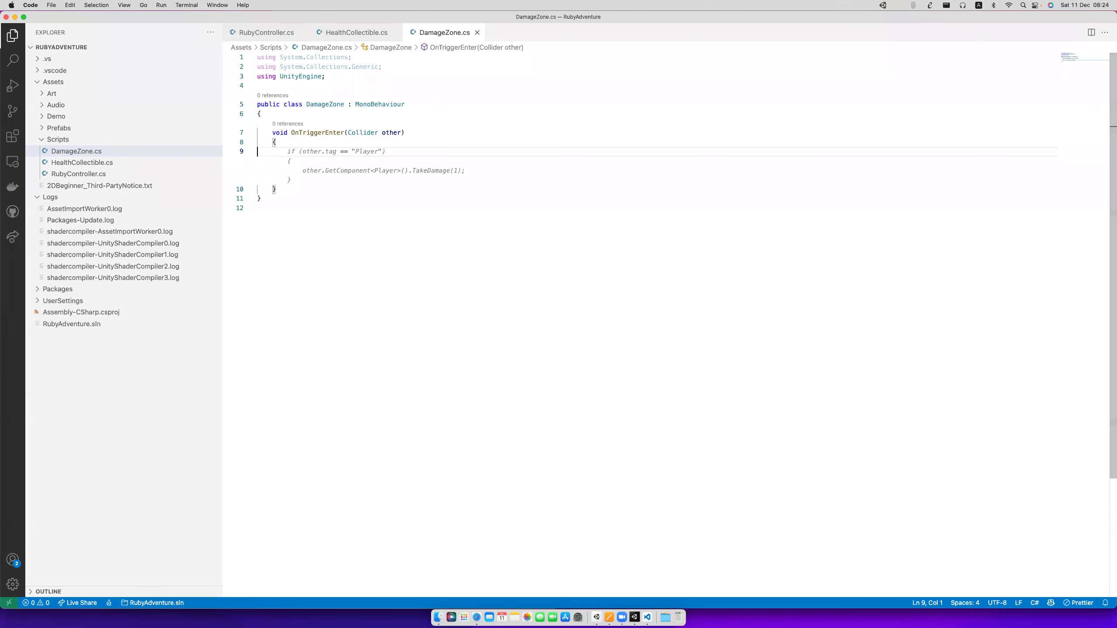
# Change the method to OnTriggerEnter2D(Collider2D) and insert the suggested Player-tag damage check.
pyautogui.click(344, 132)
pyautogui.write('2D')
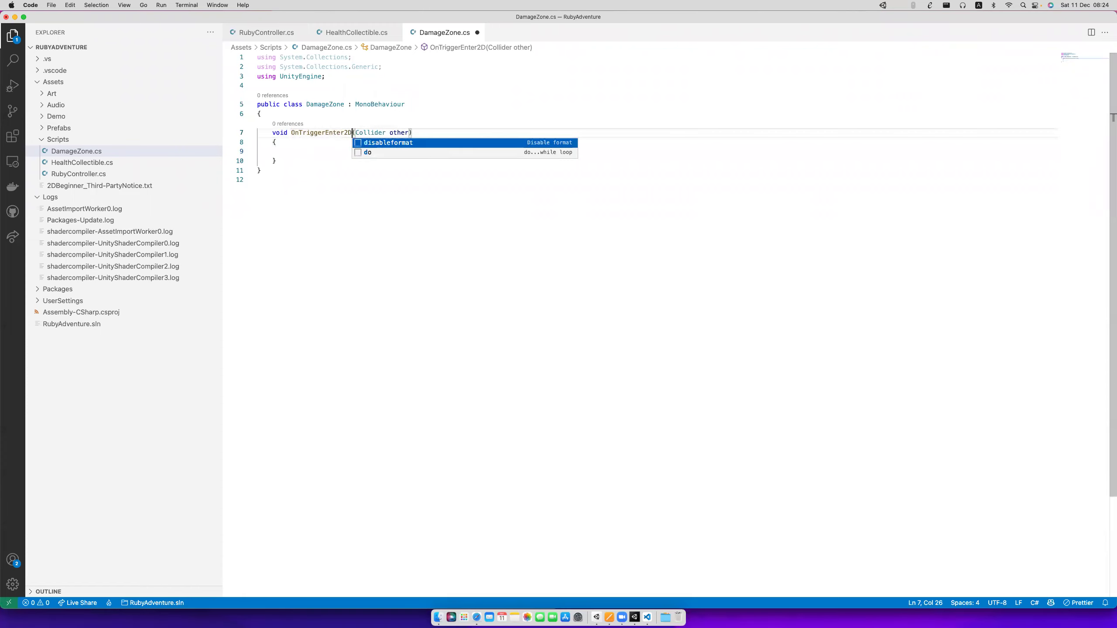
pyautogui.click(412, 133)
pyautogui.press('super+s')
pyautogui.click(386, 132)
pyautogui.write('2D')
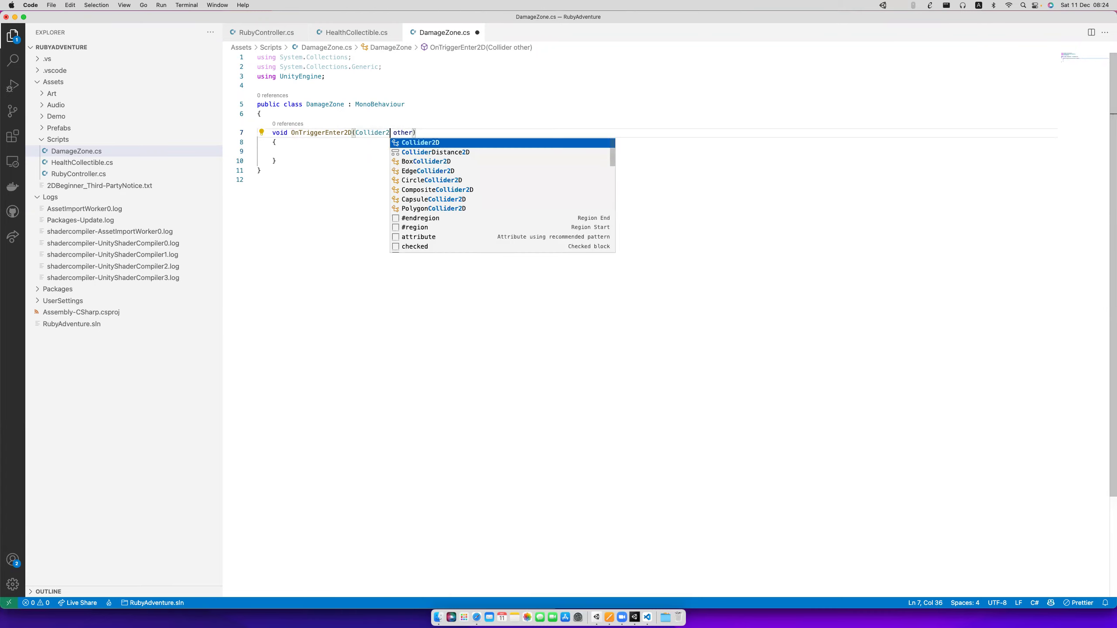
pyautogui.press('Down')
pyautogui.press('Down')
pyautogui.press('Tab')
pyautogui.press('Tab')
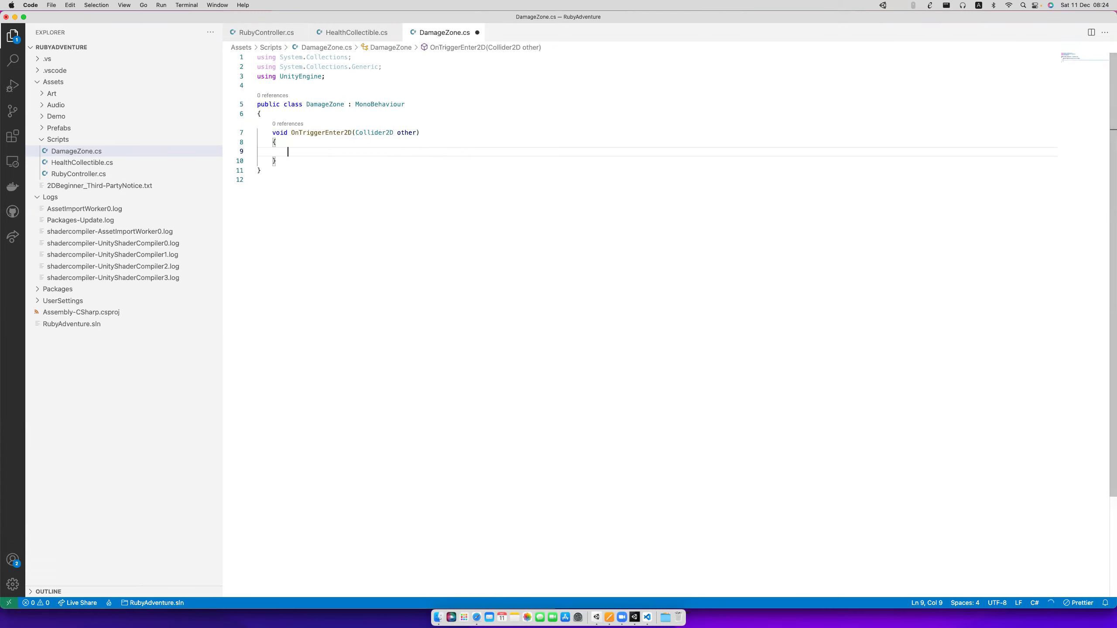
pyautogui.write('if (other.gameObject.tag == "Player")         {             other.gameObject.GetComponent<Player>().TakeDamage(1);         }')
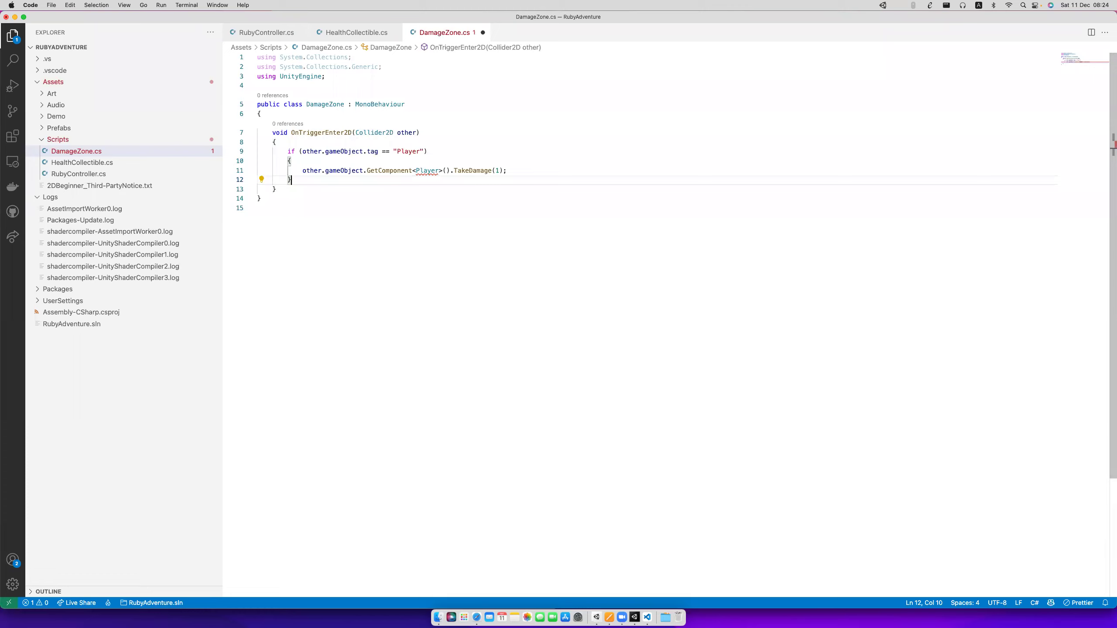
# Replace the tag check with a RubyController lookup and an if (controller != null) ChangeHealth(-1) block.
pyautogui.moveTo(291, 180); pyautogui.dragTo(288, 151)
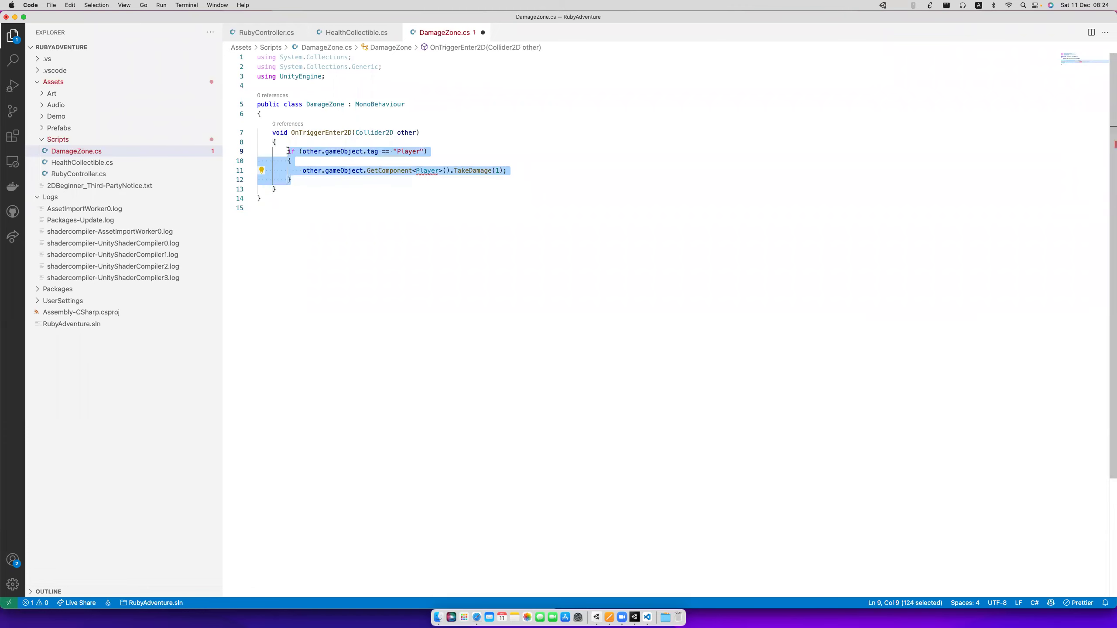
pyautogui.write('RubyController cont')
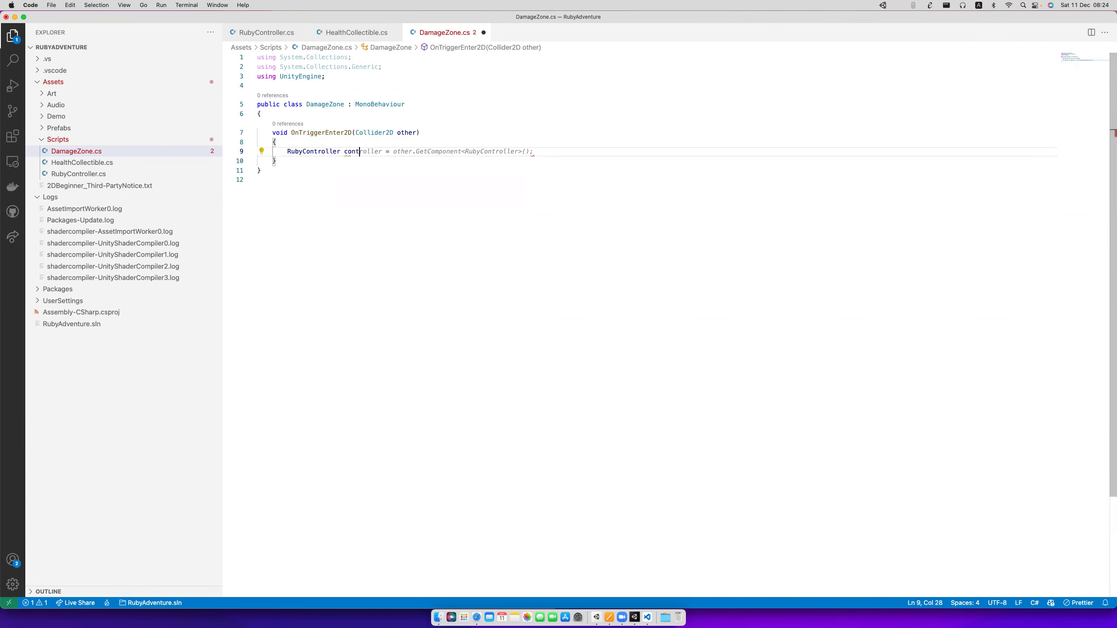
pyautogui.press('Tab')
pyautogui.press('Return')
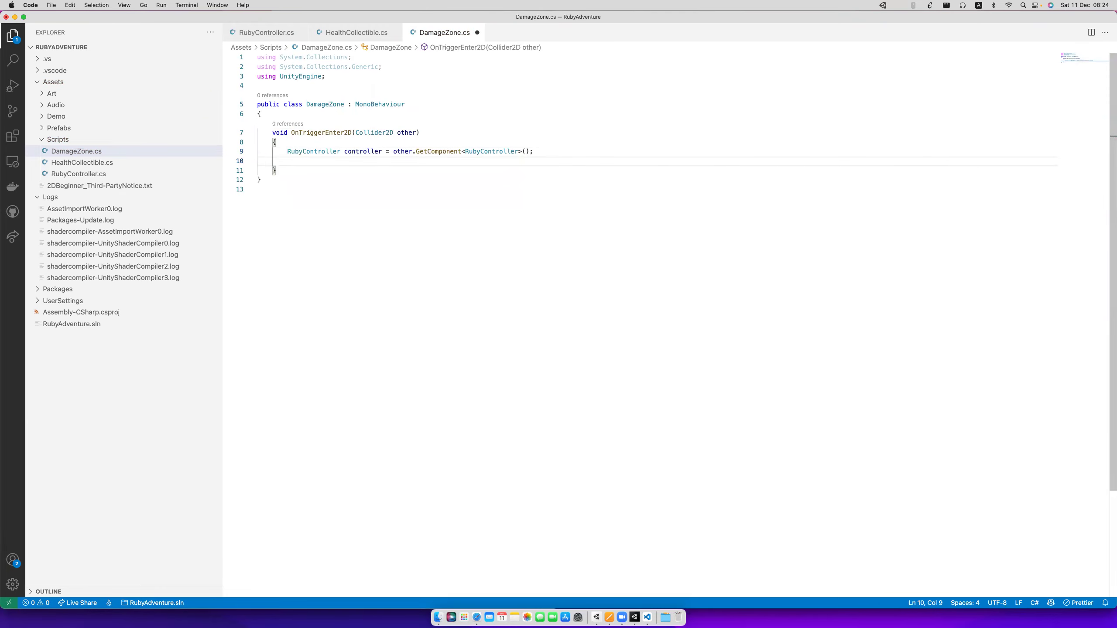
pyautogui.write('if')
pyautogui.press('Escape')
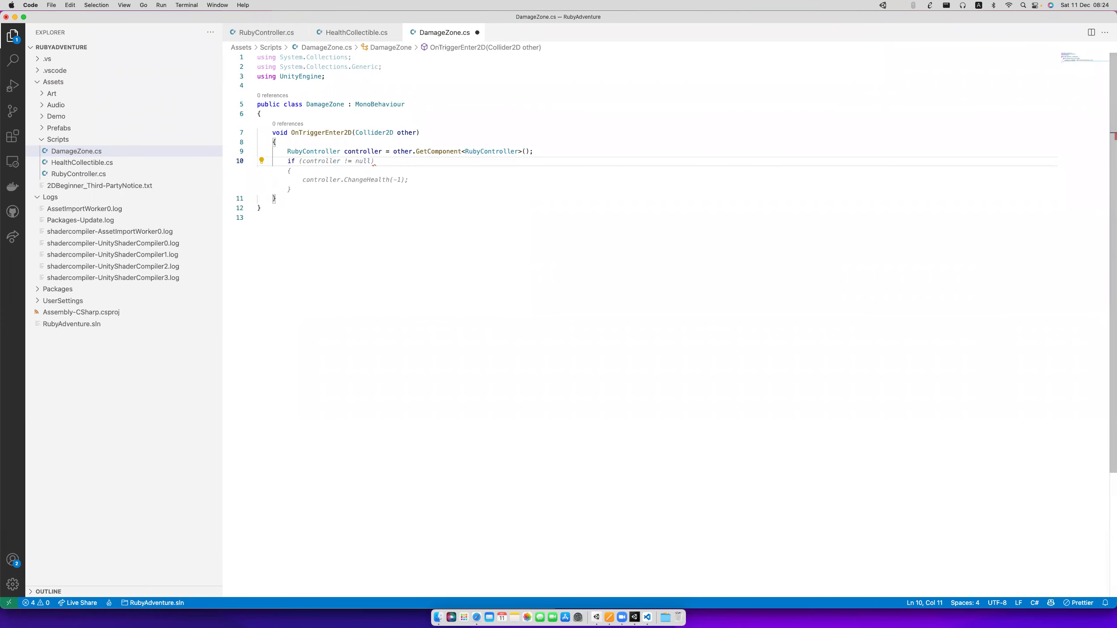
pyautogui.click(332, 190)
pyautogui.click(321, 163)
pyautogui.write('()')
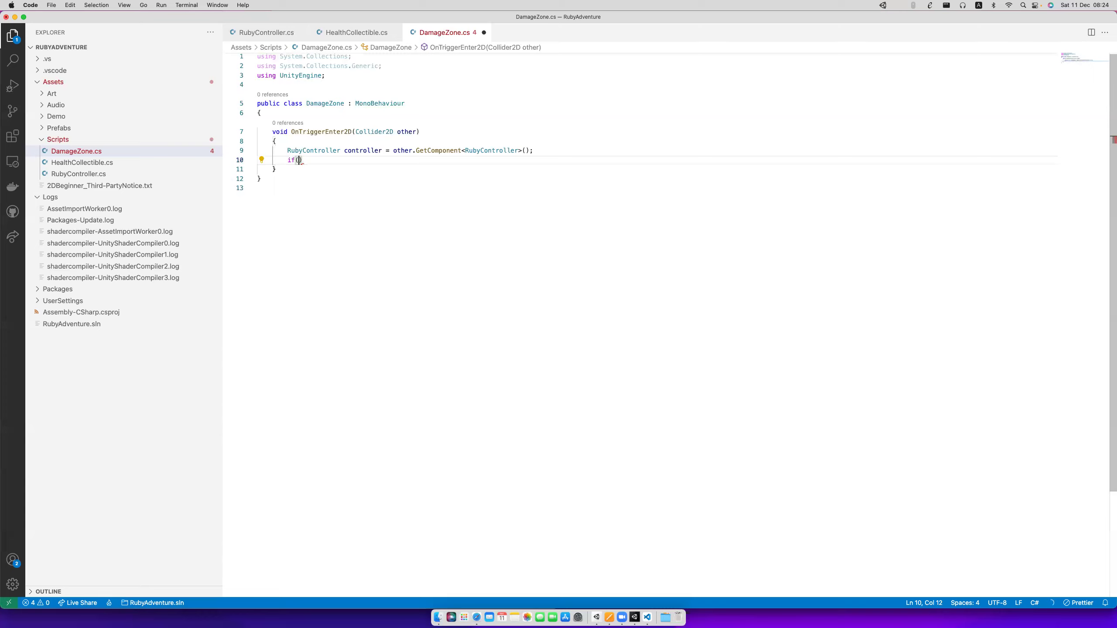
pyautogui.press('Tab')
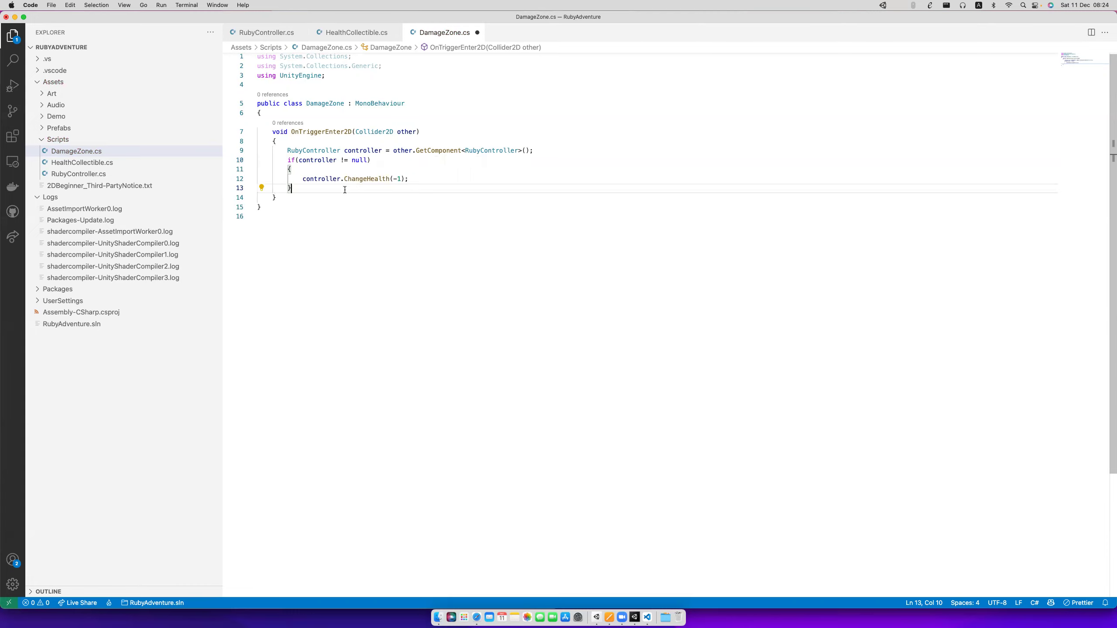
# Save DamageZone.cs and return to Unity to reload scripts.
pyautogui.press('Up')
pyautogui.press('End')
pyautogui.hotkey('shift', 'Home')
pyautogui.press('super+s')
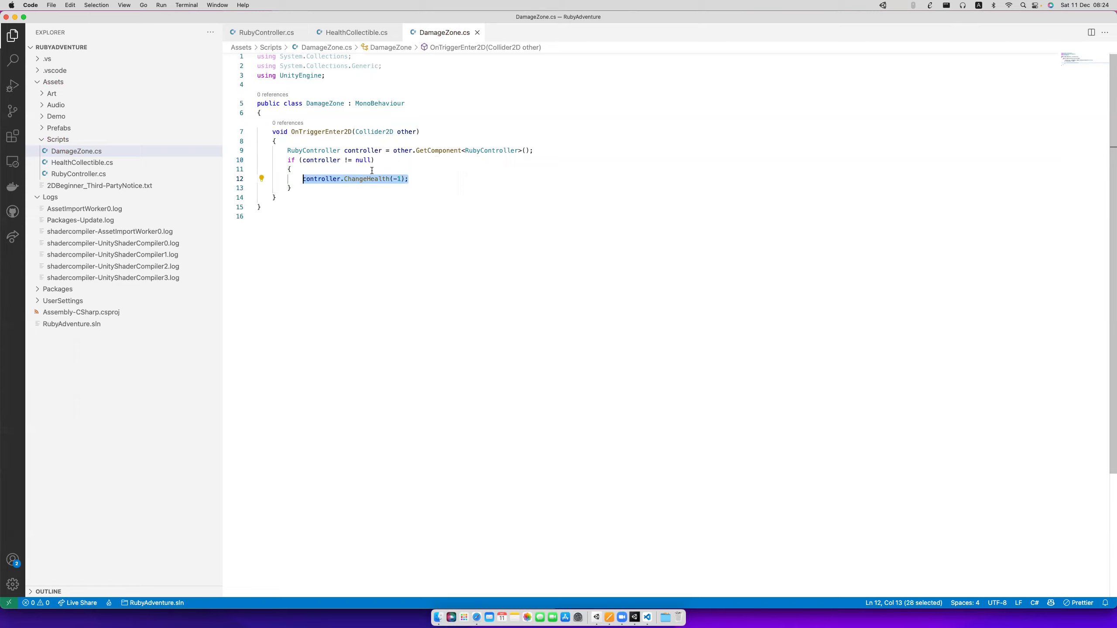
pyautogui.press('super+Tab')
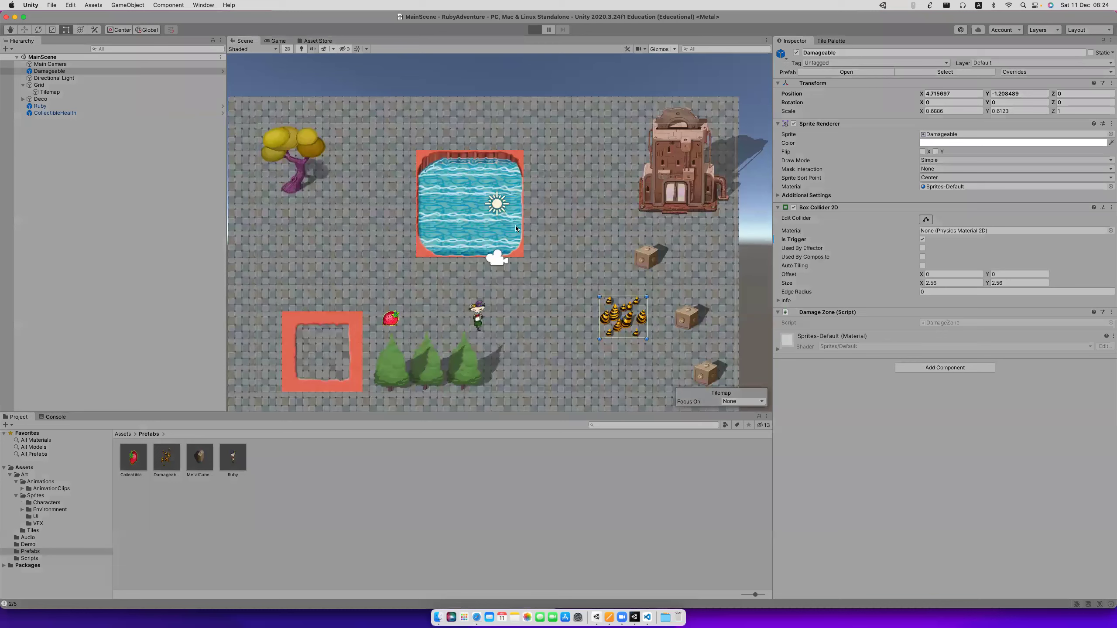
# Play the scene and walk Ruby right toward the spikes, then stop and select the Tilemap.
pyautogui.press('super+p')
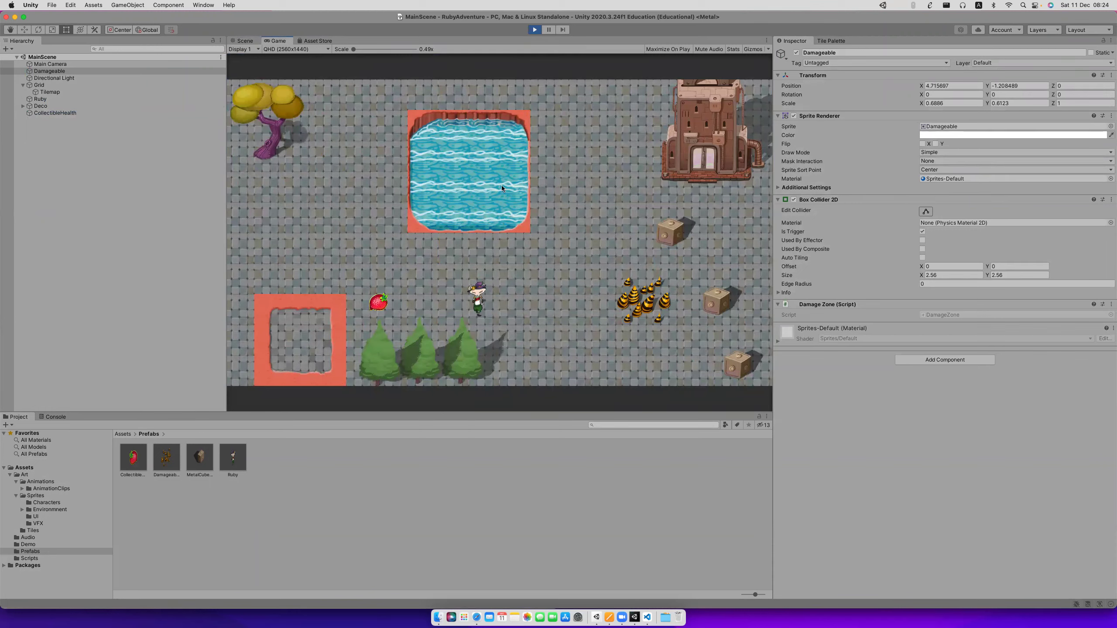
pyautogui.press('Right')
pyautogui.press('Right')
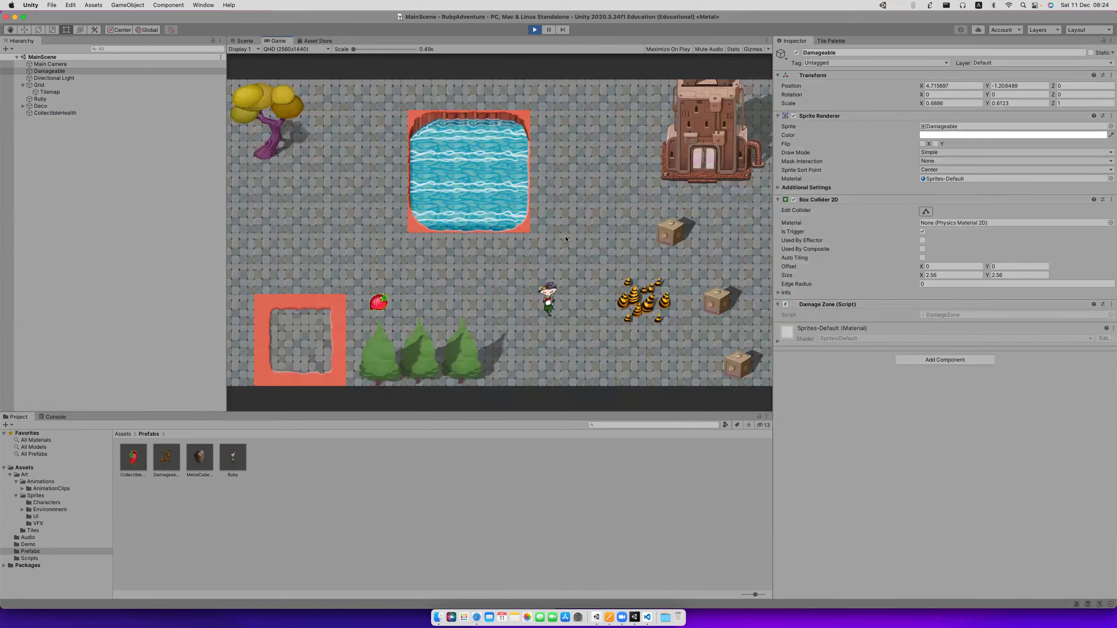
pyautogui.press('Right')
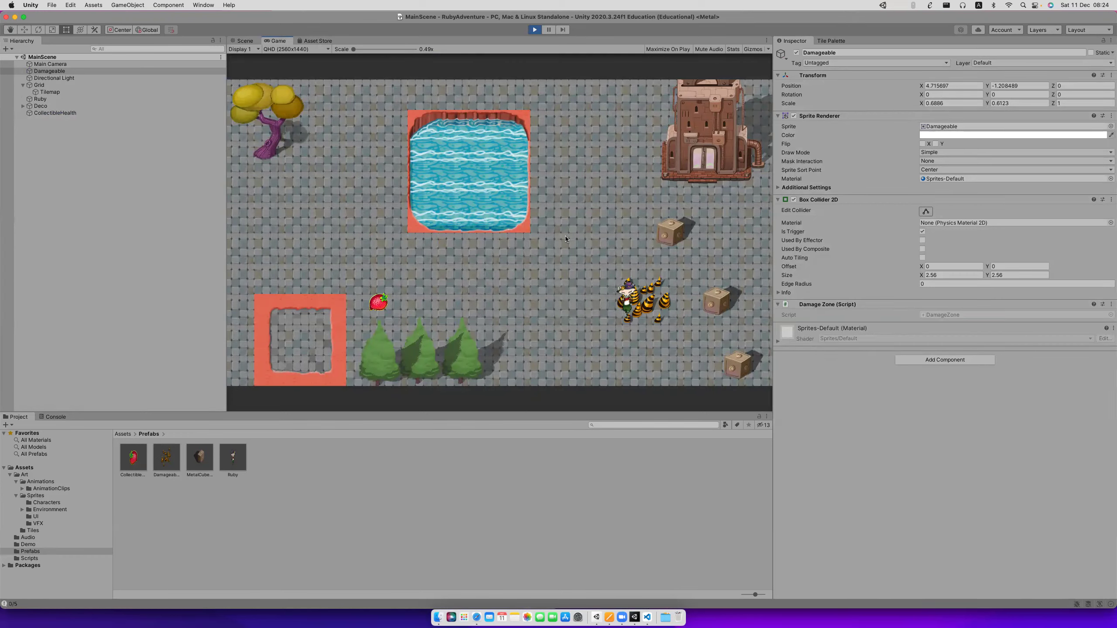
pyautogui.click(534, 29)
pyautogui.click(551, 148)
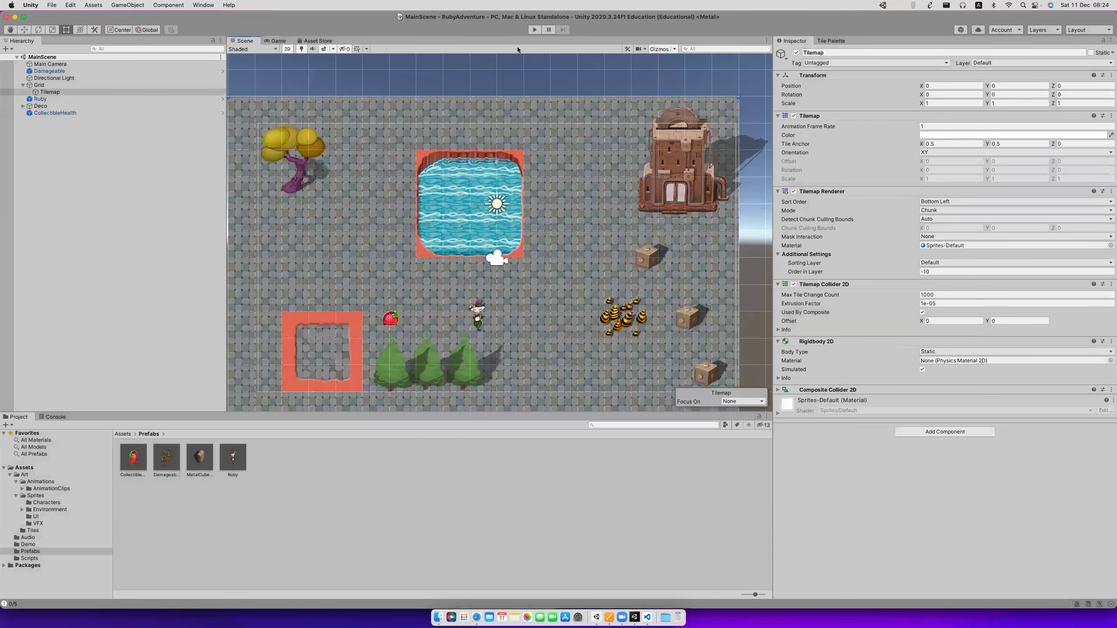
# Replay with the Console visible, walking Ruby into the spike cluster and back out.
pyautogui.press('super+p')
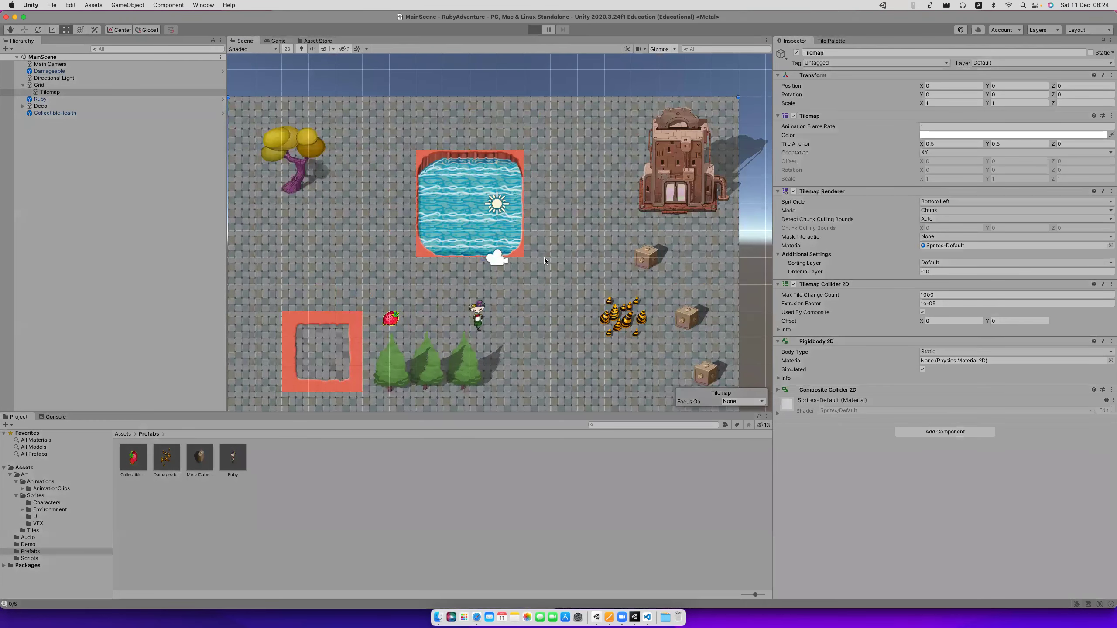
pyautogui.press('Right')
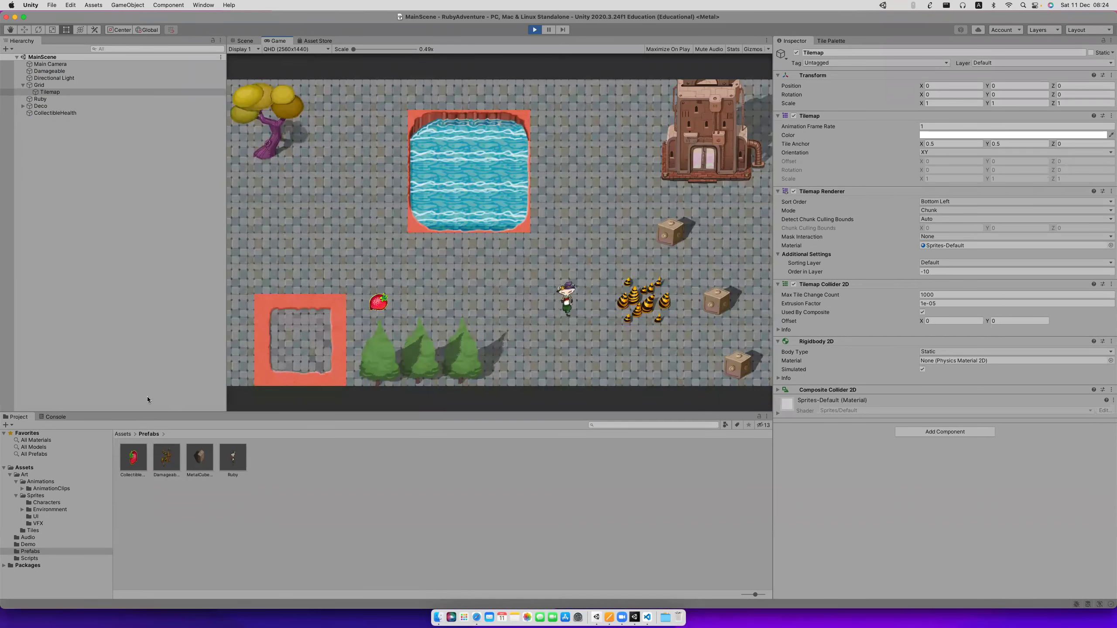
pyautogui.click(55, 417)
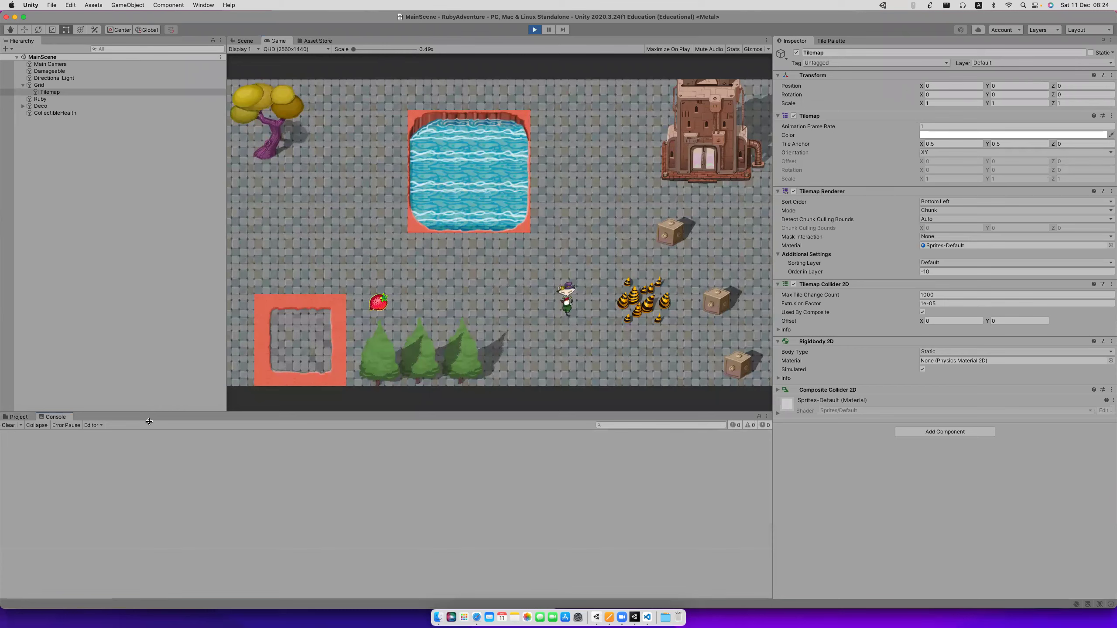
pyautogui.press('Right')
pyautogui.press('Left')
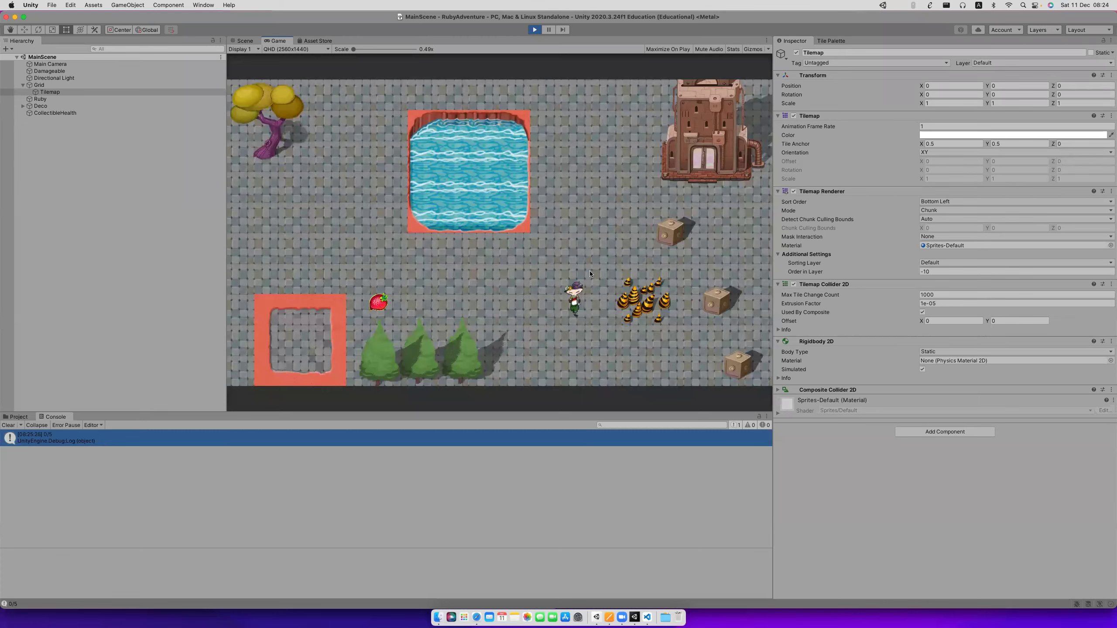
# Open DamageZone.cs and add an OnTriggerStay2D(Collider2D other) signature below OnTriggerEnter2D.
pyautogui.doubleClick(101, 444)
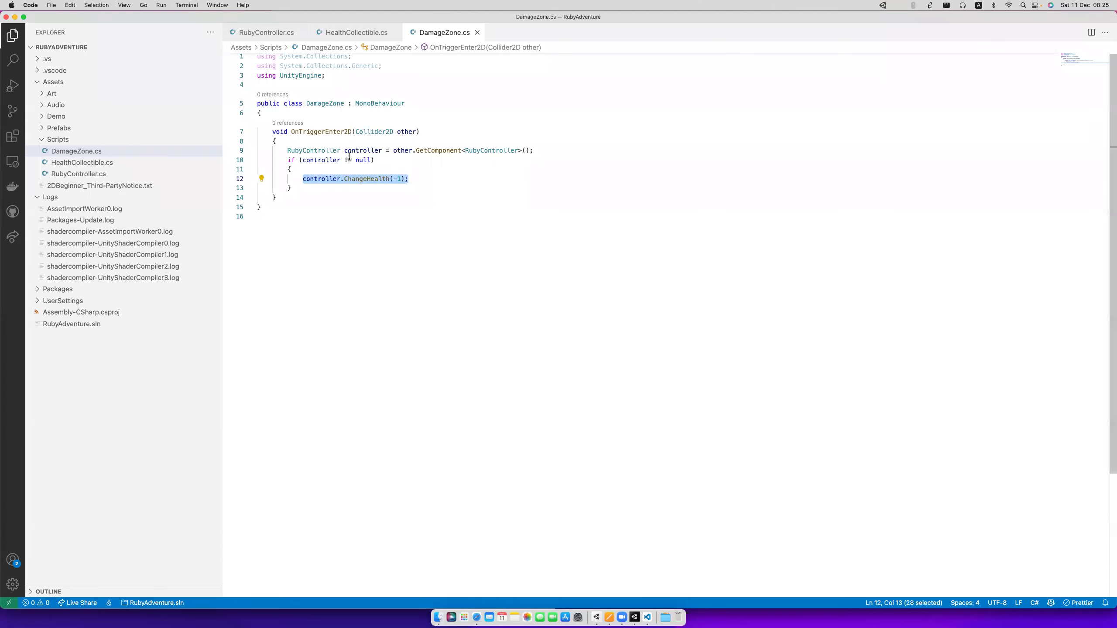
pyautogui.click(276, 141)
pyautogui.click(285, 188)
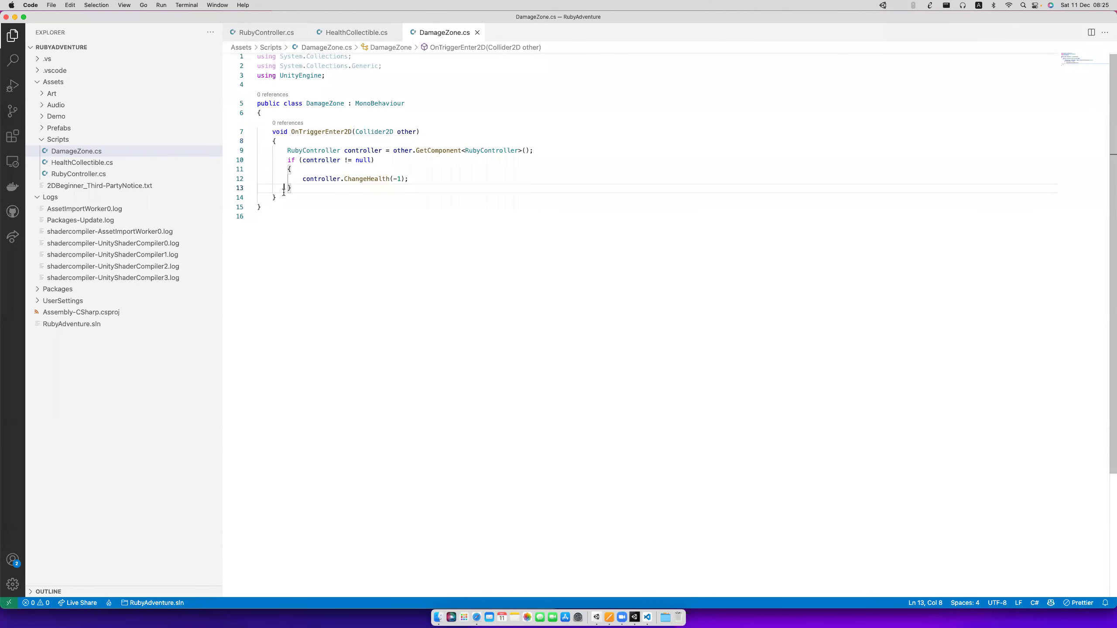
pyautogui.click(280, 200)
pyautogui.press('Return')
pyautogui.press('Return')
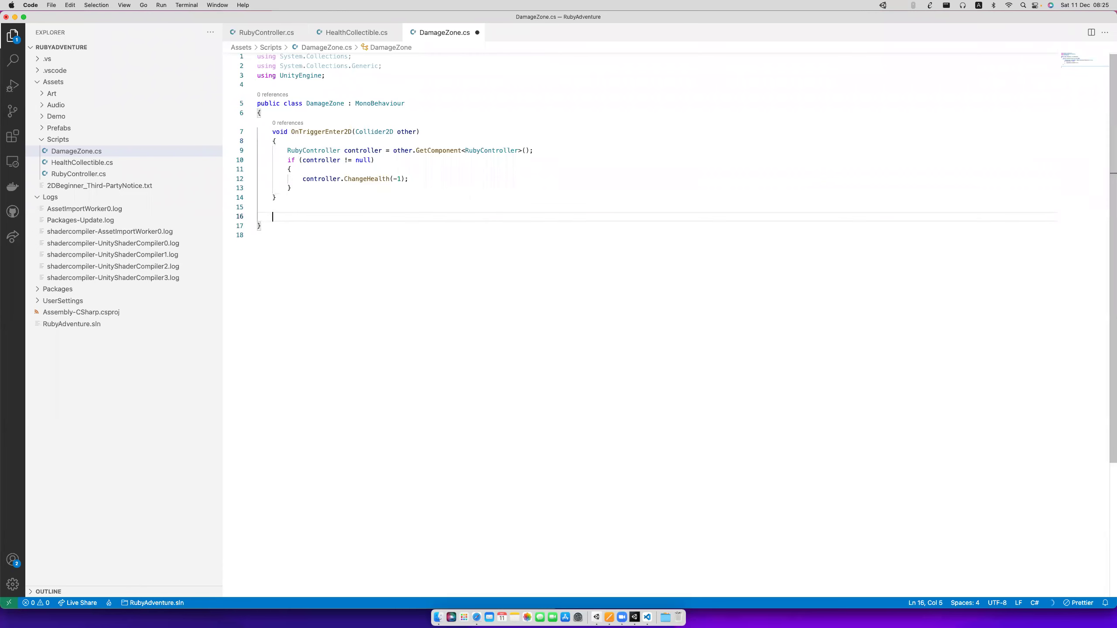
pyautogui.write('o')
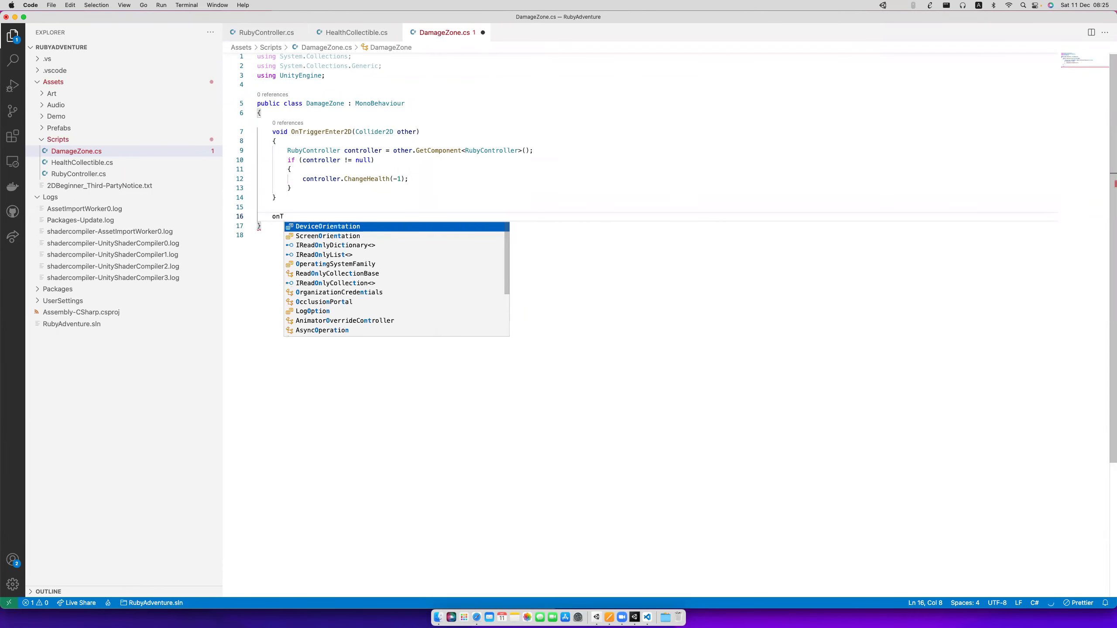
pyautogui.press('BackSpace')
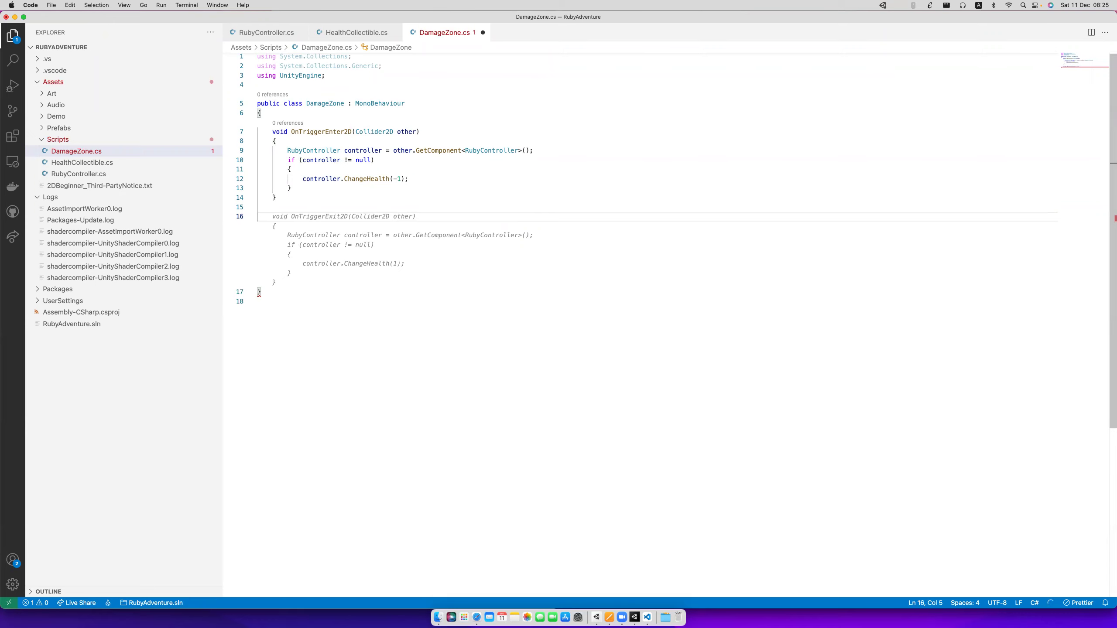
pyautogui.write('OnTrigfer')
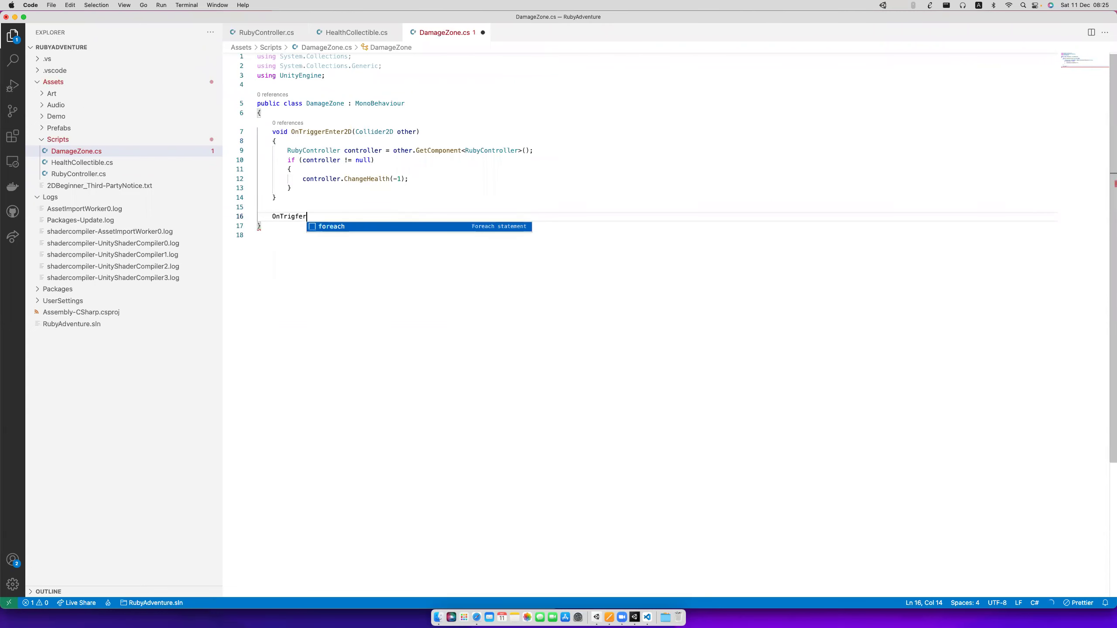
pyautogui.press('BackSpace')
pyautogui.press('BackSpace')
pyautogui.press('BackSpace')
pyautogui.write('ger')
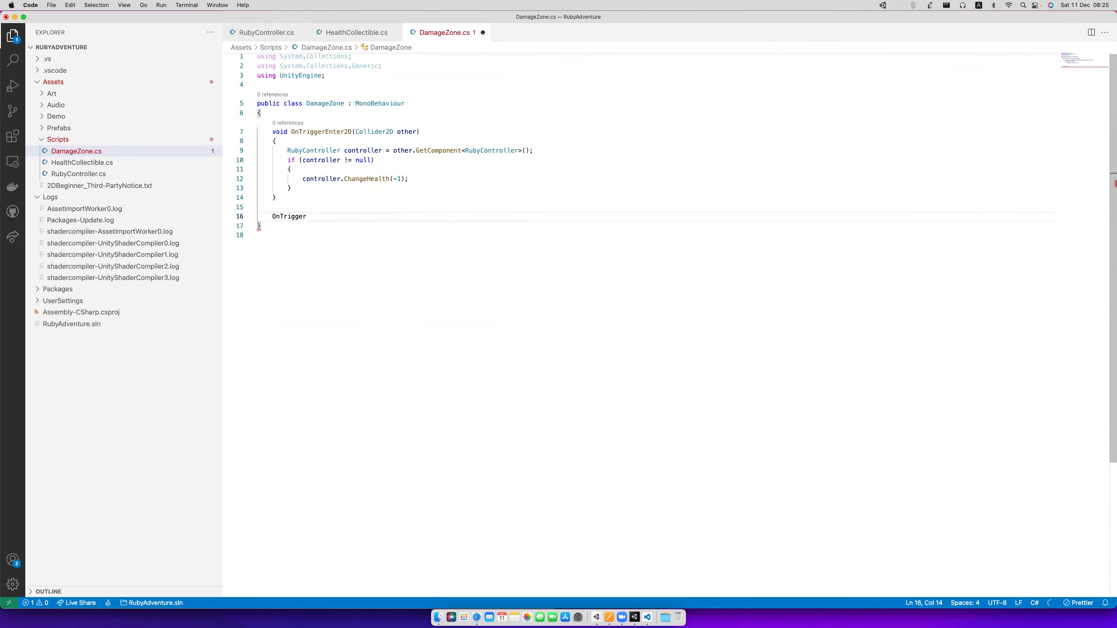
pyautogui.write('Sta')
pyautogui.press('Tab')
pyautogui.press('Return')
pyautogui.write('{')
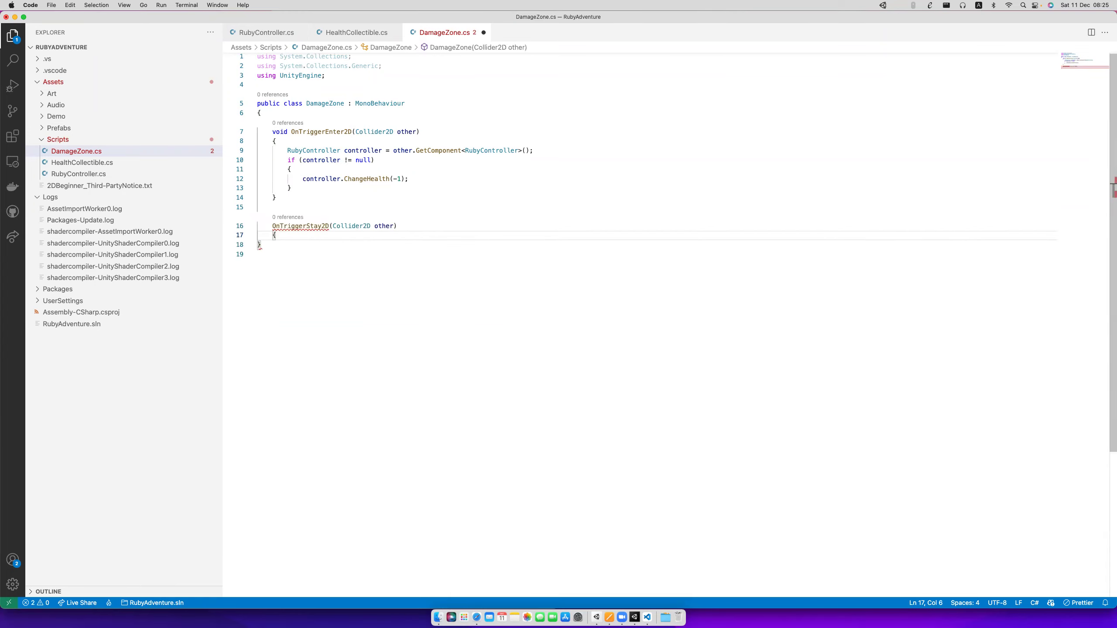
# Complete the void OnTriggerStay2D method with a controller.ChangeHealth(-1) body and save.
pyautogui.press('Up')
pyautogui.press('Home')
pyautogui.write('void')
pyautogui.press('Down')
pyautogui.press('Return')
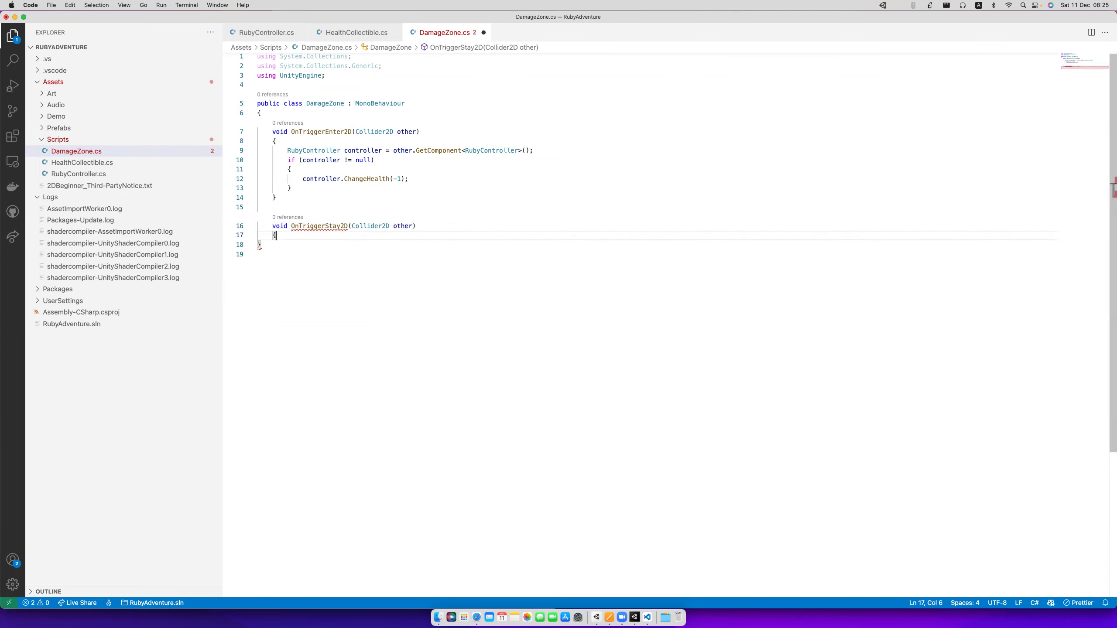
pyautogui.press('Return')
pyautogui.write('}')
pyautogui.press('Up')
pyautogui.press('super+s')
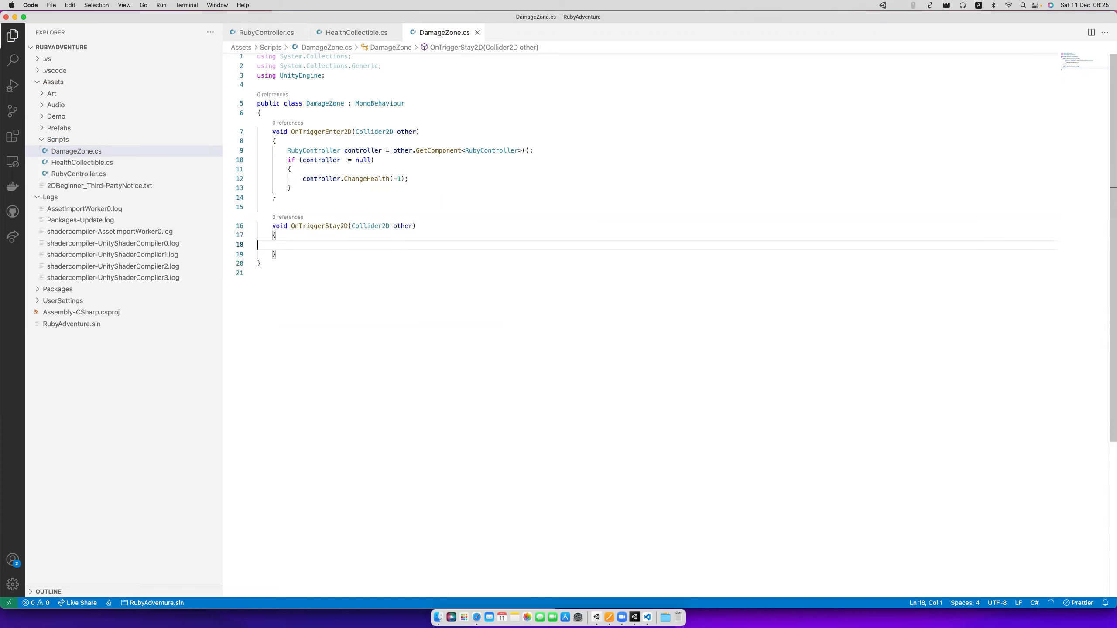
pyautogui.press('Tab')
pyautogui.press('Tab')
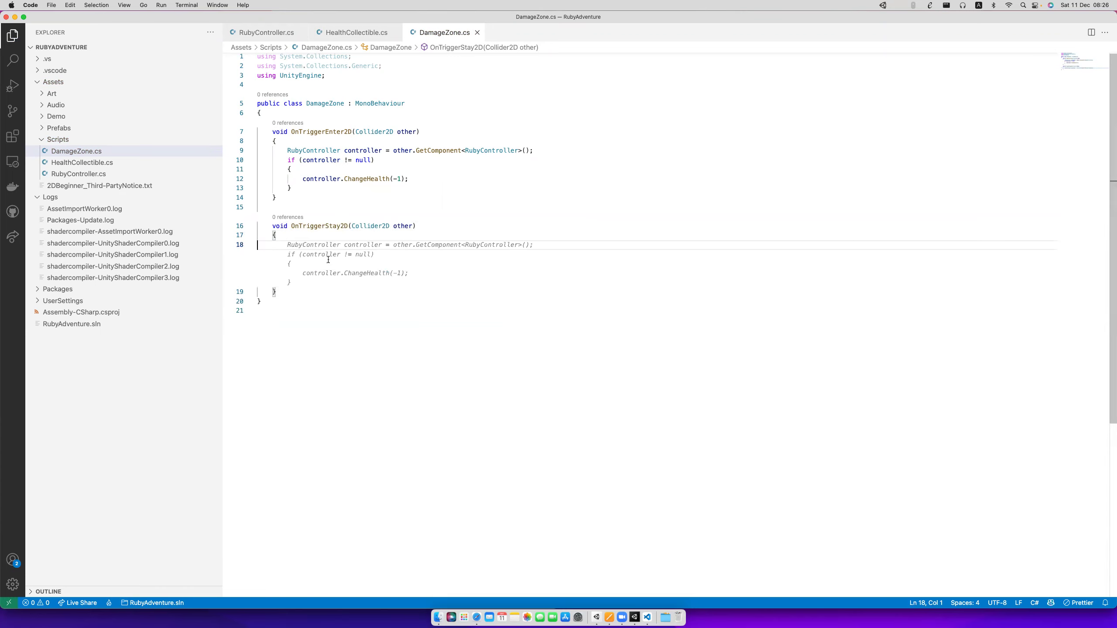
pyautogui.press('Tab')
# Delete the old OnTriggerEnter2D method, remove the leftover blank line, and save.
pyautogui.press('Up')
pyautogui.press('Up')
pyautogui.press('Up')
pyautogui.press('Up')
pyautogui.press('Up')
pyautogui.press('Up')
pyautogui.press('Up')
pyautogui.press('Up')
pyautogui.press('Up')
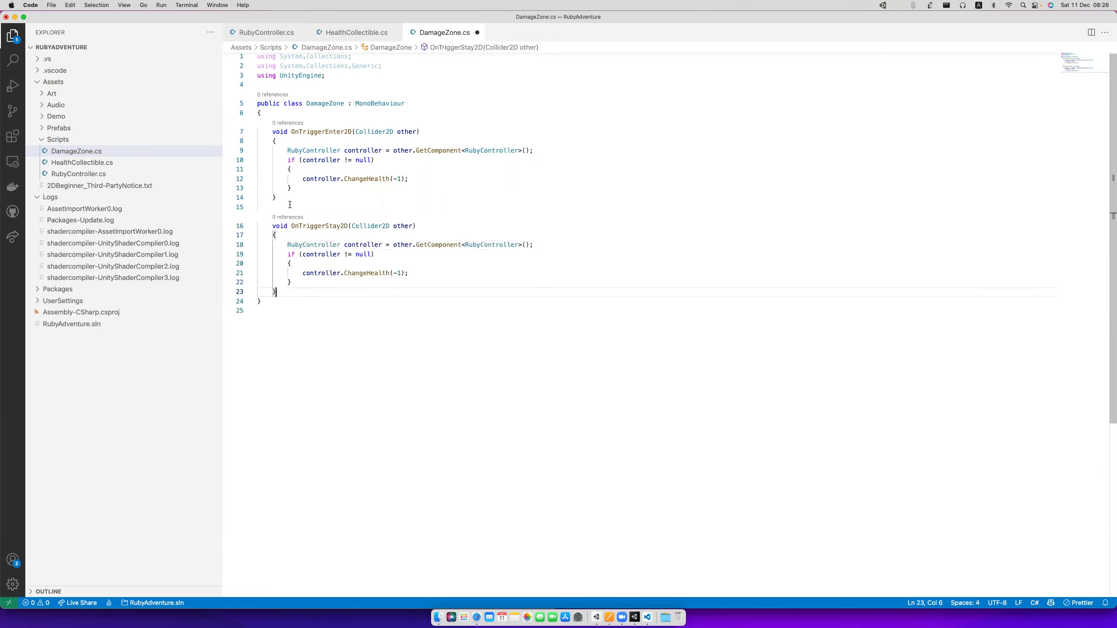
pyautogui.moveTo(273, 132); pyautogui.dragTo(258, 207)
pyautogui.press('BackSpace')
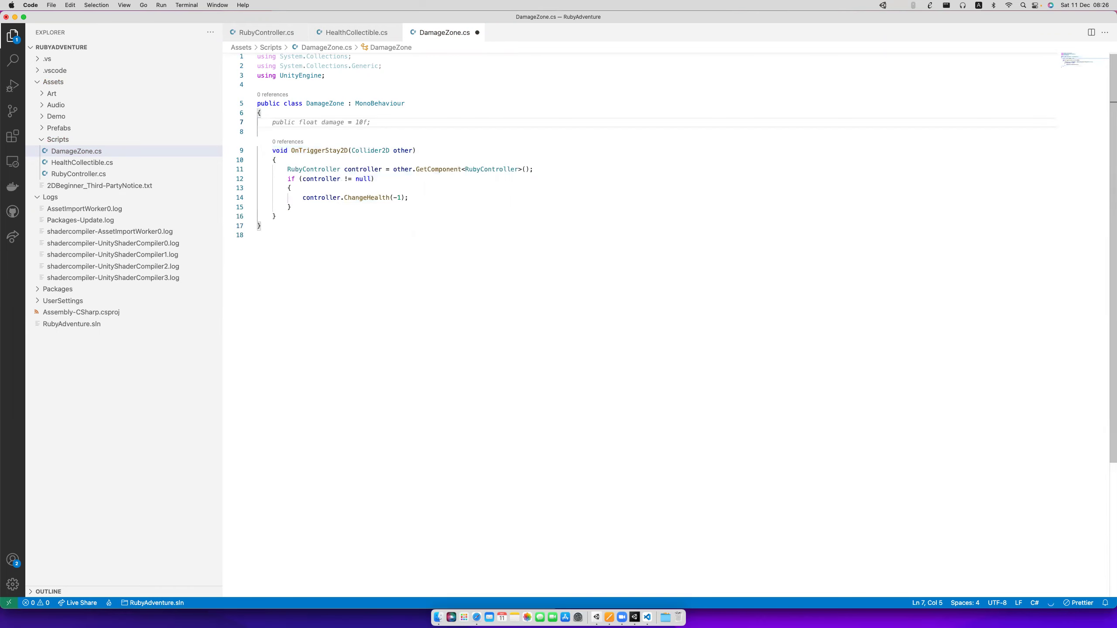
pyautogui.press('Up')
pyautogui.press('Down')
pyautogui.press('super+shift+k')
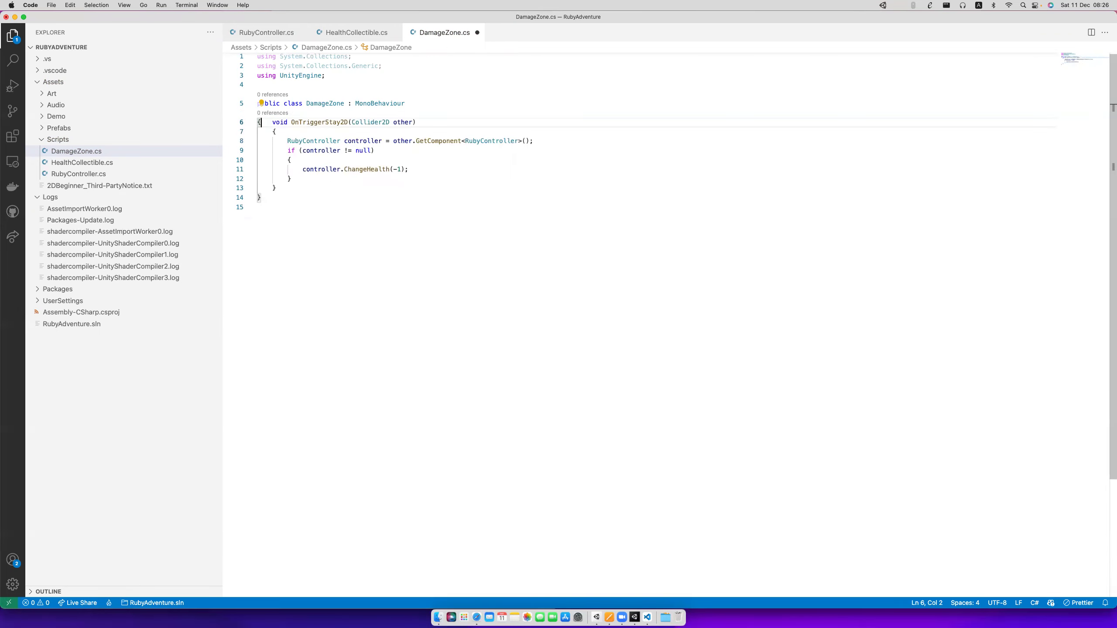
pyautogui.press('super+s')
pyautogui.click(350, 252)
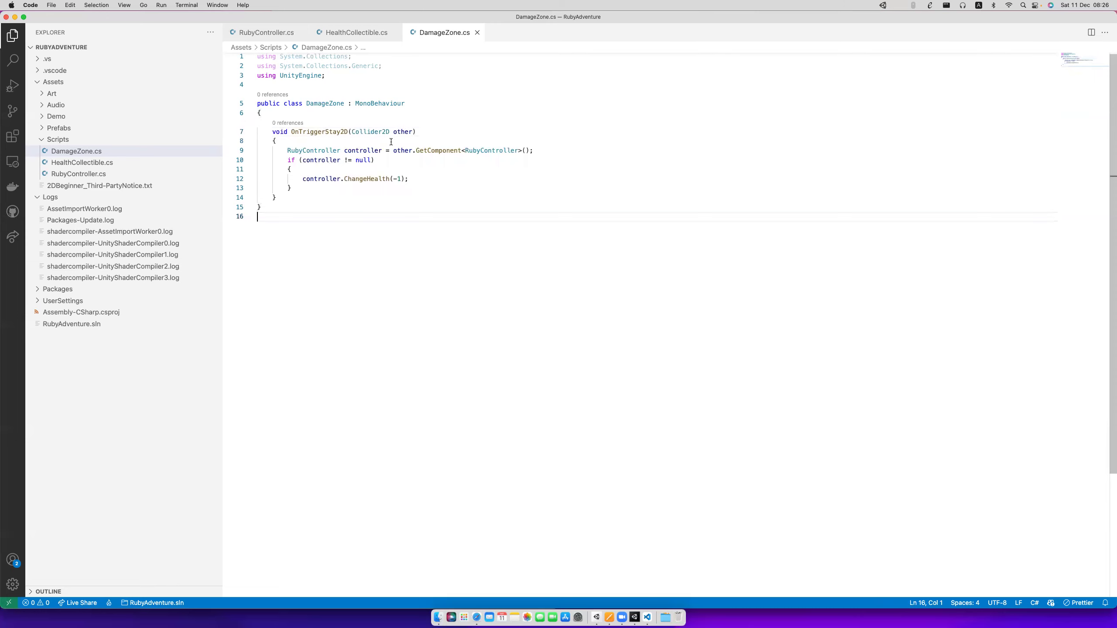
# In Unity, walk Ruby into the spike cones and back out repeatedly while watching her health.
pyautogui.press('super+Tab')
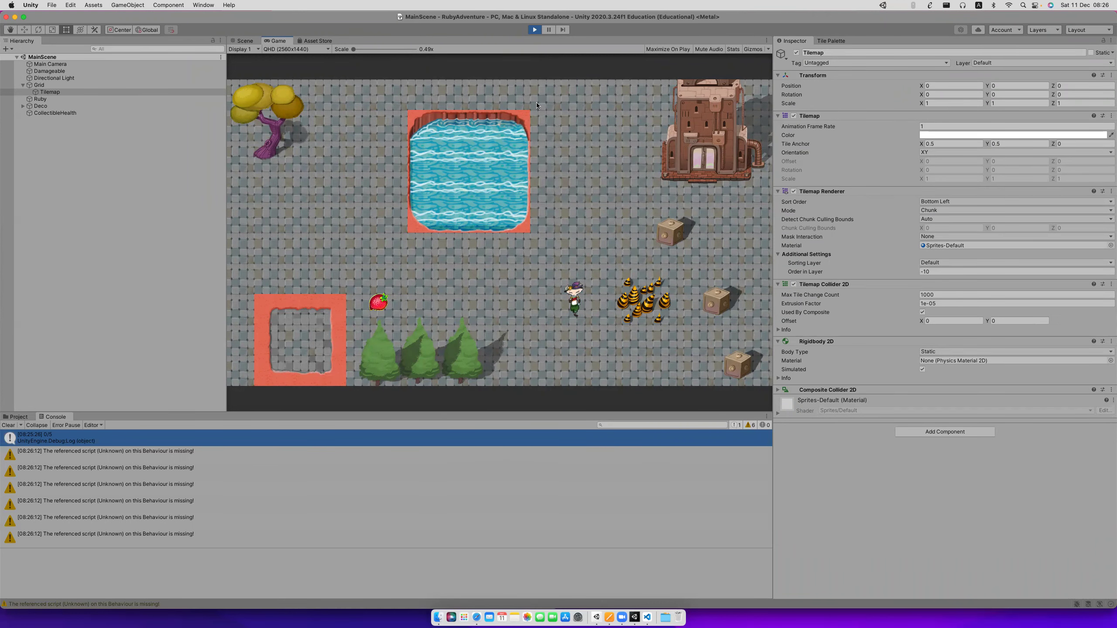
pyautogui.click(535, 31)
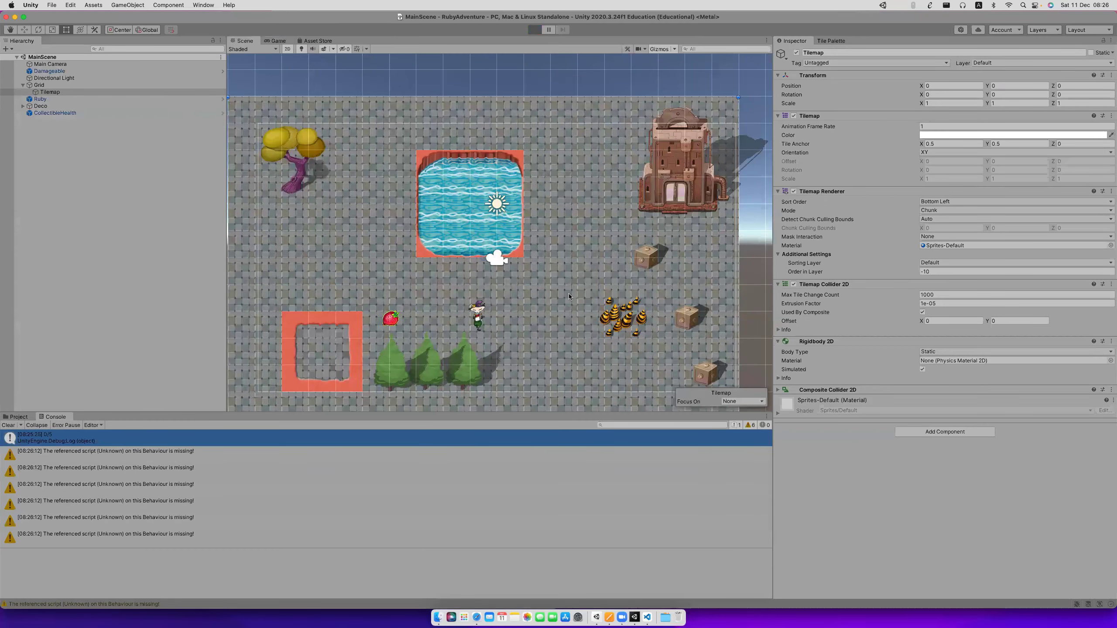
pyautogui.press('Right')
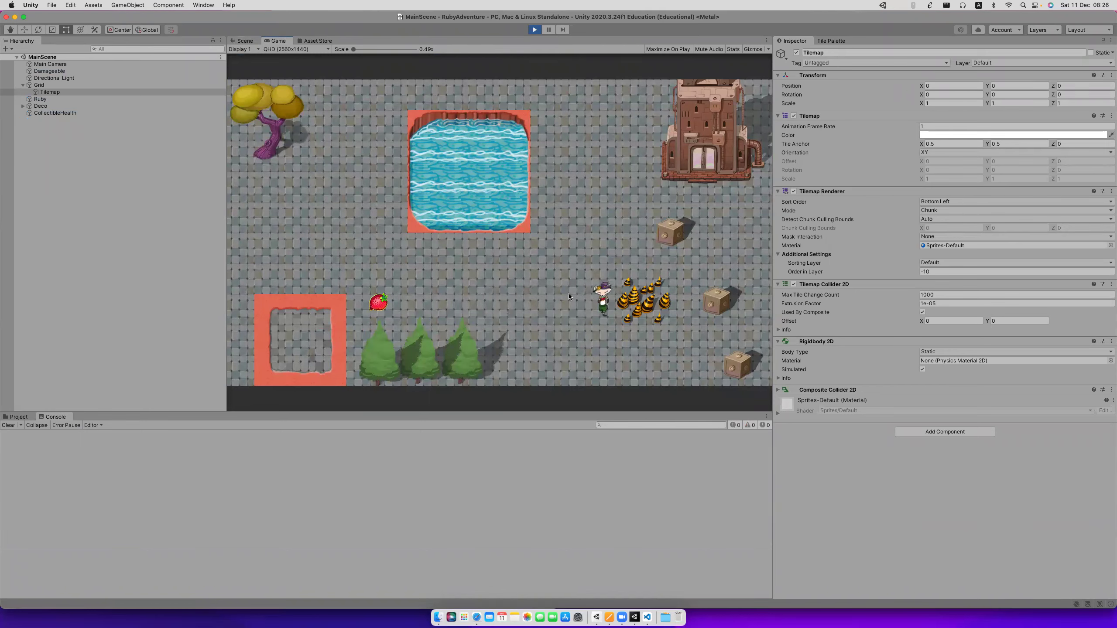
pyautogui.press('Right')
pyautogui.press('Left')
pyautogui.press('Right')
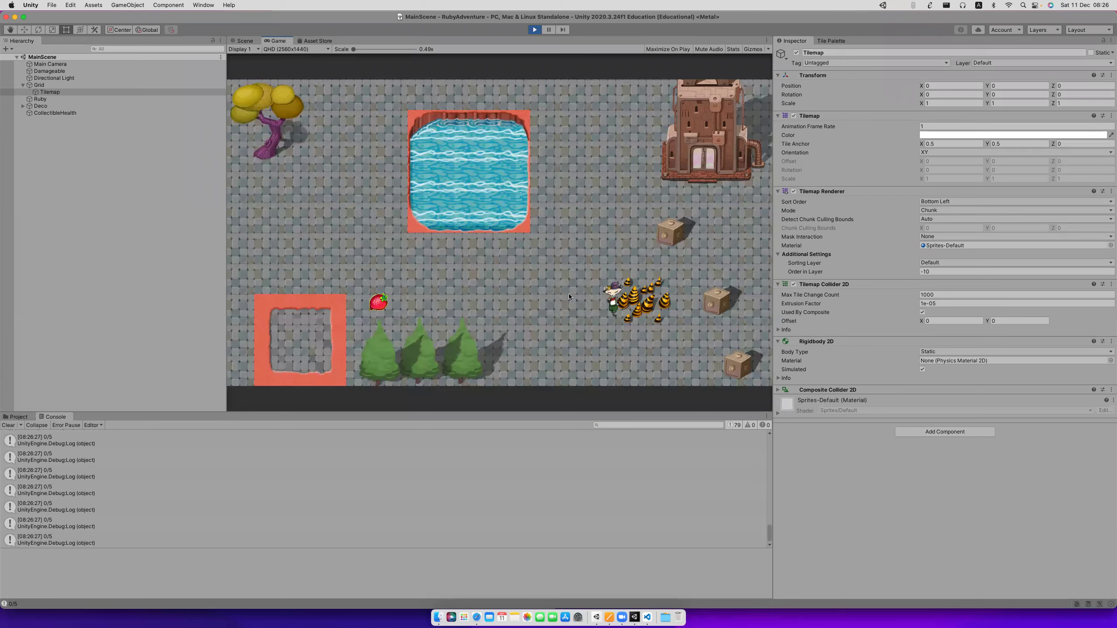
pyautogui.press('Left')
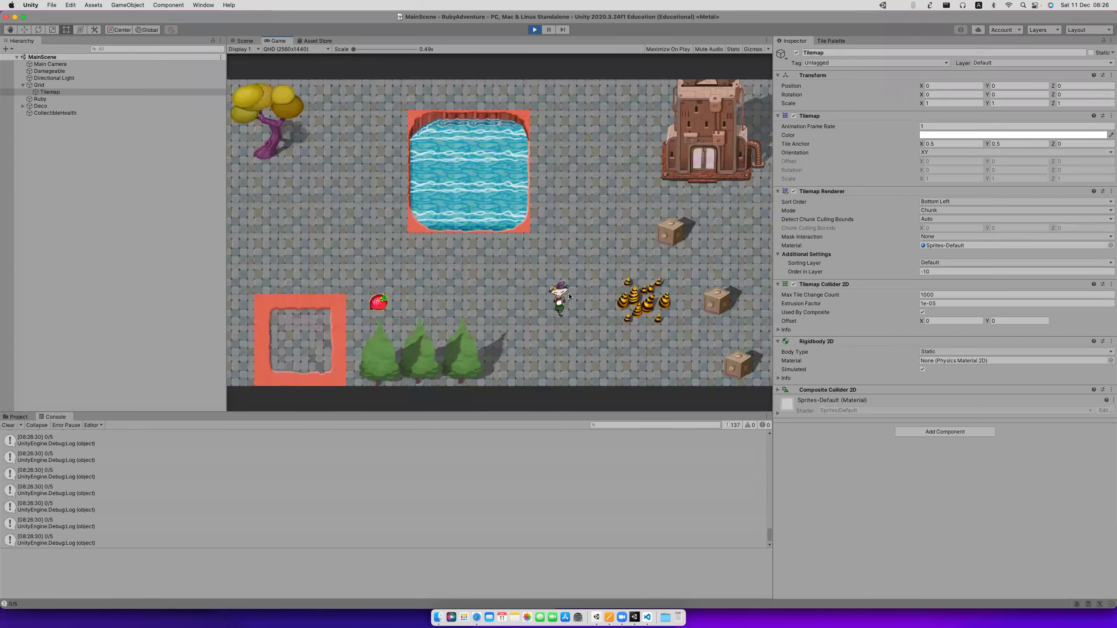
# Glance at the HealthCollectible script, walk Ruby into the spikes again, then stop play.
pyautogui.press('super+Tab')
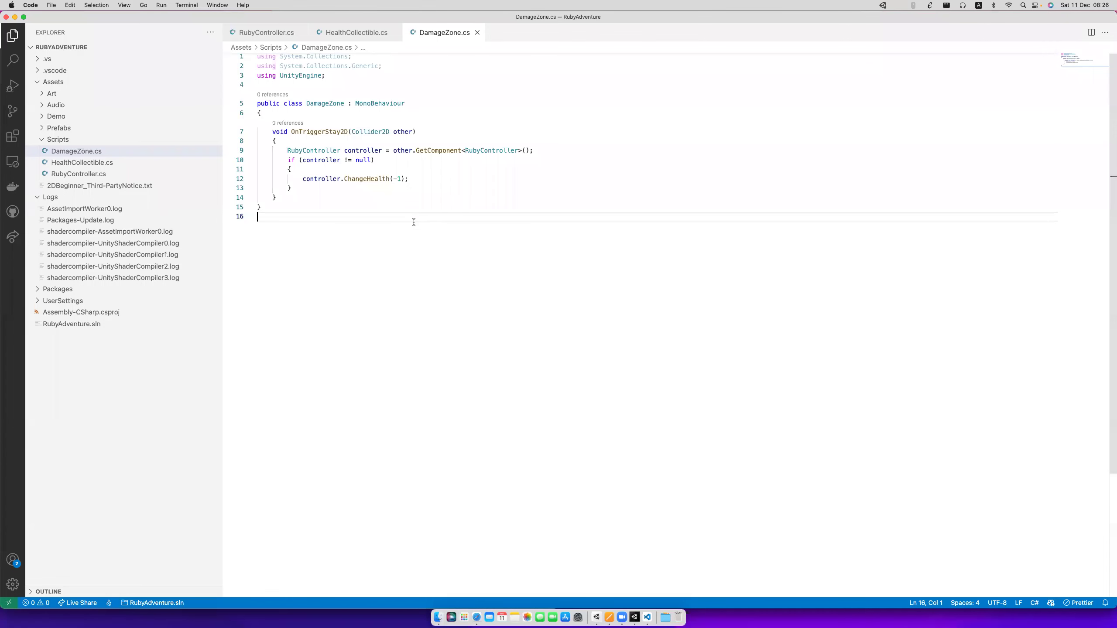
pyautogui.click(365, 33)
pyautogui.press('super+Tab')
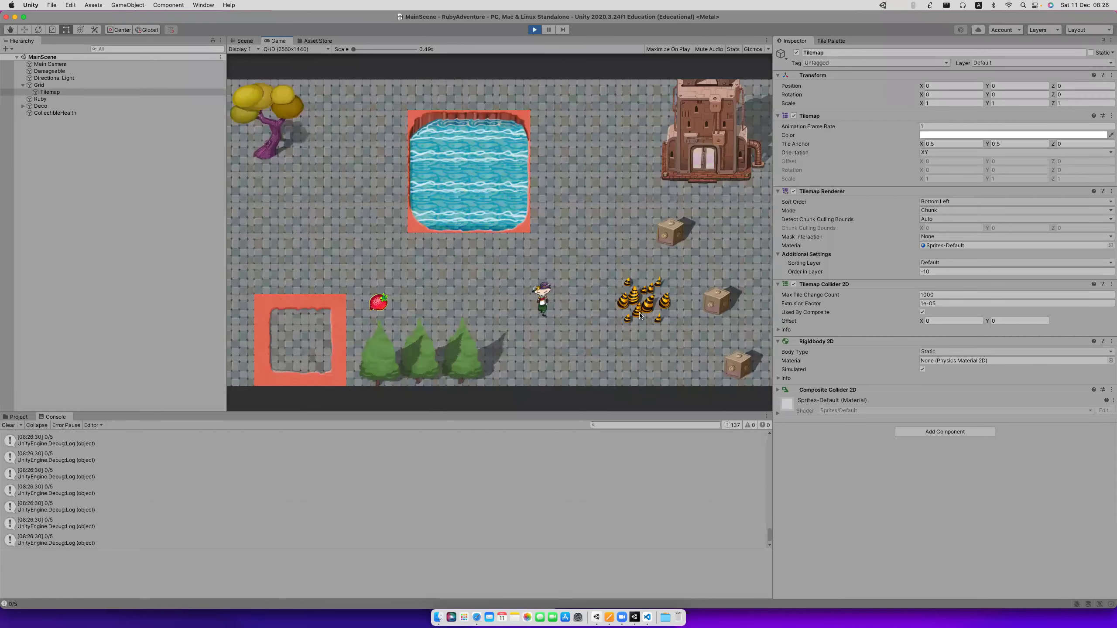
pyautogui.press('Right')
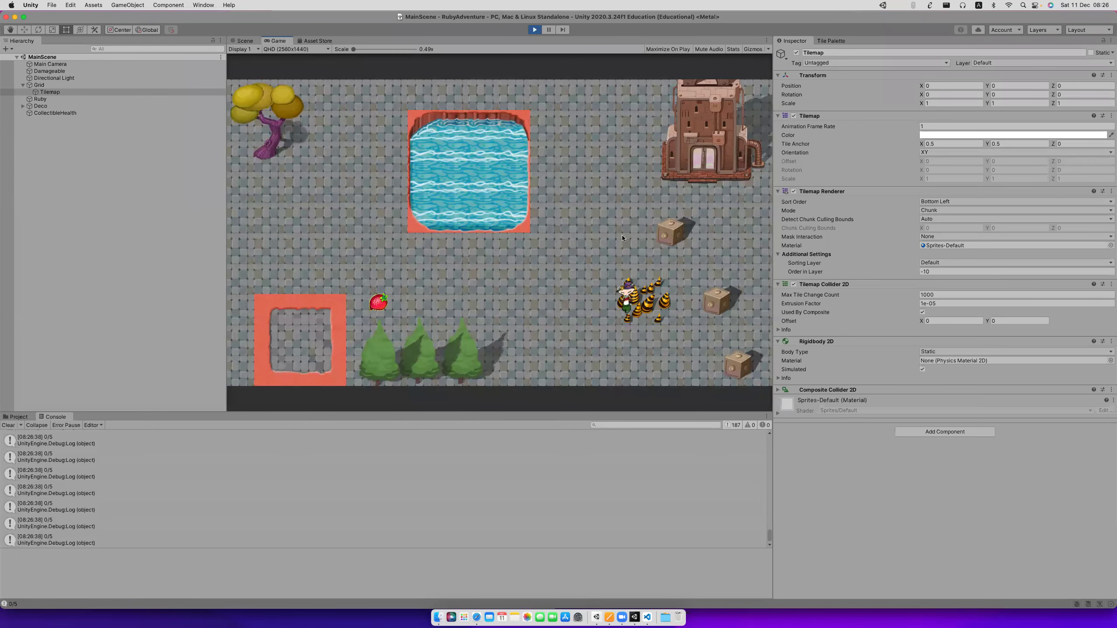
pyautogui.click(534, 29)
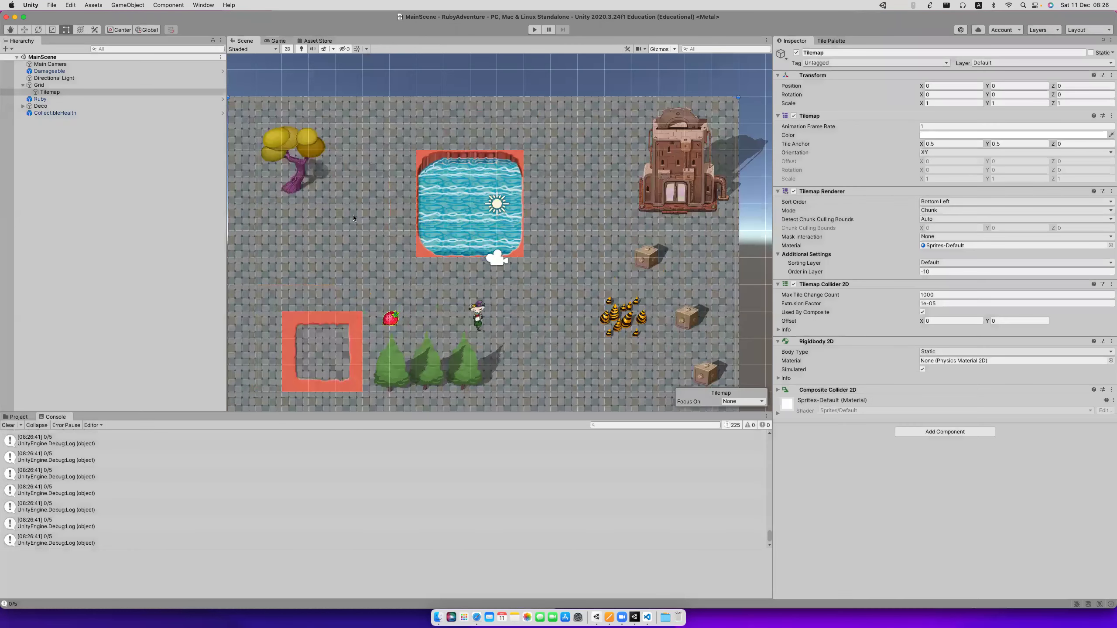
pyautogui.press('super+Tab')
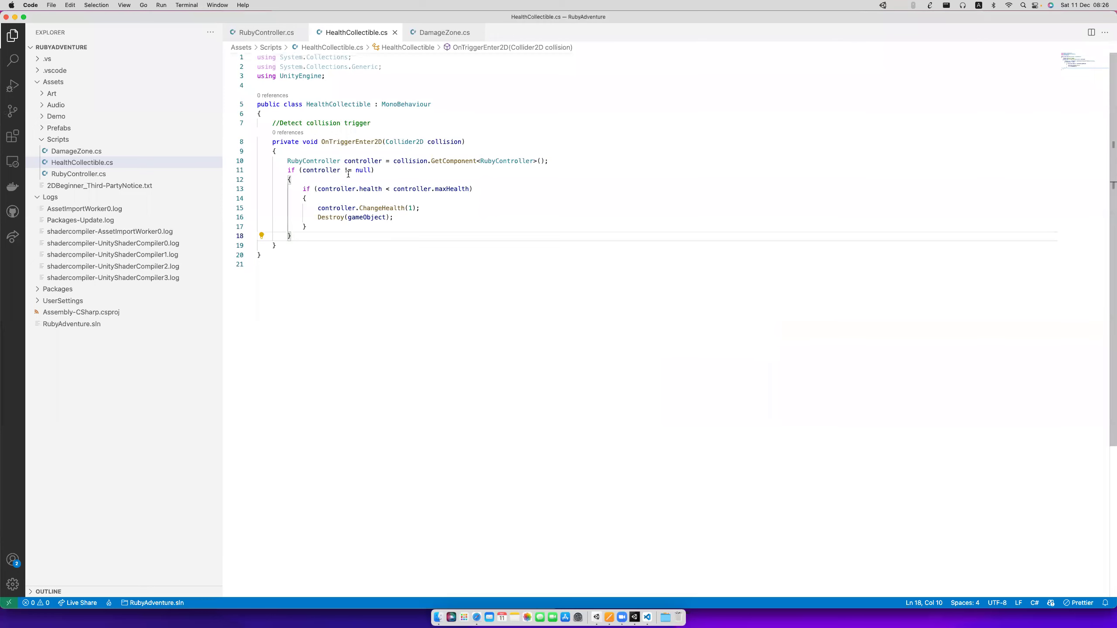
# In RubyController's Start, change the starting currentHealth from 1 to maxHealth and save.
pyautogui.click(246, 34)
pyautogui.scroll(4, 352, 174)
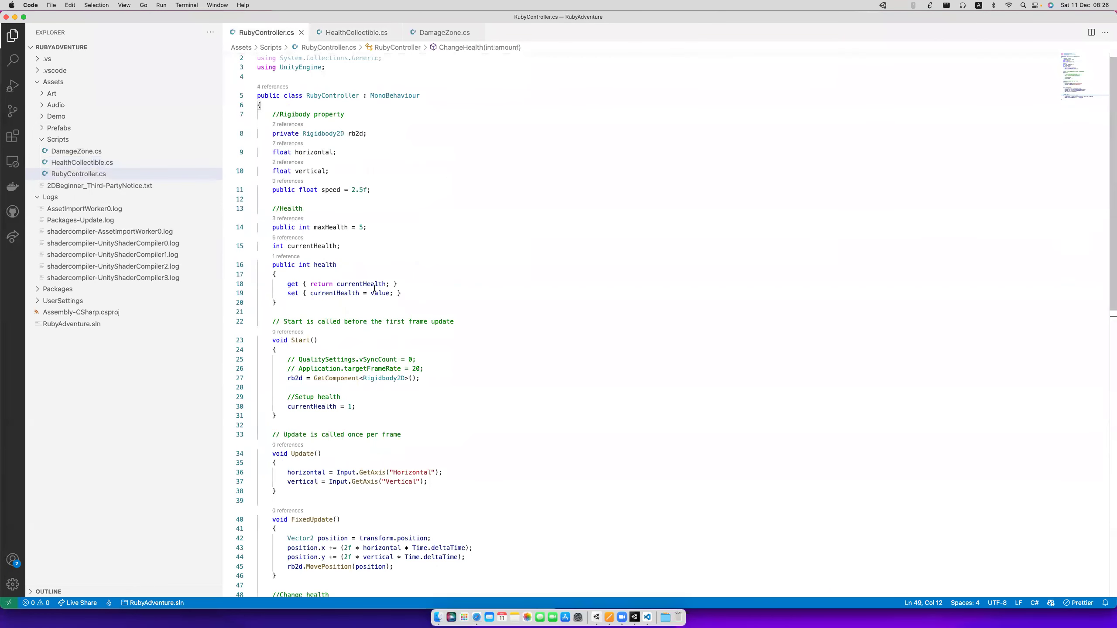
pyautogui.scroll(-3, 330, 296)
pyautogui.doubleClick(351, 349)
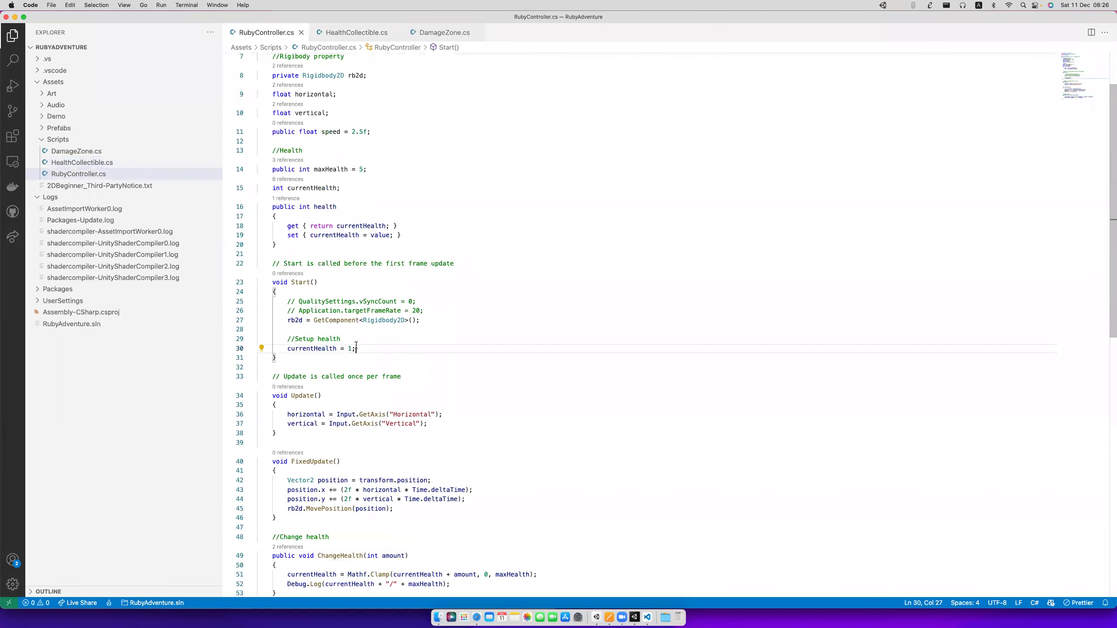
pyautogui.write('max')
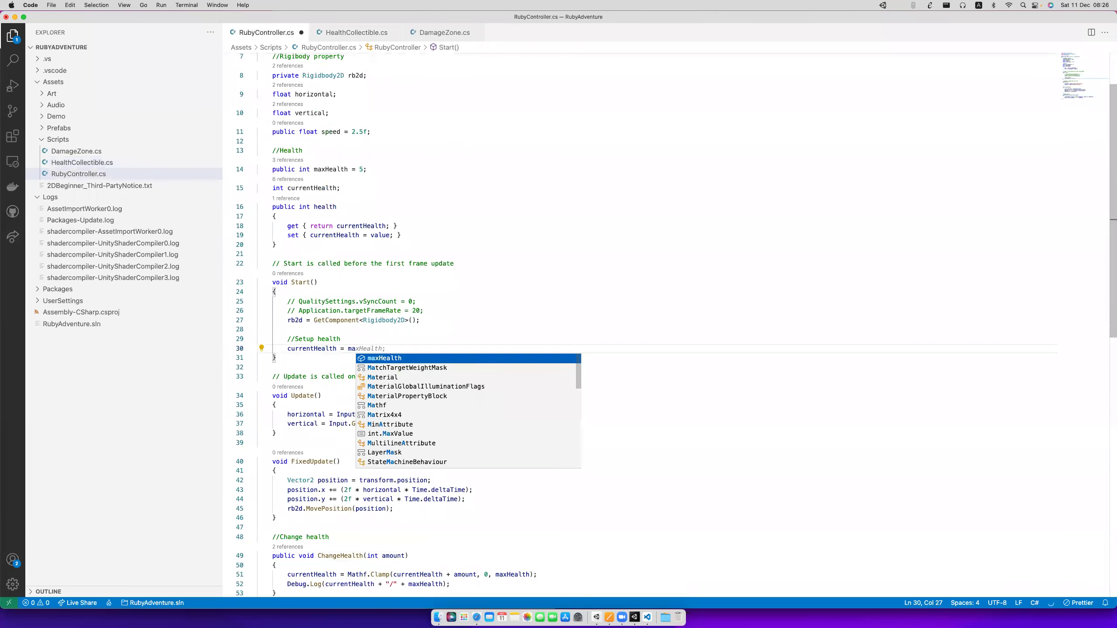
pyautogui.press('Tab')
pyautogui.press('Delete')
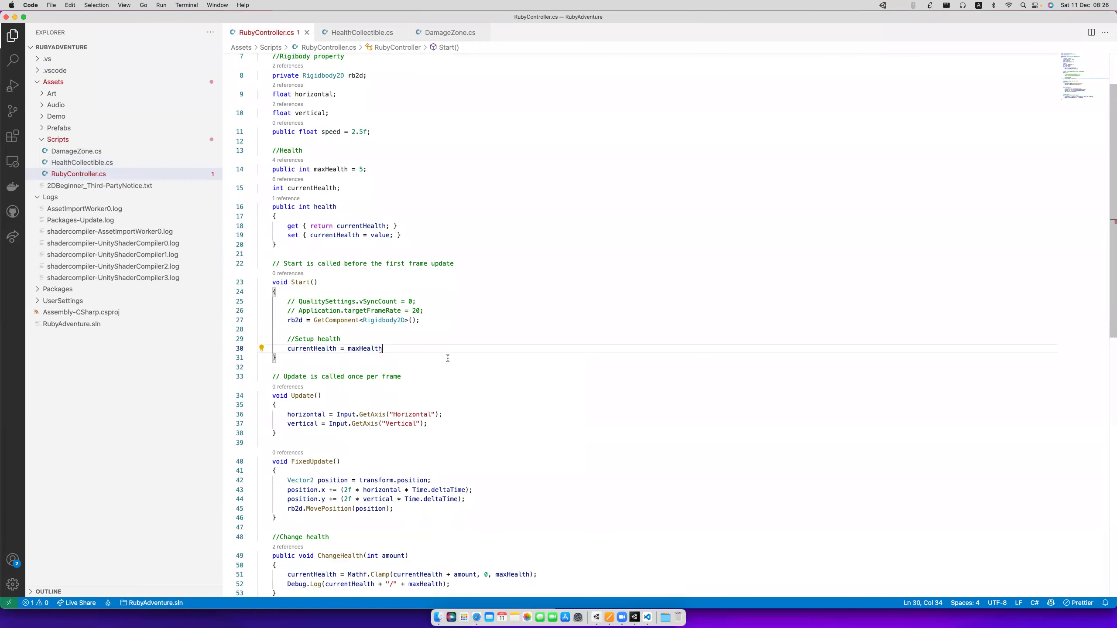
pyautogui.write(';')
pyautogui.press('super+s')
pyautogui.press('super+Tab')
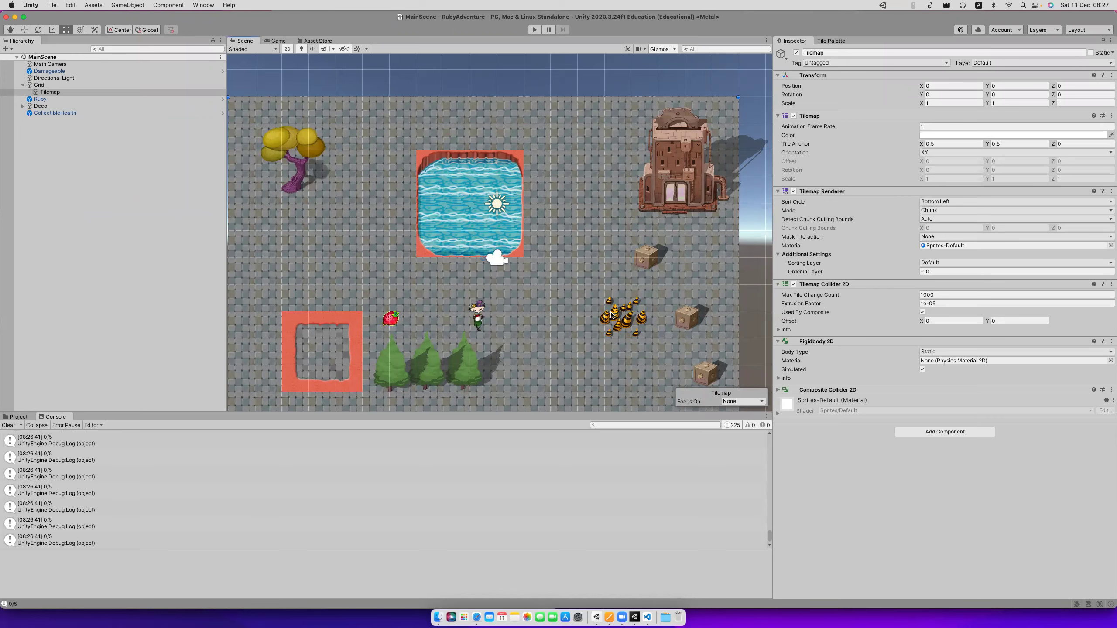
# Inspect the spike Damageable's collider, then the Tilemap, then select Ruby in the Hierarchy.
pyautogui.click(629, 336)
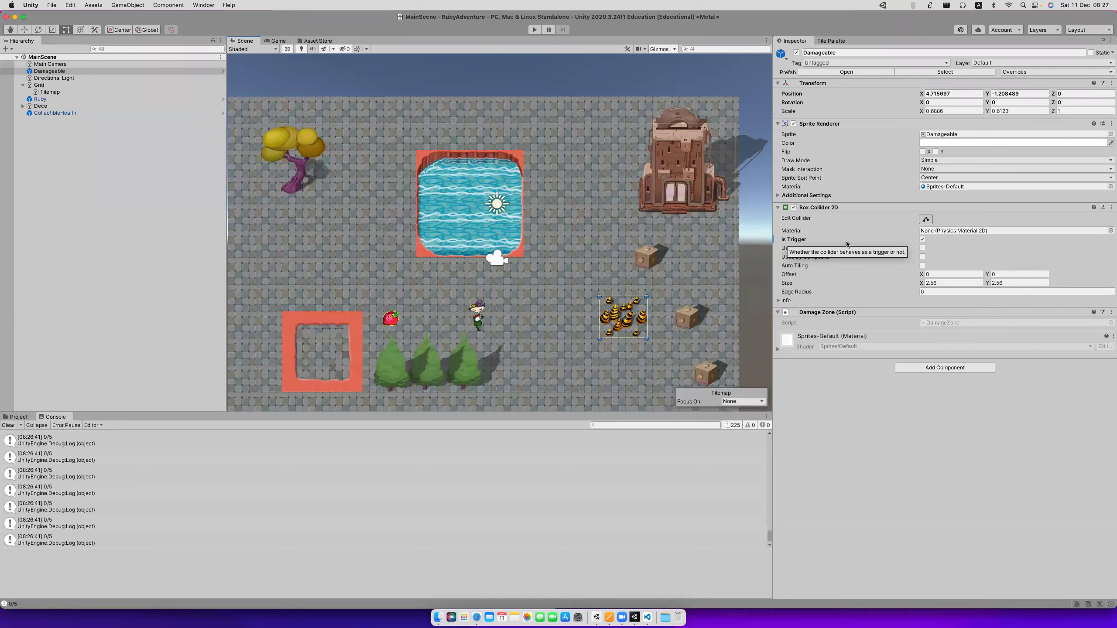
pyautogui.click(484, 318)
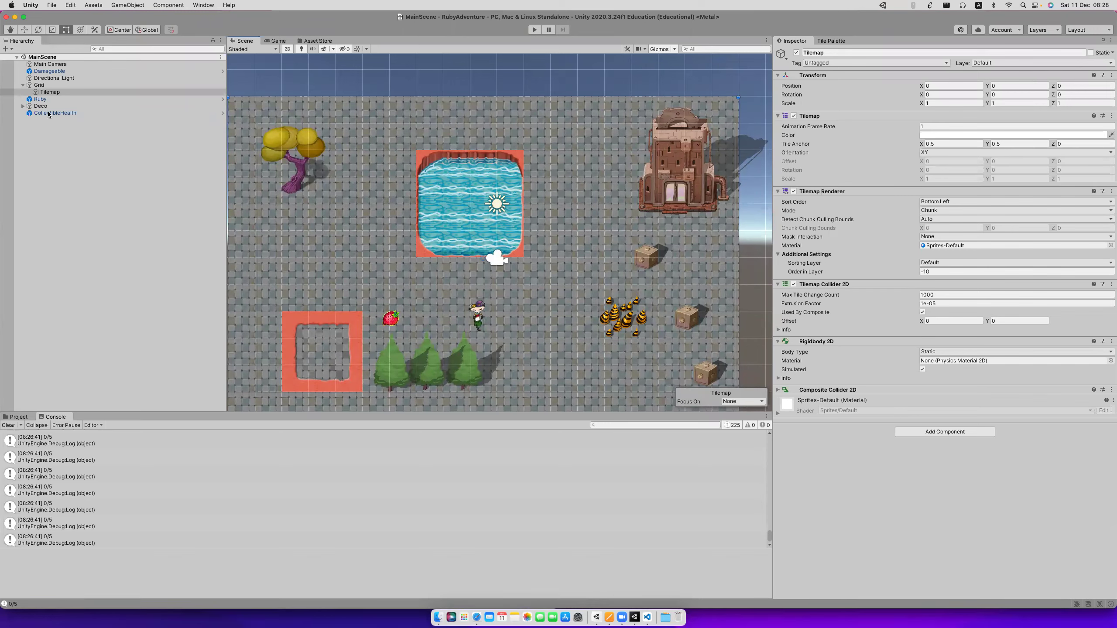
pyautogui.click(40, 99)
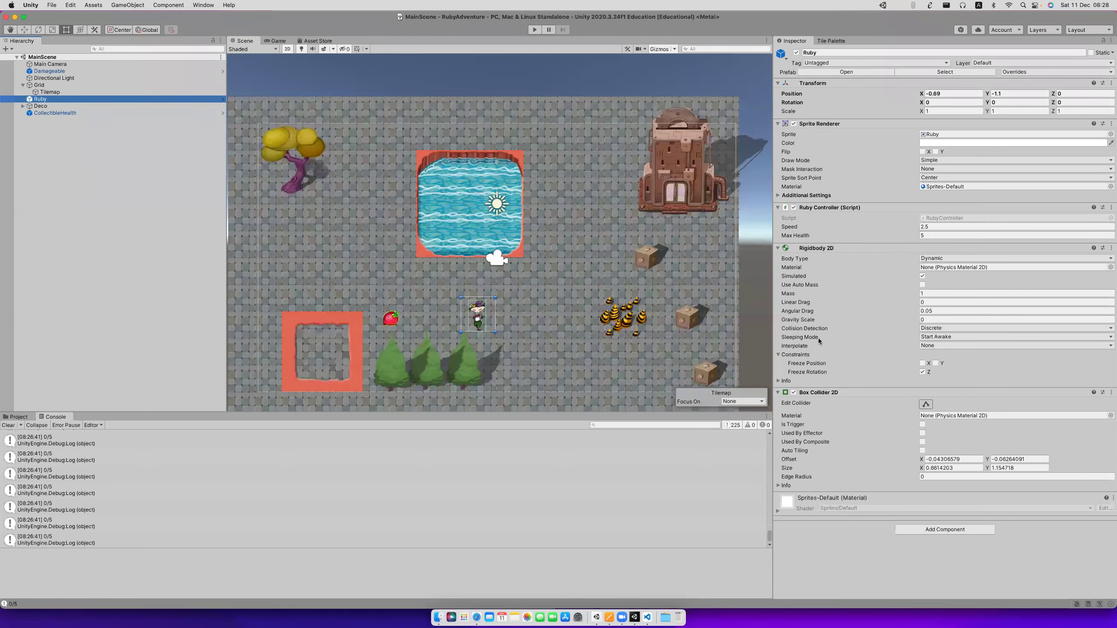
# Set Ruby's Rigidbody 2D Sleeping Mode to Never Sleep.
pyautogui.click(936, 337)
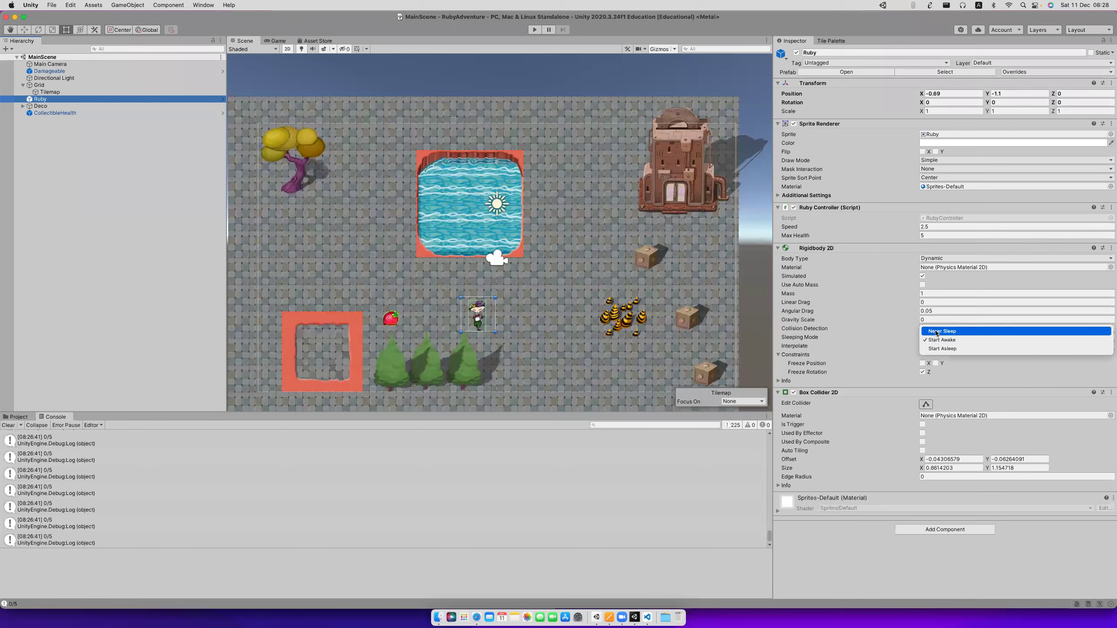
pyautogui.click(937, 339)
pyautogui.click(61, 100)
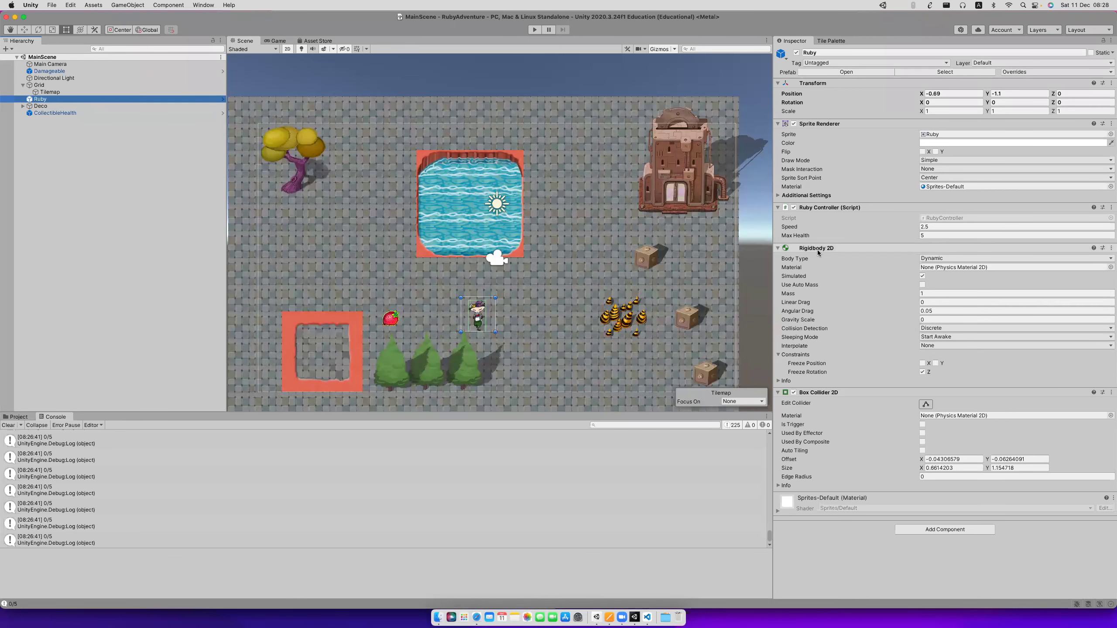
pyautogui.click(923, 337)
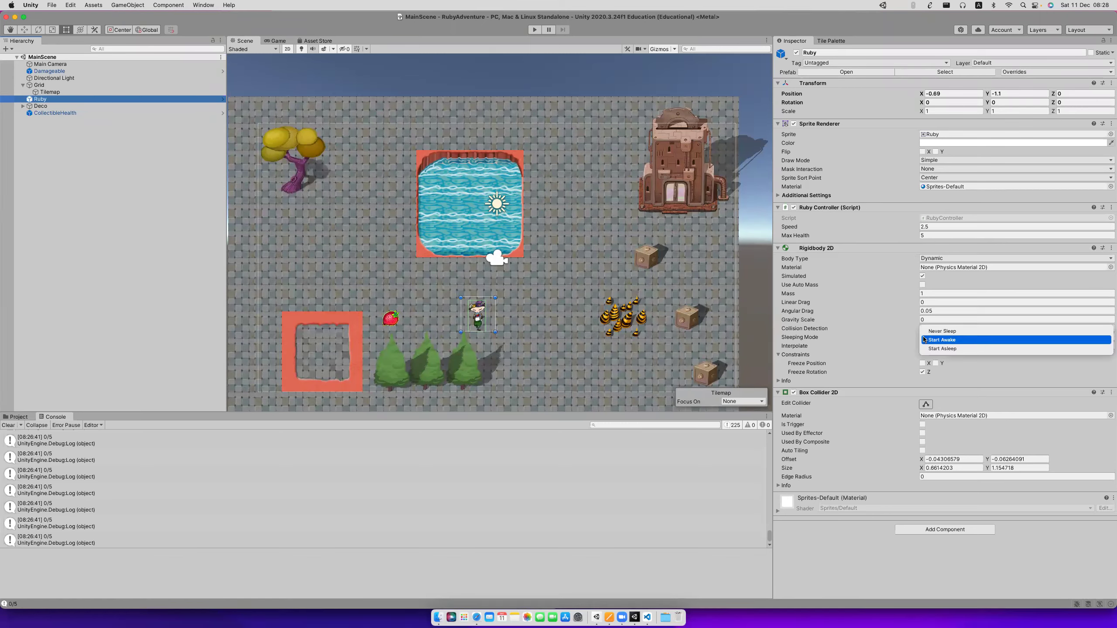
pyautogui.click(929, 328)
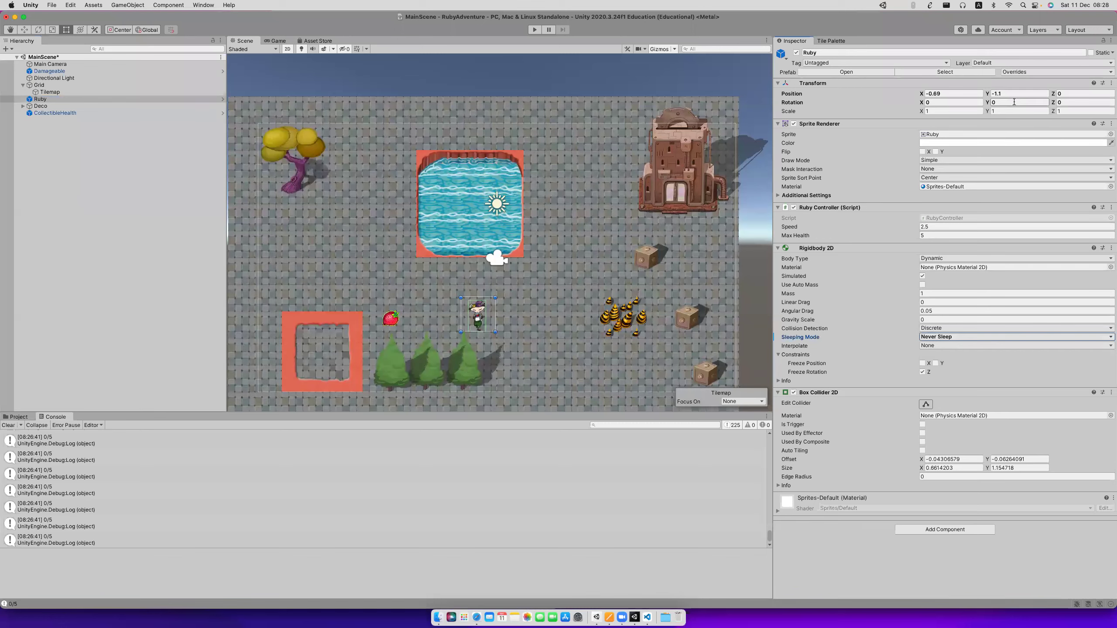
# Apply all overrides to the Ruby prefab and start Play mode.
pyautogui.click(1086, 72)
pyautogui.click(1090, 141)
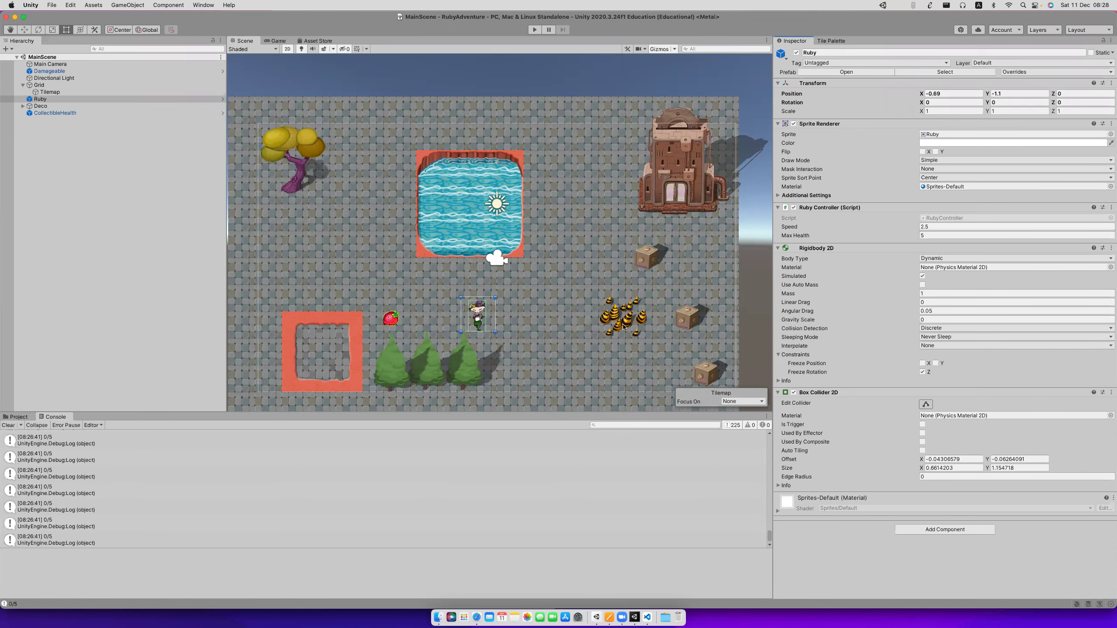
pyautogui.click(535, 30)
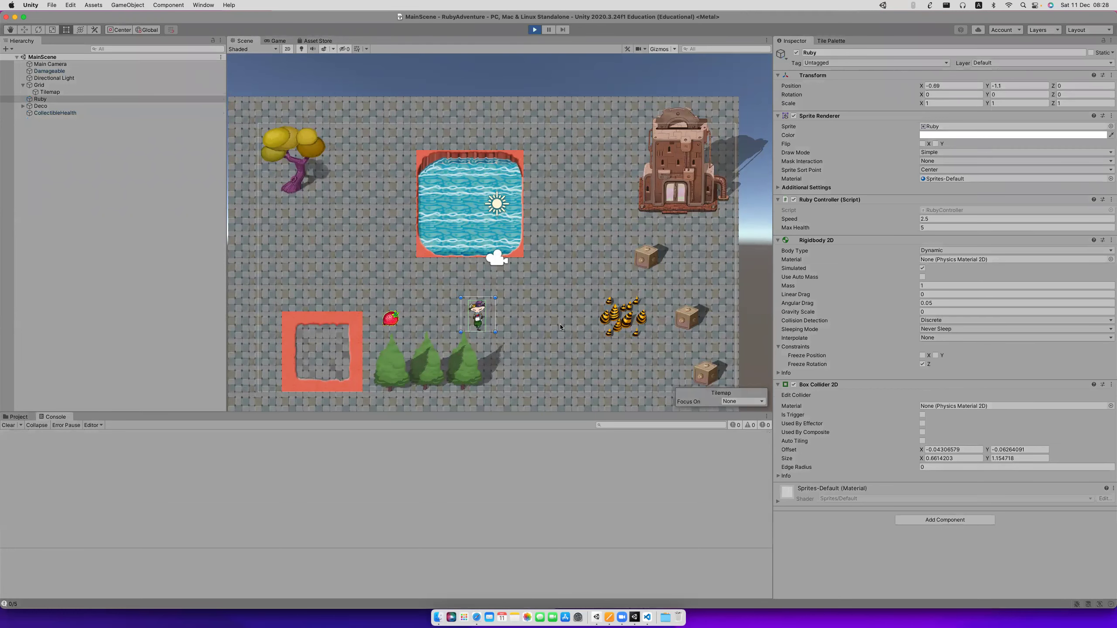
# Walk Ruby into the spikes and back, then check the earliest Console health log.
pyautogui.press('Right')
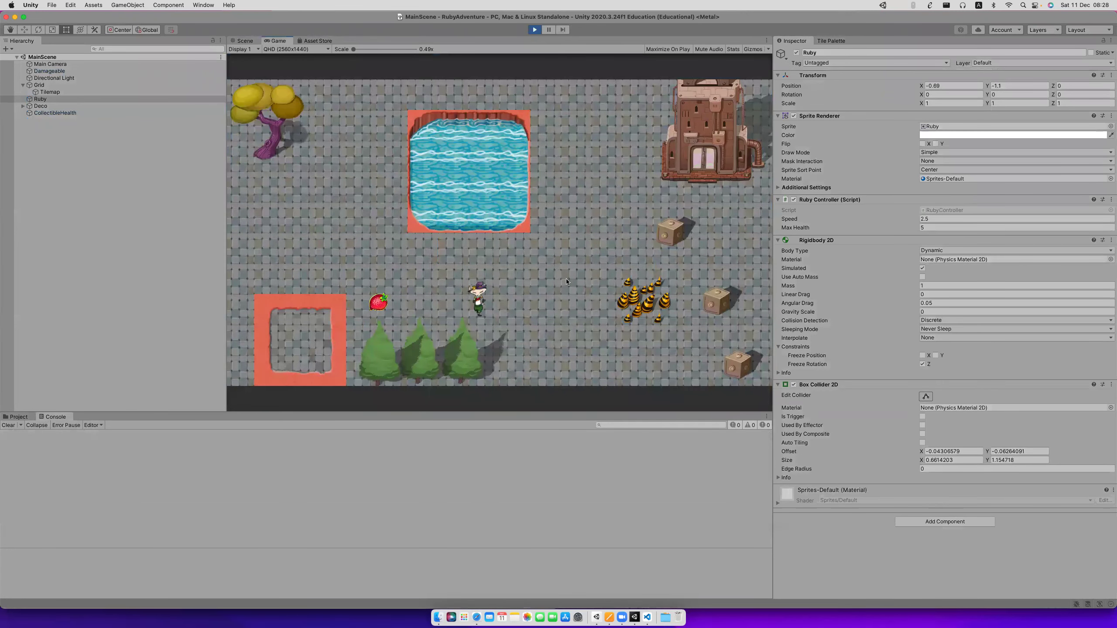
pyautogui.press('Right')
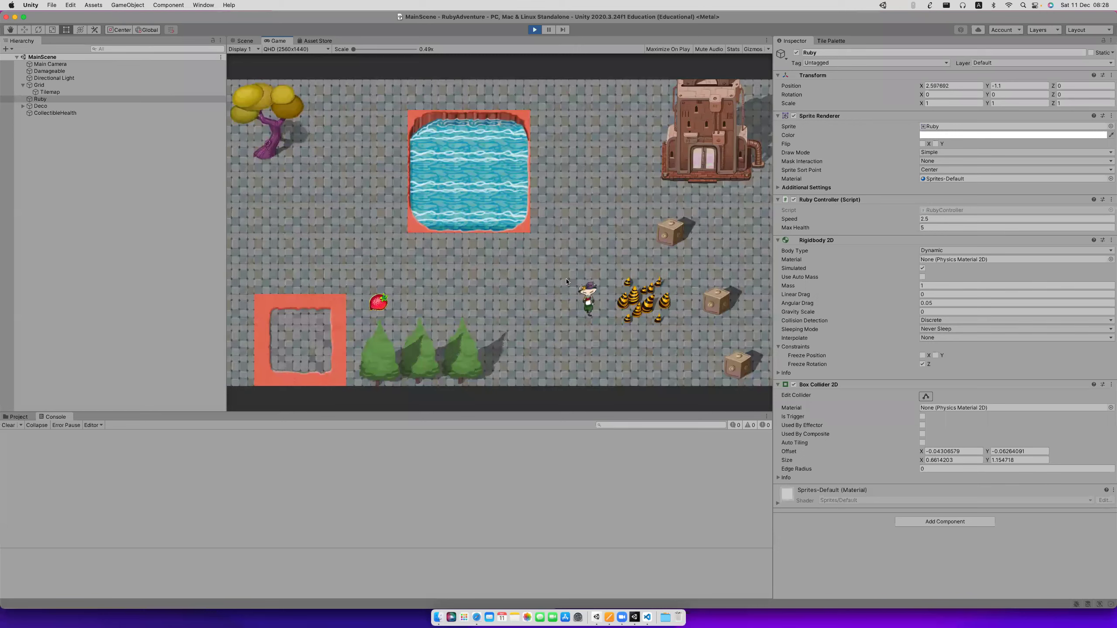
pyautogui.press('Left')
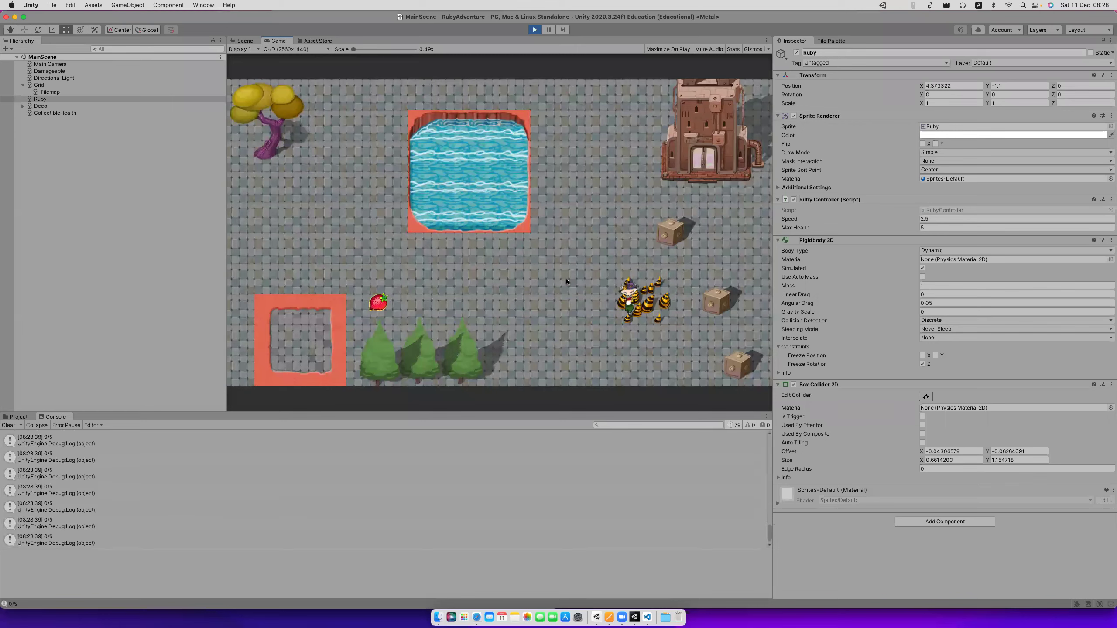
pyautogui.scroll(20, 506, 440)
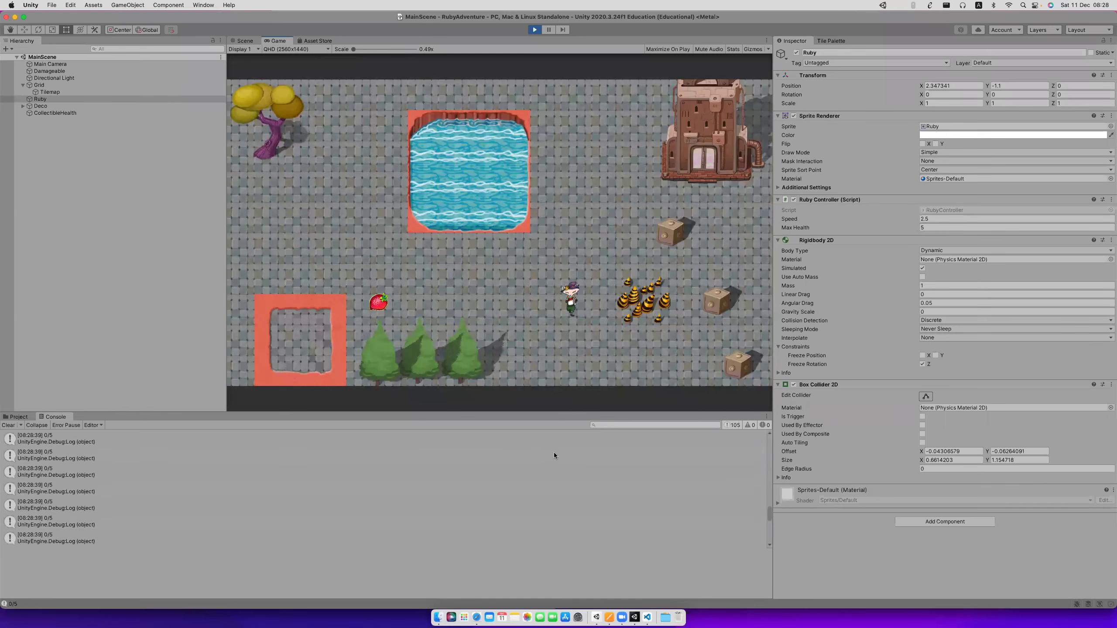
pyautogui.click(556, 453)
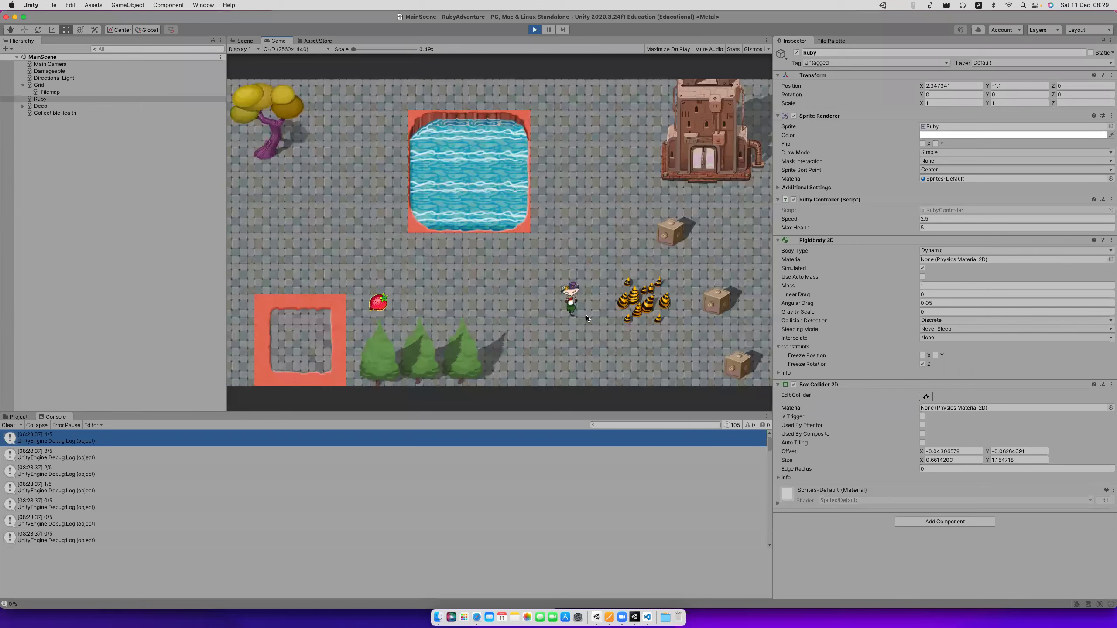
pyautogui.press('super+Tab')
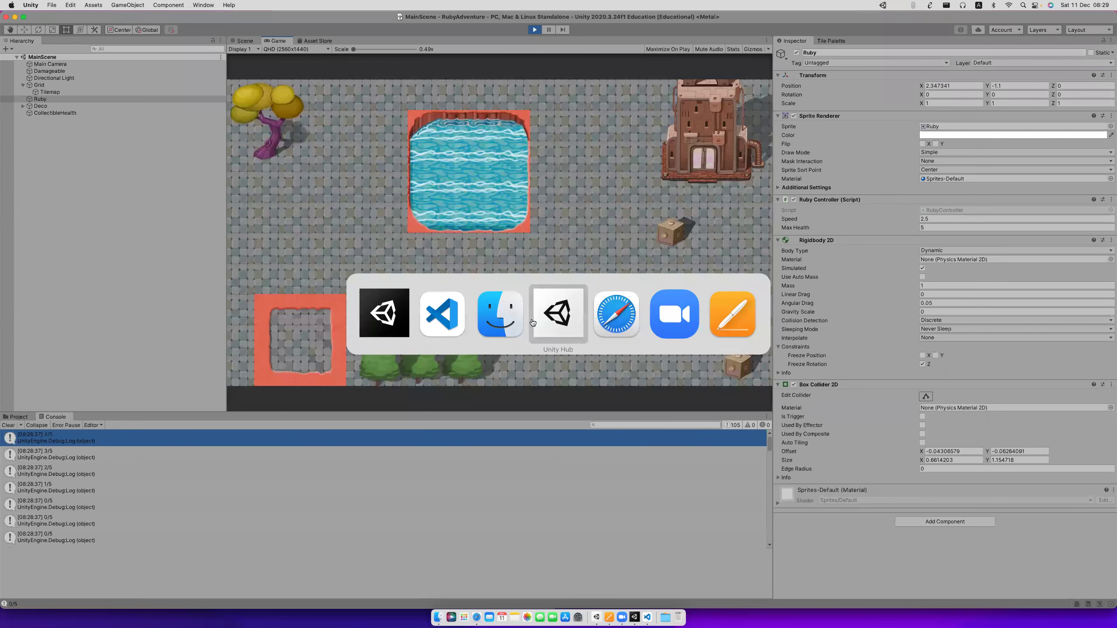
# In VS Code's RubyController.cs, add a '//Timer for damage' comment line after the health property.
pyautogui.press('super+Tab')
pyautogui.click(442, 315)
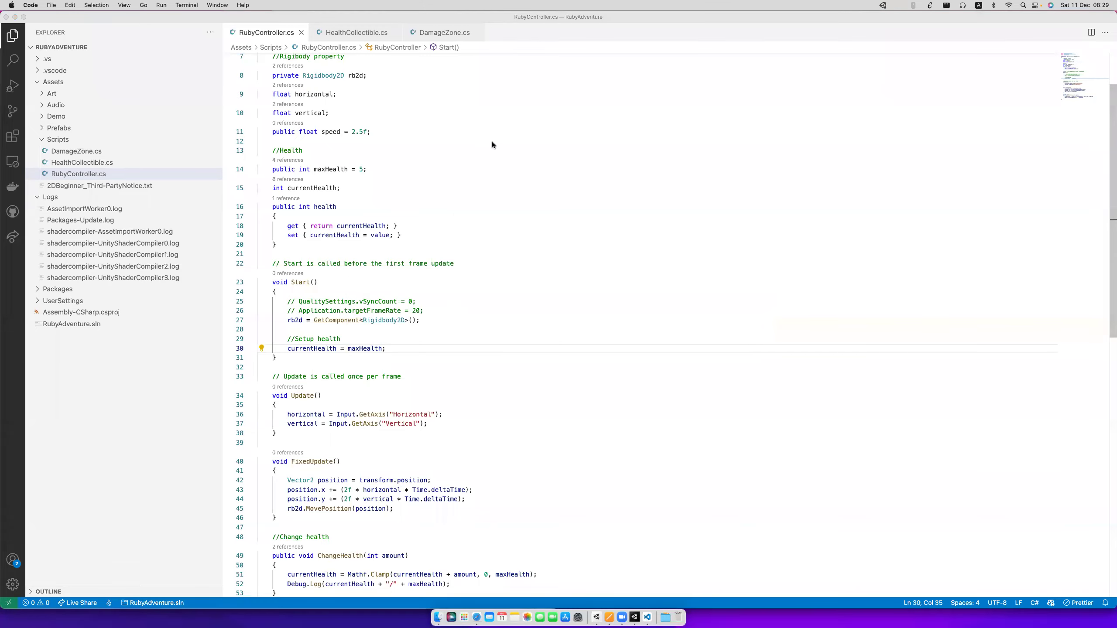
pyautogui.press('super+Tab')
pyautogui.press('super+Tab')
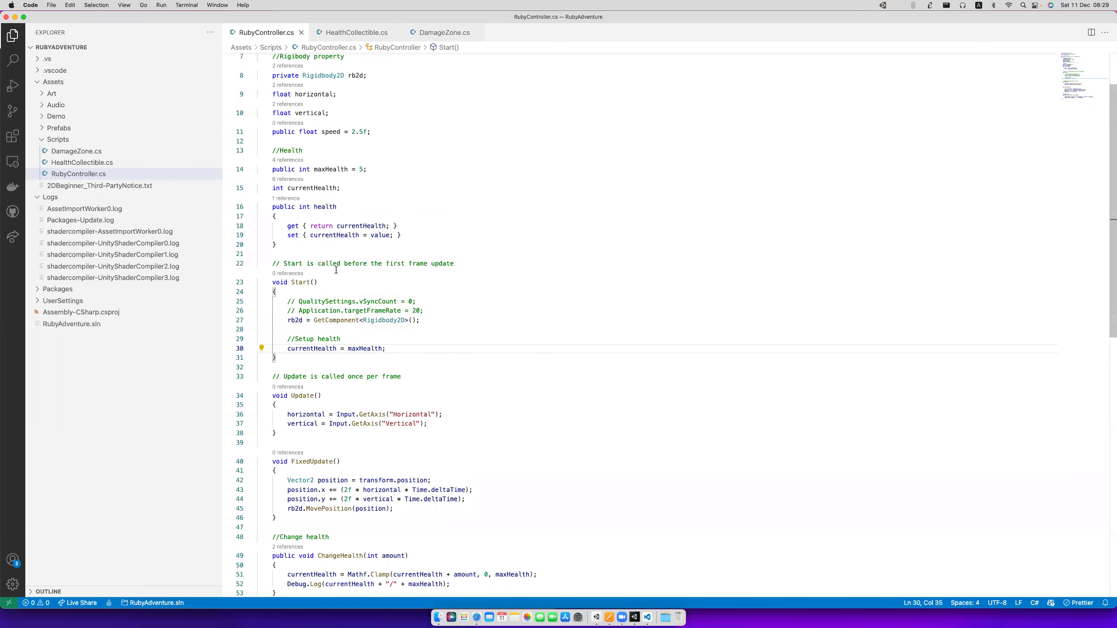
pyautogui.click(299, 255)
pyautogui.press('Return')
pyautogui.press('Return')
pyautogui.press('Up')
pyautogui.press('Return')
pyautogui.press('Up')
pyautogui.write('//Timer')
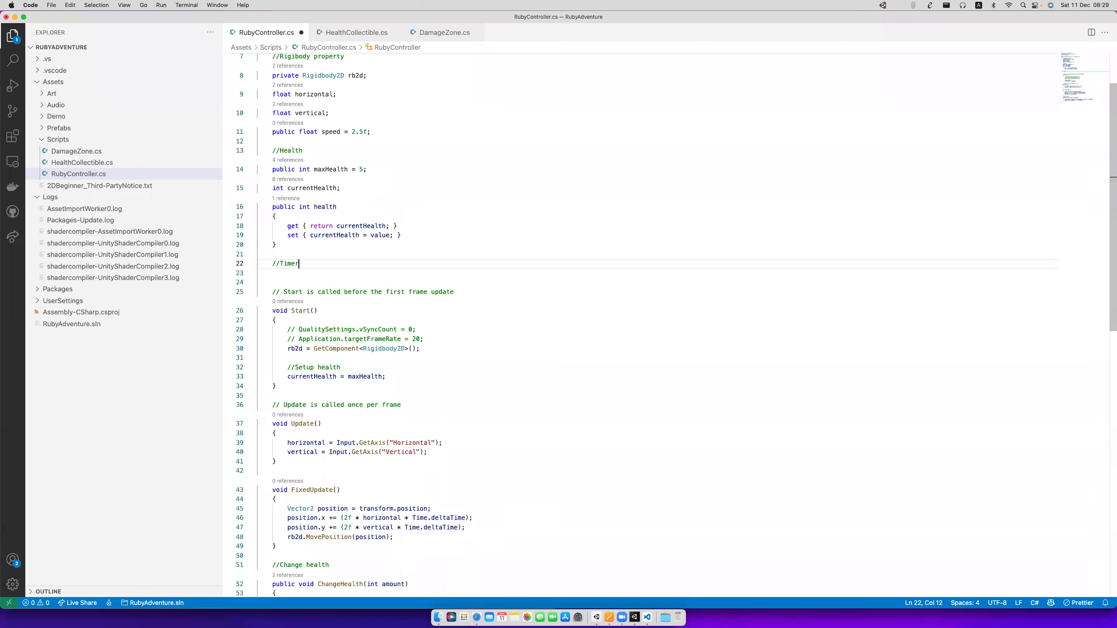
pyautogui.press('Return')
pyautogui.press('Up')
pyautogui.press('End')
pyautogui.write('d')
pyautogui.press('BackSpace')
pyautogui.write('for d')
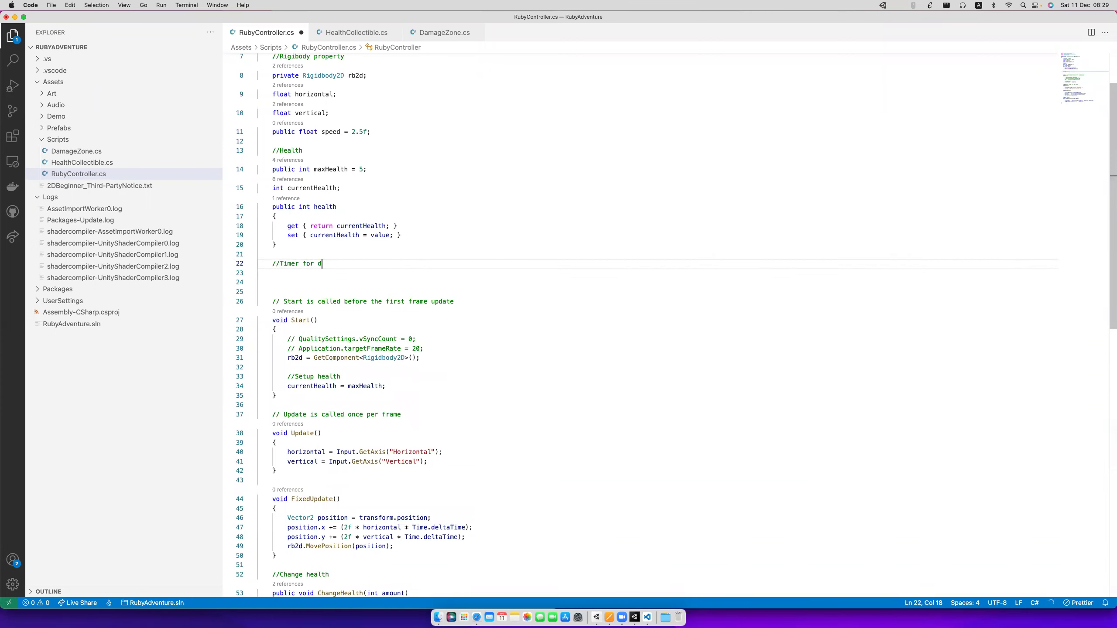
pyautogui.write('amage')
pyautogui.press('Return')
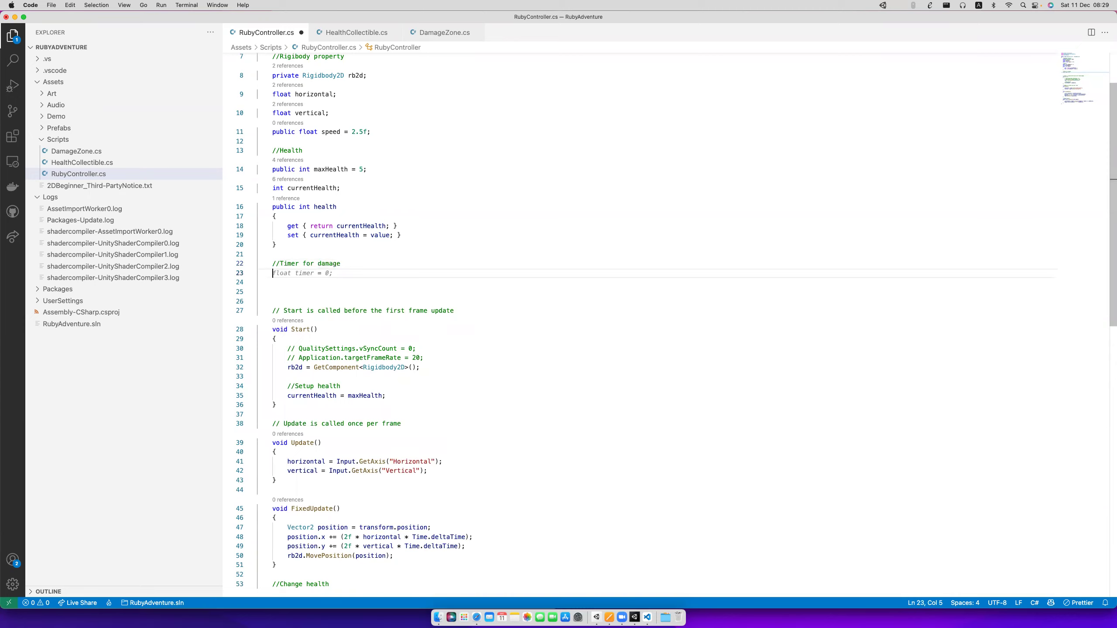
# Declare float timeInvincible = 2.0f; under the comment and save.
pyautogui.write('float')
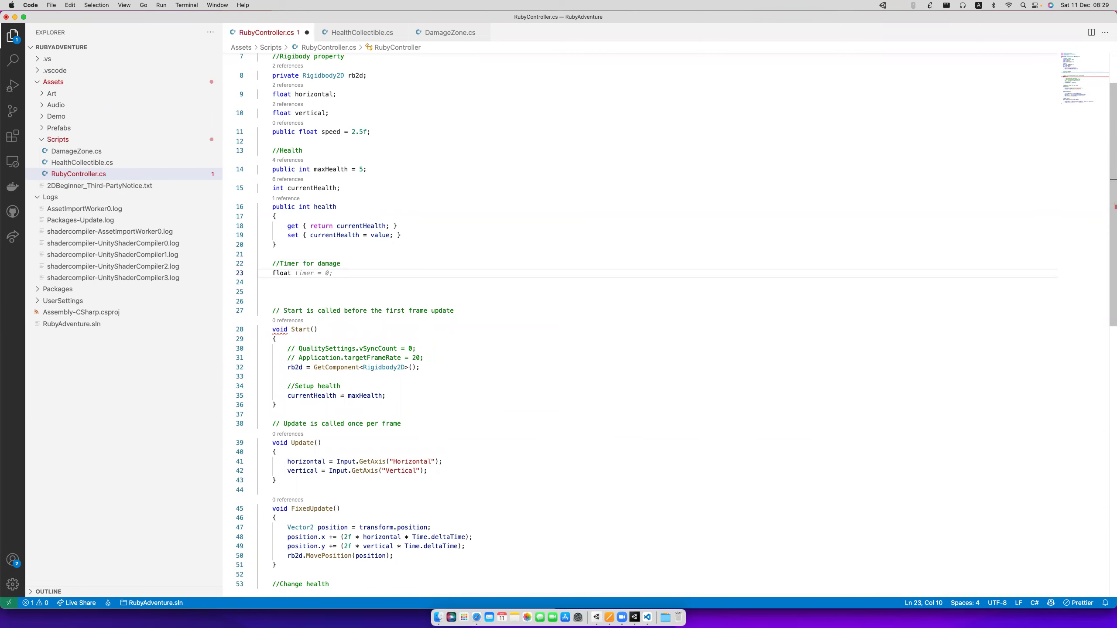
pyautogui.write('time')
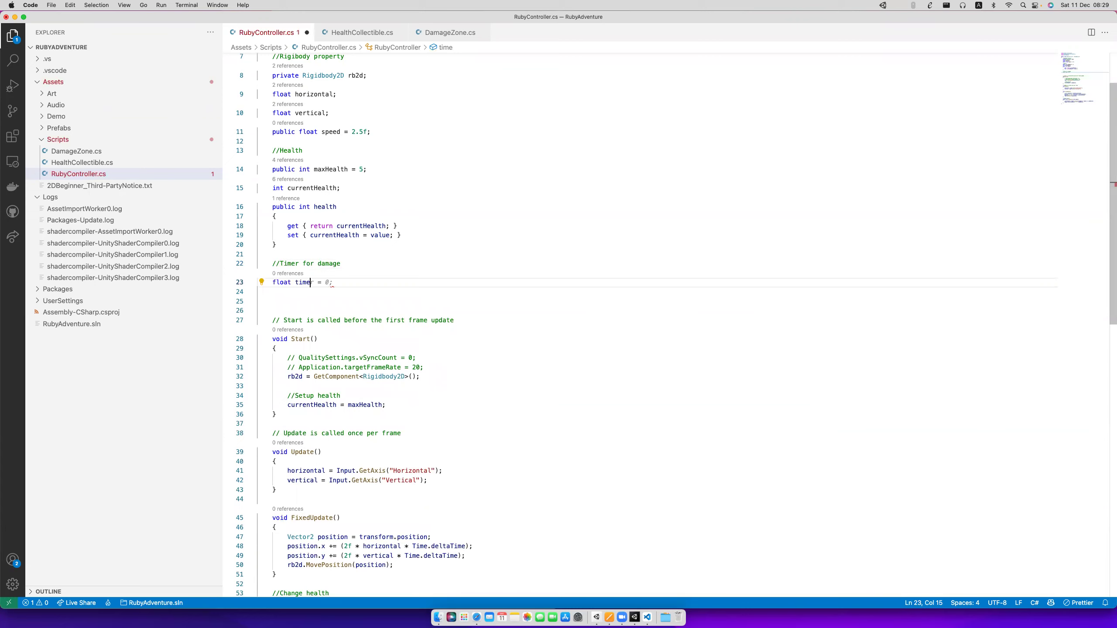
pyautogui.write('INvi')
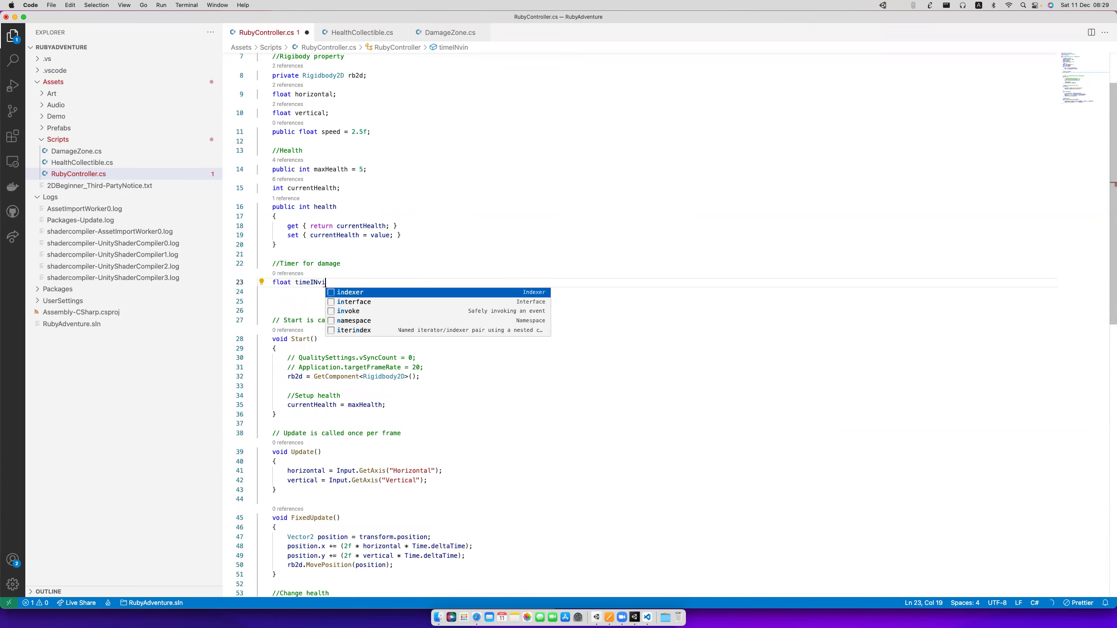
pyautogui.write('n')
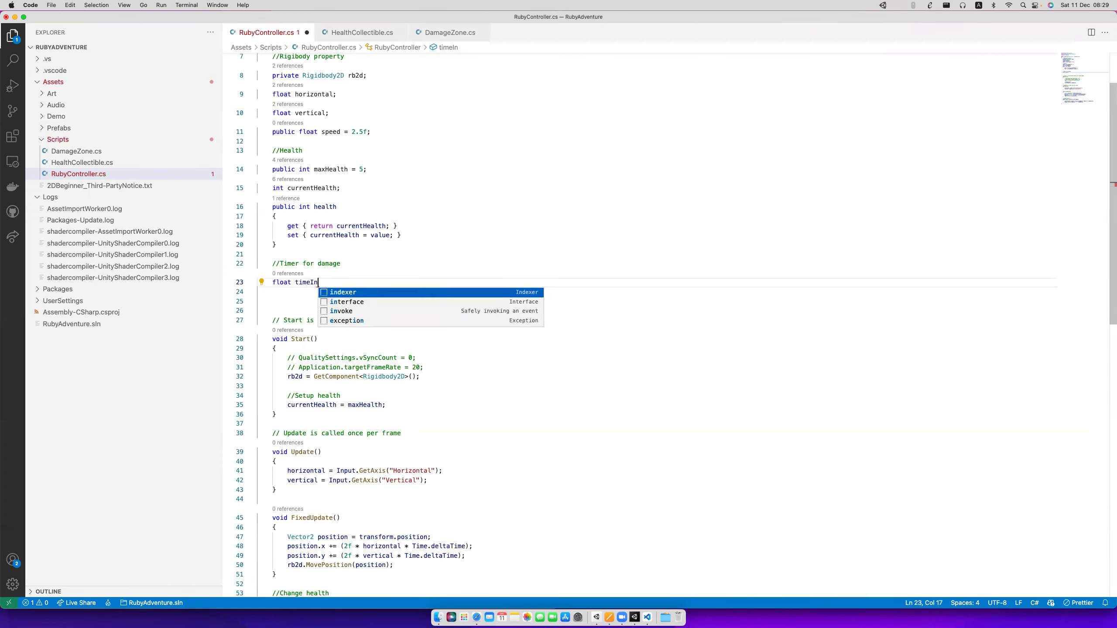
pyautogui.write('vincible = 2.0f;')
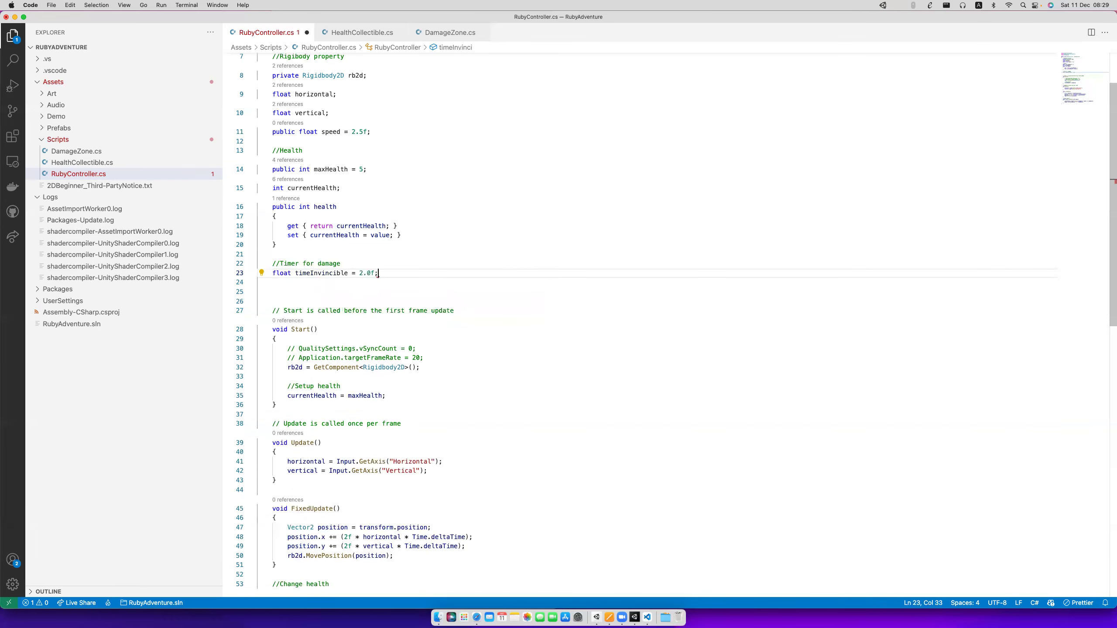
pyautogui.press('super+s')
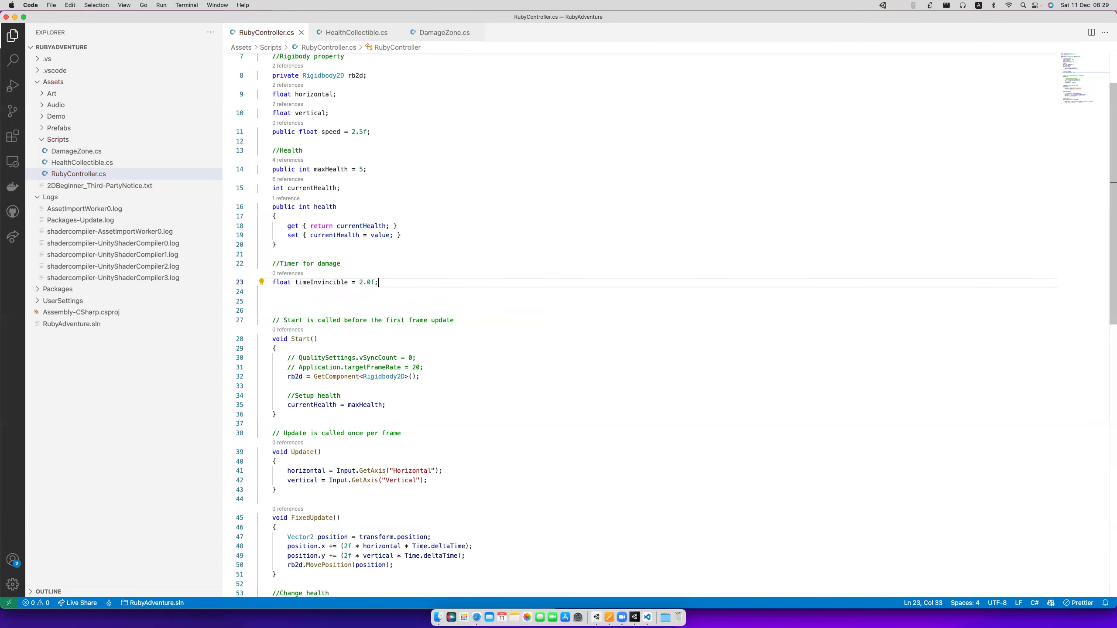
# Add the bool isInvincible and float invincibleTimer fields from suggestions and save the script.
pyautogui.press('Return')
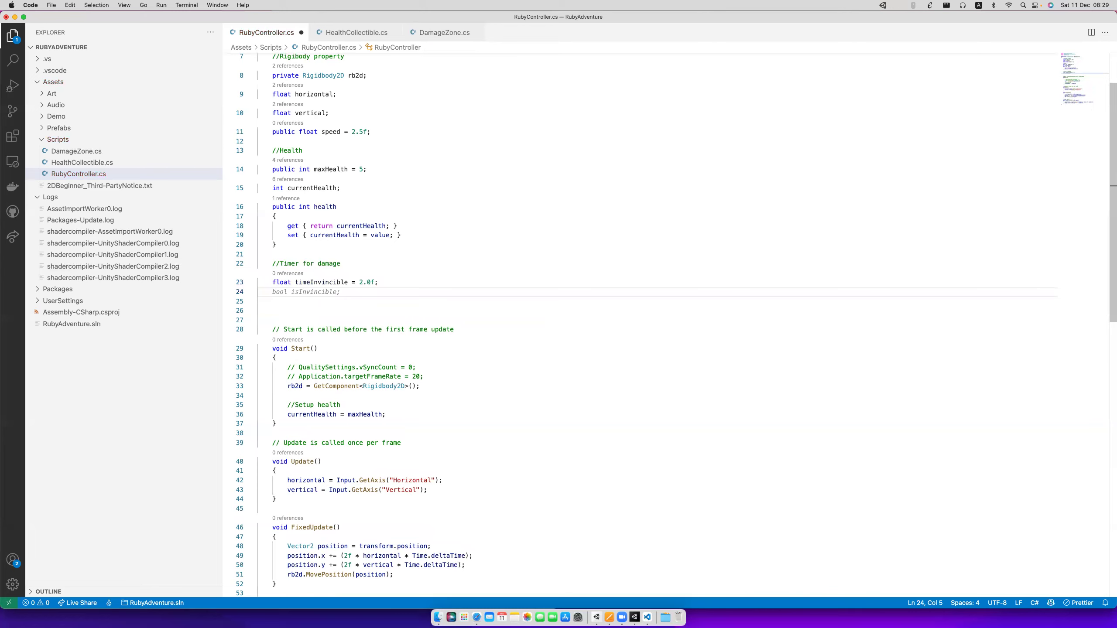
pyautogui.press('Tab')
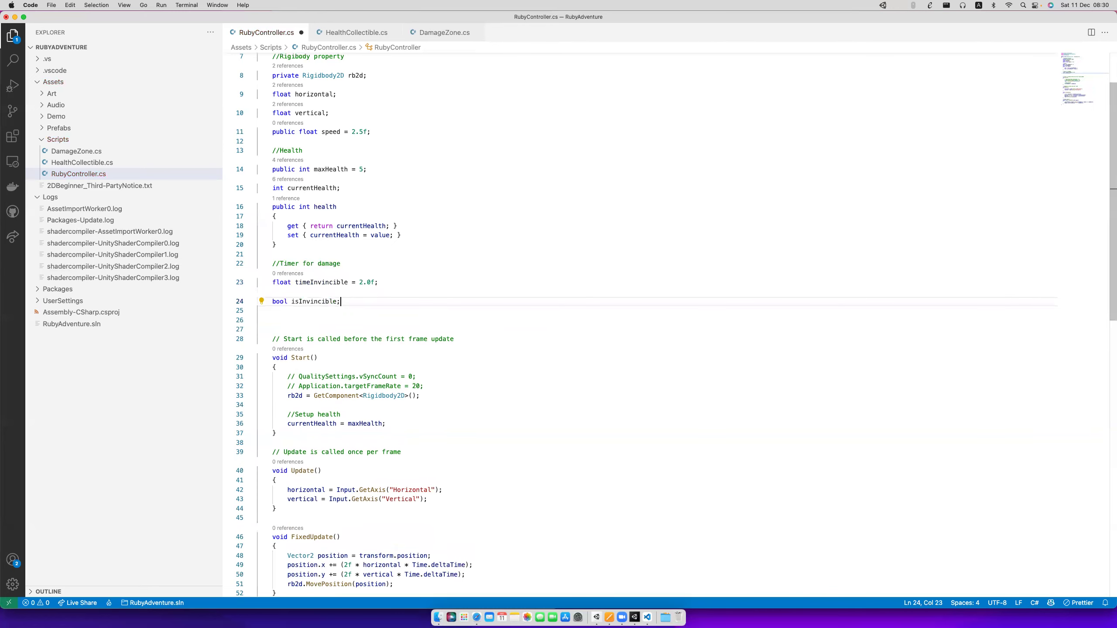
pyautogui.press('Return')
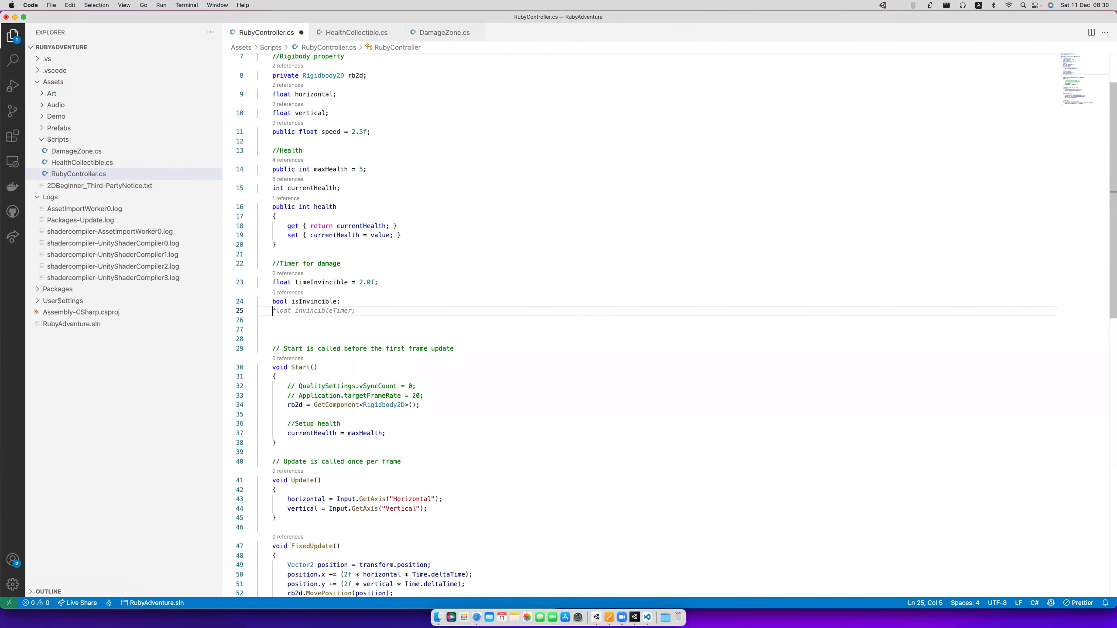
pyautogui.press('Tab')
pyautogui.press('super+s')
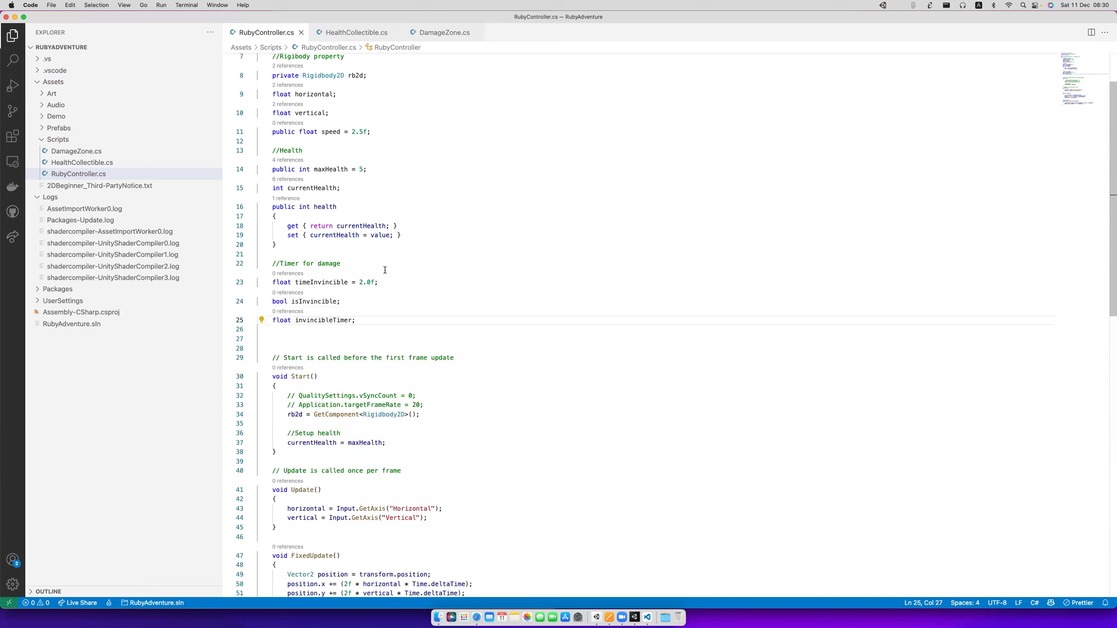
pyautogui.click(323, 279)
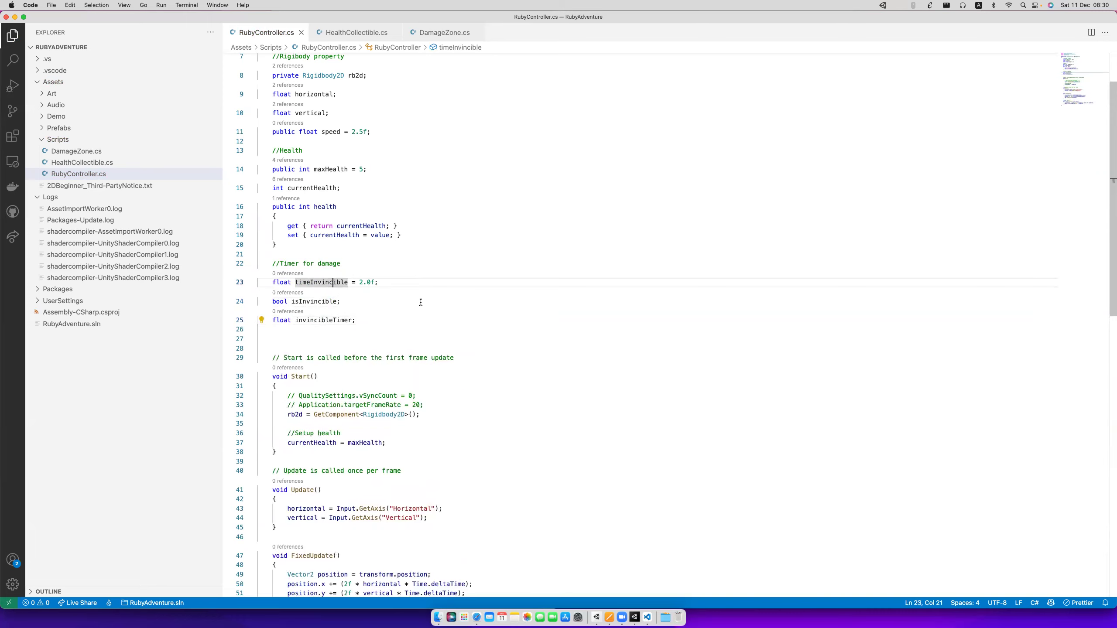
pyautogui.click(324, 320)
pyautogui.press('Up')
pyautogui.press('Up')
pyautogui.press('End')
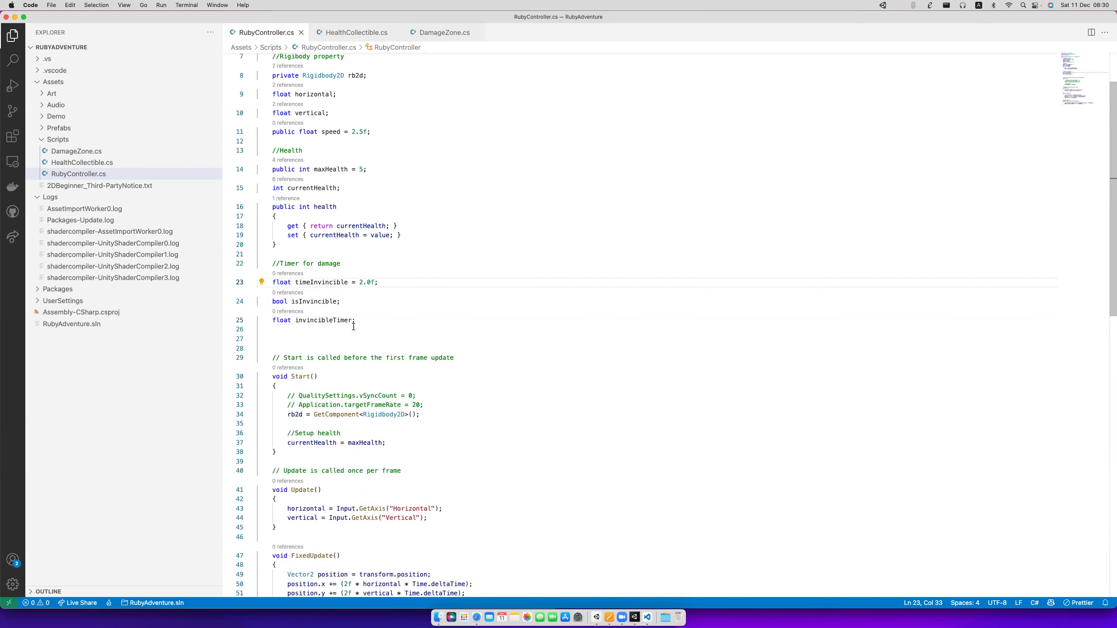
pyautogui.scroll(-10, 353, 326)
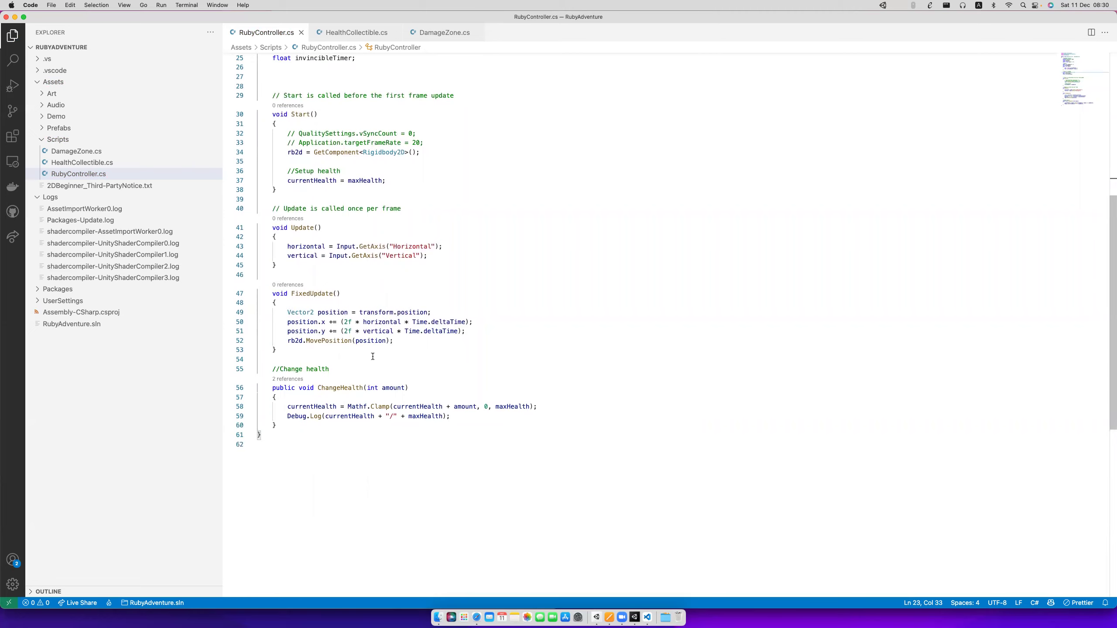
# Start an if(amount) condition on a new first line inside ChangeHealth.
pyautogui.click(334, 395)
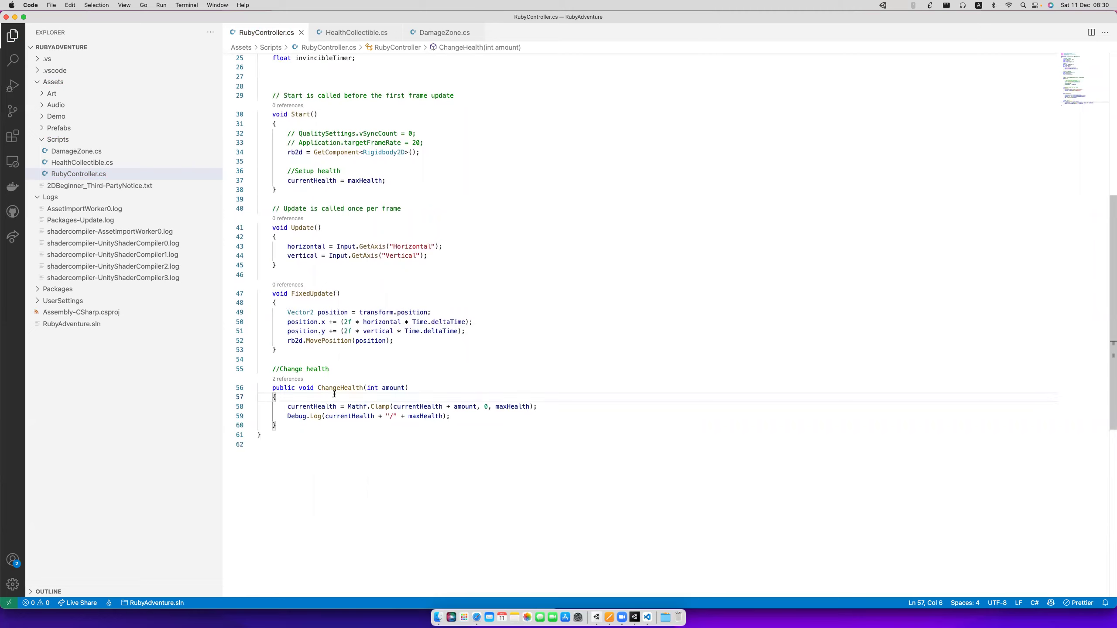
pyautogui.press('Down')
pyautogui.press('Down')
pyautogui.press('Up')
pyautogui.press('Up')
pyautogui.press('Return')
pyautogui.write('i')
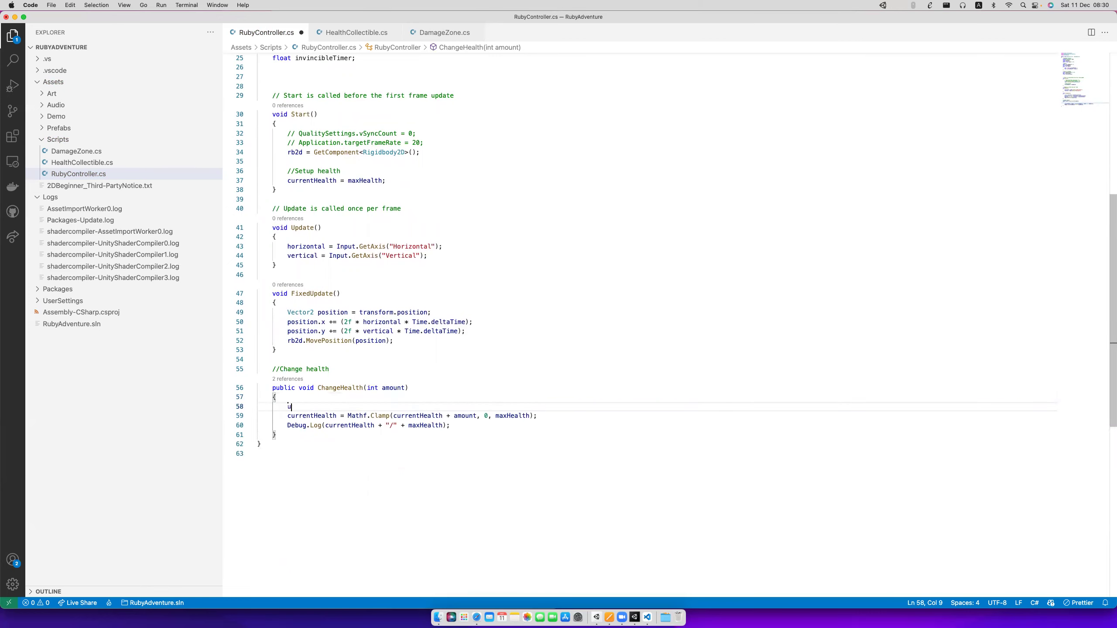
pyautogui.write('f()')
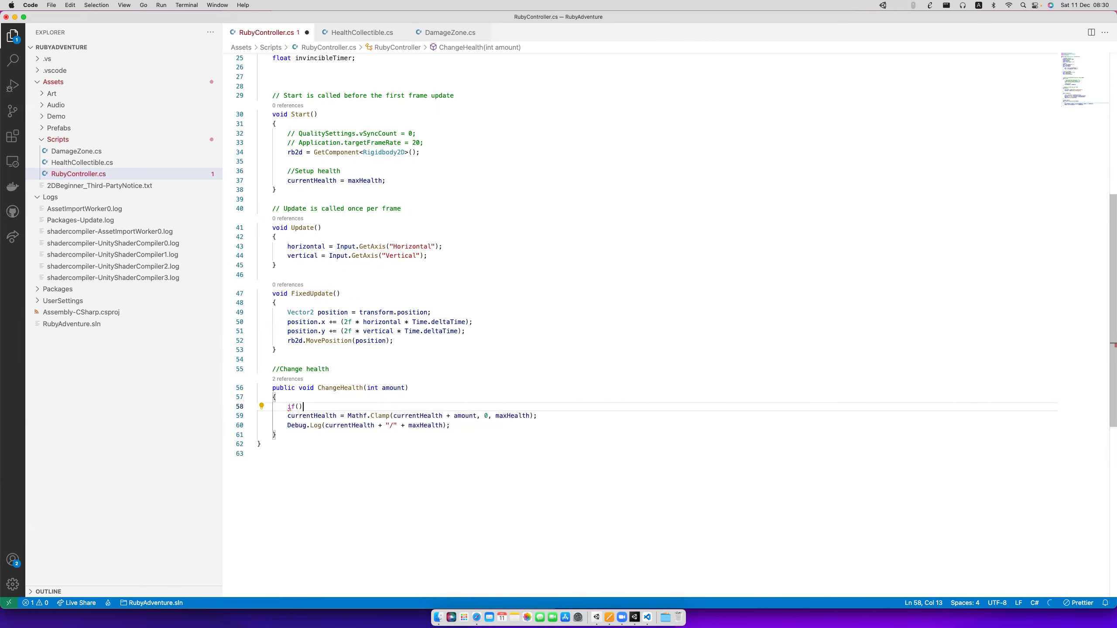
pyautogui.write('amount')
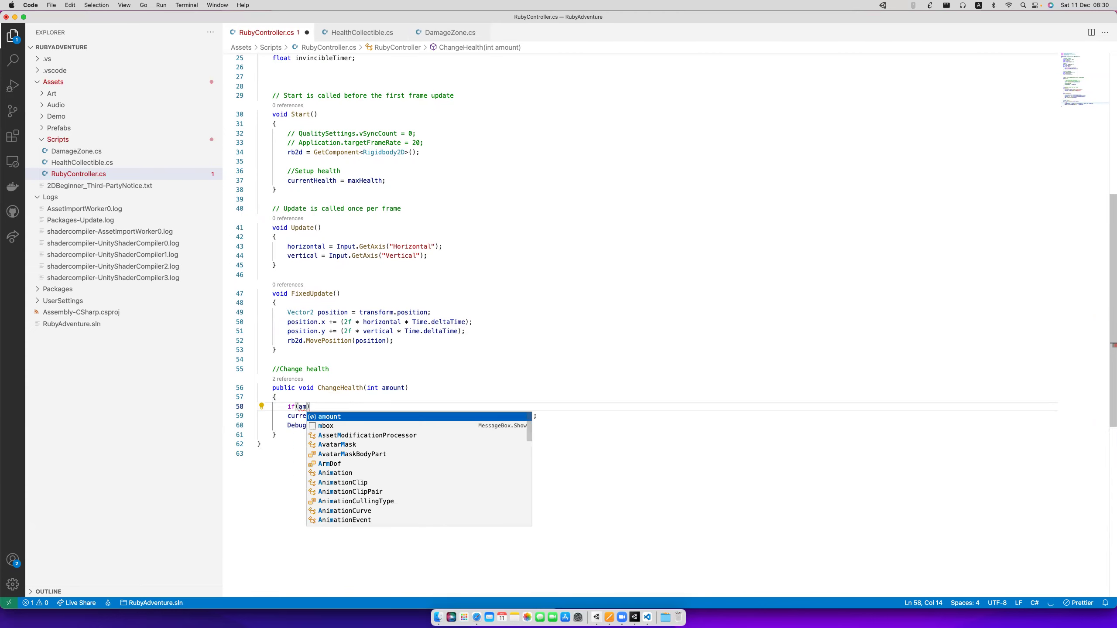
pyautogui.scroll(5, 334, 394)
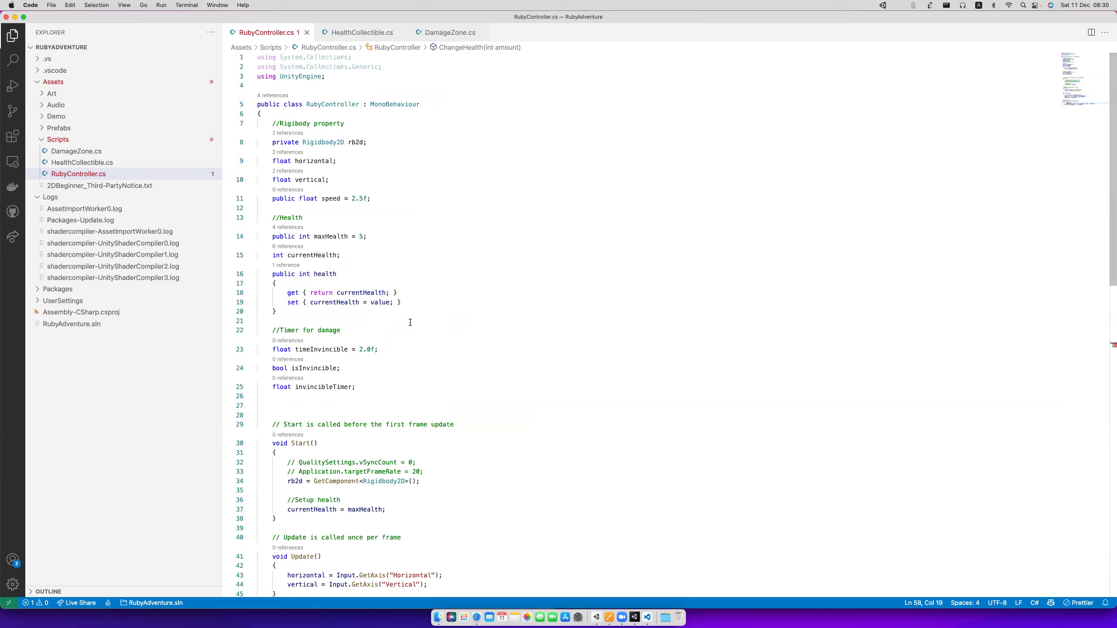
# Add an opening brace after 'if (amount < 0)' in ChangeHealth and start a new line inside.
pyautogui.scroll(-1, 410, 322)
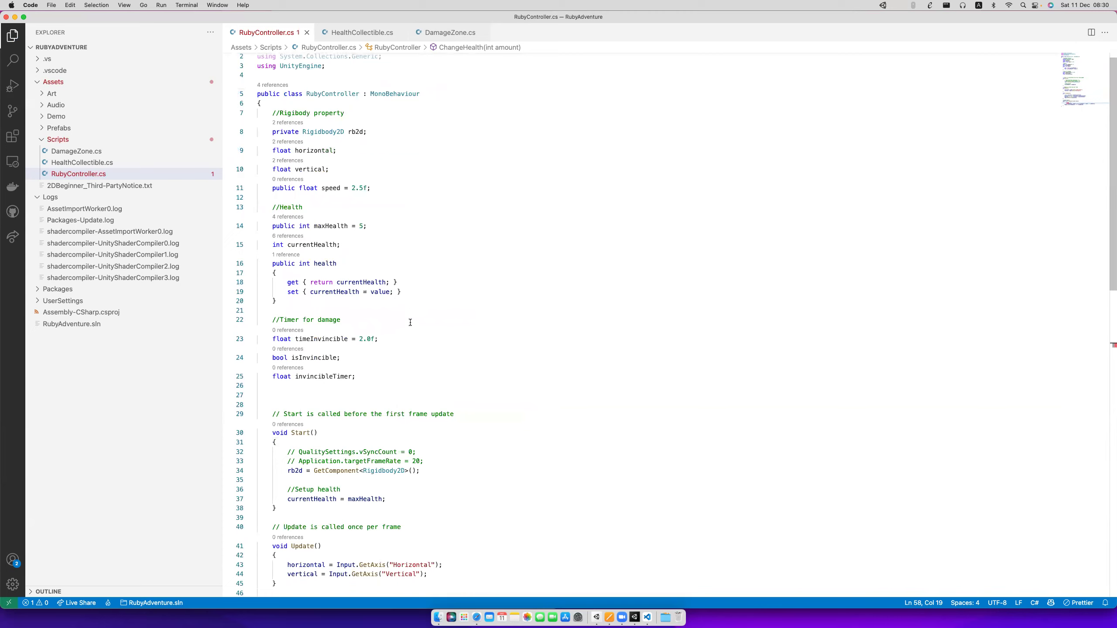
pyautogui.scroll(-10, 410, 322)
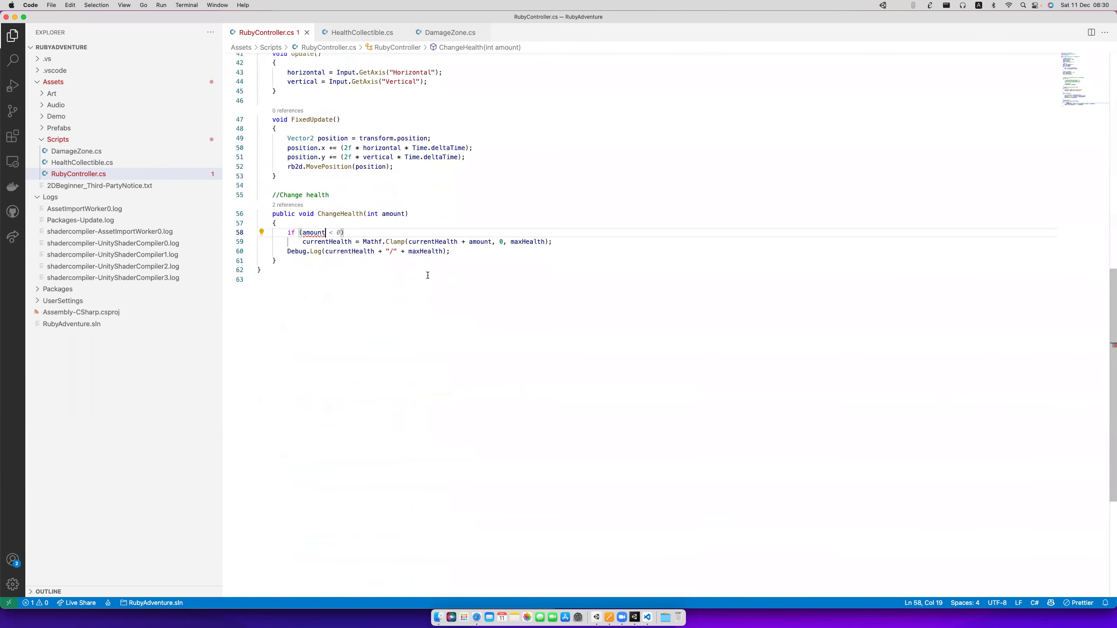
pyautogui.scroll(5, 391, 358)
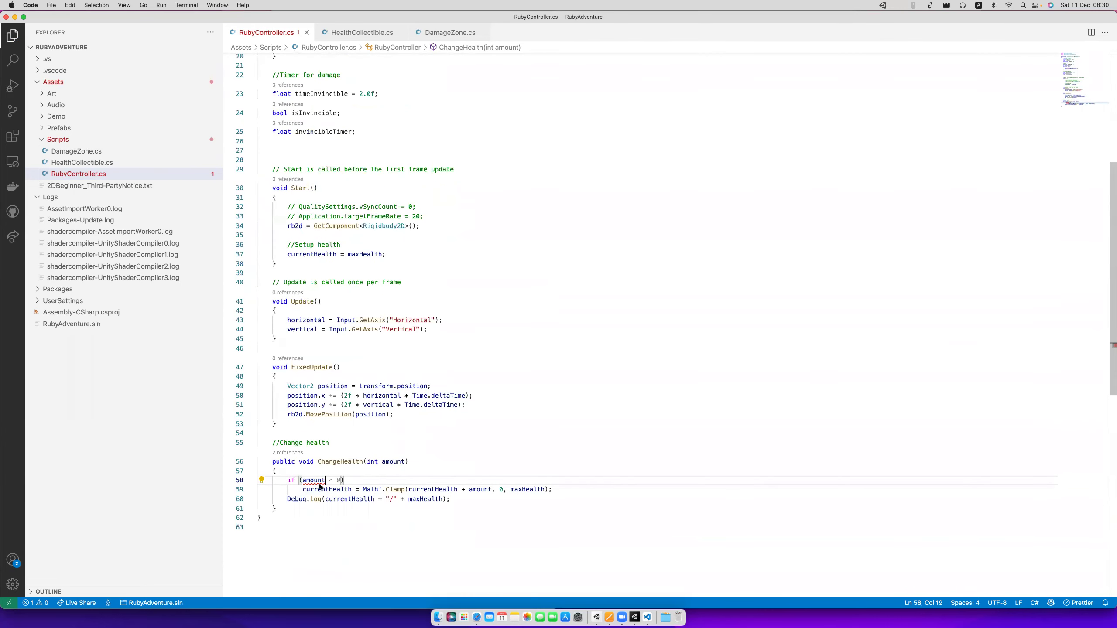
pyautogui.doubleClick(319, 480)
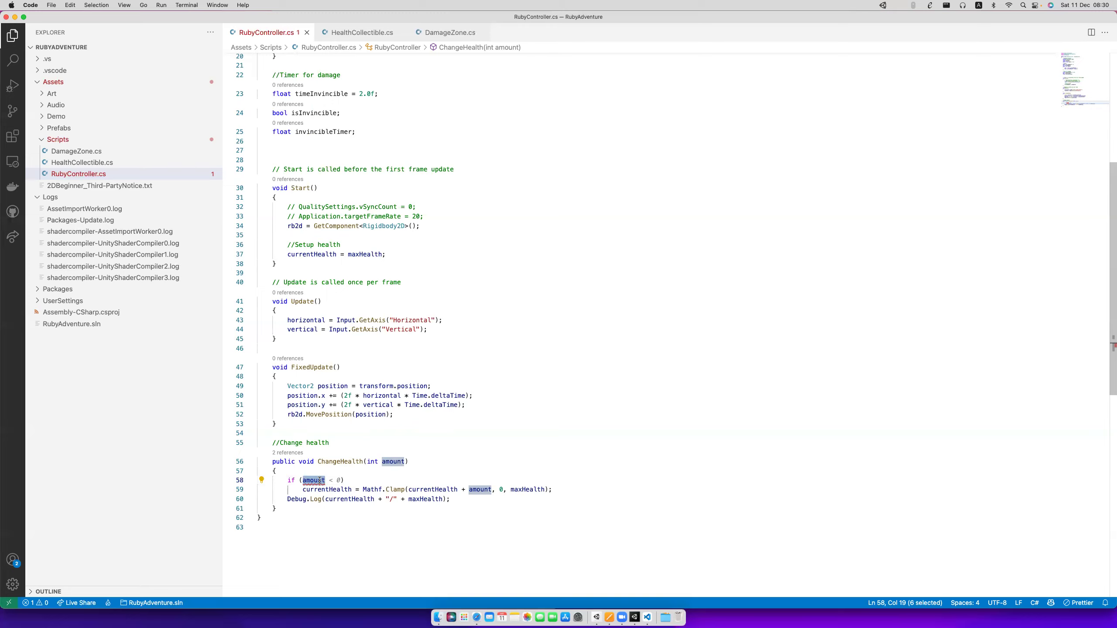
pyautogui.click(343, 481)
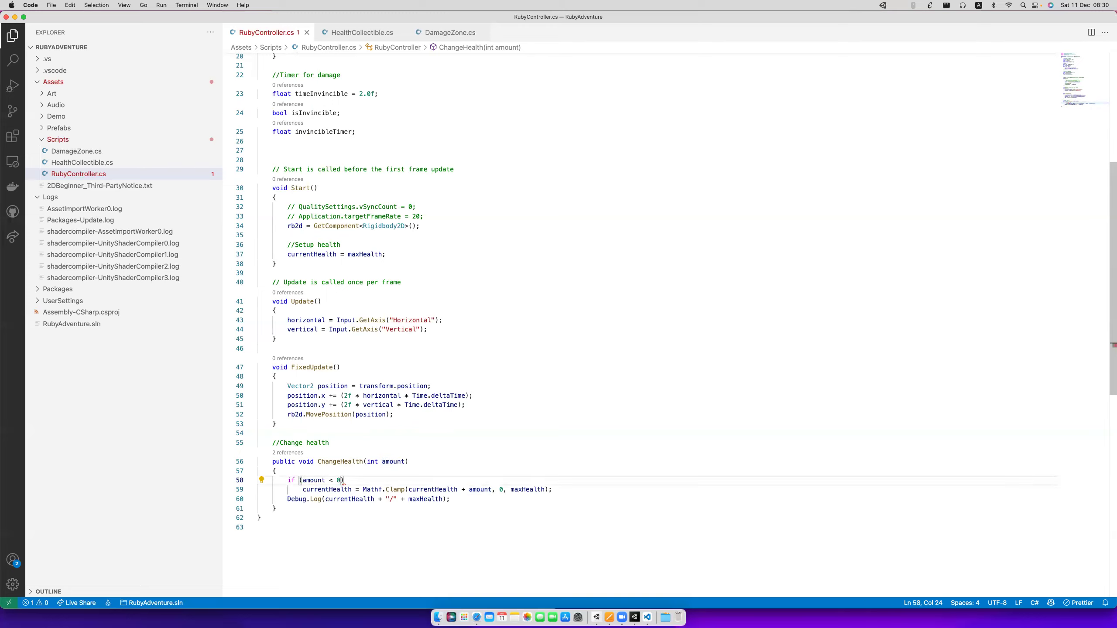
pyautogui.scroll(-3, 378, 453)
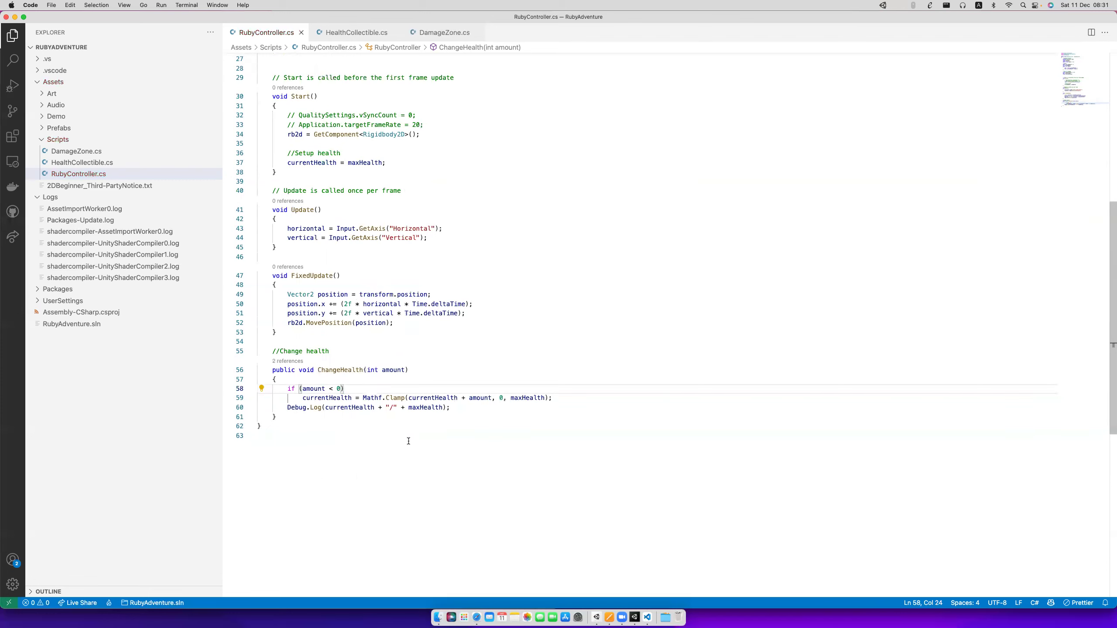
pyautogui.write('{')
pyautogui.press('Return')
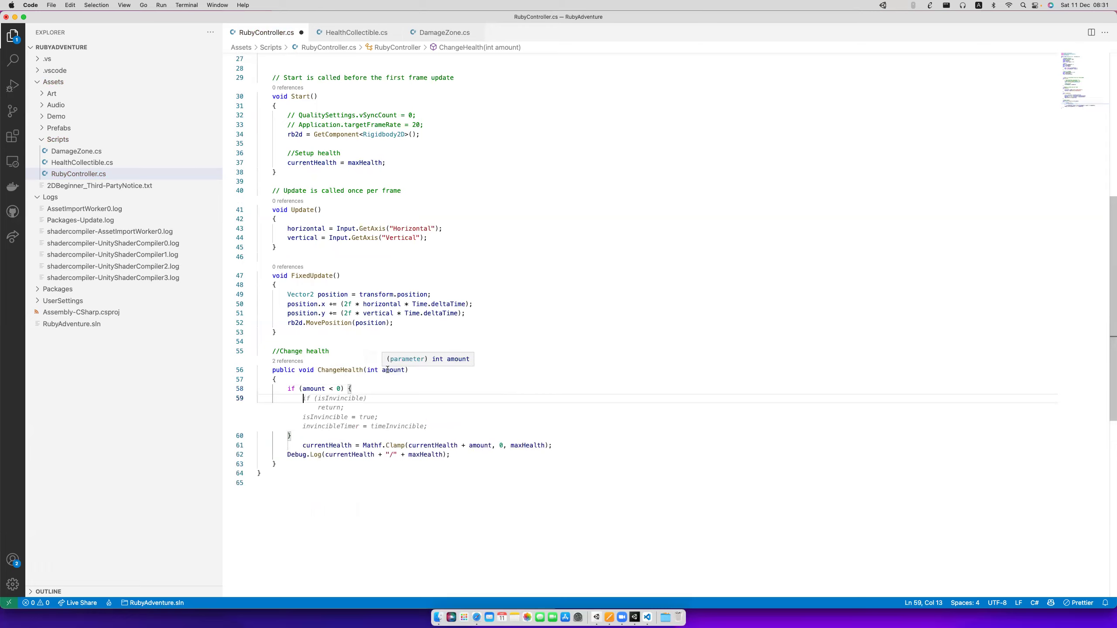
# Accept the suggested block that returns if invincible, else sets isInvincible and invincibleTimer.
pyautogui.press('Tab')
pyautogui.click(352, 408)
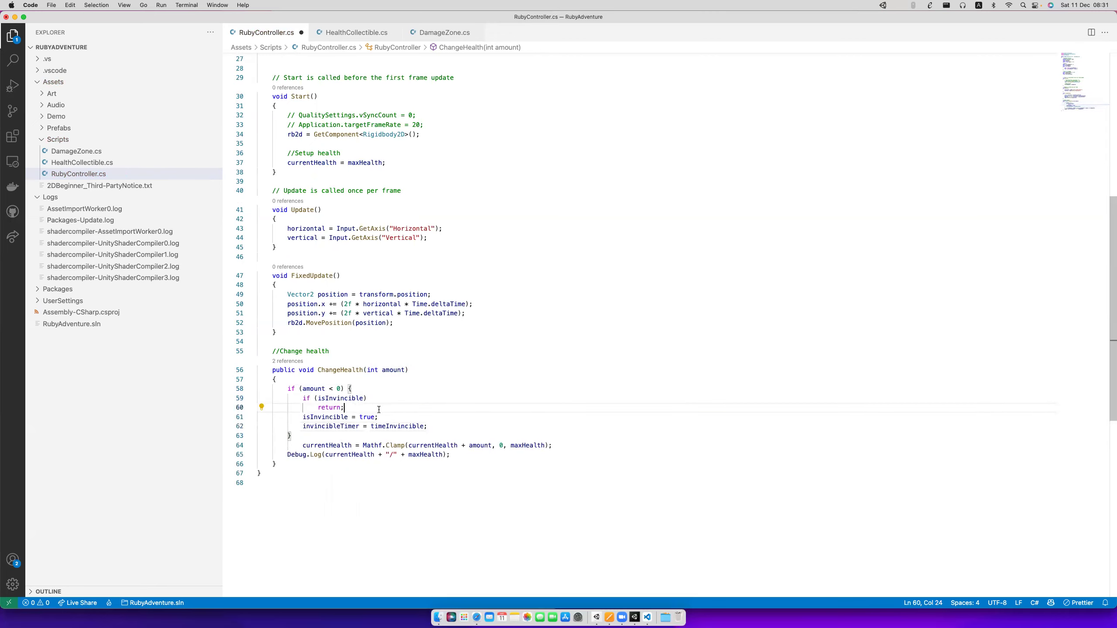
pyautogui.click(350, 417)
pyautogui.click(352, 408)
pyautogui.click(382, 415)
pyautogui.click(312, 418)
pyautogui.moveTo(302, 417); pyautogui.dragTo(378, 417)
pyautogui.click(322, 427)
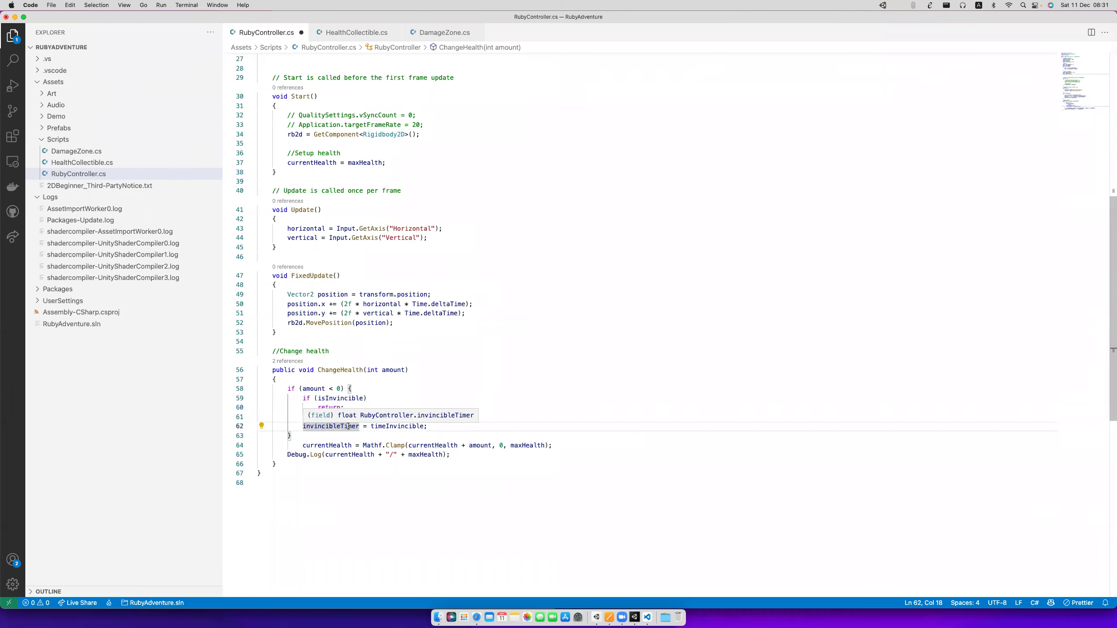
pyautogui.click(412, 426)
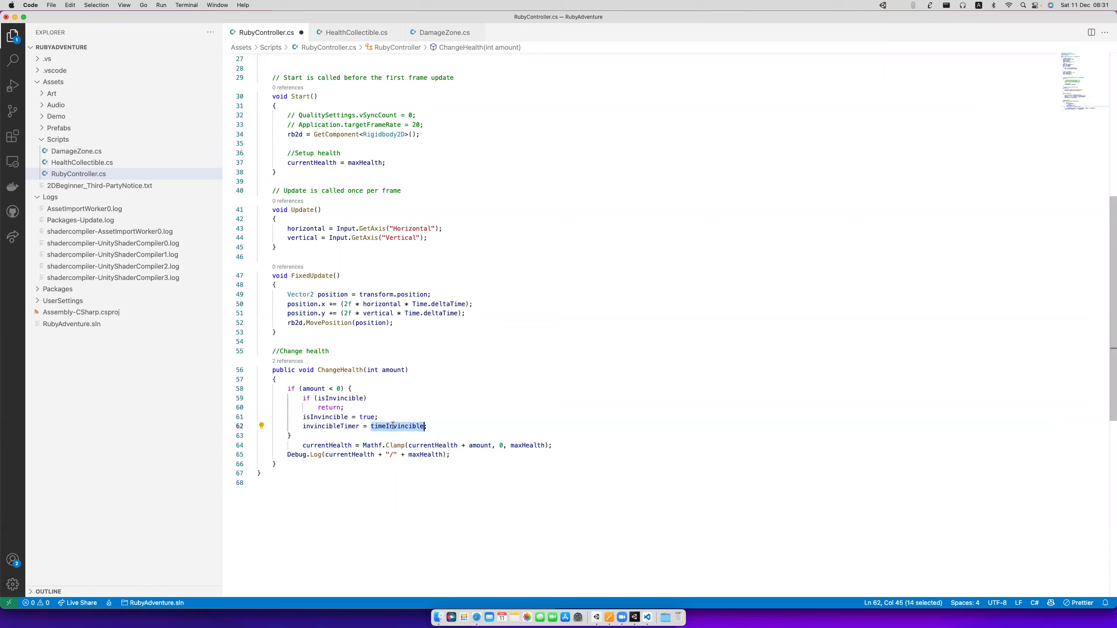
pyautogui.click(371, 426)
pyautogui.click(411, 427)
# Make the timeInvincible field declaration public.
pyautogui.scroll(10, 335, 211)
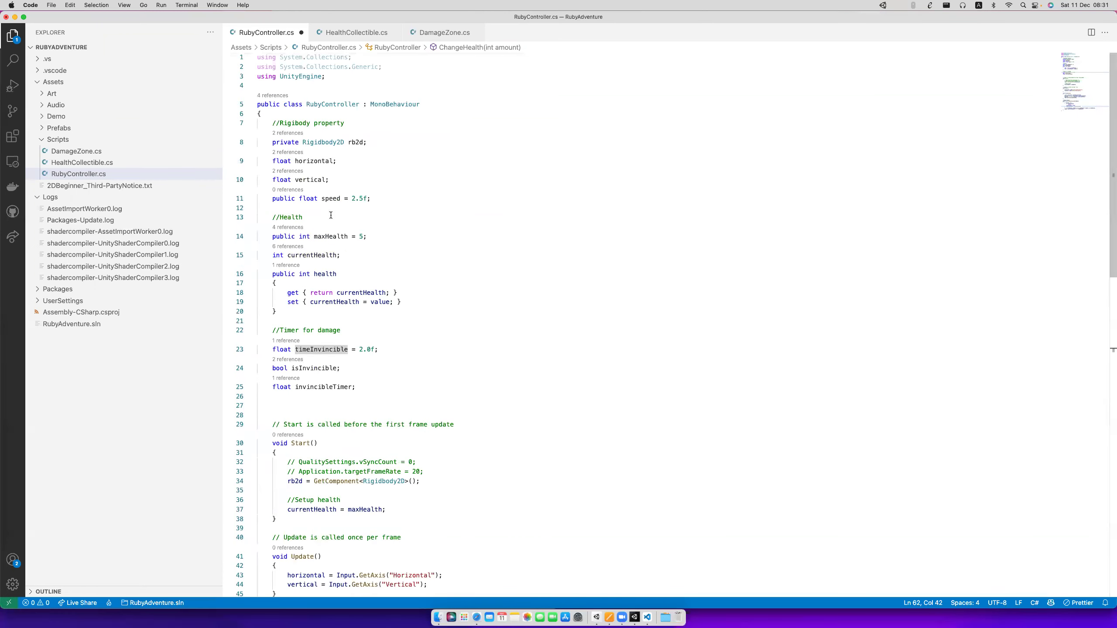
pyautogui.click(303, 350)
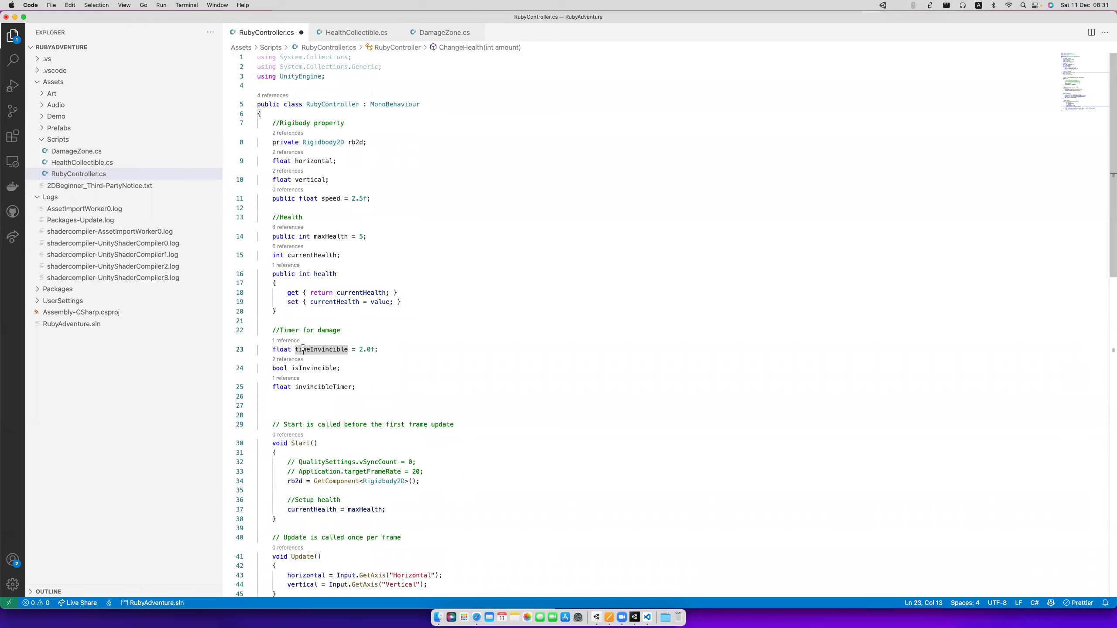
pyautogui.click(272, 349)
pyautogui.write('public')
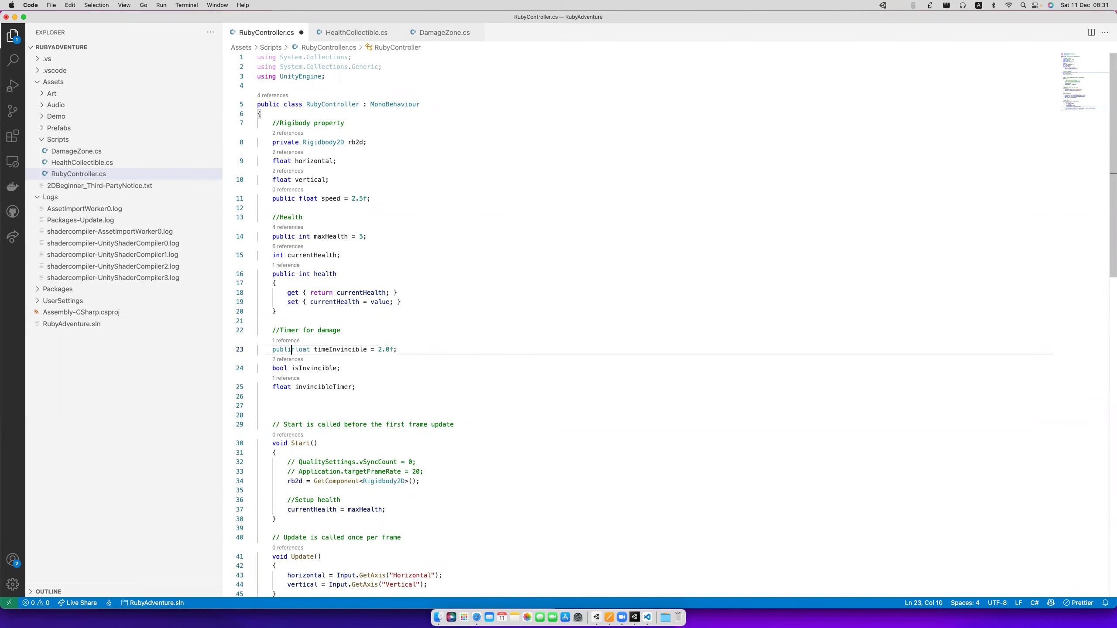
pyautogui.scroll(-12, 343, 329)
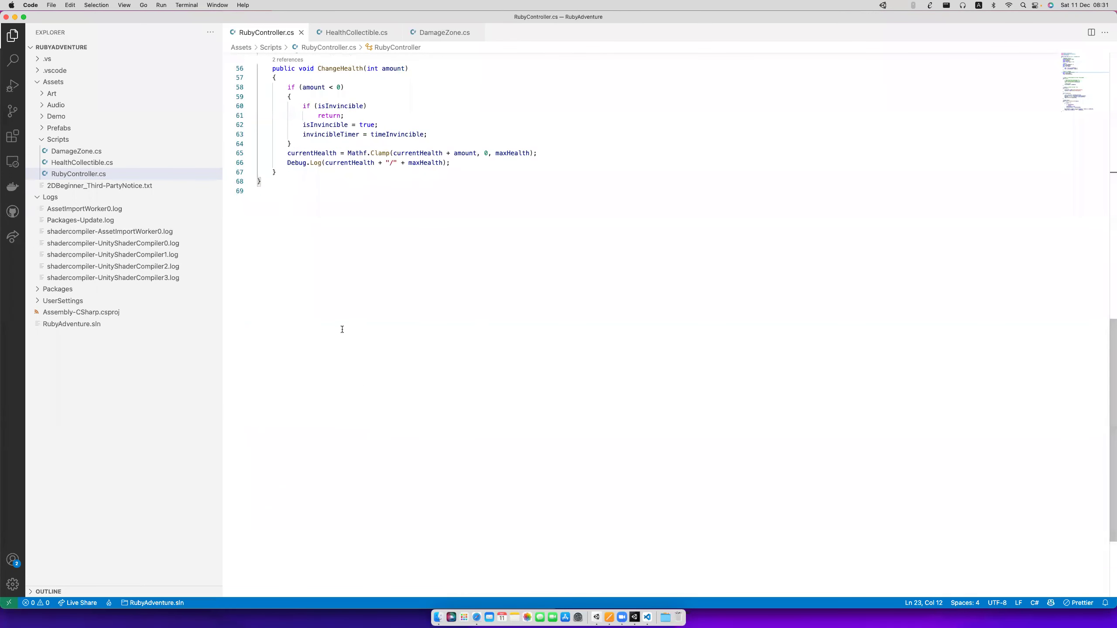
pyautogui.scroll(5, 343, 330)
pyautogui.click(361, 385)
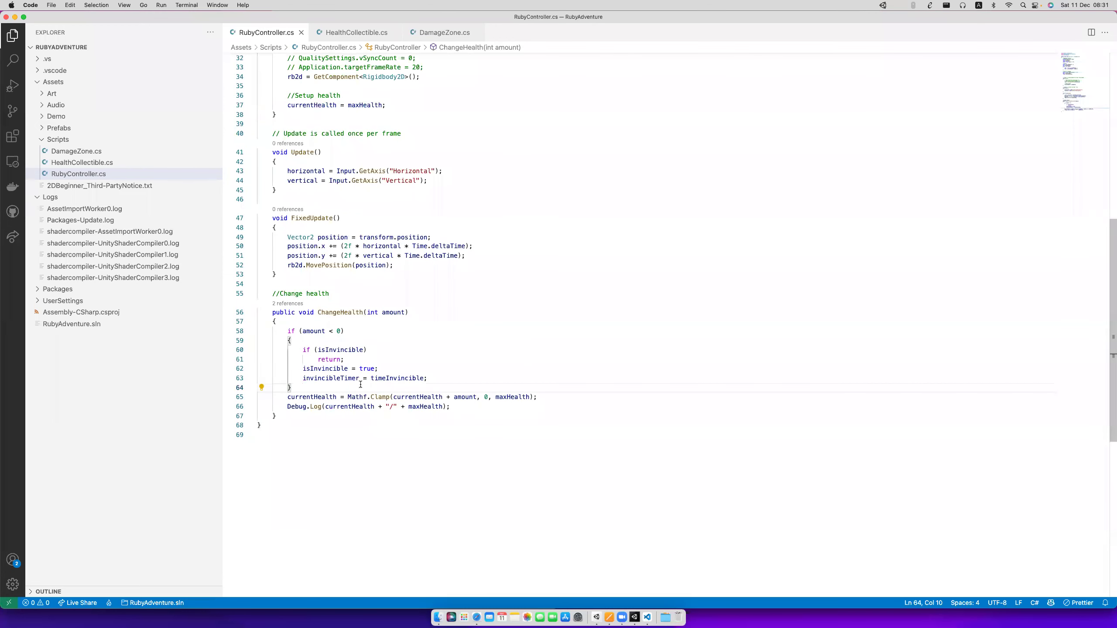
pyautogui.click(342, 378)
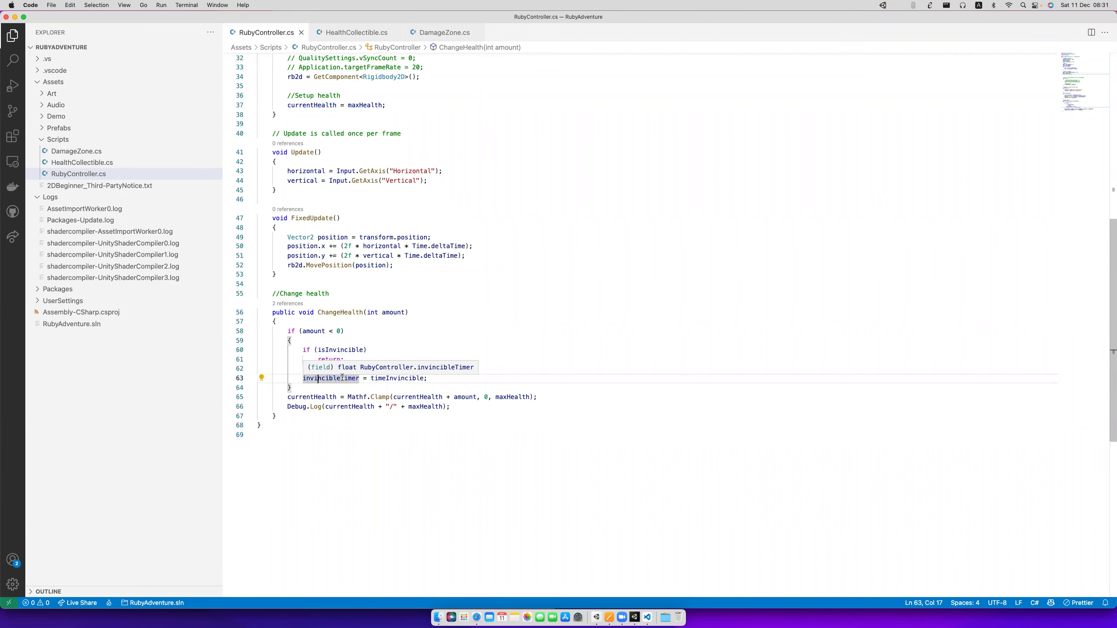
pyautogui.scroll(5, 332, 329)
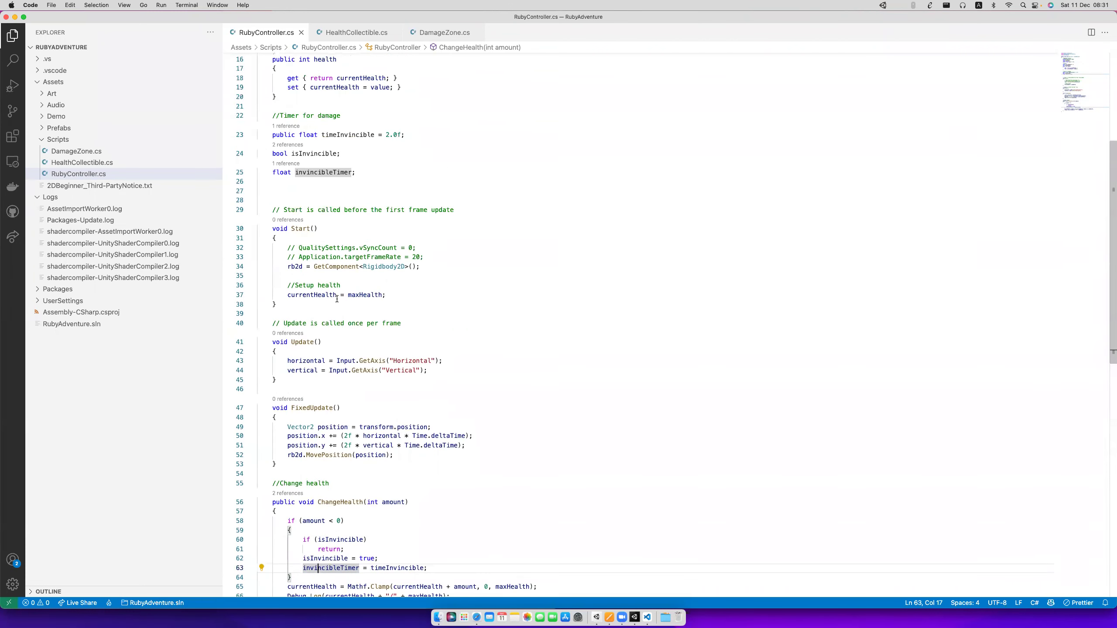
# Add the suggested if (isInvincible) countdown block to Update and save the script.
pyautogui.click(434, 362)
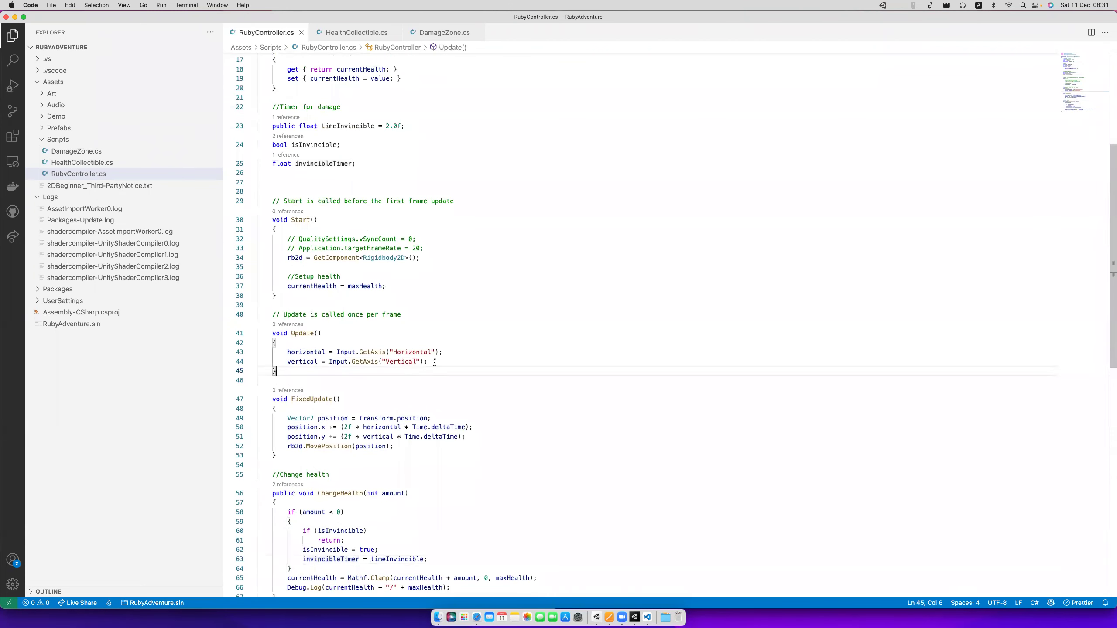
pyautogui.press('Return')
pyautogui.press('Return')
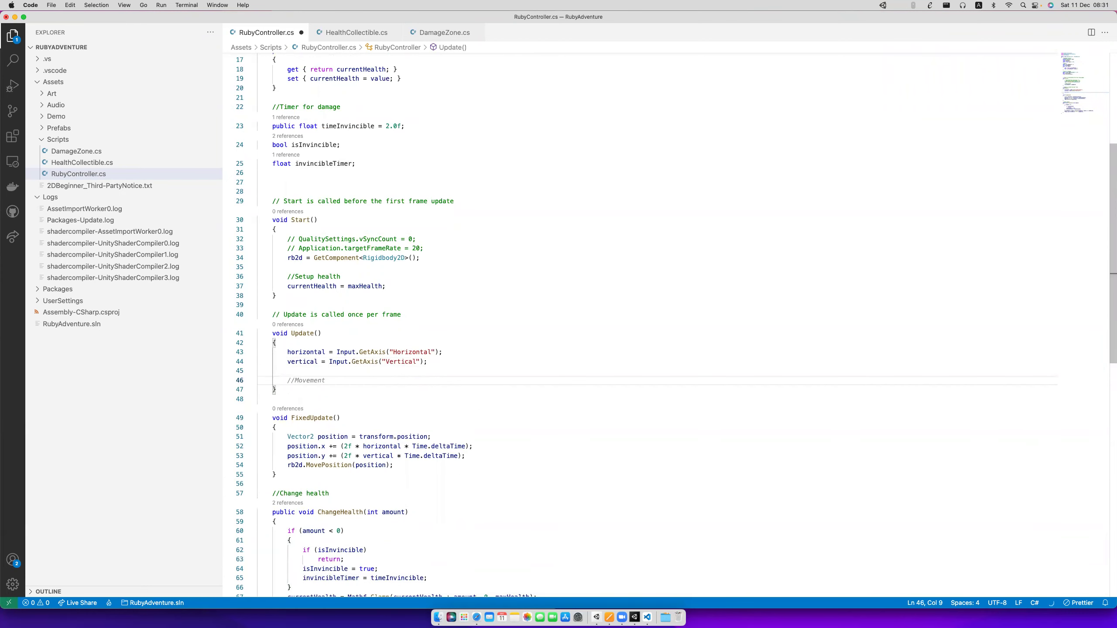
pyautogui.write('if')
pyautogui.press('Tab')
pyautogui.press('super+s')
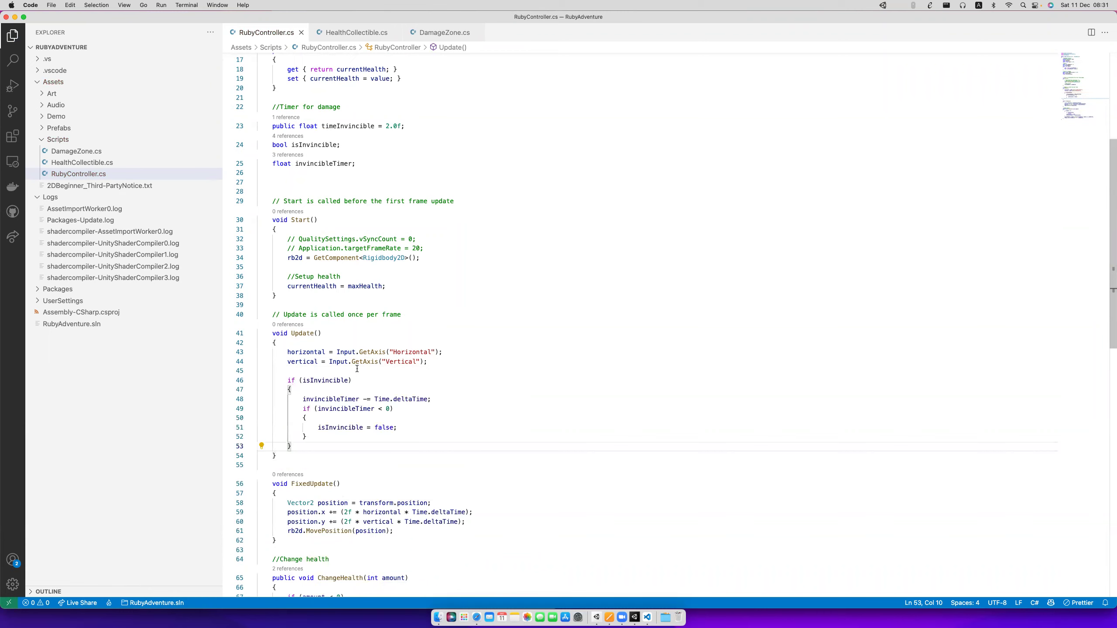
# Review the countdown: invincibleTimer minus Time.deltaTime, resetting isInvincible to false below zero.
pyautogui.click(332, 380)
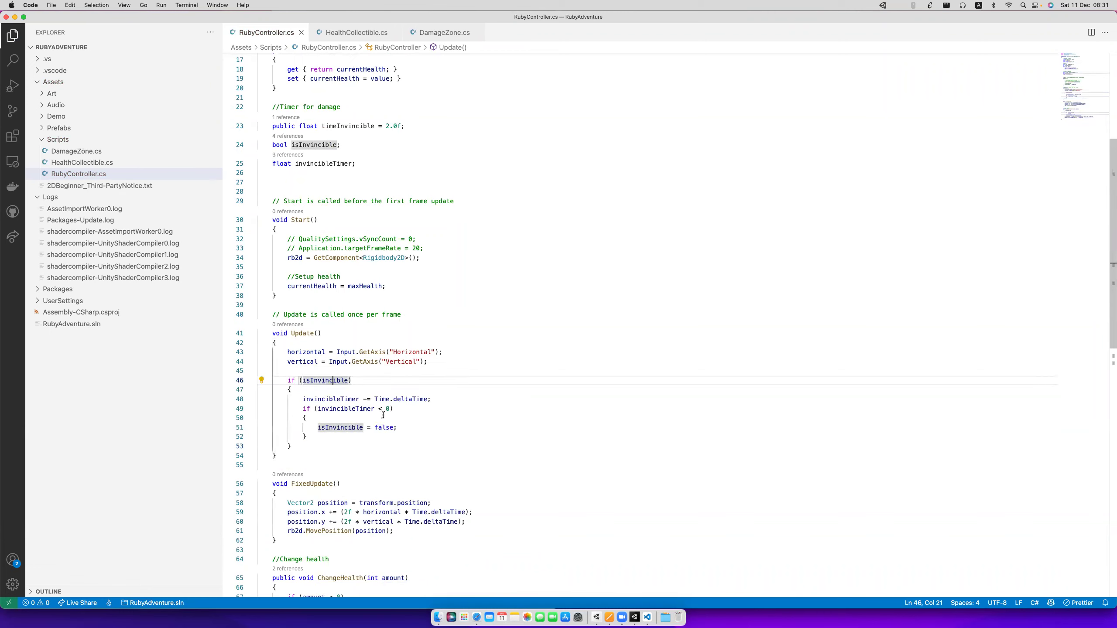
pyautogui.press('Down')
pyautogui.press('Down')
pyautogui.press('End')
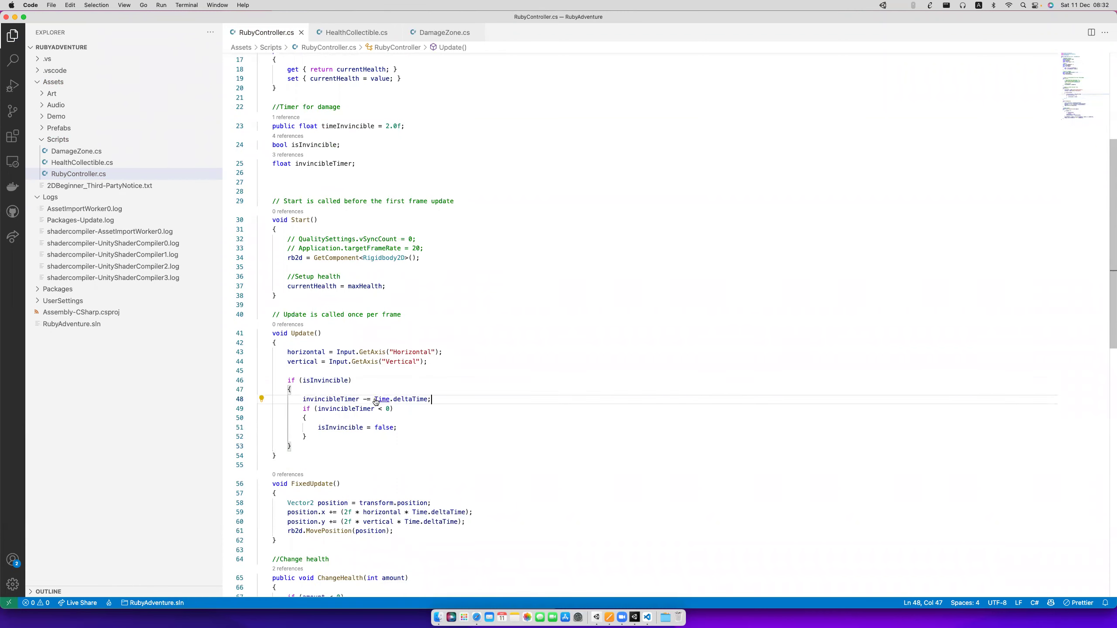
pyautogui.click(305, 399)
pyautogui.click(394, 399)
pyautogui.click(308, 399)
pyautogui.moveTo(298, 399); pyautogui.dragTo(401, 399)
pyautogui.click(318, 399)
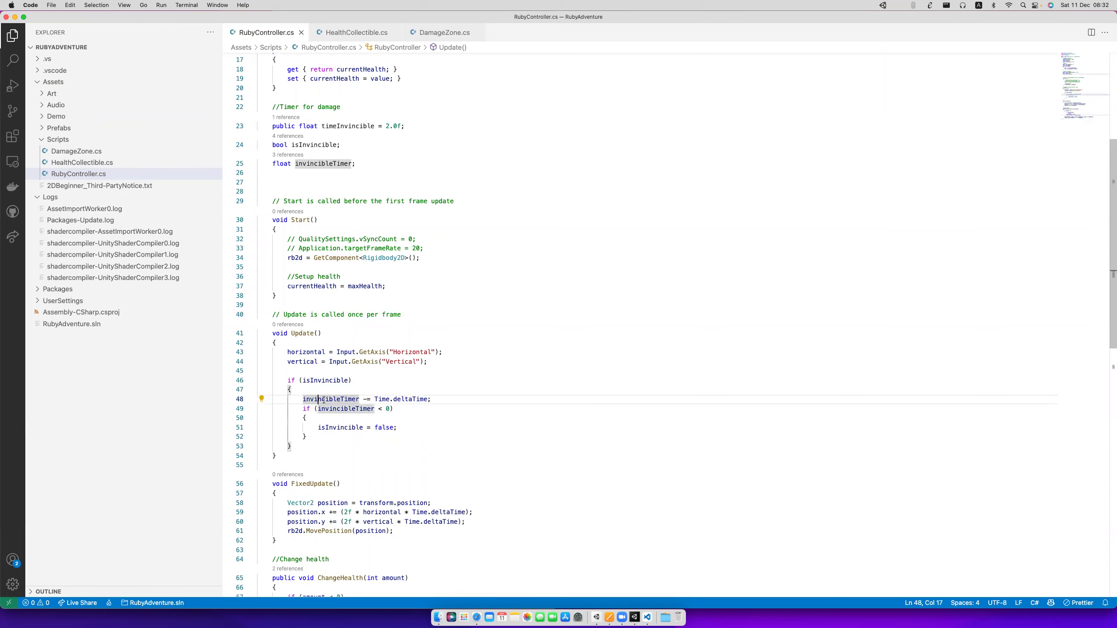
pyautogui.click(353, 409)
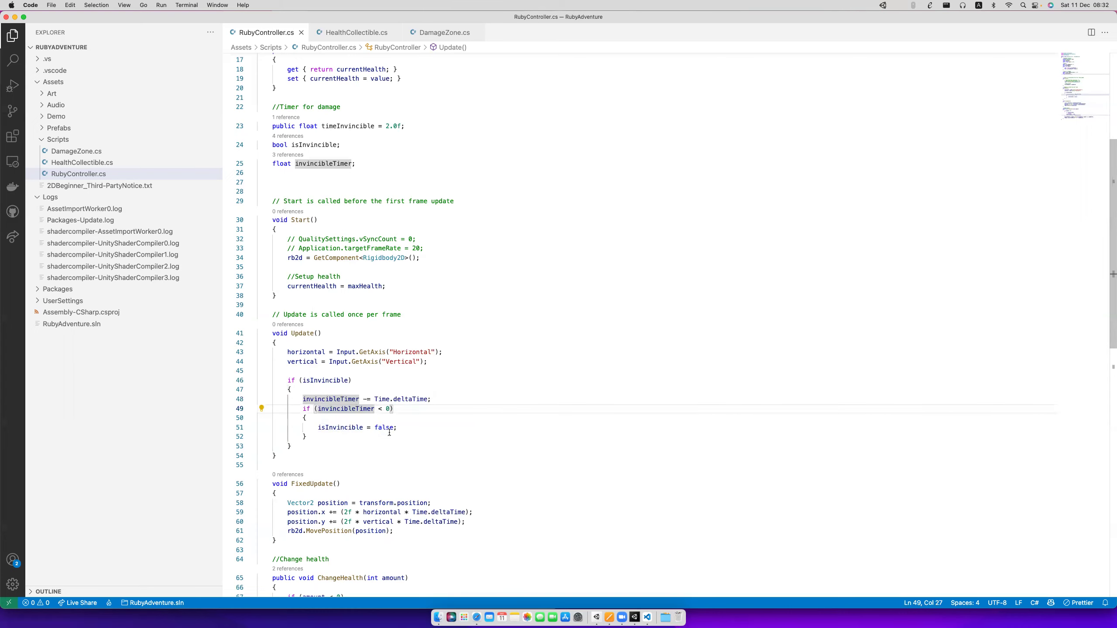
pyautogui.click(388, 427)
pyautogui.click(382, 428)
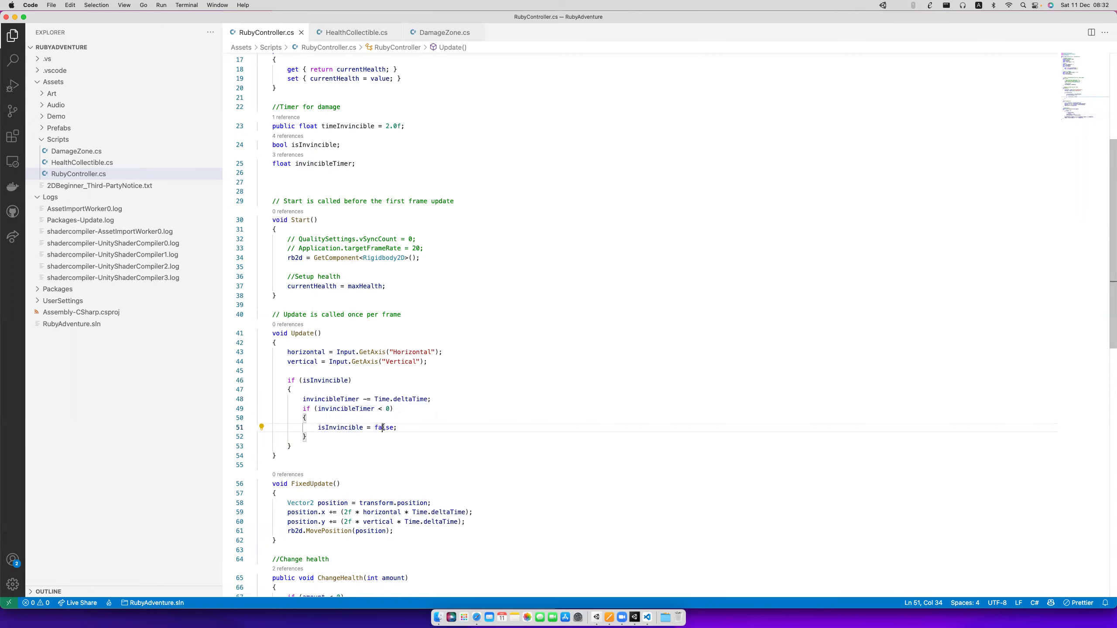
pyautogui.scroll(-5, 383, 427)
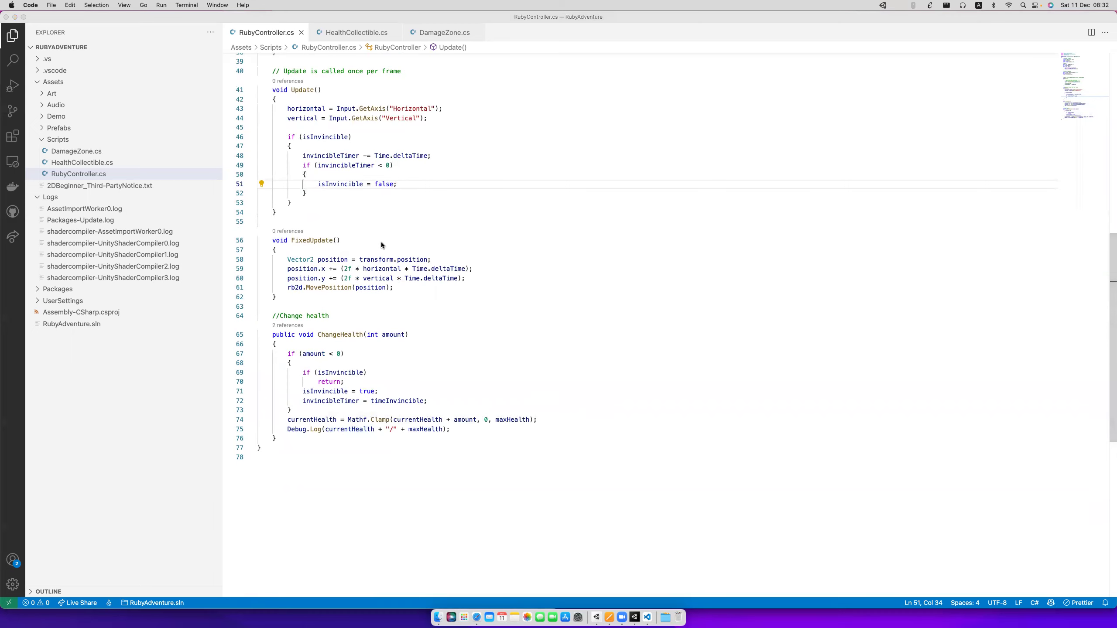
pyautogui.press('super+Tab')
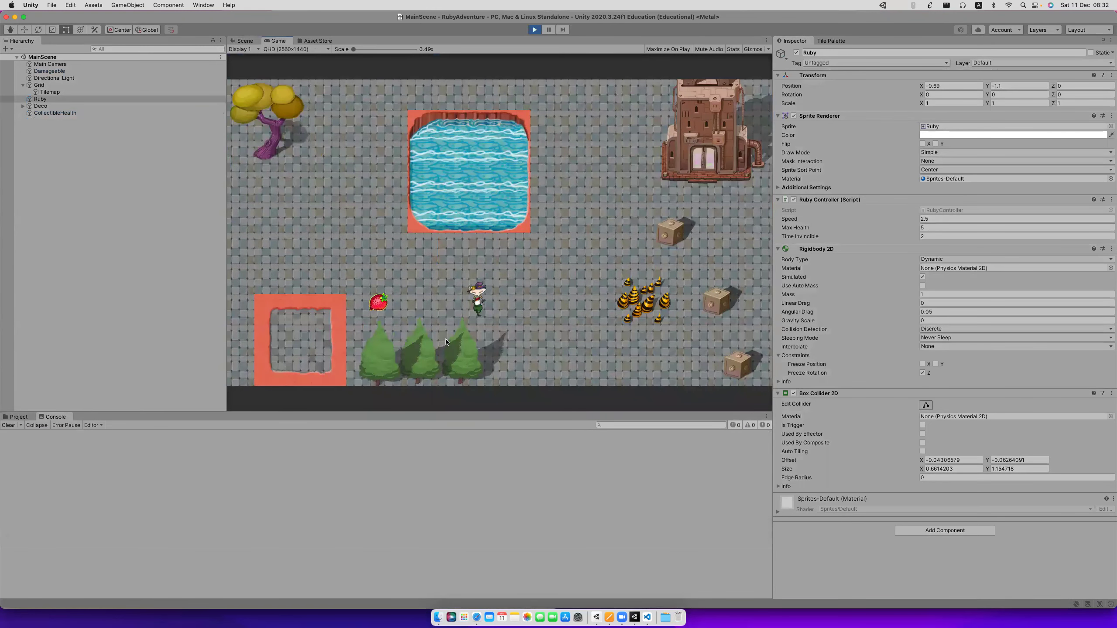
# Walk Ruby onto the damaging cones and back, watching health drop, then stop play mode.
pyautogui.press('Right')
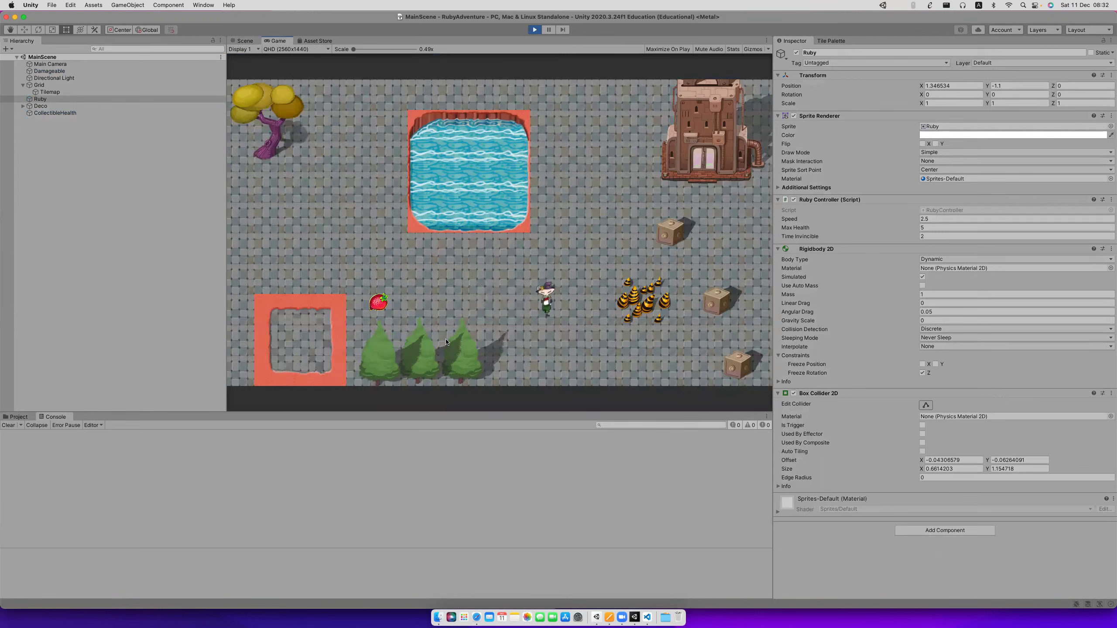
pyautogui.press('Right')
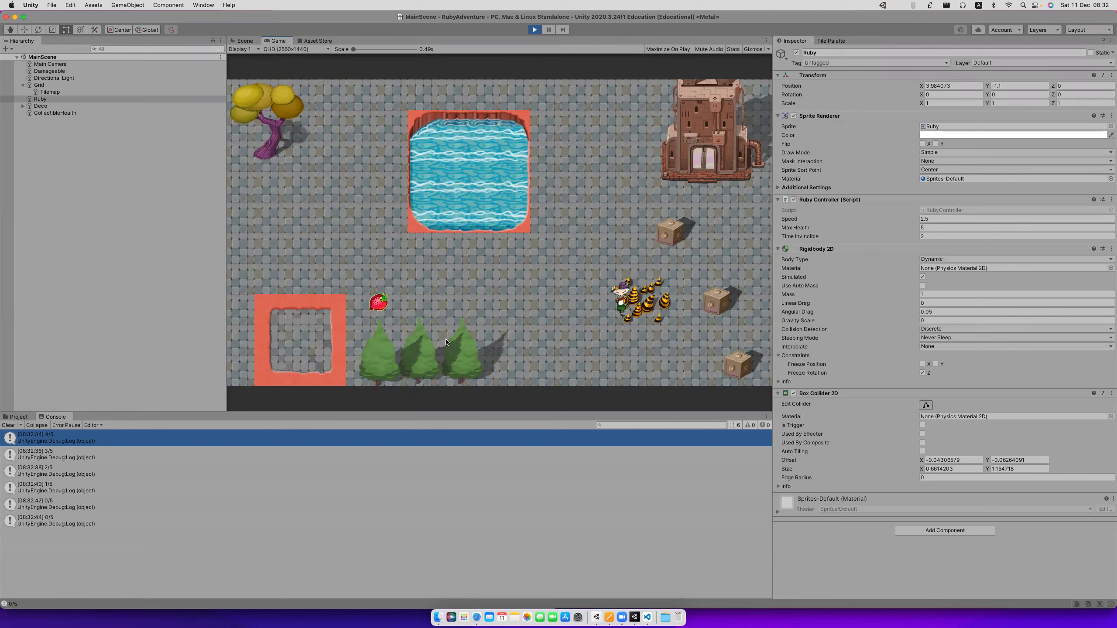
pyautogui.press('Left')
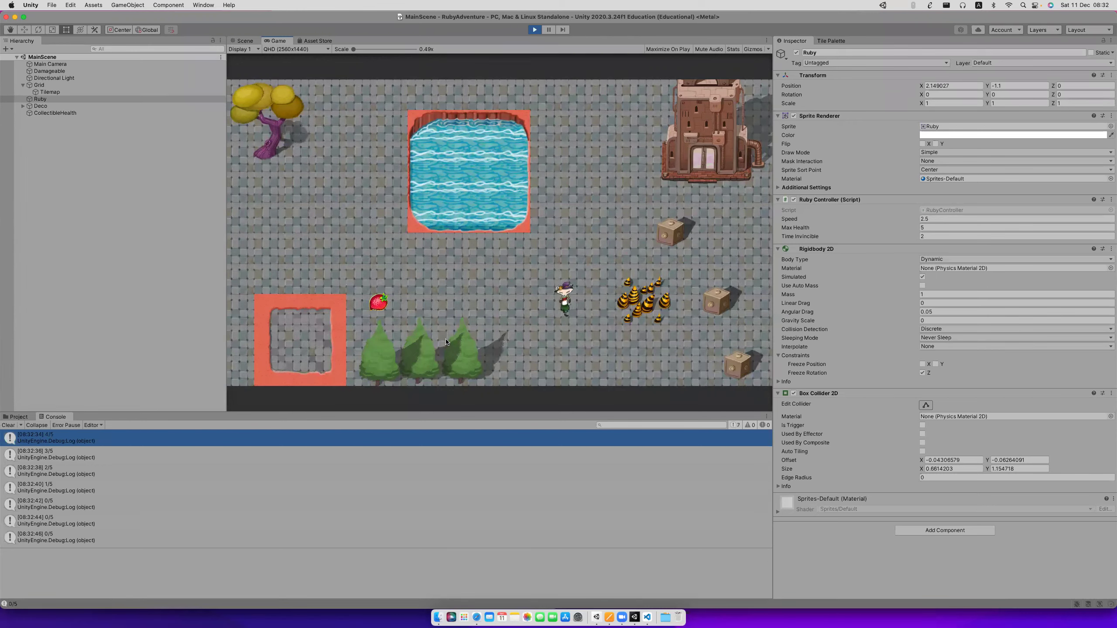
pyautogui.press('Right')
pyautogui.press('Left')
pyautogui.press('Left')
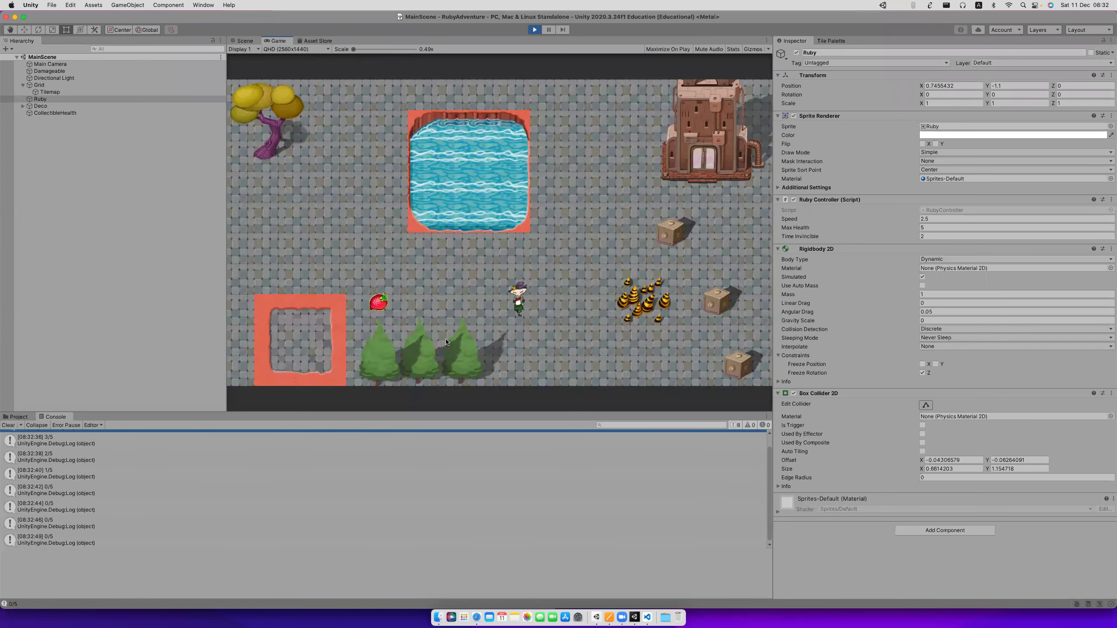
pyautogui.press('Left')
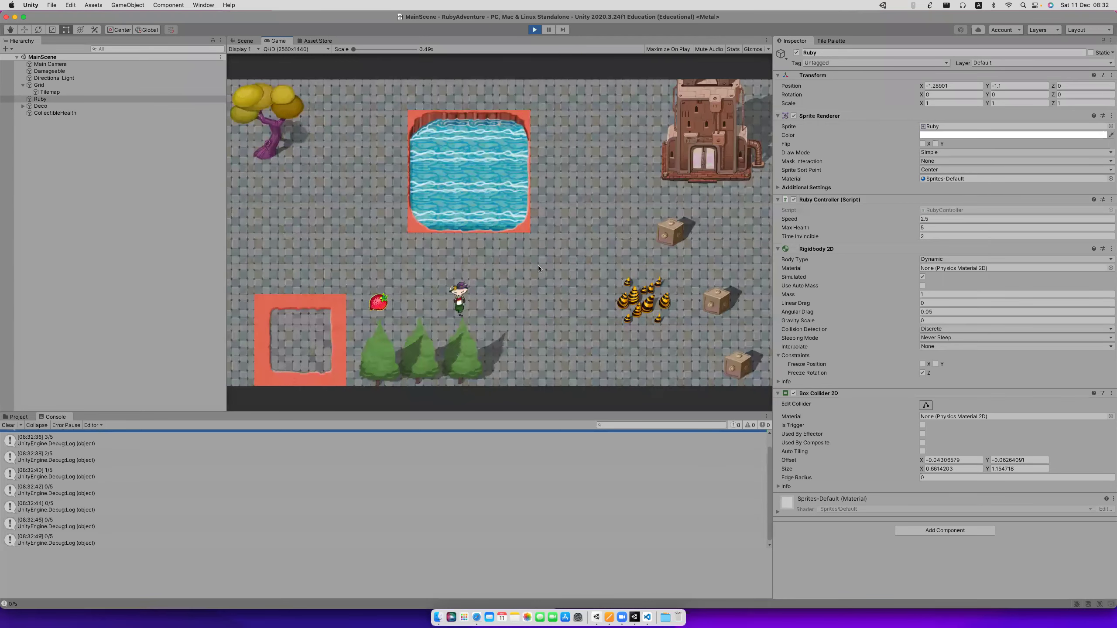
pyautogui.click(534, 29)
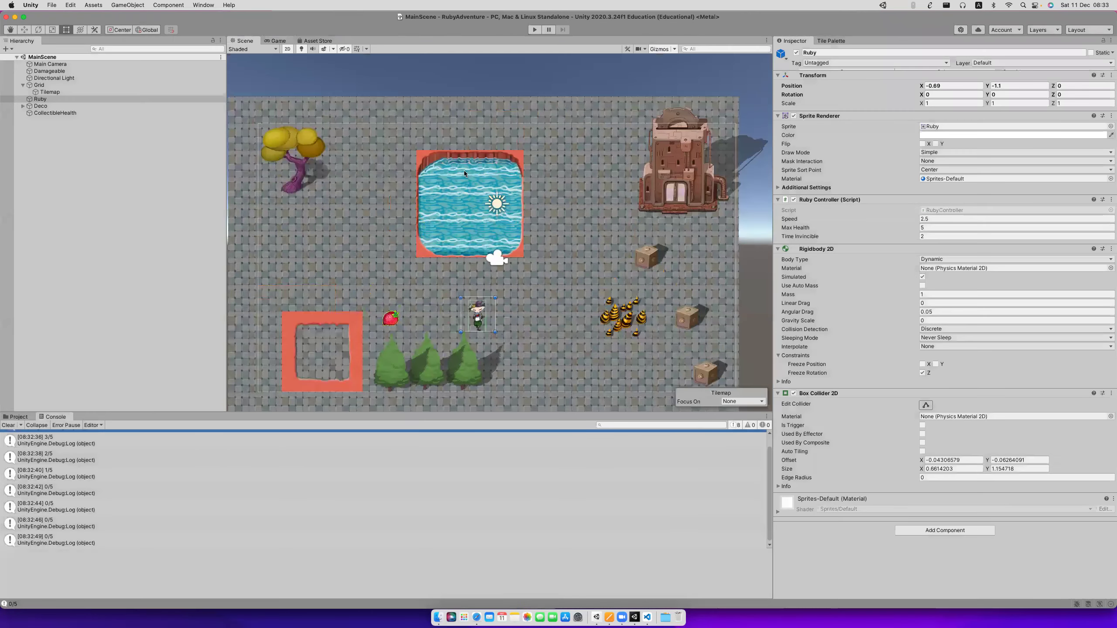
# Show the Project tab and browse the Assets/Art/Sprites folders, ending in Characters.
pyautogui.click(16, 417)
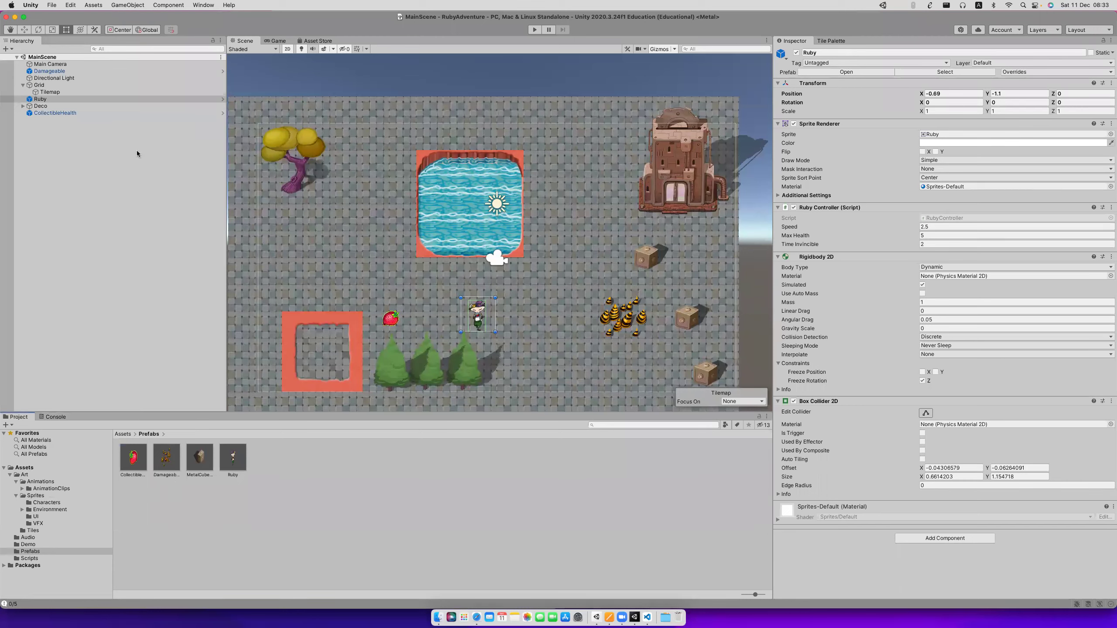
pyautogui.click(56, 496)
pyautogui.click(56, 509)
pyautogui.click(59, 504)
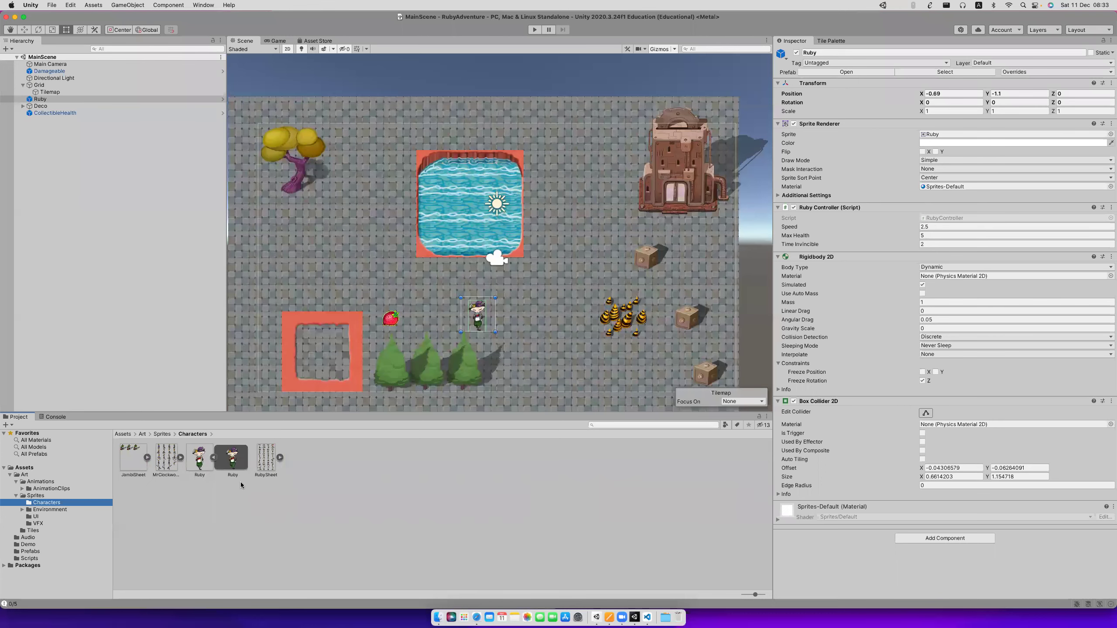
pyautogui.click(62, 489)
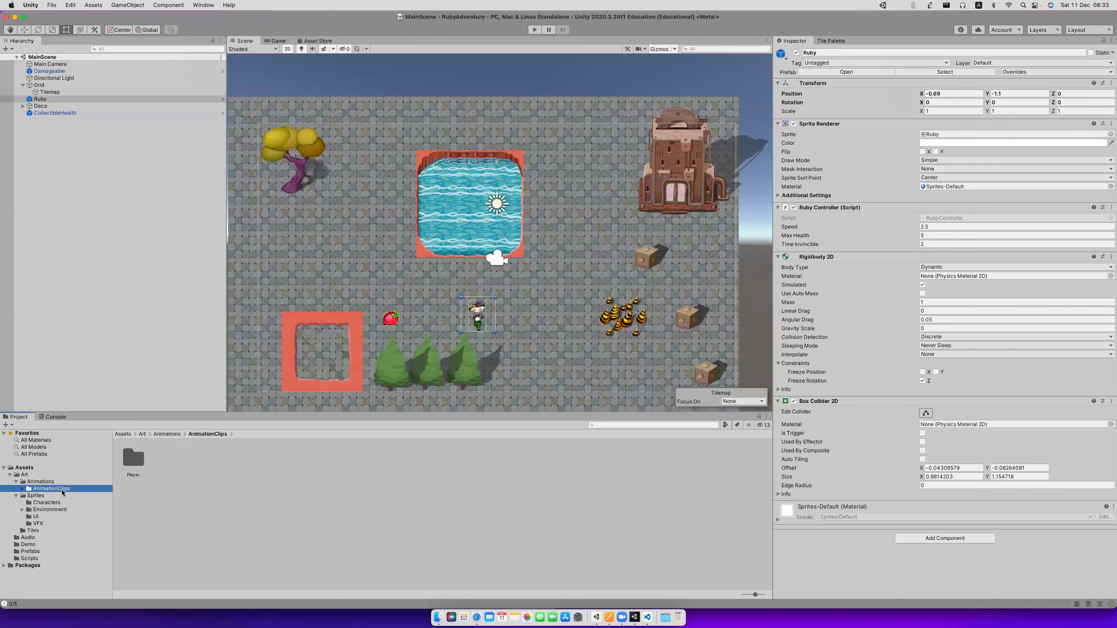
pyautogui.click(51, 516)
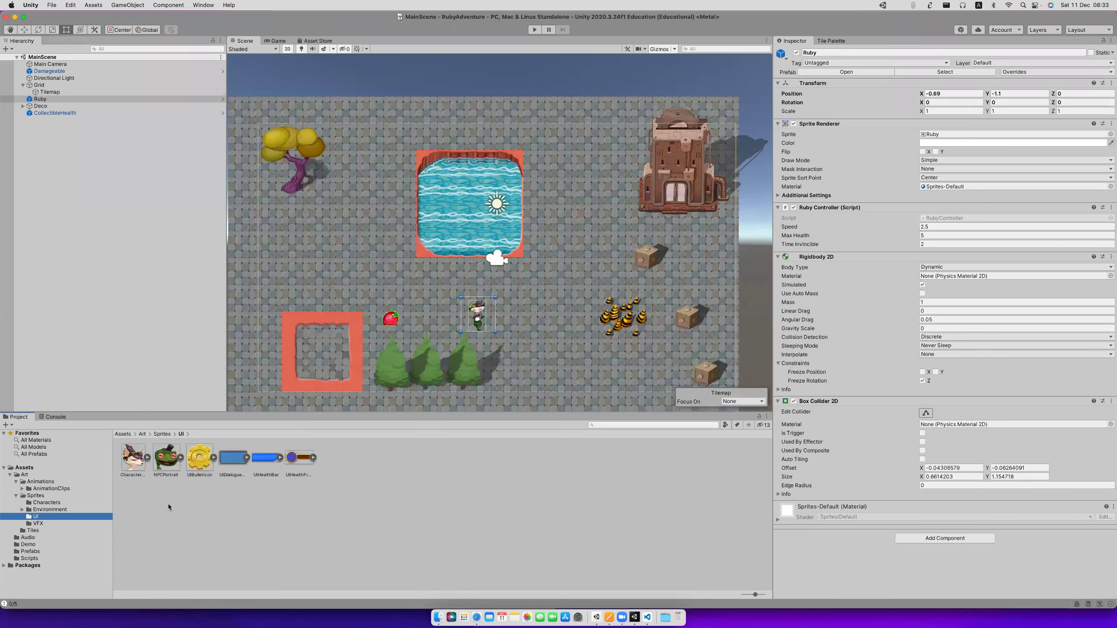
pyautogui.click(40, 503)
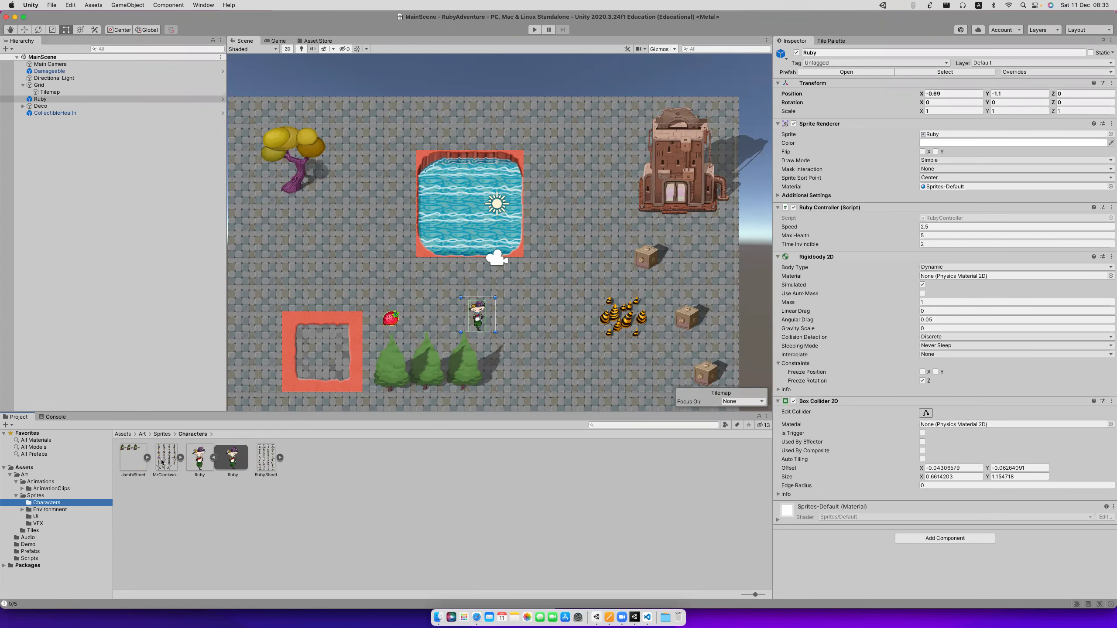
pyautogui.press('super+Tab')
# Drag enemy.png from Finder's W09 Assets folder into Unity's Characters sprites folder.
pyautogui.moveTo(499, 297); pyautogui.dragTo(478, 314)
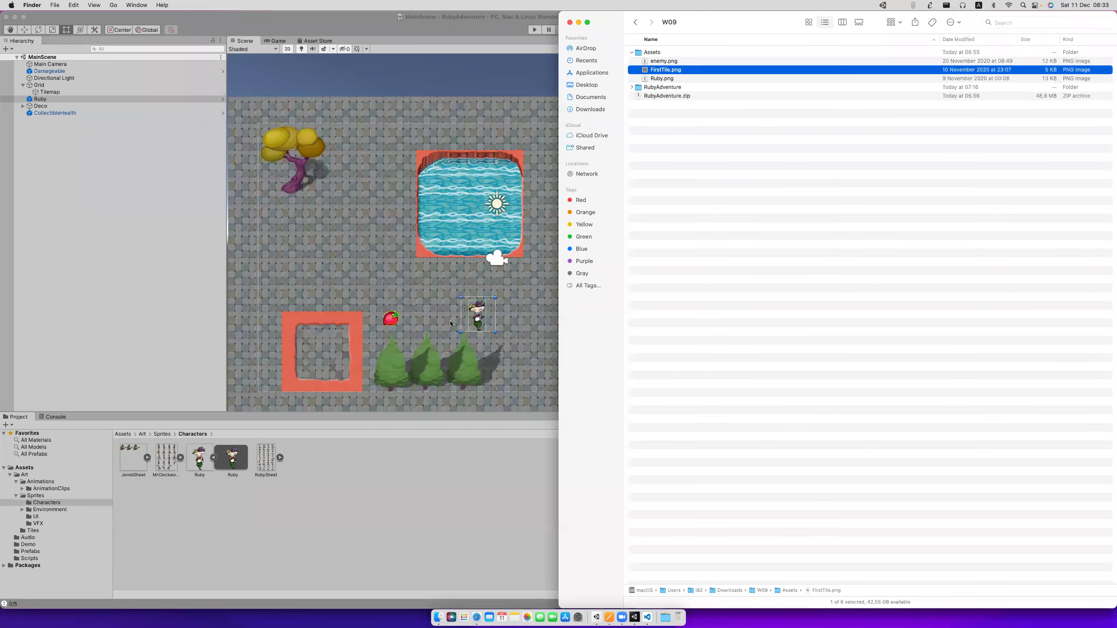
pyautogui.moveTo(656, 62); pyautogui.dragTo(381, 483)
pyautogui.click(246, 489)
pyautogui.click(199, 458)
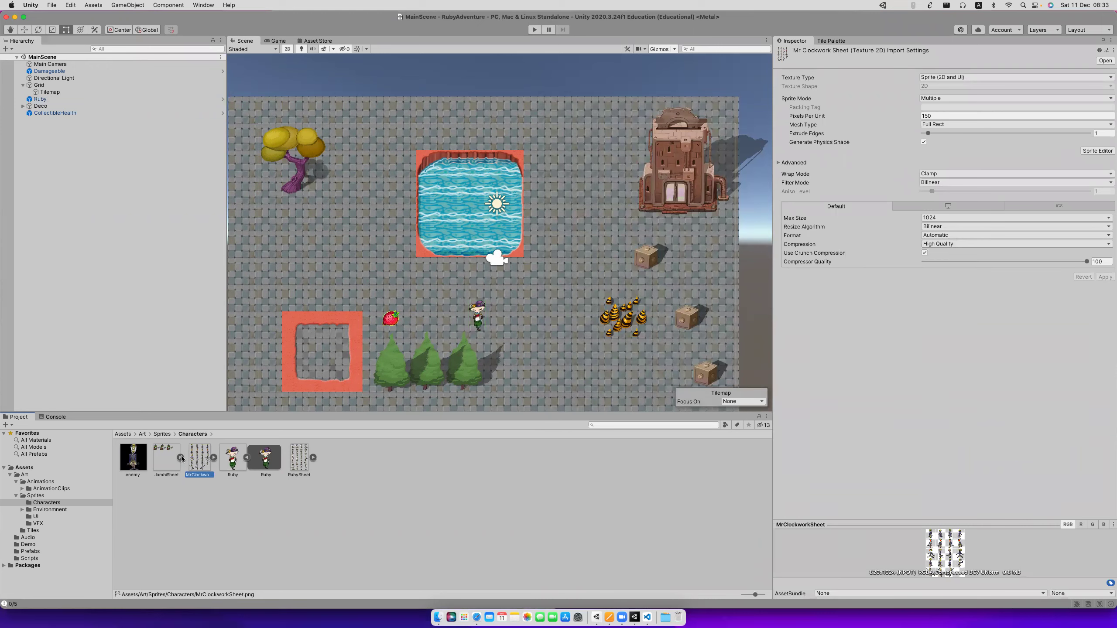
# Set the enemy texture's Texture Type to Sprite (2D and UI) and apply it.
pyautogui.click(132, 460)
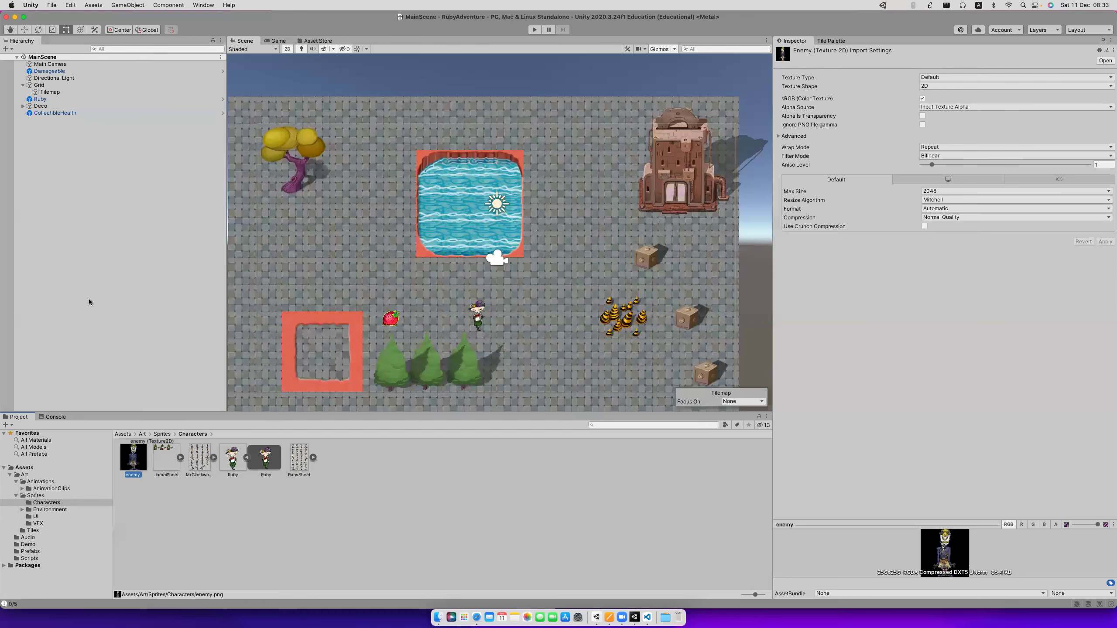
pyautogui.moveTo(128, 439); pyautogui.dragTo(99, 306)
pyautogui.click(147, 493)
pyautogui.click(132, 458)
pyautogui.click(958, 86)
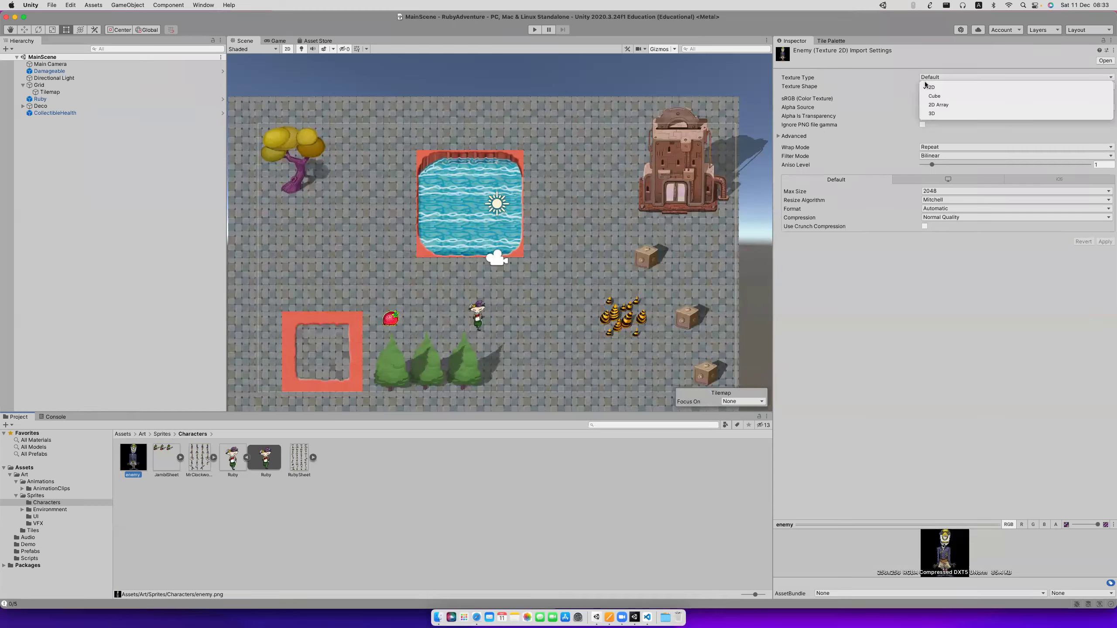
pyautogui.click(950, 87)
pyautogui.click(941, 77)
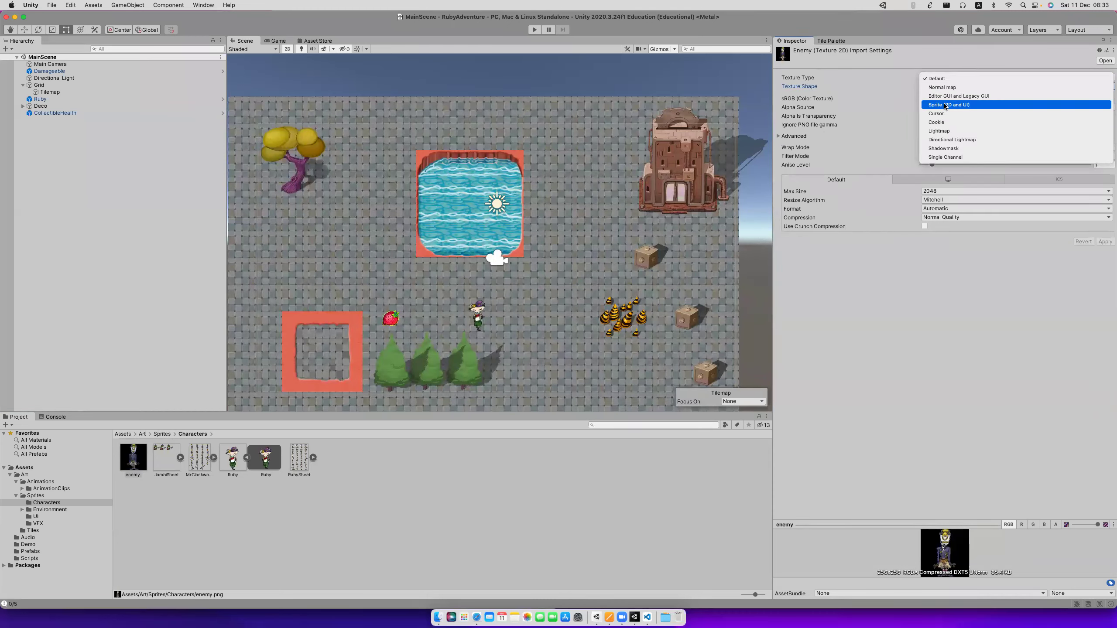
pyautogui.click(948, 105)
pyautogui.click(1105, 277)
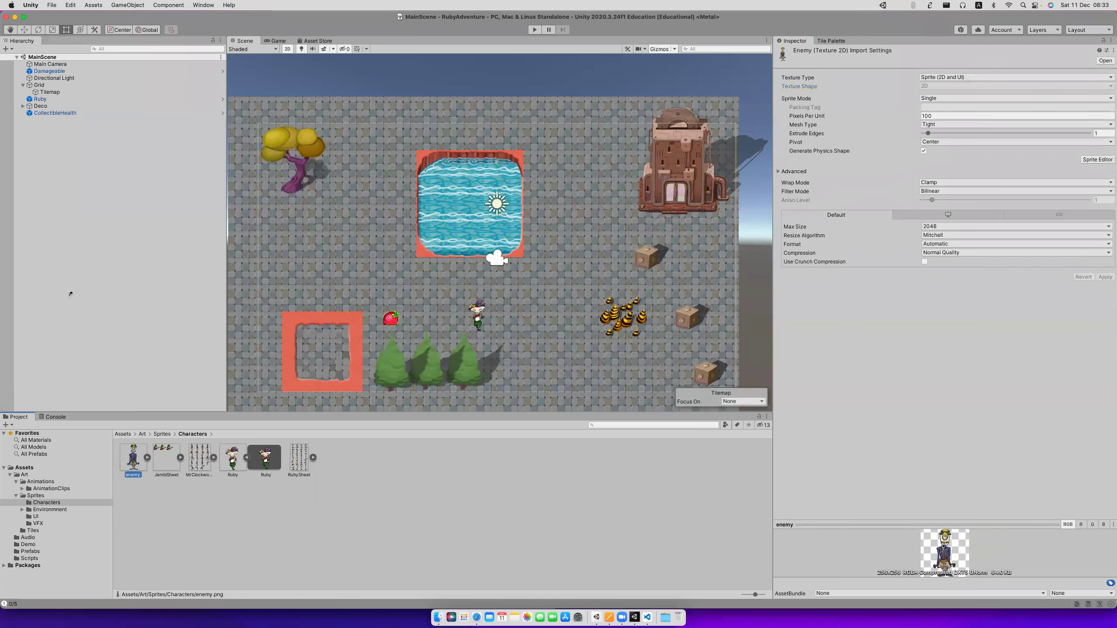
# Drag the enemy sprite into the Hierarchy, then scale it down and move it left of Ruby.
pyautogui.moveTo(71, 294); pyautogui.dragTo(90, 187)
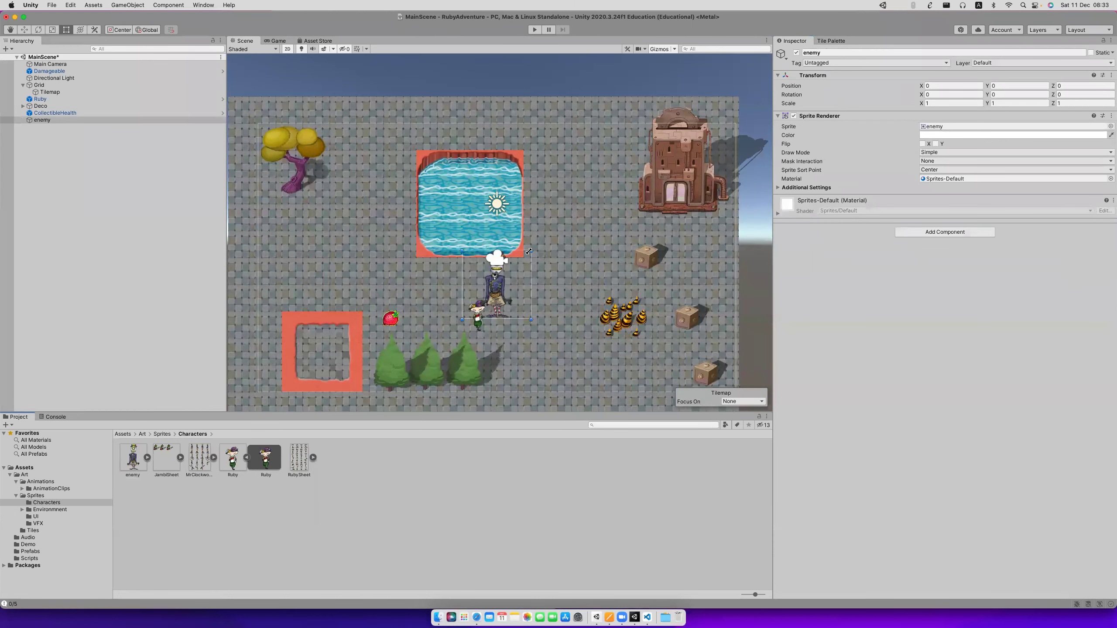
pyautogui.moveTo(529, 251); pyautogui.dragTo(384, 284)
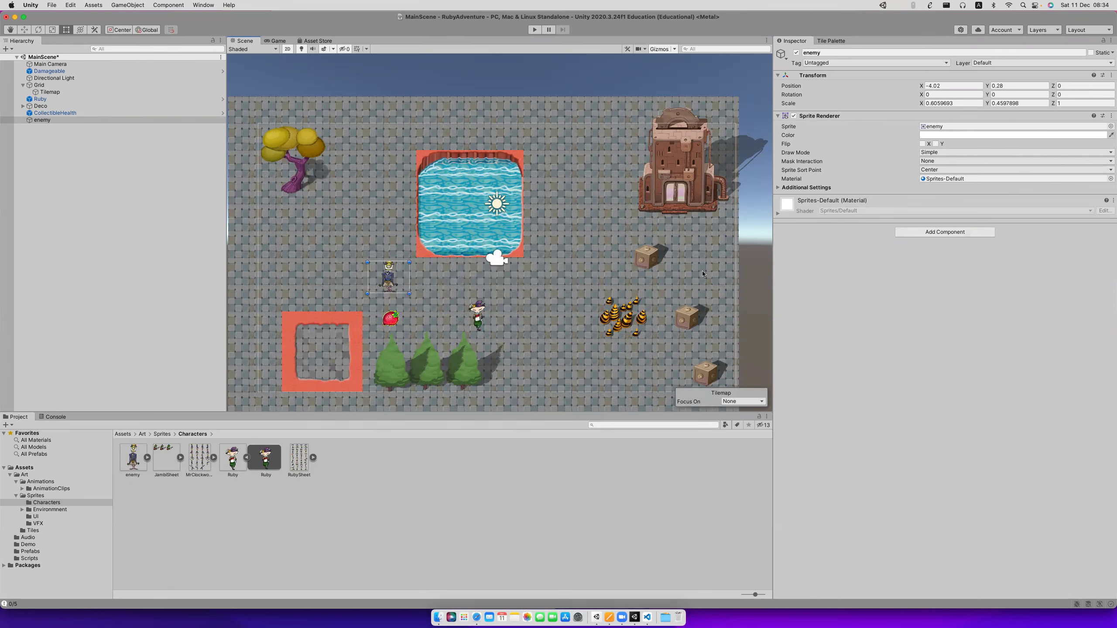
# Add Box Collider 2D and Rigidbody 2D components to the enemy.
pyautogui.click(946, 232)
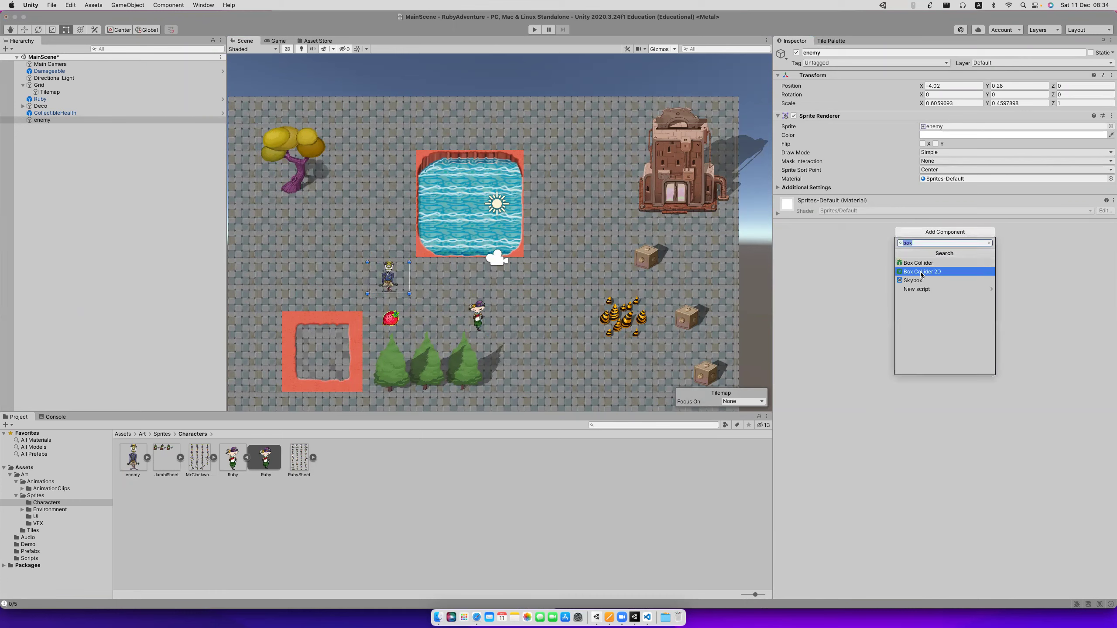
pyautogui.click(921, 271)
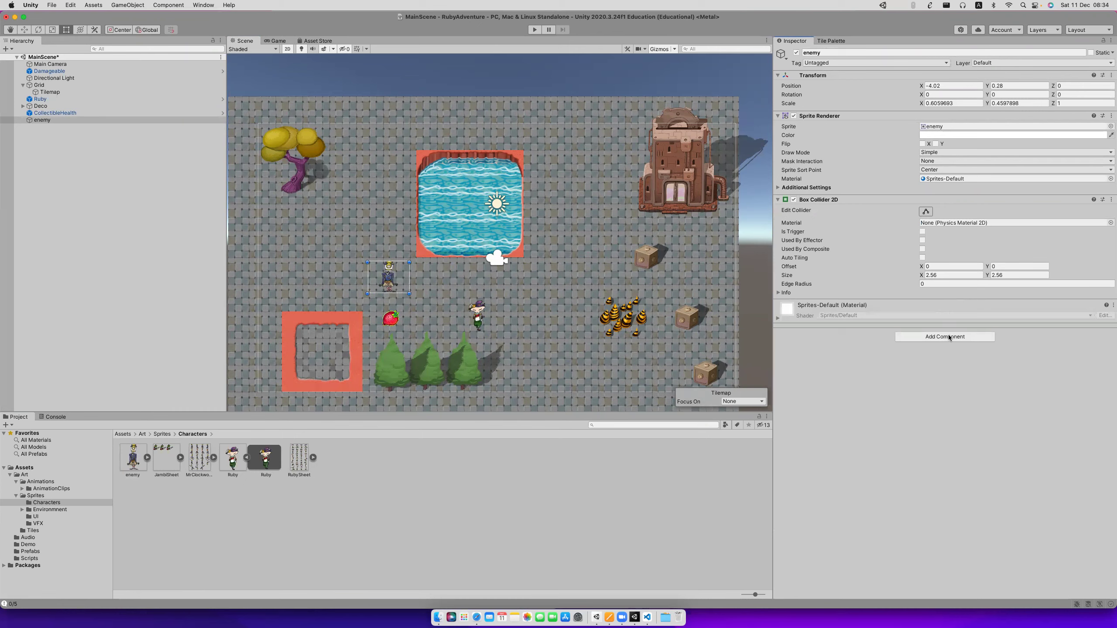
pyautogui.click(946, 336)
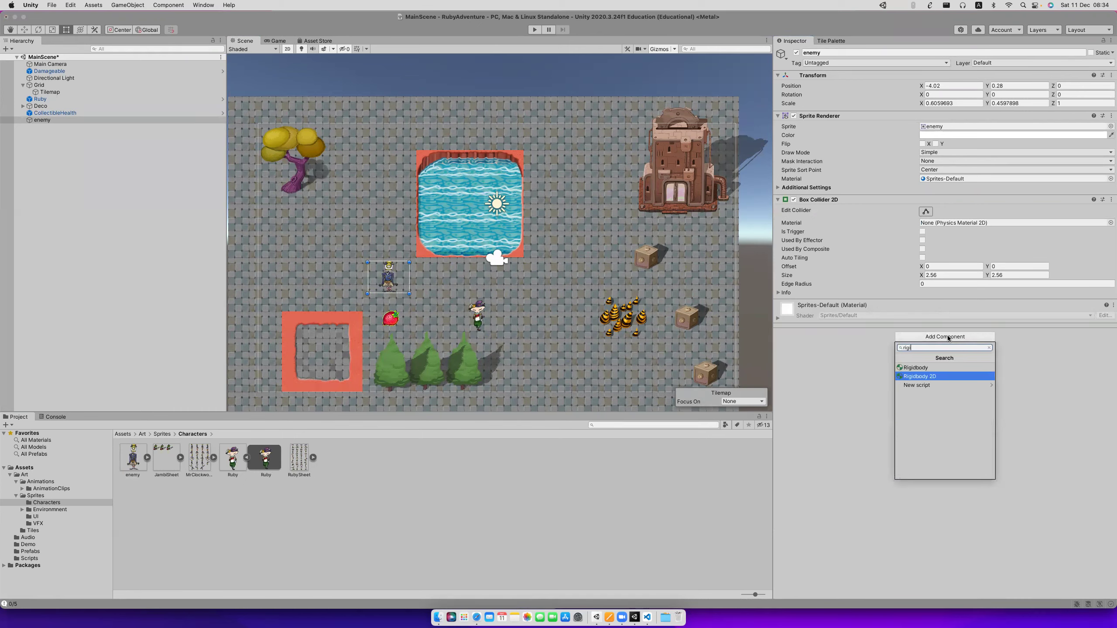
pyautogui.write('rigi')
pyautogui.click(920, 377)
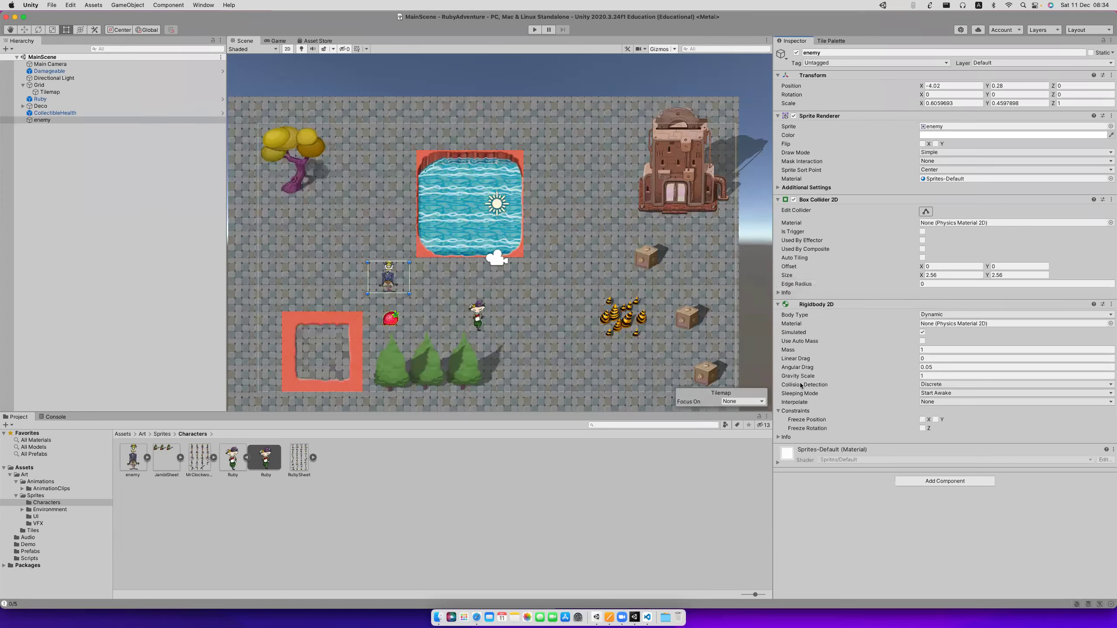
# Set the Rigidbody 2D Gravity Scale to 0 and save the scene.
pyautogui.click(948, 376)
pyautogui.write('0')
pyautogui.press('Tab')
pyautogui.press('super+s')
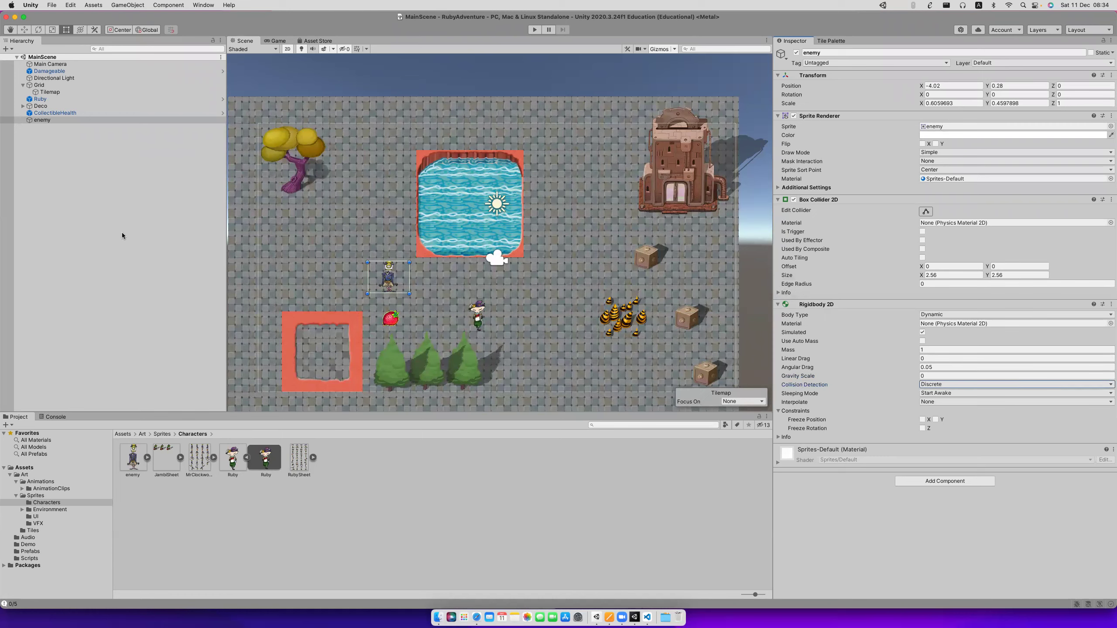
# Drag the enemy object into the Assets/Prefabs folder to create a prefab.
pyautogui.click(38, 122)
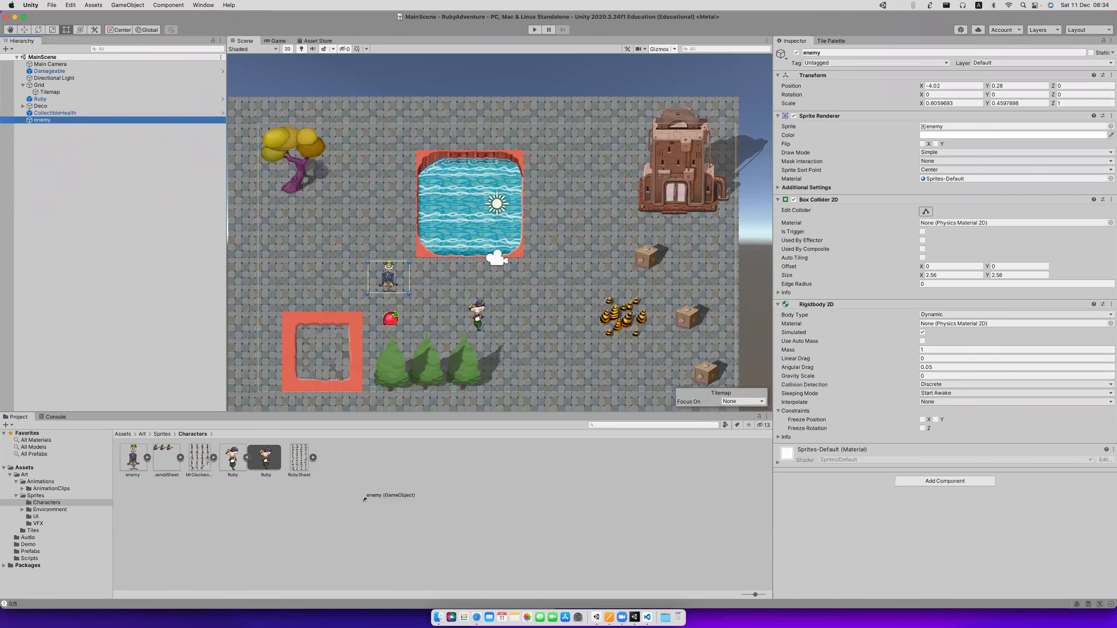
pyautogui.click(30, 551)
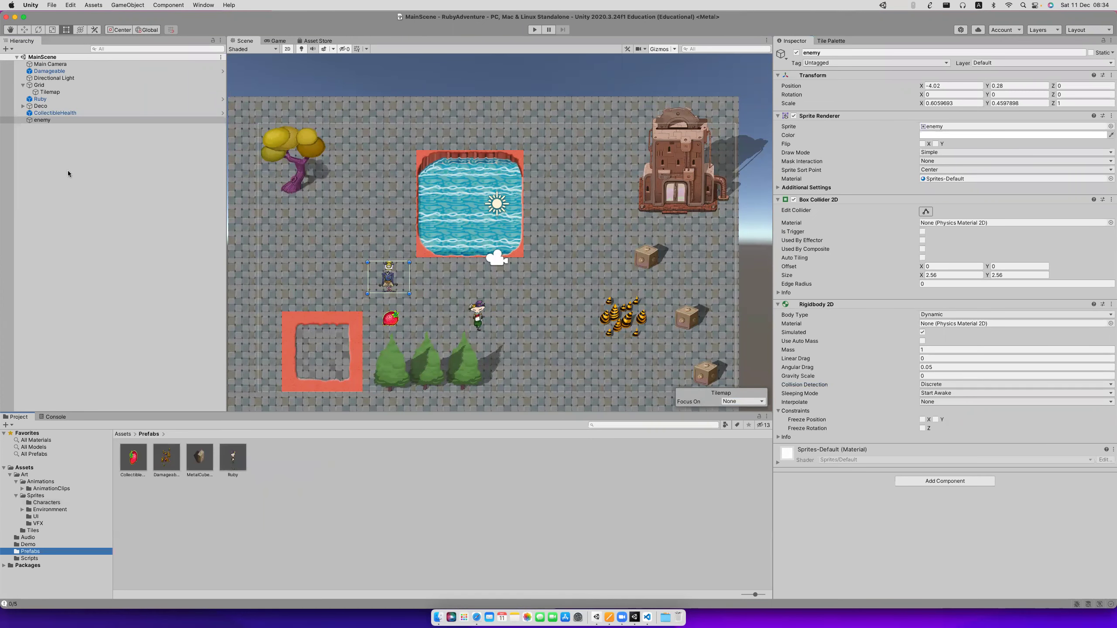
pyautogui.moveTo(46, 123); pyautogui.dragTo(260, 469)
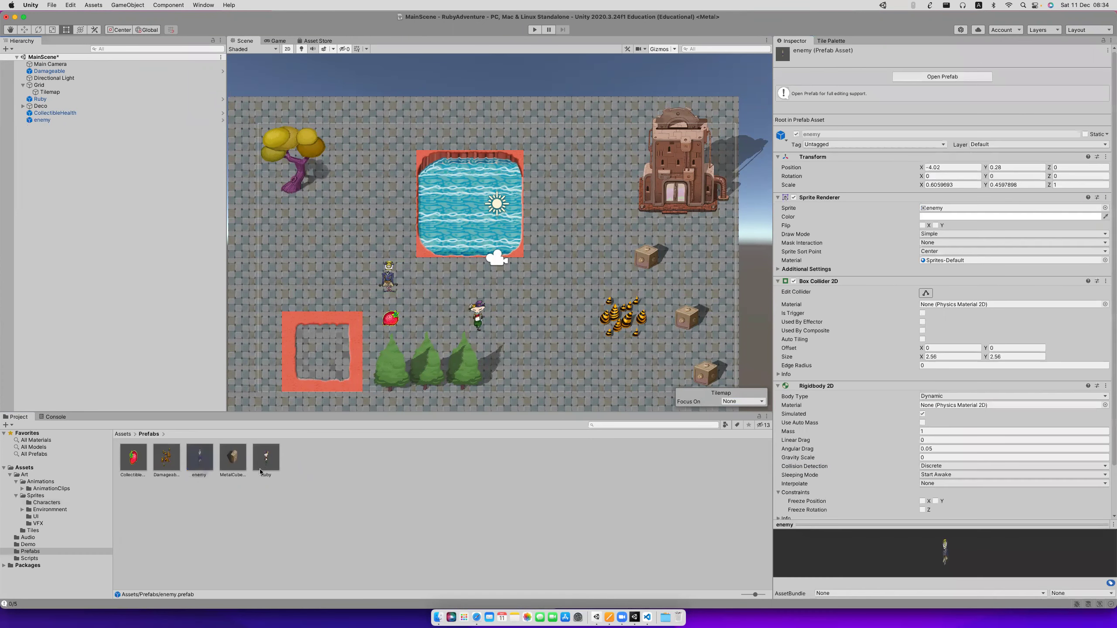
# Replace the scene's enemy object with an instance of the new prefab.
pyautogui.click(393, 273)
pyautogui.click(389, 280)
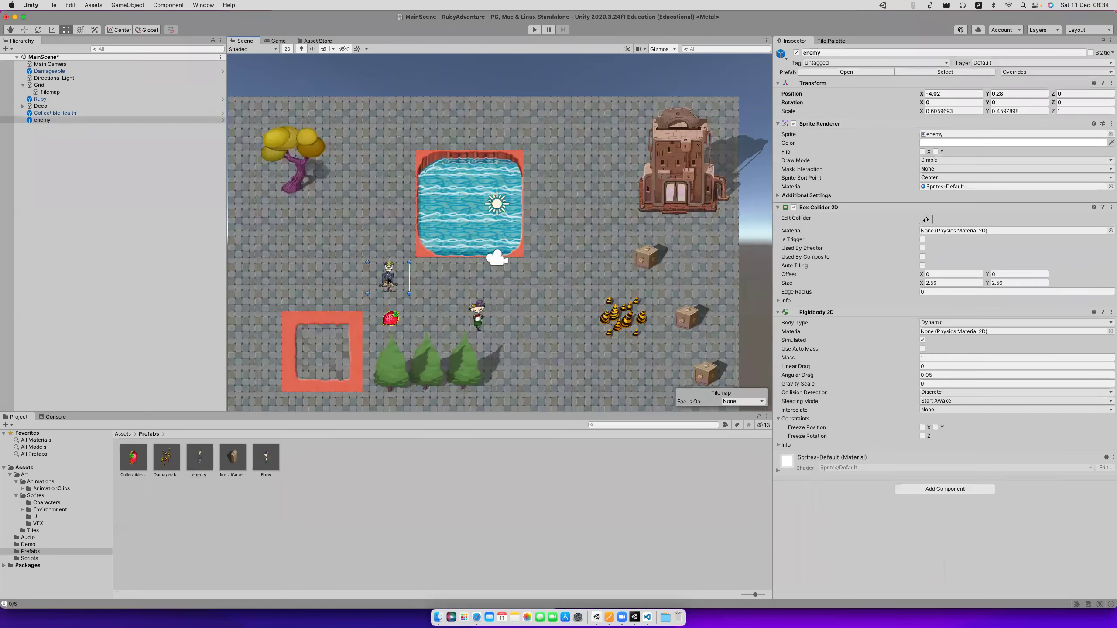
pyautogui.press('super+BackSpace')
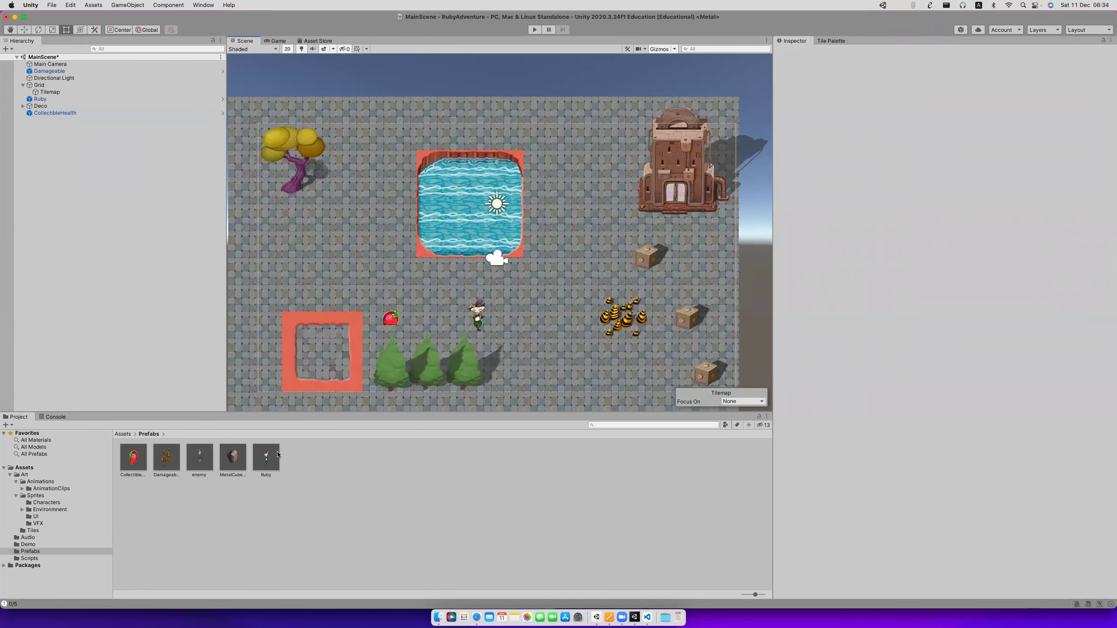
pyautogui.moveTo(201, 463); pyautogui.dragTo(366, 278)
# Rename the prefab asset to Enemy.
pyautogui.click(202, 461)
pyautogui.click(203, 475)
pyautogui.press('Left')
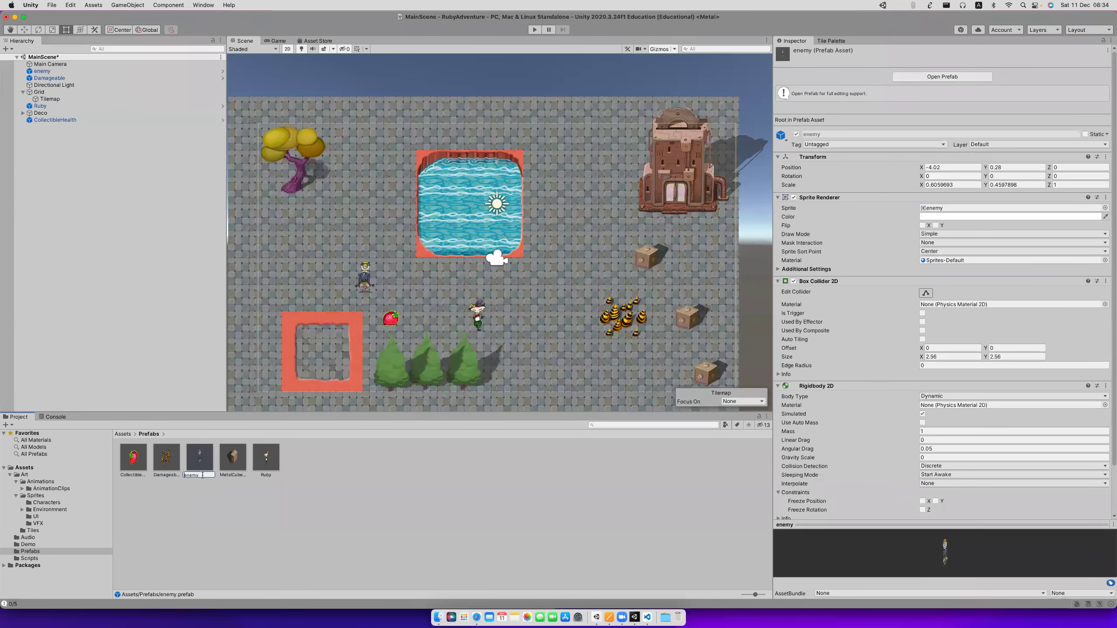
pyautogui.write('E')
pyautogui.press('Return')
# Create a new C# script named EnemyController in the Scripts folder.
pyautogui.click(44, 558)
pyautogui.rightClick(225, 526)
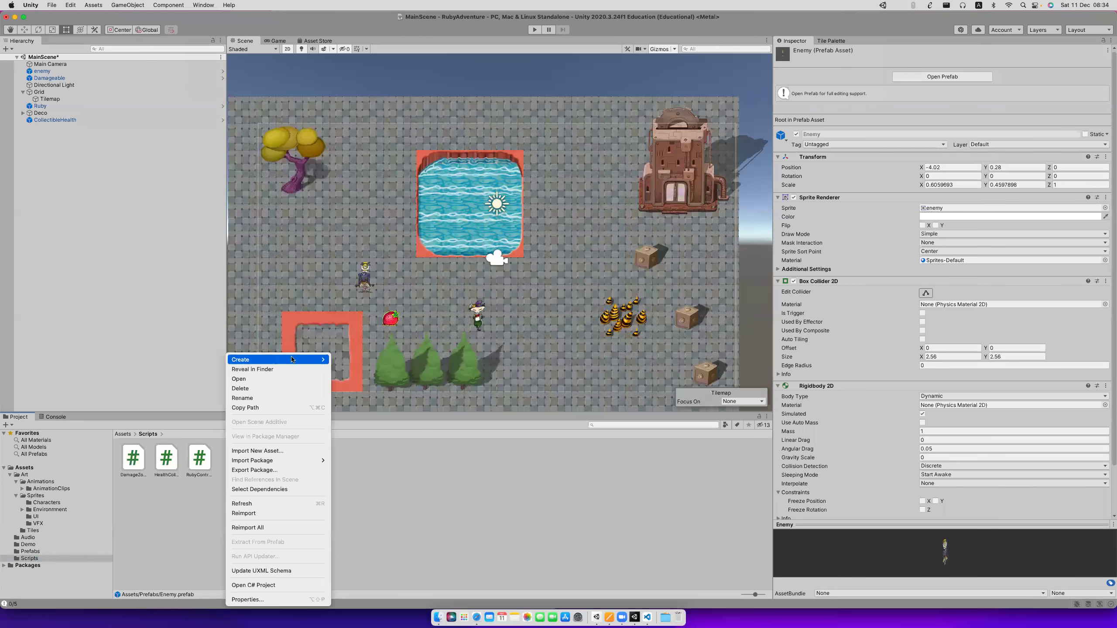
pyautogui.moveTo(282, 360)
pyautogui.click(349, 250)
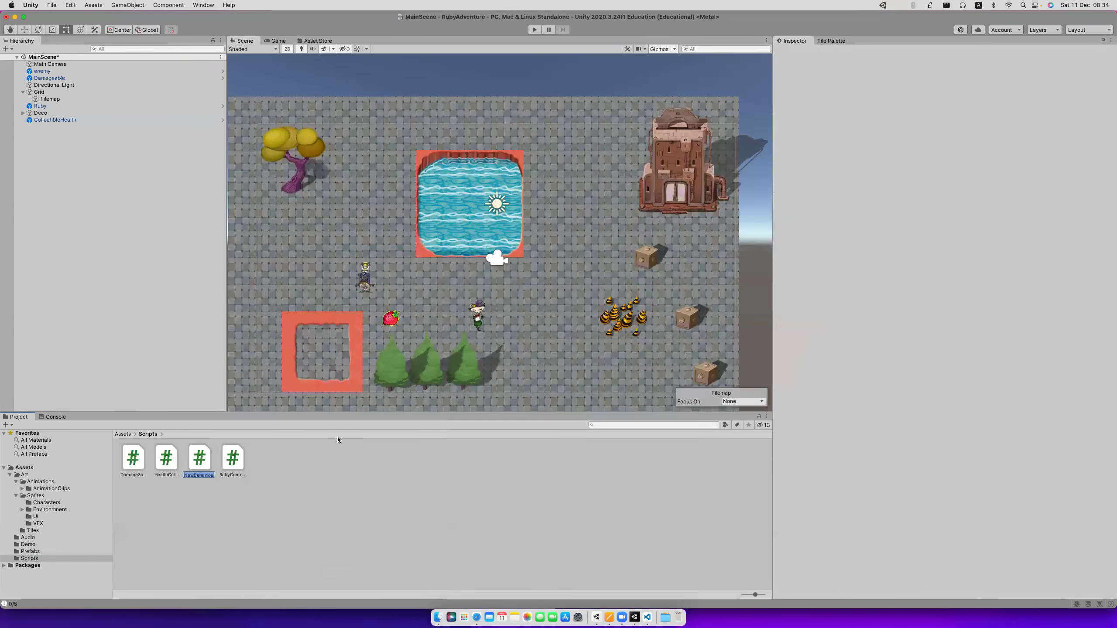
pyautogui.write('Enee')
pyautogui.press('BackSpace')
pyautogui.write('myController')
pyautogui.press('Return')
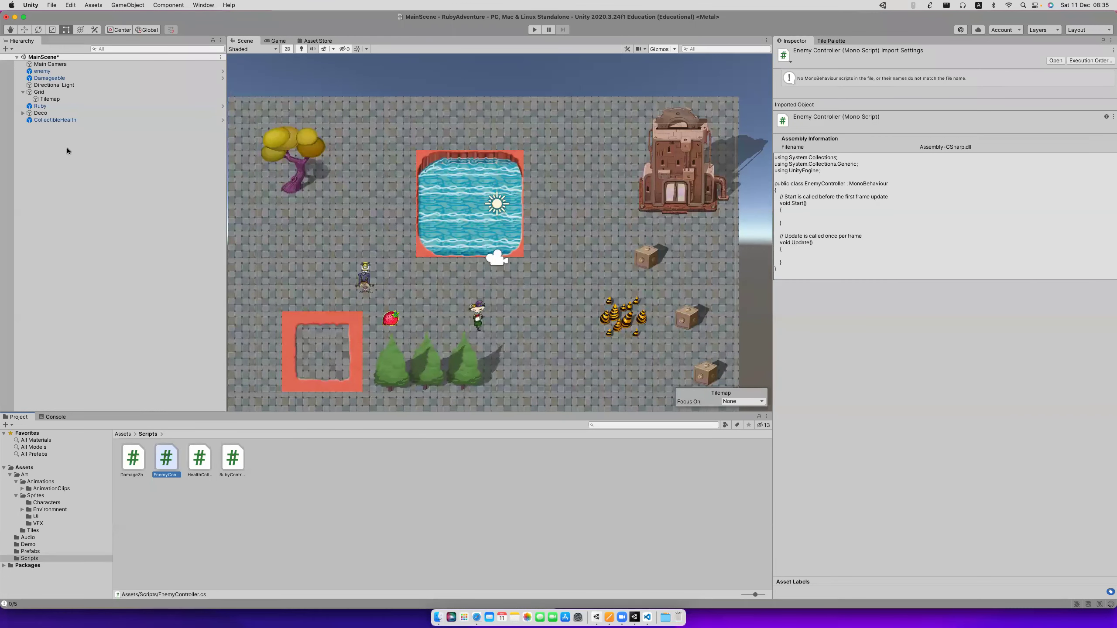
# Rename the enemy object to 'Enemy' and drop the EnemyController script onto it.
pyautogui.click(23, 92)
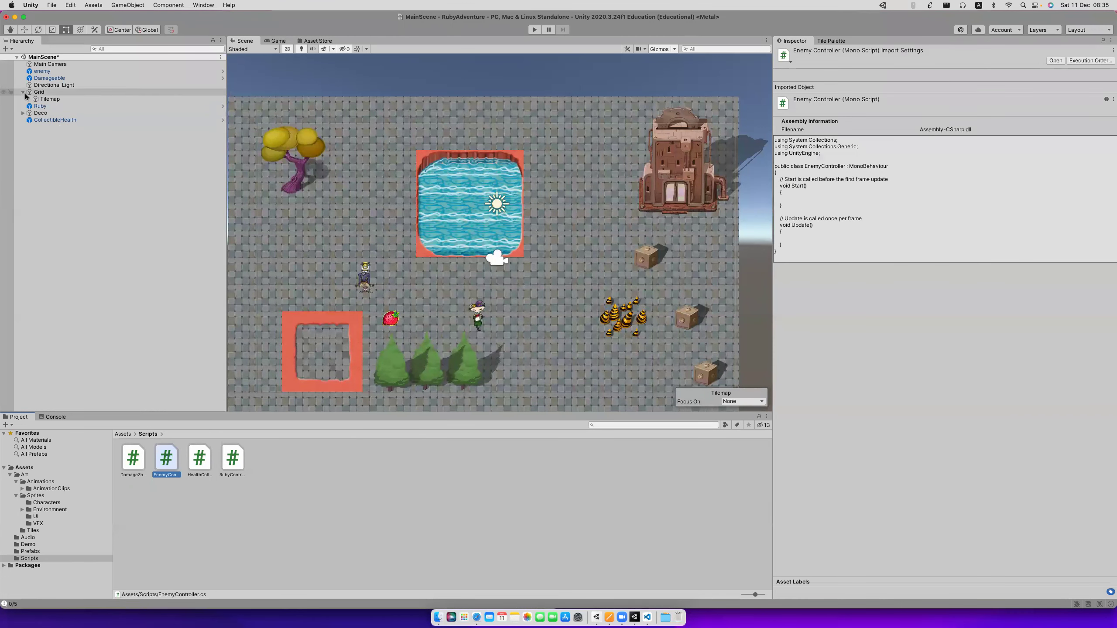
pyautogui.moveTo(41, 71); pyautogui.dragTo(39, 119)
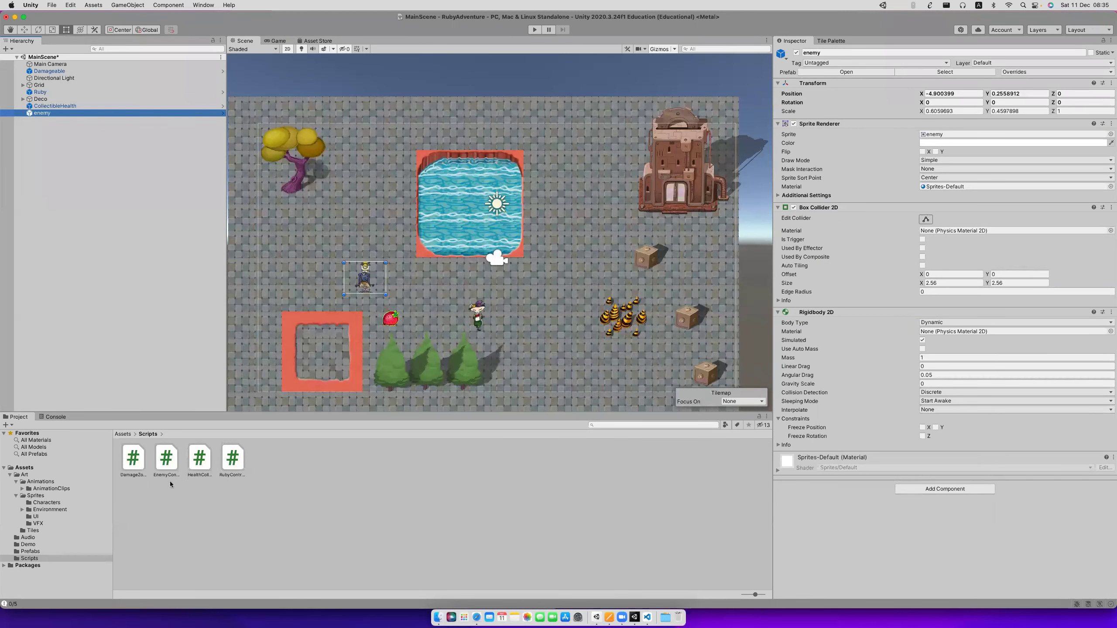
pyautogui.click(107, 113)
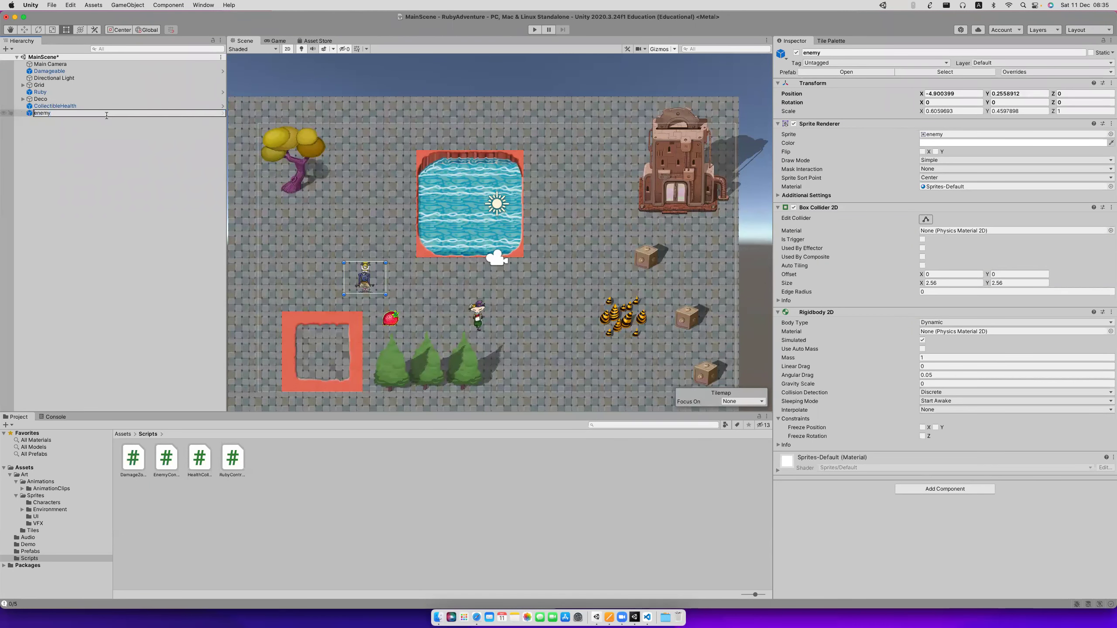
pyautogui.press('Delete')
pyautogui.write('E')
pyautogui.press('Return')
pyautogui.moveTo(165, 461); pyautogui.dragTo(41, 115)
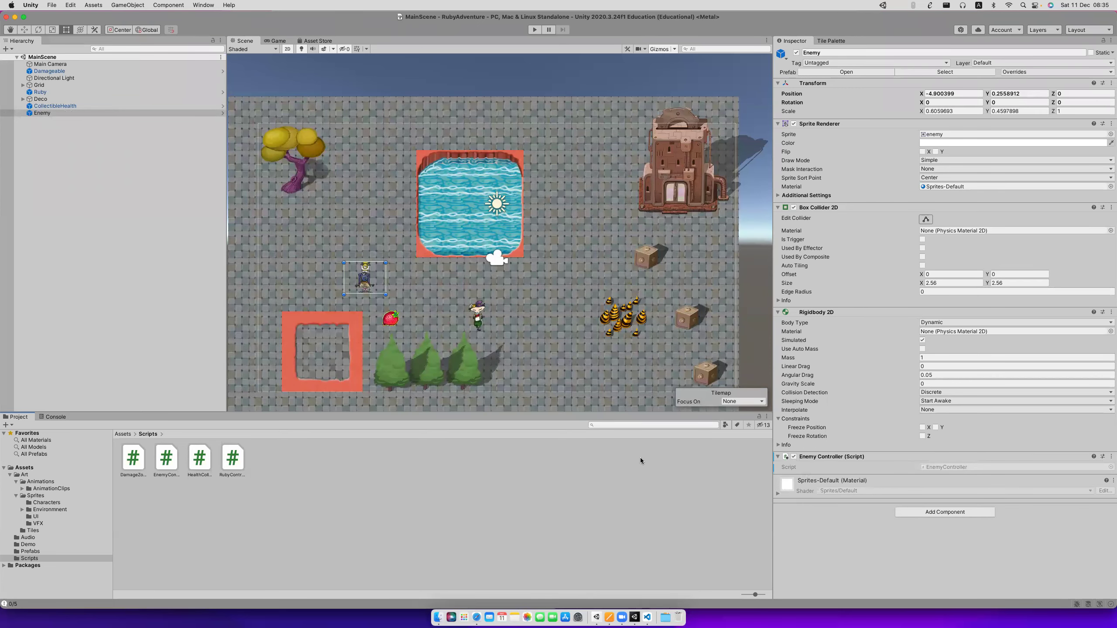
pyautogui.press('super+Tab')
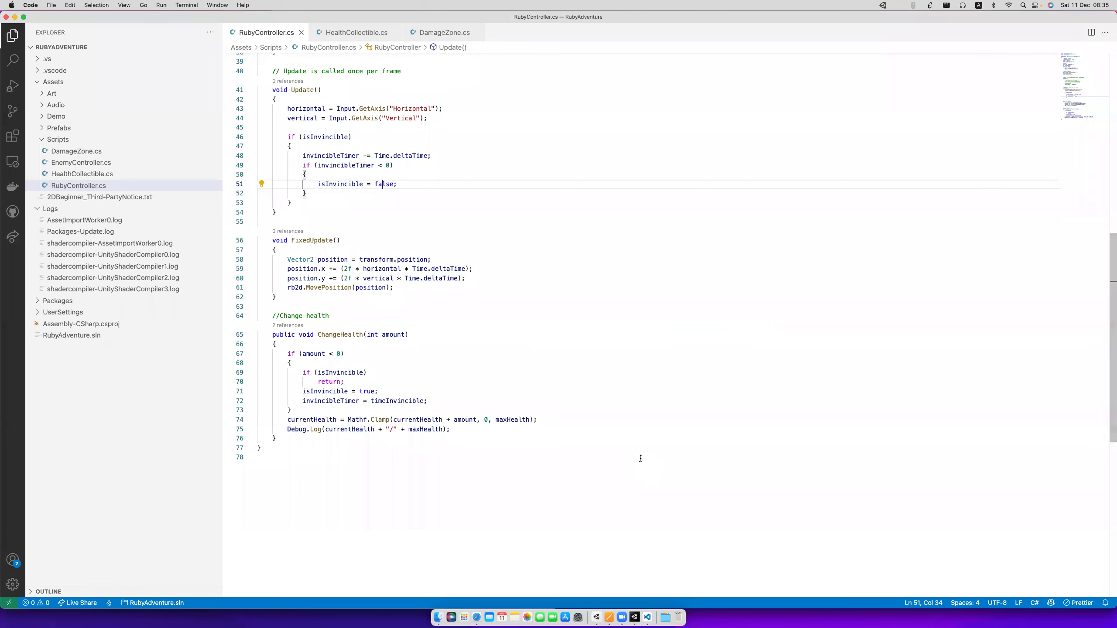
# Open EnemyController.cs with its default Start and Update template, then return to Unity.
pyautogui.click(74, 185)
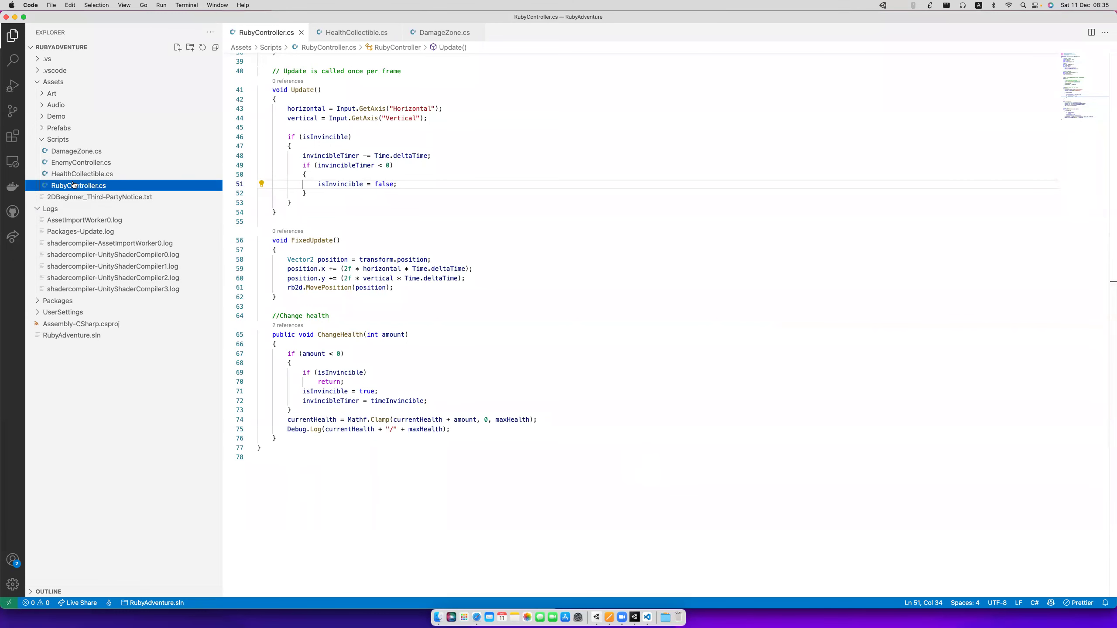
pyautogui.click(398, 221)
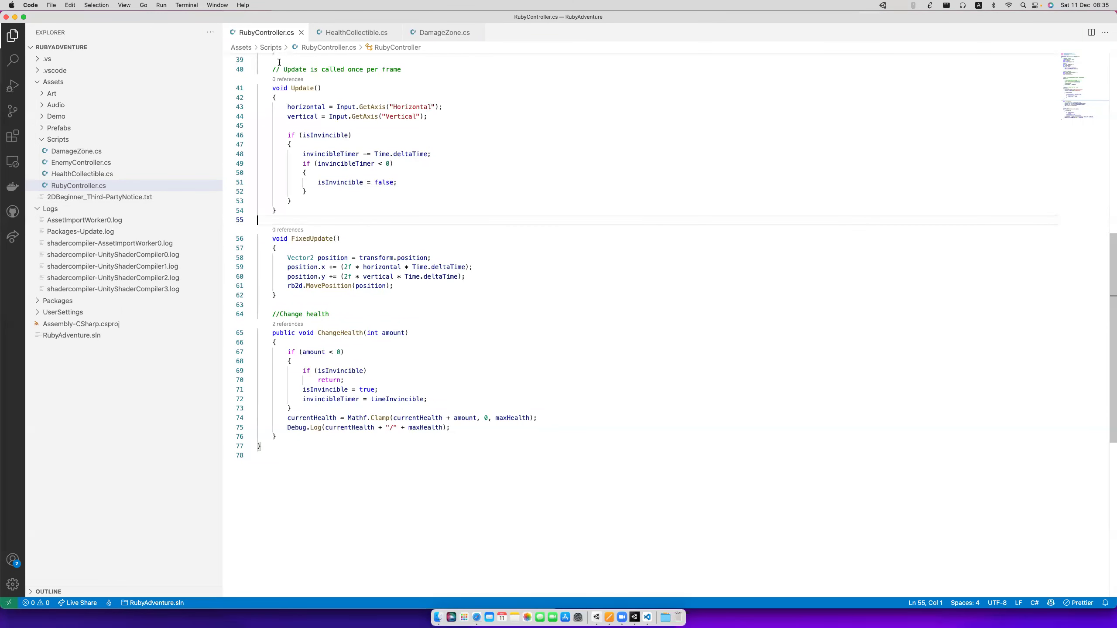
pyautogui.click(120, 164)
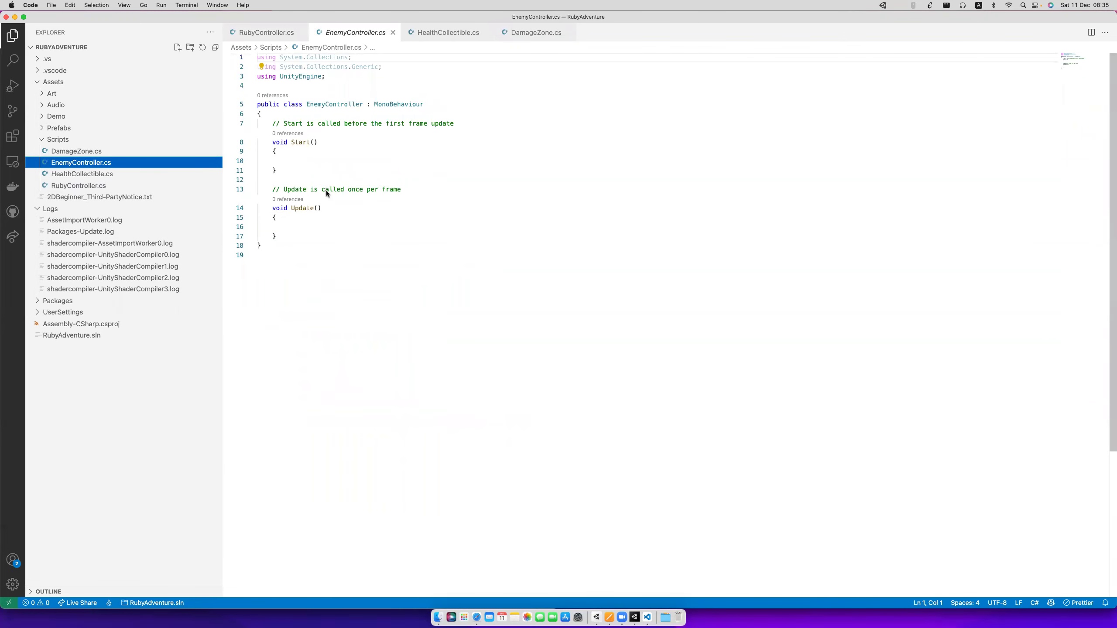
pyautogui.press('super+Tab')
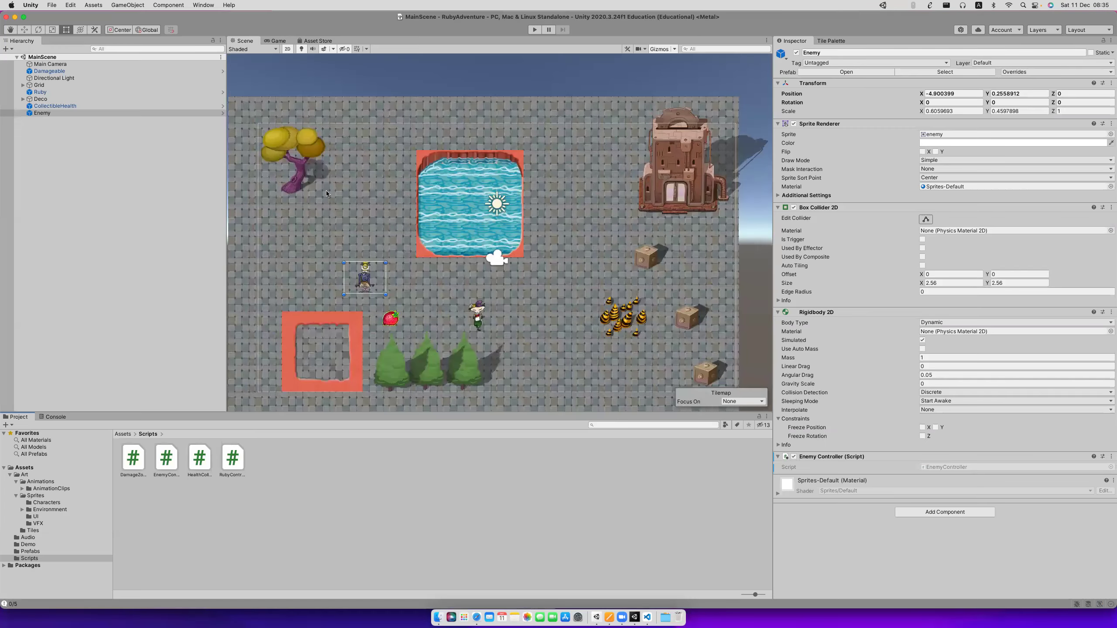
# Select the Tilemap inside the Grid to view its components in the Inspector.
pyautogui.click(374, 284)
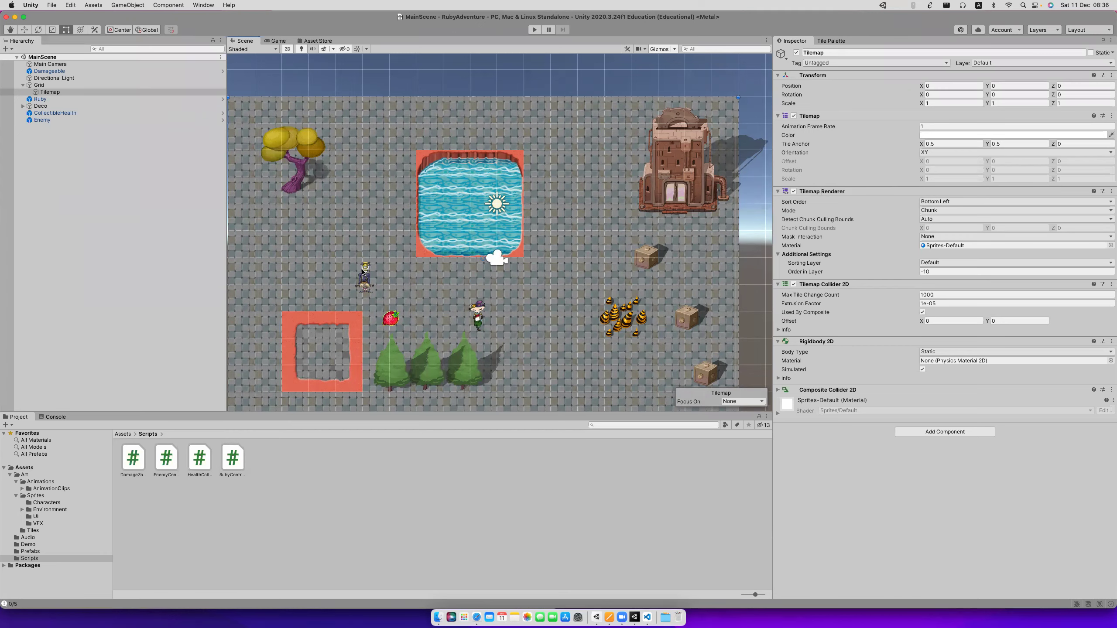
# Add the fields public float speed = 2.5f and public bool vertical to EnemyController.
pyautogui.press('super+Tab')
pyautogui.click(334, 122)
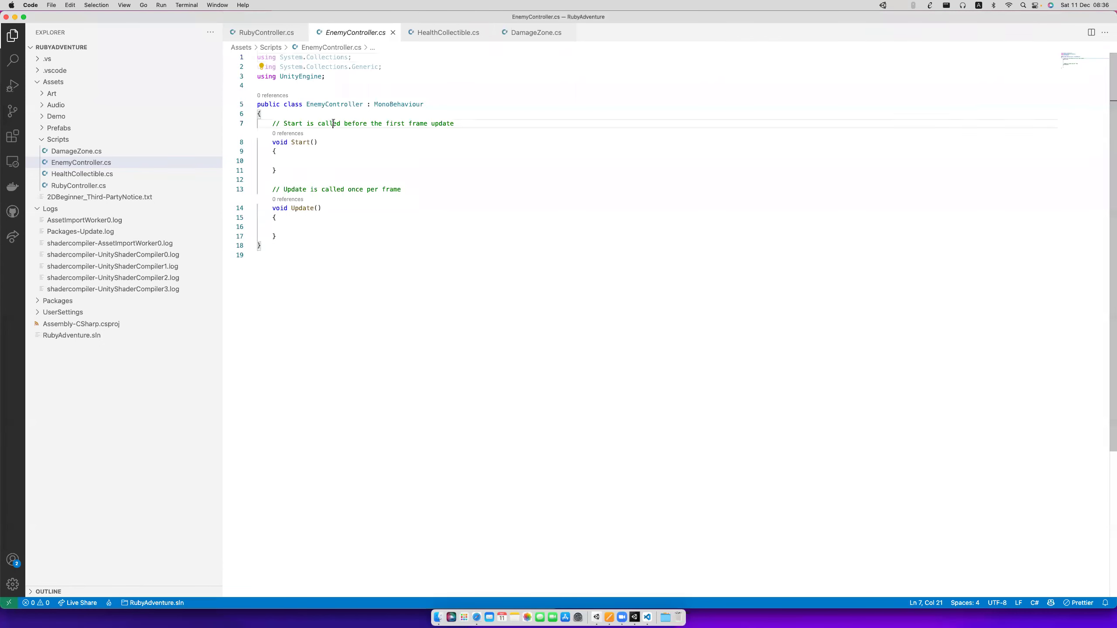
pyautogui.press('End')
pyautogui.press('Return')
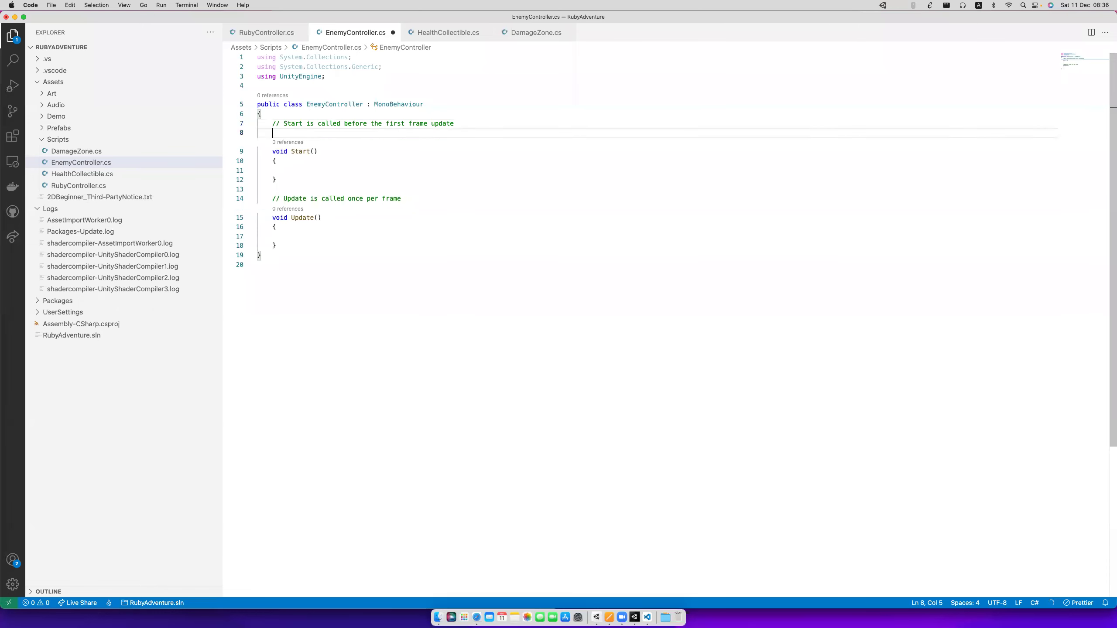
pyautogui.write('public float speed;')
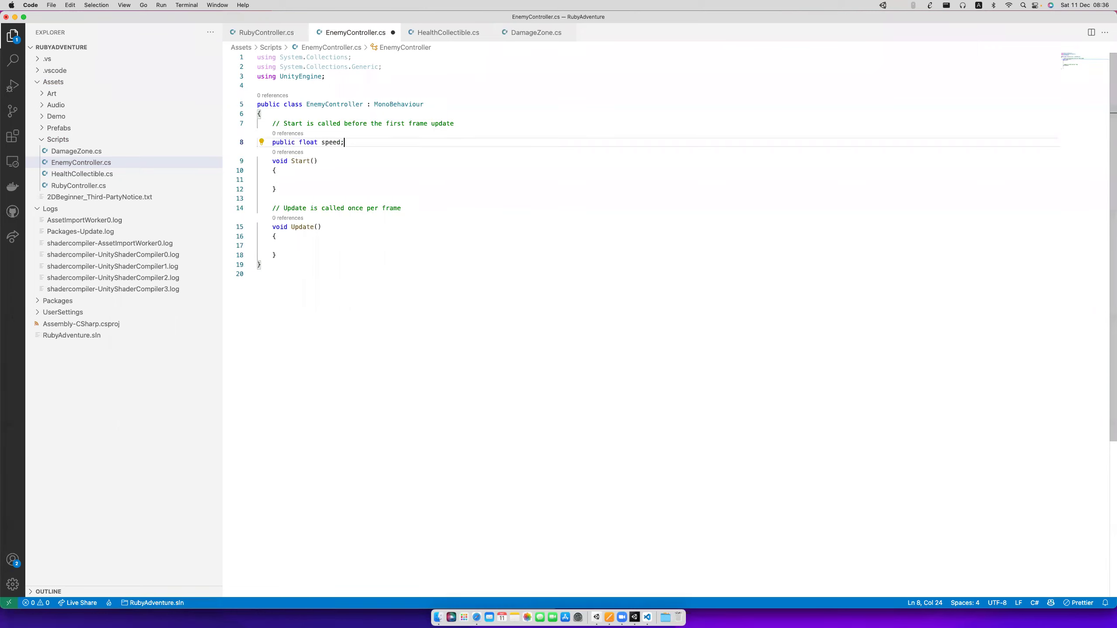
pyautogui.write(' =')
pyautogui.write(' 2.5f')
pyautogui.press('Right')
pyautogui.press('super+s')
pyautogui.press('Return')
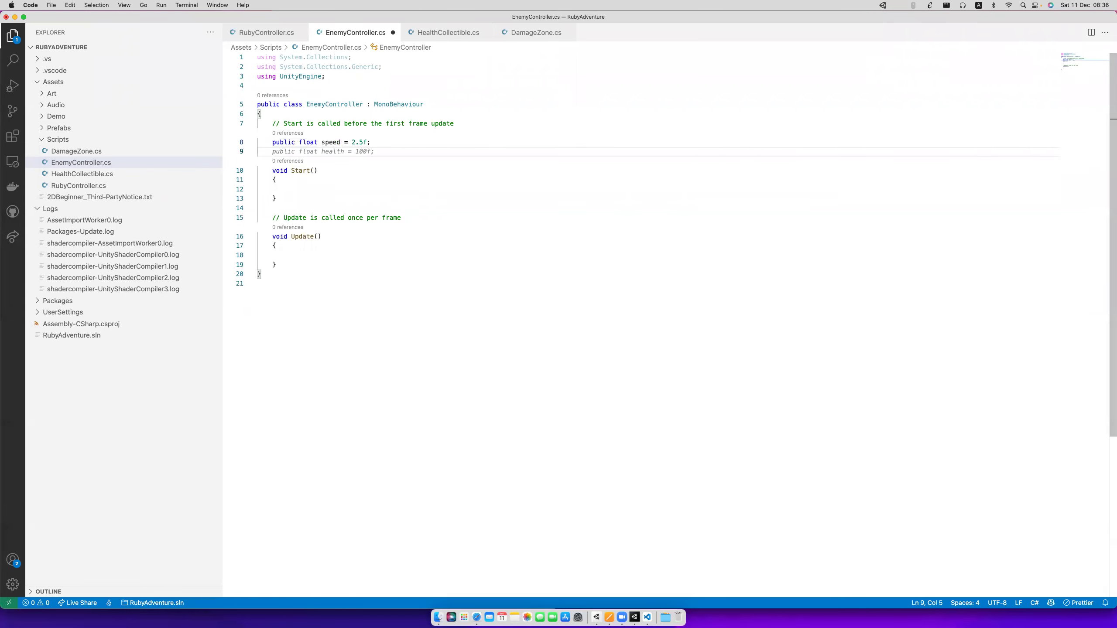
pyautogui.write('public flo')
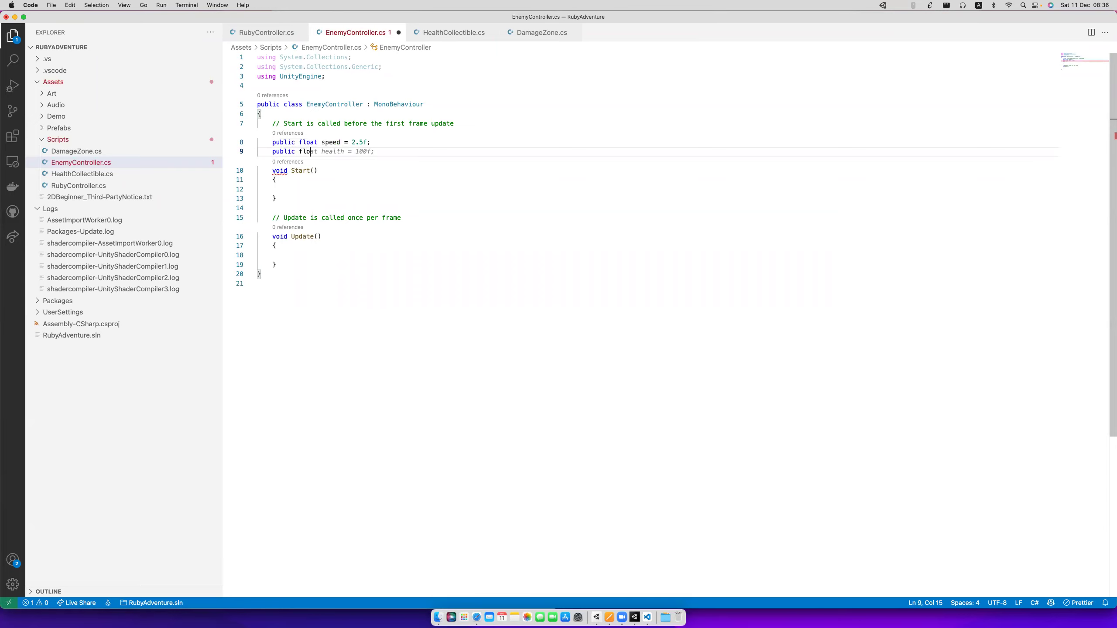
pyautogui.write('at vertical')
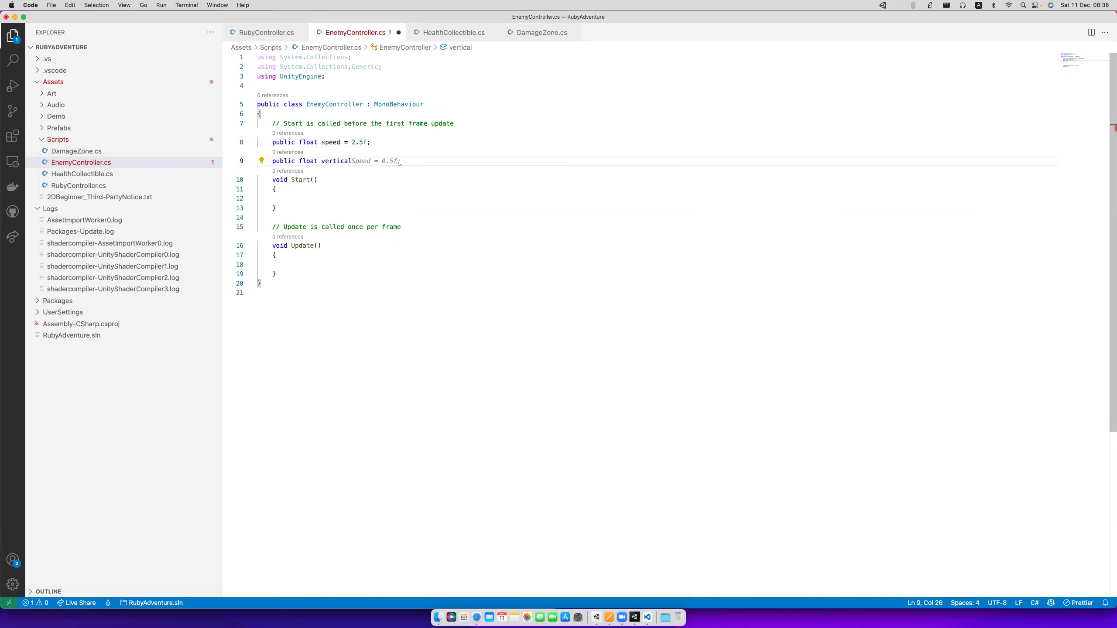
pyautogui.write(';')
pyautogui.doubleClick(309, 161)
pyautogui.write('bool')
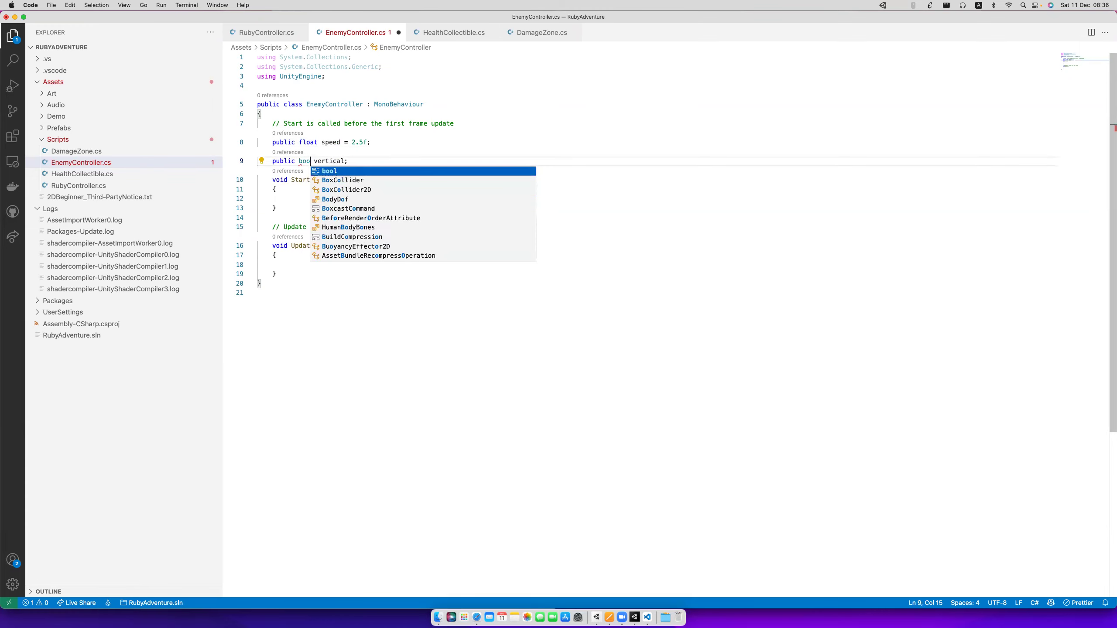
pyautogui.press('Escape')
# Declare a Rigidbody2D rb2d field, assign it via GetComponent<Rigidbody2D>() in Start, and save.
pyautogui.click(328, 198)
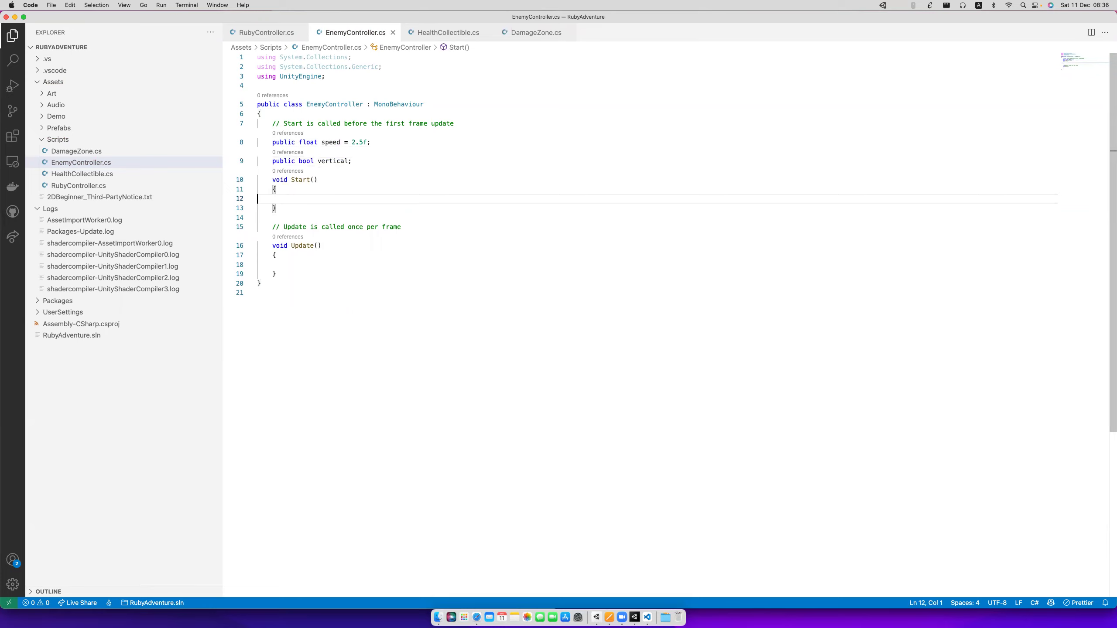
pyautogui.click(392, 162)
pyautogui.press('Return')
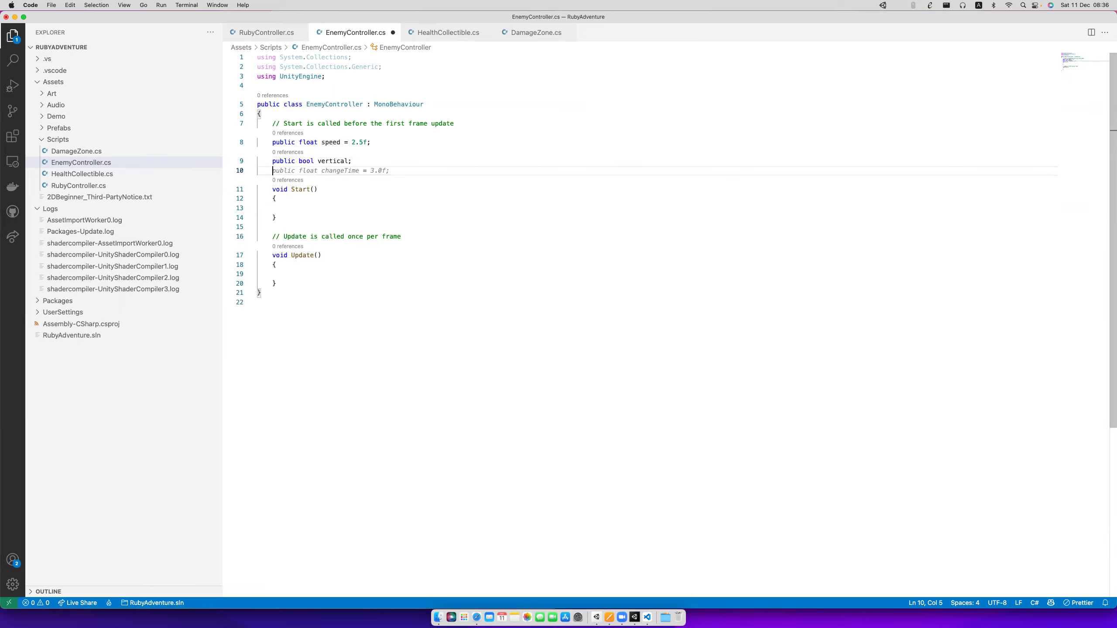
pyautogui.write('Ri')
pyautogui.write('2')
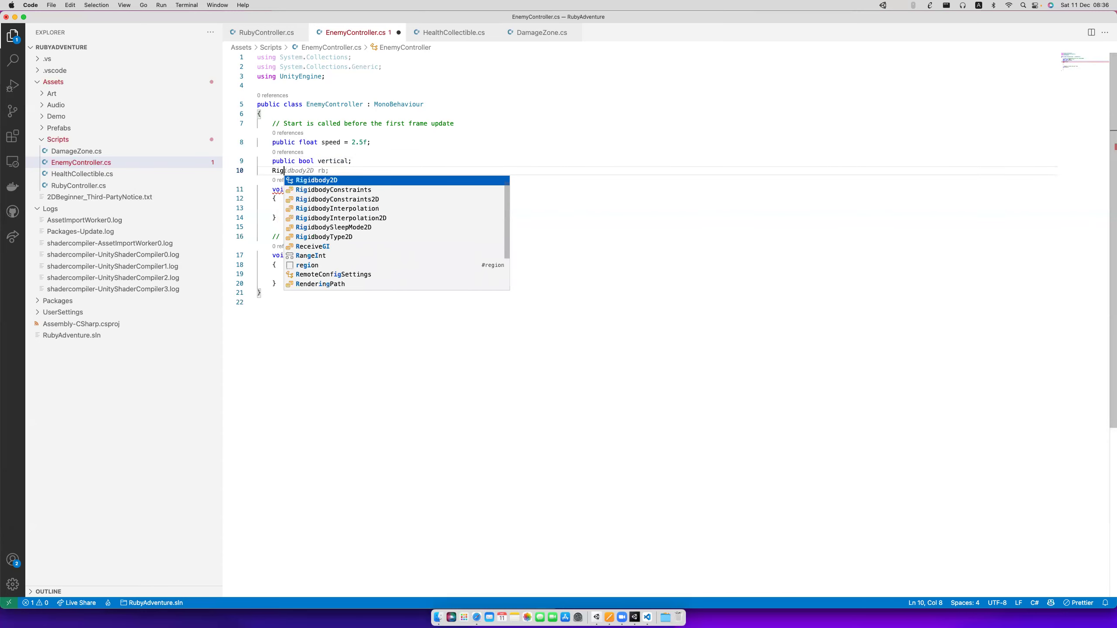
pyautogui.press('Return')
pyautogui.write('rb;')
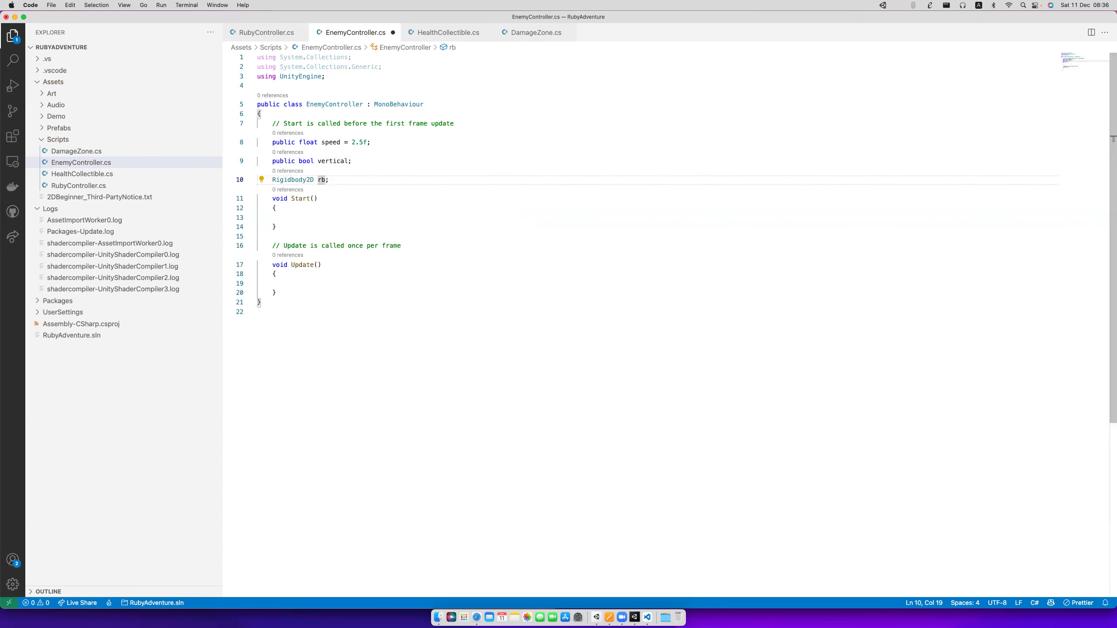
pyautogui.write('2d')
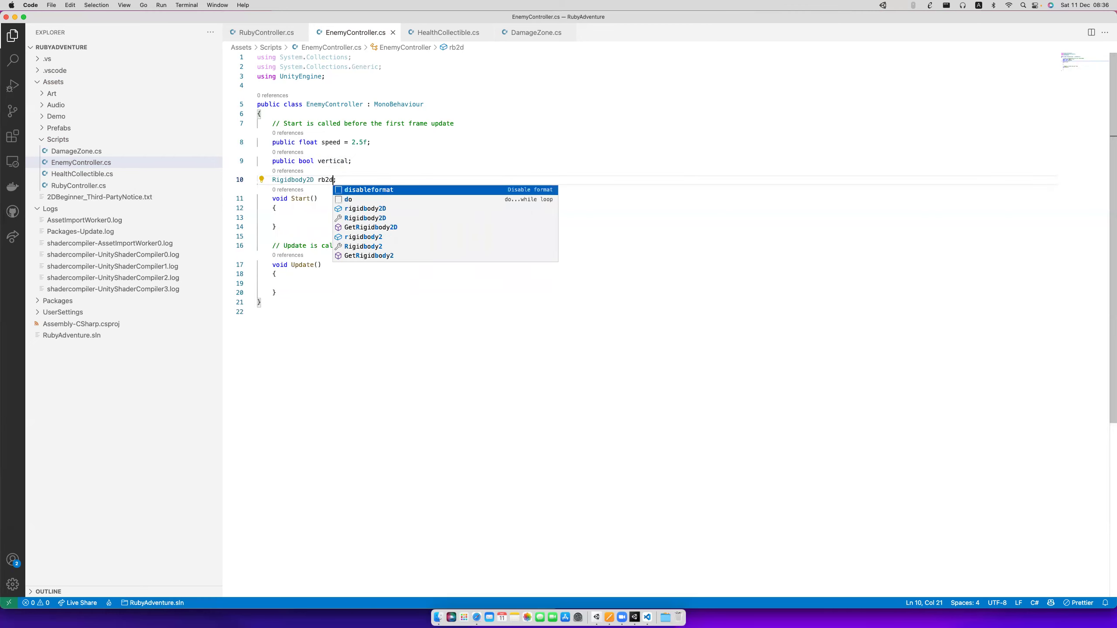
pyautogui.click(288, 217)
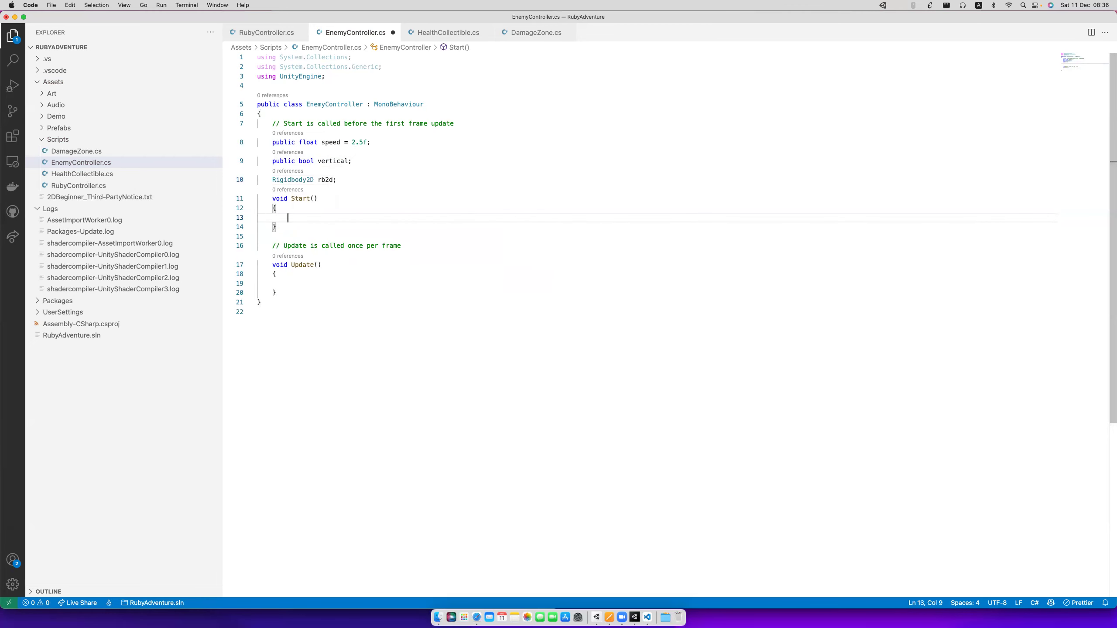
pyautogui.write('rb2')
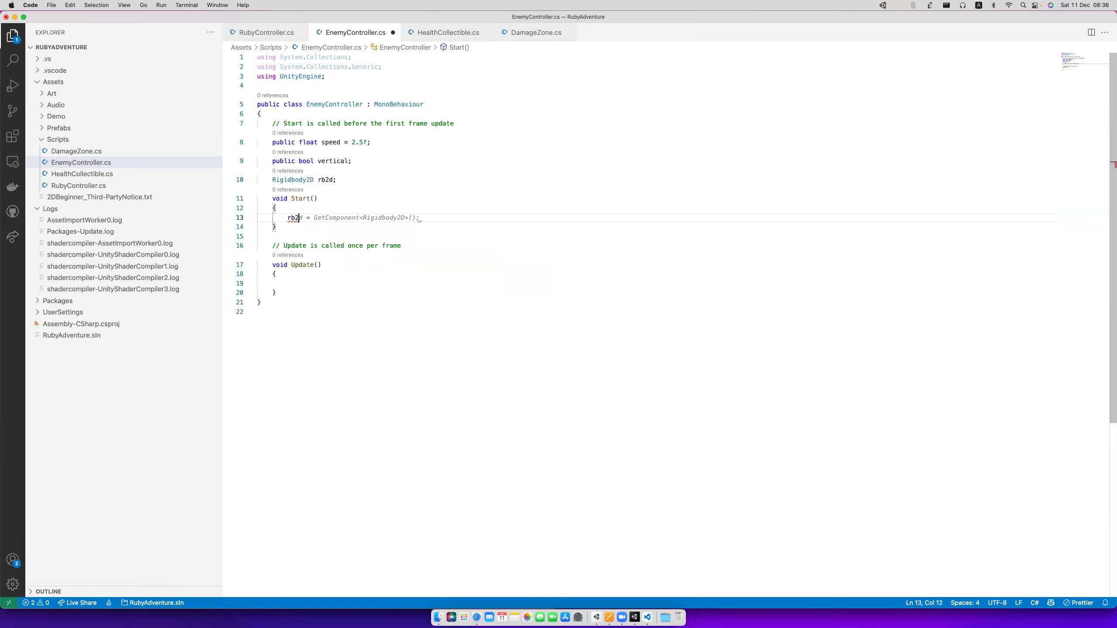
pyautogui.press('Tab')
pyautogui.press('super+s')
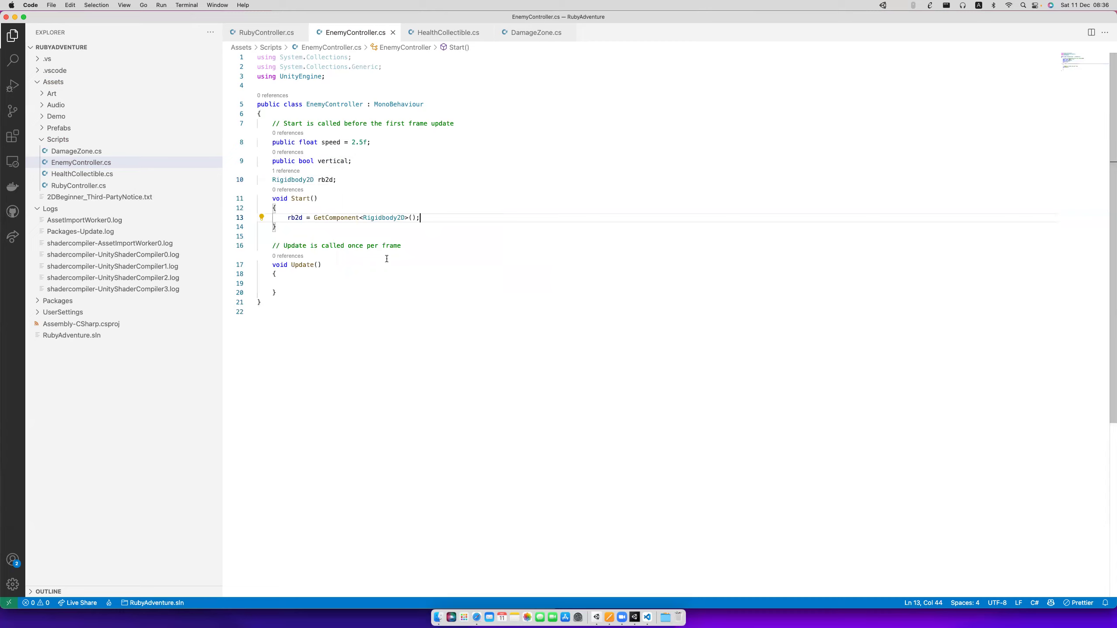
# Replace Update with a FixedUpdate method containing an if (vertical) block, and save.
pyautogui.click(276, 293)
pyautogui.keyDown('shift'); pyautogui.click(272, 266); pyautogui.keyUp('shift')
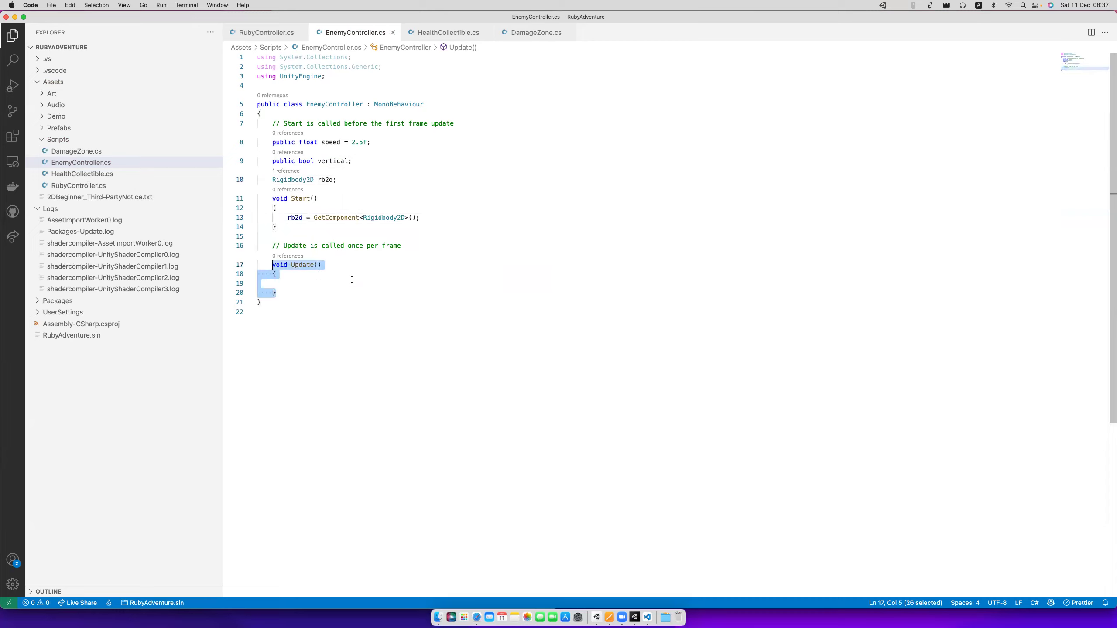
pyautogui.write('void fixed')
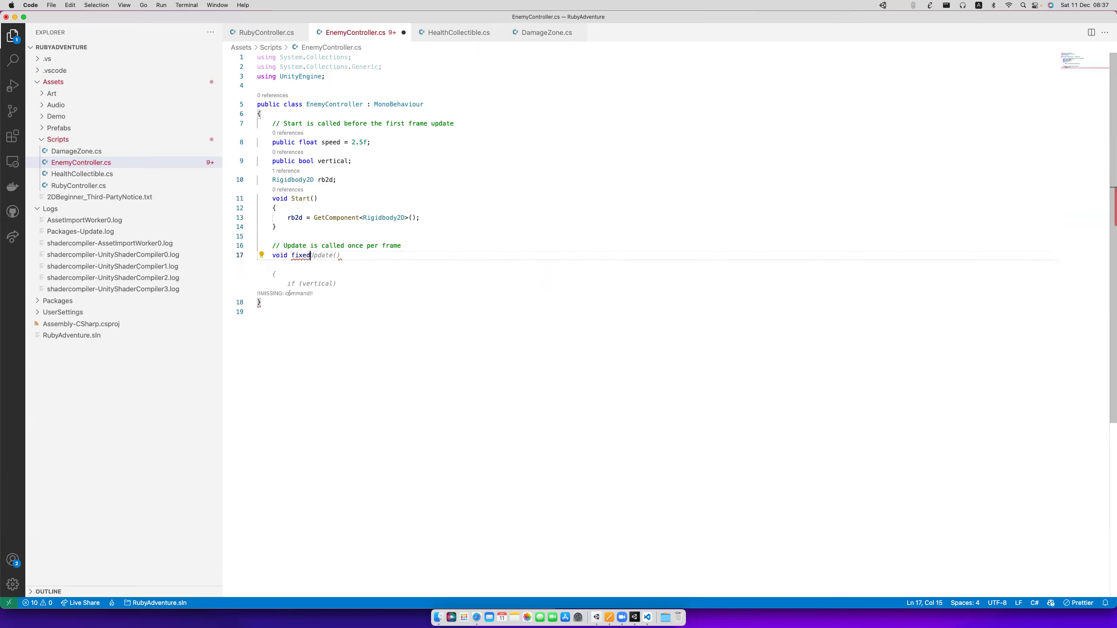
pyautogui.press('Tab')
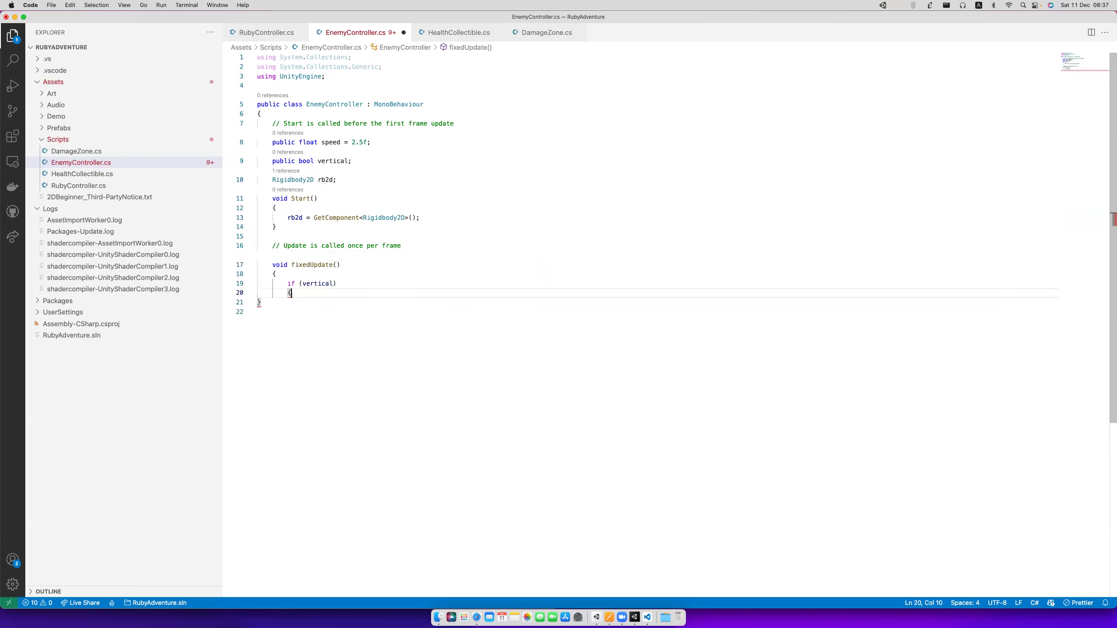
pyautogui.click(294, 270)
pyautogui.click(292, 265)
pyautogui.hotkey('shift', 'Right')
pyautogui.write('F')
pyautogui.press('super+s')
# Add an empty line in the if block and an else block after it.
pyautogui.press('Down')
pyautogui.press('Down')
pyautogui.press('Down')
pyautogui.press('End')
pyautogui.press('Return')
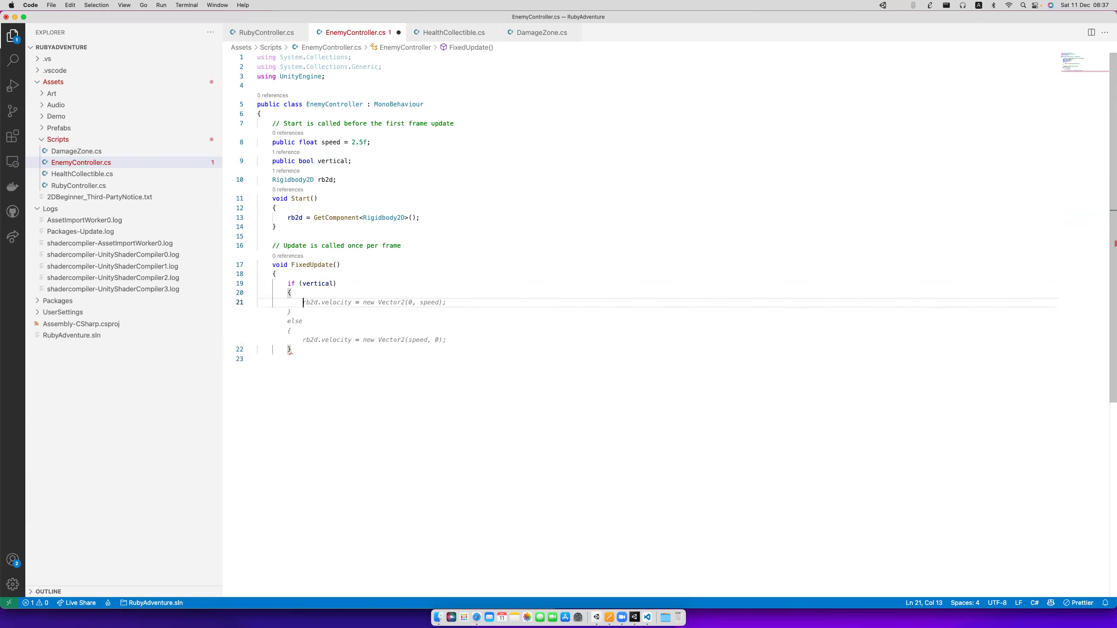
pyautogui.press('Down')
pyautogui.write('else{')
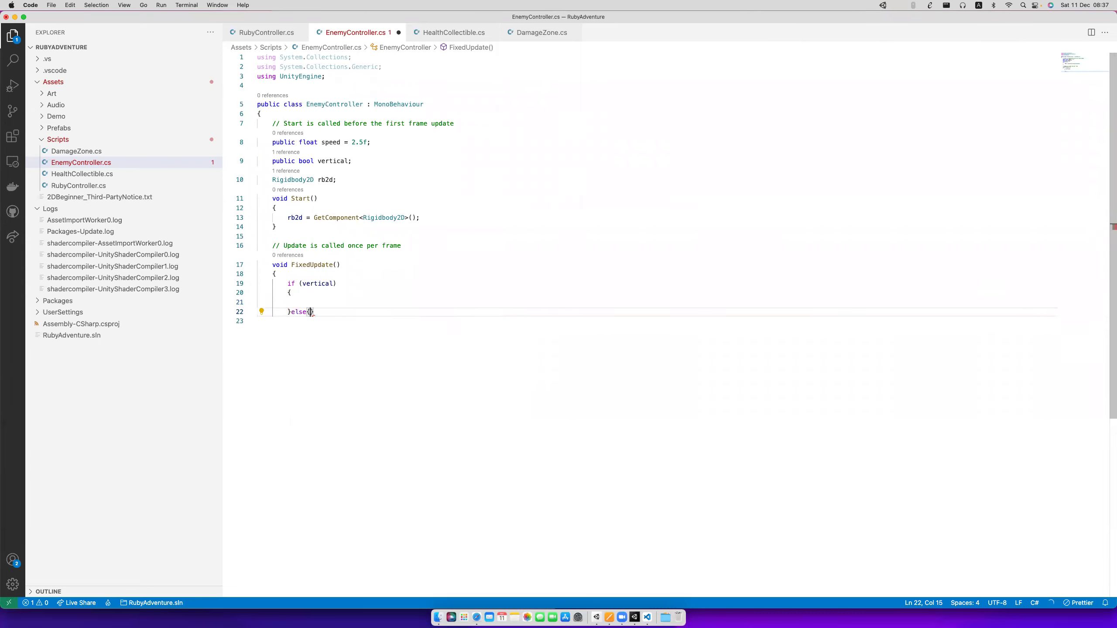
pyautogui.press('Return')
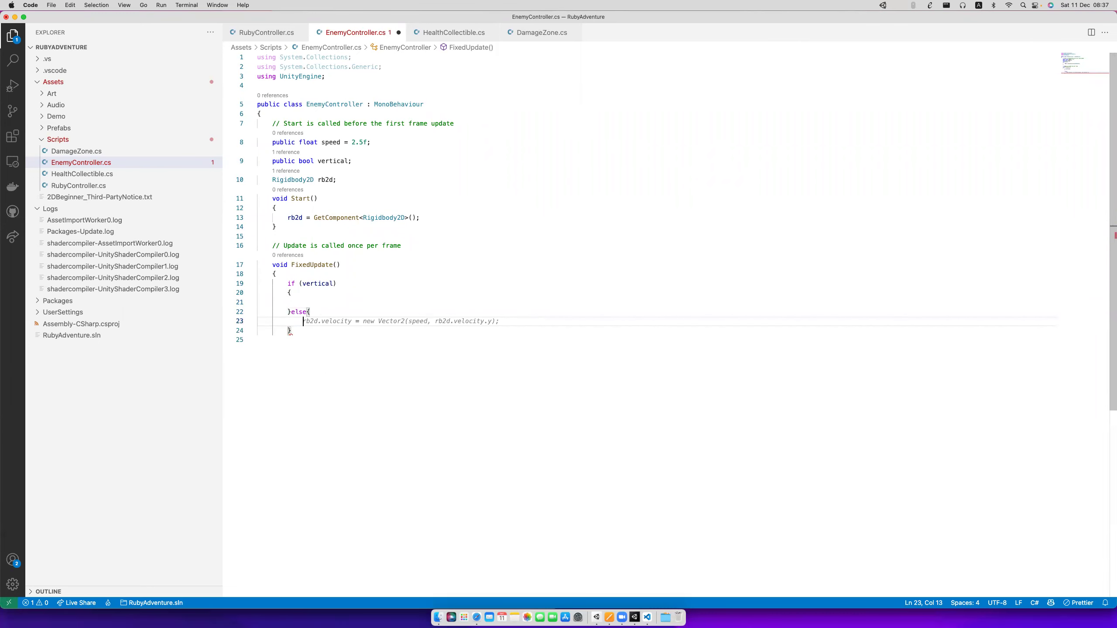
pyautogui.press('Up')
pyautogui.press('Up')
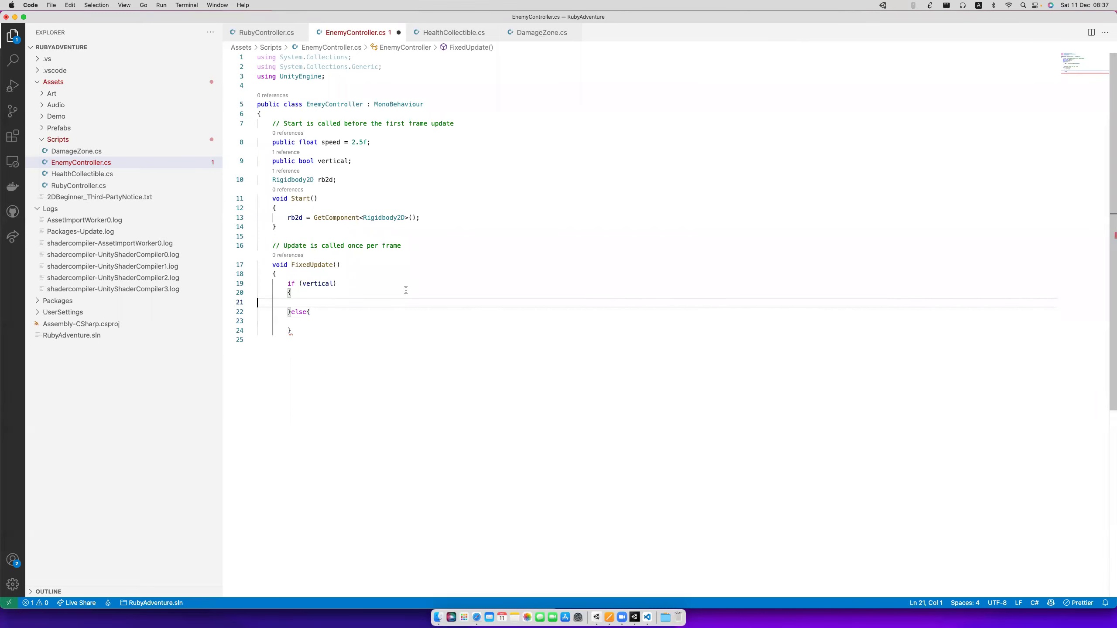
# Add Vector2 pos = rb2d.position and the pos.y/pos.x movement lines in FixedUpdate.
pyautogui.click(290, 273)
pyautogui.press('Return')
pyautogui.write('Vector2')
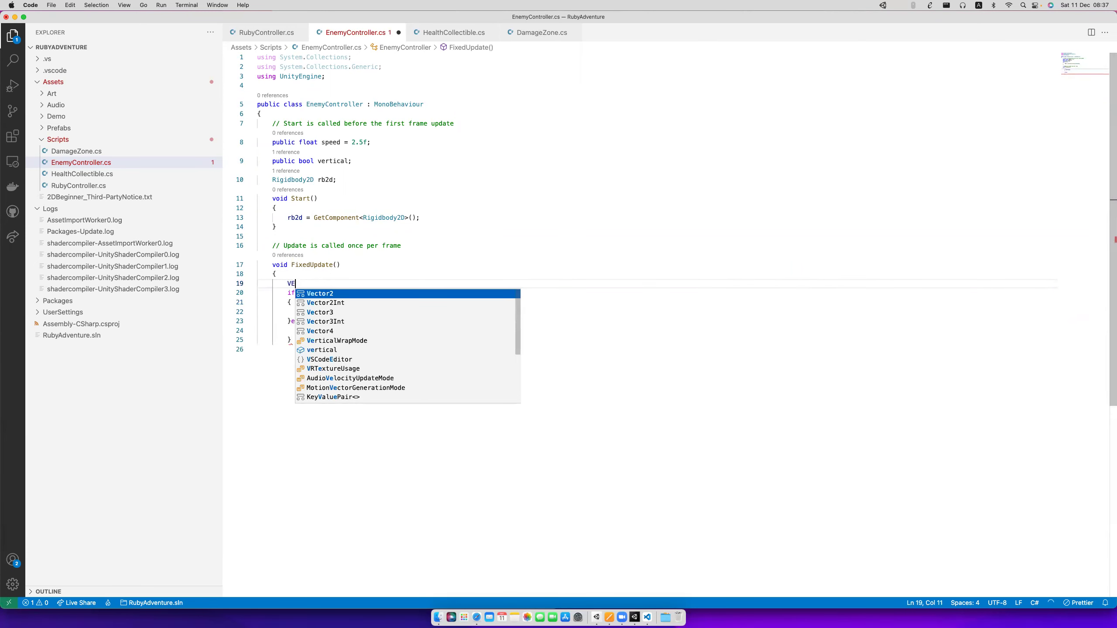
pyautogui.write(' pos =')
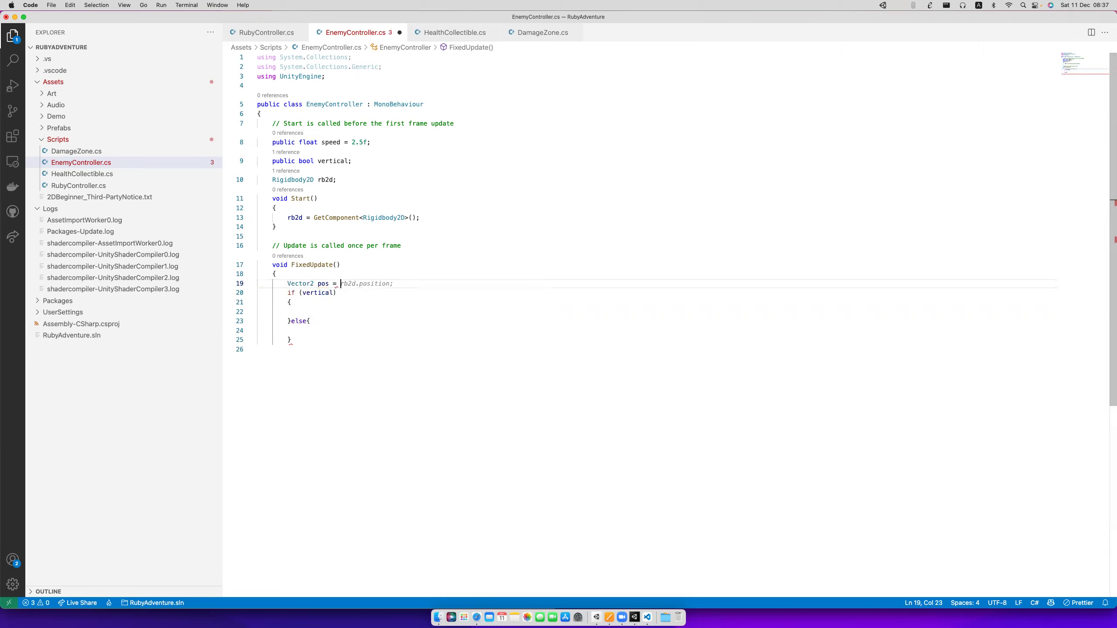
pyautogui.press('Tab')
pyautogui.press('super+s')
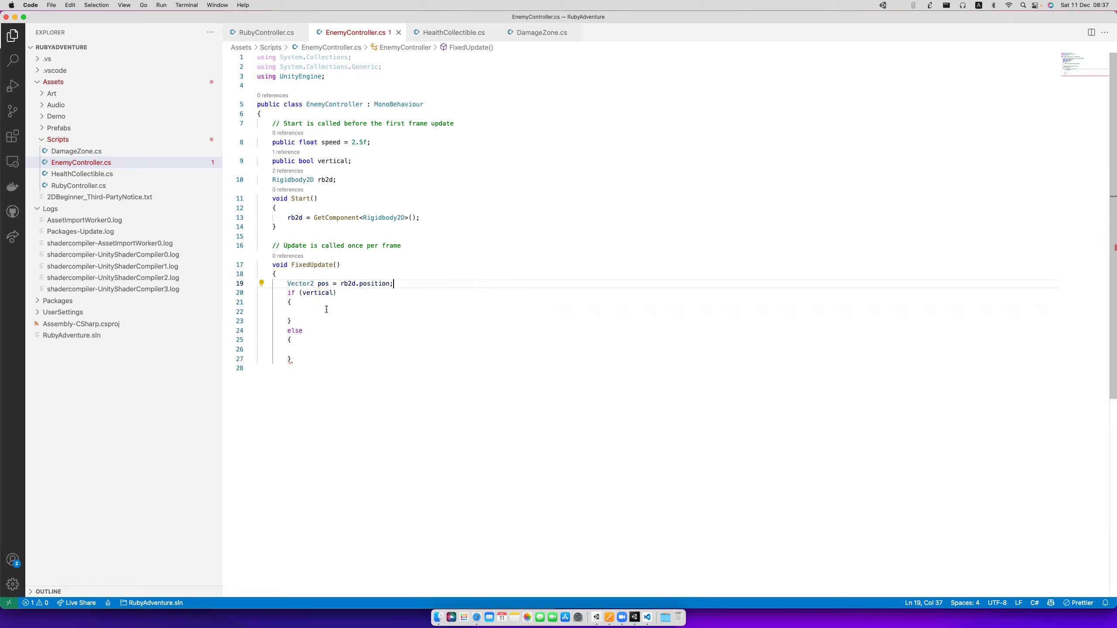
pyautogui.press('Down')
pyautogui.press('Down')
pyautogui.press('Down')
pyautogui.press('Tab')
pyautogui.press('Tab')
pyautogui.press('Tab')
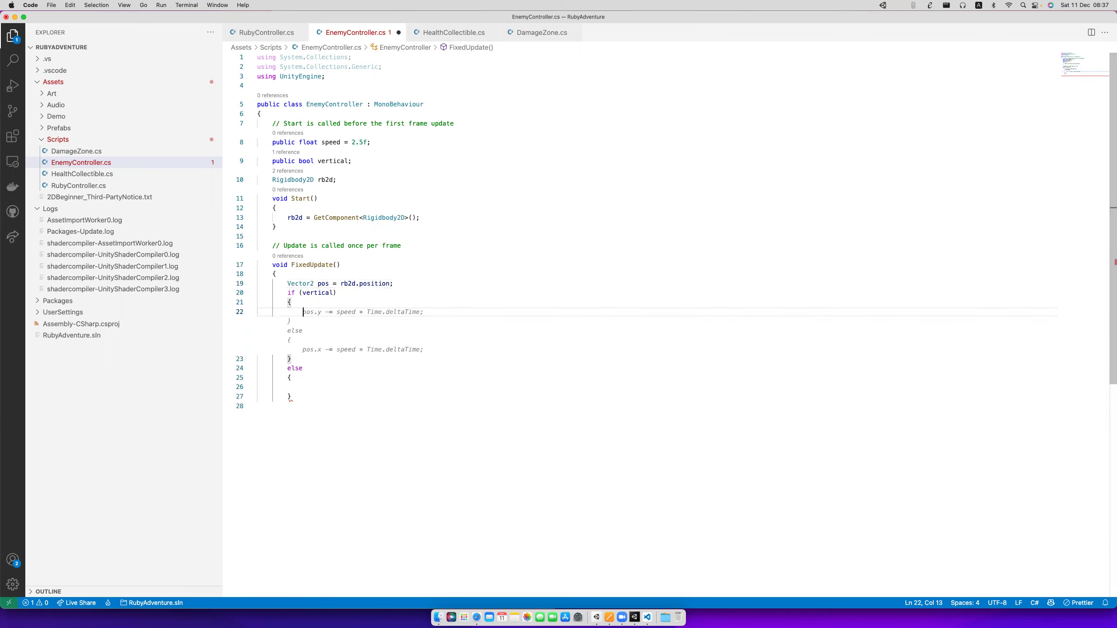
pyautogui.write('po')
pyautogui.press('Tab')
pyautogui.press('super+s')
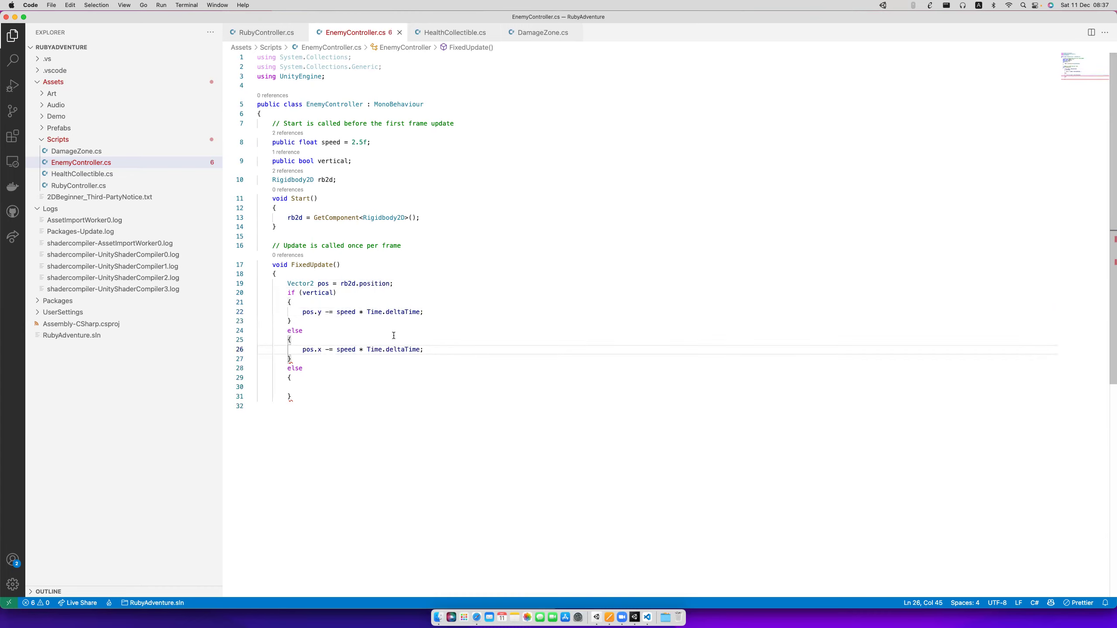
# Change the minus signs on lines 22 and 26 to plus so speed*Time.deltaTime is added.
pyautogui.click(326, 350)
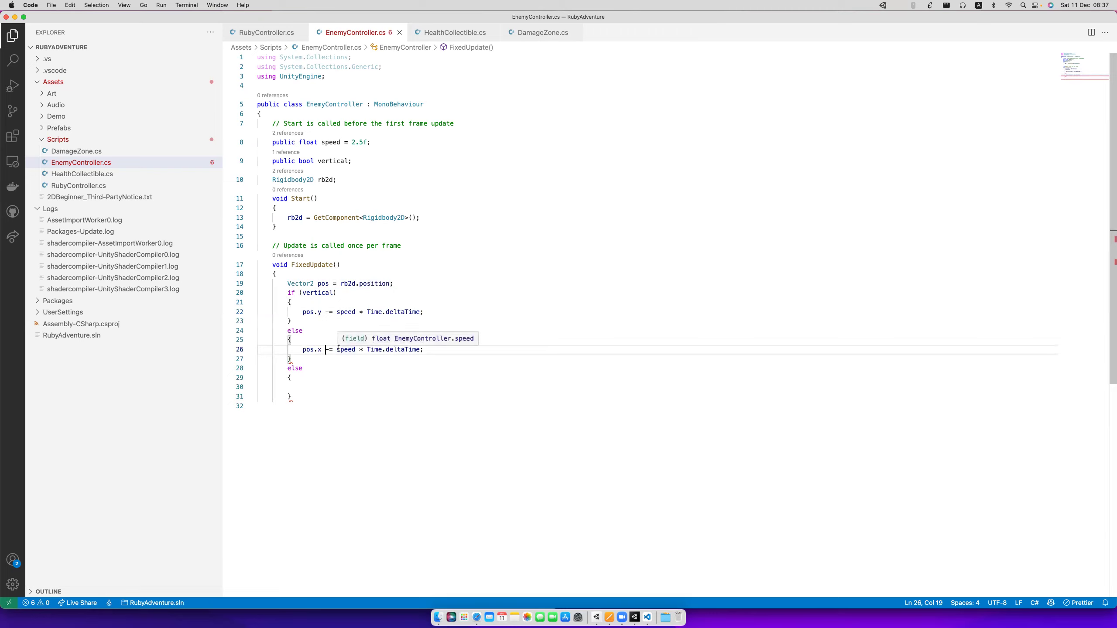
pyautogui.hotkey('shift', 'Right')
pyautogui.press('BackSpace')
pyautogui.write('+')
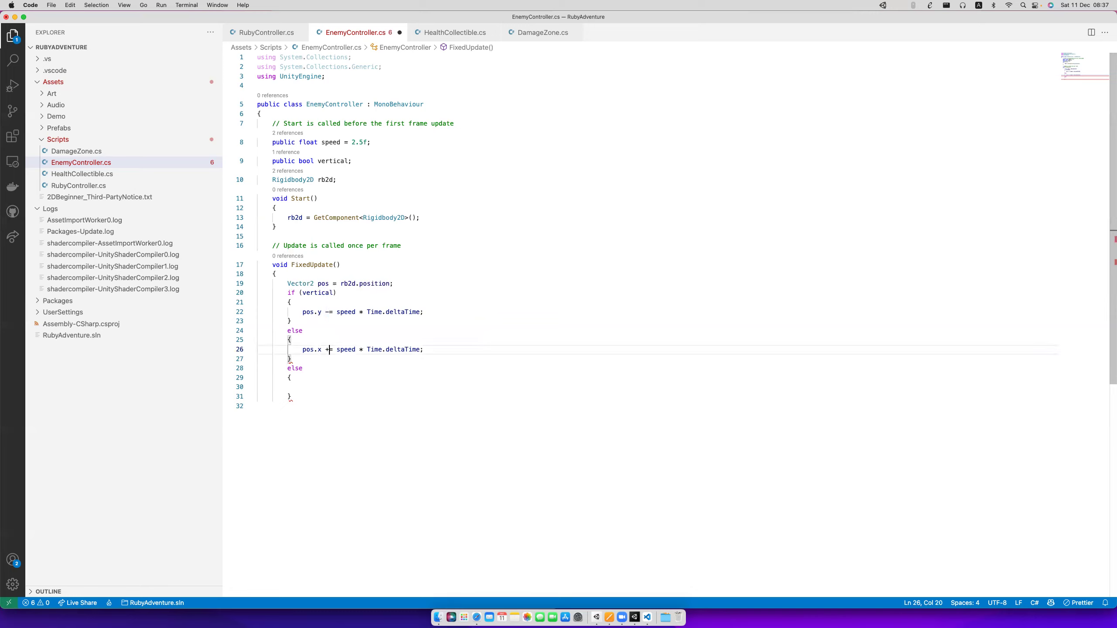
pyautogui.press('Up')
pyautogui.press('Up')
pyautogui.press('Up')
pyautogui.press('Up')
pyautogui.press('BackSpace')
pyautogui.write('+')
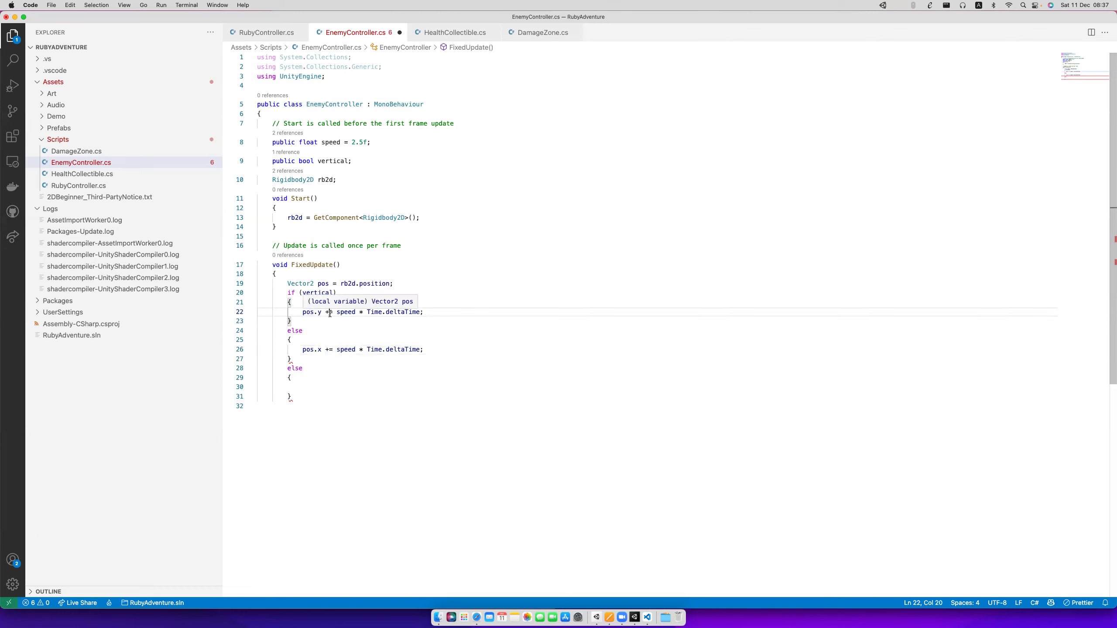
pyautogui.click(341, 313)
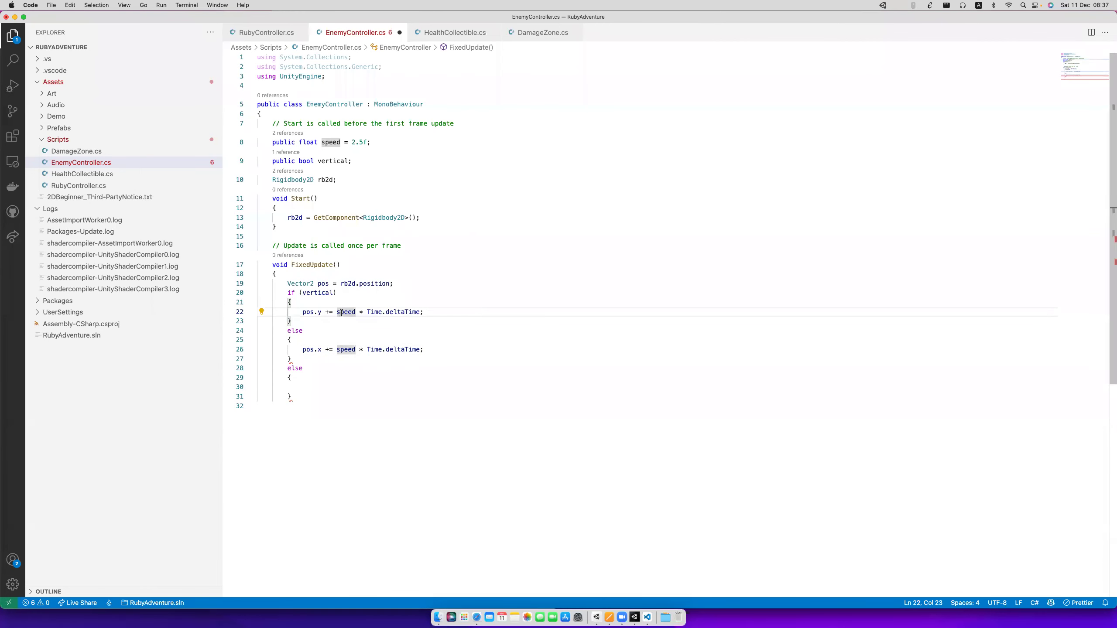
pyautogui.click(413, 313)
pyautogui.click(316, 350)
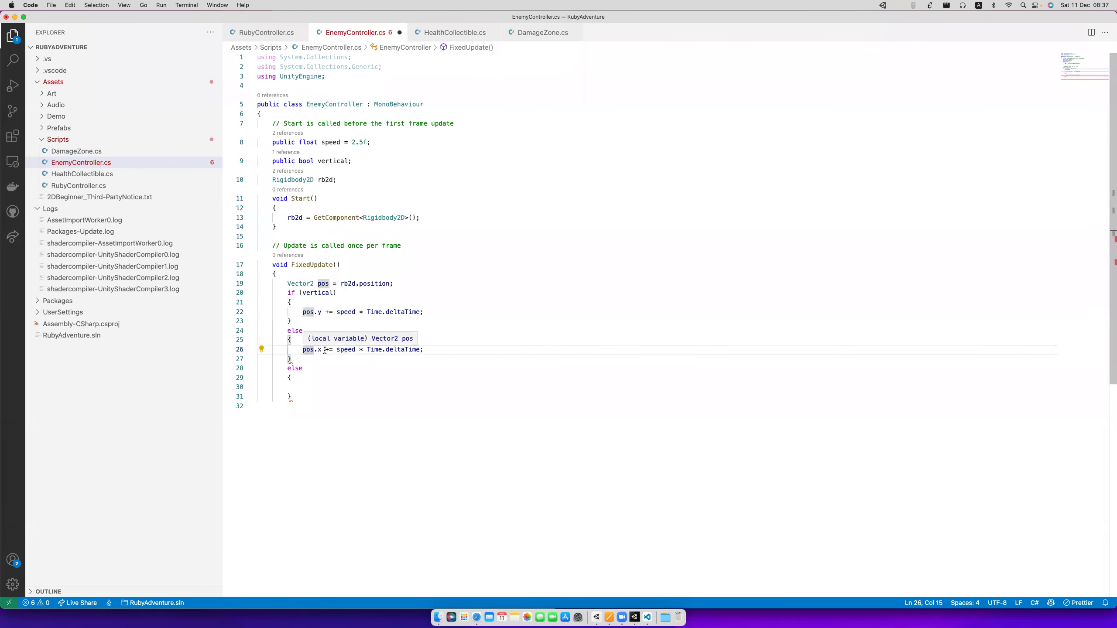
pyautogui.click(344, 350)
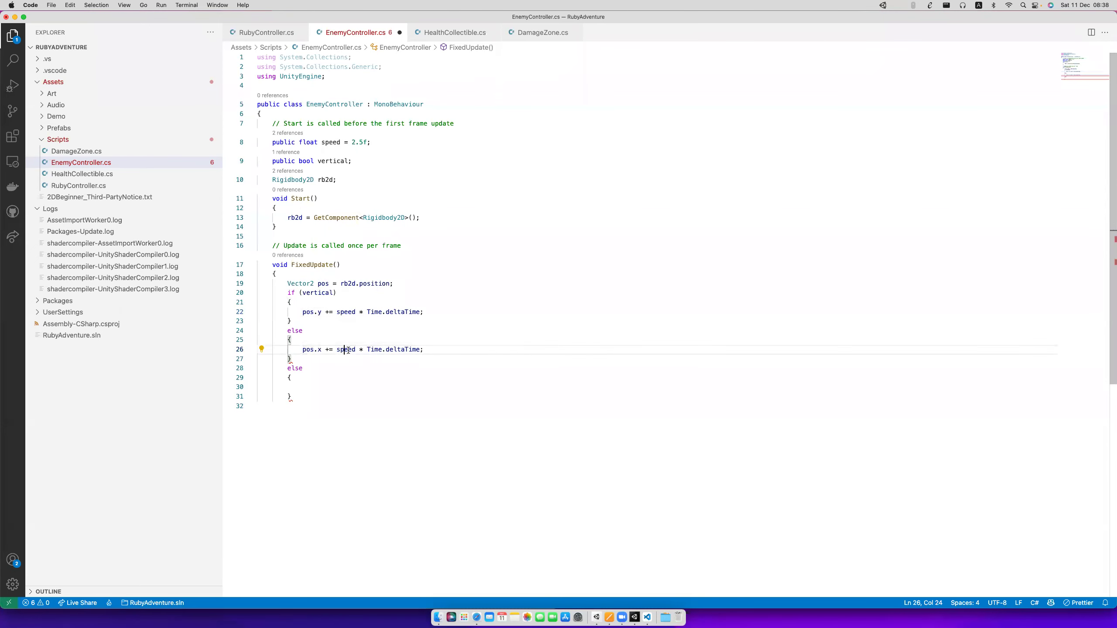
pyautogui.click(377, 350)
# Remove the leftover else block, add rb2d.MovePosition(pos), close the braces, and save.
pyautogui.moveTo(288, 369); pyautogui.dragTo(293, 396)
pyautogui.press('BackSpace')
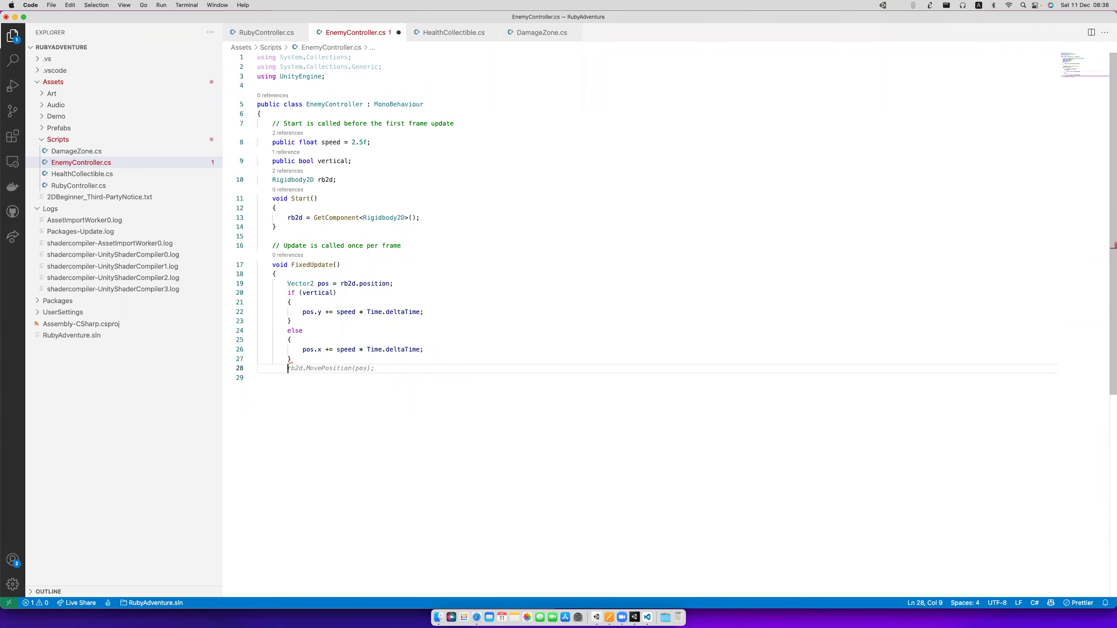
pyautogui.press('Tab')
pyautogui.press('Return')
pyautogui.write('}')
pyautogui.press('super+s')
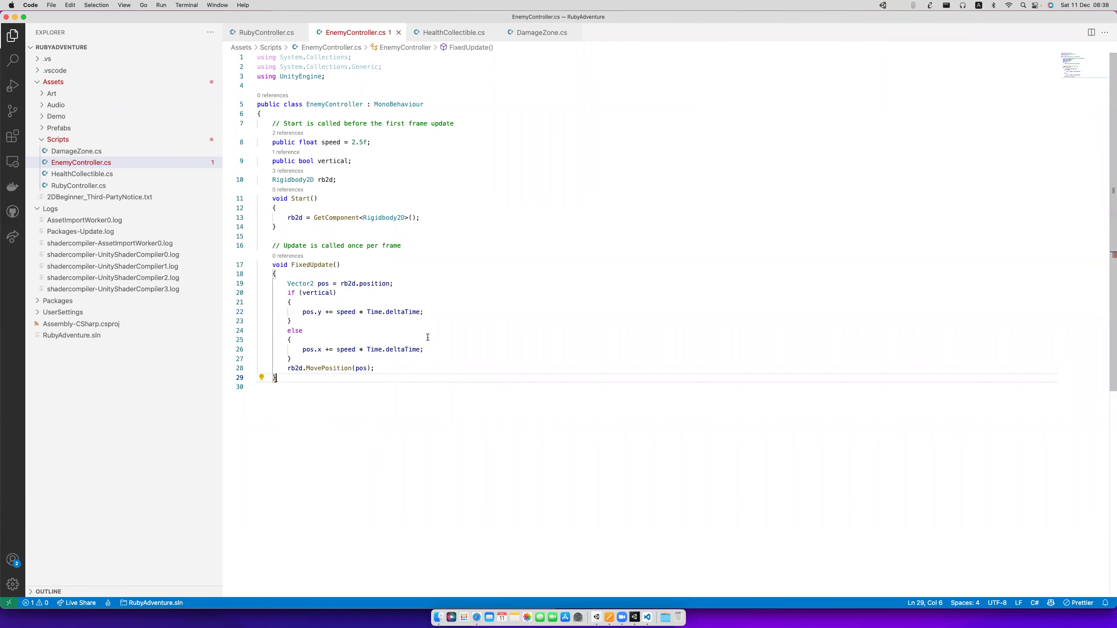
pyautogui.press('Return')
pyautogui.write('}')
pyautogui.press('super+s')
pyautogui.press('super+Tab')
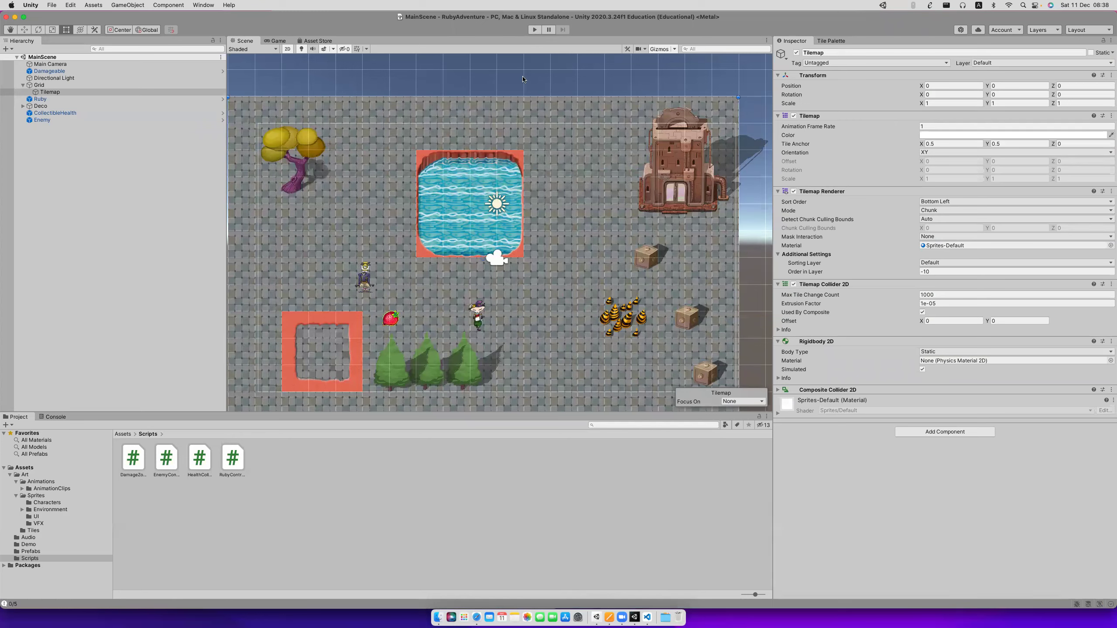
# Drag the Enemy up in the Scene view to Y 2.53.
pyautogui.click(366, 278)
pyautogui.moveTo(363, 279); pyautogui.dragTo(362, 216)
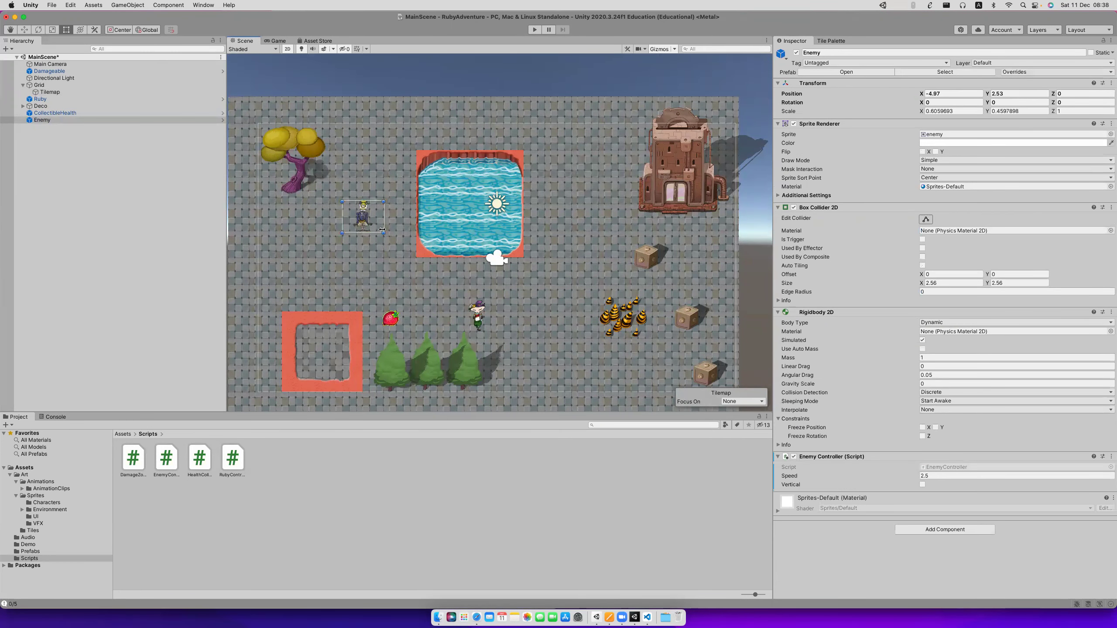
pyautogui.click(391, 181)
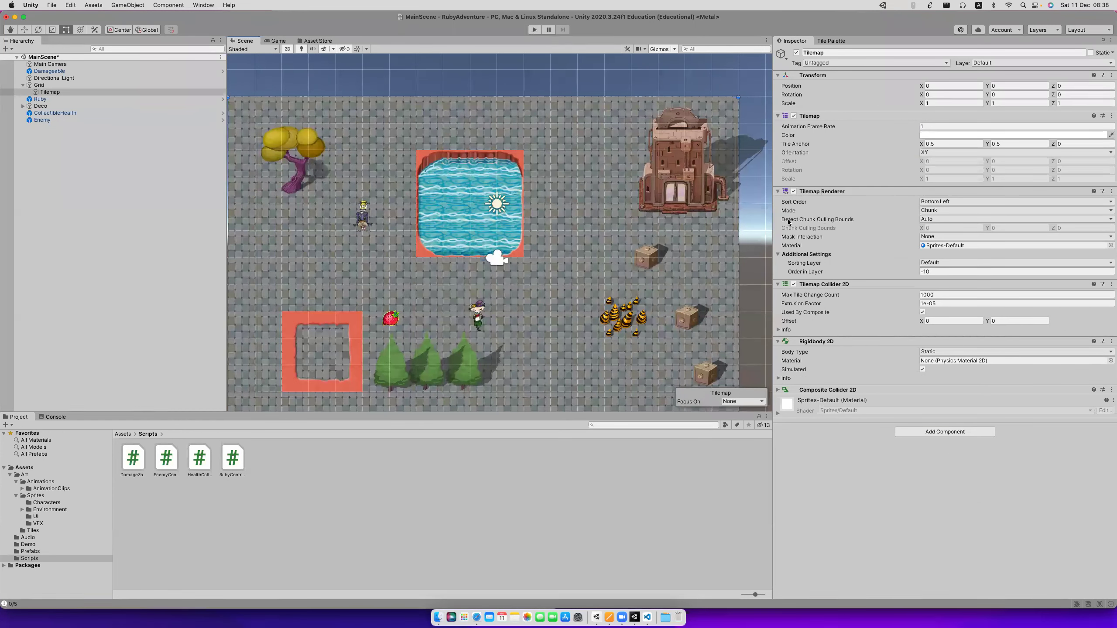
pyautogui.click(39, 121)
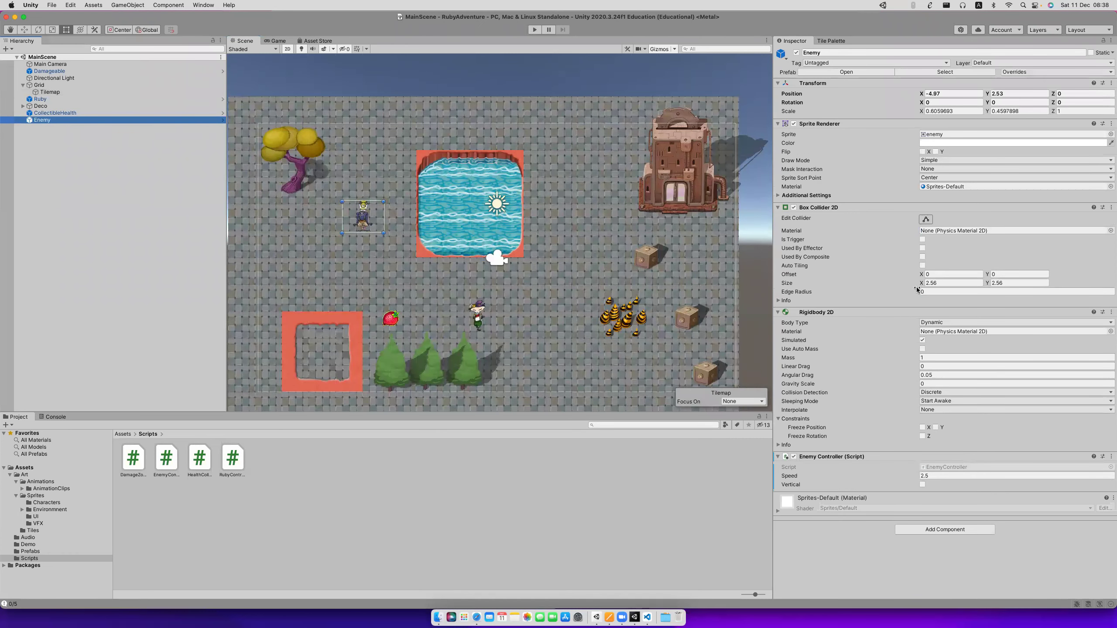
# Test the Enemy's patrol in Play mode with Vertical on, then off.
pyautogui.click(923, 484)
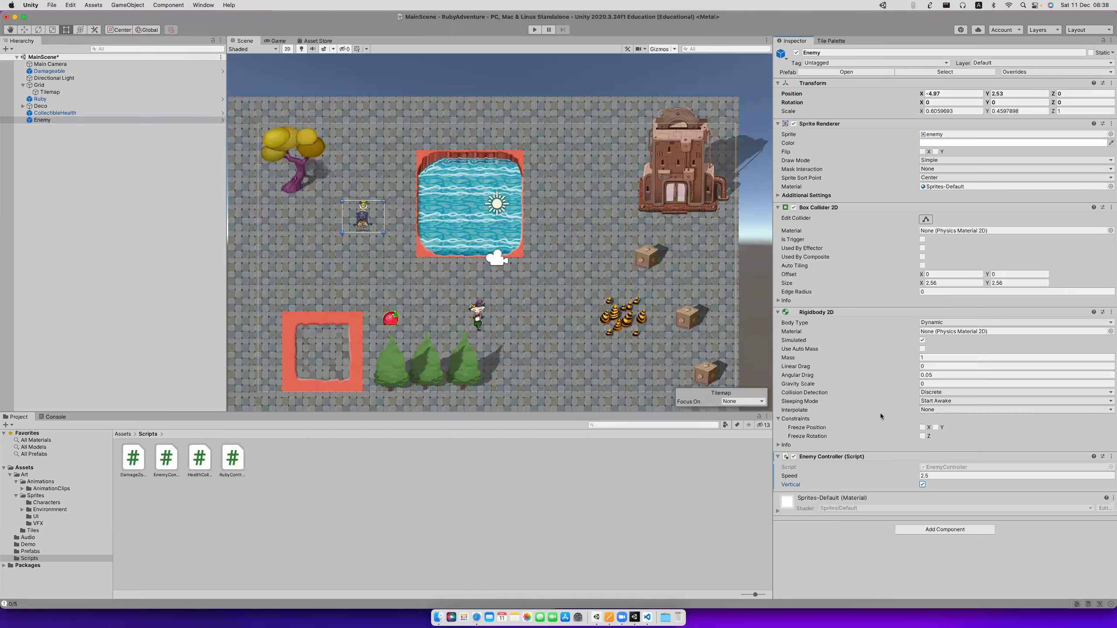
pyautogui.click(534, 30)
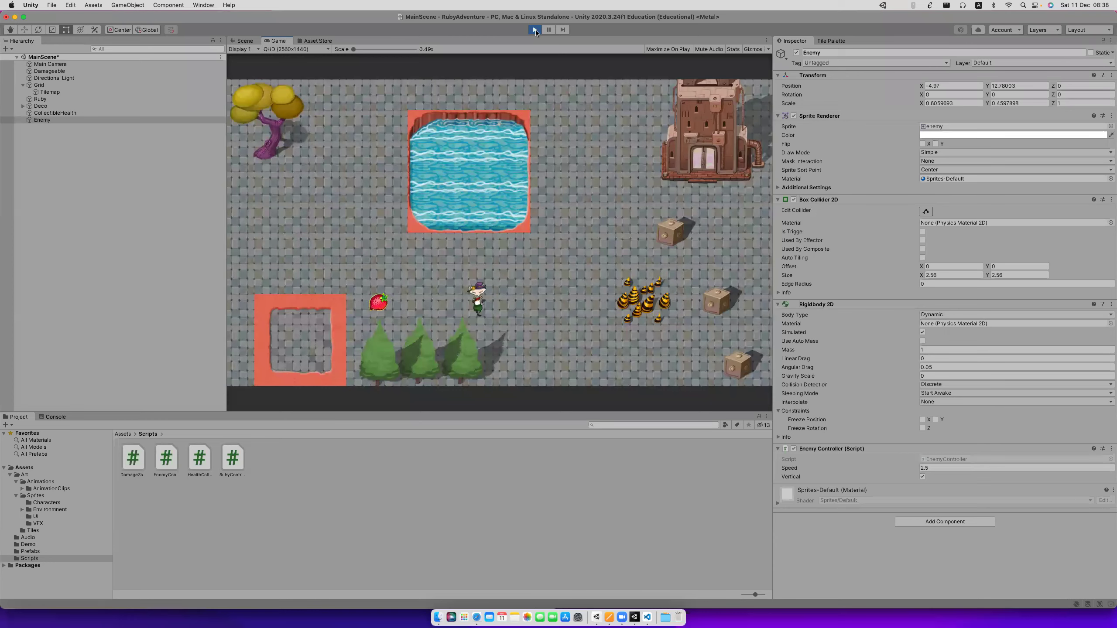
pyautogui.press('super+p')
pyautogui.click(923, 485)
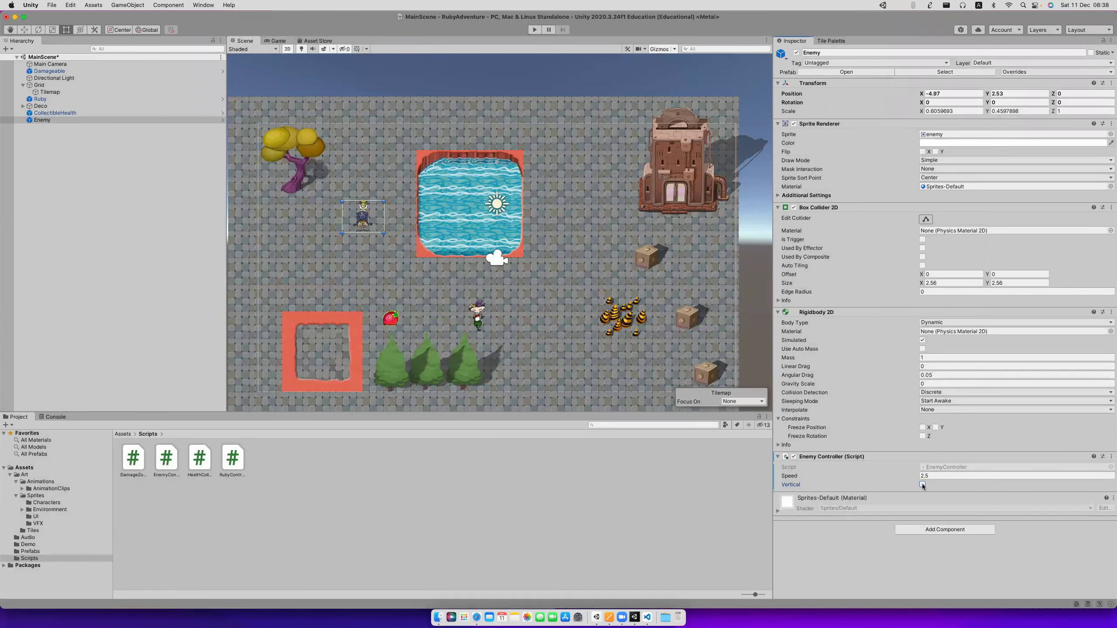
pyautogui.click(535, 31)
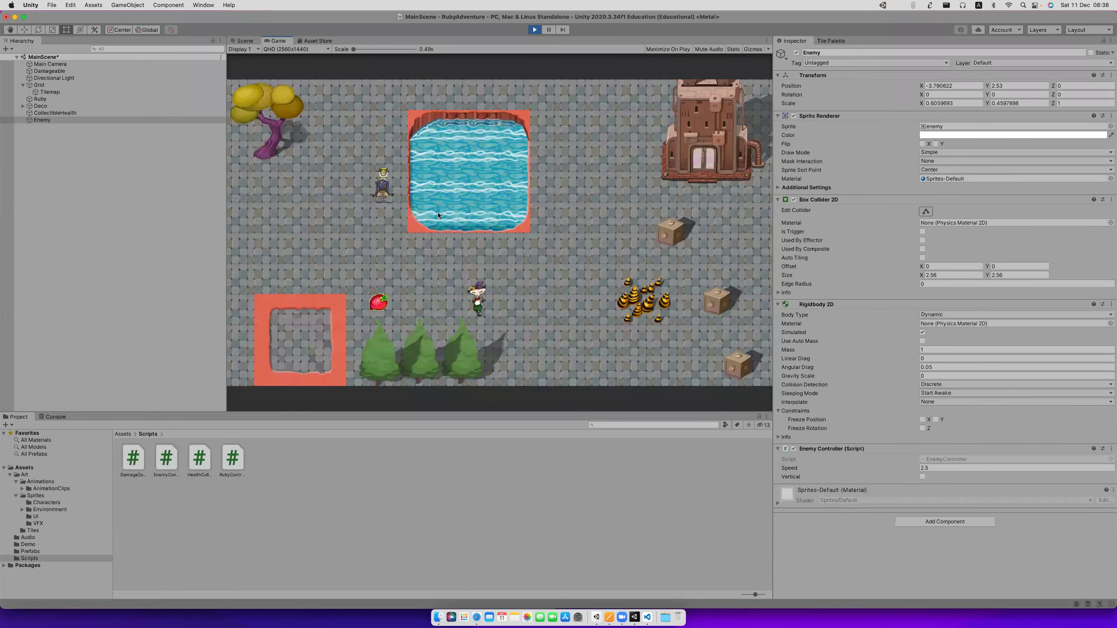
pyautogui.click(535, 30)
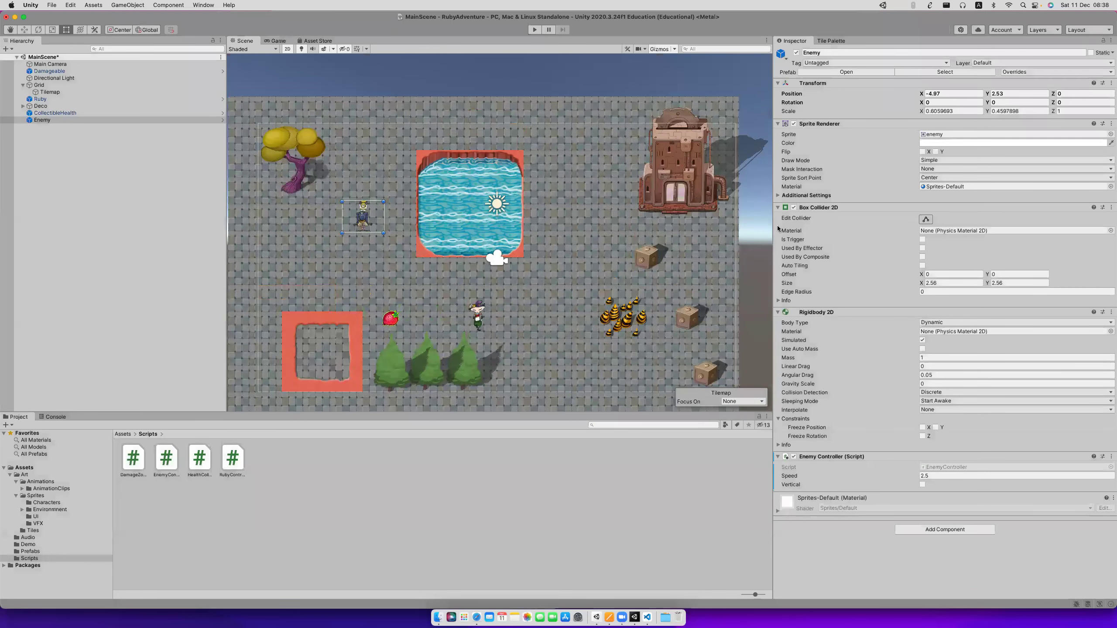
# Set the Enemy's Speed to 1.5 and apply the overrides to its prefab.
pyautogui.click(938, 475)
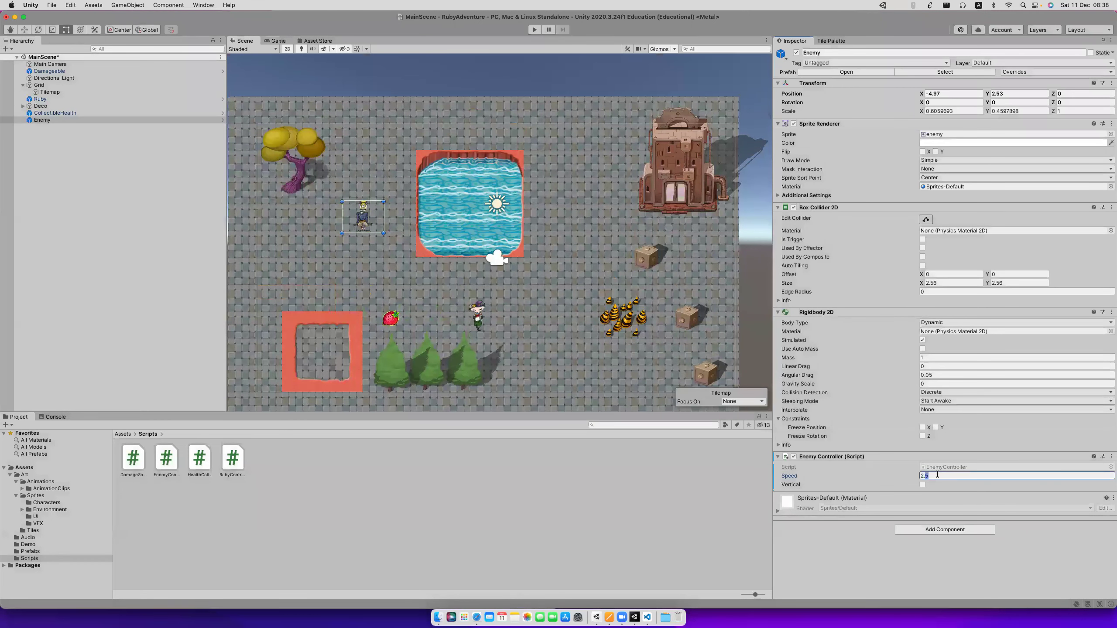
pyautogui.press('Left')
pyautogui.write('1')
pyautogui.press('Tab')
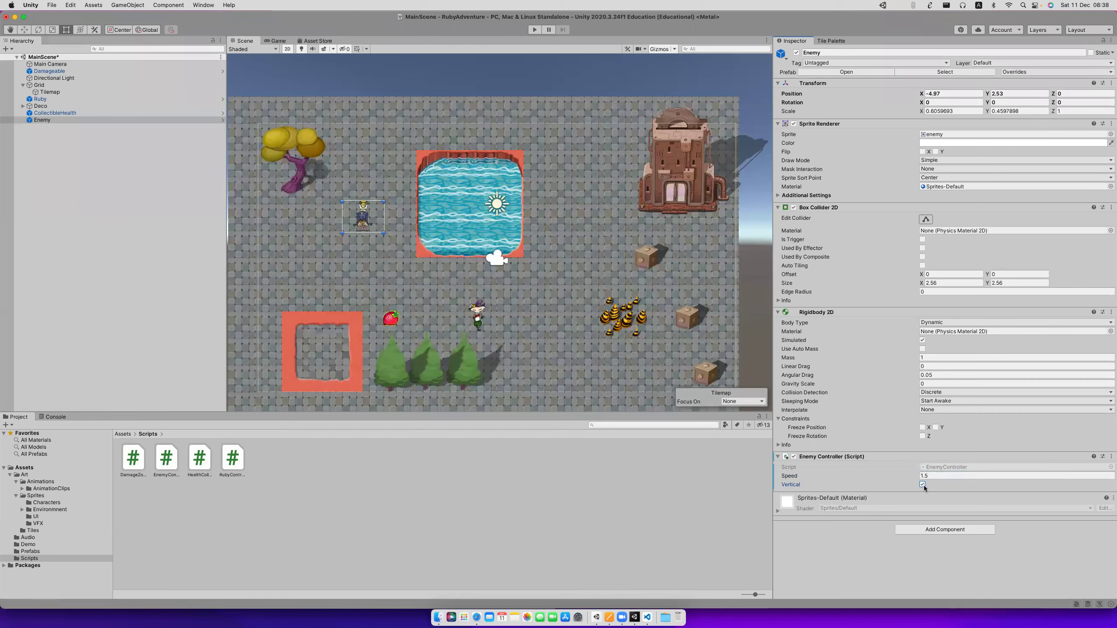
pyautogui.click(1060, 73)
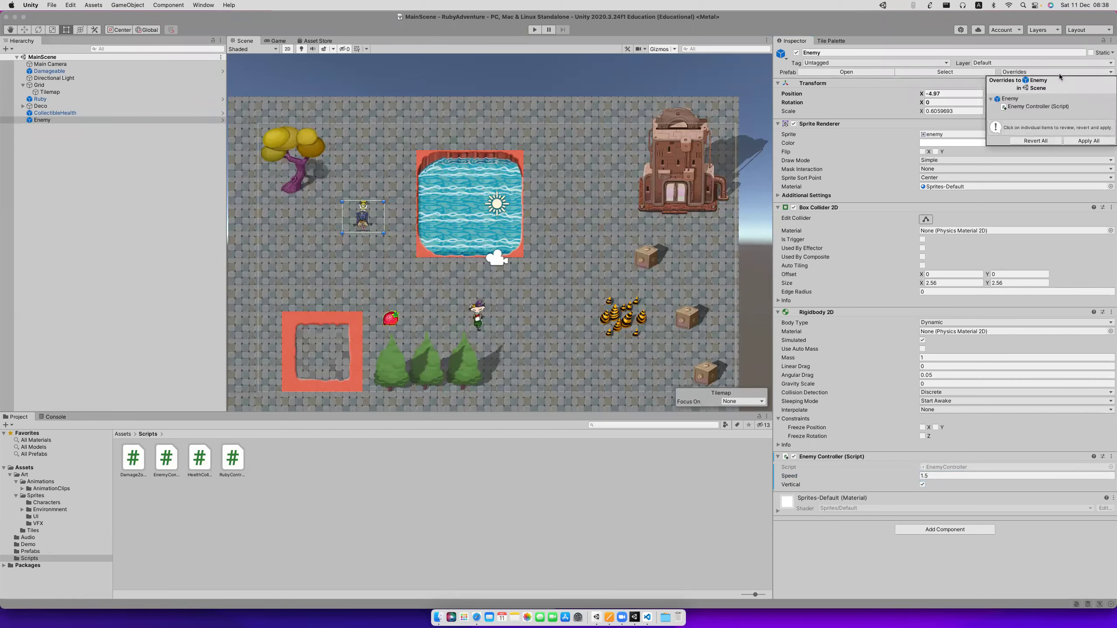
pyautogui.click(1084, 142)
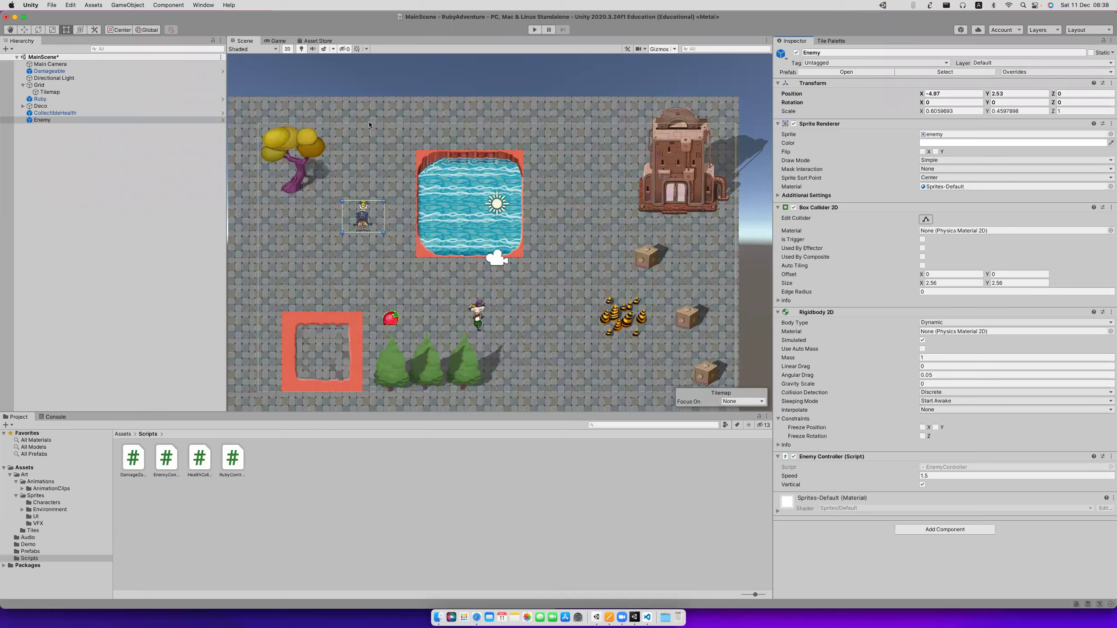
pyautogui.press('super+Tab')
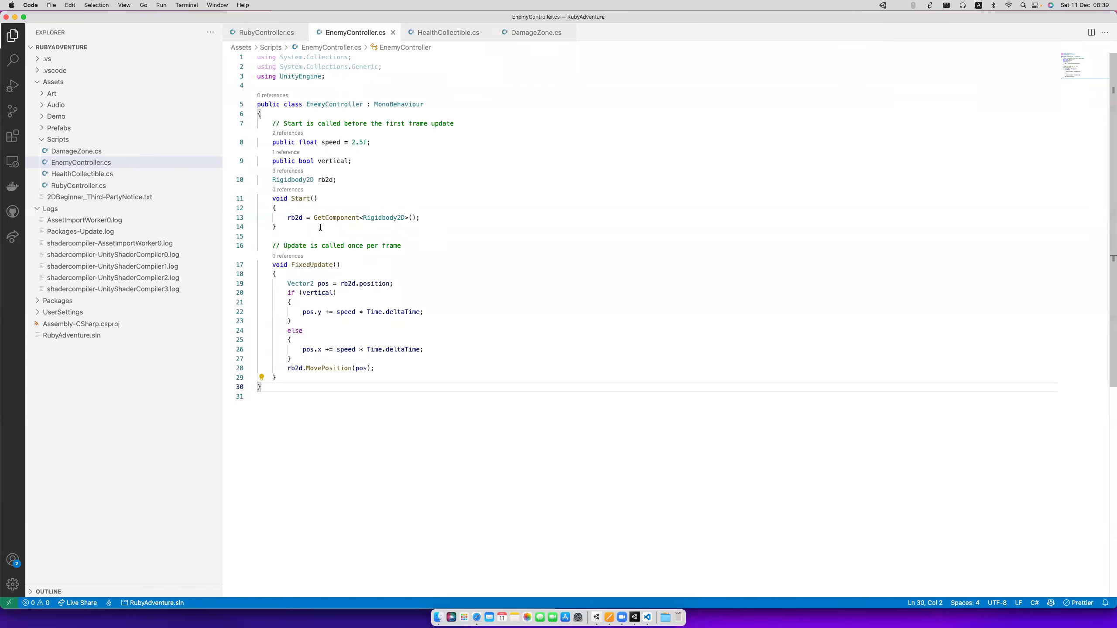
# Add an int direction = 1 field and a float movingTimer field below rb2d.
pyautogui.click(336, 191)
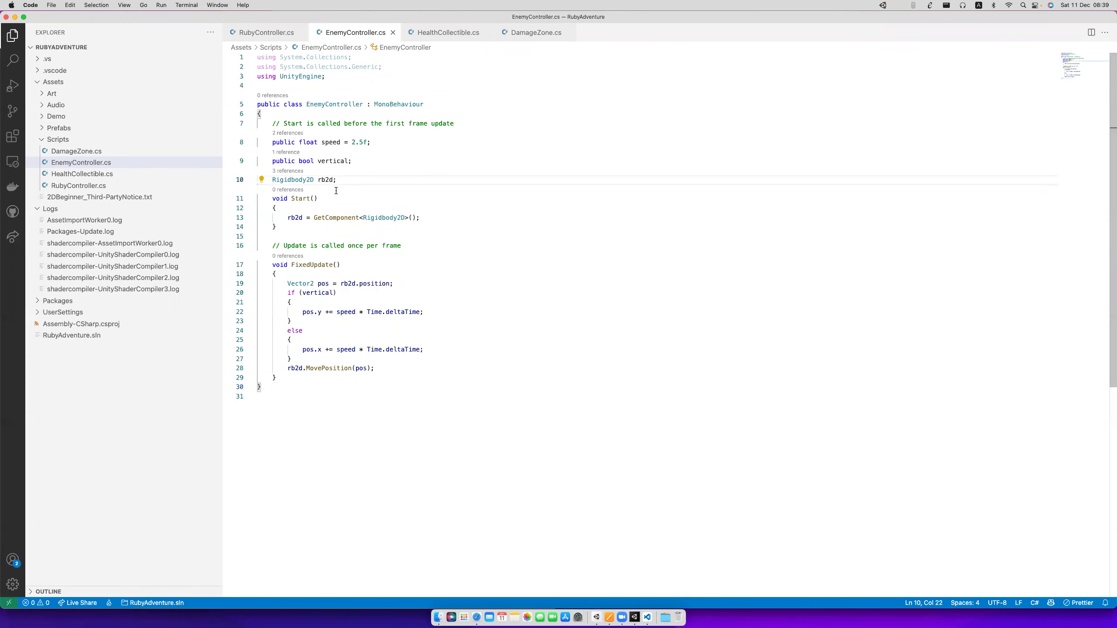
pyautogui.press('Return')
pyautogui.press('Return')
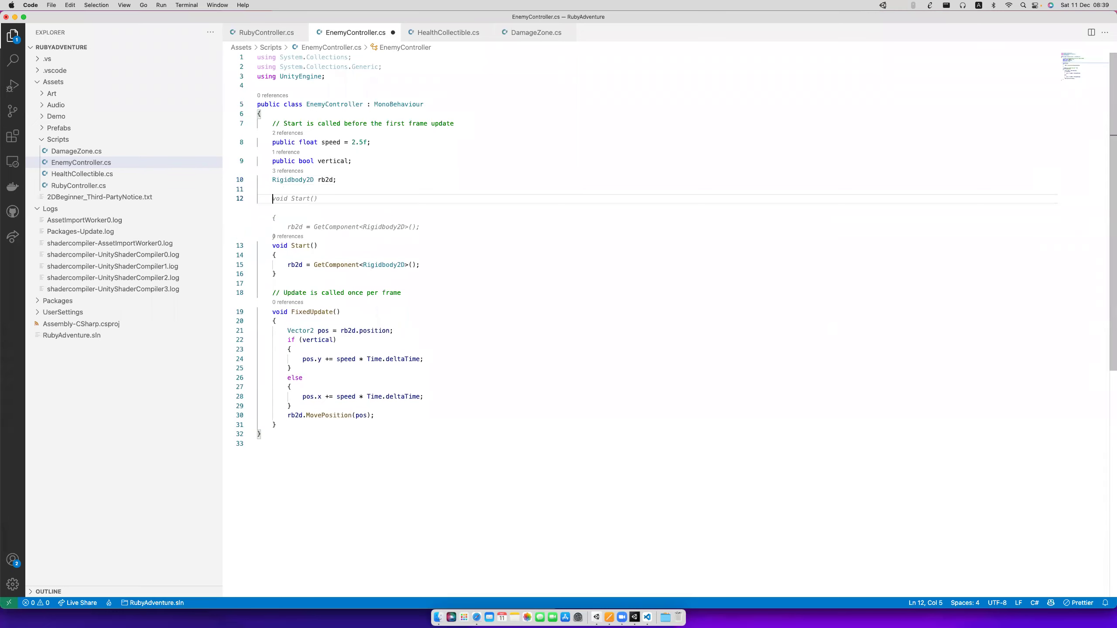
pyautogui.write('int di')
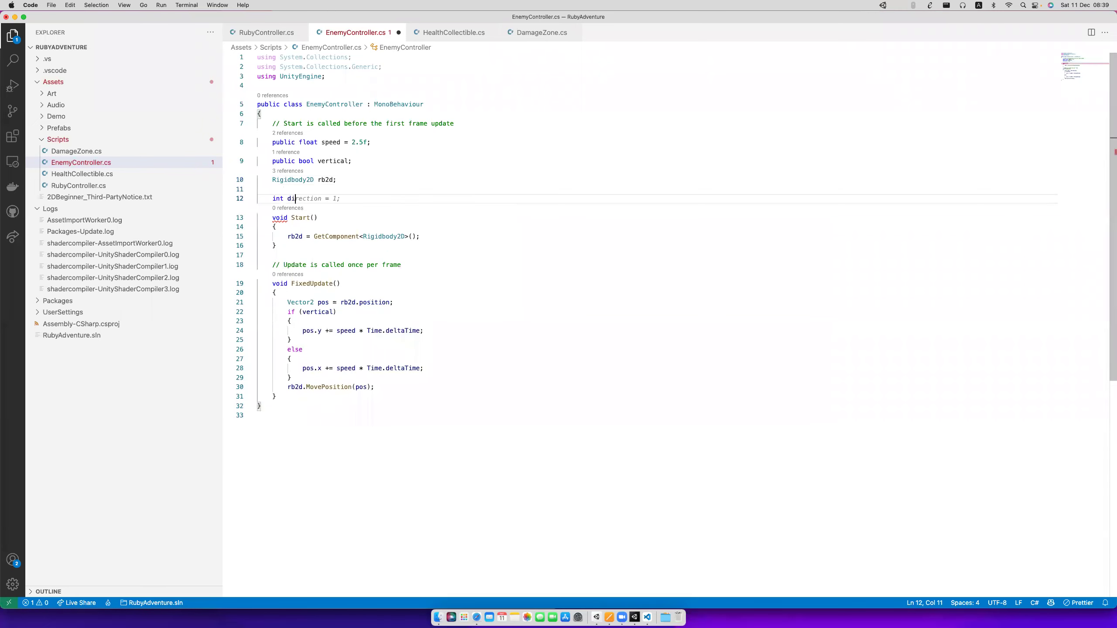
pyautogui.press('Tab')
pyautogui.press('Return')
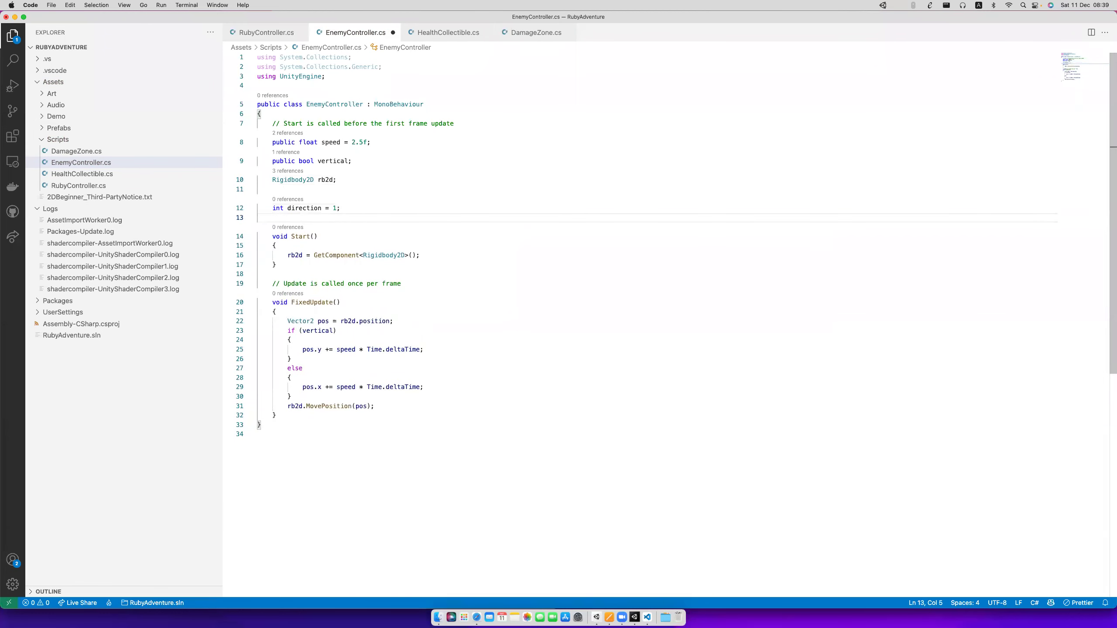
pyautogui.write('float ')
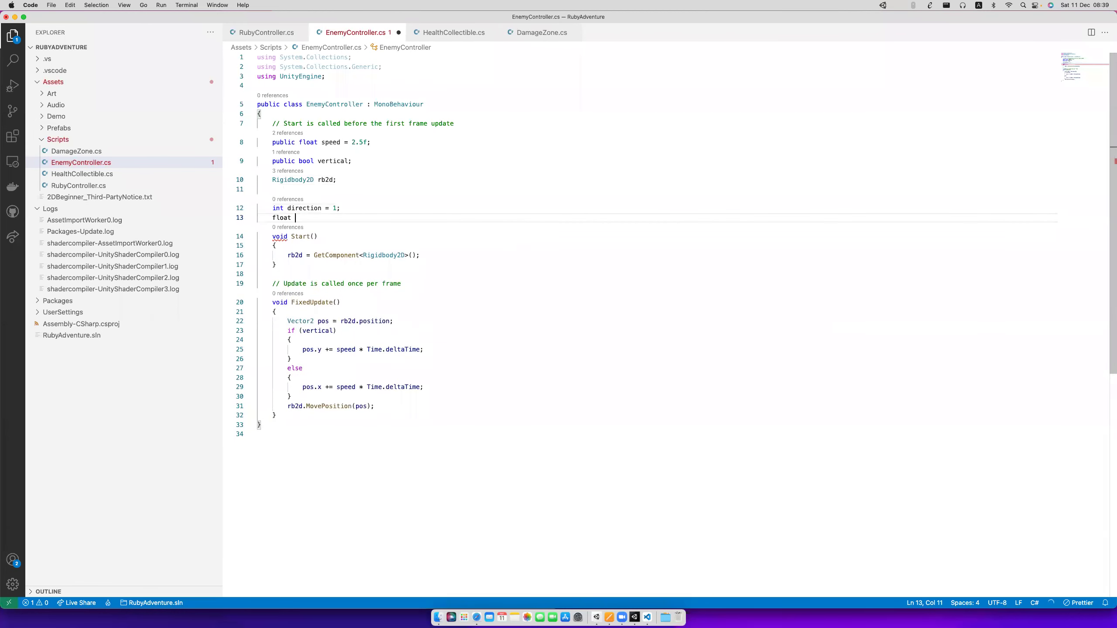
pyautogui.write('moving')
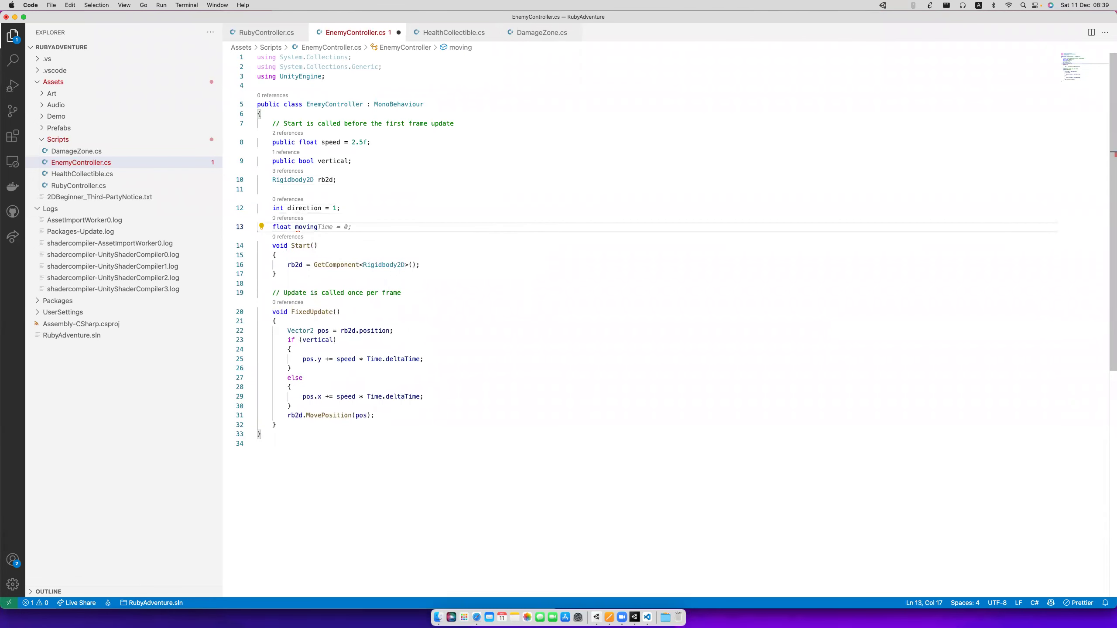
pyautogui.write('Timer')
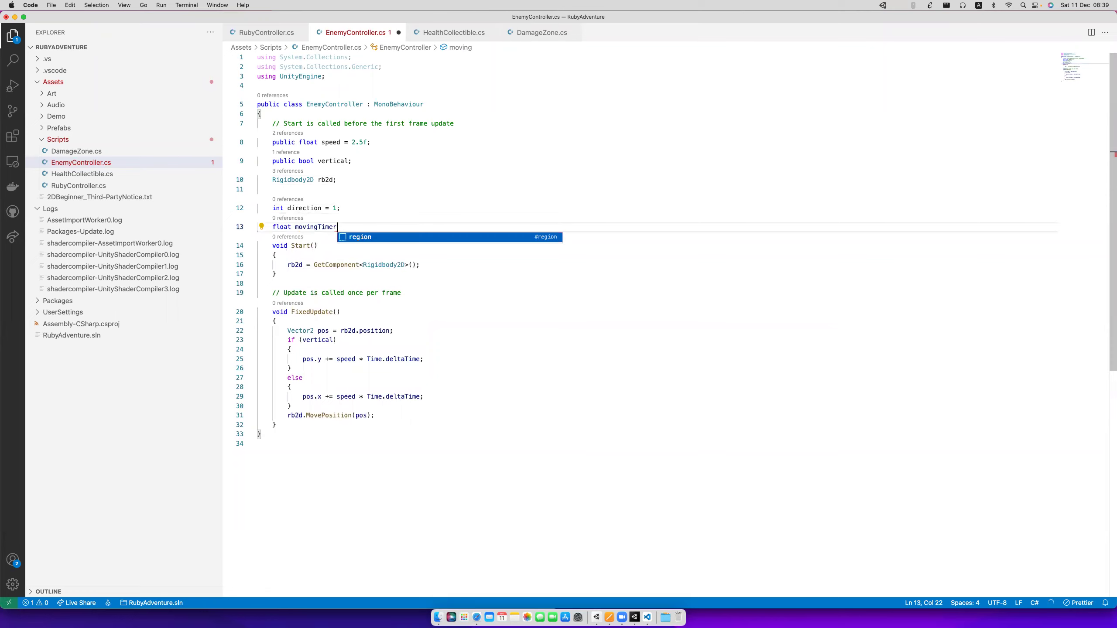
pyautogui.press('BackSpace')
pyautogui.write(';')
# Add a public float movingTime field with a default of 1.5f.
pyautogui.press('Return')
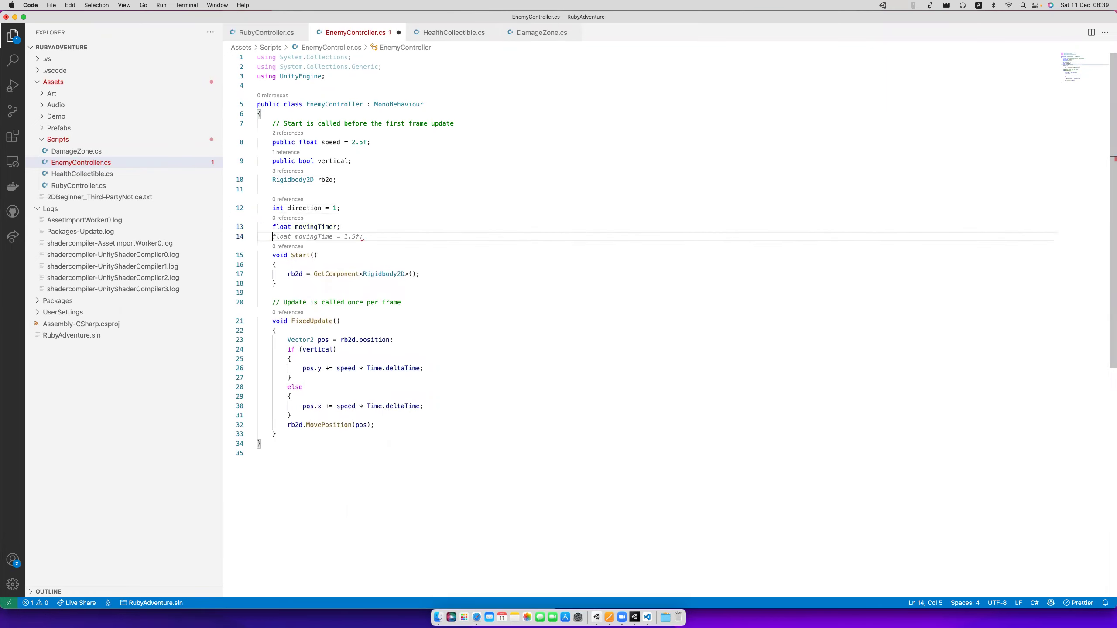
pyautogui.write('public movin')
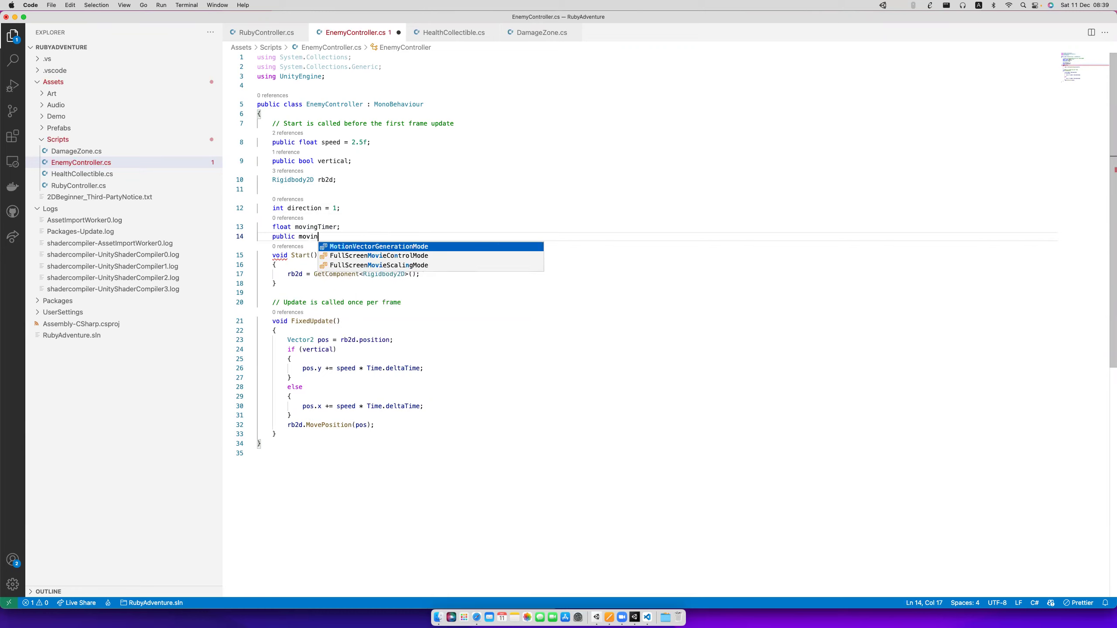
pyautogui.write('gTime =')
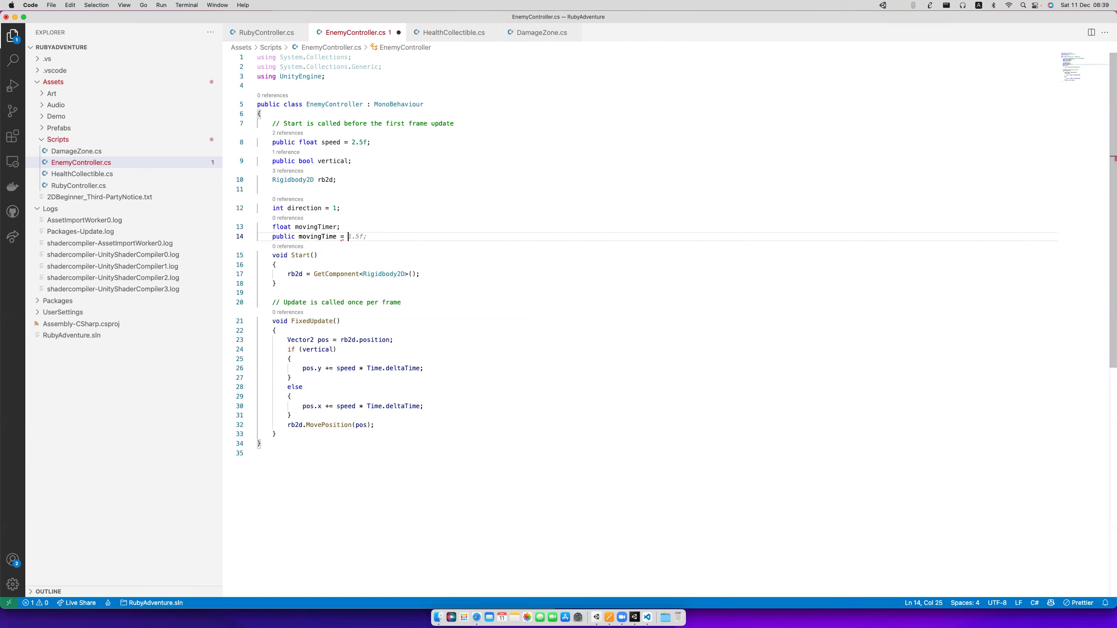
pyautogui.press('Tab')
pyautogui.press('Left')
pyautogui.press('Left')
pyautogui.press('Left')
pyautogui.press('Left')
pyautogui.press('cmd+s')
pyautogui.press('Left')
pyautogui.press('Left')
pyautogui.press('Left')
pyautogui.click(324, 339)
pyautogui.click(345, 264)
pyautogui.click(298, 237)
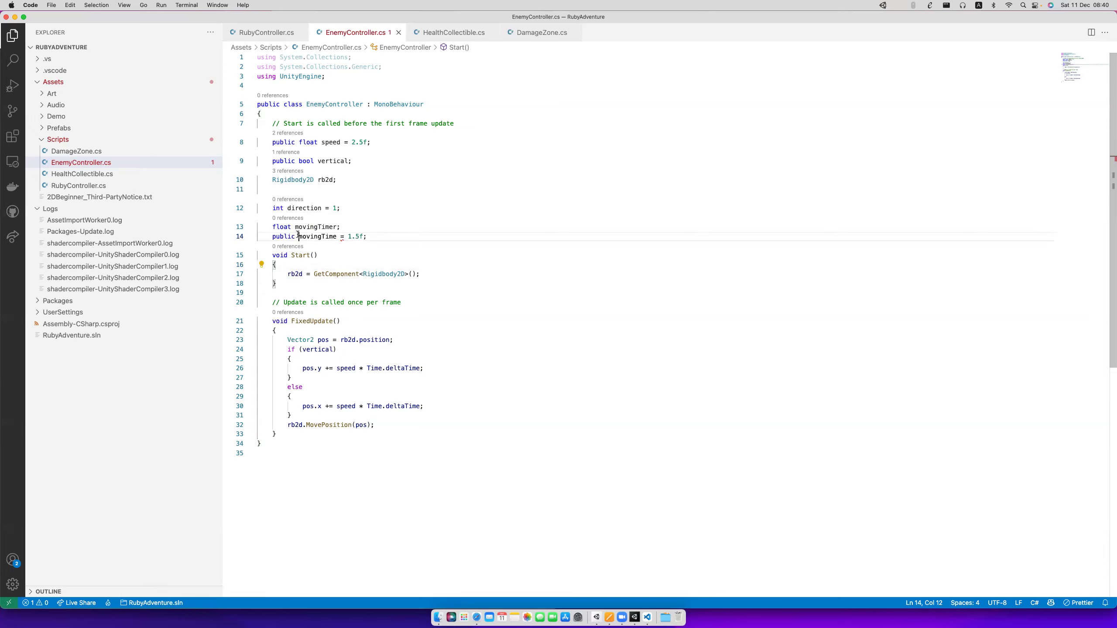
pyautogui.write('float')
# Set movingTimer = movingTime in Start and save the script.
pyautogui.click(348, 284)
pyautogui.click(435, 283)
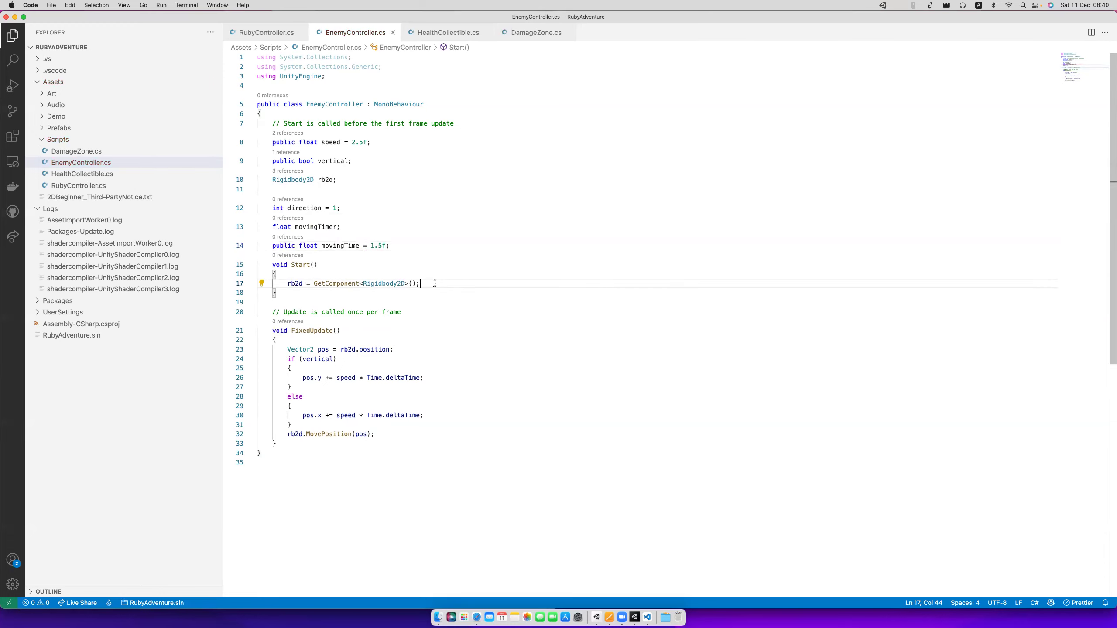
pyautogui.press('Return')
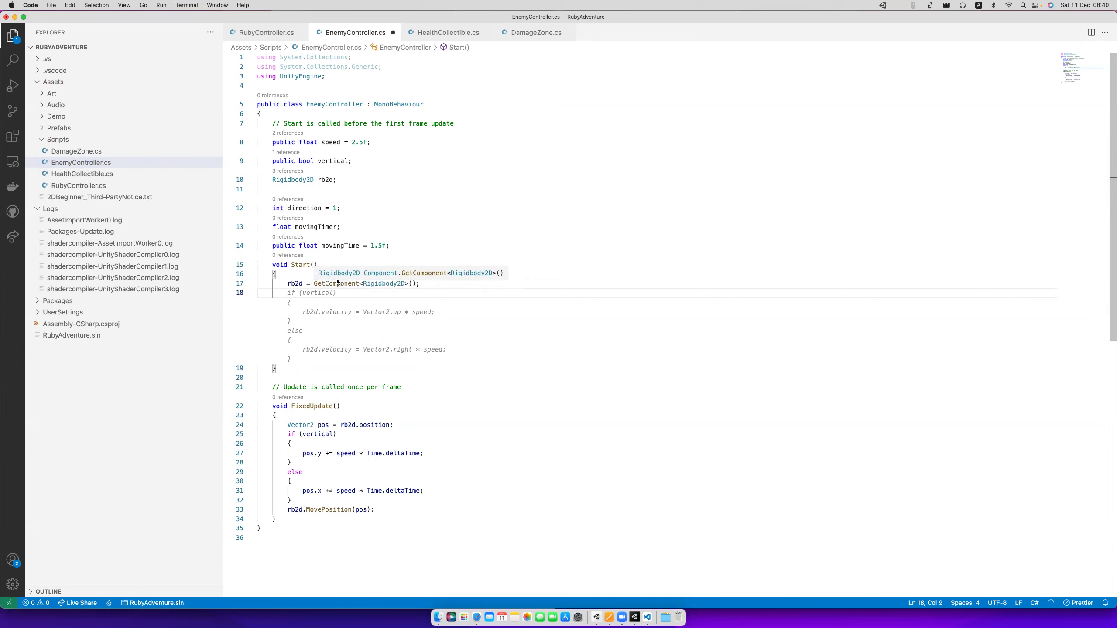
pyautogui.write('mov')
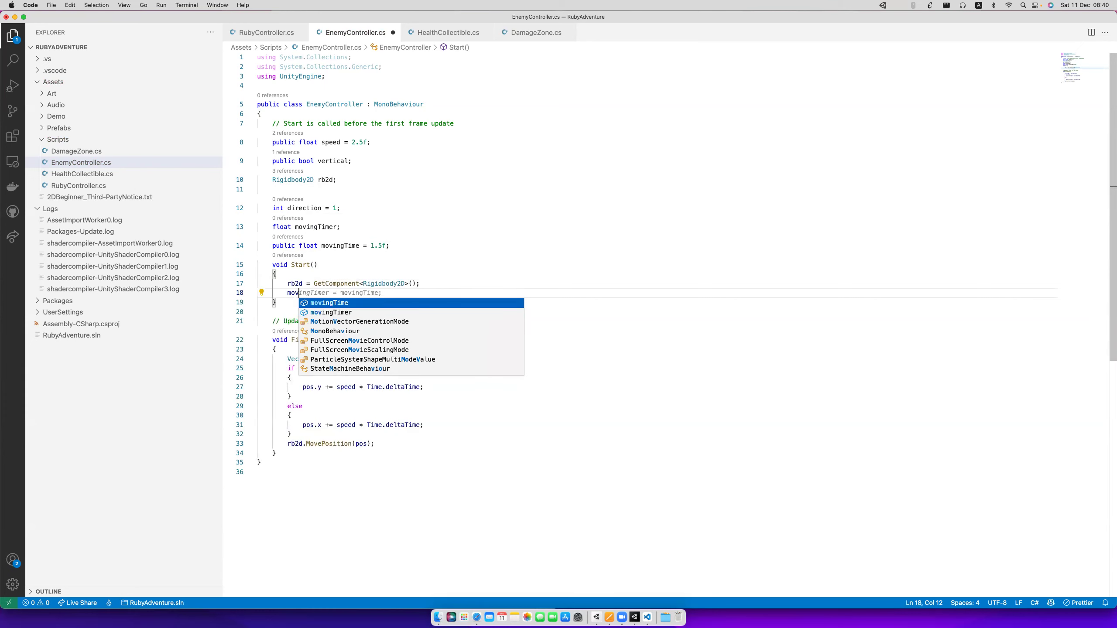
pyautogui.press('Tab')
pyautogui.press('super+s')
pyautogui.click(295, 293)
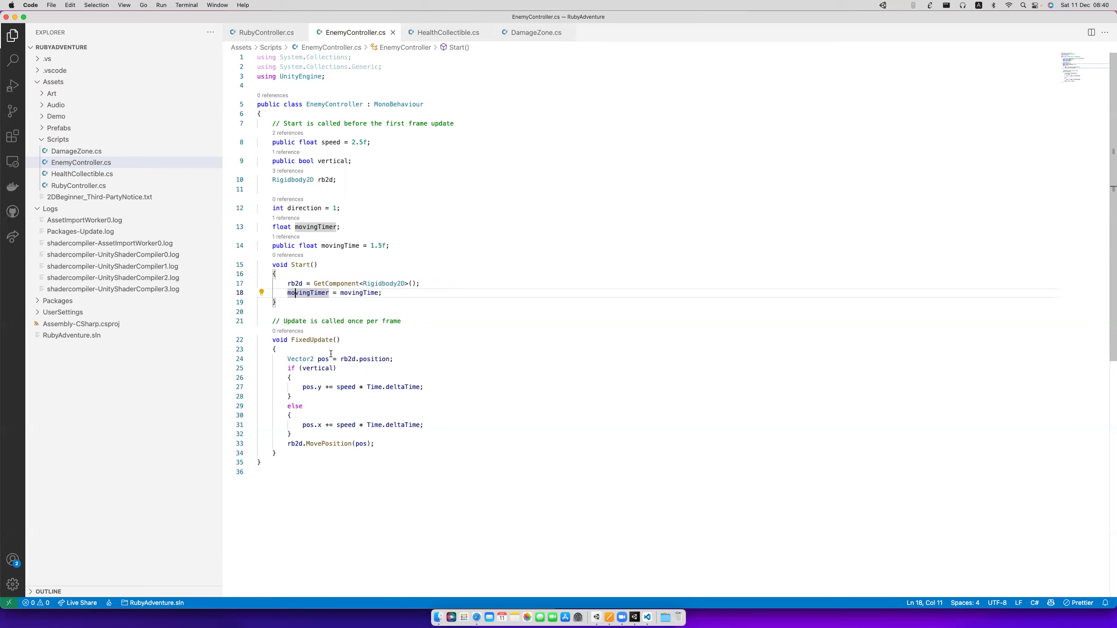
pyautogui.click(303, 312)
pyautogui.press('Return')
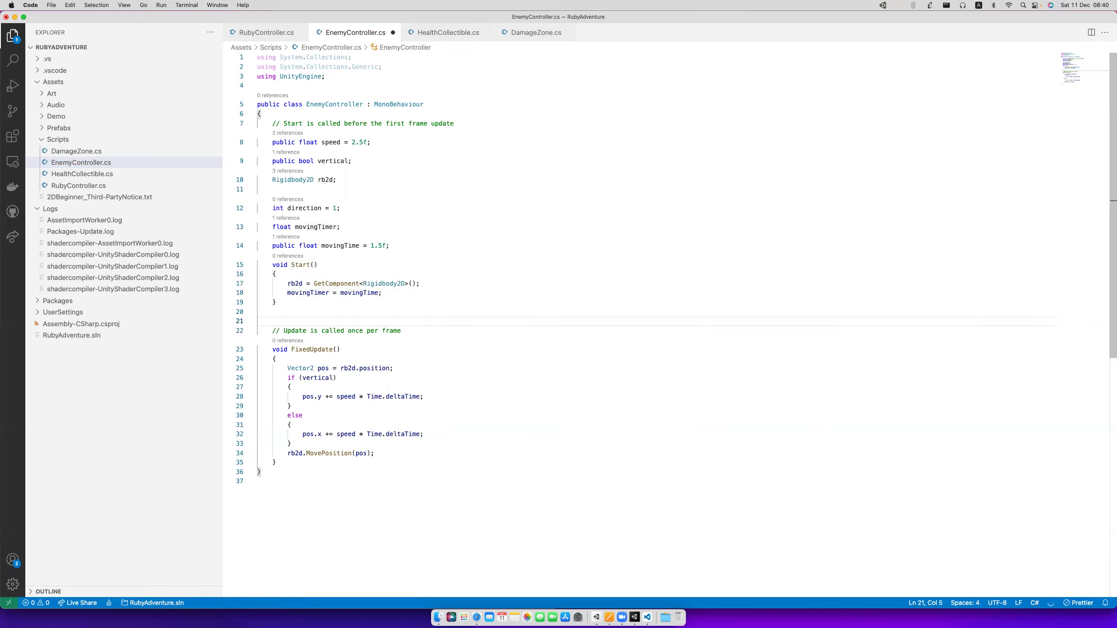
# Add Copilot's Update method that counts movingTimer down and flips direction, then save.
pyautogui.write('void')
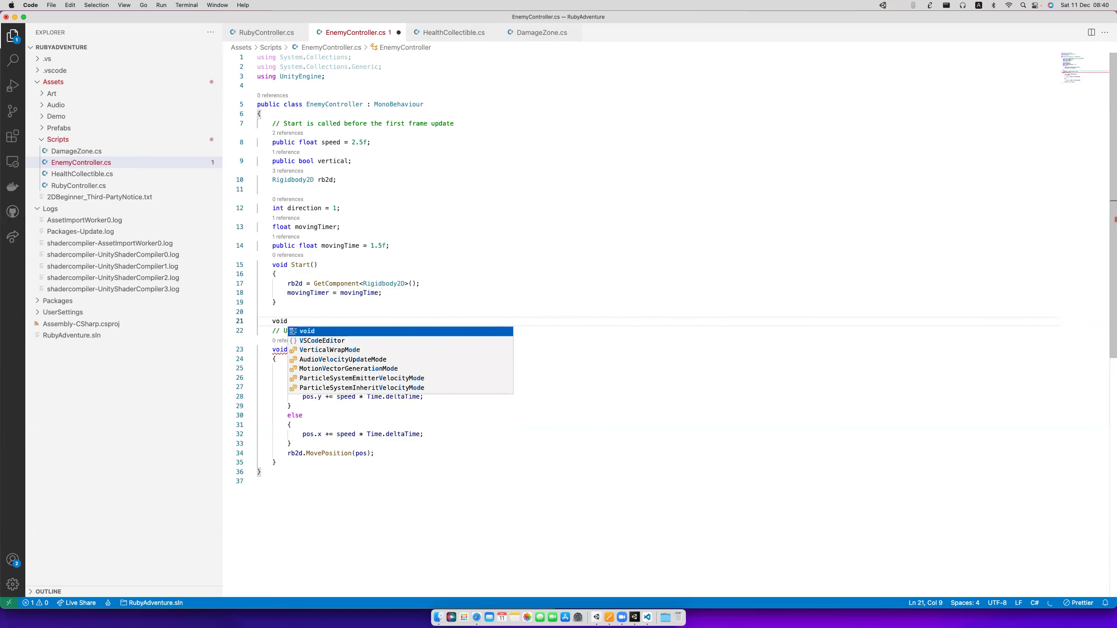
pyautogui.press('Escape')
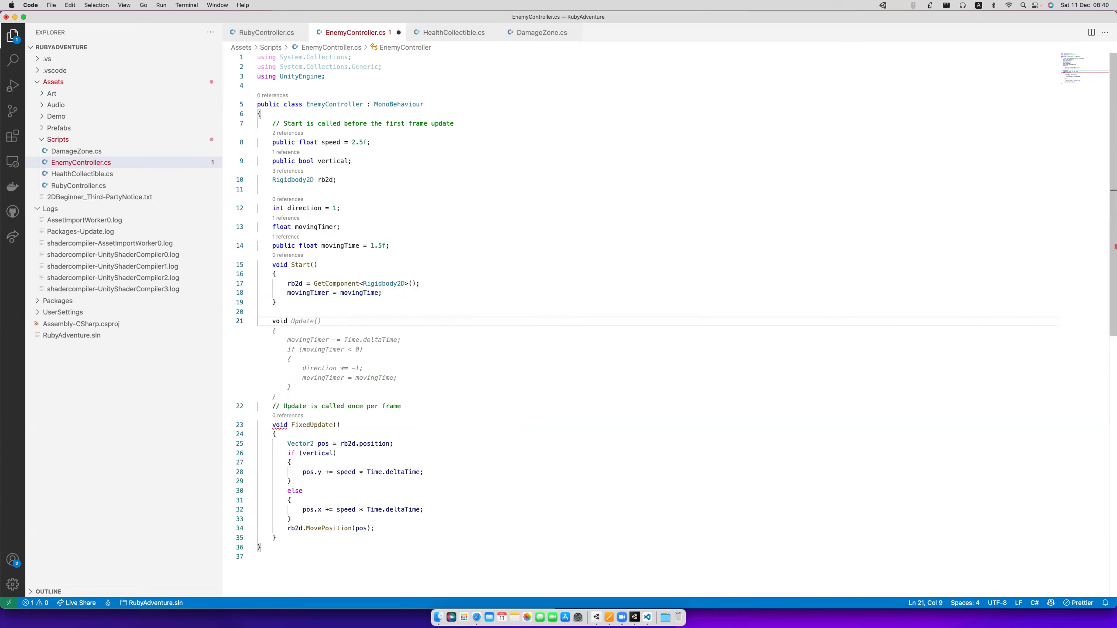
pyautogui.press('Tab')
pyautogui.press('cmd+s')
# Review the movingTimer countdown line and the below-zero check on line 24.
pyautogui.press('Up')
pyautogui.press('Up')
pyautogui.press('Up')
pyautogui.press('Up')
pyautogui.press('Up')
pyautogui.press('Up')
pyautogui.press('Up')
pyautogui.click(303, 348)
pyautogui.click(352, 349)
pyautogui.click(380, 352)
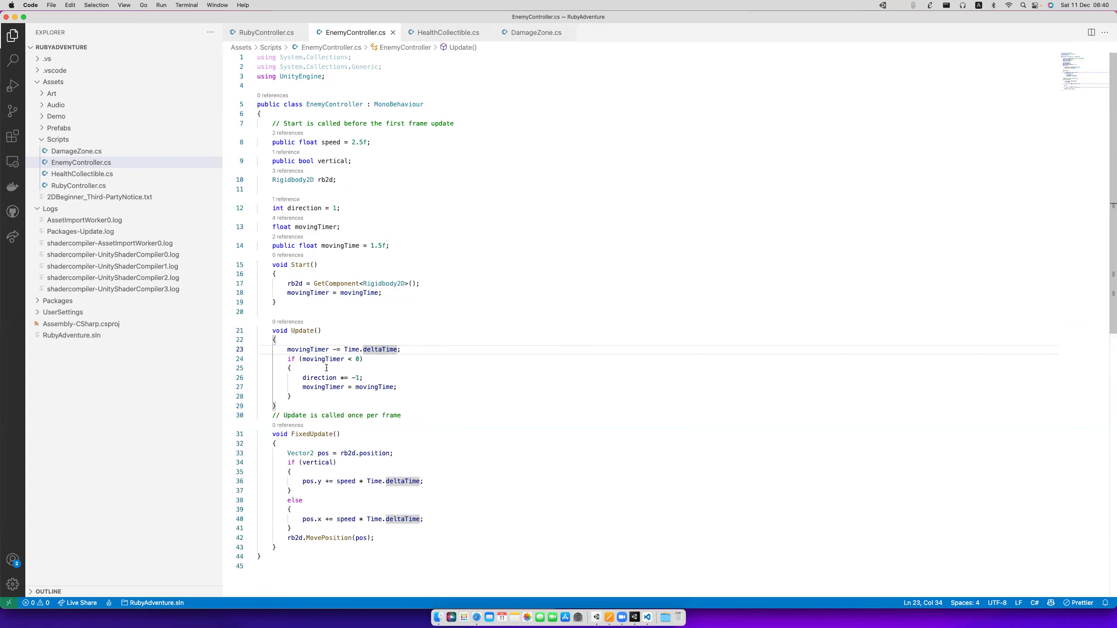
pyautogui.click(351, 359)
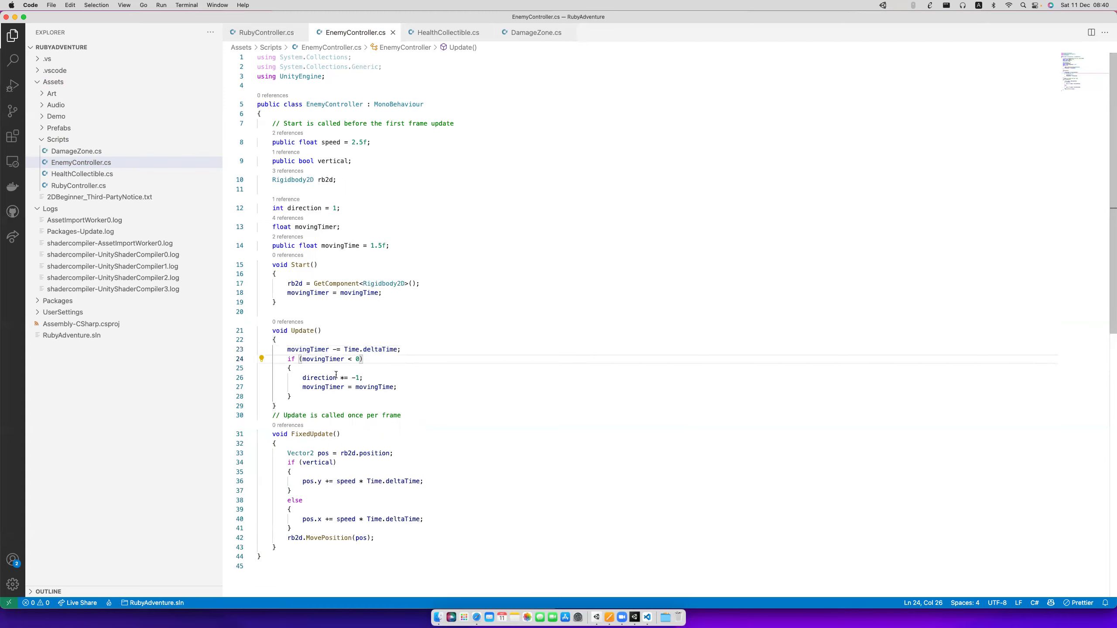
# Inspect the direction = -direction flip statement on line 26.
pyautogui.click(302, 378)
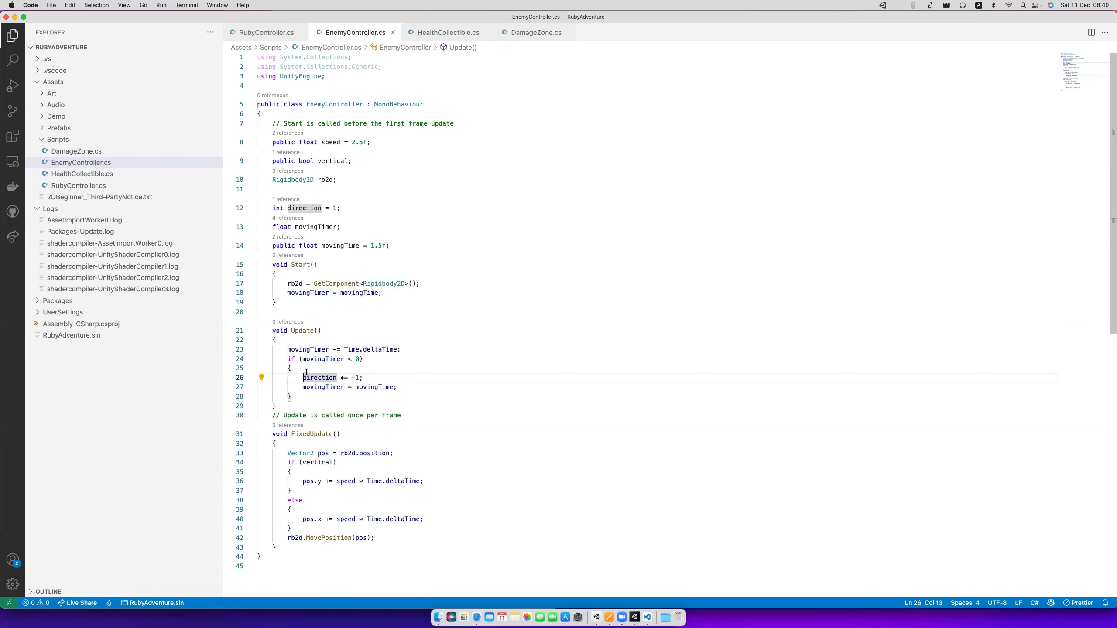
pyautogui.click(356, 378)
pyautogui.press('End')
pyautogui.hotkey('shift', 'Home')
pyautogui.press('Left')
pyautogui.hotkey('shift', 'End')
pyautogui.press('Left')
pyautogui.hotkey('shift', 'End')
# Check the movingTimer = movingTime reset and the end of the Update method.
pyautogui.press('Down')
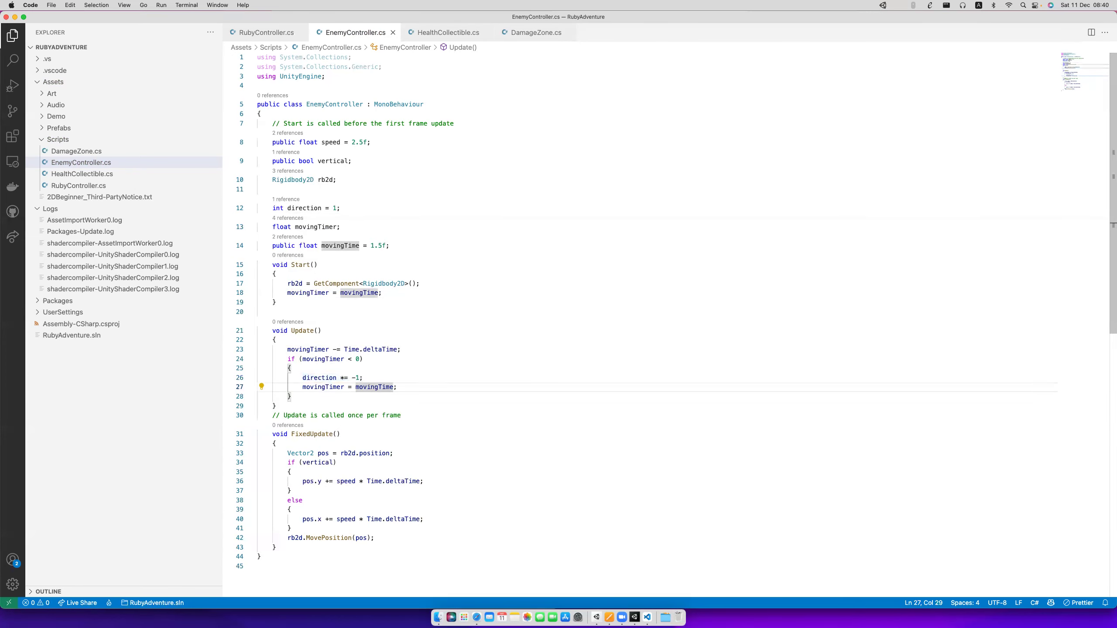
pyautogui.click(327, 387)
pyautogui.click(373, 388)
pyautogui.click(360, 405)
pyautogui.moveTo(288, 350); pyautogui.dragTo(318, 387)
pyautogui.scroll(-4, 370, 387)
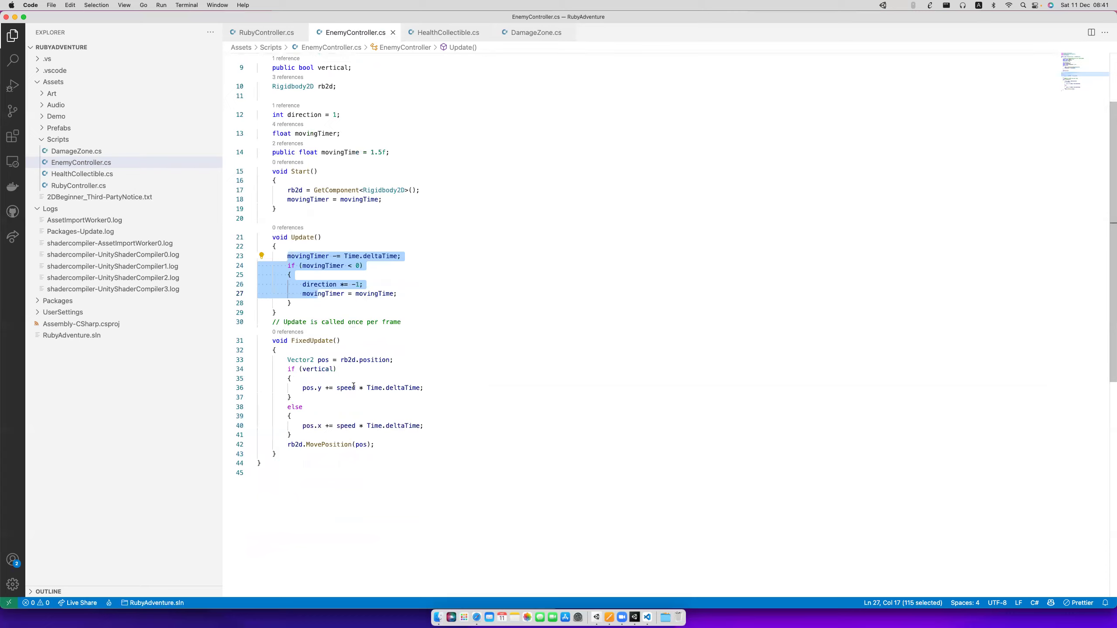
# Multiply the pos.y step by direction: (speed * Time.deltaTime) * direction.
pyautogui.click(337, 387)
pyautogui.write('(')
pyautogui.click(424, 388)
pyautogui.write(')')
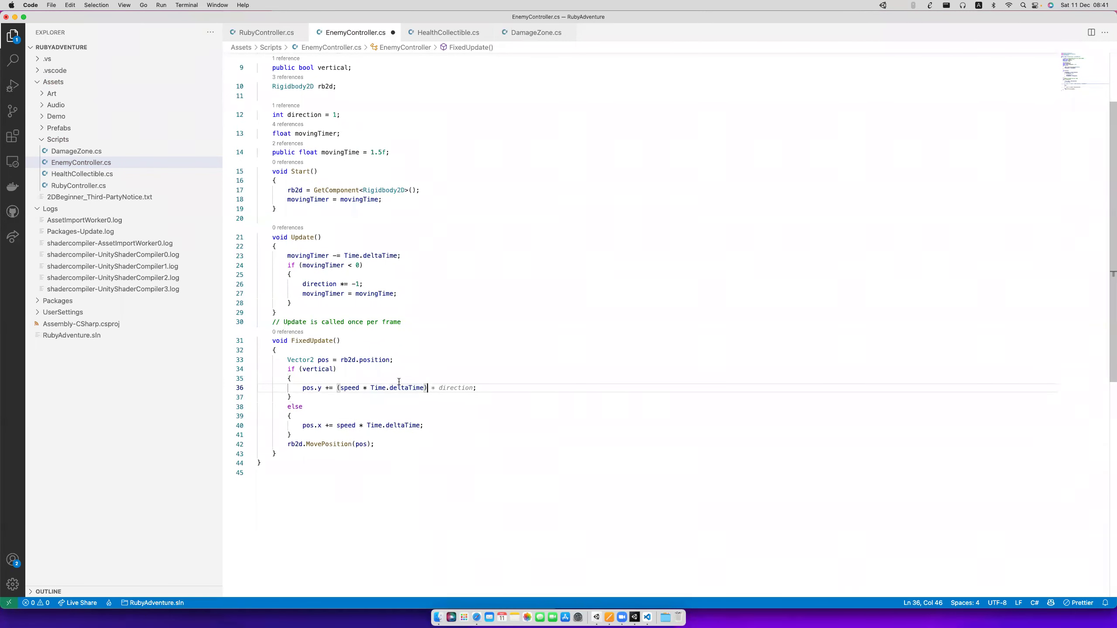
pyautogui.click(424, 388)
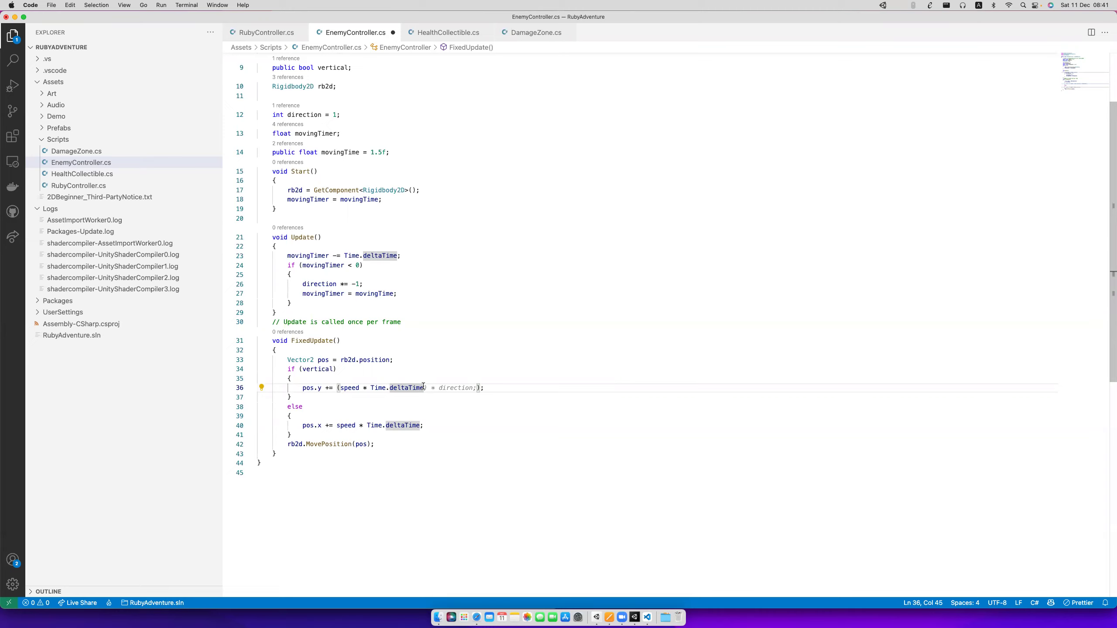
pyautogui.write('* direction')
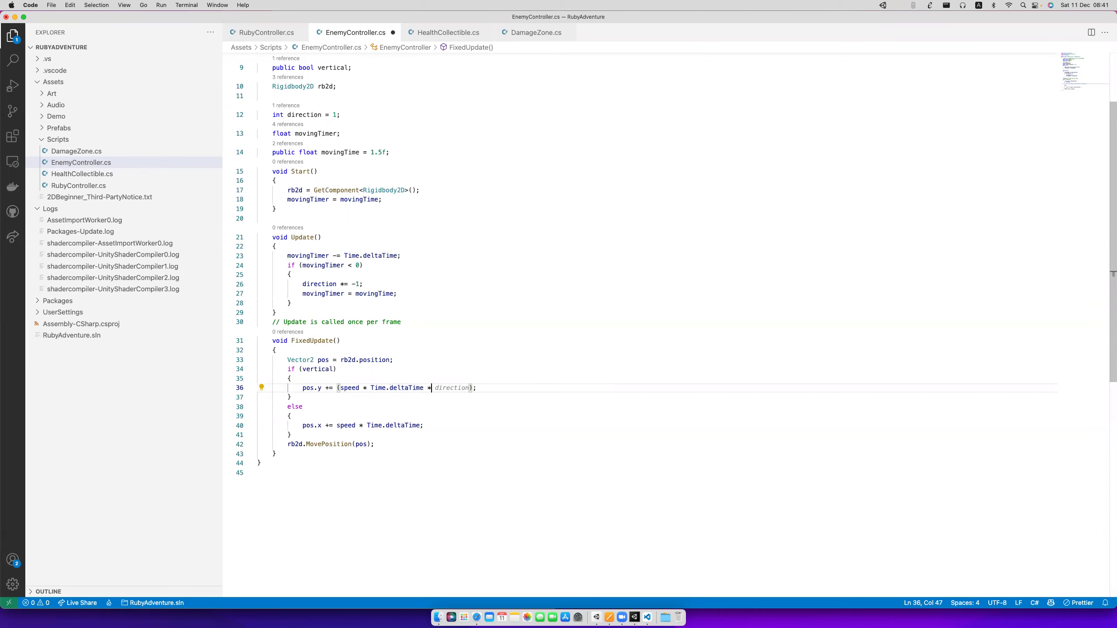
pyautogui.press('End')
pyautogui.press('Left')
pyautogui.press('Left')
pyautogui.press('super+d')
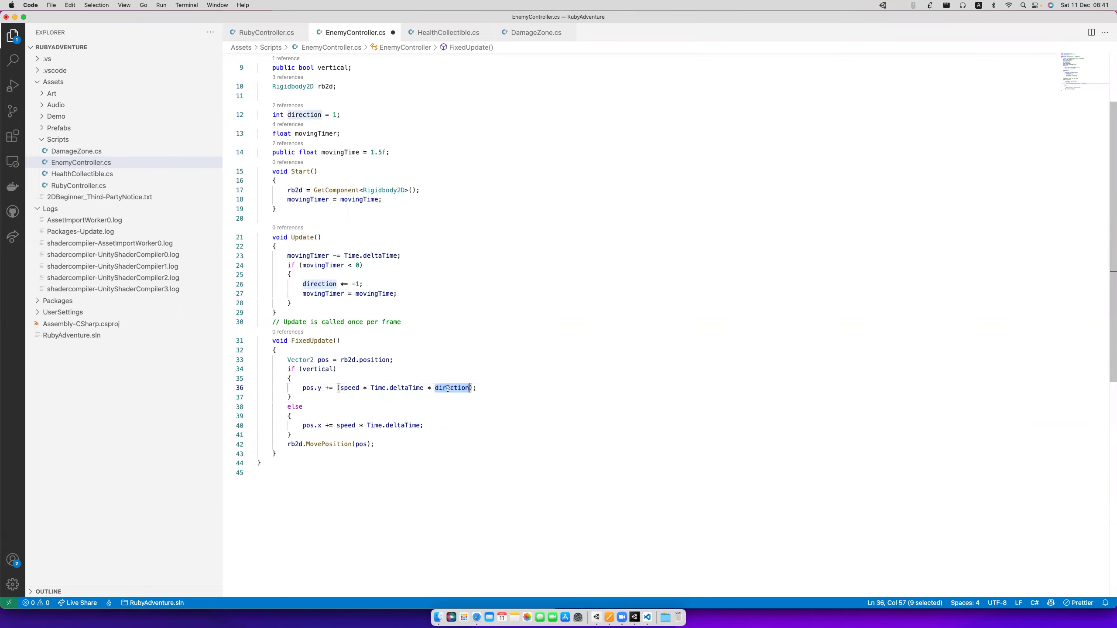
# Multiply the pos.x step by direction the same way and save the script.
pyautogui.click(336, 425)
pyautogui.write('(')
pyautogui.press('End')
pyautogui.press('Left')
pyautogui.write('* d')
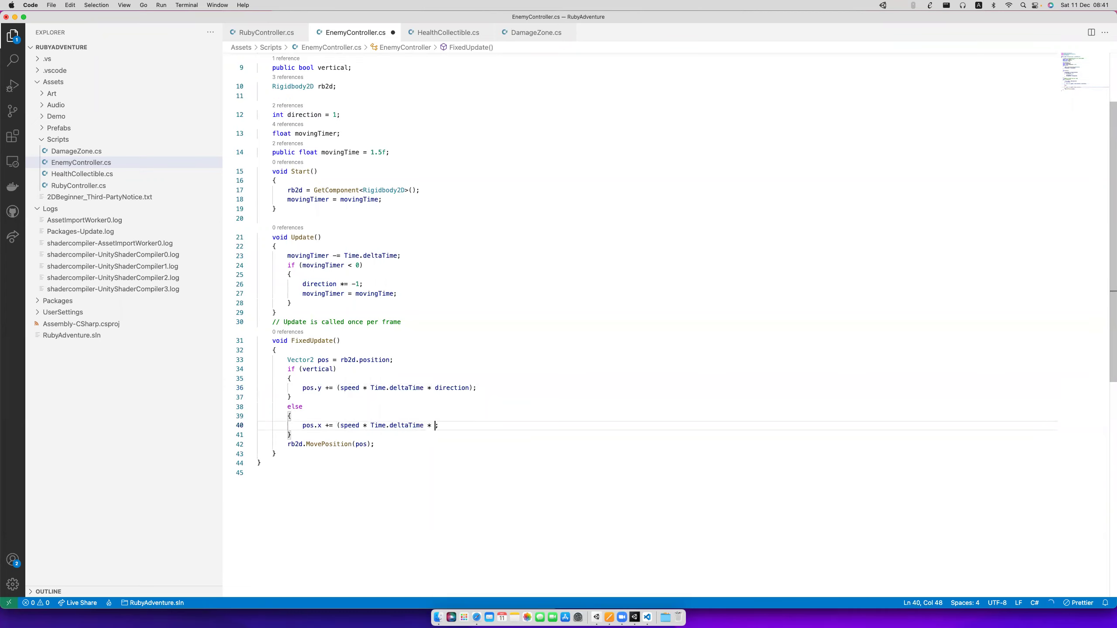
pyautogui.press('Tab')
pyautogui.press('super+s')
pyautogui.press('super+Tab')
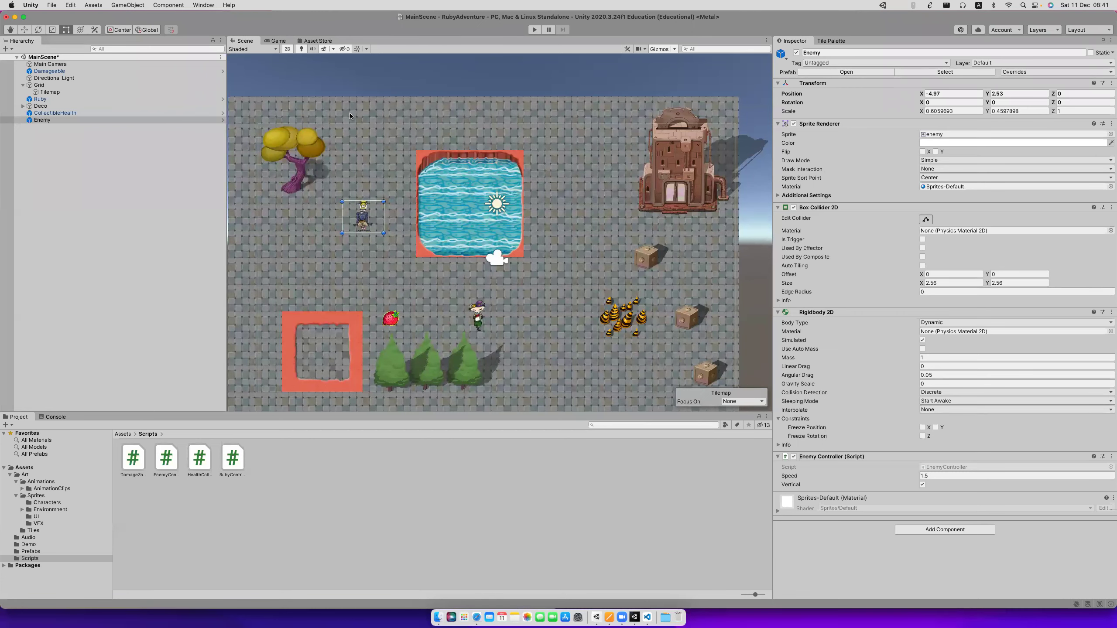
# Play-test the enemy's timed patrol, then tick Is Trigger on the Enemy's Box Collider 2D.
pyautogui.click(534, 30)
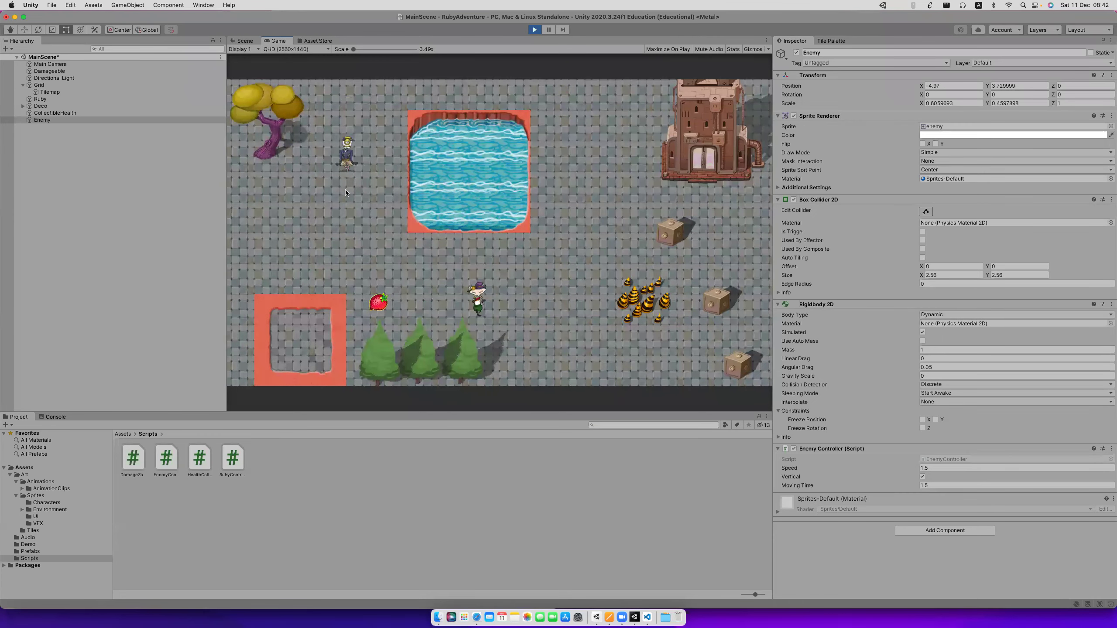
pyautogui.click(535, 30)
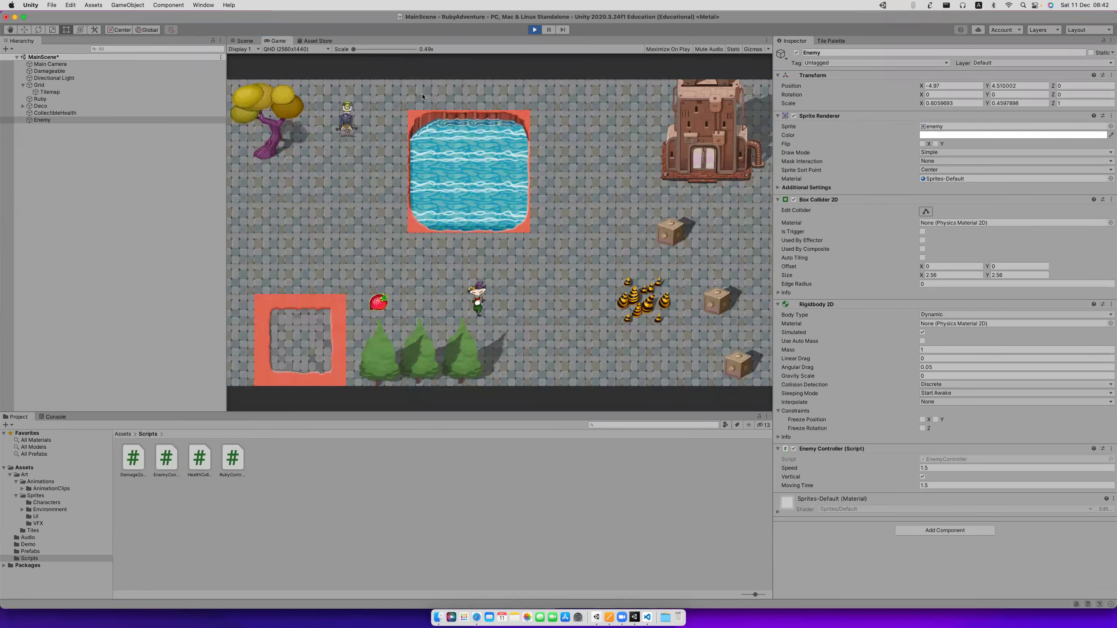
pyautogui.click(54, 120)
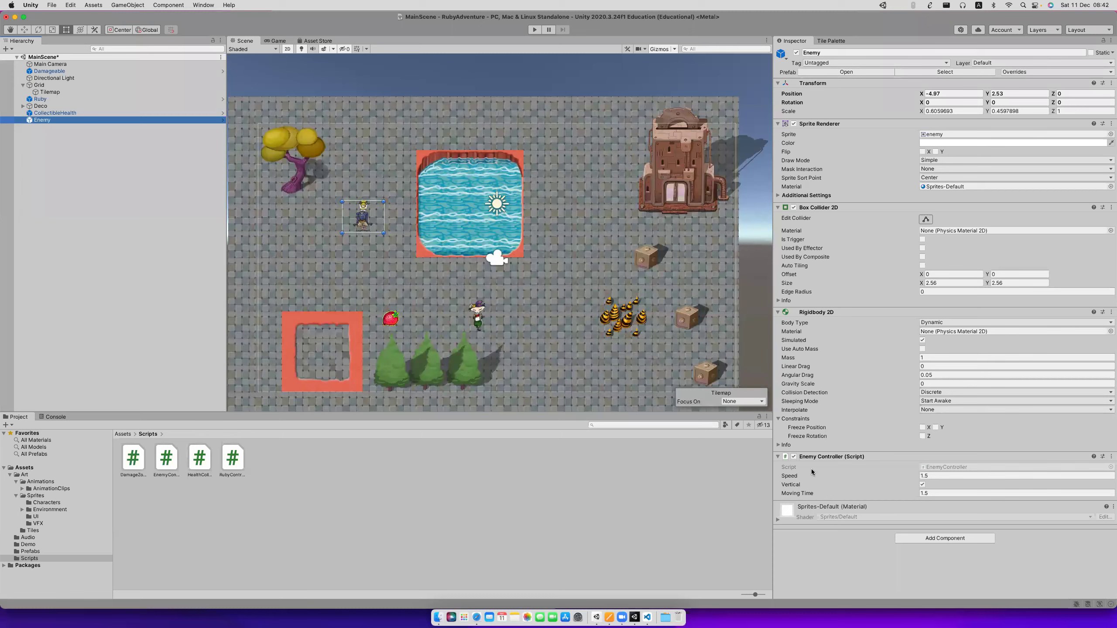
pyautogui.click(922, 239)
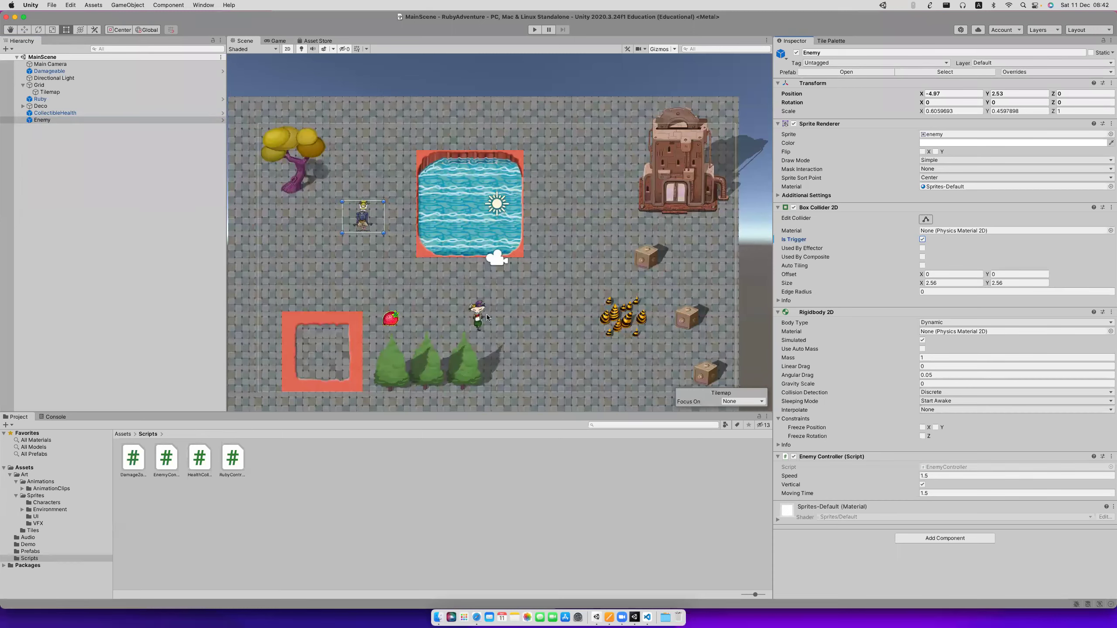
pyautogui.press('super+Tab')
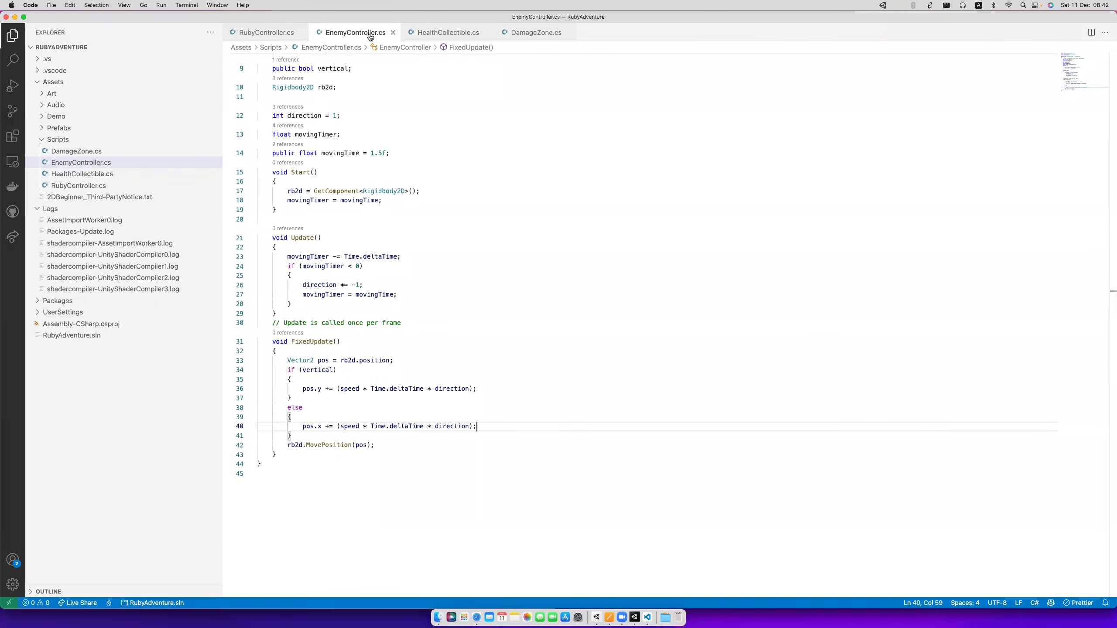
# Add Copilot's OnCollisionEnter2D(Collision2D other) method after FixedUpdate.
pyautogui.scroll(-7, 308, 264)
pyautogui.click(288, 266)
pyautogui.press('Return')
pyautogui.press('Return')
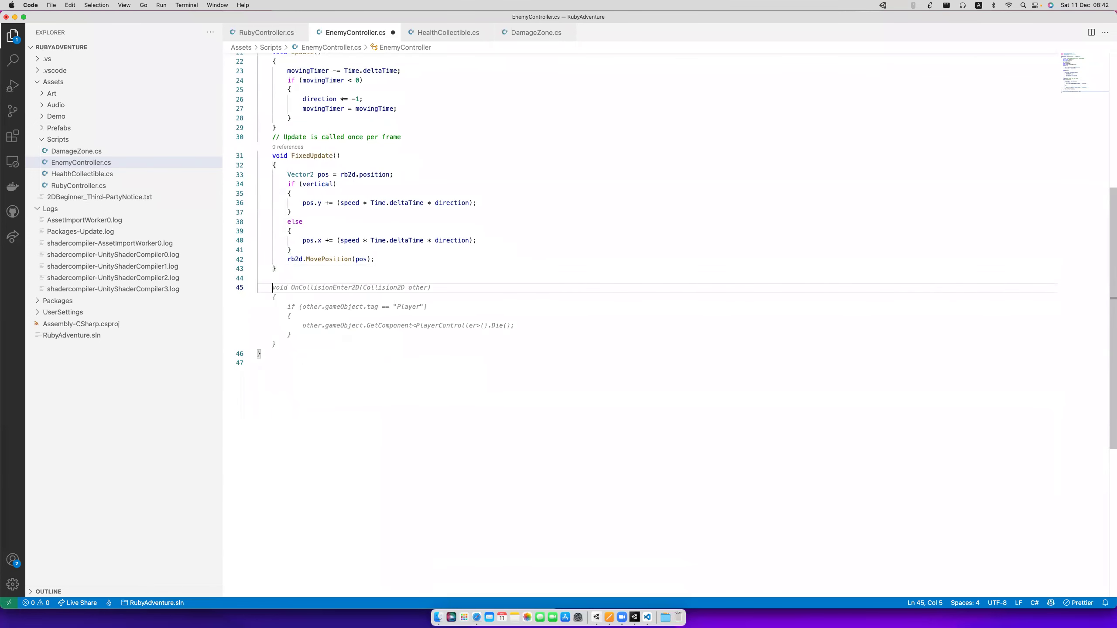
pyautogui.press('Tab')
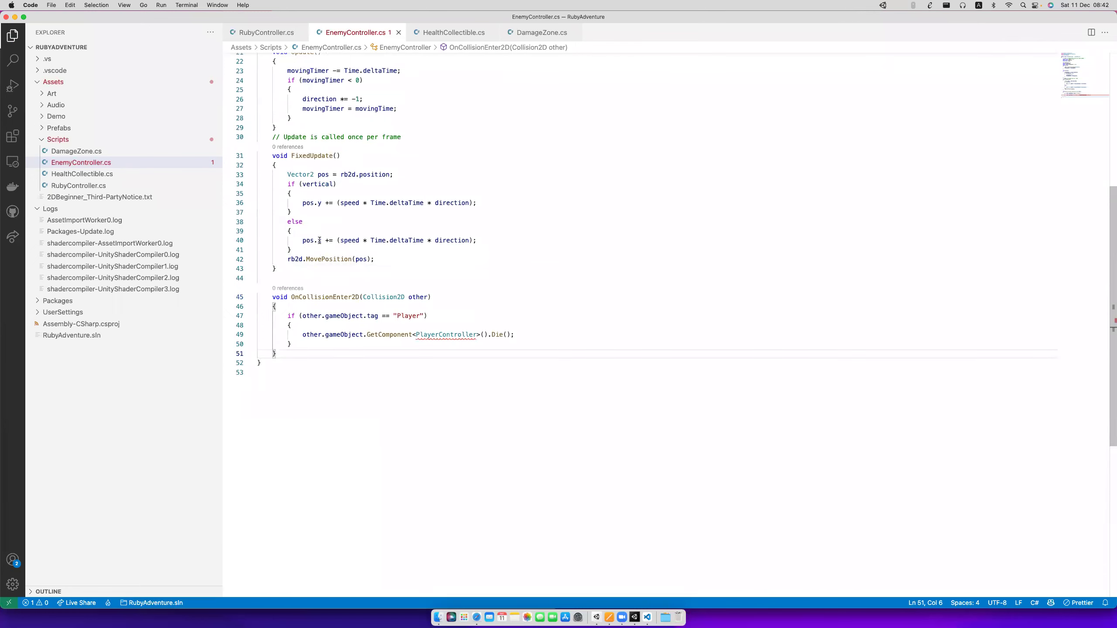
pyautogui.moveTo(292, 295); pyautogui.dragTo(358, 296)
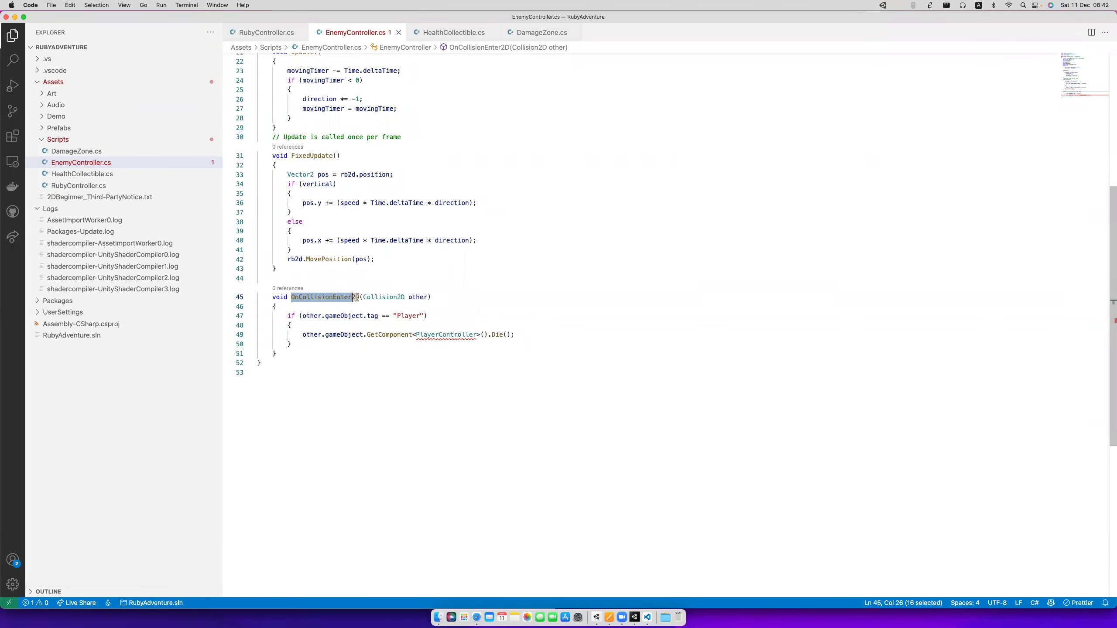
pyautogui.click(372, 297)
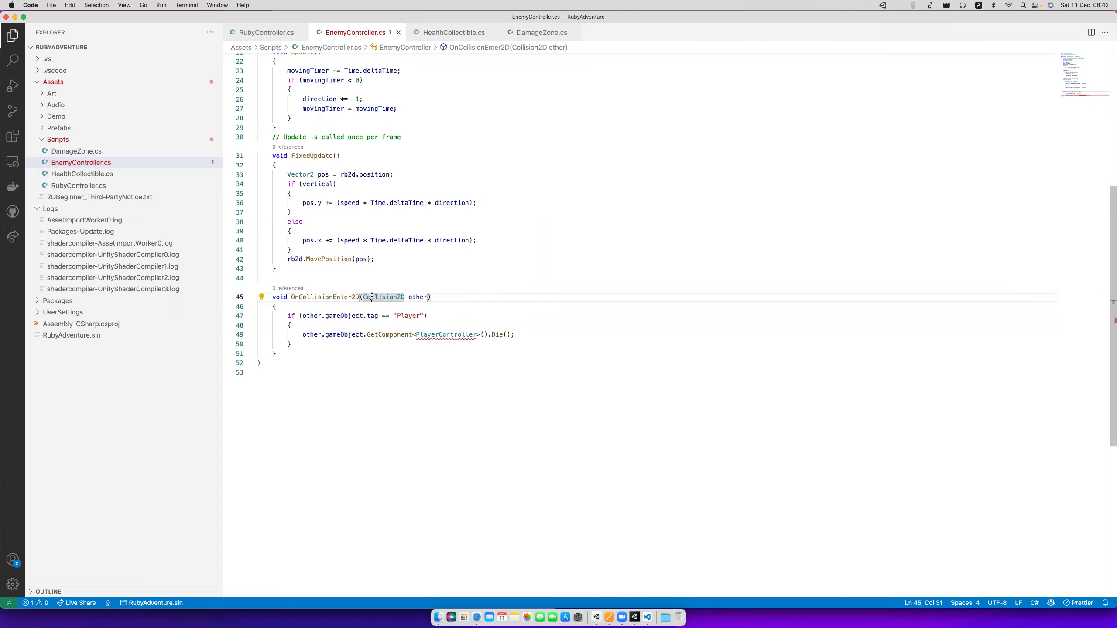
pyautogui.click(423, 299)
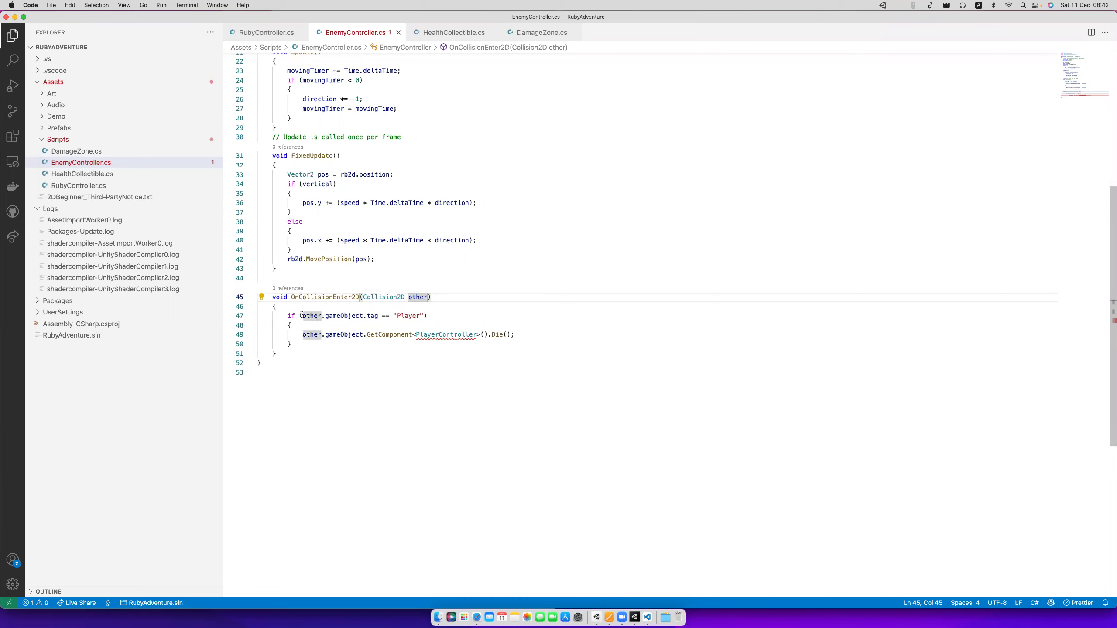
# Add a RubyController controller = other GetComponent line in the method and save.
pyautogui.click(307, 308)
pyautogui.press('Return')
pyautogui.write('RubyController')
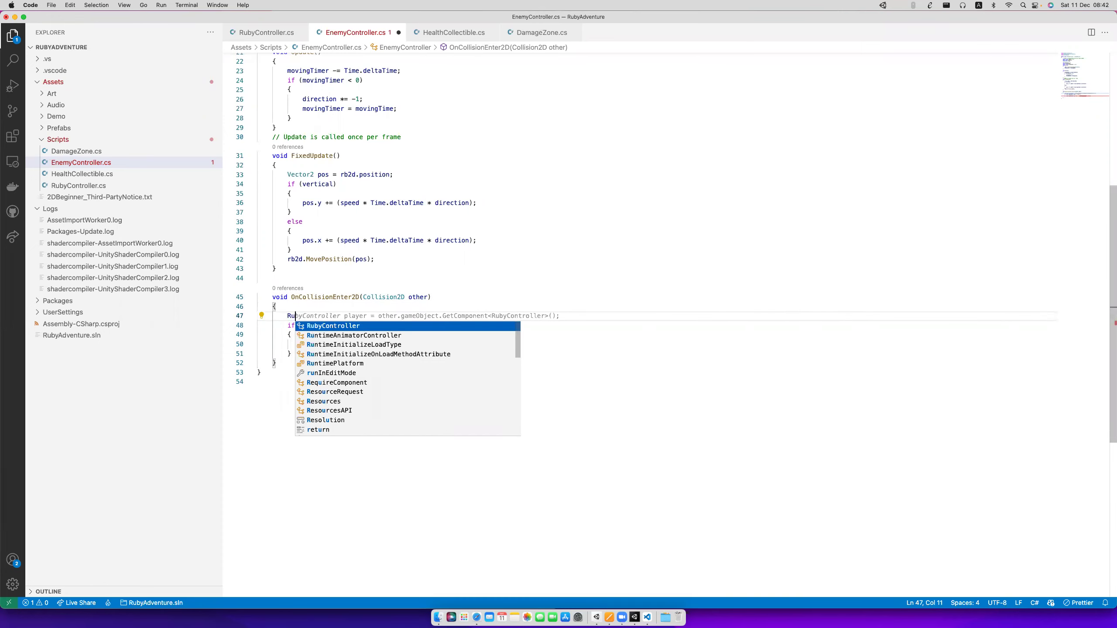
pyautogui.press('Return')
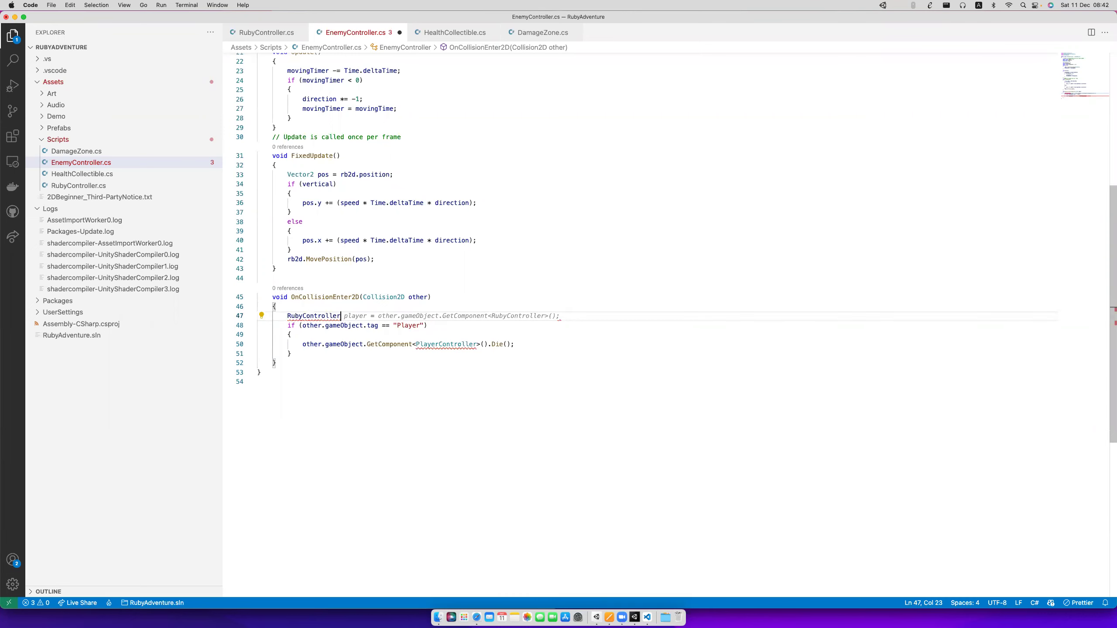
pyautogui.write('controller')
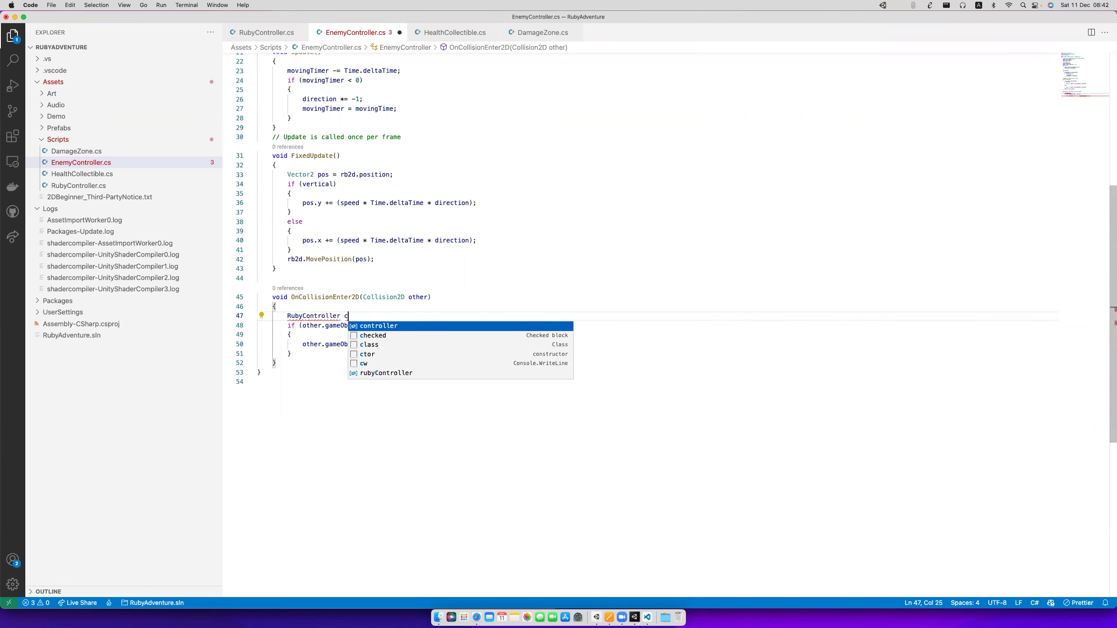
pyautogui.write(' =')
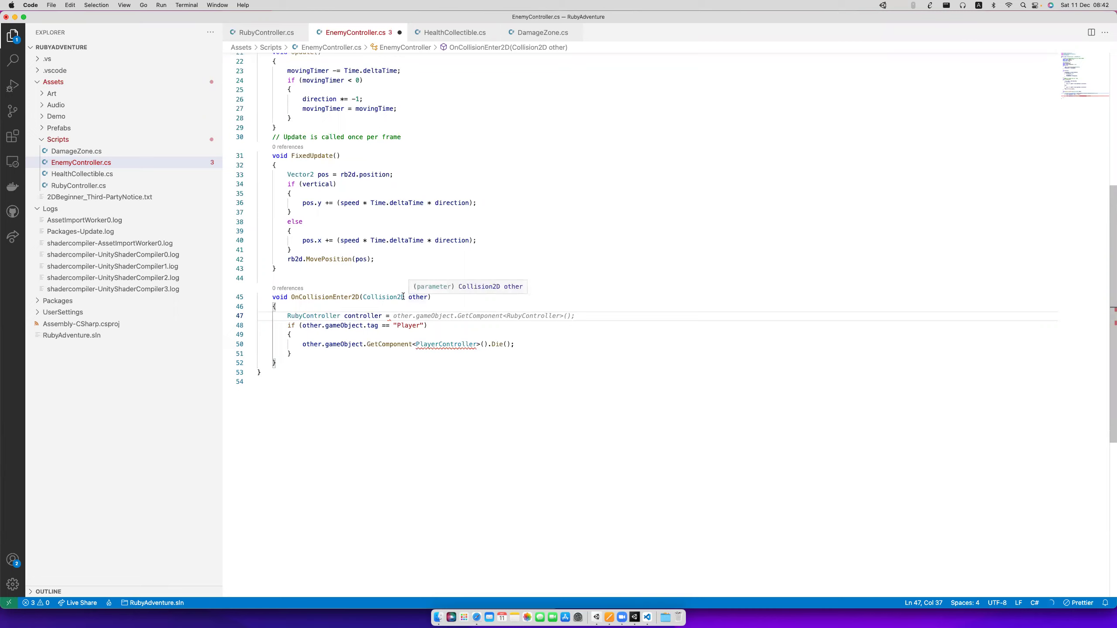
pyautogui.press('Tab')
pyautogui.press('super+s')
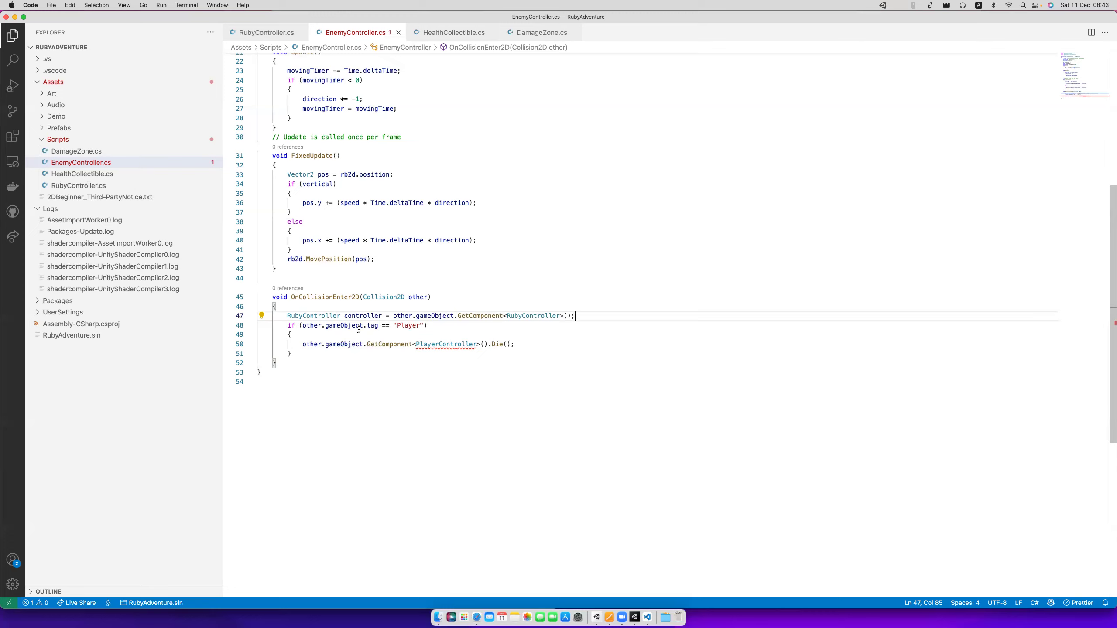
# Replace the Player tag check with if (controller != null) ChangeHealth(-1), save, and start Play.
pyautogui.click(359, 316)
pyautogui.doubleClick(360, 316)
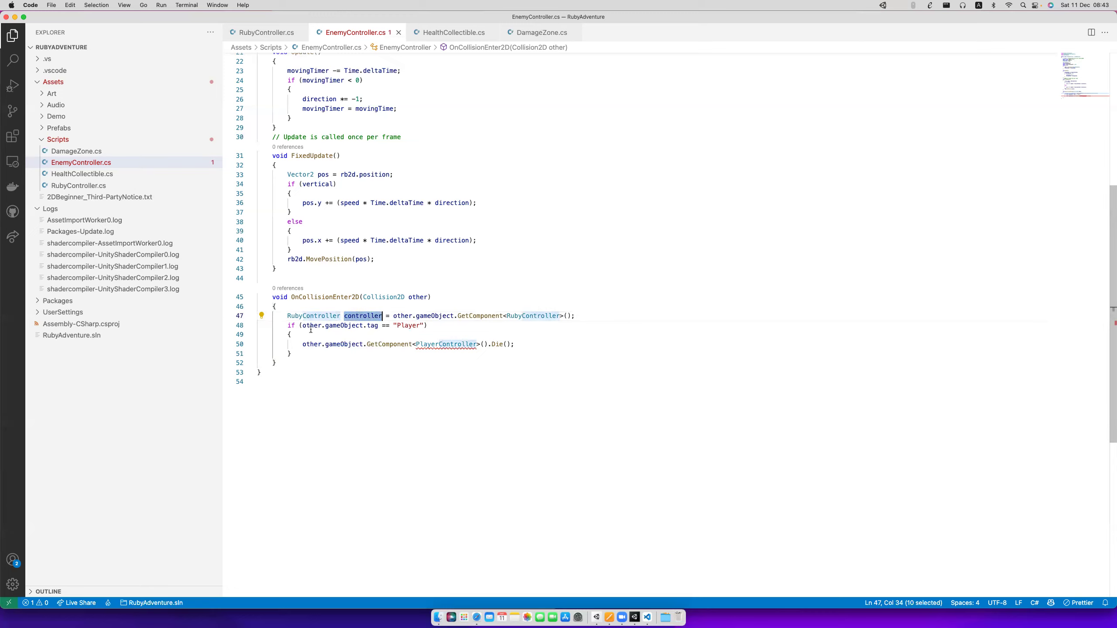
pyautogui.click(285, 326)
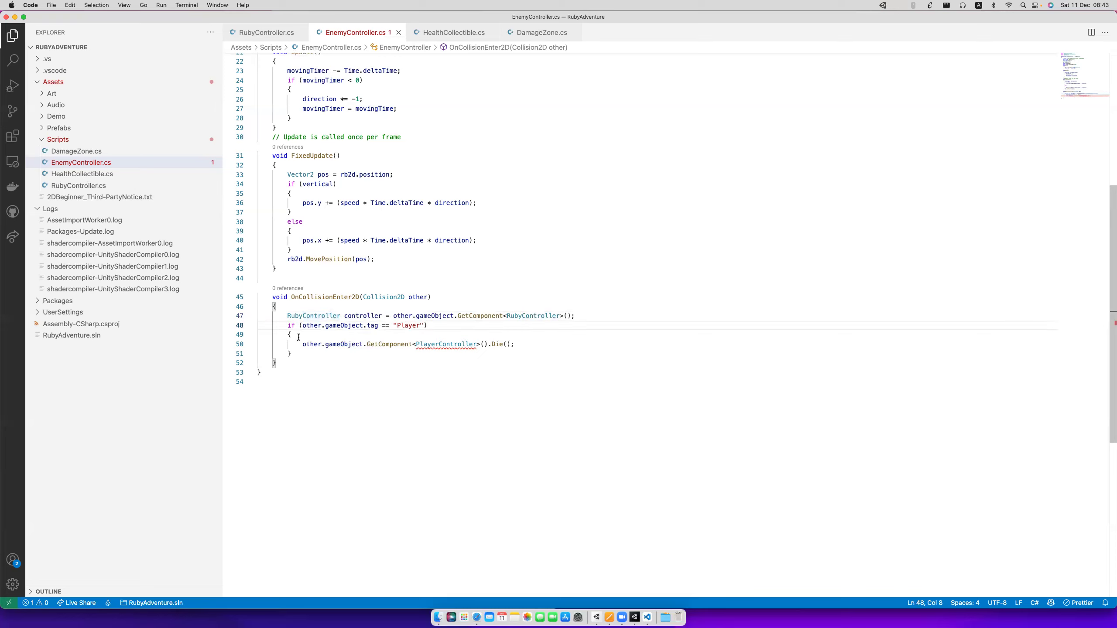
pyautogui.click(289, 326)
pyautogui.keyDown('shift'); pyautogui.click(297, 354); pyautogui.keyUp('shift')
pyautogui.write('if')
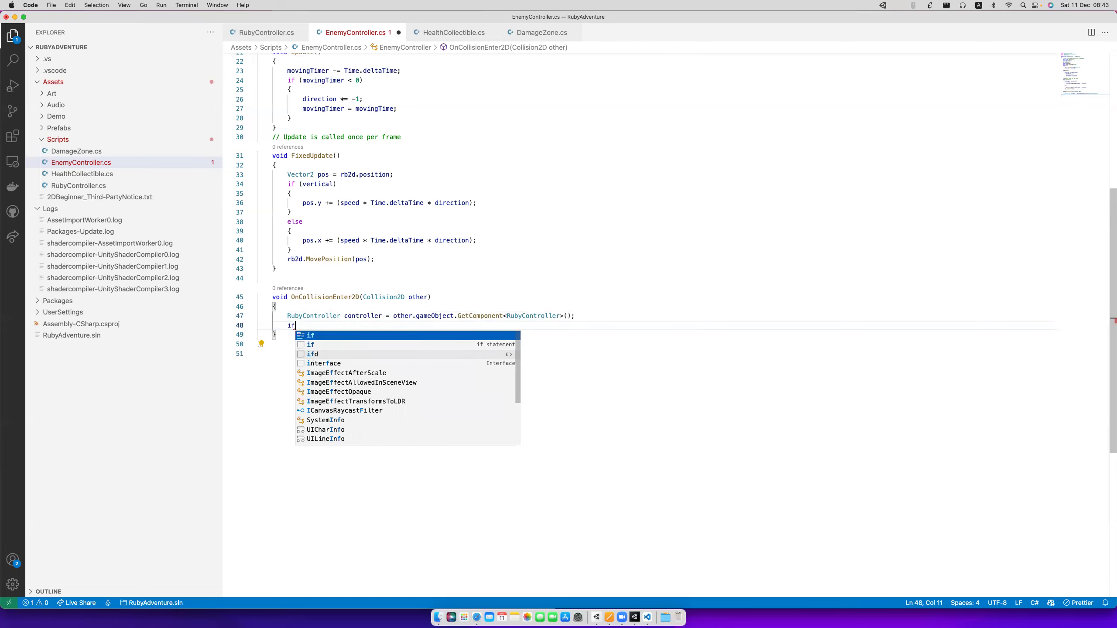
pyautogui.write('(controller')
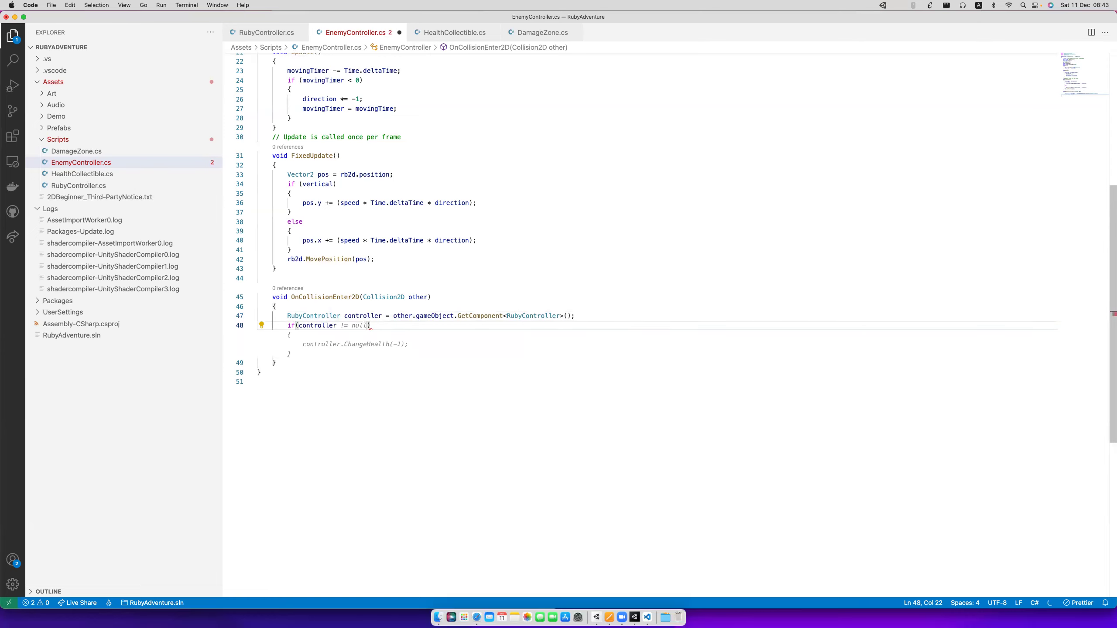
pyautogui.press('Tab')
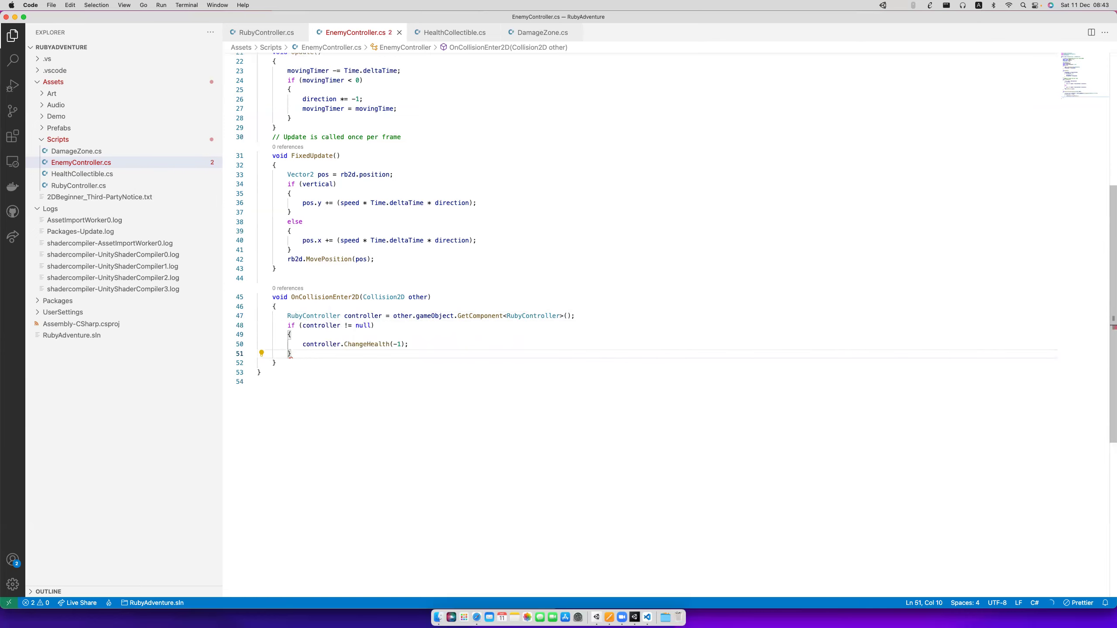
pyautogui.press('super+s')
pyautogui.click(342, 345)
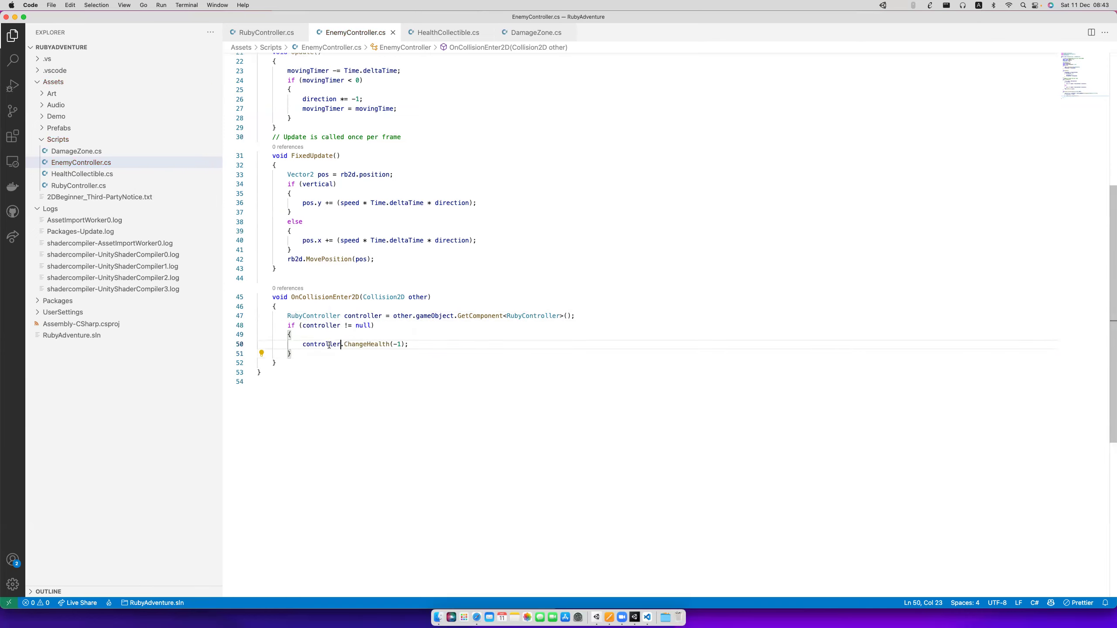
pyautogui.click(389, 344)
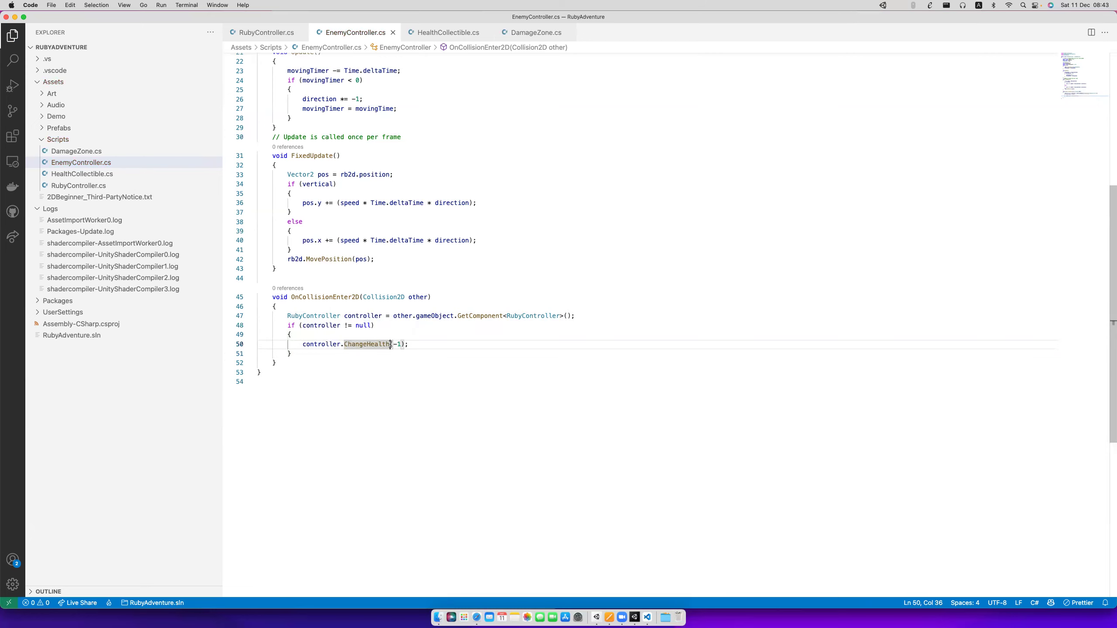
pyautogui.press('super+Tab')
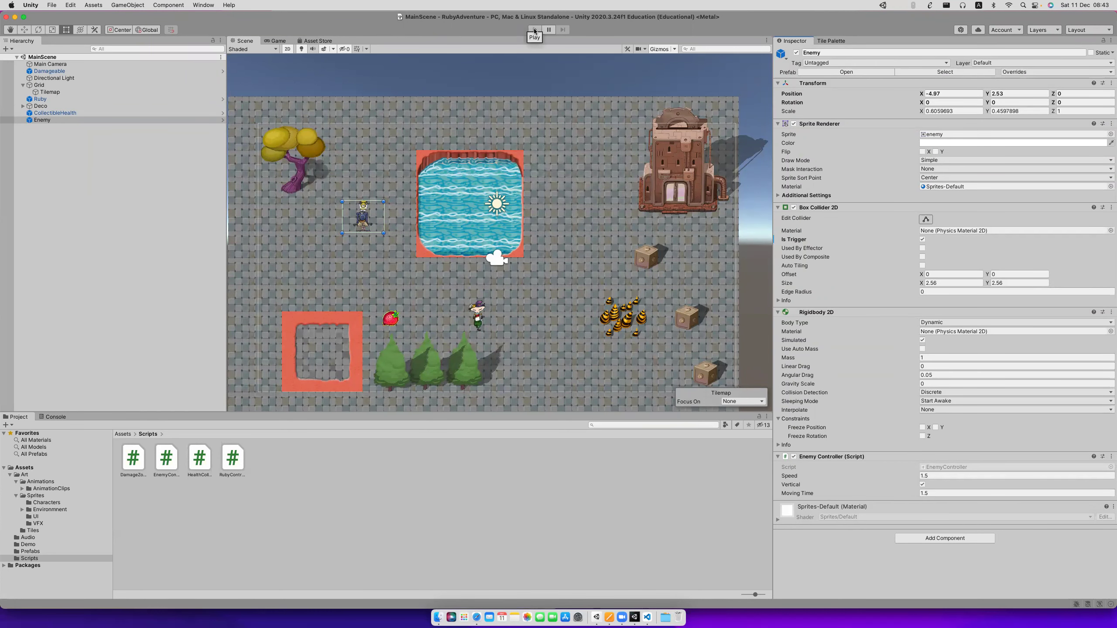
pyautogui.click(535, 30)
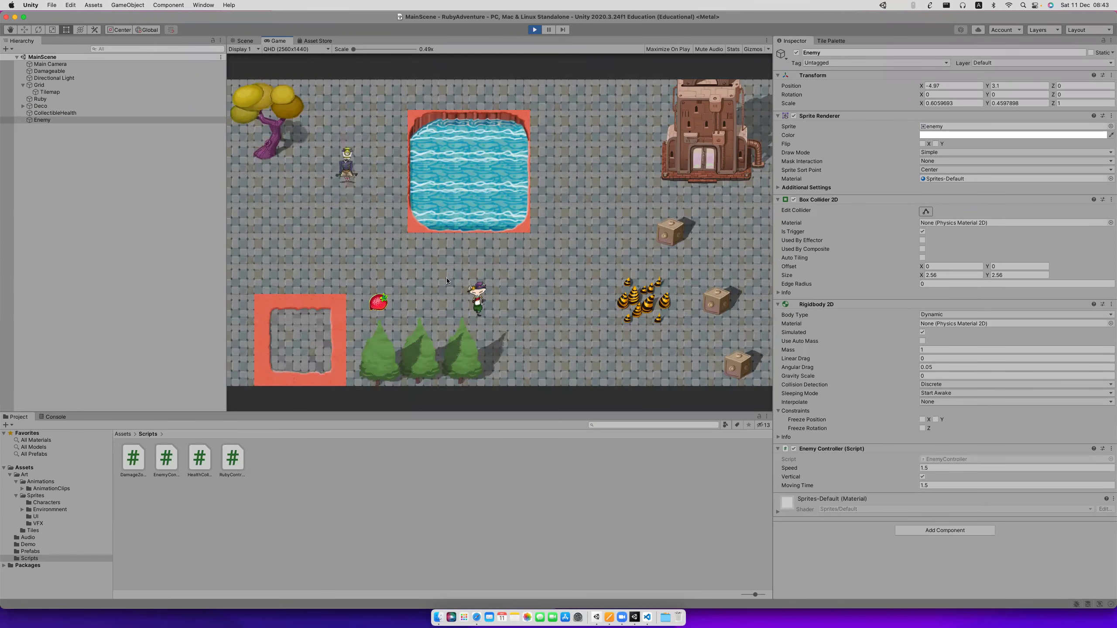
# Walk Ruby up and left toward the enemy and show the Console panel.
pyautogui.press('Up')
pyautogui.press('Left')
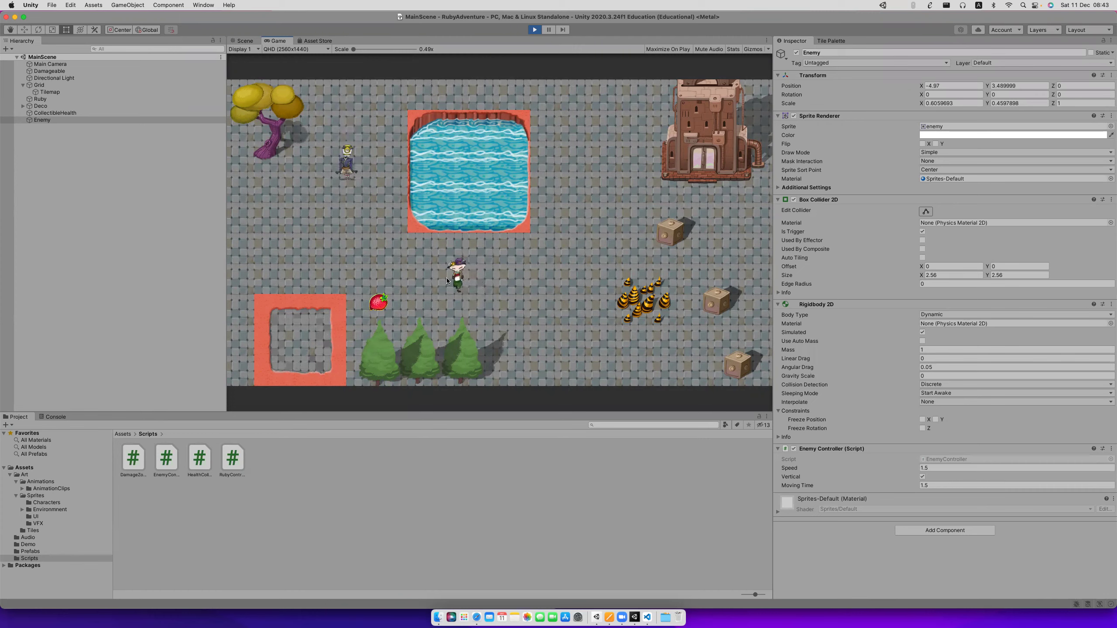
pyautogui.press('Up')
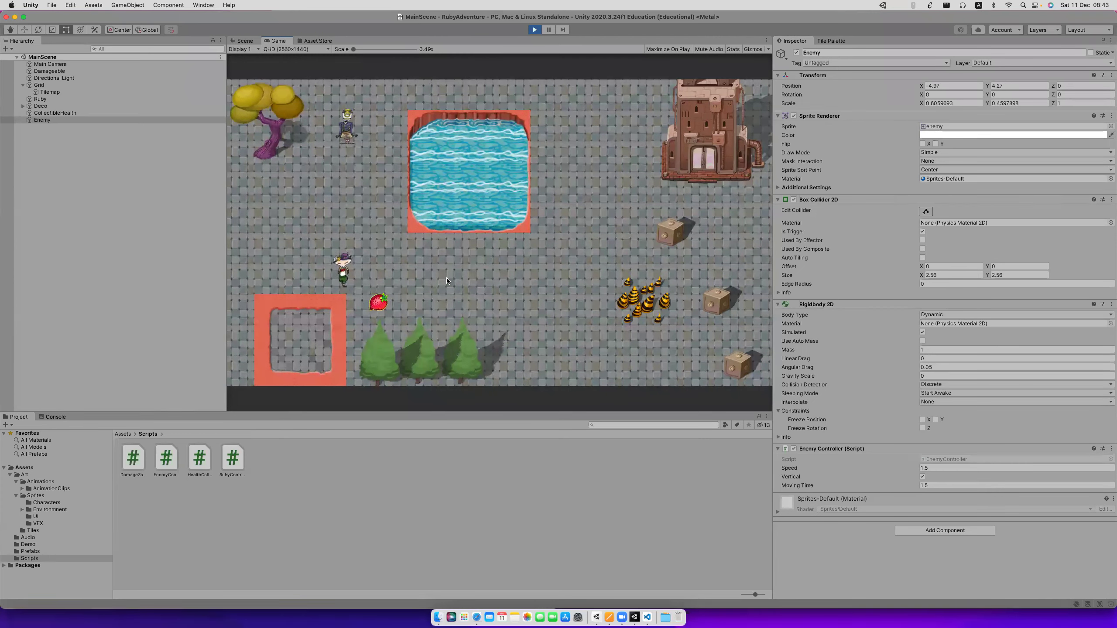
pyautogui.press('Left')
pyautogui.press('Up')
pyautogui.press('Right')
pyautogui.press('Right')
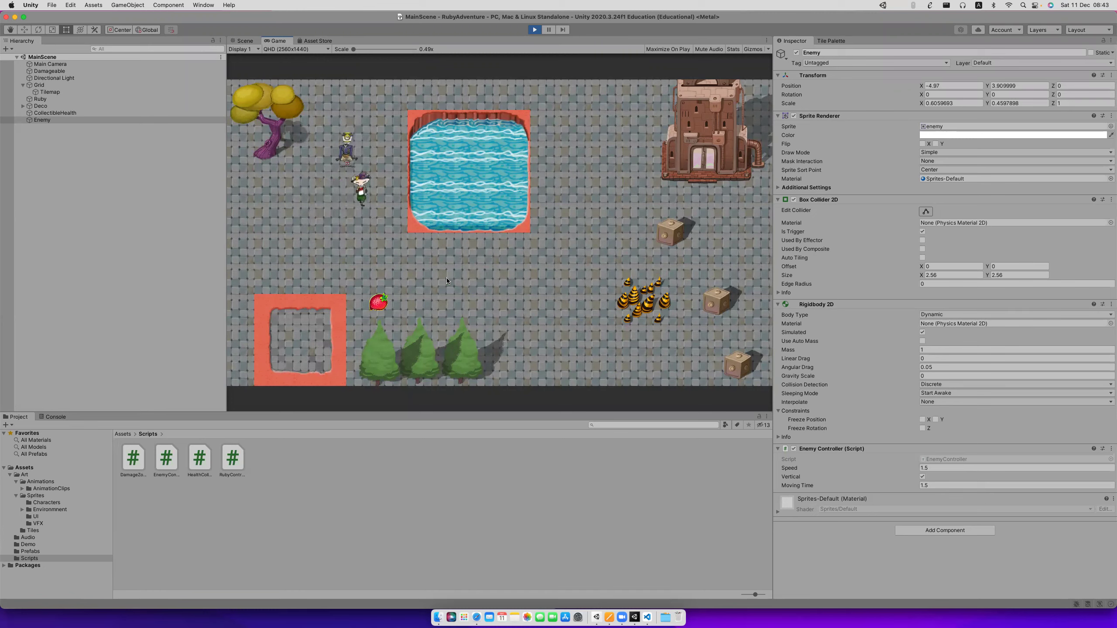
pyautogui.press('Left')
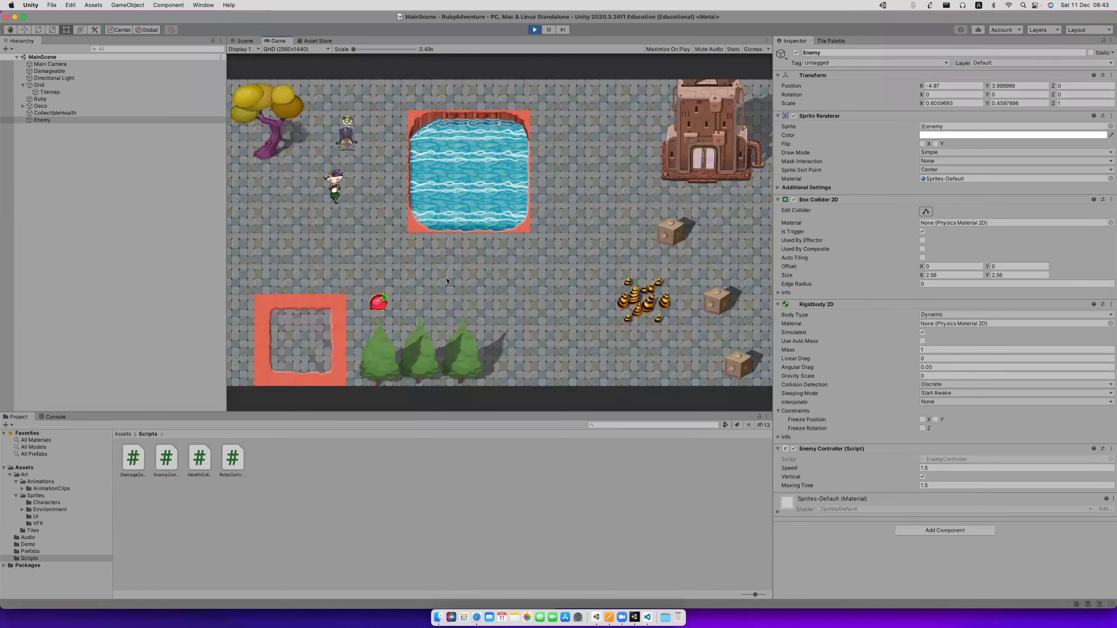
pyautogui.press('Left')
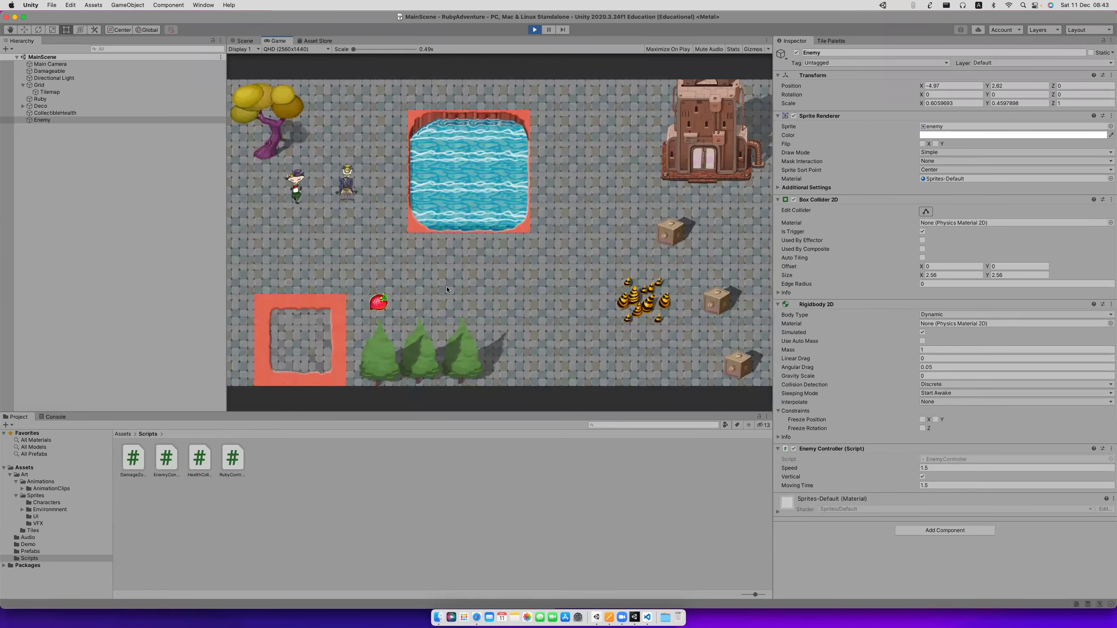
pyautogui.click(52, 418)
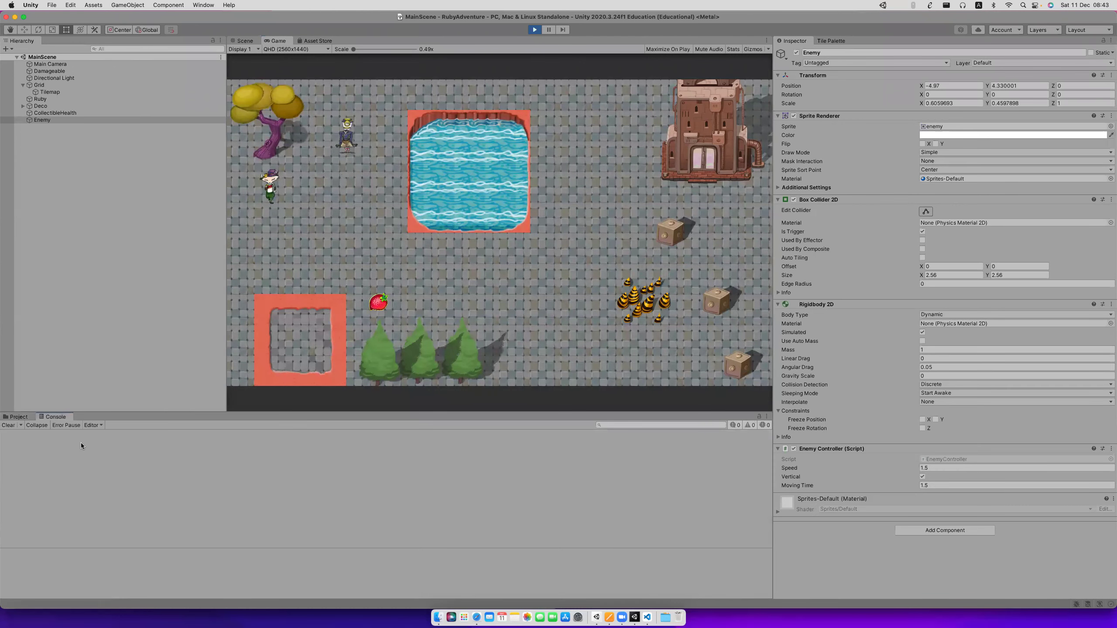
# Steer Ruby right into the enemy's path a few times, then stop playing.
pyautogui.press('Right')
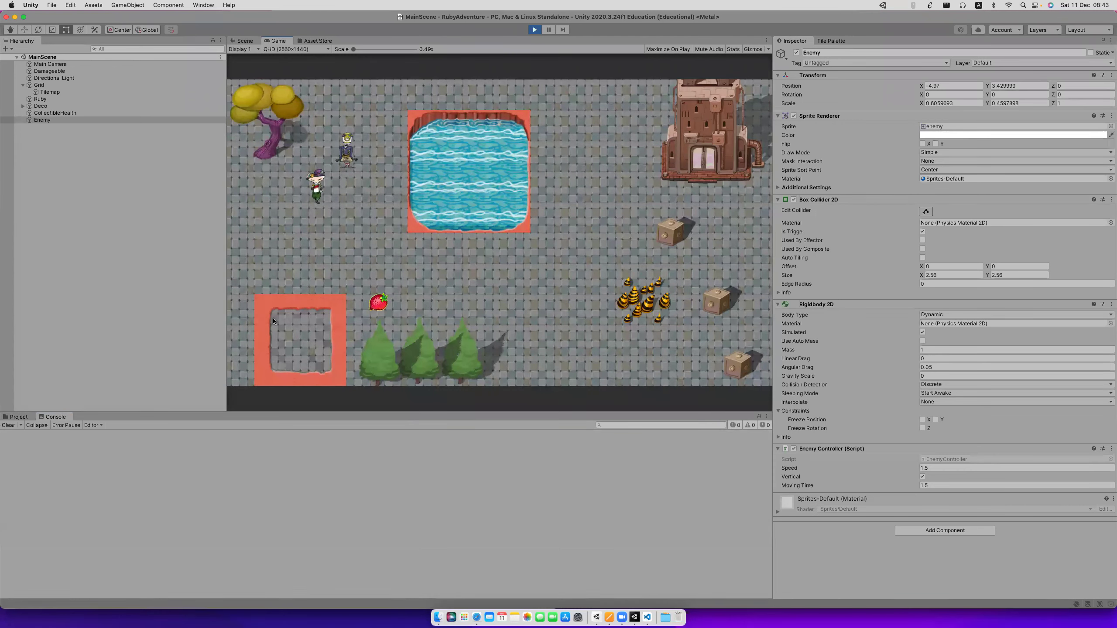
pyautogui.press('Right')
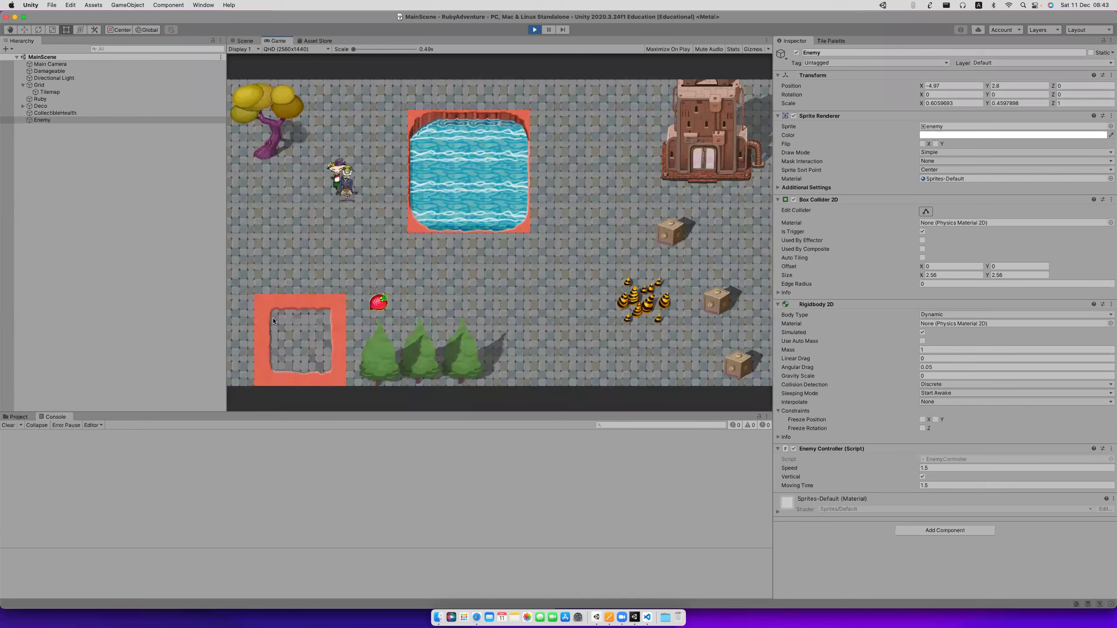
pyautogui.press('Right')
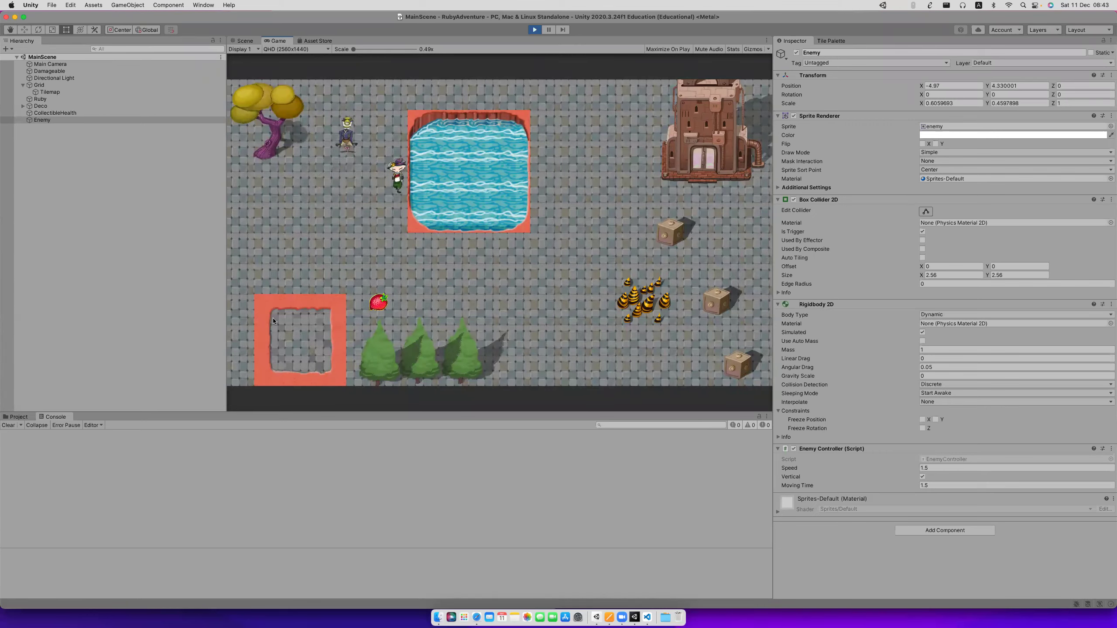
pyautogui.press('Left')
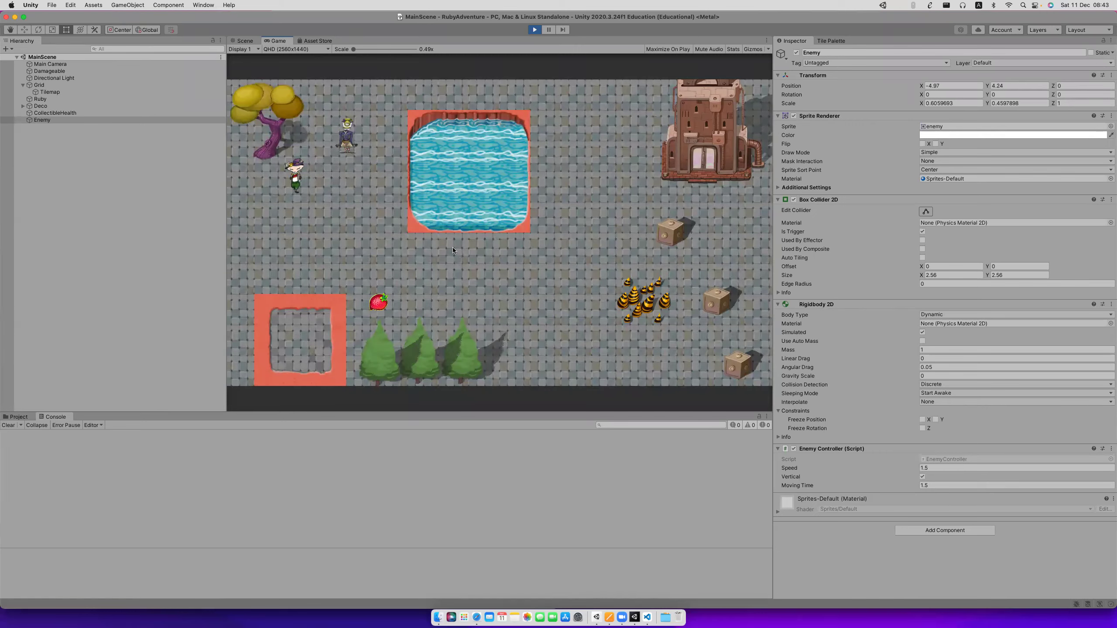
pyautogui.press('Right')
pyautogui.press('Right')
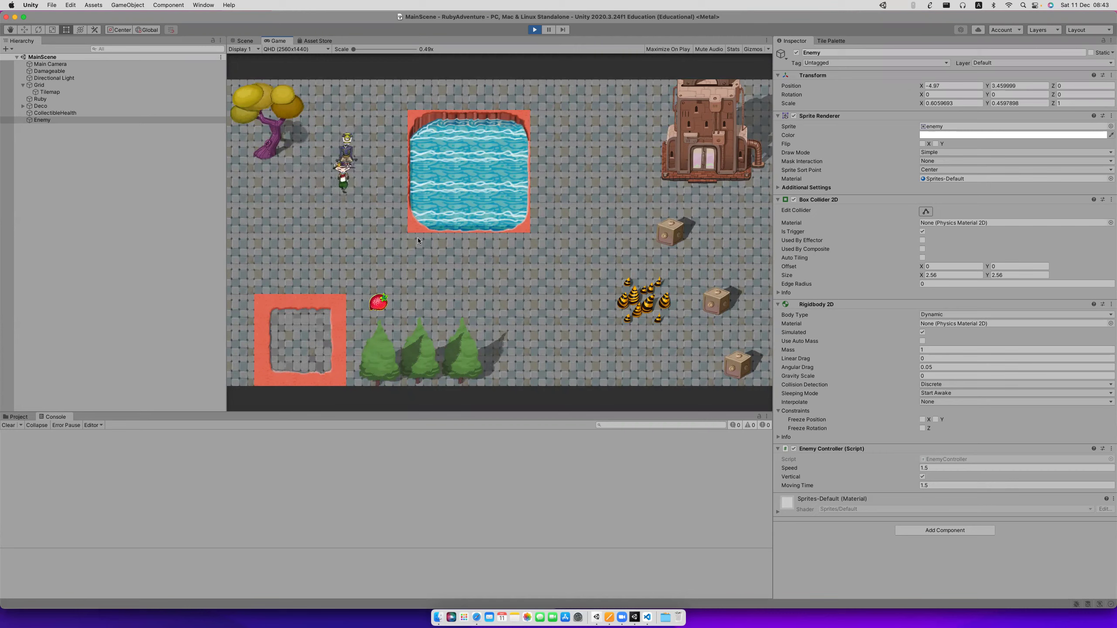
pyautogui.press('Left')
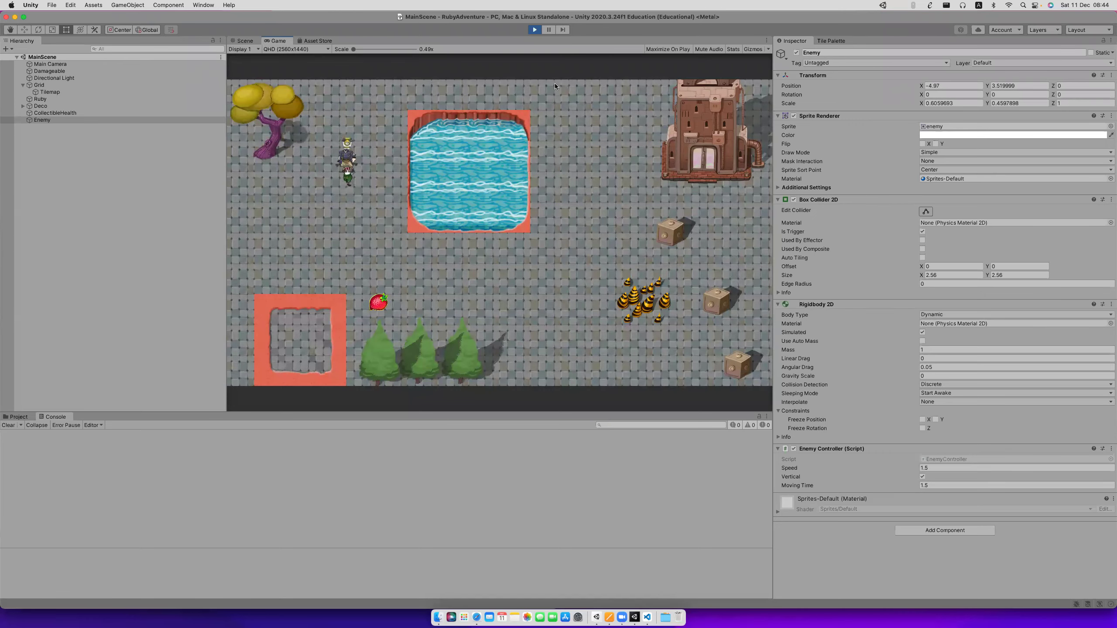
pyautogui.click(534, 30)
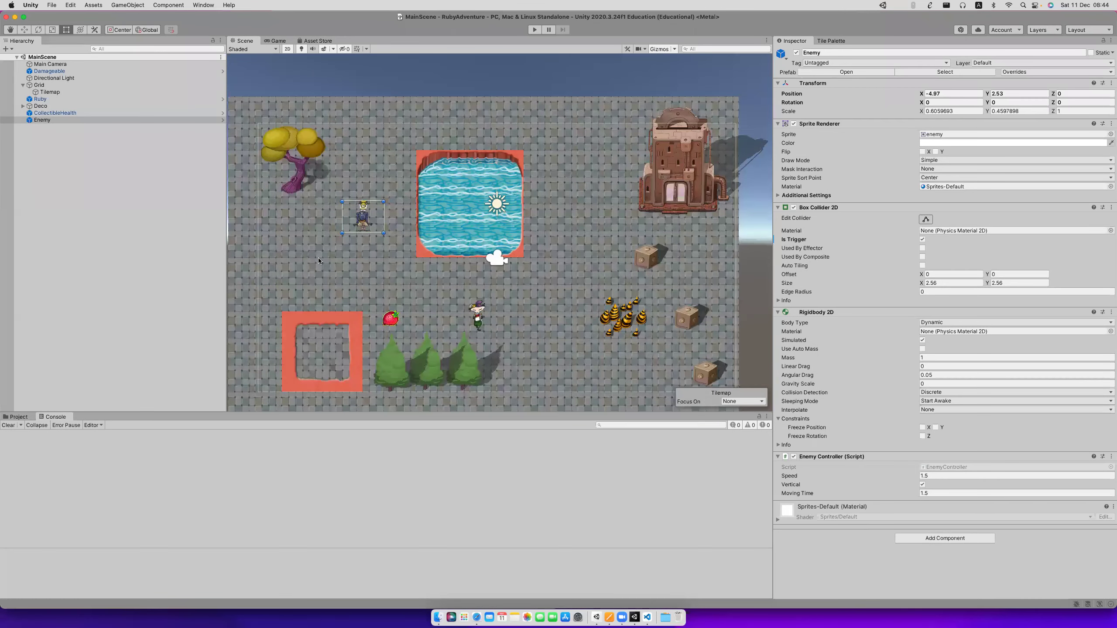
pyautogui.press('super+Tab')
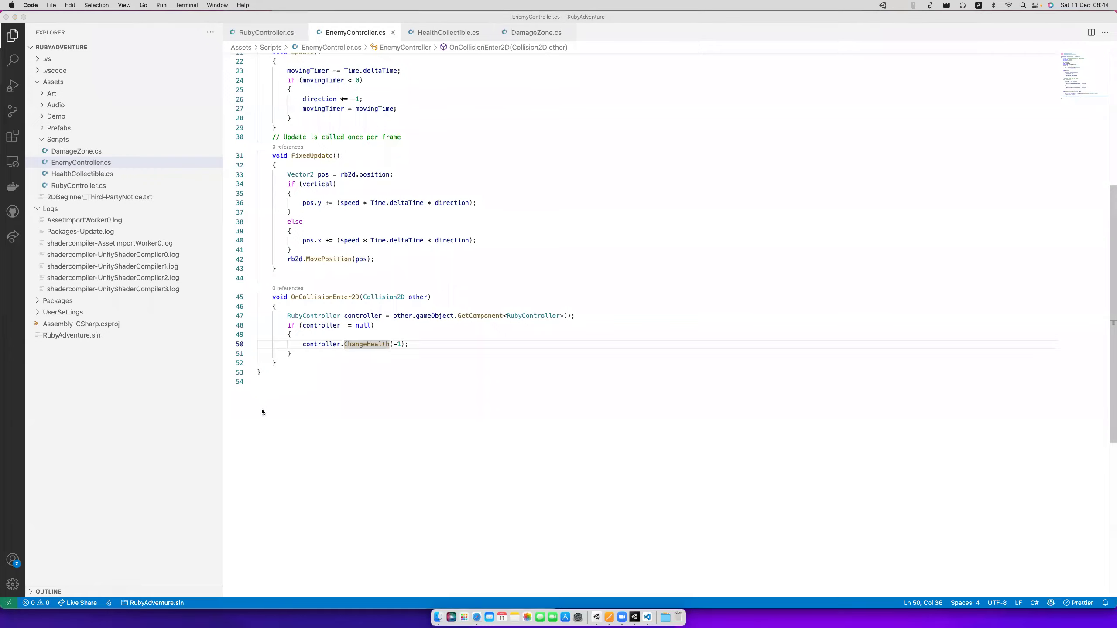
pyautogui.press('super+Tab')
pyautogui.press('super+Tab')
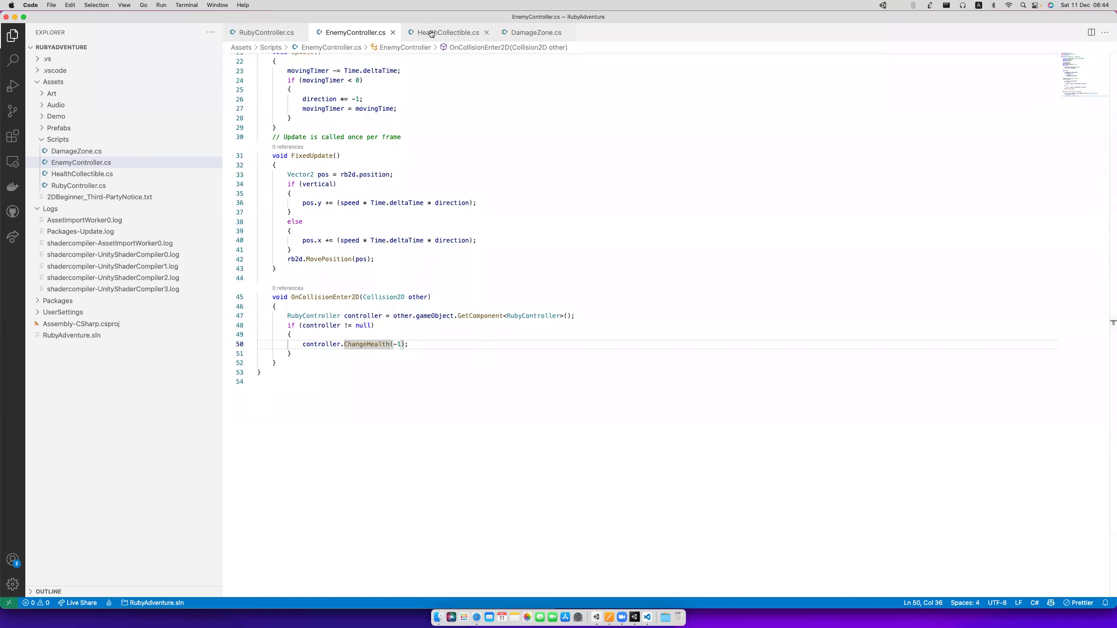
pyautogui.click(274, 33)
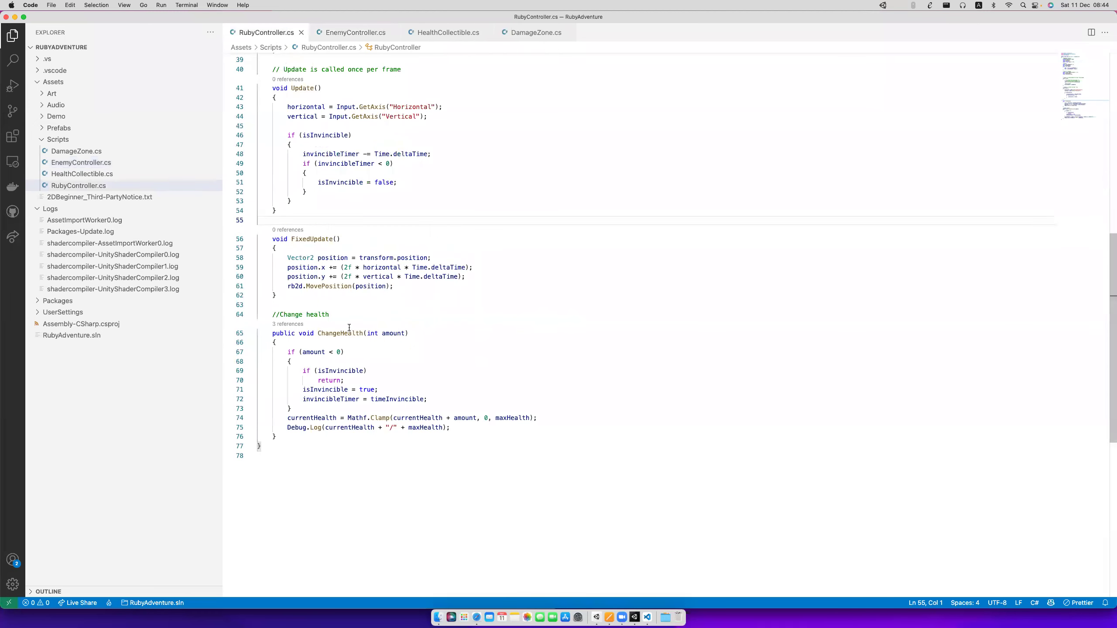
pyautogui.moveTo(310, 412); pyautogui.dragTo(429, 400)
pyautogui.click(426, 427)
pyautogui.moveTo(327, 418); pyautogui.dragTo(330, 418)
pyautogui.press('super+Tab')
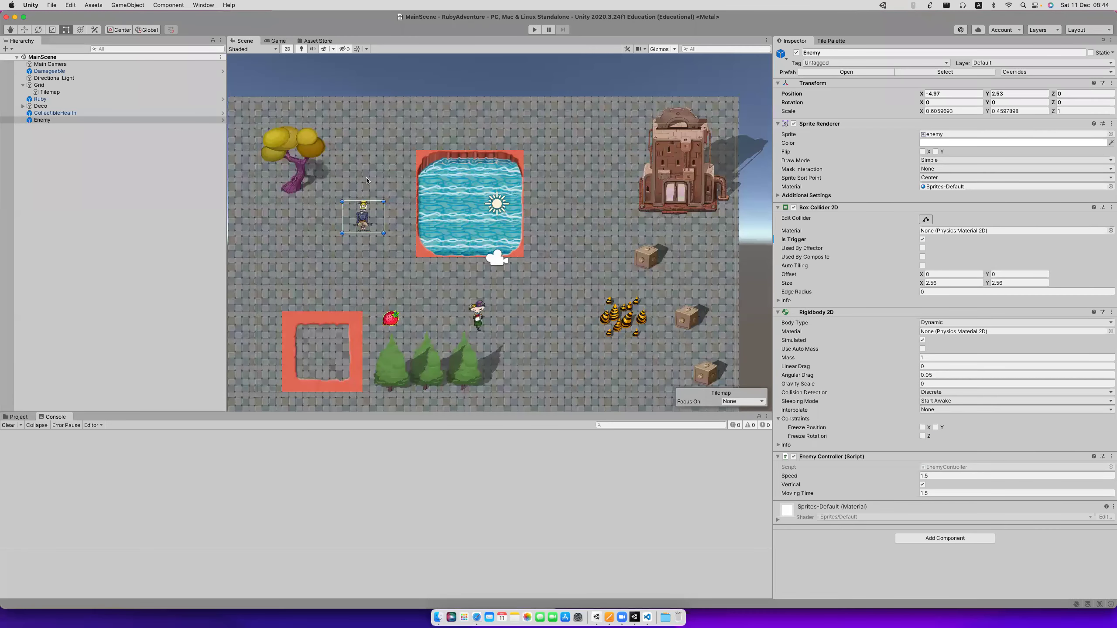
# Compare the Enemy's and Ruby's collider components in the Inspector, then return to RubyController.cs.
pyautogui.click(52, 121)
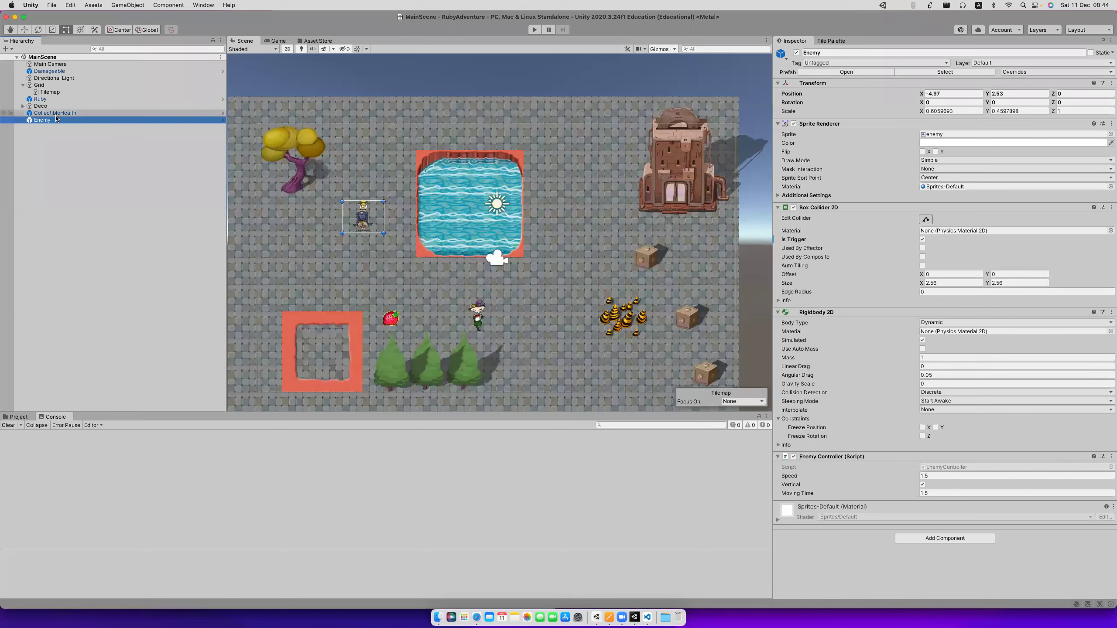
pyautogui.click(48, 100)
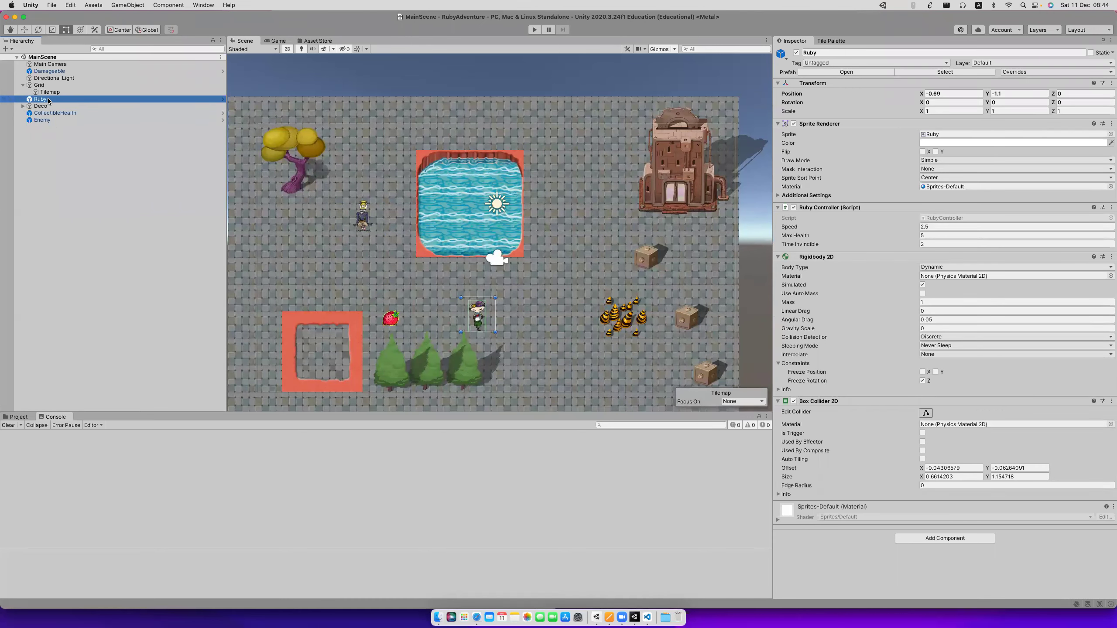
pyautogui.click(47, 121)
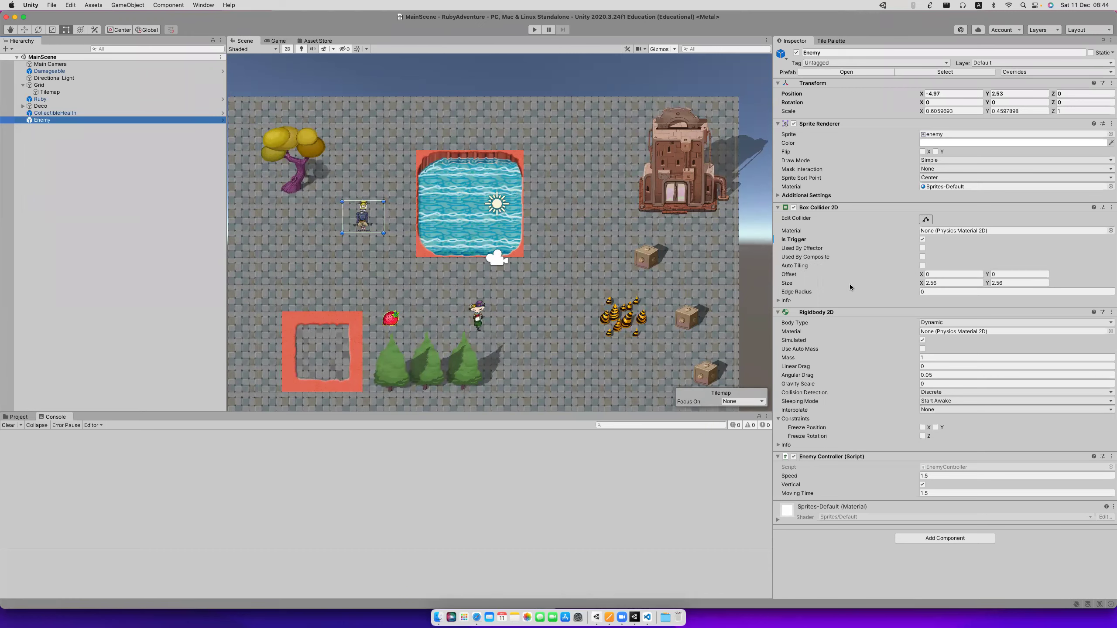
pyautogui.press('super+Tab')
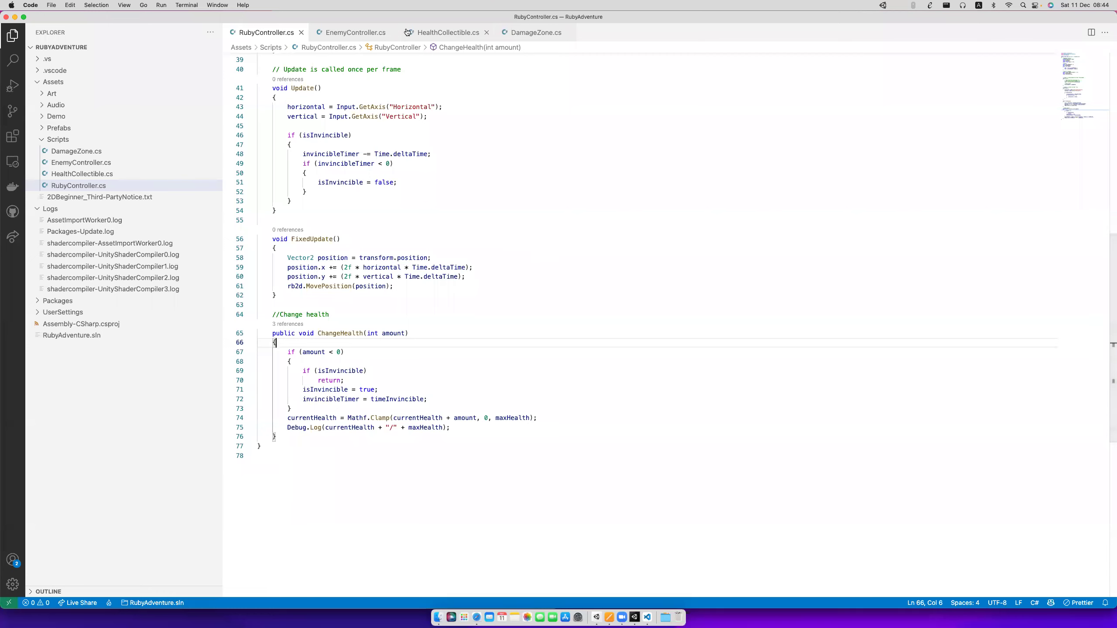
# Flip between HealthCollectible.cs, EnemyController.cs and RubyController.cs comparing their collision code.
pyautogui.click(435, 34)
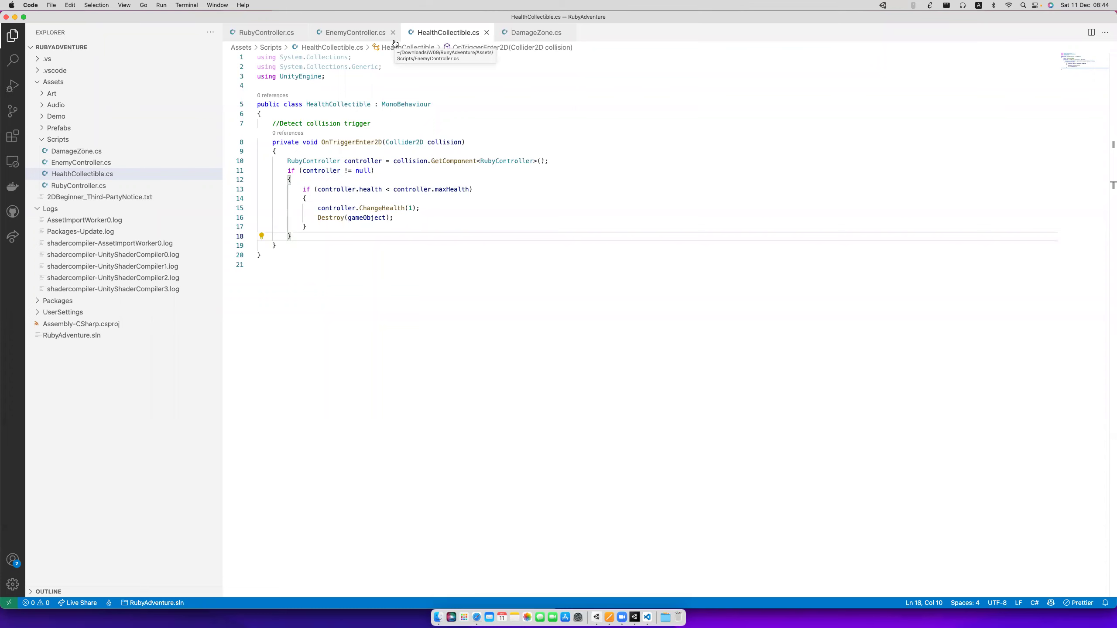
pyautogui.click(357, 33)
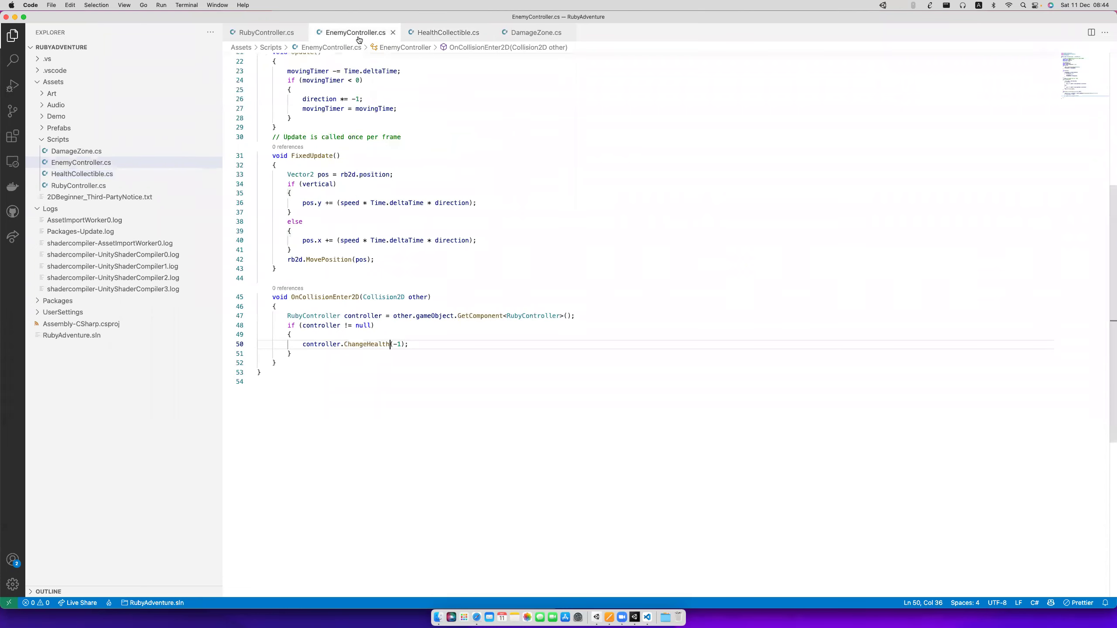
pyautogui.click(274, 35)
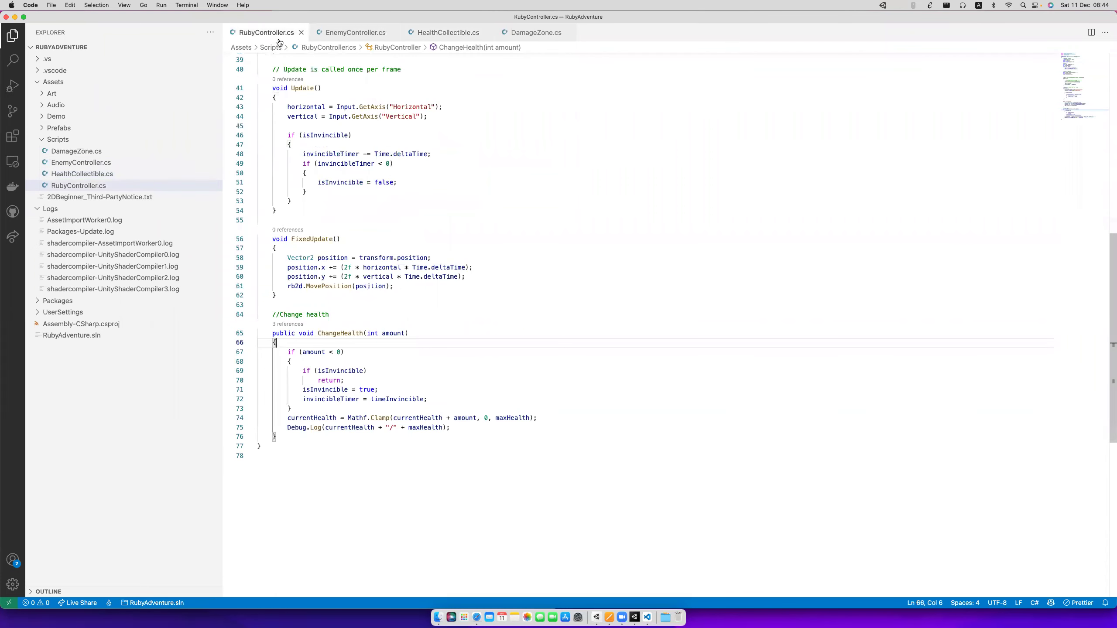
pyautogui.click(477, 35)
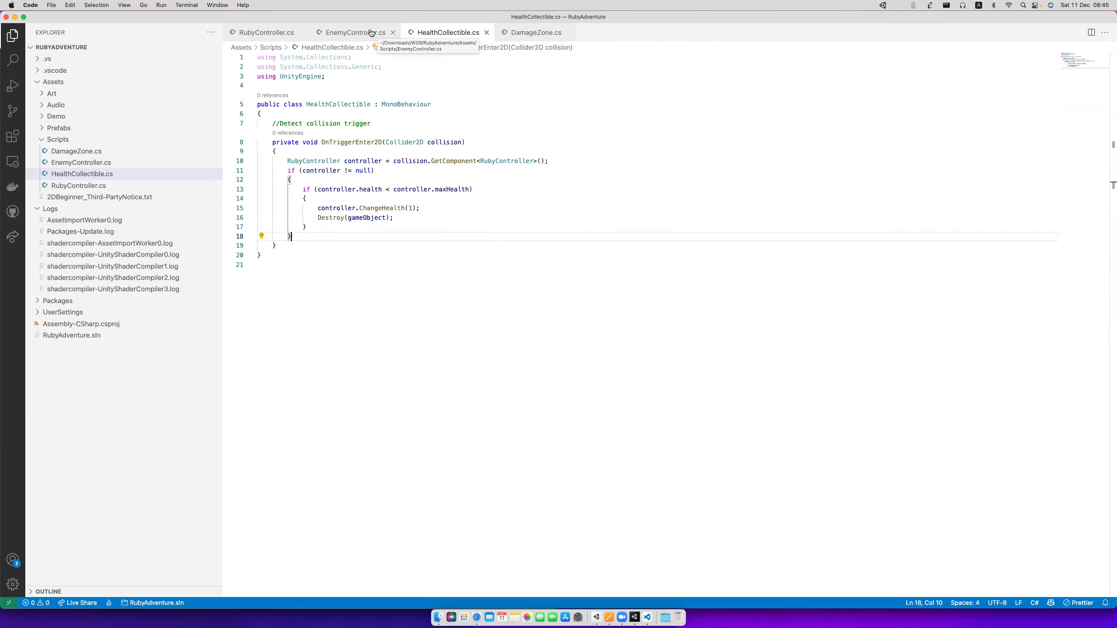
pyautogui.click(346, 32)
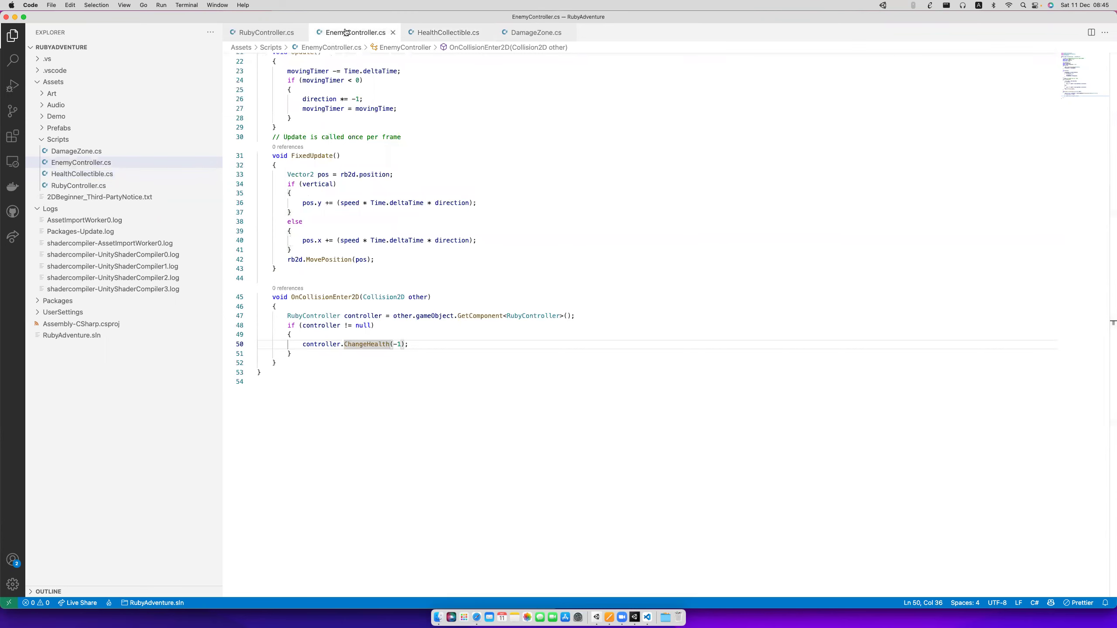
# Rename the enemy's OnCollisionEnter2D to OnTriggerEnter2D, copied from HealthCollectible.cs.
pyautogui.click(445, 33)
pyautogui.doubleClick(352, 142)
pyautogui.press('super+c')
pyautogui.click(338, 32)
pyautogui.doubleClick(323, 297)
pyautogui.press('super+v')
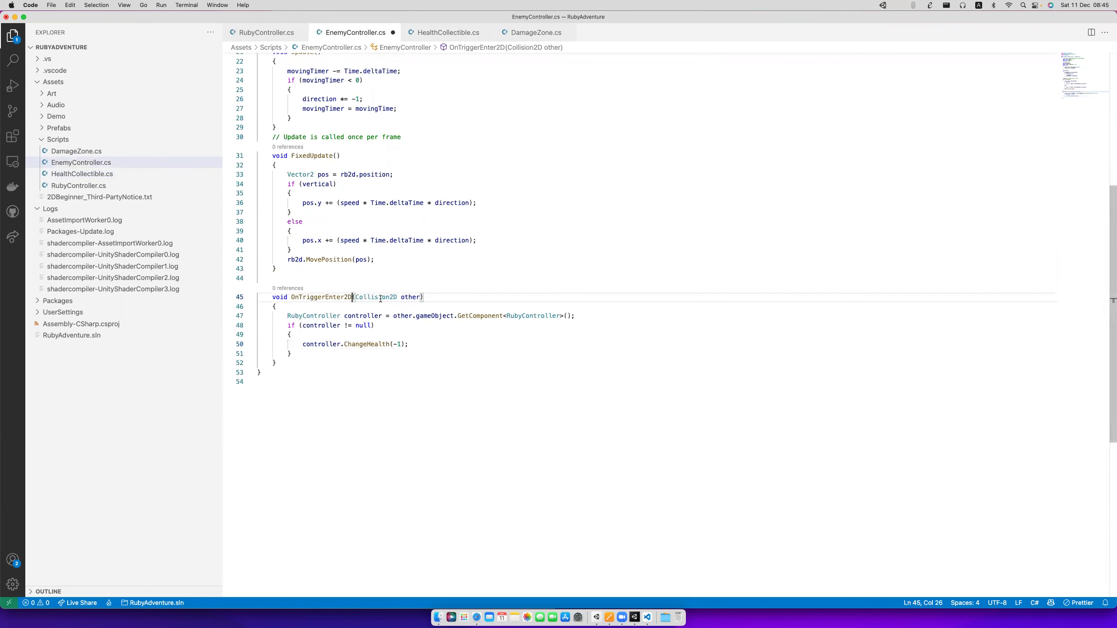
pyautogui.click(445, 32)
pyautogui.click(370, 32)
pyautogui.doubleClick(390, 297)
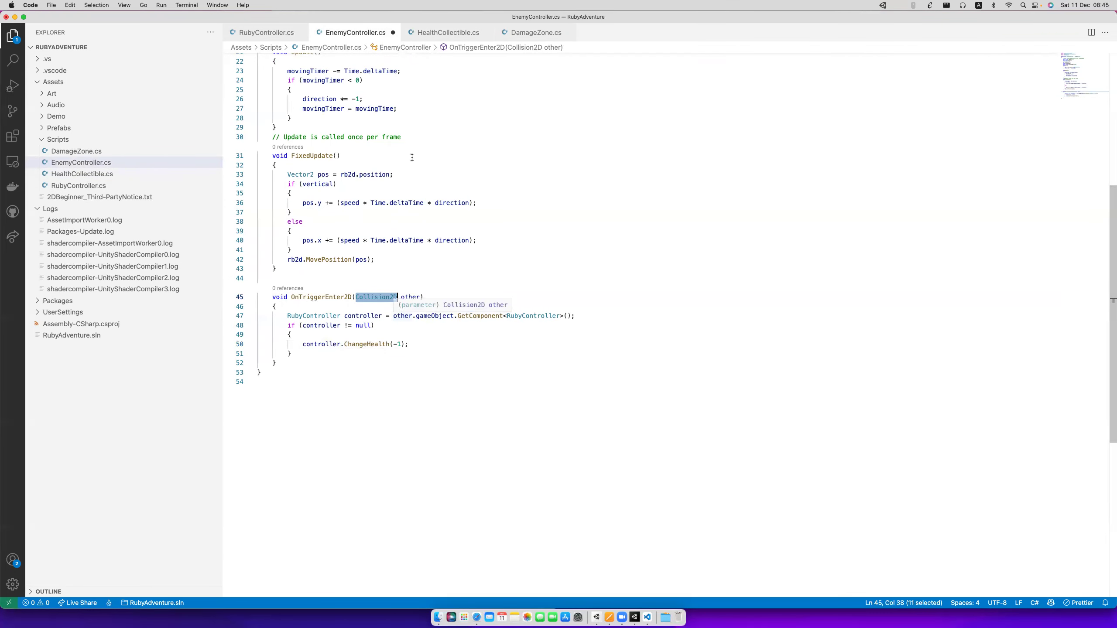
# Paste HealthCollectible's whole OnTriggerEnter2D method into EnemyController.cs at line 45, indent it, and save.
pyautogui.click(445, 33)
pyautogui.moveTo(273, 144); pyautogui.dragTo(276, 245)
pyautogui.press('super+c')
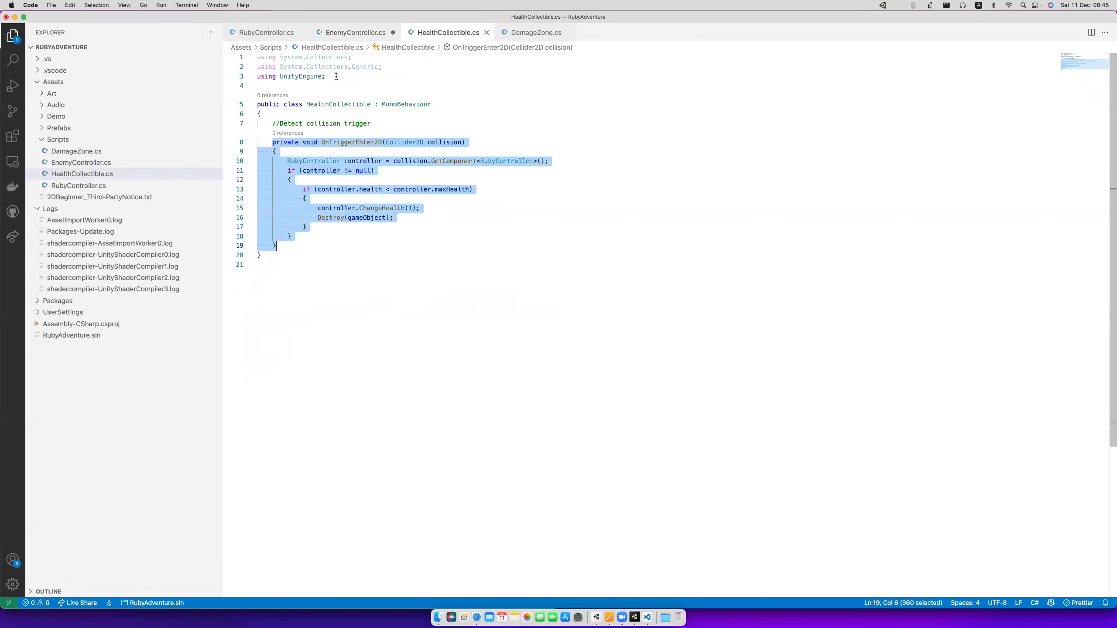
pyautogui.click(351, 37)
pyautogui.press('super+Left')
pyautogui.press('super+Left')
pyautogui.press('super+v')
pyautogui.press('Return')
pyautogui.click(337, 298)
pyautogui.press('super+Left')
pyautogui.press('Tab')
pyautogui.press('super+s')
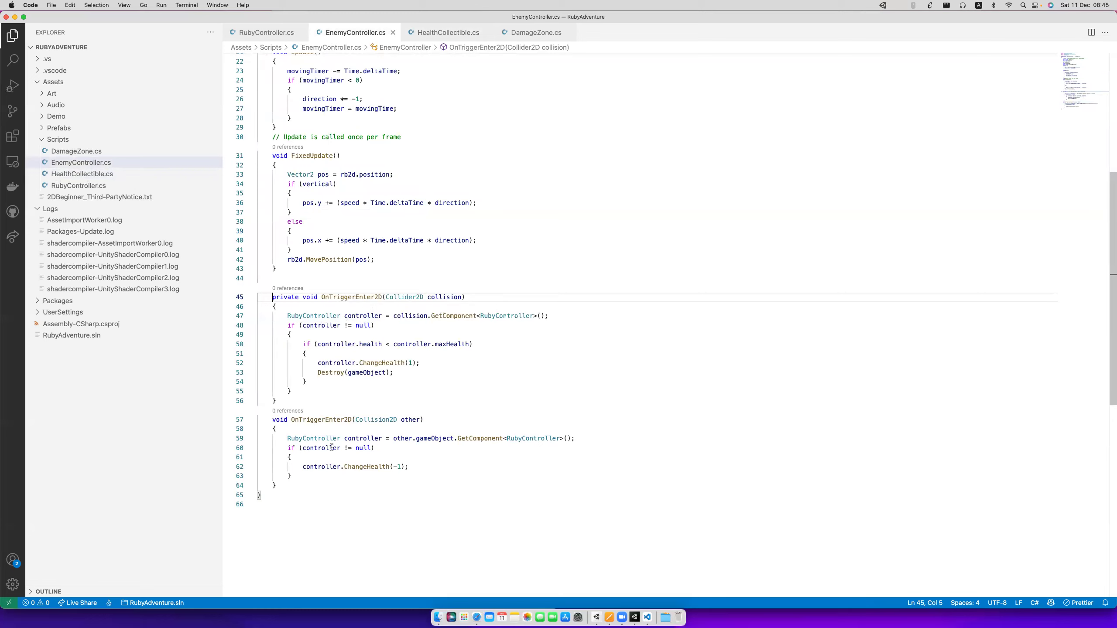
# Replace the pasted method's inner health check with the ChangeHealth(-1) call.
pyautogui.click(393, 467)
pyautogui.press('super+Right')
pyautogui.press('shift+super+Left')
pyautogui.press('super+c')
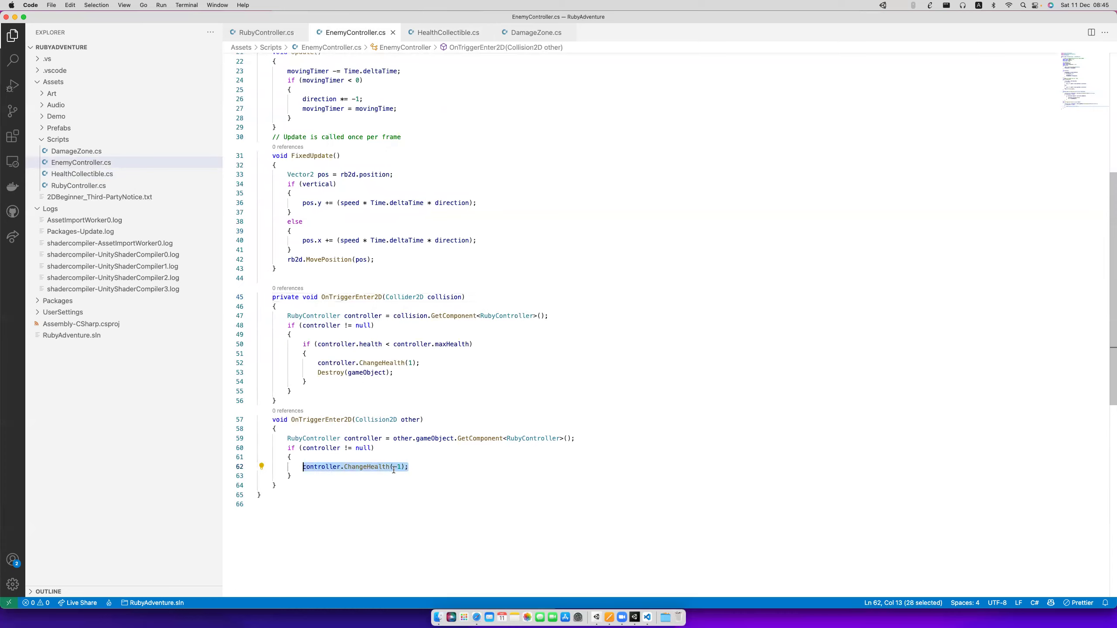
pyautogui.click(332, 383)
pyautogui.hotkey('shift', 'Up')
pyautogui.hotkey('shift', 'Up')
pyautogui.hotkey('shift', 'Up')
pyautogui.hotkey('shift', 'Up')
pyautogui.press('shift+super+Left')
pyautogui.press('super+v')
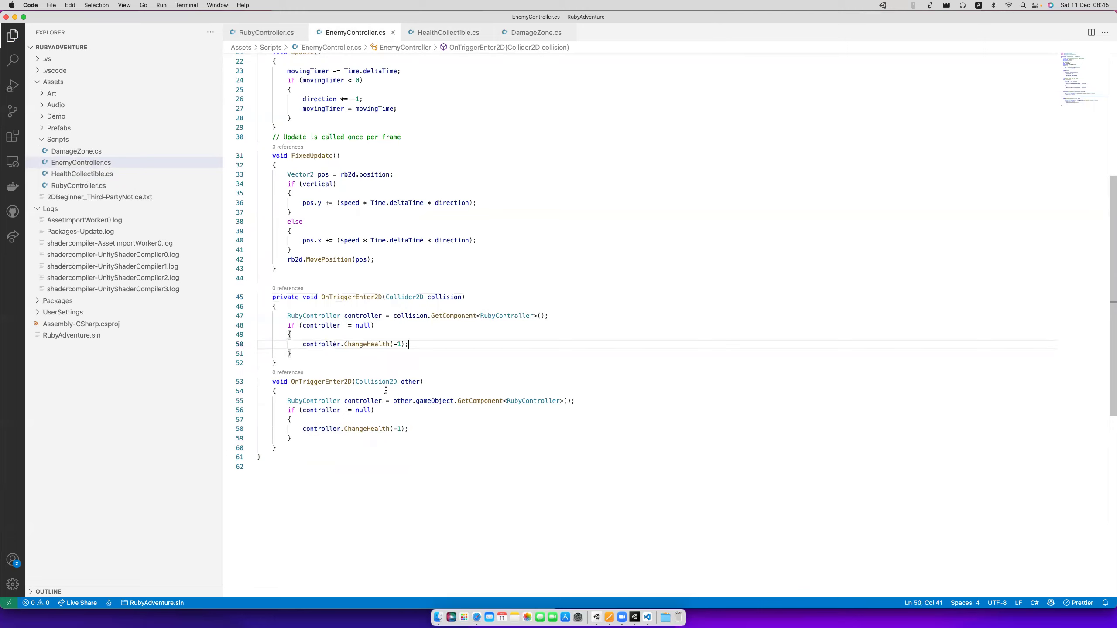
# Delete the old Collision2D-based method, lines 53–60, and save EnemyController.cs.
pyautogui.click(271, 381)
pyautogui.keyDown('shift'); pyautogui.click(283, 449); pyautogui.keyUp('shift')
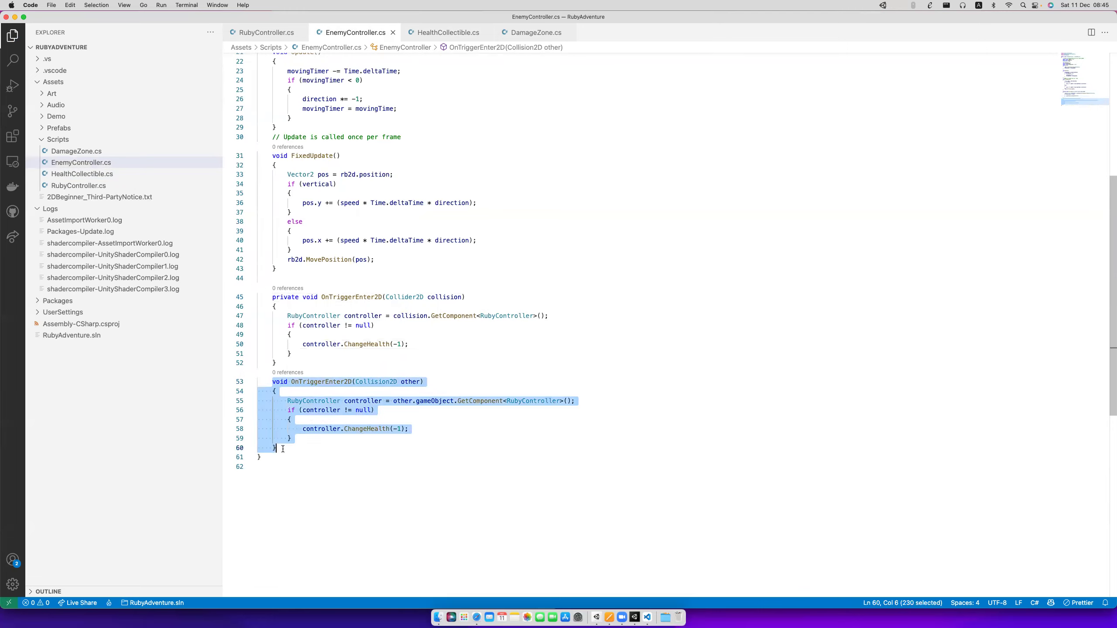
pyautogui.press('BackSpace')
pyautogui.press('super+s')
pyautogui.press('super+Tab')
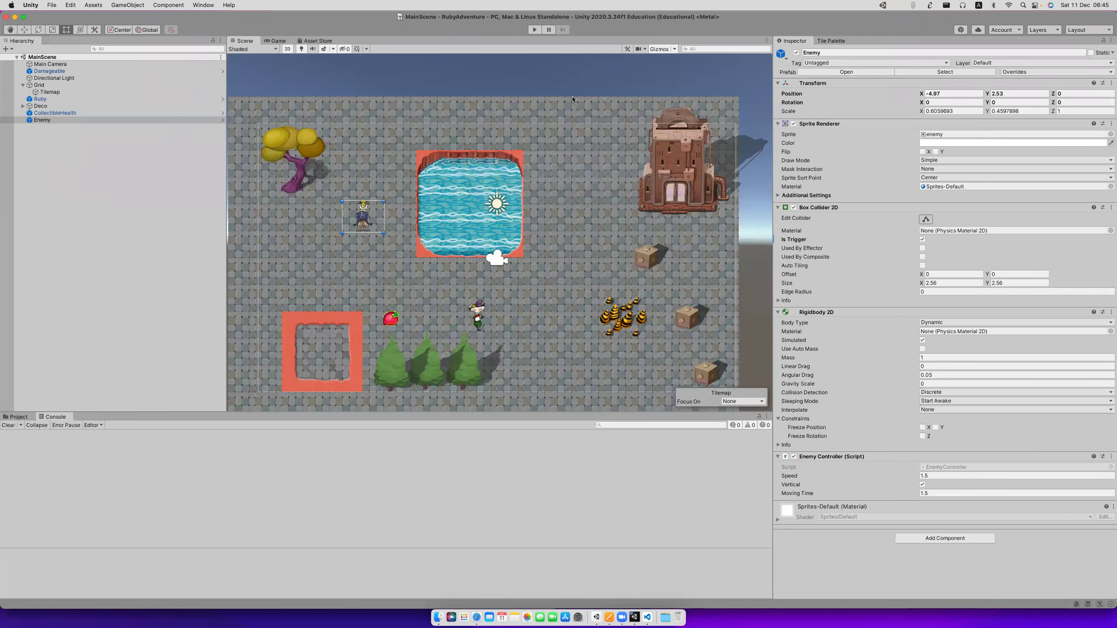
# Play the scene and walk Ruby into the robot twice, logging health 4/5 then 3/5.
pyautogui.click(534, 30)
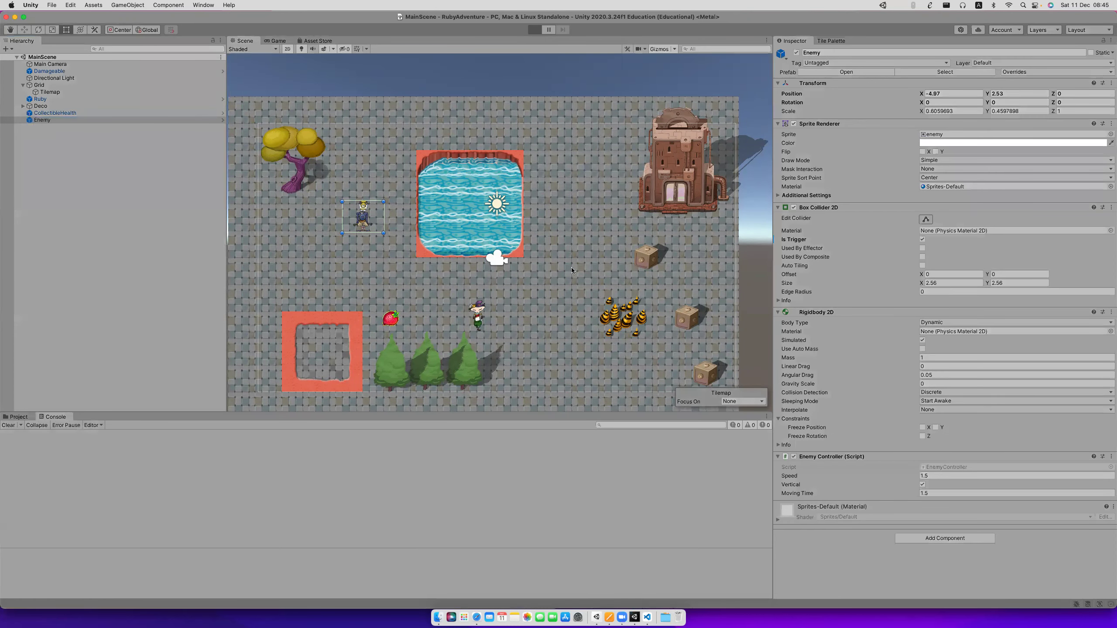
pyautogui.press('Up')
pyautogui.press('Left')
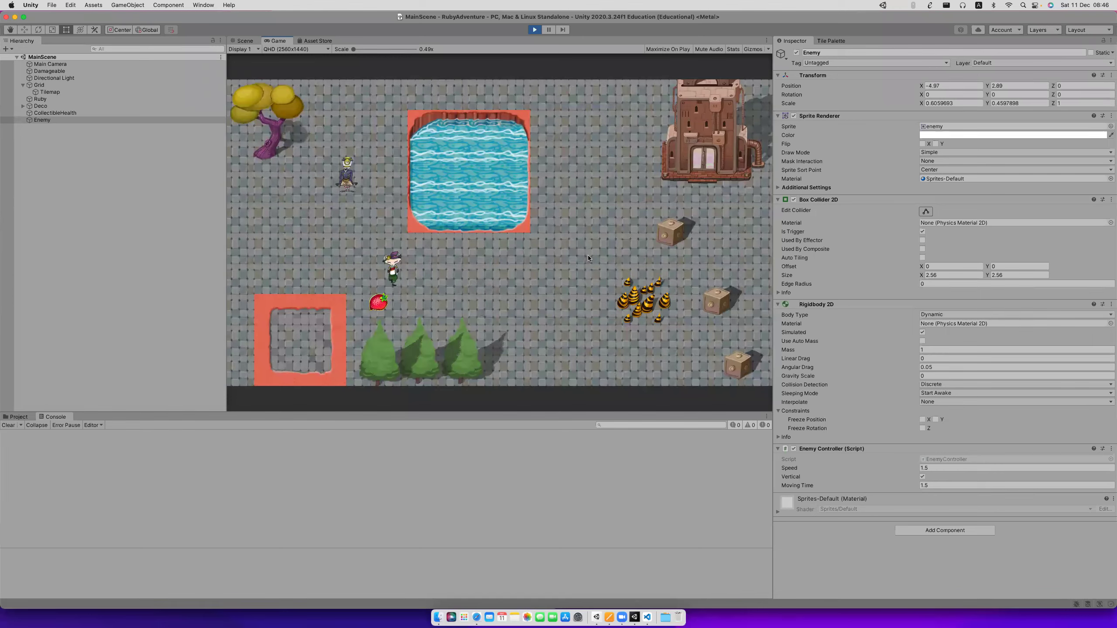
pyautogui.press('Up')
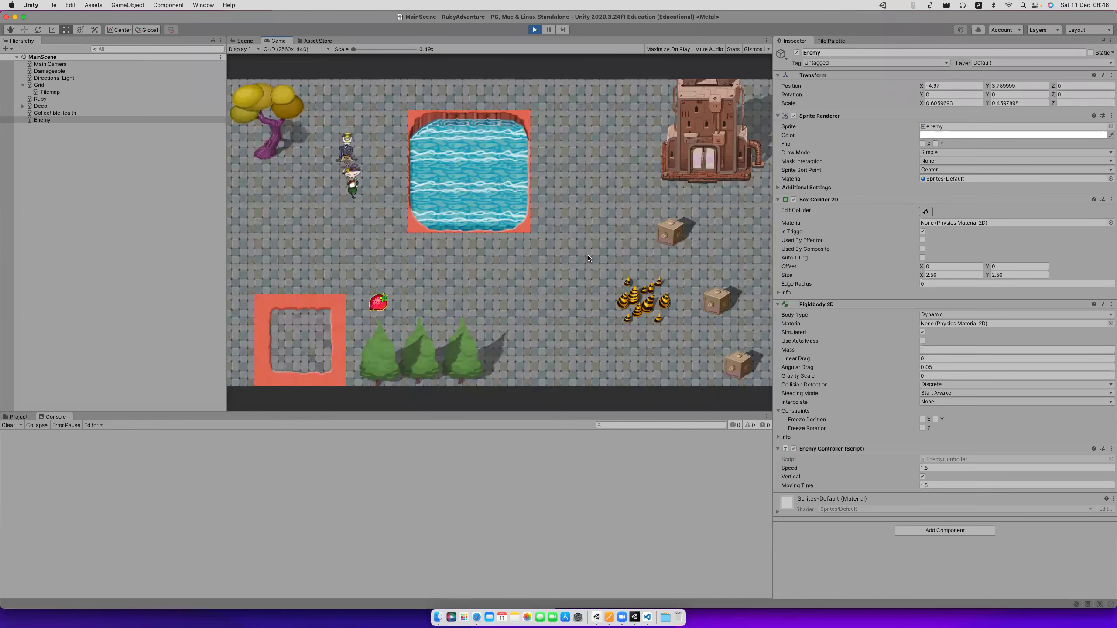
pyautogui.press('Right')
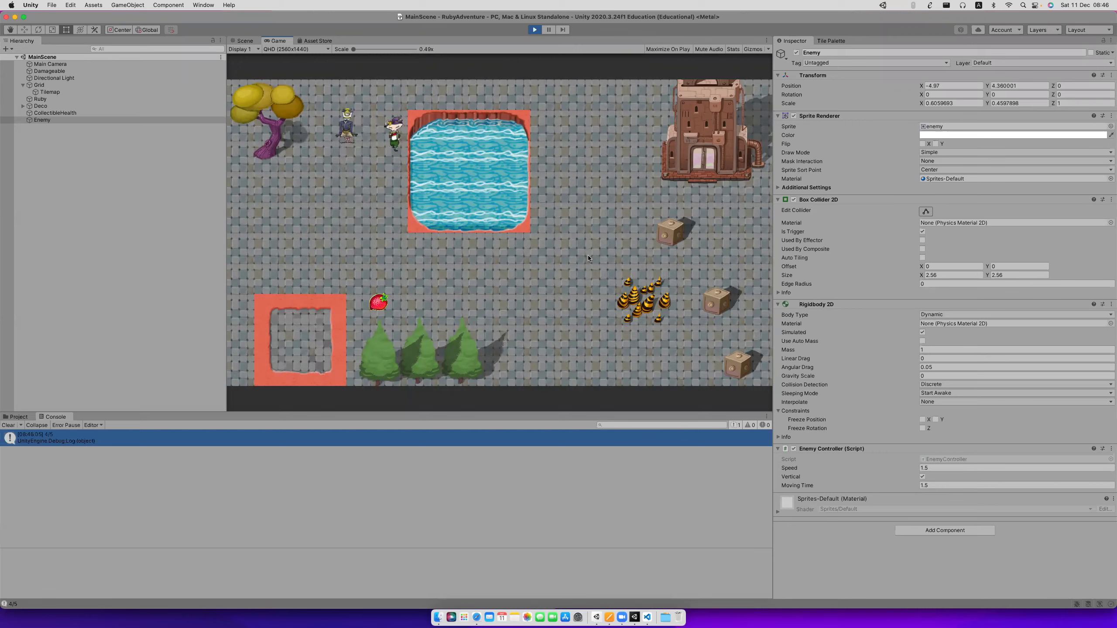
pyautogui.press('Left')
pyautogui.press('Left')
pyautogui.press('Down')
pyautogui.press('Down')
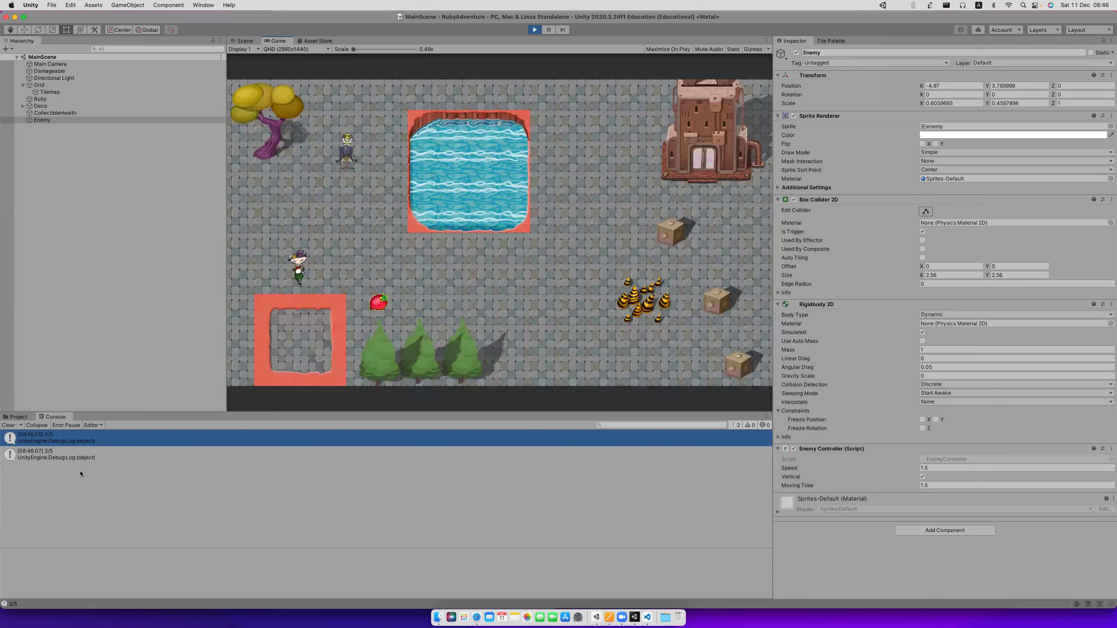
pyautogui.click(534, 30)
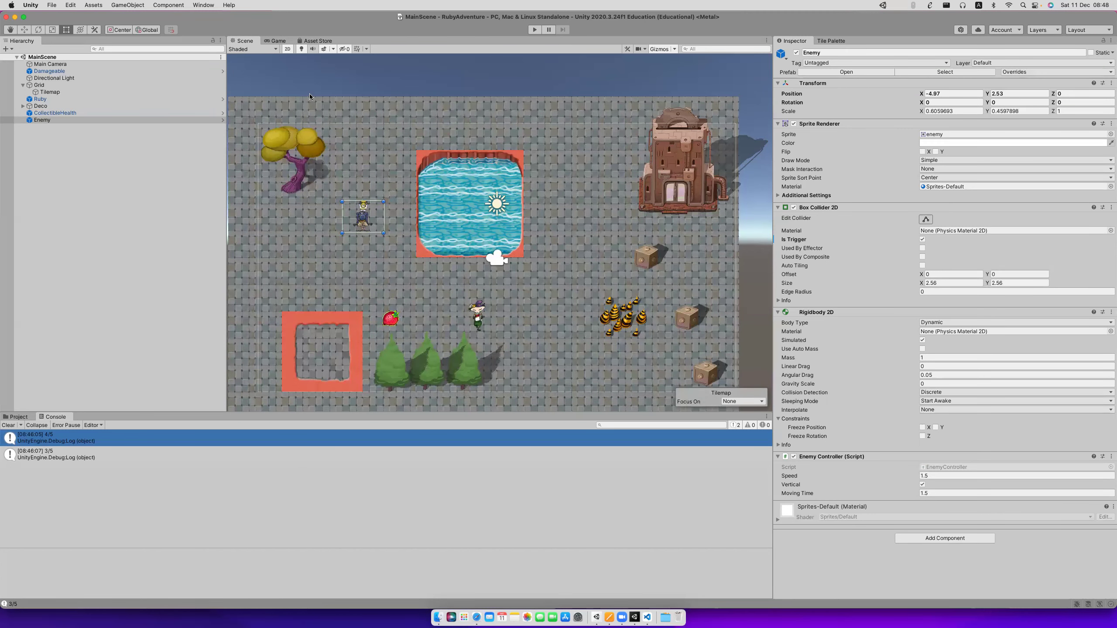
# Reselect the Enemy robot in the scene after checking the component list and Tilemap.
pyautogui.click(256, 82)
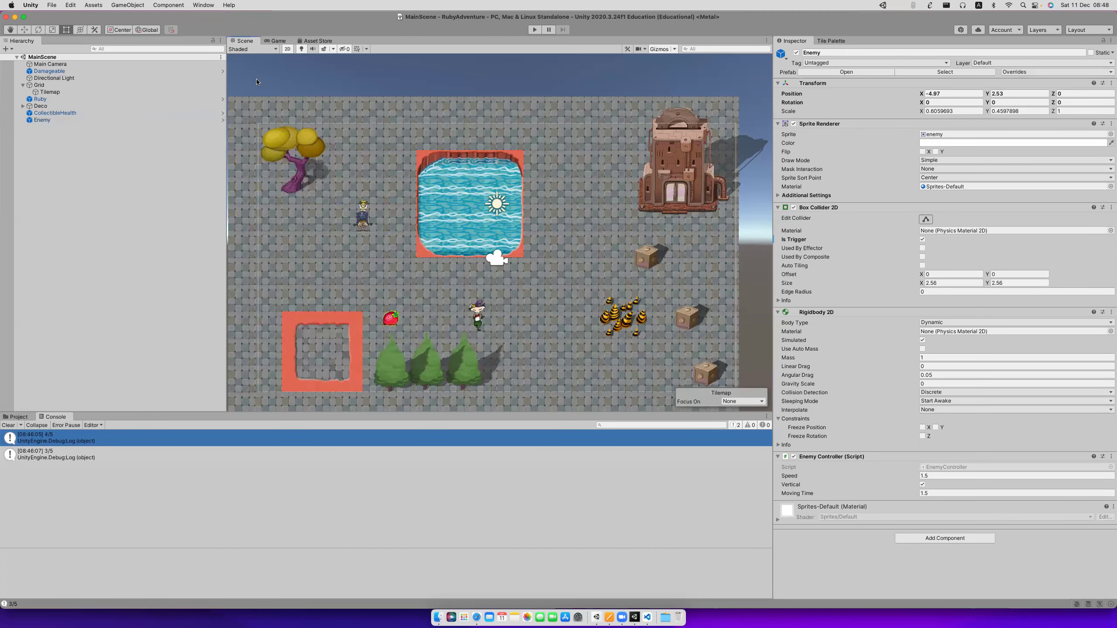
pyautogui.click(171, 6)
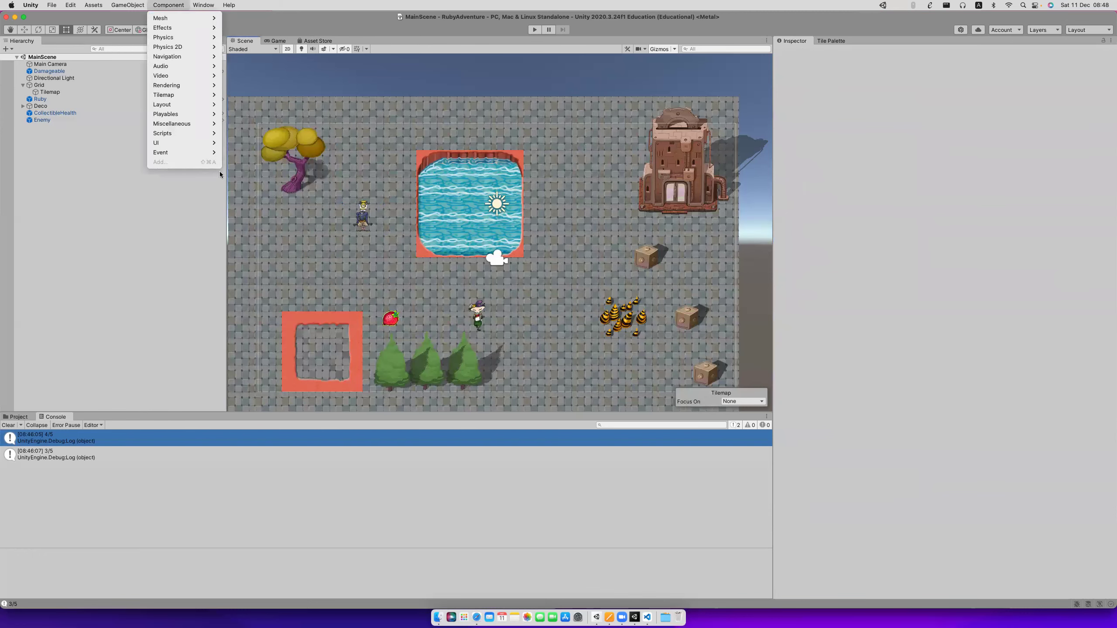
pyautogui.click(366, 221)
pyautogui.click(363, 227)
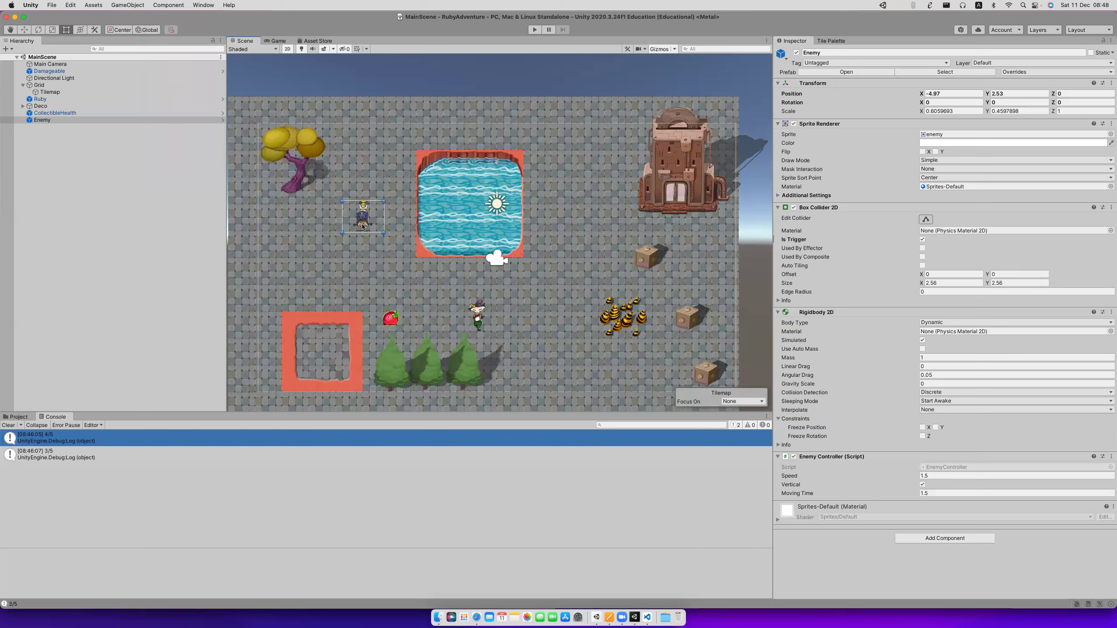
pyautogui.click(310, 216)
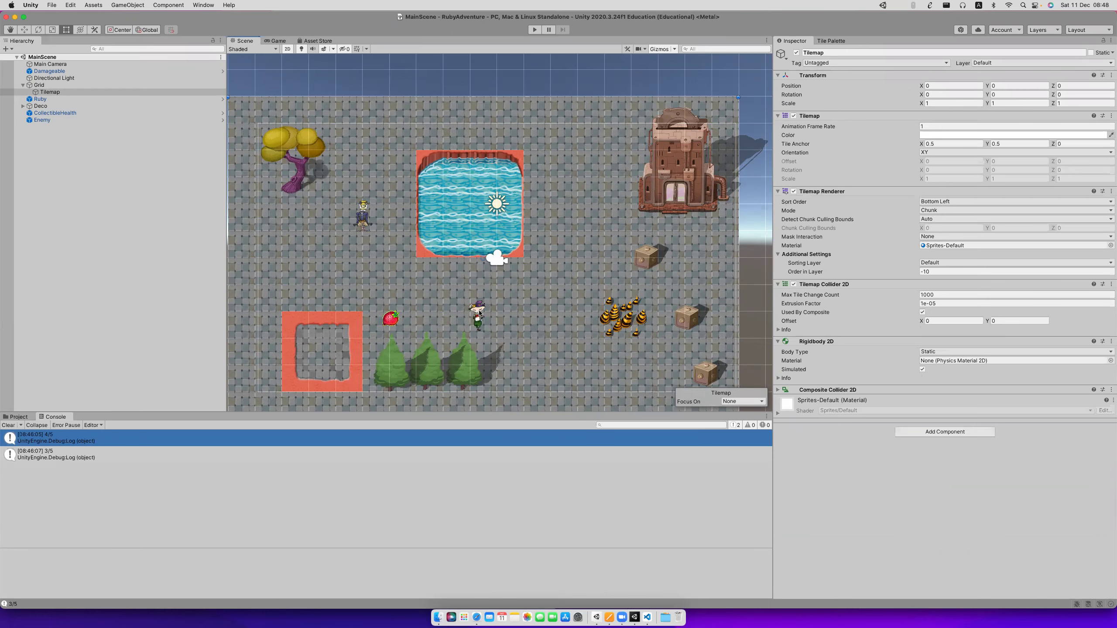
pyautogui.click(367, 223)
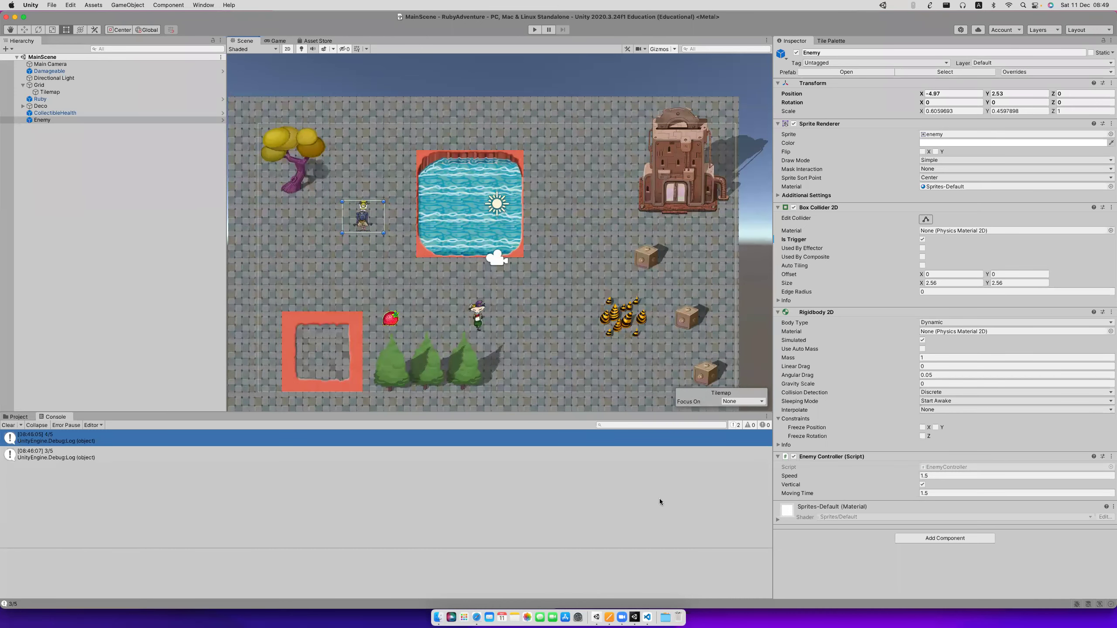
# Open the Enemy prefab from the Prefabs folder in Prefab Mode.
pyautogui.click(51, 122)
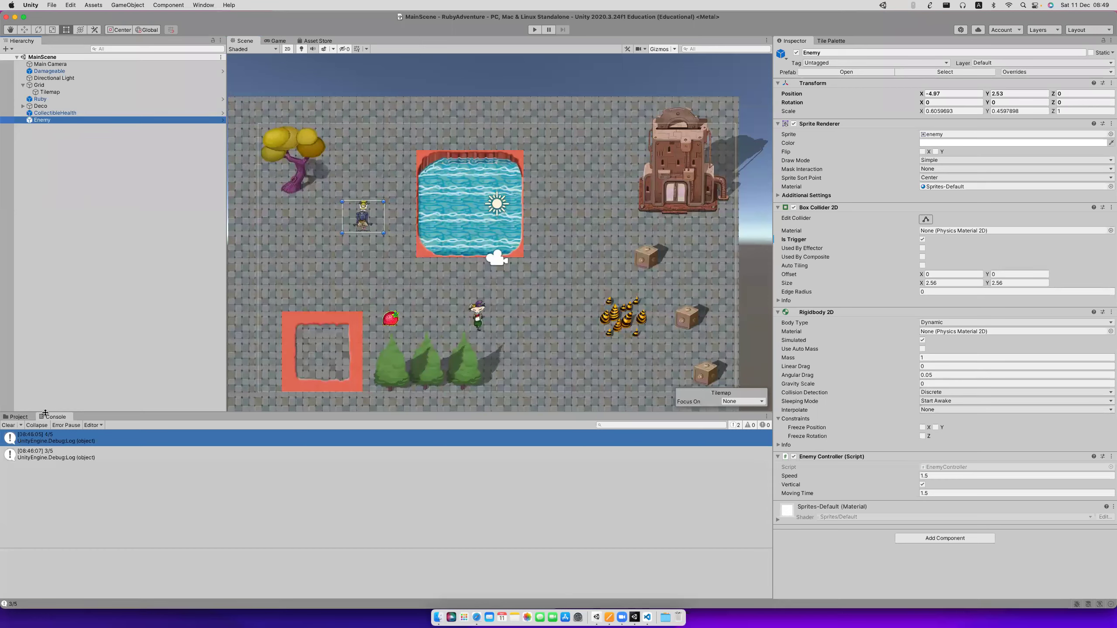
pyautogui.click(24, 417)
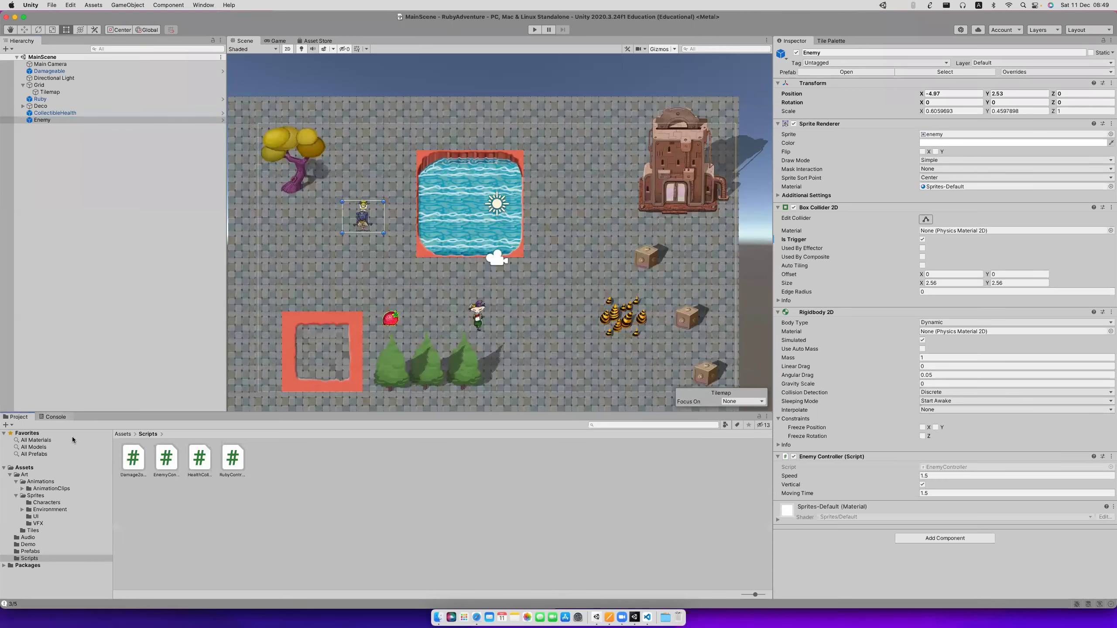
pyautogui.click(31, 553)
pyautogui.doubleClick(198, 458)
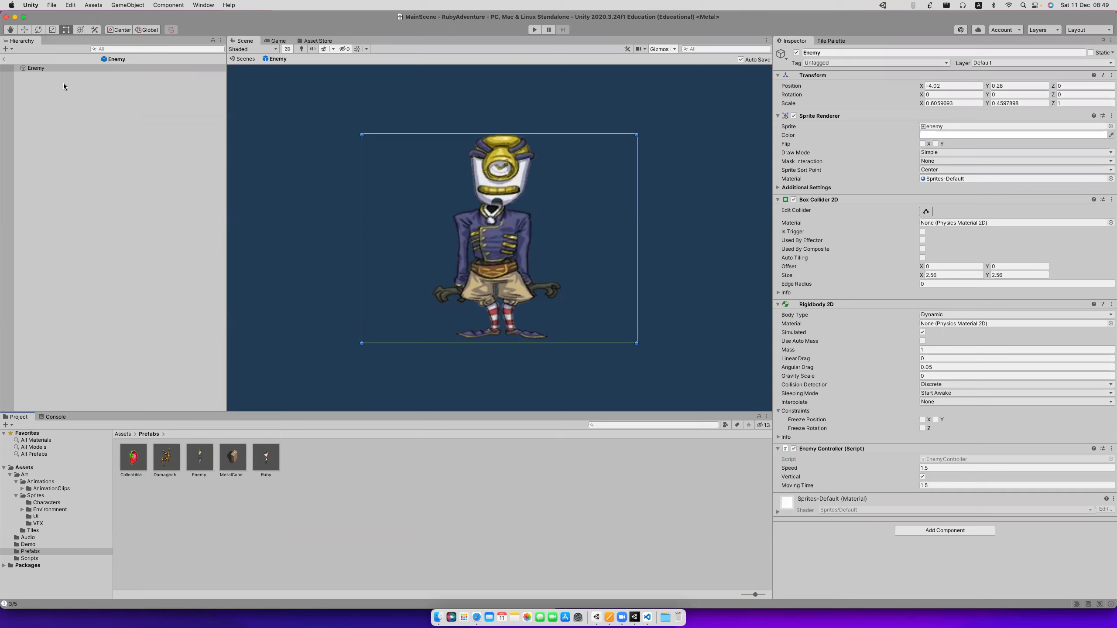
# Add an Animator component to the Enemy prefab by searching 'Ani'.
pyautogui.click(938, 530)
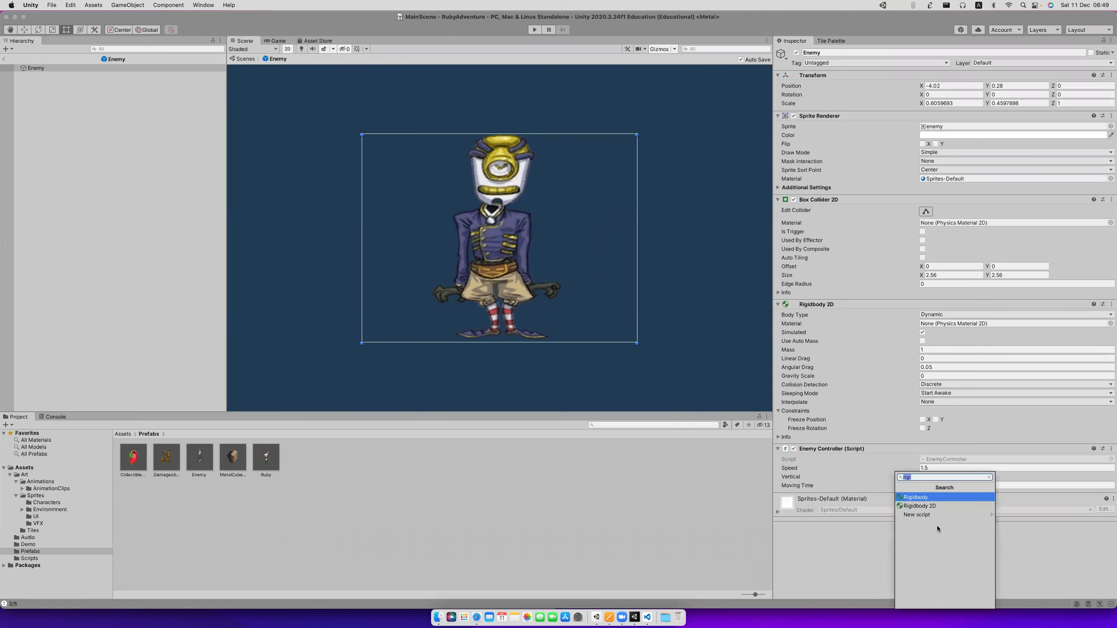
pyautogui.write('Anim')
pyautogui.click(950, 507)
pyautogui.scroll(-1, 829, 483)
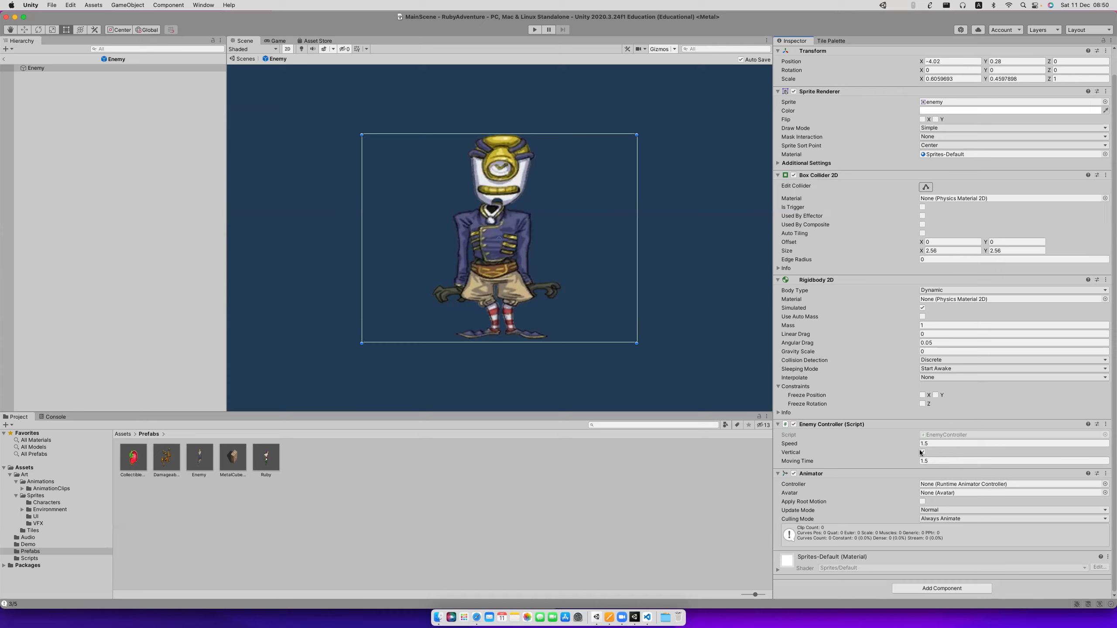
# Navigate to the Art/Animations folder in the Project panel.
pyautogui.click(16, 497)
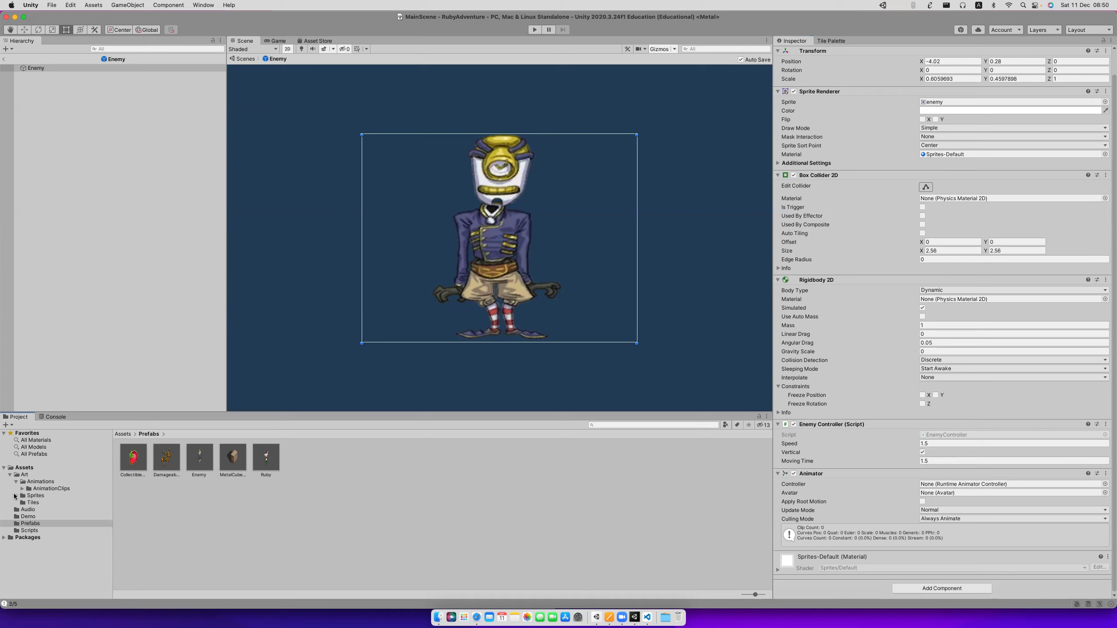
pyautogui.click(16, 481)
pyautogui.click(15, 488)
pyautogui.click(16, 488)
pyautogui.click(40, 482)
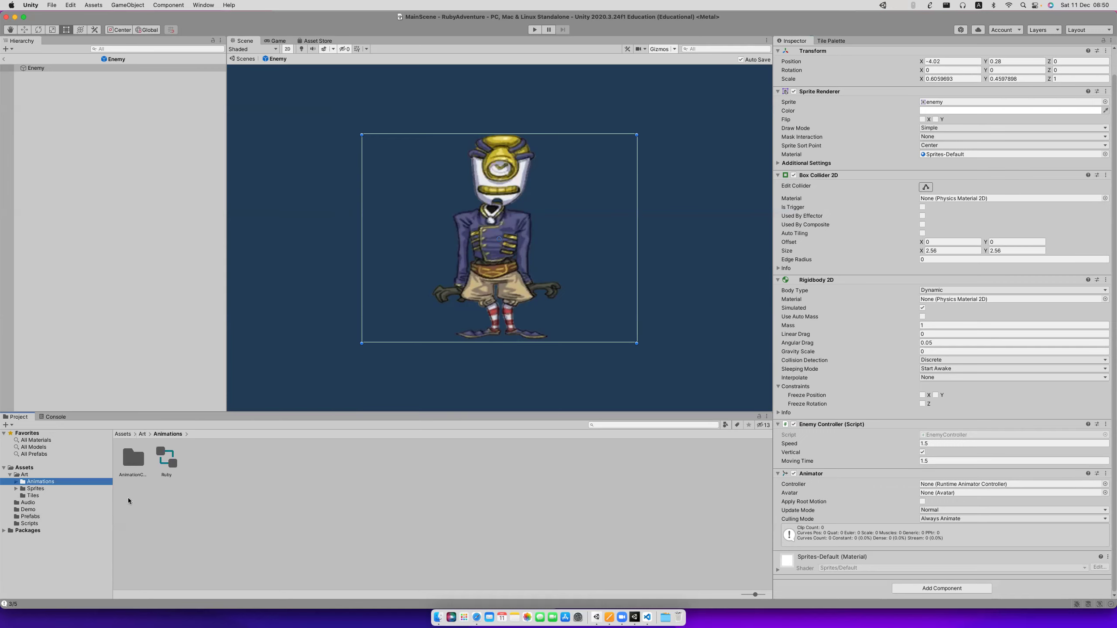
pyautogui.click(127, 498)
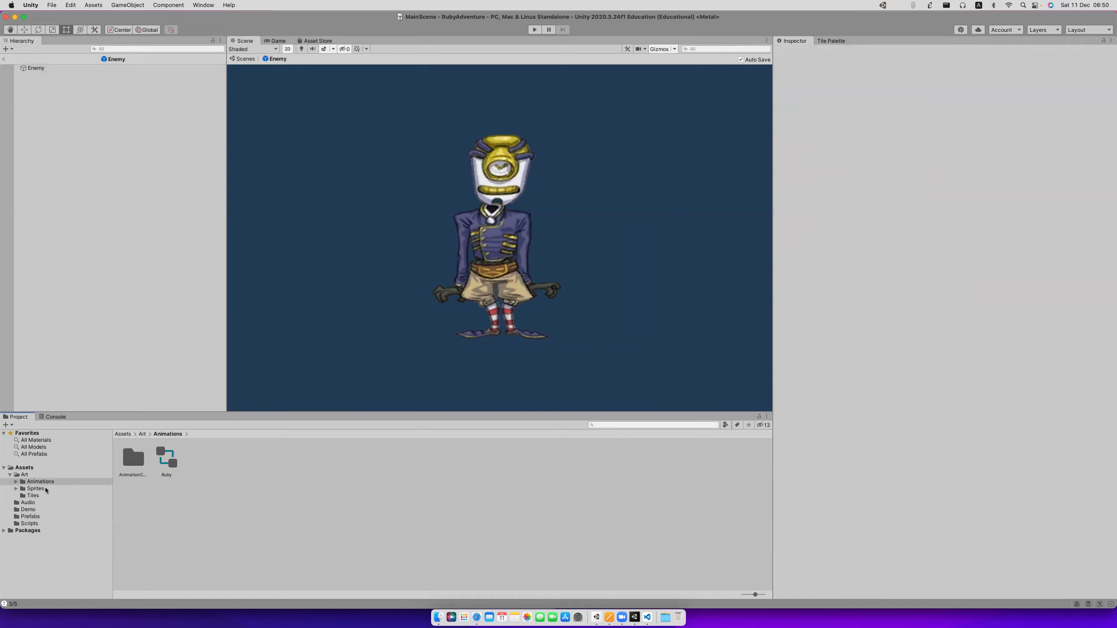
# Create a new Animator Controller there and name it Robot.
pyautogui.rightClick(154, 518)
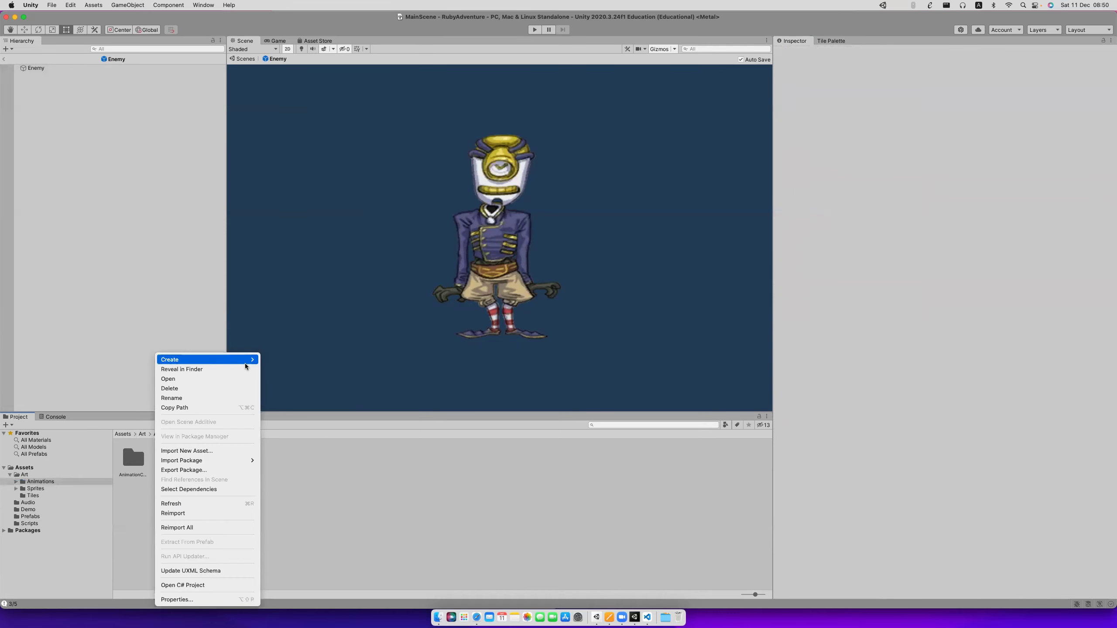
pyautogui.moveTo(244, 363)
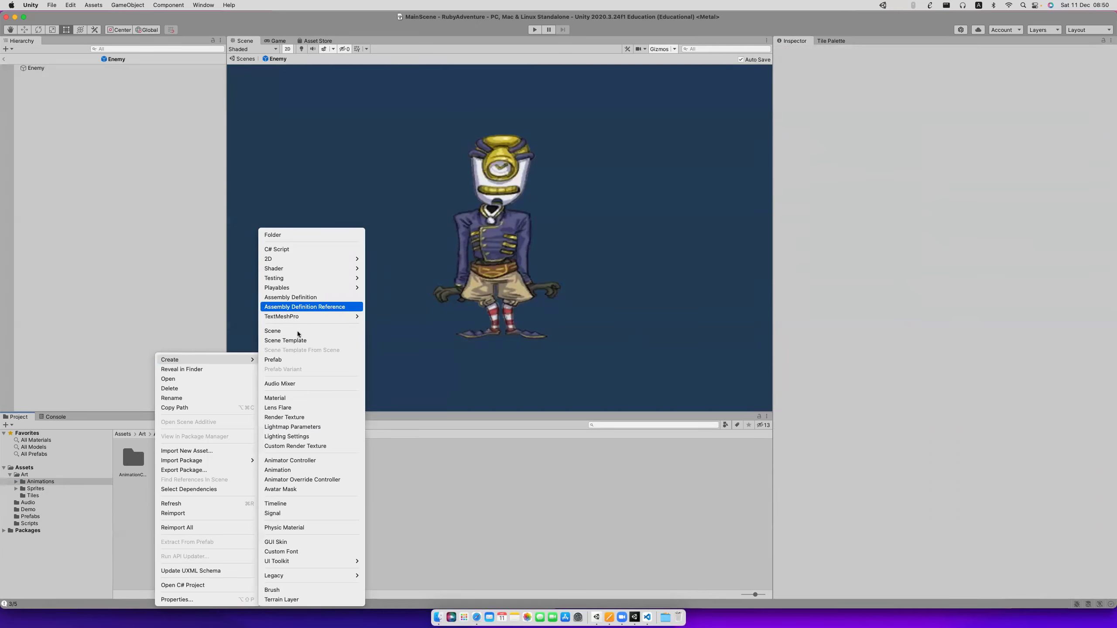
pyautogui.click(346, 460)
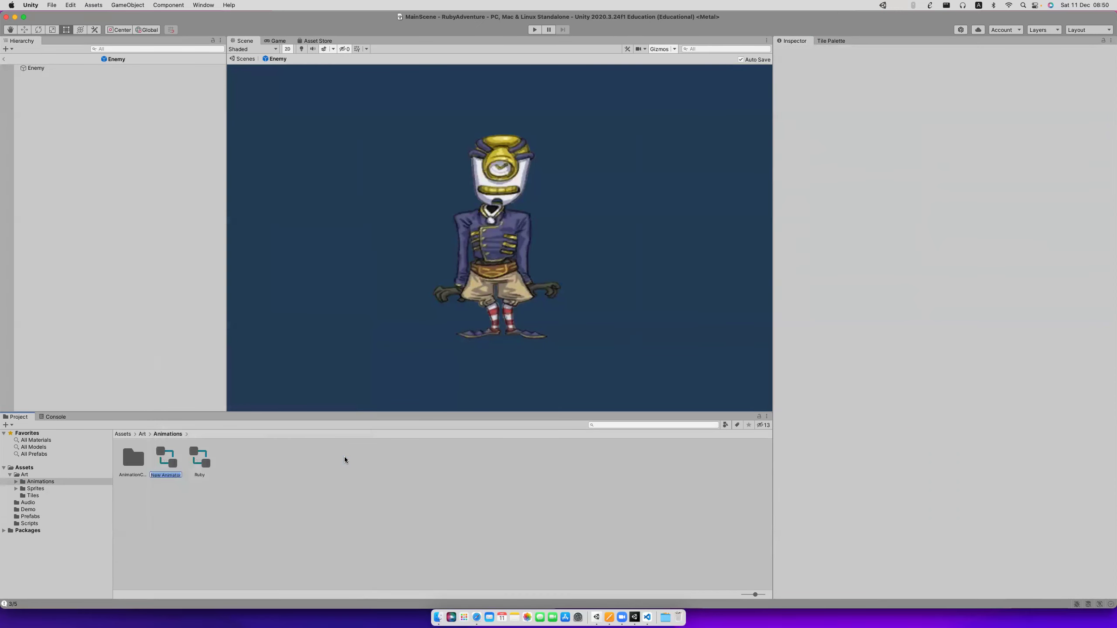
pyautogui.write('Rbot')
pyautogui.press('Return')
pyautogui.press('Return')
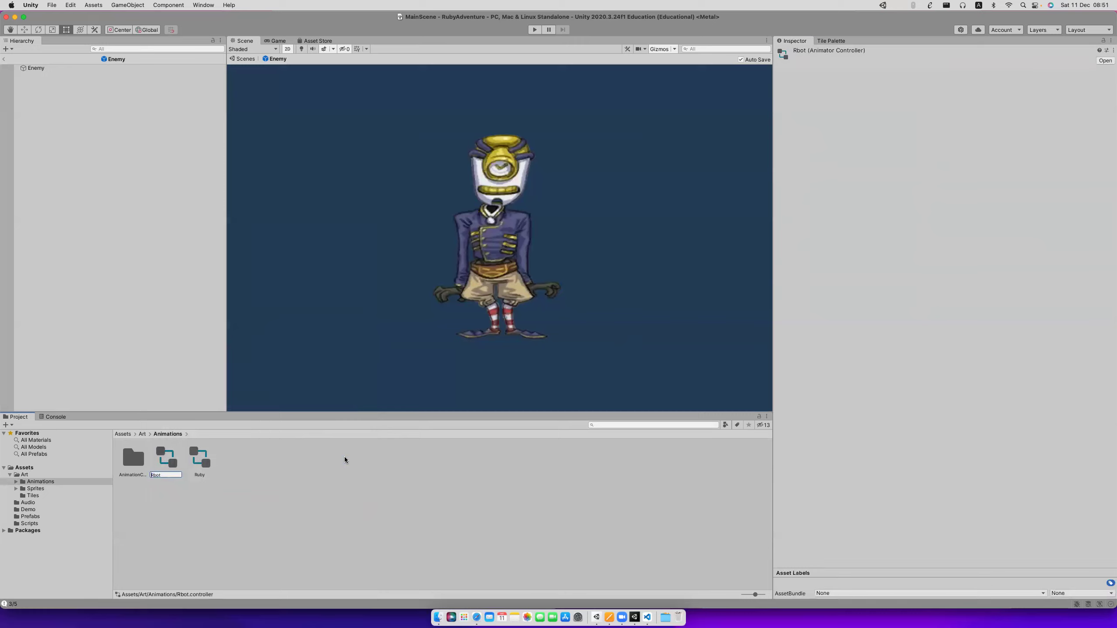
pyautogui.write('o')
pyautogui.press('Return')
# Assign the Robot controller to the Enemy prefab's Animator Controller field.
pyautogui.click(42, 68)
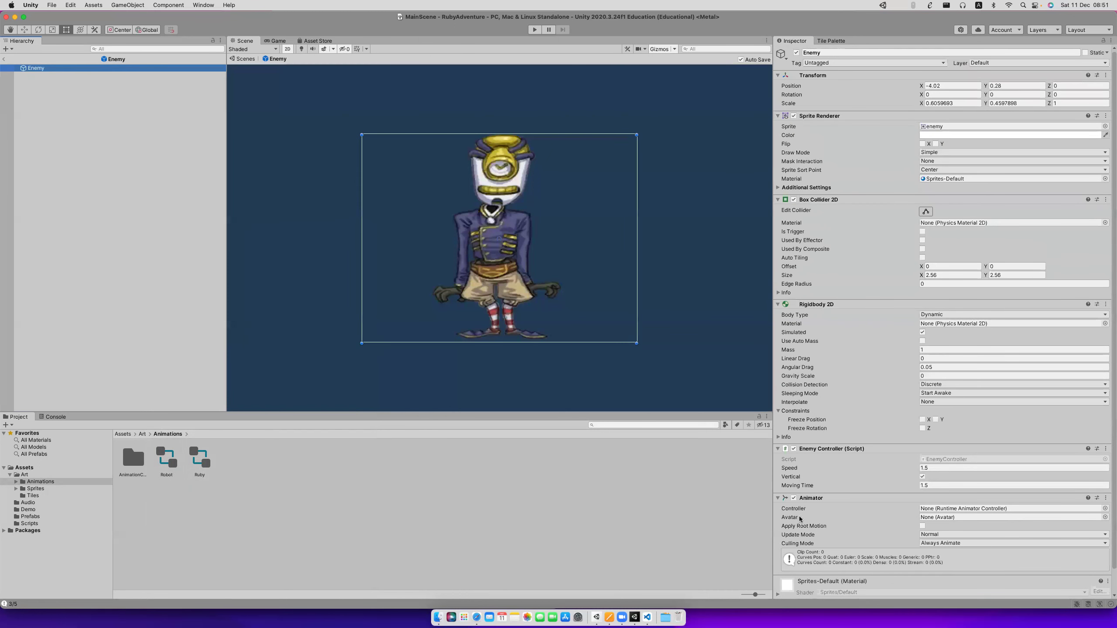
pyautogui.click(1105, 509)
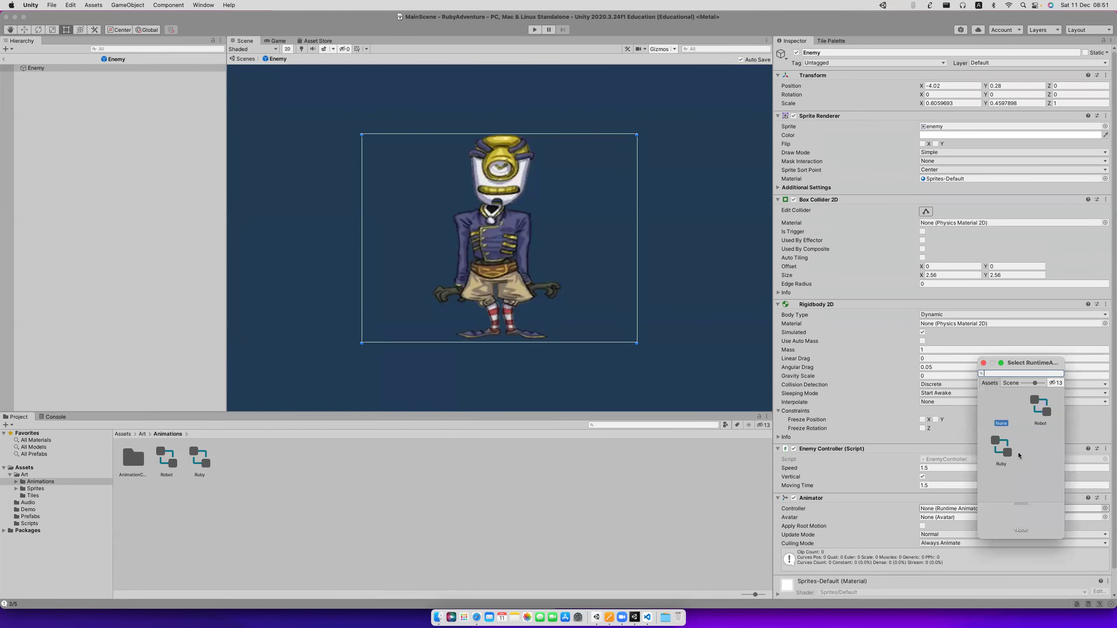
pyautogui.doubleClick(1039, 404)
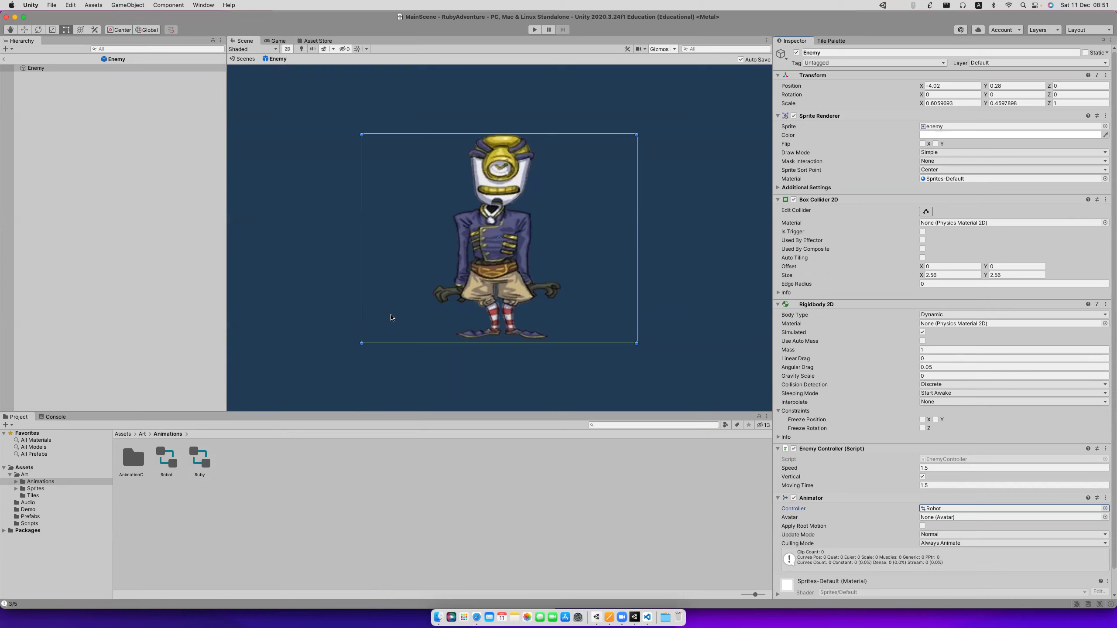
# Leave Prefab Mode and select the Enemy object in the scene.
pyautogui.click(4, 59)
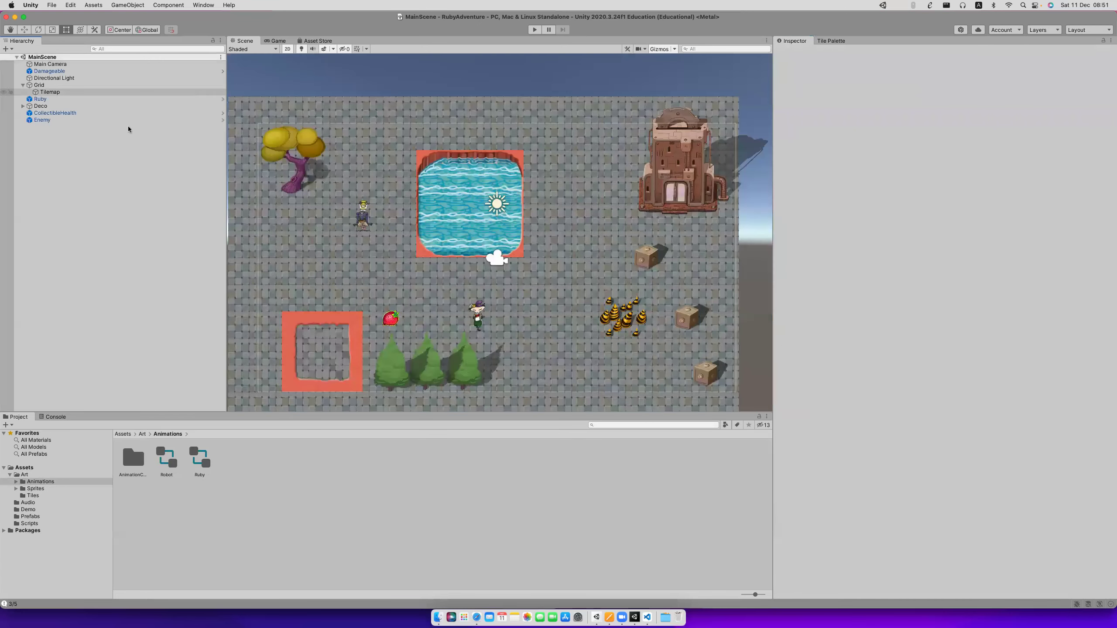
pyautogui.click(52, 120)
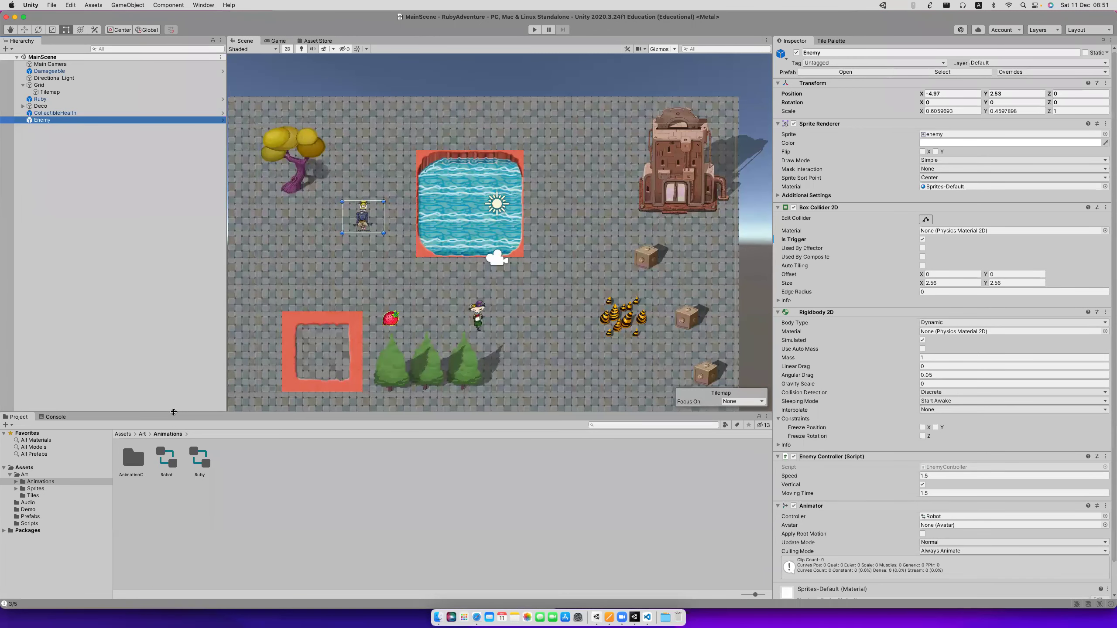
pyautogui.click(45, 128)
pyautogui.click(45, 122)
# Open Window > Animation > Animation and dock it beside the Inspector.
pyautogui.click(200, 5)
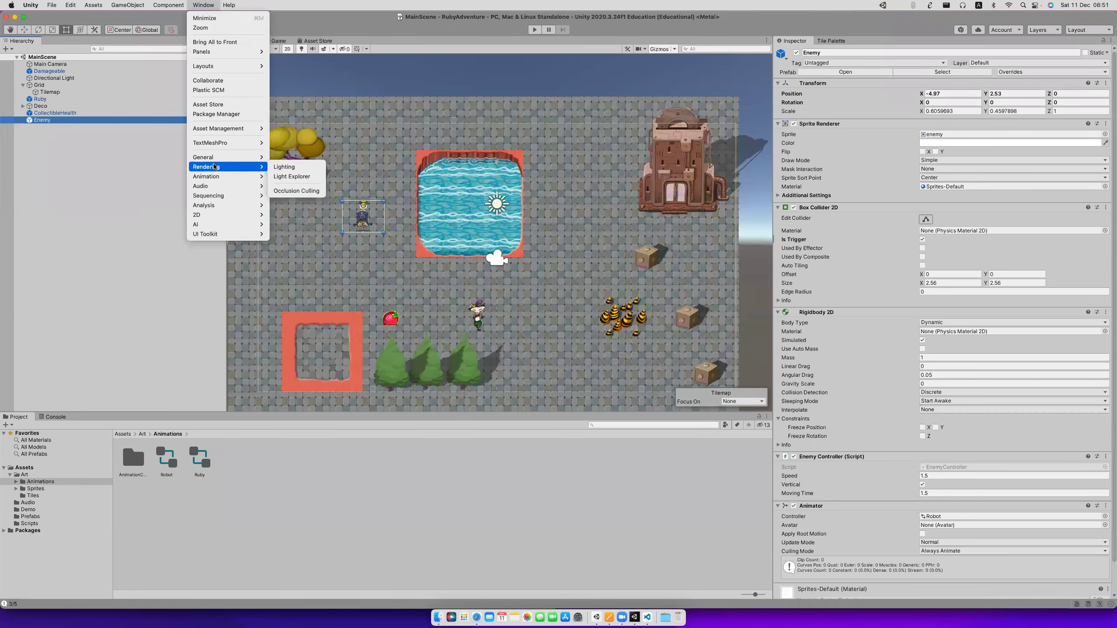
pyautogui.moveTo(227, 176)
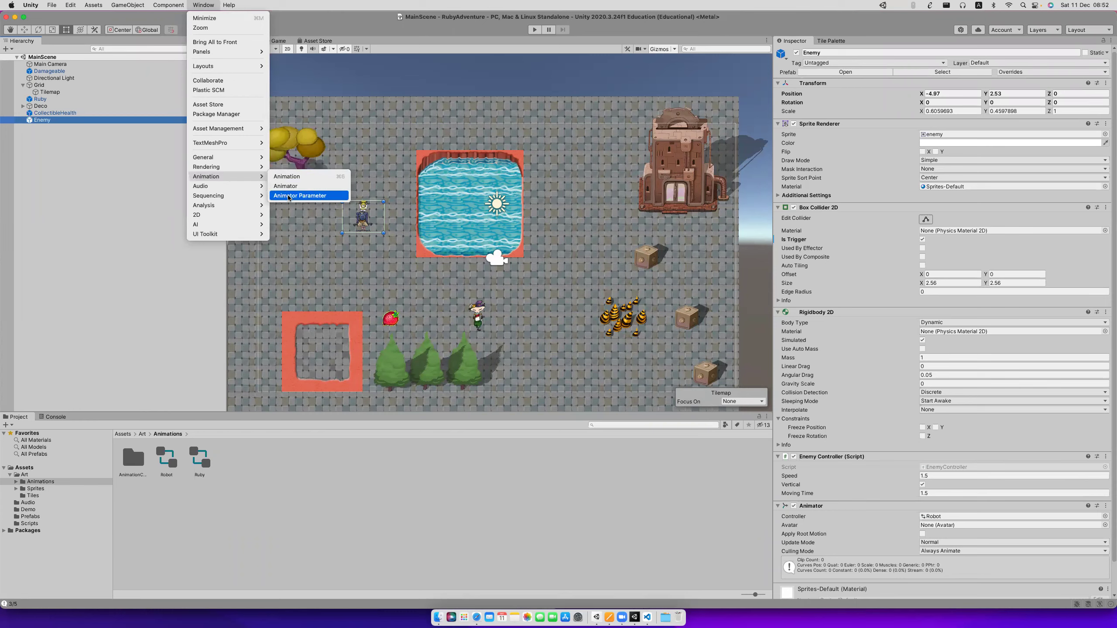
pyautogui.click(294, 177)
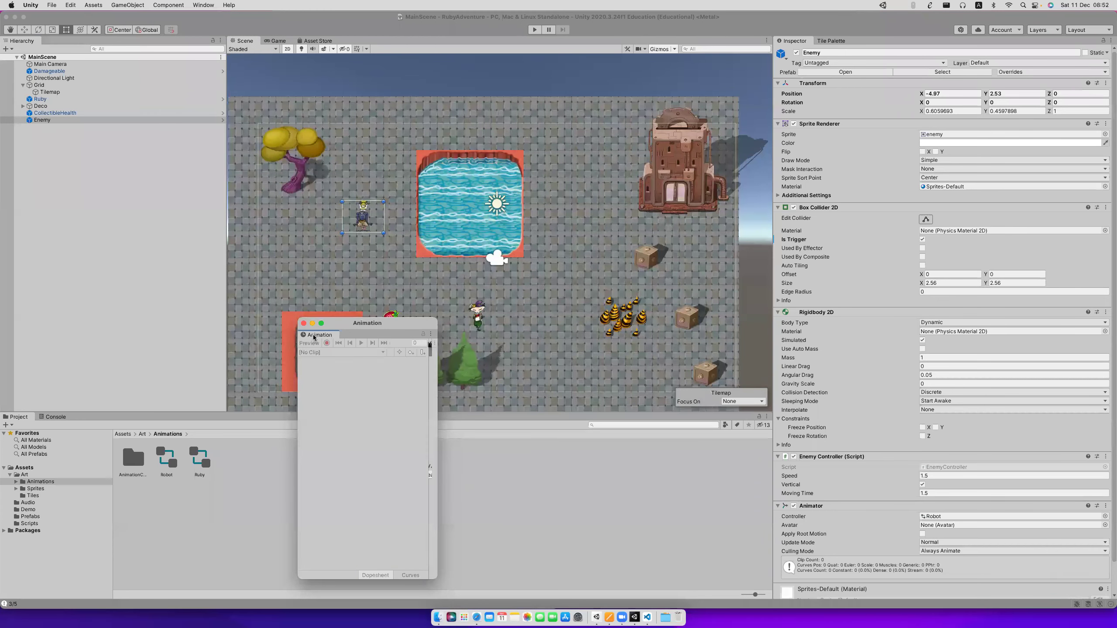
pyautogui.moveTo(317, 336); pyautogui.dragTo(91, 417)
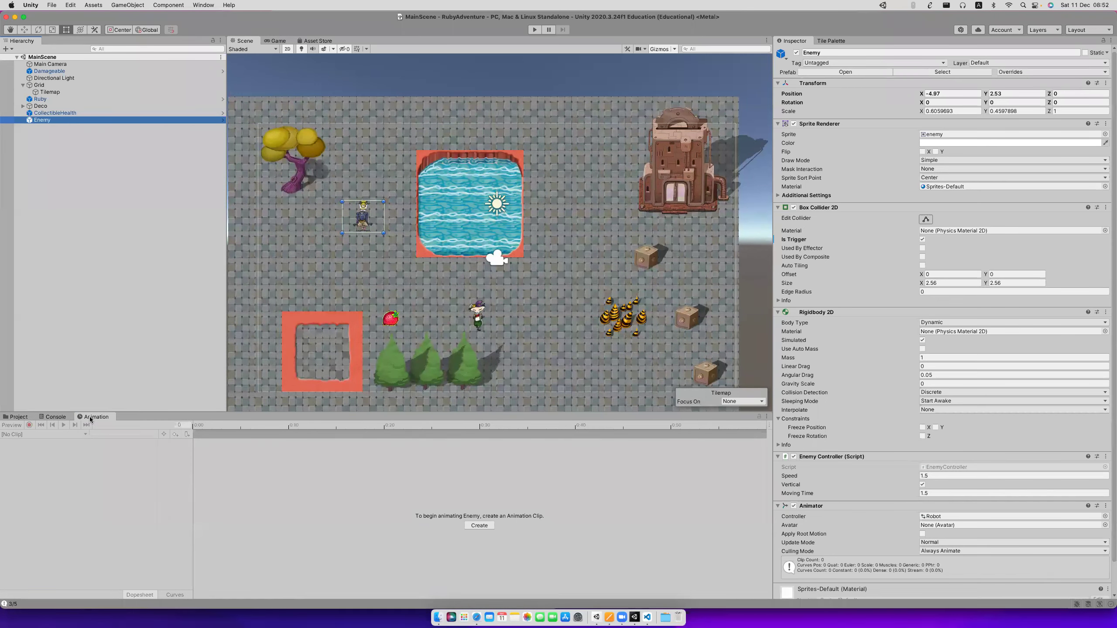
pyautogui.moveTo(90, 419); pyautogui.dragTo(195, 438)
pyautogui.moveTo(348, 466); pyautogui.dragTo(859, 44)
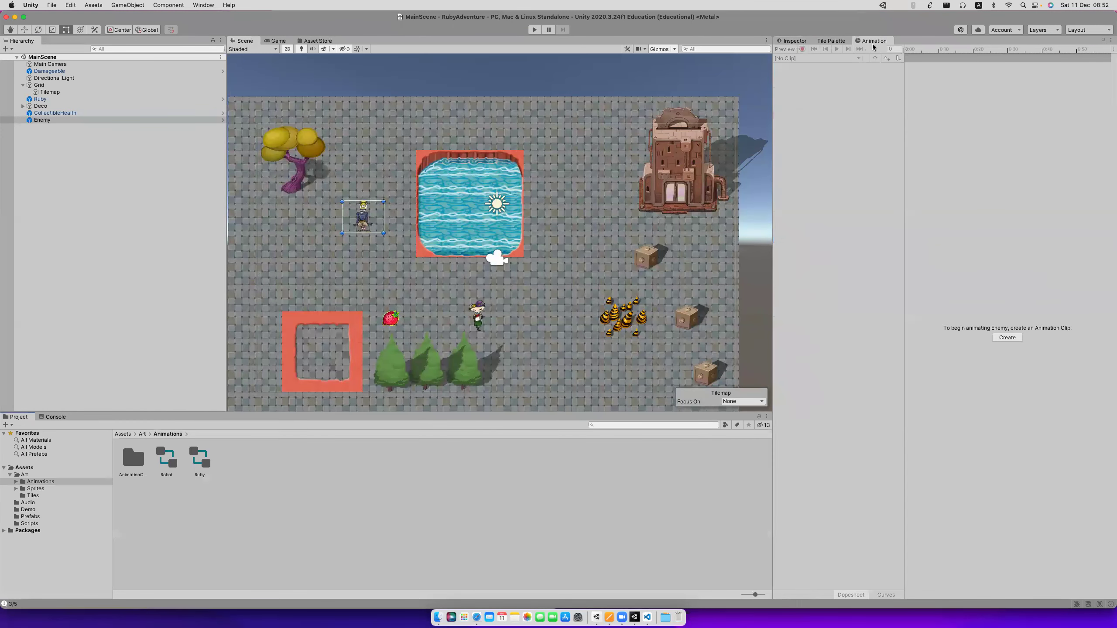
# With Enemy selected, start creating its first animation clip from the Animation window.
pyautogui.click(874, 43)
pyautogui.click(43, 120)
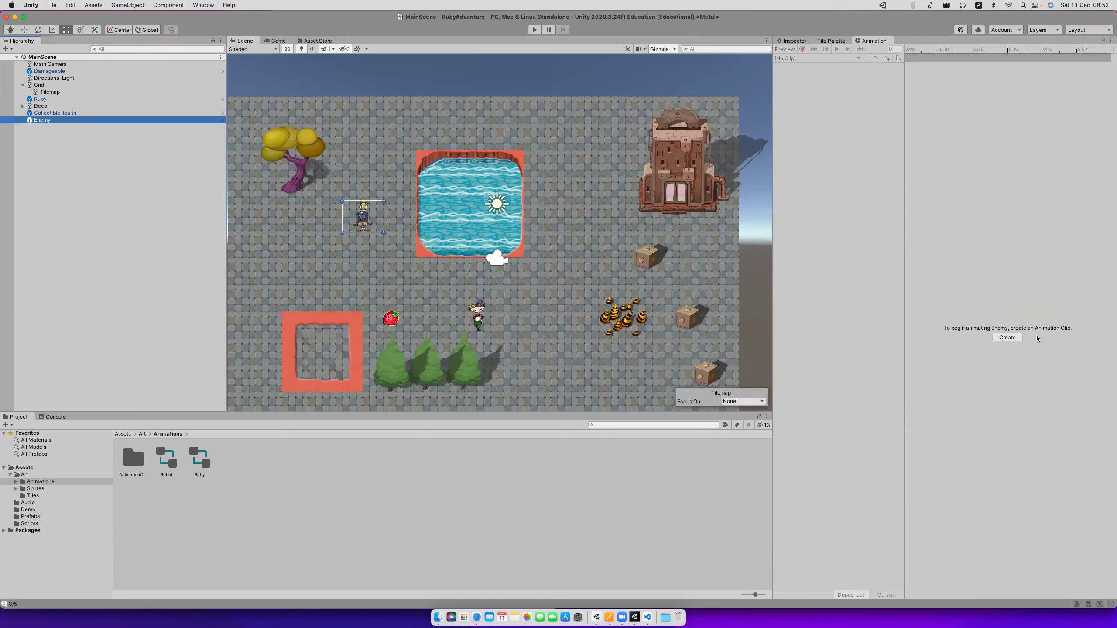
pyautogui.click(1007, 337)
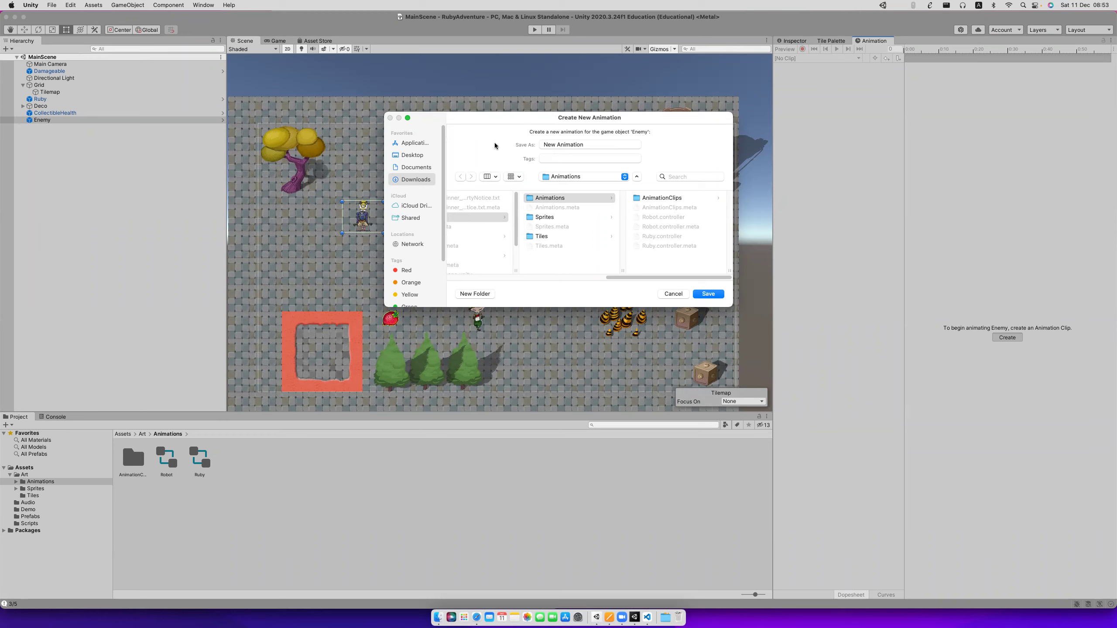
# Save the new clip as RobotLeft and widen the Animation timeline.
pyautogui.click(547, 143)
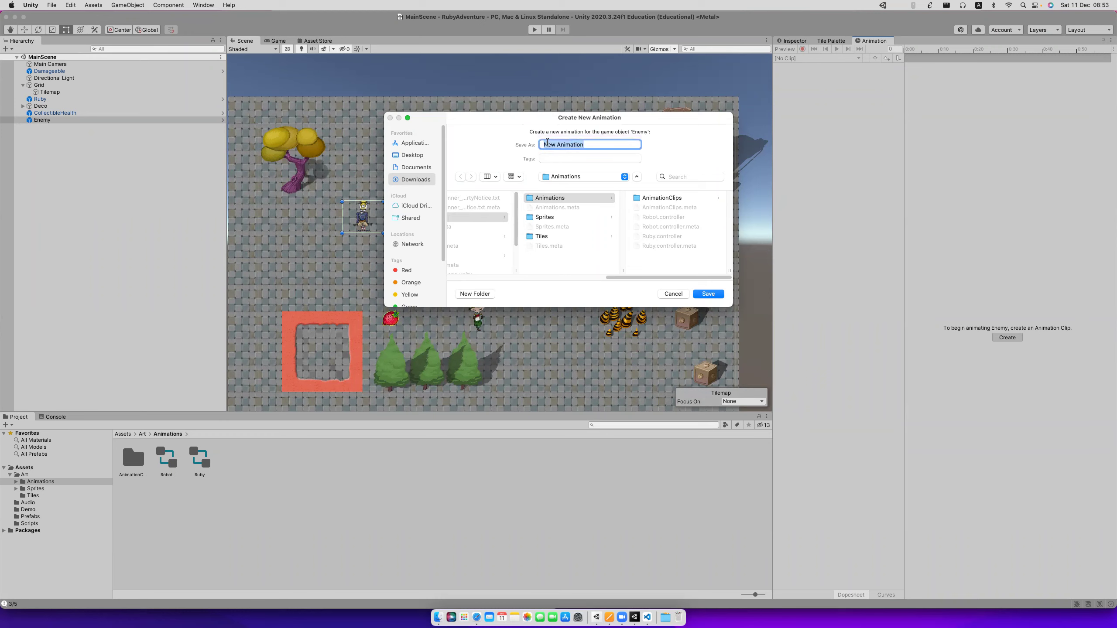
pyautogui.write('RobotLeft')
pyautogui.click(708, 294)
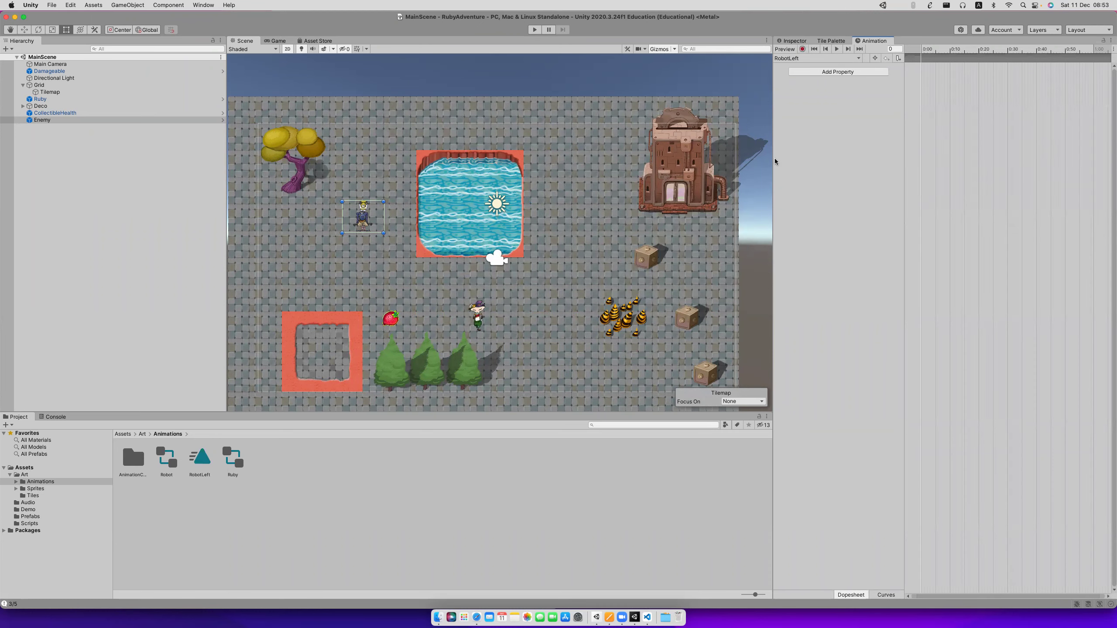
pyautogui.moveTo(773, 161); pyautogui.dragTo(592, 160)
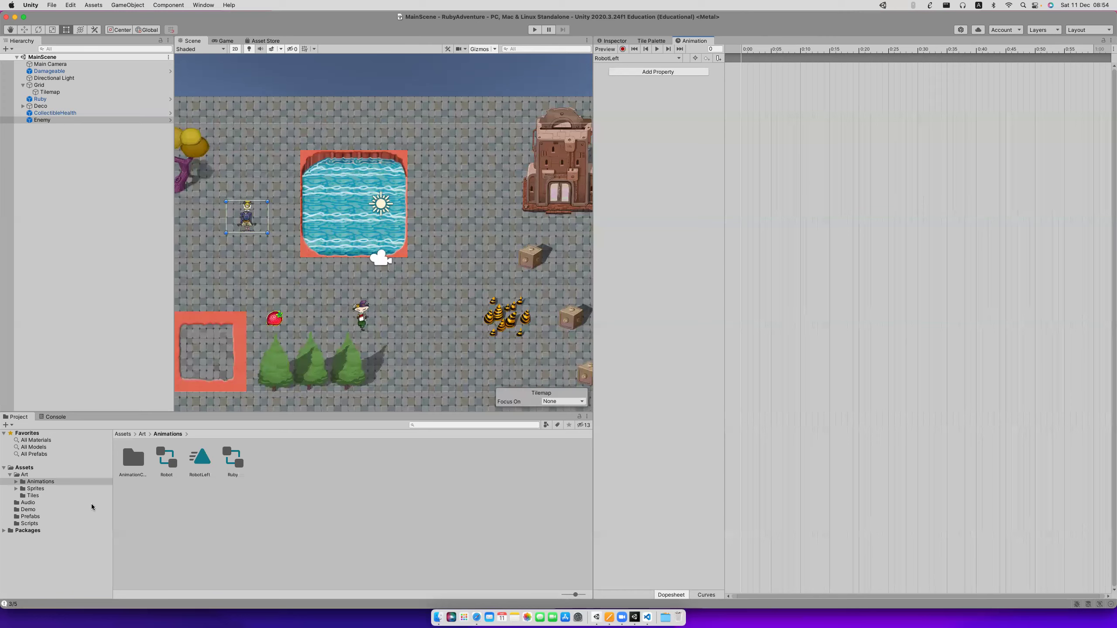
# Open Art/Sprites/Characters and expand the MrClockwork sheet into its frames.
pyautogui.click(17, 489)
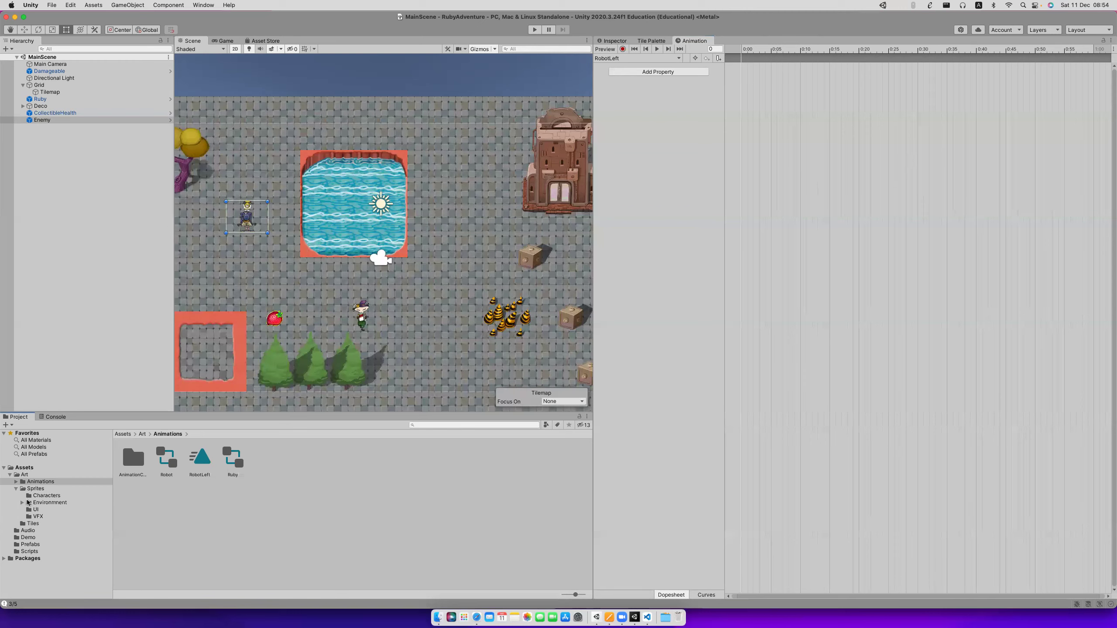
pyautogui.click(49, 495)
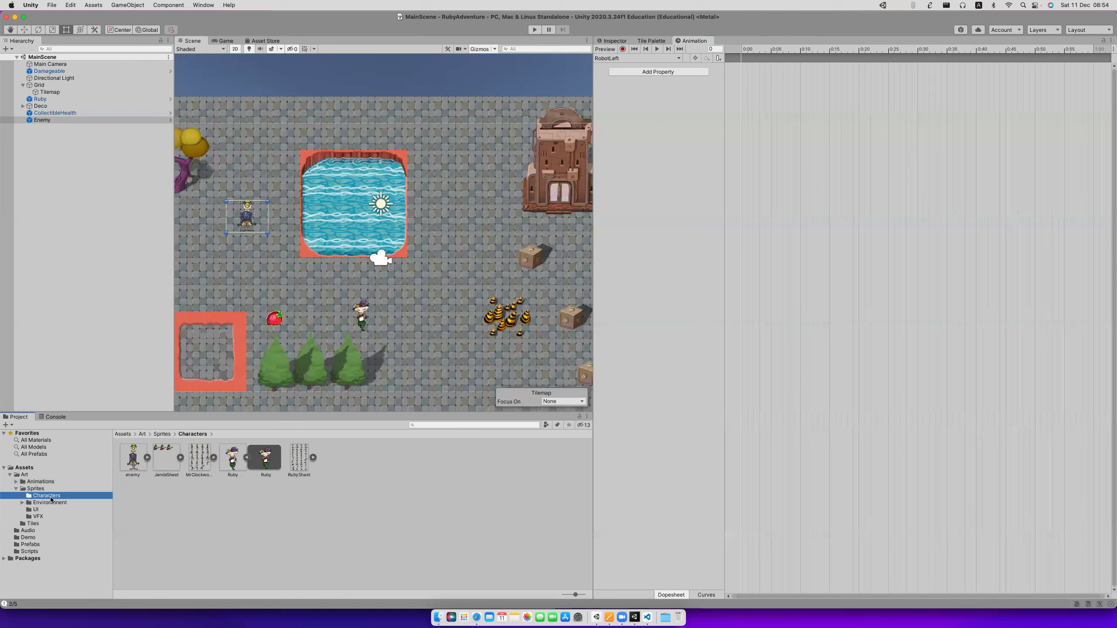
pyautogui.click(213, 458)
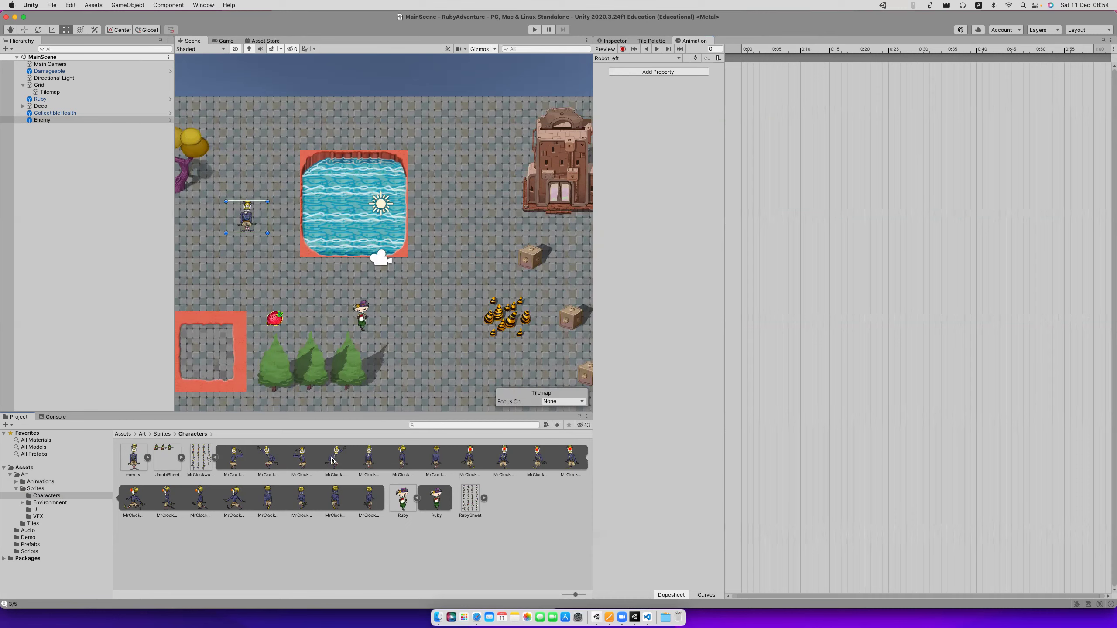
# Drag the first four MrClockwork walking frames into the RobotLeft timeline as keyframes.
pyautogui.click(131, 503)
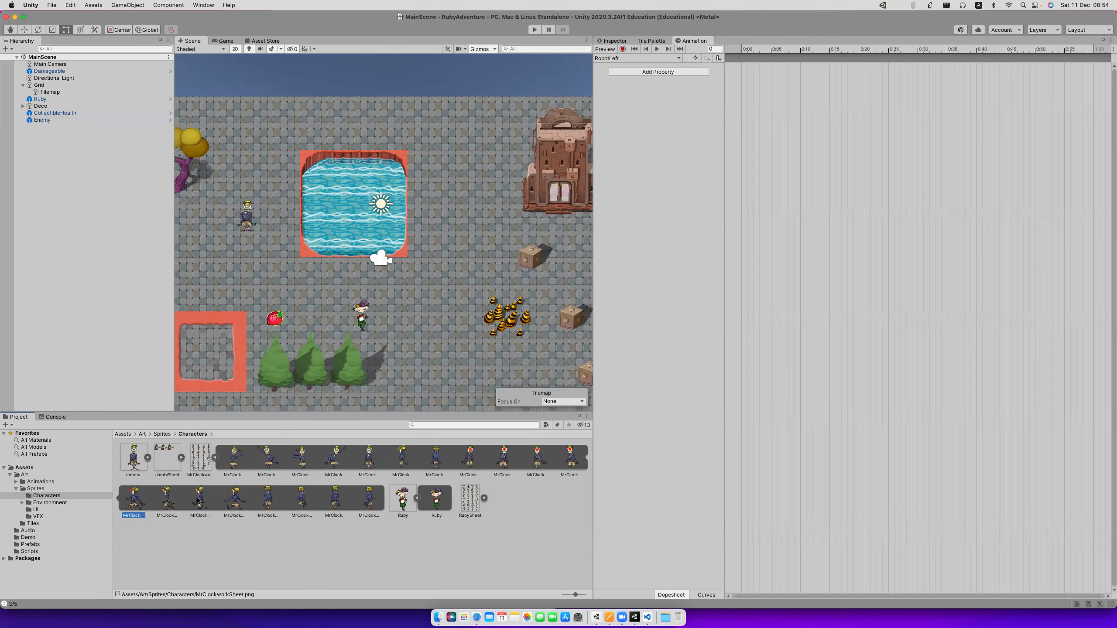
pyautogui.keyDown('shift'); pyautogui.click(234, 501); pyautogui.keyUp('shift')
pyautogui.moveTo(234, 501); pyautogui.dragTo(827, 222)
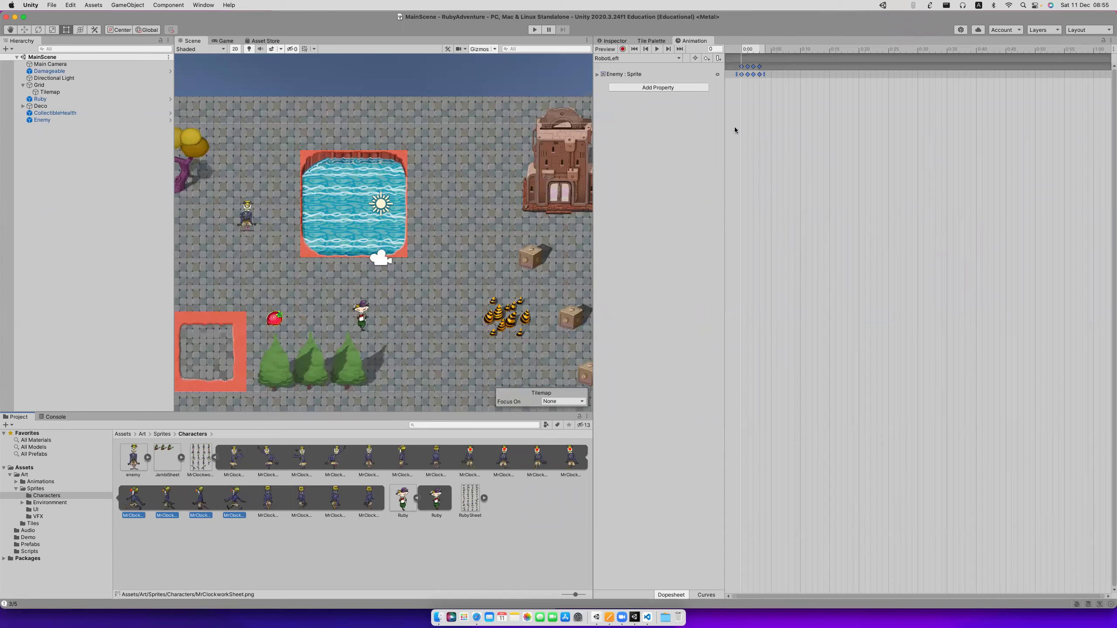
# Play the RobotLeft walk cycle, zooming the Scene view onto the enemy, then stop it.
pyautogui.click(657, 49)
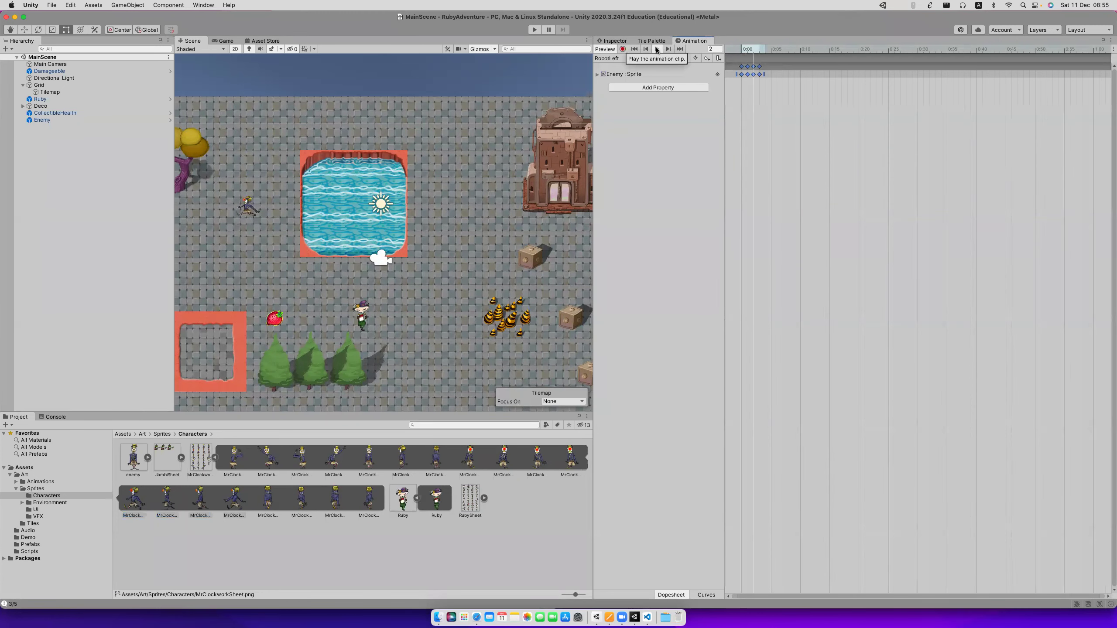
pyautogui.scroll(1, 289, 235)
pyautogui.scroll(5, 289, 234)
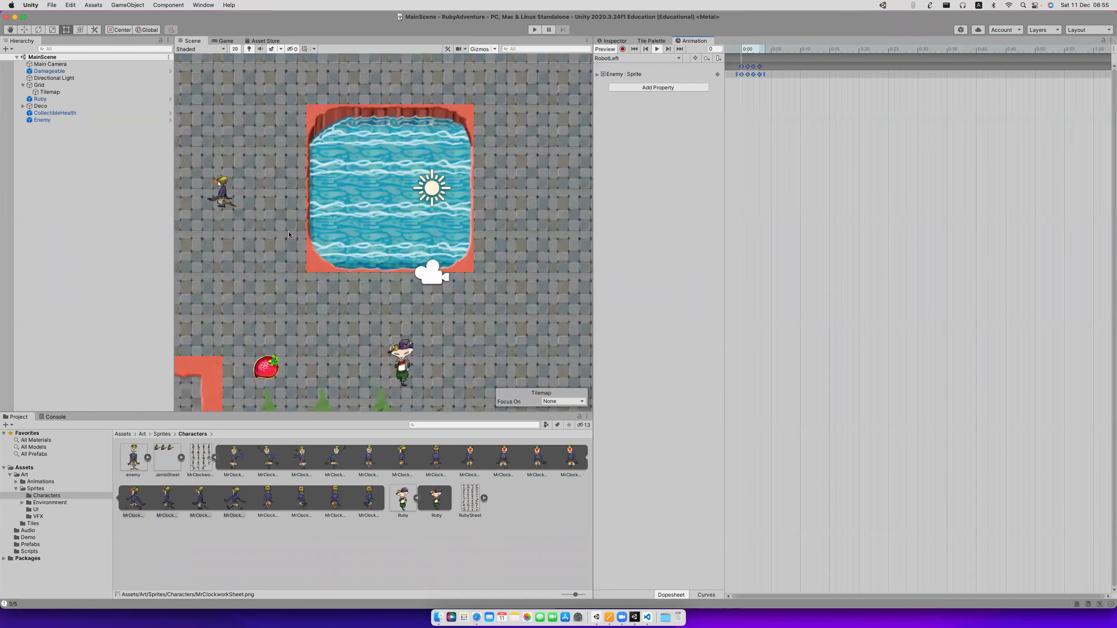
pyautogui.moveTo(275, 234); pyautogui.dragTo(422, 282)
pyautogui.scroll(2, 416, 277)
pyautogui.scroll(3, 417, 275)
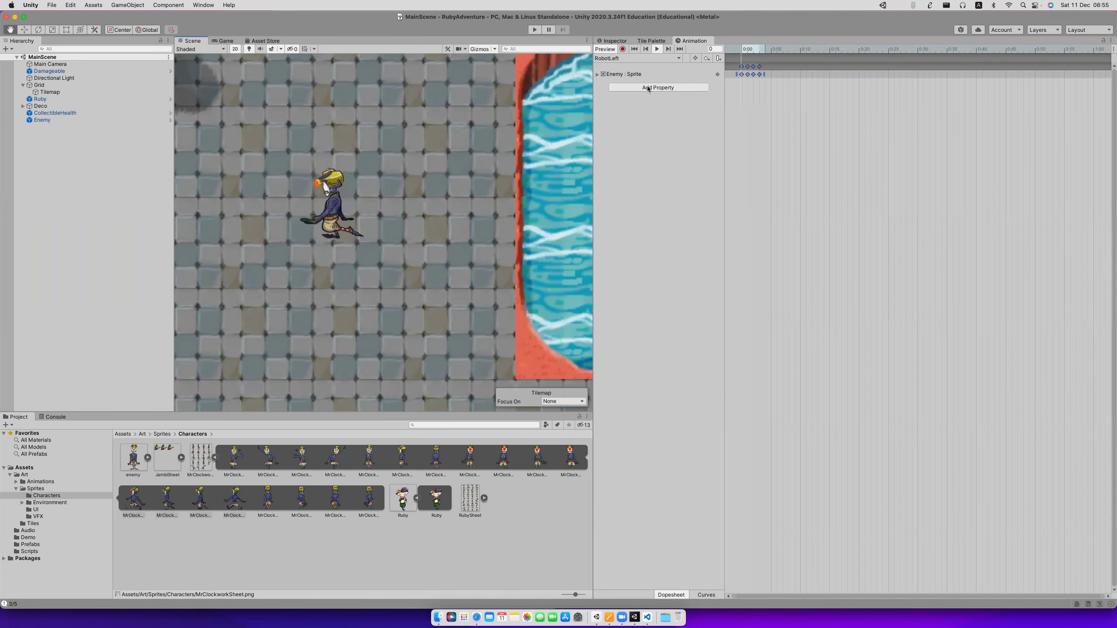
pyautogui.click(657, 48)
pyautogui.click(712, 49)
# Widen the property list, move the RobotLeft preview to frame 4, and select the Enemy : Sprite track.
pyautogui.moveTo(723, 109); pyautogui.dragTo(766, 107)
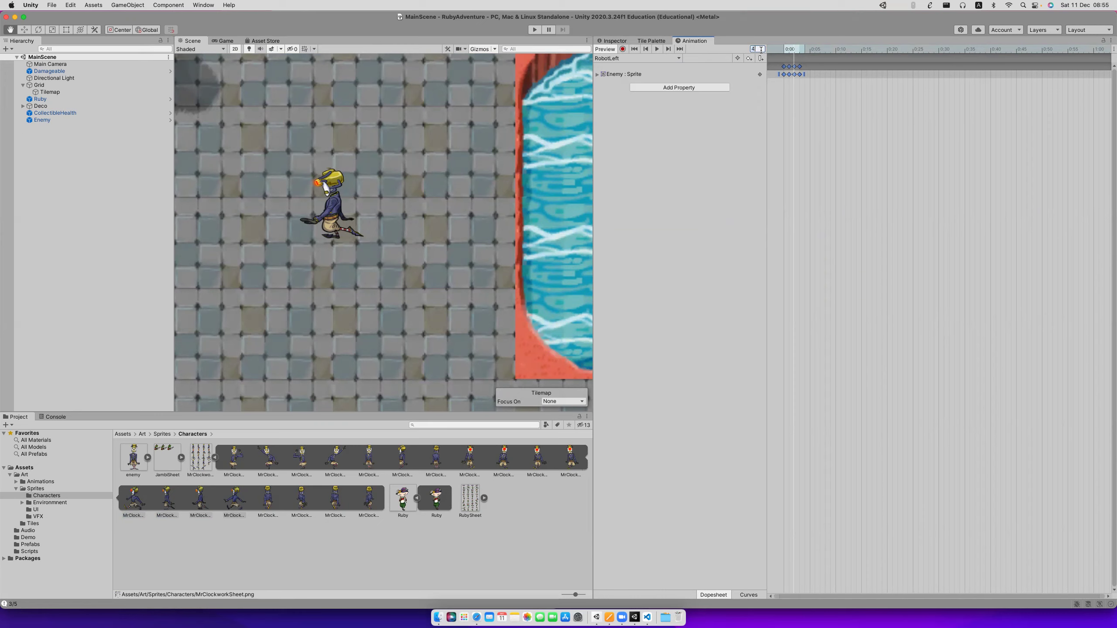
pyautogui.press('Return')
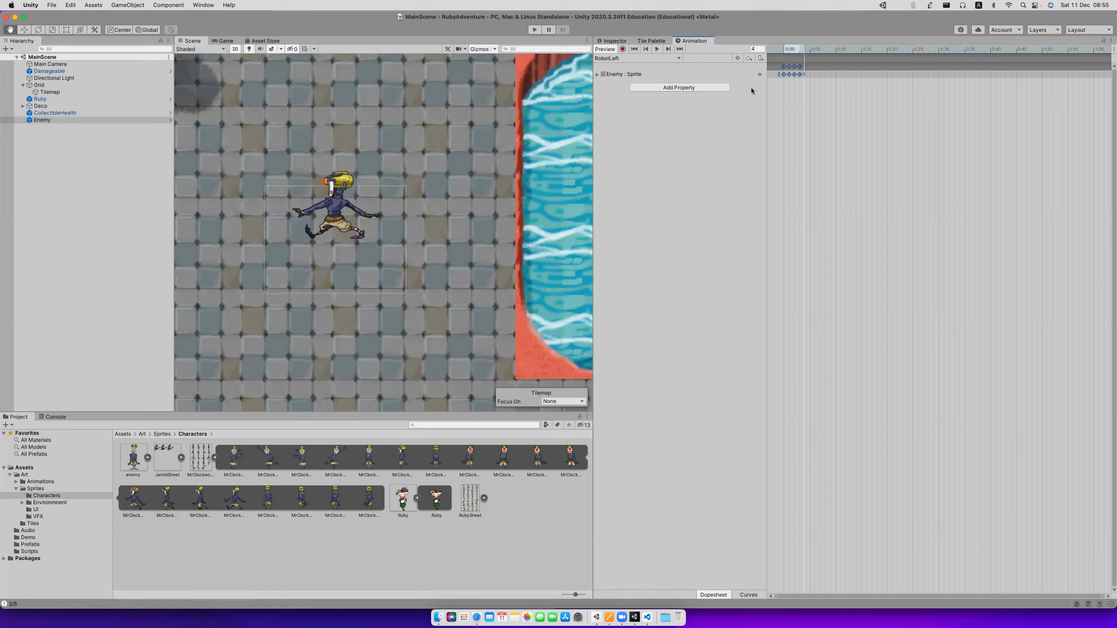
pyautogui.click(627, 73)
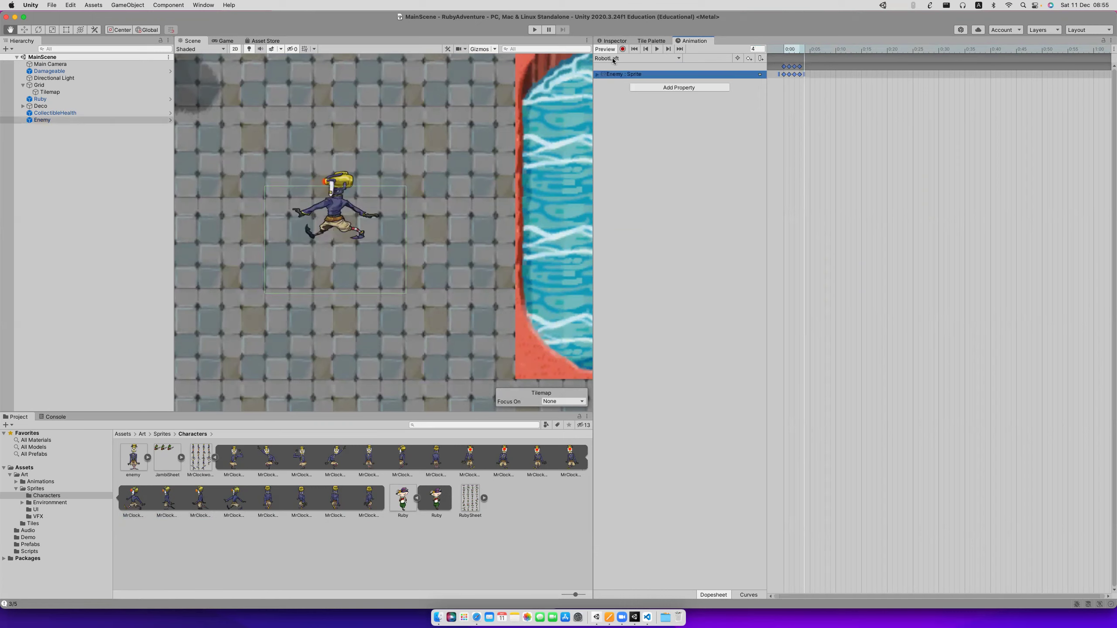
# Reselect the RobotLeft clip to spread its keyframes and return the preview to frame 0.
pyautogui.click(755, 49)
pyautogui.click(610, 58)
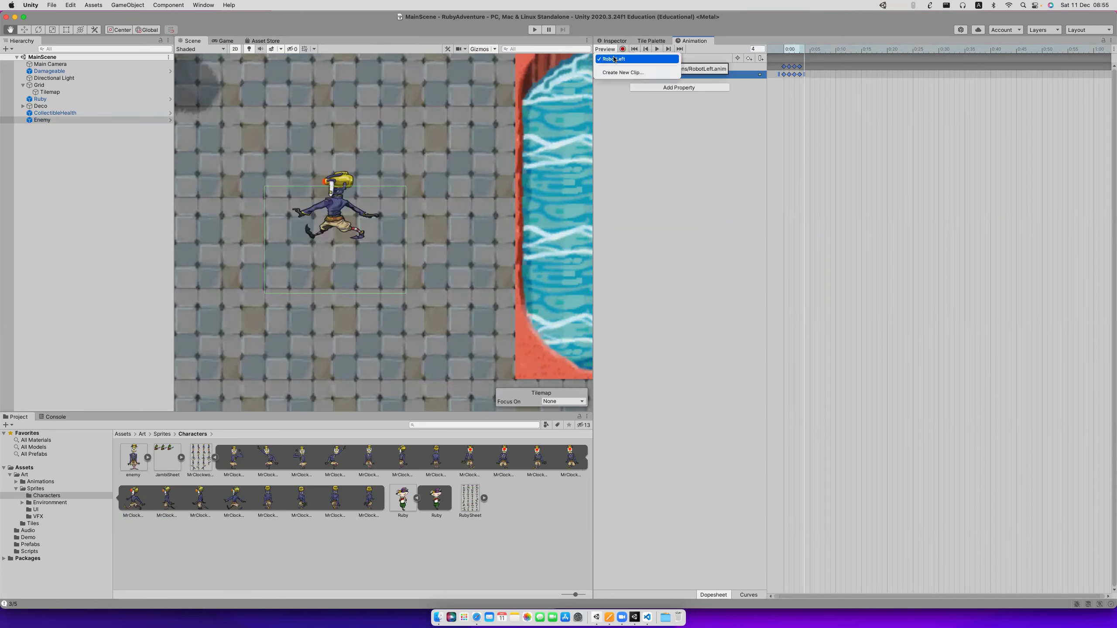
pyautogui.click(611, 59)
pyautogui.click(759, 48)
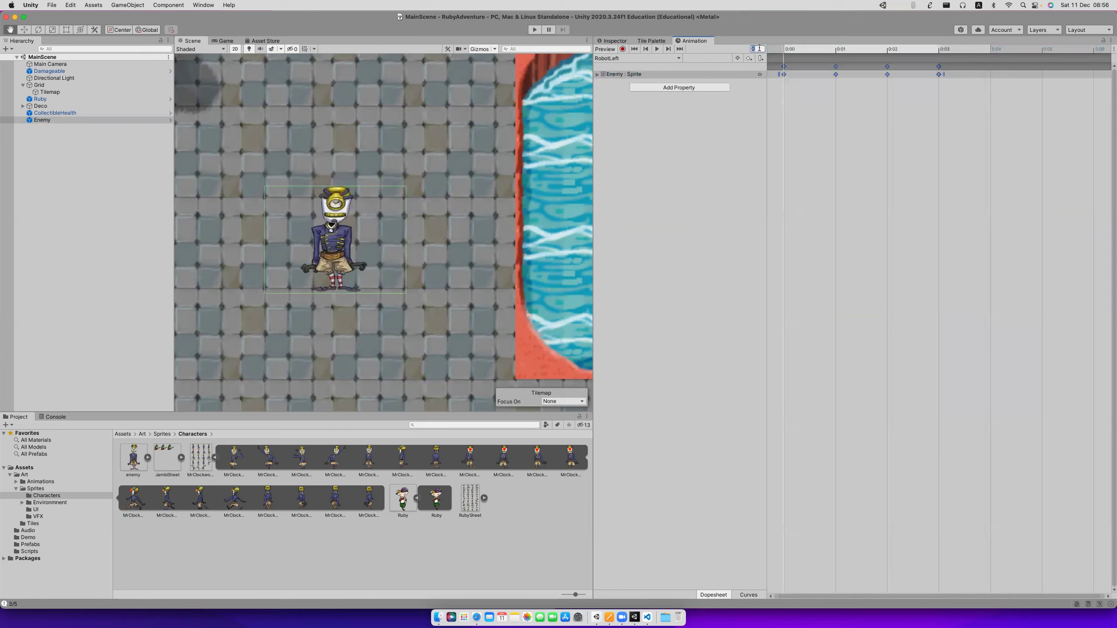
pyautogui.press('Return')
# Select the Enemy and expand its Sprite track to show each keyframe's thumbnail.
pyautogui.click(89, 121)
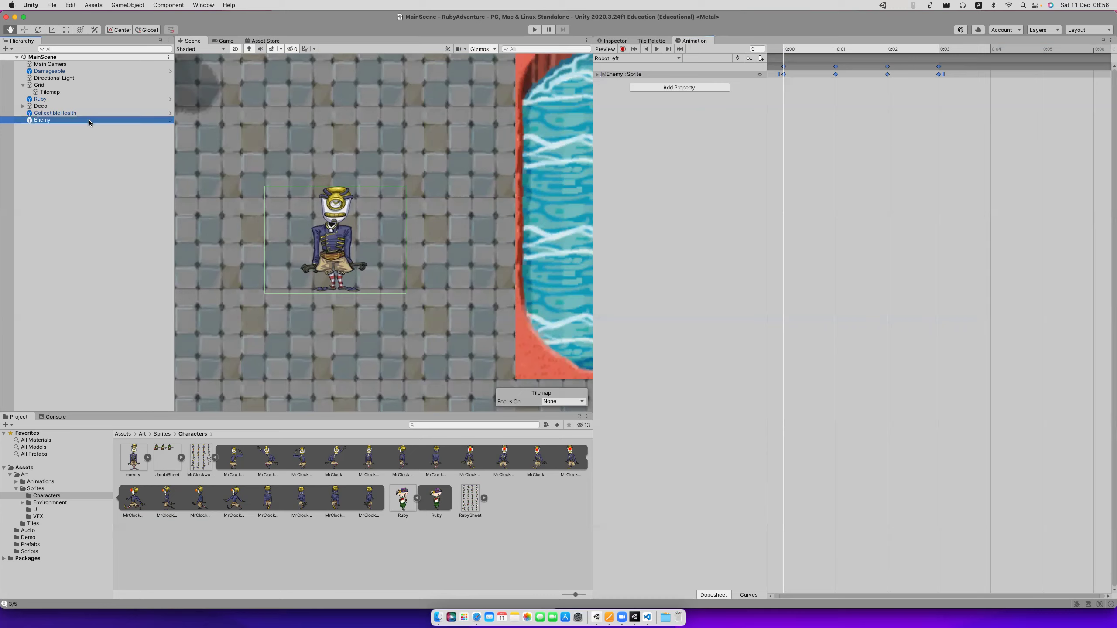
pyautogui.click(673, 58)
pyautogui.click(662, 62)
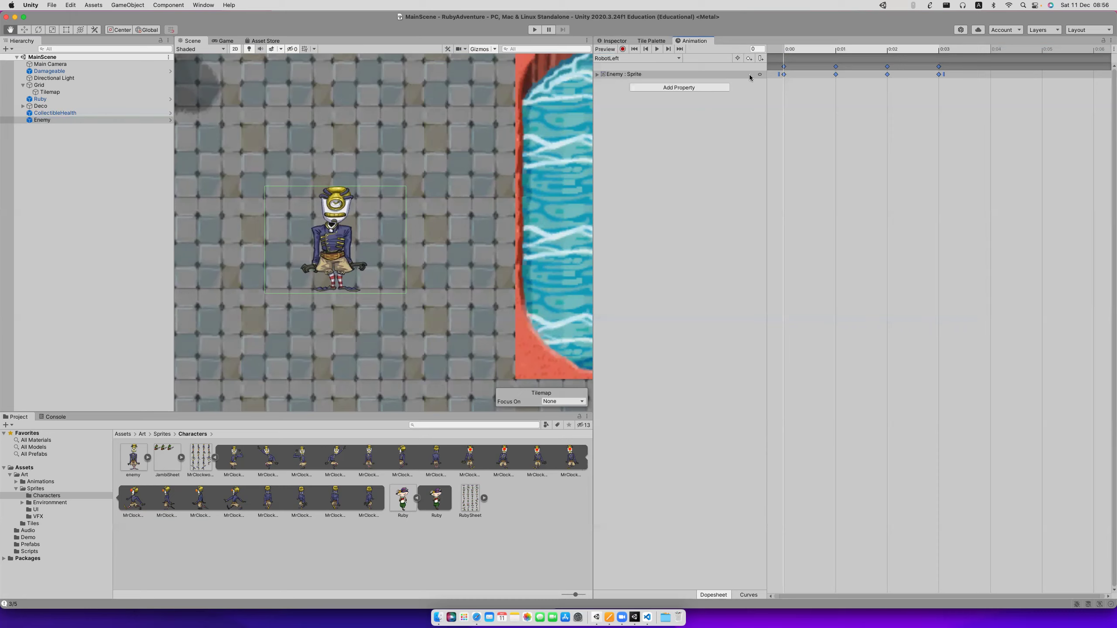
pyautogui.click(597, 74)
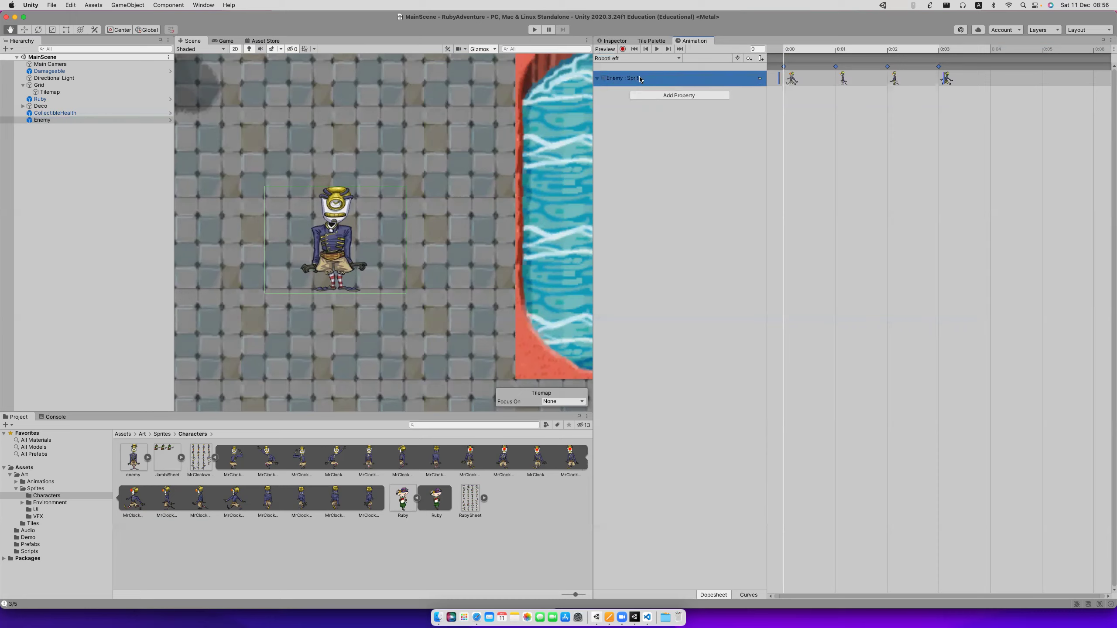
pyautogui.click(679, 58)
pyautogui.click(706, 54)
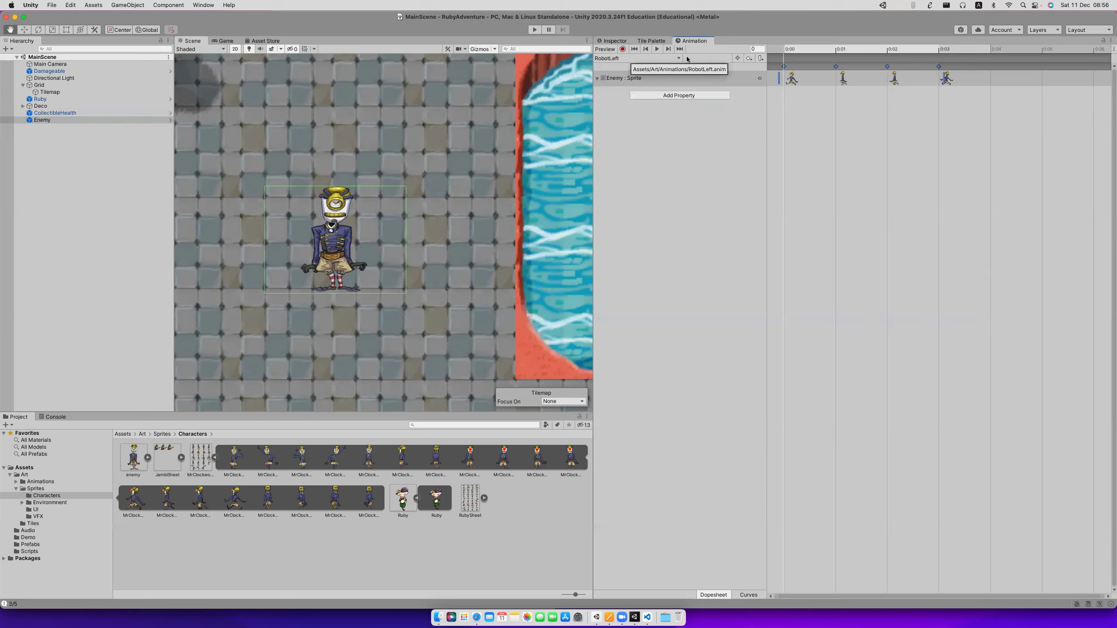
# Detach the Animation editor into a floating window and reset the preview to frame 0.
pyautogui.moveTo(678, 41); pyautogui.dragTo(493, 217)
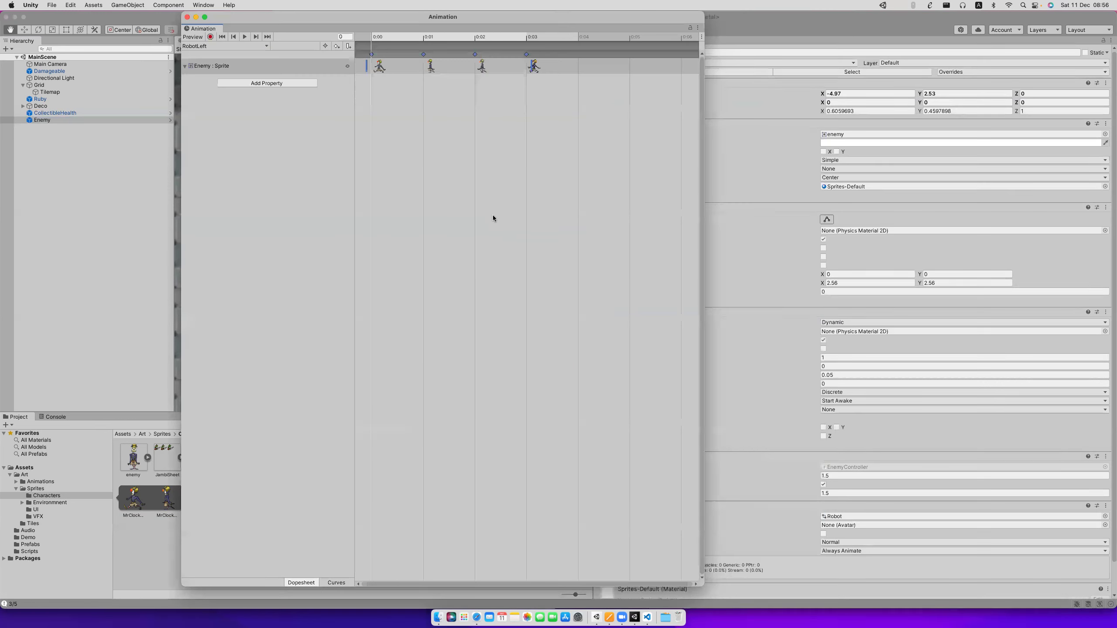
pyautogui.click(414, 62)
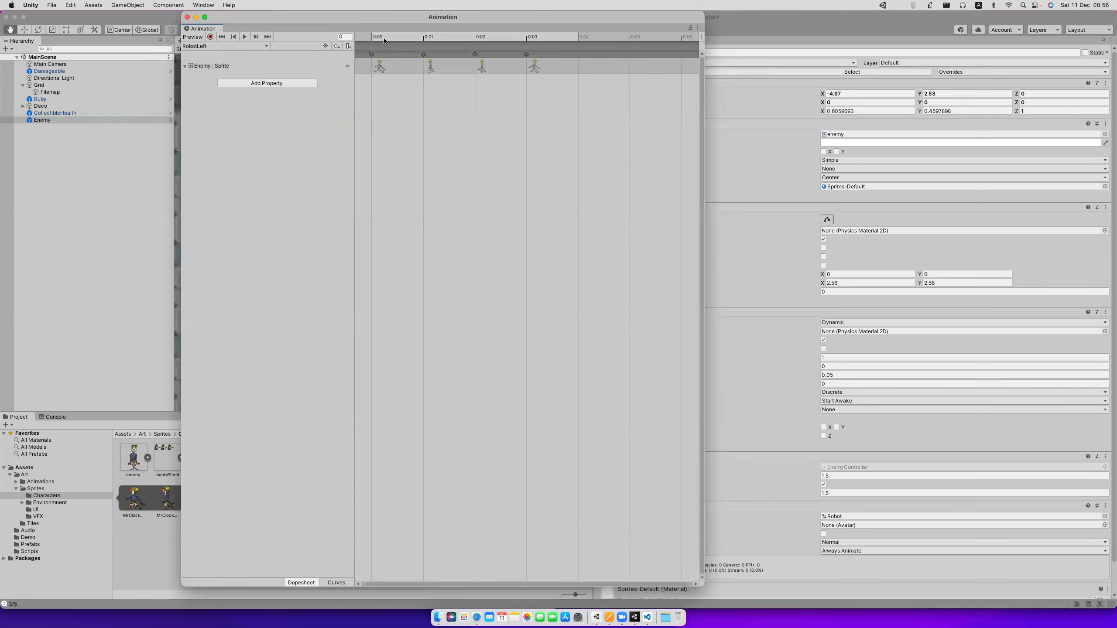
pyautogui.click(558, 43)
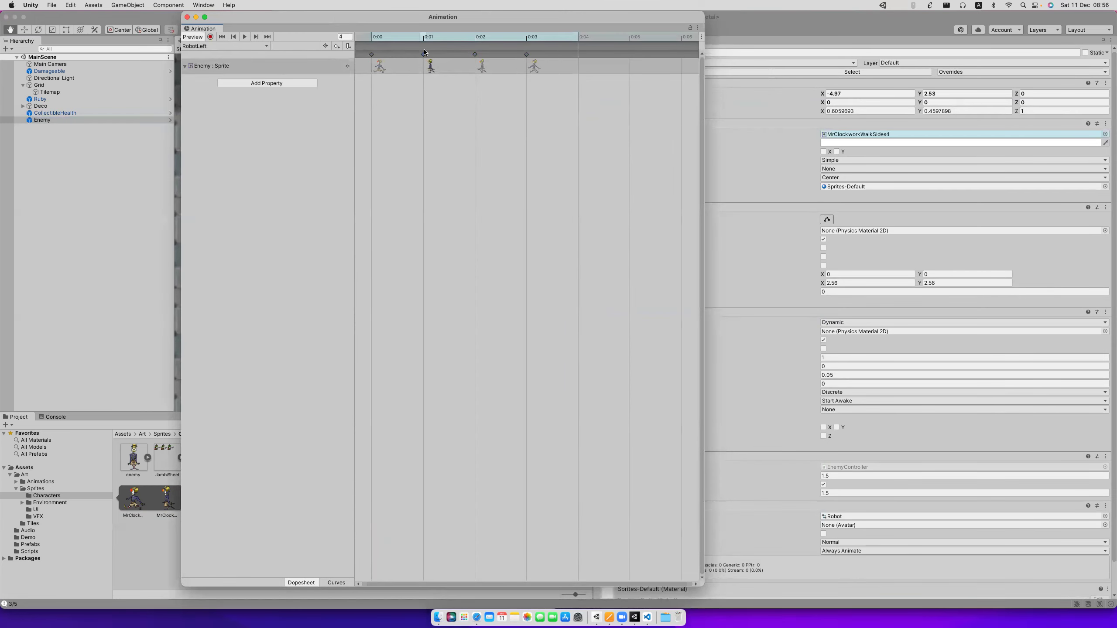
pyautogui.click(372, 54)
pyautogui.click(344, 36)
pyautogui.write('0')
pyautogui.press('Return')
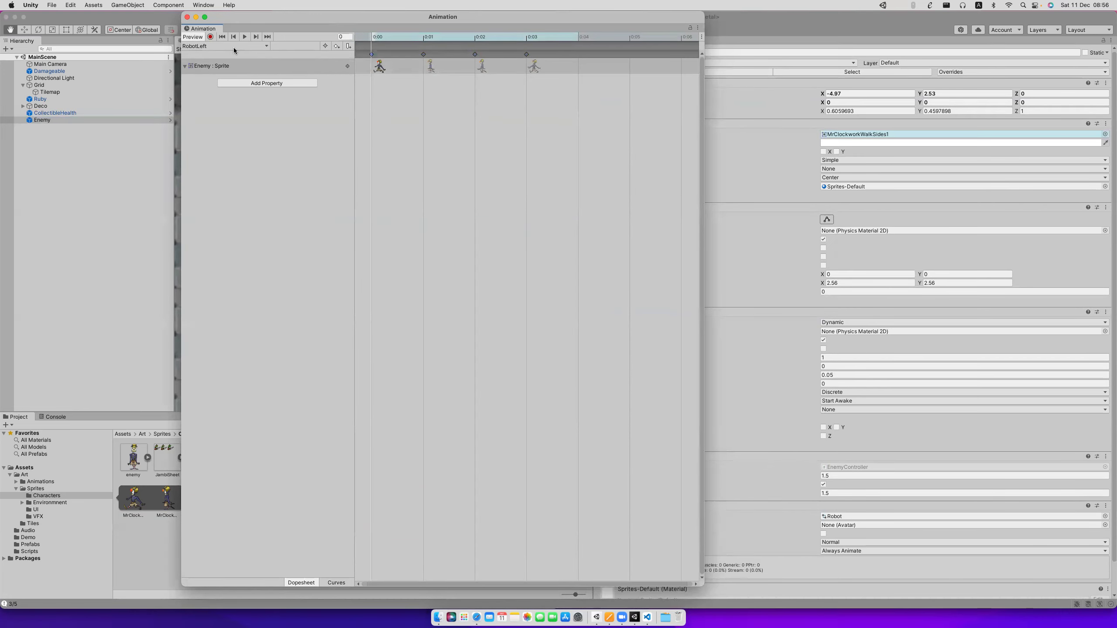
# Move the Animation editor to reveal the scene and play the RobotLeft clip on the Enemy.
pyautogui.moveTo(309, 17); pyautogui.dragTo(404, 265)
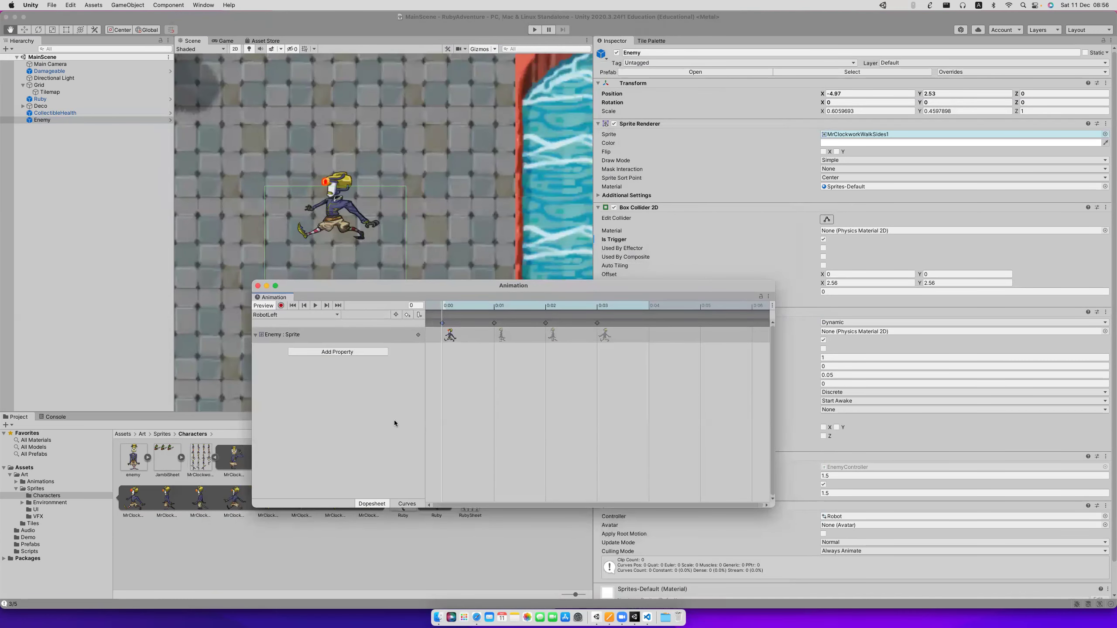
pyautogui.click(395, 504)
pyautogui.click(369, 504)
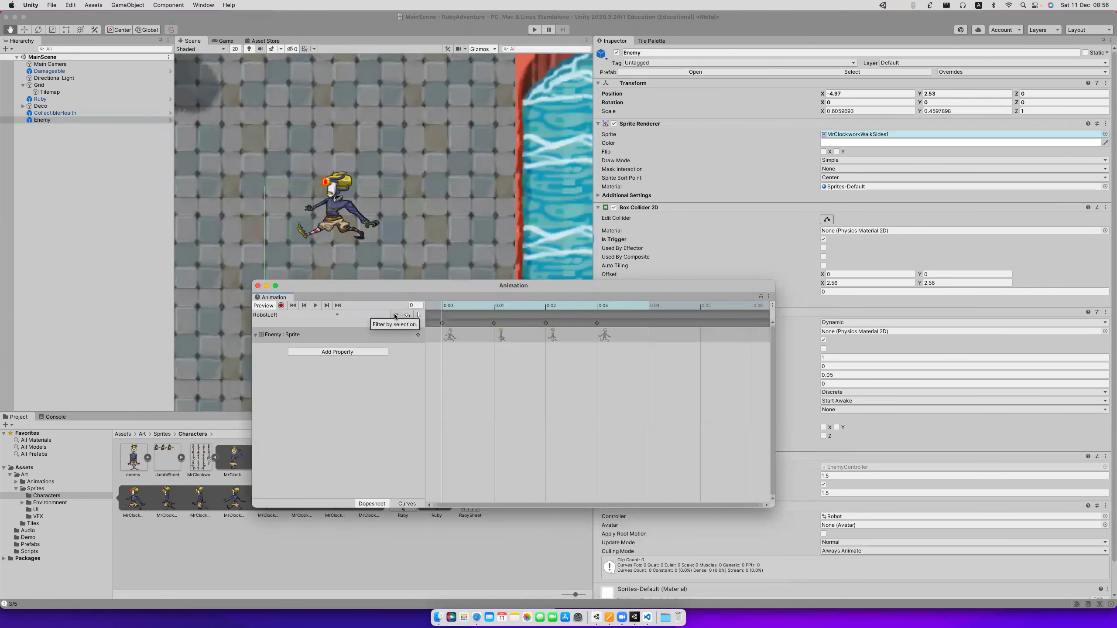
pyautogui.click(334, 313)
pyautogui.click(339, 312)
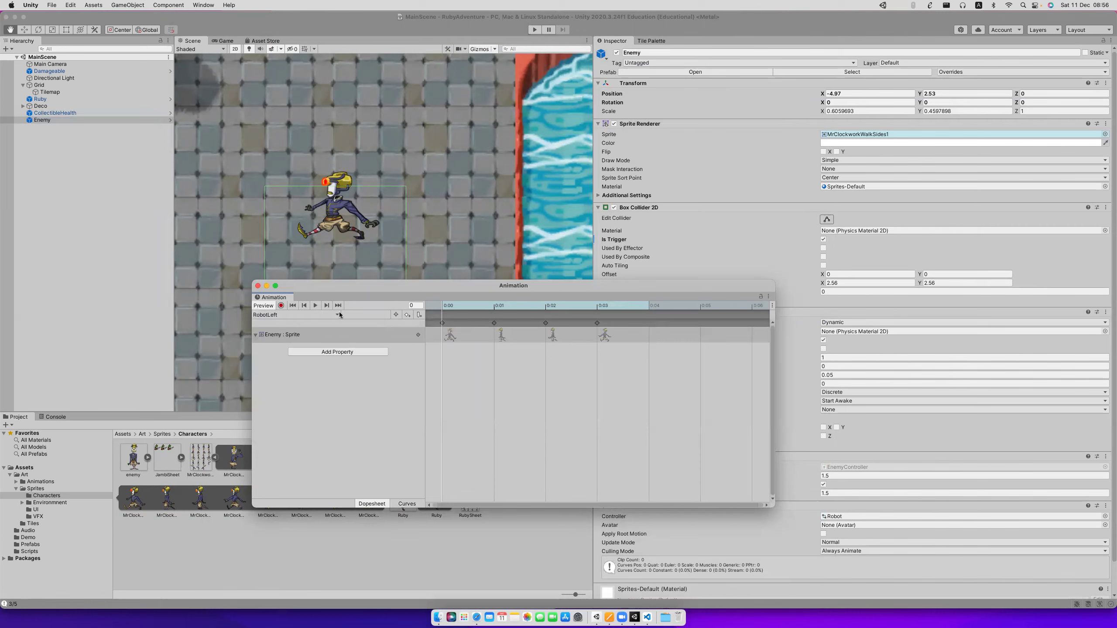
pyautogui.click(256, 335)
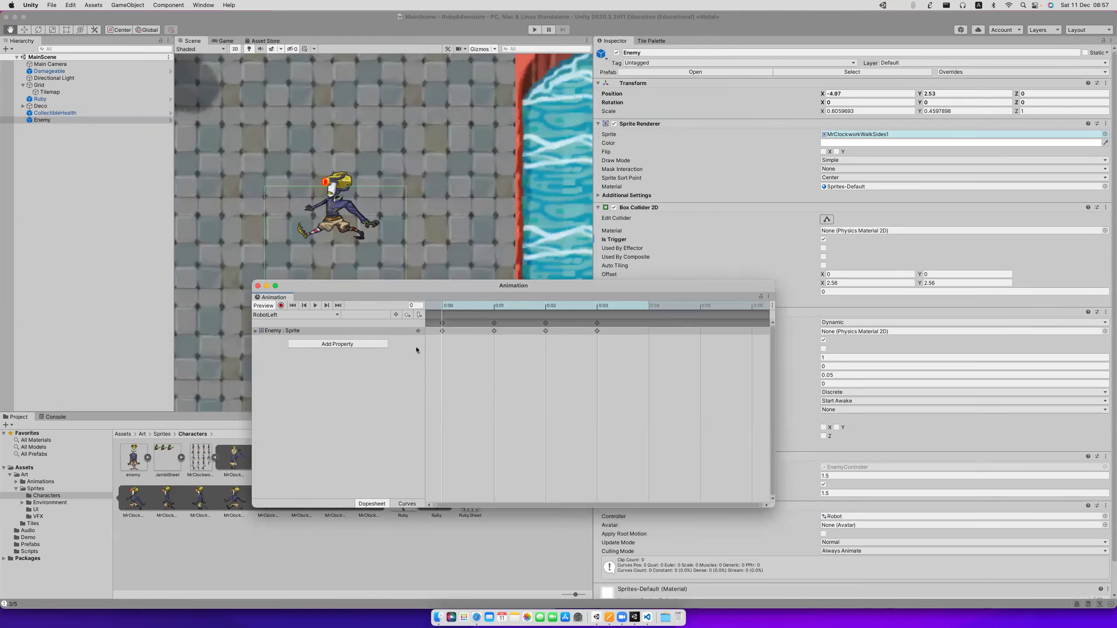
pyautogui.click(315, 306)
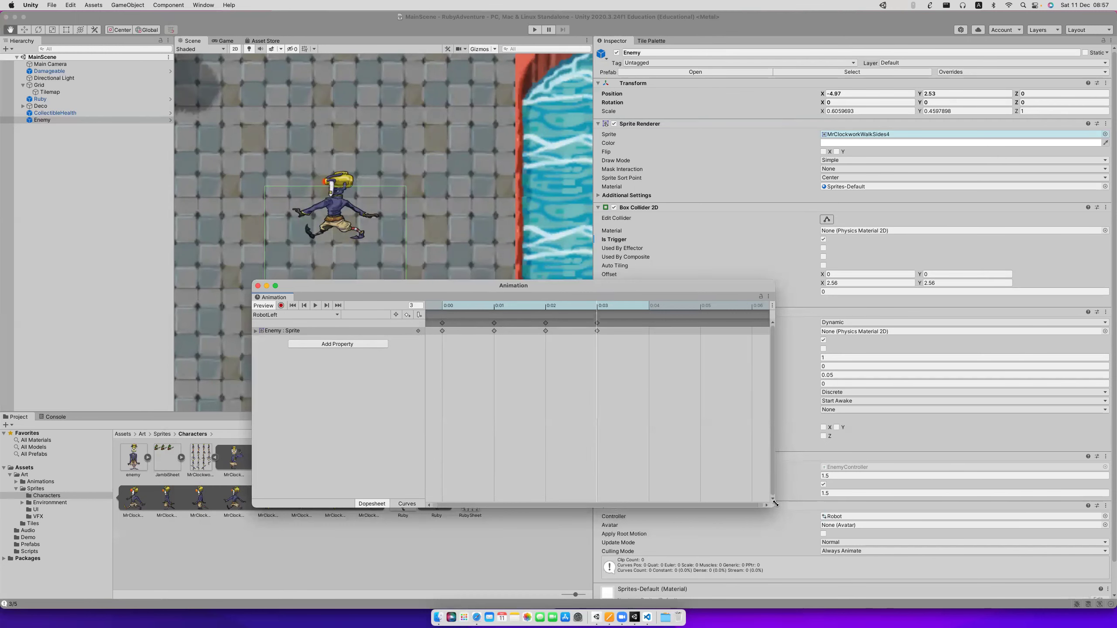
# Enlarge the editor, stop playback, expand the Sprite track and scrub to frames 0 and 3.
pyautogui.moveTo(774, 505); pyautogui.dragTo(942, 455)
pyautogui.click(298, 315)
pyautogui.click(292, 366)
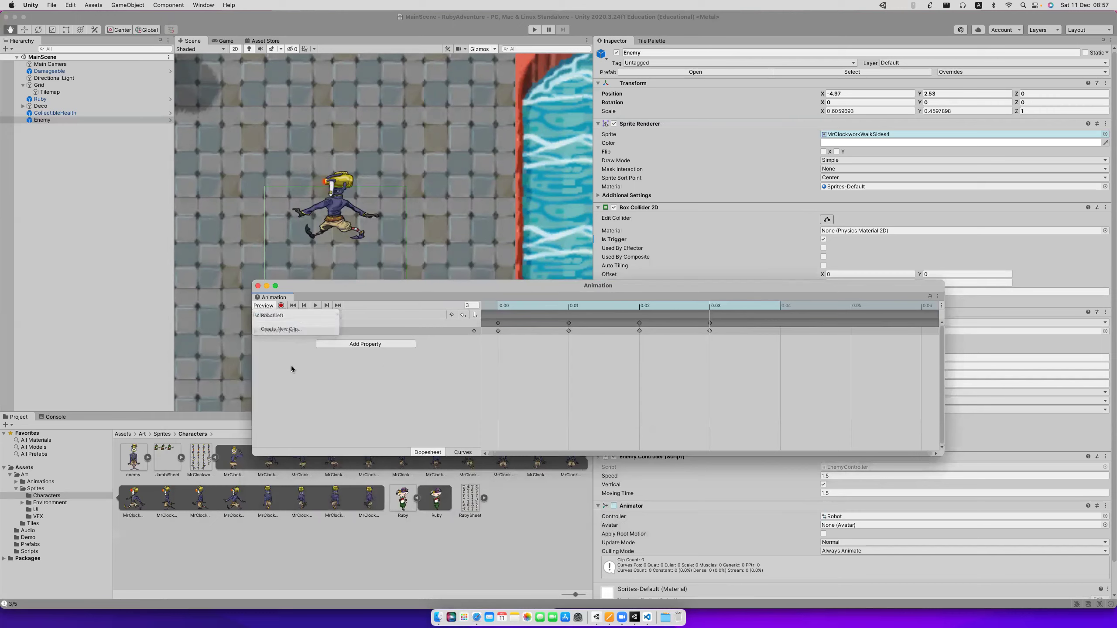
pyautogui.click(271, 306)
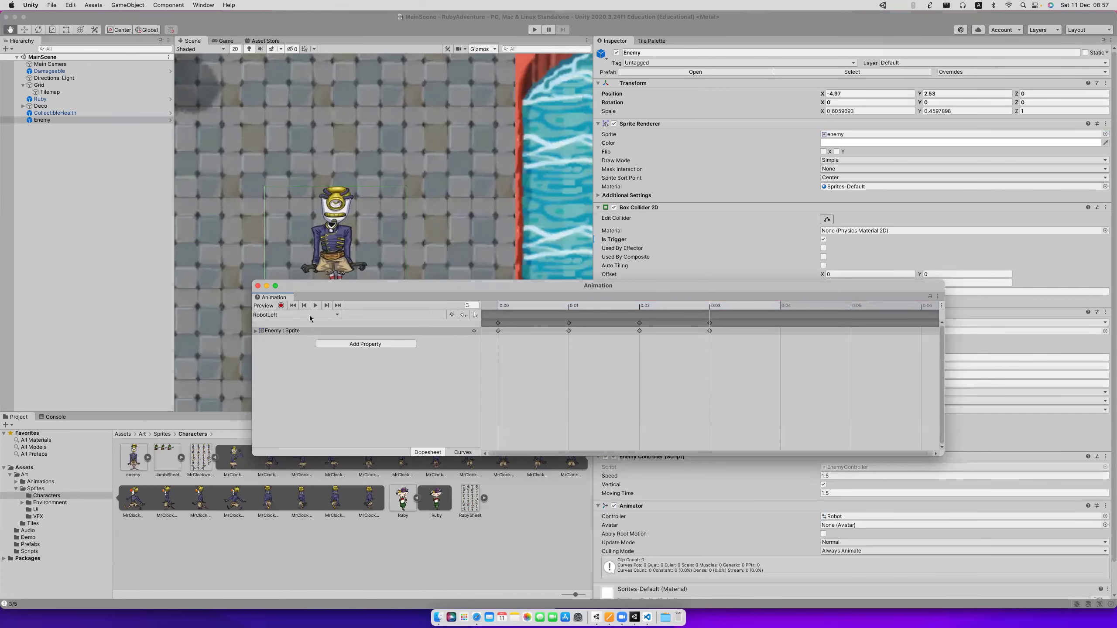
pyautogui.click(256, 331)
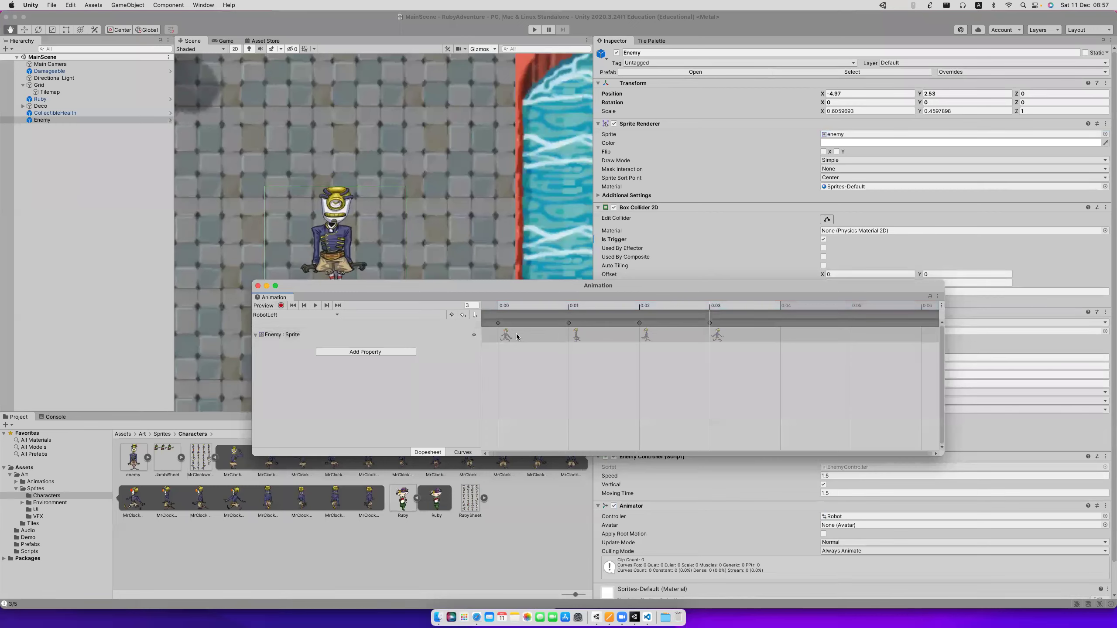
pyautogui.click(500, 309)
pyautogui.click(731, 304)
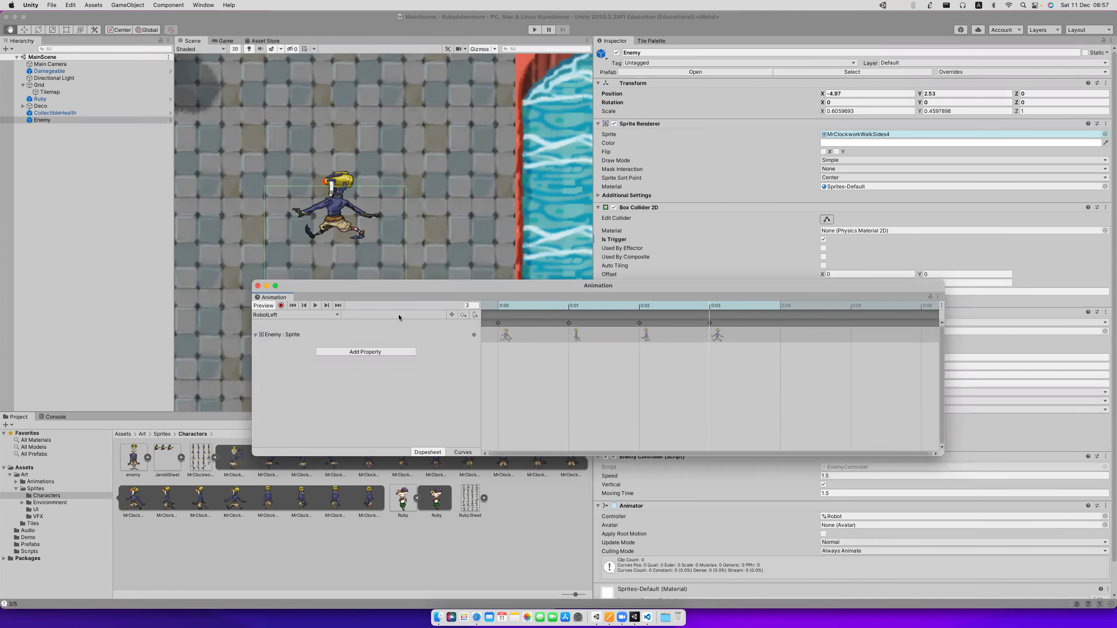
pyautogui.click(34, 116)
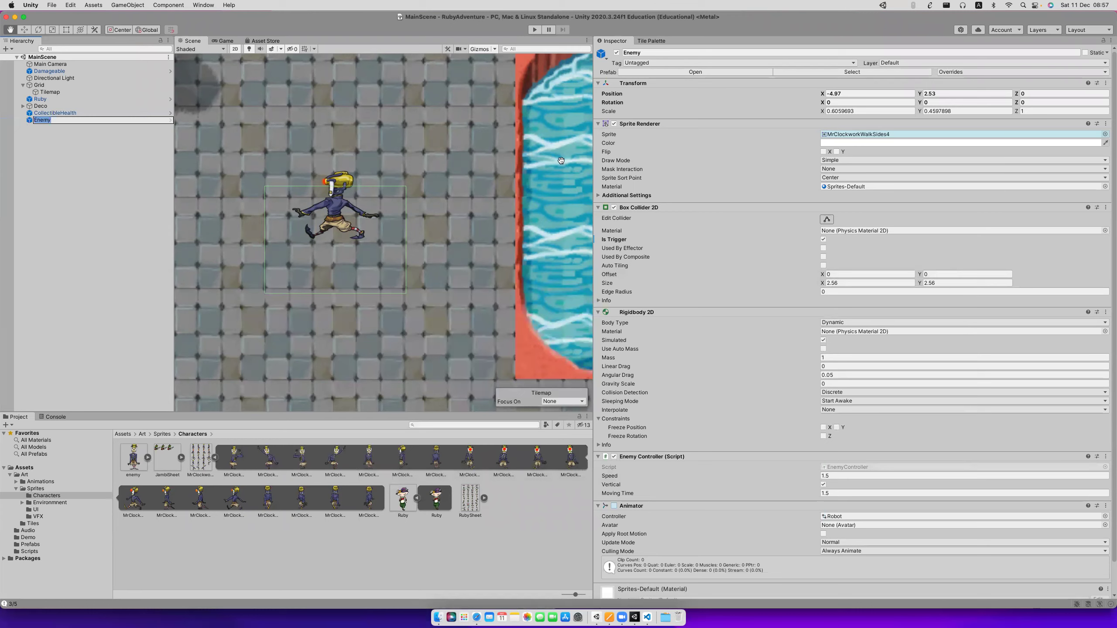
# Reopen the floating Animation editor from Window > Animation > Animation.
pyautogui.click(204, 5)
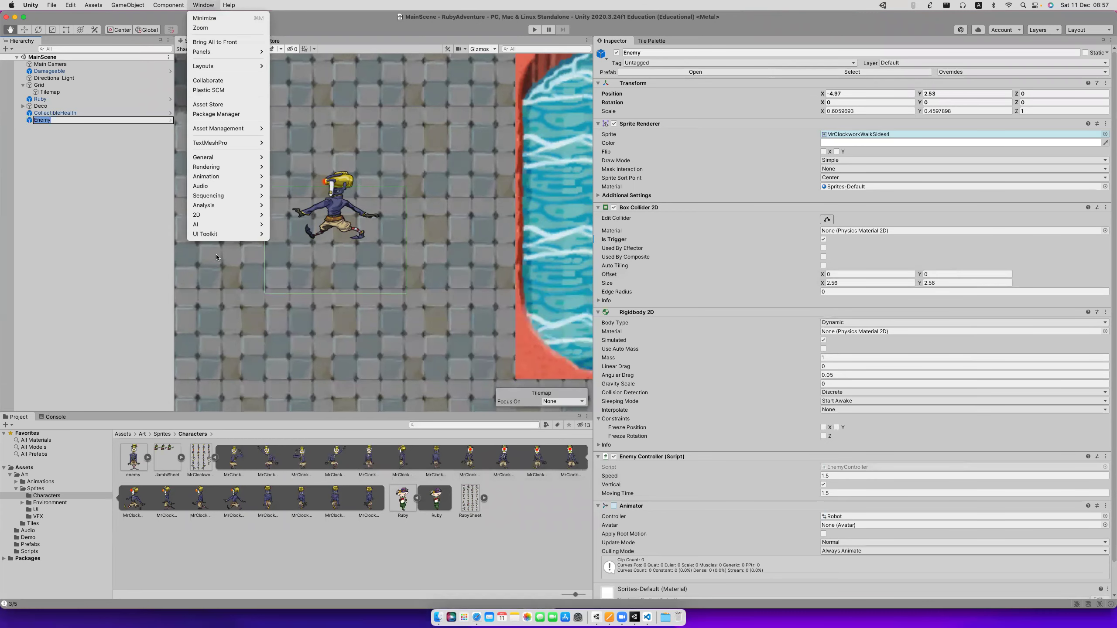
pyautogui.moveTo(229, 176)
pyautogui.click(288, 176)
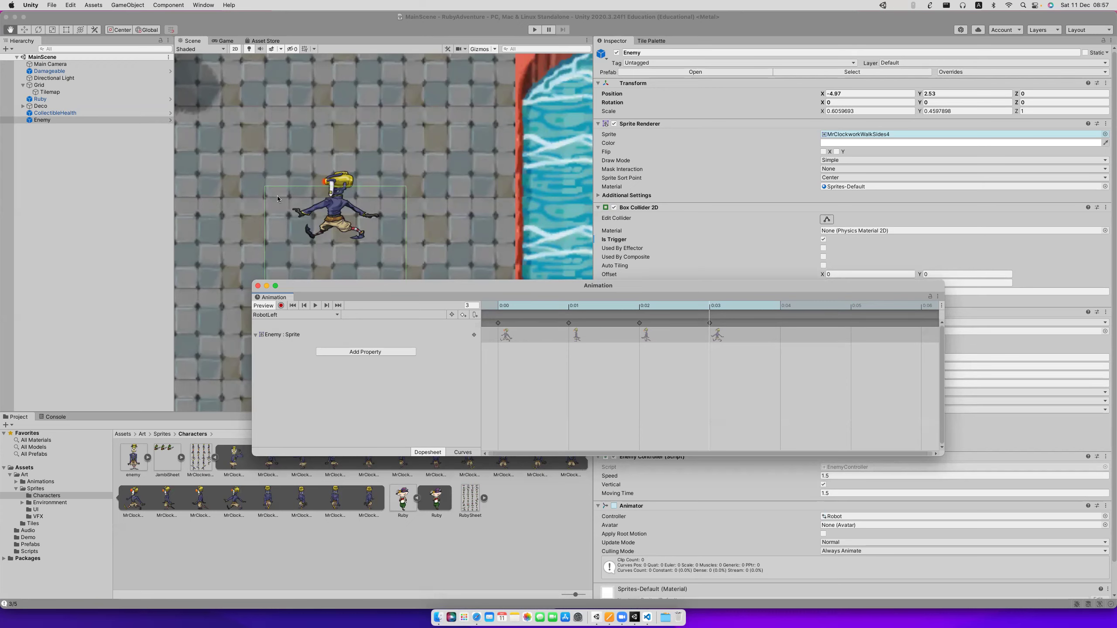
pyautogui.click(939, 297)
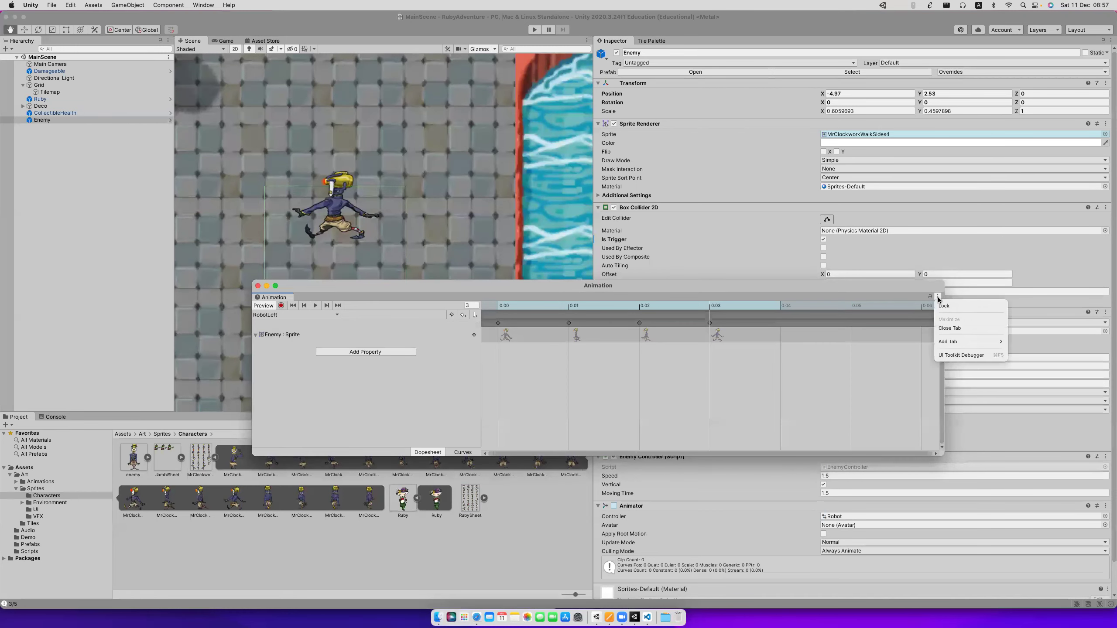
pyautogui.click(439, 387)
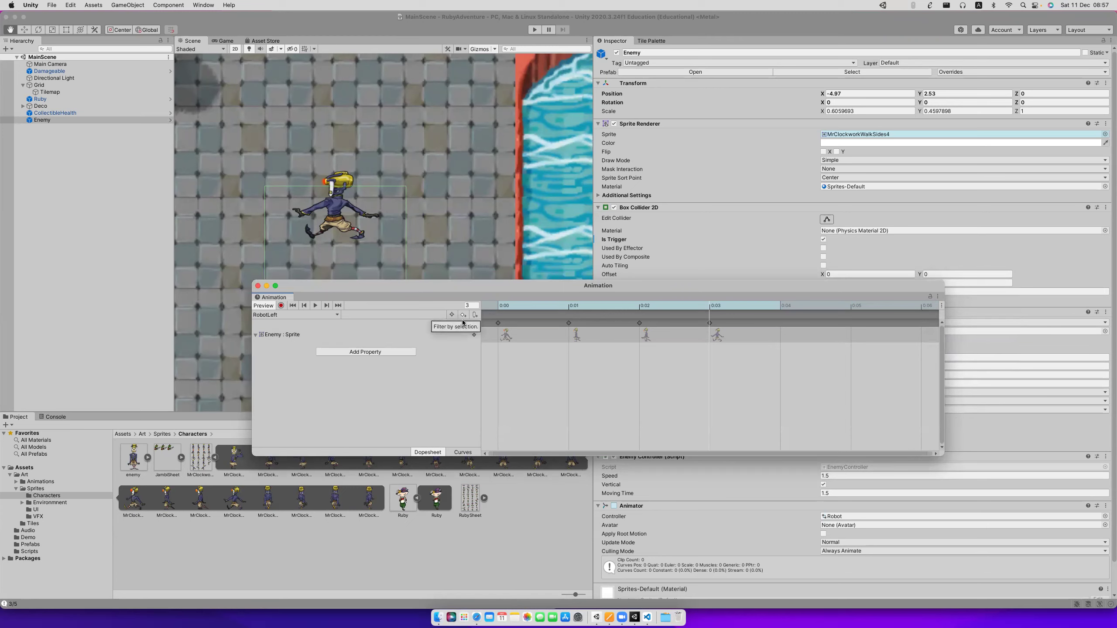
# Switch the RobotLeft timeline to Frames and turn on Show Sample Rate.
pyautogui.click(942, 305)
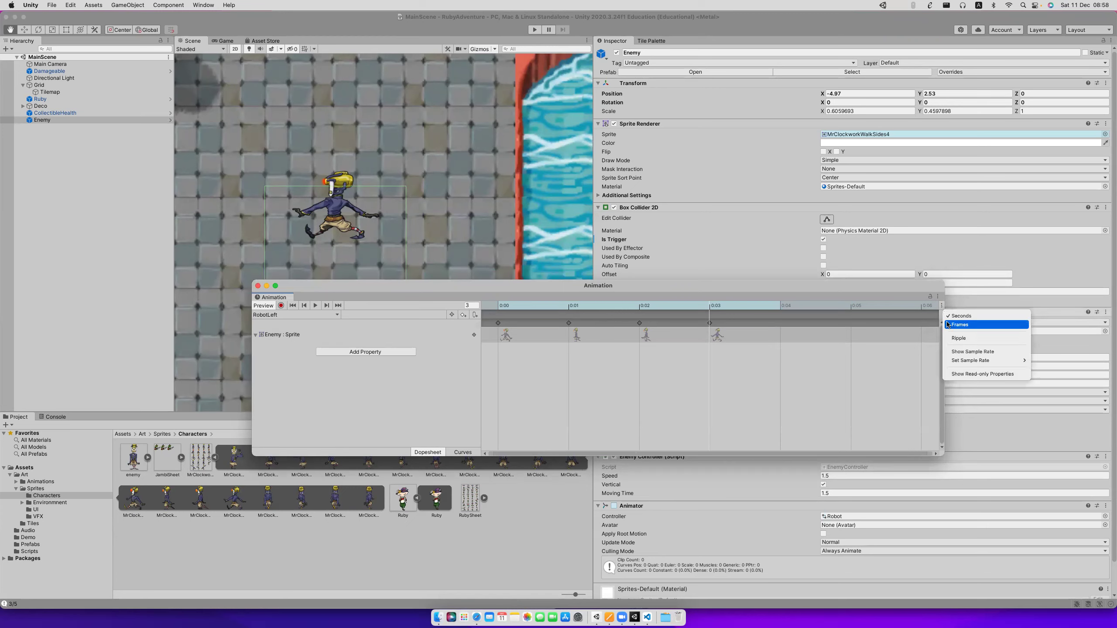
pyautogui.click(948, 324)
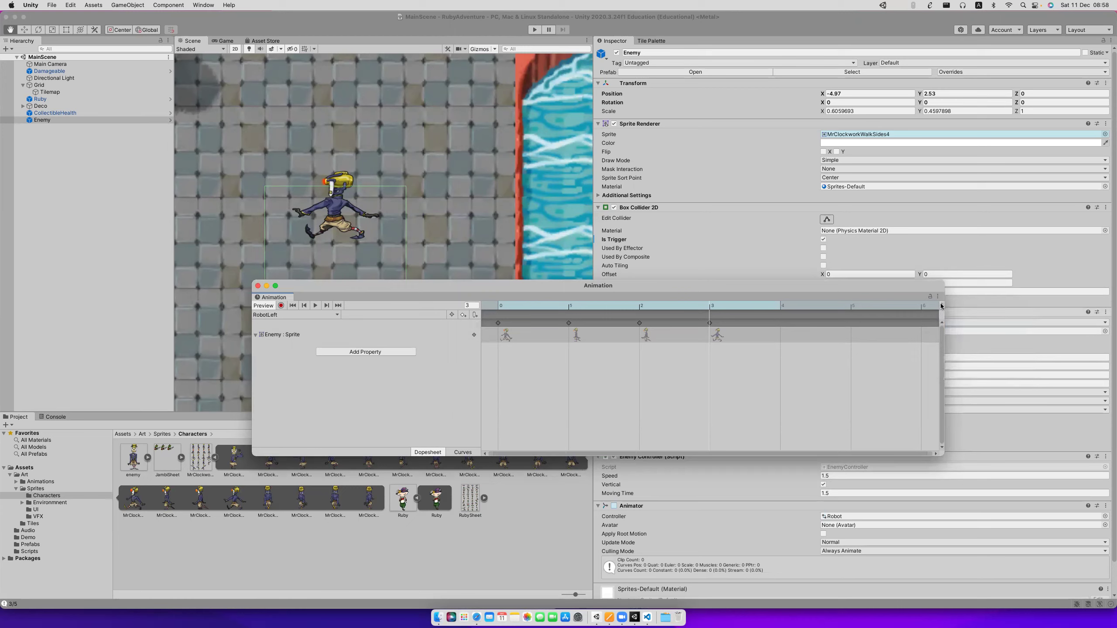
pyautogui.click(941, 305)
pyautogui.click(967, 350)
pyautogui.click(941, 304)
pyautogui.click(830, 381)
pyautogui.click(435, 315)
pyautogui.moveTo(406, 287); pyautogui.dragTo(375, 289)
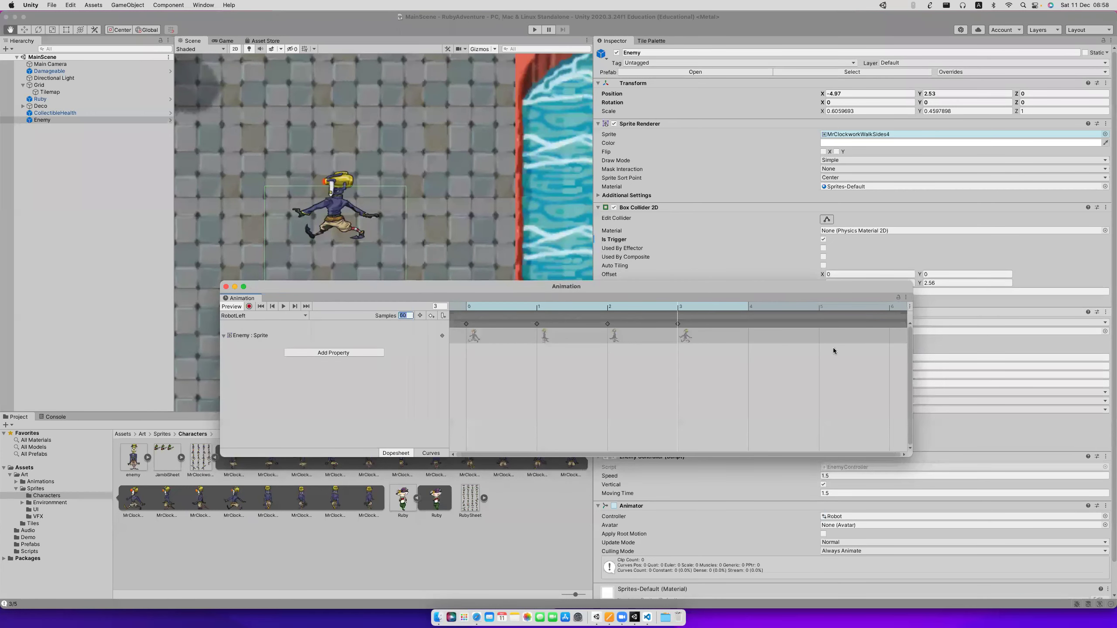
pyautogui.click(908, 306)
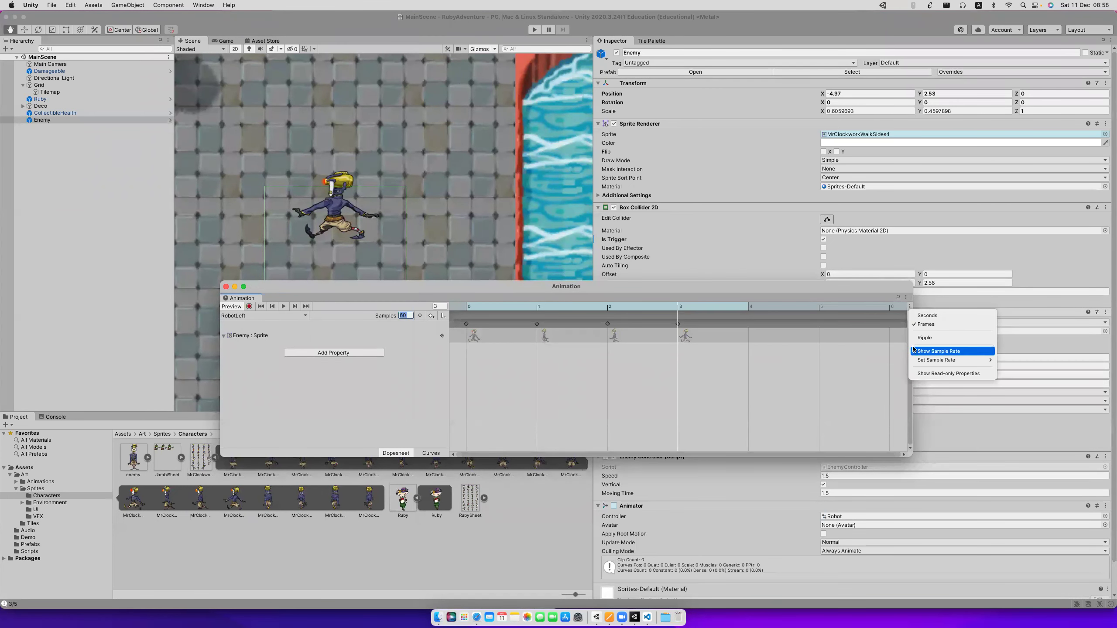
pyautogui.click(505, 561)
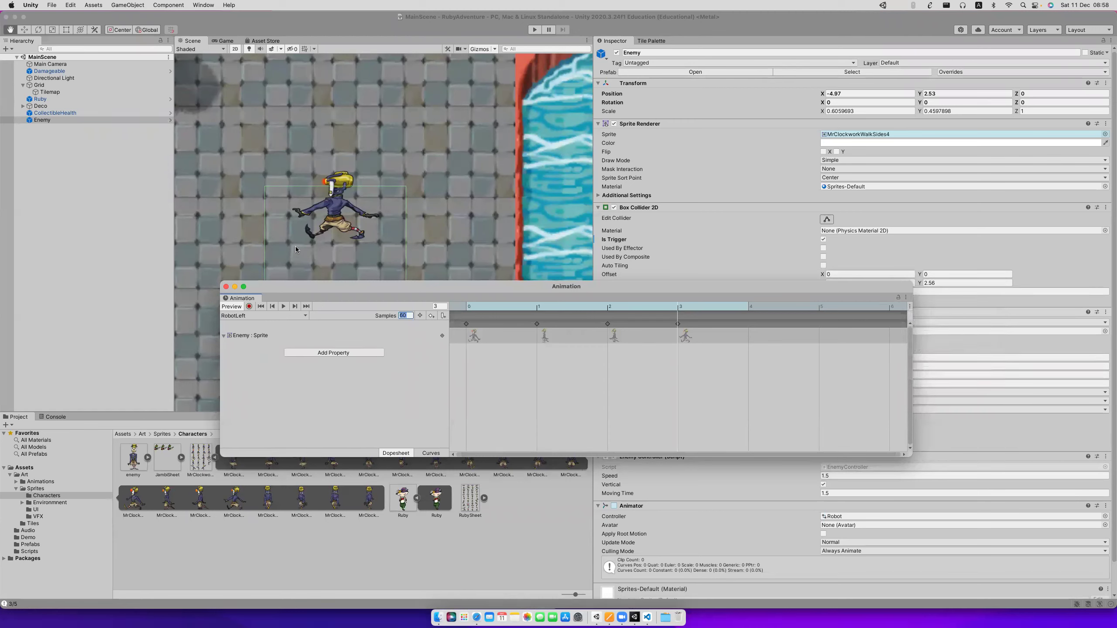
pyautogui.click(415, 335)
# Set the RobotLeft sample rate to 4 and play the slower walk.
pyautogui.click(402, 316)
pyautogui.write('4')
pyautogui.press('Return')
pyautogui.click(402, 316)
pyautogui.click(360, 341)
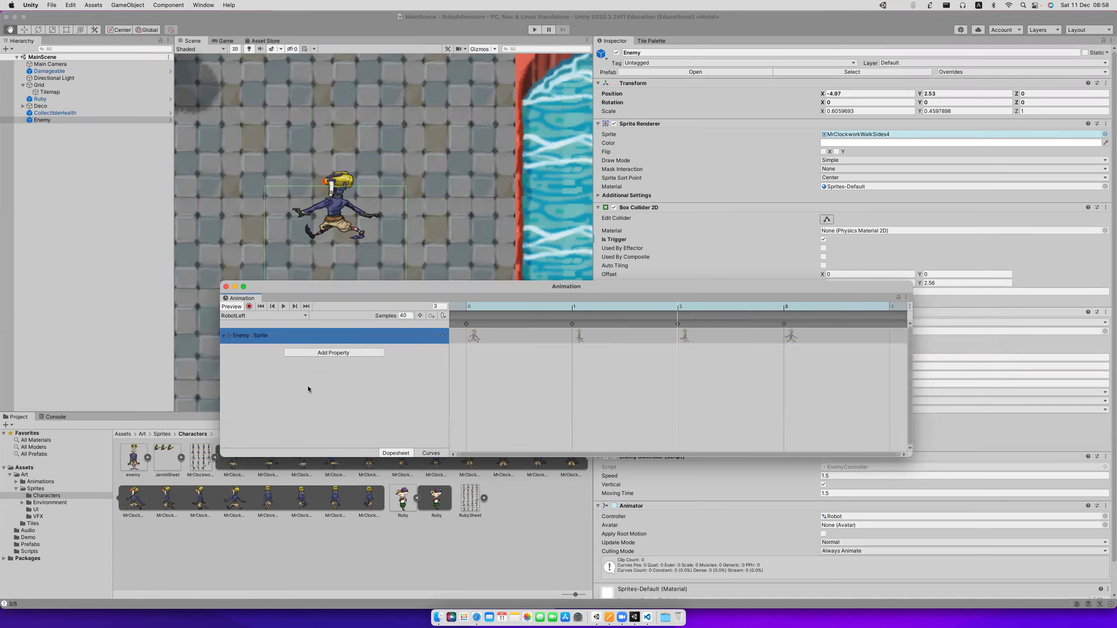
pyautogui.click(402, 316)
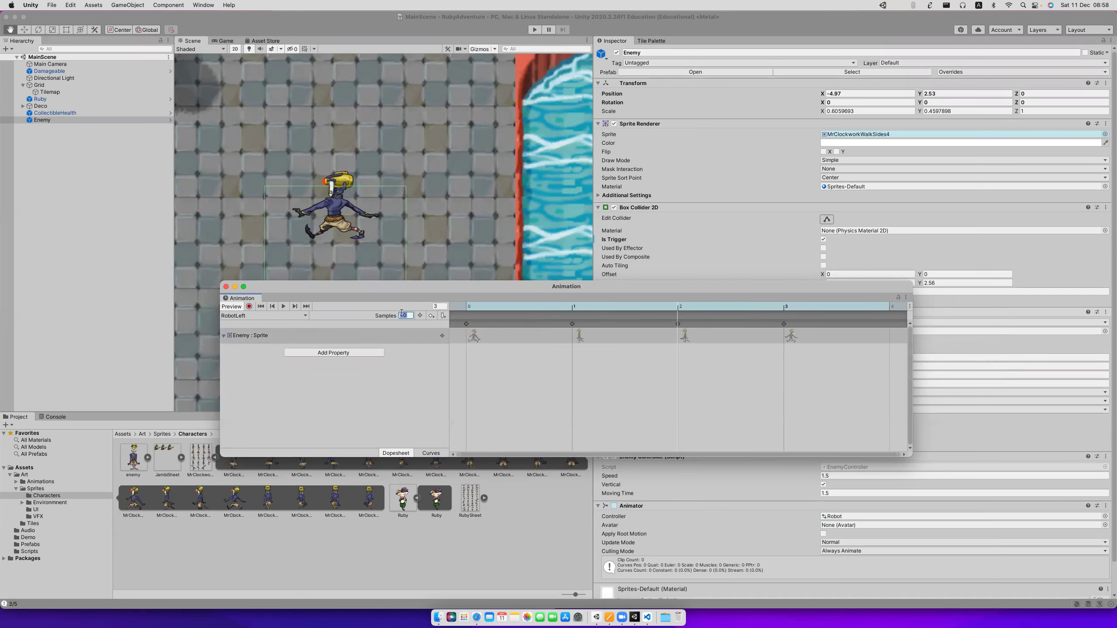
pyautogui.write('4')
pyautogui.click(378, 336)
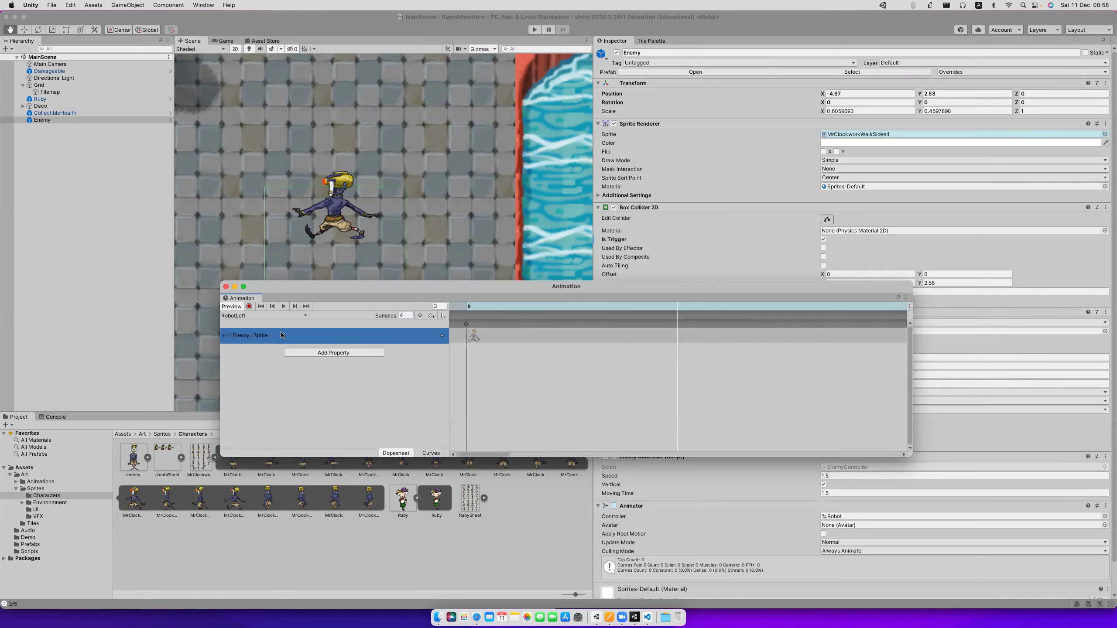
pyautogui.click(282, 307)
# Dock the floating Animation editor beside the Inspector and Tile Palette tabs.
pyautogui.moveTo(273, 290); pyautogui.dragTo(317, 300)
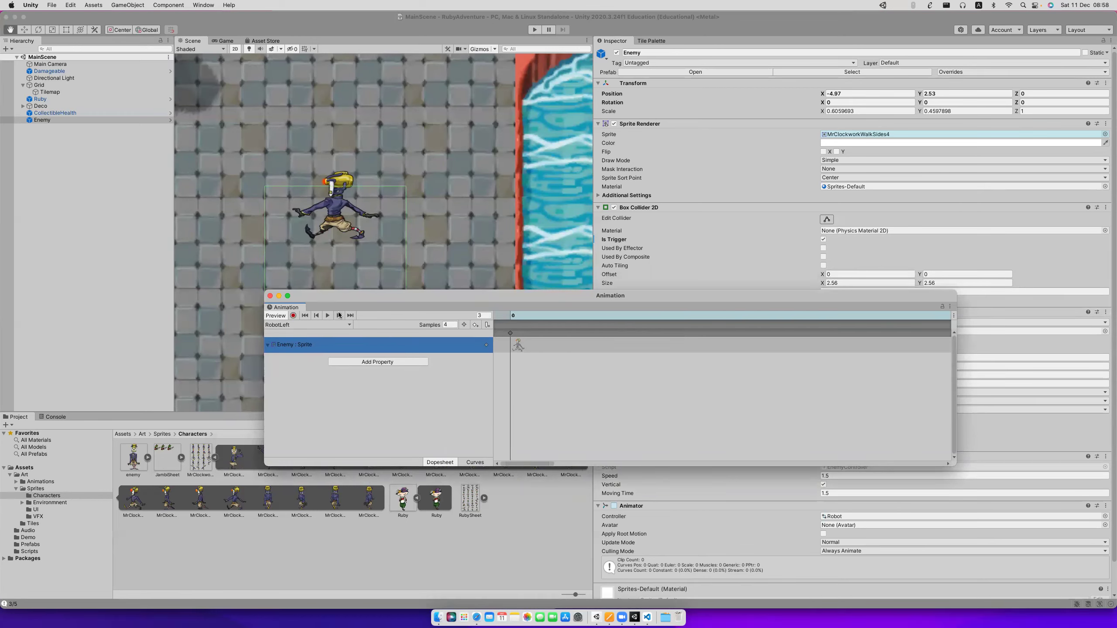
pyautogui.click(448, 325)
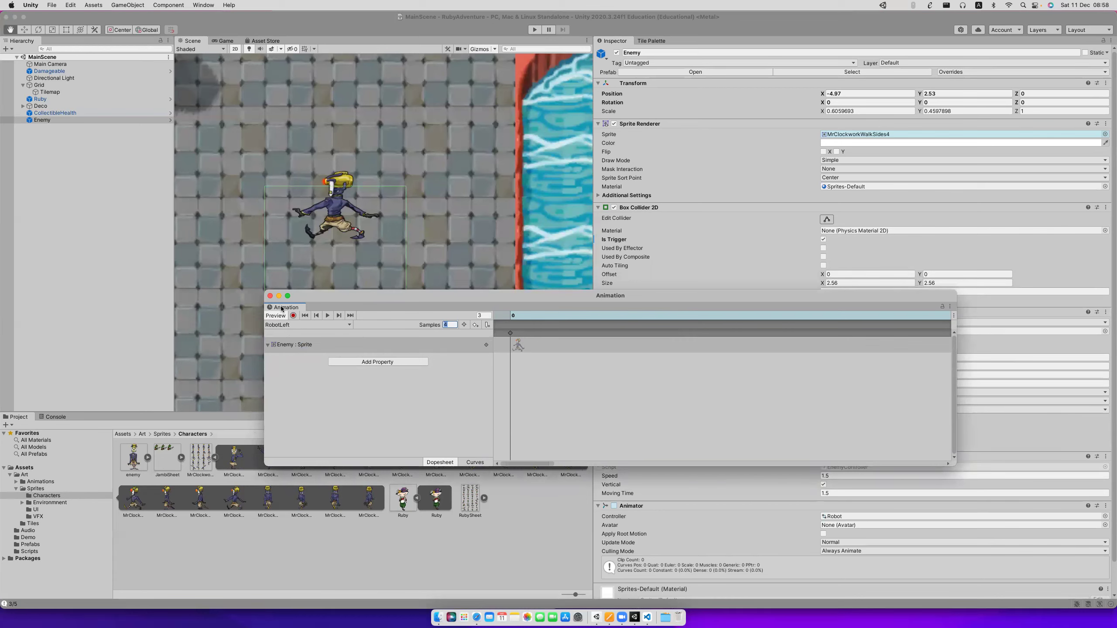
pyautogui.moveTo(281, 308); pyautogui.dragTo(652, 146)
pyautogui.moveTo(681, 58); pyautogui.dragTo(708, 60)
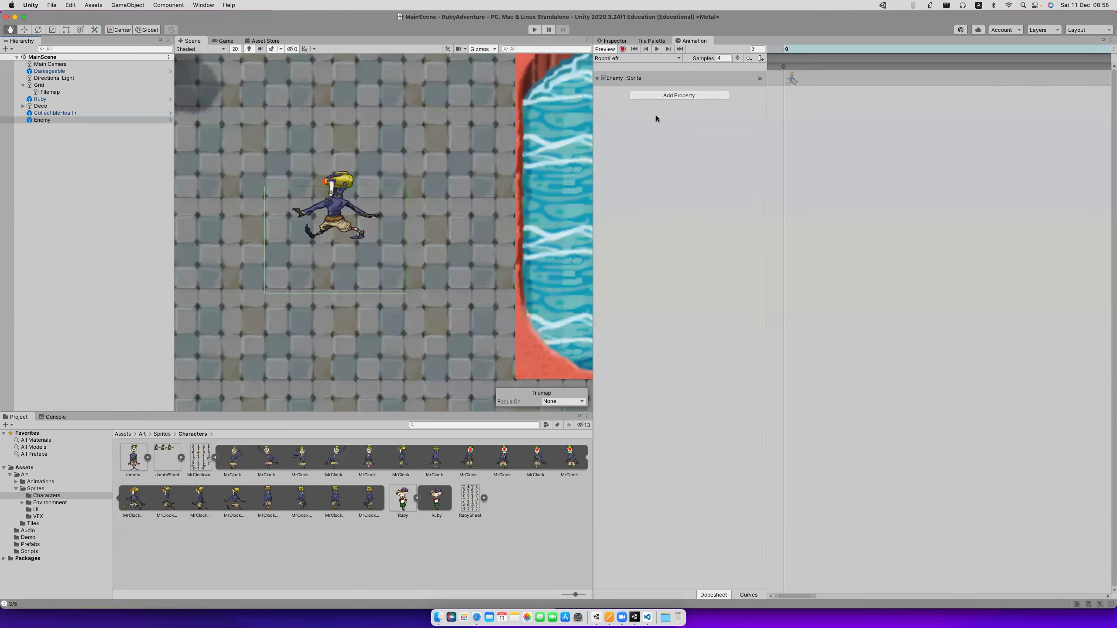
# Create a new Enemy animation clip named RobotRight from the clip dropdown.
pyautogui.click(621, 58)
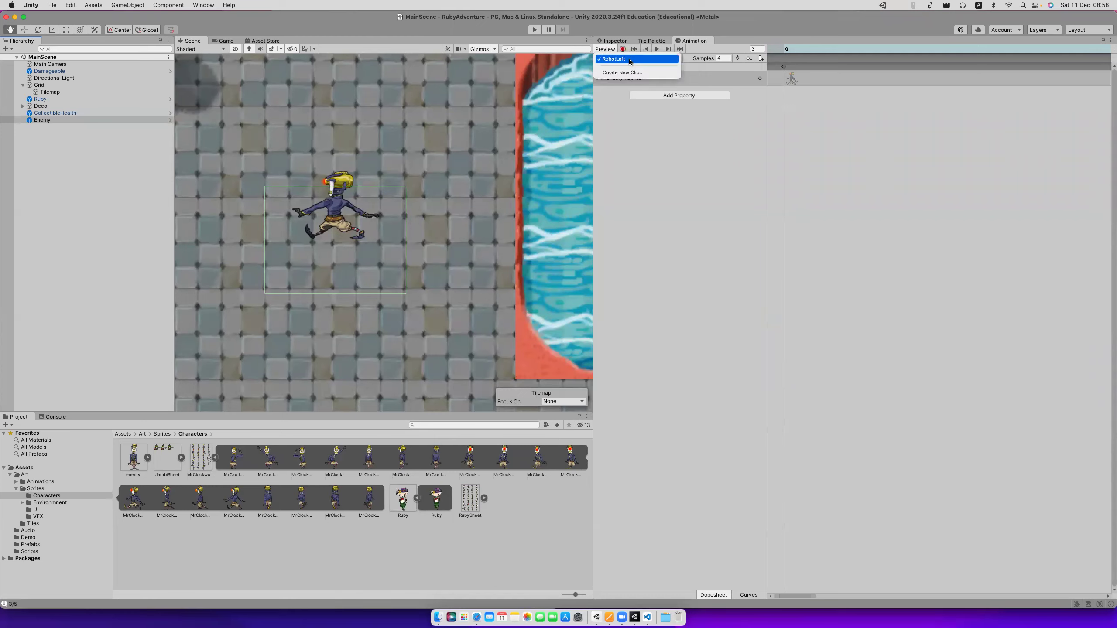
pyautogui.click(629, 73)
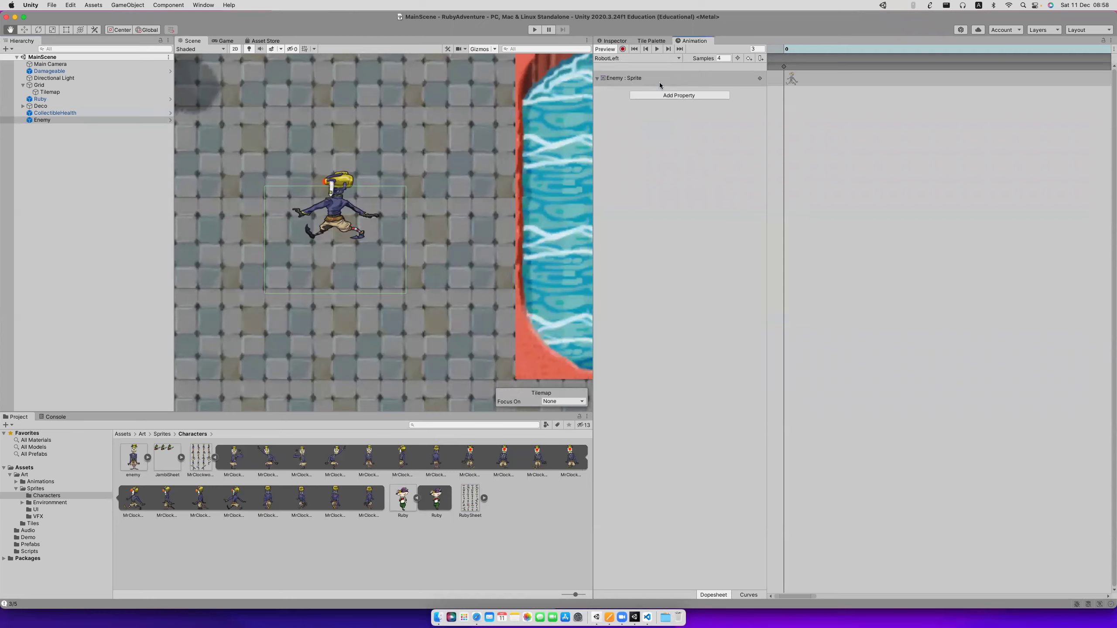
pyautogui.click(614, 59)
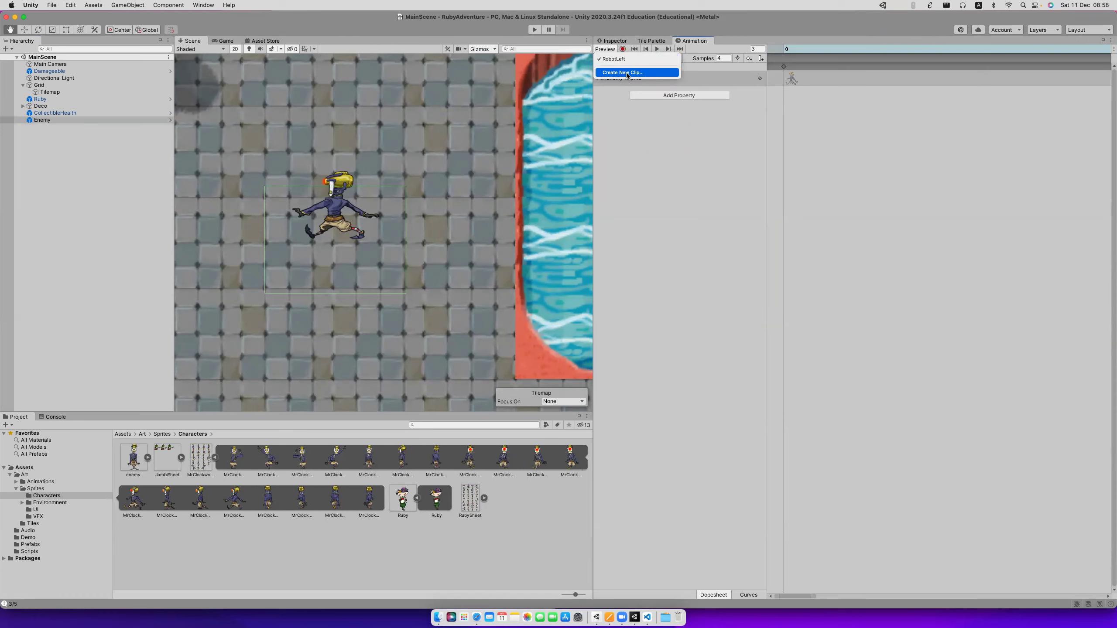
pyautogui.click(627, 73)
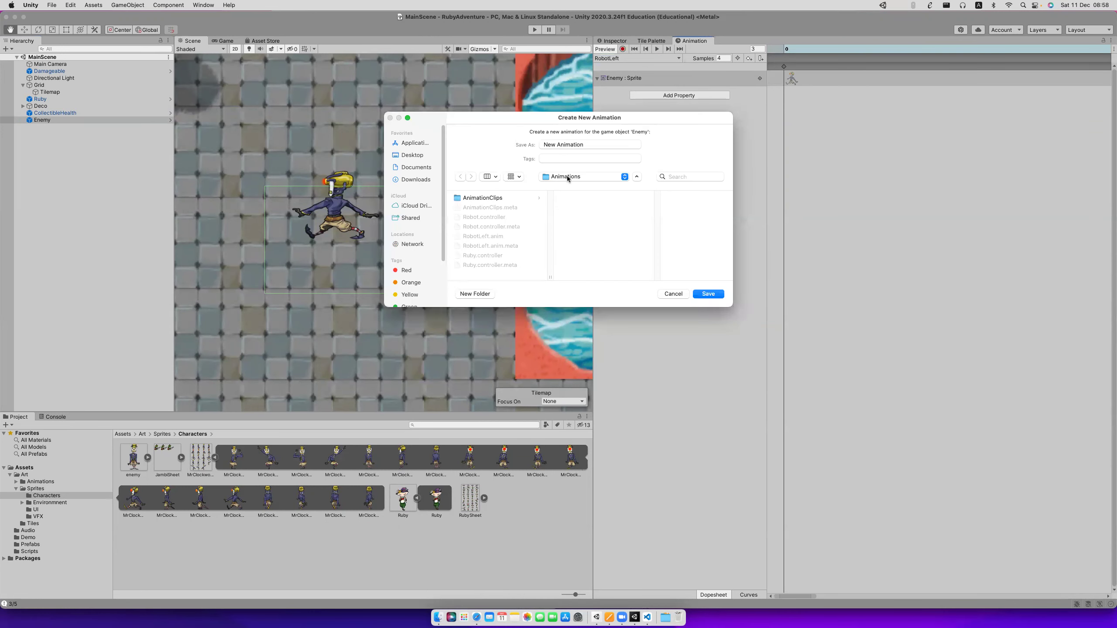
pyautogui.click(550, 144)
pyautogui.write('RobotRight')
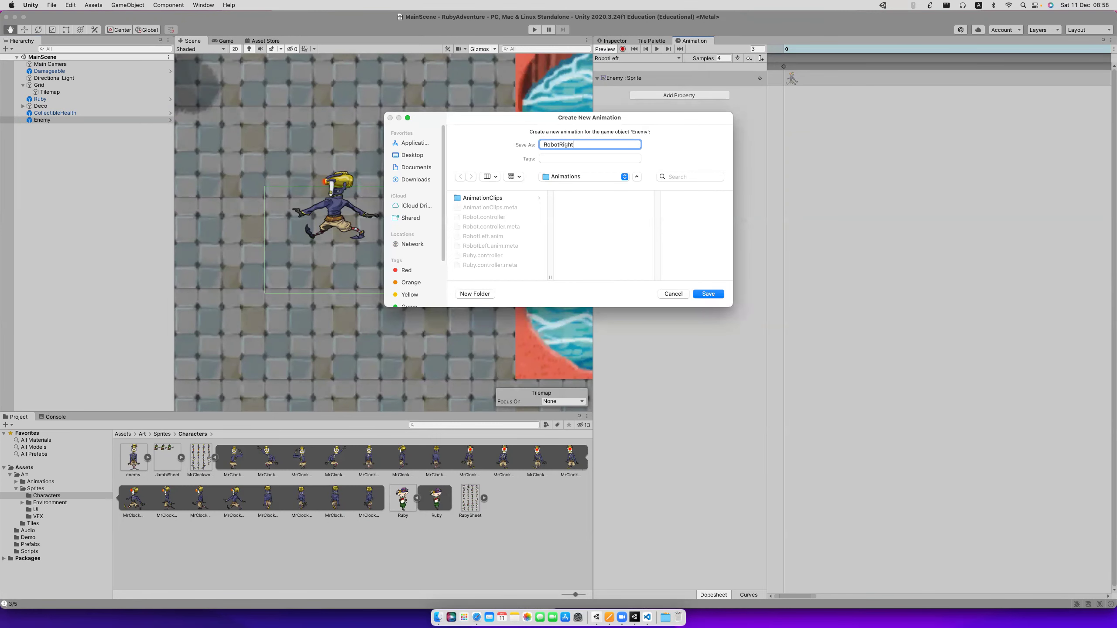
pyautogui.press('Return')
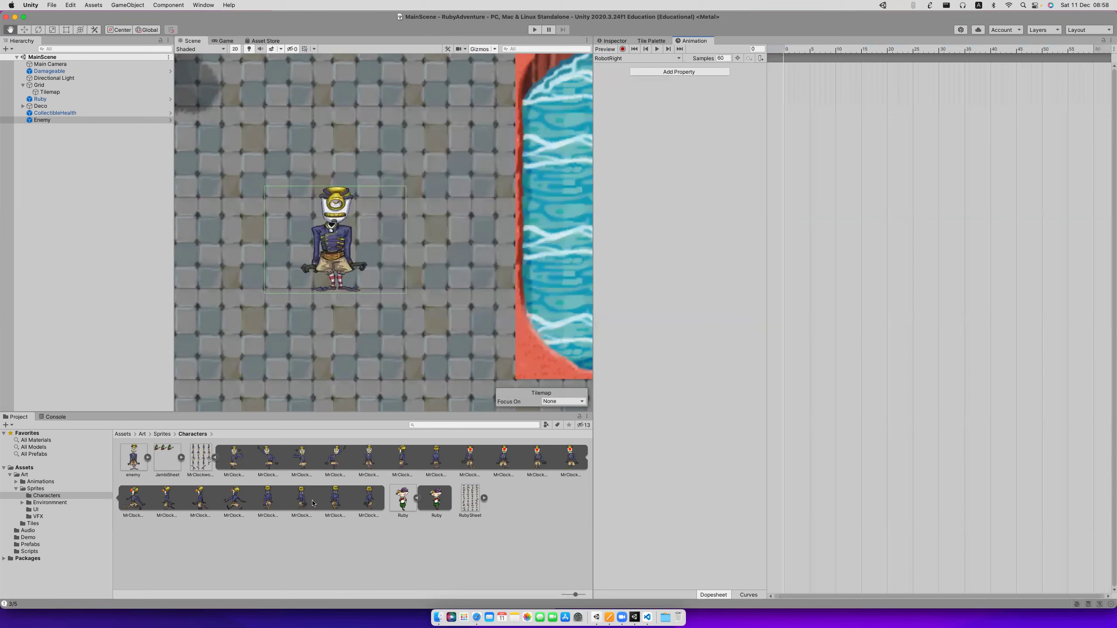
# Browse both rows of the robot sprite sheet to find the right-walking frames.
pyautogui.click(436, 459)
pyautogui.click(234, 460)
pyautogui.click(268, 460)
pyautogui.click(299, 461)
pyautogui.click(334, 461)
pyautogui.click(368, 462)
pyautogui.click(559, 461)
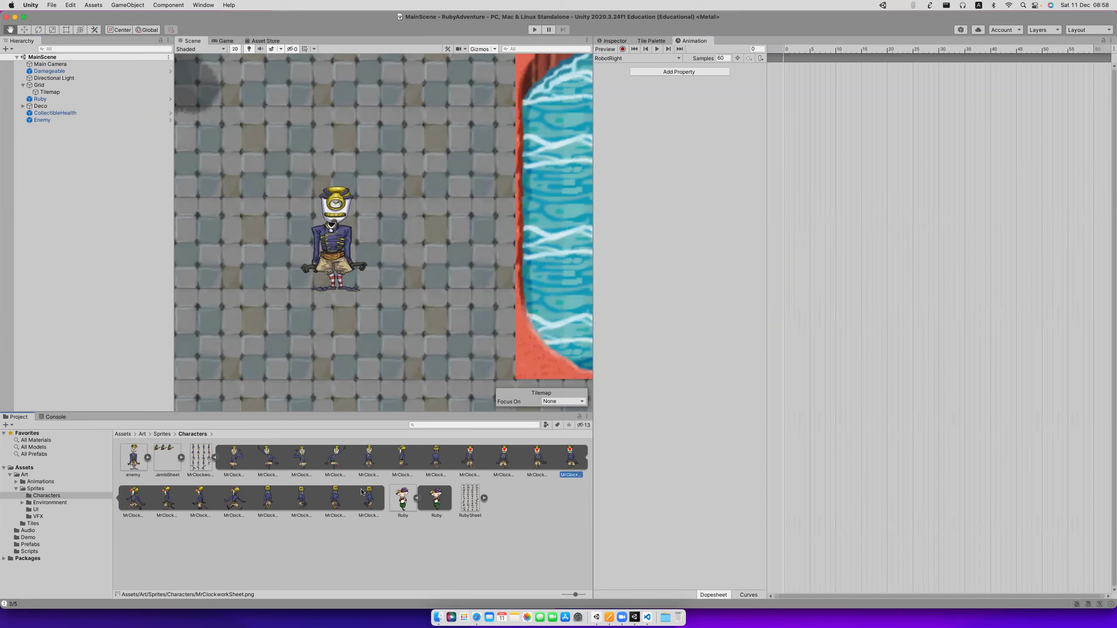
pyautogui.click(145, 505)
pyautogui.click(165, 505)
pyautogui.click(200, 505)
pyautogui.click(233, 504)
pyautogui.click(268, 502)
pyautogui.click(332, 503)
pyautogui.click(268, 499)
pyautogui.click(234, 500)
pyautogui.click(199, 502)
pyautogui.click(162, 502)
pyautogui.click(133, 499)
pyautogui.click(234, 458)
pyautogui.click(268, 458)
pyautogui.click(297, 460)
# Drag the four right-walking sprites into RobotRight, set Samples to 4, and preview the walk.
pyautogui.click(637, 59)
pyautogui.click(637, 58)
pyautogui.click(135, 497)
pyautogui.keyDown('shift'); pyautogui.click(225, 498); pyautogui.keyUp('shift')
pyautogui.moveTo(225, 498); pyautogui.dragTo(938, 146)
pyautogui.click(723, 58)
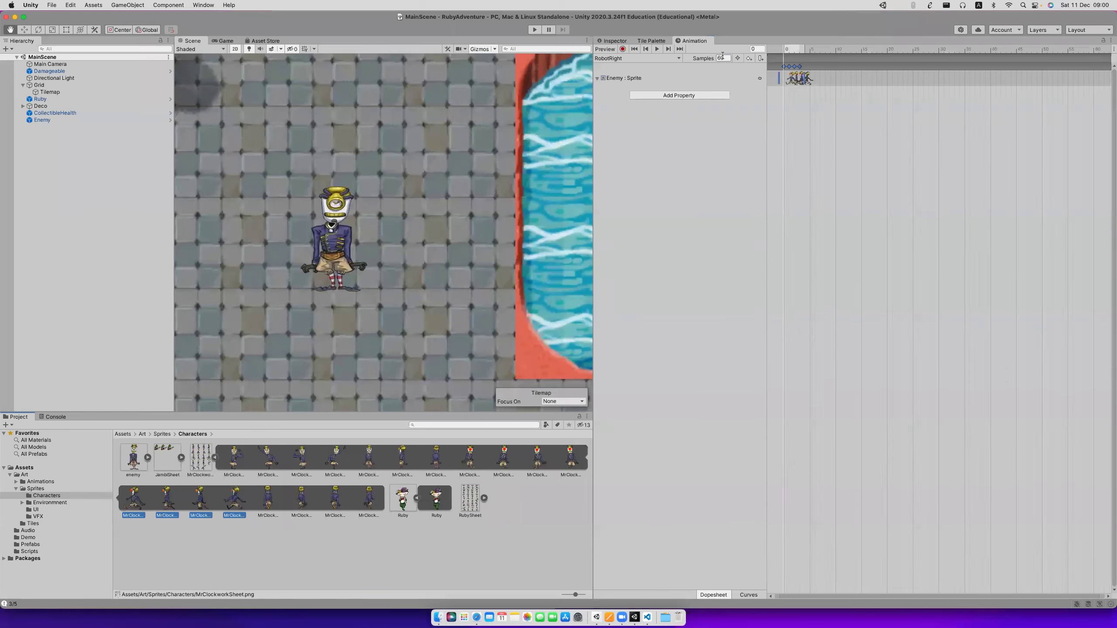
pyautogui.write('4')
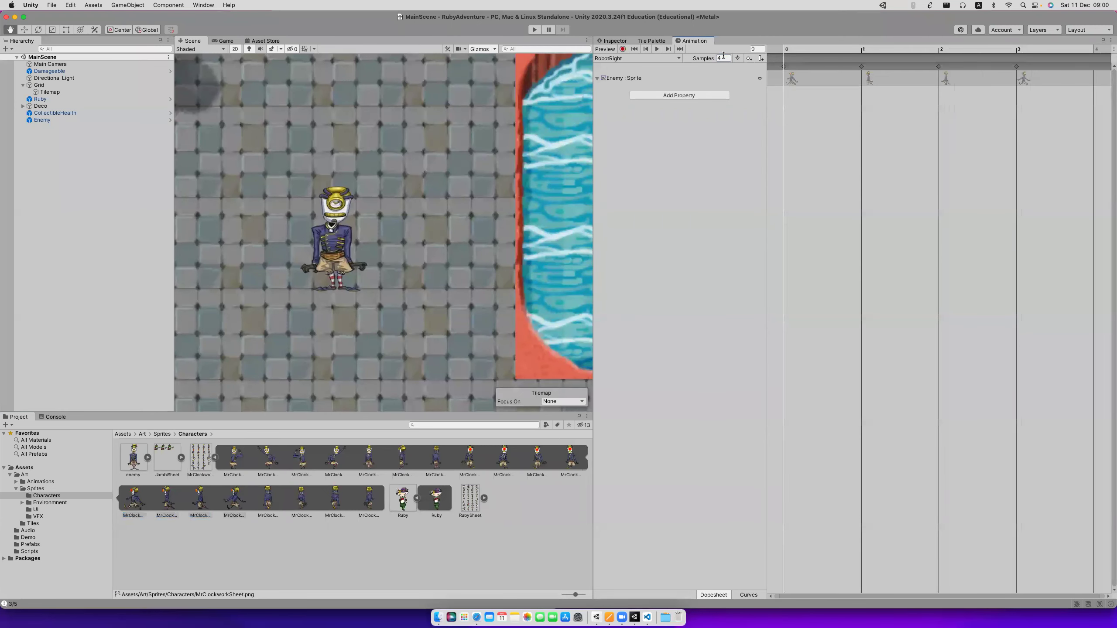
pyautogui.click(657, 49)
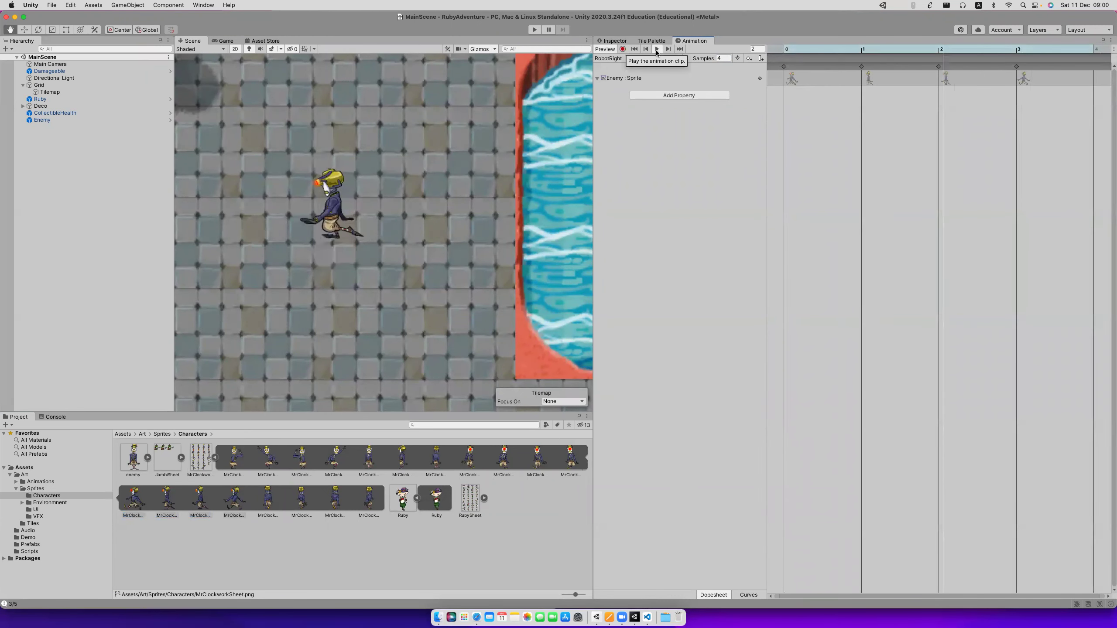
# Add the Sprite Renderer Flip X property as a track in RobotRight.
pyautogui.click(652, 95)
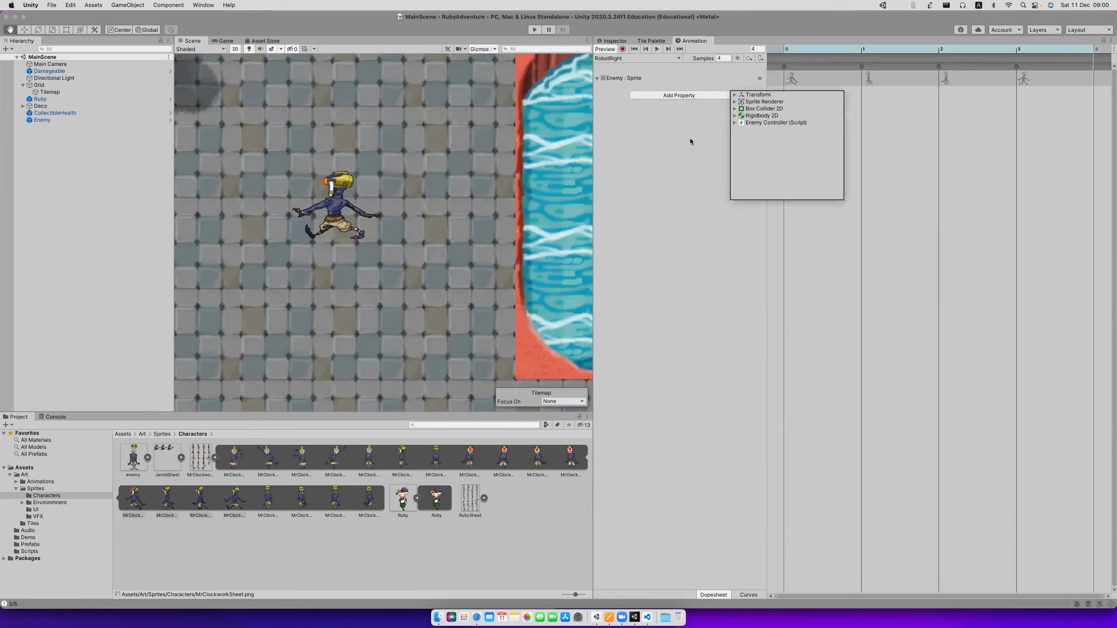
pyautogui.click(735, 95)
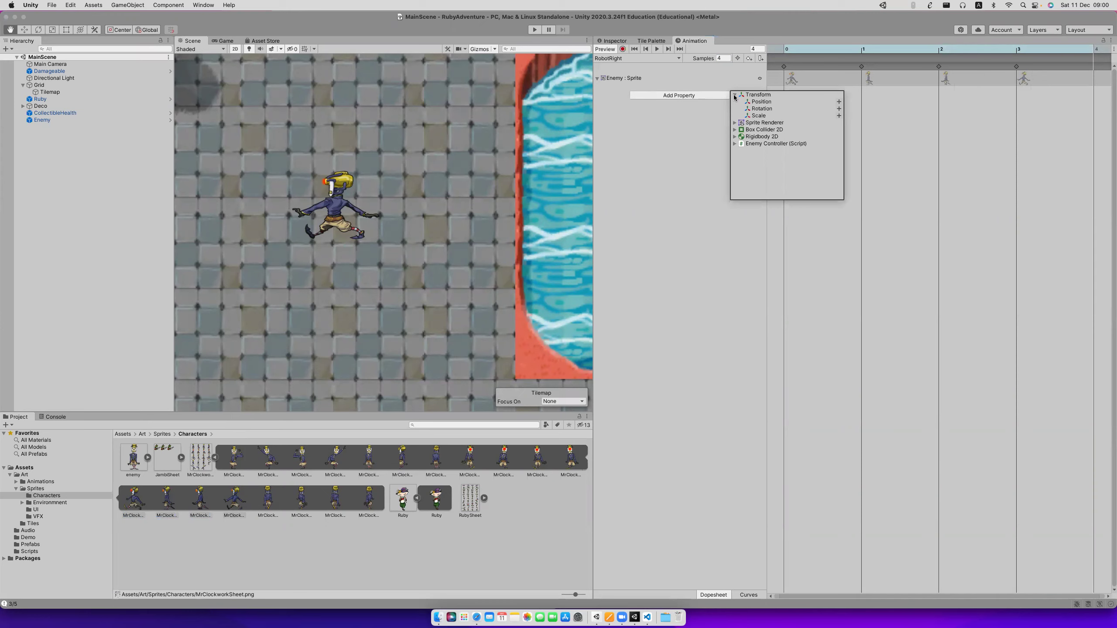
pyautogui.click(734, 123)
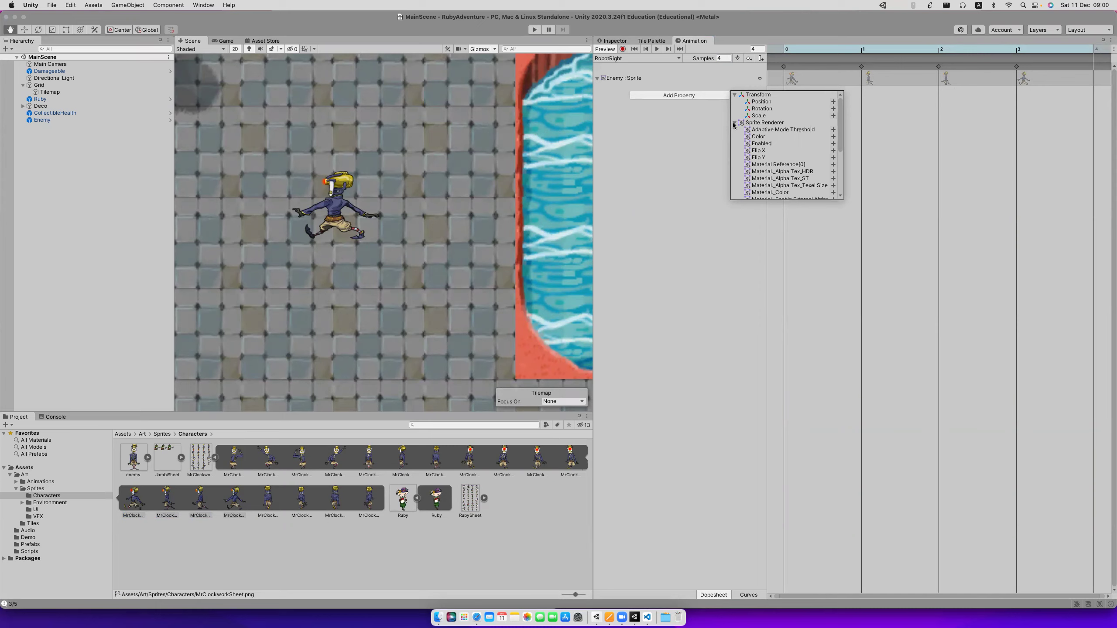
pyautogui.click(767, 152)
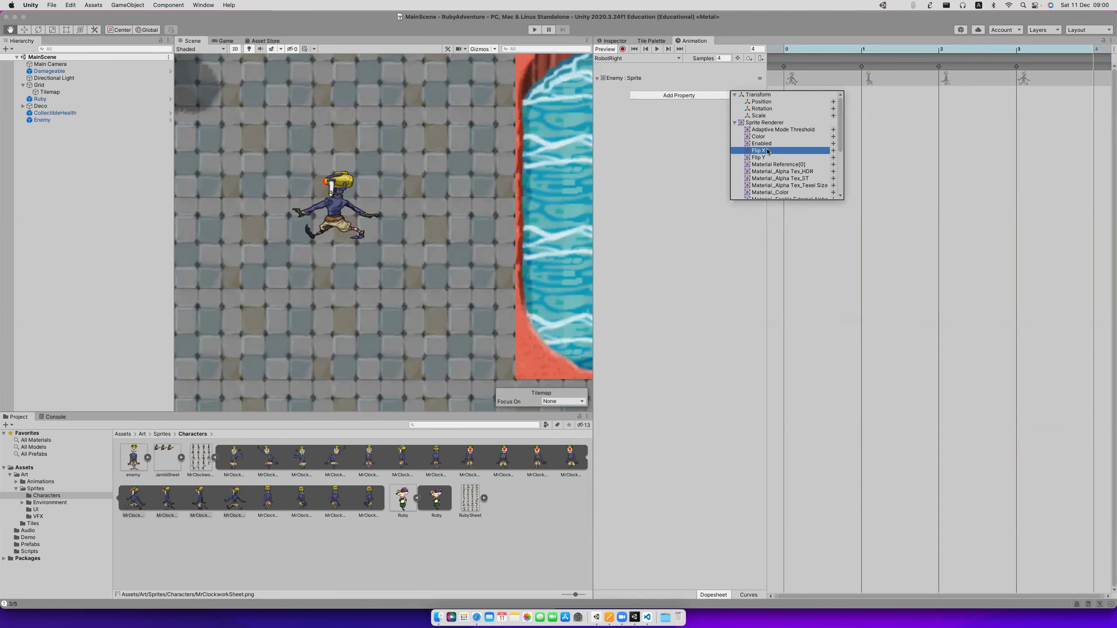
pyautogui.click(834, 150)
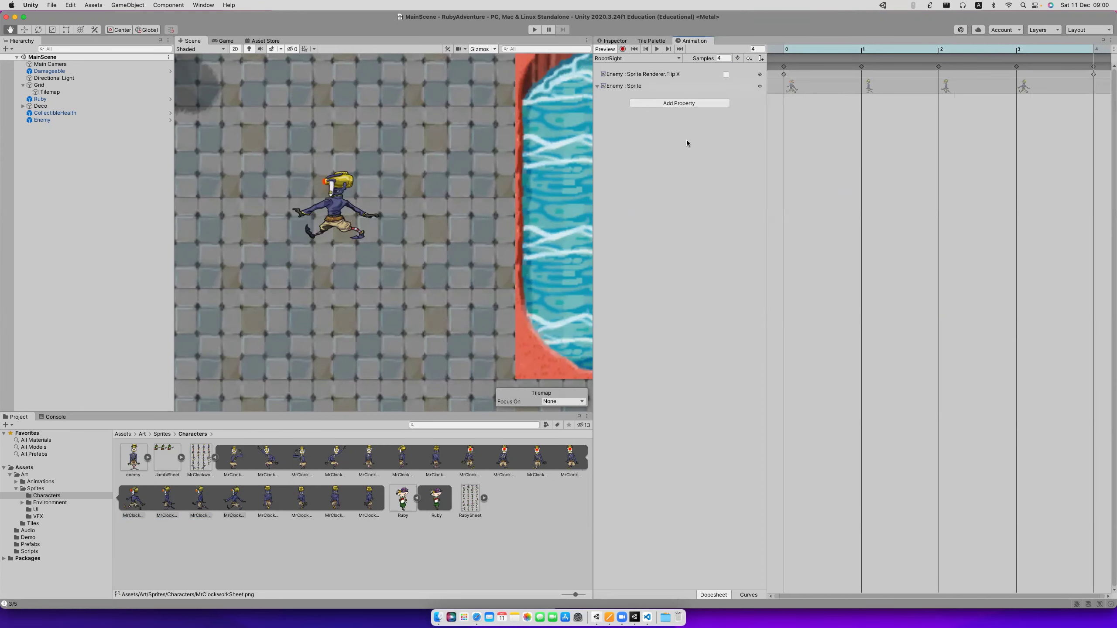
# Turn Flip X on and play the clip to check the mirrored enemy.
pyautogui.click(726, 74)
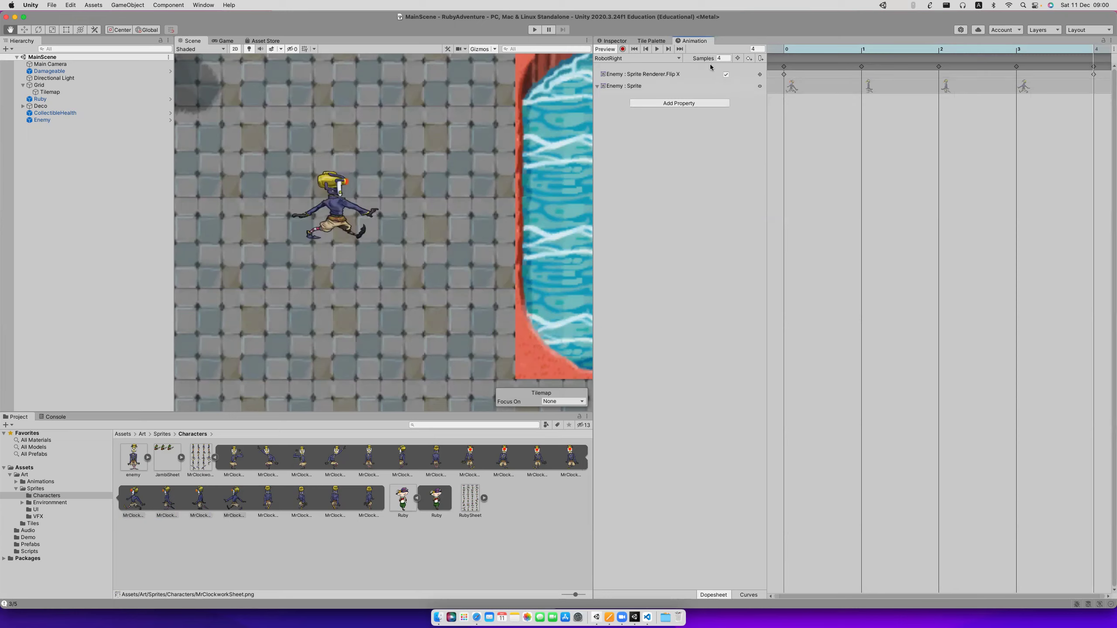
pyautogui.click(656, 49)
pyautogui.click(656, 49)
pyautogui.click(657, 49)
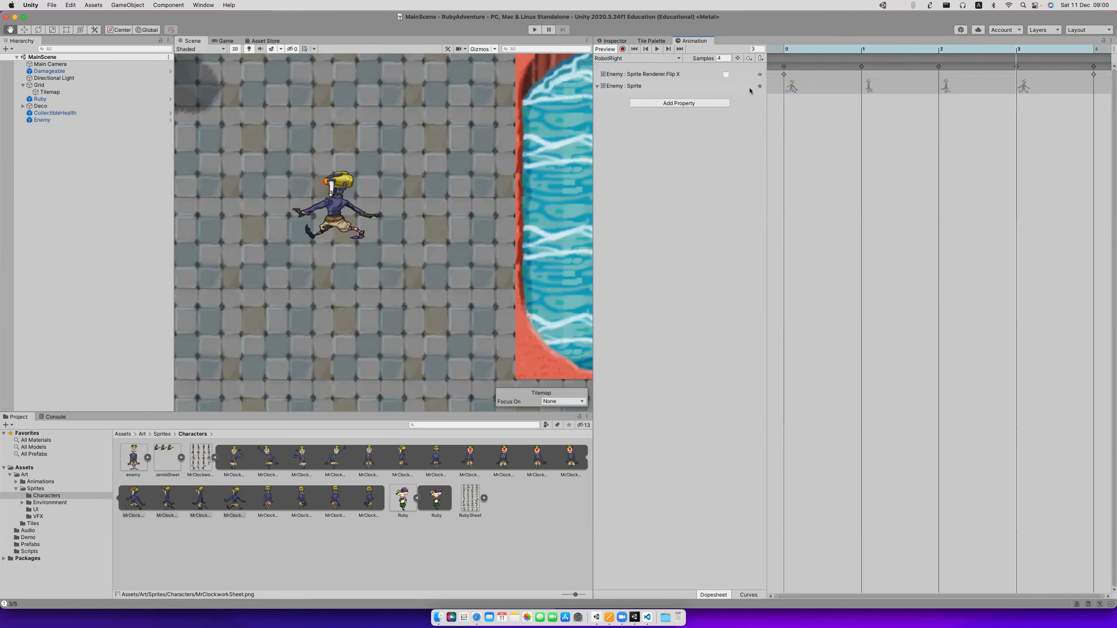
pyautogui.click(653, 74)
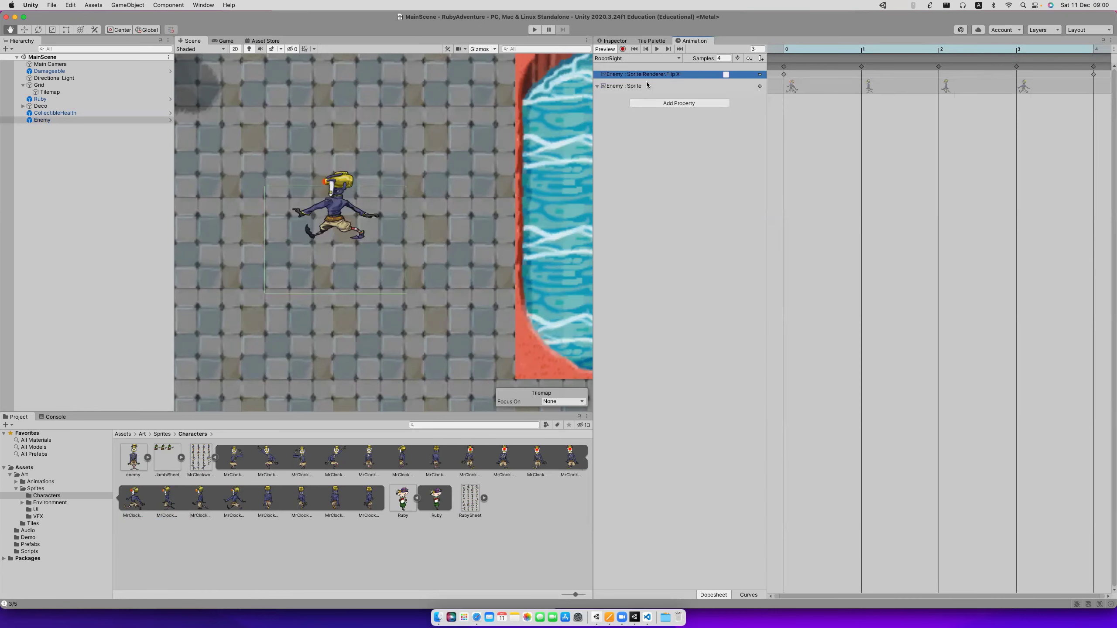
# Rearrange the Enemy : Sprite and Flip X tracks and turn off the animation preview.
pyautogui.click(610, 87)
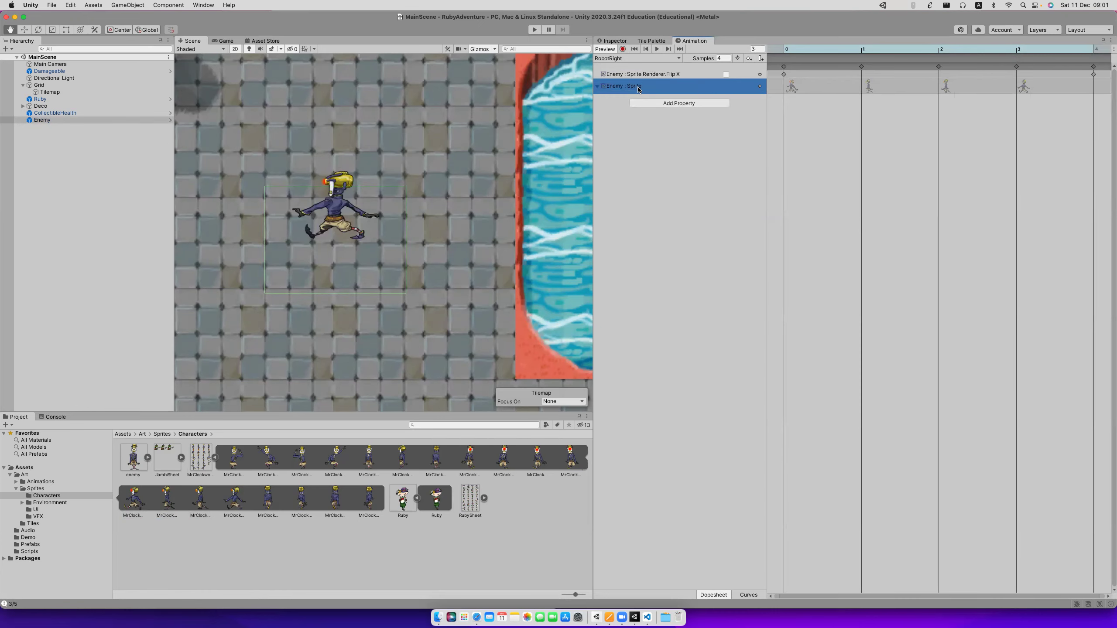
pyautogui.click(598, 86)
pyautogui.click(652, 75)
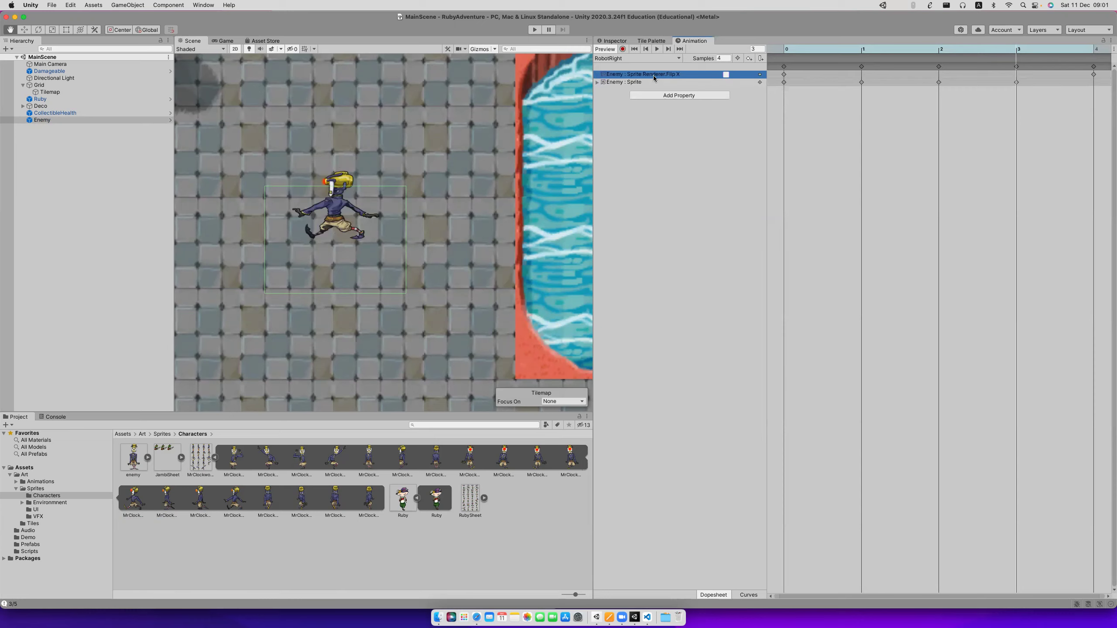
pyautogui.click(675, 84)
pyautogui.click(677, 75)
pyautogui.click(758, 48)
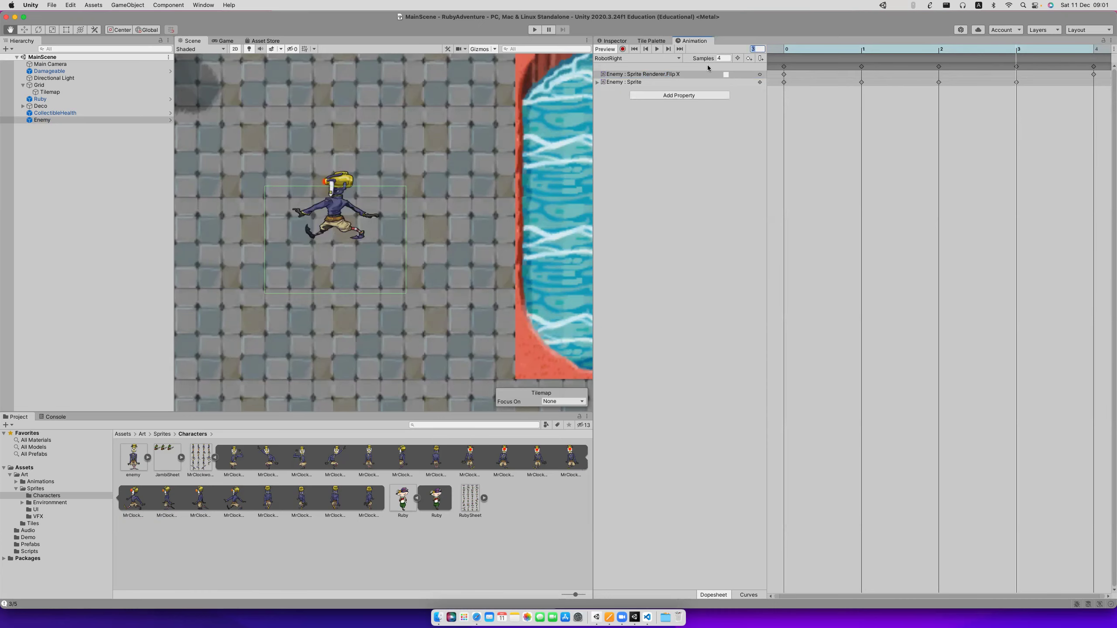
pyautogui.click(599, 83)
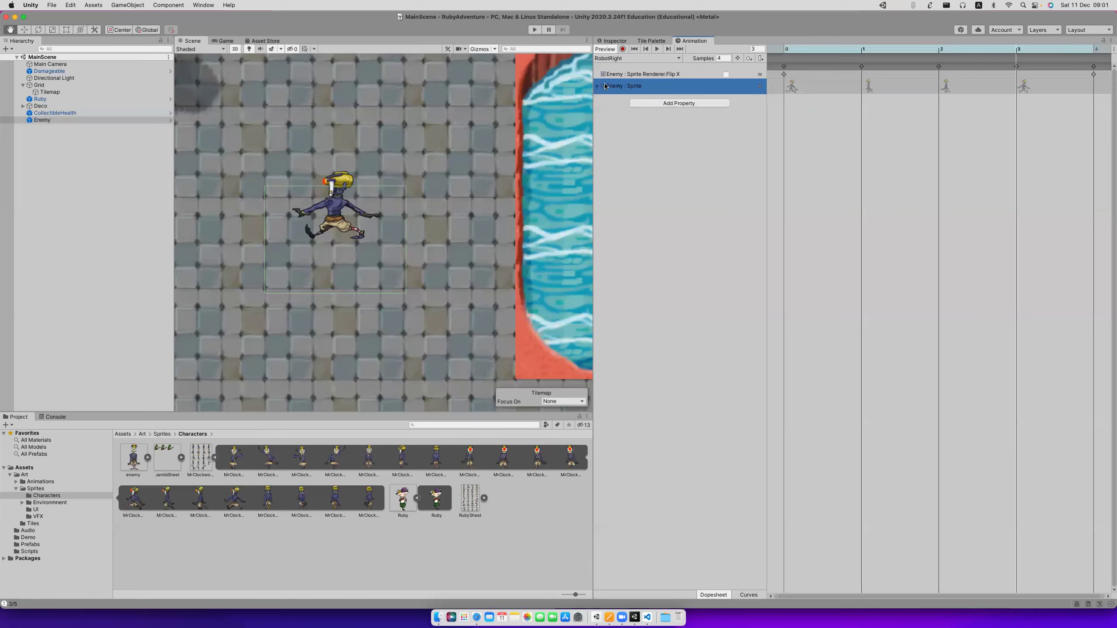
pyautogui.click(622, 98)
pyautogui.click(622, 90)
pyautogui.click(606, 49)
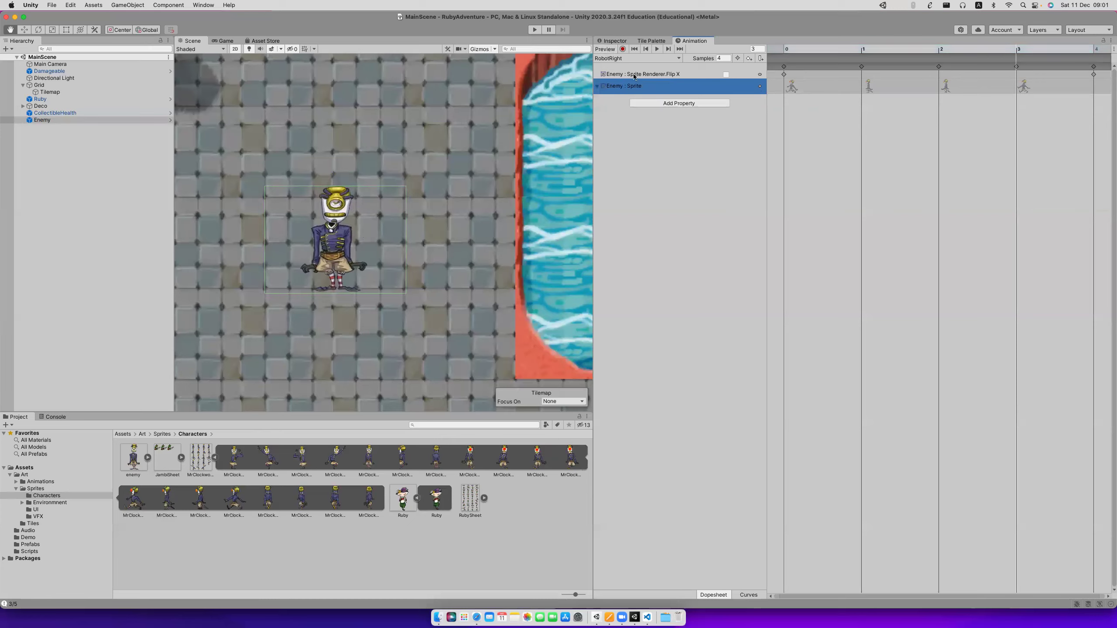
pyautogui.click(682, 75)
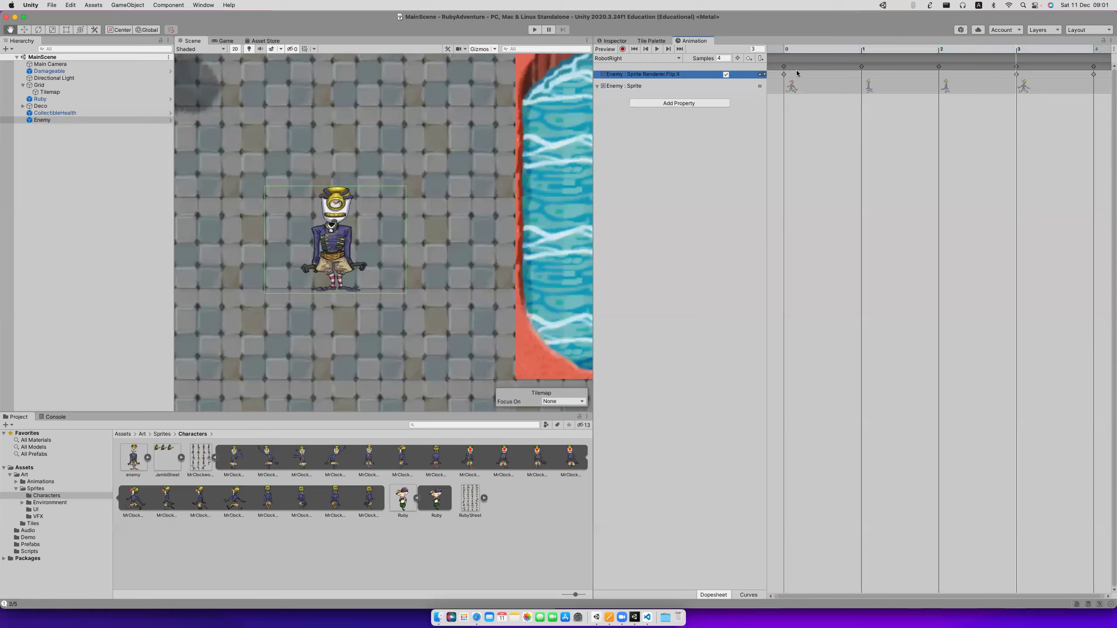
# Check Flip X across frames 0–3 of RobotRight, then play and stop the walk.
pyautogui.click(759, 49)
pyautogui.write('1')
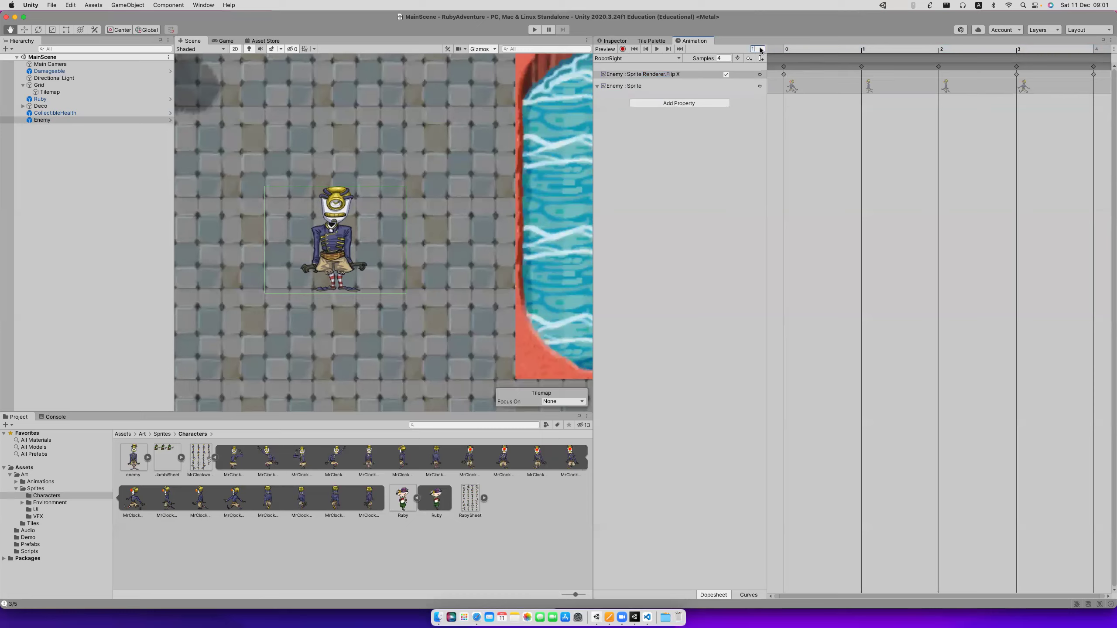
pyautogui.press('Return')
pyautogui.write('0')
pyautogui.press('Return')
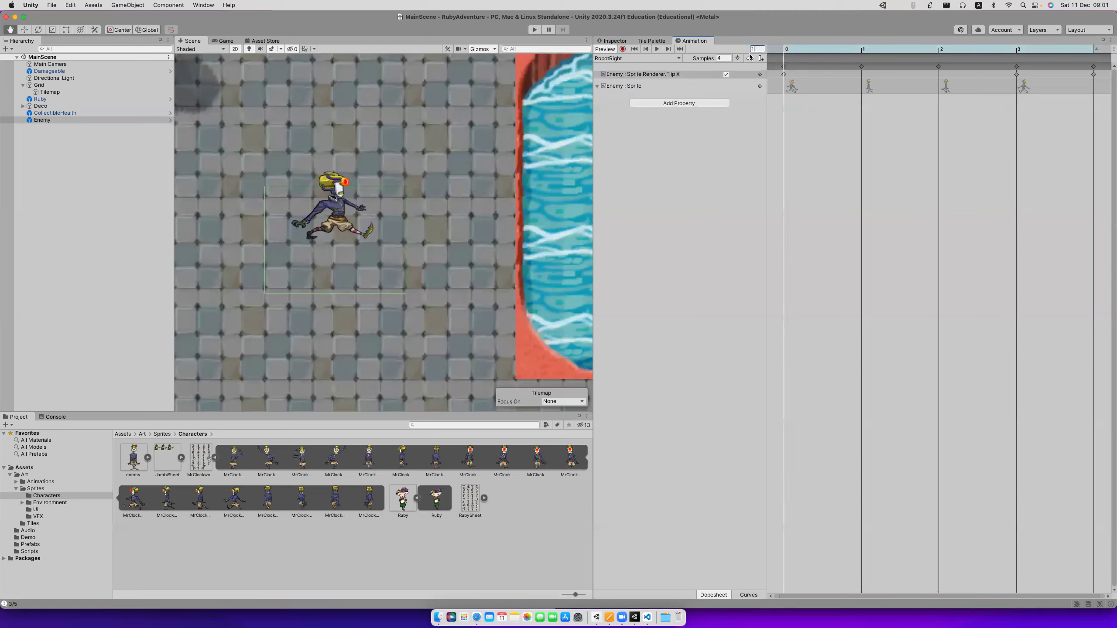
pyautogui.write('2')
pyautogui.press('Return')
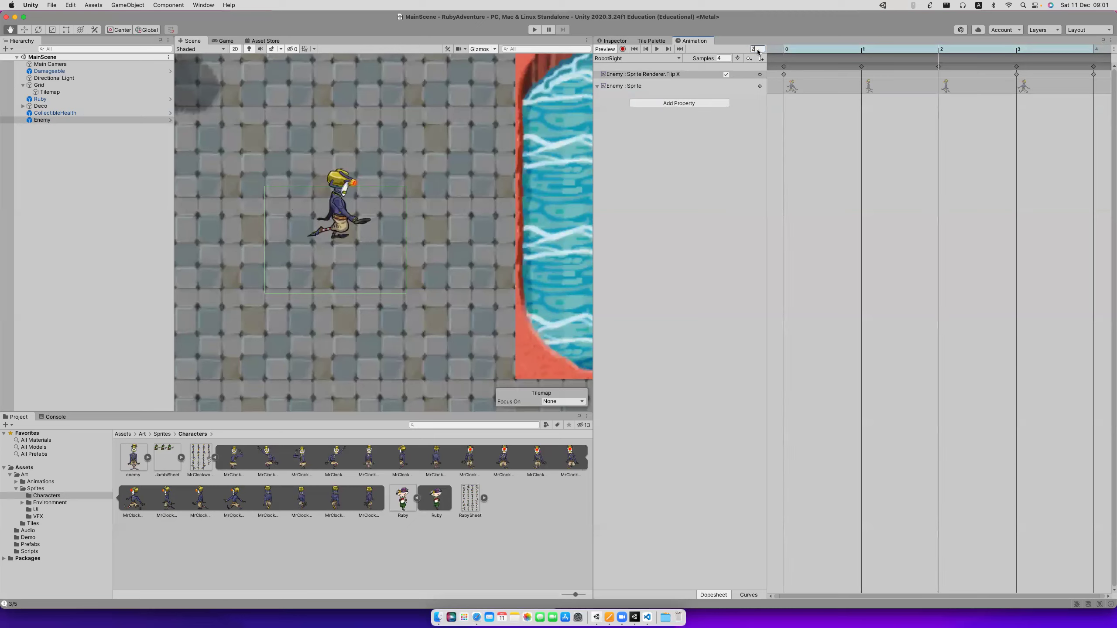
pyautogui.write('3')
pyautogui.press('Return')
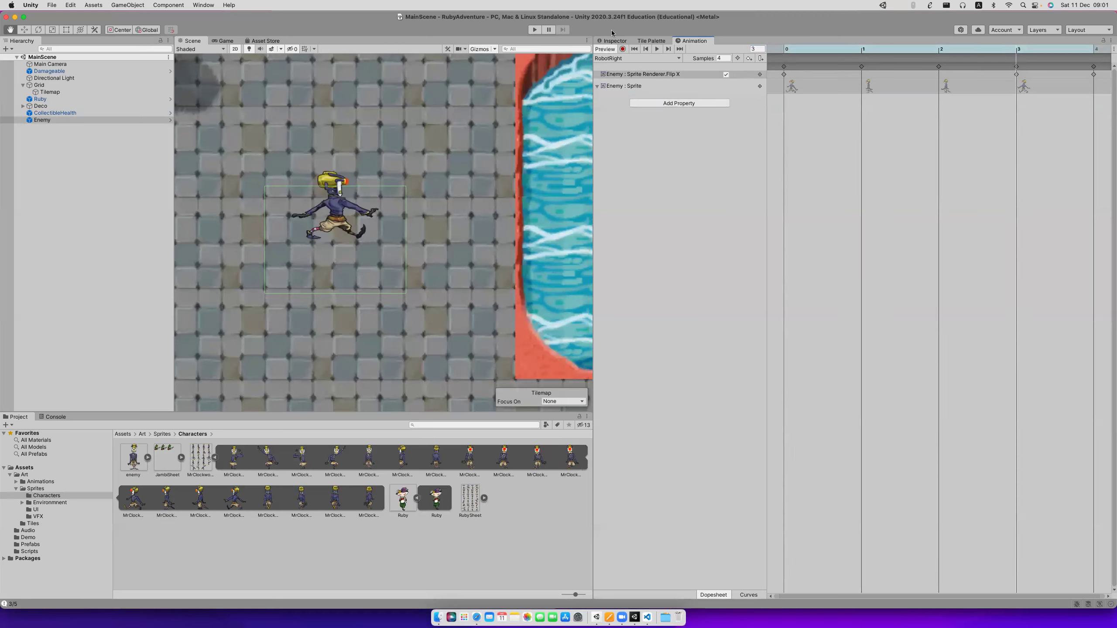
pyautogui.click(657, 48)
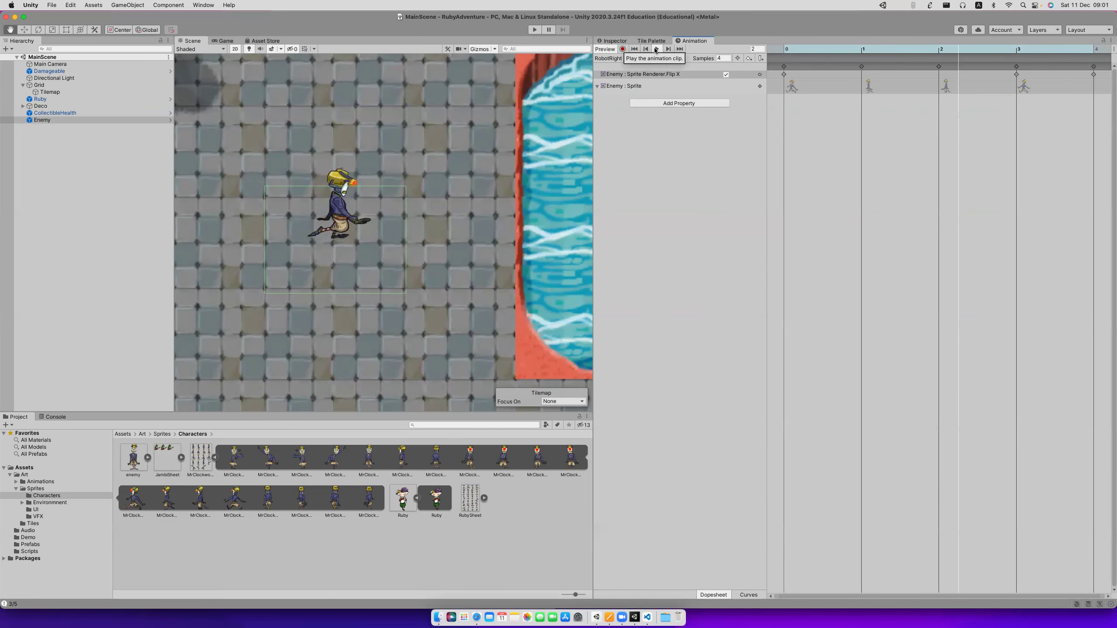
pyautogui.click(657, 49)
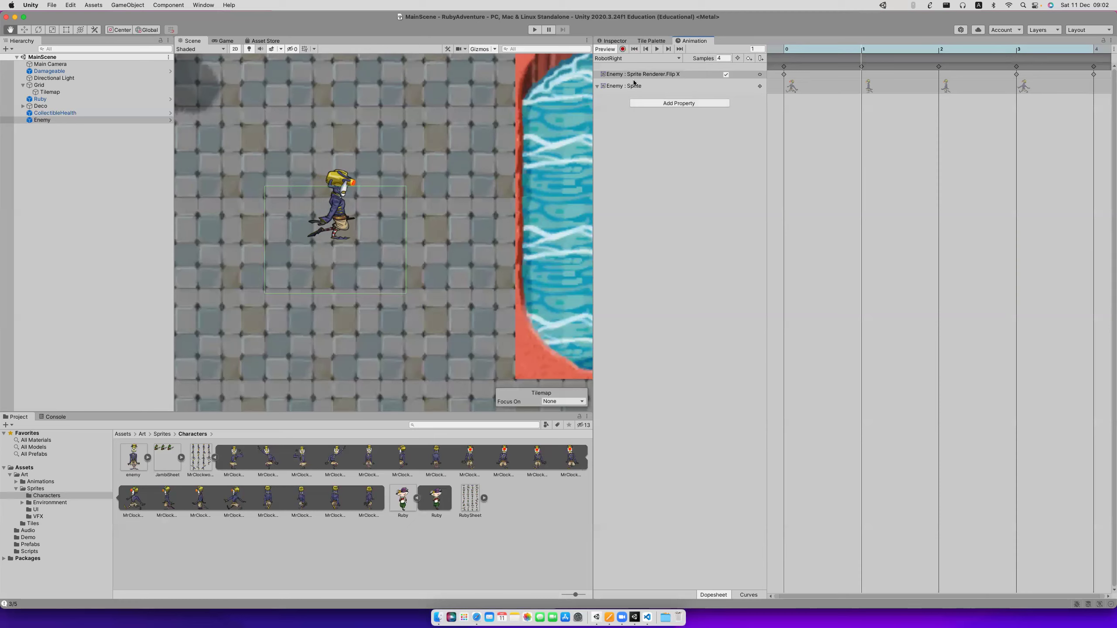
# Create a new Enemy animation clip named RobotUp.
pyautogui.click(628, 60)
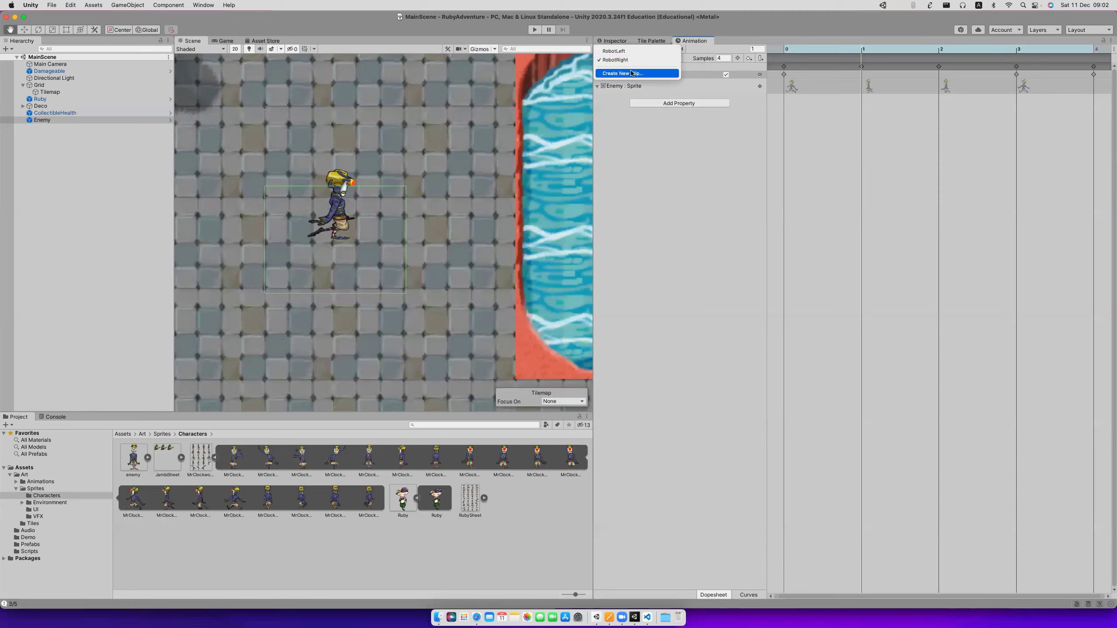
pyautogui.click(626, 73)
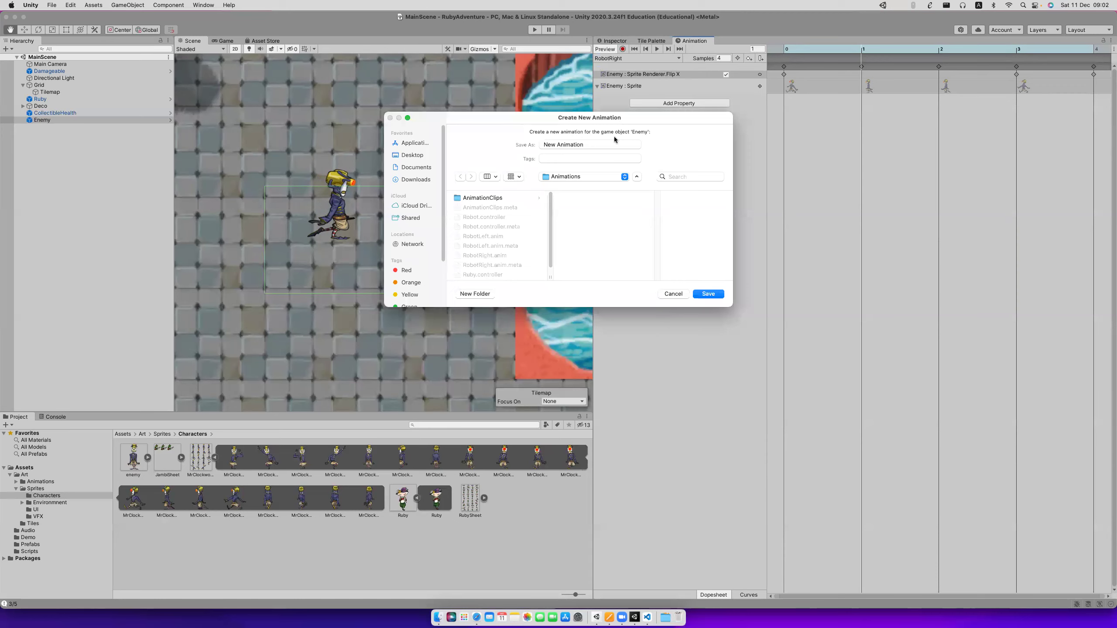
pyautogui.click(464, 153)
pyautogui.write('RobotUp')
pyautogui.press('Return')
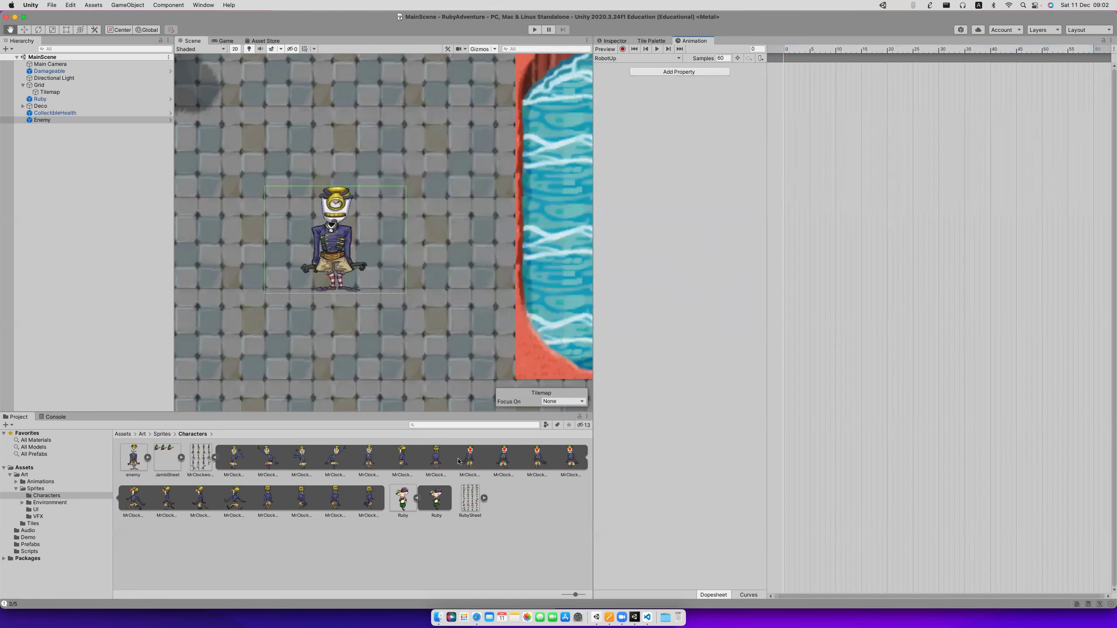
# Add the four robot walking sprites as RobotUp keyframes at 4 samples per second.
pyautogui.click(268, 502)
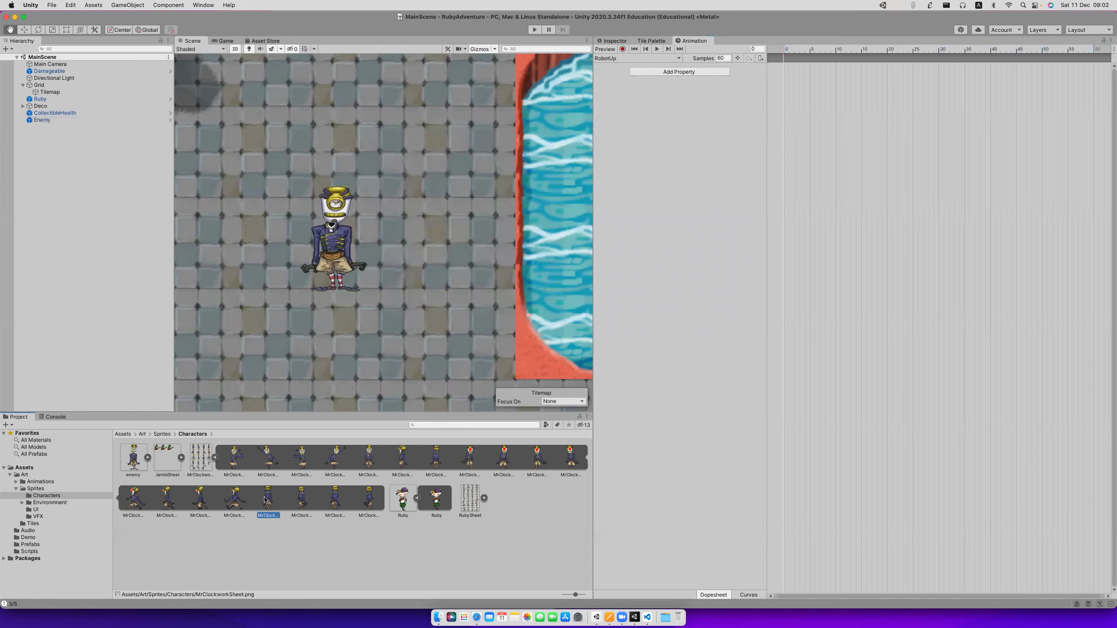
pyautogui.keyDown('shift'); pyautogui.click(366, 503); pyautogui.keyUp('shift')
pyautogui.moveTo(366, 503); pyautogui.dragTo(776, 63)
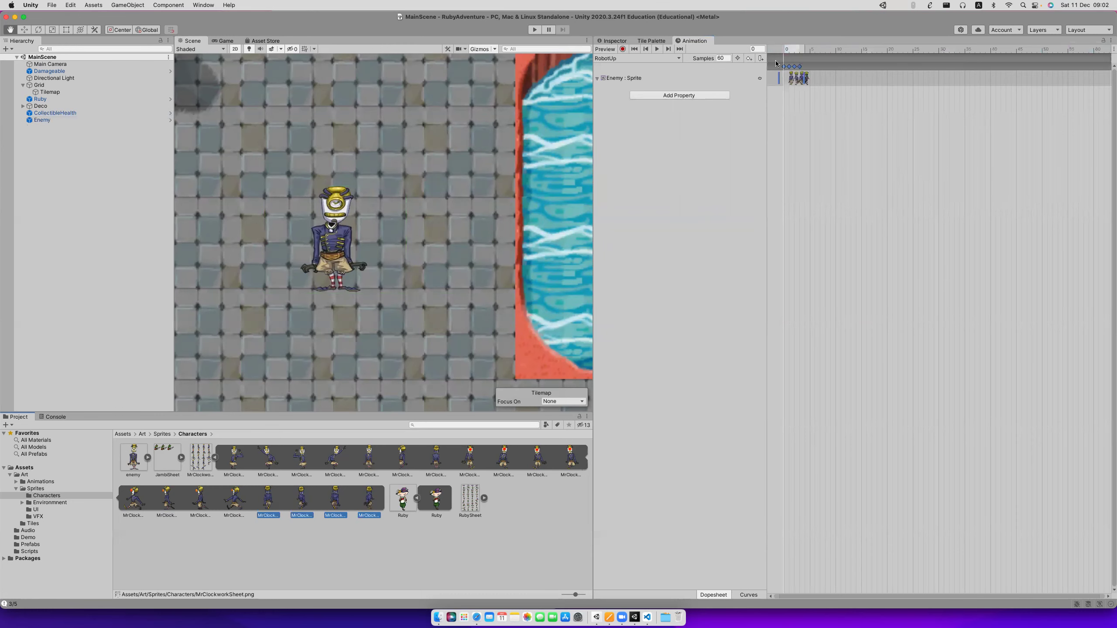
pyautogui.click(721, 58)
pyautogui.write('4')
pyautogui.press('Return')
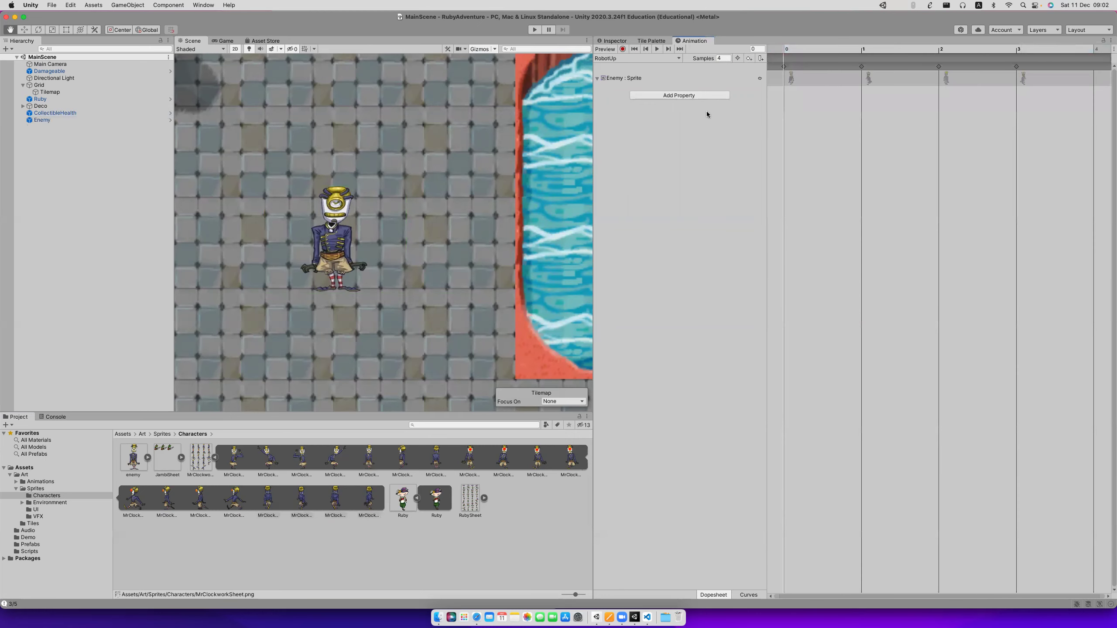
# Preview the RobotUp animation, then start another new clip for the Enemy.
pyautogui.click(657, 49)
pyautogui.click(656, 49)
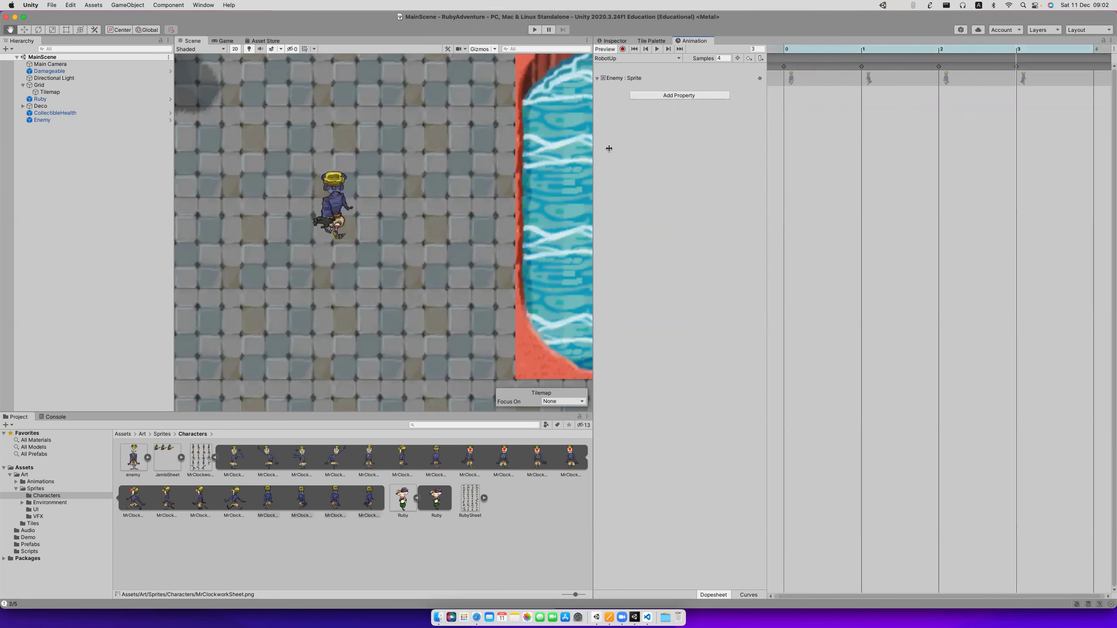
pyautogui.click(605, 48)
pyautogui.click(619, 58)
pyautogui.click(623, 74)
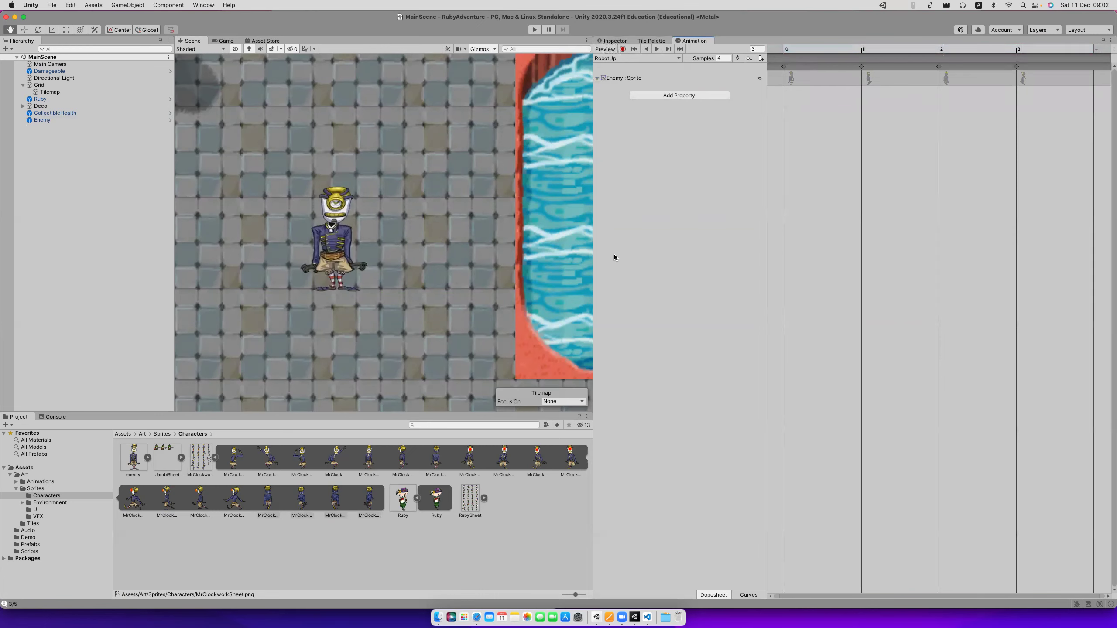
# Name the new clip RobotDown and save it.
pyautogui.click(554, 143)
pyautogui.write('RobotDown')
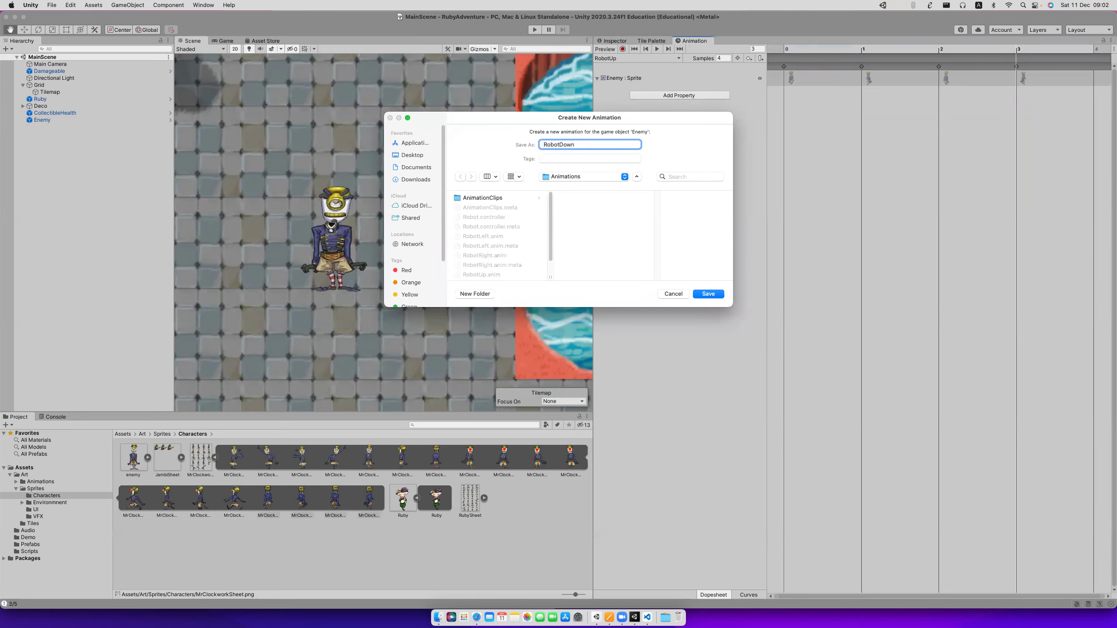
pyautogui.press('Return')
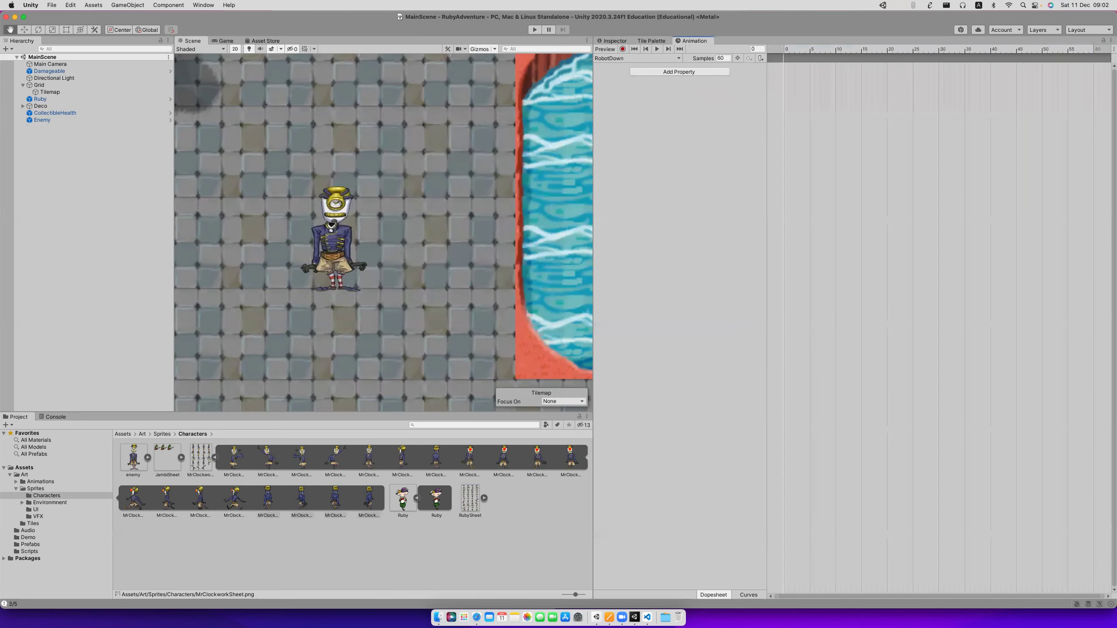
# Fill RobotDown with four clockwork robot sprites at 4 samples per second and preview it.
pyautogui.click(270, 495)
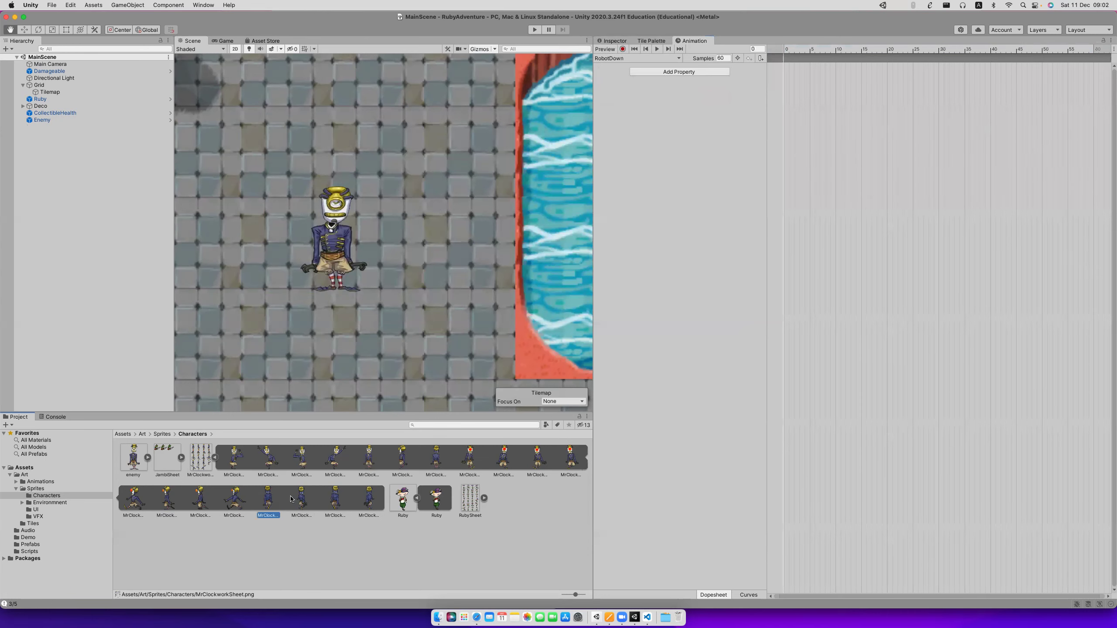
pyautogui.keyDown('shift'); pyautogui.click(365, 504); pyautogui.keyUp('shift')
pyautogui.moveTo(367, 504); pyautogui.dragTo(825, 152)
pyautogui.click(721, 57)
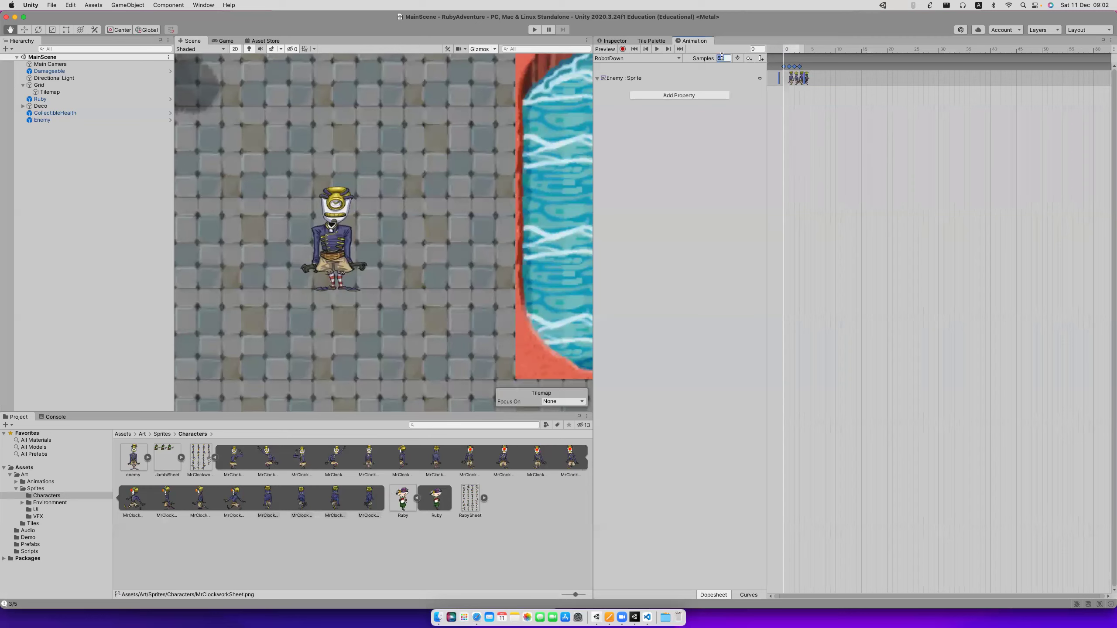
pyautogui.write('4')
pyautogui.press('Return')
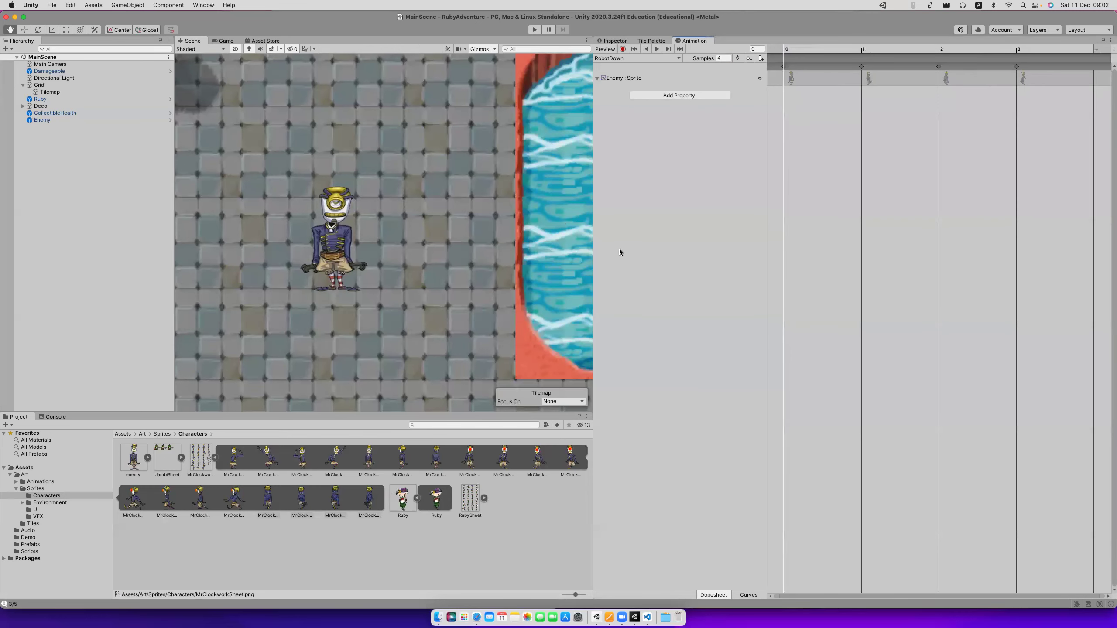
pyautogui.click(656, 49)
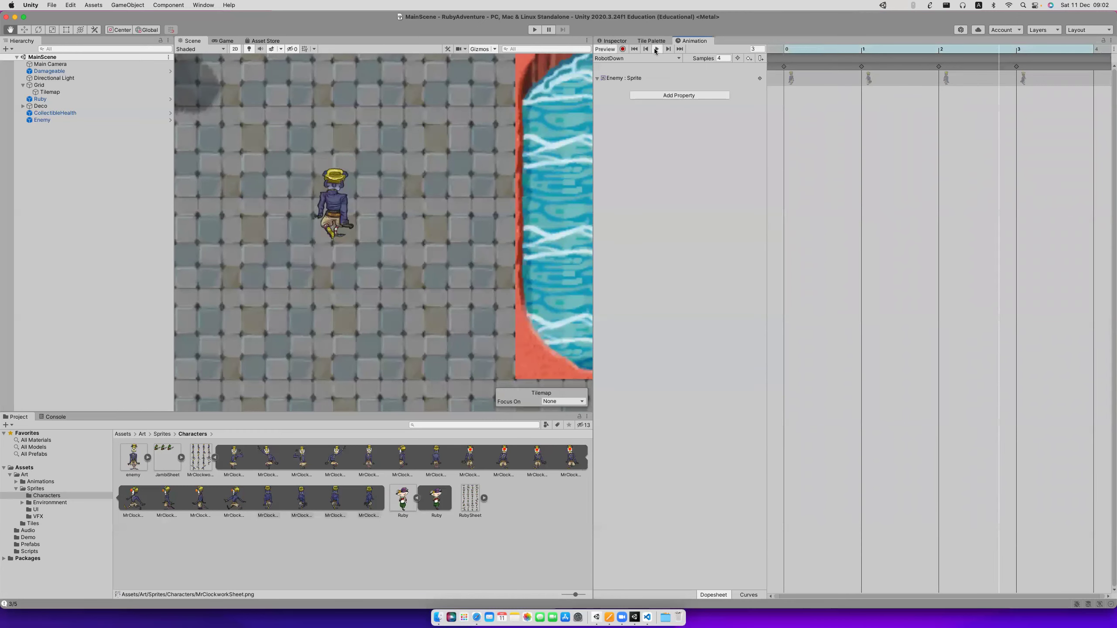
pyautogui.click(609, 58)
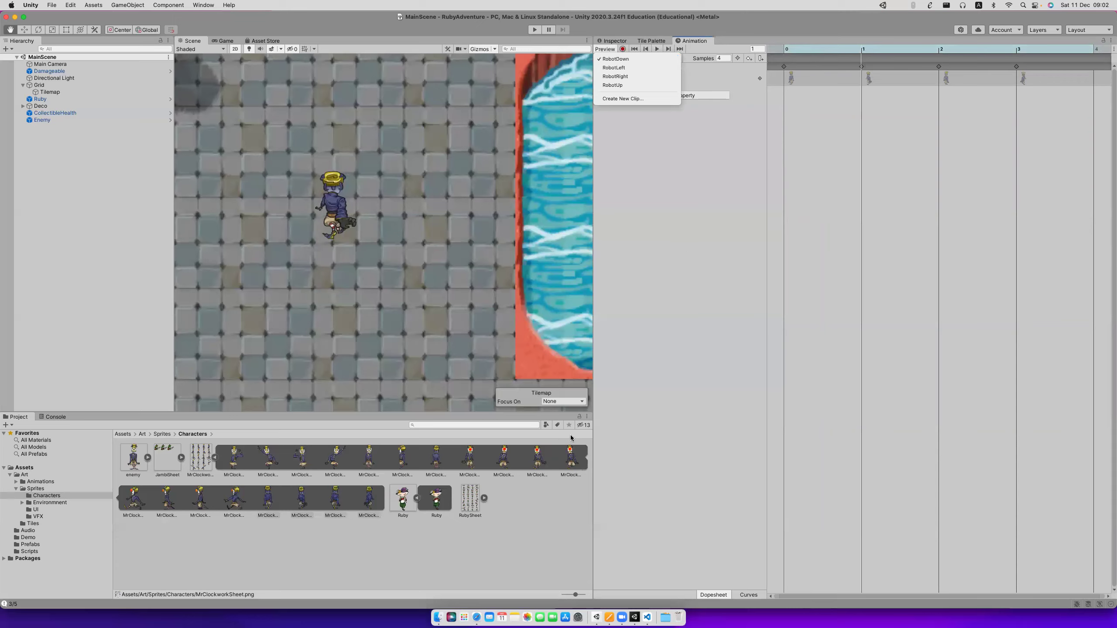
# Preview the RobotUp clip, then switch back to RobotDown.
pyautogui.click(672, 192)
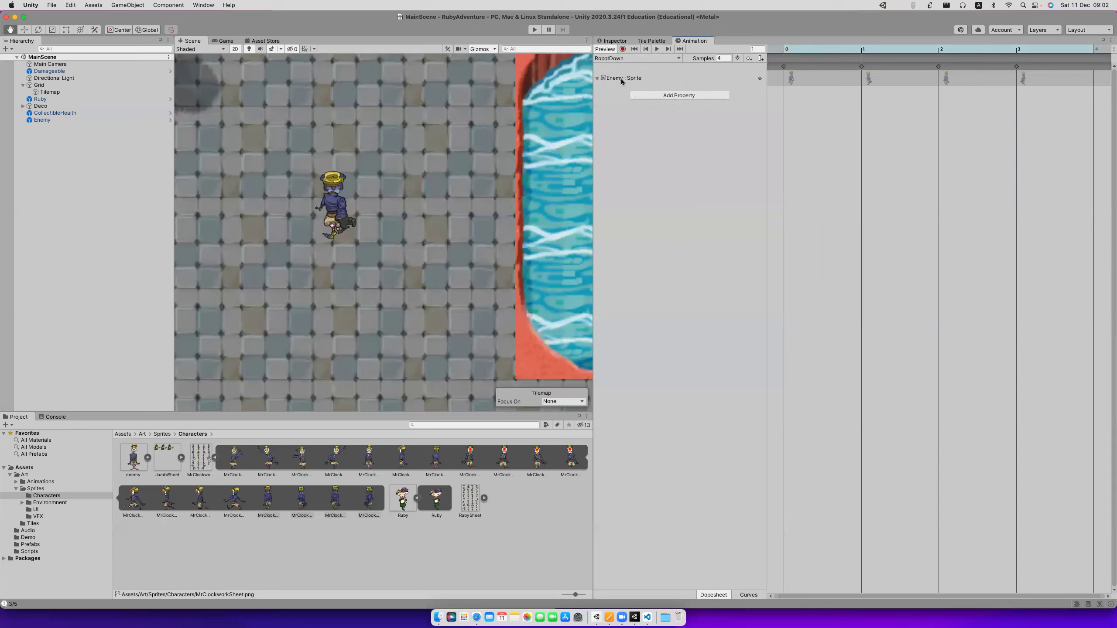
pyautogui.click(634, 59)
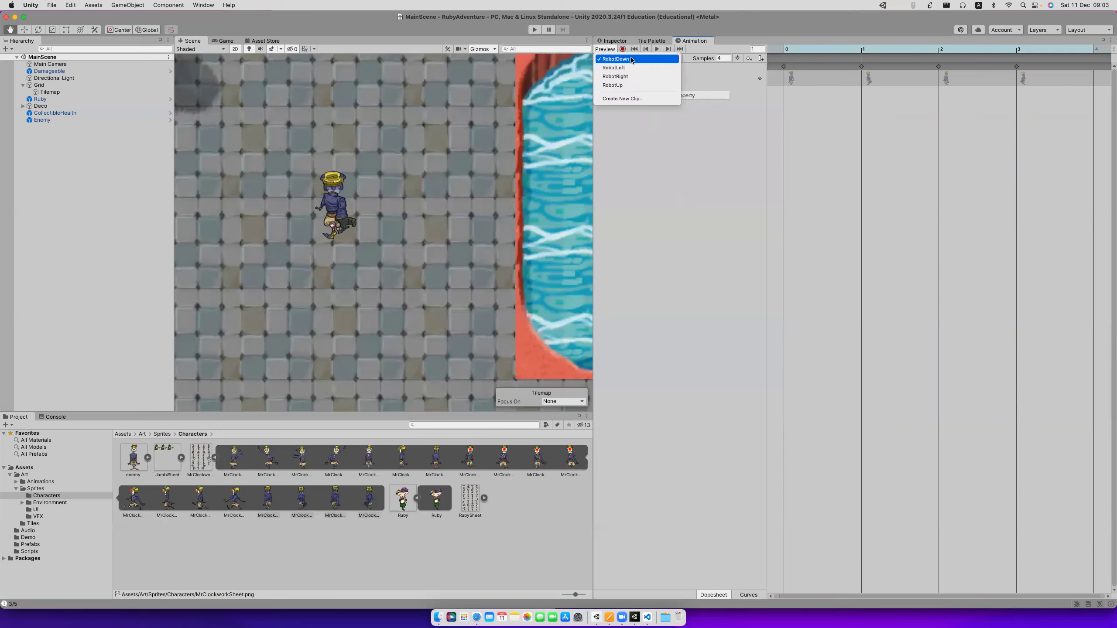
pyautogui.click(625, 83)
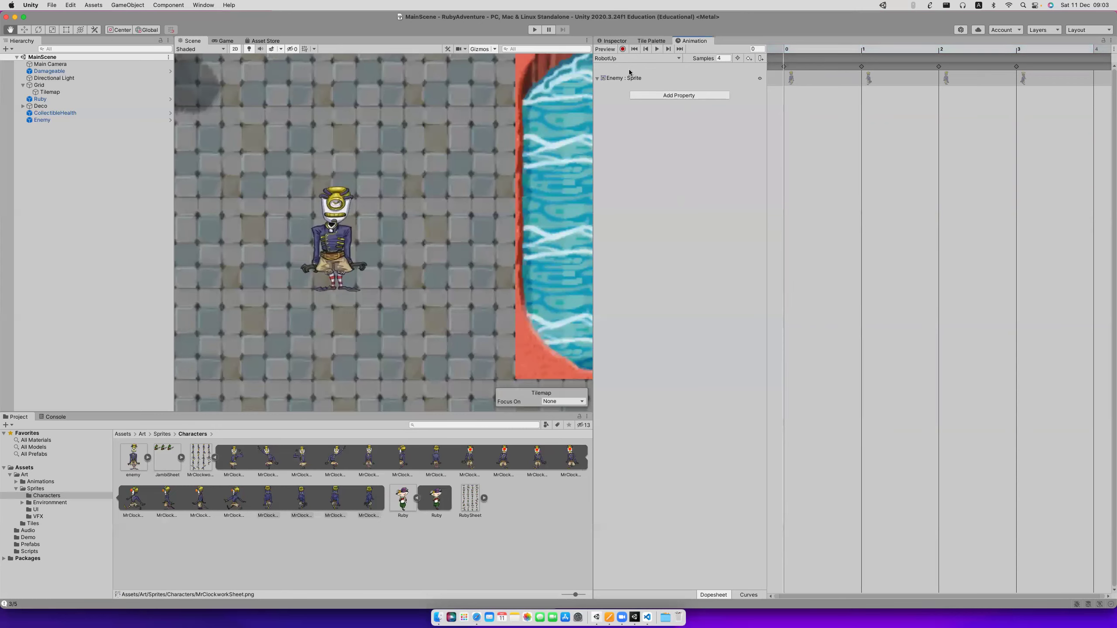
pyautogui.click(656, 49)
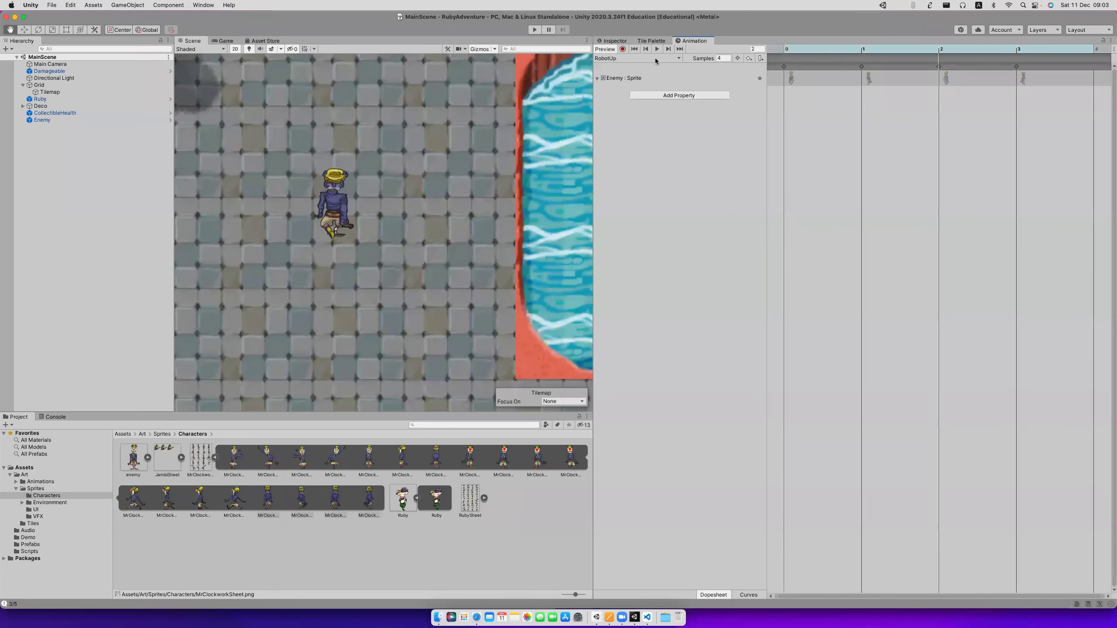
pyautogui.click(646, 58)
pyautogui.click(616, 35)
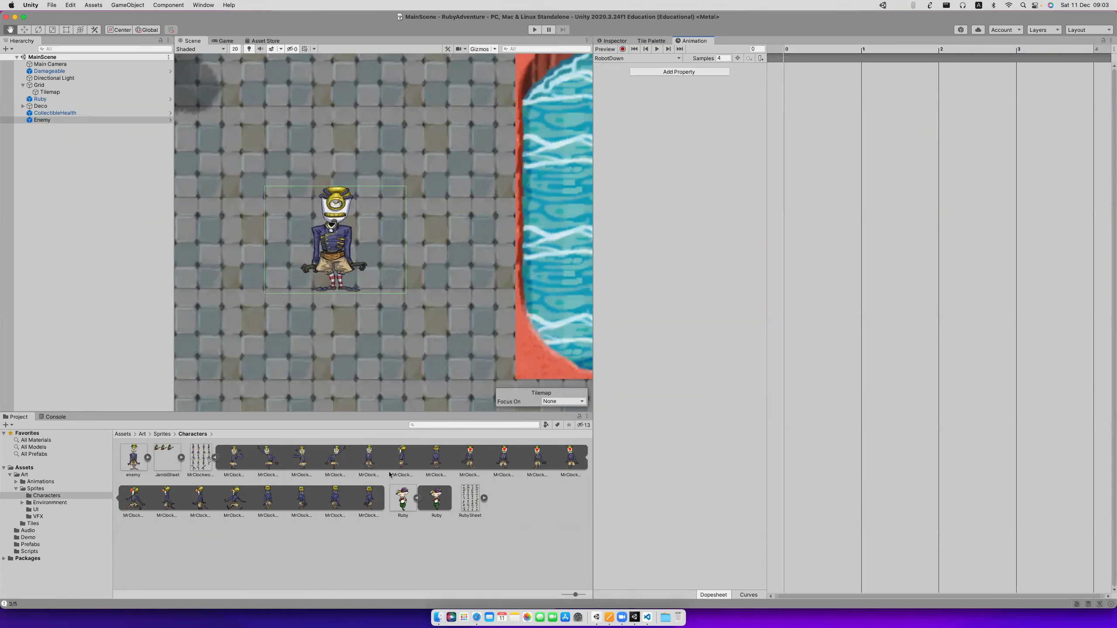
# Replace RobotDown's keyframes with the four down-facing robot sprites and preview the walk.
pyautogui.click(470, 459)
pyautogui.keyDown('shift'); pyautogui.click(570, 457); pyautogui.keyUp('shift')
pyautogui.moveTo(570, 458); pyautogui.dragTo(883, 208)
pyautogui.click(661, 49)
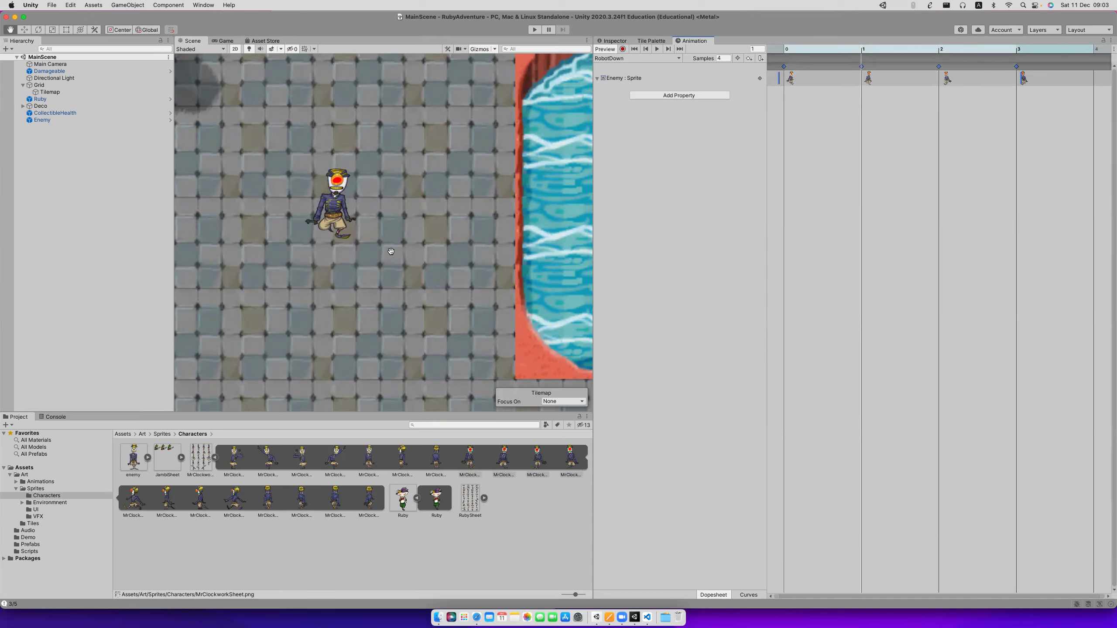
pyautogui.scroll(-2, 391, 251)
pyautogui.scroll(-3, 391, 252)
pyautogui.scroll(5, 390, 251)
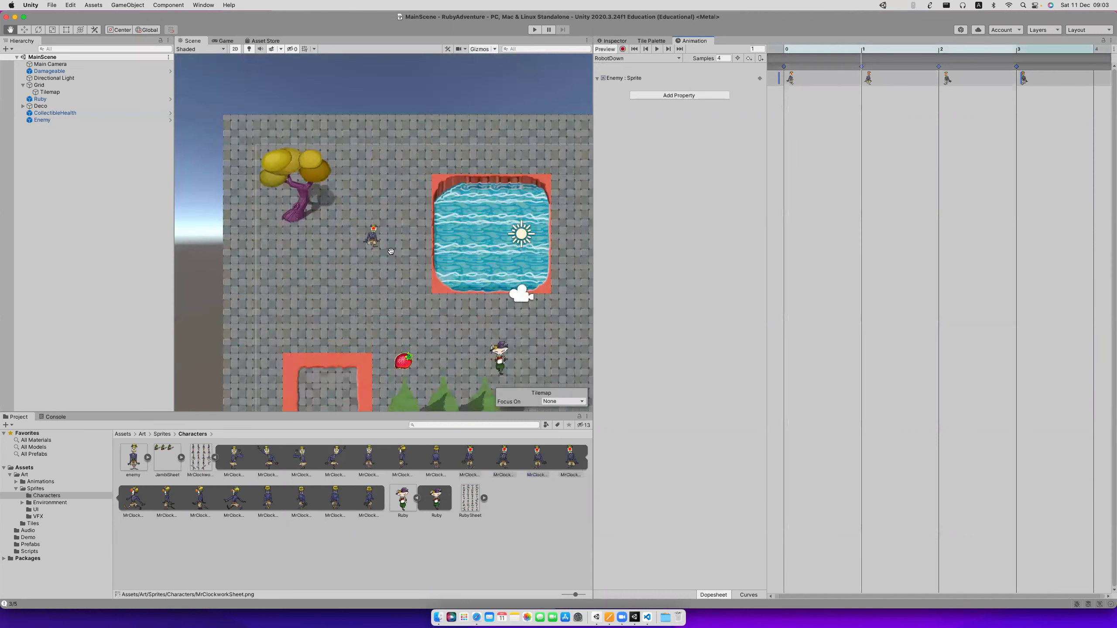
pyautogui.click(534, 30)
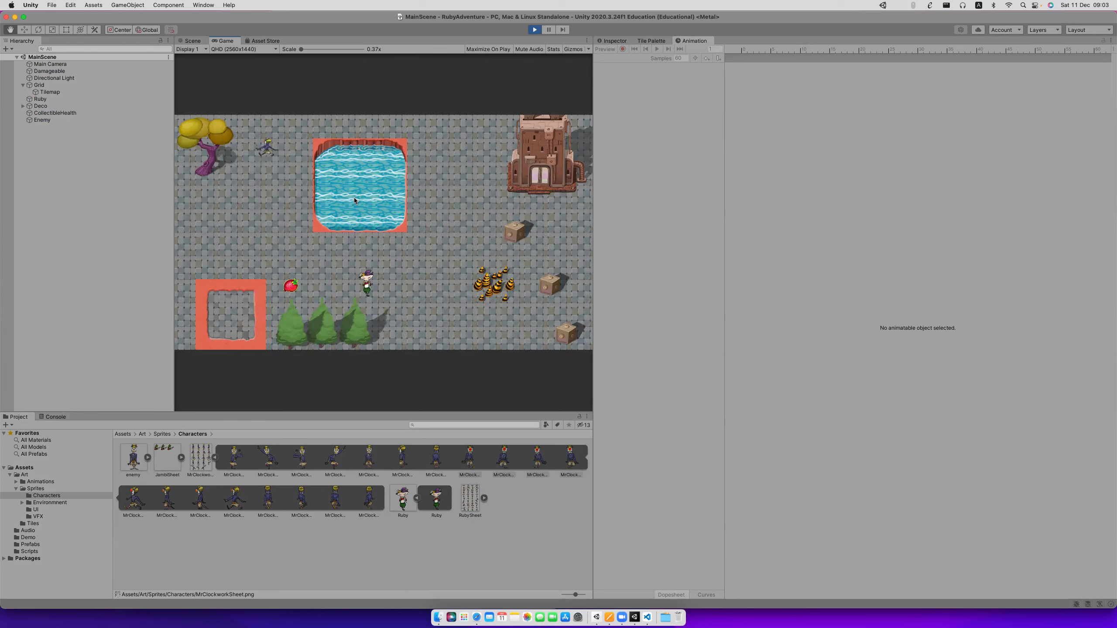
pyautogui.click(534, 31)
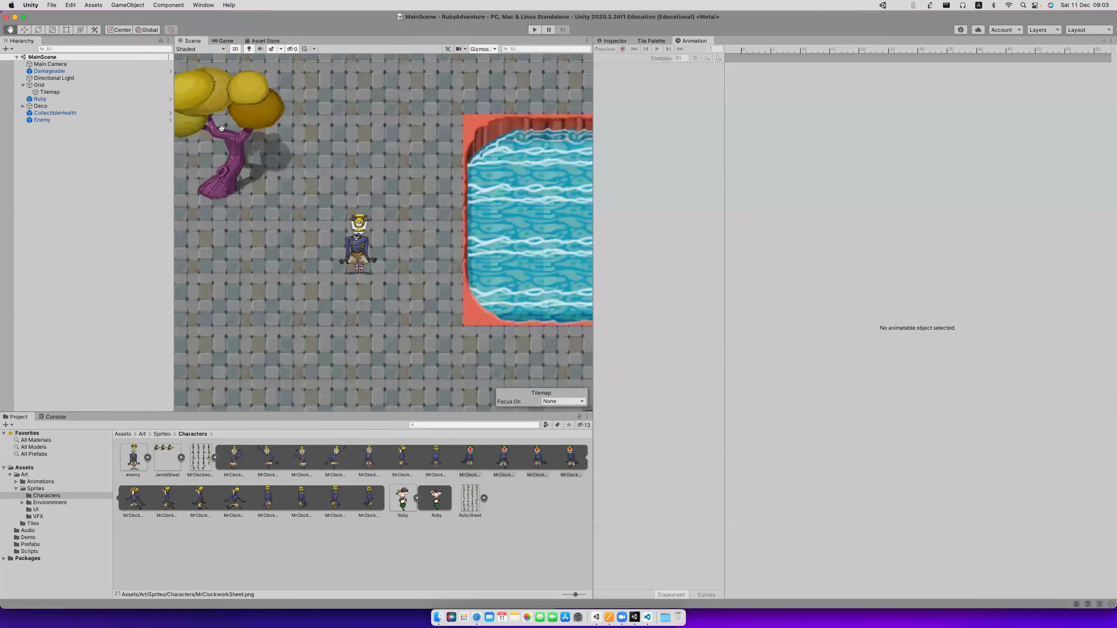
# Select the Enemy and open the Animator window from Window > Animation.
pyautogui.click(51, 119)
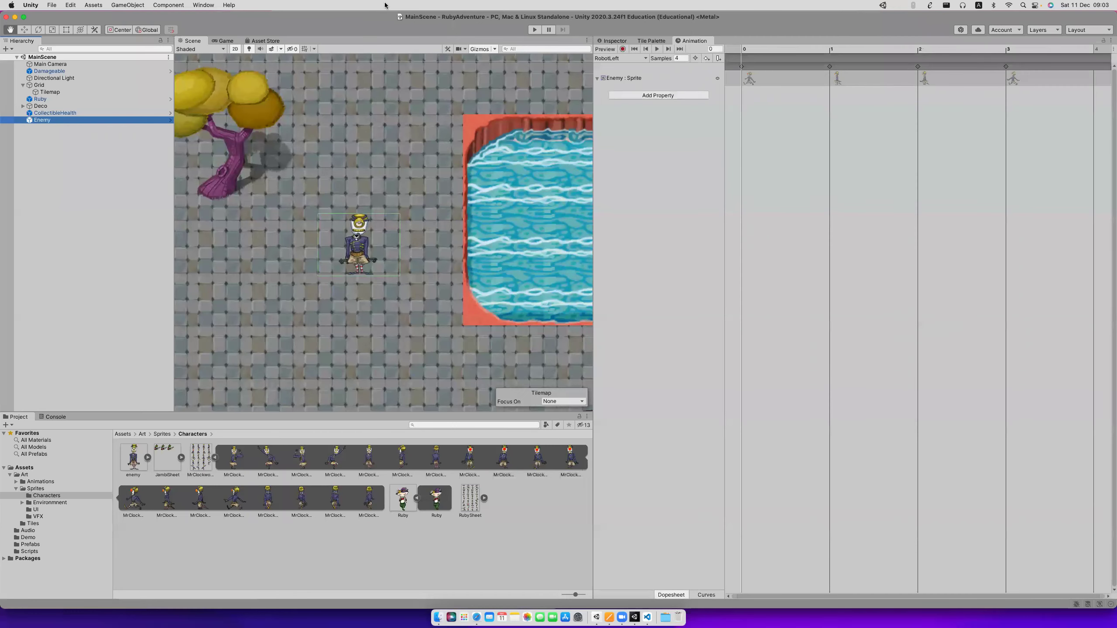
pyautogui.click(203, 5)
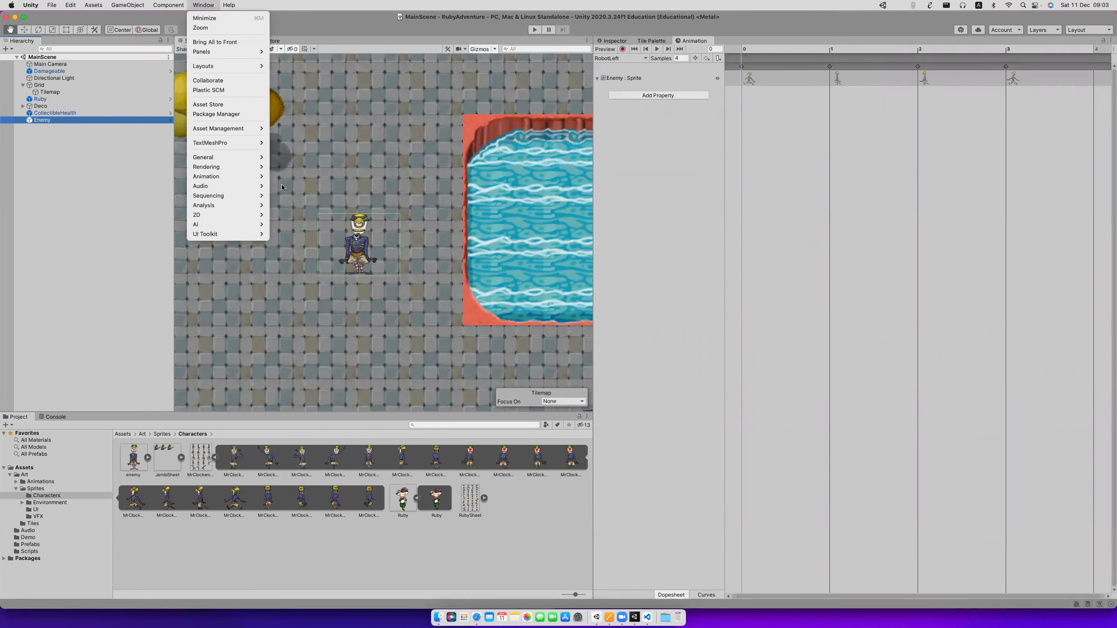
pyautogui.moveTo(207, 178)
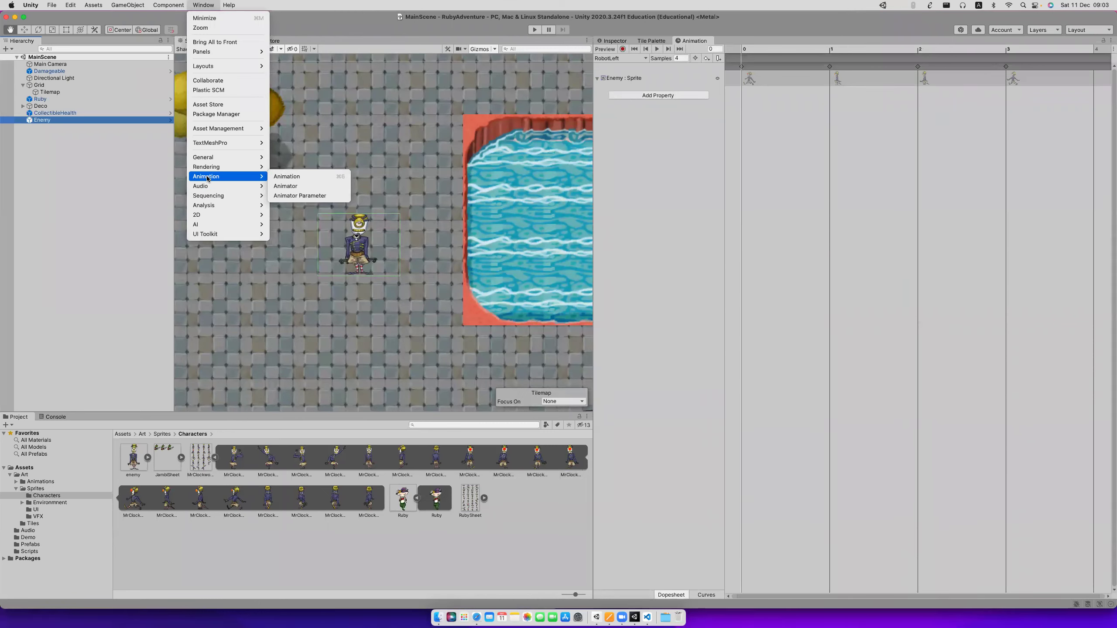
pyautogui.click(286, 187)
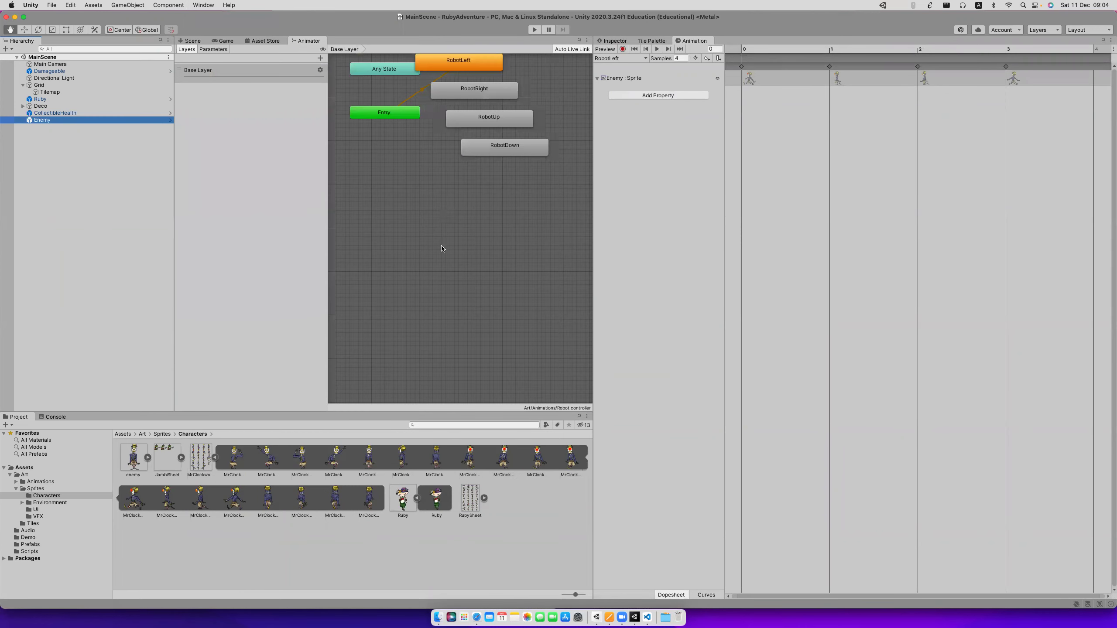
# Widen the Animator, shrink the layers list, frame all states, and move Exit nearer the robot states.
pyautogui.scroll(-5, 441, 249)
pyautogui.scroll(2, 472, 189)
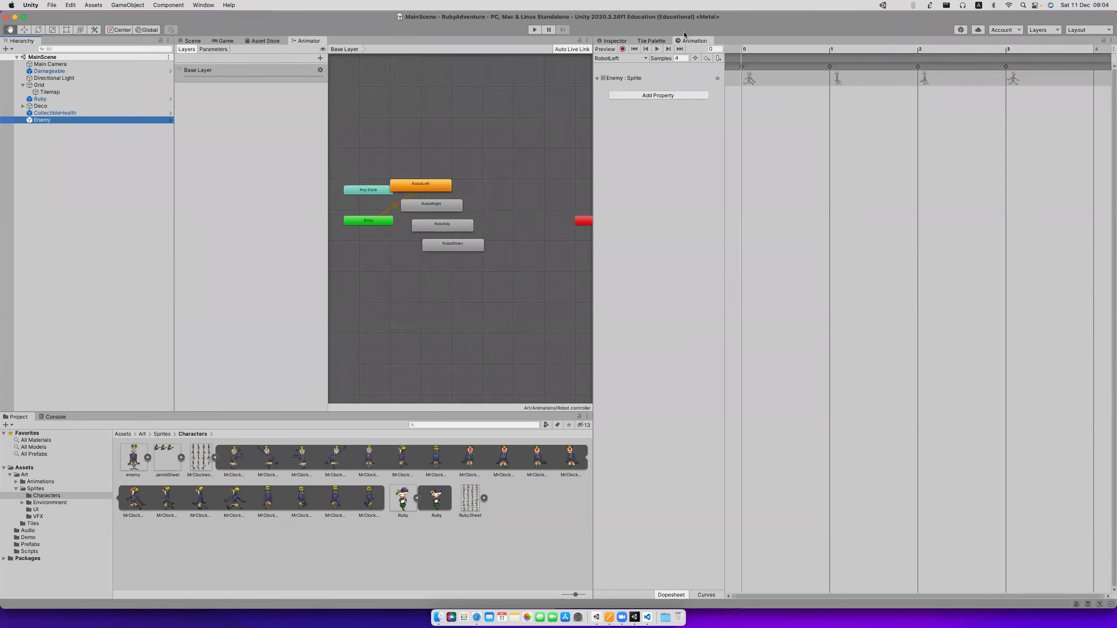
pyautogui.moveTo(595, 101); pyautogui.dragTo(895, 119)
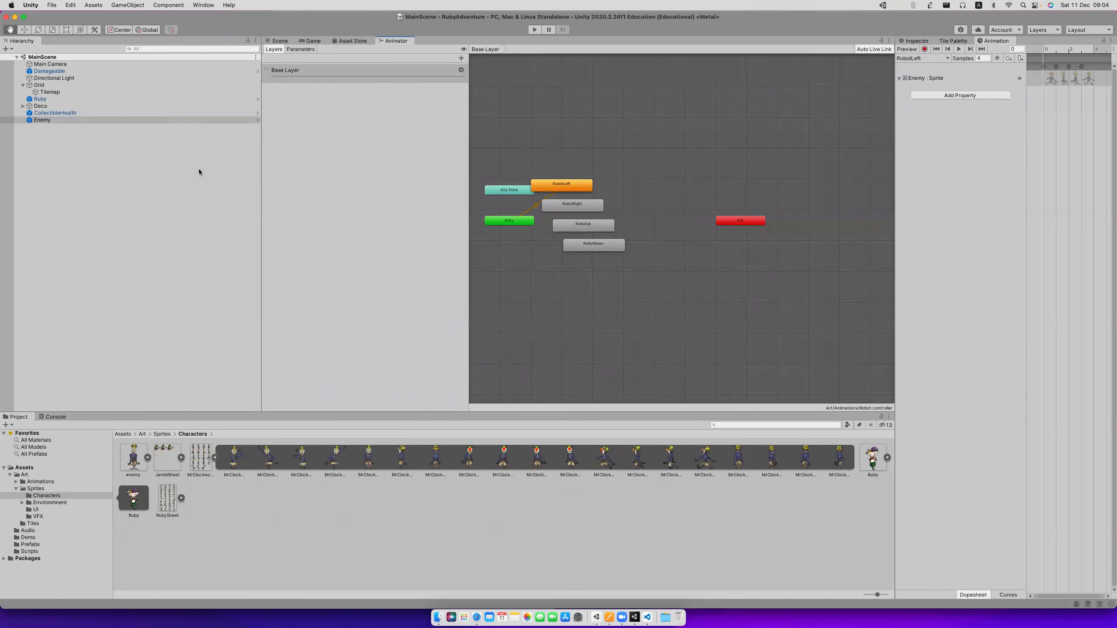
pyautogui.moveTo(259, 164); pyautogui.dragTo(140, 160)
pyautogui.moveTo(377, 140); pyautogui.dragTo(270, 141)
pyautogui.click(464, 241)
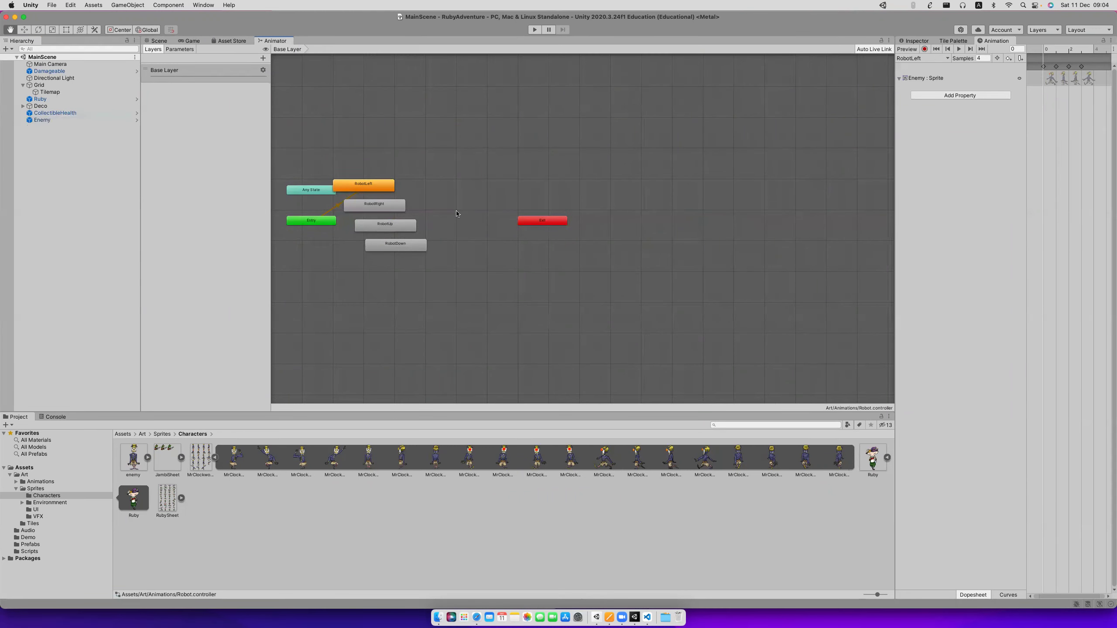
pyautogui.scroll(5, 440, 233)
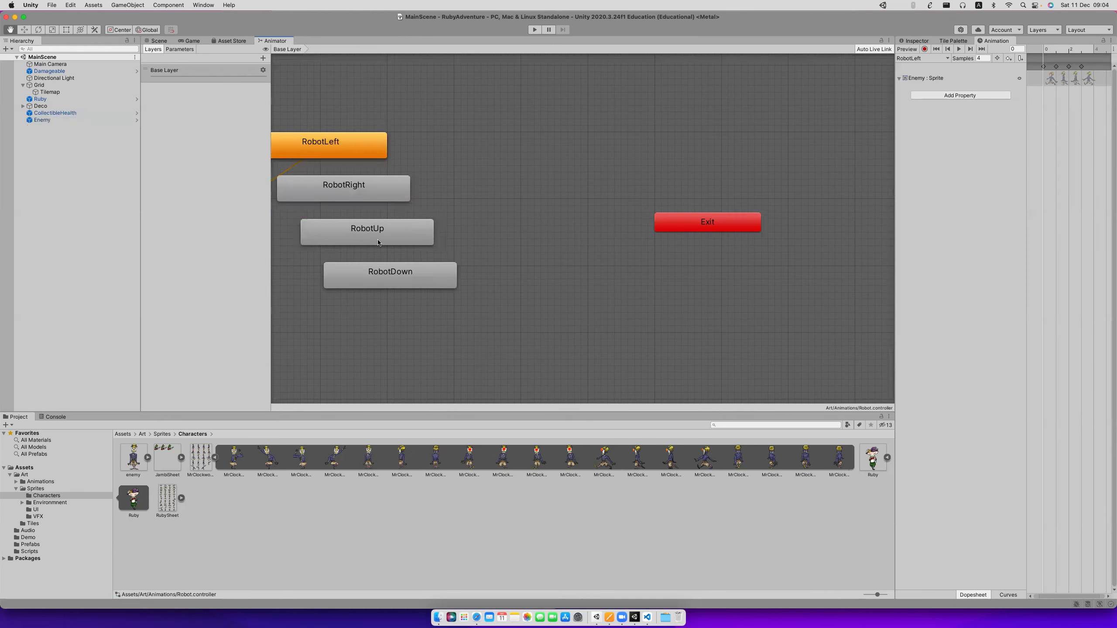
pyautogui.press('a')
pyautogui.moveTo(802, 242); pyautogui.dragTo(615, 228)
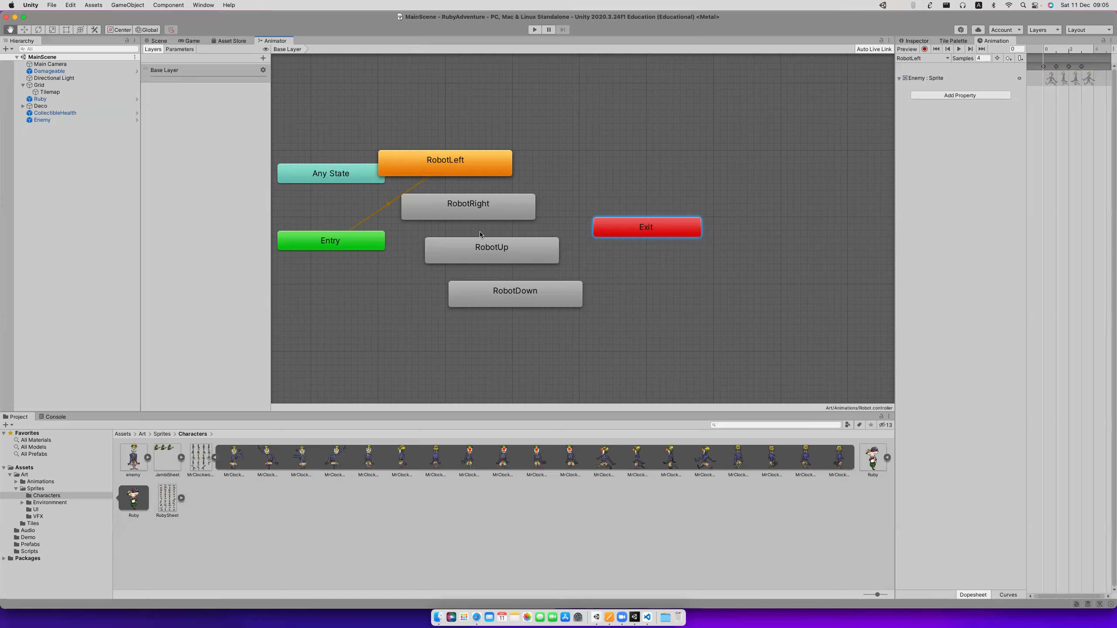
# Place the Exit state below Entry and select the four robot direction states.
pyautogui.click(389, 205)
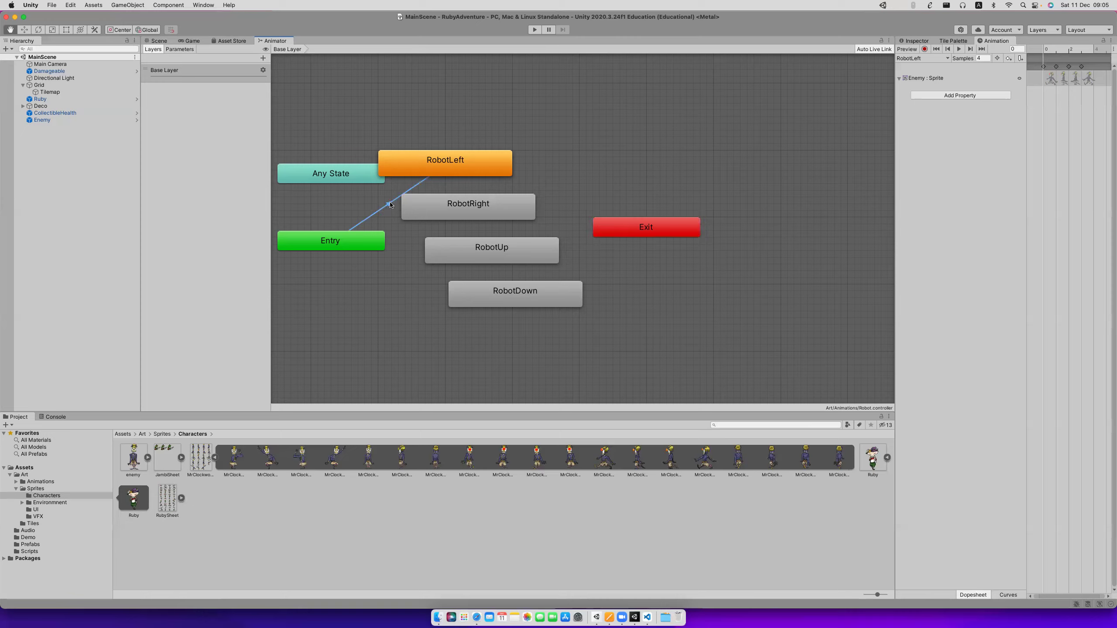
pyautogui.rightClick(438, 212)
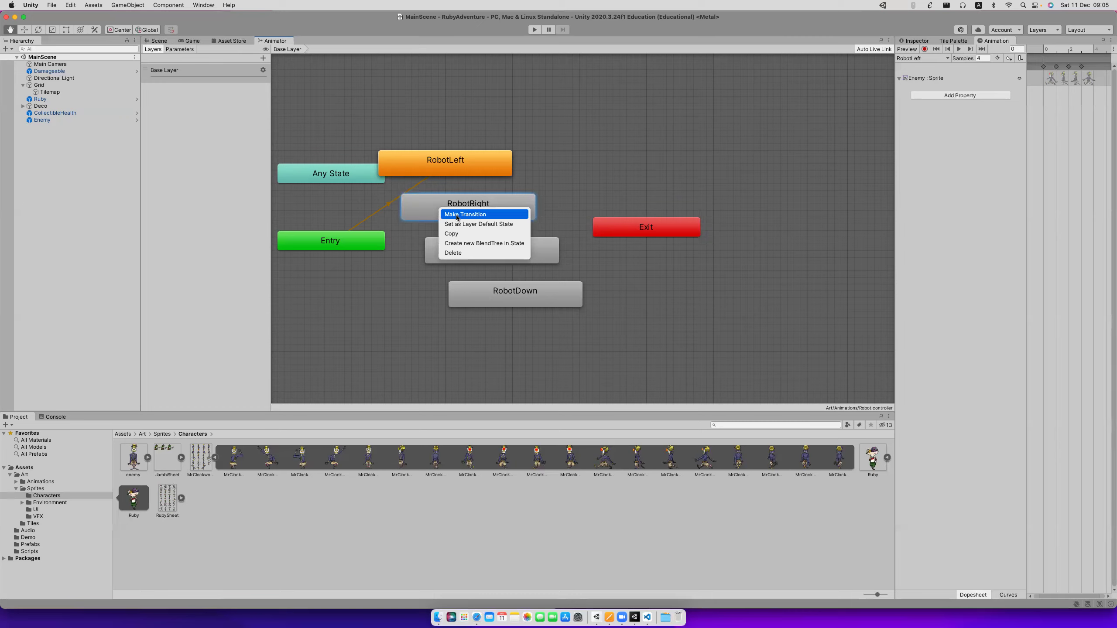
pyautogui.click(566, 184)
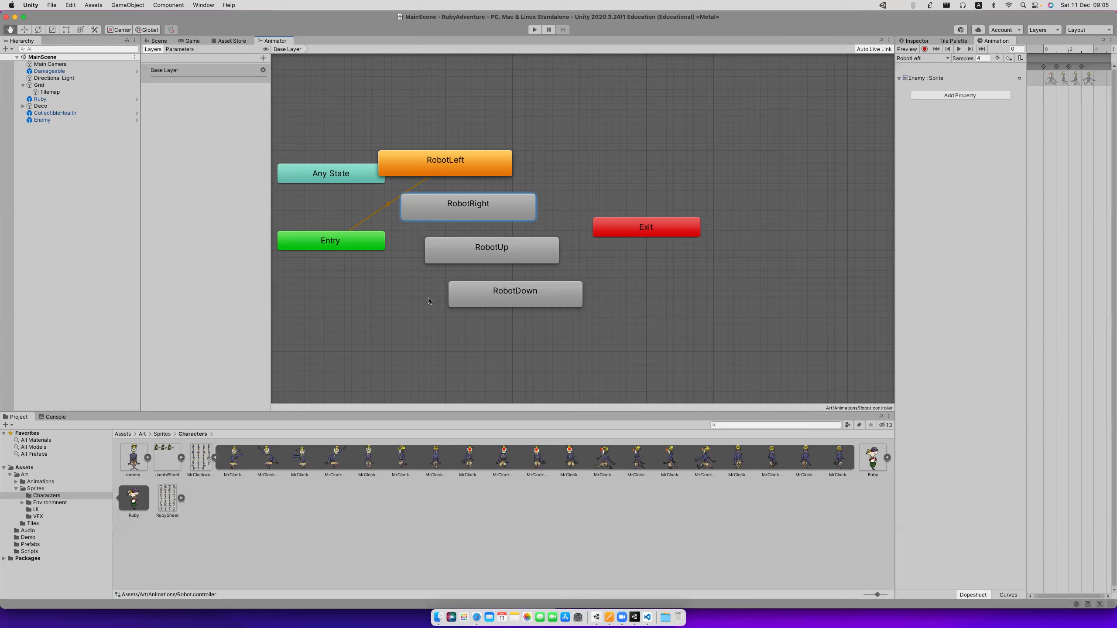
pyautogui.moveTo(419, 342); pyautogui.dragTo(529, 210)
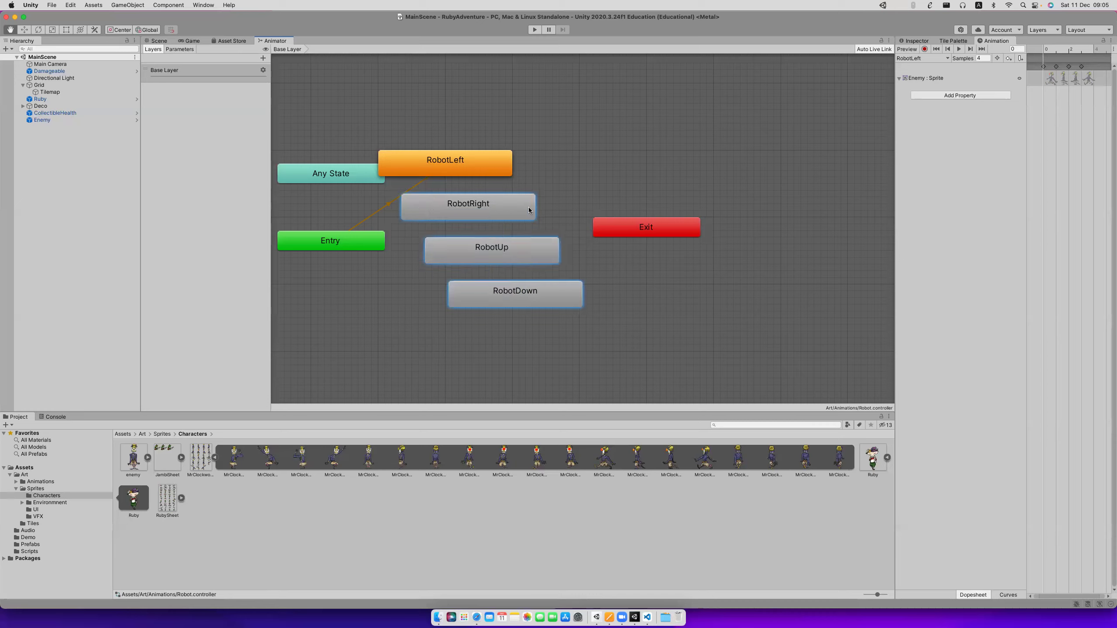
pyautogui.rightClick(414, 273)
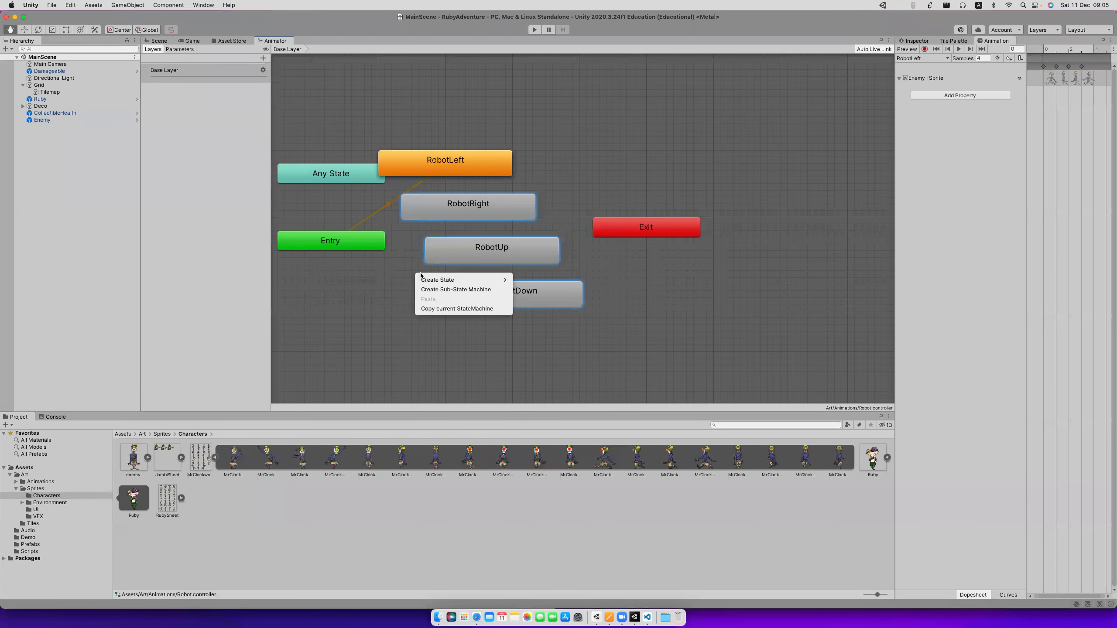
pyautogui.moveTo(446, 278)
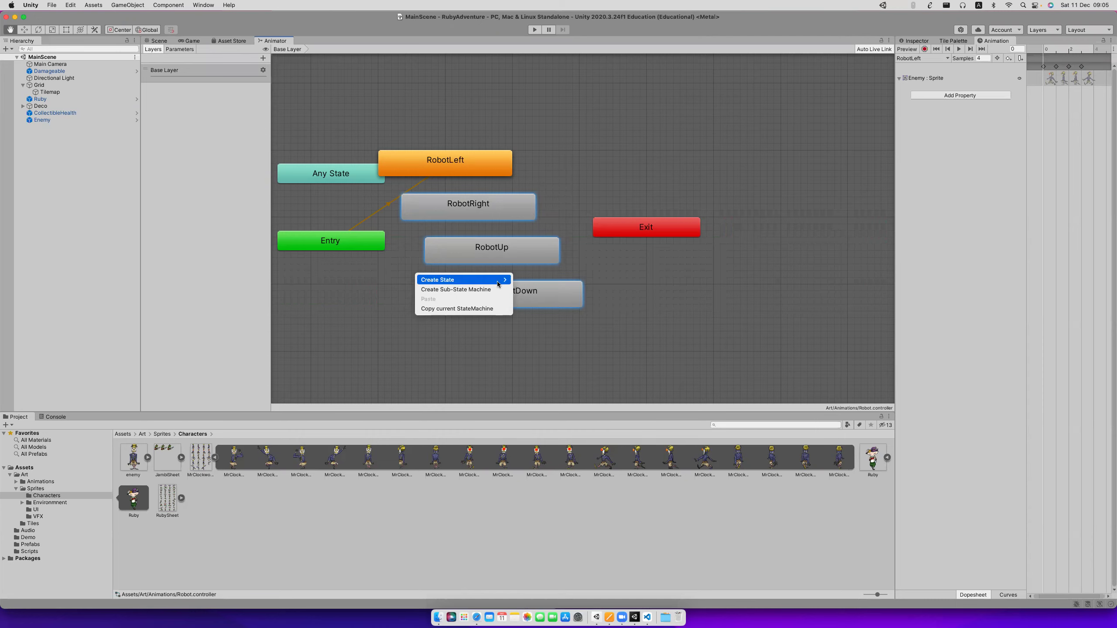
pyautogui.click(358, 349)
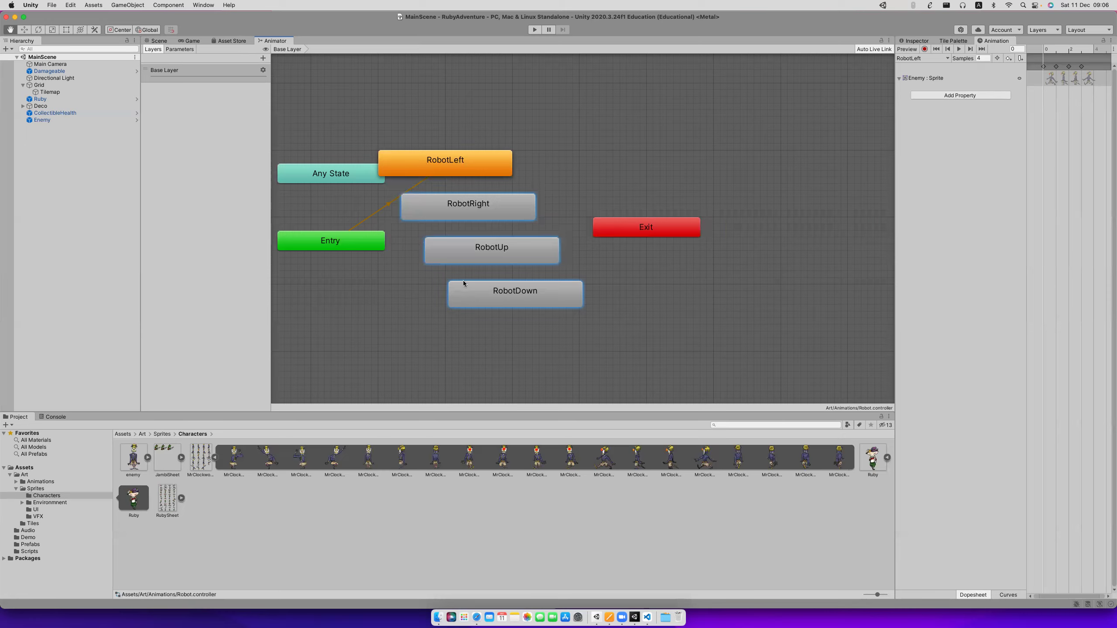
pyautogui.moveTo(649, 224); pyautogui.dragTo(340, 284)
pyautogui.moveTo(438, 338); pyautogui.dragTo(564, 186)
# Delete the four robot direction states and create a new Blend Tree state in their place.
pyautogui.press('Delete')
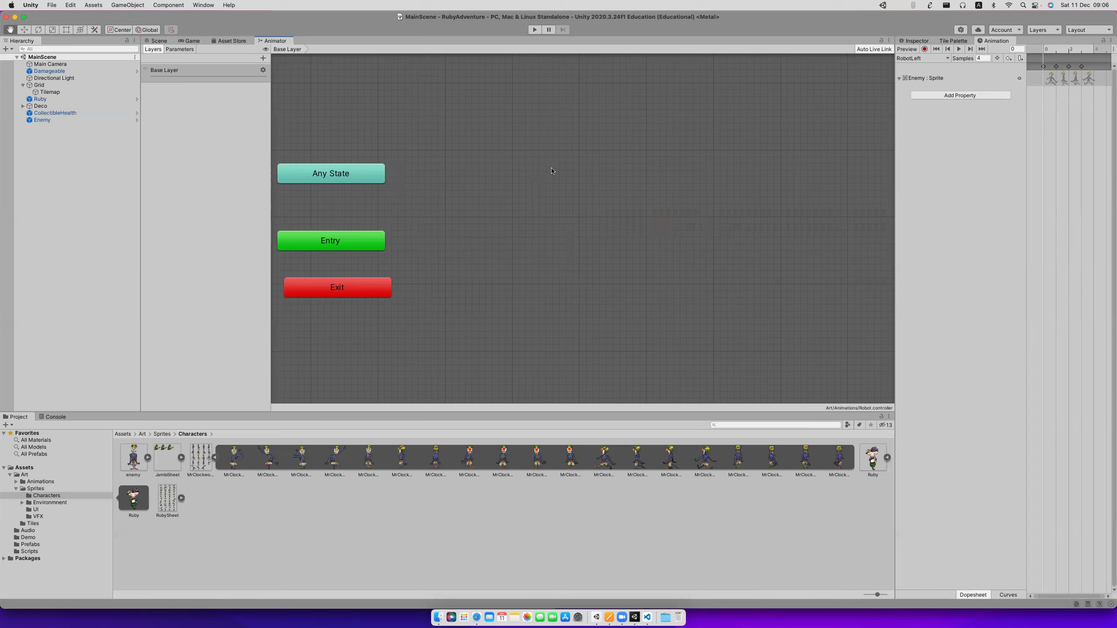
pyautogui.rightClick(535, 181)
pyautogui.moveTo(542, 170)
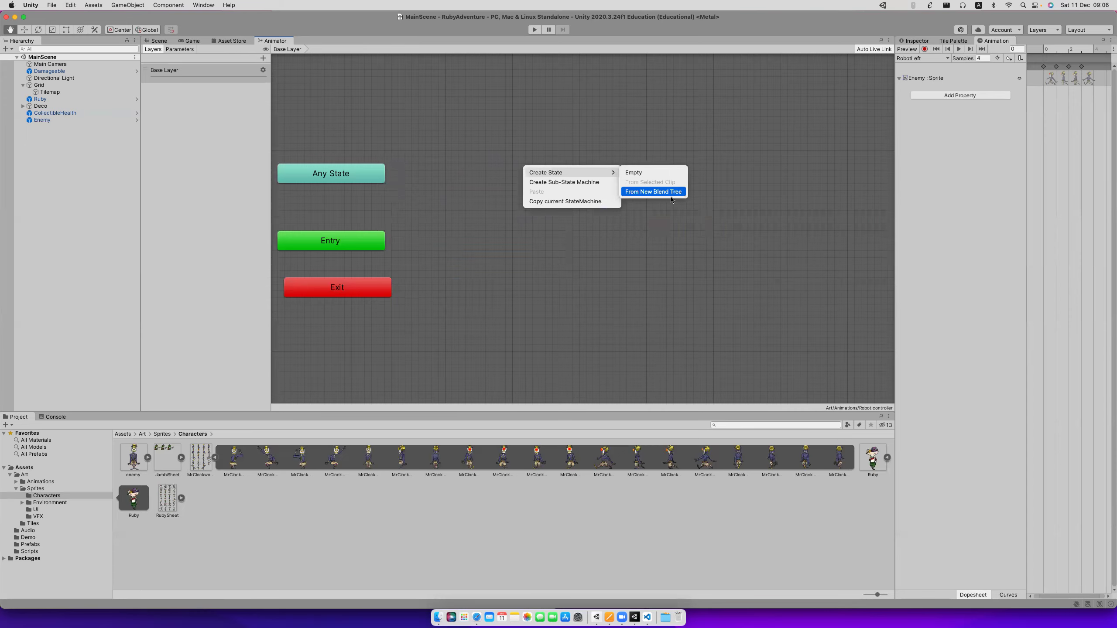
pyautogui.click(651, 192)
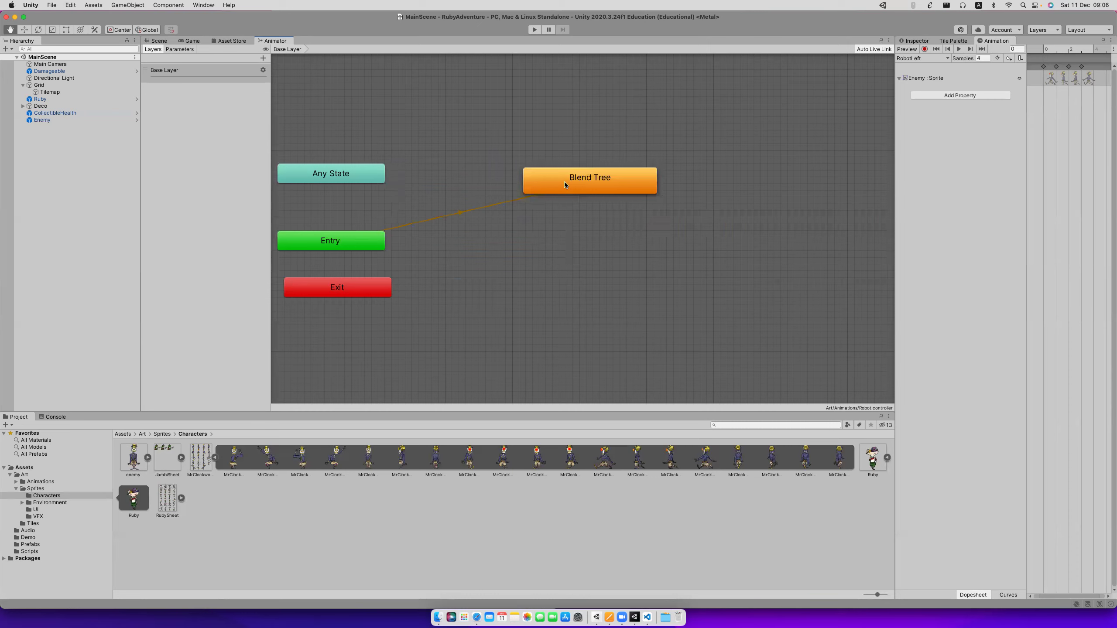
pyautogui.moveTo(565, 185); pyautogui.dragTo(511, 190)
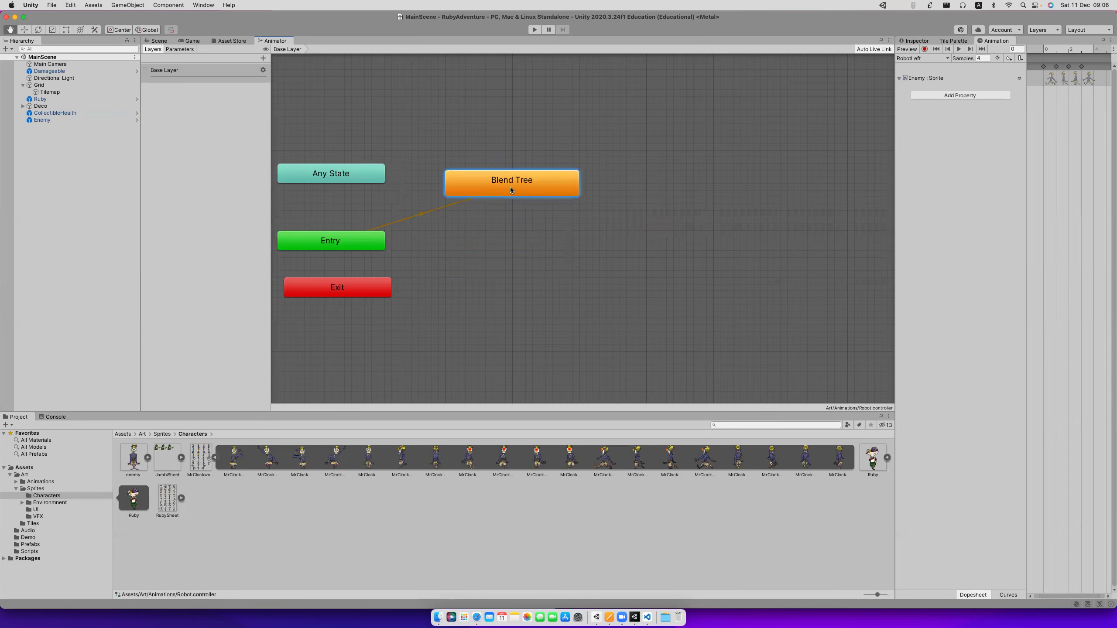
# Enter the Blend Tree's graph, select its node, and choose 2D Simple Directional as Blend Type.
pyautogui.doubleClick(535, 193)
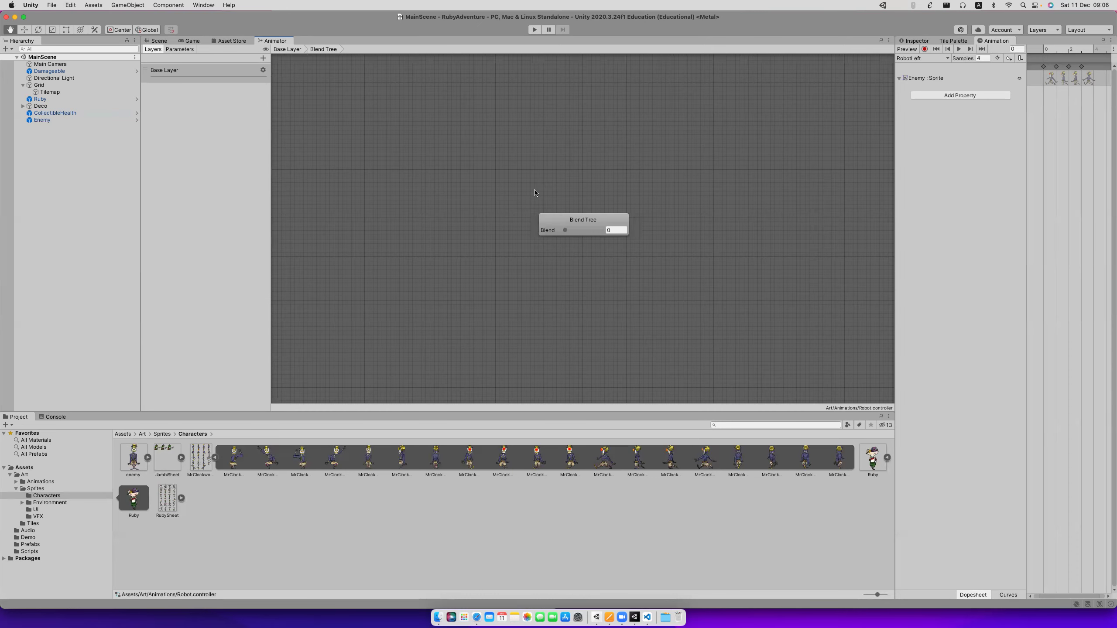
pyautogui.click(604, 222)
pyautogui.click(917, 41)
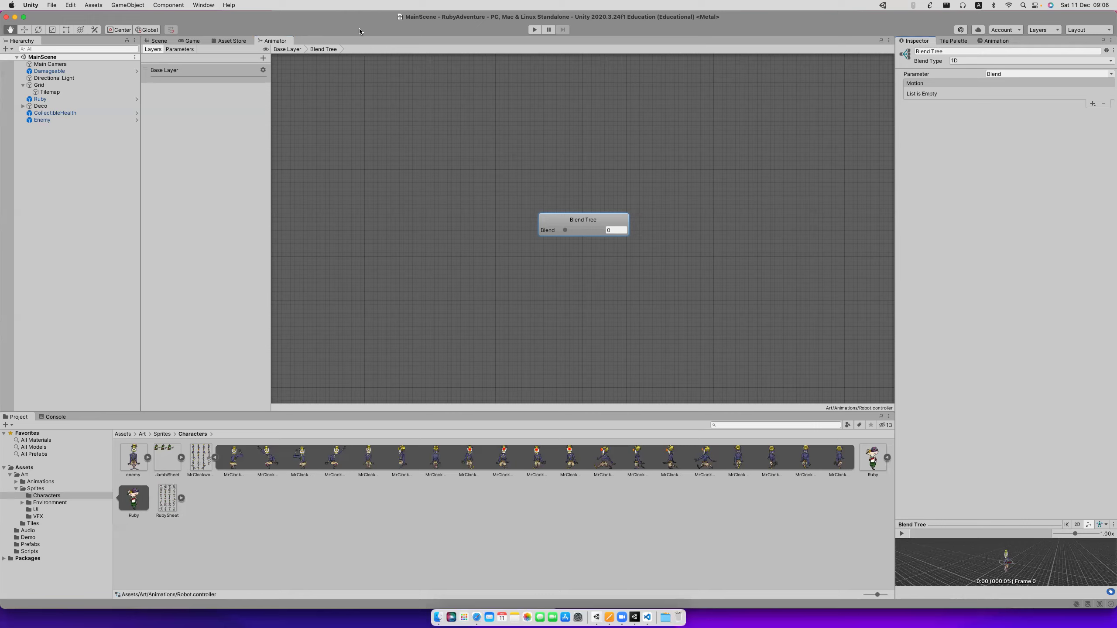
pyautogui.click(283, 51)
pyautogui.doubleClick(553, 186)
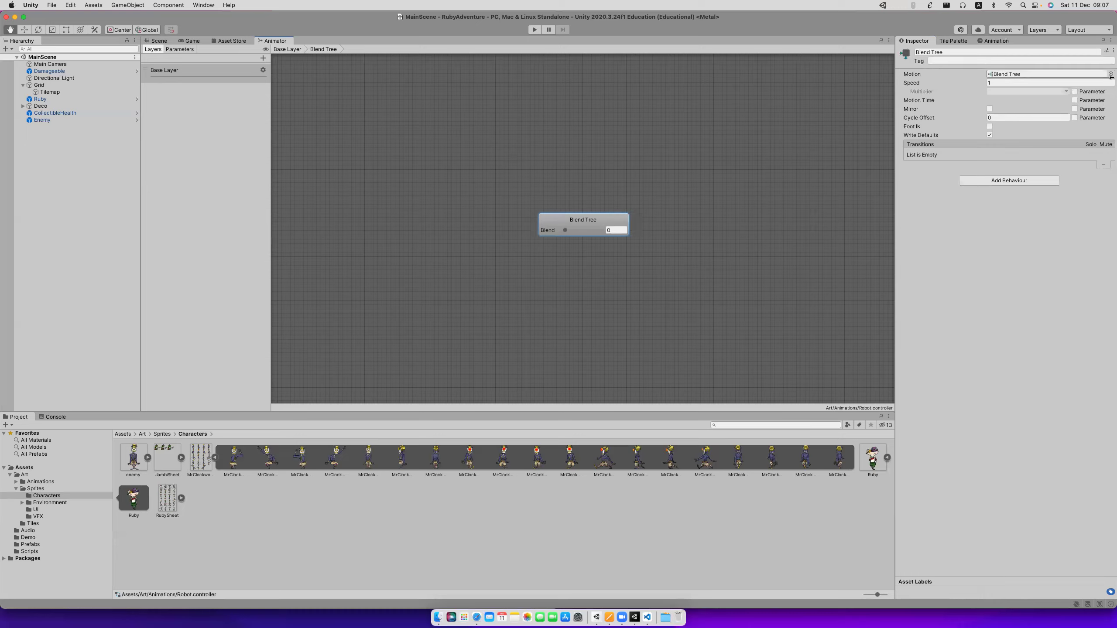
pyautogui.click(619, 225)
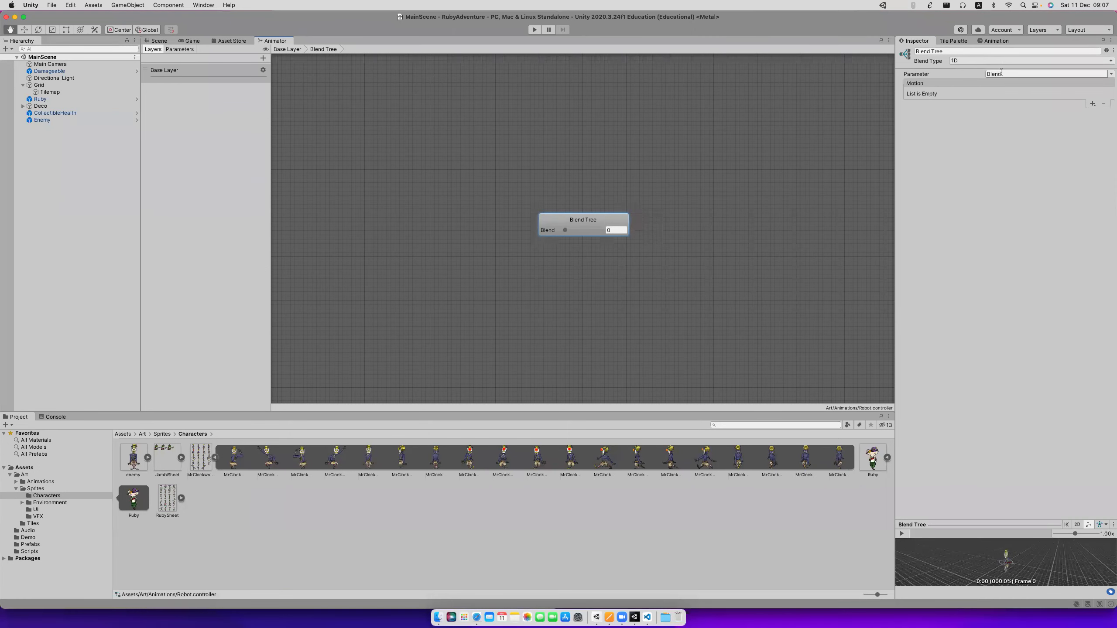
pyautogui.click(977, 62)
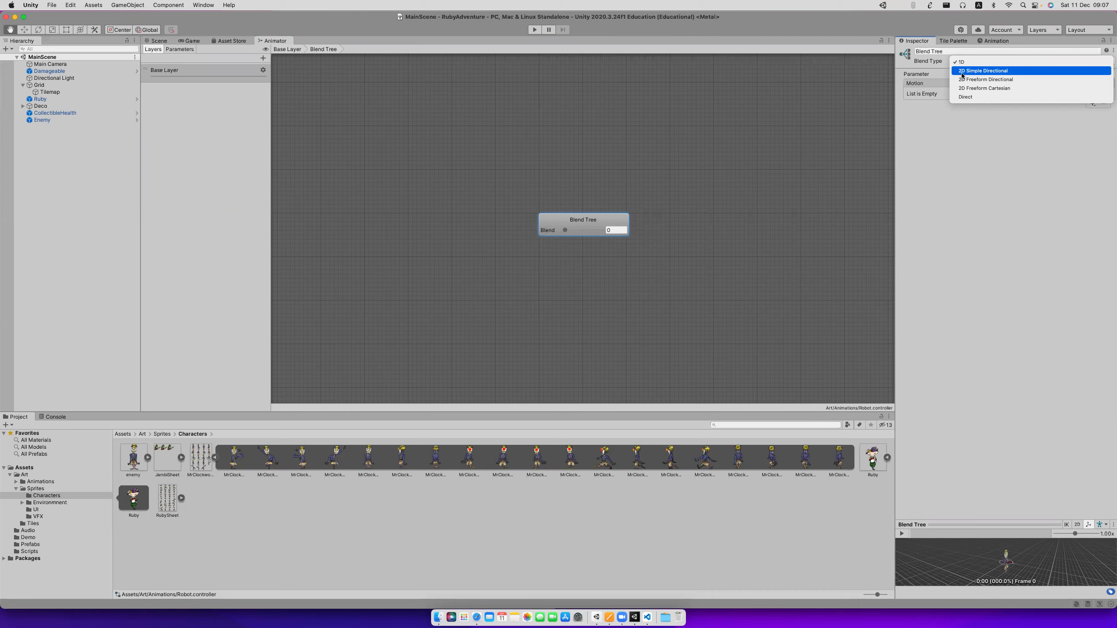
pyautogui.click(988, 71)
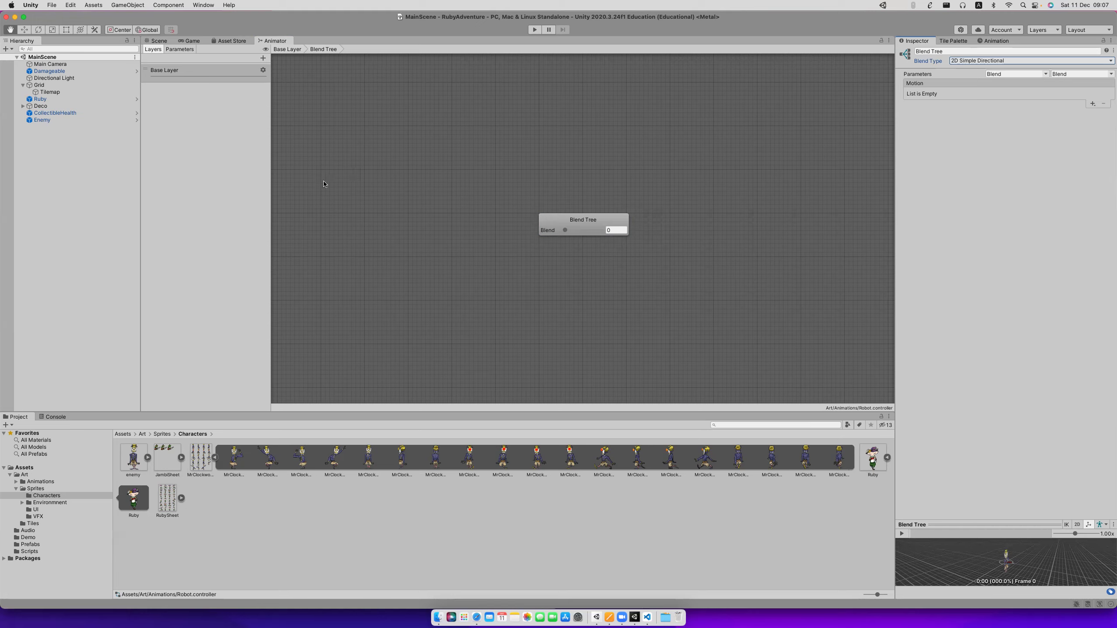
# Rename the controller's Blend parameter to Move X.
pyautogui.click(1019, 74)
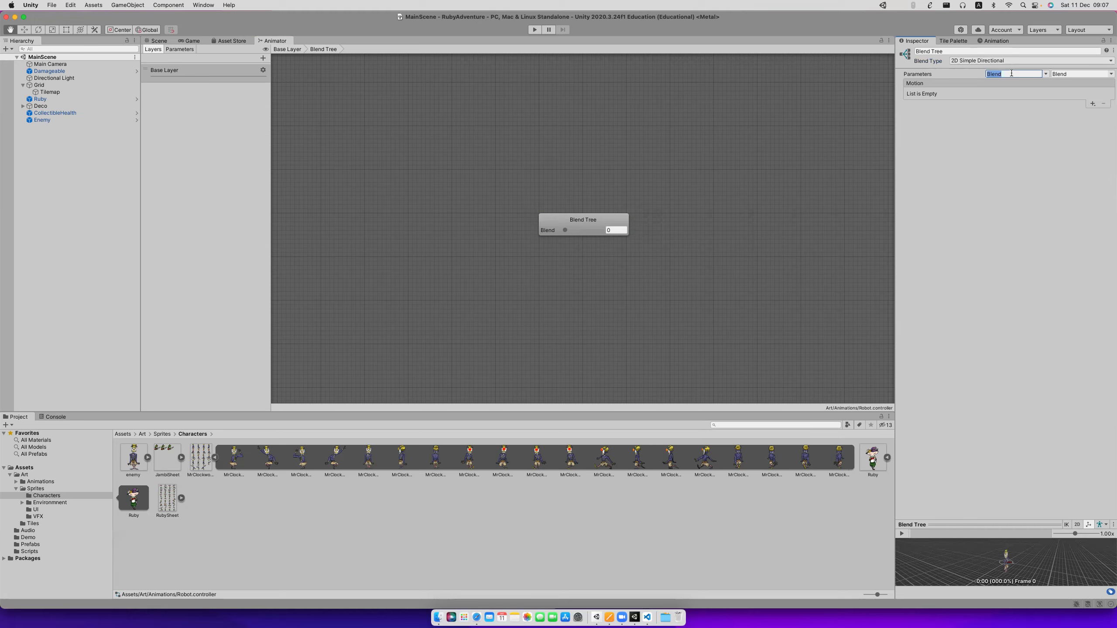
pyautogui.click(179, 49)
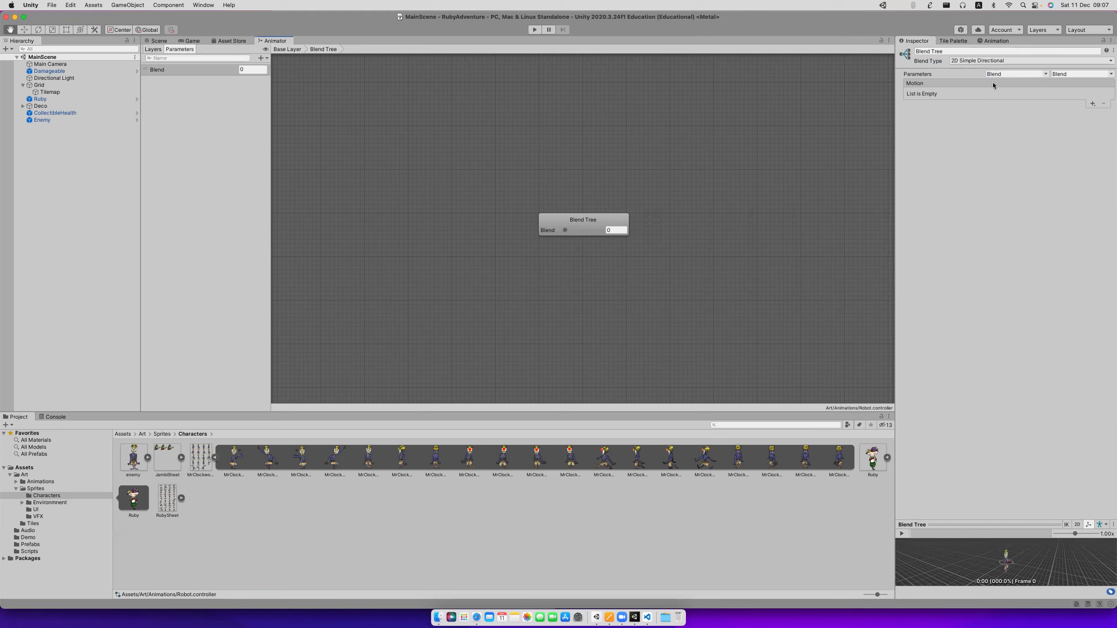
pyautogui.click(1019, 73)
pyautogui.doubleClick(158, 70)
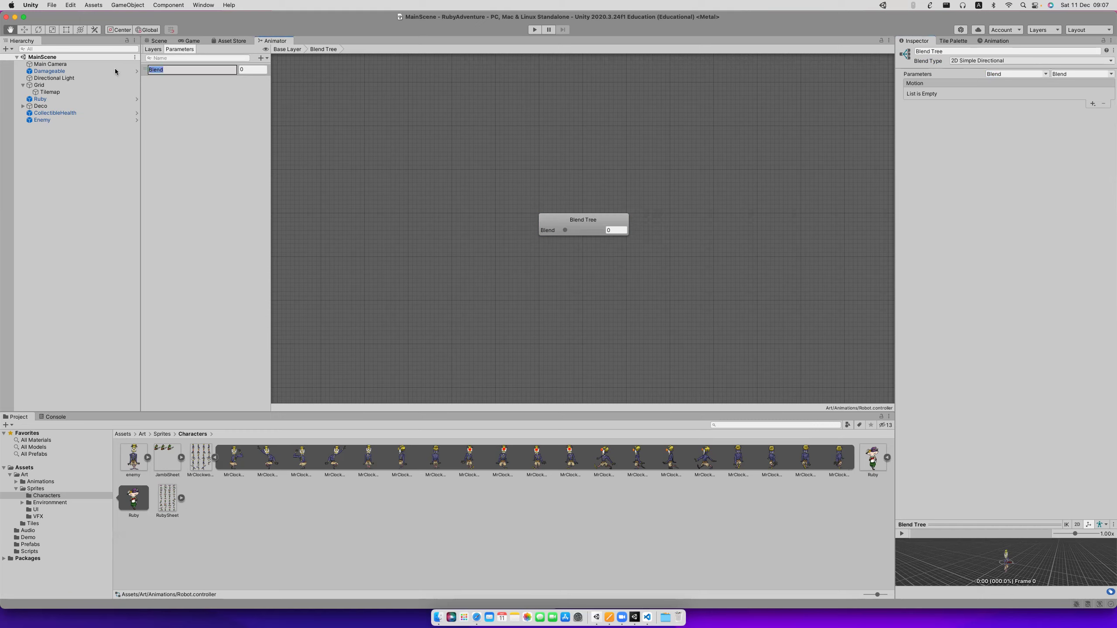
pyautogui.click(210, 104)
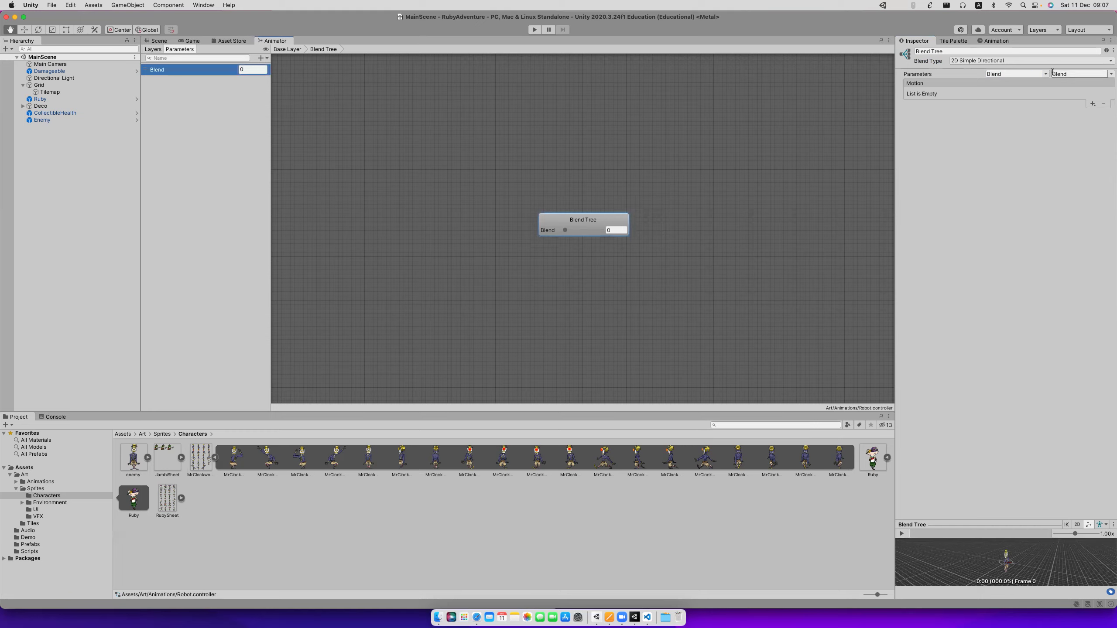
pyautogui.doubleClick(162, 70)
pyautogui.write('Move X')
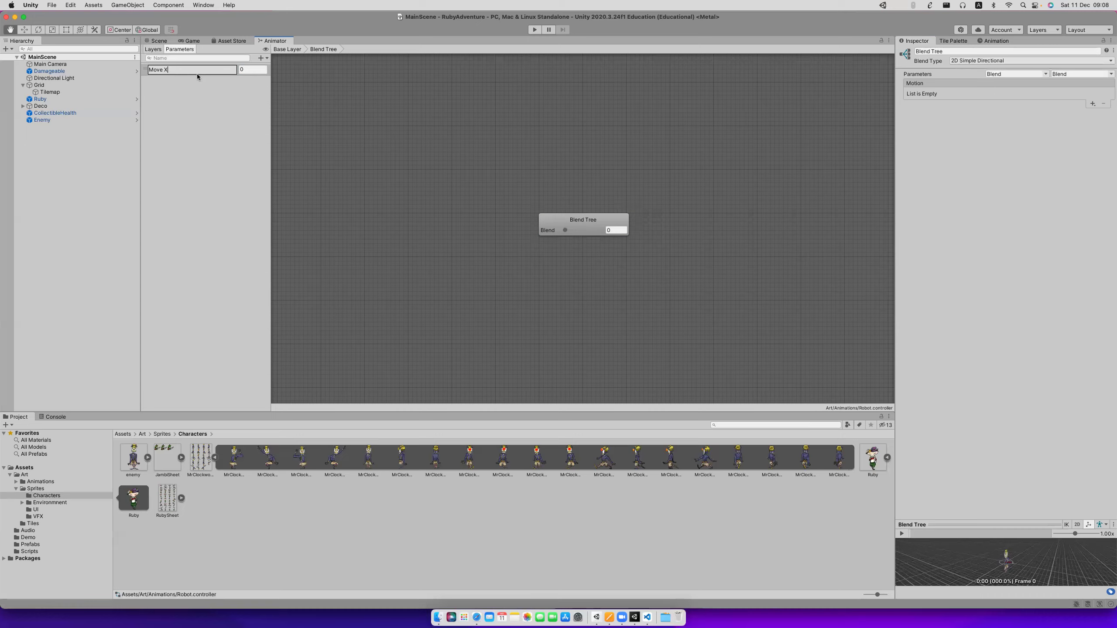
pyautogui.press('Return')
pyautogui.click(251, 69)
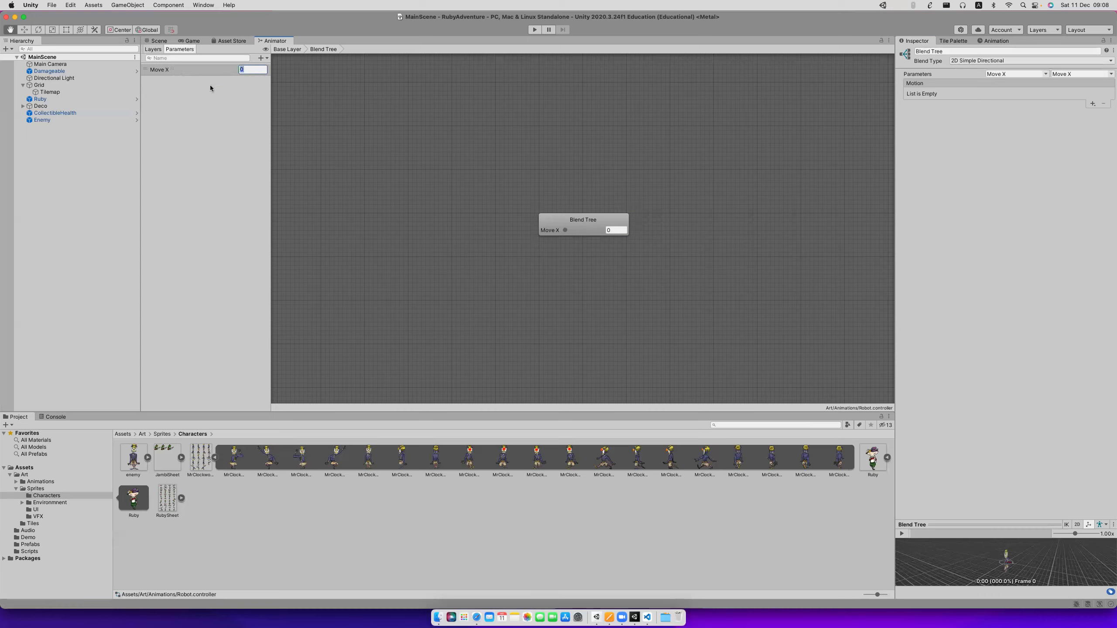
# Add a Move Y float parameter and set it as the blend tree's second parameter.
pyautogui.click(264, 57)
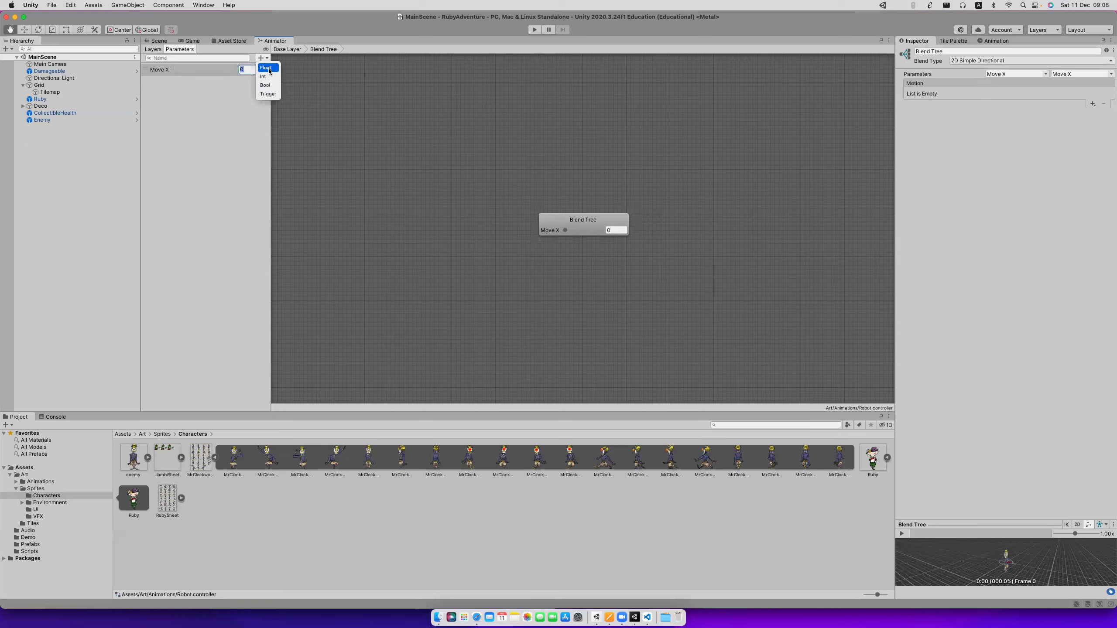
pyautogui.click(266, 67)
pyautogui.write('Move Y')
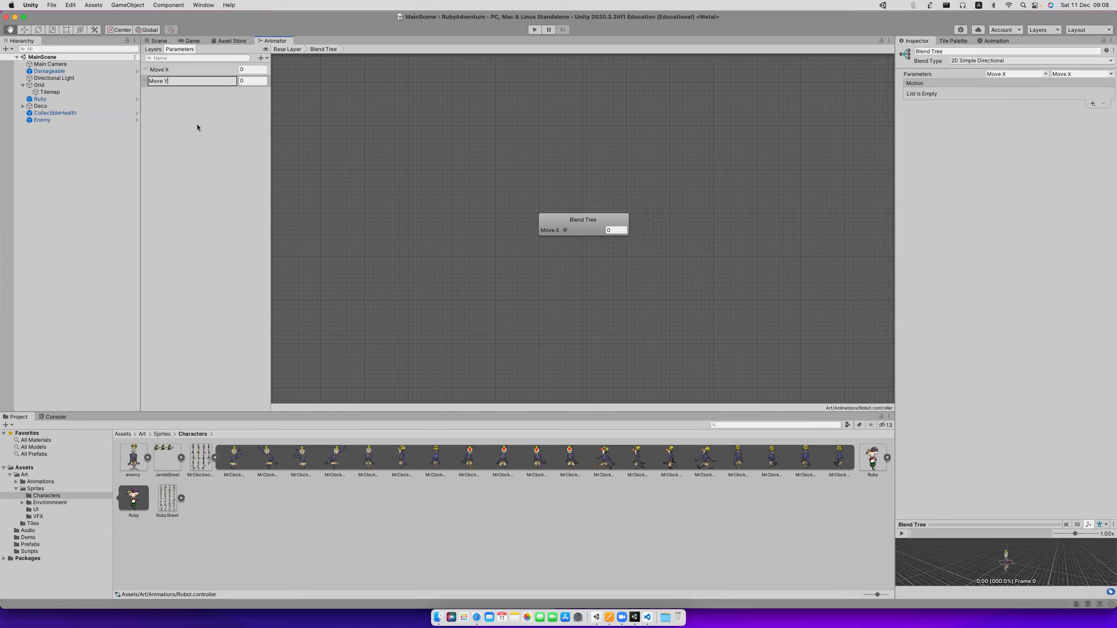
pyautogui.press('Return')
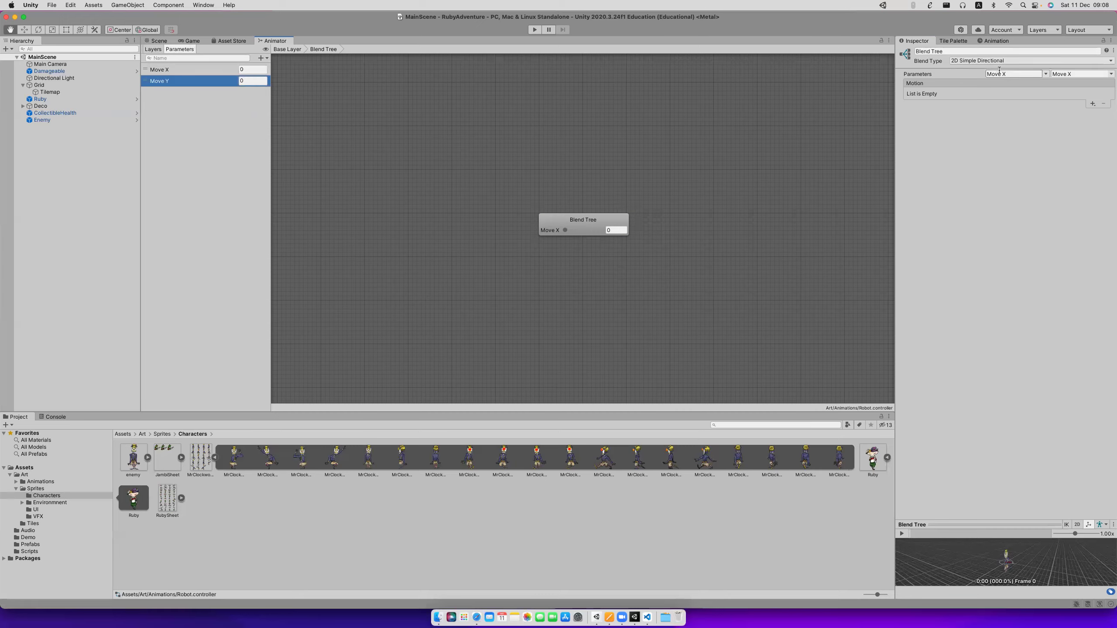
pyautogui.click(1110, 74)
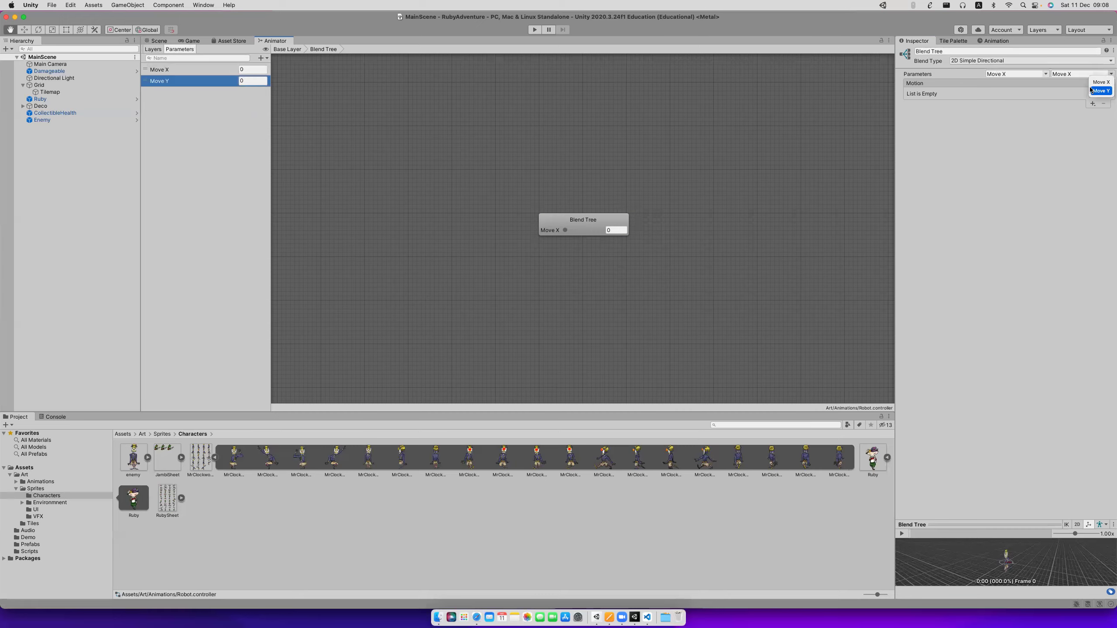
pyautogui.click(1057, 90)
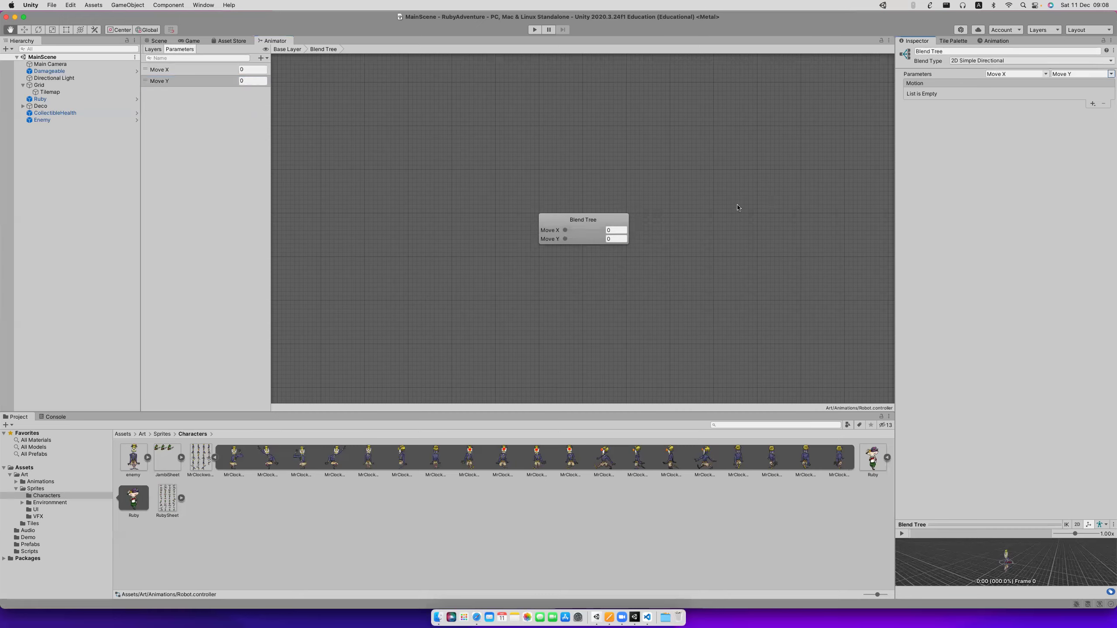
pyautogui.click(565, 230)
# Add Motion Field repeatedly in the Blend Tree Inspector until four empty motion rows exist.
pyautogui.click(618, 222)
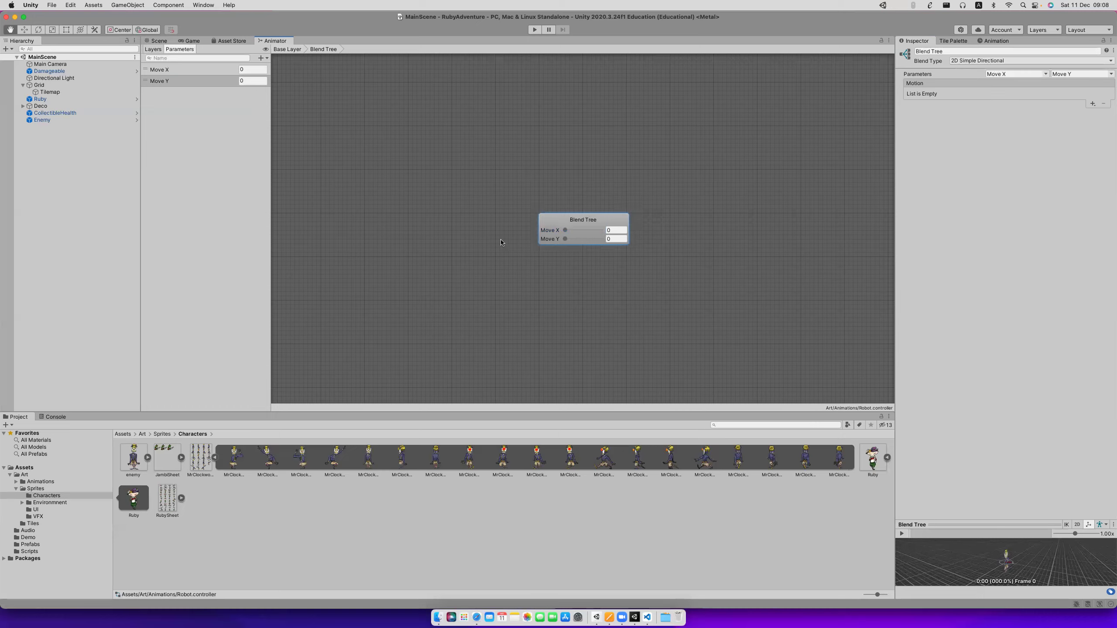
pyautogui.click(1093, 103)
pyautogui.click(1044, 116)
pyautogui.click(1093, 104)
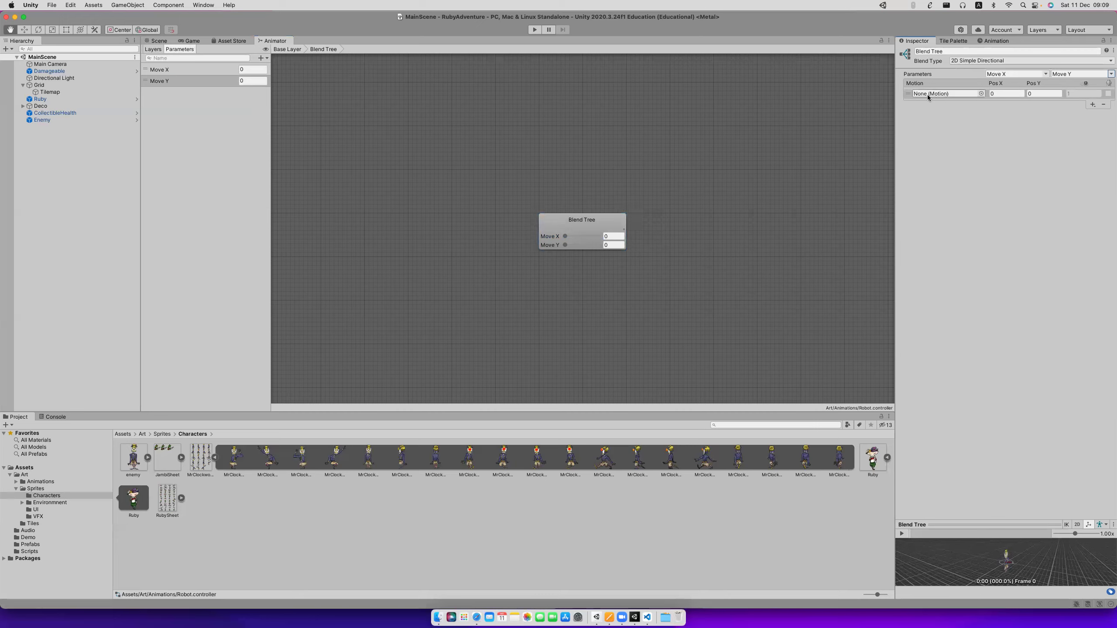
pyautogui.click(1092, 104)
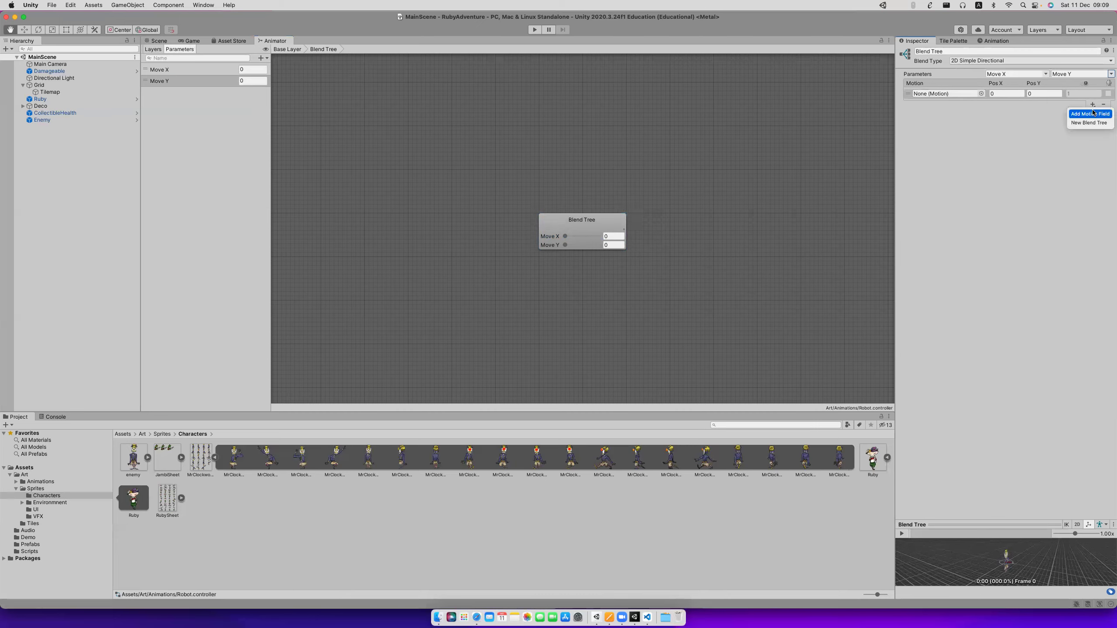
pyautogui.click(1094, 113)
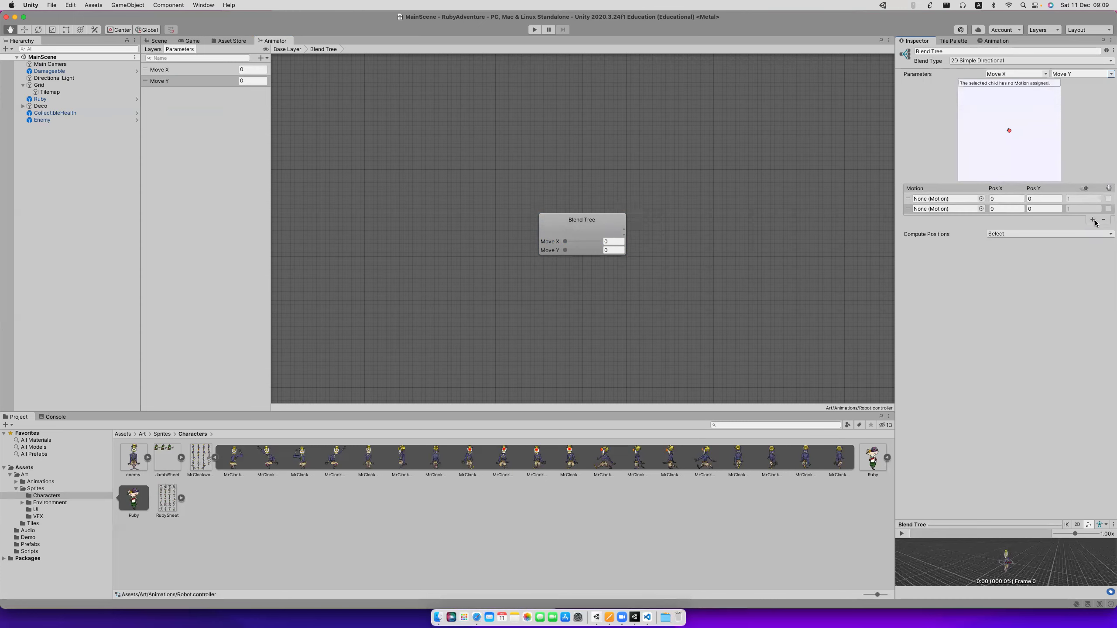
pyautogui.click(1093, 220)
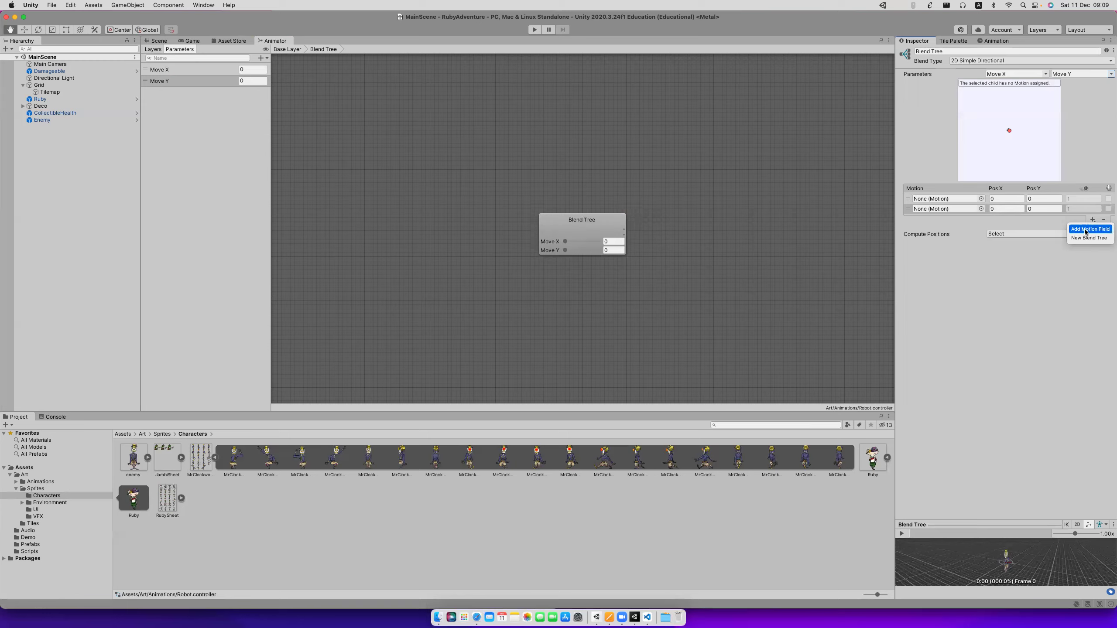
pyautogui.click(1085, 229)
pyautogui.click(1093, 229)
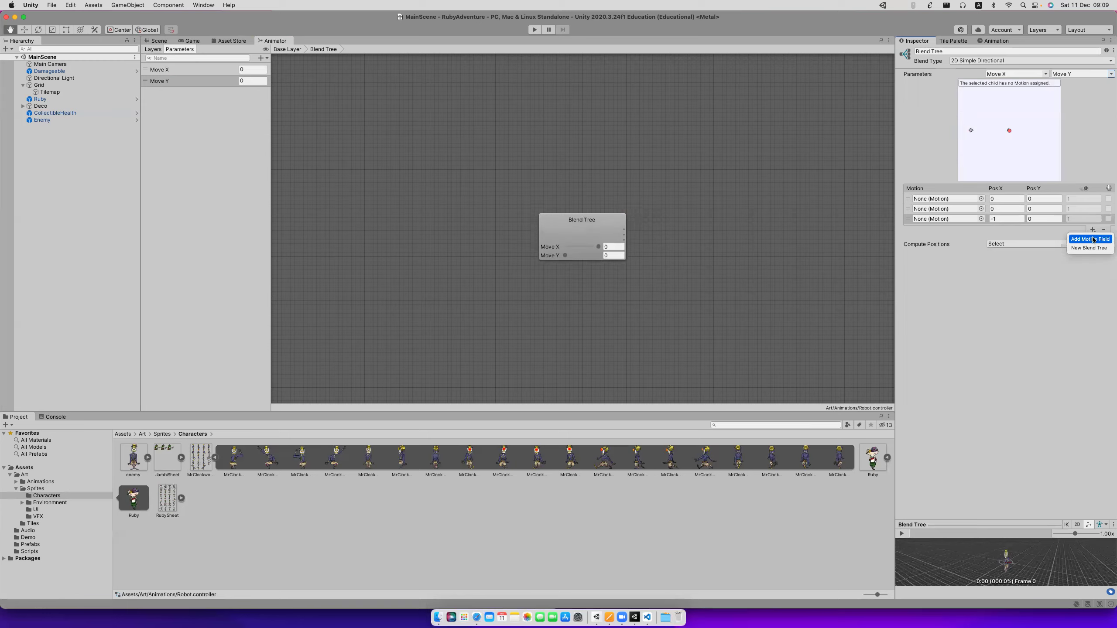
pyautogui.click(1090, 239)
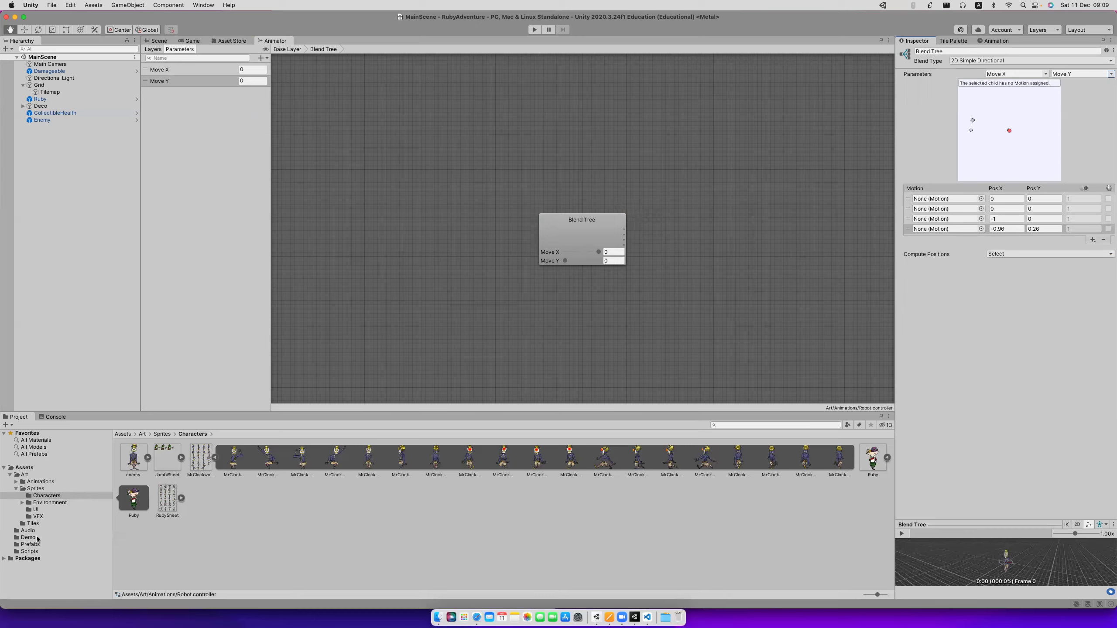
# Drag RobotDown, RobotUp, RobotLeft and RobotRight from Art/Animations into the blend tree's four Motion slots.
pyautogui.click(43, 483)
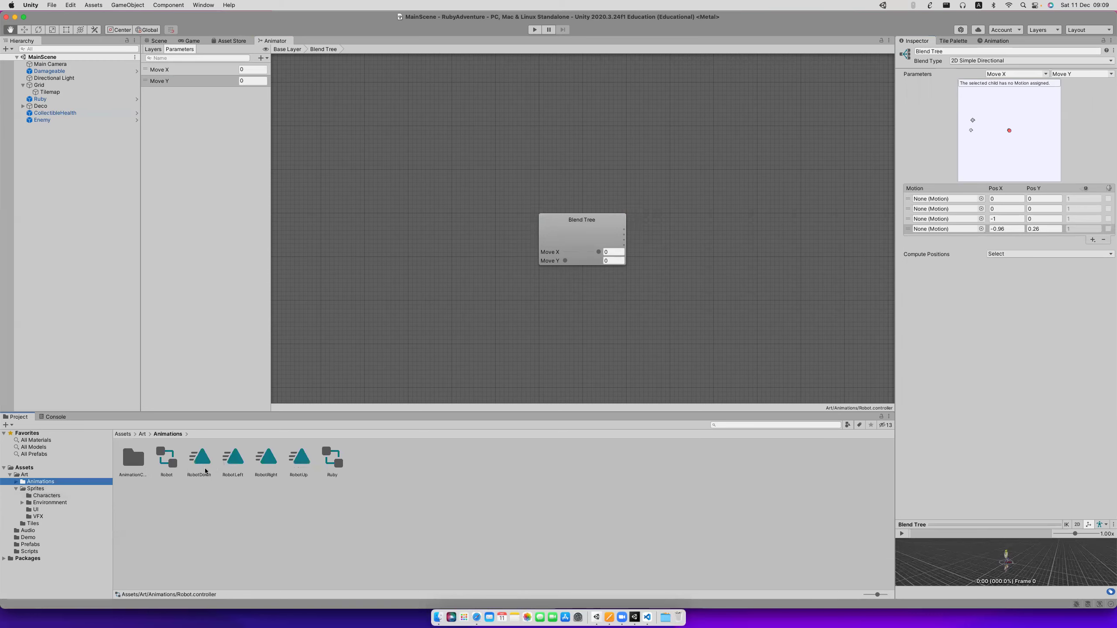
pyautogui.click(868, 273)
pyautogui.moveTo(868, 273); pyautogui.dragTo(946, 199)
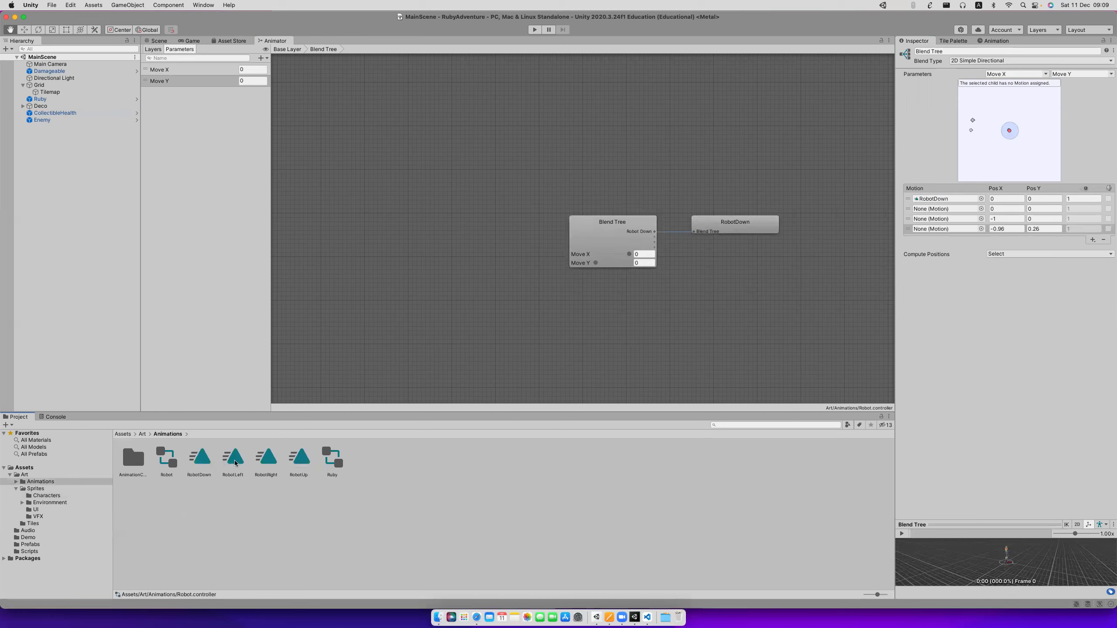
pyautogui.moveTo(903, 248); pyautogui.dragTo(944, 208)
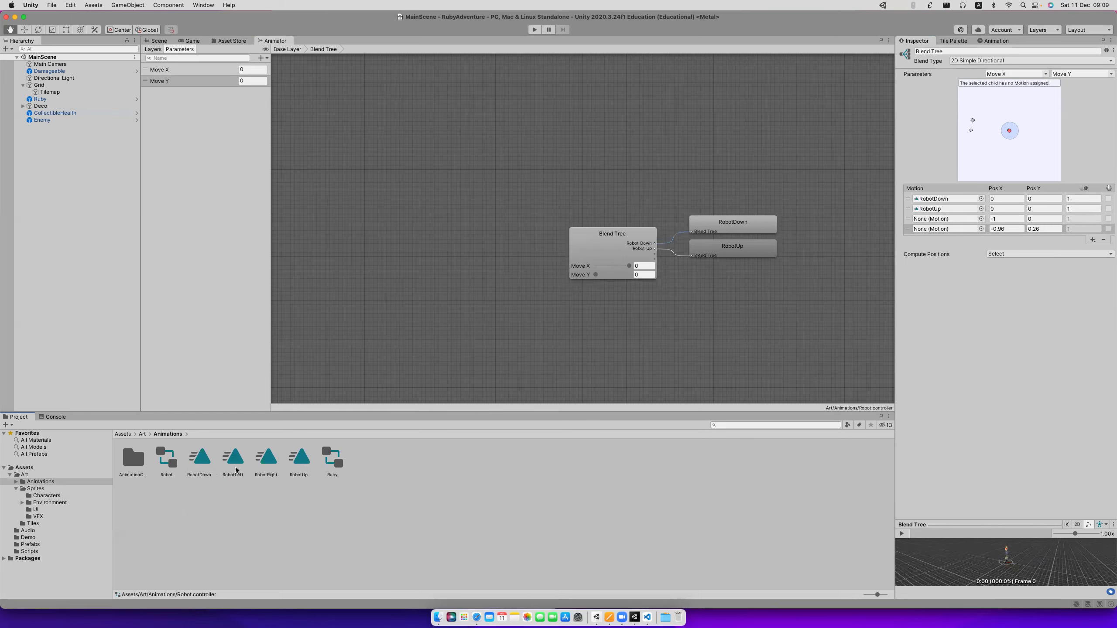
pyautogui.moveTo(238, 466); pyautogui.dragTo(926, 222)
pyautogui.moveTo(275, 465); pyautogui.dragTo(929, 229)
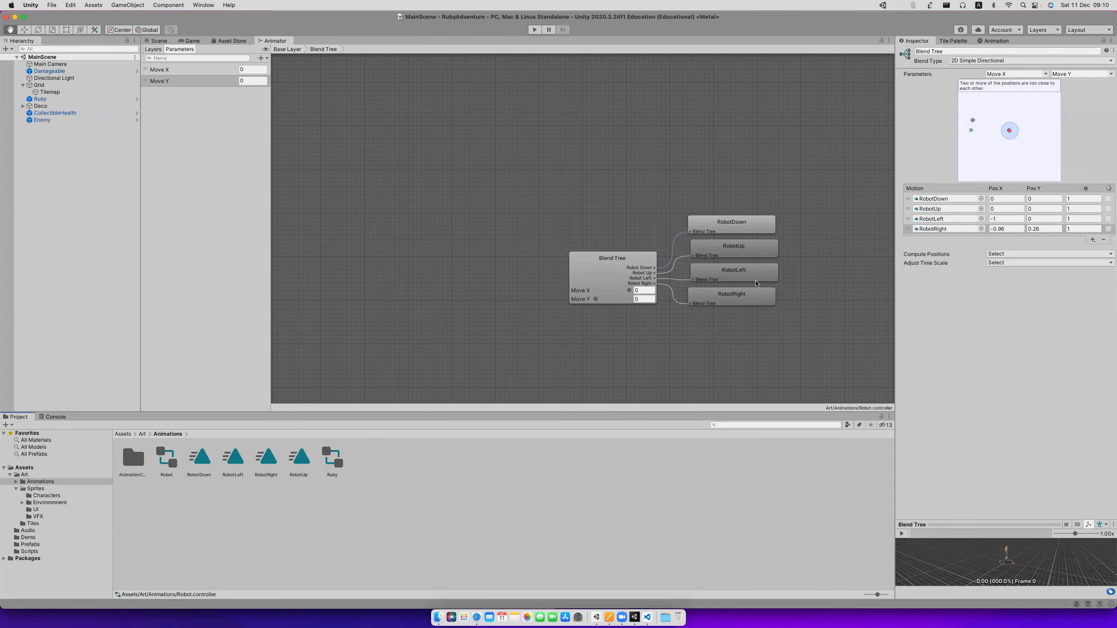
pyautogui.click(1007, 200)
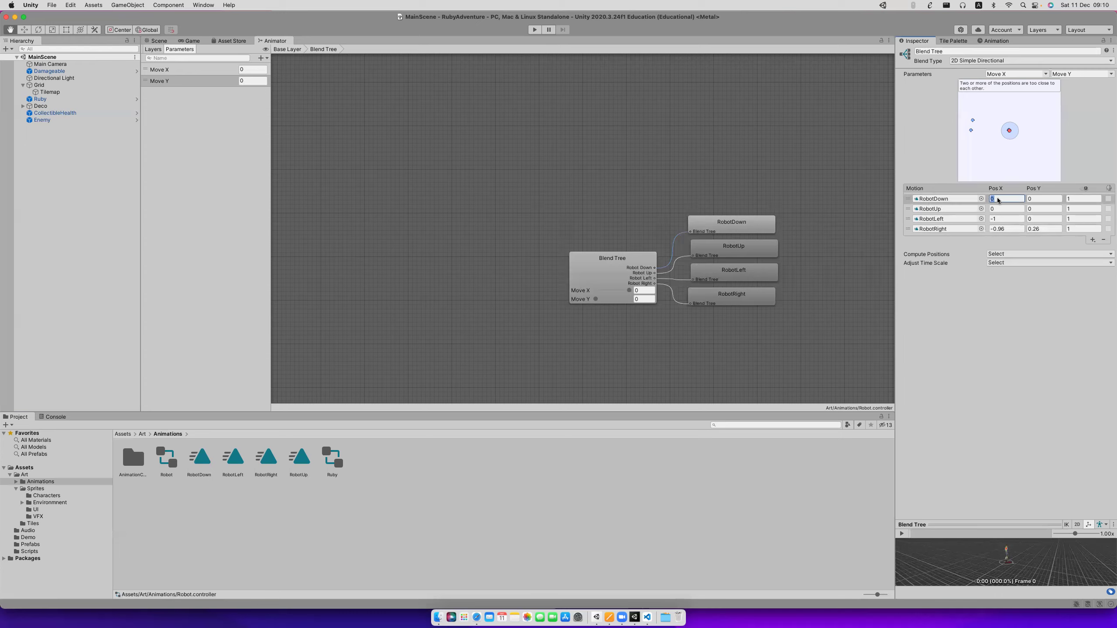
# Set RobotDown's position to (0, -0.5) and RobotUp's to (0, 0.5).
pyautogui.click(1045, 197)
pyautogui.press('Tab')
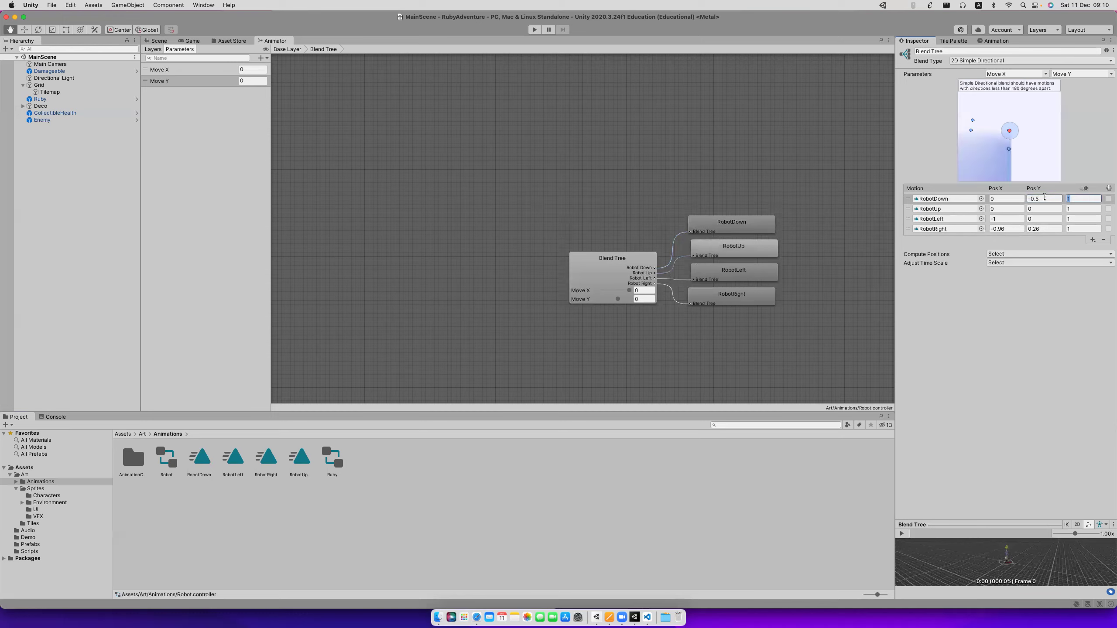
pyautogui.press('Tab')
pyautogui.press('Tab')
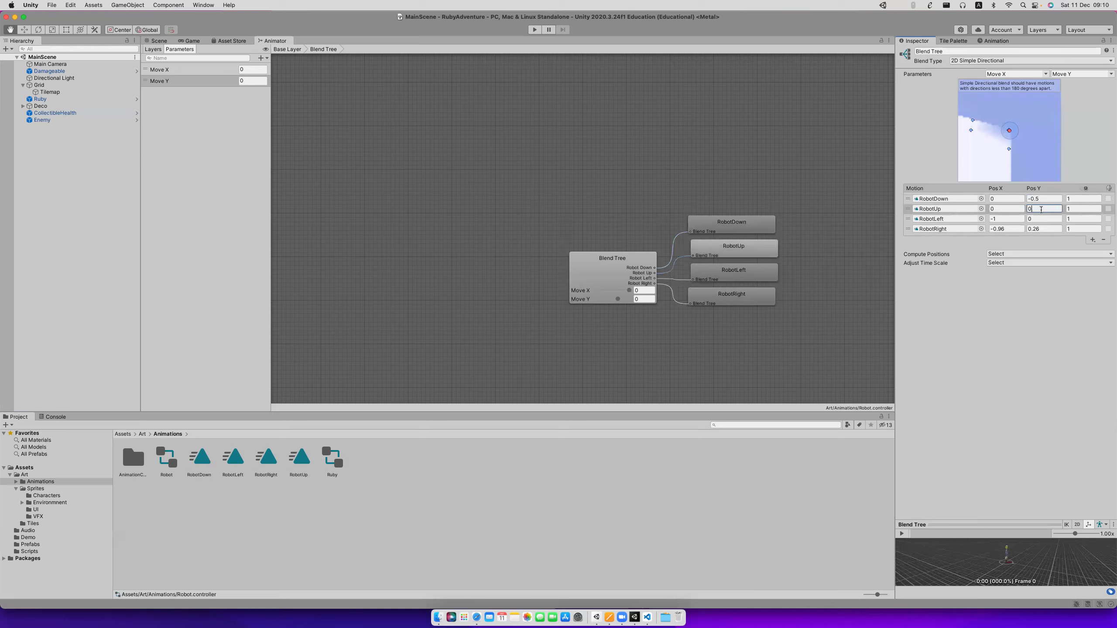
pyautogui.click(1046, 211)
pyautogui.write('0.5')
pyautogui.press('Tab')
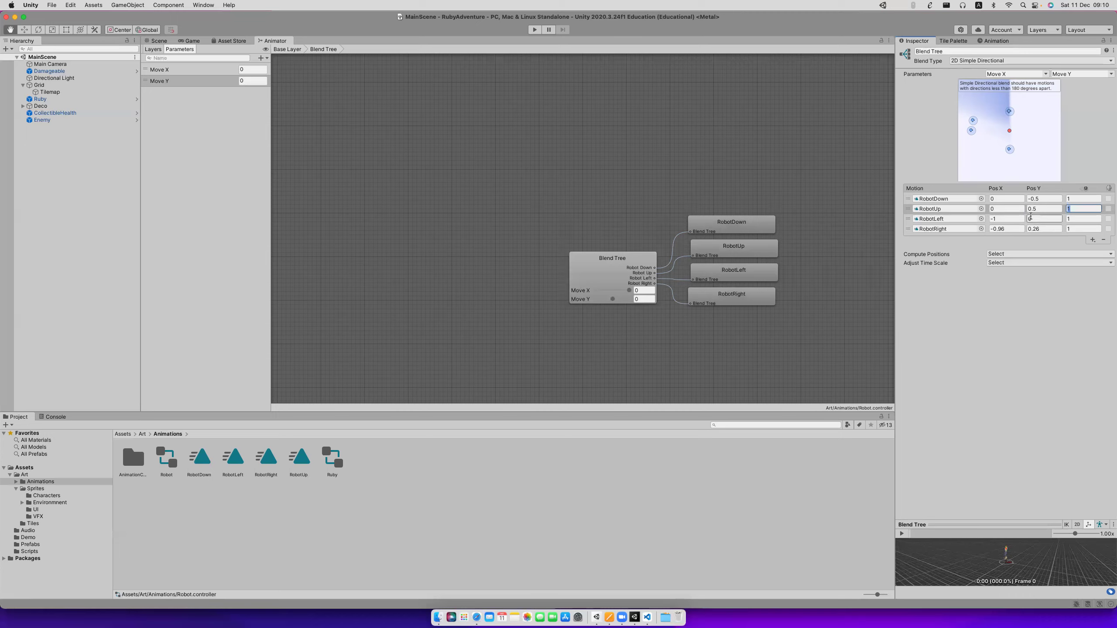
# Set RobotLeft's position to (-0.5, 0) and RobotRight's to (0.5, 0).
pyautogui.click(1008, 219)
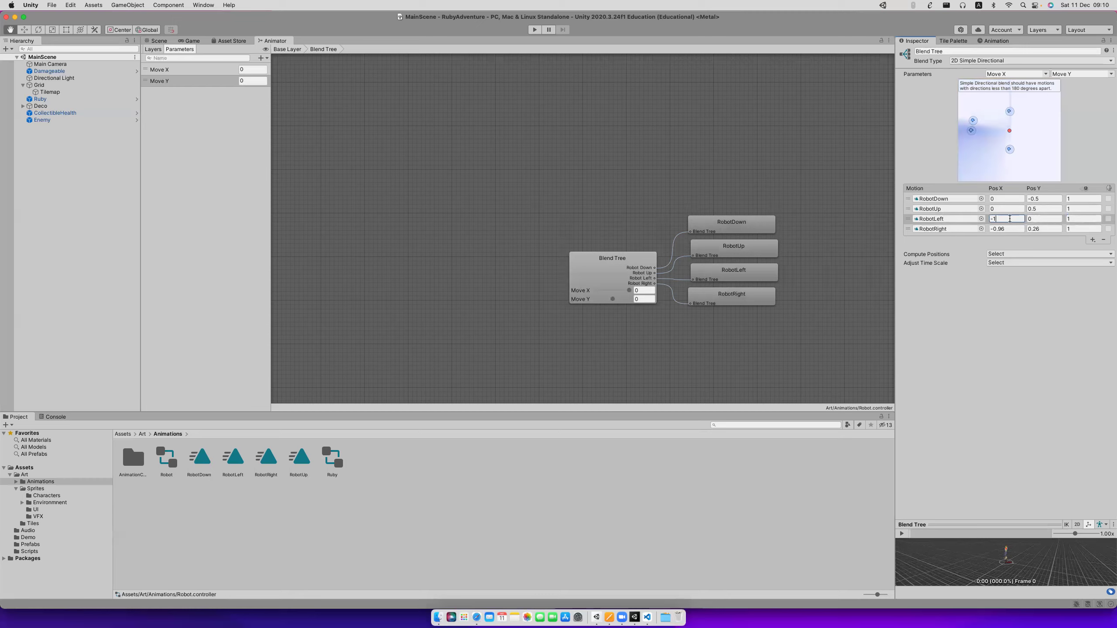
pyautogui.write('0.5')
pyautogui.press('Tab')
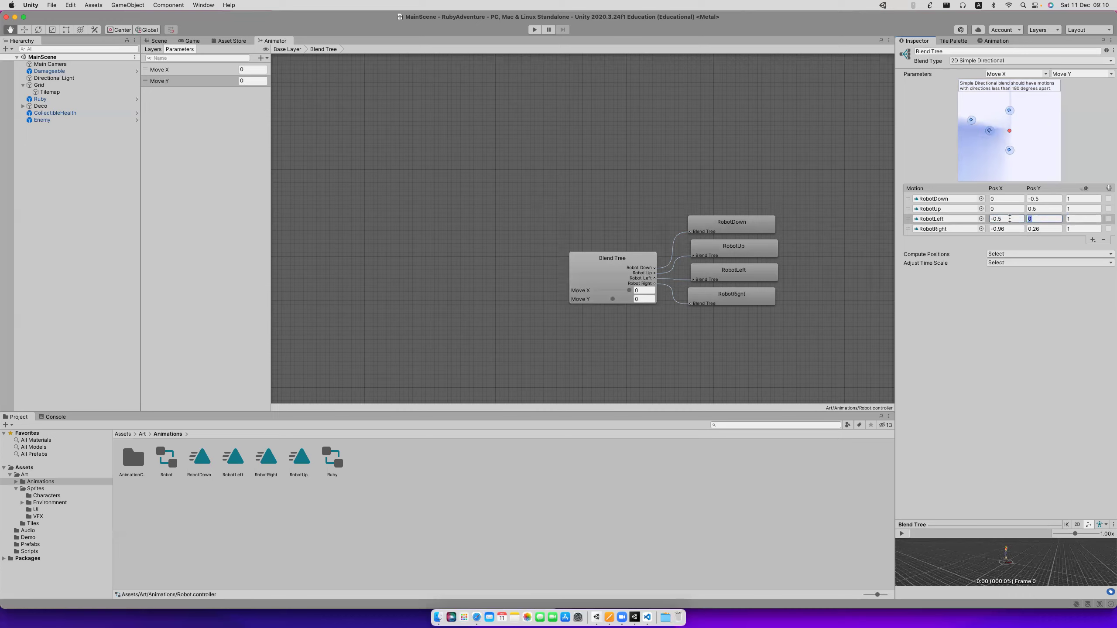
pyautogui.click(1014, 228)
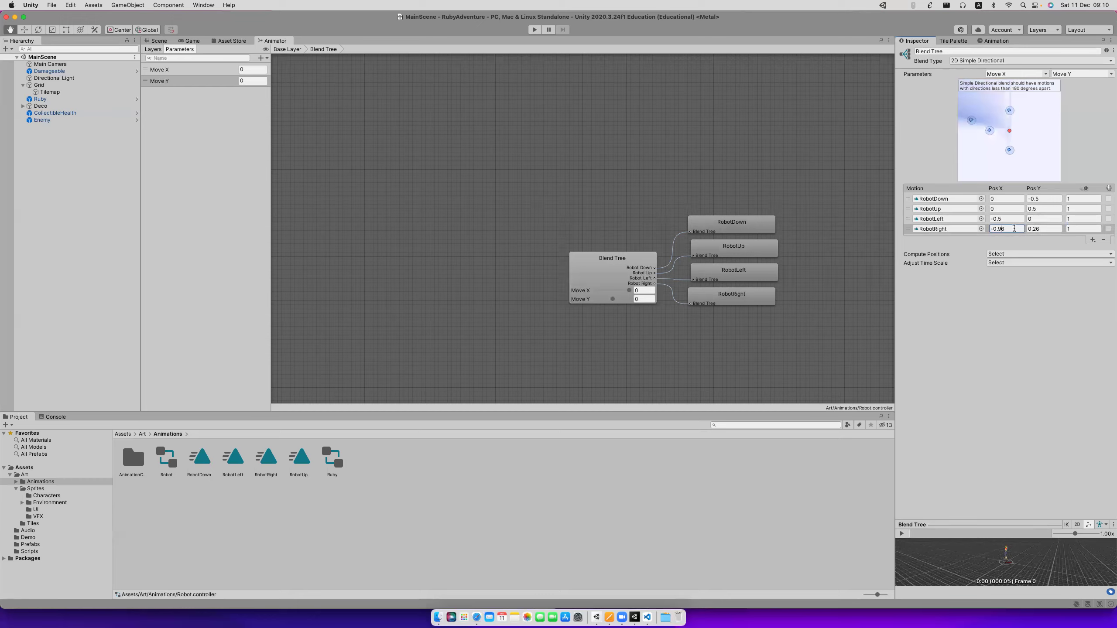
pyautogui.press('super+a')
pyautogui.write('0')
pyautogui.press('Tab')
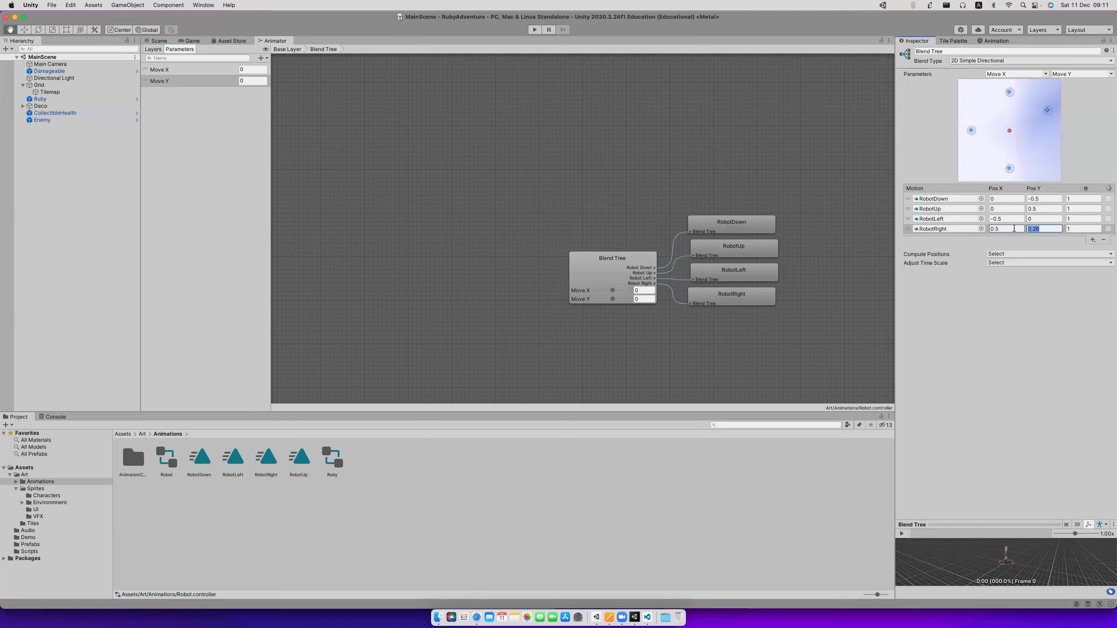
pyautogui.write('0')
pyautogui.press('Tab')
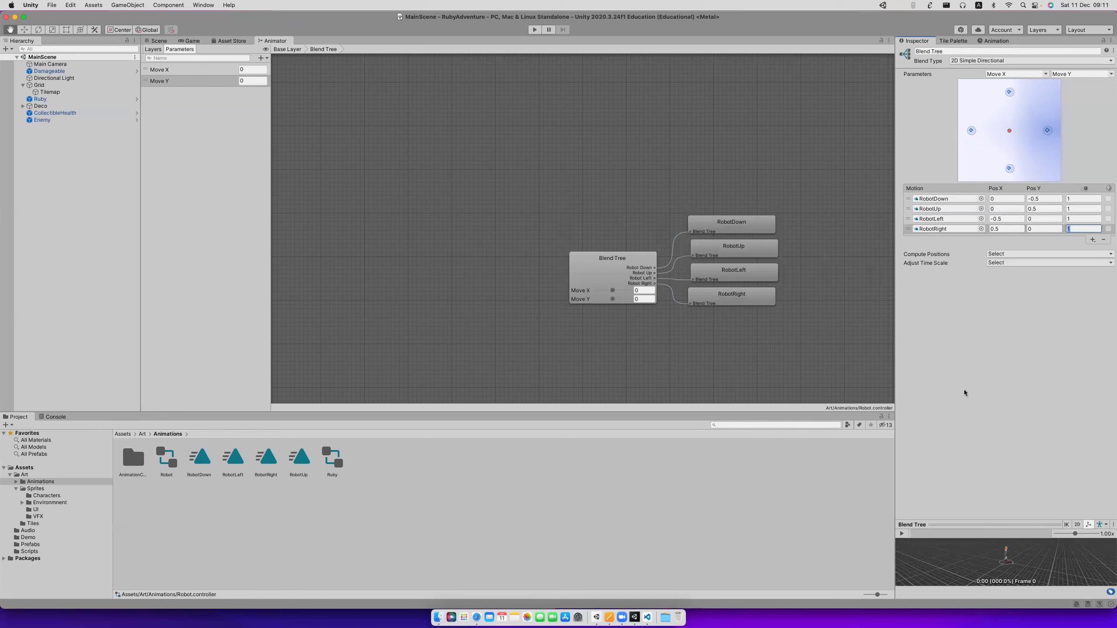
# Play the blend tree preview, enlarge it, switch to 2D, and sweep the blend point across directions.
pyautogui.moveTo(1010, 132)
pyautogui.mouseDown()
pyautogui.moveTo(1010, 169)
pyautogui.moveTo(971, 136)
pyautogui.moveTo(1047, 128)
pyautogui.moveTo(1005, 107)
pyautogui.moveTo(1008, 93)
pyautogui.moveTo(1006, 128)
pyautogui.moveTo(976, 130)
pyautogui.moveTo(1029, 133)
pyautogui.moveTo(995, 134)
pyautogui.moveTo(1011, 138)
pyautogui.mouseUp()
pyautogui.click(905, 534)
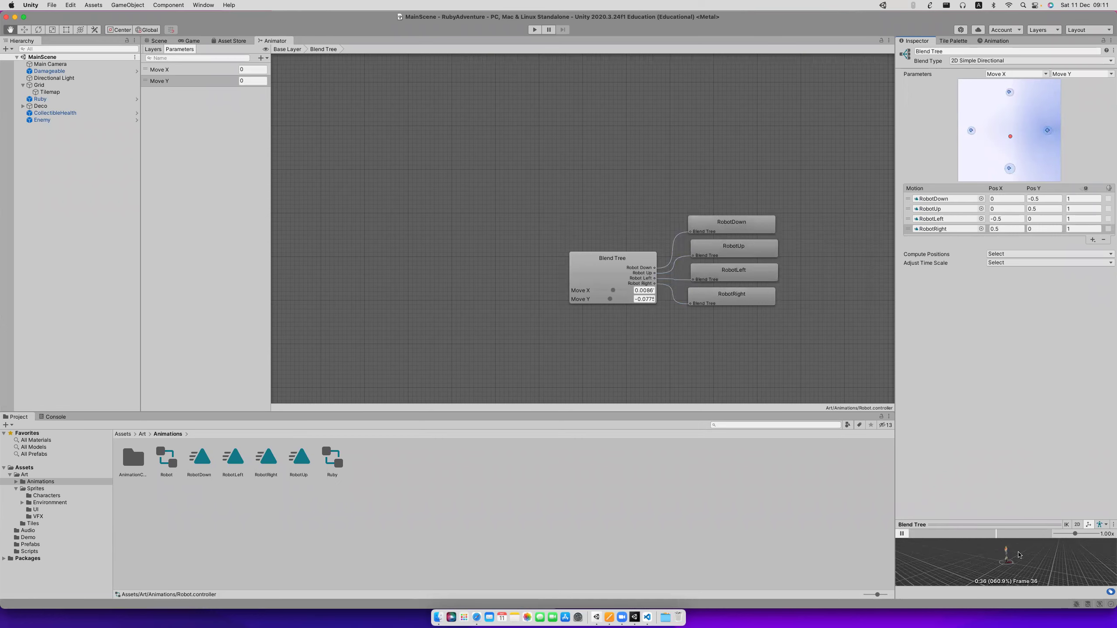
pyautogui.moveTo(1020, 525); pyautogui.dragTo(1027, 447)
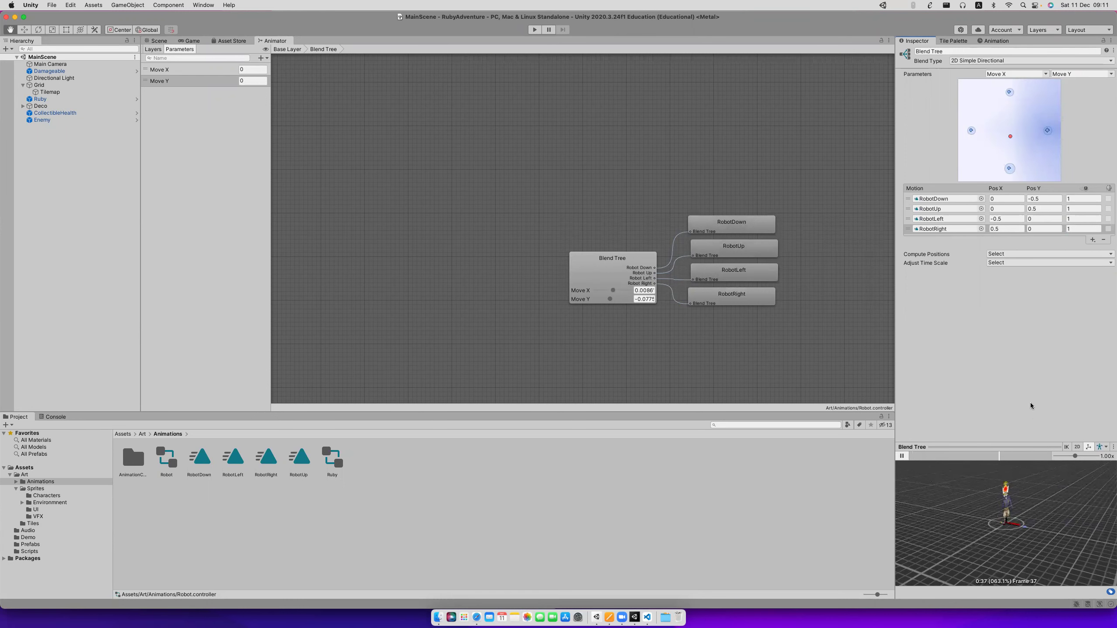
pyautogui.moveTo(1010, 137); pyautogui.dragTo(1012, 92)
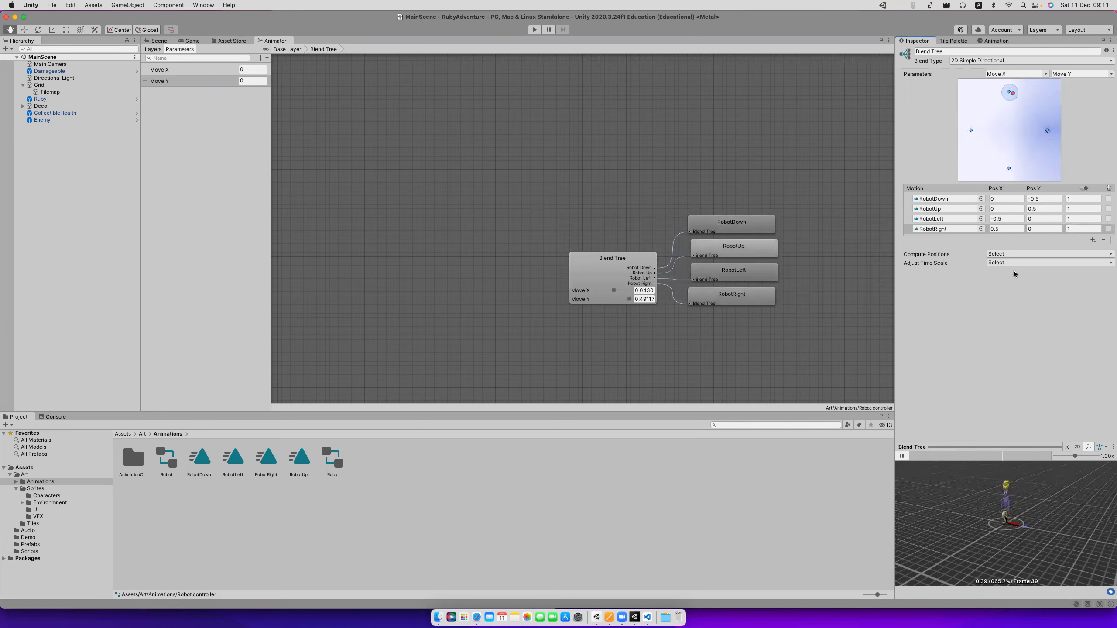
pyautogui.click(1077, 447)
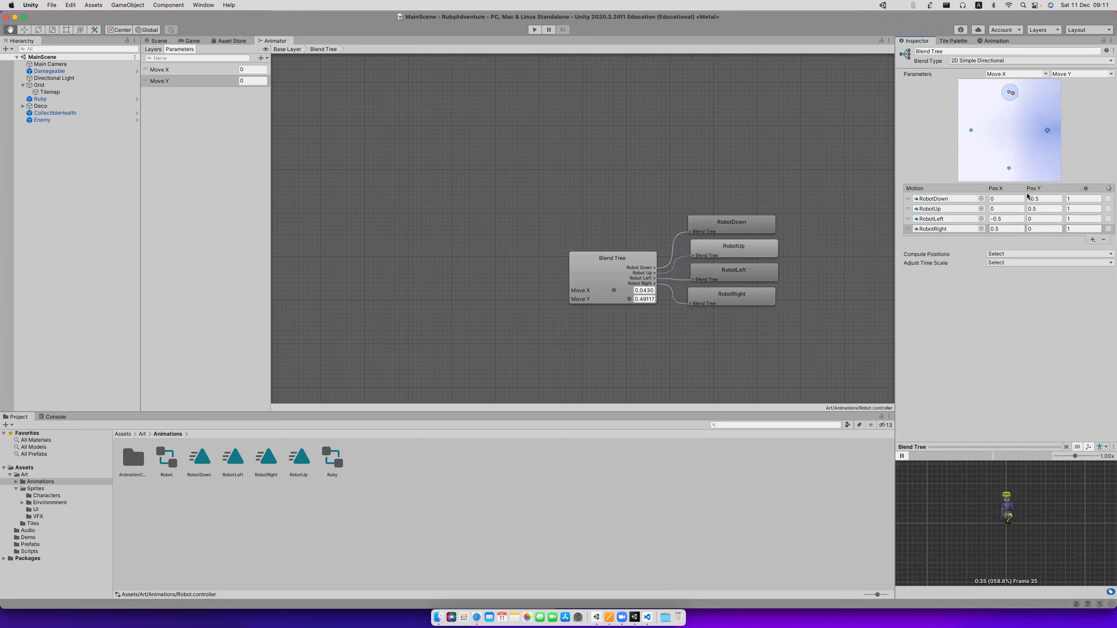
pyautogui.moveTo(1017, 94); pyautogui.dragTo(1013, 135)
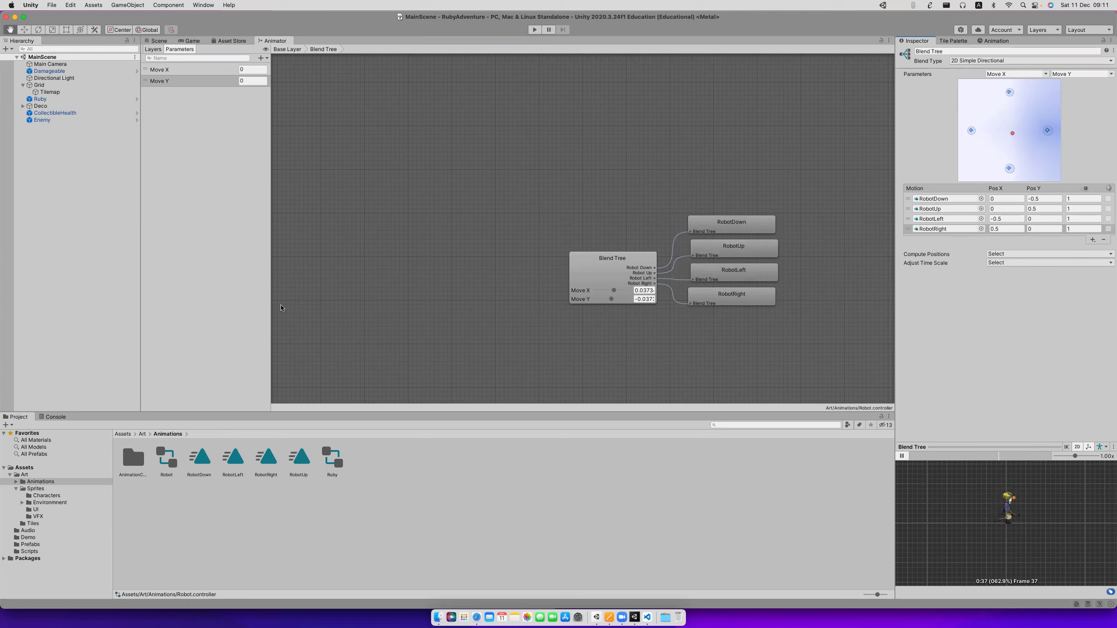
pyautogui.press('super+Tab')
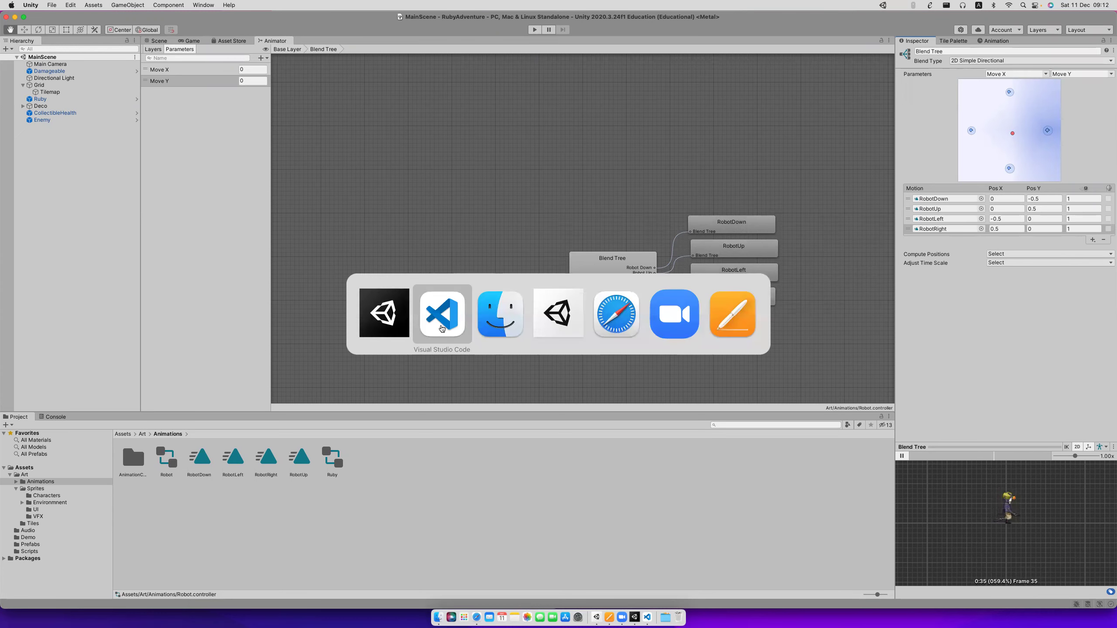
# Declare an Animator animator field above Start in EnemyController.cs and save.
pyautogui.click(442, 328)
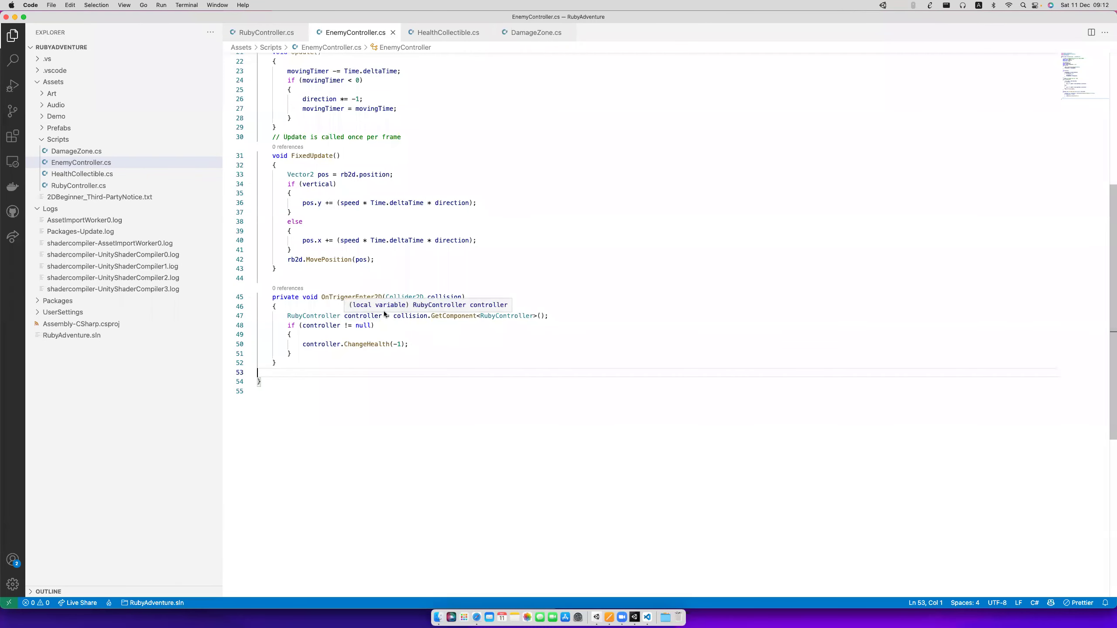
pyautogui.scroll(10, 355, 244)
pyautogui.click(317, 264)
pyautogui.press('Home')
pyautogui.press('Return')
pyautogui.press('Up')
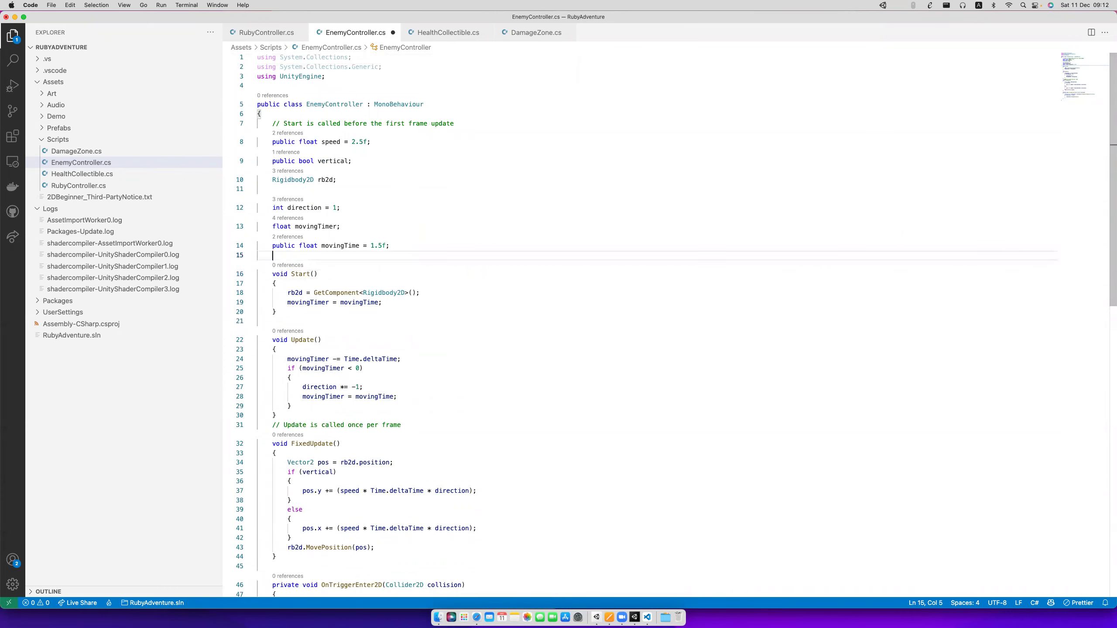
pyautogui.press('Return')
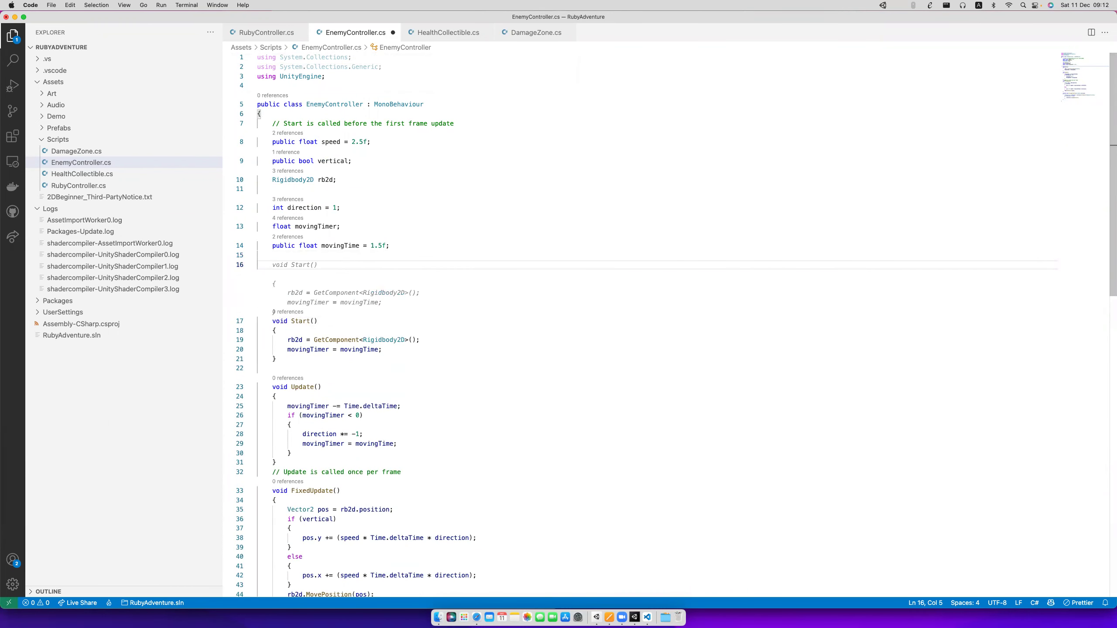
pyautogui.write('Animat')
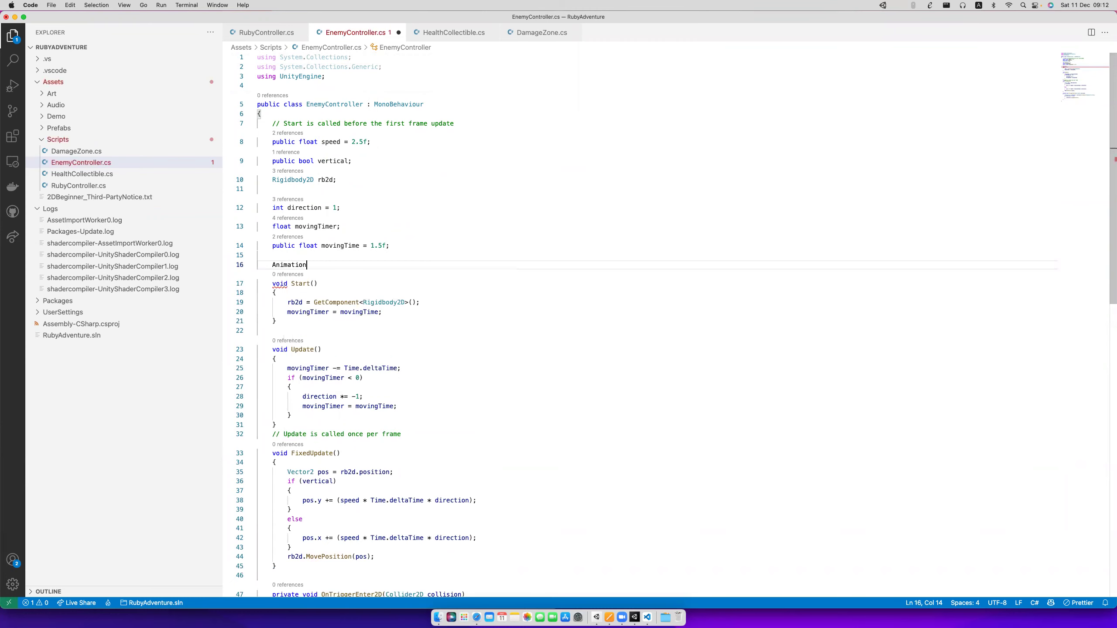
pyautogui.press('Tab')
pyautogui.press('cmd+s')
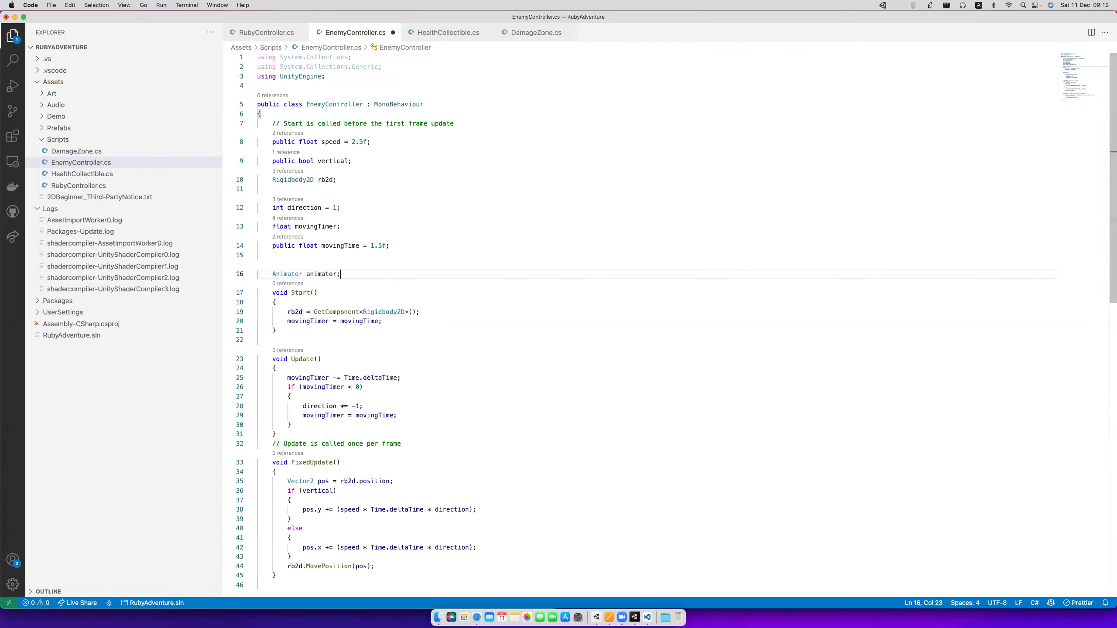
# Assign animator = GetComponent<Animator>() inside Start and save.
pyautogui.click(326, 318)
pyautogui.press('End')
pyautogui.press('Return')
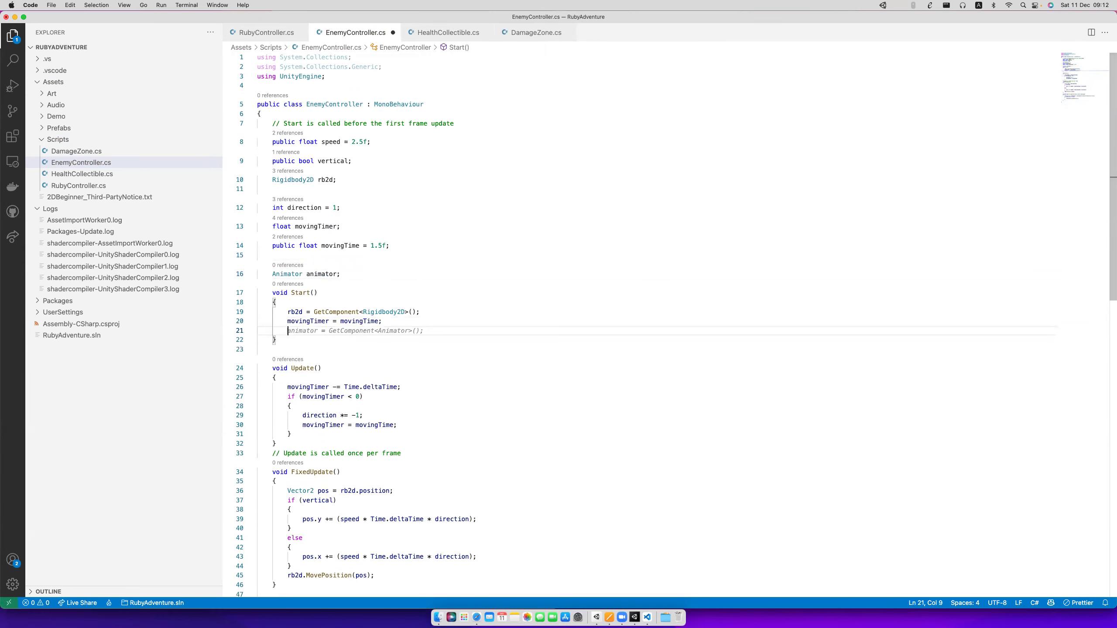
pyautogui.press('Tab')
pyautogui.press('cmd+s')
# Type a trial animator. line below line 21, then delete it and the empty line.
pyautogui.click(311, 331)
pyautogui.click(467, 331)
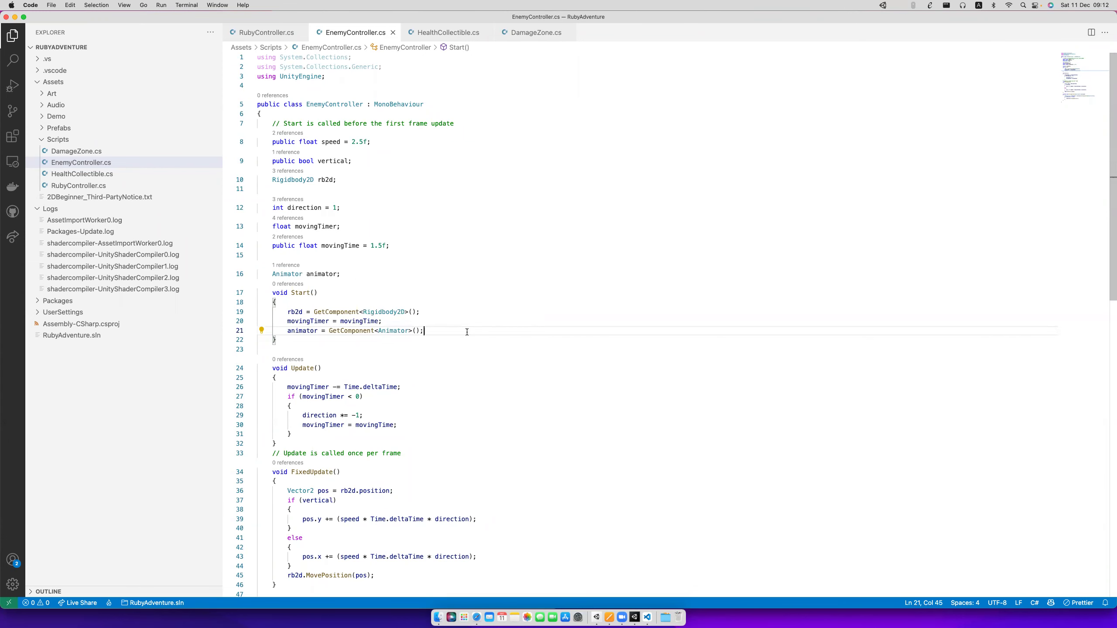
pyautogui.press('Return')
pyautogui.write('animator.')
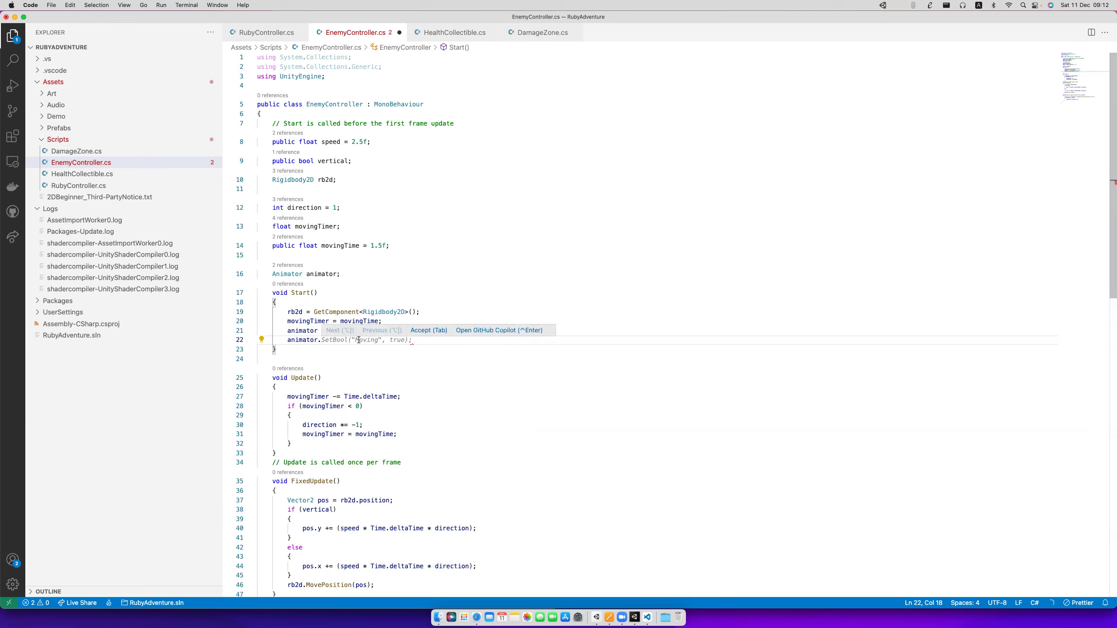
pyautogui.moveTo(339, 344)
pyautogui.press('super+equal')
pyautogui.press('super+equal')
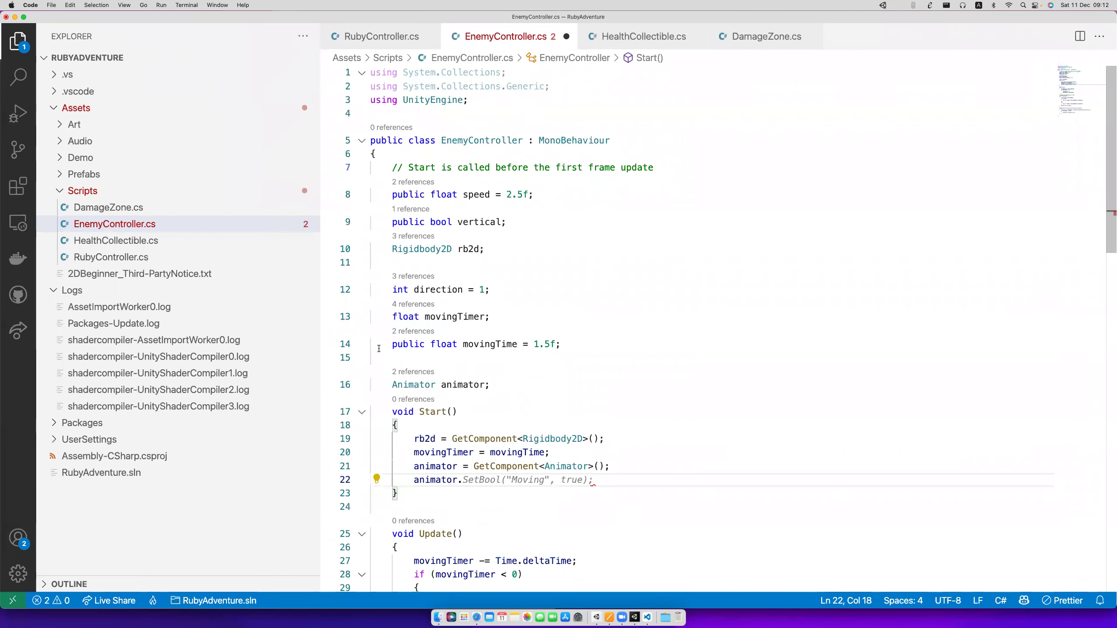
pyautogui.press('super+minus')
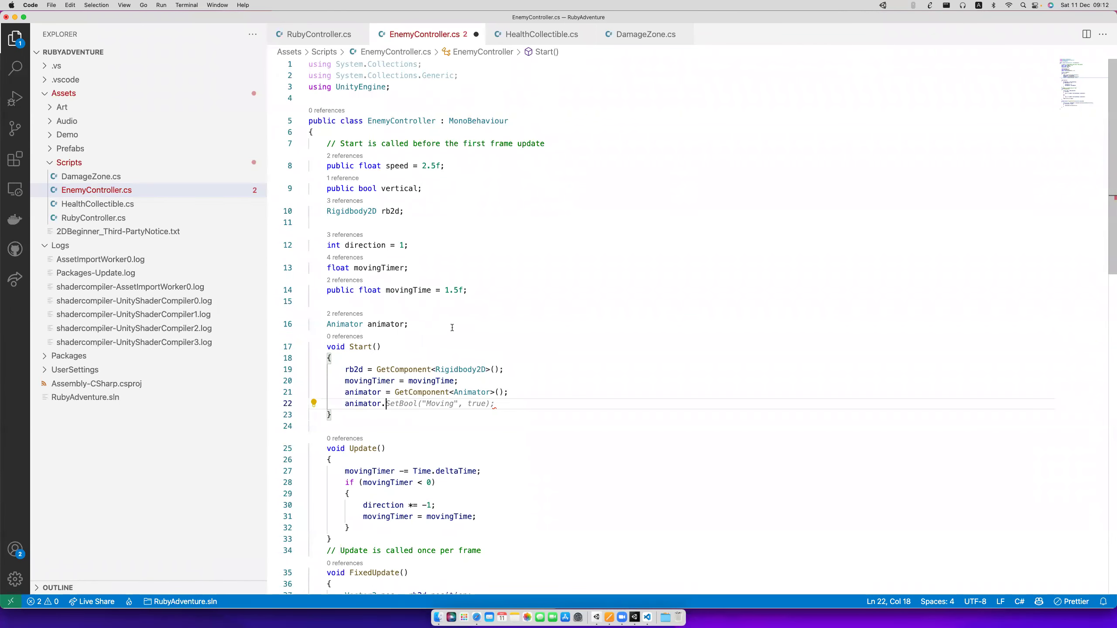
pyautogui.moveTo(438, 401)
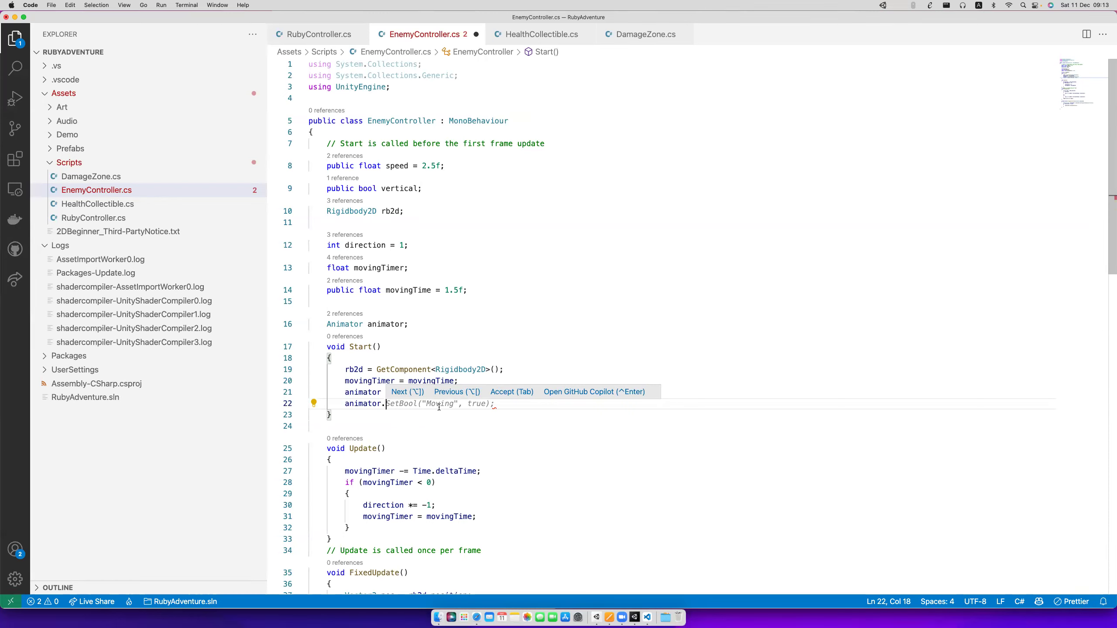
pyautogui.press('super+shift+Left')
pyautogui.press('BackSpace')
pyautogui.press('super+shift+Left')
pyautogui.press('BackSpace')
pyautogui.press('BackSpace')
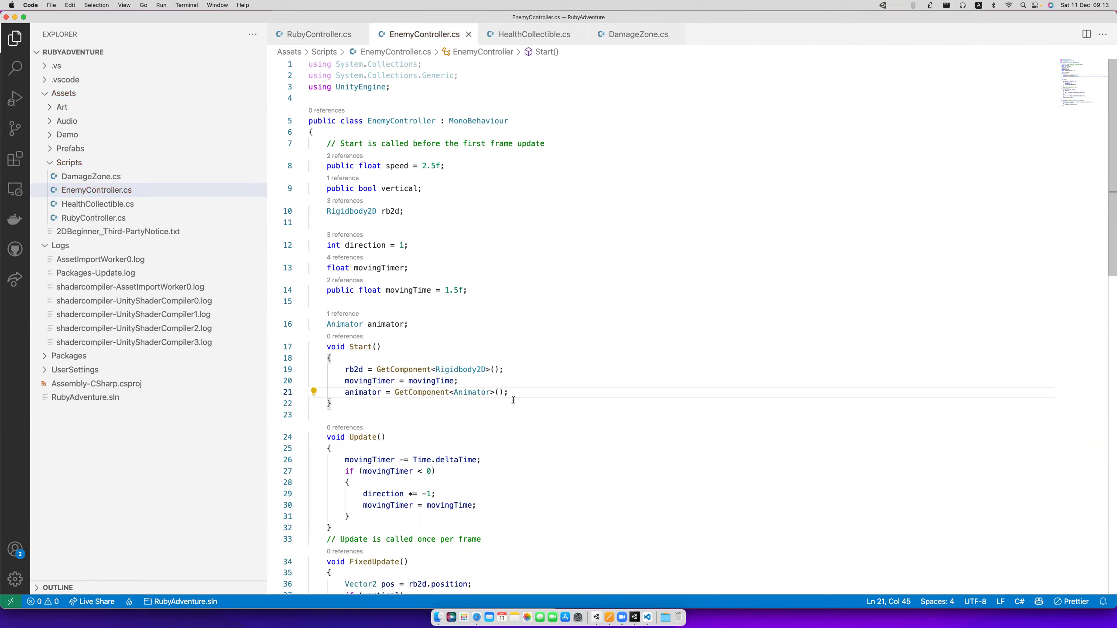
# Add an empty if (vertical) { } else { } block in Update() and save.
pyautogui.scroll(-5, 513, 400)
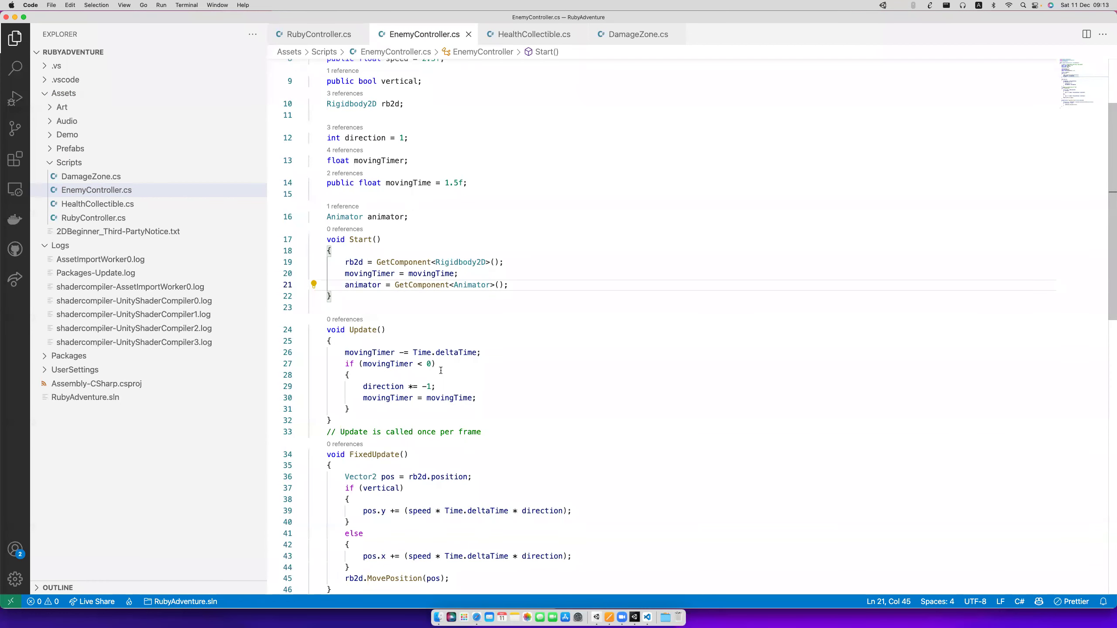
pyautogui.click(378, 406)
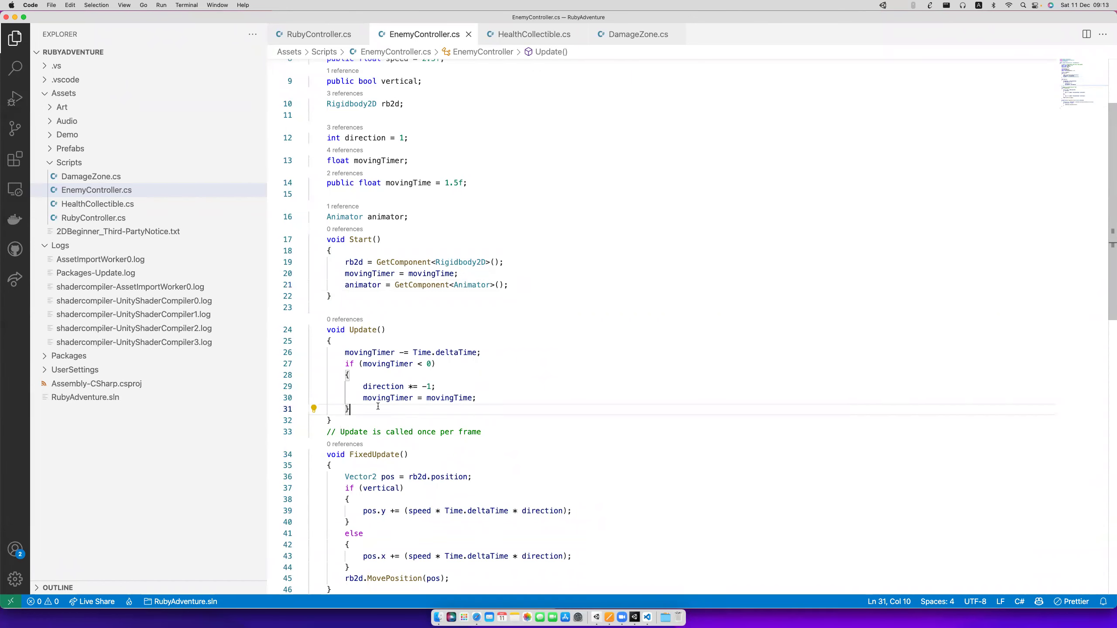
pyautogui.press('Return')
pyautogui.press('Return')
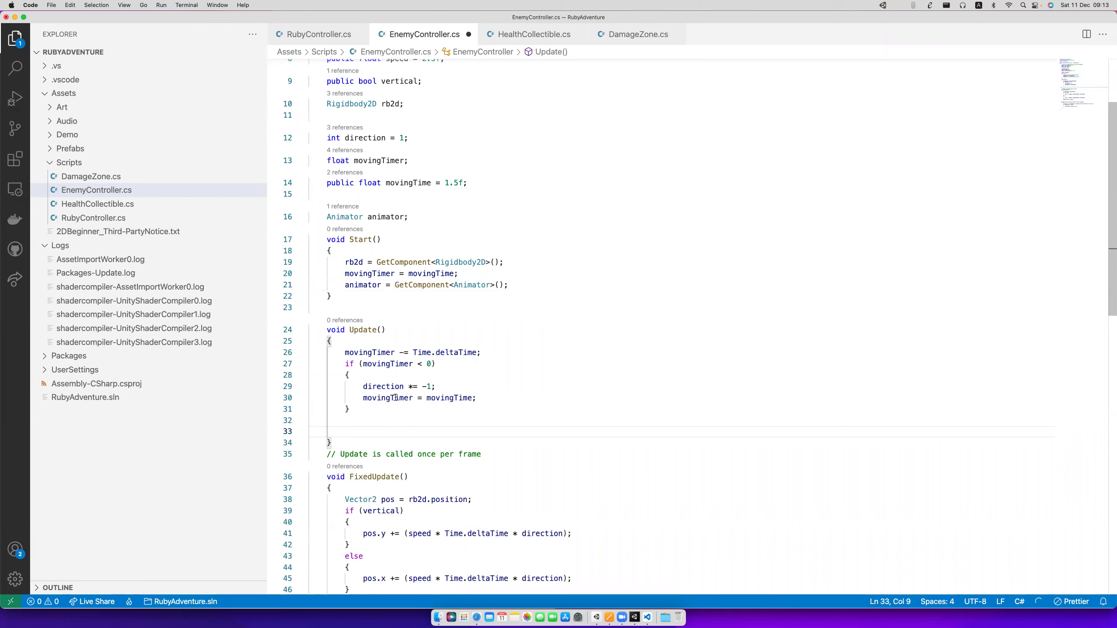
pyautogui.scroll(-2, 399, 393)
pyautogui.write('if')
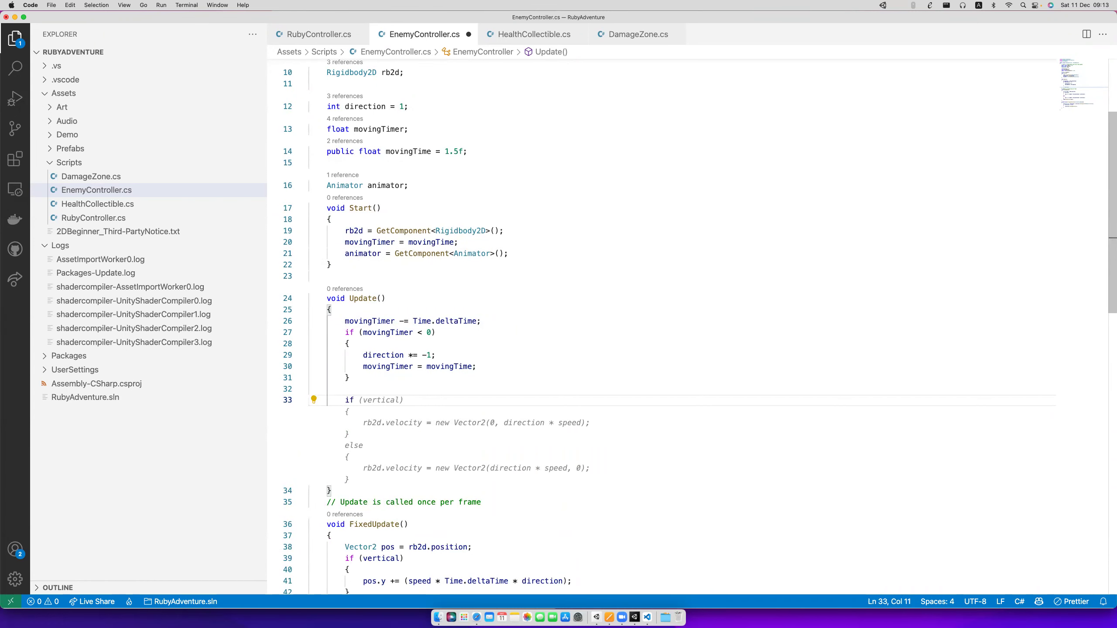
pyautogui.write('(vertical) {')
pyautogui.press('Return')
pyautogui.press('Down')
pyautogui.write('ek')
pyautogui.press('BackSpace')
pyautogui.write('lse{')
pyautogui.press('Return')
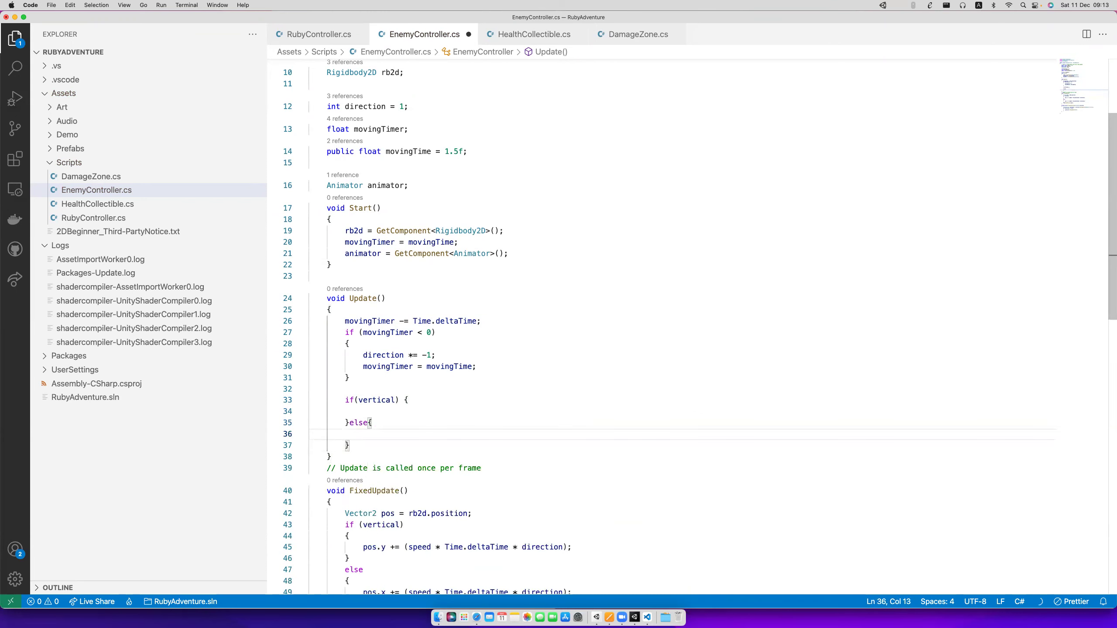
pyautogui.press('super+s')
# Inside the if block, add animator.SetFloat("Move X", 0), matching Unity's parameter name, and save.
pyautogui.click(383, 422)
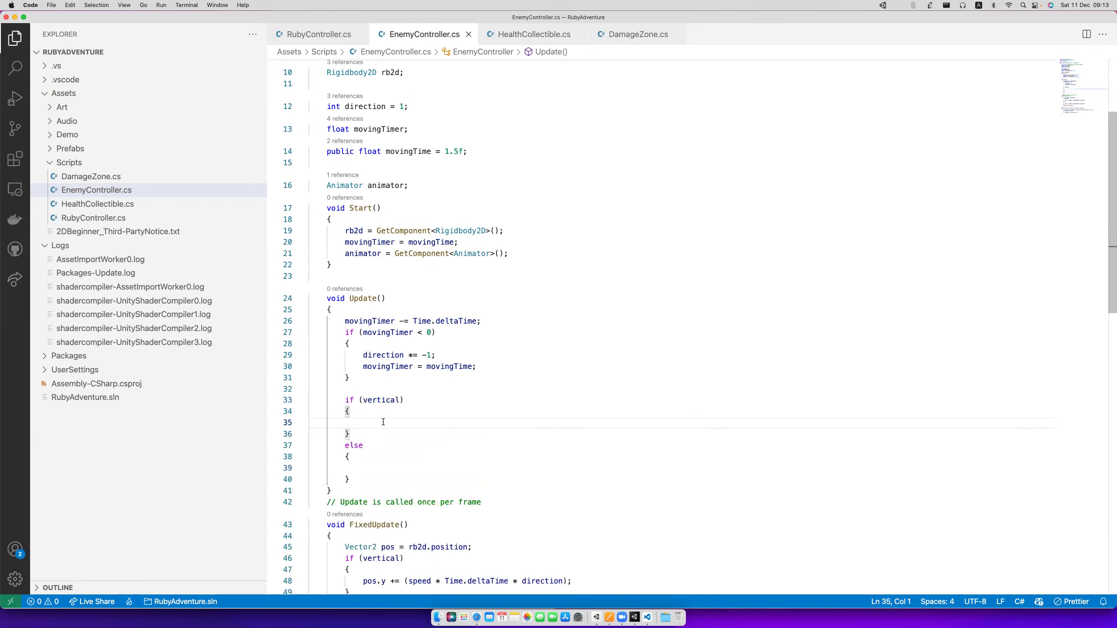
pyautogui.press('Tab')
pyautogui.press('Tab')
pyautogui.press('Tab')
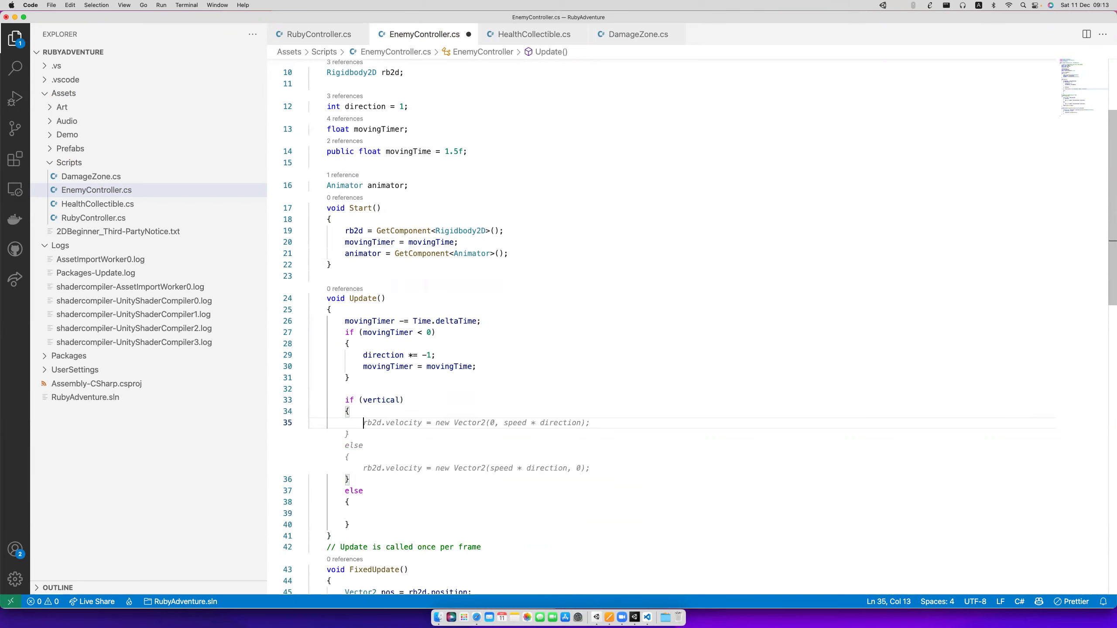
pyautogui.write('animator.set')
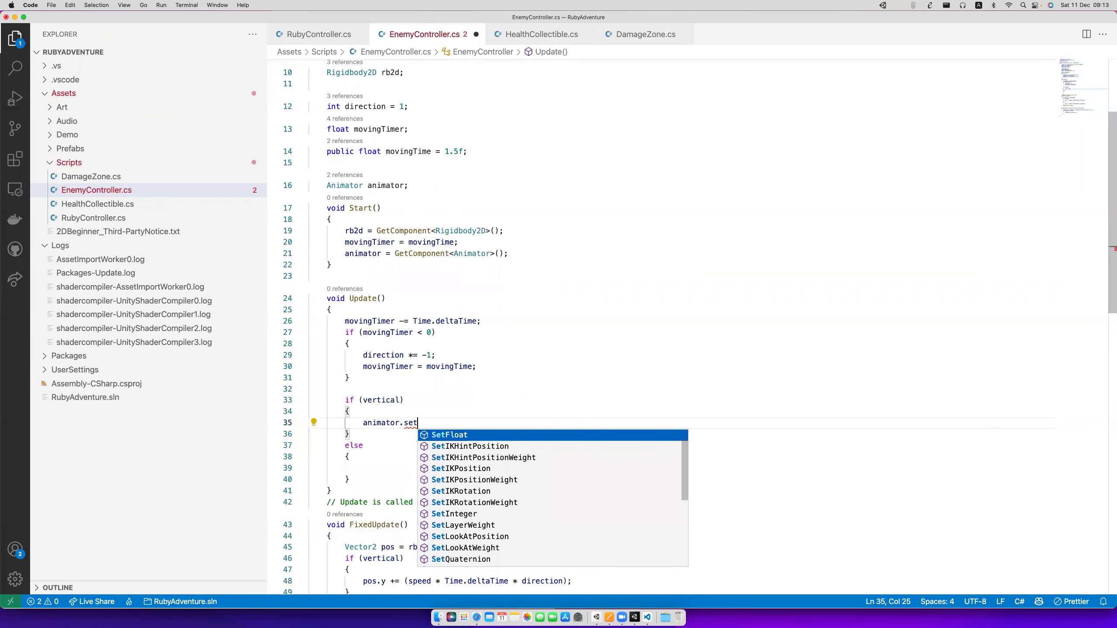
pyautogui.press('Tab')
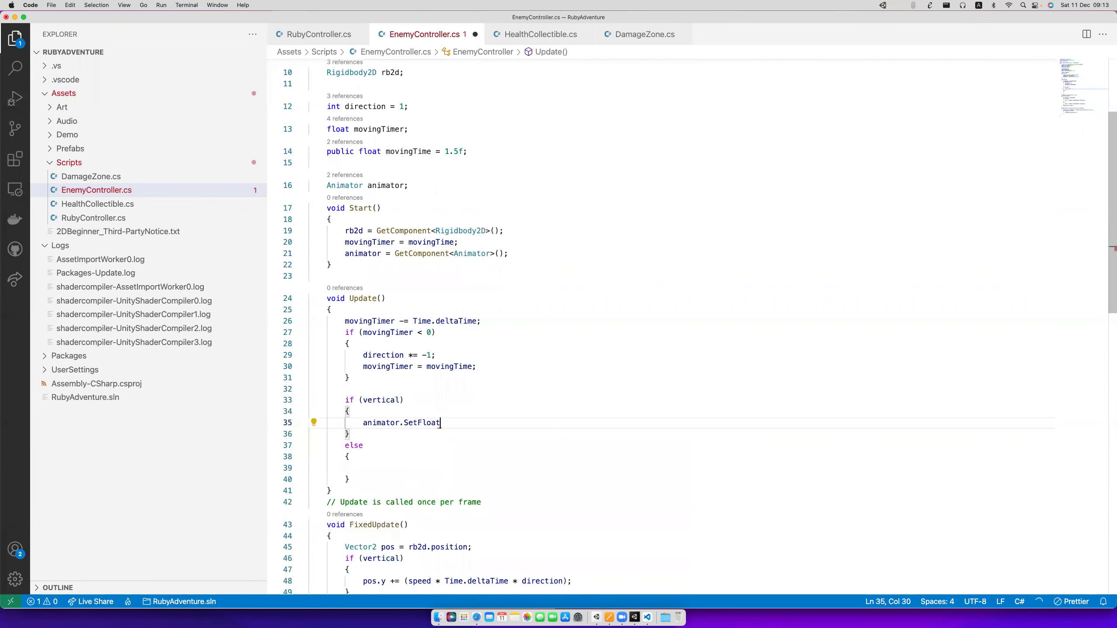
pyautogui.press('Tab')
pyautogui.press('cmd+s')
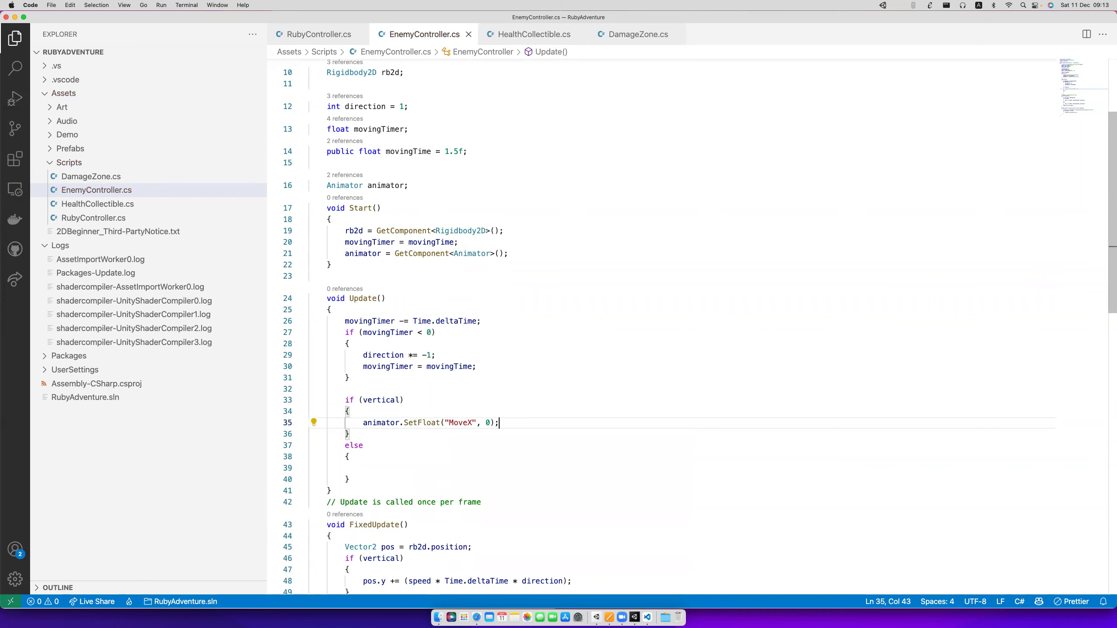
pyautogui.doubleClick(460, 422)
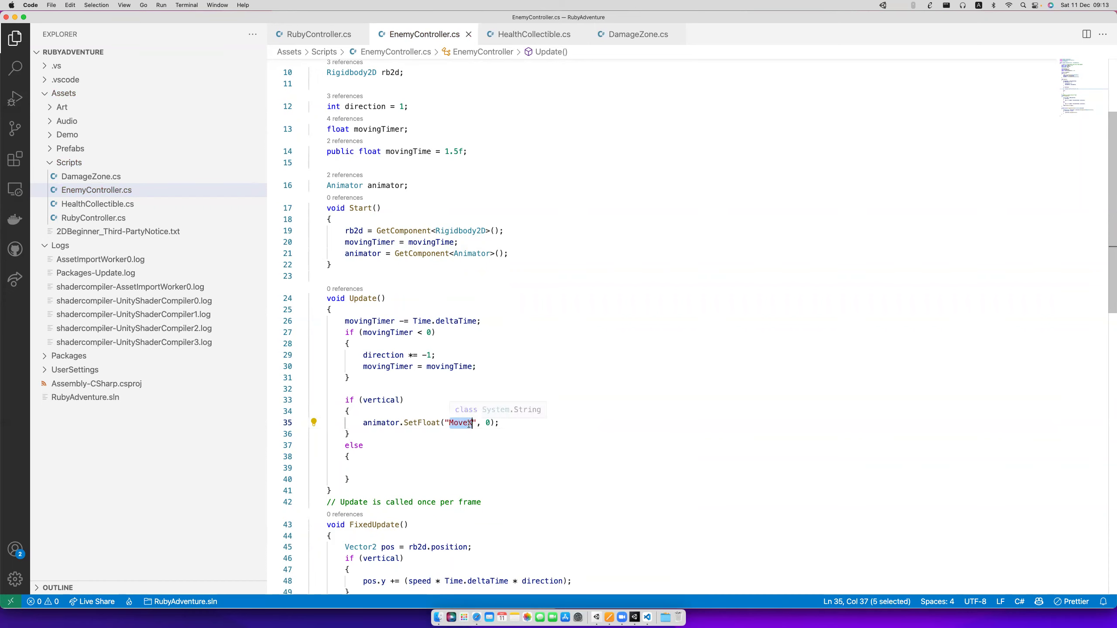
pyautogui.press('super+Tab')
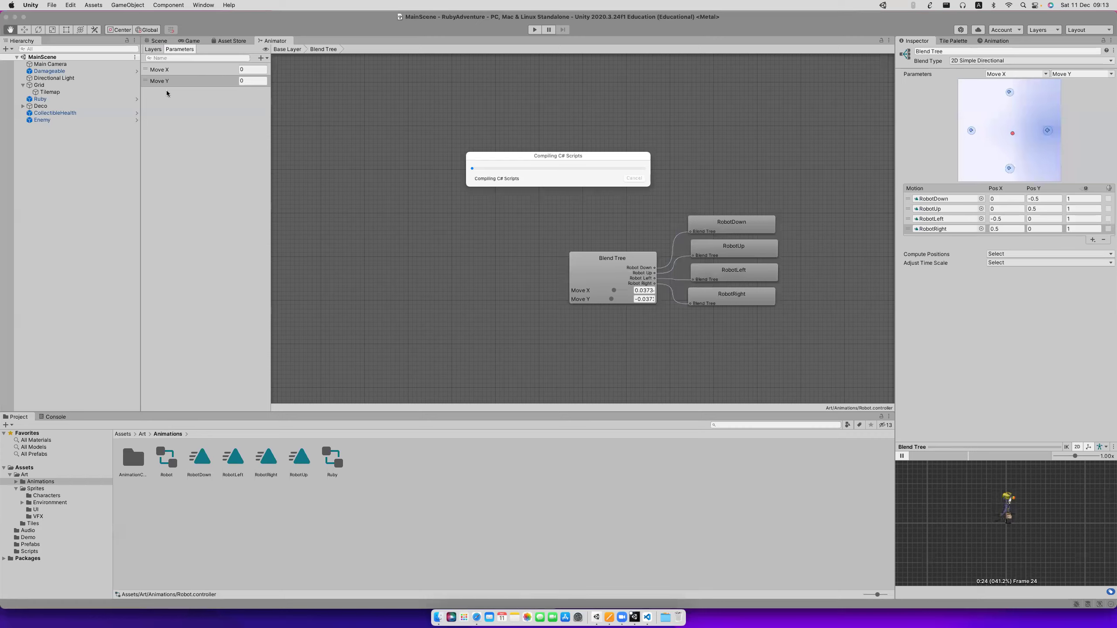
pyautogui.press('super+Tab')
pyautogui.write('Move X')
pyautogui.press('super+s')
pyautogui.press('End')
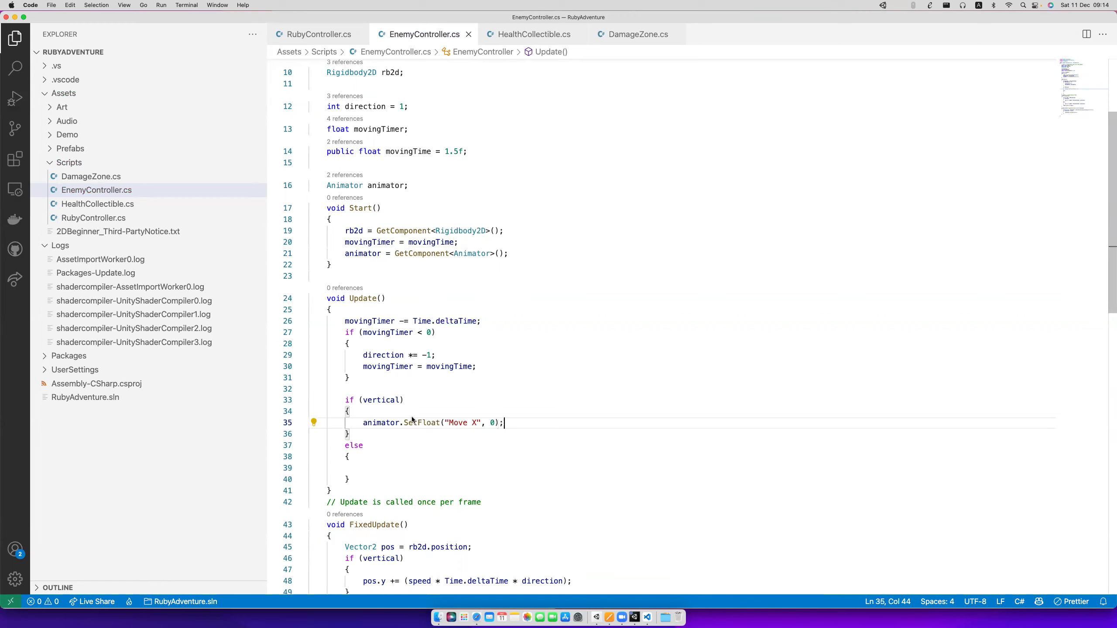
# Add animator.SetFloat("Move Y", direction) below the Move X line.
pyautogui.press('Home')
pyautogui.hotkey('shift', 'End')
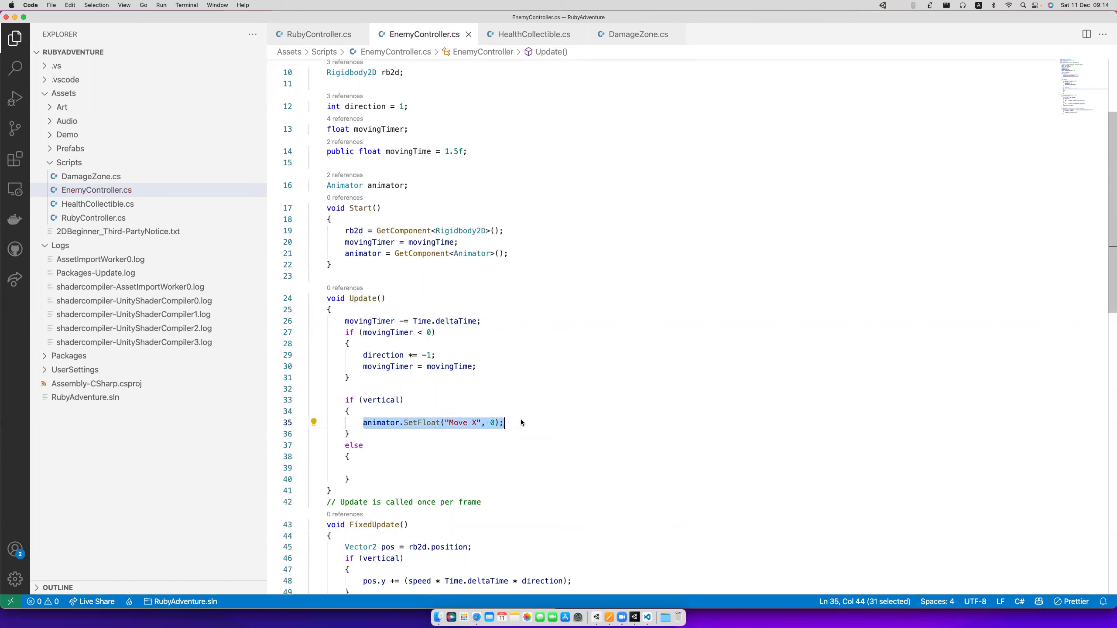
pyautogui.press('Right')
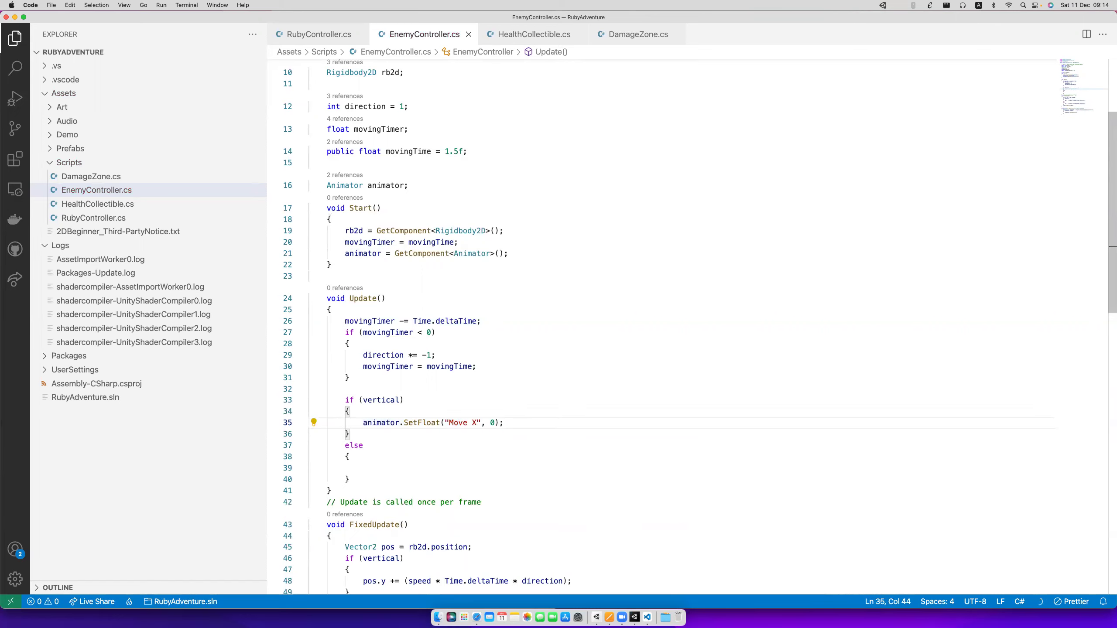
pyautogui.press('Return')
pyautogui.write('ani')
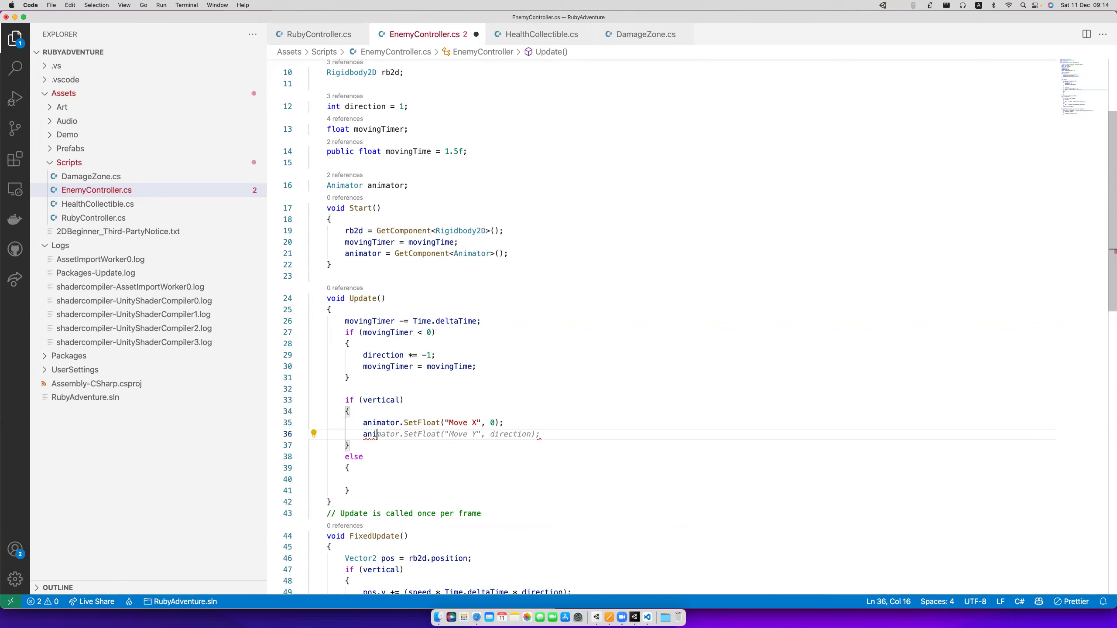
pyautogui.press('Tab')
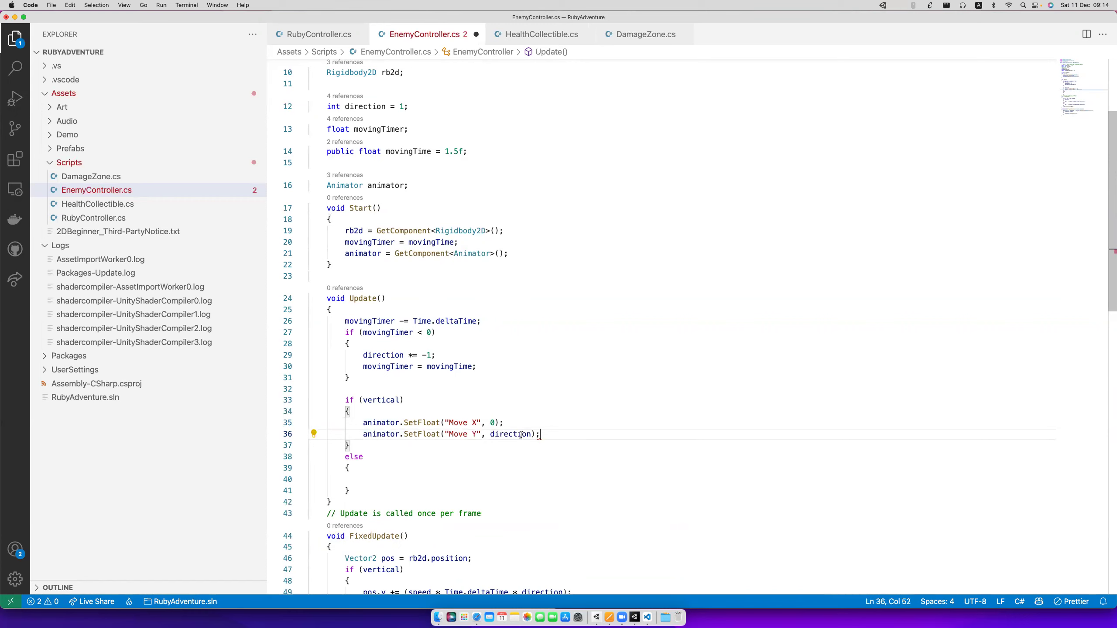
pyautogui.doubleClick(521, 434)
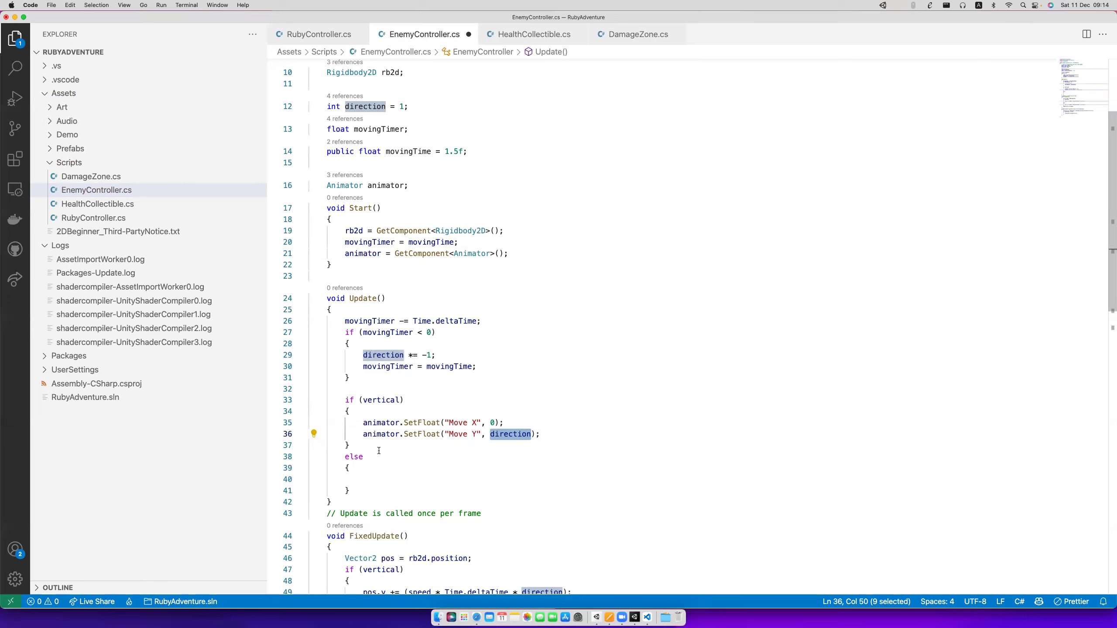
# Fill the else block with Move X set to direction and Move Y to 0, then save.
pyautogui.click(398, 491)
pyautogui.click(396, 479)
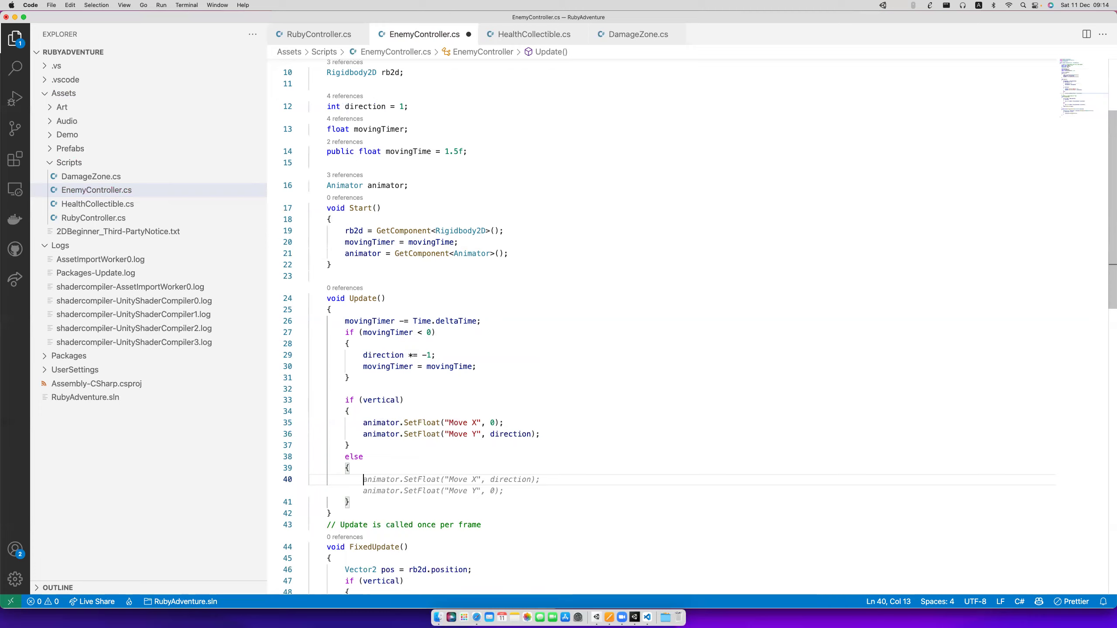
pyautogui.press('Tab')
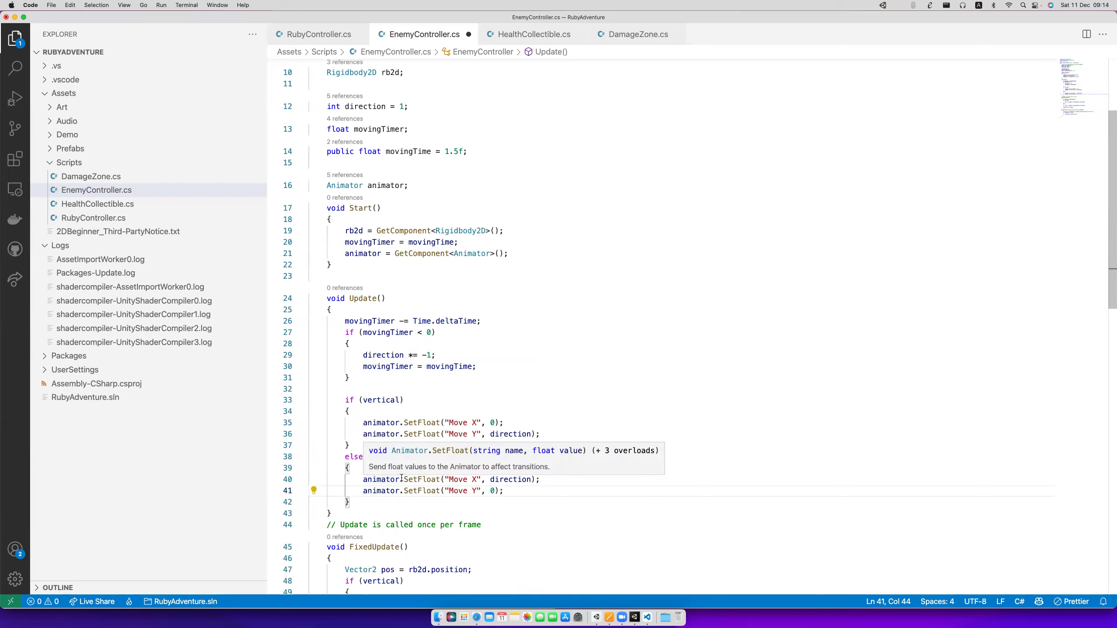
pyautogui.press('super+s')
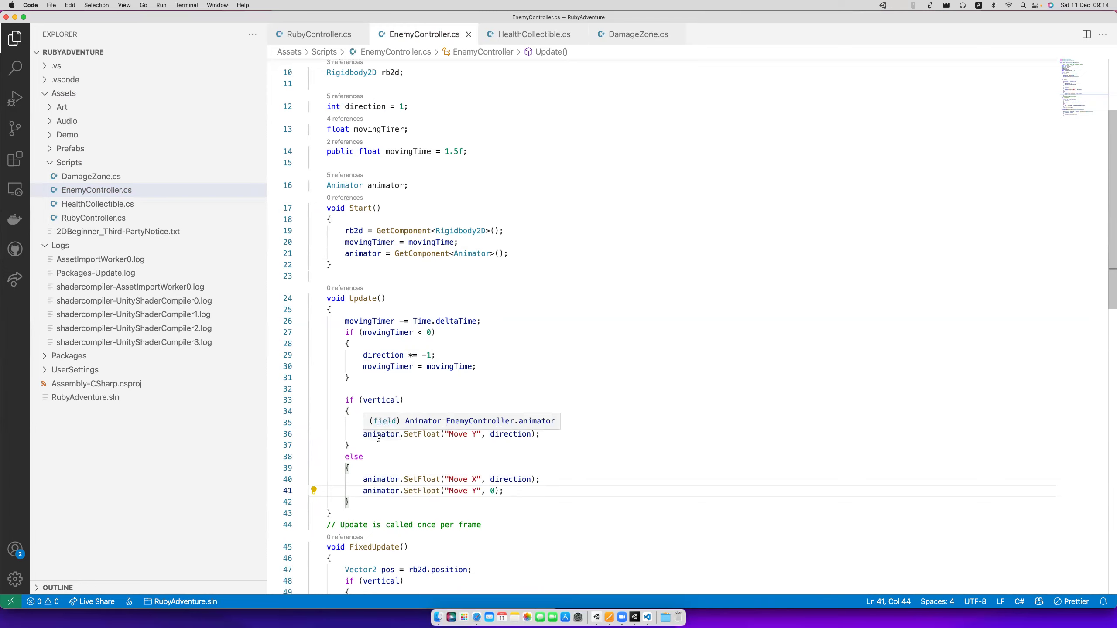
pyautogui.click(380, 445)
pyautogui.scroll(-2, 408, 470)
pyautogui.scroll(-5, 408, 470)
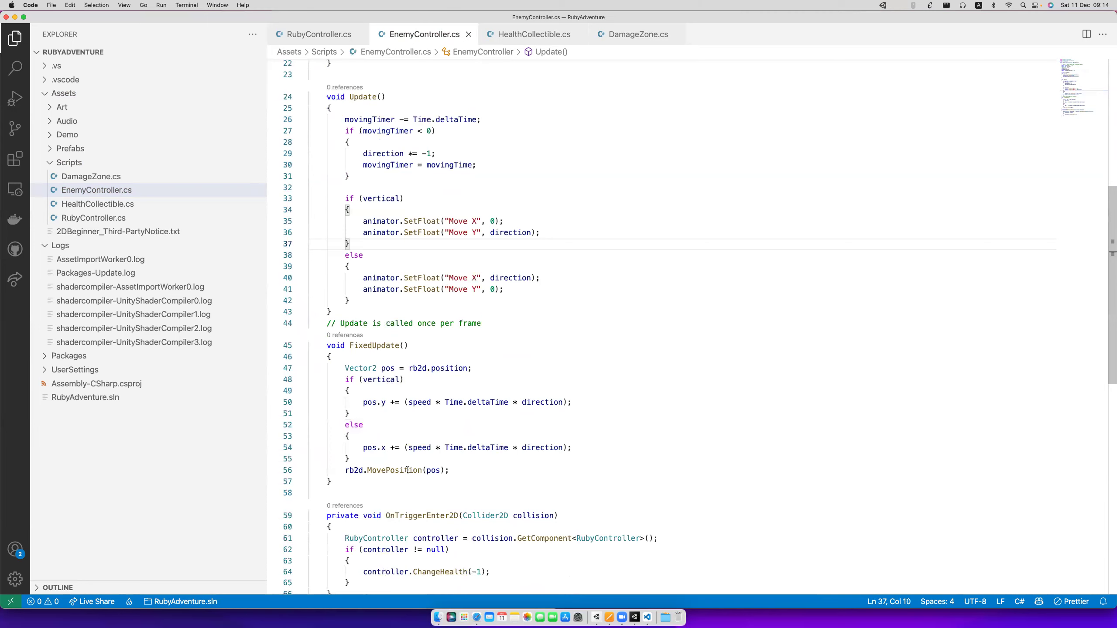
pyautogui.press('super+Tab')
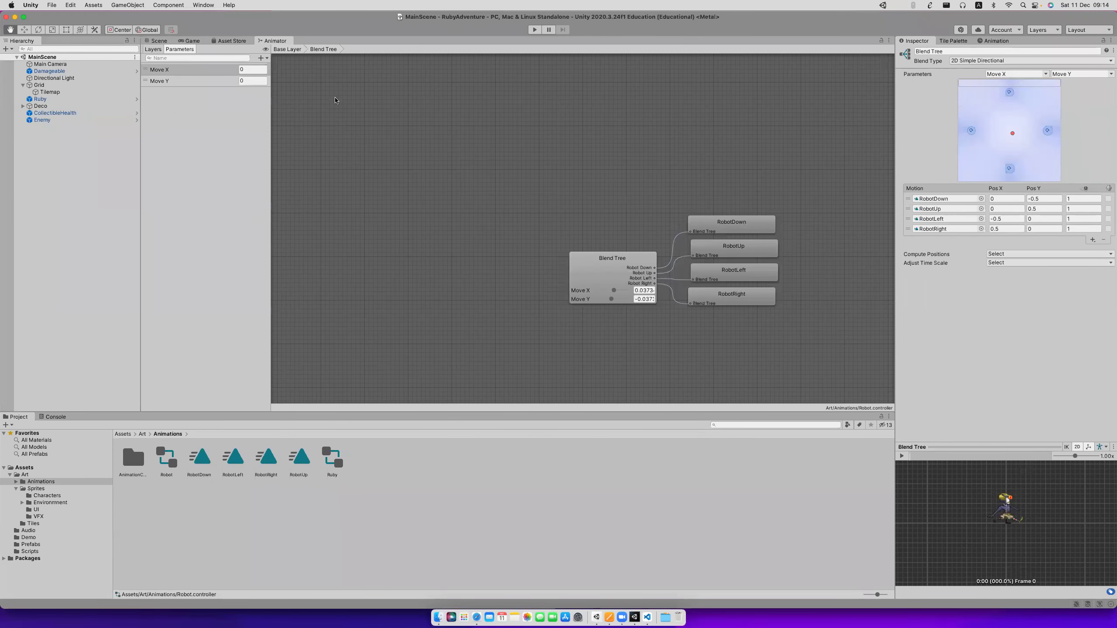
# Run the game to watch the animated robot, stop it, then list the Prefabs folder.
pyautogui.click(535, 29)
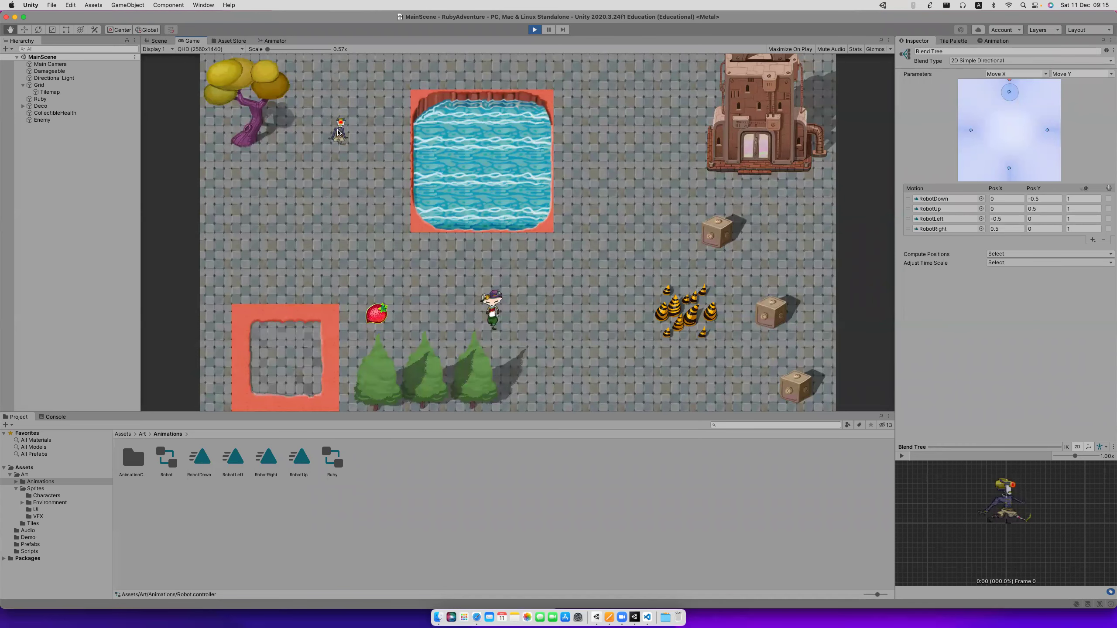
pyautogui.moveTo(267, 49); pyautogui.dragTo(267, 49)
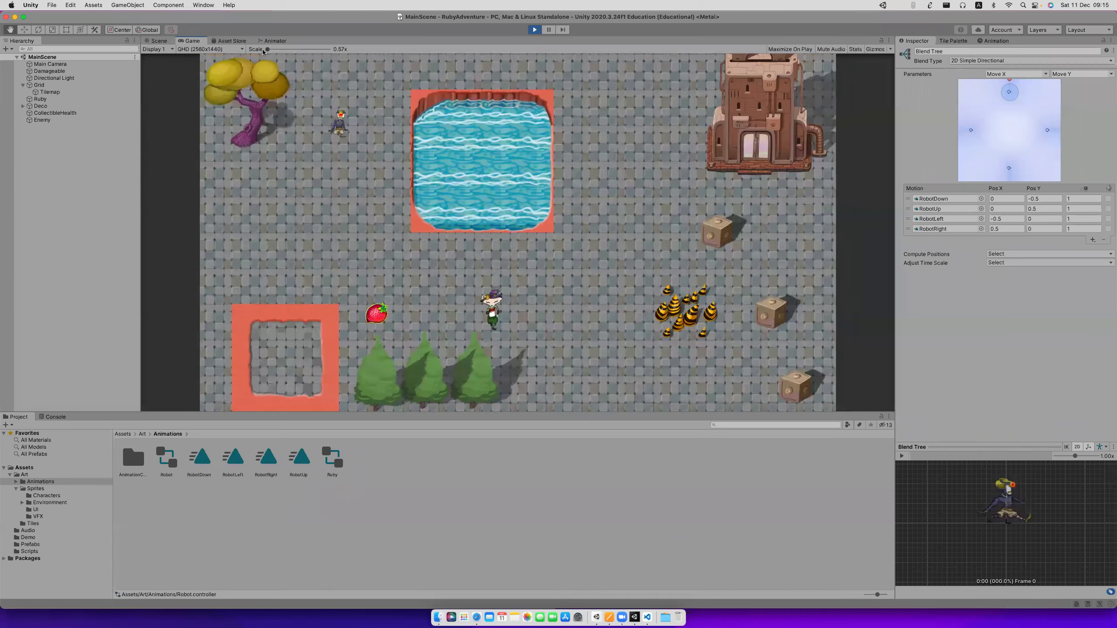
pyautogui.click(218, 50)
pyautogui.click(272, 132)
pyautogui.press('super+p')
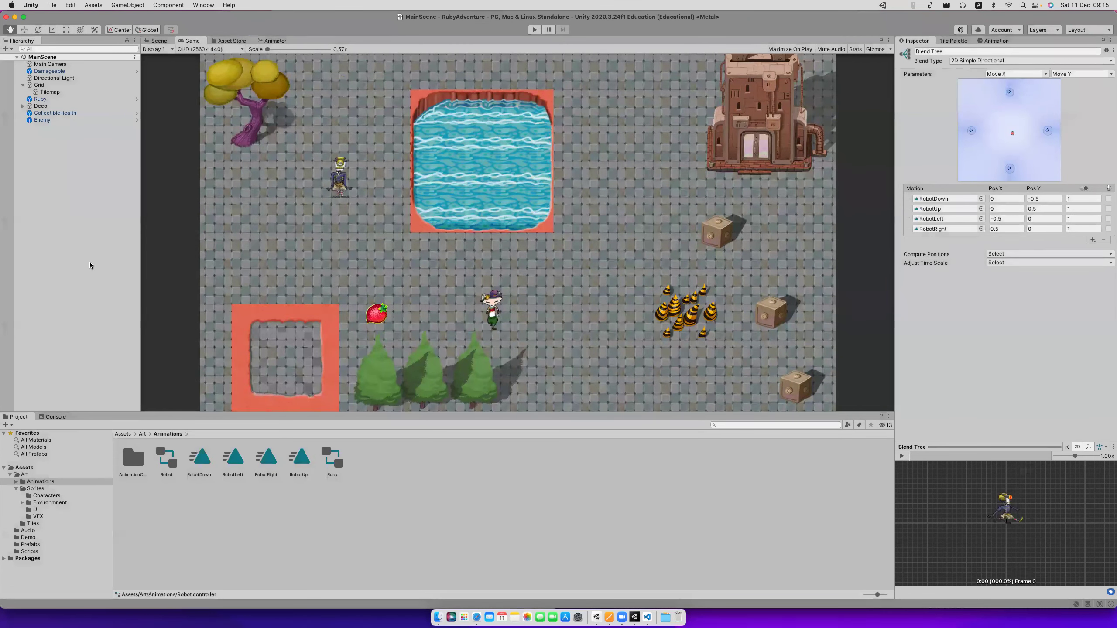
pyautogui.click(35, 545)
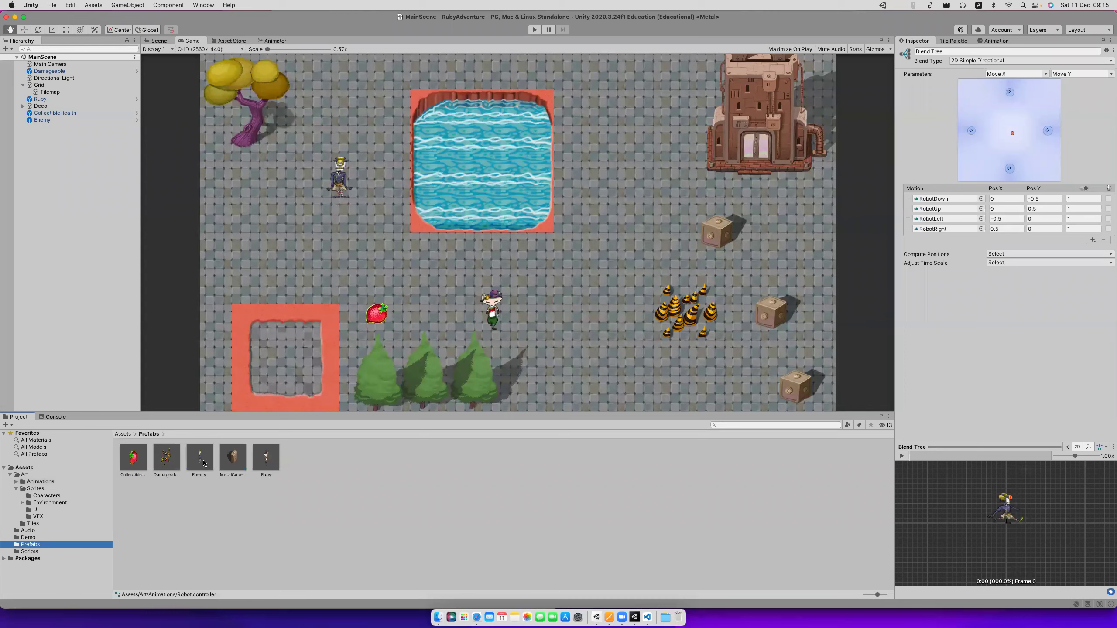
# Drag a second Enemy prefab into the Hierarchy and create an empty object named Enemies.
pyautogui.moveTo(204, 463); pyautogui.dragTo(82, 220)
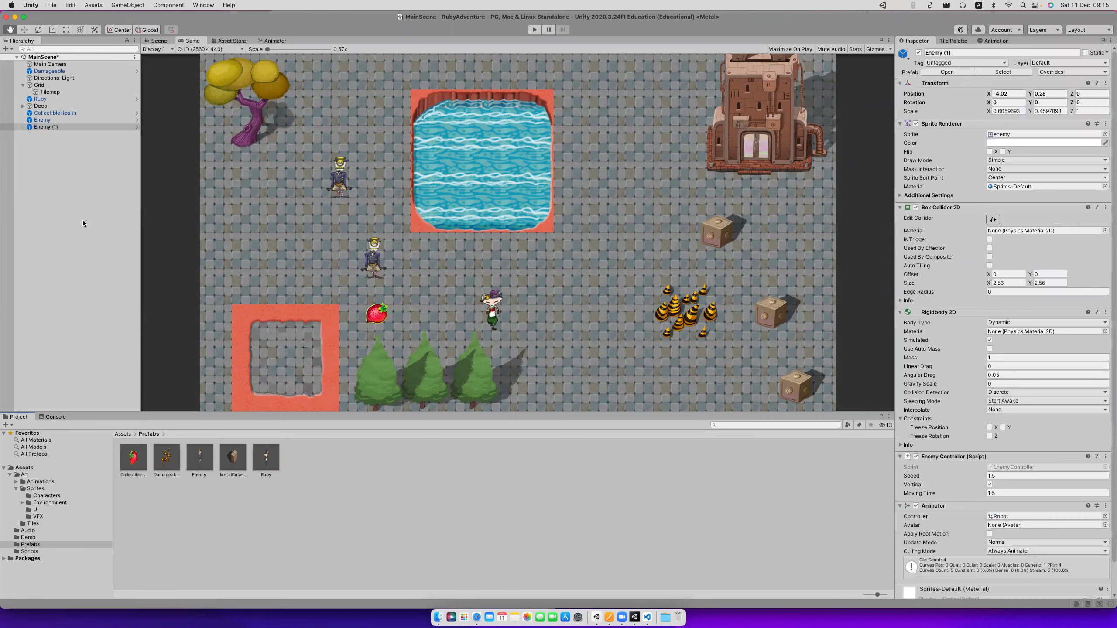
pyautogui.click(52, 127)
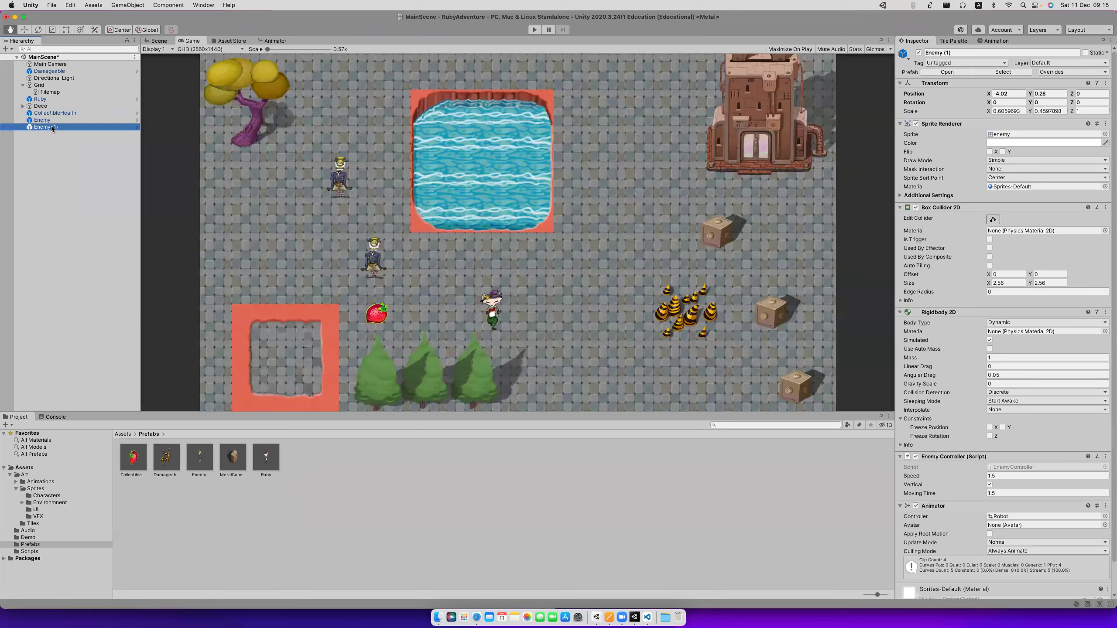
pyautogui.rightClick(49, 202)
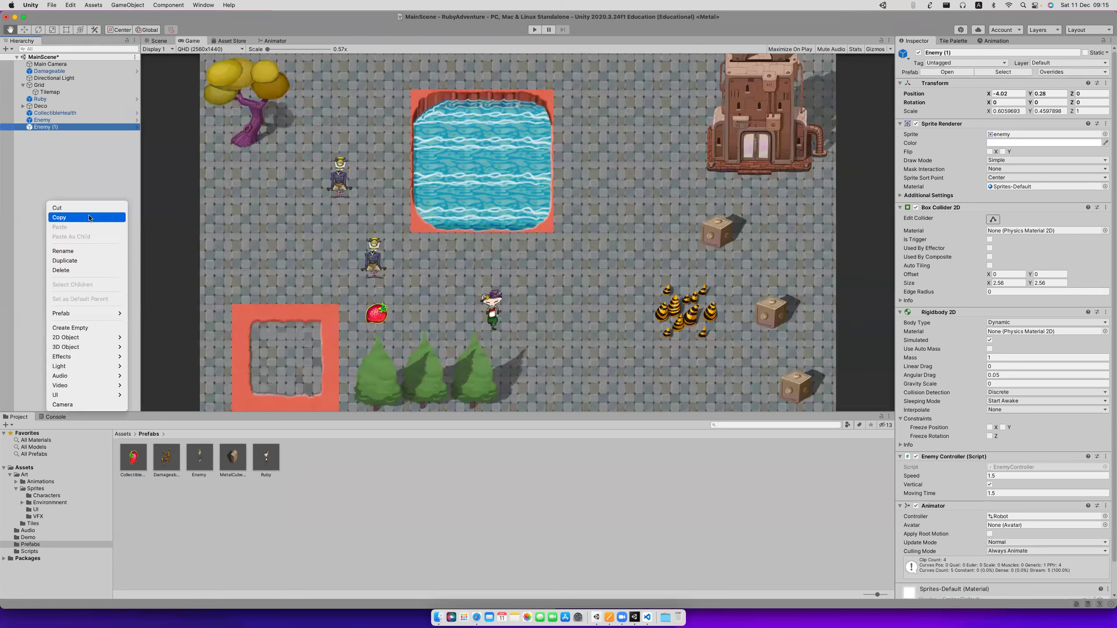
pyautogui.click(70, 328)
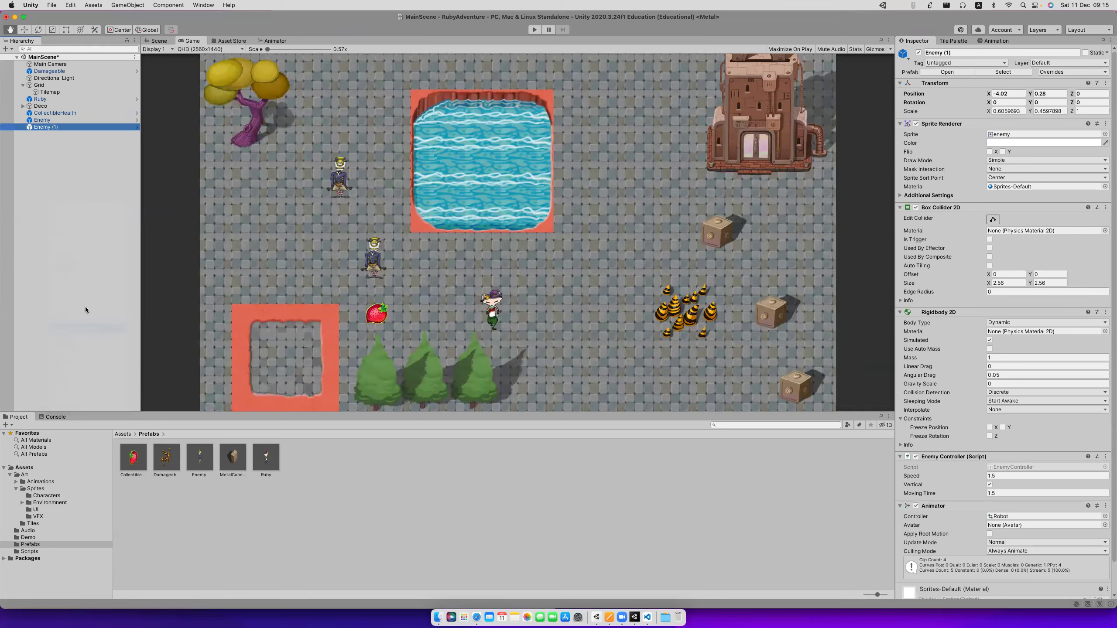
pyautogui.write('Enemies')
pyautogui.press('Return')
# Parent Enemy and Enemy (1) under Enemies, rename the copy Enemy2, and show the Scene view.
pyautogui.press('Up')
pyautogui.hotkey('shift', 'Up')
pyautogui.moveTo(47, 127); pyautogui.dragTo(43, 133)
pyautogui.click(53, 136)
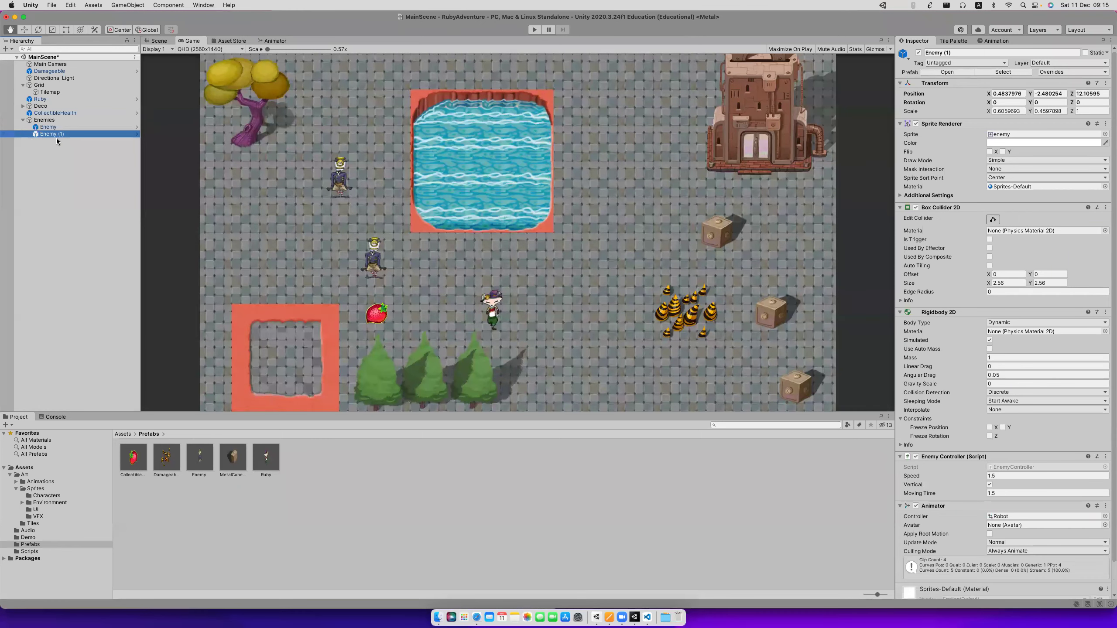
pyautogui.press('Return')
pyautogui.press('t')
pyautogui.click(334, 185)
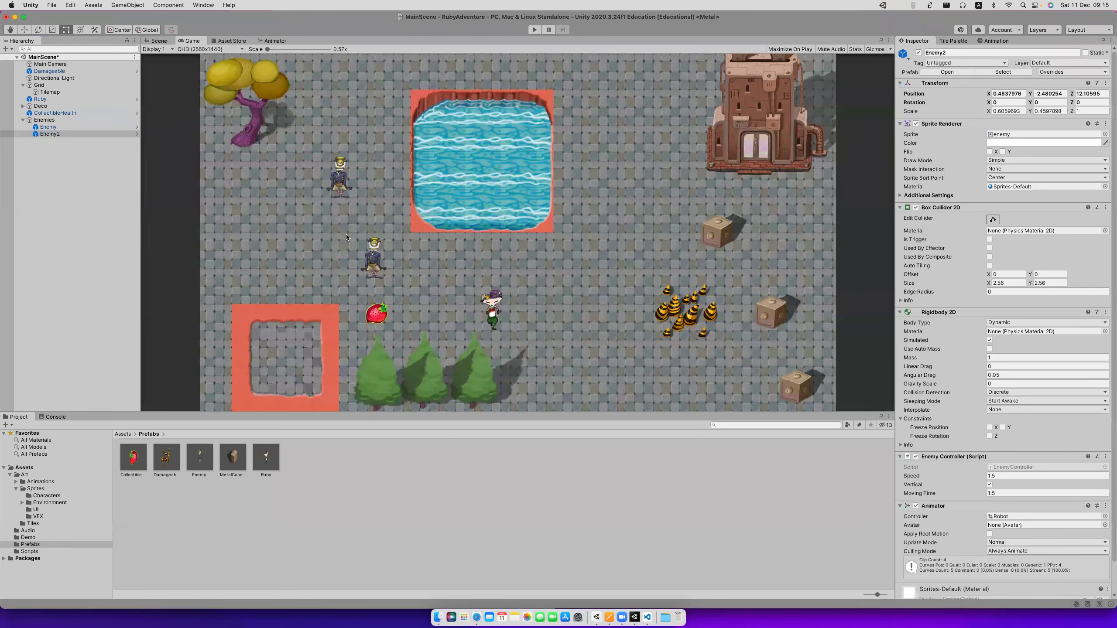
pyautogui.click(167, 40)
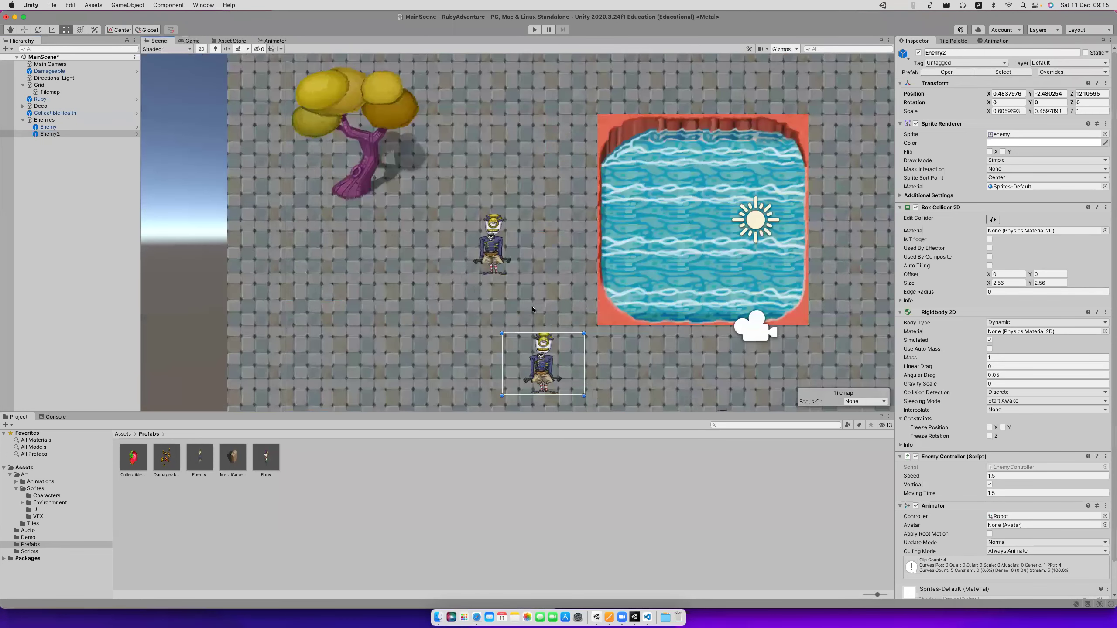
# Uncheck Vertical on Enemy2's Enemy Controller, then enter Play mode to test.
pyautogui.scroll(-5, 532, 310)
pyautogui.moveTo(537, 314); pyautogui.dragTo(410, 221, button='middle')
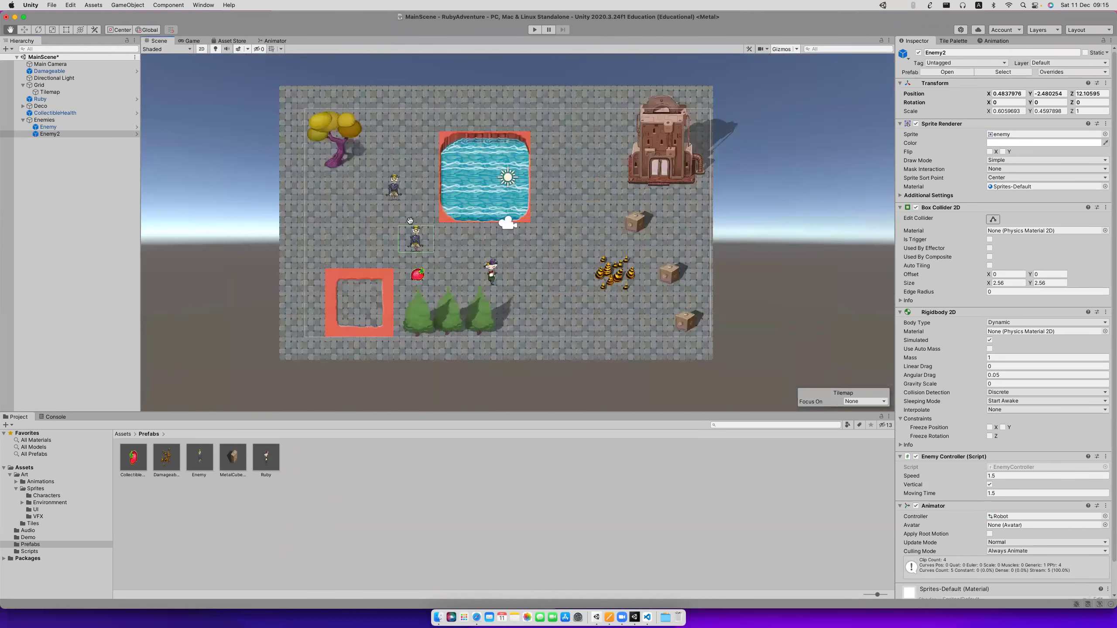
pyautogui.scroll(3, 637, 175)
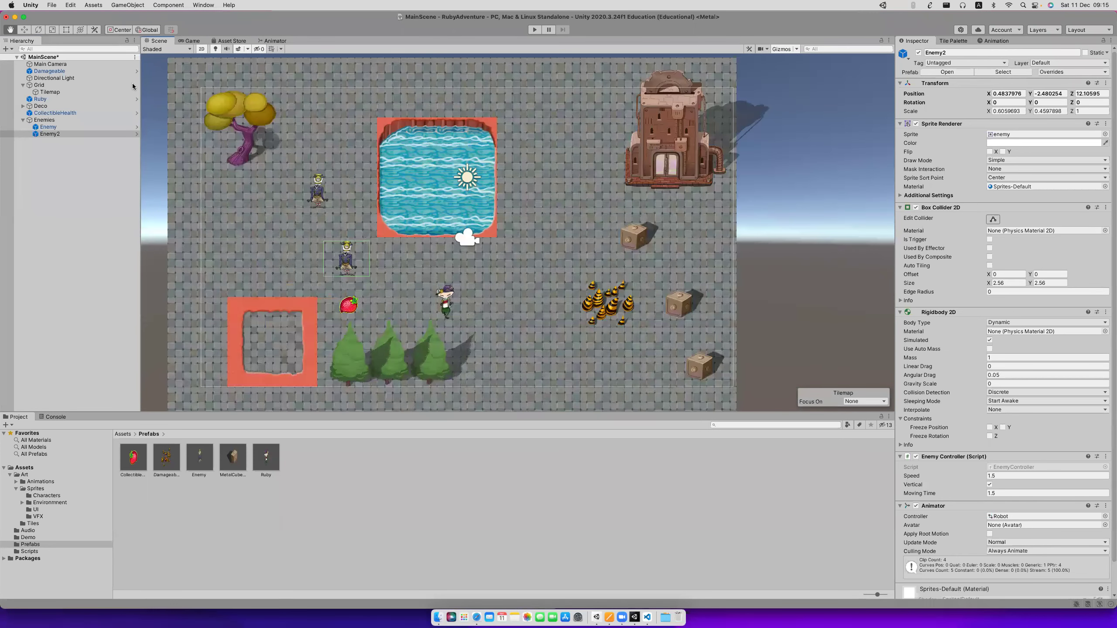
pyautogui.click(67, 29)
pyautogui.click(990, 484)
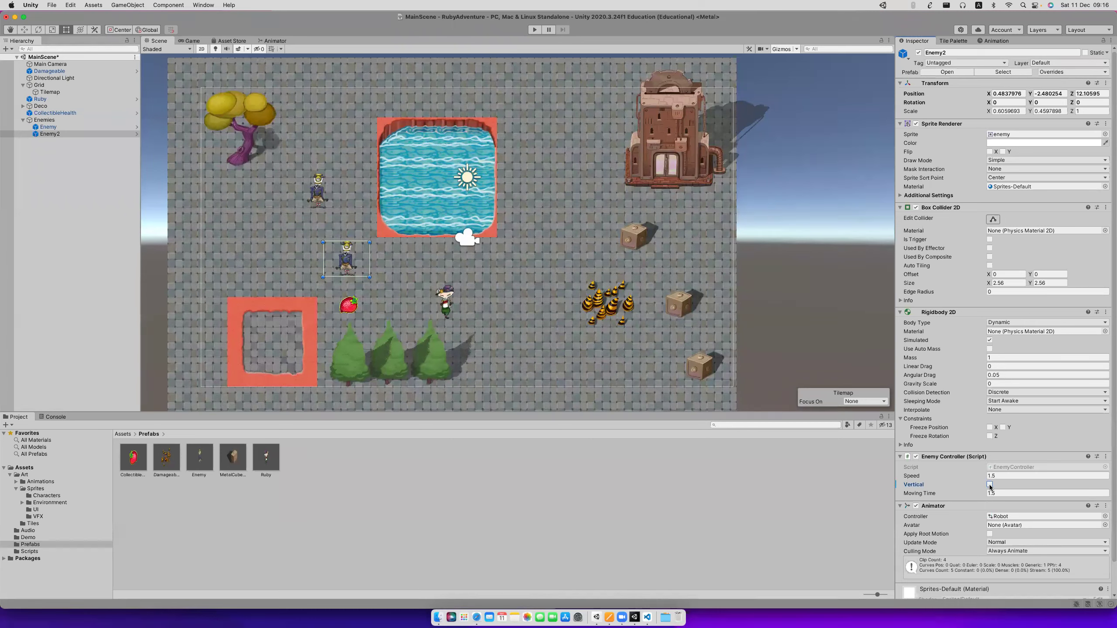
pyautogui.click(535, 30)
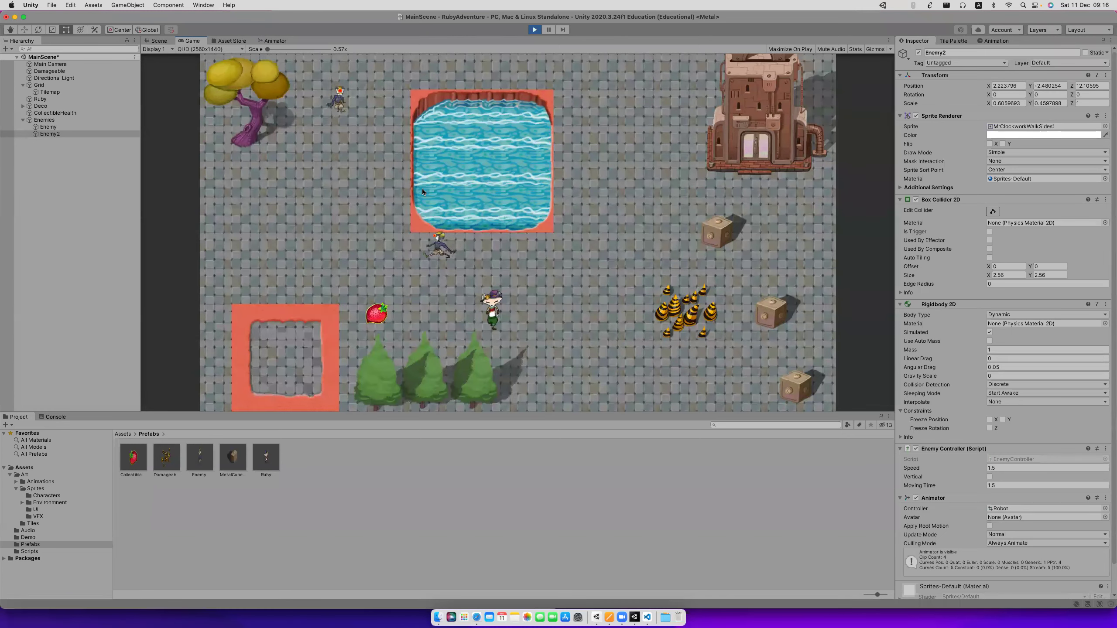
# Stop Play mode with the Play button.
pyautogui.click(534, 30)
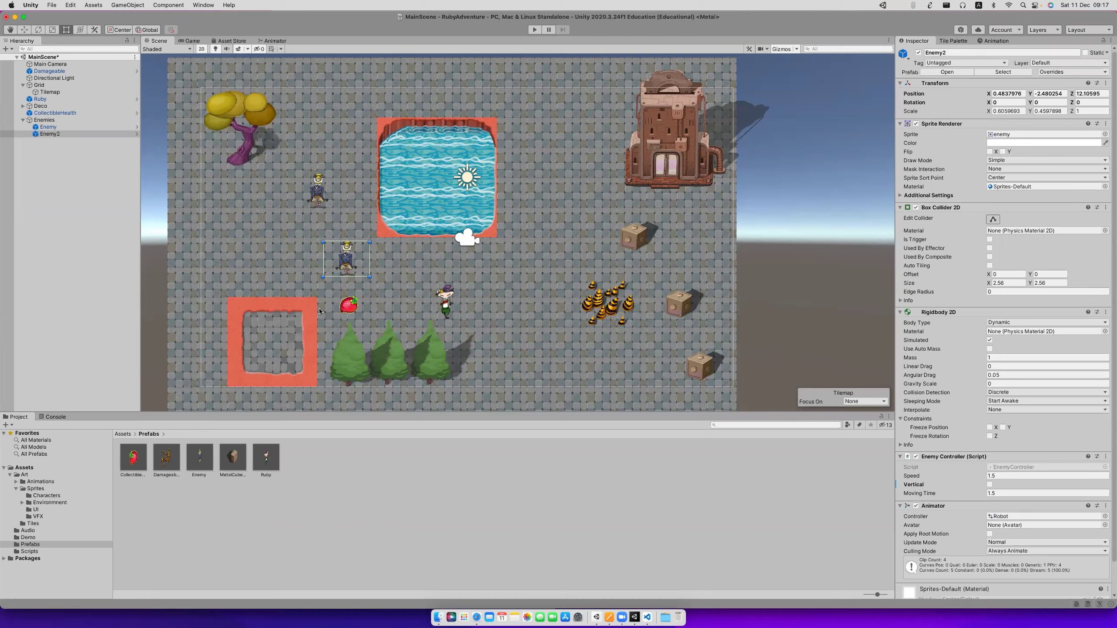
# Open the Animator window and go up to the Robot controller's Base Layer.
pyautogui.click(91, 120)
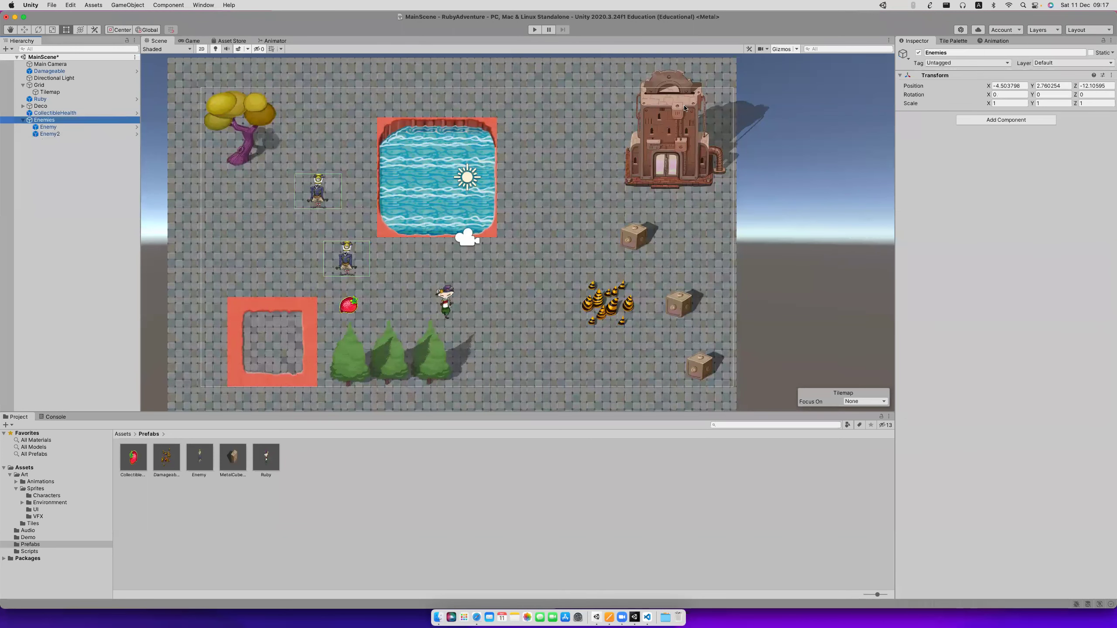
pyautogui.click(273, 41)
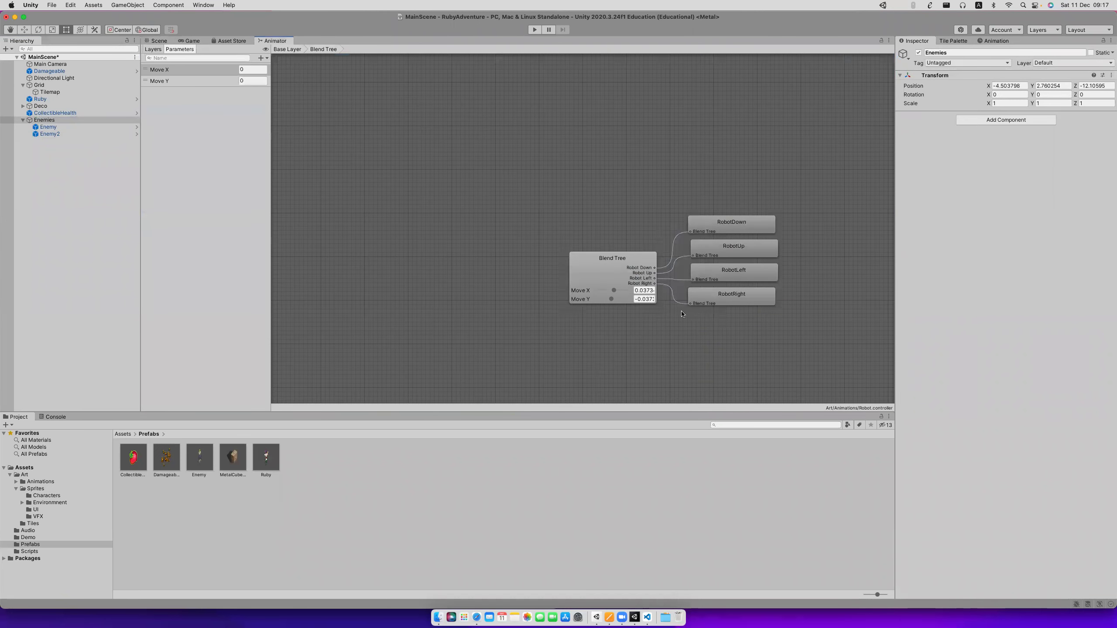
pyautogui.click(296, 51)
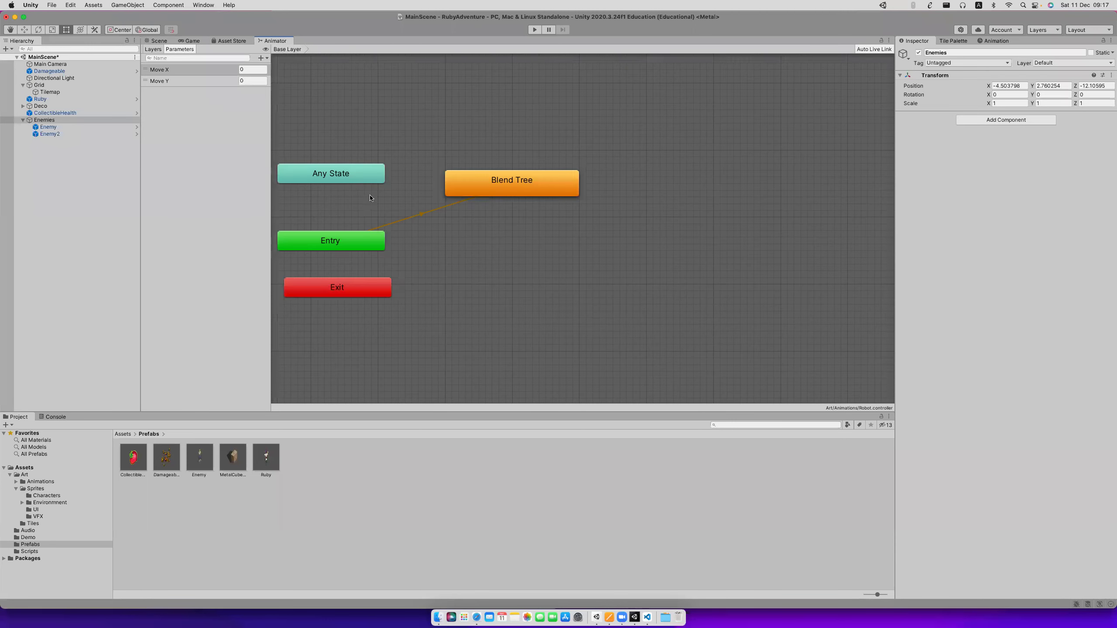
pyautogui.scroll(5, 372, 190)
pyautogui.scroll(-3, 409, 193)
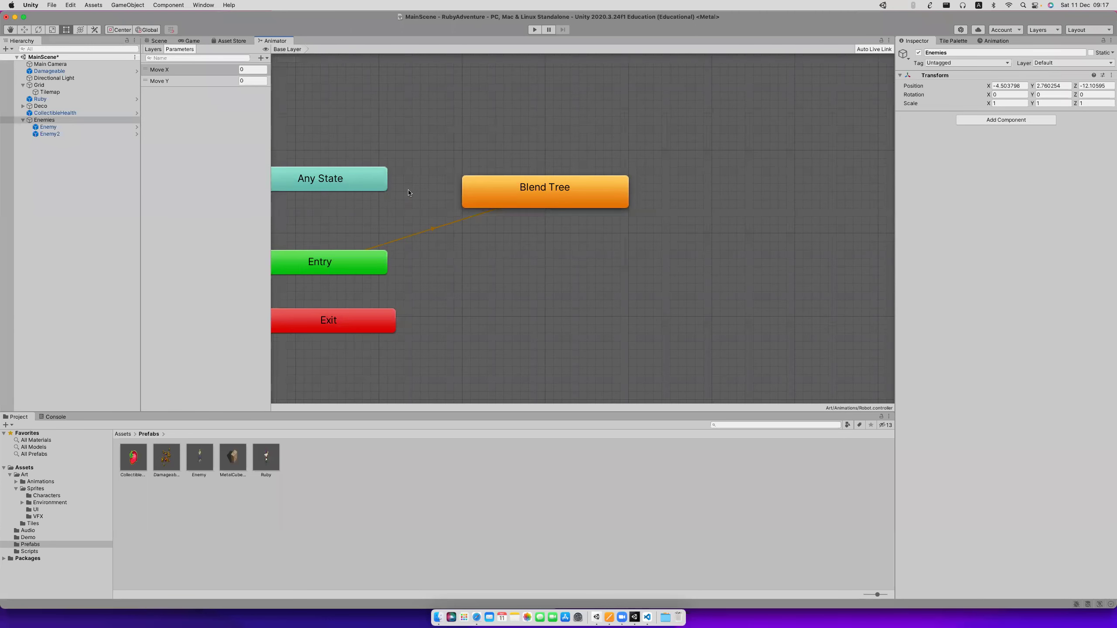
pyautogui.press('q')
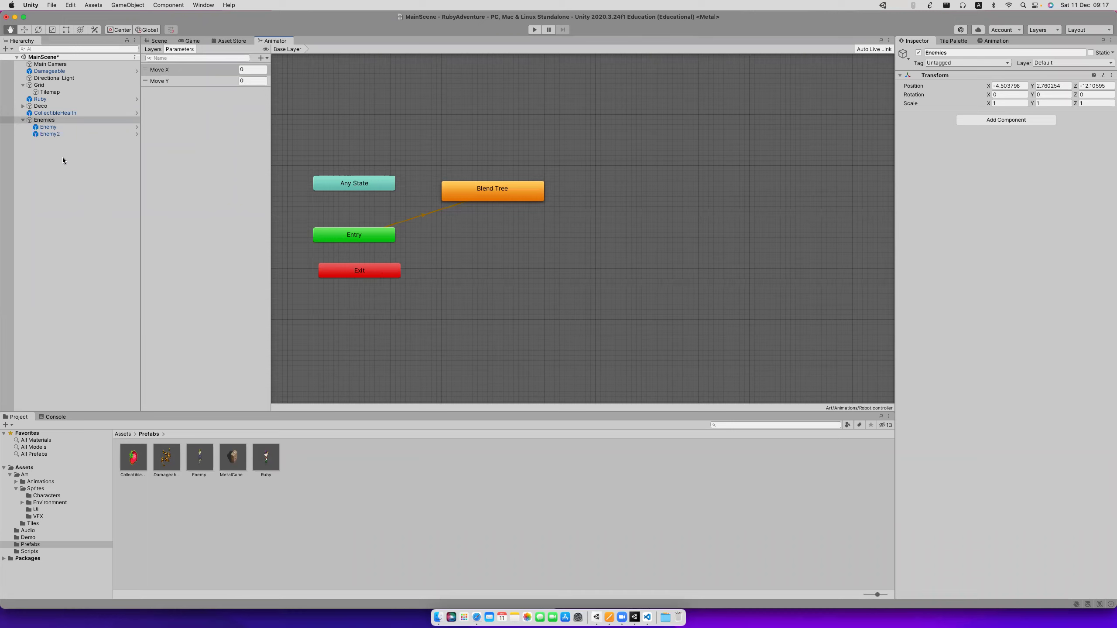
# Select the first Enemy under Enemies, then switch to Visual Studio Code.
pyautogui.click(40, 122)
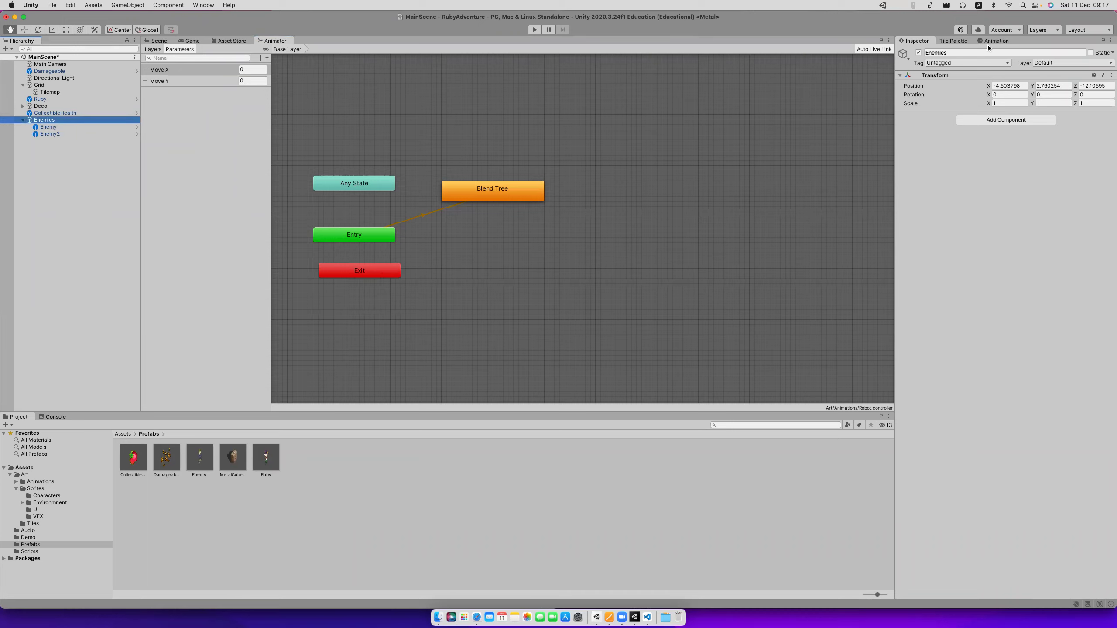
pyautogui.click(48, 127)
pyautogui.scroll(-2, 979, 352)
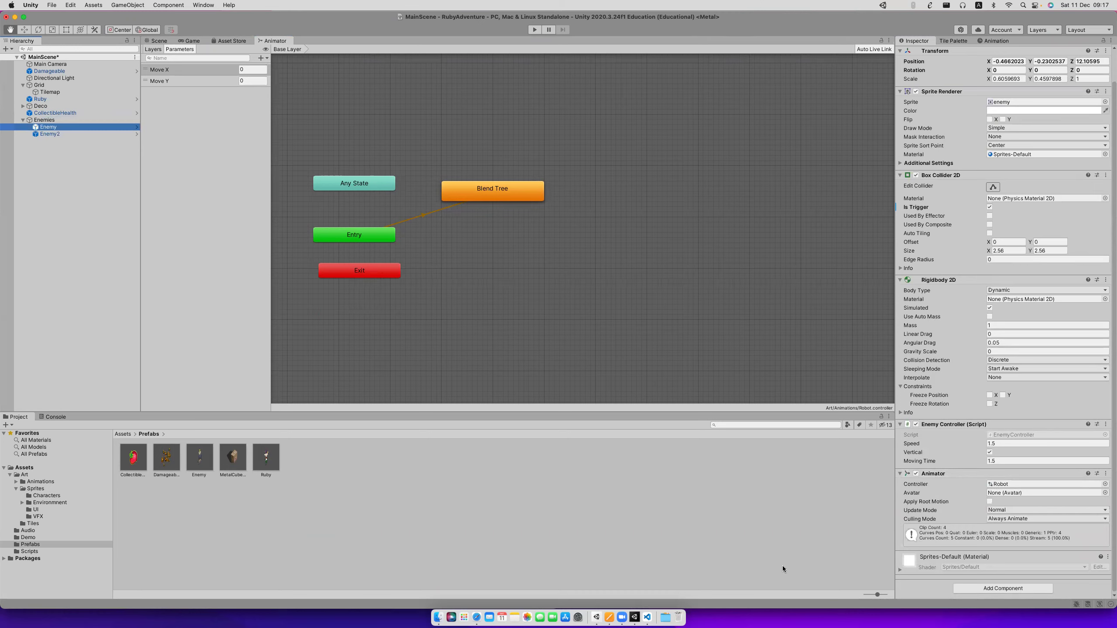
pyautogui.click(647, 617)
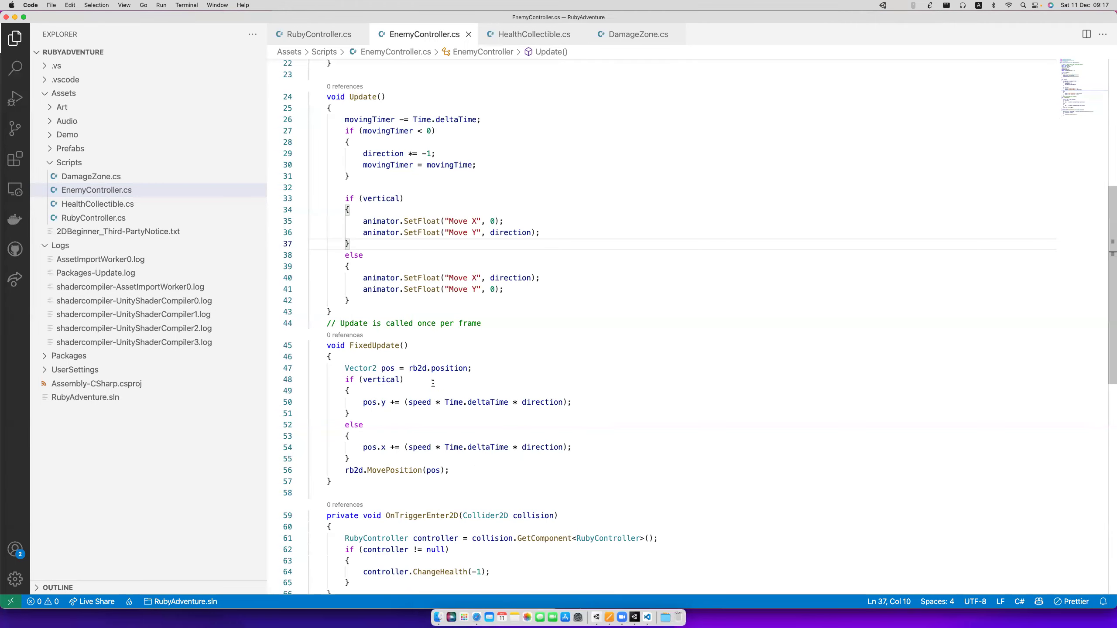
pyautogui.moveTo(415, 290)
pyautogui.click(450, 277)
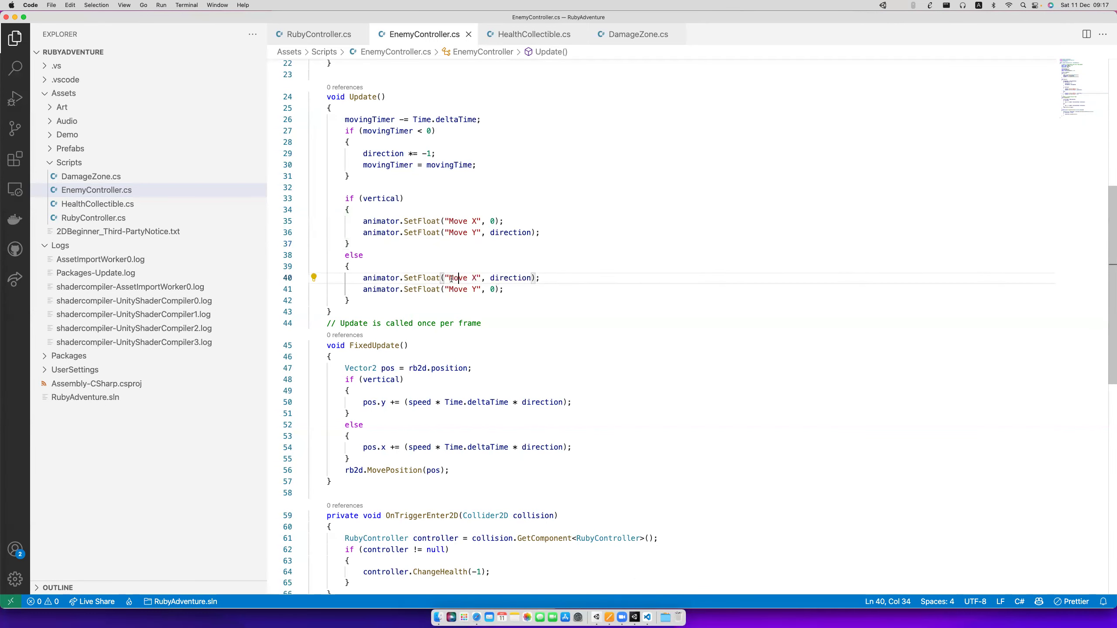
pyautogui.hotkey('alt', 'shift', 'Right')
pyautogui.hotkey('alt', 'shift', 'Right')
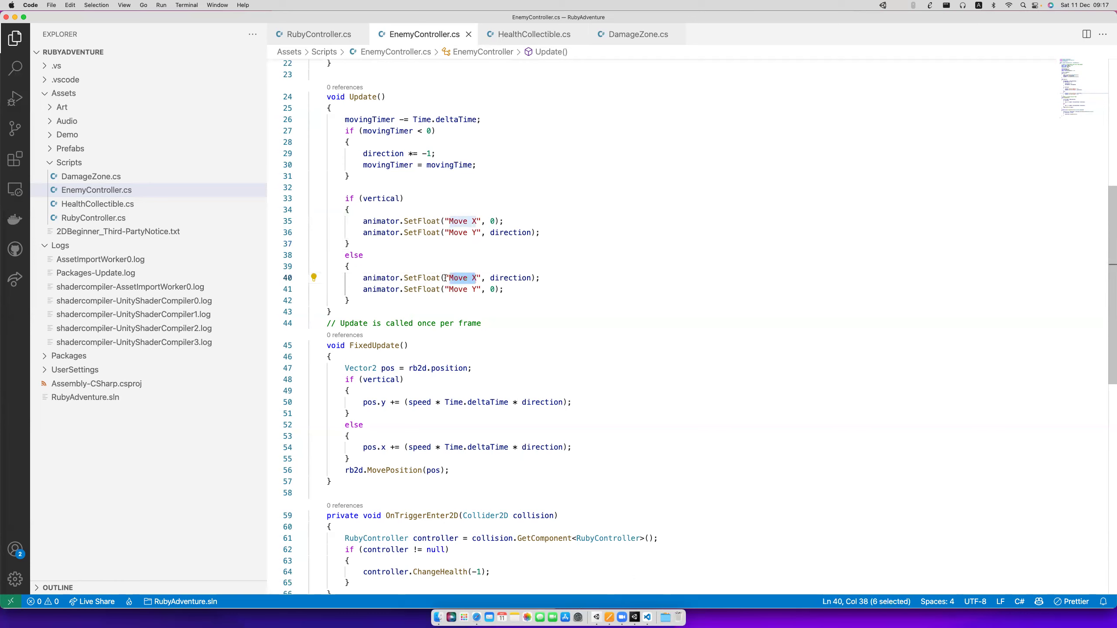
pyautogui.click(449, 278)
pyautogui.hotkey('alt', 'shift', 'Right')
pyautogui.hotkey('alt', 'shift', 'Right')
# Back in Unity, select the Robot controller's Move X parameter in the Animator Parameters list.
pyautogui.click(634, 617)
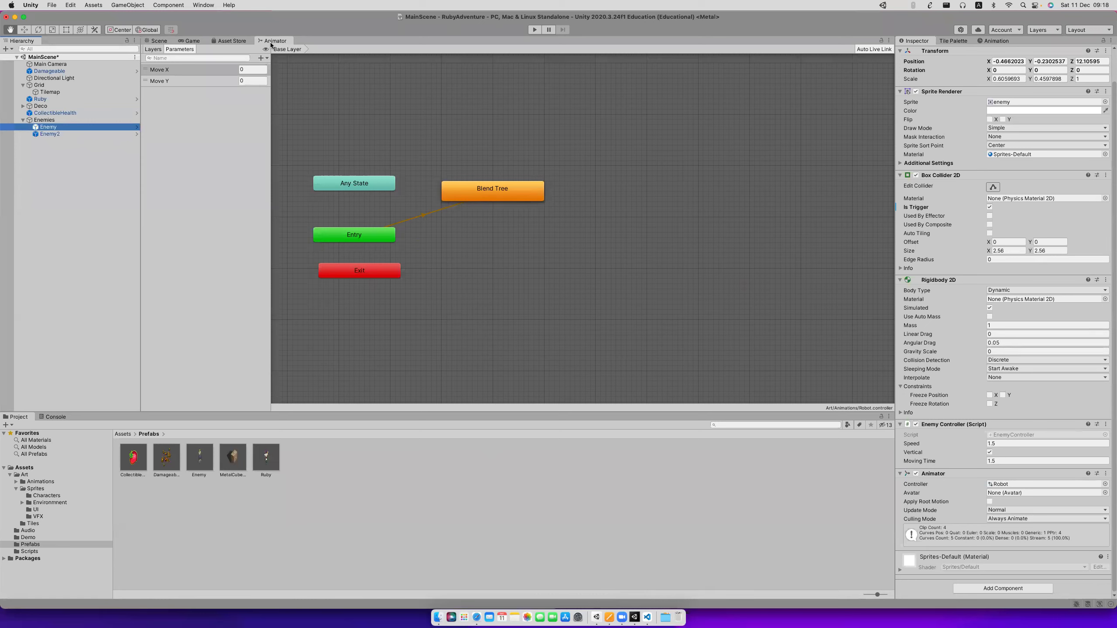
pyautogui.click(183, 70)
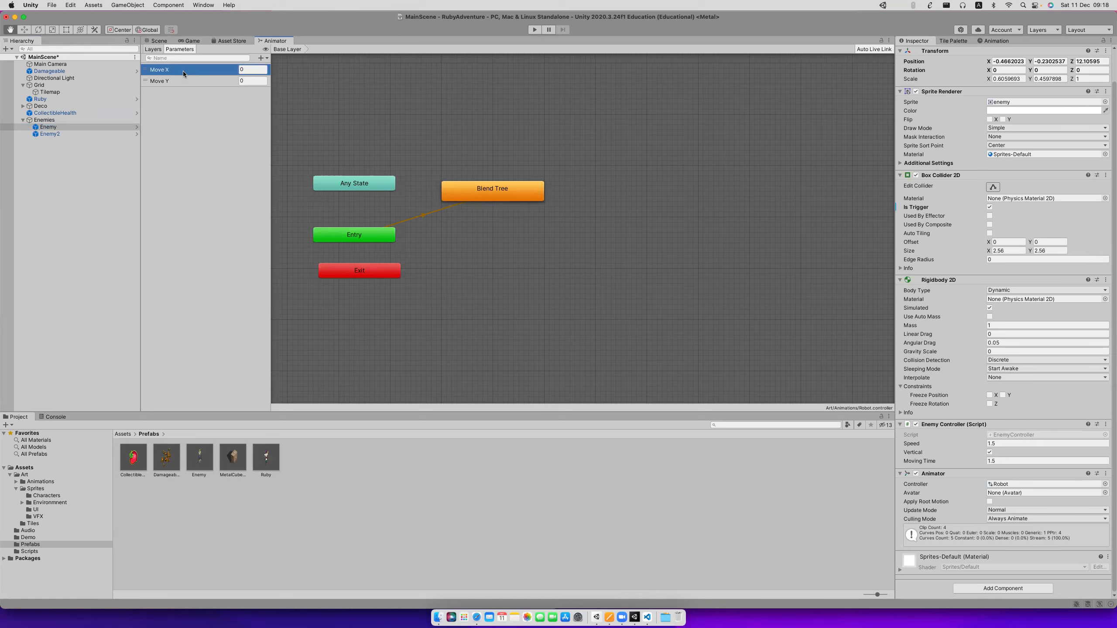